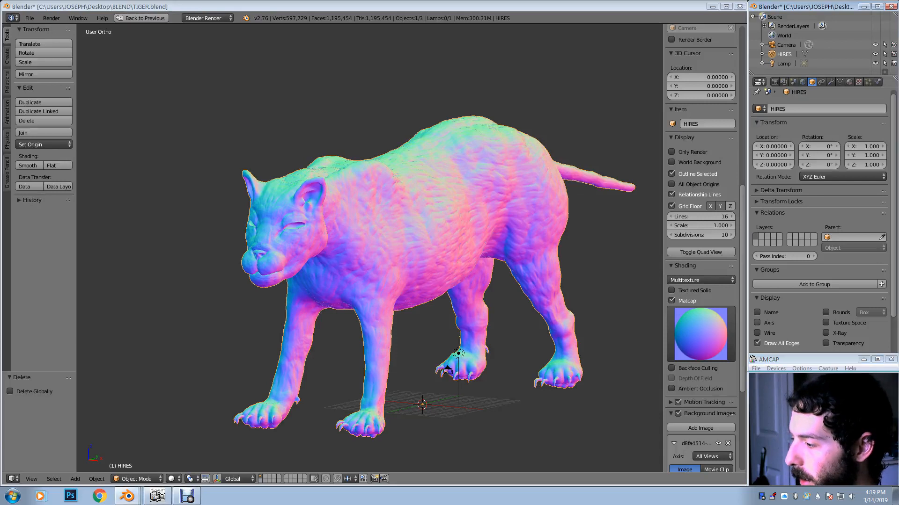
Examine the HIRES tiger sculpt from several angles and check its mesh density in wireframe display
mouse_move(421, 234)
middle_mouse_down()
mouse_move(428, 210)
mouse_move(443, 208)
mouse_move(413, 241)
middle_mouse_up()
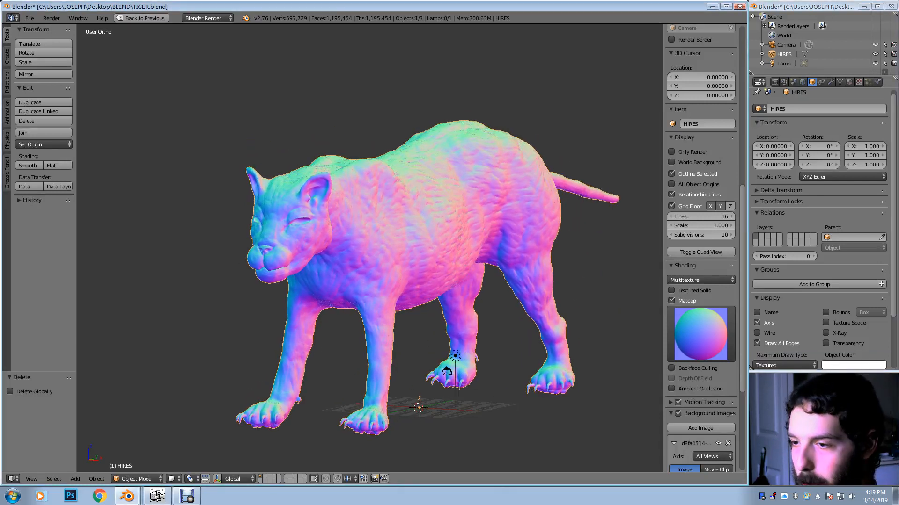
scroll(369, 248, "up", 3)
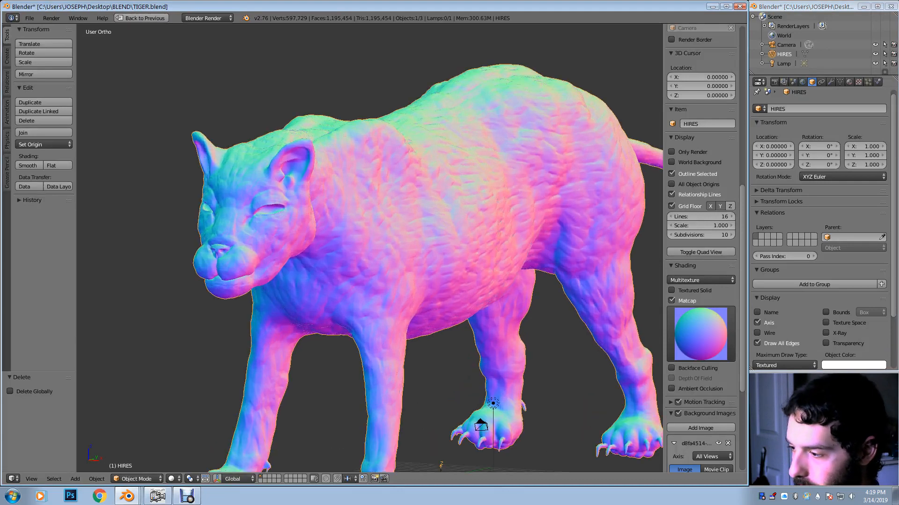
mouse_move(413, 240)
middle_mouse_down()
mouse_move(453, 231)
mouse_move(421, 233)
middle_mouse_up()
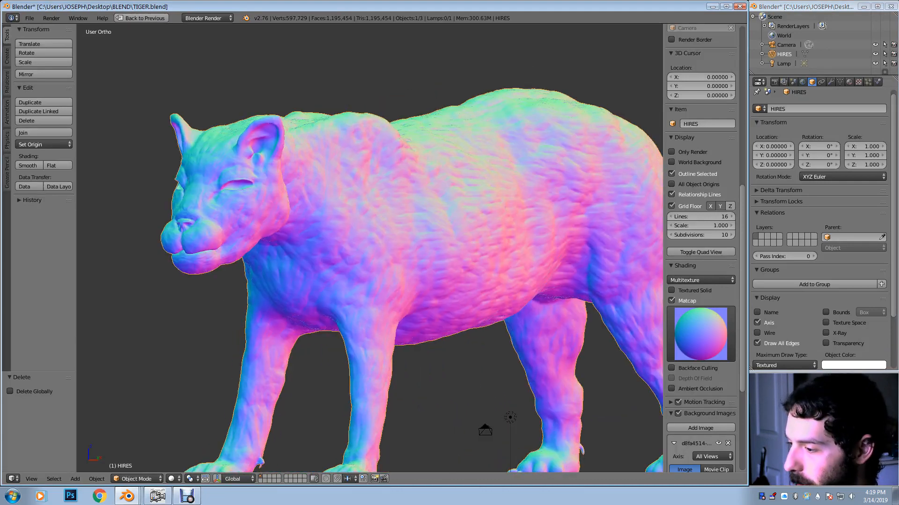
scroll(421, 232, "down", 1)
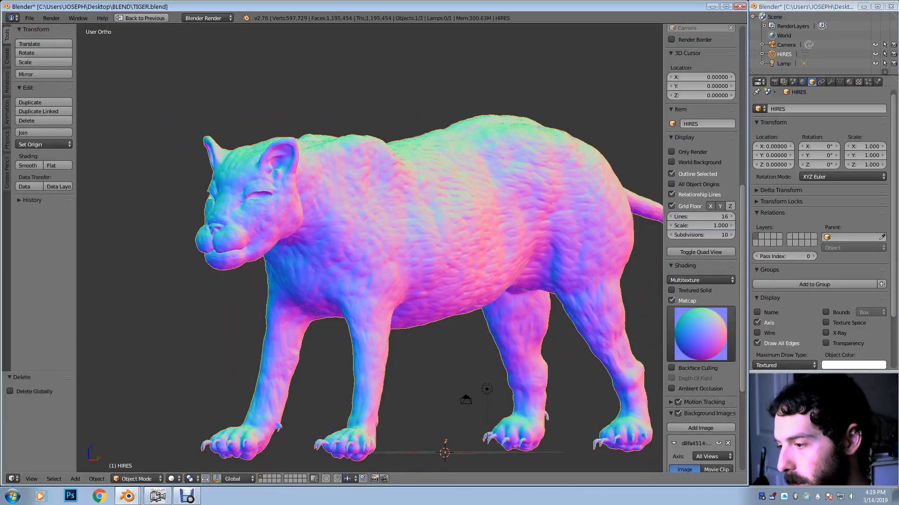
key("z")
scroll(421, 233, "up", 8)
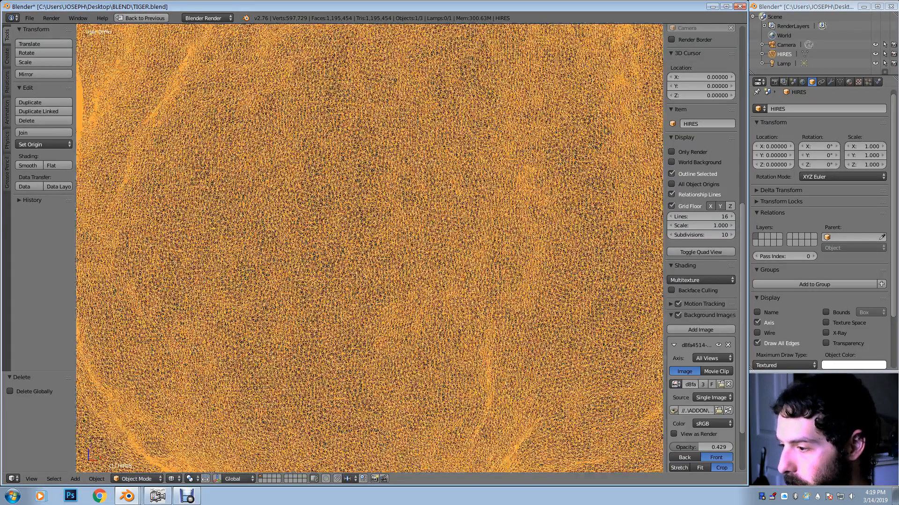
scroll(421, 233, "down", 6)
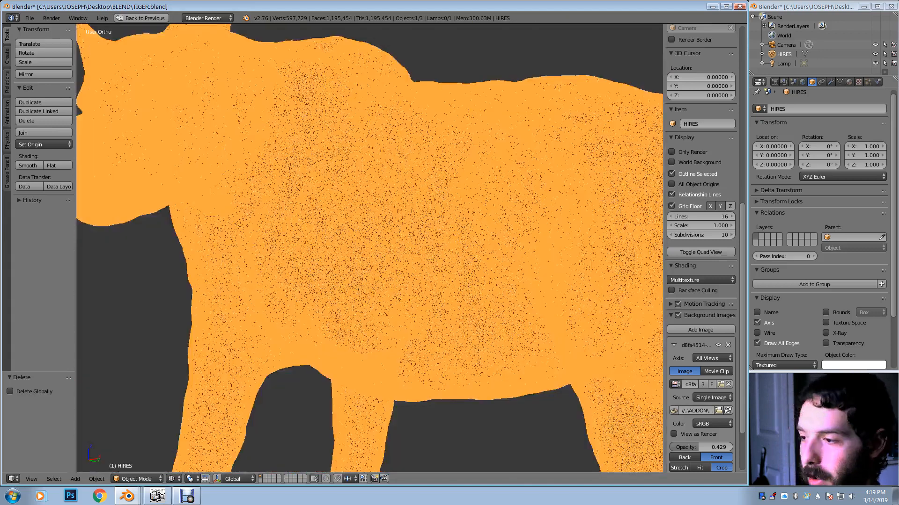
key("z")
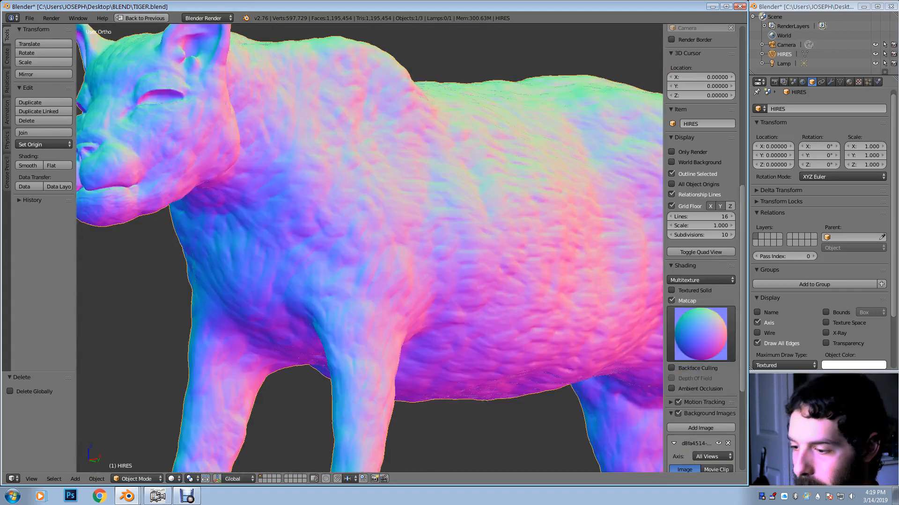
left_click(136, 478)
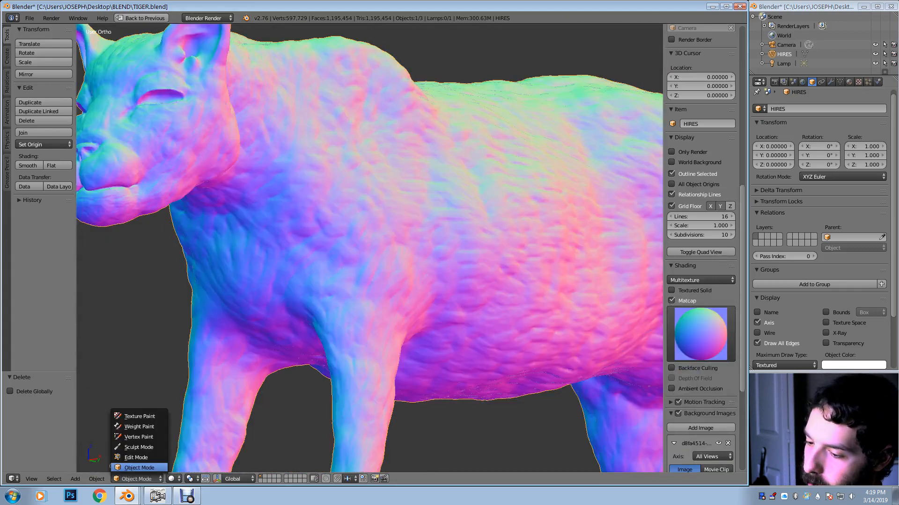
left_click(113, 468)
scroll(468, 402, "down", 5)
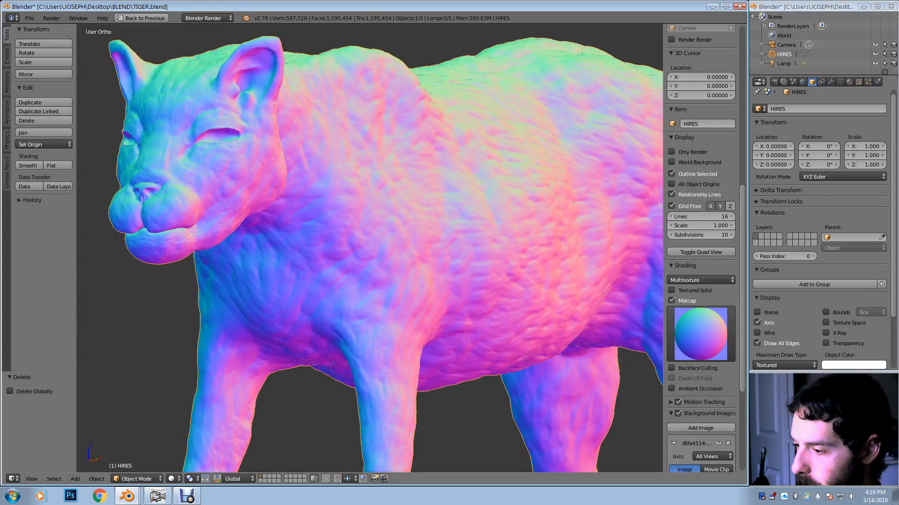
scroll(398, 281, "down", 1)
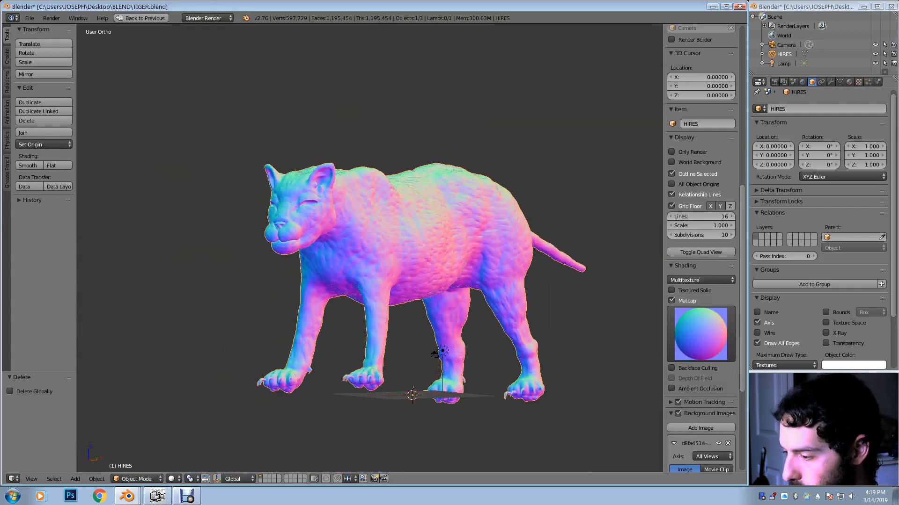
Add a plane mesh at the scene origin below the tiger
middle_click_drag(397, 281, 397, 312)
left_click(96, 479)
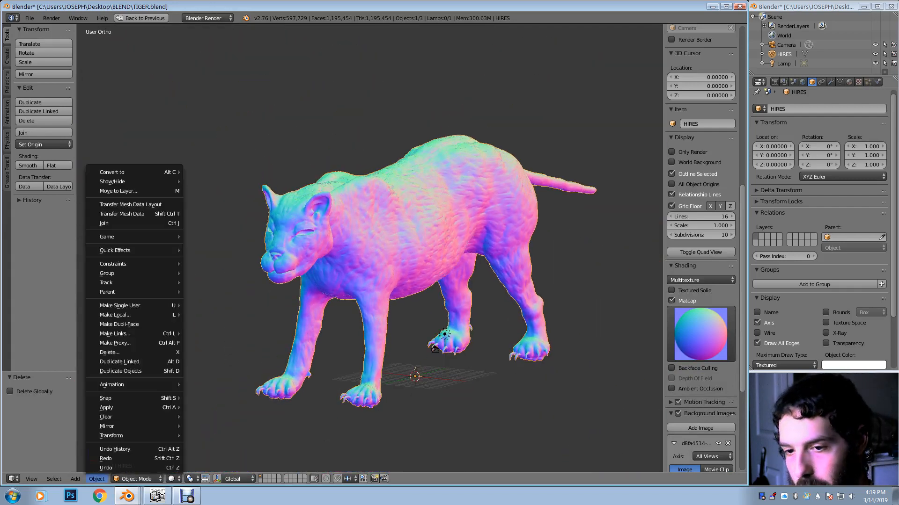
mouse_move(75, 479)
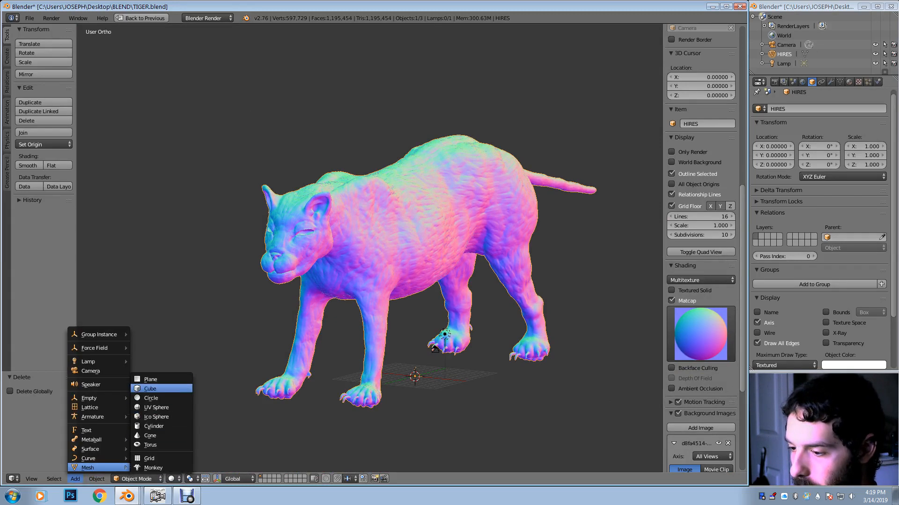
left_click(151, 379)
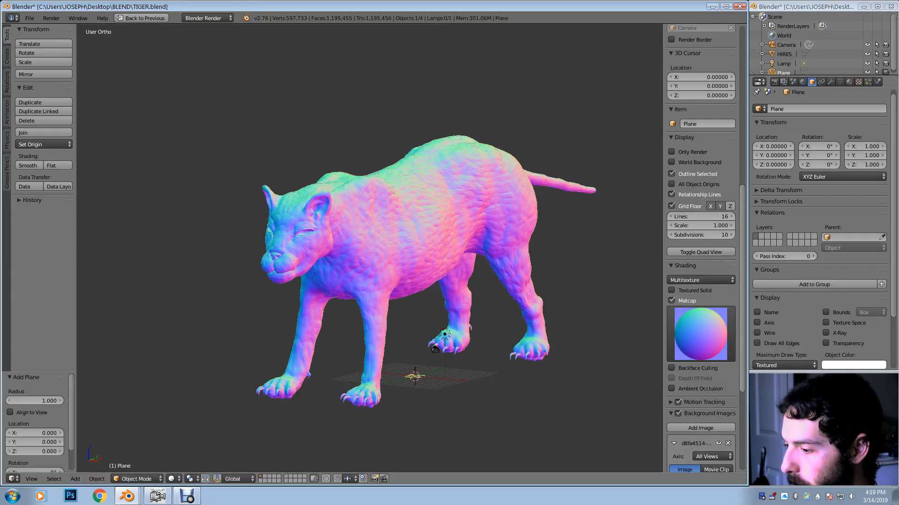
middle_click_drag(398, 252, 354, 285)
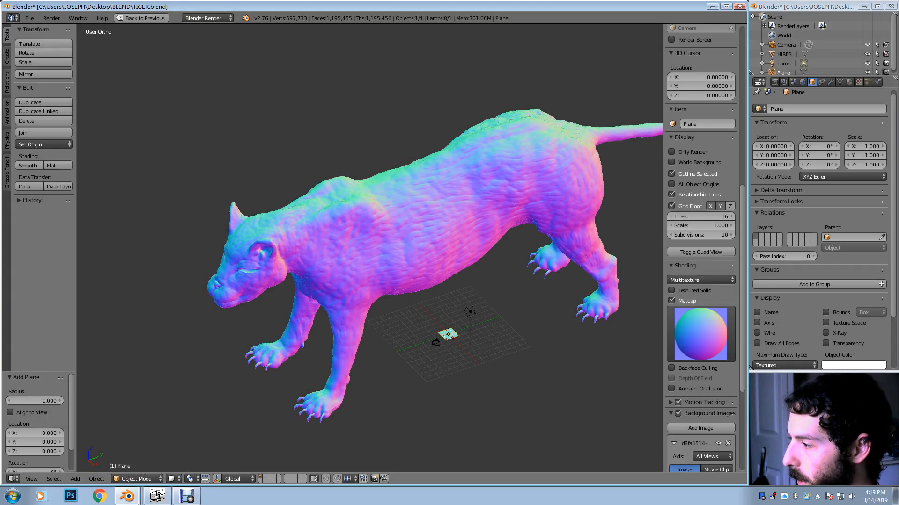
Rename the new plane object to REFERENCE
scroll(701, 262, "down", 3)
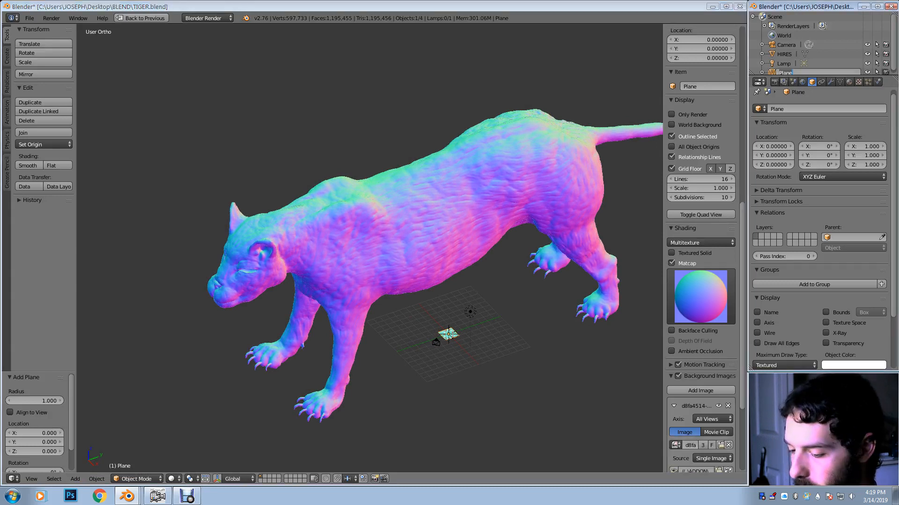
type("REFE")
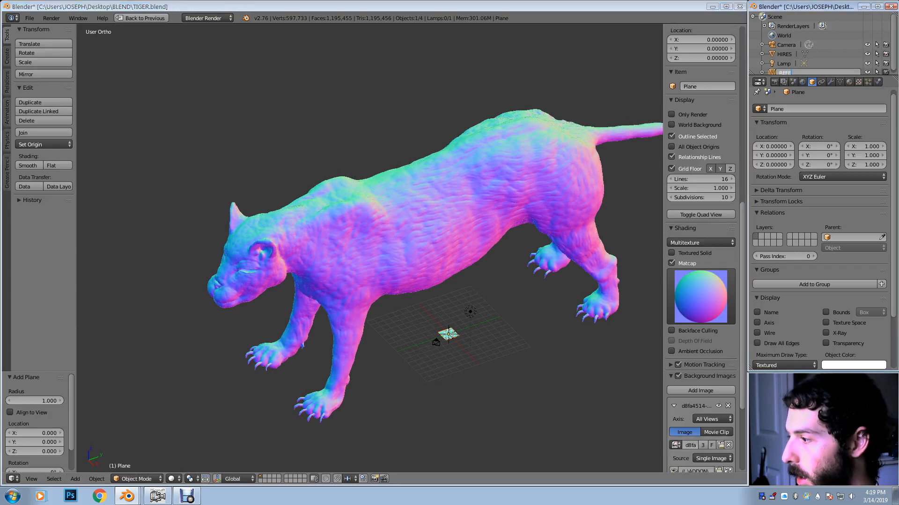
type("RENC")
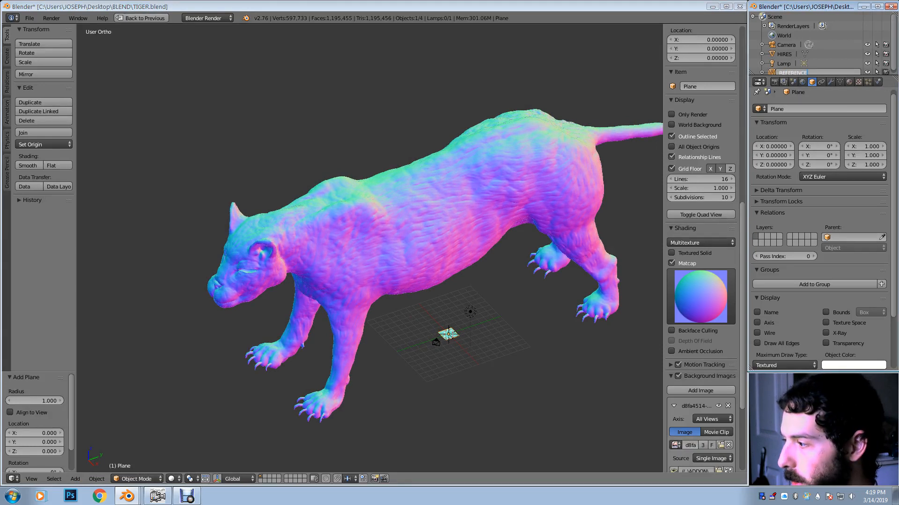
type("E")
key("Return")
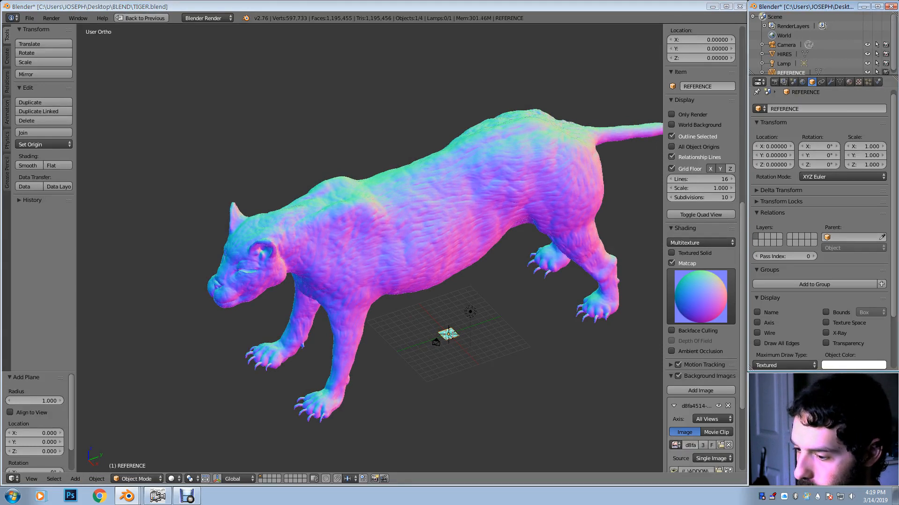
Enter Edit Mode on the REFERENCE plane and rotate its face by about 60° in the view
left_click(137, 479)
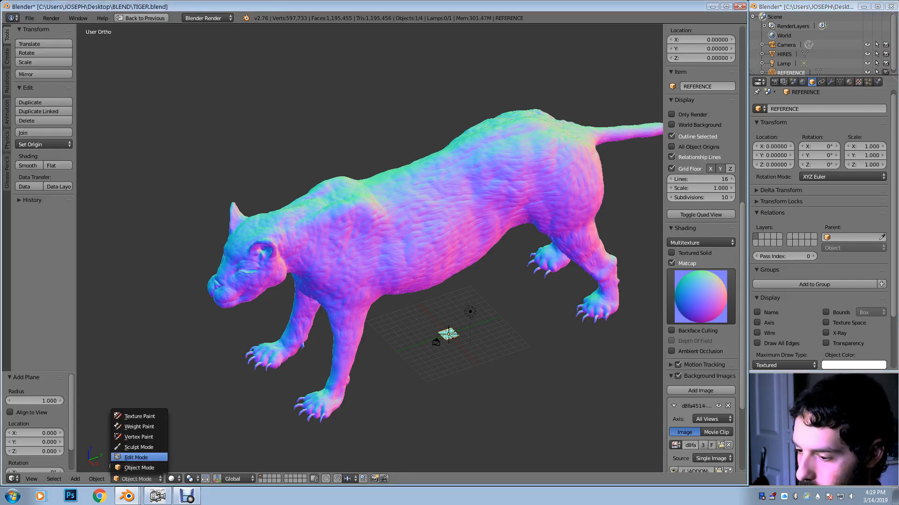
left_click(135, 457)
middle_click_drag(547, 294, 577, 281)
key("r")
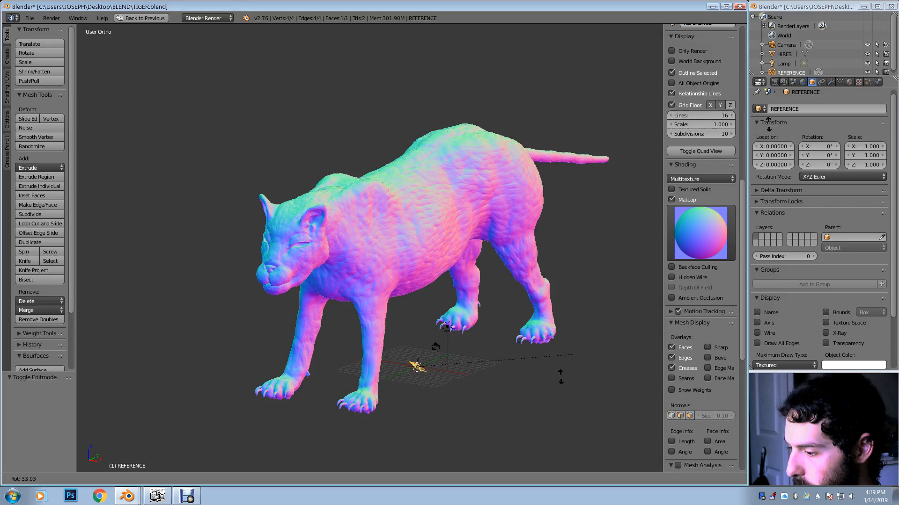
left_click(541, 395)
Move the plane by about 1.65, -16.96, 17.29 to the tiger's front shoulder, and shift it a further 6.13 along X
middle_click_drag(541, 396, 476, 378)
key("g")
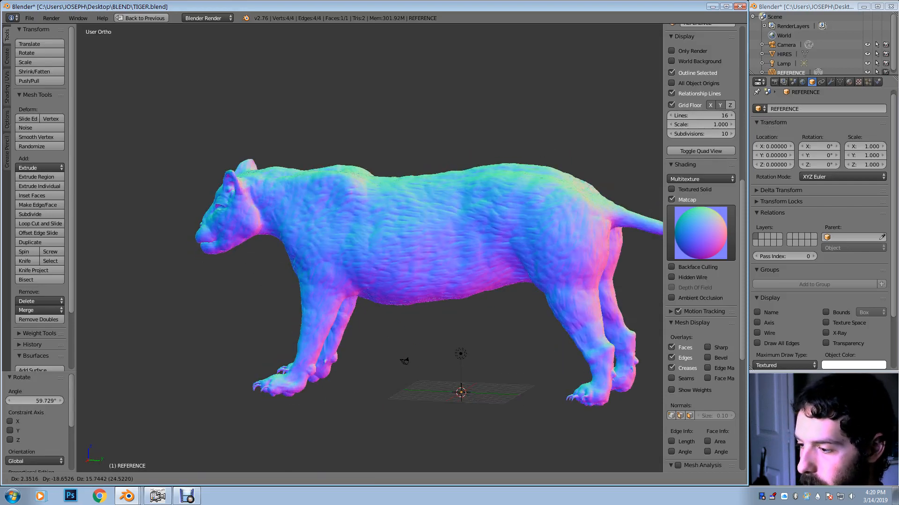
key("Return")
key("g")
key("x")
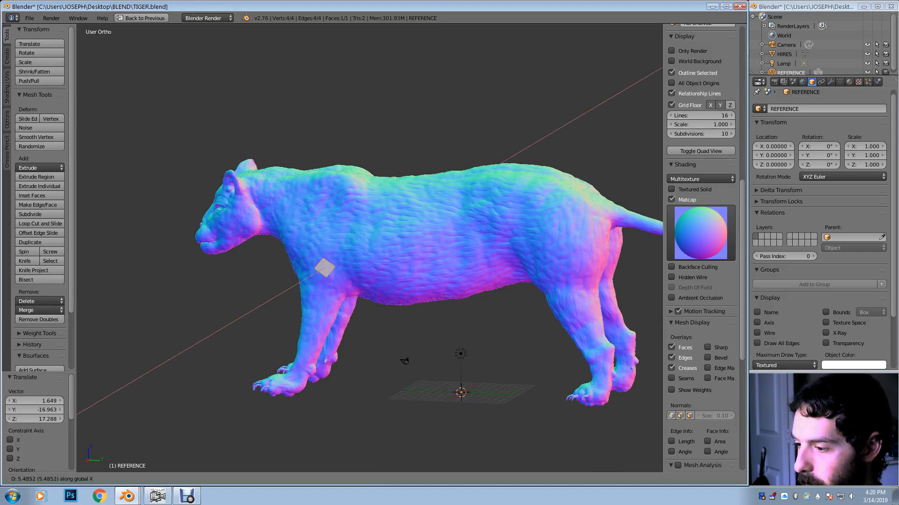
key("Return")
Rotate the plane by about -13° in the side view to align it with the shoulder
middle_click_drag(385, 227, 397, 218)
key("r")
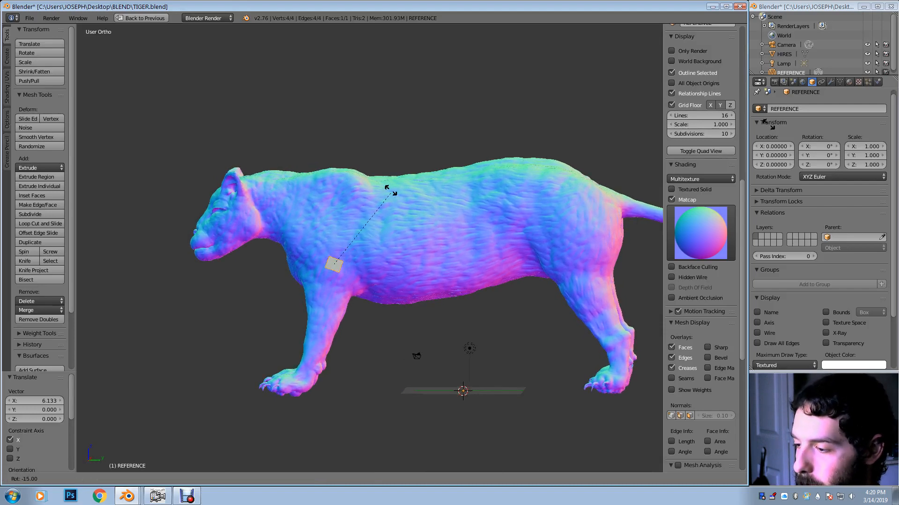
key("Return")
scroll(367, 249, "up", 3)
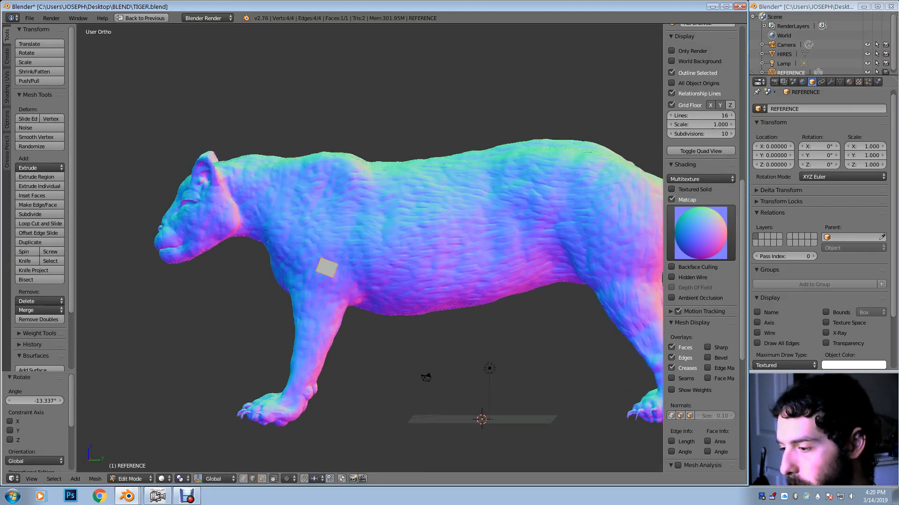
Widen the properties window and add a Mirror modifier to the REFERENCE plane
middle_click_drag(367, 249, 390, 254)
left_click(830, 82)
left_click(830, 81)
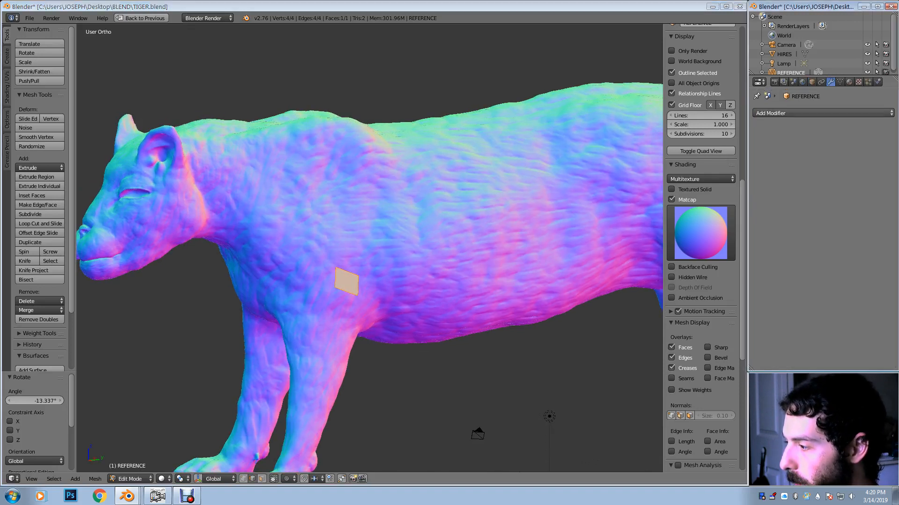
left_click(805, 113)
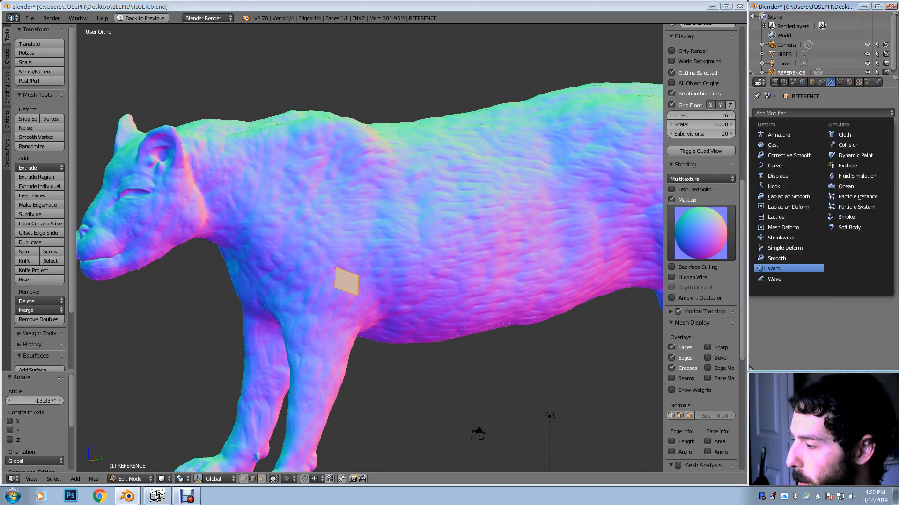
left_click_drag(749, 279, 629, 279)
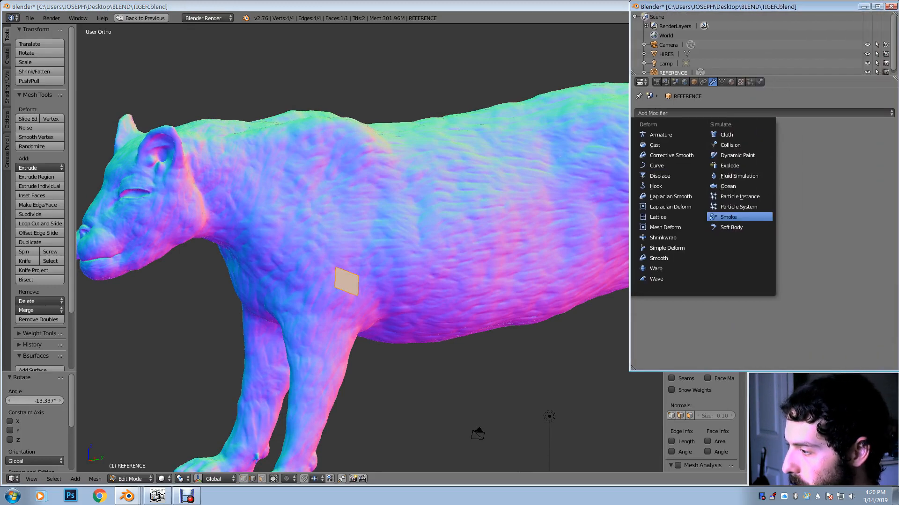
left_click(763, 113)
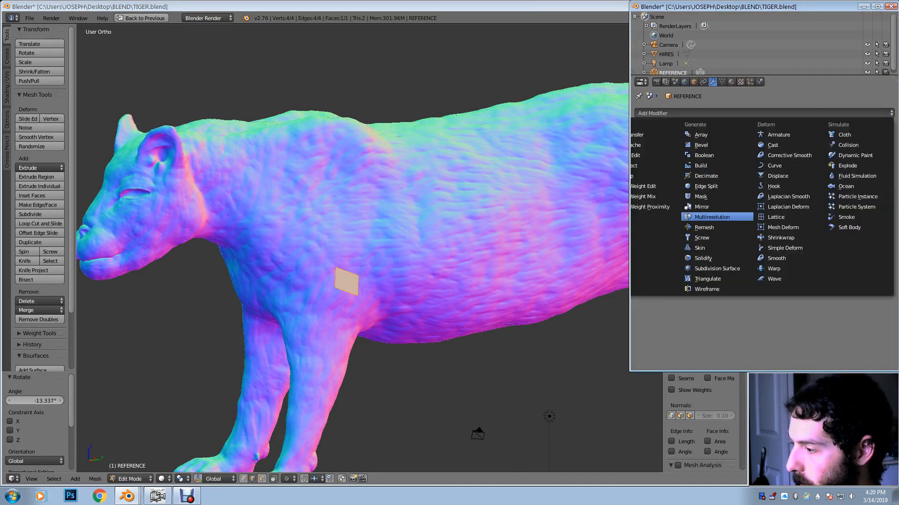
left_click(701, 207)
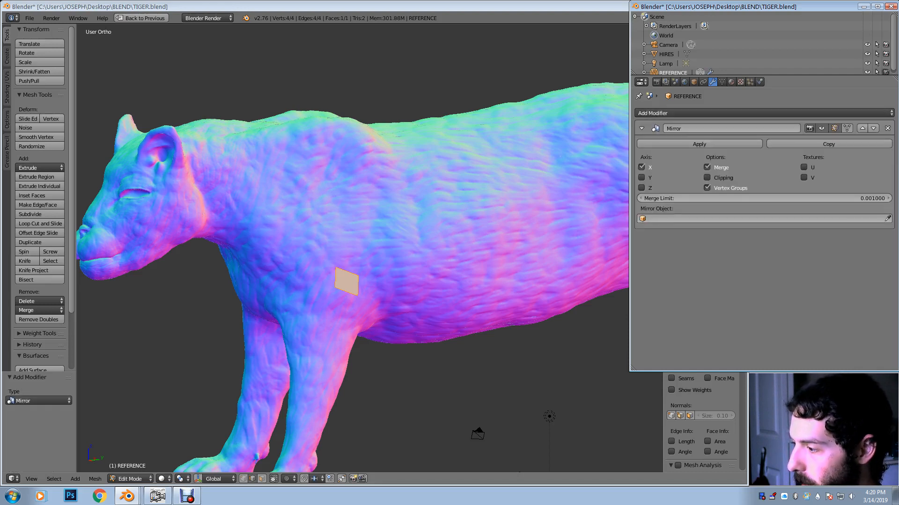
Enable Clipping on the Mirror modifier and set its merge limit to 0.02
left_click(706, 178)
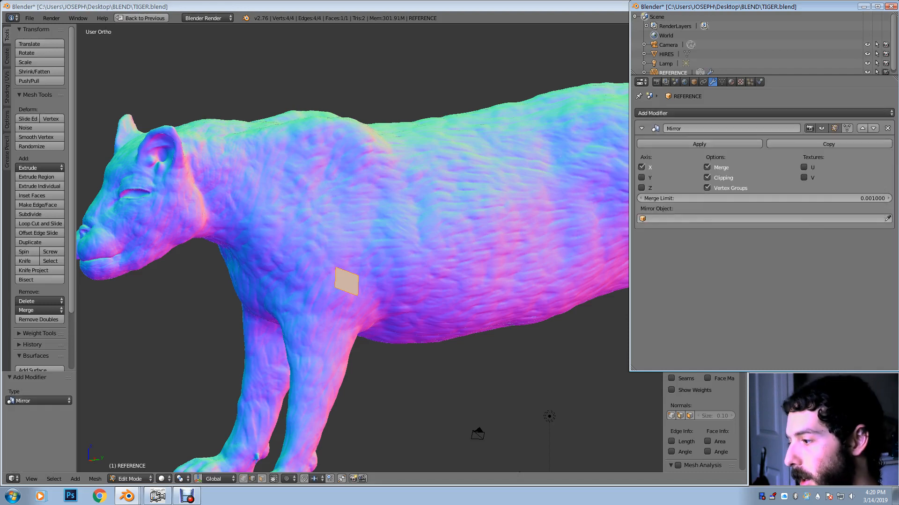
left_click(706, 198)
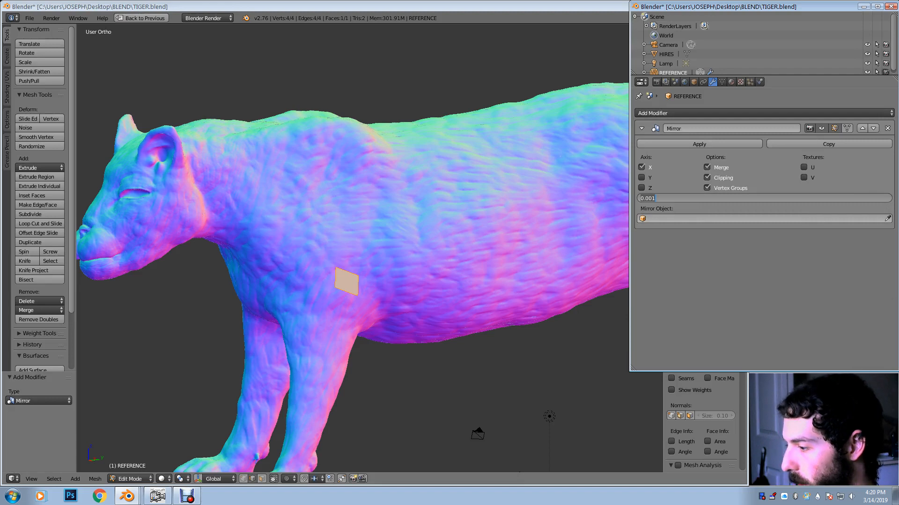
left_click_drag(655, 198, 649, 198)
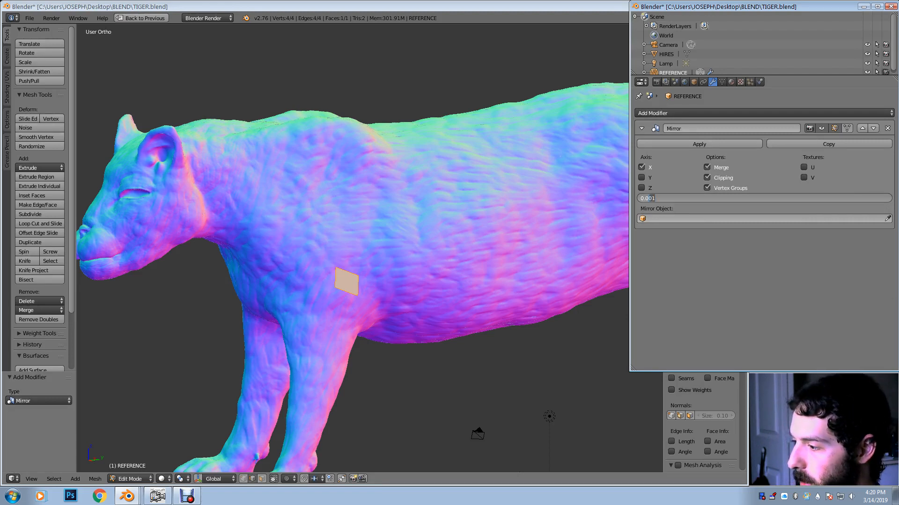
type("0.02")
key("Return")
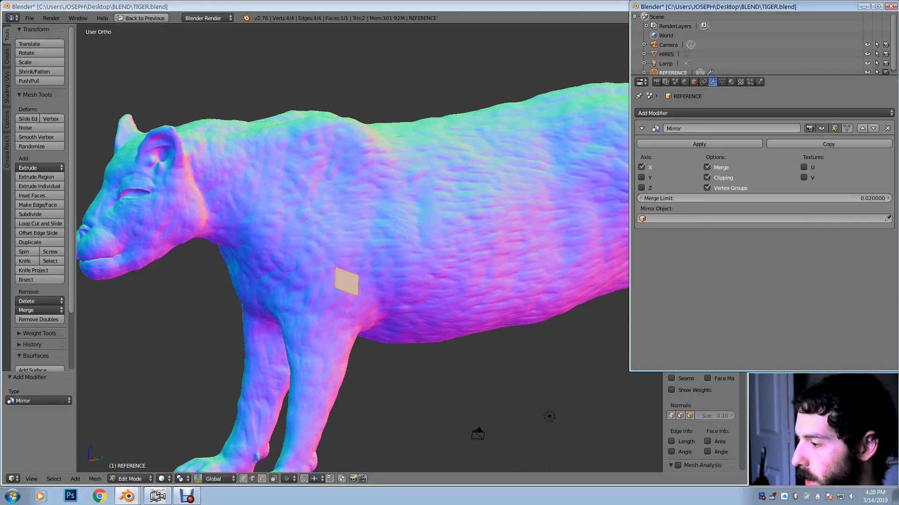
Narrow the properties window and add a Shrinkwrap modifier to the REFERENCE plane
left_click_drag(629, 361, 699, 361)
left_click(717, 113)
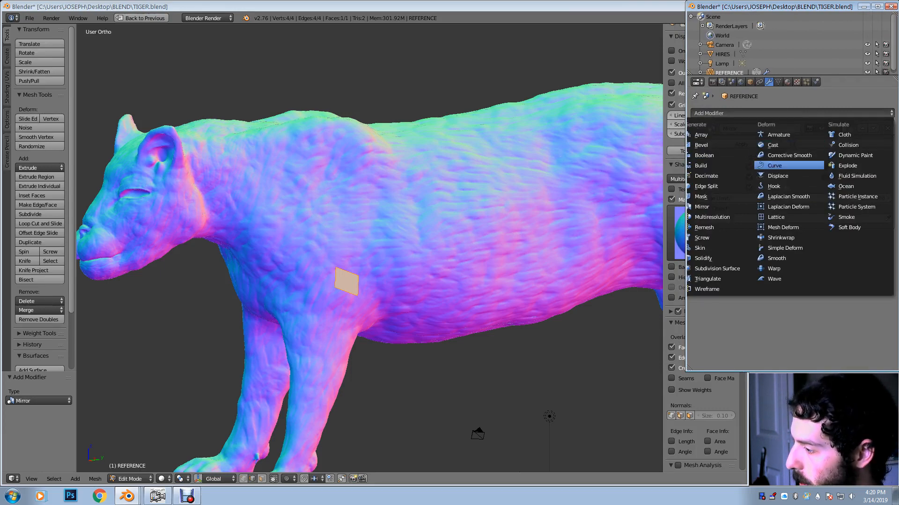
left_click(781, 237)
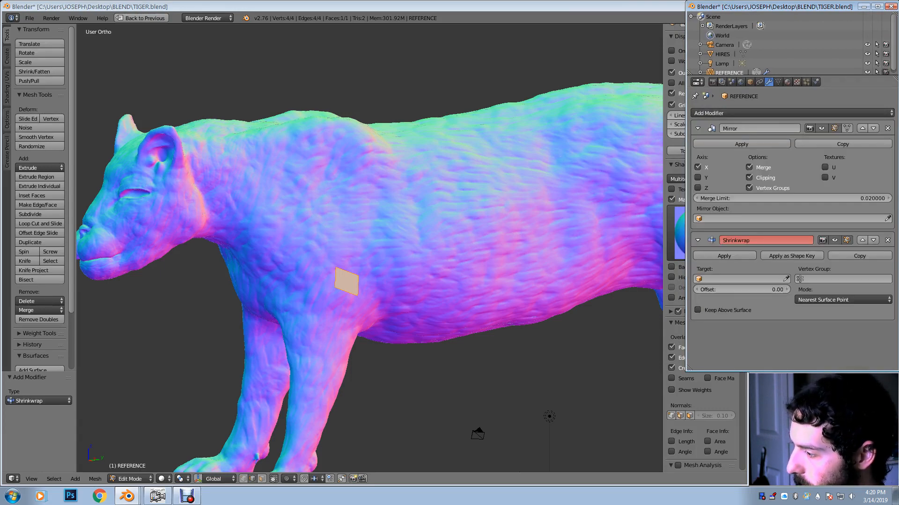
Target the Shrinkwrap modifier at HIRES with an offset of 0.25 and Keep Above Surface enabled
left_click(745, 279)
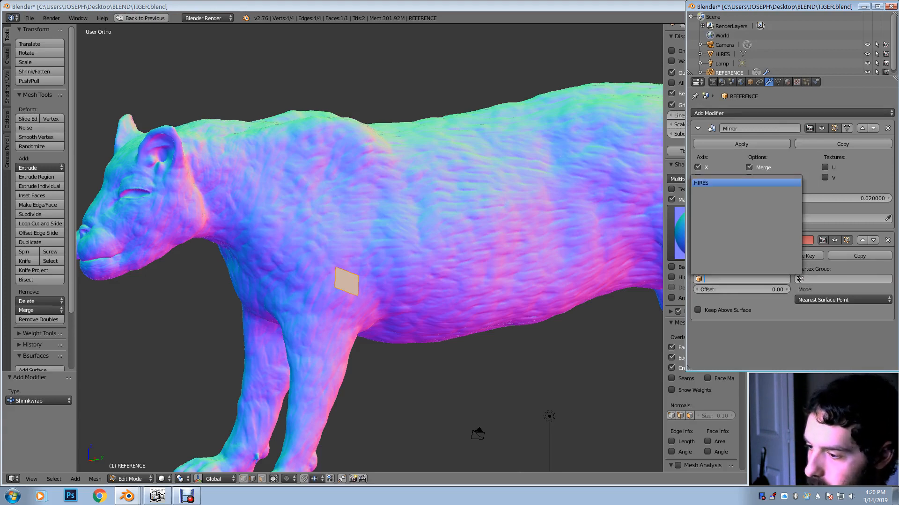
left_click(711, 183)
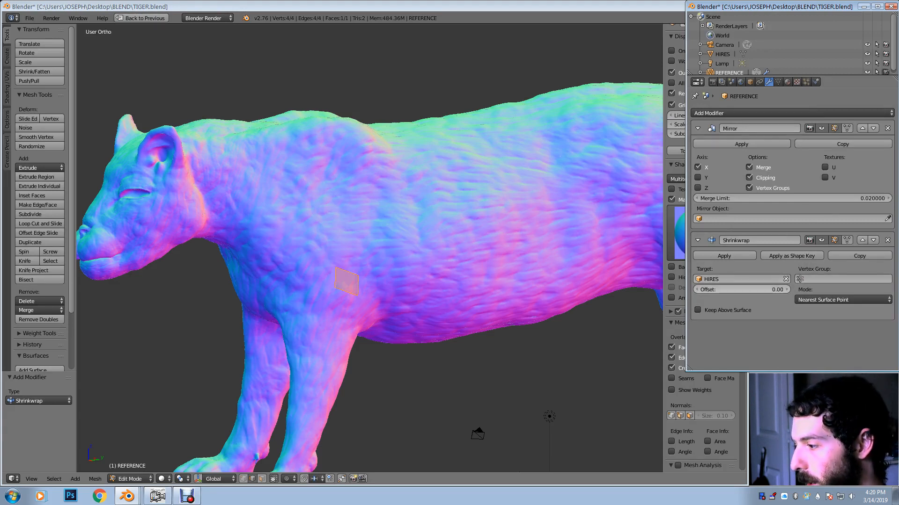
left_click(741, 289)
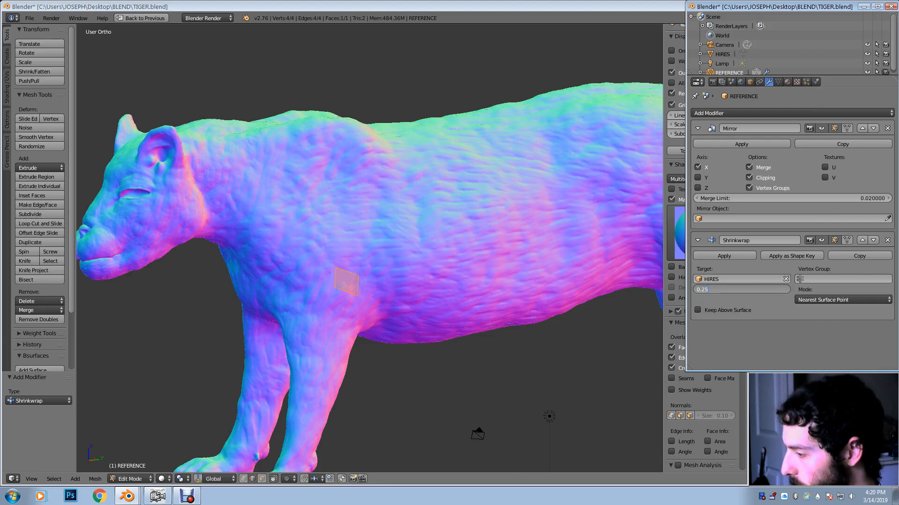
key("Return")
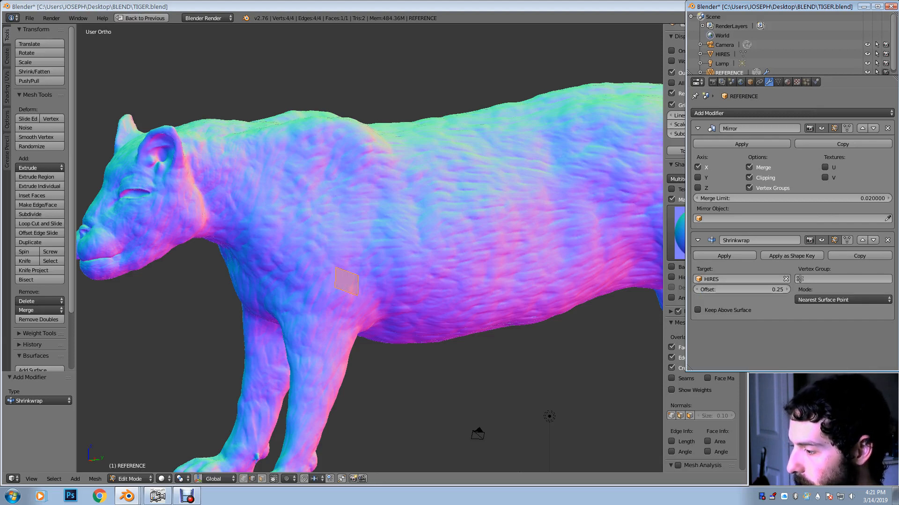
left_click(698, 310)
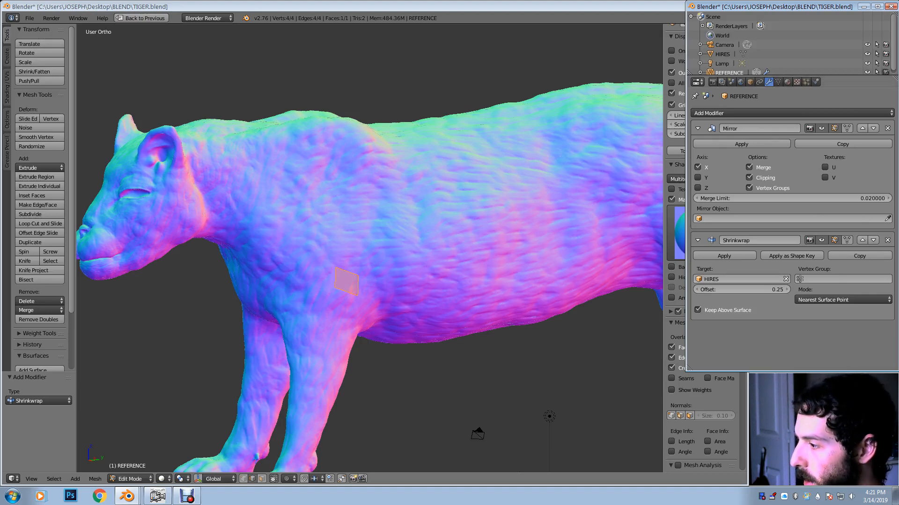
Enable X-Ray display for the REFERENCE object and narrow the properties window
left_click(750, 82)
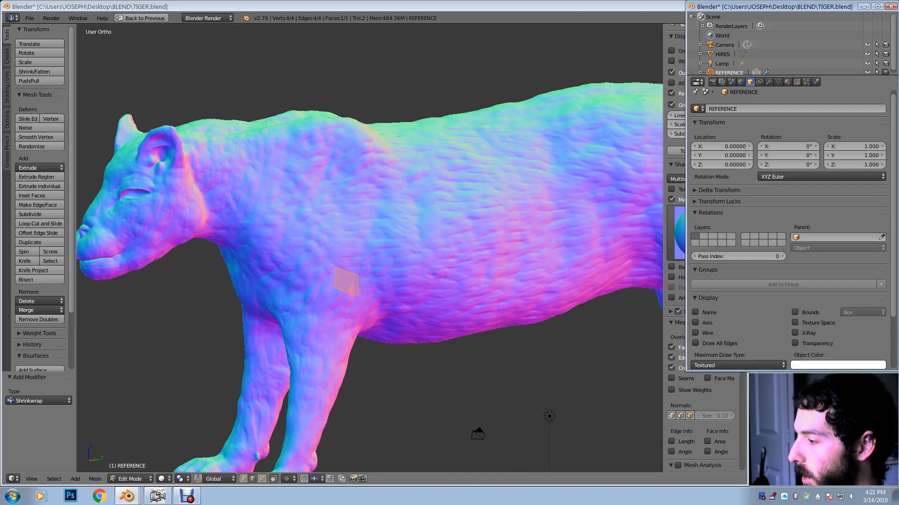
scroll(792, 229, "down", 3)
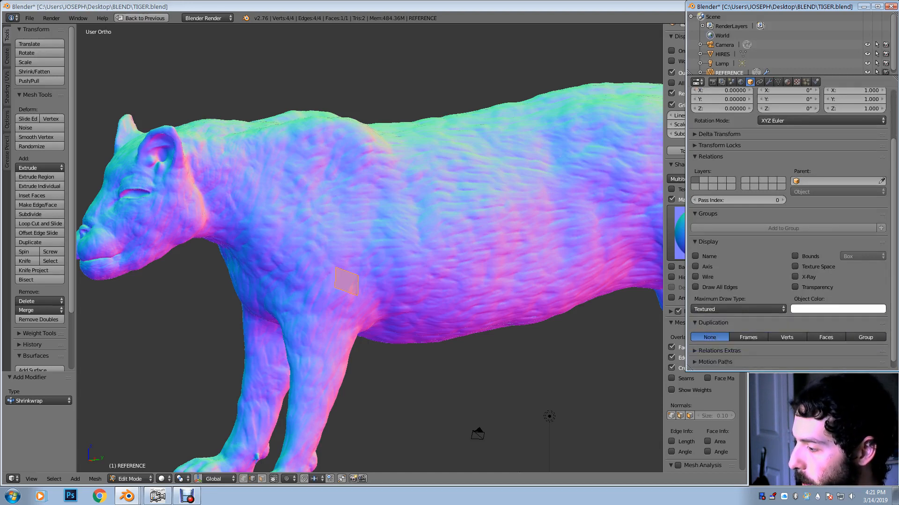
left_click(795, 277)
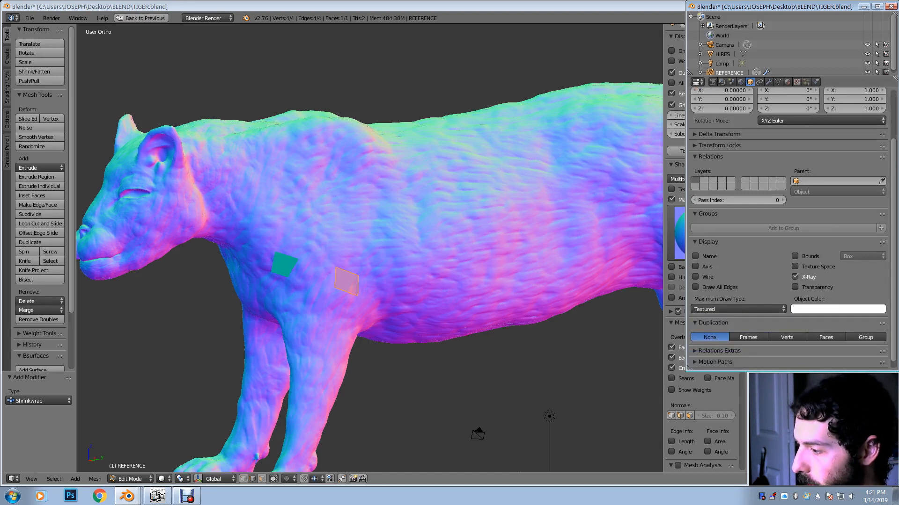
left_click_drag(686, 191, 747, 211)
left_click(585, 229)
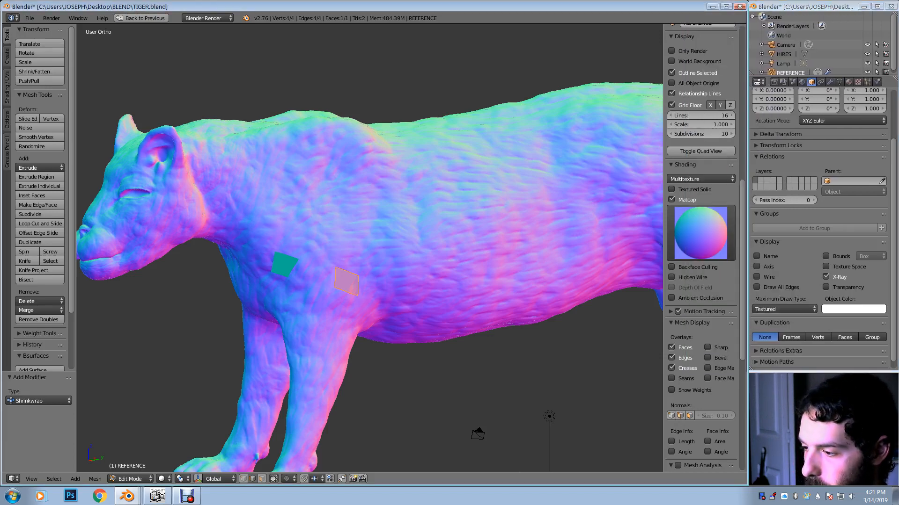
Reshape the plane on the shoulder by moving its two front corners forward and its lower rear corner inward
mouse_move(370, 248)
middle_mouse_down()
mouse_move(386, 234)
mouse_move(369, 246)
middle_mouse_up()
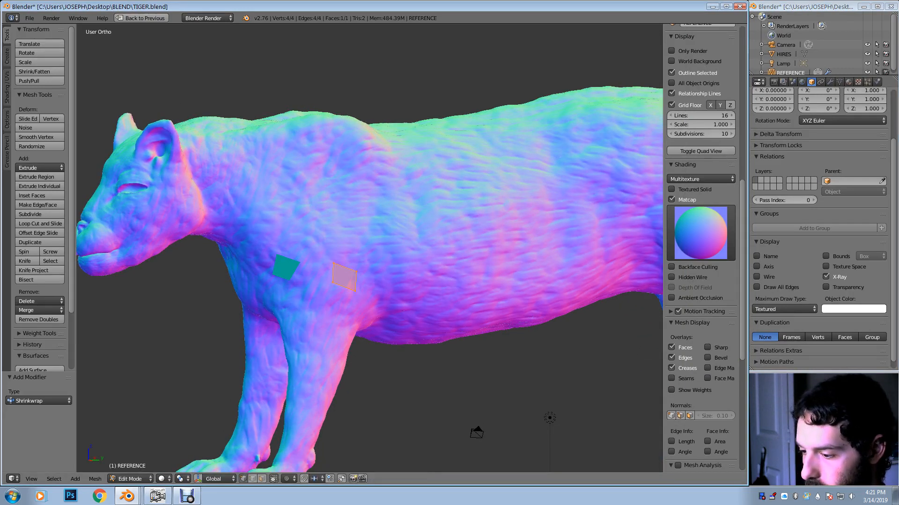
right_click(333, 264)
key("g")
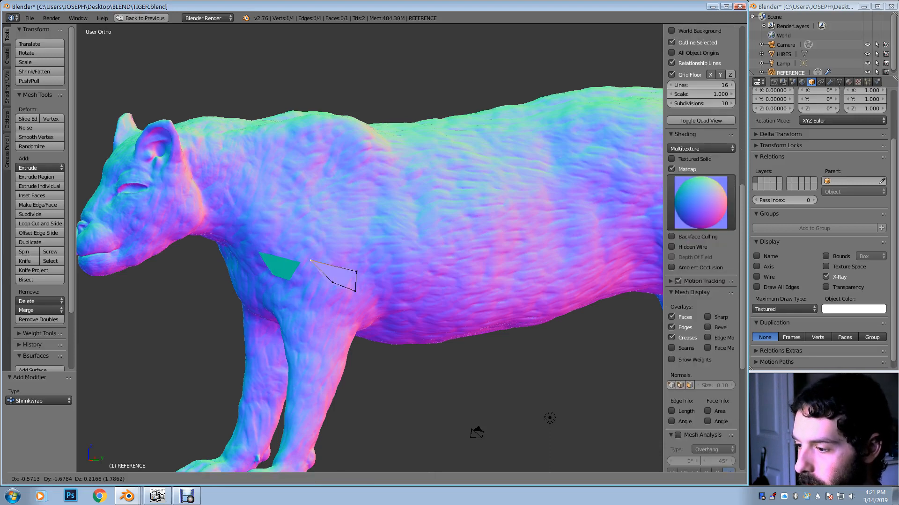
left_click(323, 262)
right_click(332, 282)
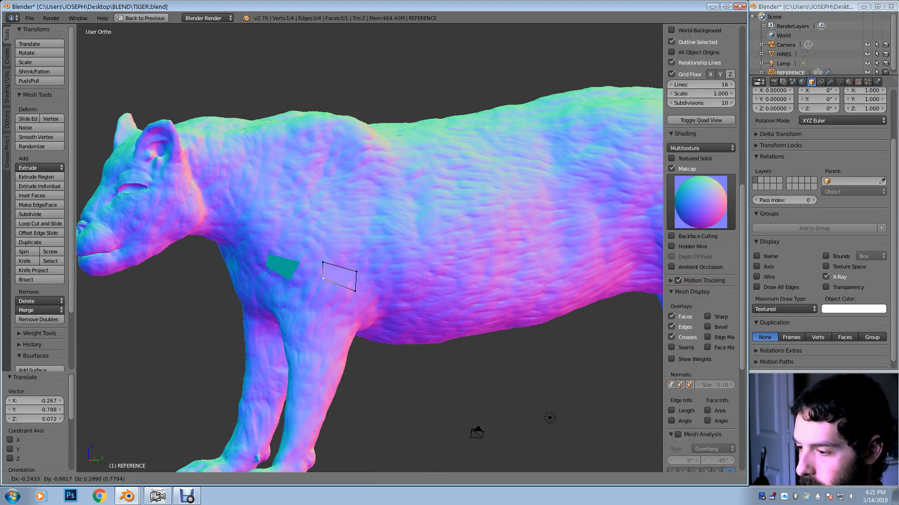
key("g")
left_click(328, 279)
right_click(355, 291)
key("g")
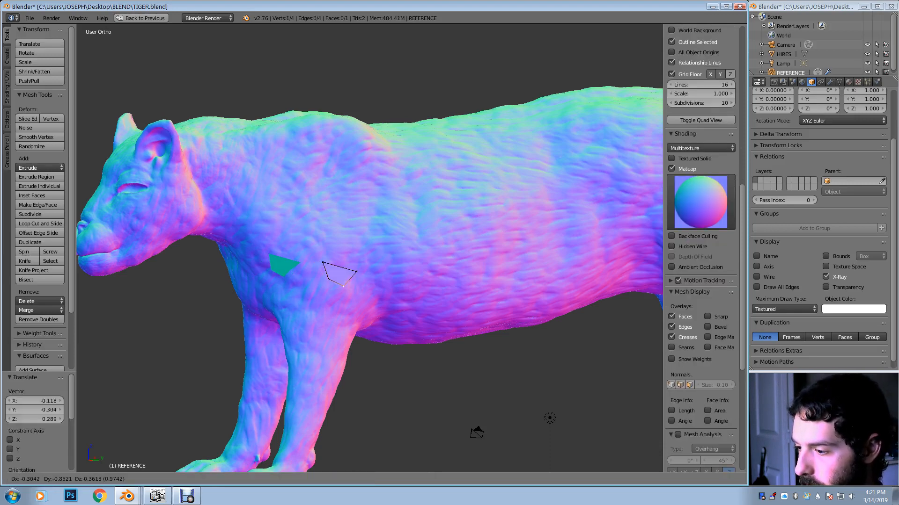
left_click(344, 283)
Try to move the plane's upper rear corner toward the front, and undo the move
right_click(356, 271)
key("g")
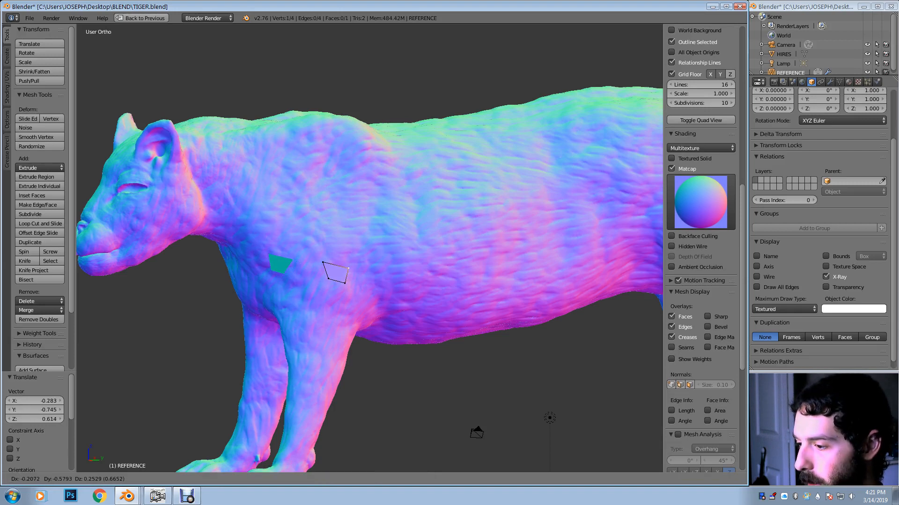
left_click(335, 269)
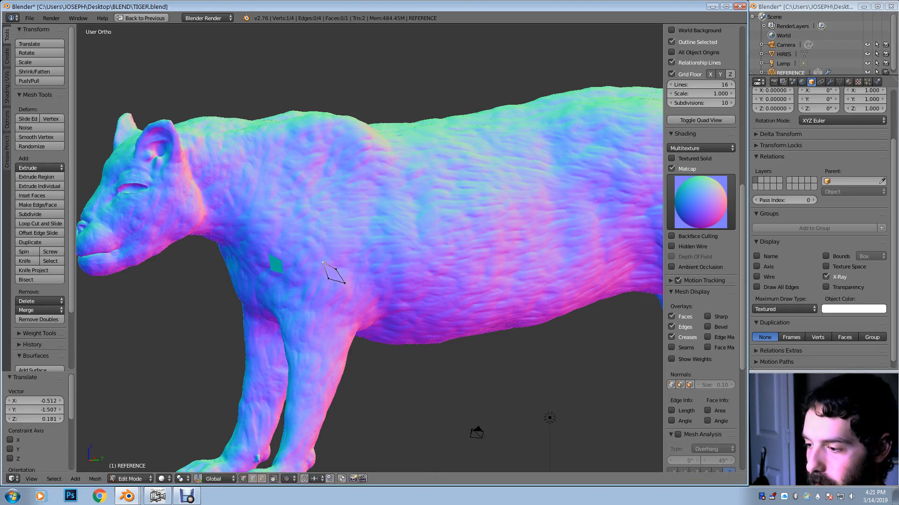
key("ctrl+z")
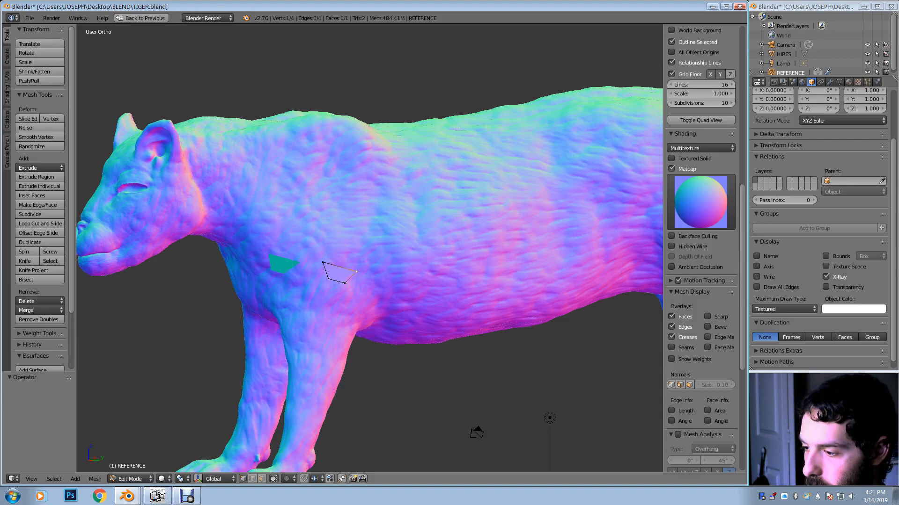
Nudge the plane's upper front corner slightly back and extrude the front edge twice toward the chest
key("g")
left_click(327, 264)
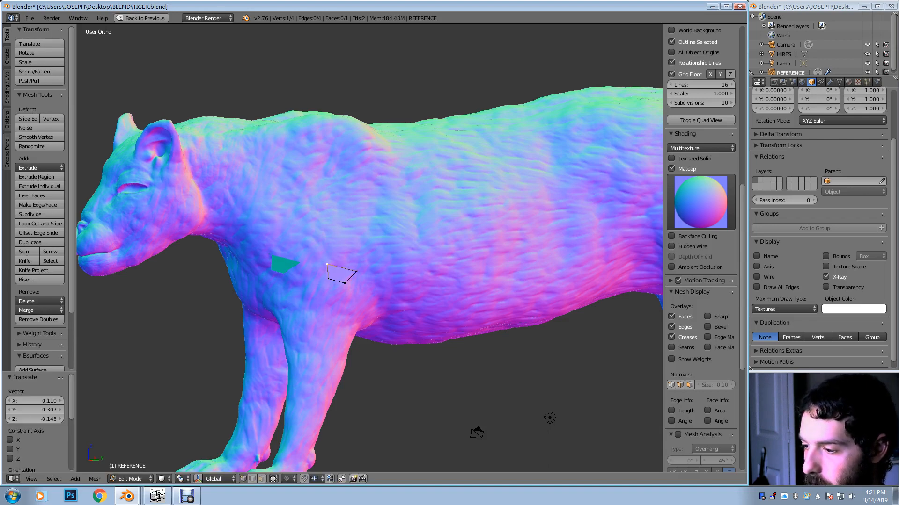
right_click(328, 278, "shift")
scroll(342, 273, "up", 5)
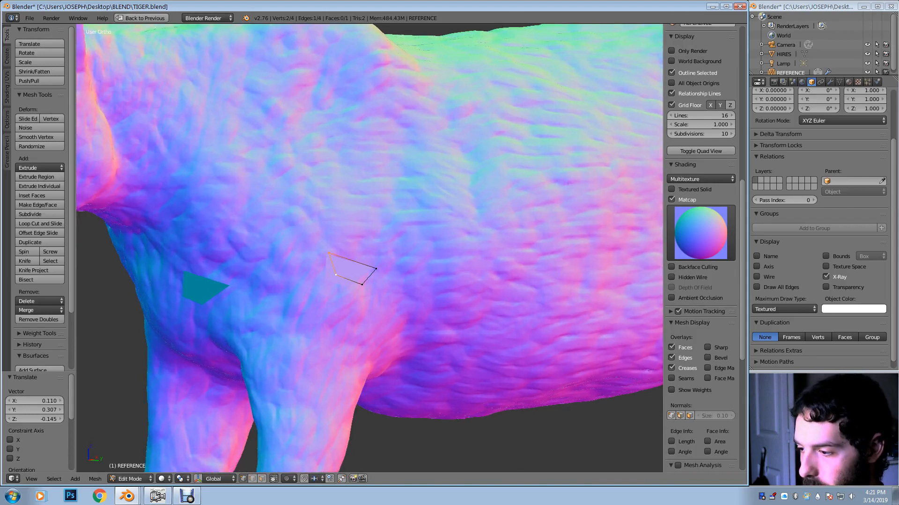
middle_click_drag(341, 273, 471, 224, "shift")
key("e")
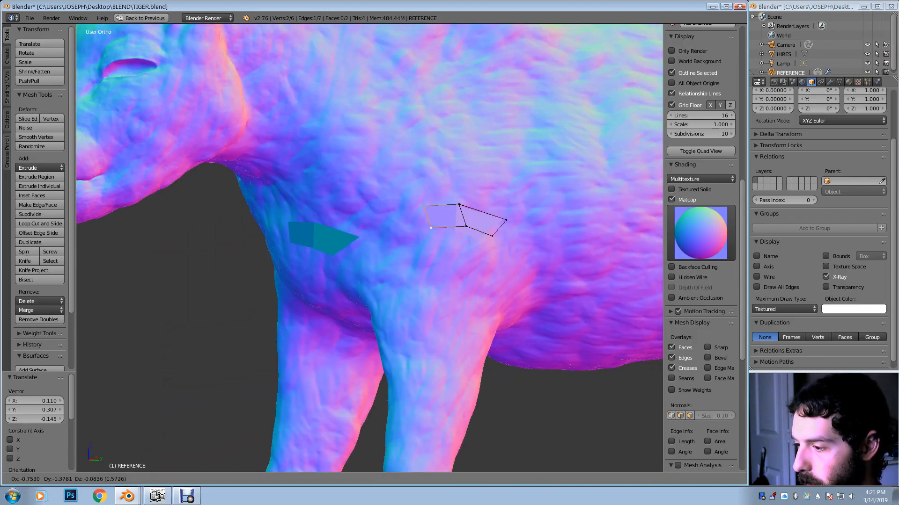
key("Return")
key("e")
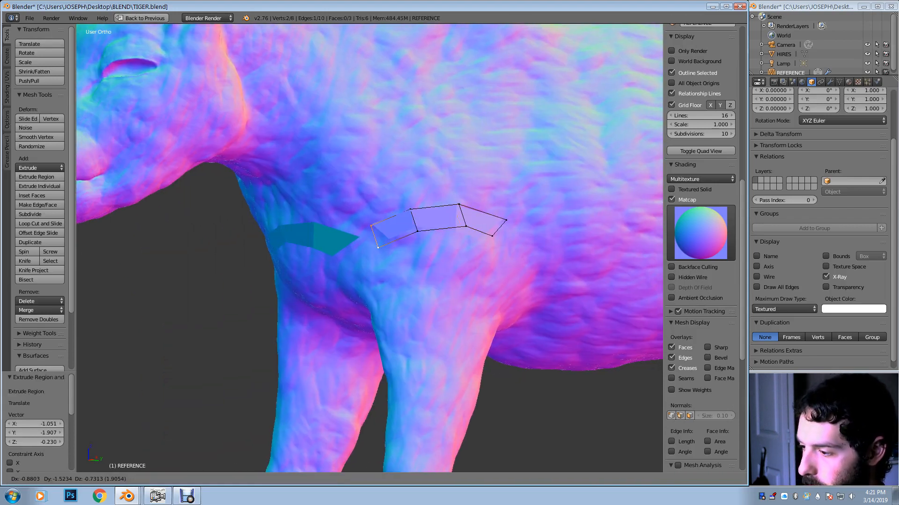
key("Return")
Rotate the strip's front edge by about -25° and extrude it twice more, down and around the chest
key("r")
key("Return")
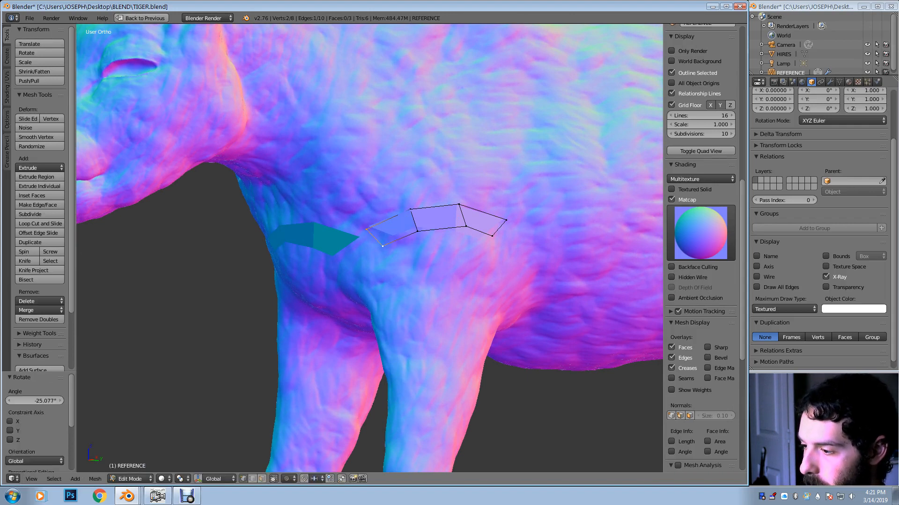
key("e")
key("Return")
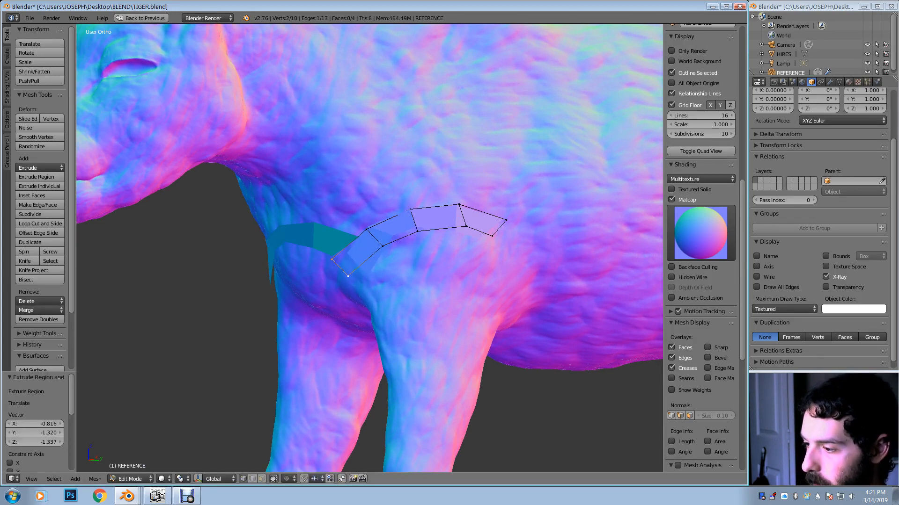
middle_click_drag(341, 262, 425, 251)
key("e")
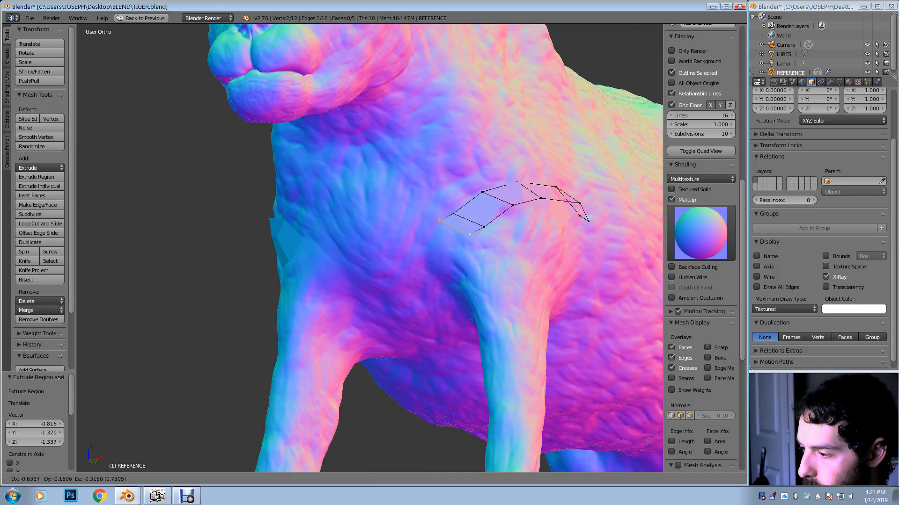
key("Return")
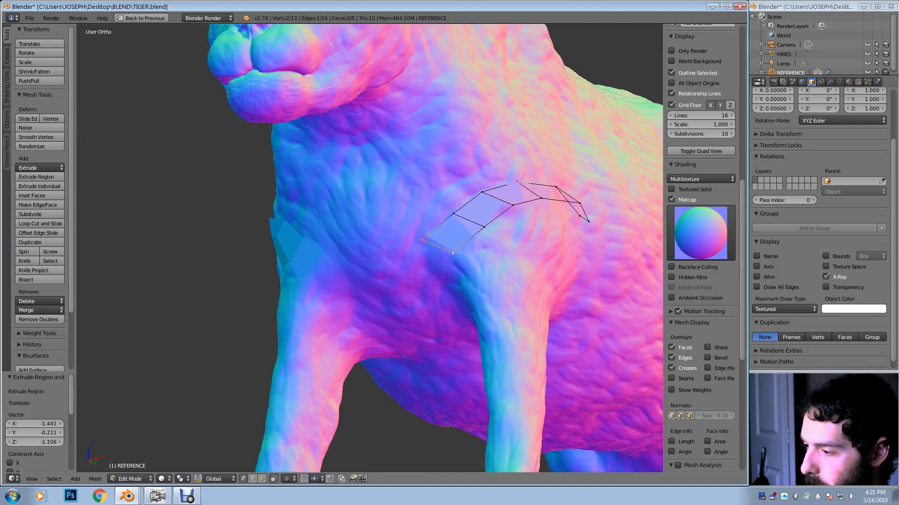
Adjust two vertices along the strip's lower edge above the front leg to smooth its curve
right_click(484, 226)
key("g")
key("Return")
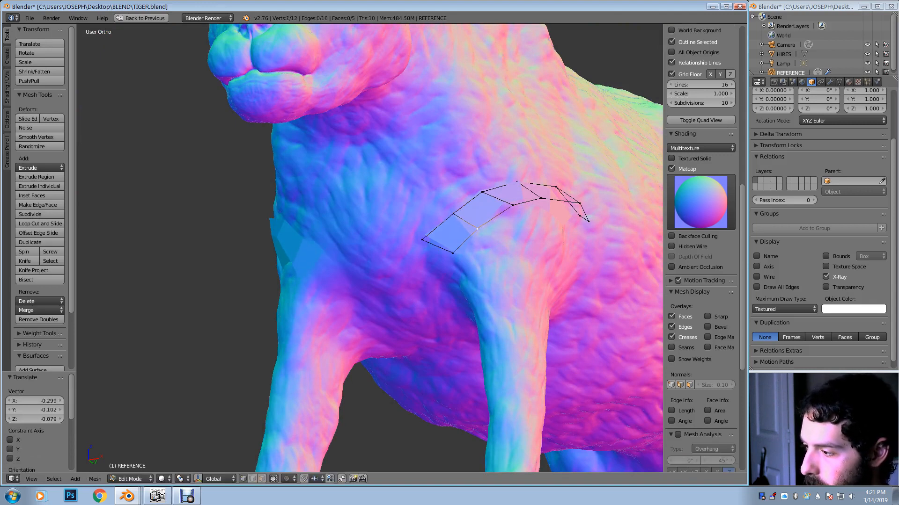
key("g")
key("Return")
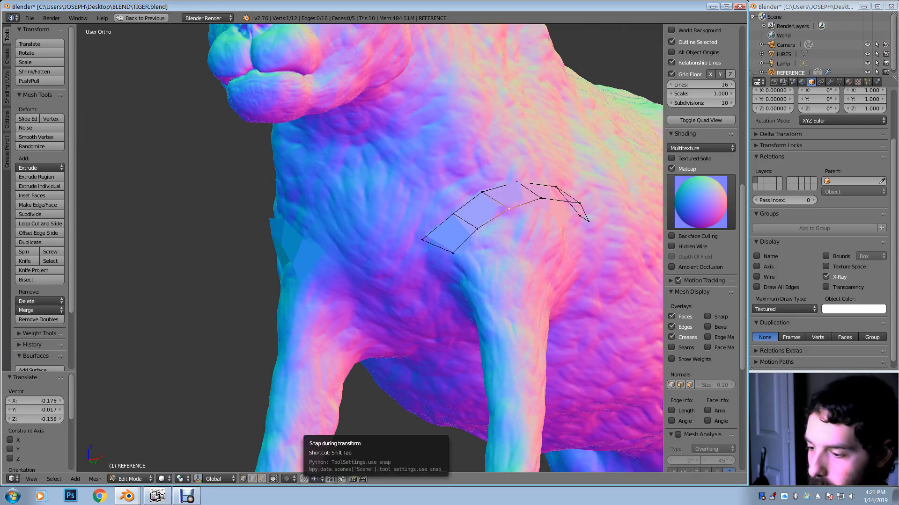
Set the snap element to Vertex and snap two lower-edge vertices of the strip onto the sculpt
left_click(315, 478)
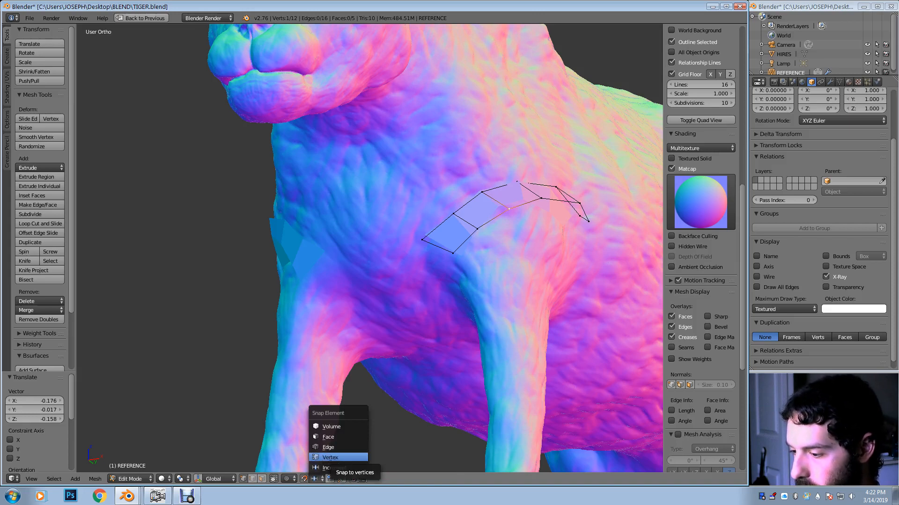
left_click(330, 458)
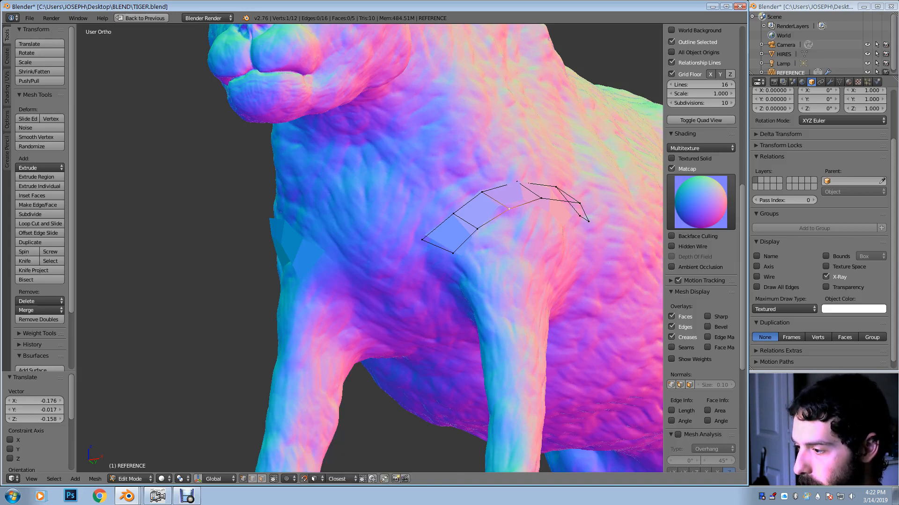
middle_click_drag(449, 262, 429, 266)
key("g")
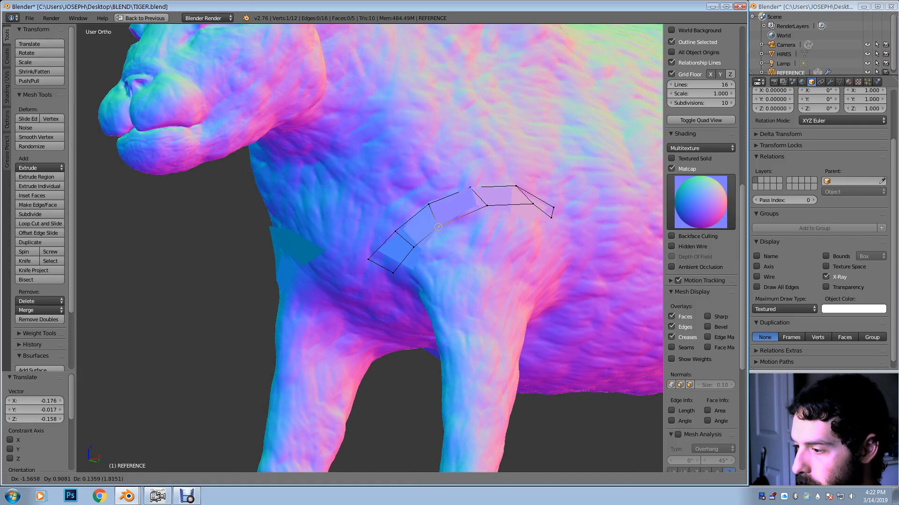
key("Return")
key("g")
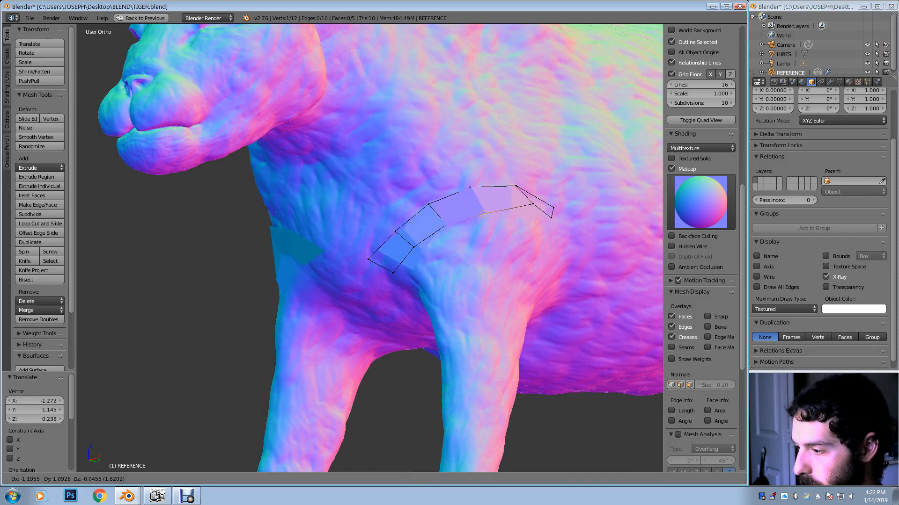
key("Return")
Snap the two rear vertices of the strip's lower edge onto the sculpt's shoulder surface
middle_click_drag(478, 213, 428, 211)
right_click(400, 246)
key("g")
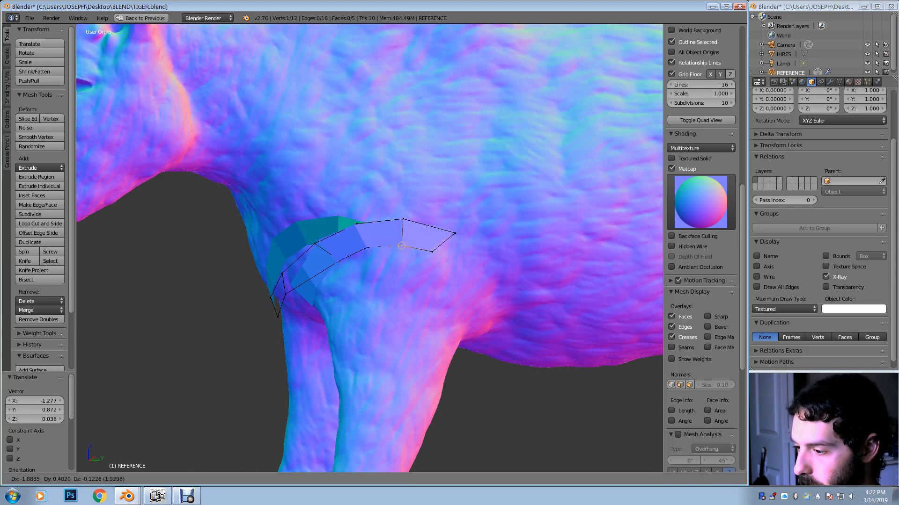
left_click(402, 243)
right_click(432, 252)
key("g")
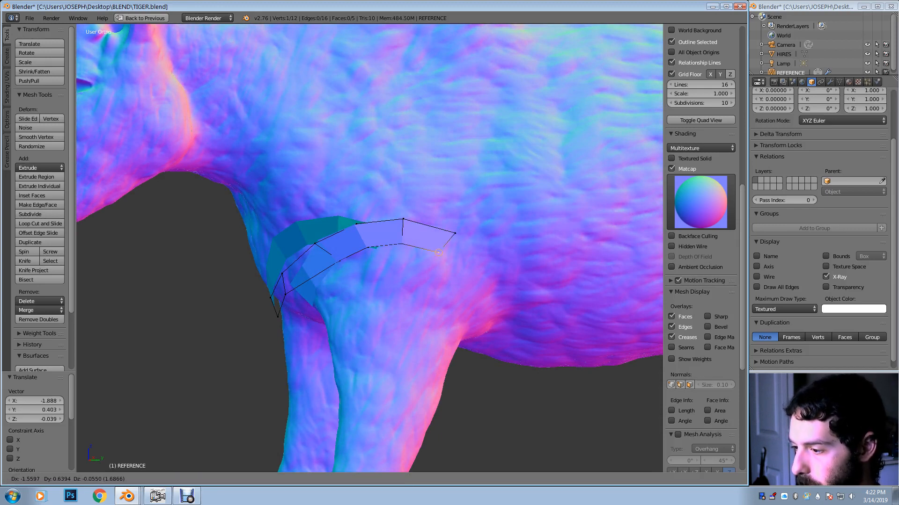
key("Return")
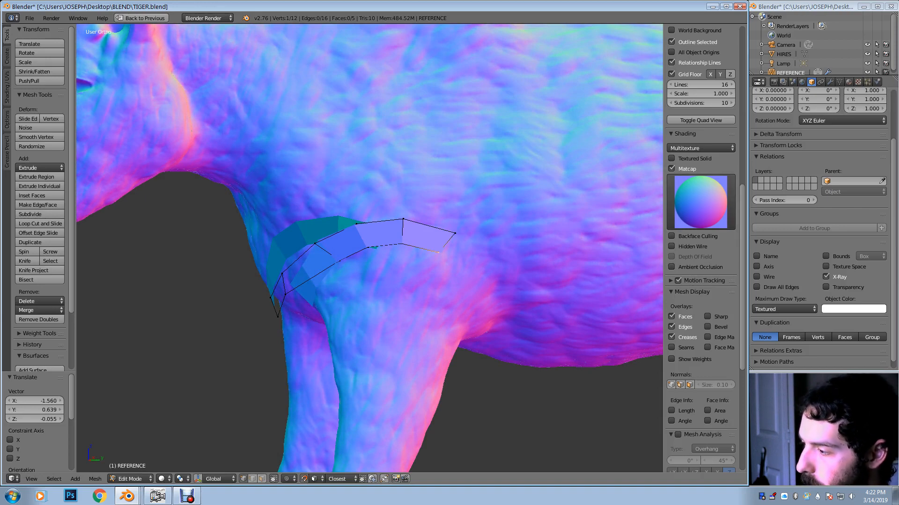
Turn off Matcap shading and give the REFERENCE mesh a new material with a green diffuse color
left_click(671, 169)
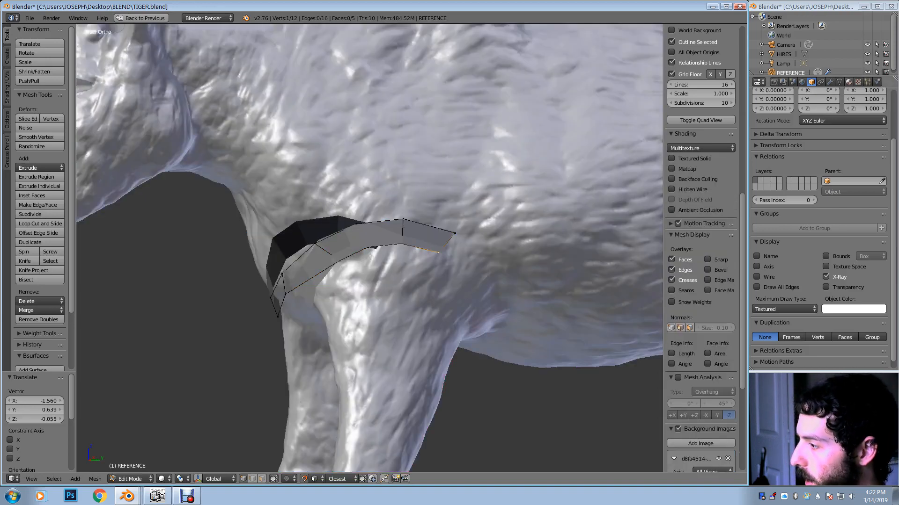
left_click(848, 82)
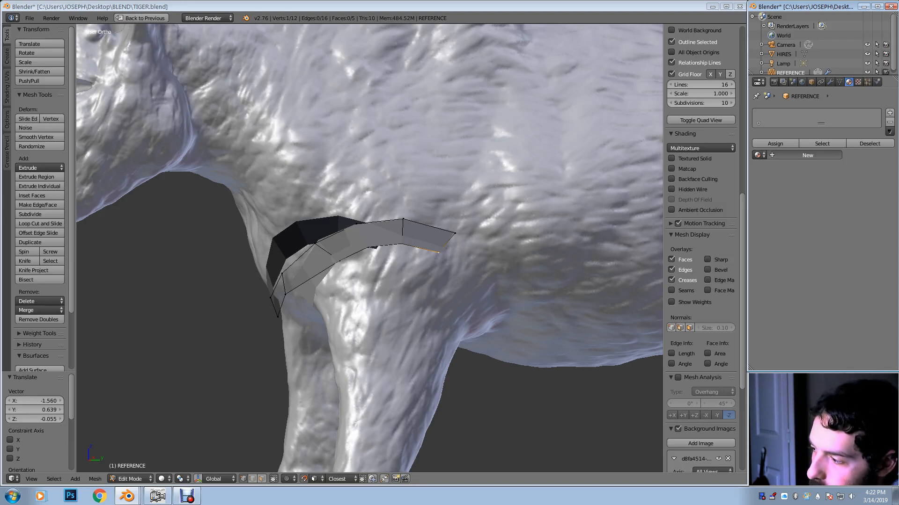
left_click(807, 155)
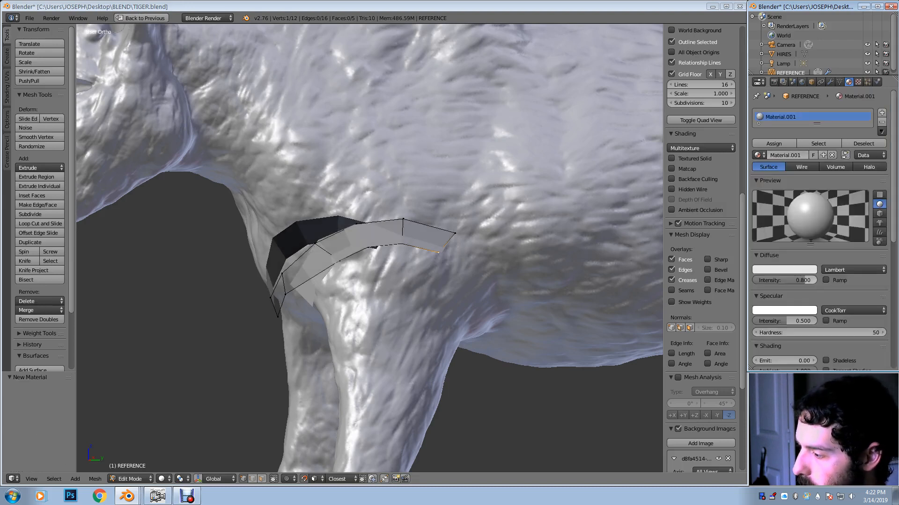
left_click(791, 270)
left_click(761, 163)
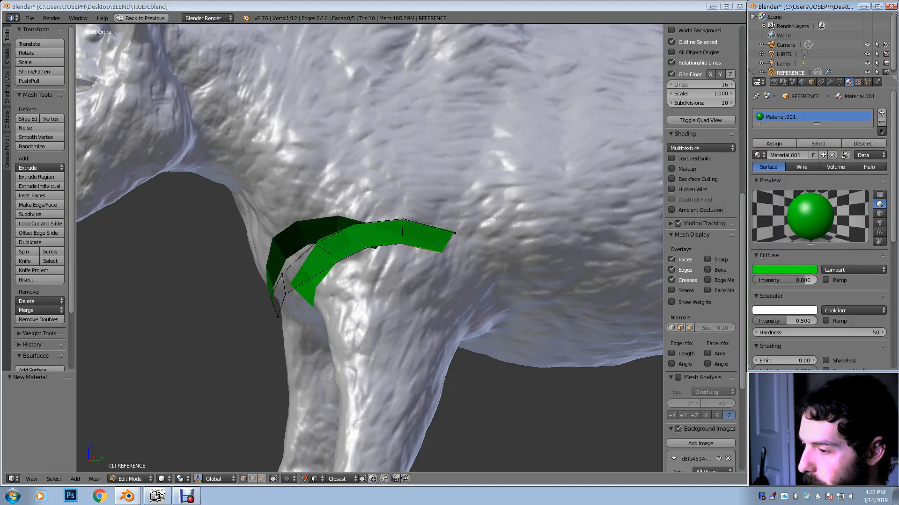
Snap the two front vertices of the strip's lower edge onto the sculpt's chest surface
middle_click_drag(370, 280, 445, 269)
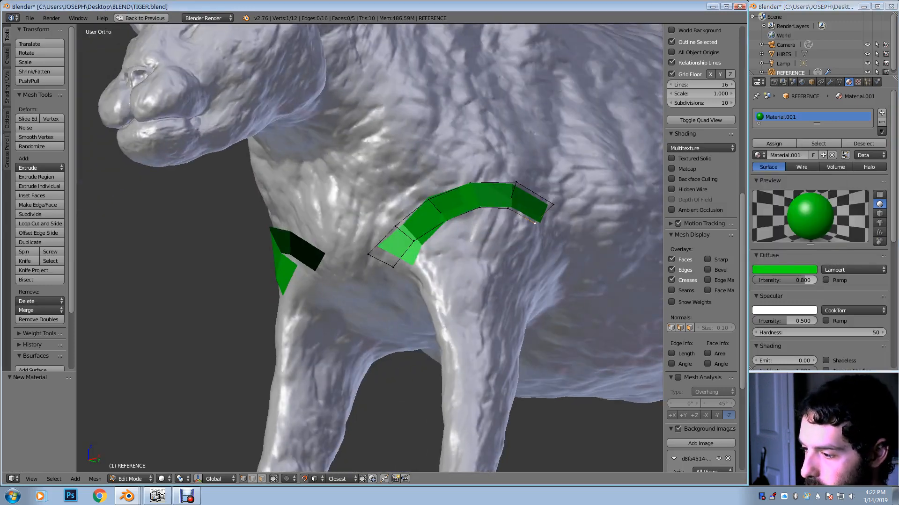
right_click(393, 267)
key("g")
left_click(399, 266)
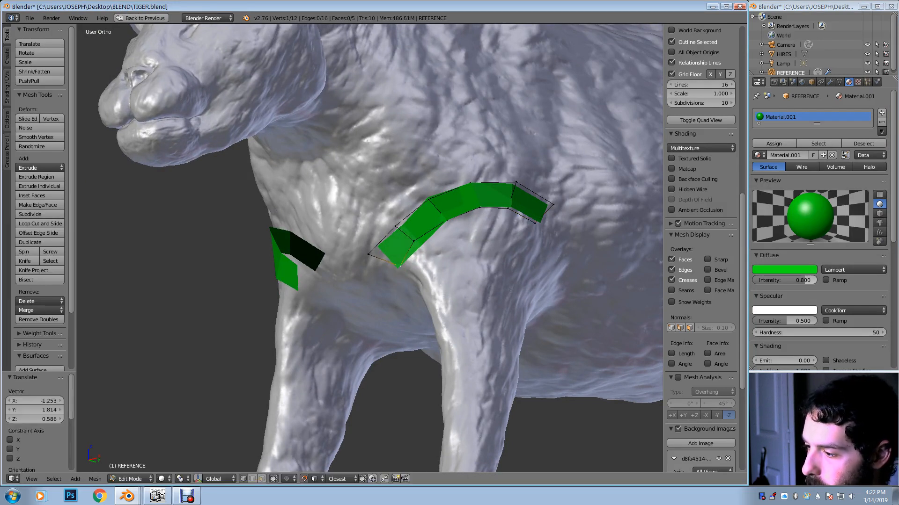
right_click(413, 242)
key("g")
left_click(415, 244)
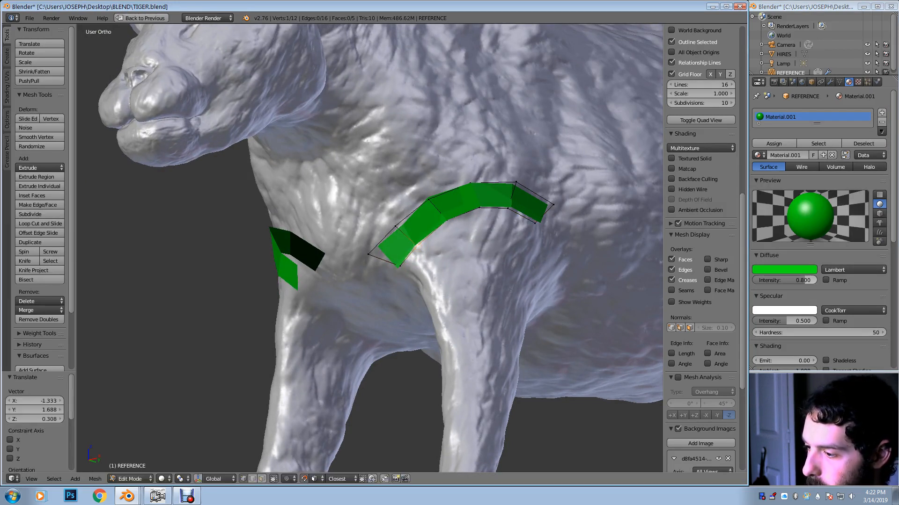
Snap the two front vertices of the strip's upper edge onto the sculpt's chest surface
right_click(369, 255)
key("g")
left_click(377, 252)
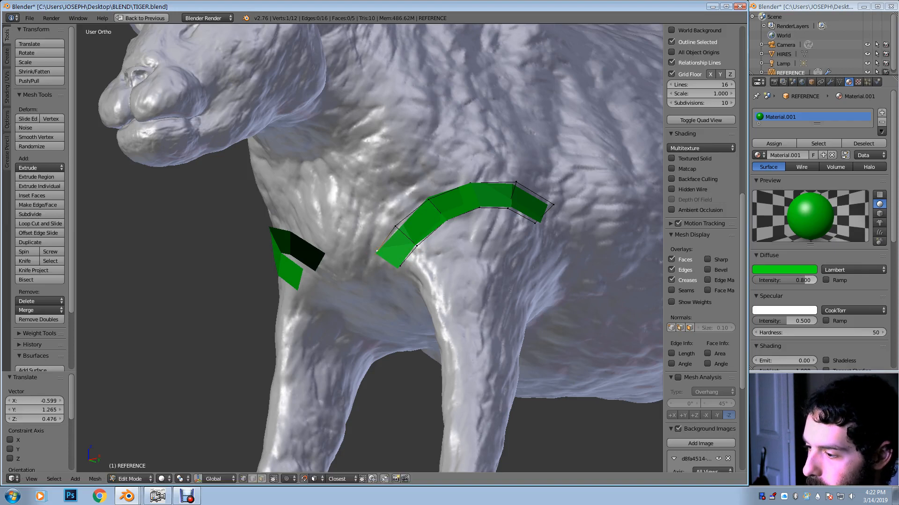
middle_click_drag(377, 251, 482, 252)
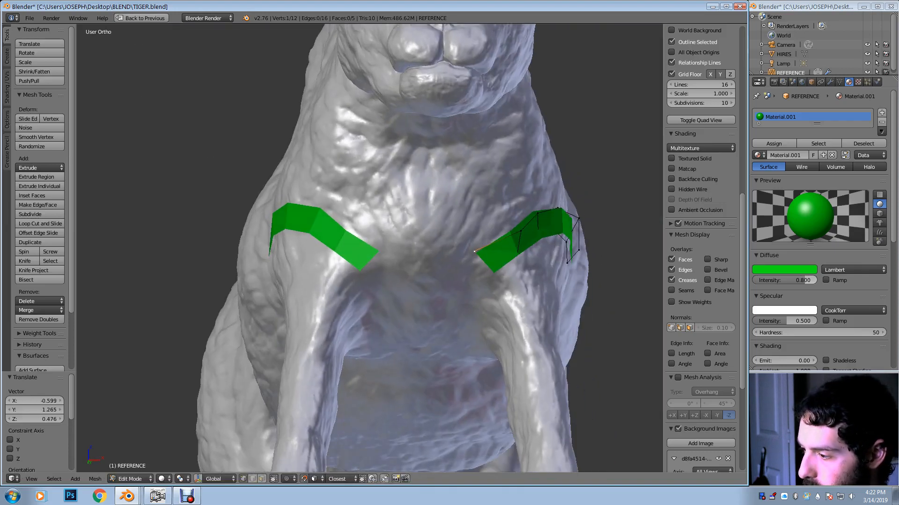
key("g")
left_click(511, 228)
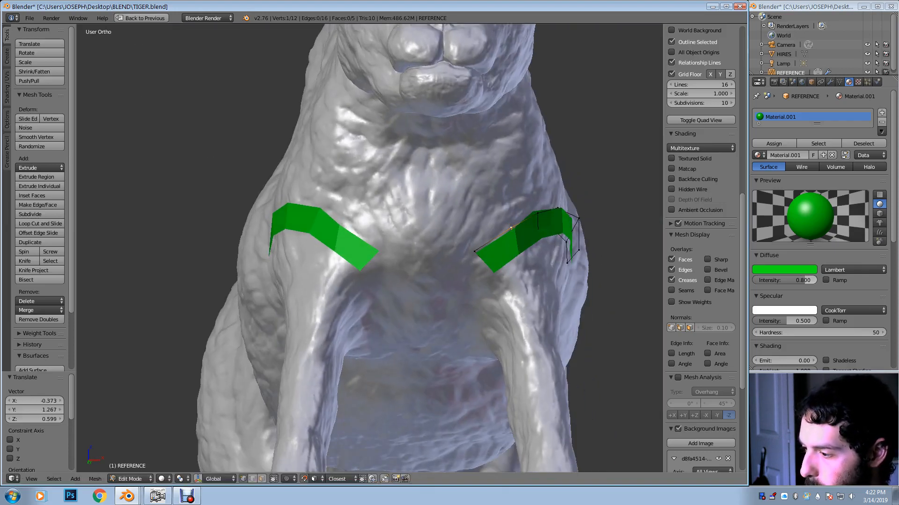
Extrude the strip's front end edge down the chest and rotate the new edge by about -46.5°
right_click(474, 251)
right_click(494, 273, "shift")
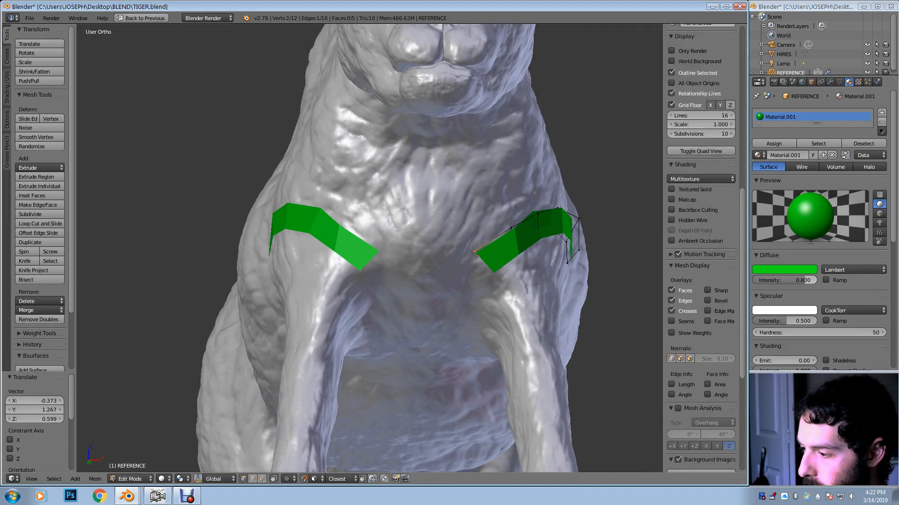
key("e")
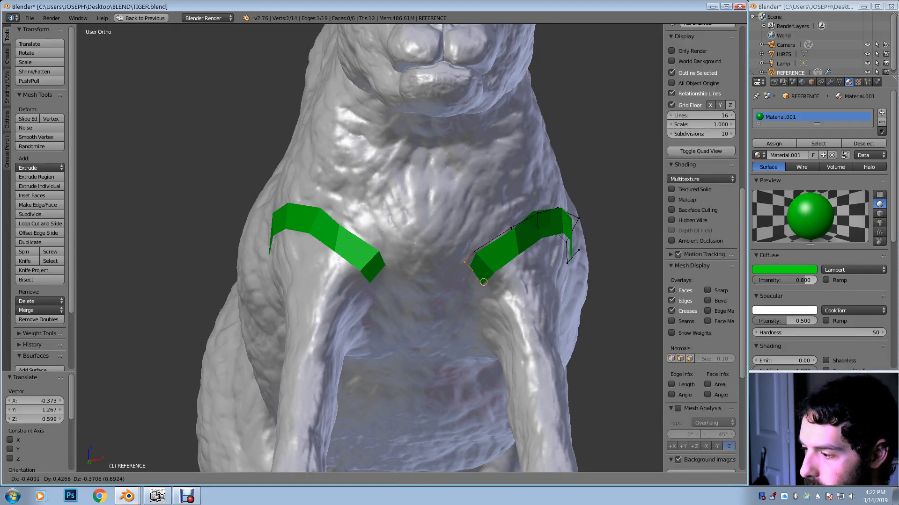
left_click(458, 273)
middle_click_drag(459, 274, 455, 220)
key("r")
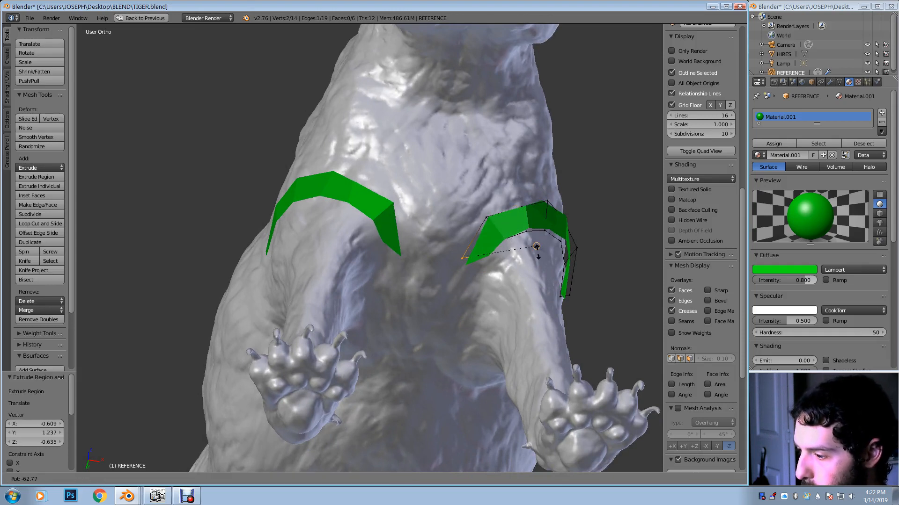
left_click(536, 257)
Extrude the strip's end edge twice more along the inner side of the front leg
key("e")
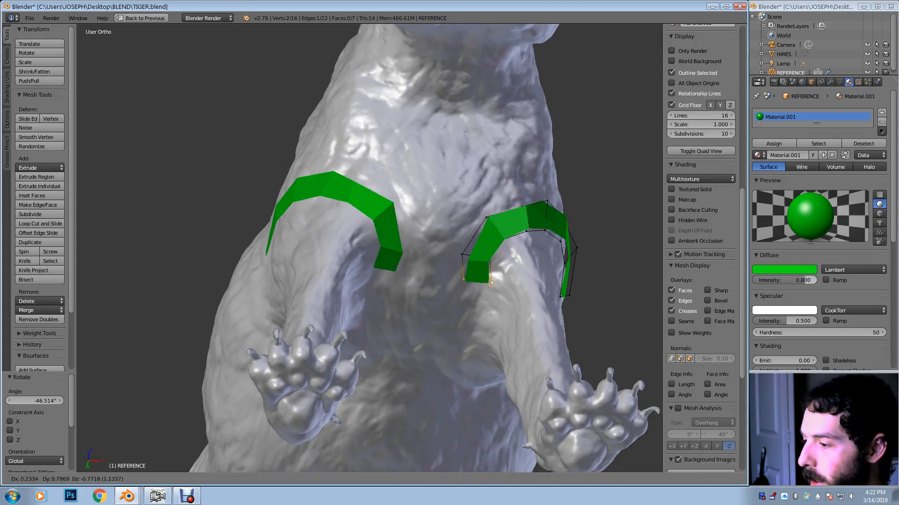
left_click(477, 292)
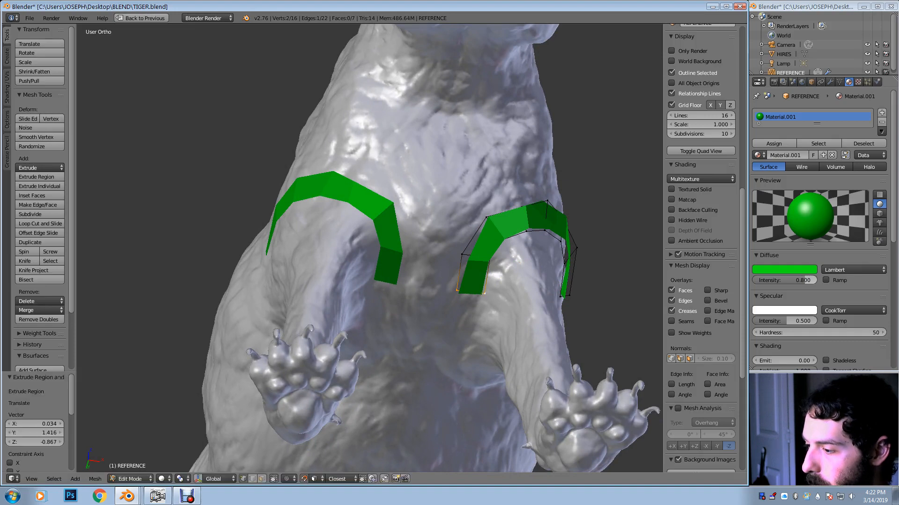
key("e")
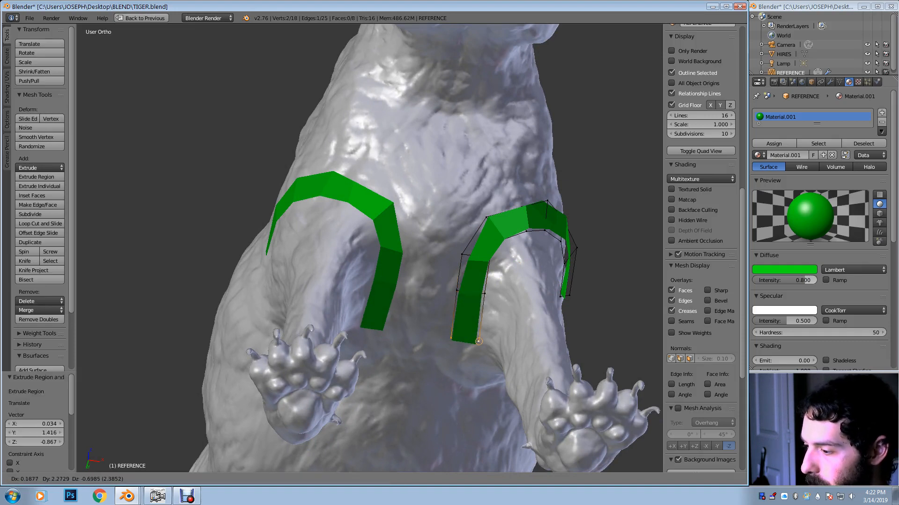
left_click(477, 341)
Rotate the strip's end edge by about -30° and move it back to shorten the last face
middle_click_drag(477, 341, 476, 299)
key("r")
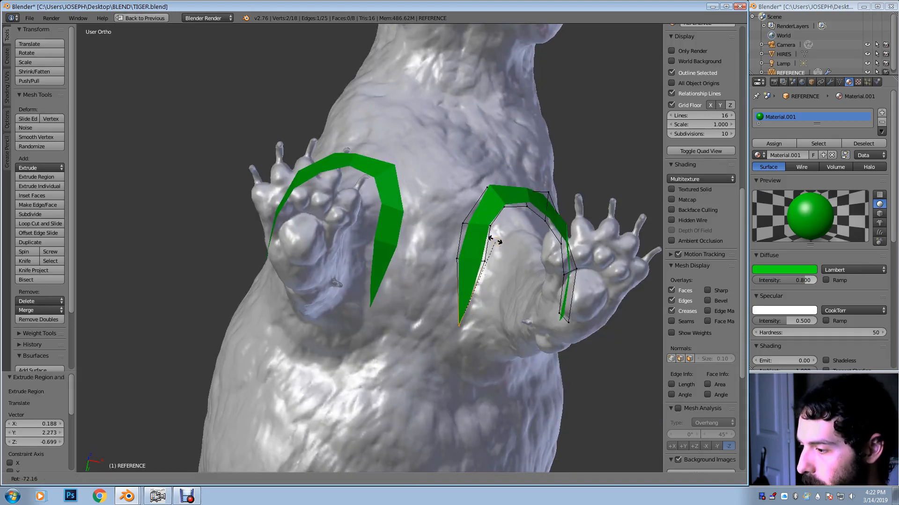
left_click(508, 287)
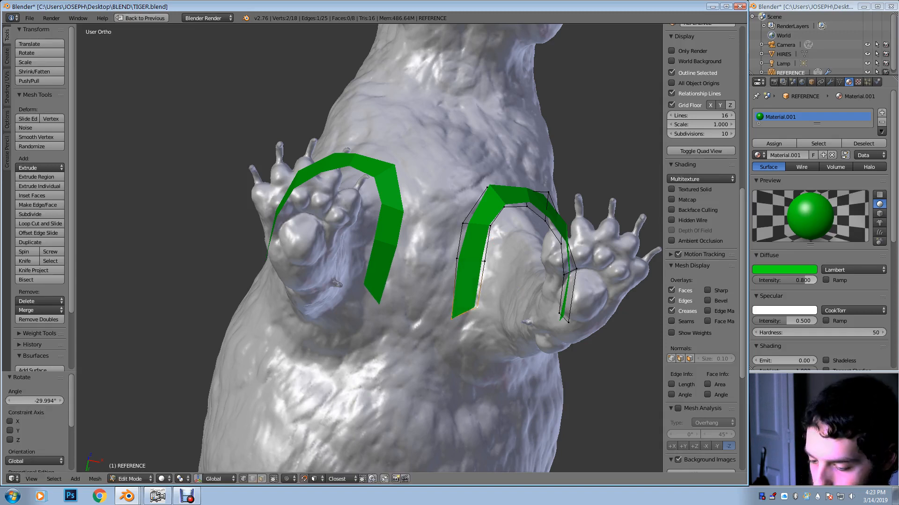
key("e")
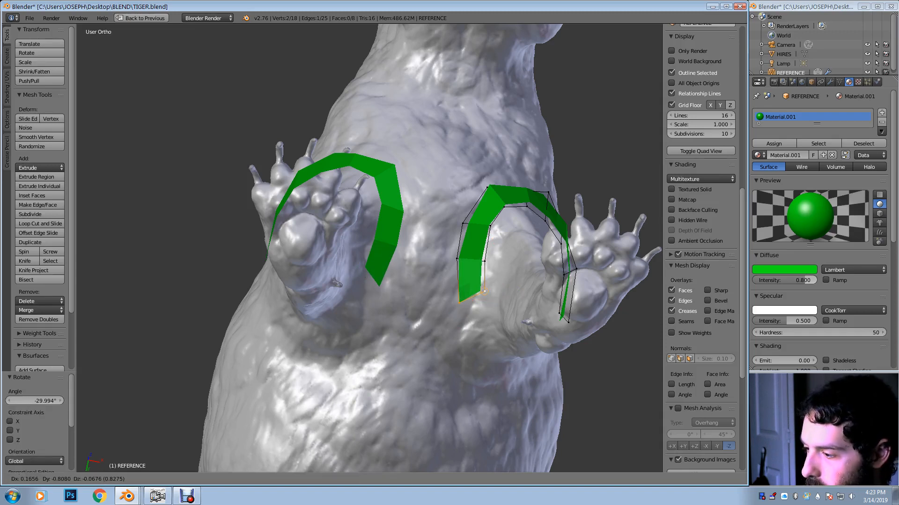
left_click(485, 291)
Extrude the end edge toward the back of the front leg and rotate it by about -22.25°
middle_click_drag(485, 291, 520, 229)
key("e")
left_click(486, 278)
middle_click_drag(461, 258, 455, 255)
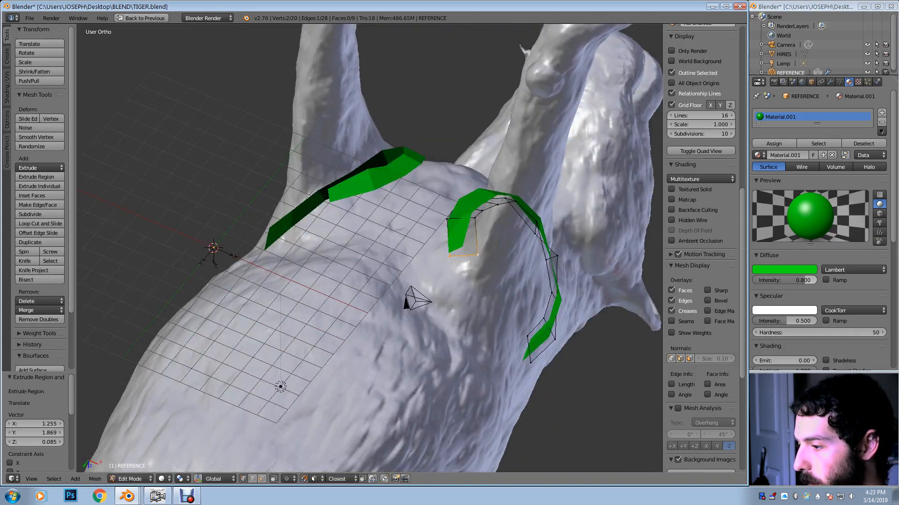
key("r")
left_click(499, 239)
Snap the two end vertices of the strip onto the sculpt behind the front leg
key("g")
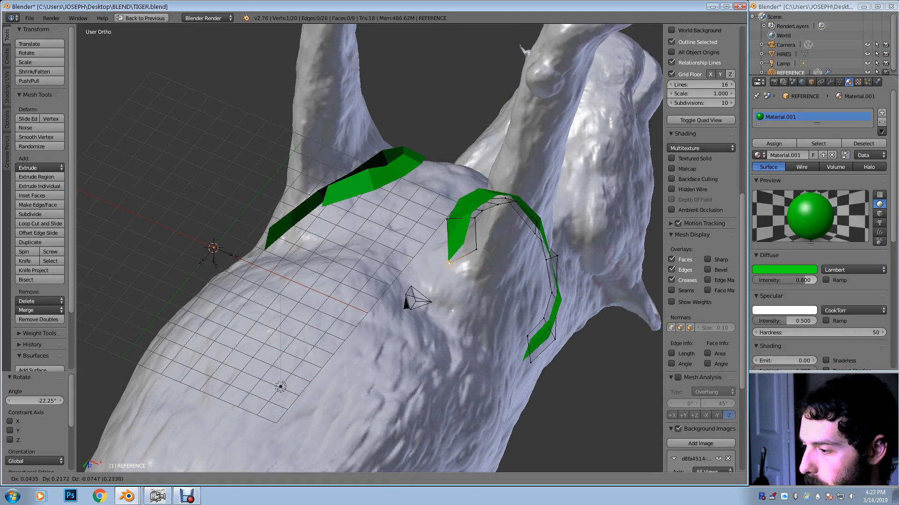
left_click(447, 264)
key("g")
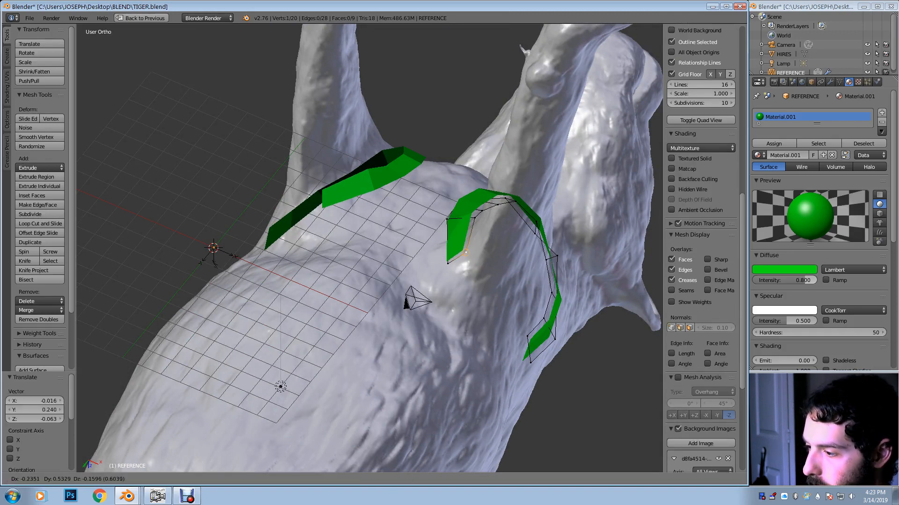
key("Return")
Extrude the strip's end edge another segment behind the front leg and adjust both new vertices on the surface
right_click(448, 263, "shift")
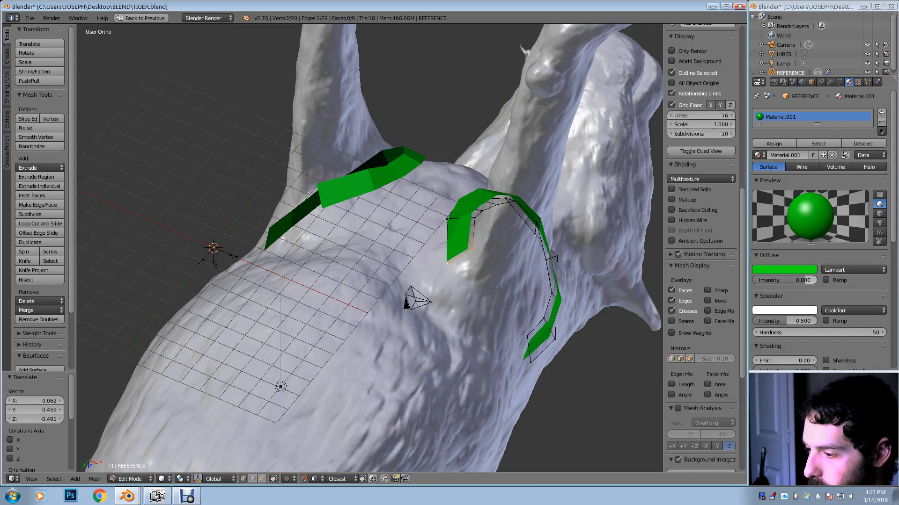
middle_click_drag(448, 263, 438, 246)
key("e")
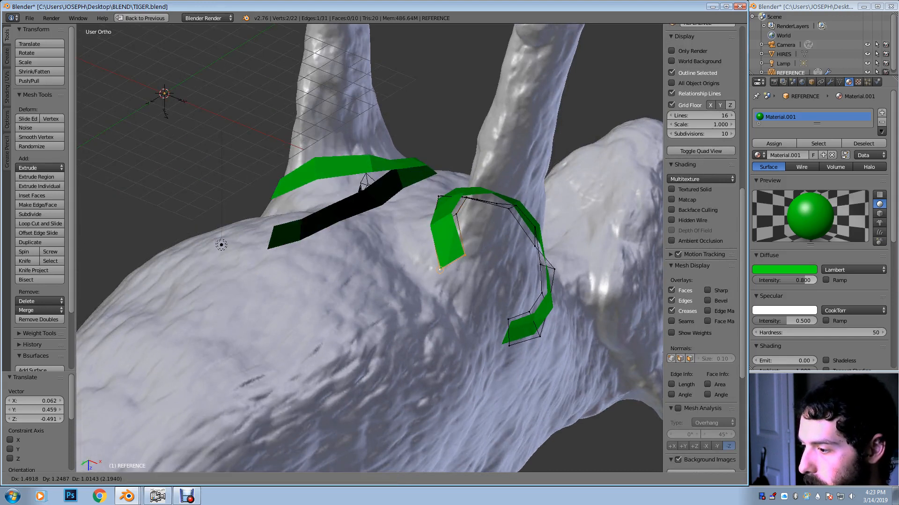
key("Return")
right_click(467, 255)
key("g")
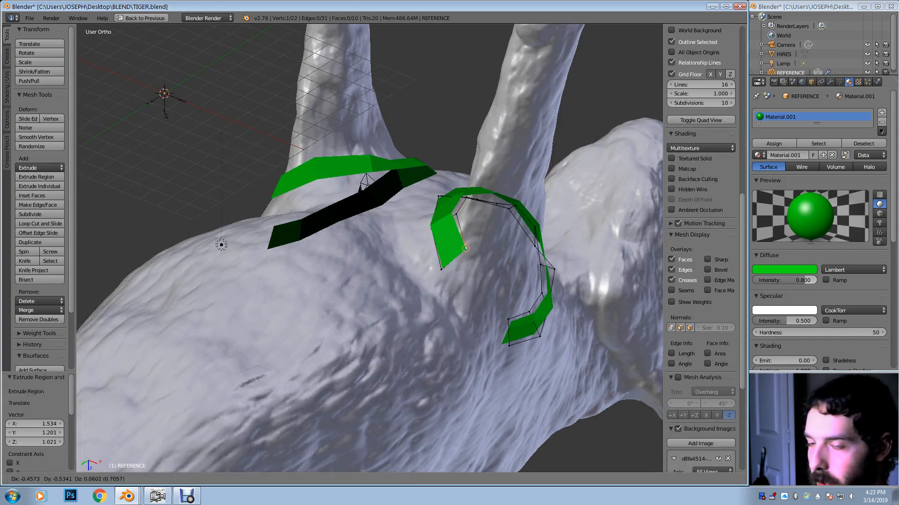
left_click(465, 248)
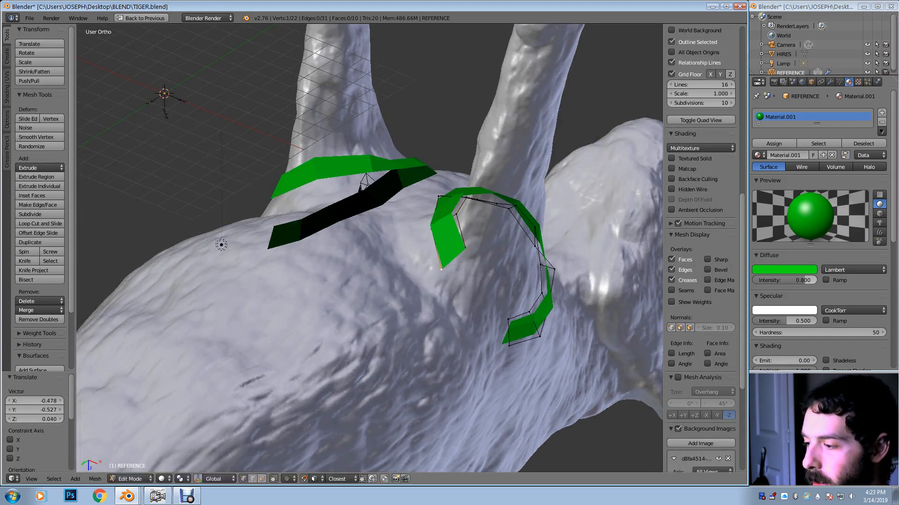
key("g")
key("Return")
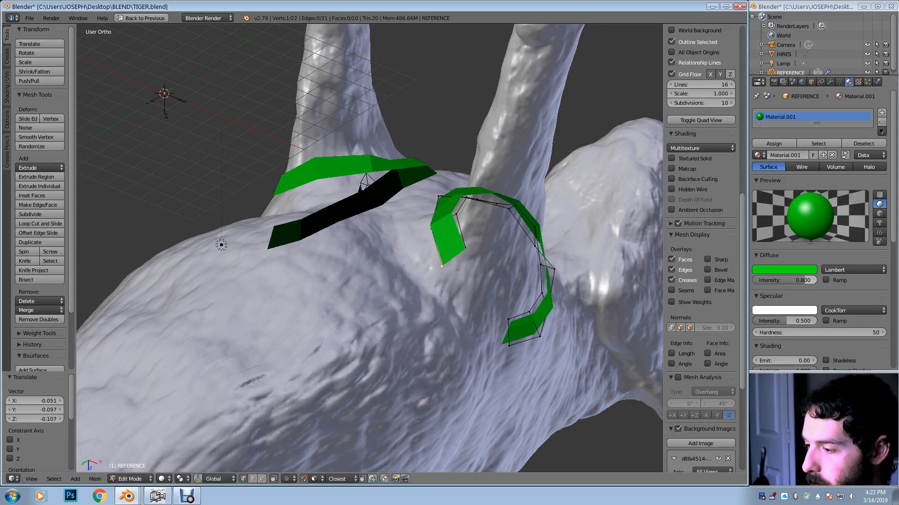
Extrude the end edge twice more around the rear of the leg toward the strip's other end
right_click(465, 248, "shift")
middle_click_drag(465, 248, 395, 212)
key("e")
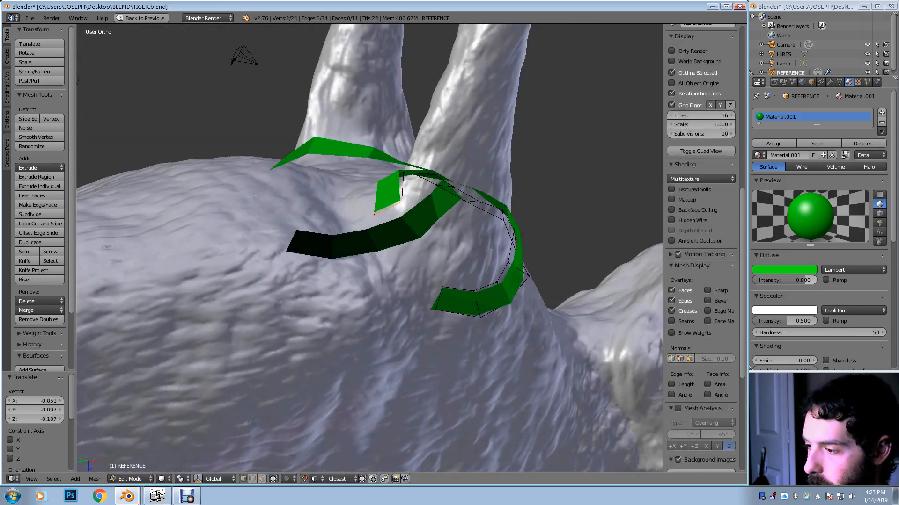
key("g")
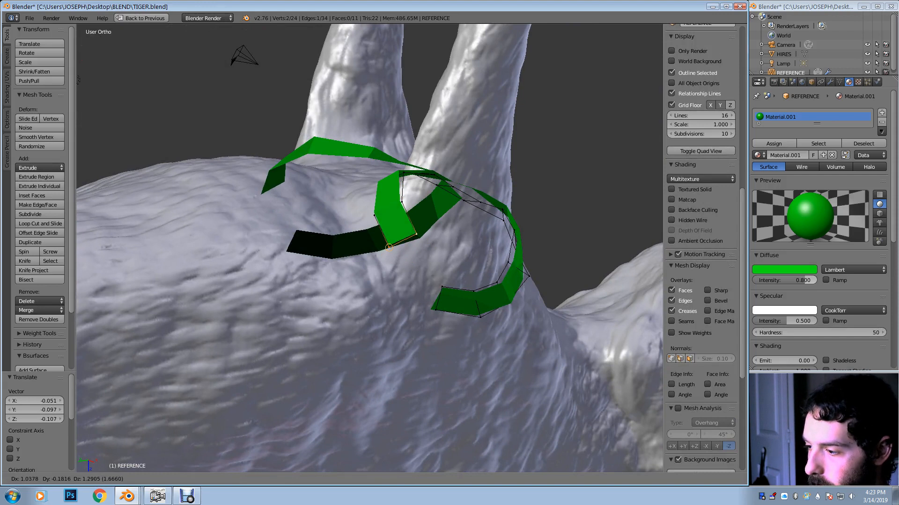
left_click(388, 247)
key("e")
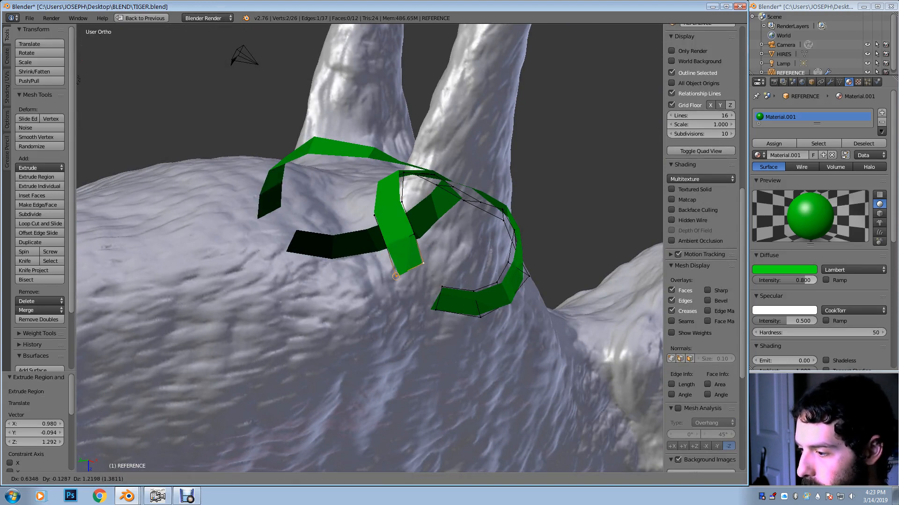
left_click(399, 276)
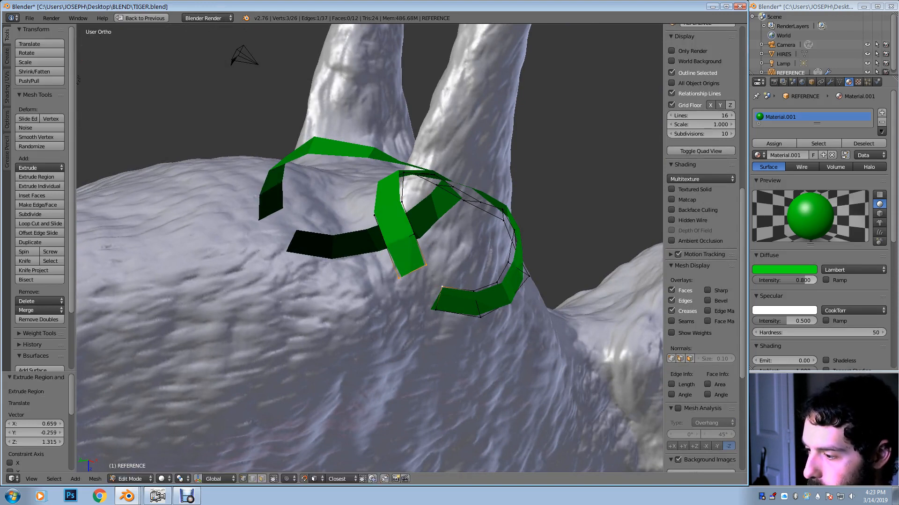
Fill the gap between the strip's two ends with a face to close the ring around the front leg
middle_click_drag(398, 276, 496, 291)
key("f")
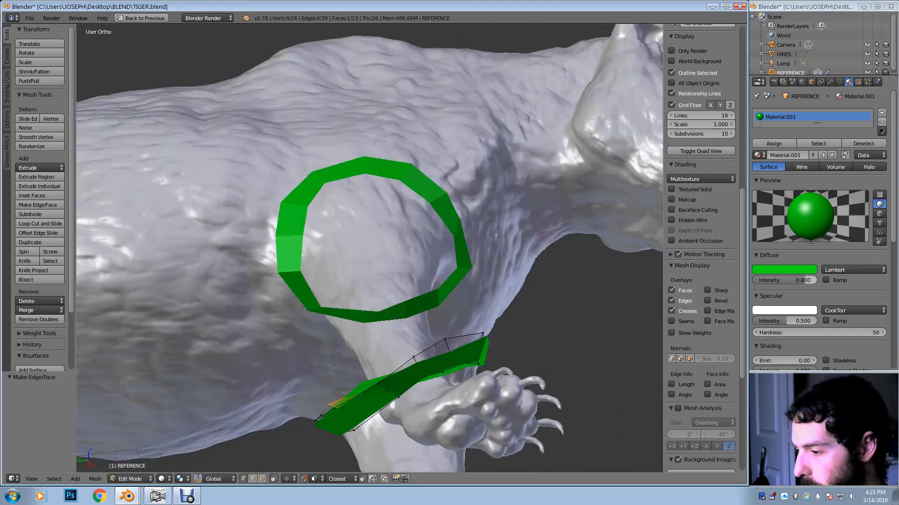
middle_click_drag(477, 192, 505, 178)
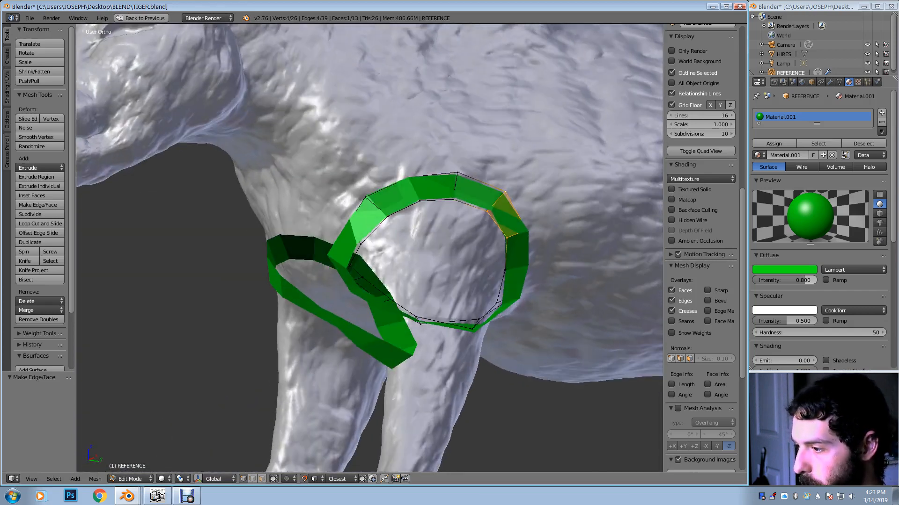
Select the chain of outer edges along the top of the leg ring, from its front to its rear
middle_click_drag(421, 211, 404, 323, "shift")
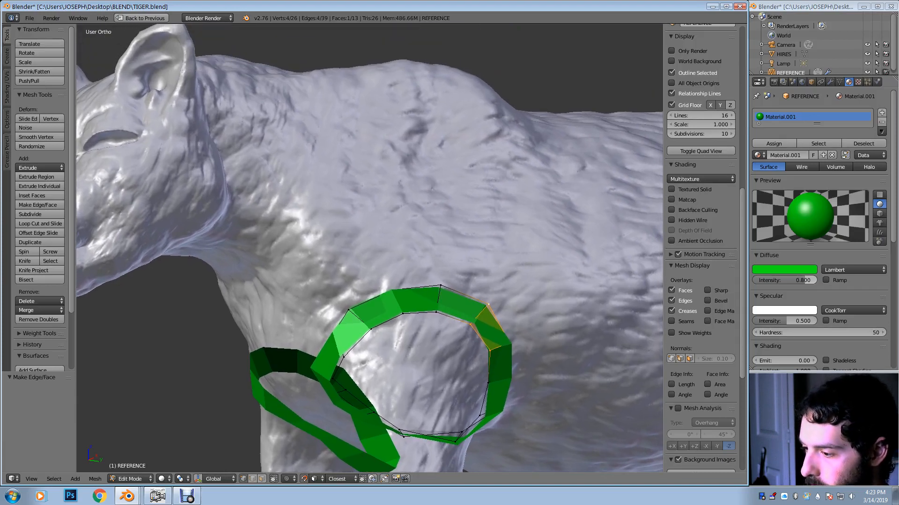
scroll(700, 248, "down", 2)
right_click(348, 310)
right_click(392, 290, "shift")
right_click(440, 285, "shift")
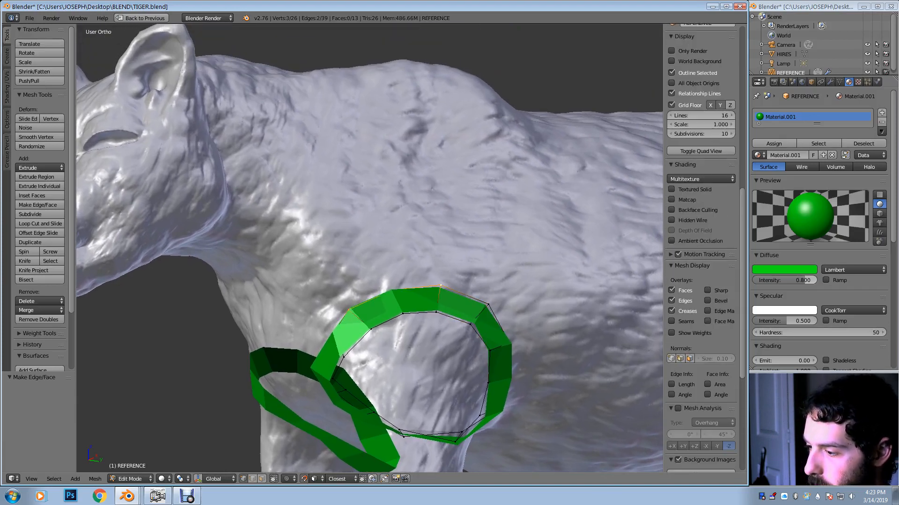
right_click(488, 304, "shift")
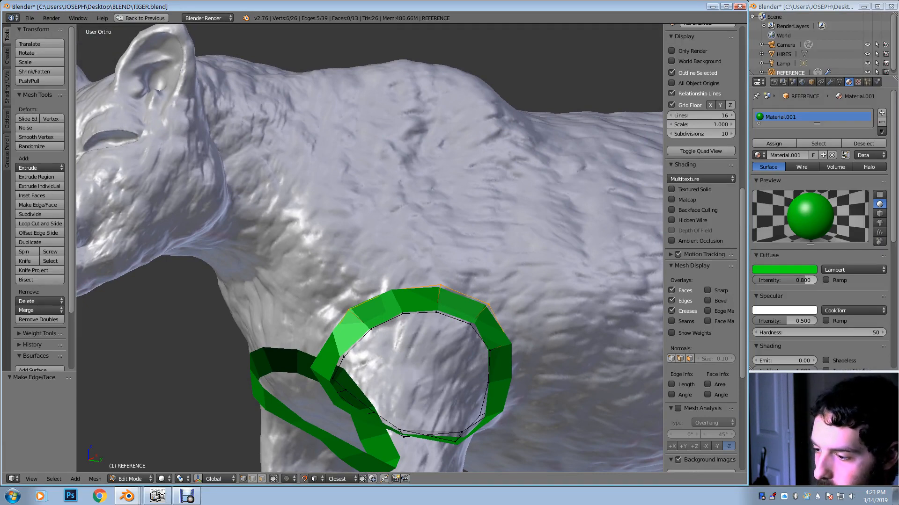
middle_click_drag(509, 344, 490, 354)
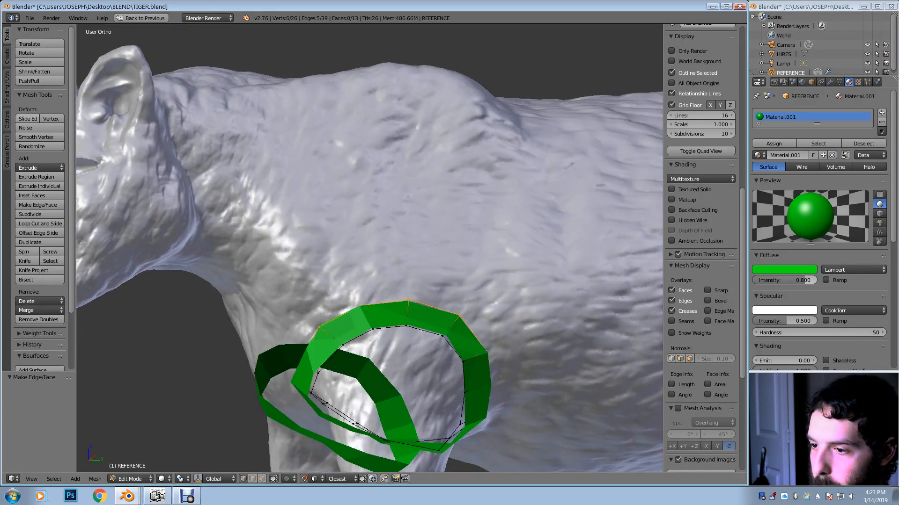
Set the grease pencil data source to Object and the stroke placement to Surface
left_click(7, 152)
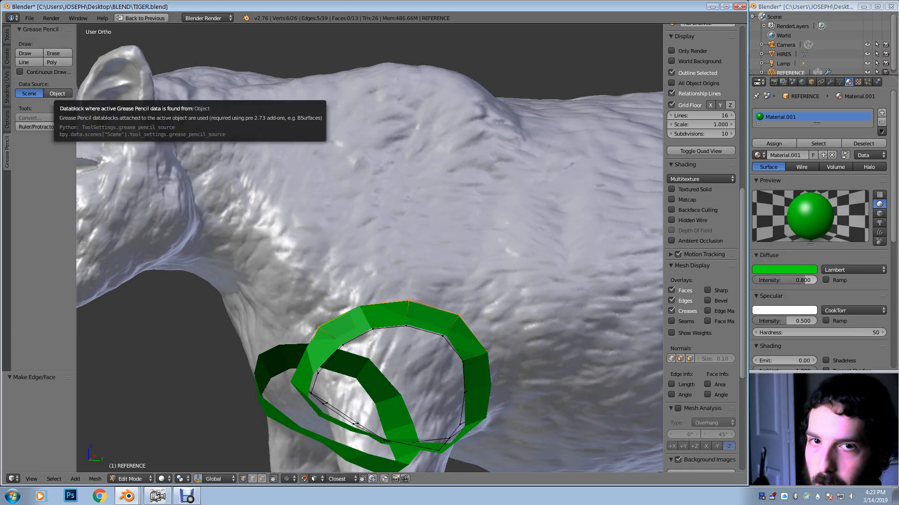
left_click(58, 93)
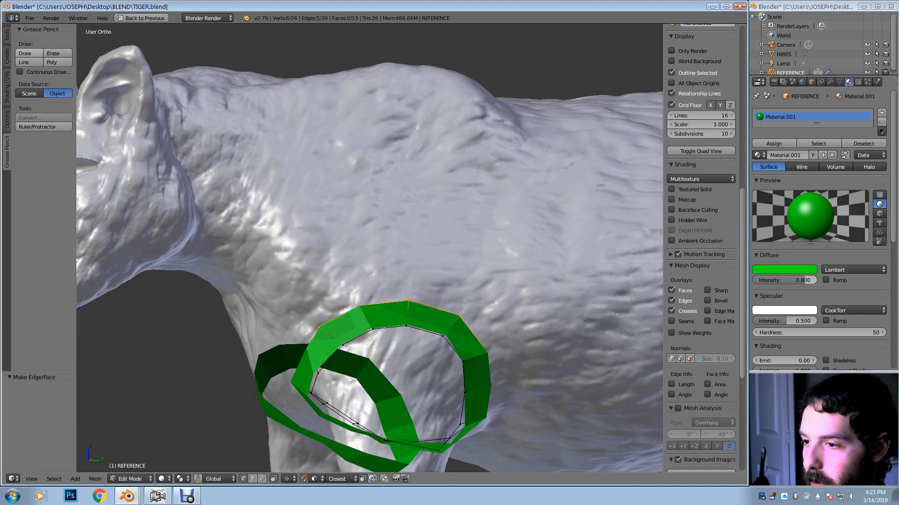
left_click(28, 53)
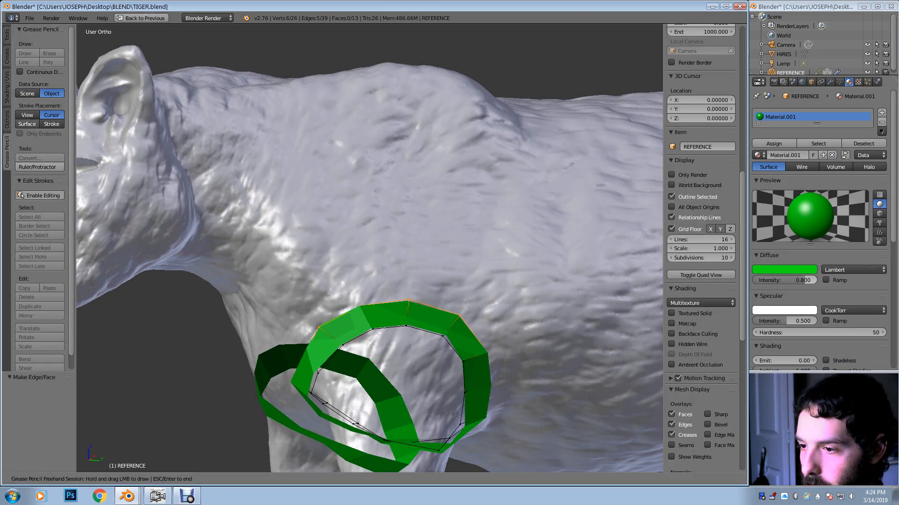
key("Escape")
left_click(27, 123)
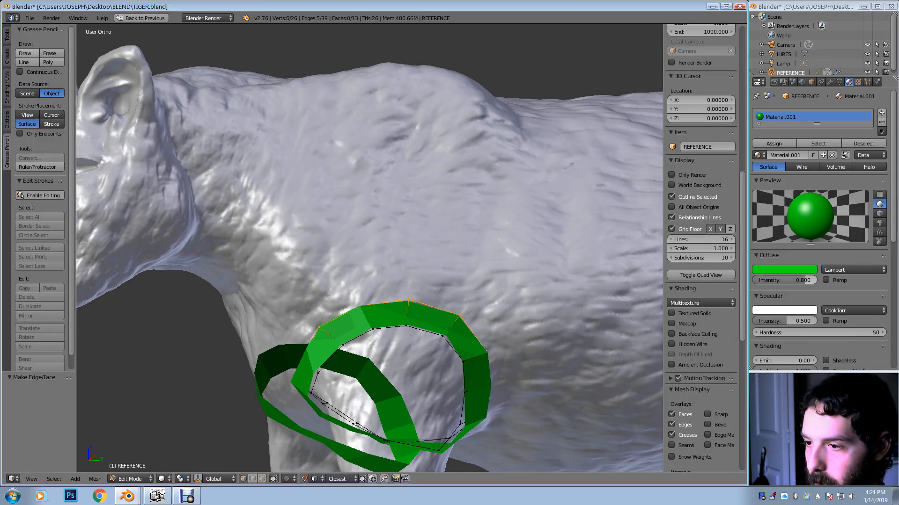
Draw two curved grease pencil strokes across the shoulder, one above the other over the leg ring
left_click(24, 53)
left_click_drag(283, 280, 313, 261)
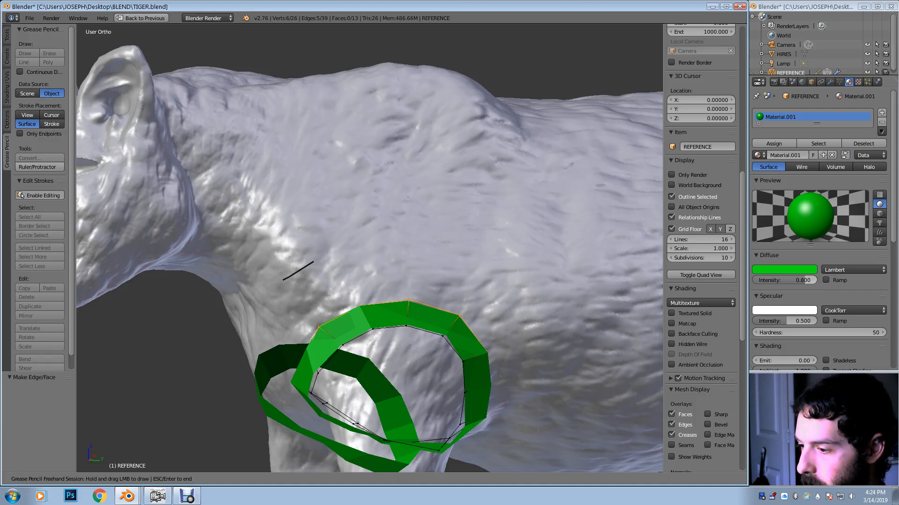
mouse_move(367, 245)
left_mouse_down()
mouse_move(436, 252)
mouse_move(503, 282)
left_mouse_up()
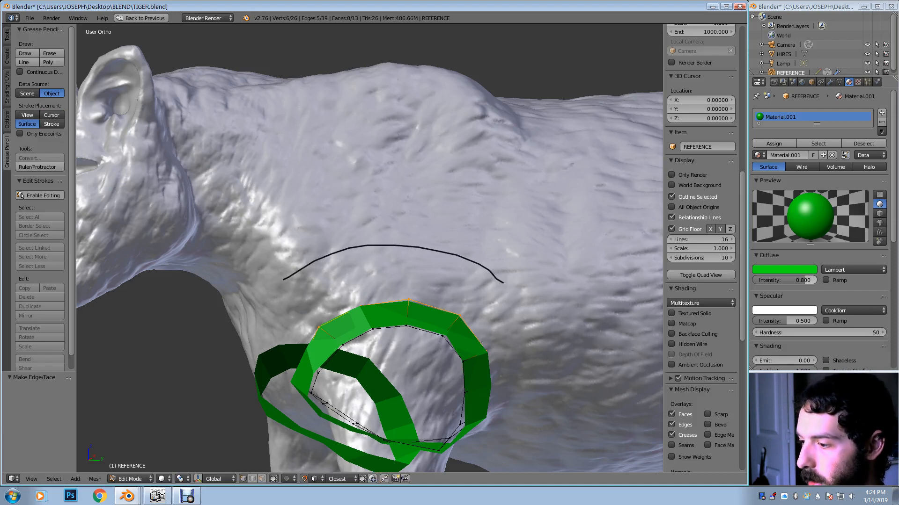
left_click(25, 53)
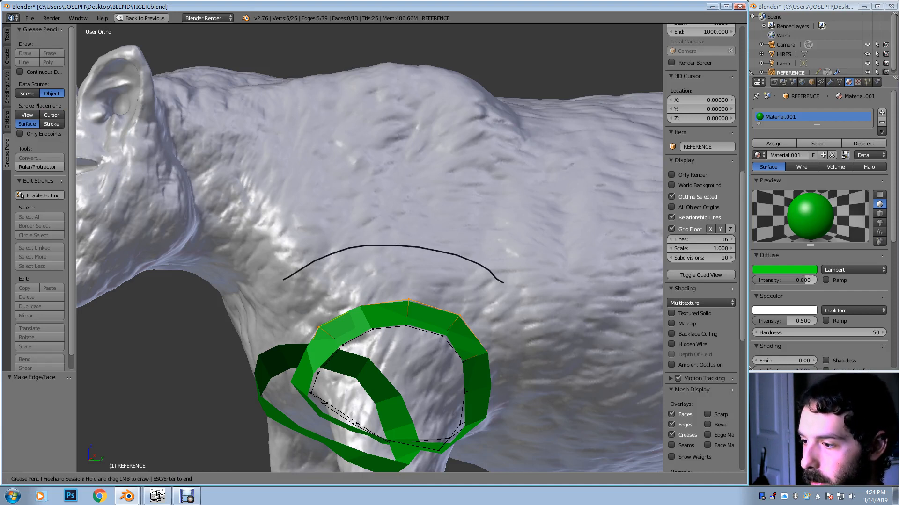
mouse_move(333, 188)
left_mouse_down()
mouse_move(415, 182)
mouse_move(503, 206)
left_mouse_up()
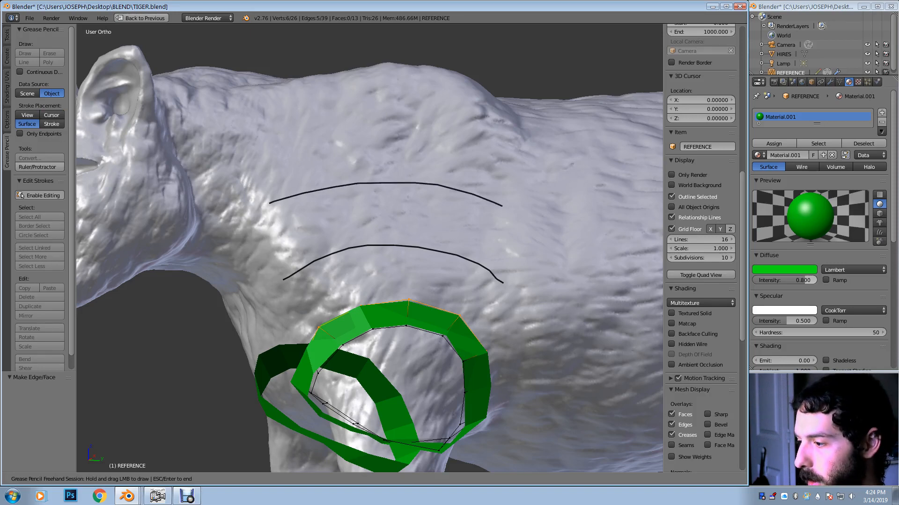
Draw two more grease pencil strokes higher on the shoulder, the last one close to the spine
mouse_move(520, 217)
middle_mouse_down()
mouse_move(518, 274)
mouse_move(506, 273)
middle_mouse_up()
left_click(27, 54)
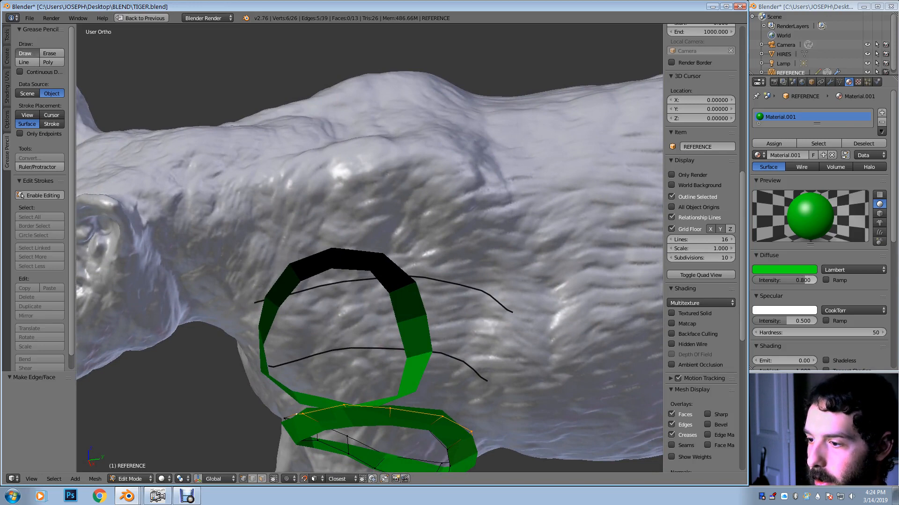
mouse_move(269, 227)
left_mouse_down()
mouse_move(344, 204)
mouse_move(439, 204)
mouse_move(502, 221)
left_mouse_up()
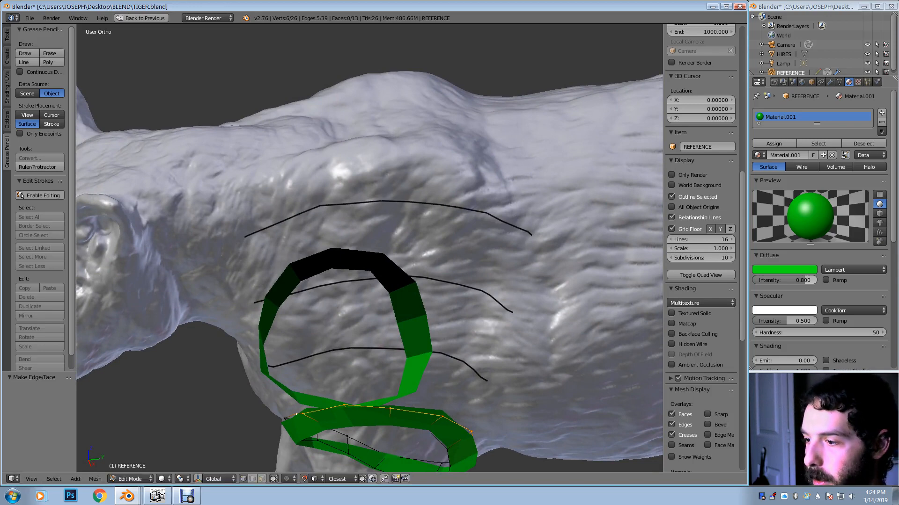
middle_click_drag(528, 232, 518, 186)
left_click(26, 53)
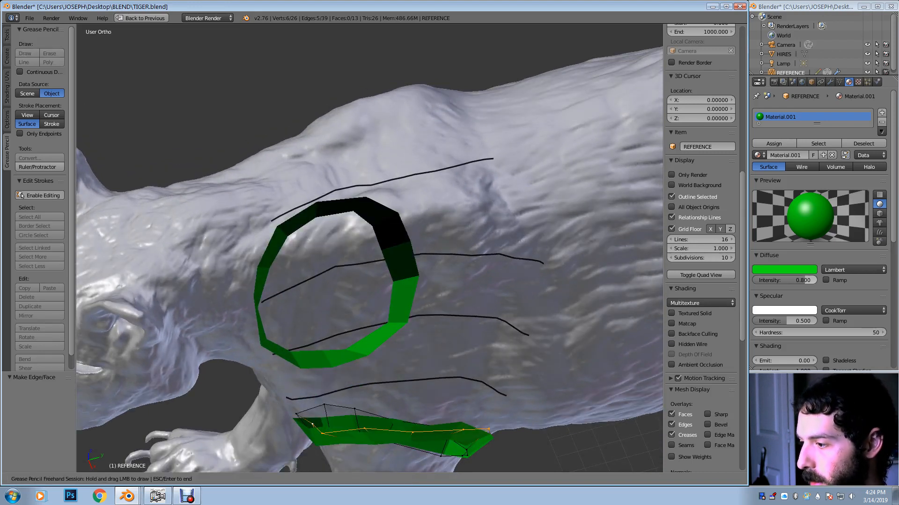
middle_click_drag(445, 364, 451, 335)
Generate a Bsurfaces surface from the selected edges and the strokes, with Follow set to 2
left_click(6, 34)
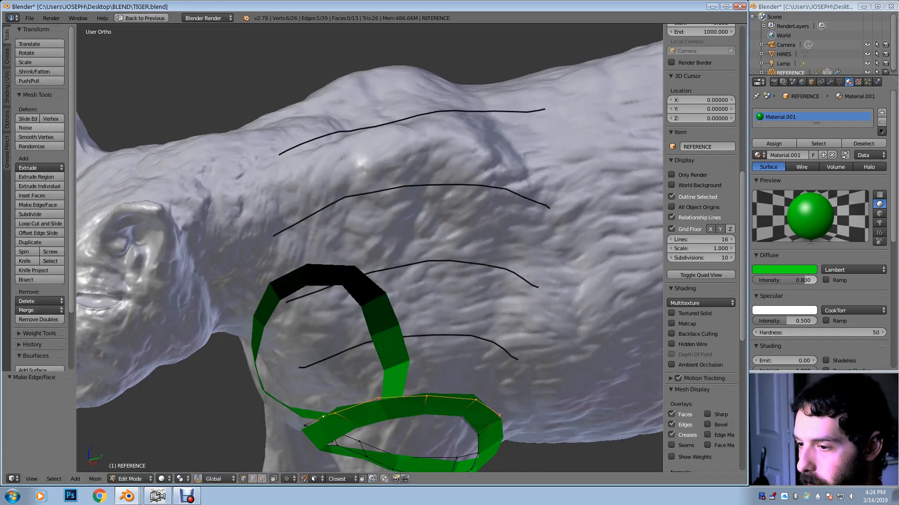
scroll(40, 177, "down", 3)
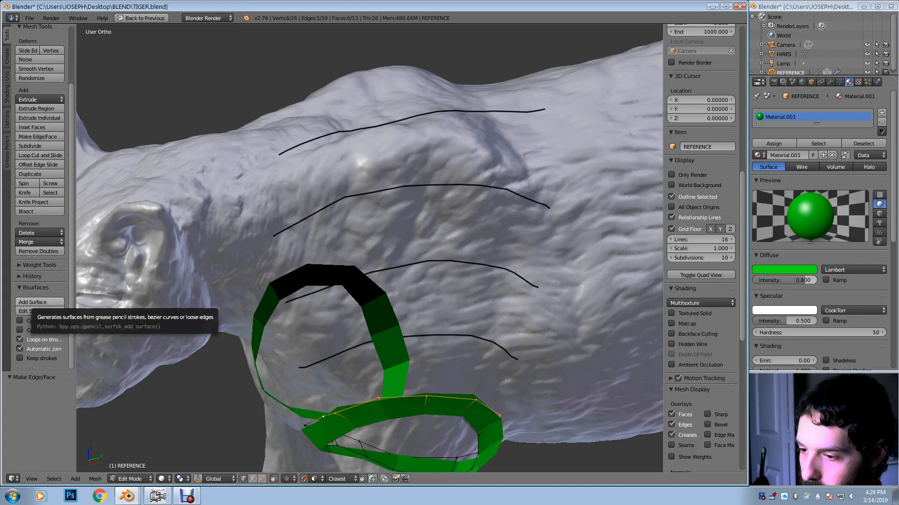
left_click(29, 301)
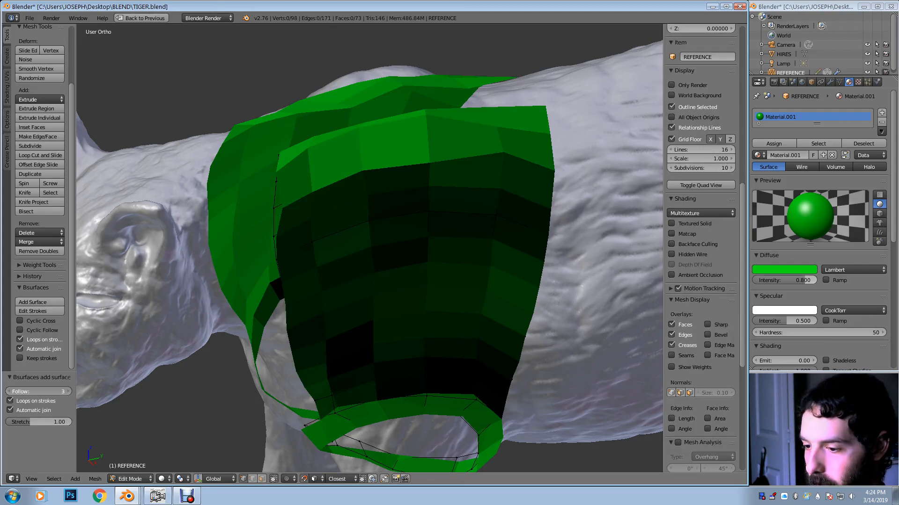
left_click(8, 392)
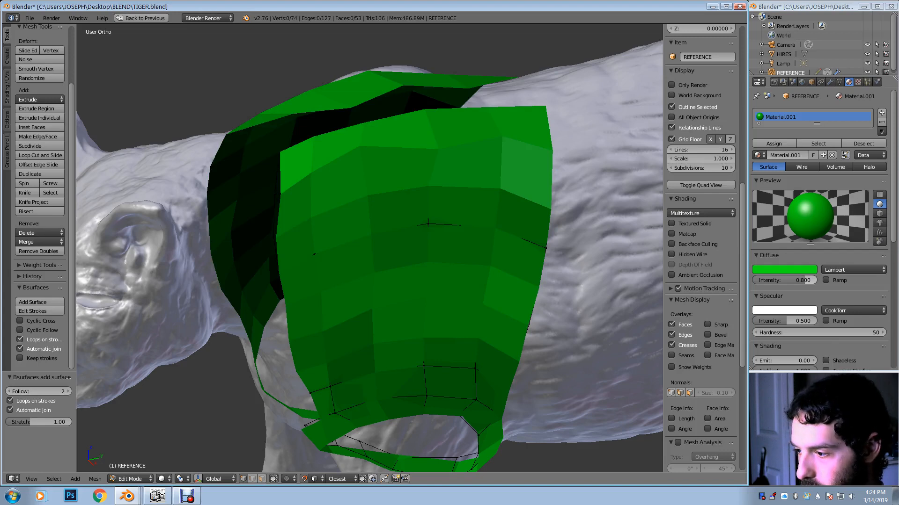
Move the two frontmost top-edge vertices of the shoulder patch to the spine centreline so they meet their mirrored copies
middle_click_drag(369, 249, 396, 275)
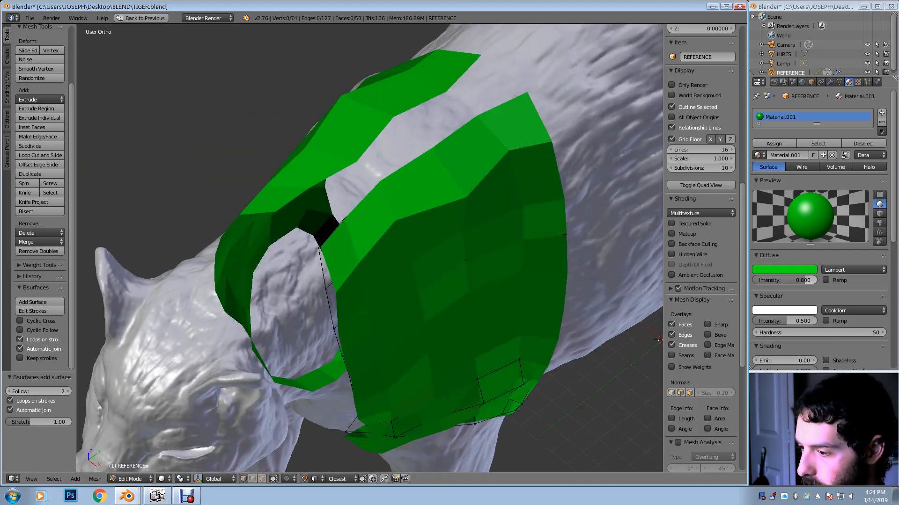
key("g")
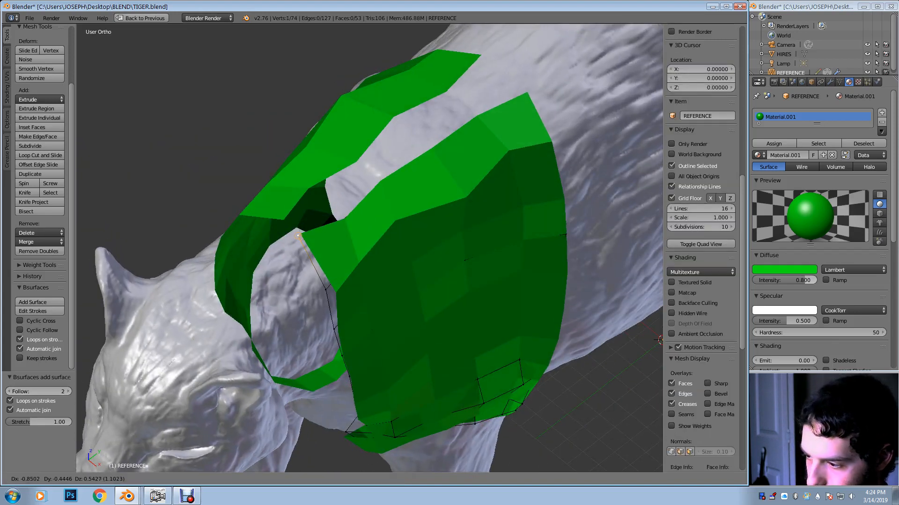
left_click(289, 232)
right_click(344, 219)
key("g")
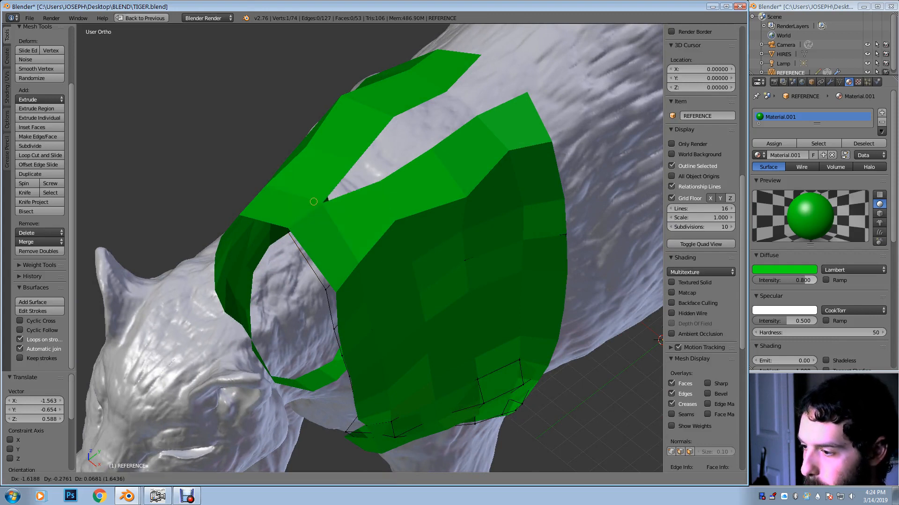
left_click(317, 201)
Move the next three top-edge vertices toward the rear onto the spine centreline to close the gap between the mirrored halves
key("g")
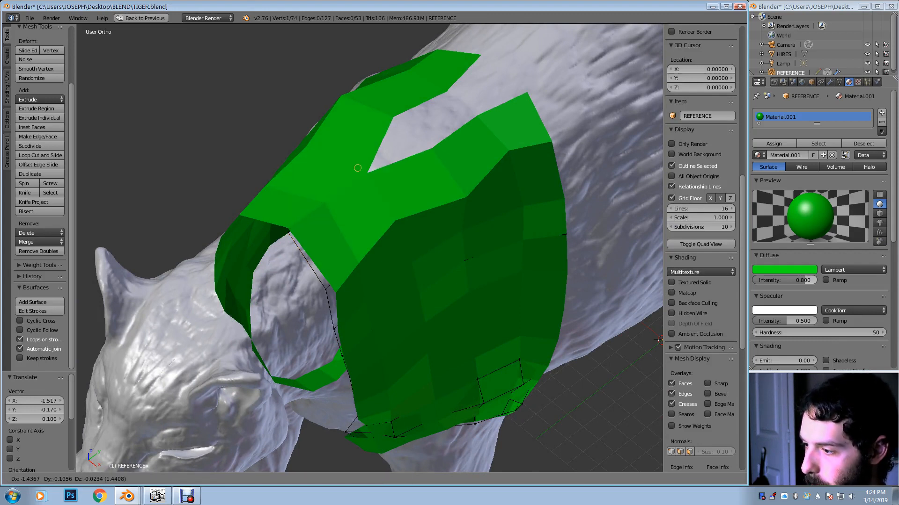
left_click(361, 164)
key("g")
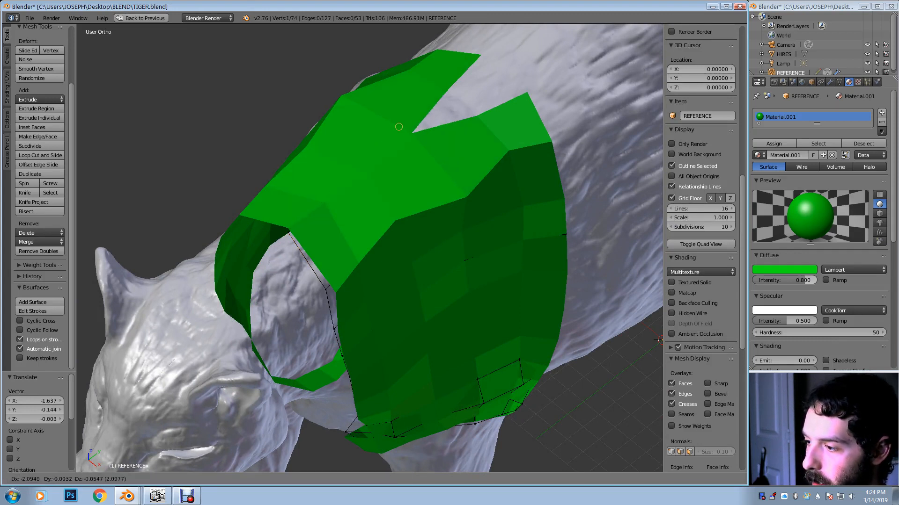
left_click(397, 126)
right_click(465, 110)
key("g")
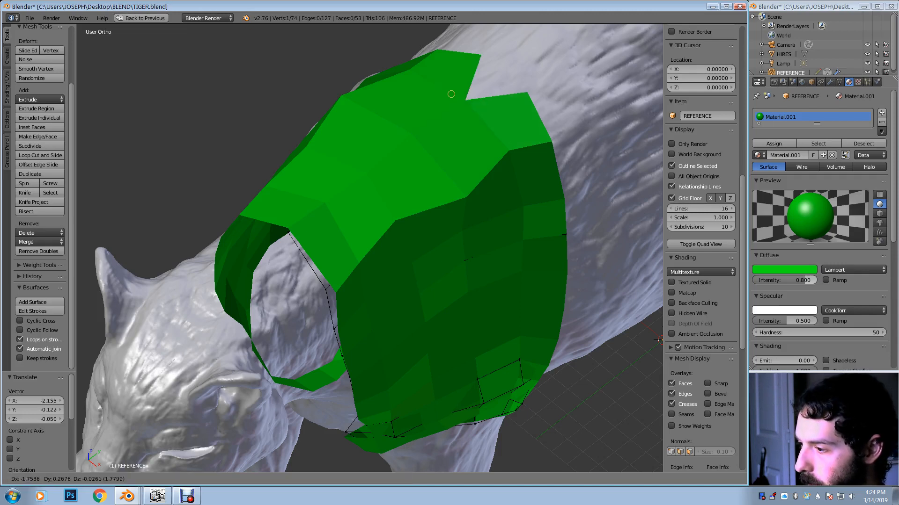
left_click(450, 92)
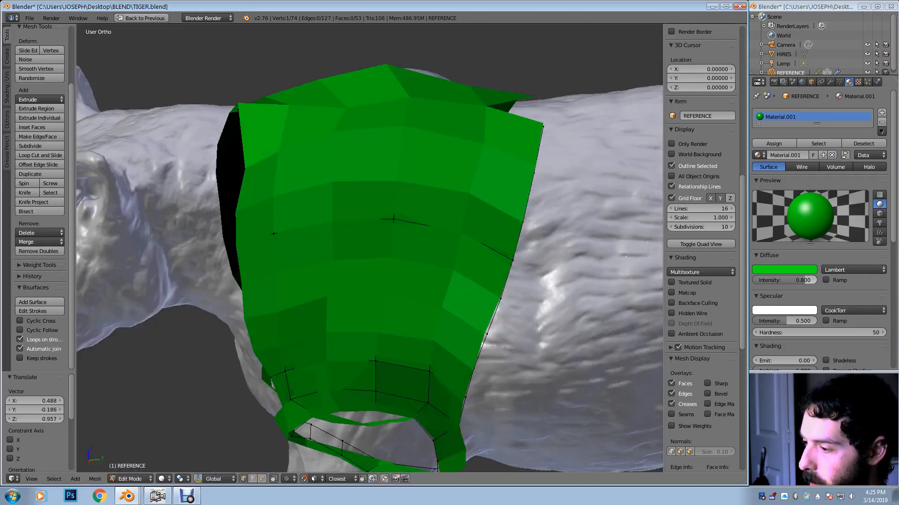
Reposition the two upper vertices of the patch's rear border just below the spine to smooth the edge
mouse_move(461, 300)
middle_mouse_down()
mouse_move(401, 267)
mouse_move(412, 318)
middle_mouse_up()
right_click(426, 189)
key("g")
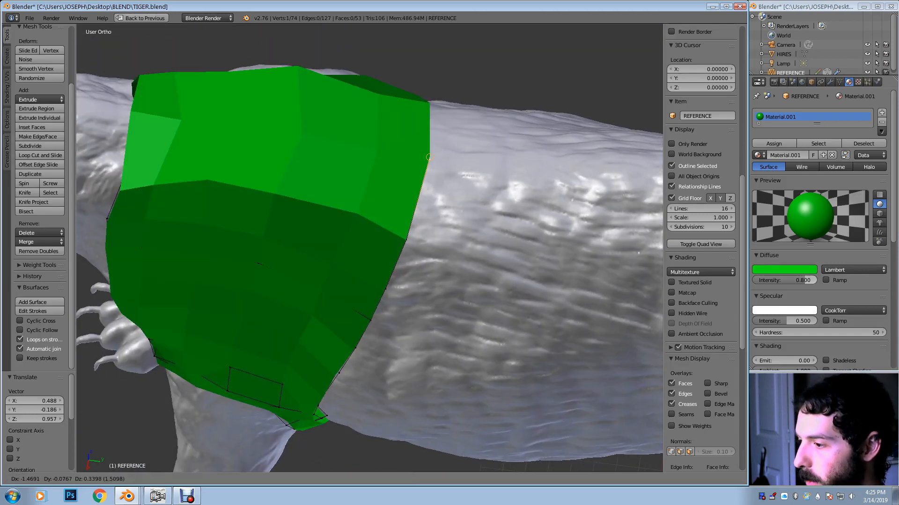
left_click(434, 160)
right_click(406, 240)
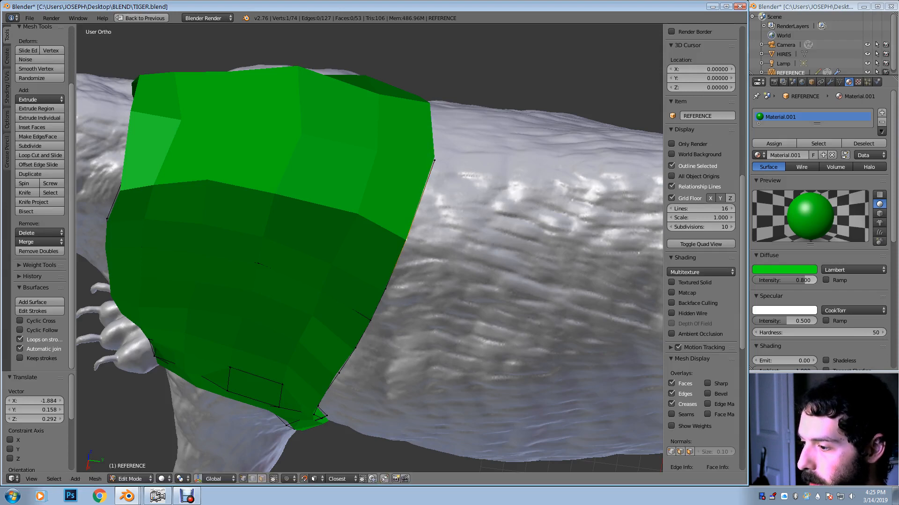
key("g")
left_click(408, 229)
Select the whole open border loop of the shoulder mesh, including its front, underside and rear edges
middle_click_drag(409, 230, 419, 176)
middle_click_drag(427, 71, 435, 61)
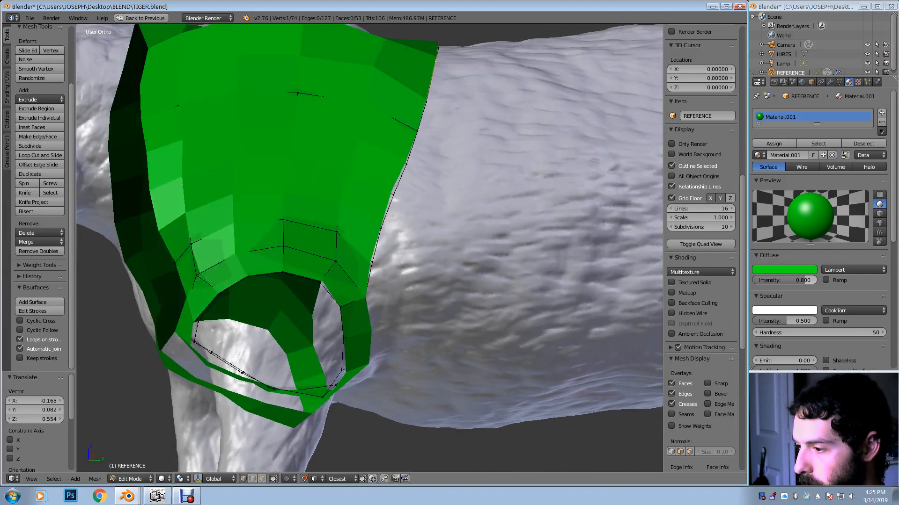
right_click(393, 195, "alt")
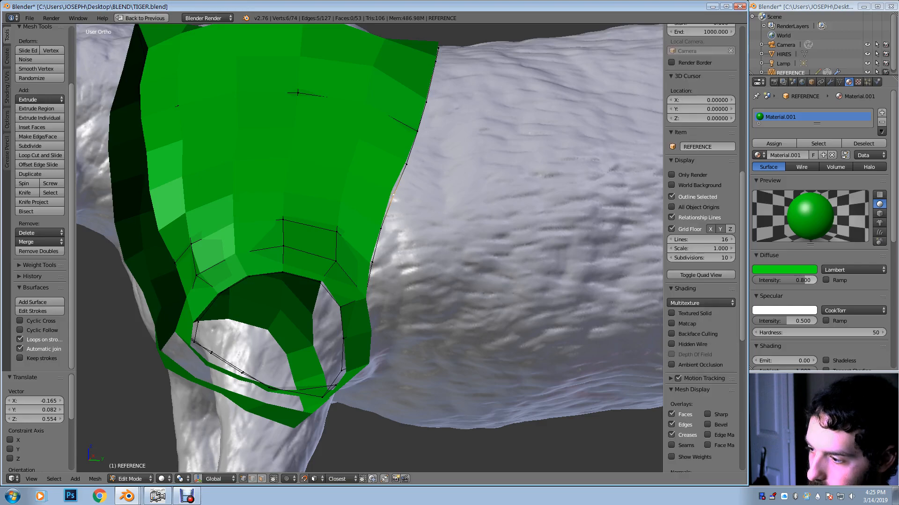
right_click(437, 48, "alt+shift")
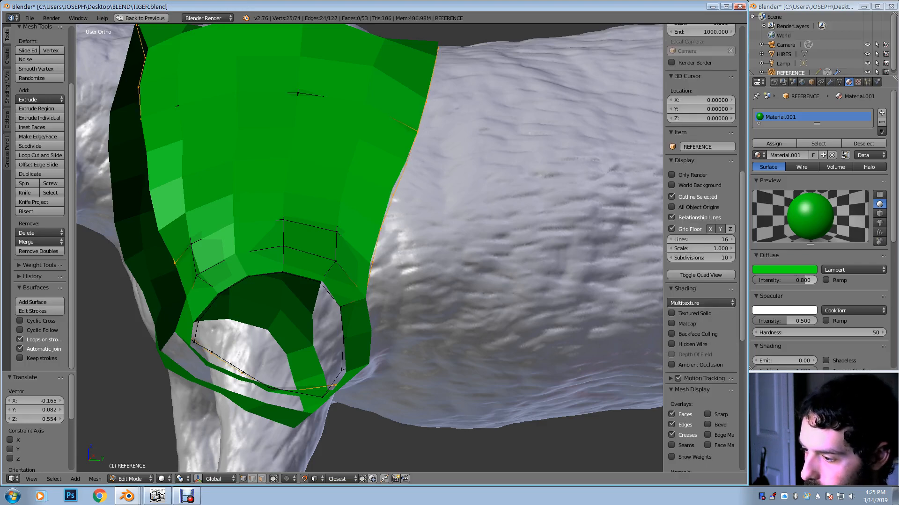
Switch to wireframe and circle-deselect the front and underside of the loop, keeping only the rear border edges selected
mouse_move(421, 154)
middle_mouse_down()
mouse_move(403, 89)
mouse_move(435, 136)
mouse_move(424, 162)
middle_mouse_up()
key("z")
scroll(370, 248, "down", 3)
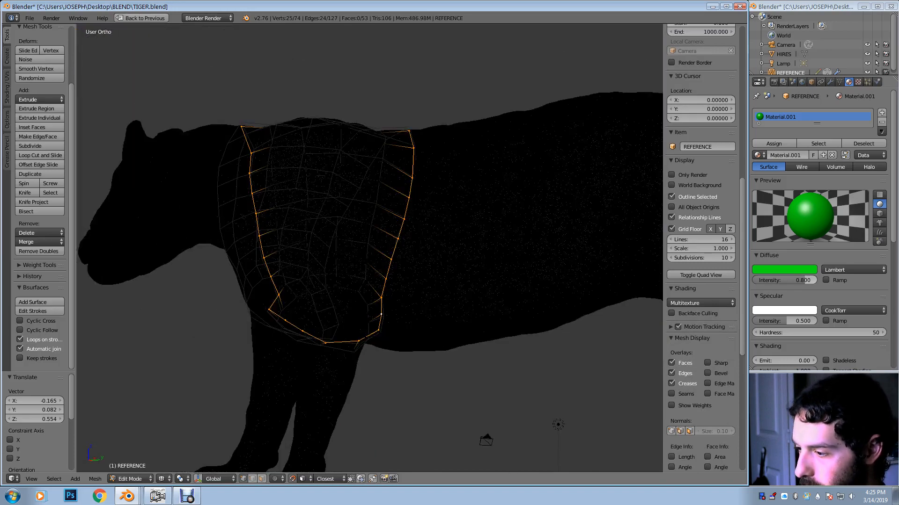
mouse_move(369, 248)
middle_mouse_down()
mouse_move(369, 263)
mouse_move(337, 281)
middle_mouse_up()
key("c")
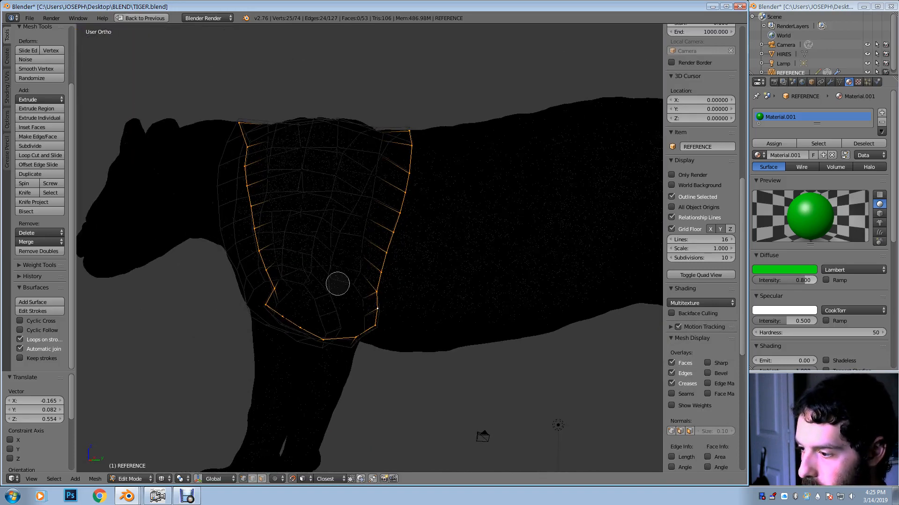
scroll(337, 307, "down", 4)
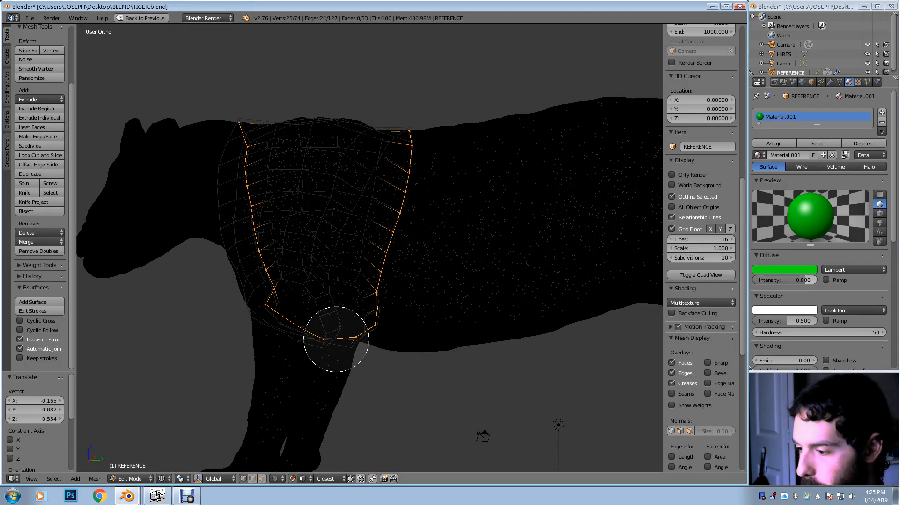
mouse_move(335, 333)
middle_mouse_down()
mouse_move(285, 323)
mouse_move(245, 231)
mouse_move(239, 137)
mouse_move(201, 127)
mouse_move(204, 94)
mouse_move(204, 125)
mouse_move(84, 126)
middle_mouse_up()
right_click(244, 128)
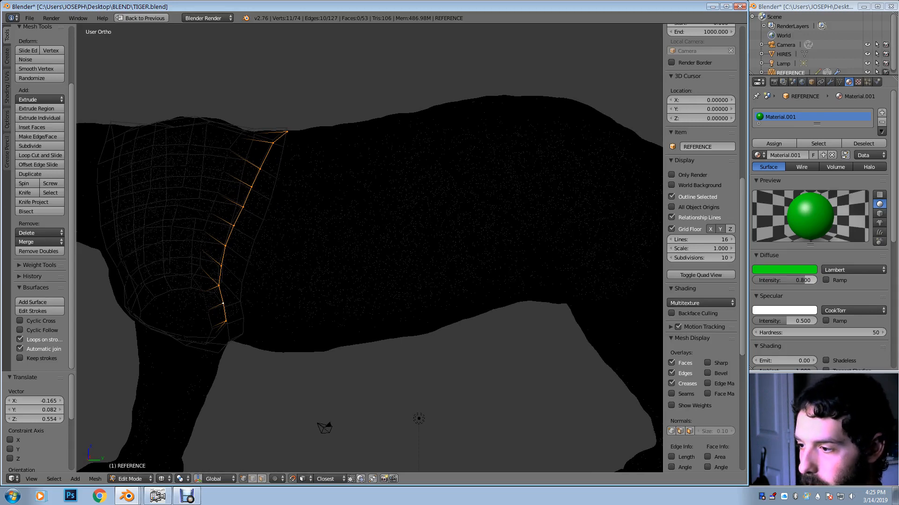
Return to solid shading and draw three Grease Pencil strokes down the tiger's side, behind the shoulder, at mid-torso and before the hind leg
key("z")
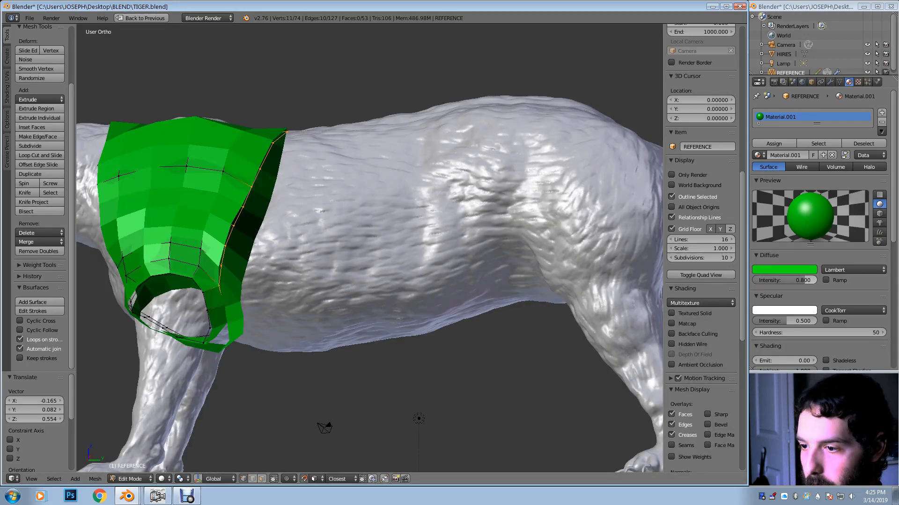
left_click(7, 152)
left_click(25, 53)
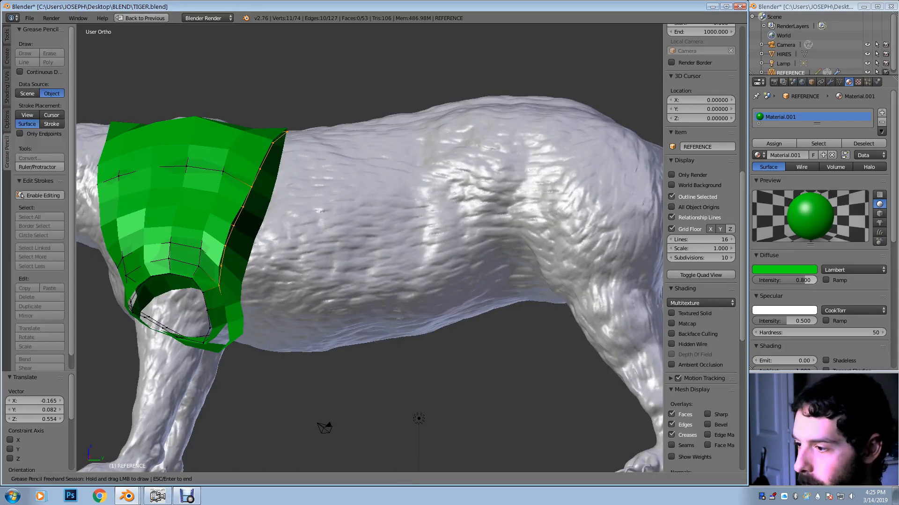
left_click_drag(346, 153, 355, 220)
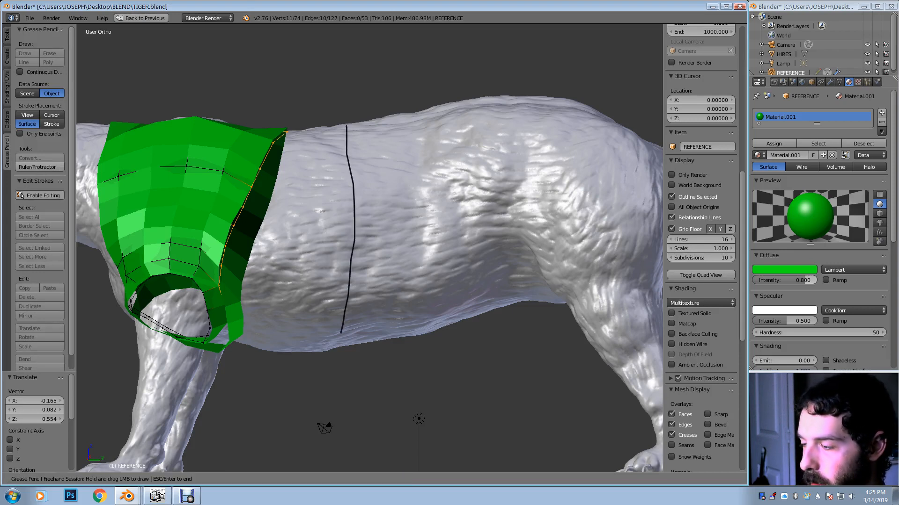
left_click_drag(459, 164, 475, 243)
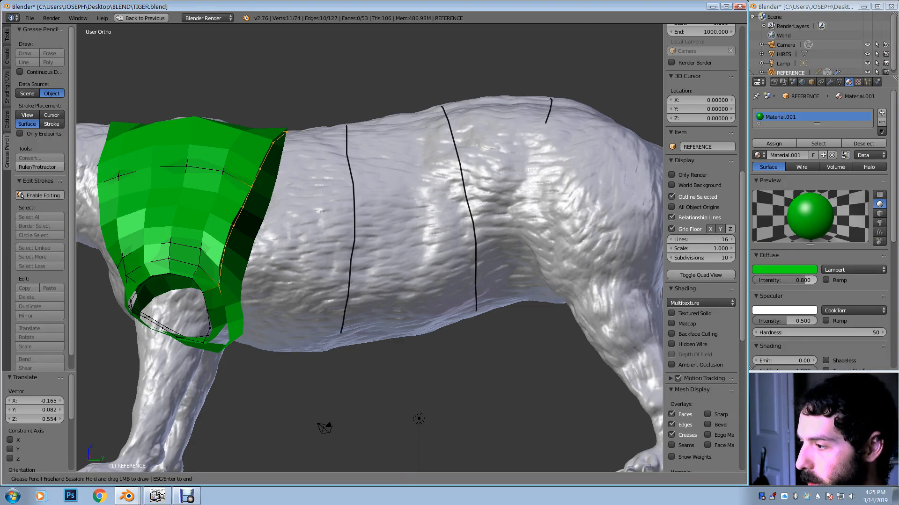
left_click_drag(546, 124, 535, 214)
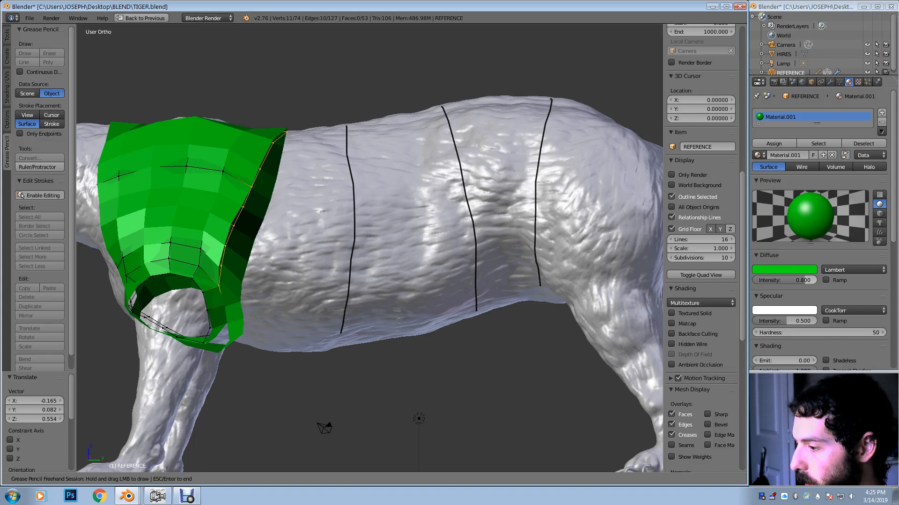
key("Escape")
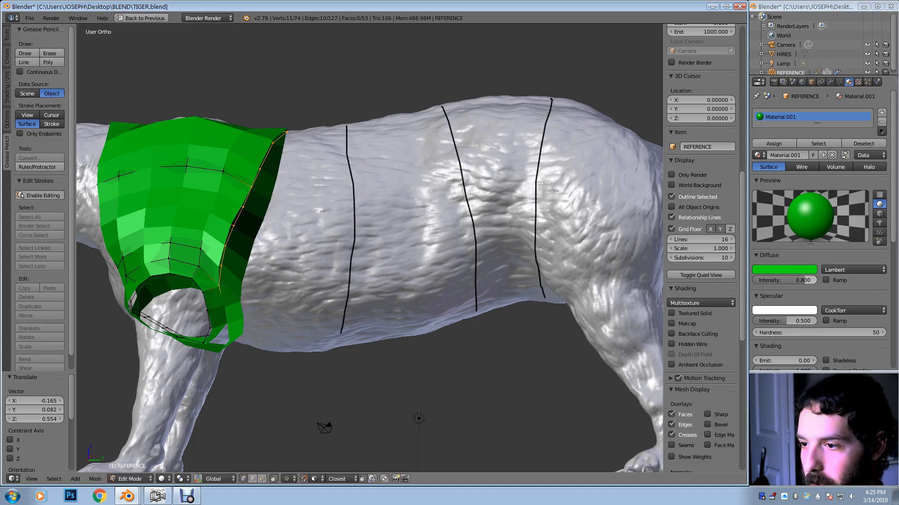
Generate a Bsurfaces surface from the selected rear border edges through the three torso strokes
left_click(7, 35)
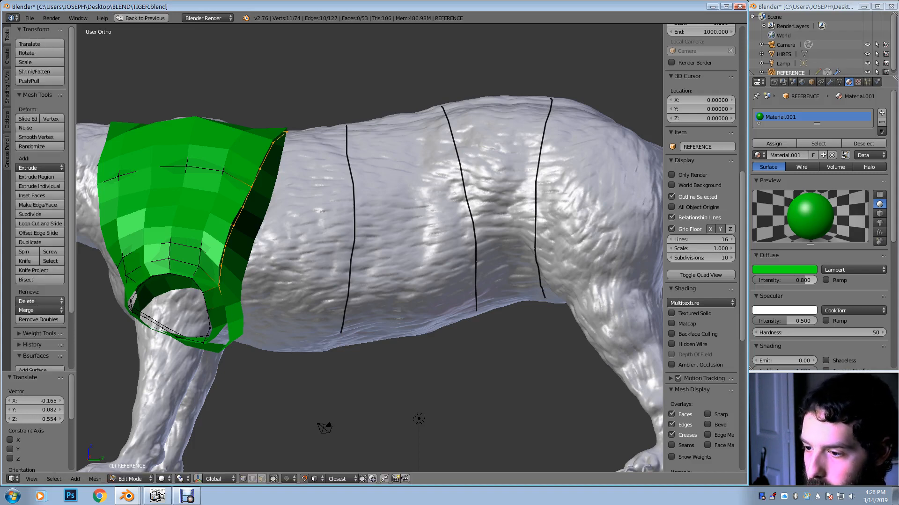
scroll(40, 302, "down", 3)
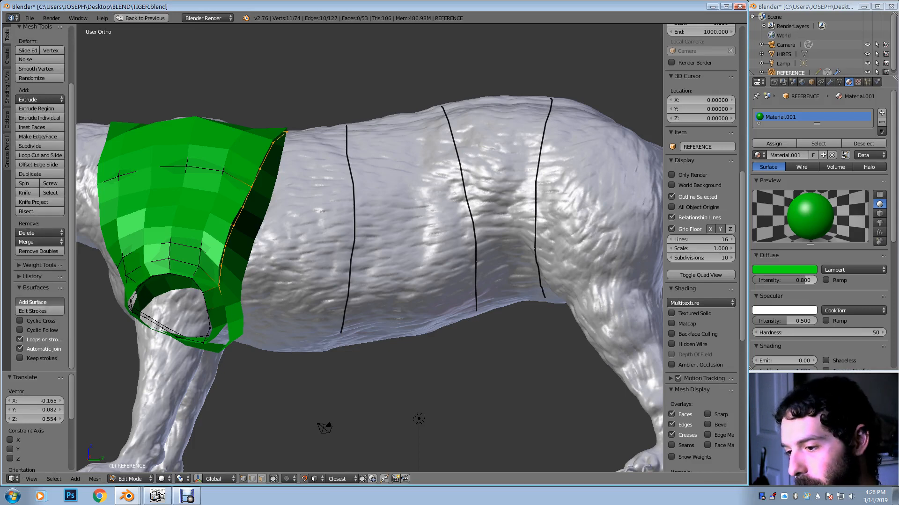
left_click(40, 302)
Move the first four upper-edge vertices behind the shoulder patch onto the spine centreline to begin closing the back gap
middle_click_drag(450, 253, 313, 270, "shift")
middle_click_drag(402, 234, 336, 274)
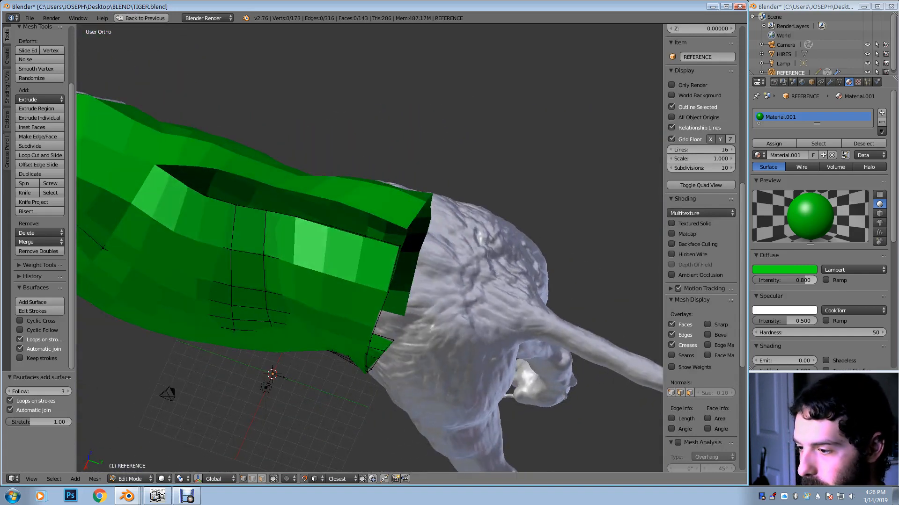
key("g")
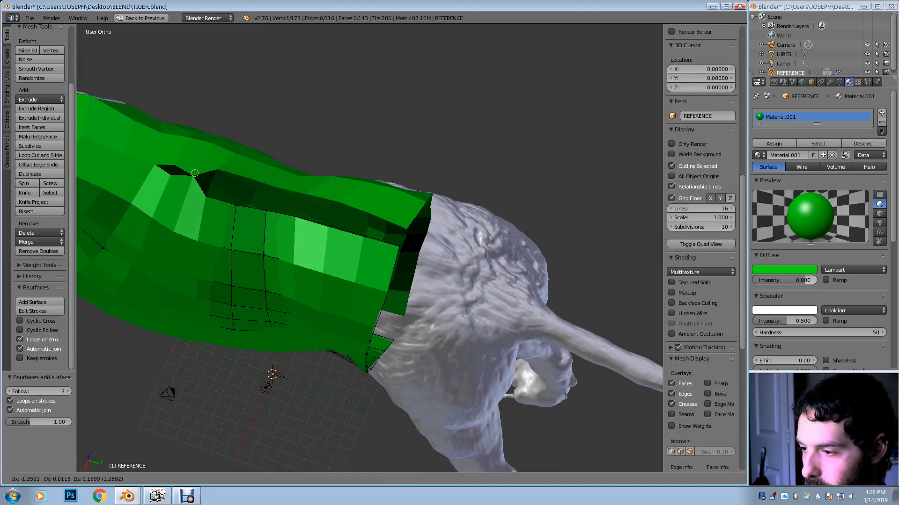
key("Return")
key("g")
key("Return")
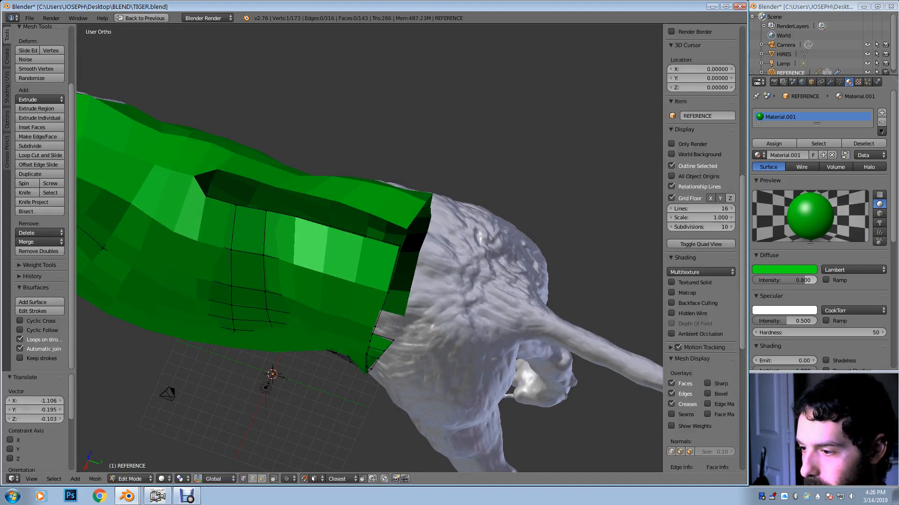
key("g")
key("Return")
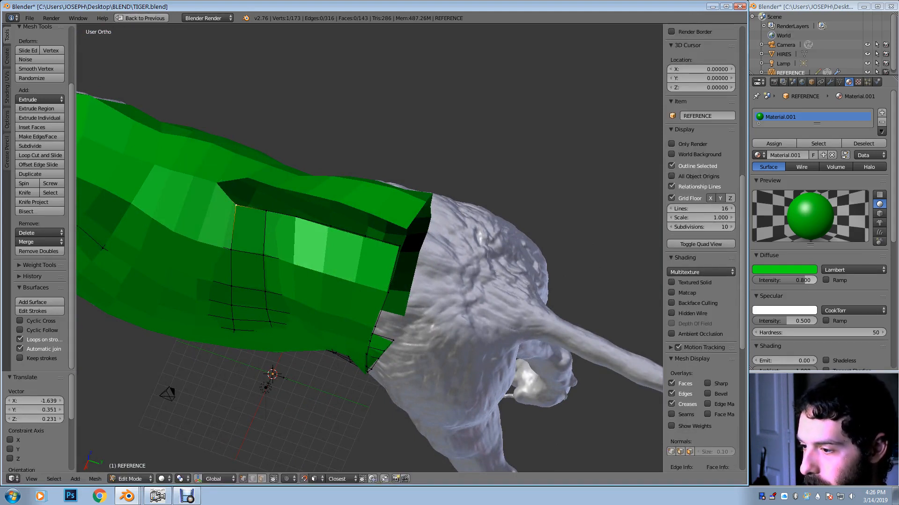
key("g")
key("Return")
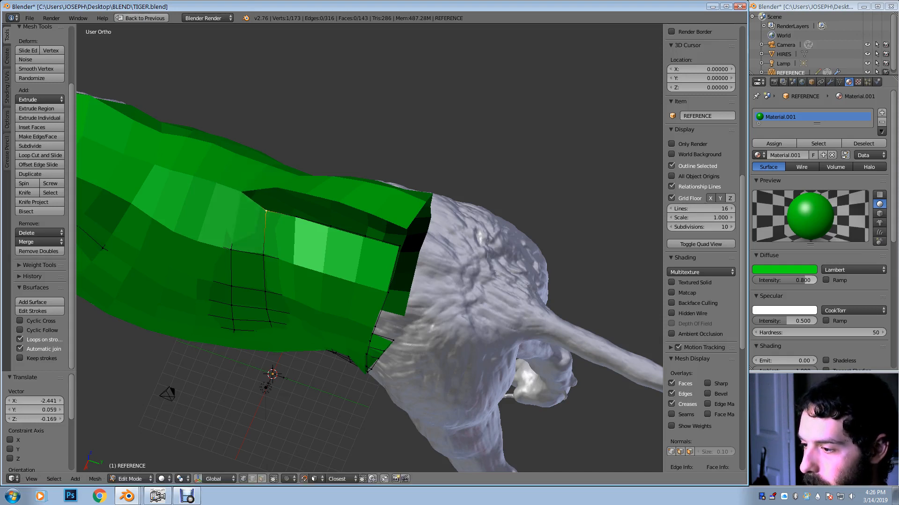
Move the remaining five upper-edge vertices toward the hips onto the spine centreline to close the rest of the back gap
key("g")
key("Return")
key("g")
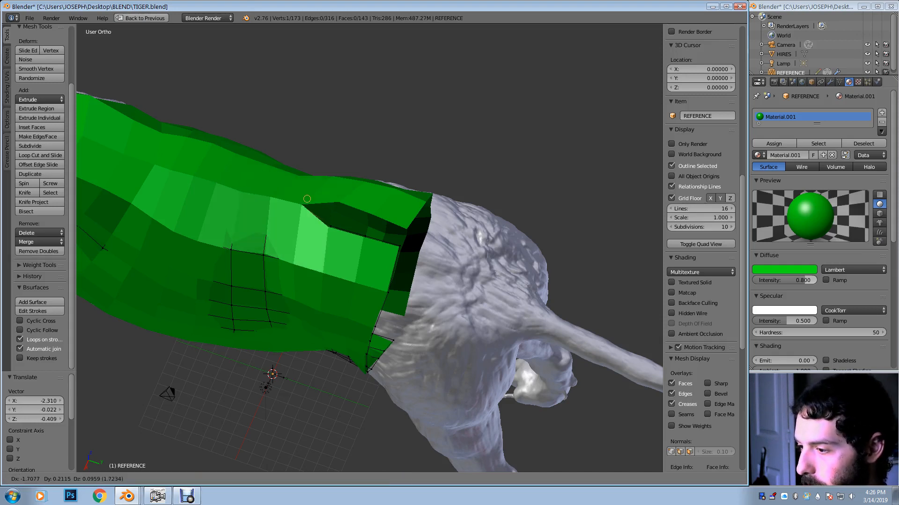
key("Return")
key("g")
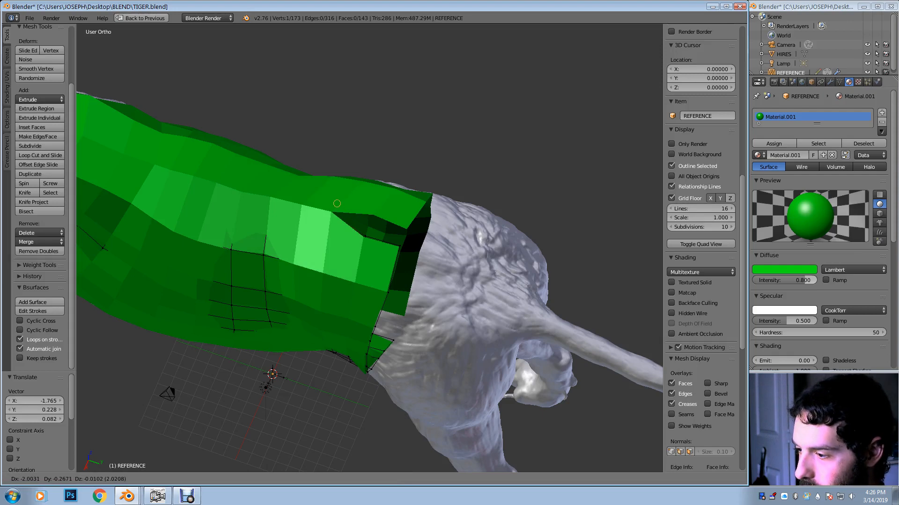
left_click(340, 203)
right_click(363, 236)
key("g")
left_click(372, 226)
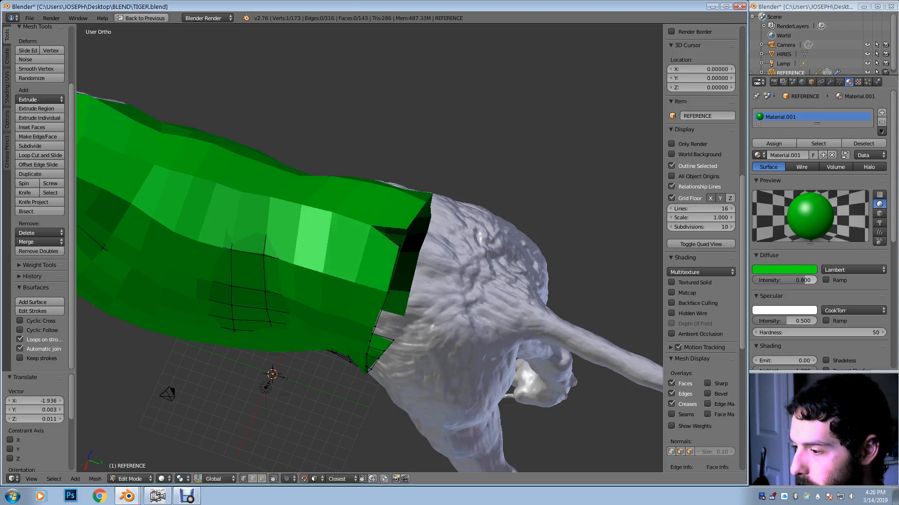
key("g")
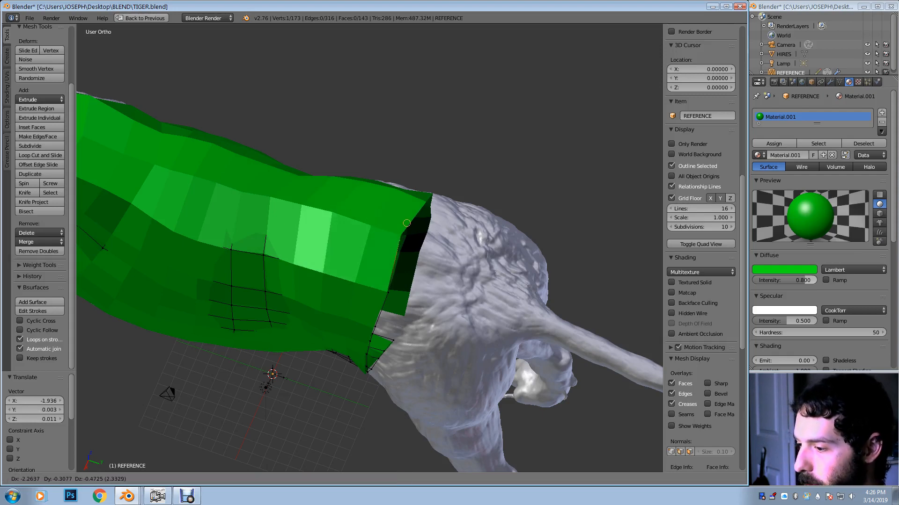
left_click(406, 229)
Make the edit cage follow the Shrinkwrap modifier result on the low-poly mesh
middle_click_drag(407, 229, 650, 106)
middle_click_drag(403, 131, 391, 107)
left_click(830, 82)
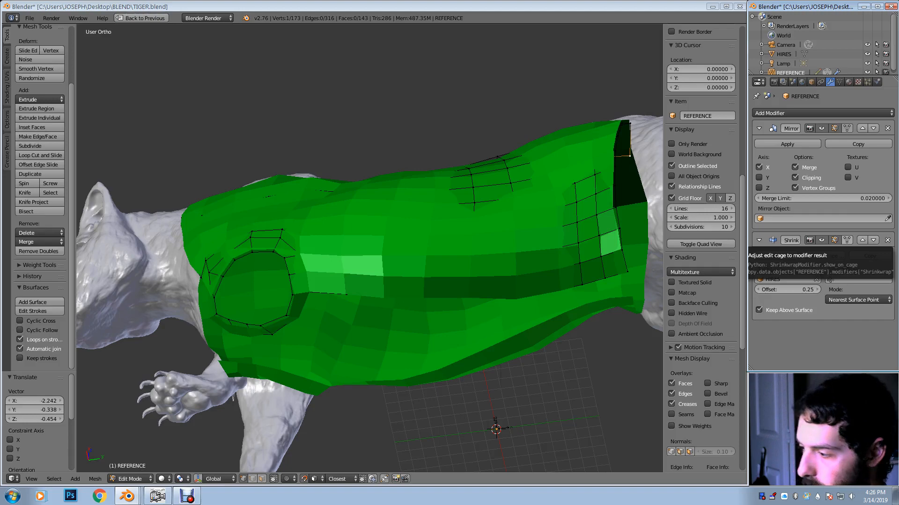
left_click(847, 240)
Select the open border loop under the belly and circle-deselect the front portion around the leg openings in wireframe
middle_click_drag(468, 262, 496, 276)
middle_click_drag(617, 342, 601, 254)
middle_click_drag(438, 376, 439, 376)
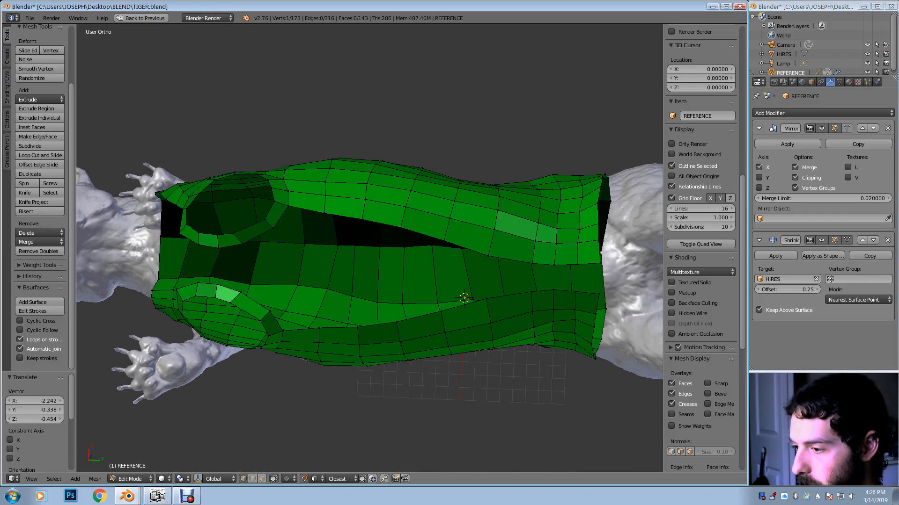
right_click(324, 213, "alt")
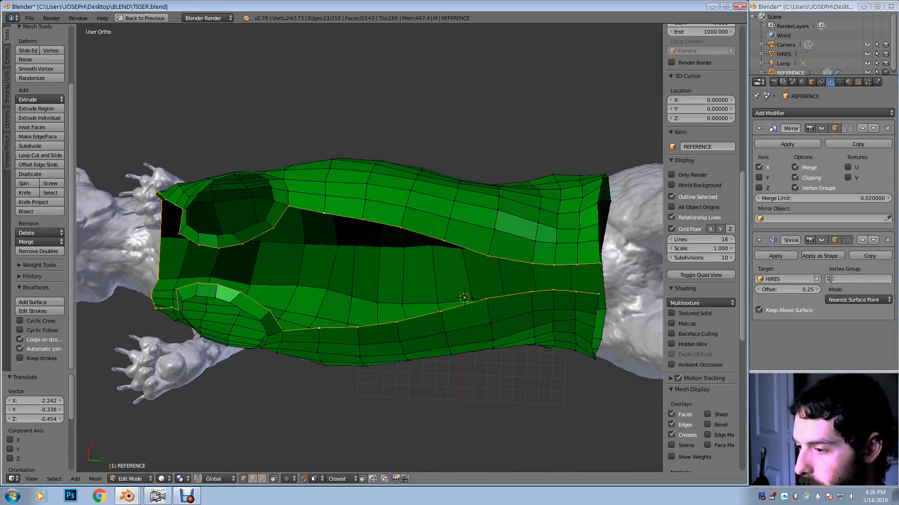
mouse_move(287, 237)
middle_mouse_down()
mouse_move(297, 238)
mouse_move(217, 277)
mouse_move(173, 201)
middle_mouse_up()
key("z")
key("c")
scroll(276, 235, "down", 8)
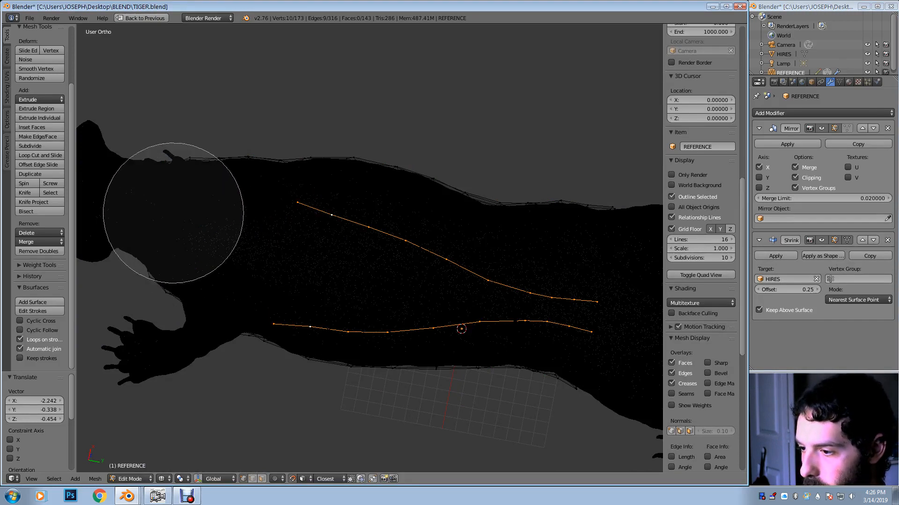
key("Escape")
key("z")
Circle-deselect the rear part of the belly border, keeping only the three edges just behind the front leg opening selected
middle_click_drag(457, 327, 465, 229)
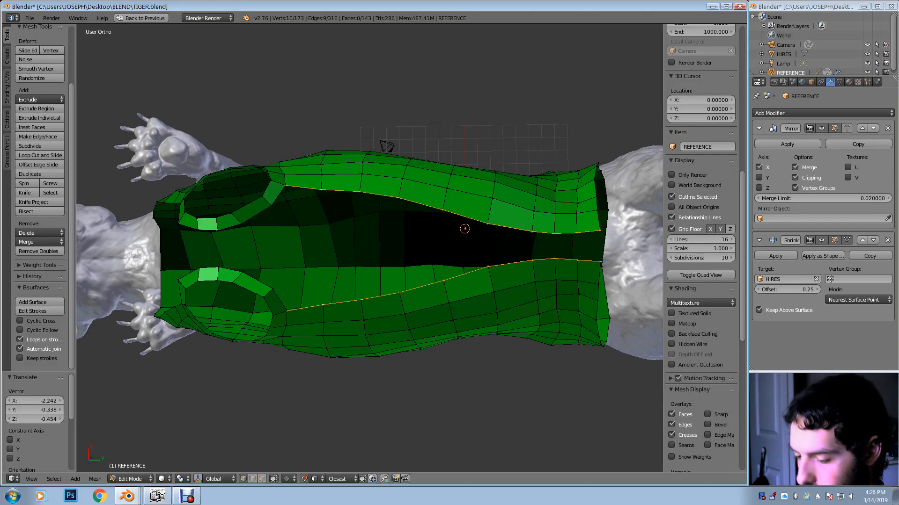
key("z")
key("c")
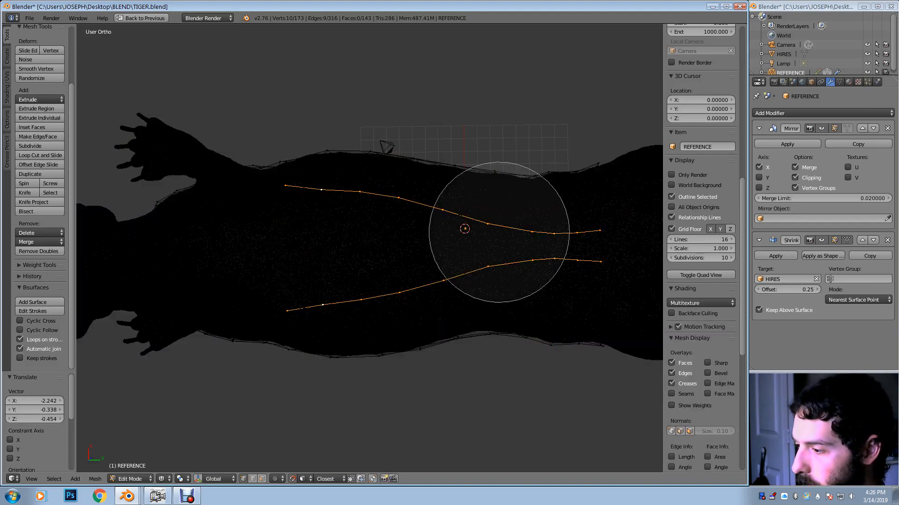
mouse_move(489, 228)
middle_mouse_down()
mouse_move(512, 241)
mouse_move(579, 249)
middle_mouse_up()
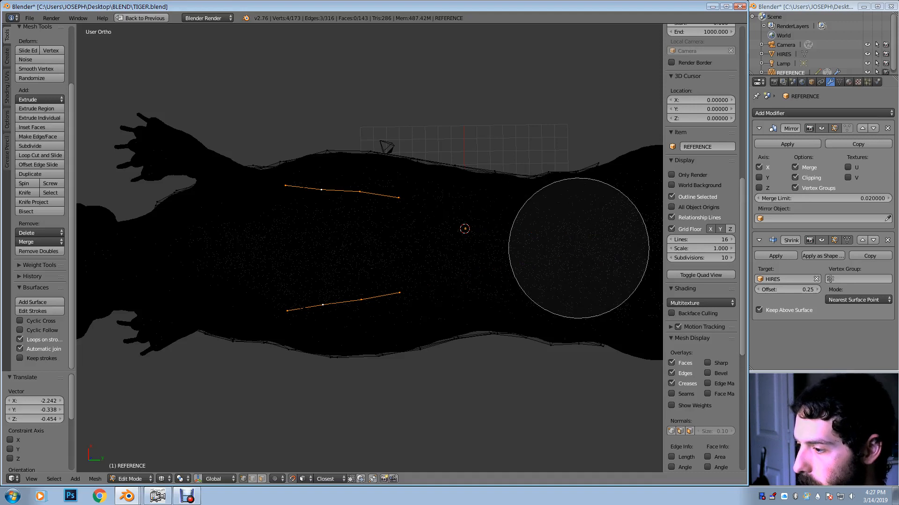
right_click(581, 248)
key("z")
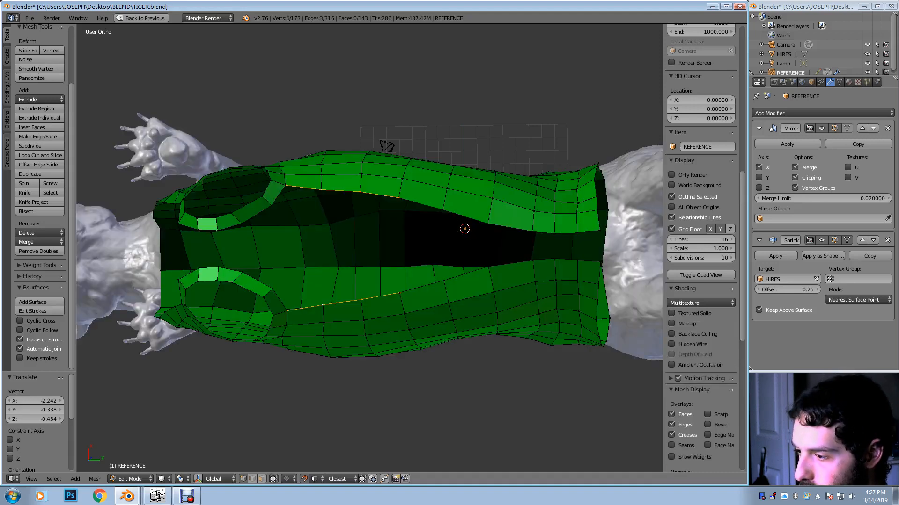
Extrude the three selected belly border edges twice toward the belly centreline
middle_click_drag(303, 308, 293, 295)
key("e")
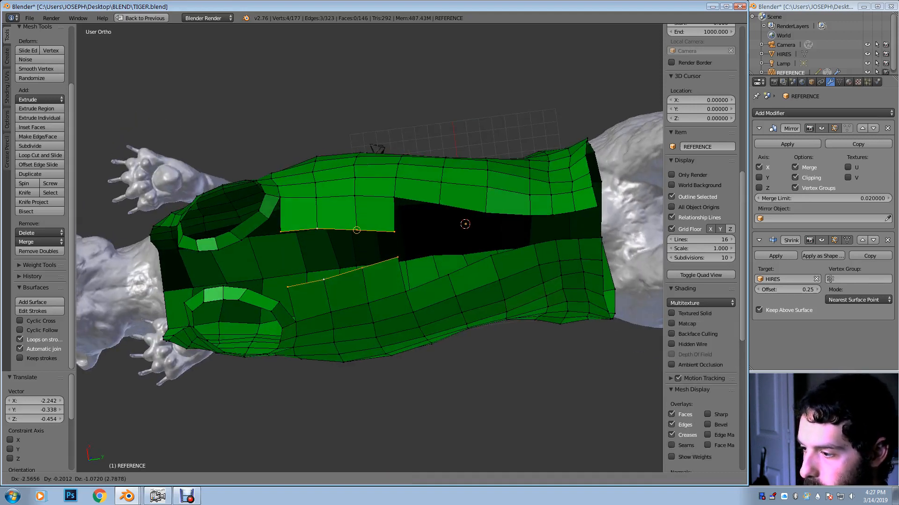
left_click(357, 220)
key("e")
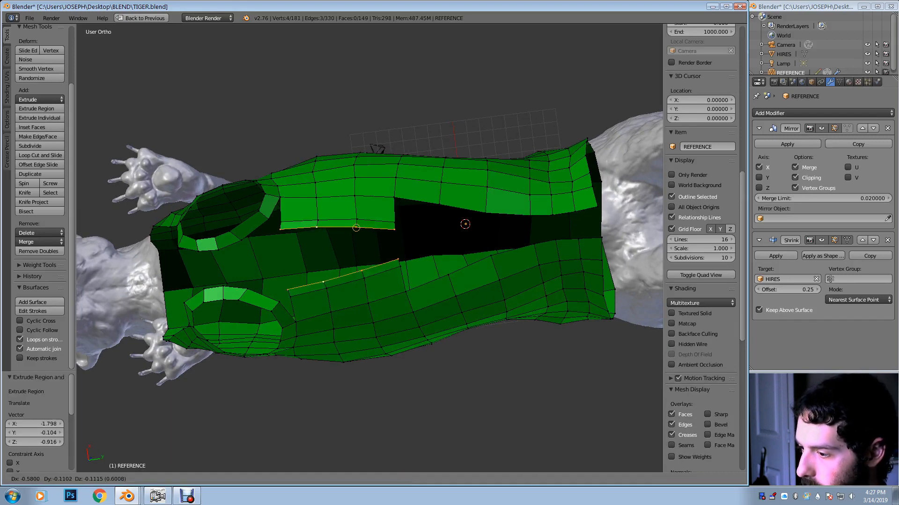
left_click(358, 235)
Move the four vertices of the extruded strip's inner edge onto the belly centreline to join the mirrored halves
right_click(395, 237)
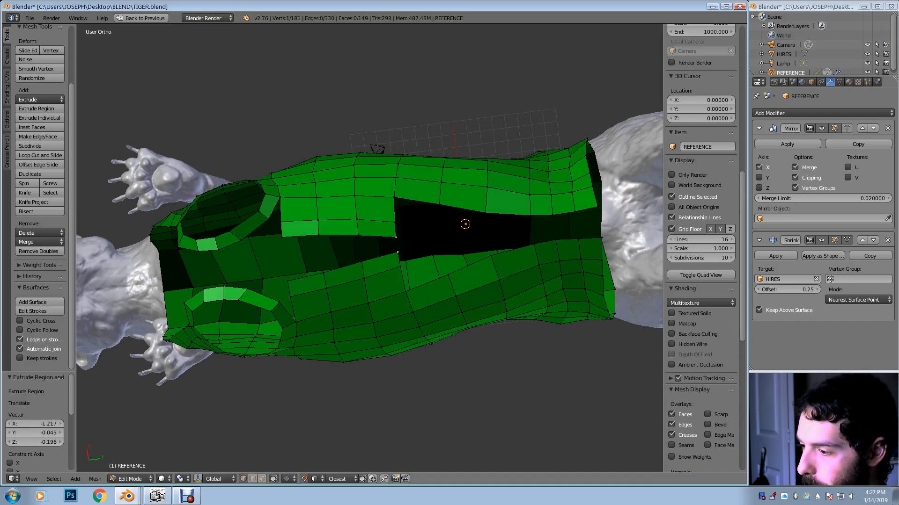
key("g")
left_click(396, 250)
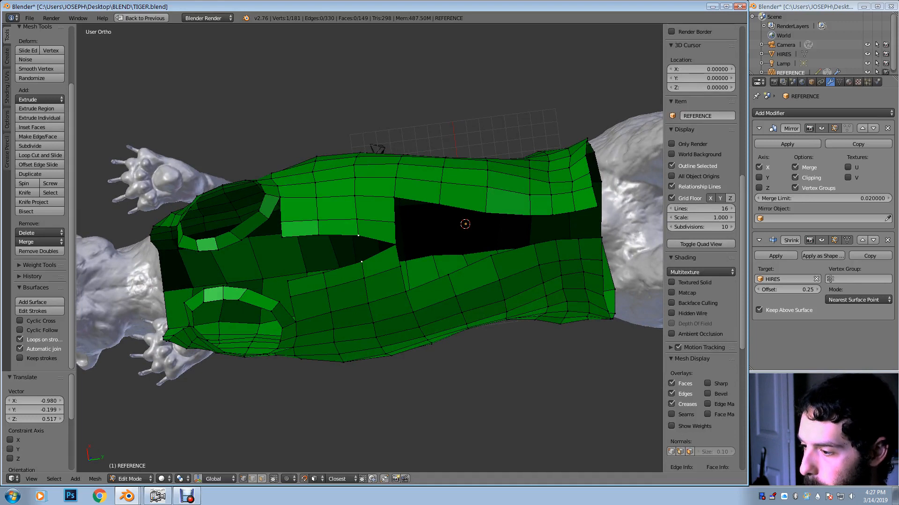
key("g")
left_click(361, 259)
key("g")
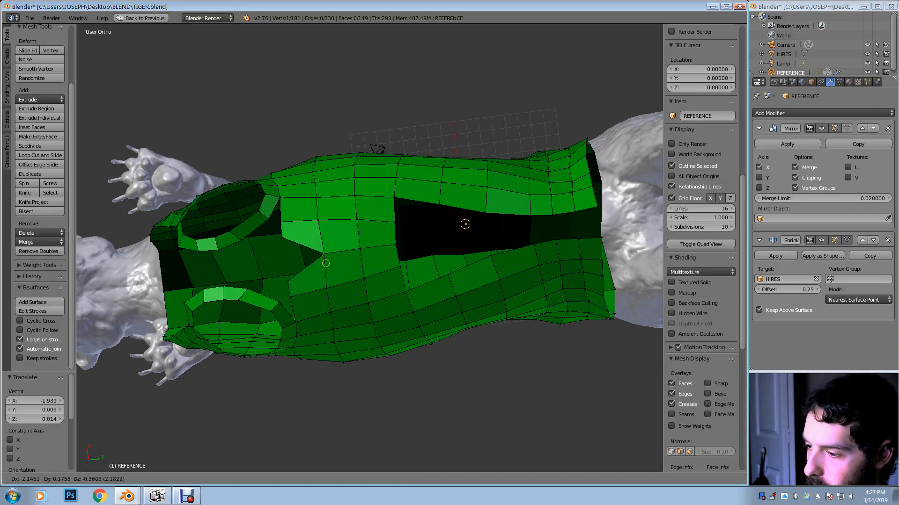
key("Return")
key("g")
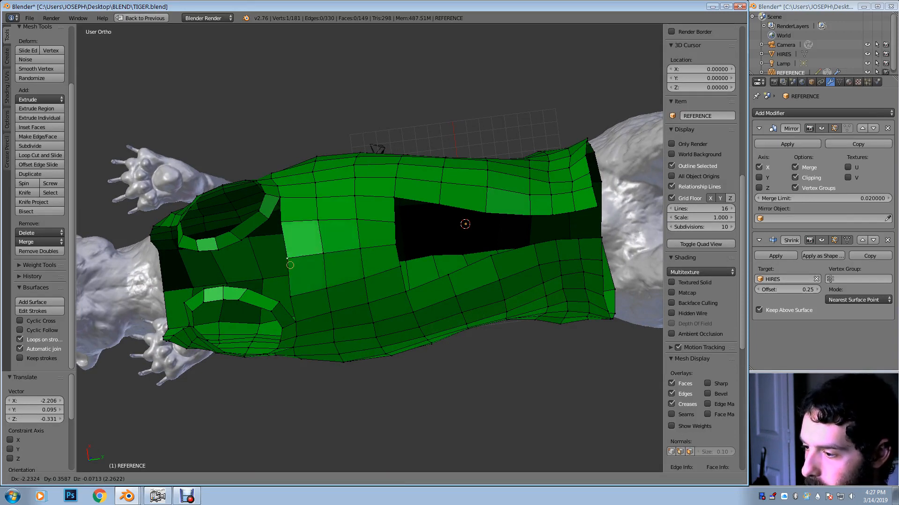
key("Return")
Move the outer rear corner vertex of the belly strip and the vertex beyond it toward the rear to even out the faces
middle_click_drag(286, 258, 190, 229)
scroll(360, 366, "up", 2)
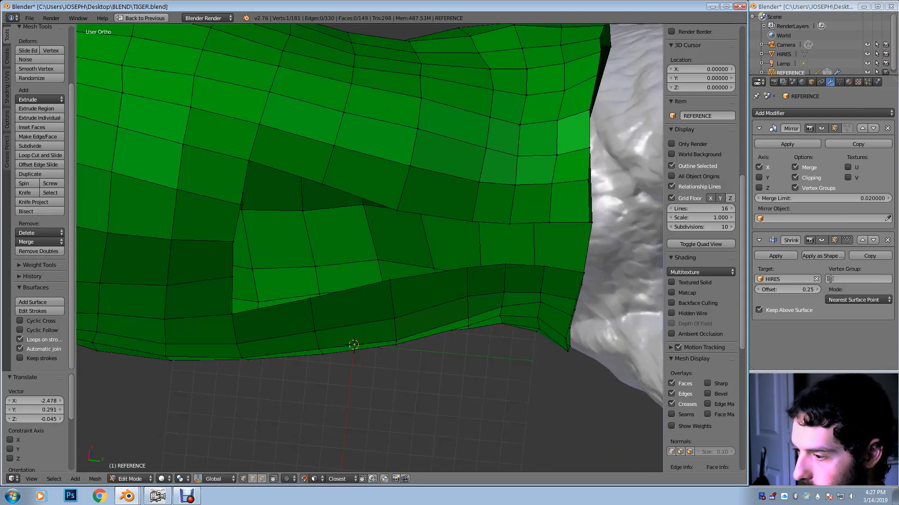
scroll(361, 367, "up", 1)
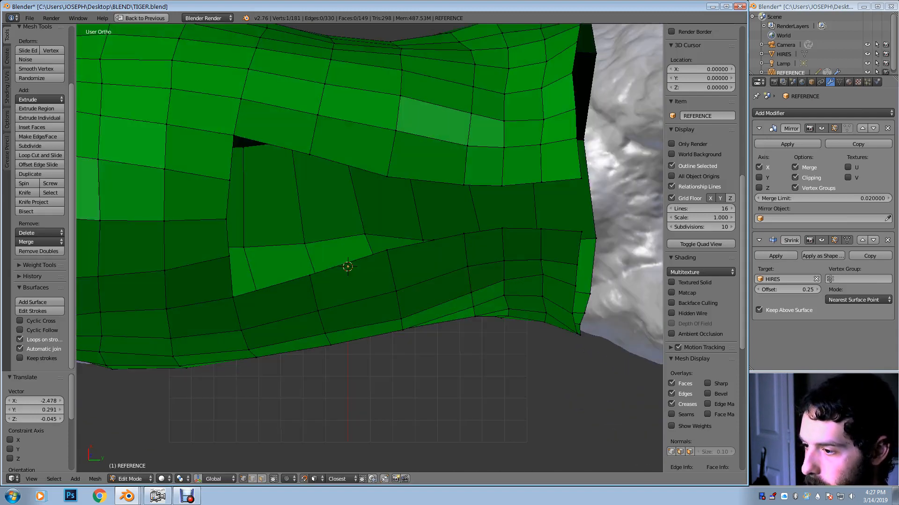
key("g")
key("Return")
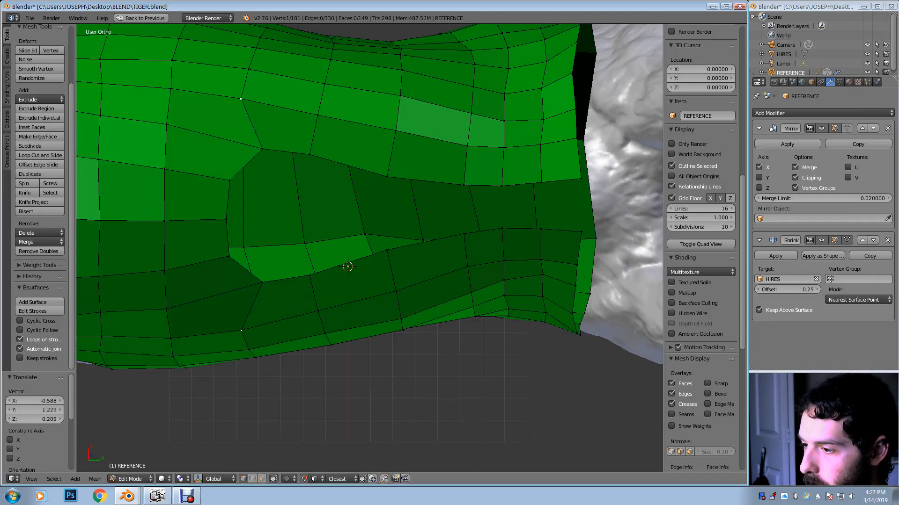
key("g")
key("Return")
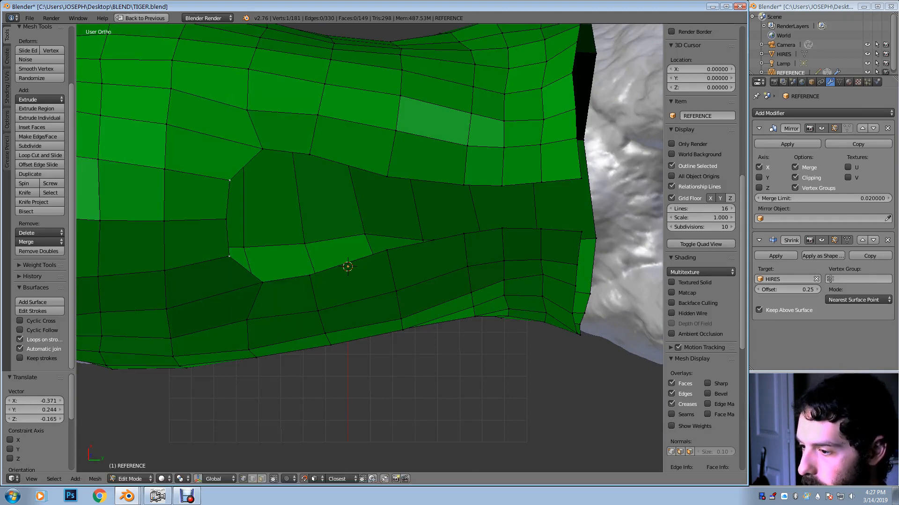
Nudge the front corner vertex of the belly gap and fill the corner with a face between the adjoining border edges and the centreline
key("g")
key("Return")
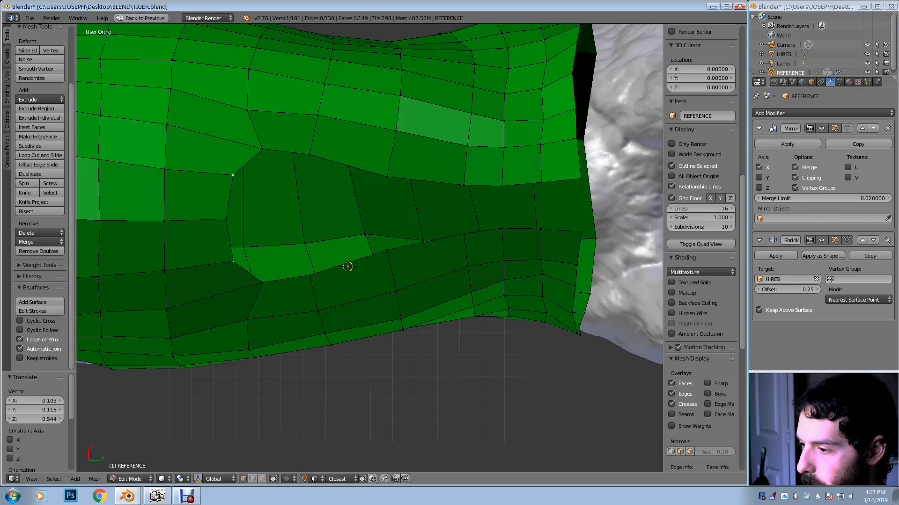
right_click(262, 149, "shift")
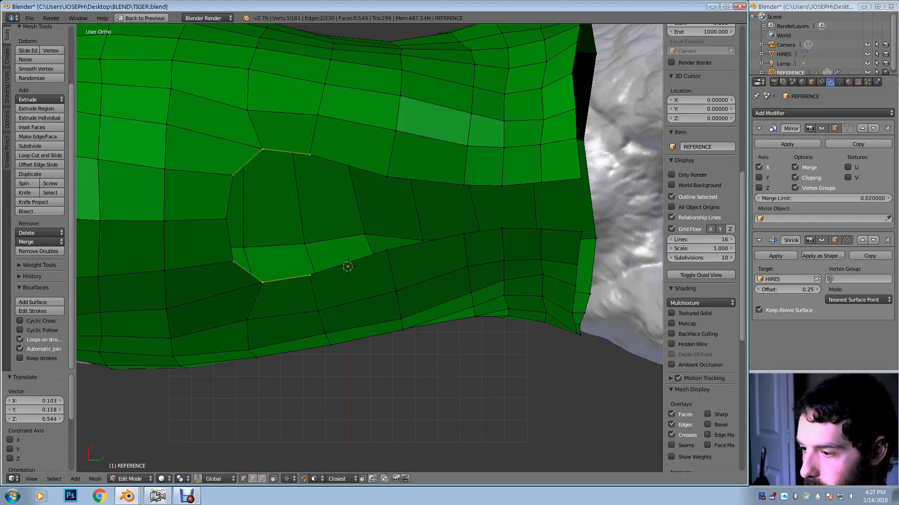
right_click(226, 219, "shift")
key("f")
middle_click_drag(328, 234, 328, 199)
middle_click_drag(340, 130, 283, 139)
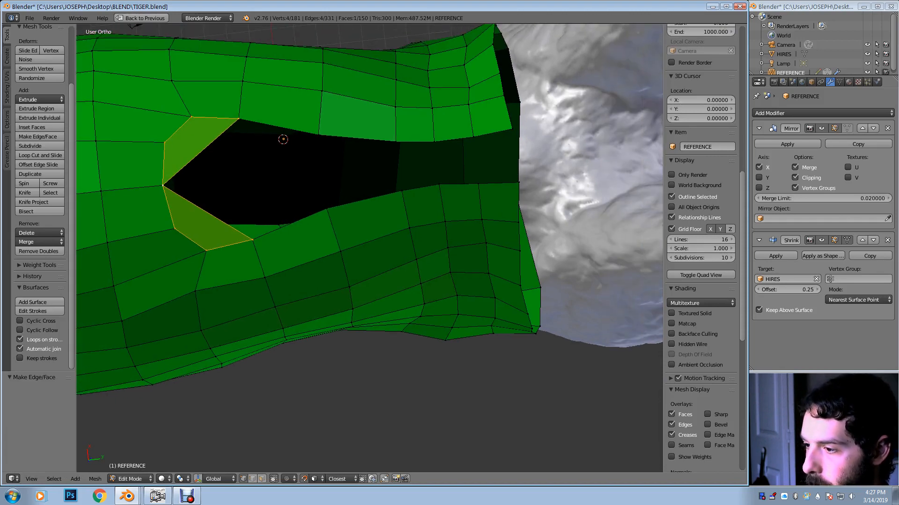
Move the new face's rear corner vertex and the next two belly border vertices onto the centreline to join the mirrored halves
right_click_drag(239, 118, 250, 122)
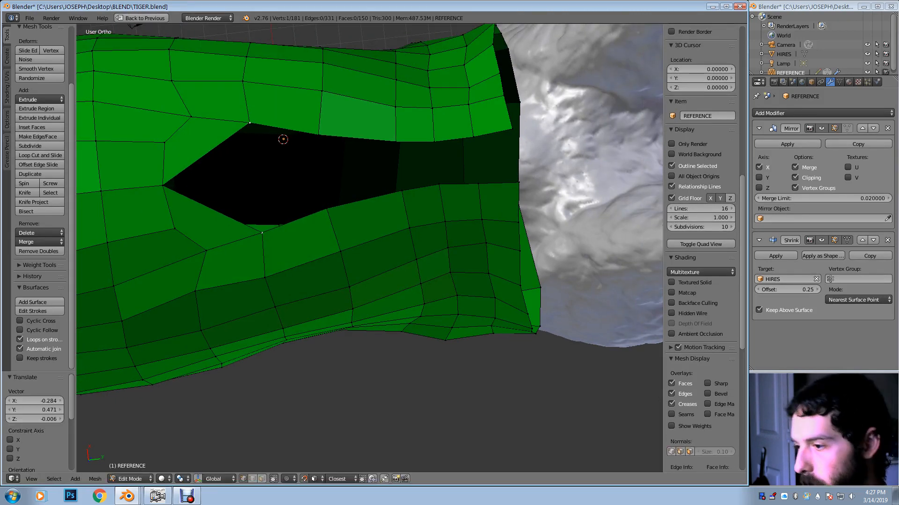
key("g")
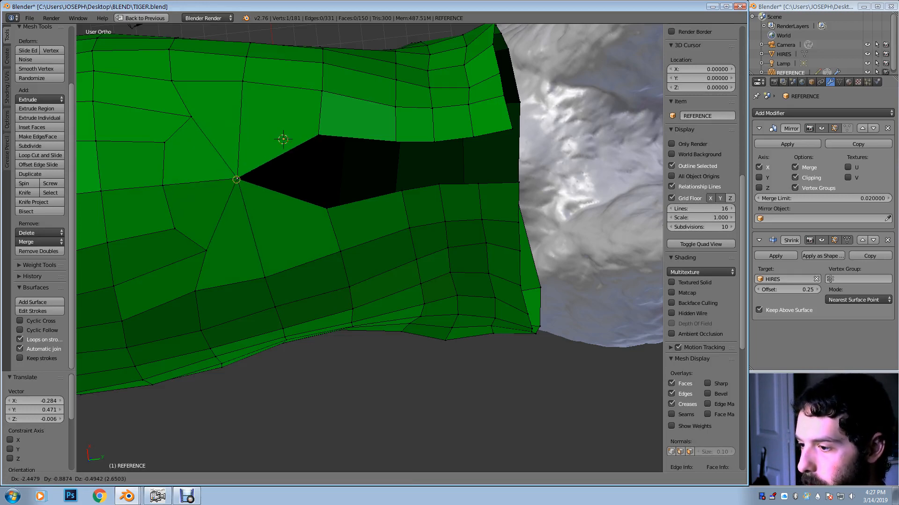
left_click(235, 179)
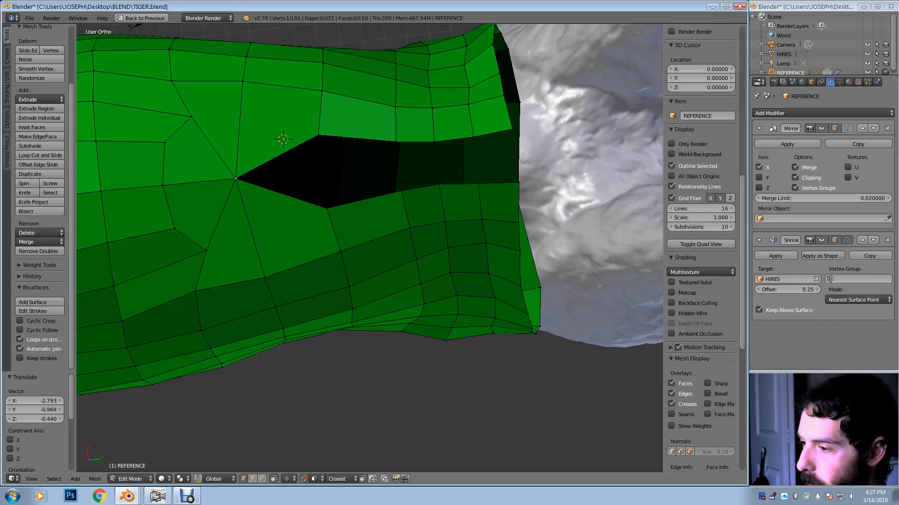
key("g")
left_click(326, 190)
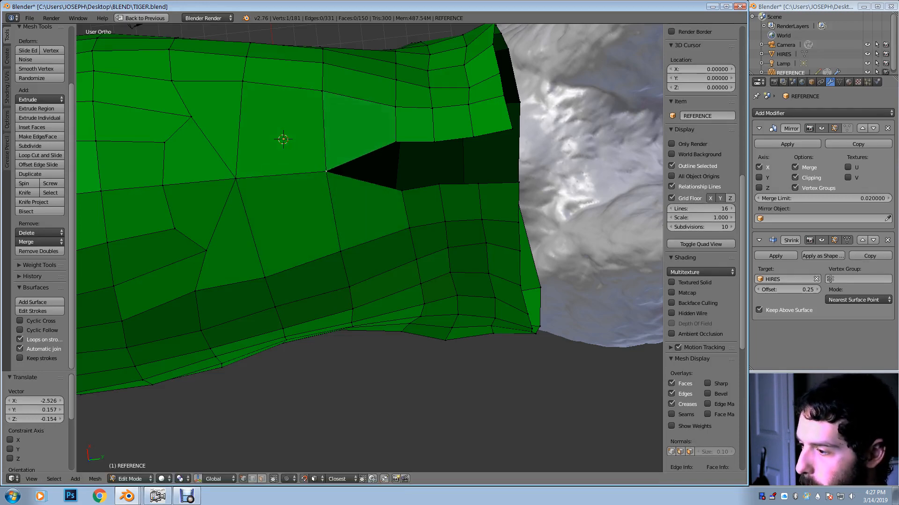
key("g")
left_click(399, 193)
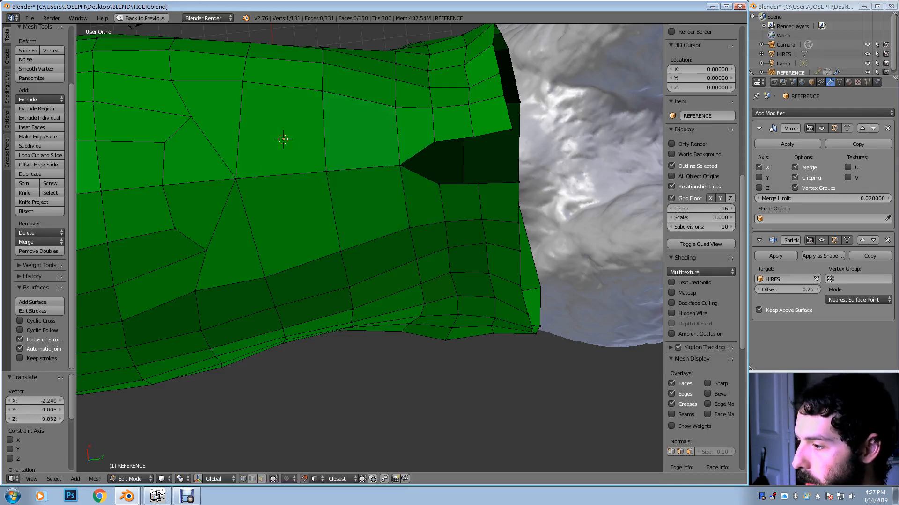
Move the last three belly border vertices, up to the open rear edge, onto the centreline to close the belly gap
key("g")
left_click(445, 189)
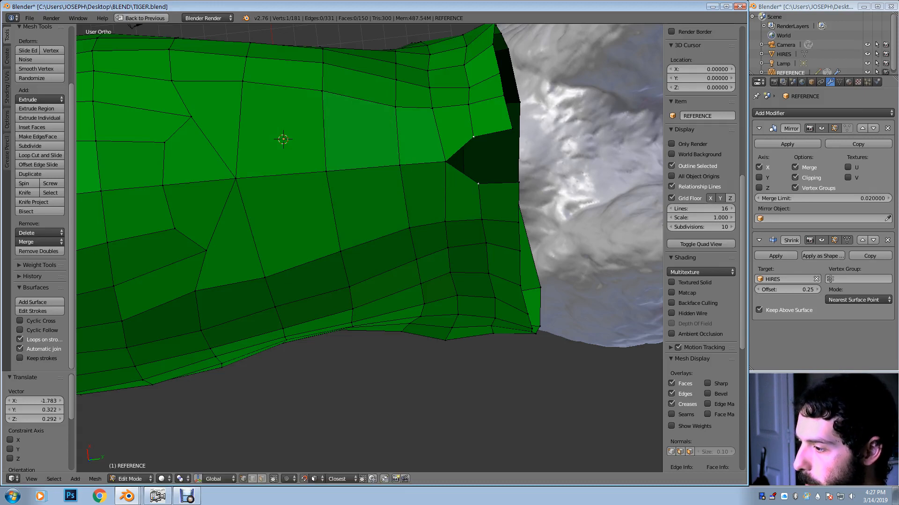
key("g")
left_click(478, 181)
key("g")
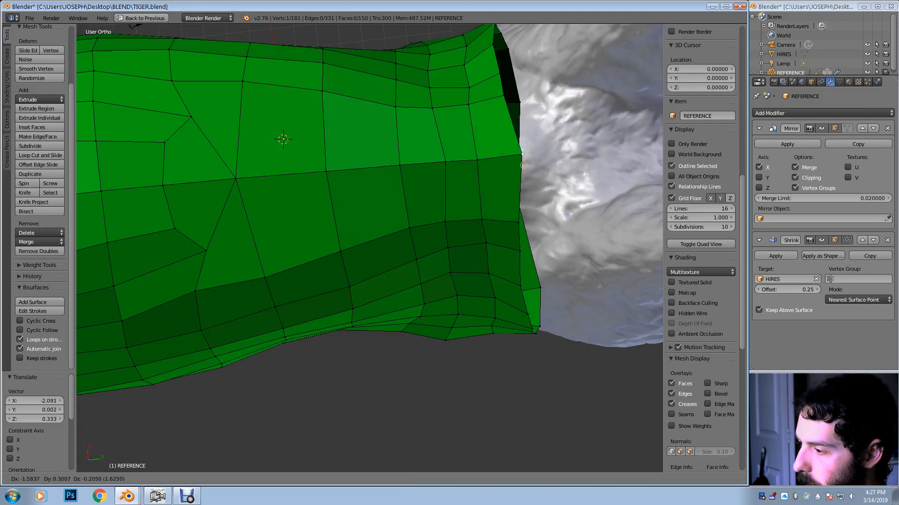
left_click(524, 165)
Reposition three belly vertices behind the front leg area, shifting the outermost one rearward, to even out the faces
middle_click_drag(523, 165, 524, 182)
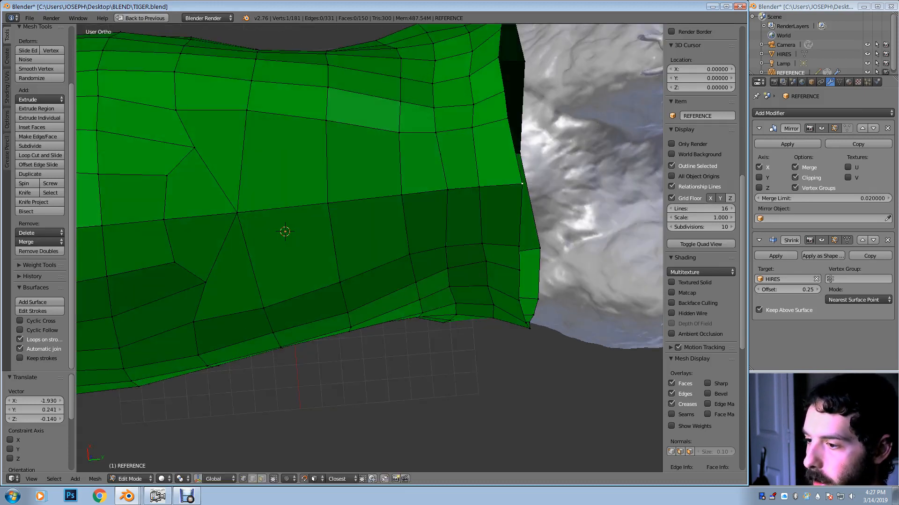
right_click(176, 111)
key("g")
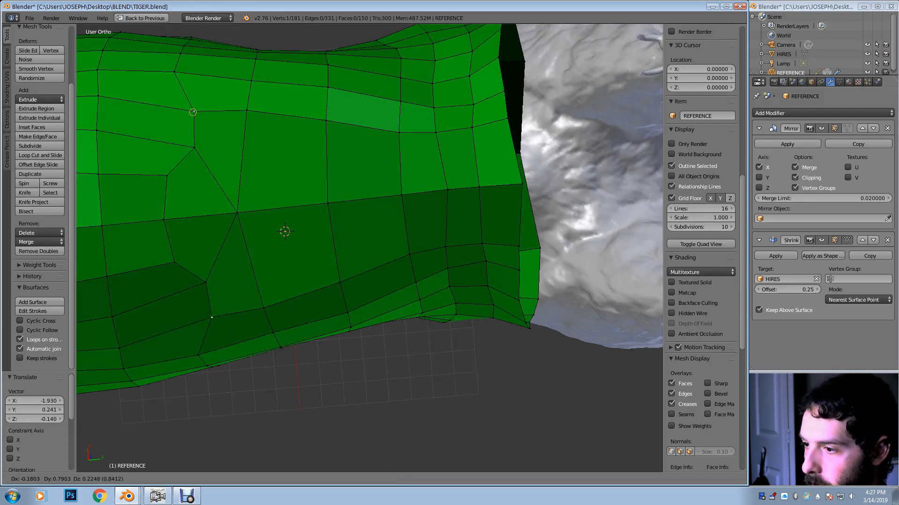
left_click(194, 113)
right_click(194, 148)
key("g")
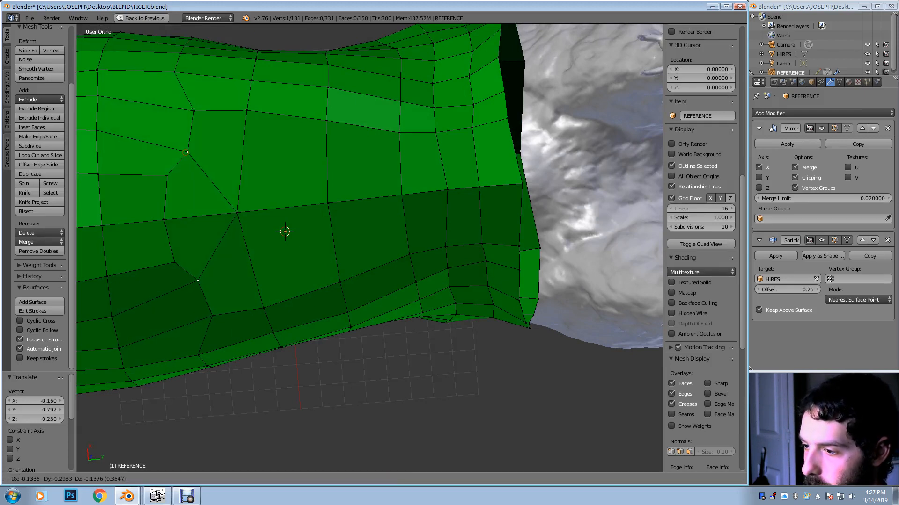
left_click(193, 150)
right_click(167, 176)
key("g")
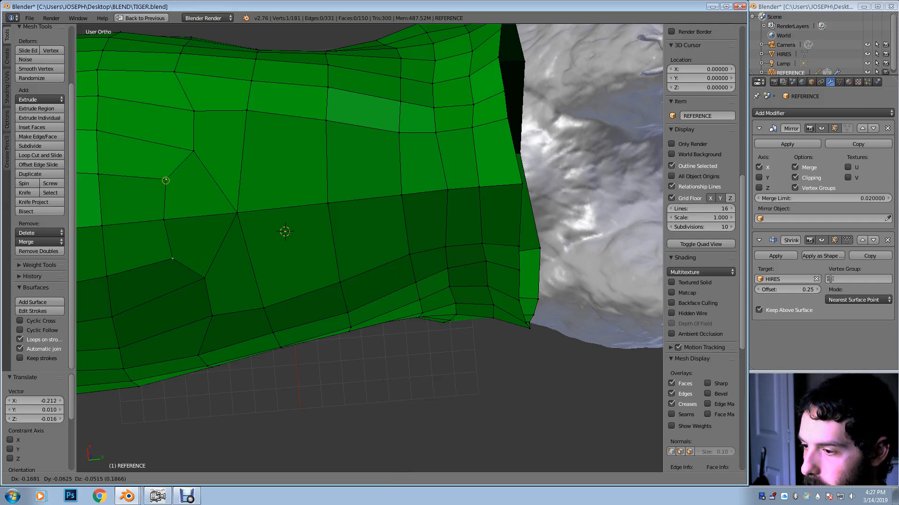
left_click(166, 179)
Select the torso mesh's open rear edge loop and draw a Grease Pencil surface stroke down across the base of the tail
middle_click_drag(167, 180, 169, 271)
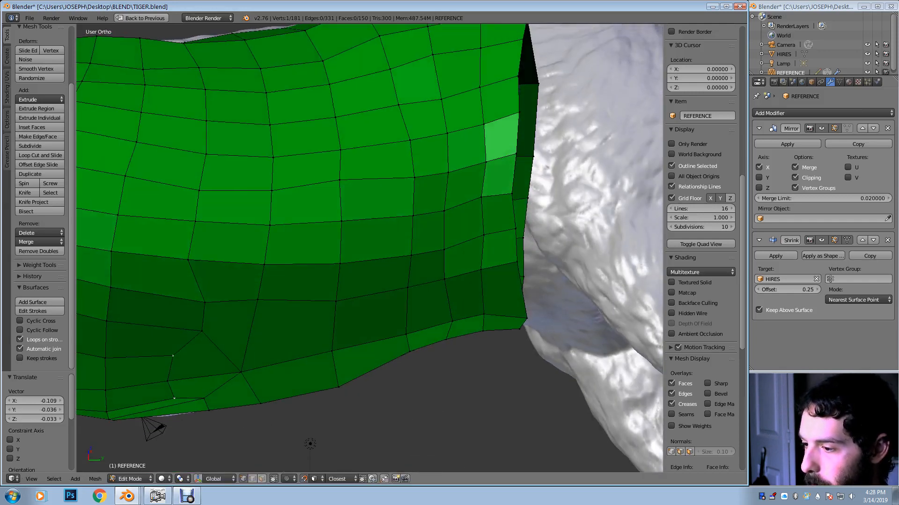
middle_click_drag(225, 281, 91, 175, "shift")
scroll(369, 248, "down", 5)
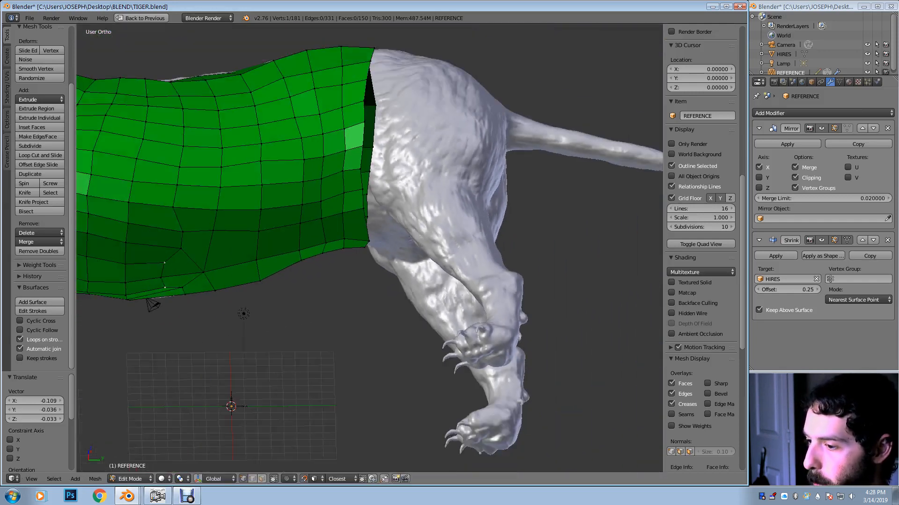
middle_click_drag(369, 249, 369, 269)
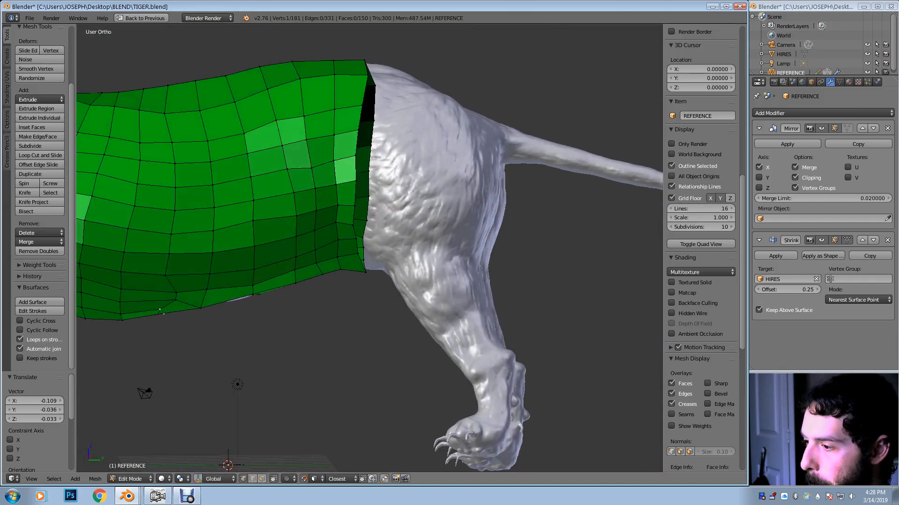
right_click(362, 106, "alt")
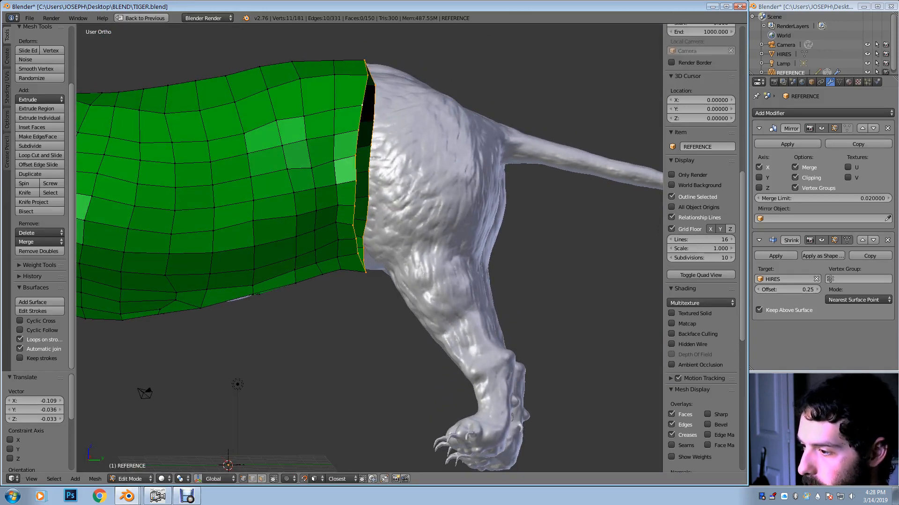
middle_click_drag(362, 106, 284, 82, "shift")
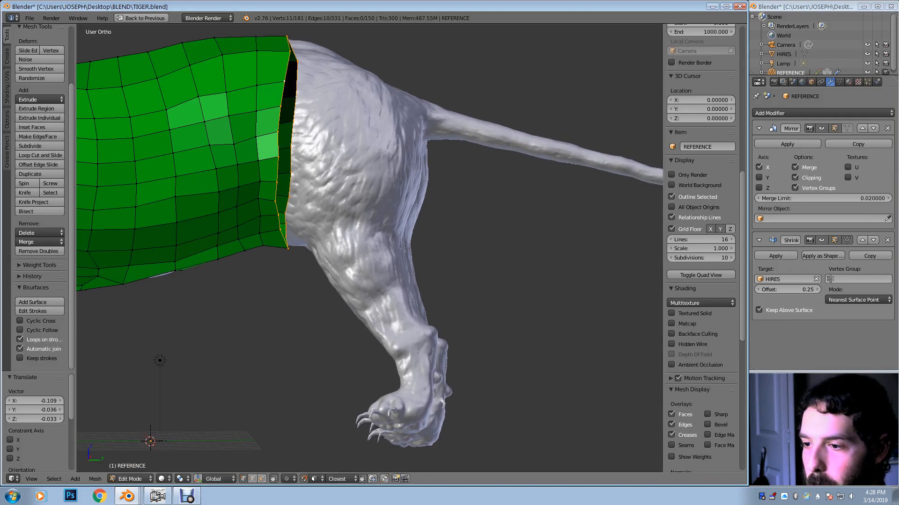
left_click(6, 152)
left_click(25, 53)
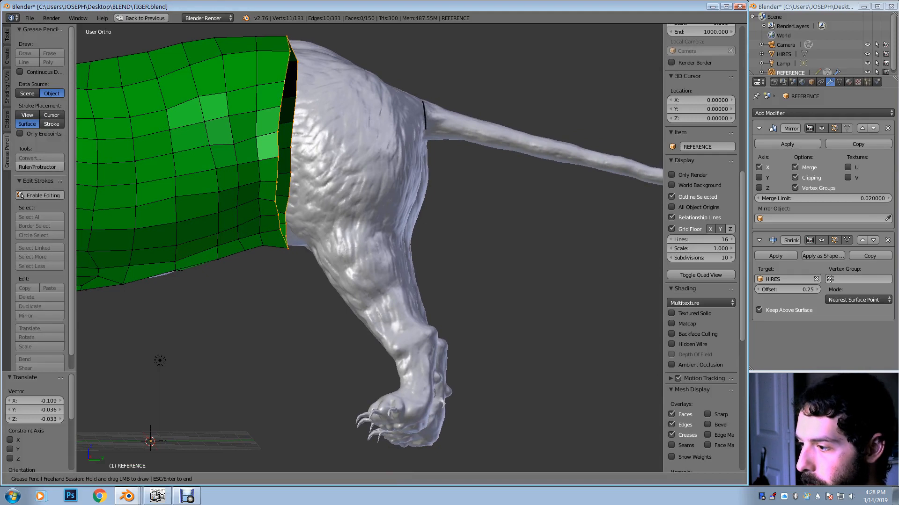
key("Escape")
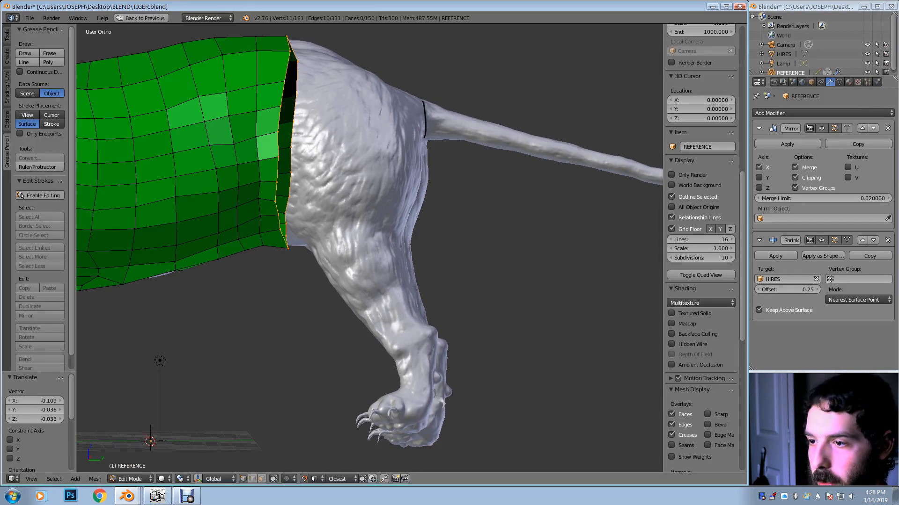
Add a Bsurfaces surface from the rear edge loop to the tail-base stroke with Follow set to 2
left_click(6, 35)
scroll(39, 302, "down", 3)
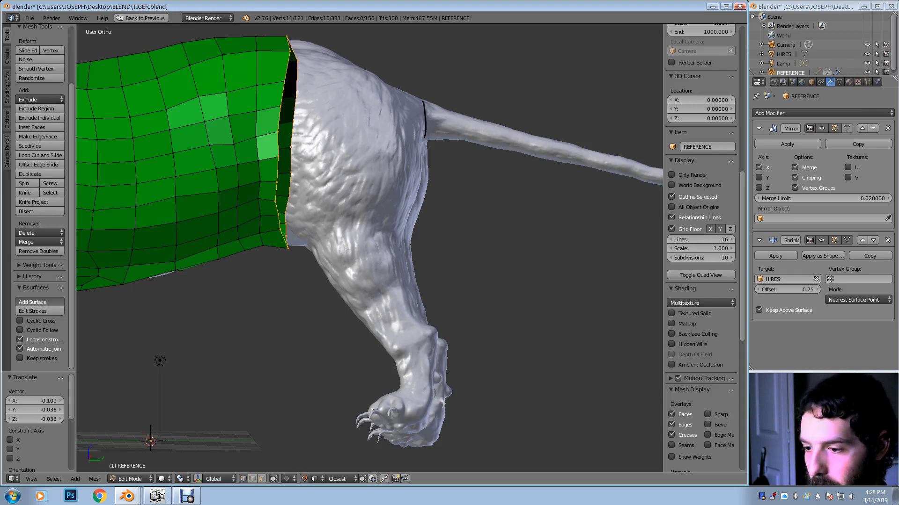
left_click(40, 302)
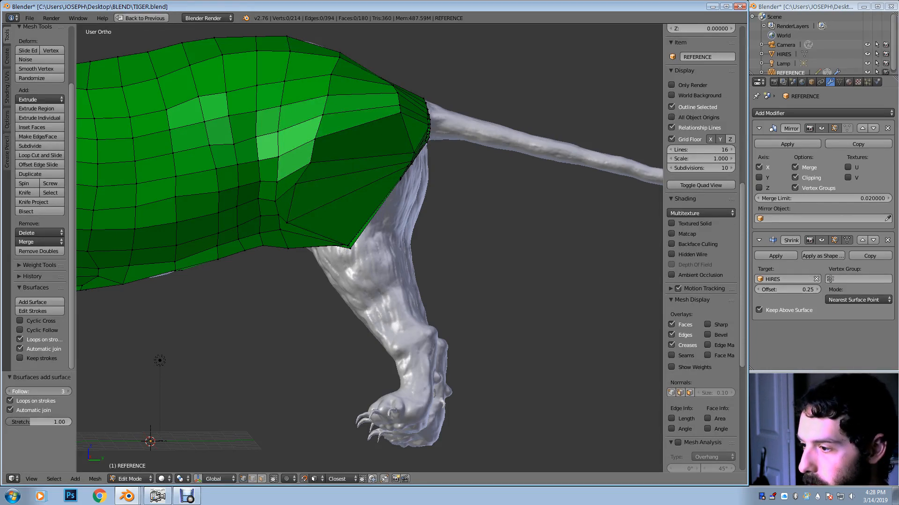
left_click(9, 392)
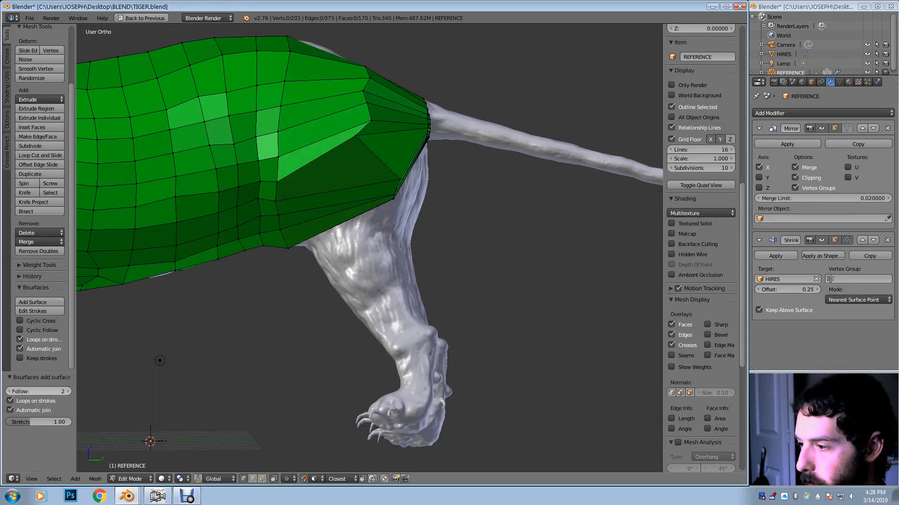
Select the middle edge loop of the new rump surface and apply Smooth Vertex to it
mouse_move(398, 224)
middle_mouse_down()
mouse_move(323, 221)
mouse_move(384, 221)
middle_mouse_up()
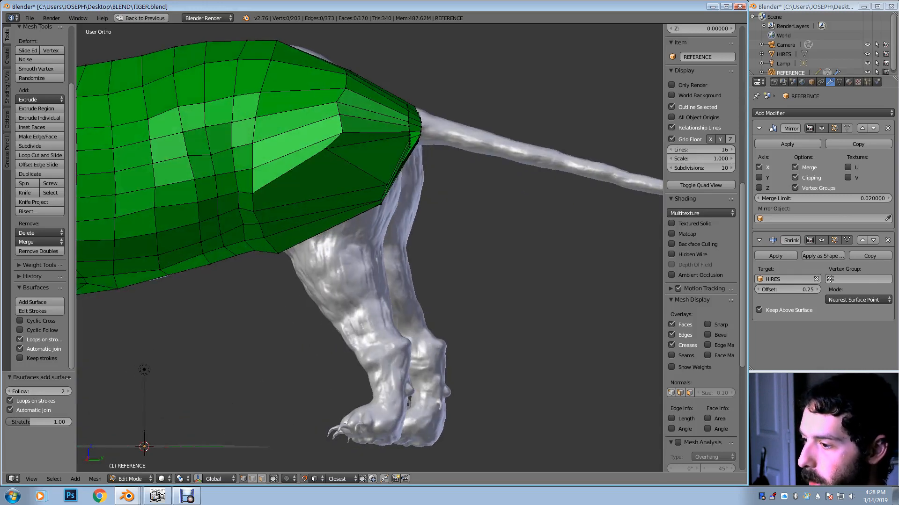
right_click(339, 116, "alt")
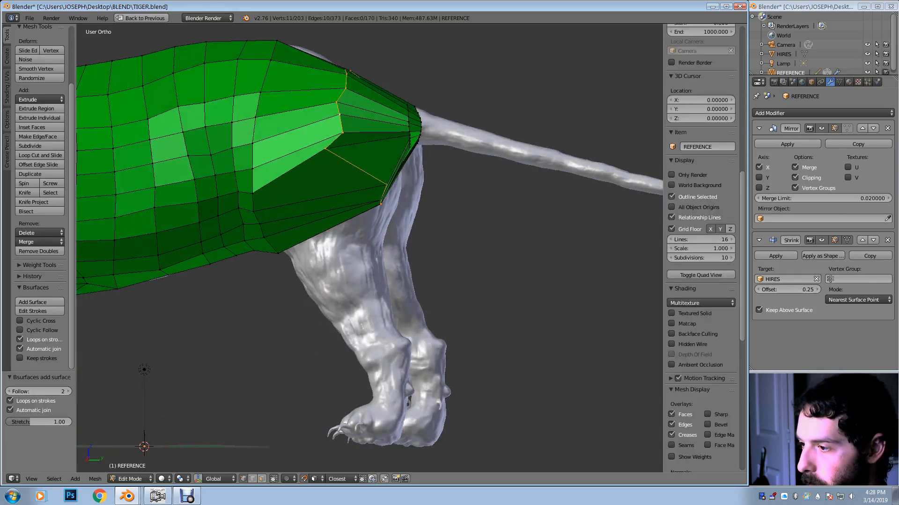
middle_click_drag(340, 117, 345, 143)
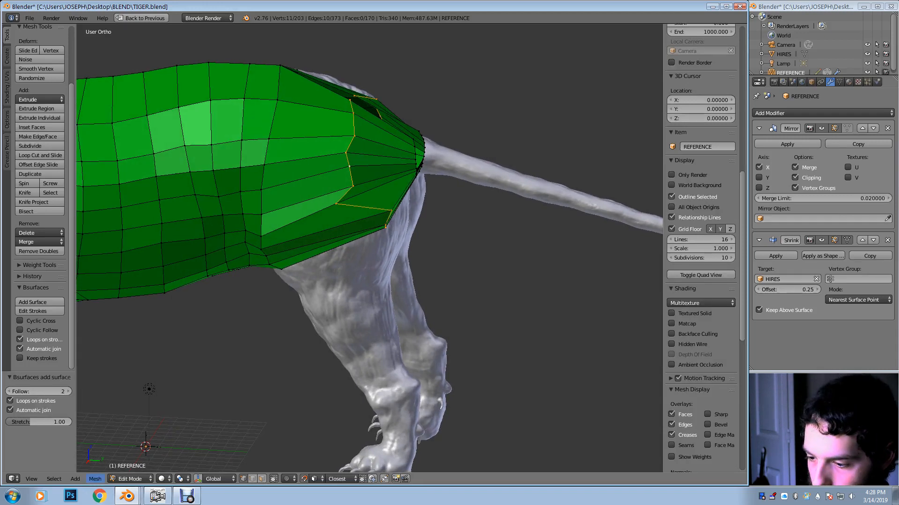
left_click(95, 479)
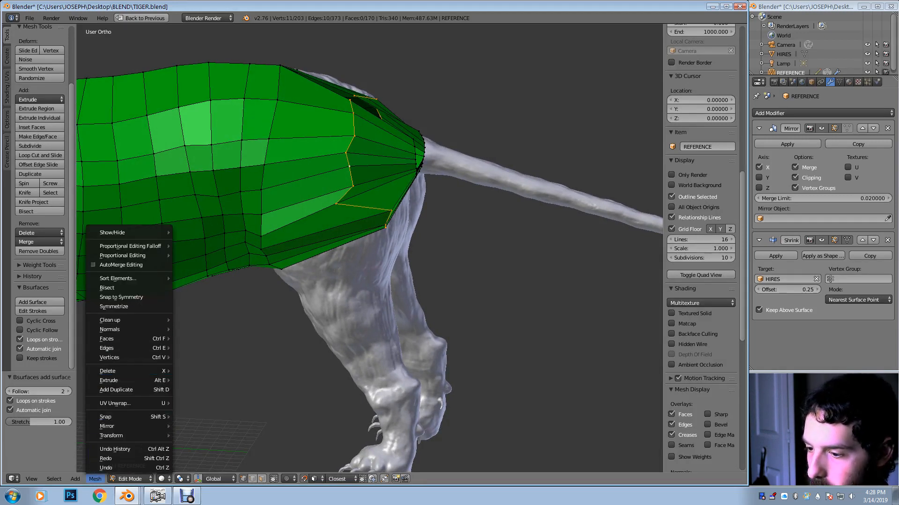
mouse_move(155, 358)
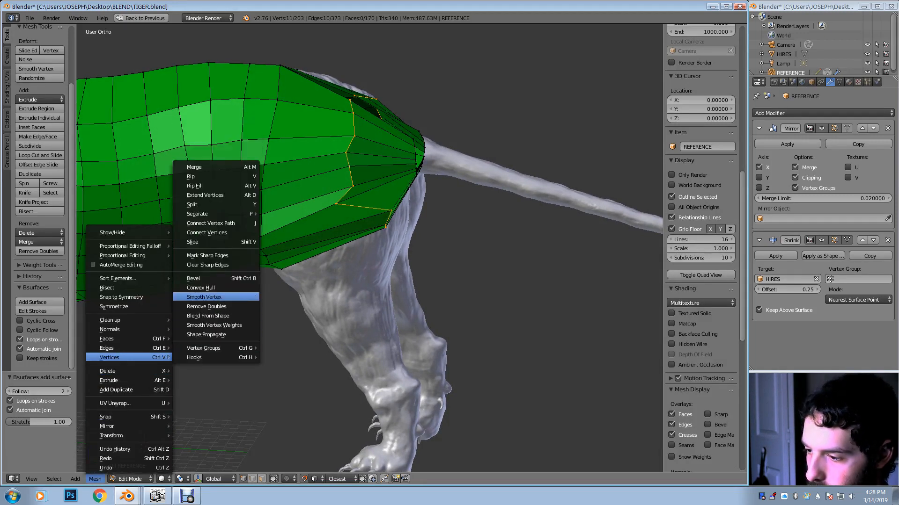
left_click(204, 297)
Scale the rump surface's middle edge loop along the Y axis by about 2.8
middle_click_drag(356, 243, 372, 228)
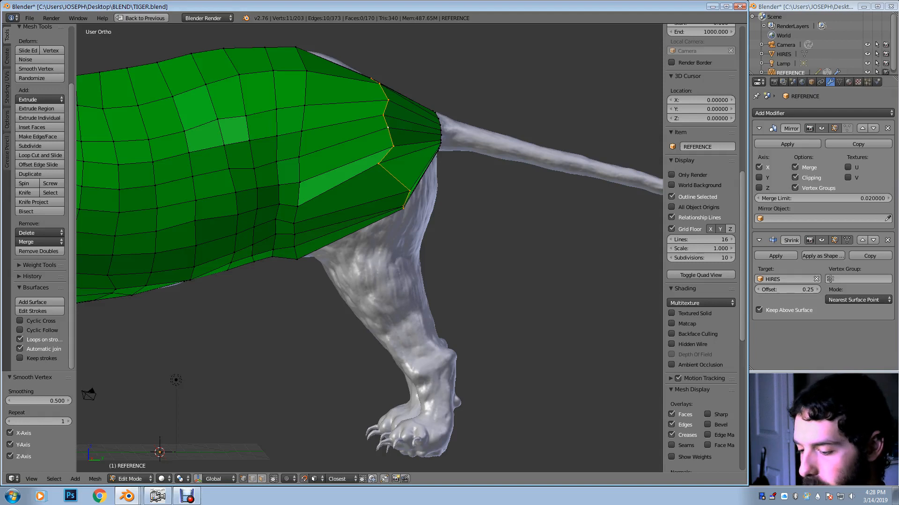
key("s")
key("y")
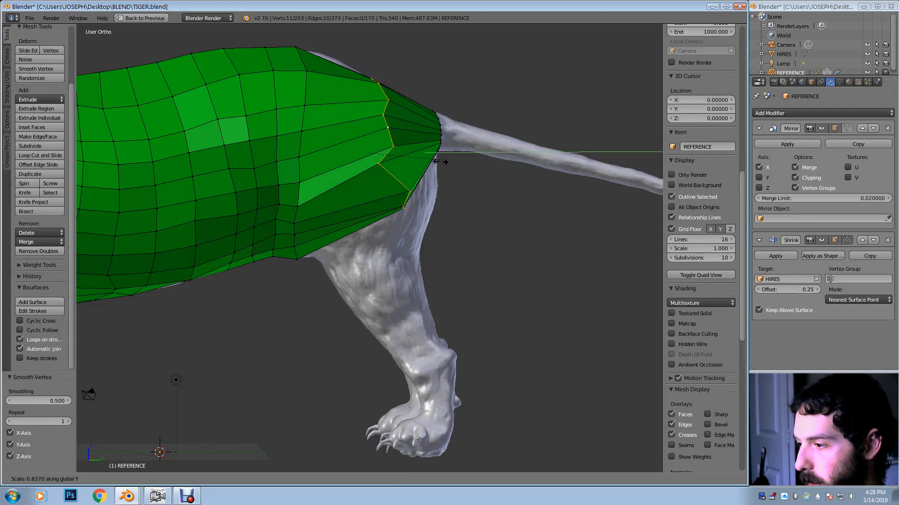
left_click(379, 150)
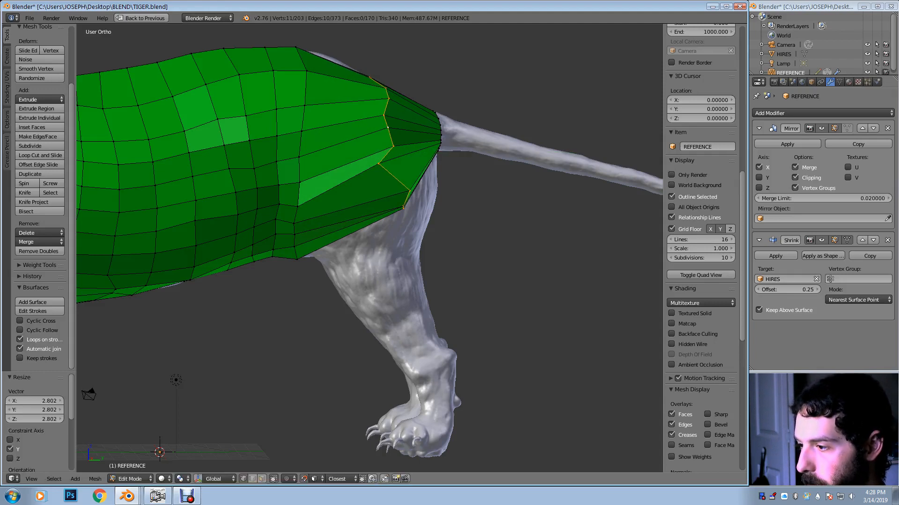
Add a single loop cut between the torso's former rear edge and the rump's middle edge loop, sliding it into position
middle_click_drag(379, 150, 370, 161)
key("ctrl+r")
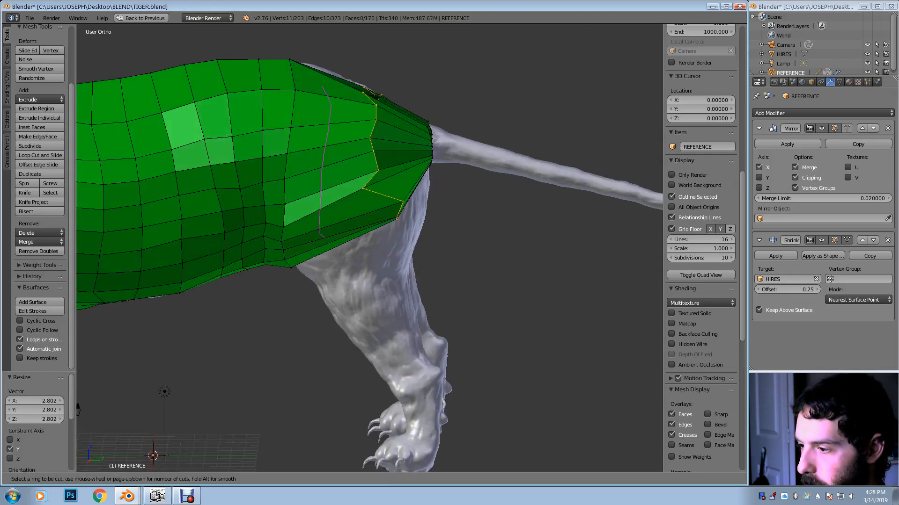
left_click(330, 149)
key("g")
key("g")
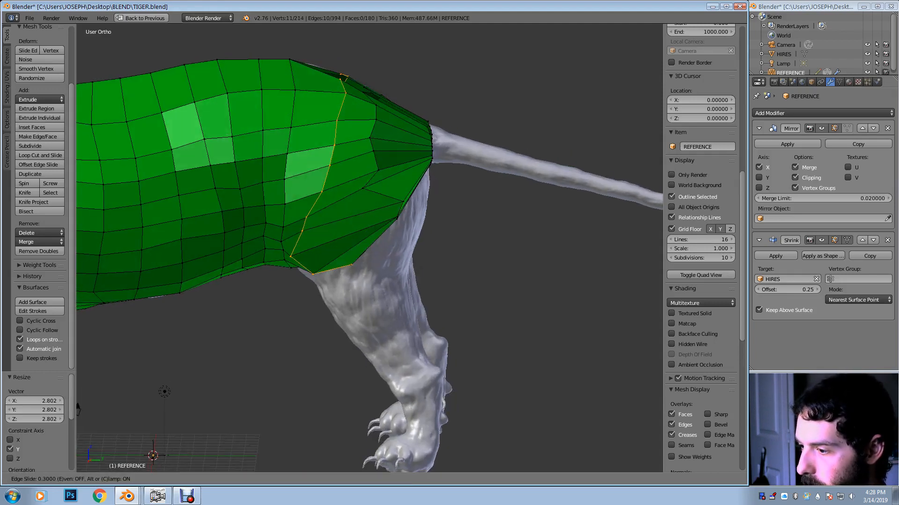
left_click(328, 199)
middle_click_drag(328, 199, 324, 193)
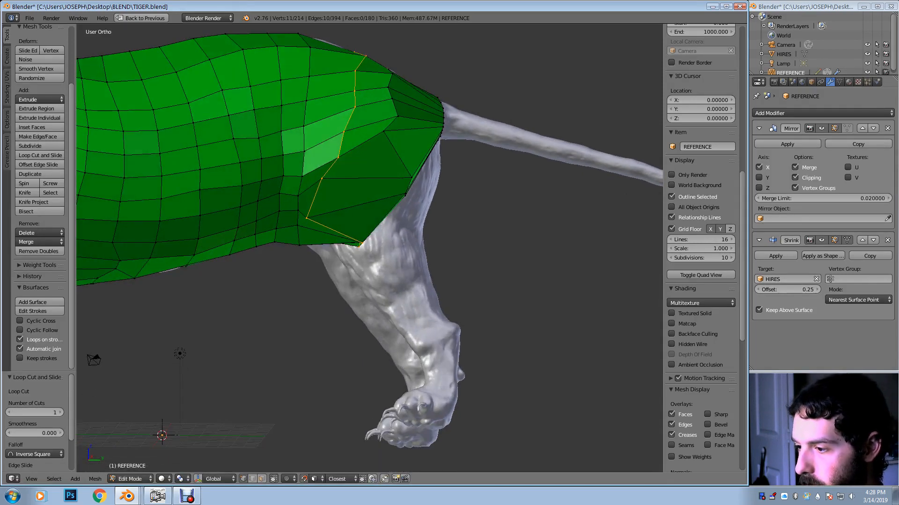
Move two vertices of the new edge loop on the lower rump toward the tail to even its spacing
right_click(321, 200)
key("g")
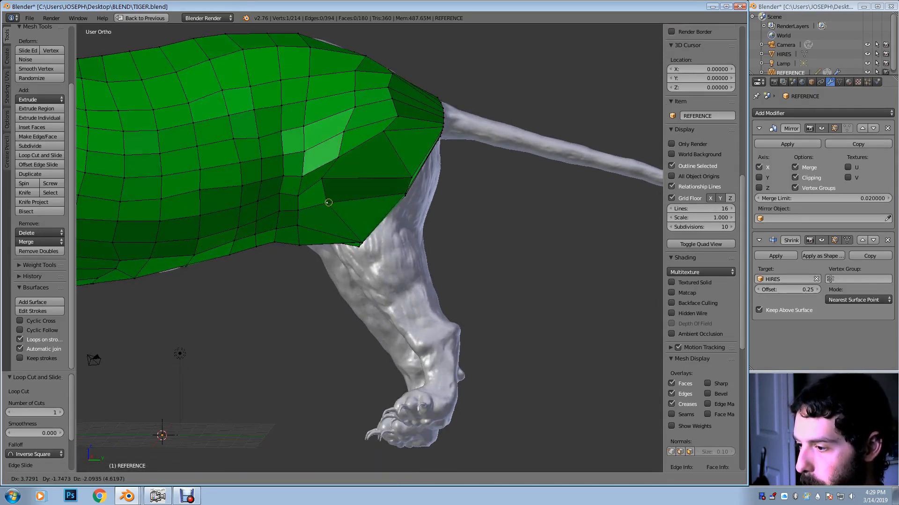
left_click(326, 202)
key("g")
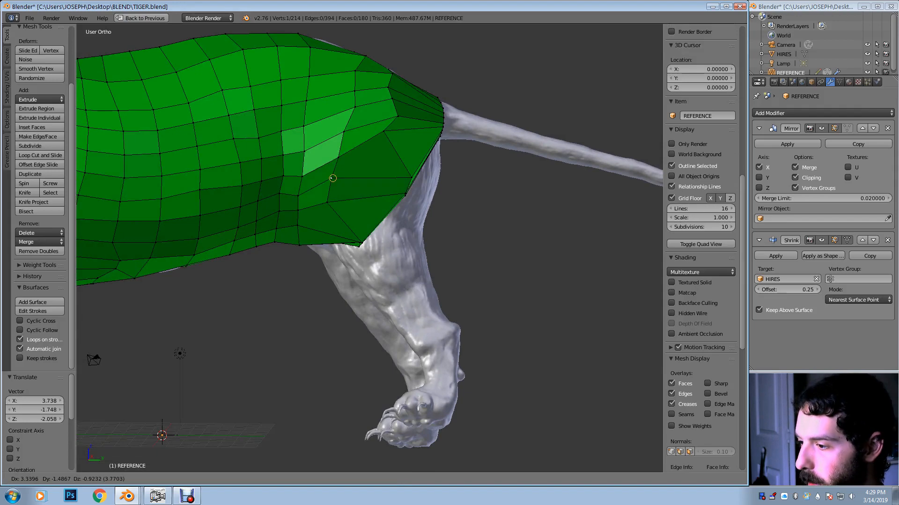
left_click(330, 177)
middle_click_drag(331, 178, 315, 168)
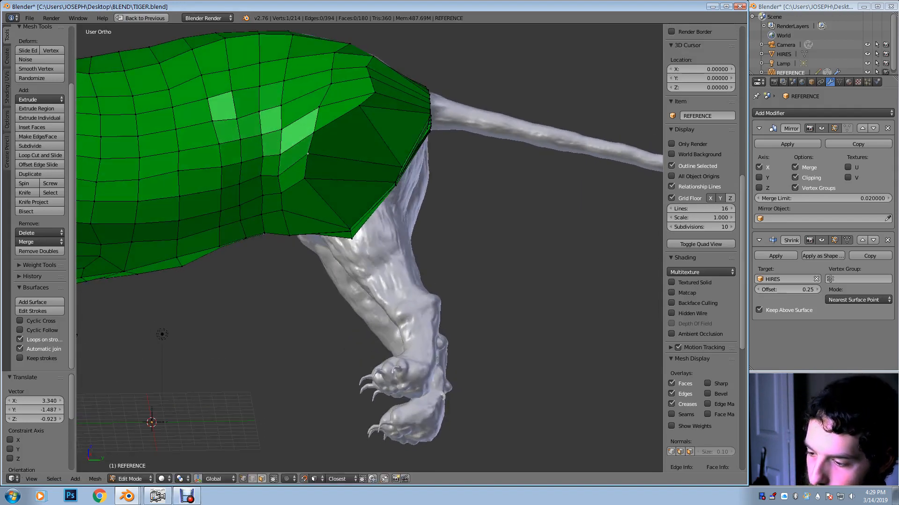
Select the three large stretched faces on the lower side of the rump in face mode and delete them
left_click(262, 479)
right_click(345, 140)
scroll(701, 188, "up", 4)
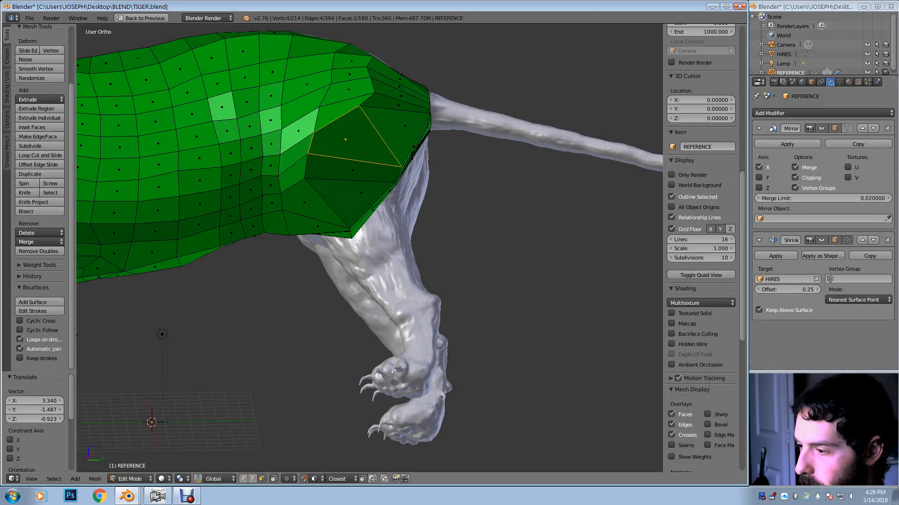
right_click(353, 170, "ctrl")
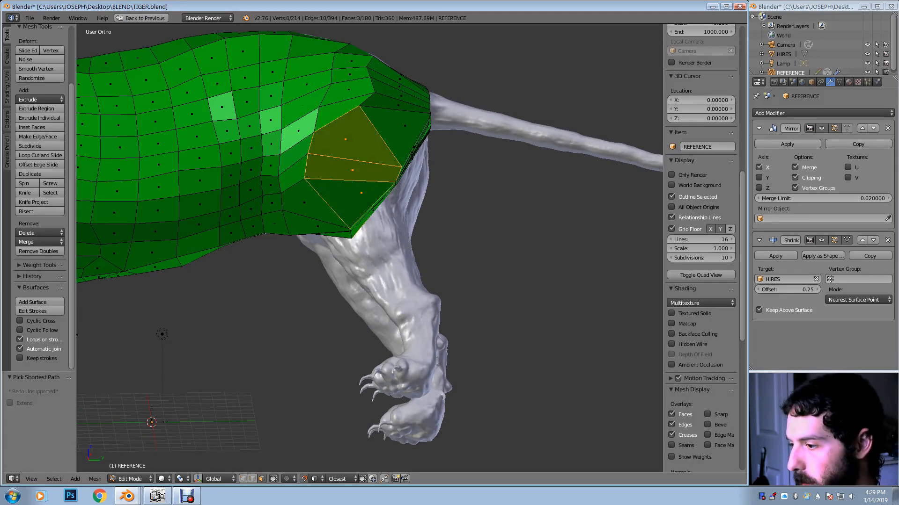
middle_click_drag(325, 184, 262, 185)
key("x")
left_click(328, 219)
Reposition vertices on the upper rump beside the tail base to even out the stretched faces there
scroll(314, 210, "up", 3)
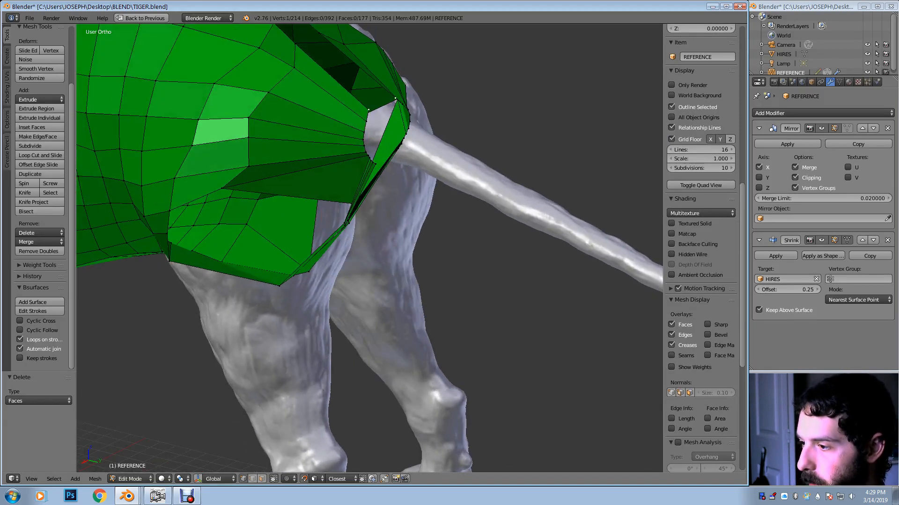
key("g")
left_click(335, 66)
middle_click_drag(335, 65, 328, 98)
key("g")
left_click(335, 136)
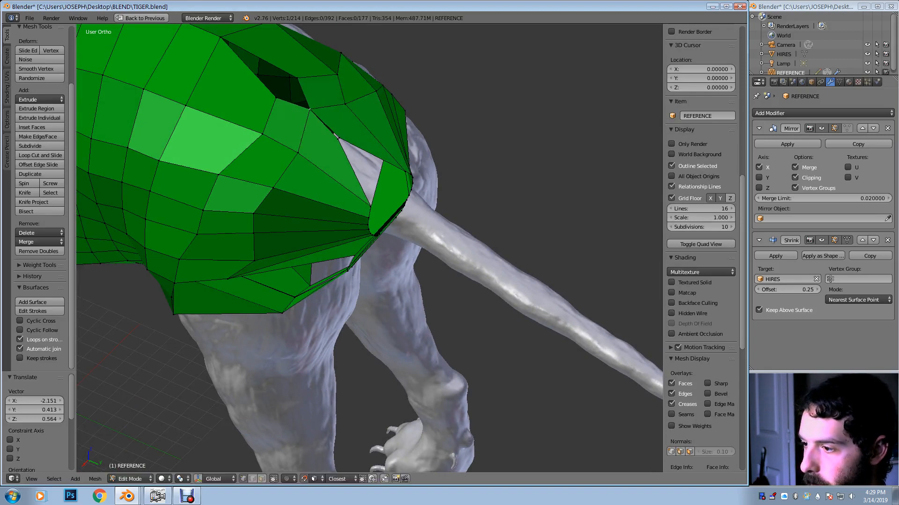
Move the inner vertex of the upper rump's dark fold and the corner vertex above the tail gap outward
right_click(276, 97)
key("g")
left_click(295, 83)
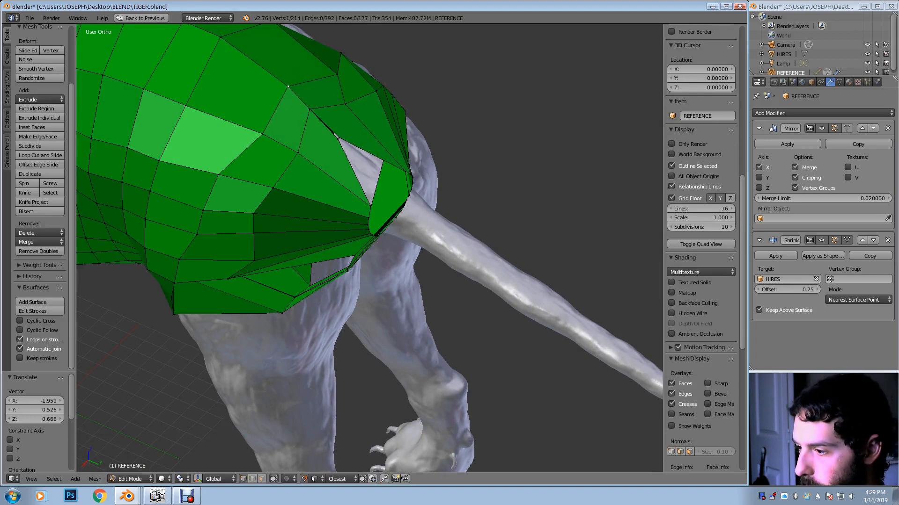
right_click(338, 138)
key("g")
left_click(342, 133)
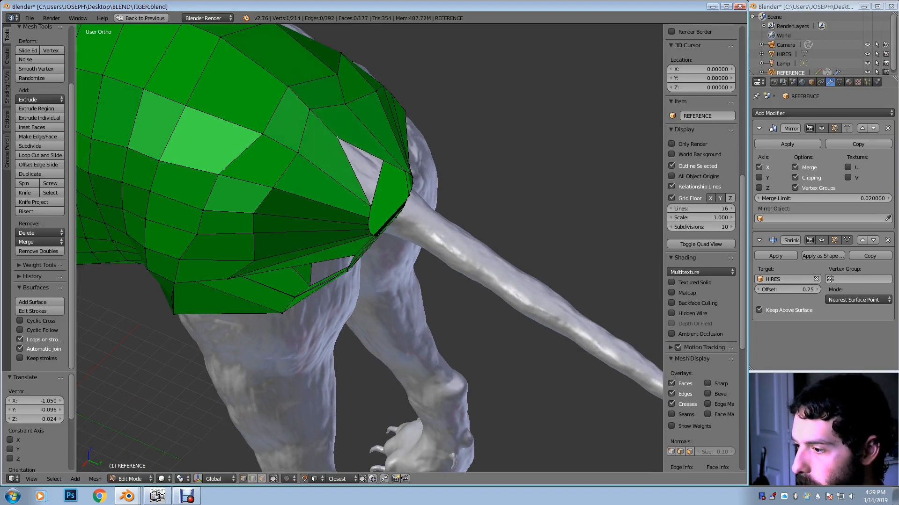
Pull two vertices along the edge of the dark fold beside the tail base up and into line
middle_click_drag(343, 133, 294, 96)
key("g")
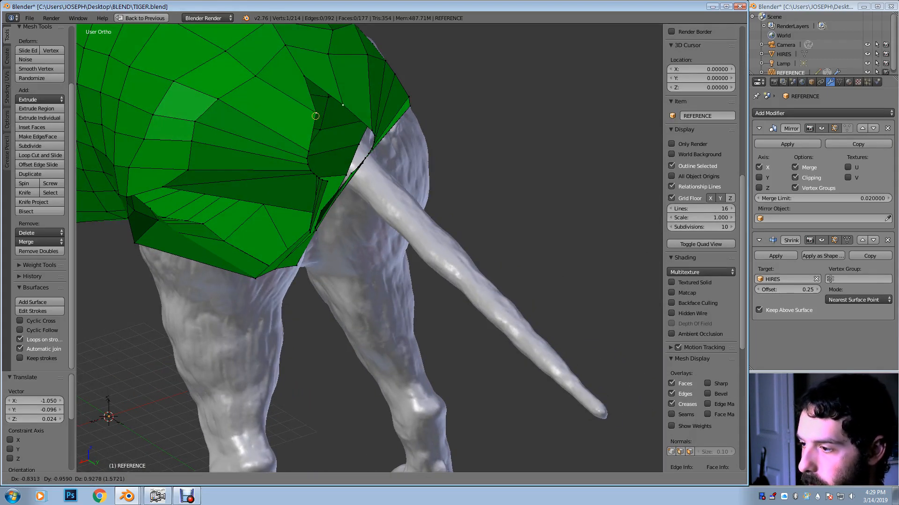
left_click(293, 94)
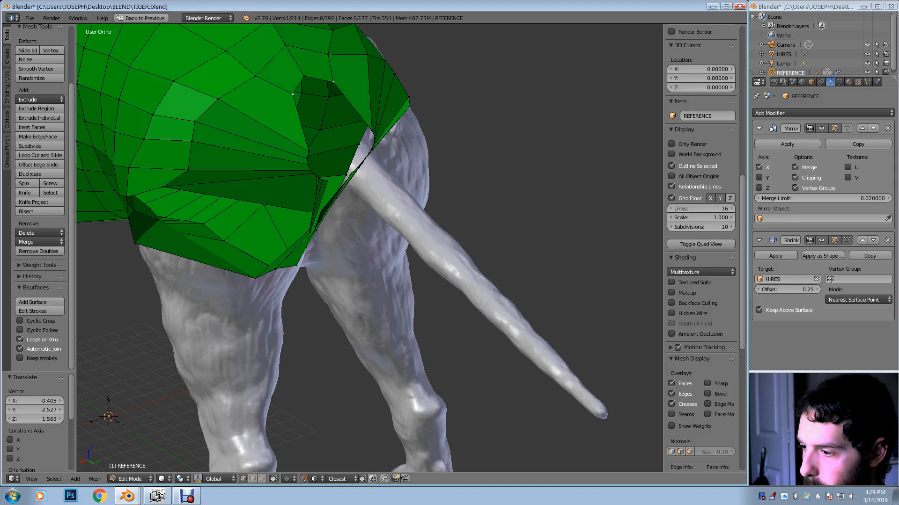
right_click(309, 151)
key("g")
left_click(321, 131)
Circle-select the narrow sliver faces under the tail base, check them in wireframe, and delete their vertices
middle_click_drag(322, 132, 364, 171)
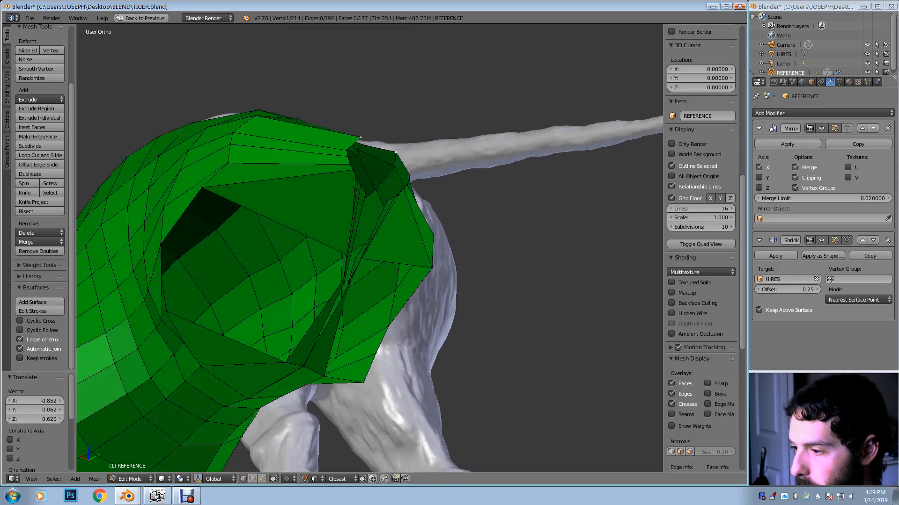
key("c")
left_click(357, 182)
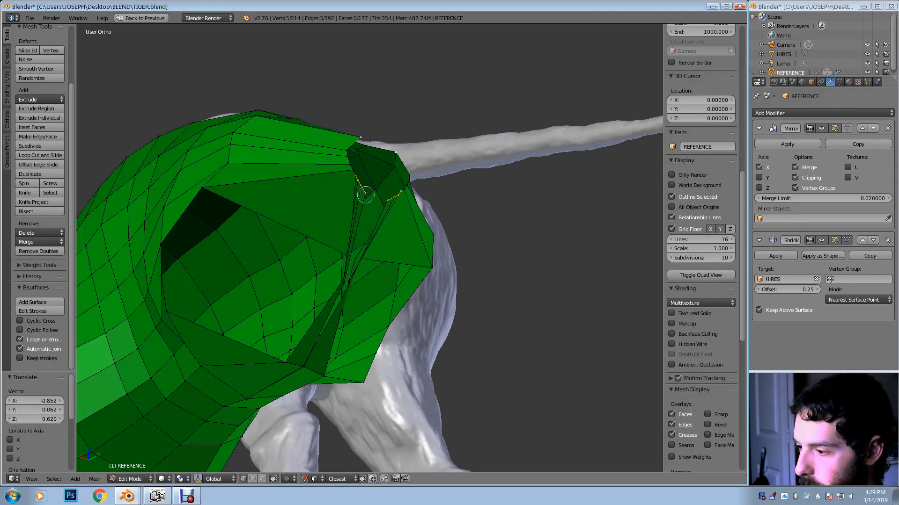
left_click(341, 279)
key("Escape")
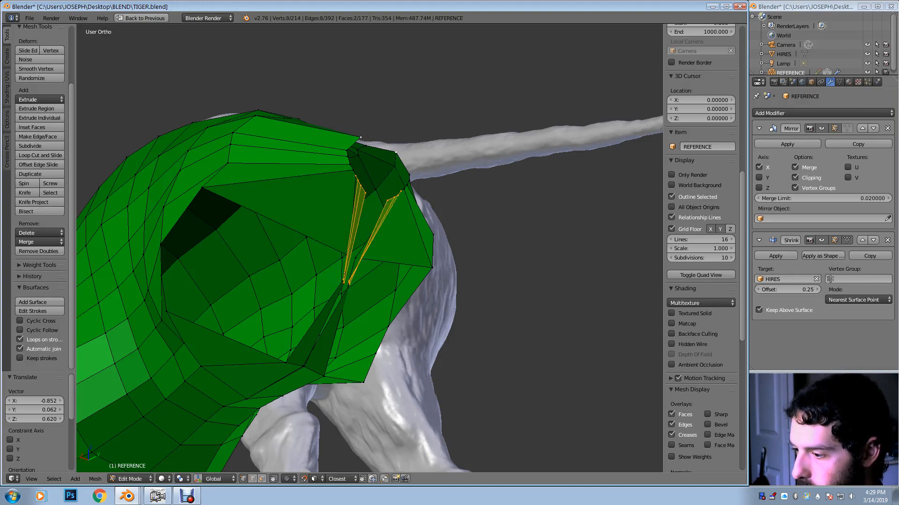
key("z")
middle_click_drag(344, 266, 370, 266)
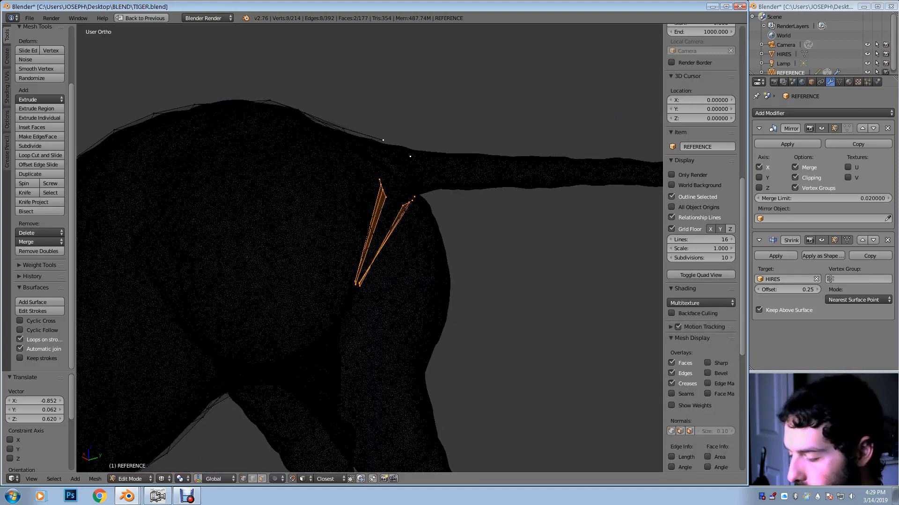
key("x")
key("Return")
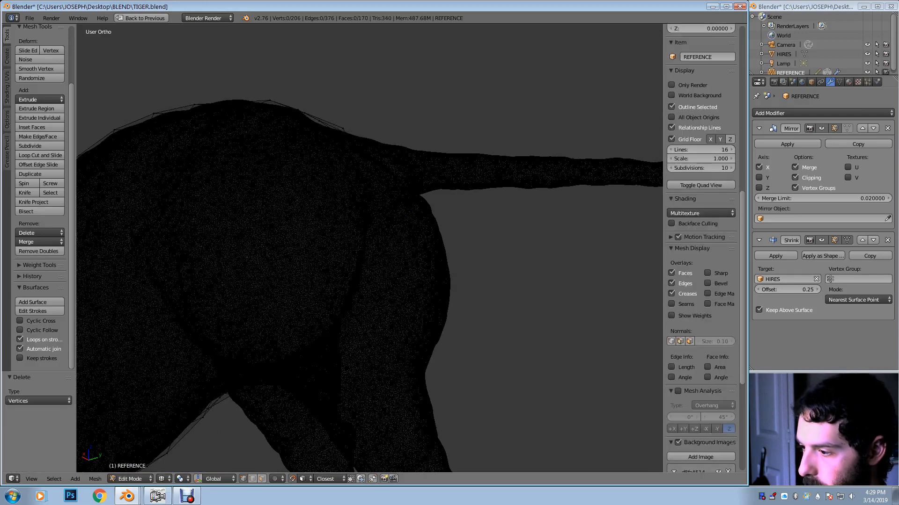
key("z")
Delete the leftover stray vertex inside the opening on the side of the rump
mouse_move(369, 266)
middle_mouse_down()
mouse_move(346, 253)
mouse_move(377, 270)
middle_mouse_up()
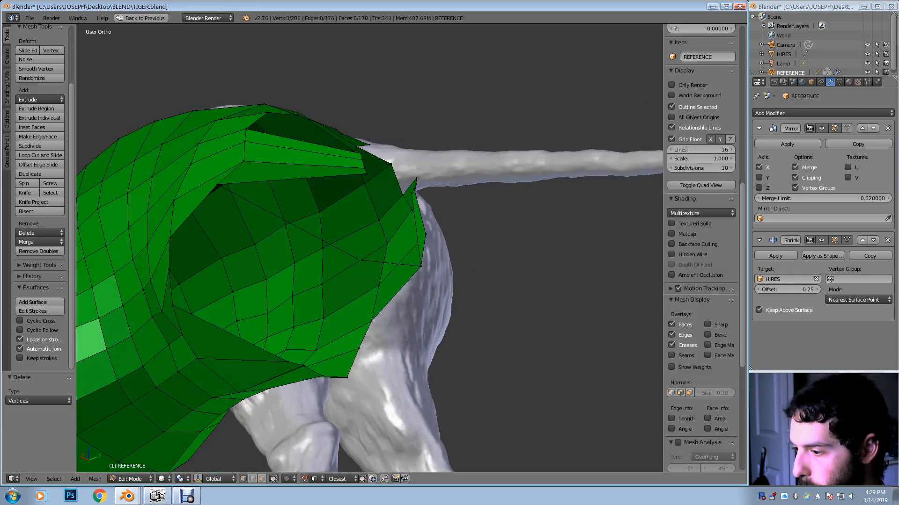
right_click(357, 259)
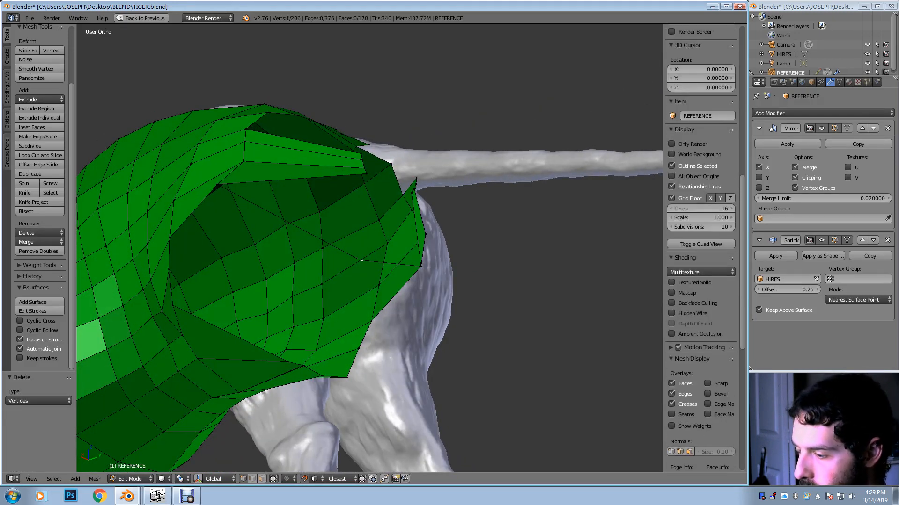
key("x")
key("Return")
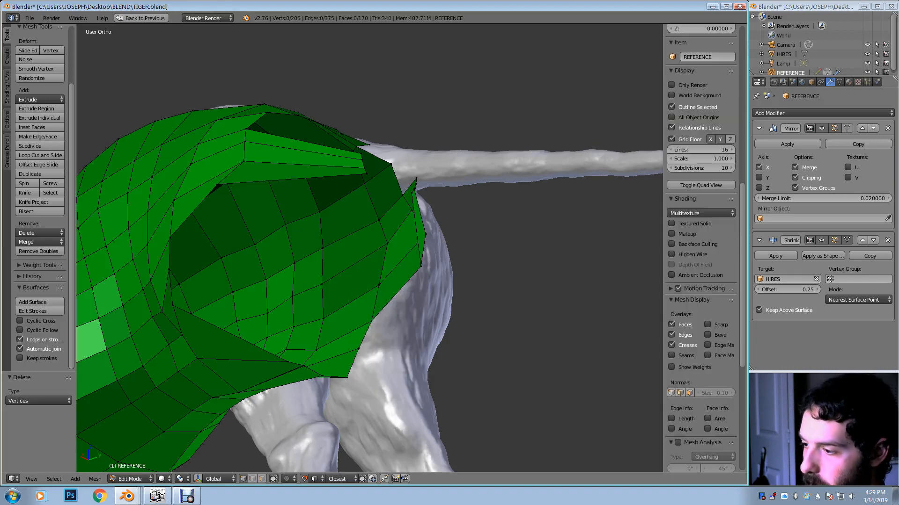
Move two vertices on the open rear edge of the rump forward and up, away from the tail
middle_click_drag(358, 245, 342, 230)
right_click_drag(351, 221, 307, 187)
key("g")
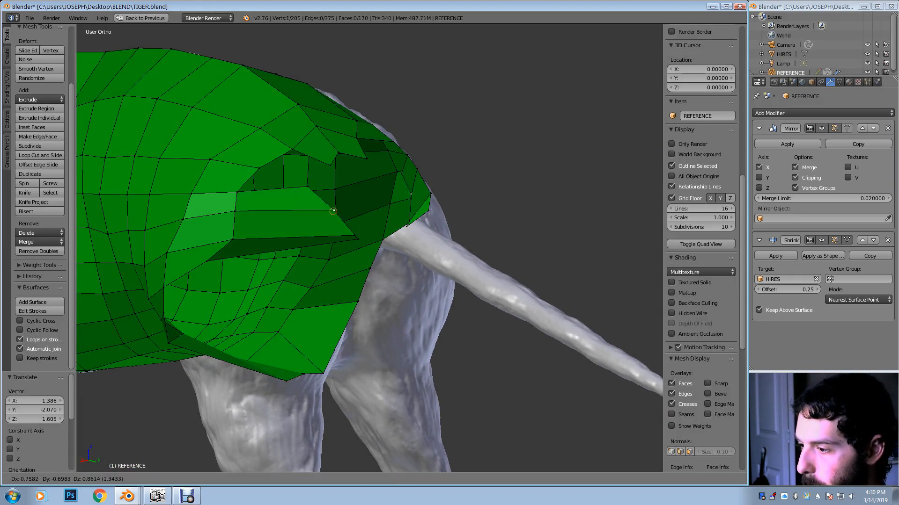
left_click(413, 186)
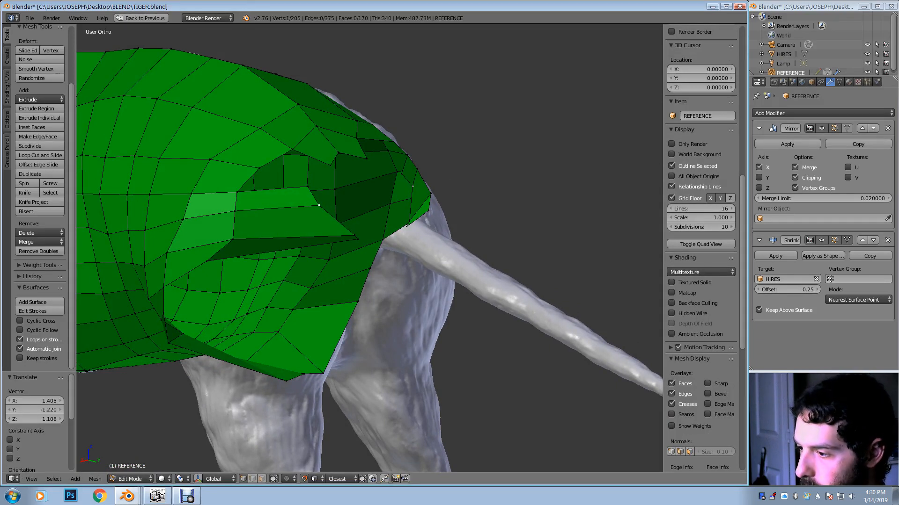
Select the four vertices around the gap on the side of the rump and fill them with a face
right_click(238, 192, "shift")
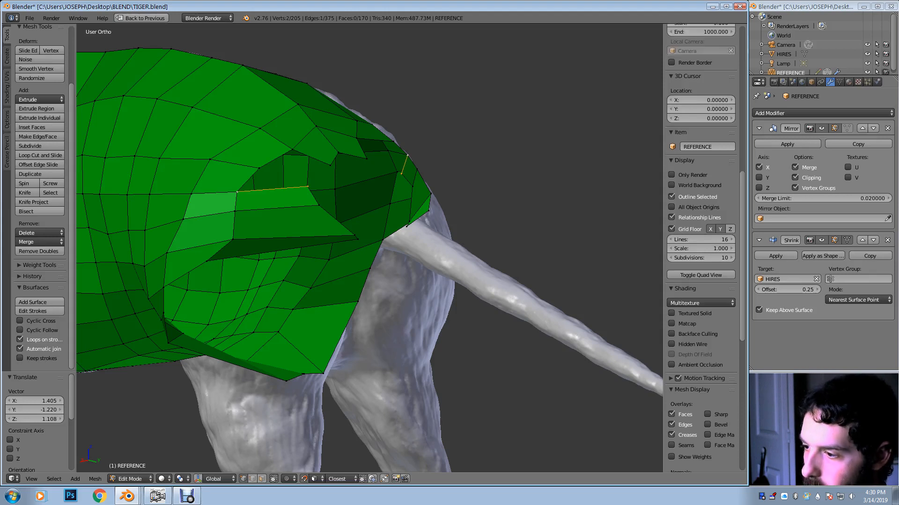
right_click(259, 168)
right_click(292, 150, "shift")
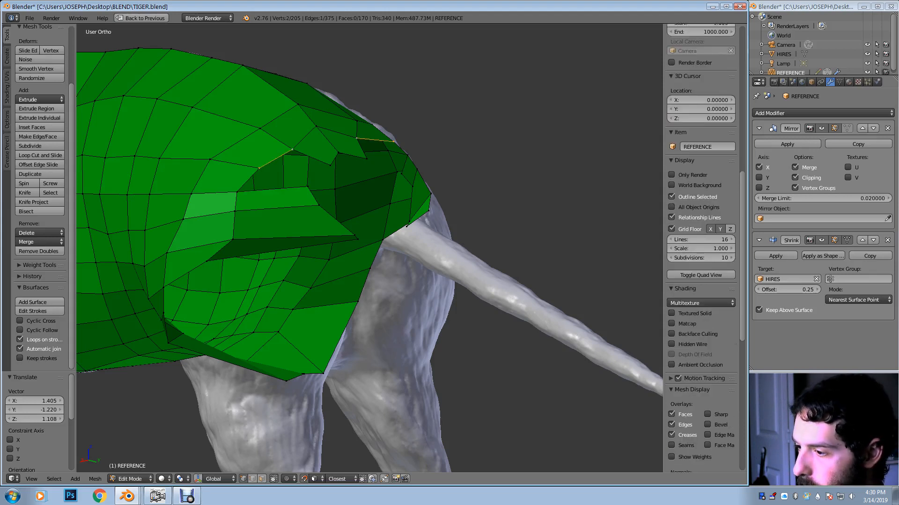
right_click(237, 192, "shift")
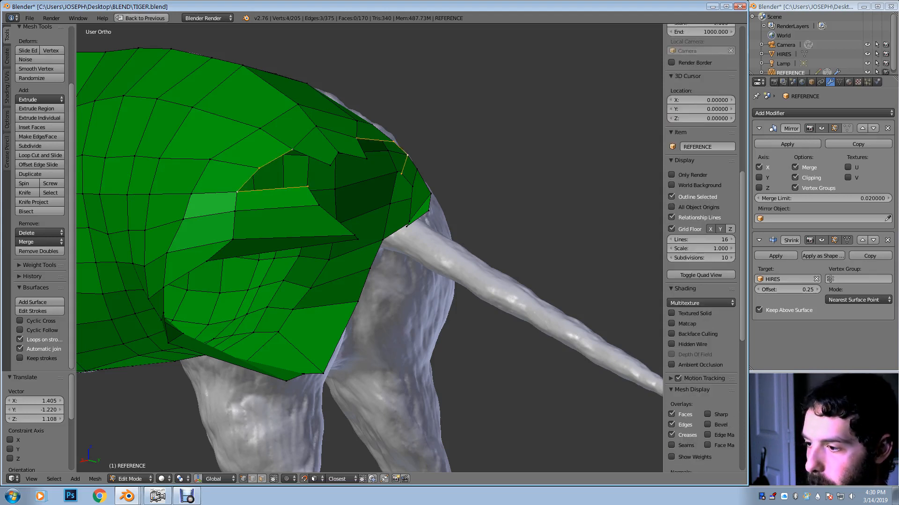
key("f")
Merge the loose corner vertex above the new face with the face's rear corner vertex using At Last
middle_click_drag(369, 234, 369, 259)
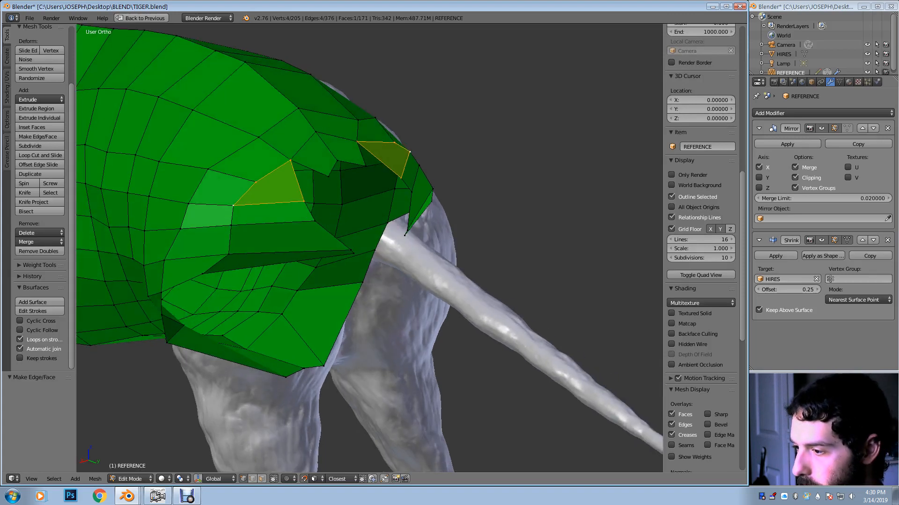
right_click(328, 176)
right_click(304, 201, "shift")
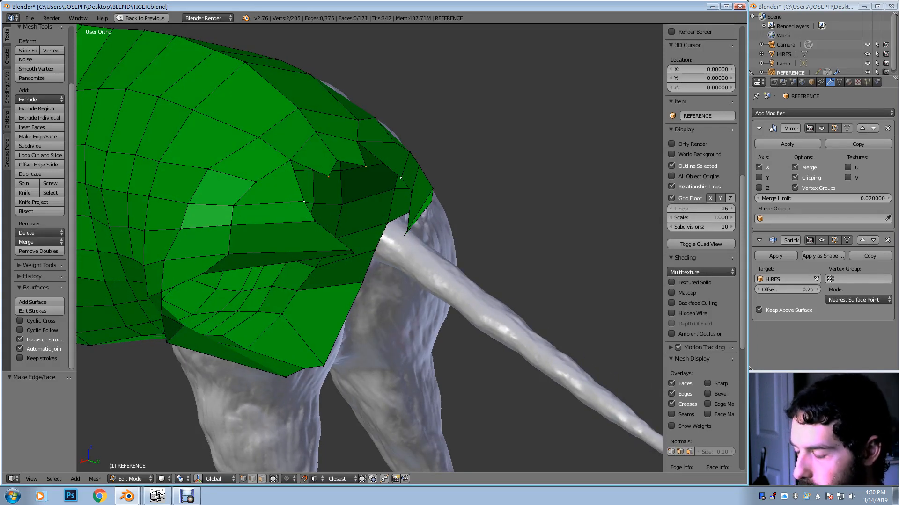
key("alt+m")
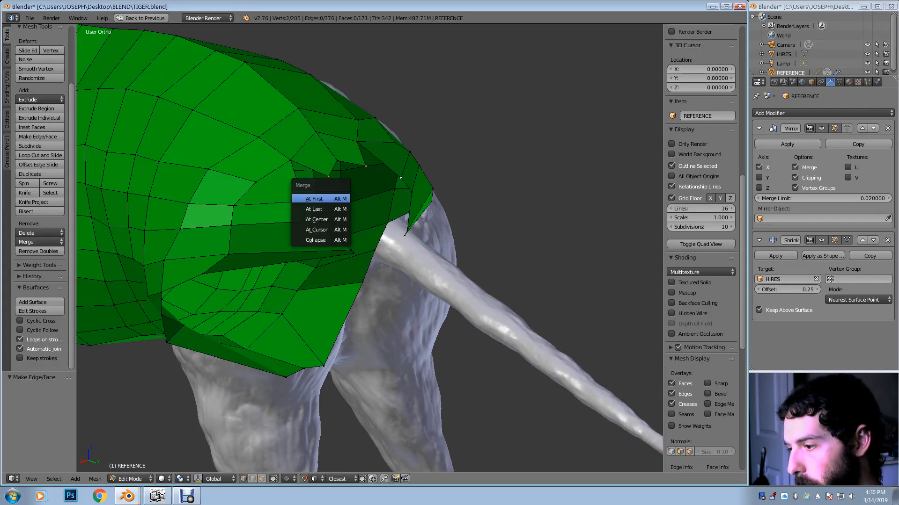
left_click(323, 197)
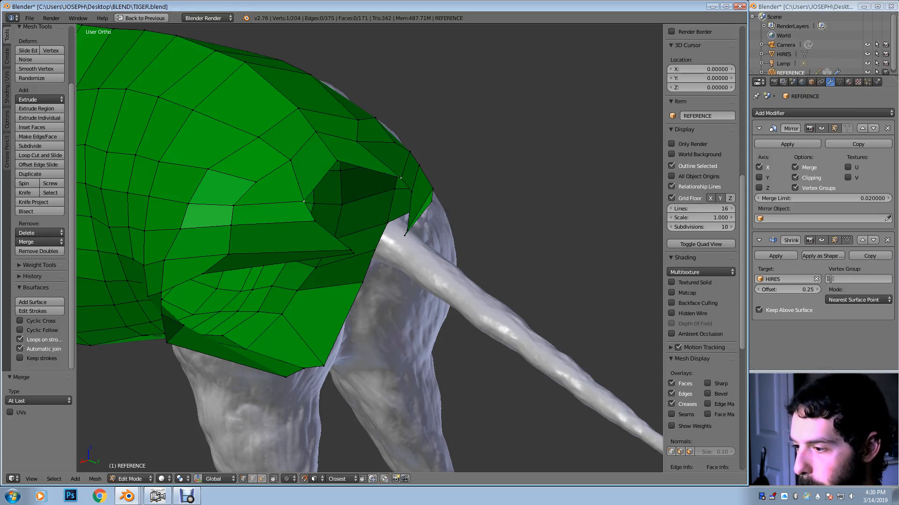
Reposition the merged vertex and two neighbouring vertices to even out the quads around the filled face
key("g")
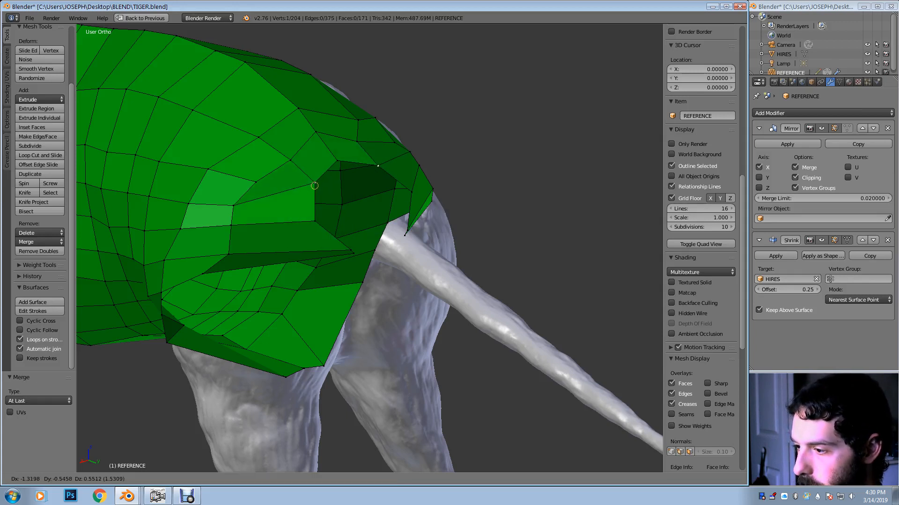
left_click(313, 183)
key("g")
key("Return")
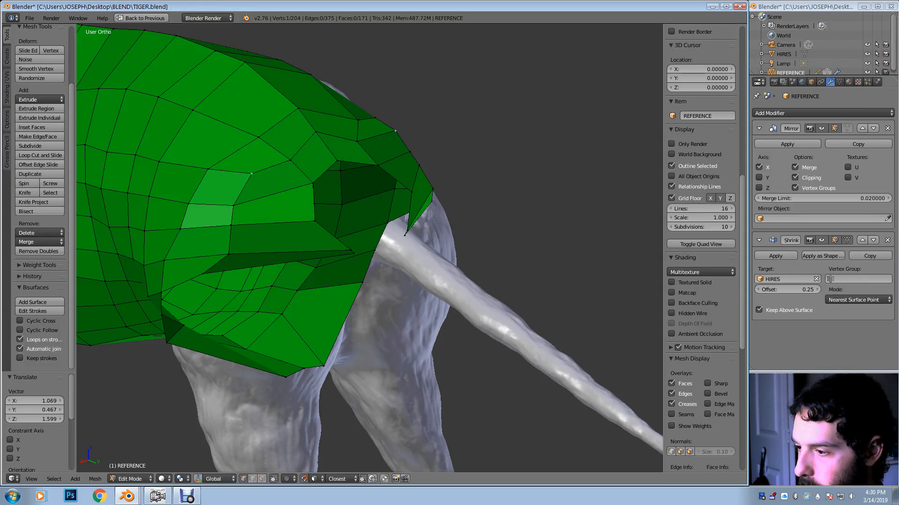
key("g")
left_click(280, 145)
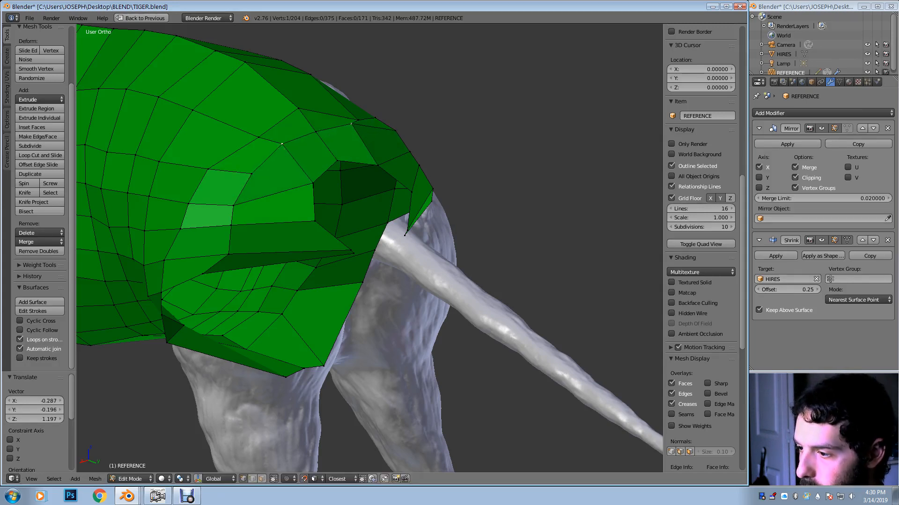
Move three more vertices on the top and side of the rump to smooth the edge flow toward the tail
middle_click_drag(280, 145, 322, 176)
key("g")
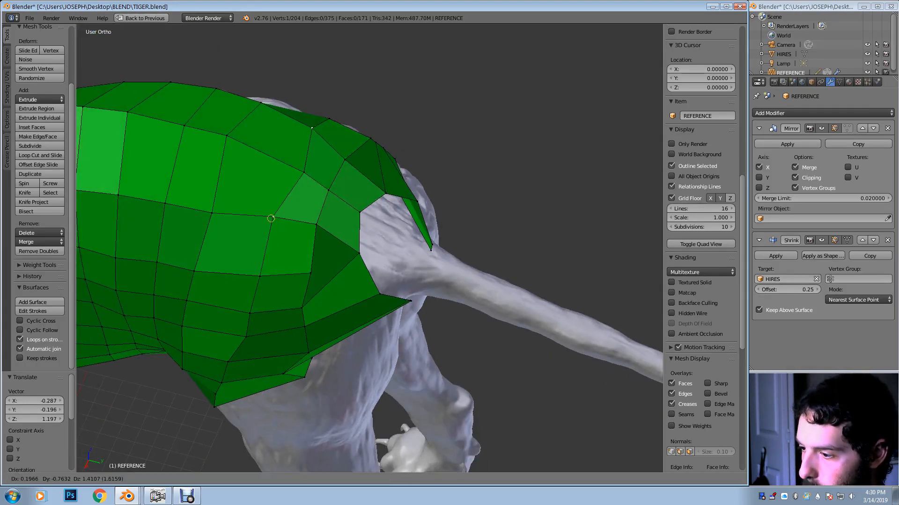
key("Return")
right_click(304, 172)
key("g")
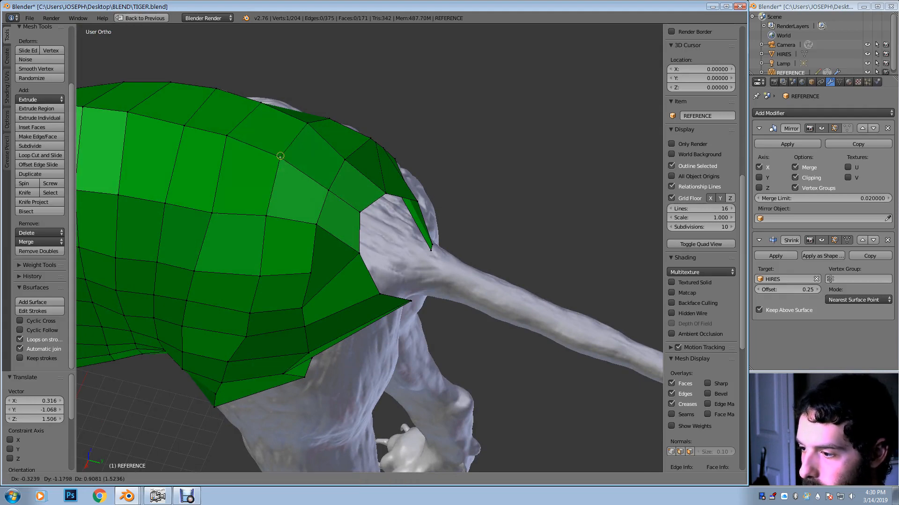
left_click(281, 155)
middle_click_drag(281, 154, 271, 112)
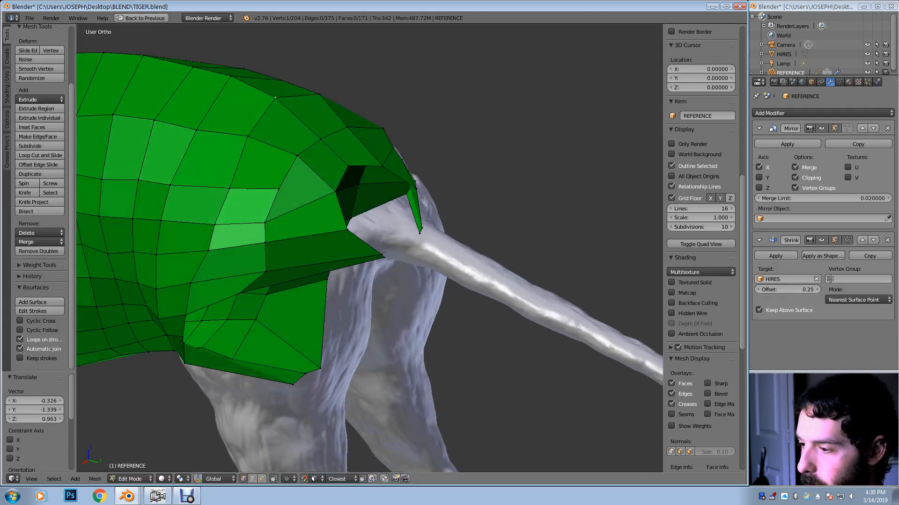
right_click_drag(265, 222, 297, 216)
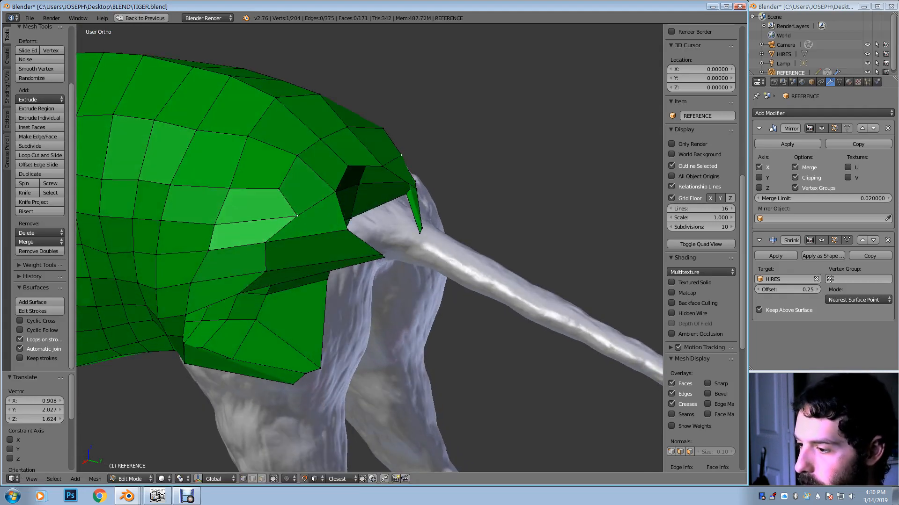
Reposition three vertices on the side of the rump below the tail opening to even out the quads
middle_click_drag(297, 216, 298, 189)
right_click_drag(348, 206, 337, 215)
middle_click_drag(335, 214, 335, 195)
right_click(271, 194)
key("g")
left_click(295, 198)
right_click(283, 204)
key("g")
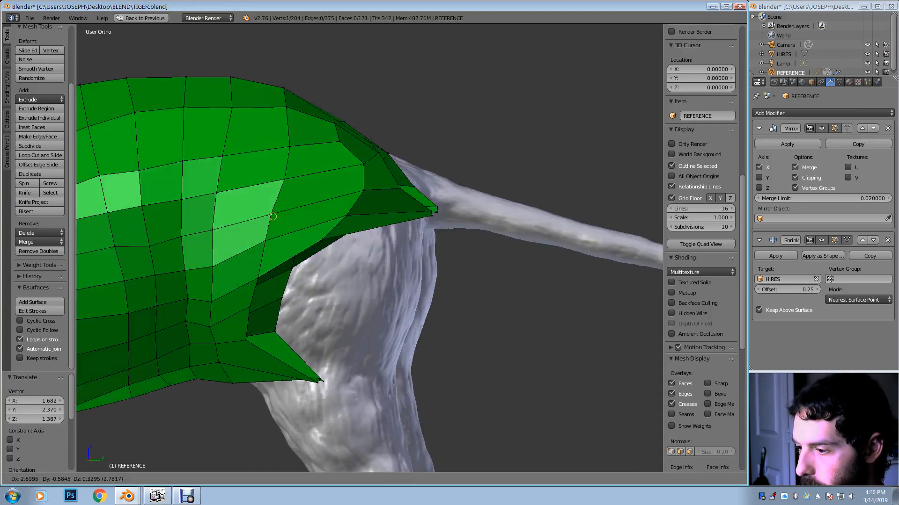
left_click(274, 217)
right_click(322, 239)
key("g")
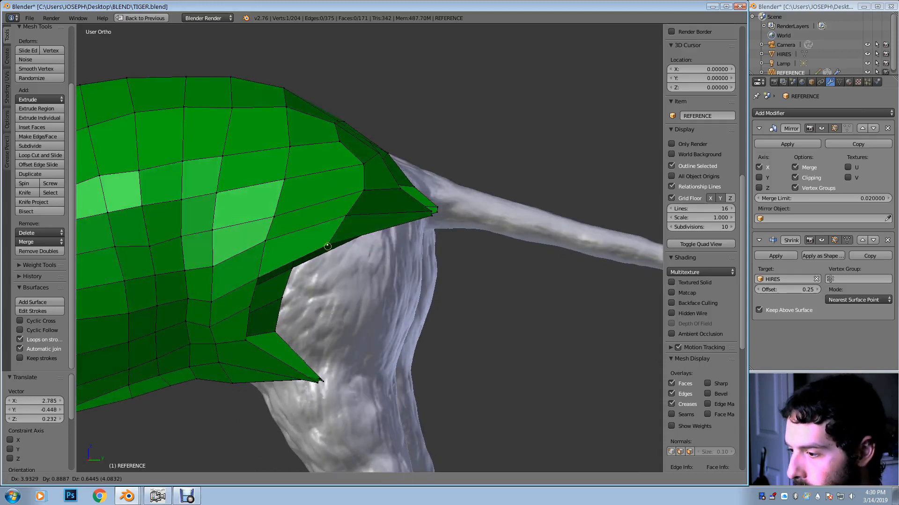
left_click(329, 260)
Pull two vertices on the rear edge of the rump outward and forward to straighten the open border
middle_click_drag(328, 261, 255, 245)
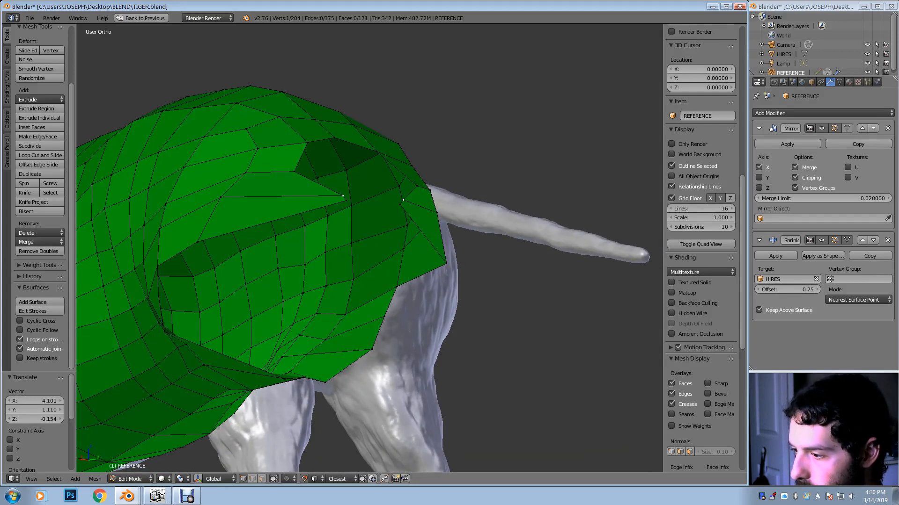
right_click(347, 201)
key("g")
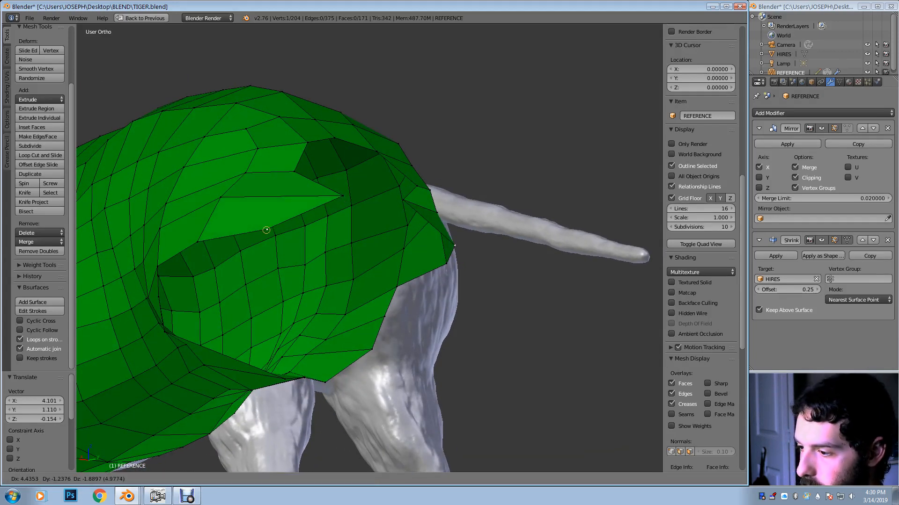
left_click(254, 229)
key("g")
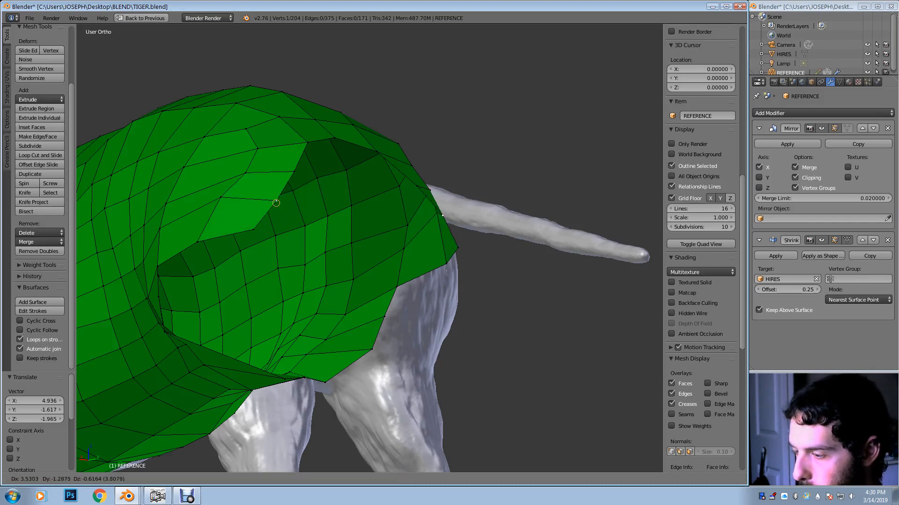
left_click(277, 201)
Move three vertices beside the tail opening and on the rear rump to smooth the edge flow
middle_click_drag(276, 201, 327, 225)
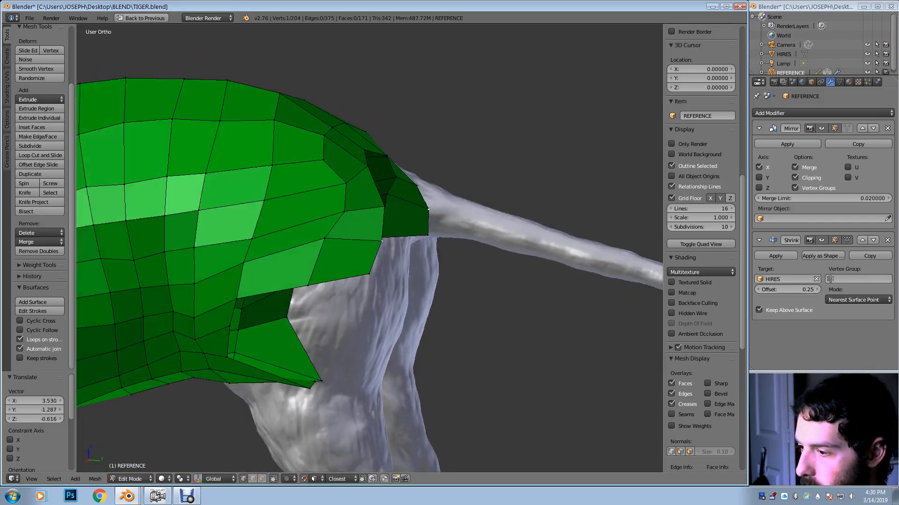
scroll(369, 248, "down", 4)
scroll(370, 248, "up", 5)
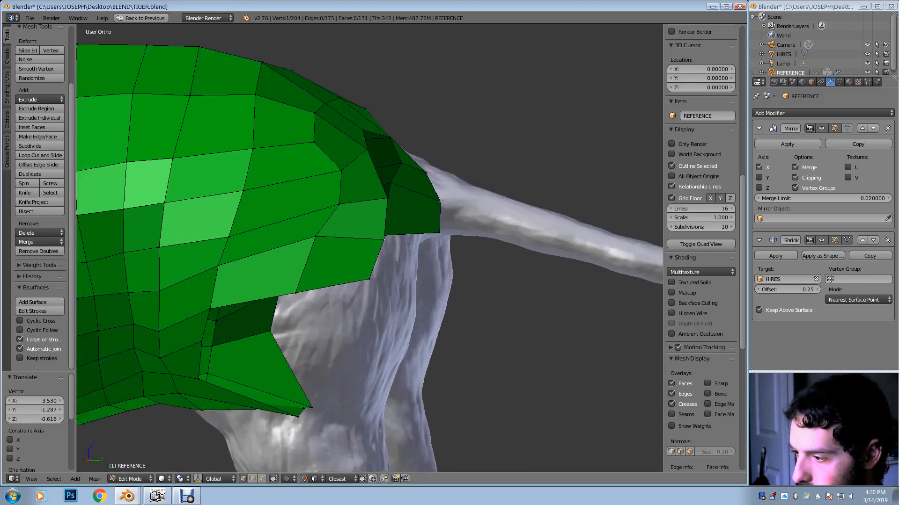
right_click(341, 170)
key("g")
left_click(325, 168)
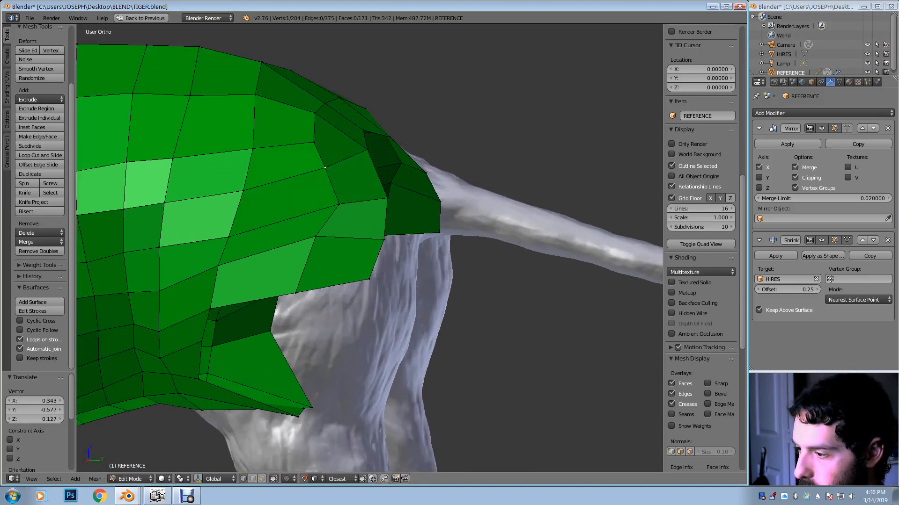
right_click(339, 205)
key("g")
left_click(327, 203)
middle_click_drag(327, 203, 319, 187)
key("g")
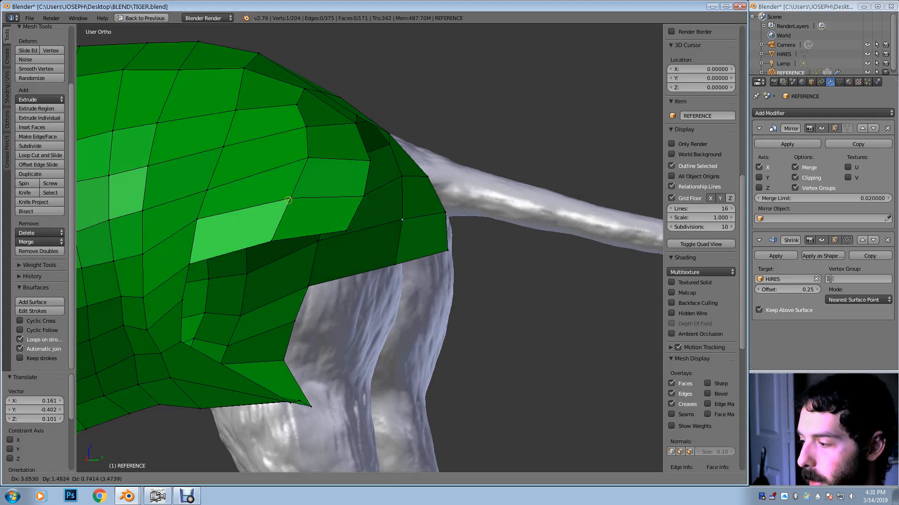
left_click(402, 219)
Extrude the border edge below the tail opening inward and rotate the new edge by about -22.6°
middle_click_drag(402, 219, 451, 202)
right_click(457, 209, "shift")
key("e")
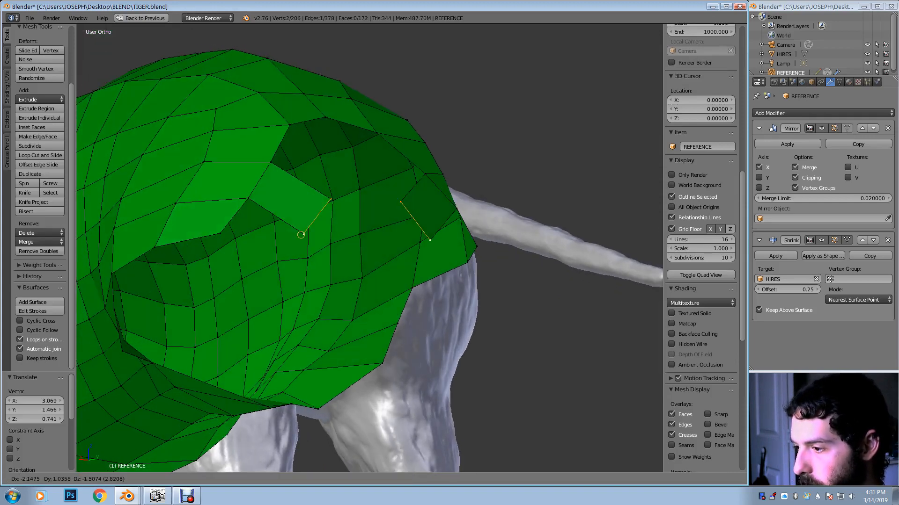
left_click(310, 236)
middle_click_drag(310, 236, 346, 256)
middle_click_drag(452, 220, 464, 206)
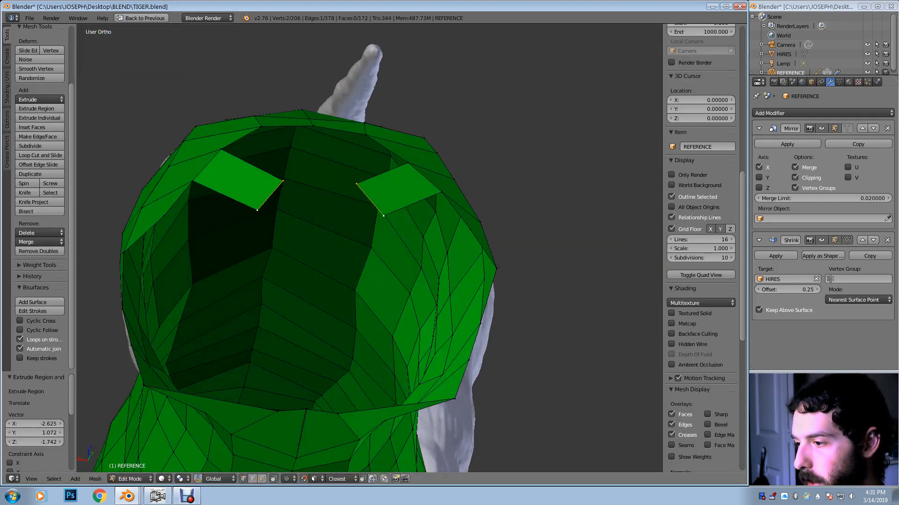
key("r")
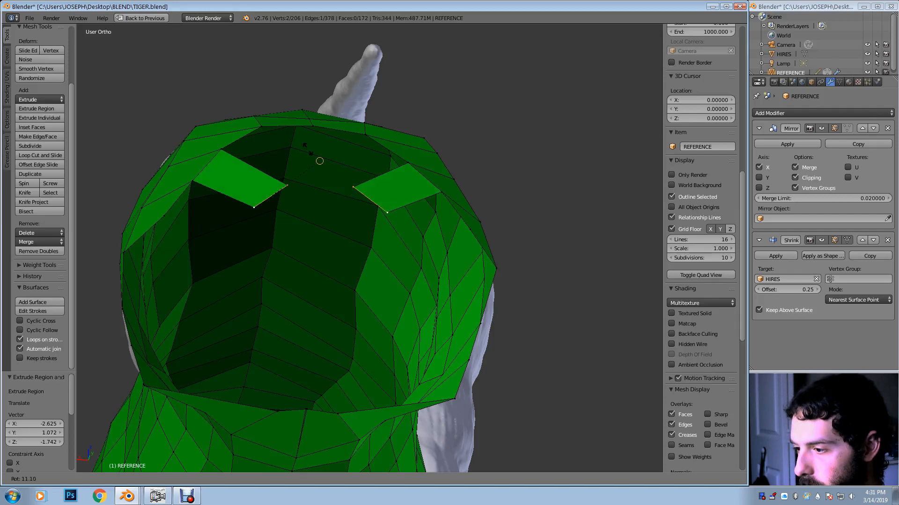
left_click(293, 140)
Extrude the edge to the mirror centreline to close the strip under the tail base, and lower the centre edge
key("e")
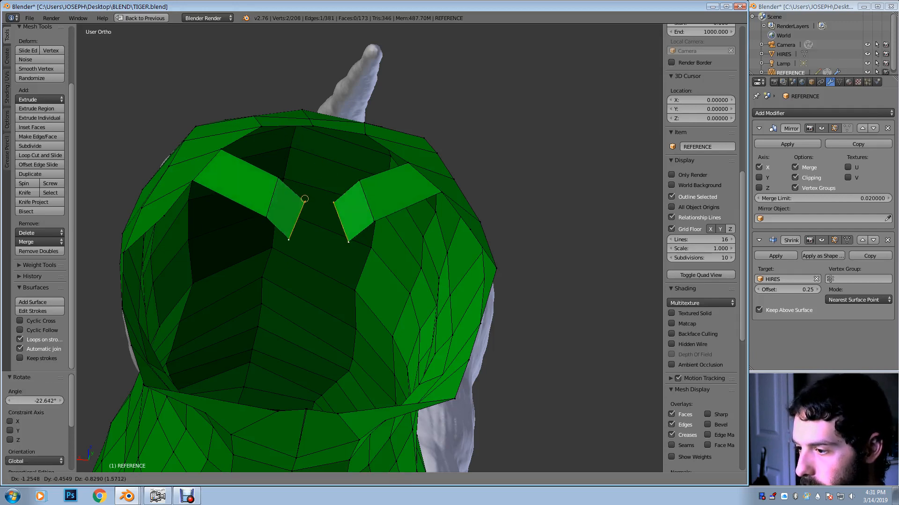
left_click(340, 180)
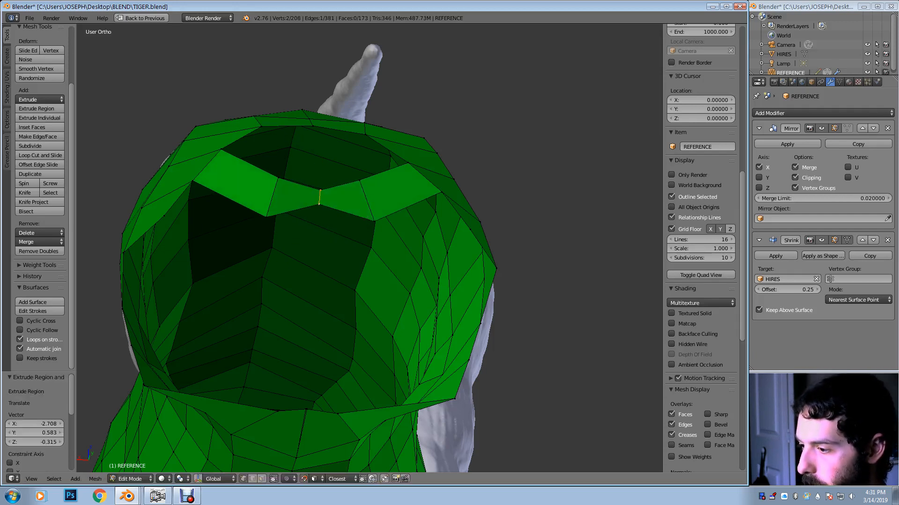
key("g")
left_click(318, 220)
Select the open edge loop around the tail base and draw a Grease Pencil stroke across the tail tip
middle_click_drag(318, 220, 359, 250)
right_click(314, 149, "alt")
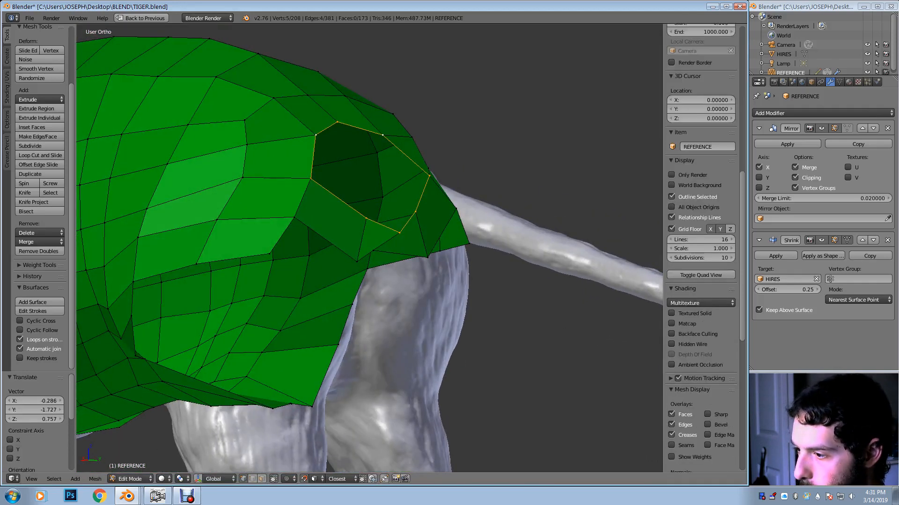
middle_click_drag(314, 149, 162, 90)
middle_click_drag(264, 153, 241, 153)
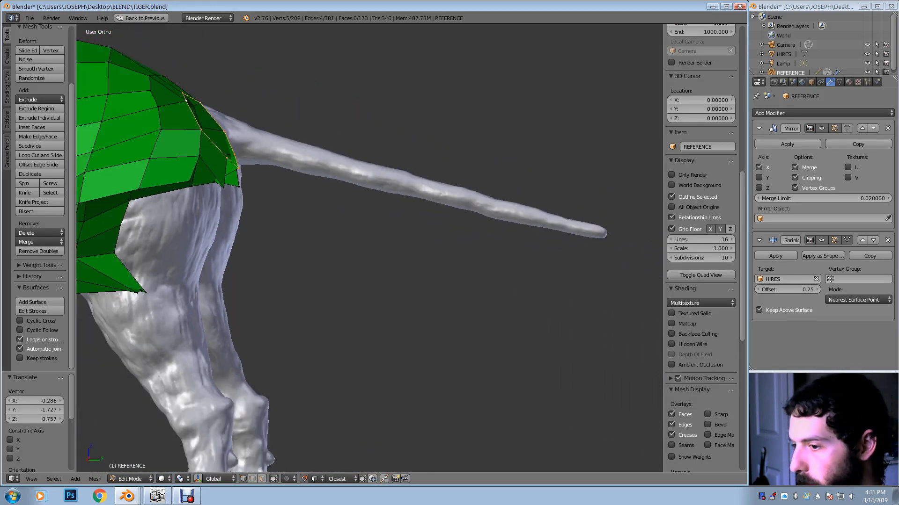
left_click(7, 152)
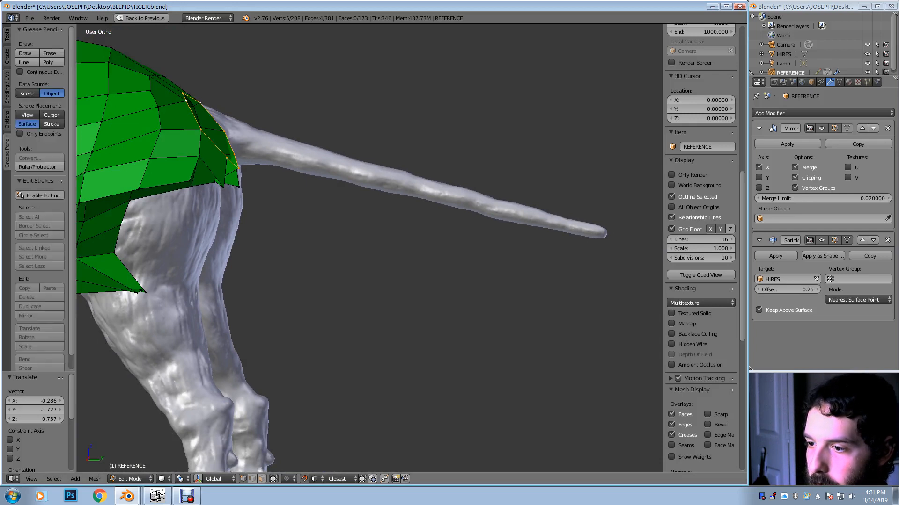
left_click(26, 53)
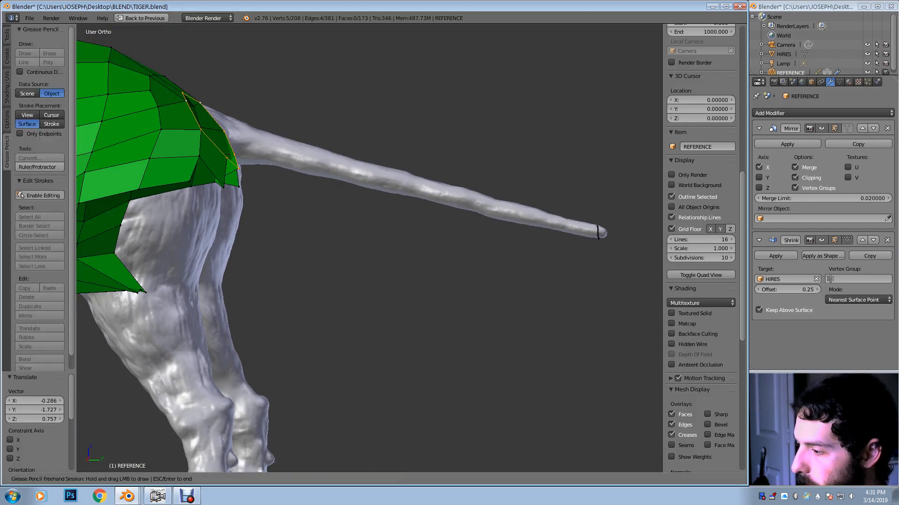
key("Escape")
left_click(7, 35)
scroll(40, 196, "down", 4)
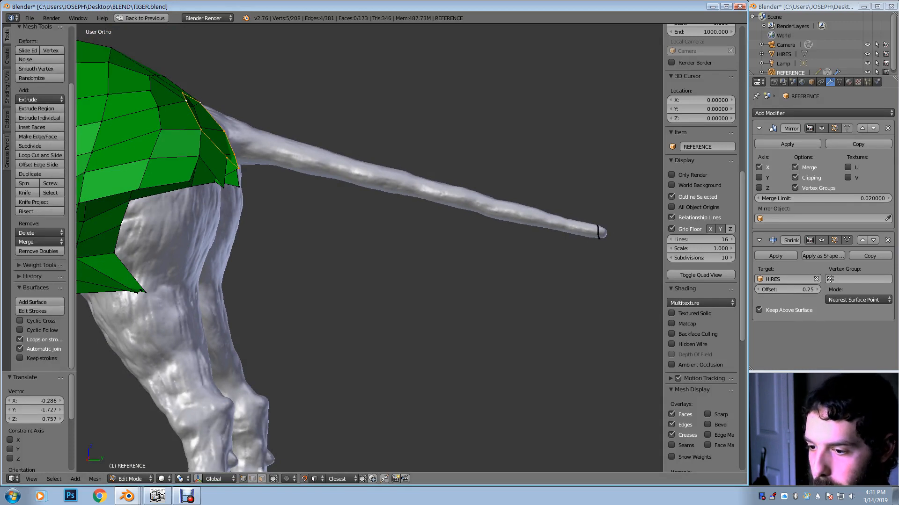
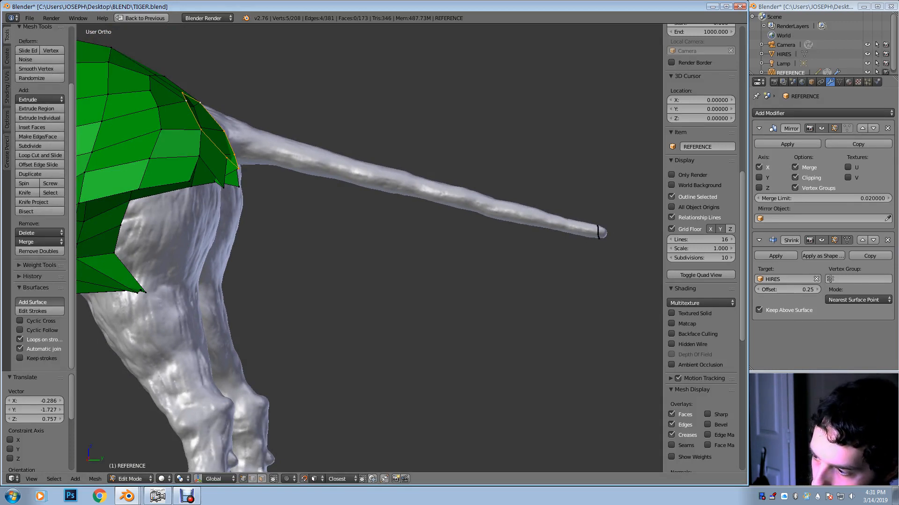
Add a Bsurfaces surface from the tail base loop to the tip stroke with Follow set to 7
left_click(40, 301)
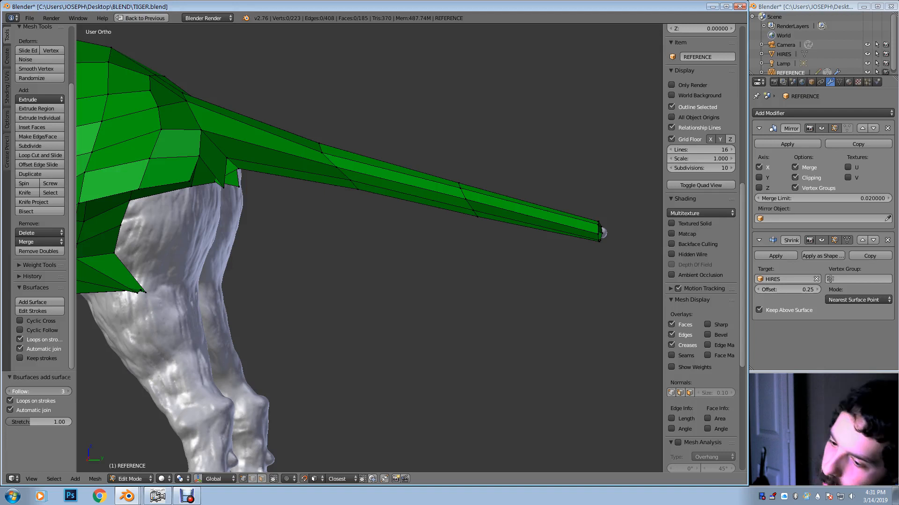
left_click(69, 392)
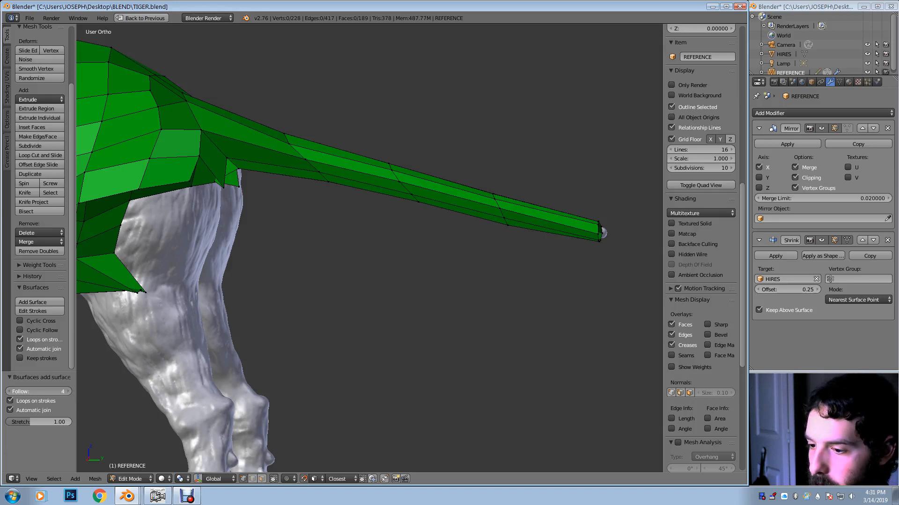
left_click(68, 392)
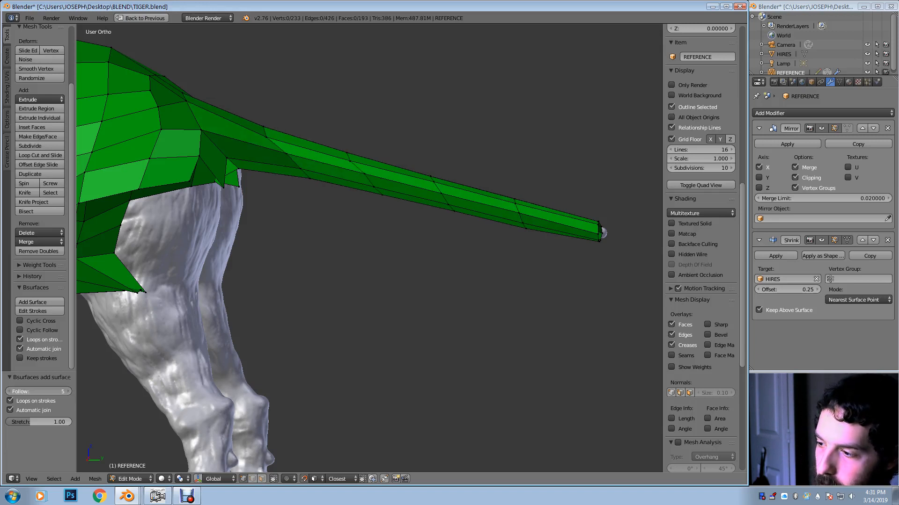
left_click(68, 392)
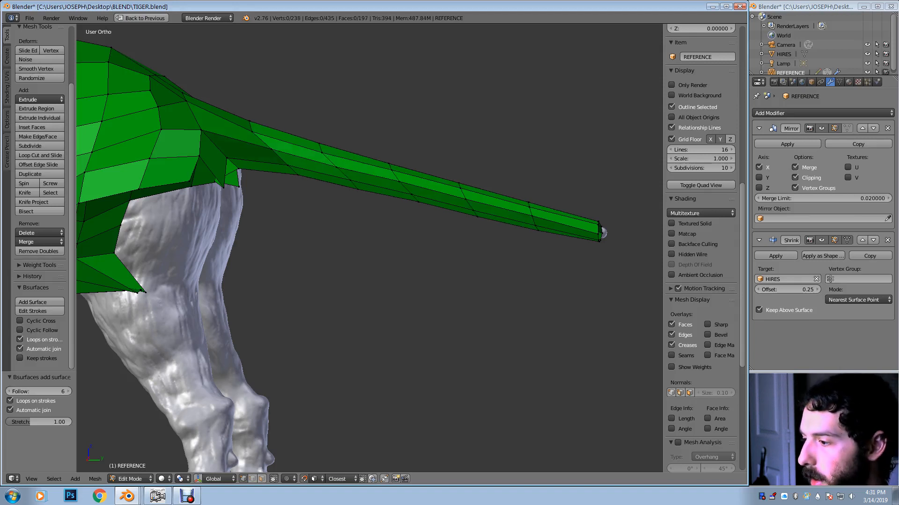
middle_click_drag(304, 187, 350, 217)
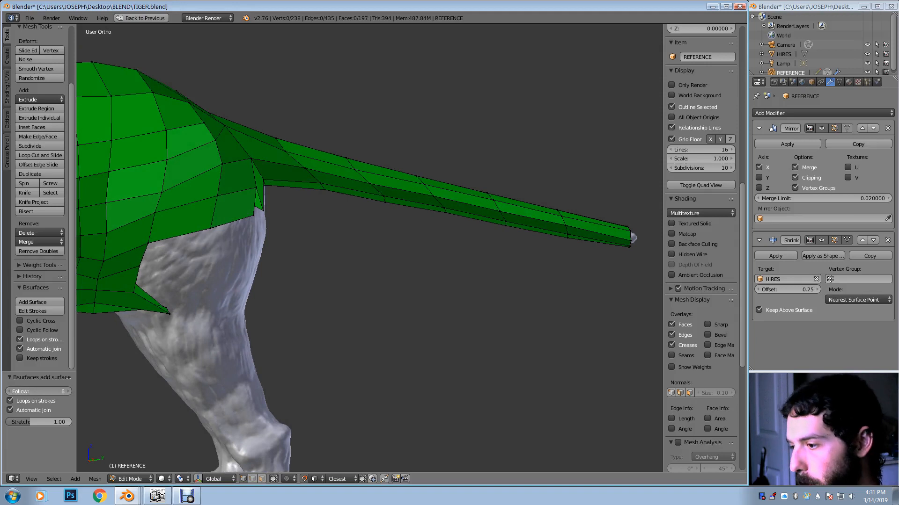
left_click(69, 392)
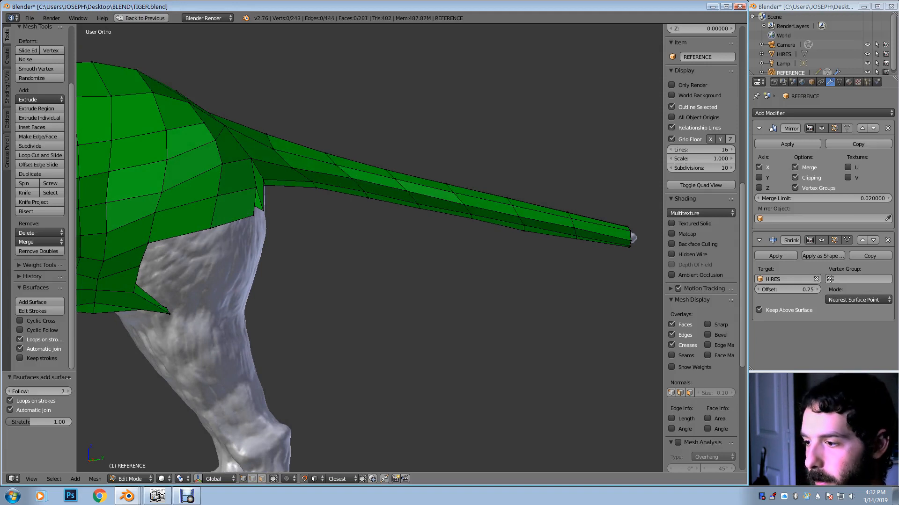
Select the first edge loop along the tail and scale it by 0.401 along the Y axis
middle_click_drag(328, 257, 336, 261)
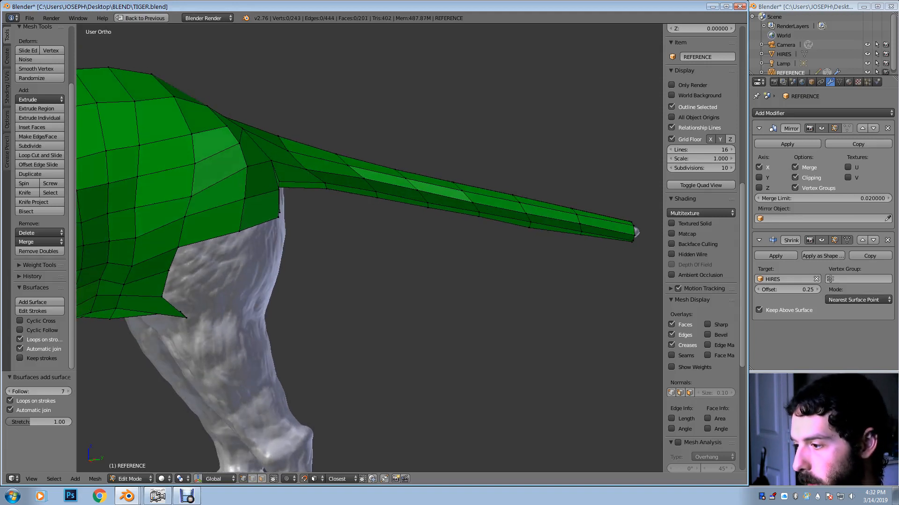
middle_click_drag(393, 276, 411, 274)
right_click(304, 164, "alt")
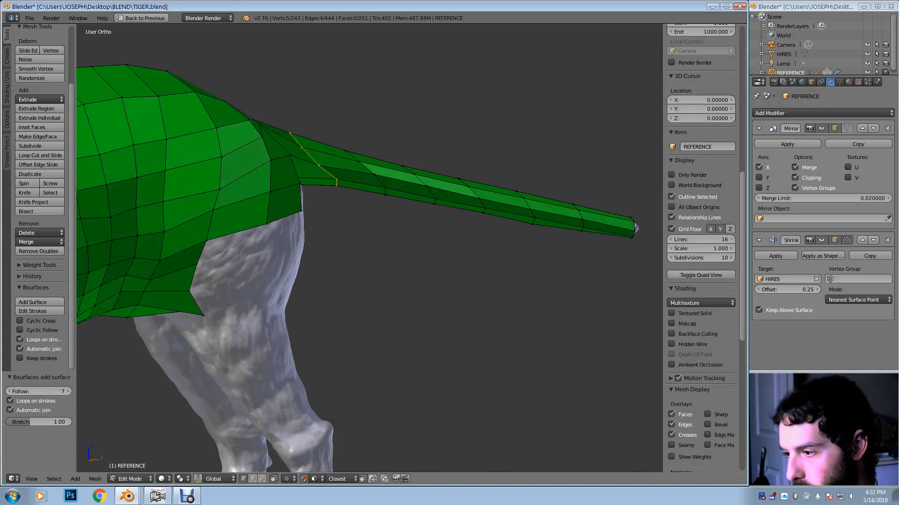
key("s")
key("y")
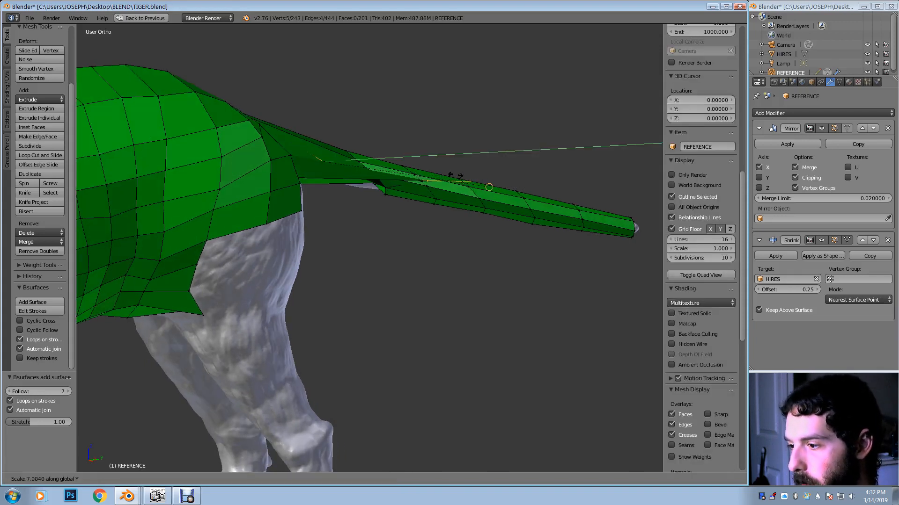
left_click(409, 161)
Apply Smooth Vertex to the selected tail loop
left_click(95, 479)
mouse_move(140, 348)
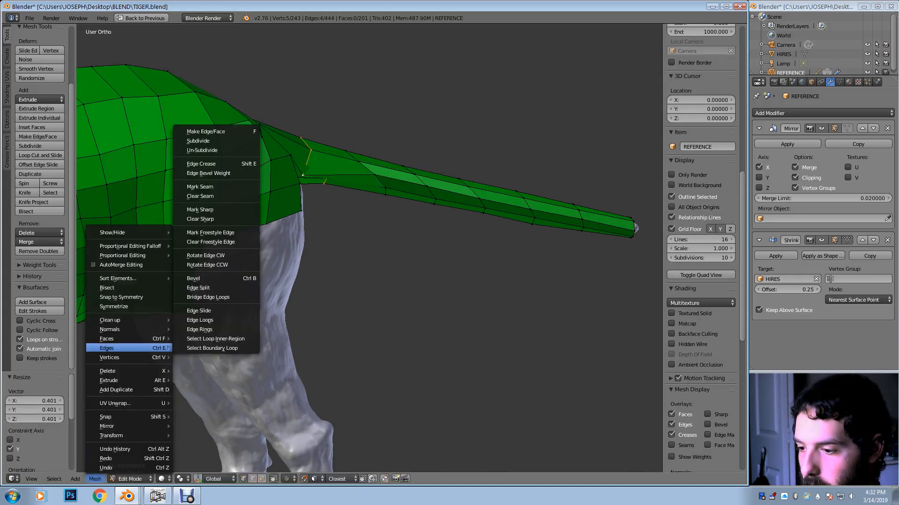
mouse_move(167, 357)
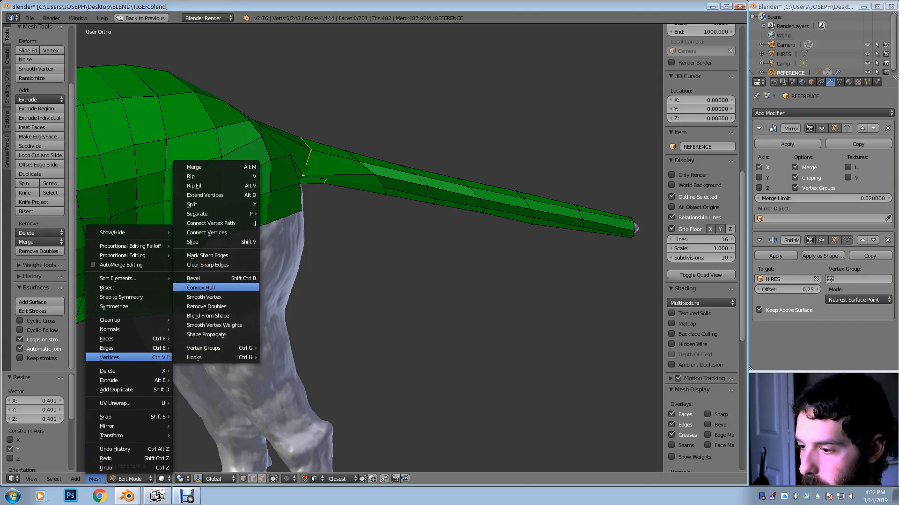
left_click(204, 297)
middle_click_drag(204, 297, 172, 315)
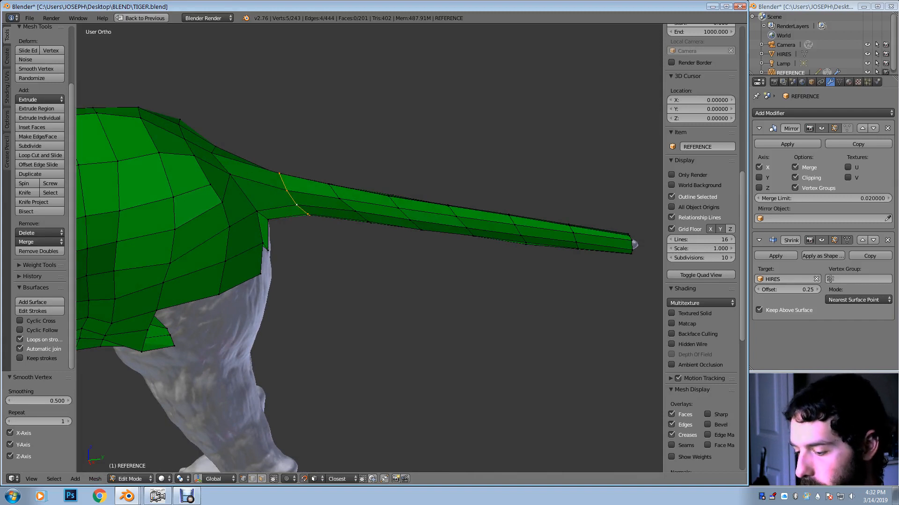
Enable proportional editing and move the upper vertex of the first tail loop slightly toward the tail tip with proportional size 3.80
middle_click_drag(375, 271, 374, 288)
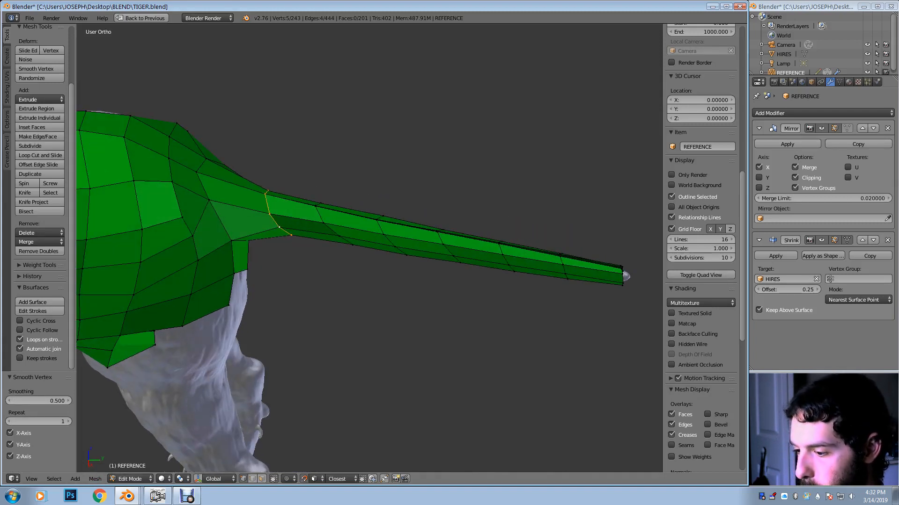
key("o")
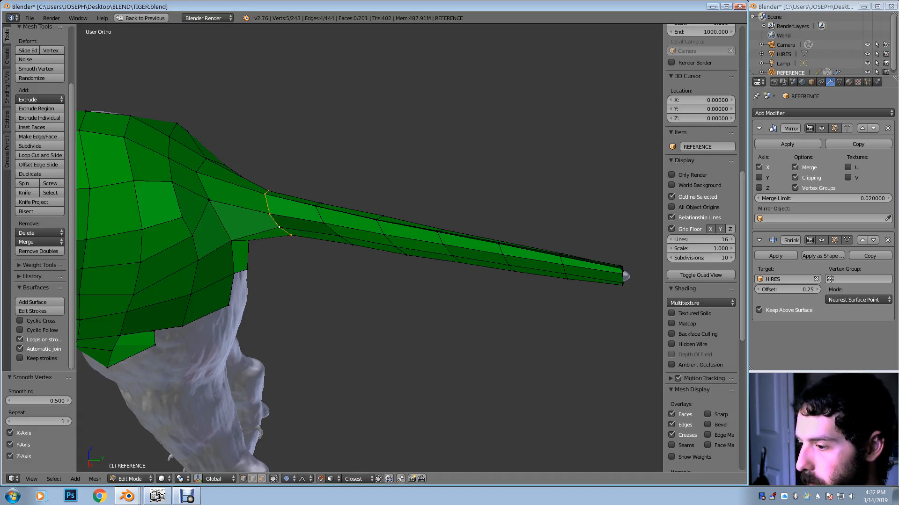
middle_click_drag(375, 252, 374, 281)
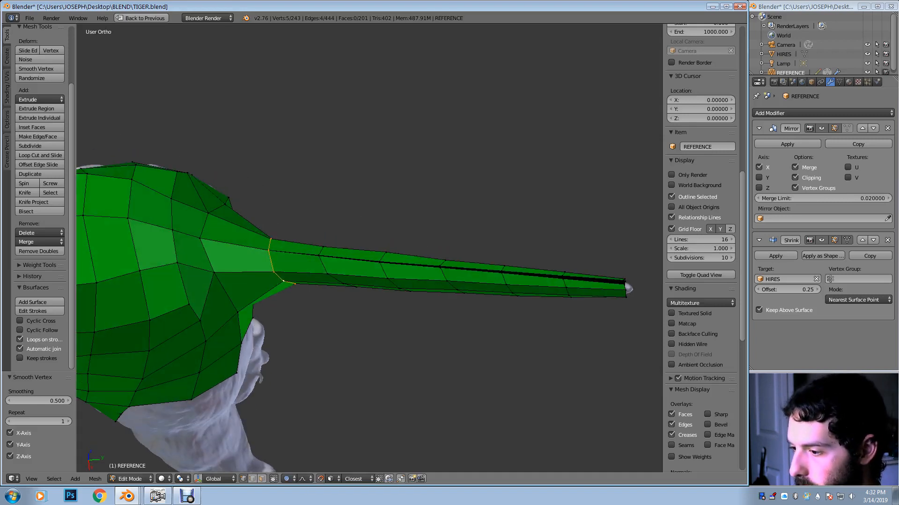
right_click(270, 239)
key("g")
scroll(279, 254, "down", 11)
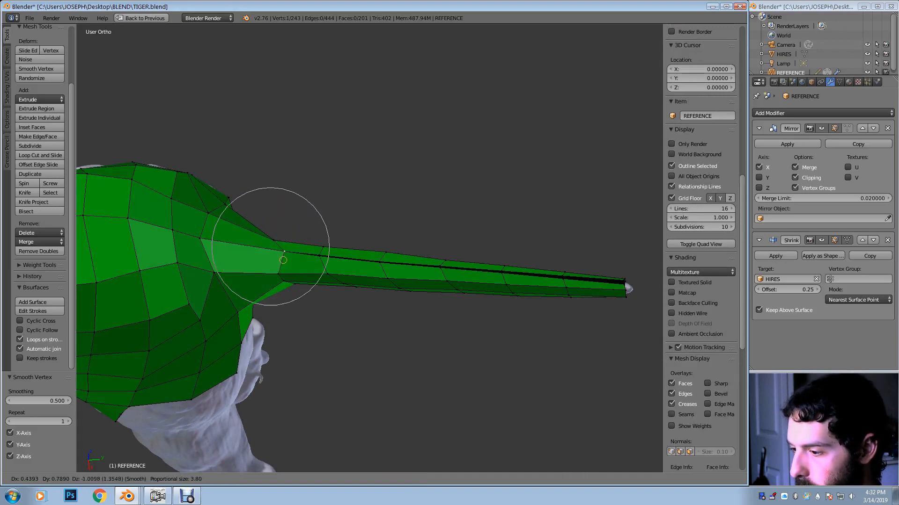
left_click(273, 259)
Move the upper vertices of the second, third and fourth tail loops toward the tip with proportional editing to straighten the loops
key("g")
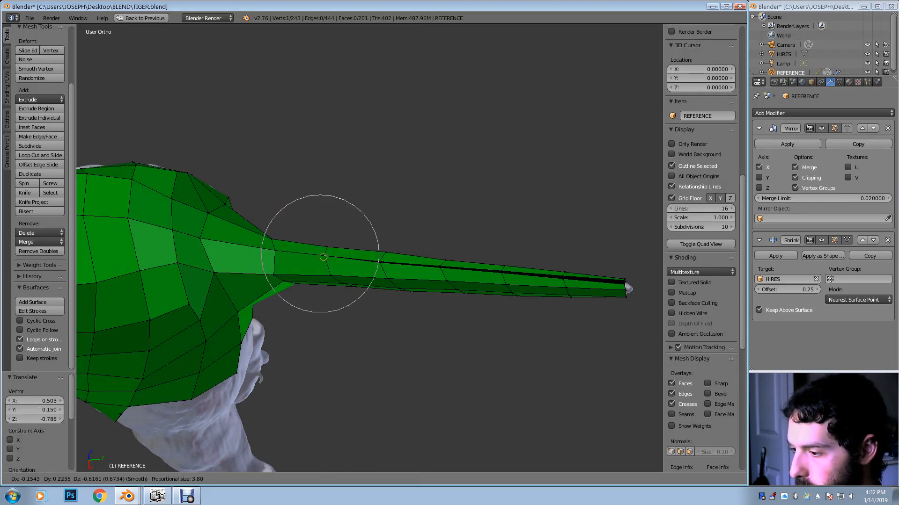
left_click(338, 256)
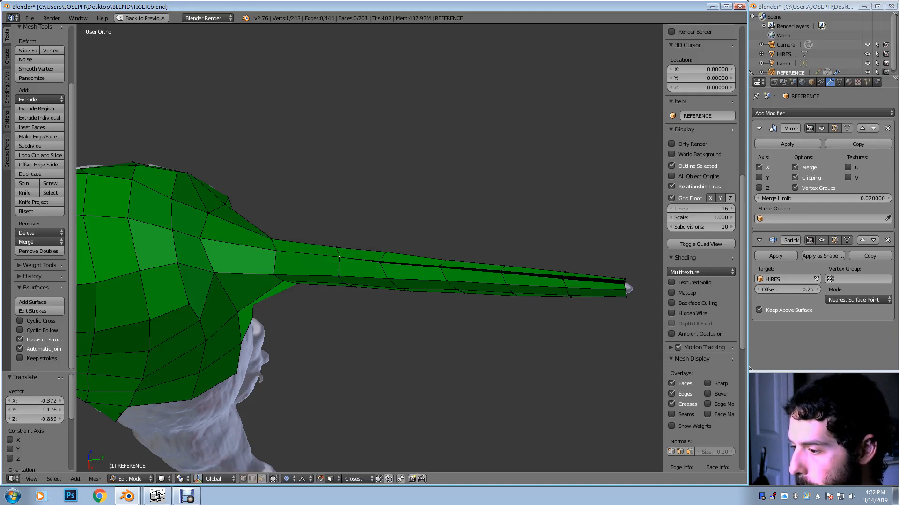
key("g")
left_click(399, 263)
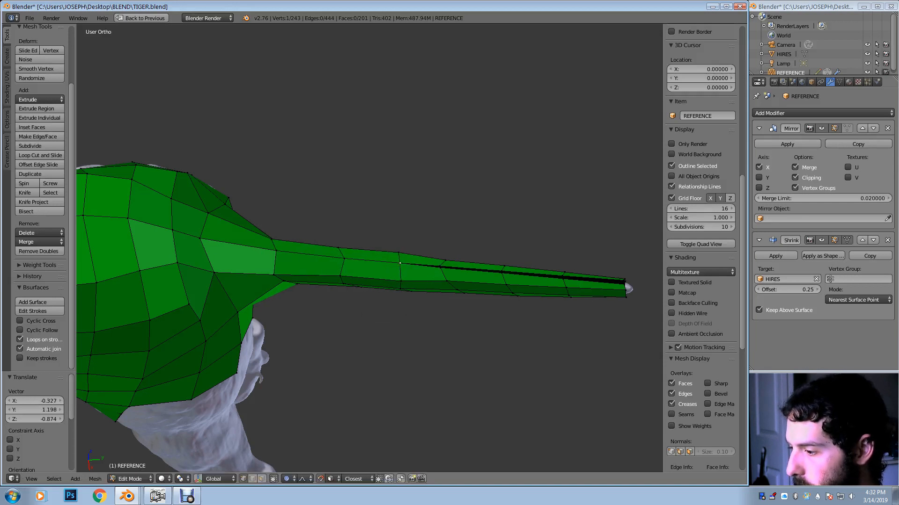
key("g")
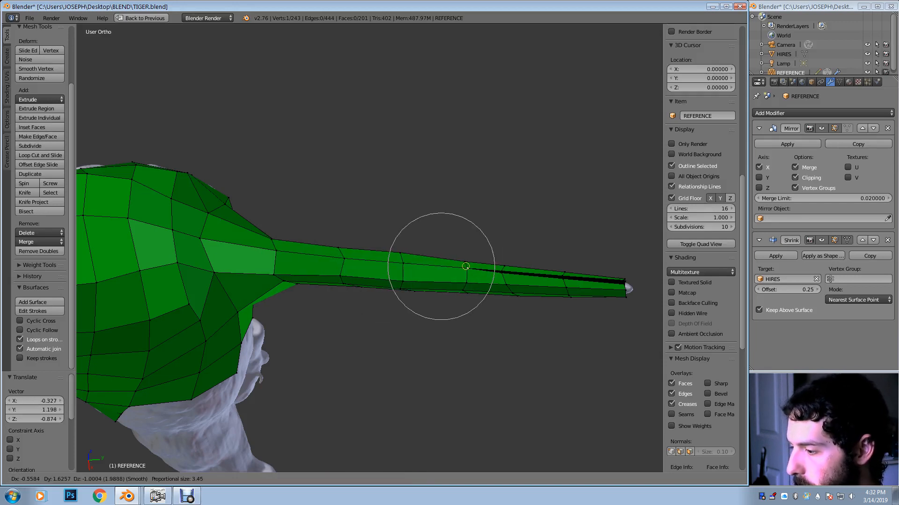
left_click(467, 269)
Move the upper vertices of the fifth and sixth tail loops toward the tip, reducing the proportional size to 2.36 for the sixth
key("g")
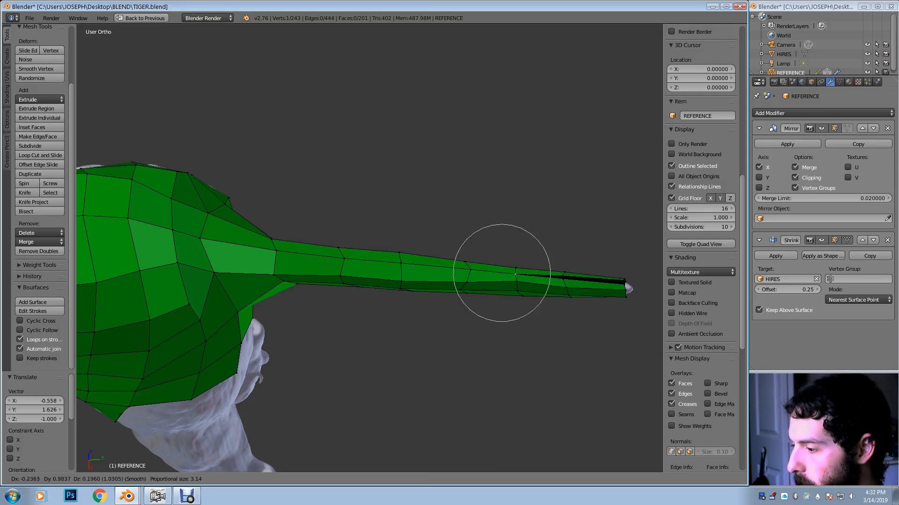
left_click(517, 274)
key("g")
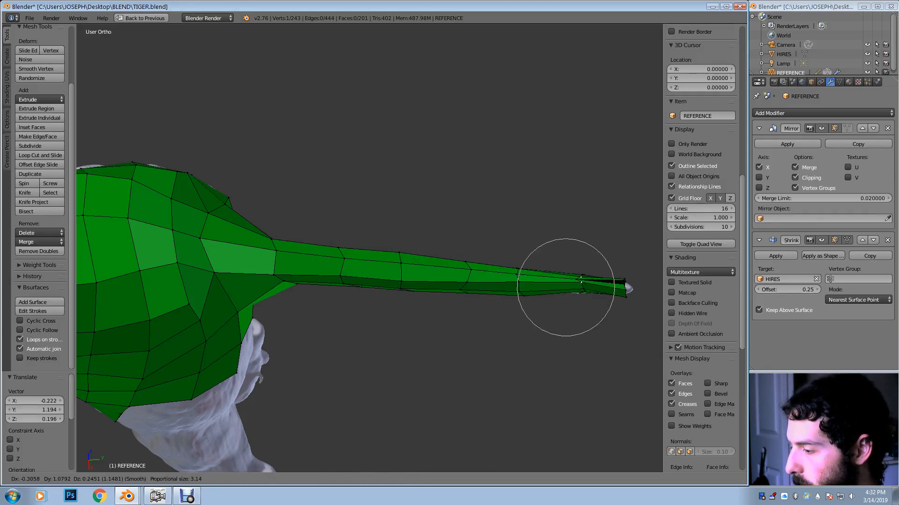
left_click(566, 287)
key("g")
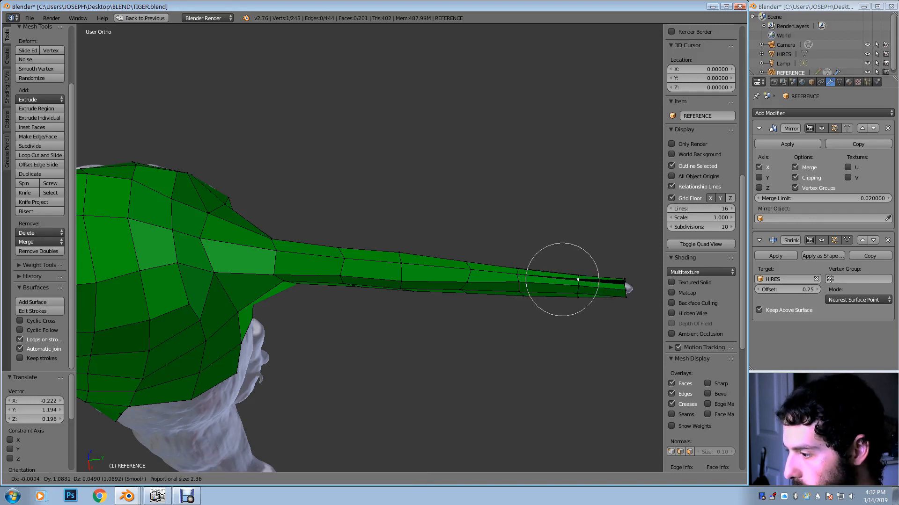
scroll(578, 279, "up", 2)
left_click(578, 280)
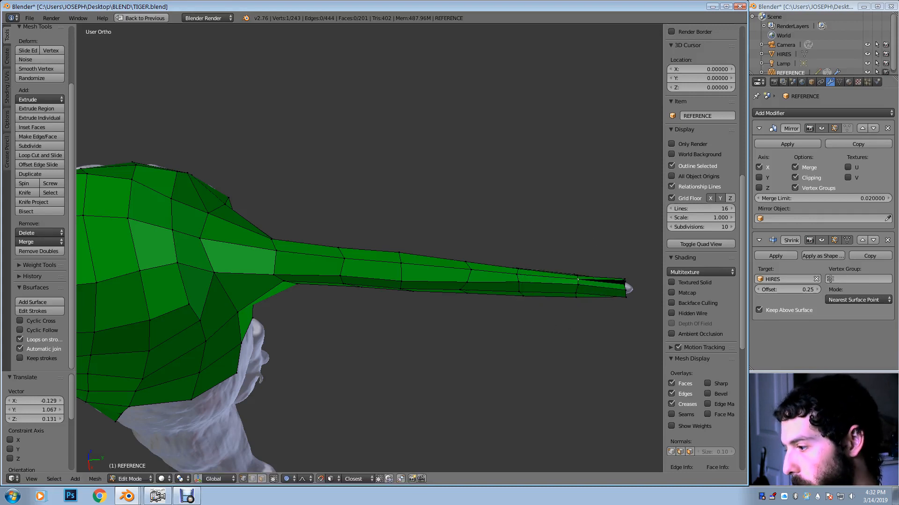
Adjust the upper vertex of the tail's end loop with proportional size 1.46
middle_click_drag(578, 281, 471, 216)
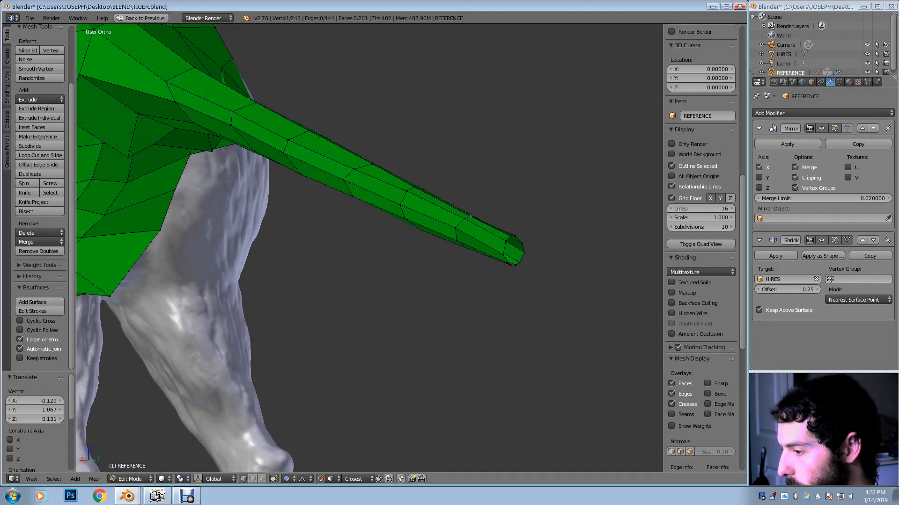
key("g")
scroll(509, 241, "up", 4)
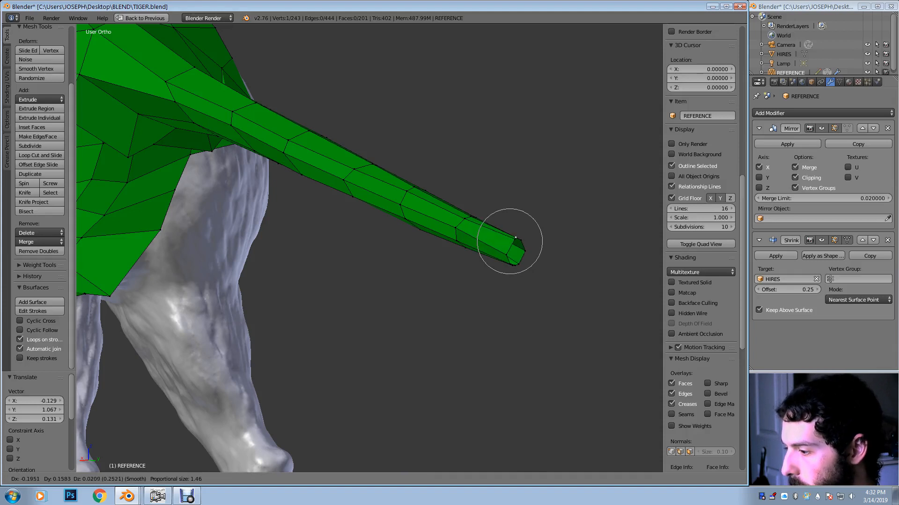
key("Return")
middle_click_drag(510, 241, 475, 225)
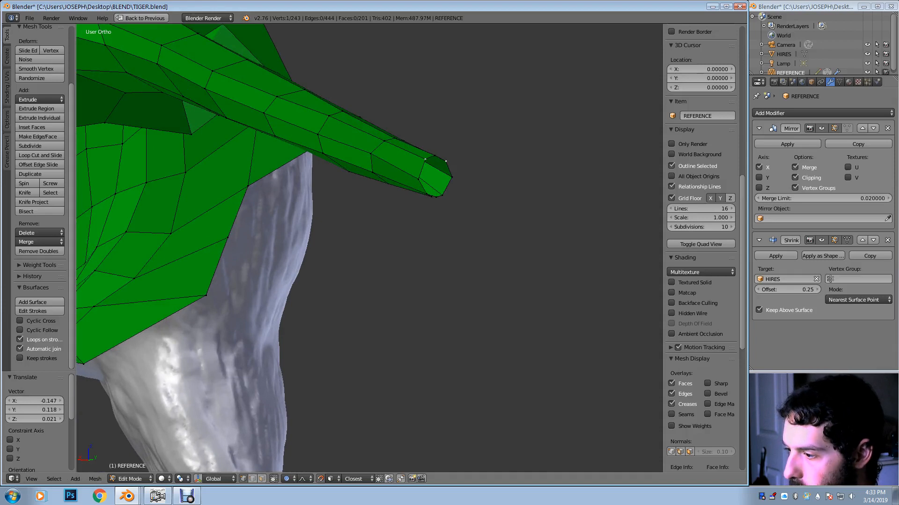
Select four vertices on one side of the open tail tip and fill them with a face
right_click(435, 155, "shift")
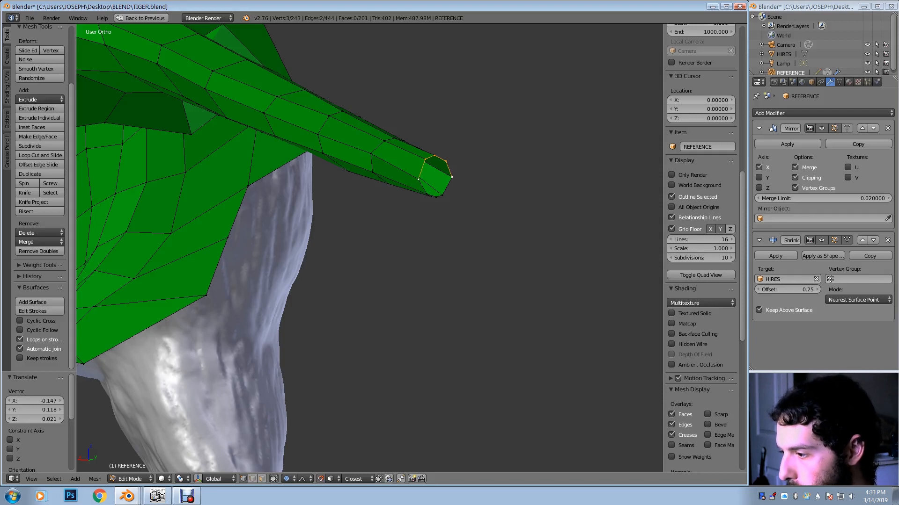
right_click(441, 195)
right_click(451, 177, "shift")
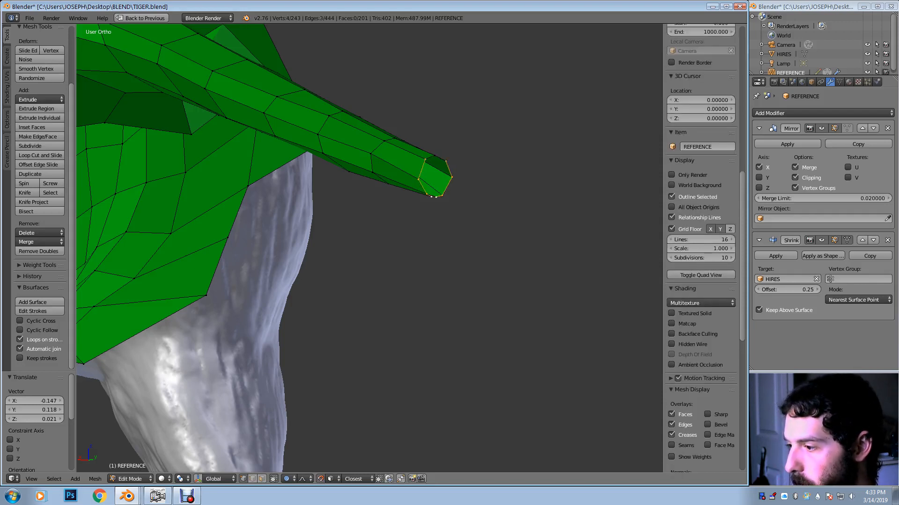
key("f")
Move the bottom vertex of the tail tip onto the mirror centre line with proportional size 0.91
right_click(445, 161)
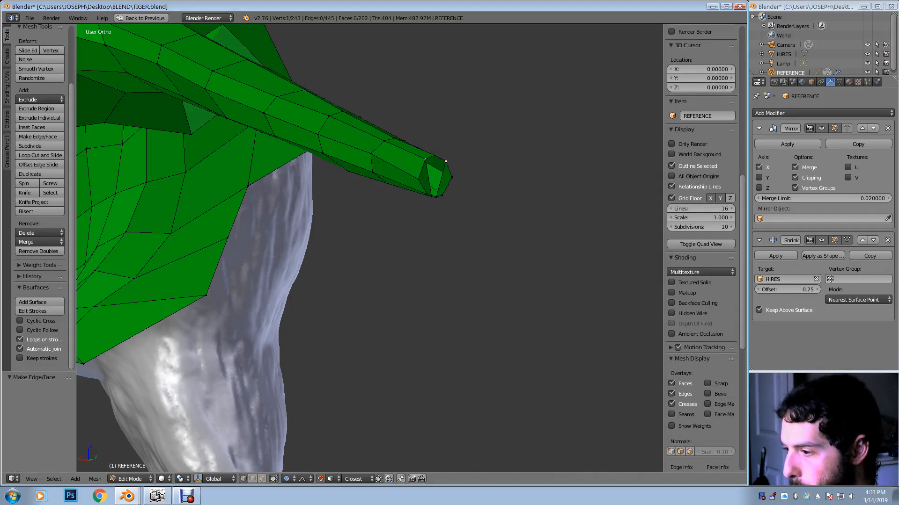
right_click(434, 155, "shift")
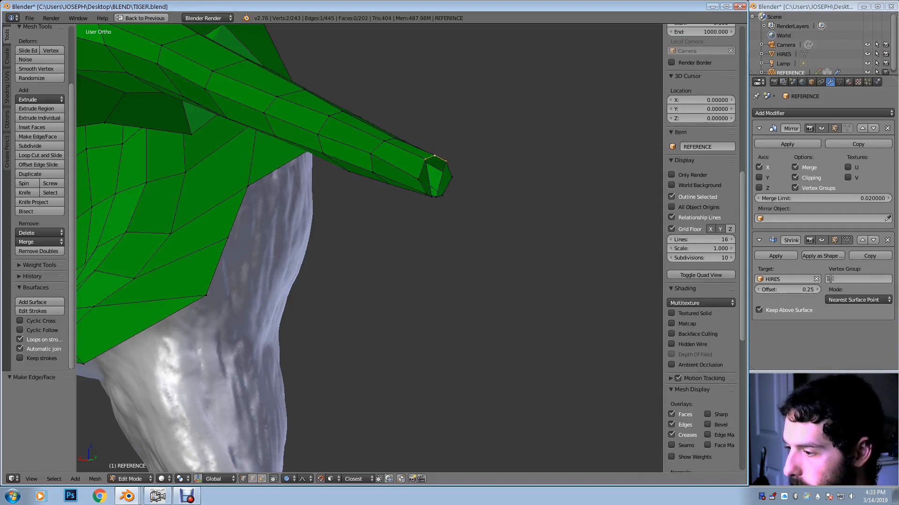
right_click(435, 197)
key("g")
key("Escape")
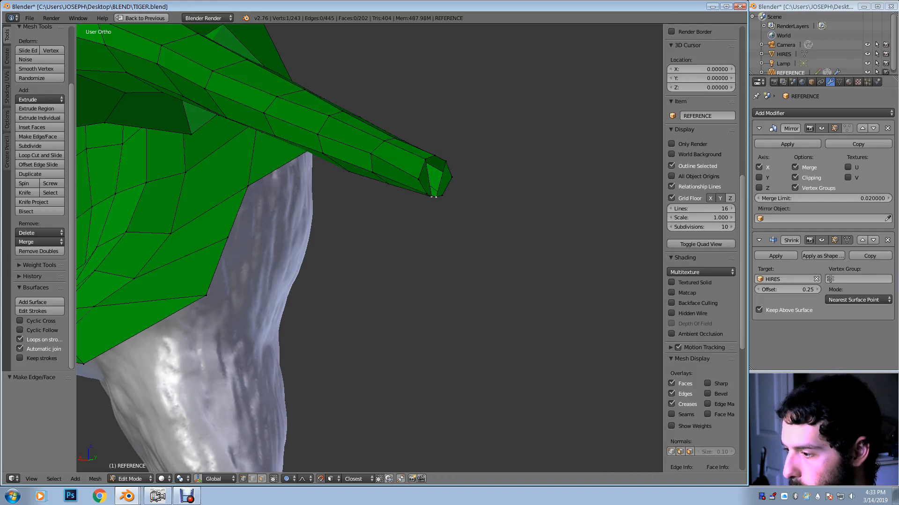
middle_click_drag(435, 197, 404, 191)
scroll(403, 192, "up", 2)
key("g")
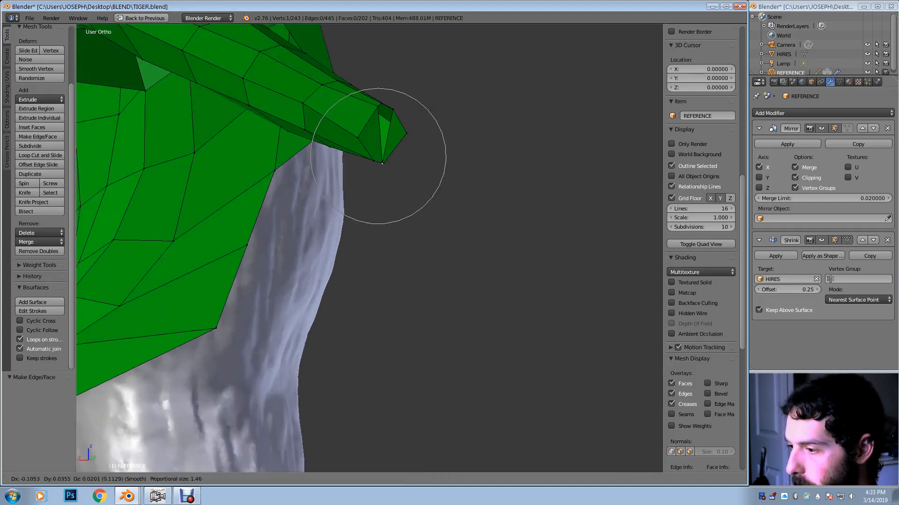
scroll(378, 156, "up", 4)
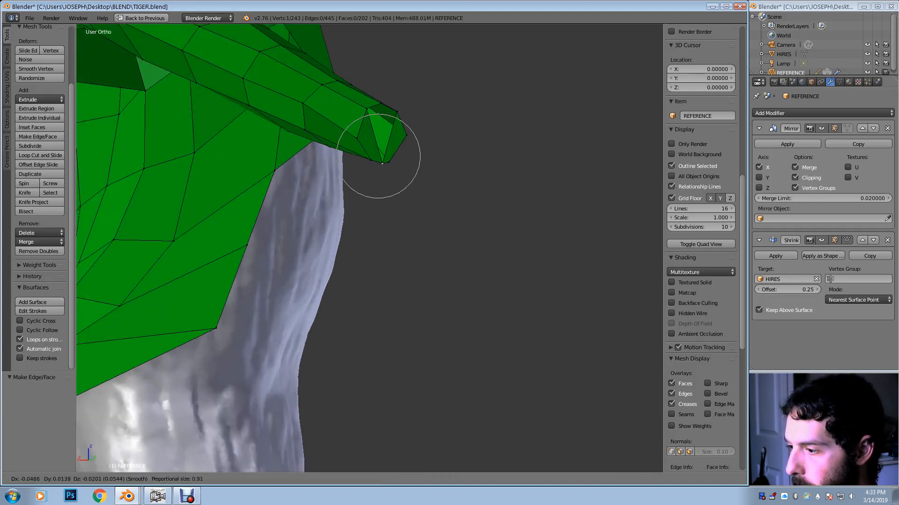
left_click(382, 163)
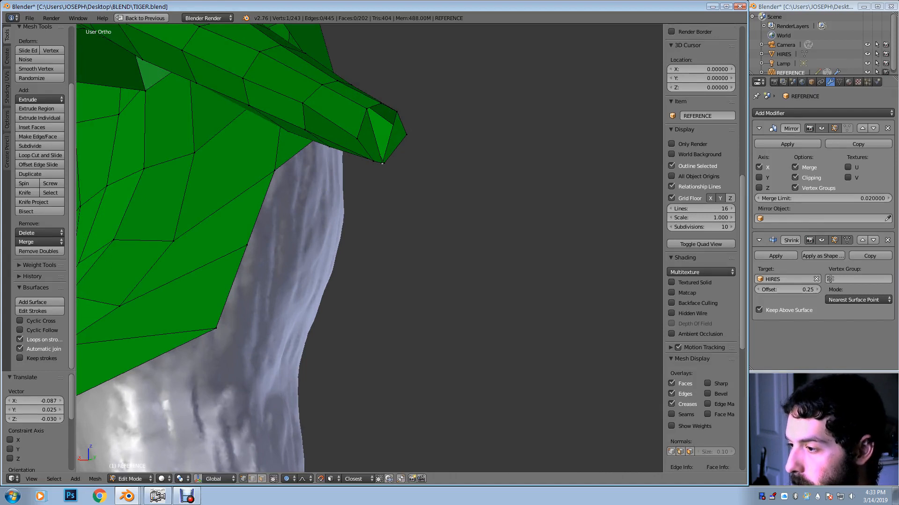
Fill the remaining gap at the tail tip with a triangular face between the bottom vertex and the upper vertices
right_click(366, 109, "shift")
key("f")
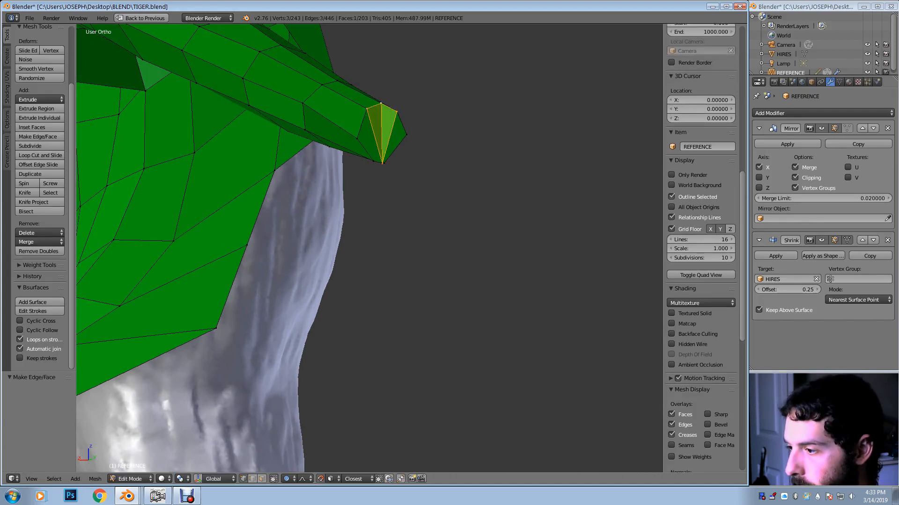
middle_click_drag(397, 141, 392, 173)
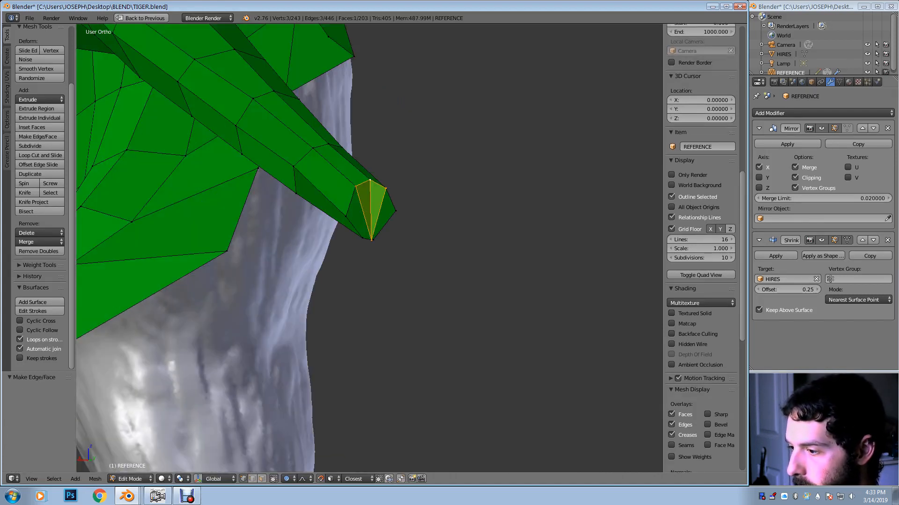
right_click(356, 186)
key("g")
right_click(359, 197)
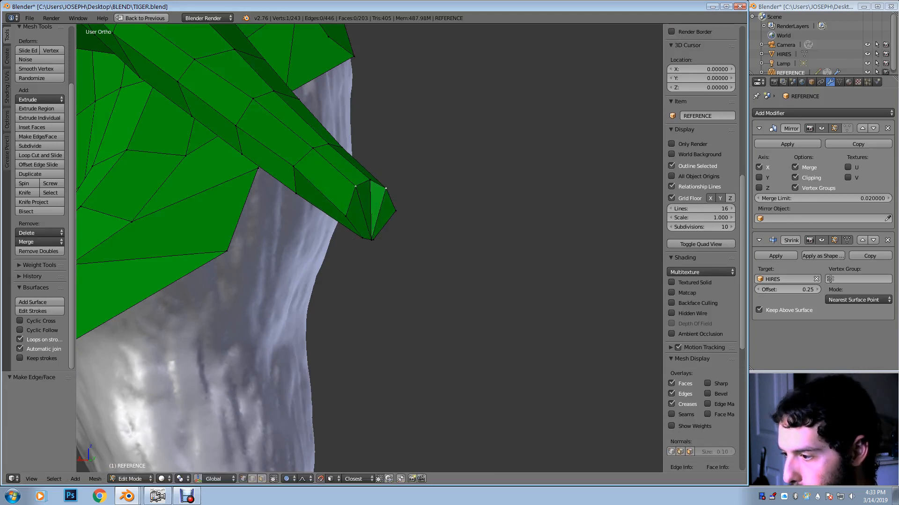
scroll(369, 248, "up", 5)
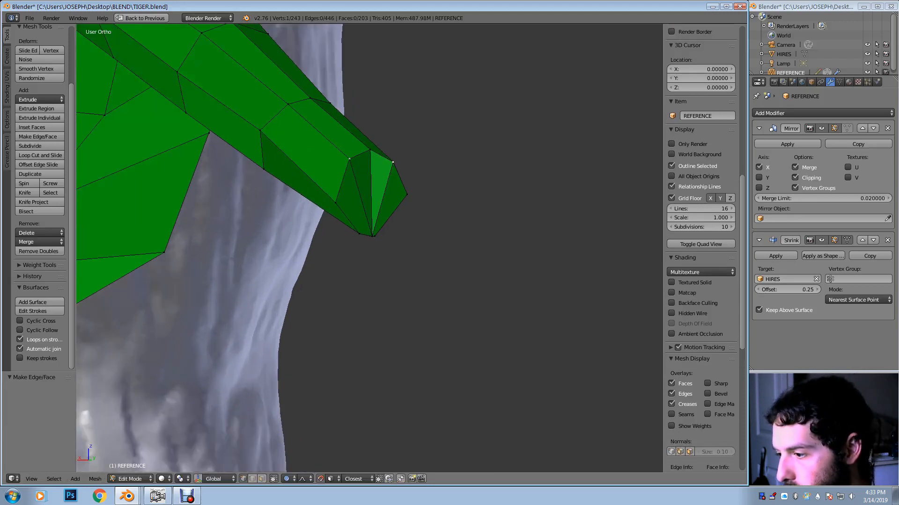
right_click(373, 227)
key("g")
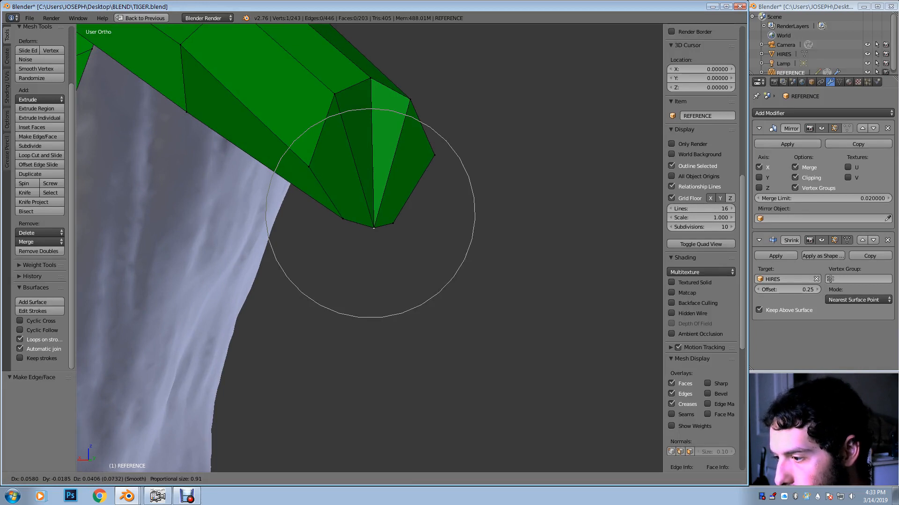
key("Escape")
Turn off proportional editing and try to reposition the bottom vertex of the tail tip
key("o")
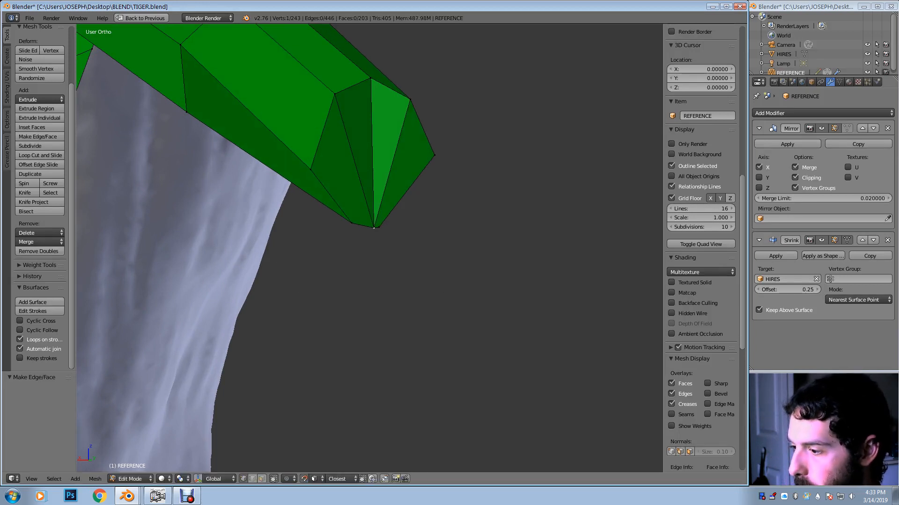
key("g")
key("Return")
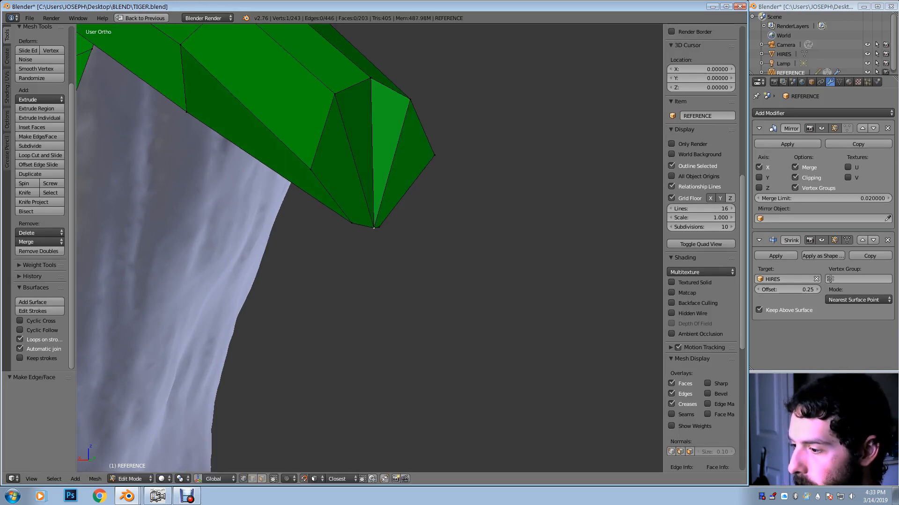
key("z")
key("z")
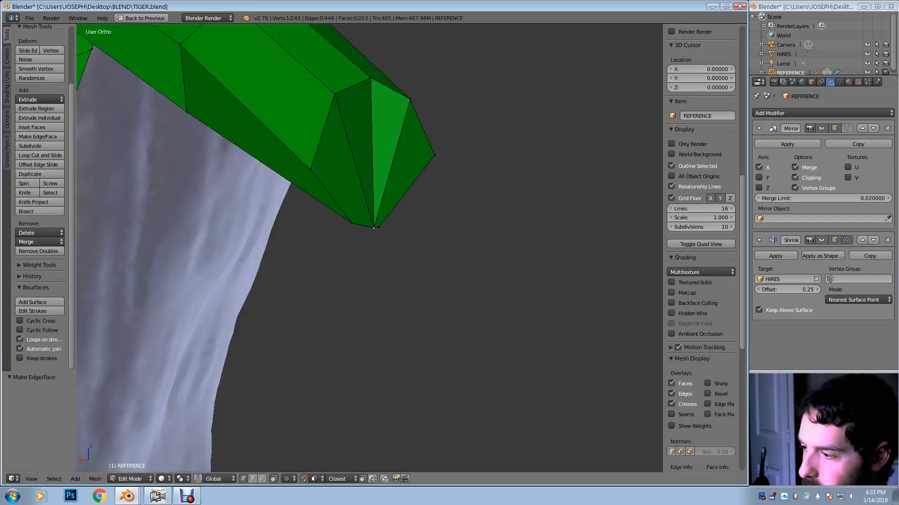
Delete the central triangular face at the tail tip using face selection, and return to vertex selection
left_click(262, 479)
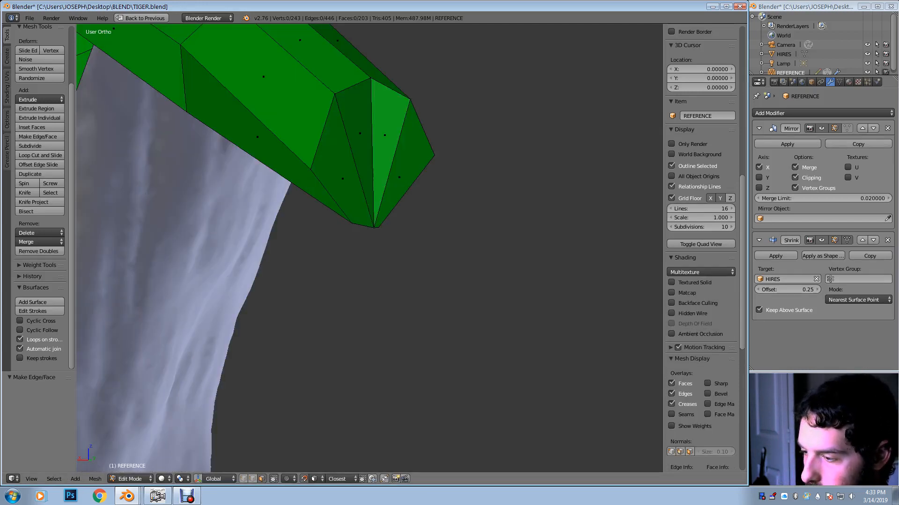
right_click(360, 135)
key("x")
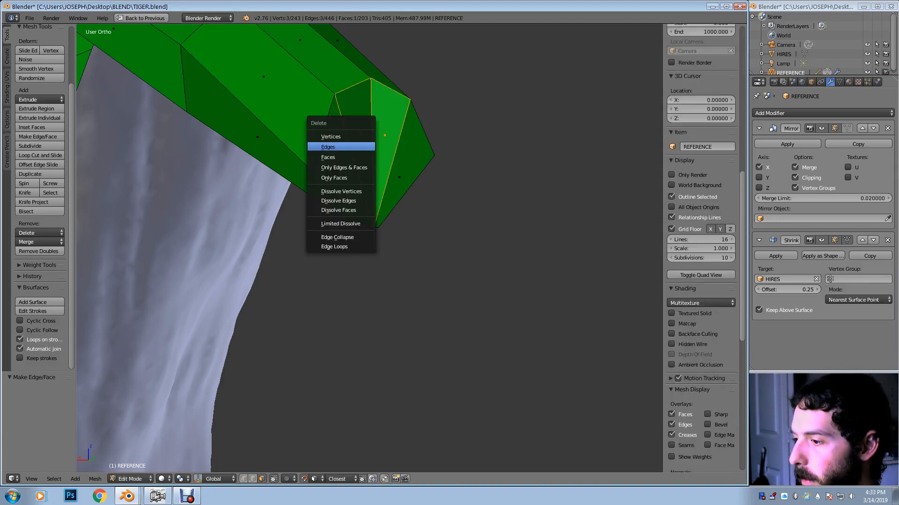
key("Return")
mouse_move(360, 135)
middle_mouse_down()
mouse_move(364, 164)
mouse_move(344, 175)
mouse_move(348, 141)
middle_mouse_up()
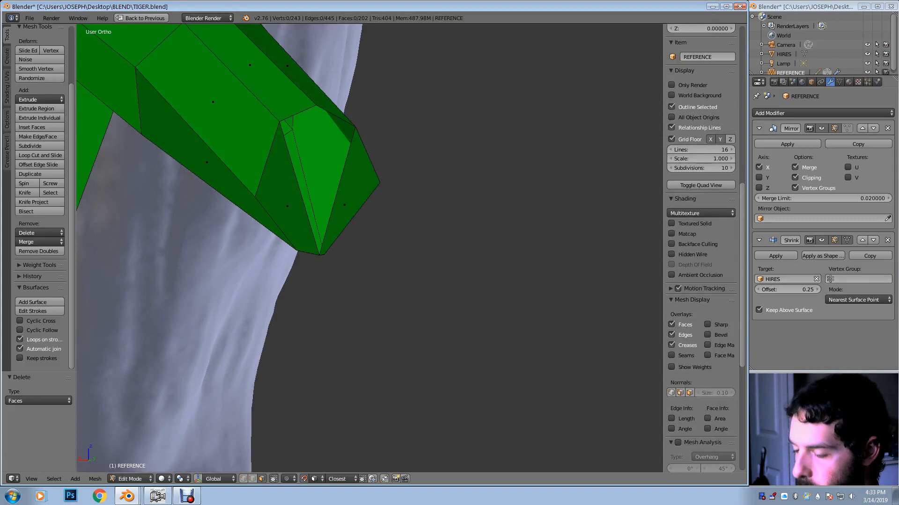
key("1")
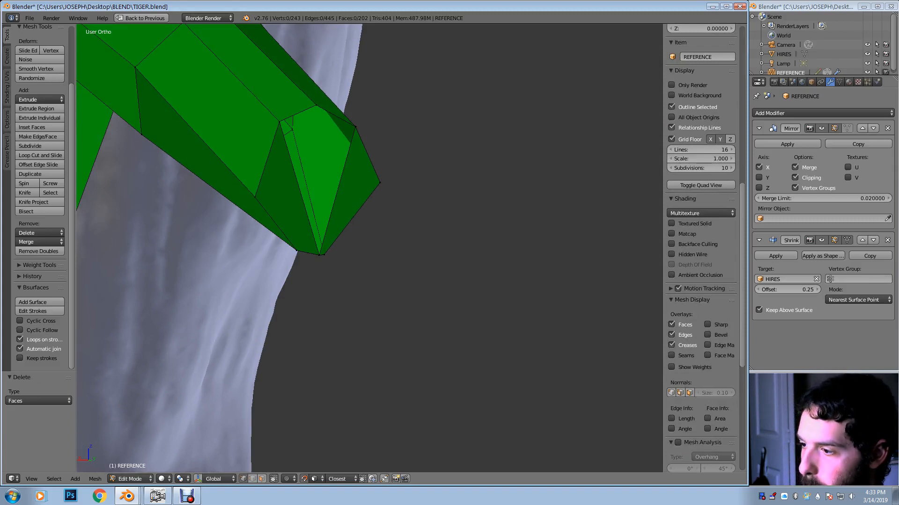
Add a single loop cut around the tail just before its tip
key("ctrl+r")
key("Return")
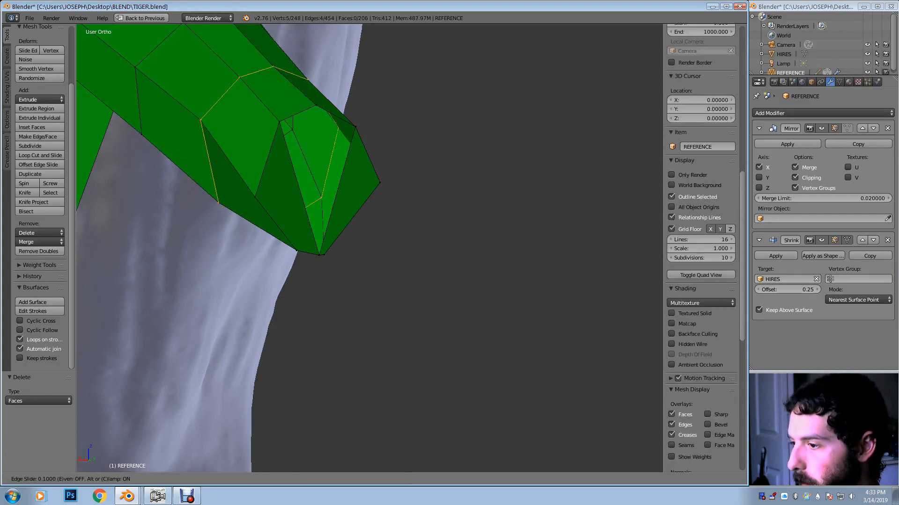
left_click(220, 98)
Merge the upper vertex of the tail tip's slit into the bottom tip vertex using At Last
right_click(316, 104)
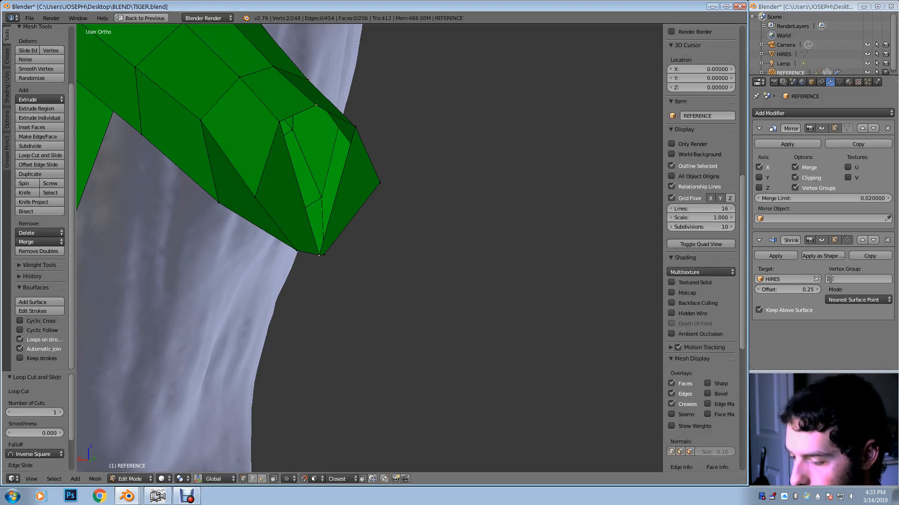
key("alt+m")
left_click(326, 248)
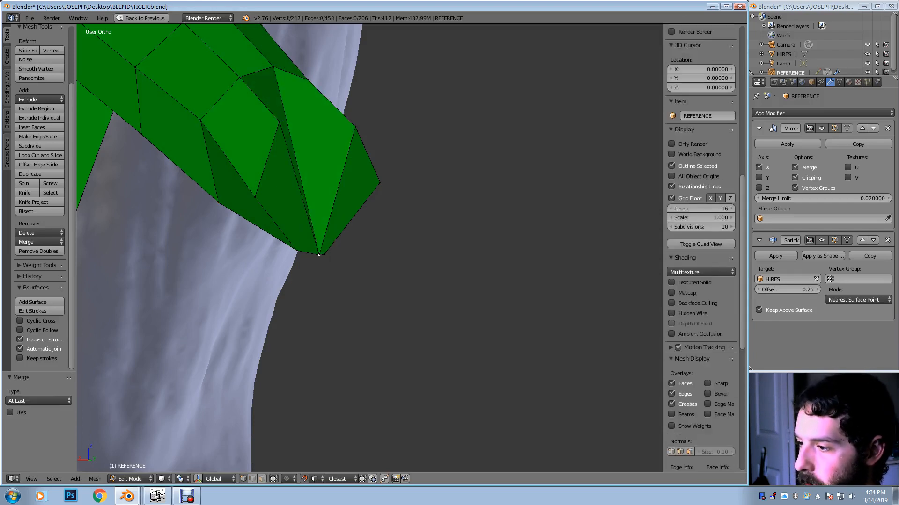
middle_click_drag(326, 248, 340, 266)
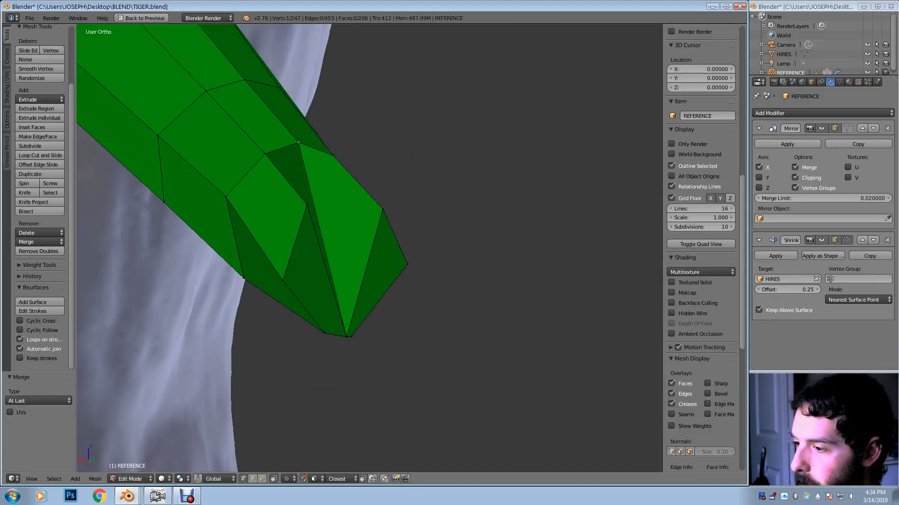
Reposition three vertices on the upper side of the tail tip to even out the faces around the new loop
key("g")
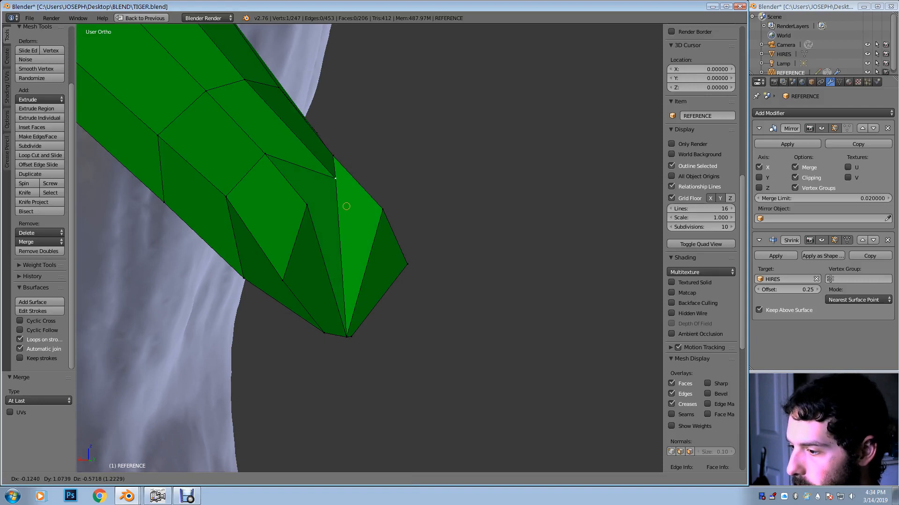
left_click(349, 209)
key("g")
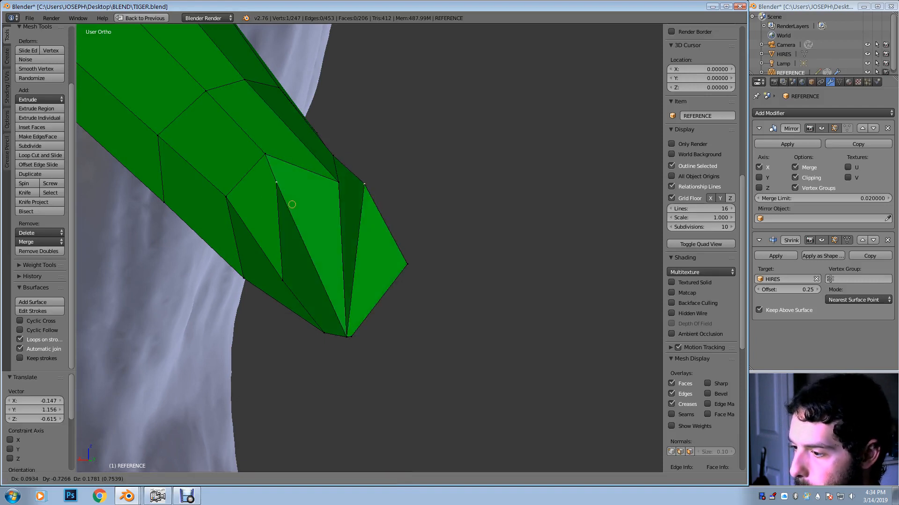
left_click(289, 207)
right_click(274, 166)
key("g")
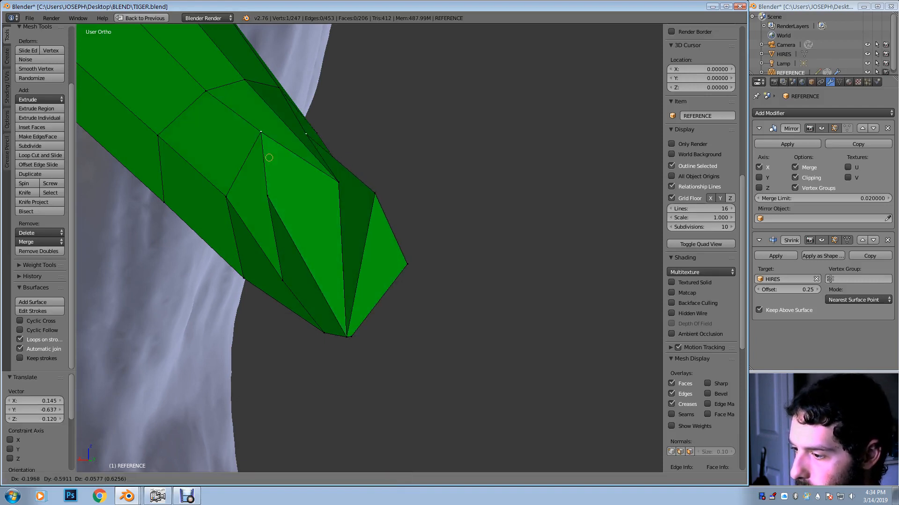
left_click(280, 167)
Move two vertices on the lower side of the tail tip back toward the body to even out the end loops
middle_click_drag(280, 166, 311, 164)
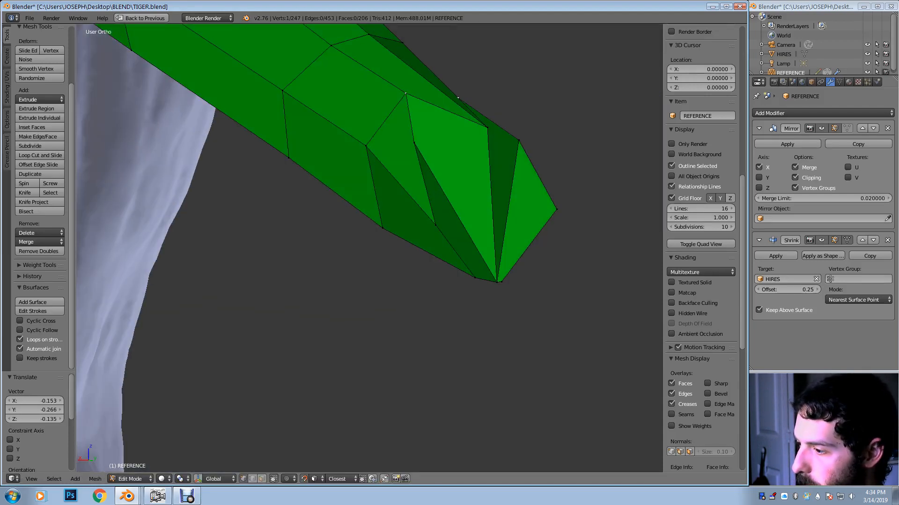
right_click(366, 146)
key("g")
key("Return")
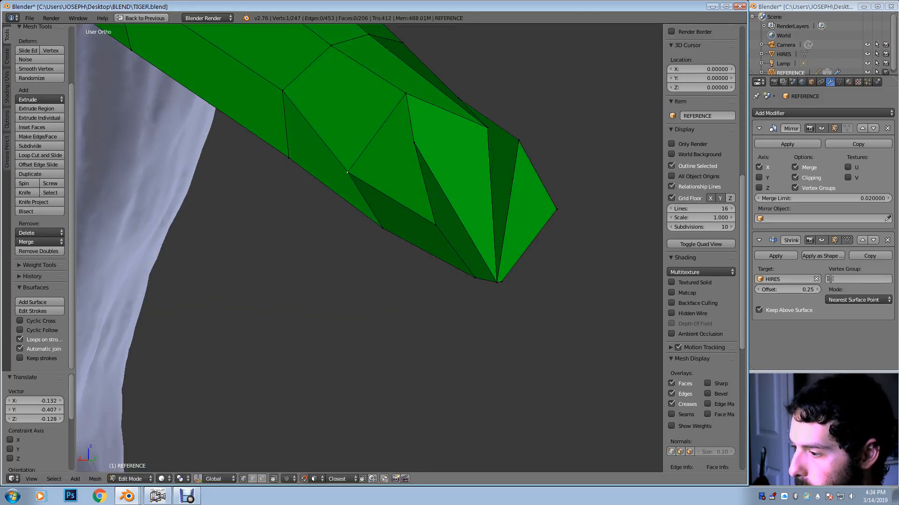
right_click(435, 226)
key("g")
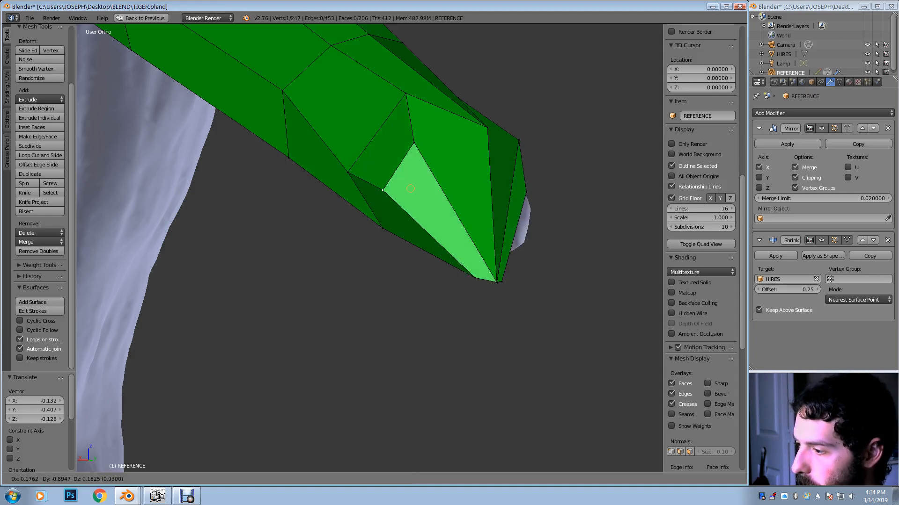
left_click(410, 187)
Enable proportional editing and shift a side vertex midway along the tail toward its base with proportional size 0.91
scroll(410, 188, "down", 2)
middle_click_drag(411, 188, 491, 180)
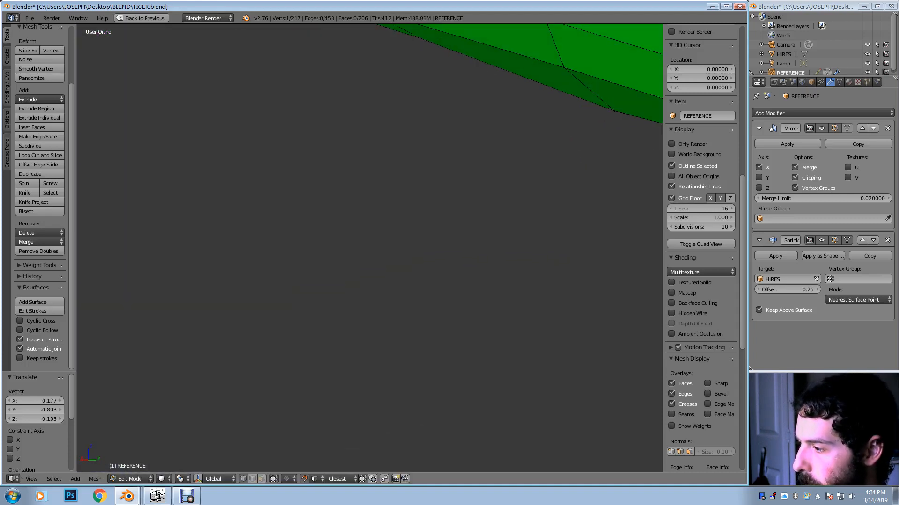
scroll(491, 180, "down", 3)
scroll(369, 249, "down", 2)
scroll(369, 248, "up", 2)
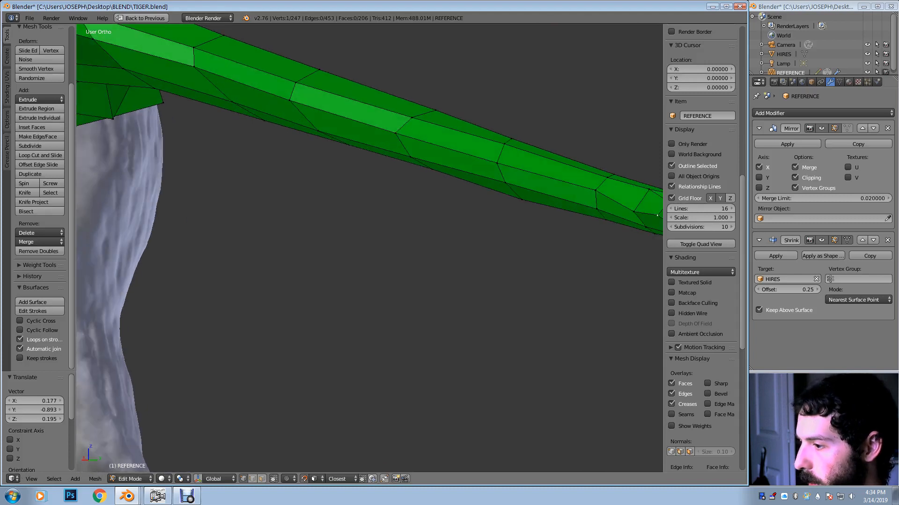
middle_click_drag(370, 248, 421, 267)
scroll(370, 248, "down", 3)
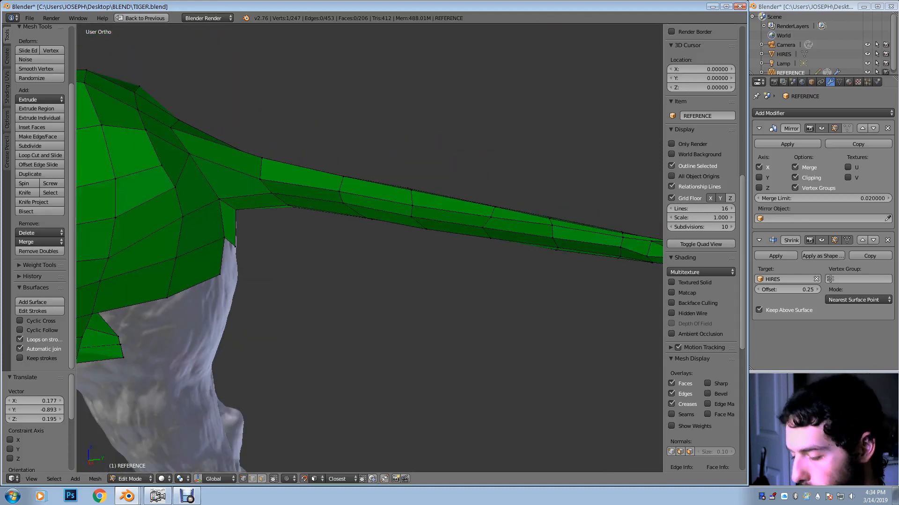
key("o")
key("g")
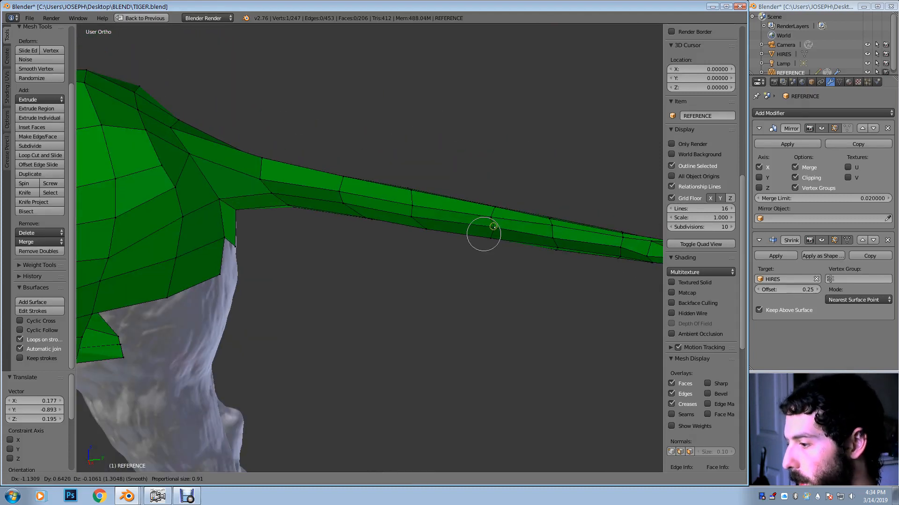
left_click(490, 227)
Nudge the lower side vertices of the last two loops before the tail tip with proportional size 0.91
middle_click_drag(490, 228, 370, 141)
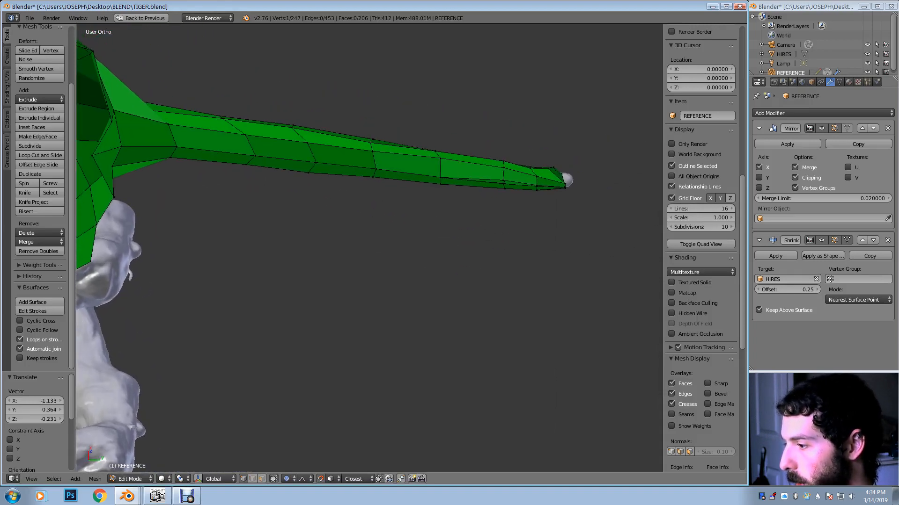
scroll(370, 142, "up", 2)
scroll(371, 96, "up", 1)
middle_click_drag(599, 135, 514, 140, "shift")
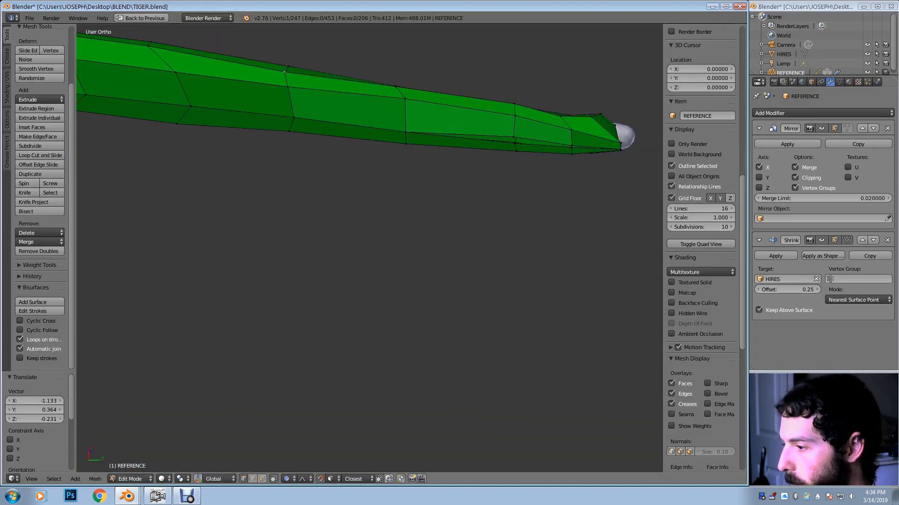
key("g")
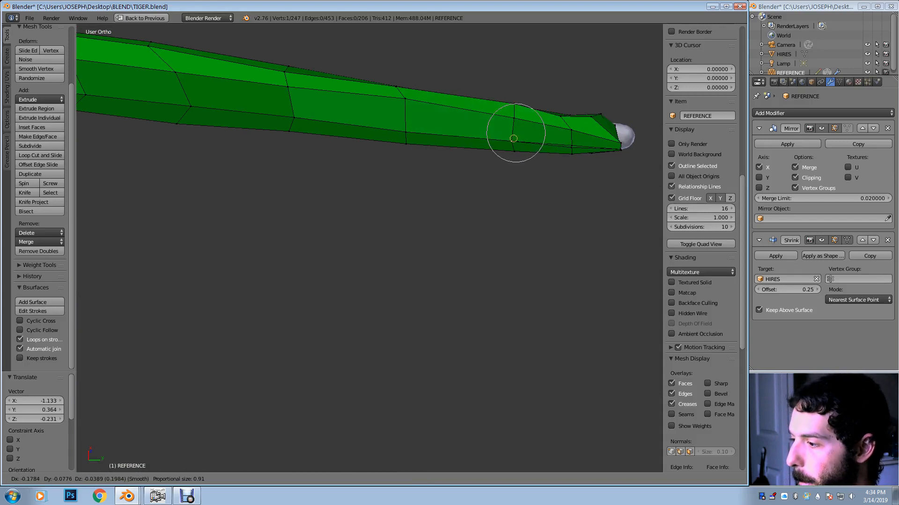
left_click(512, 140)
key("g")
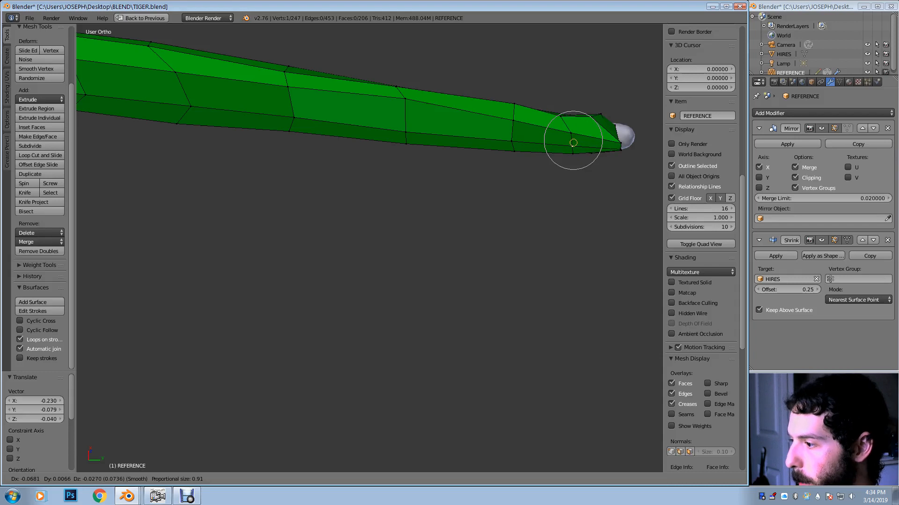
left_click(573, 142)
Shift the lower and upper side vertices of a mid-tail edge loop toward the body with proportional size 1.95
middle_click_drag(573, 143, 600, 205)
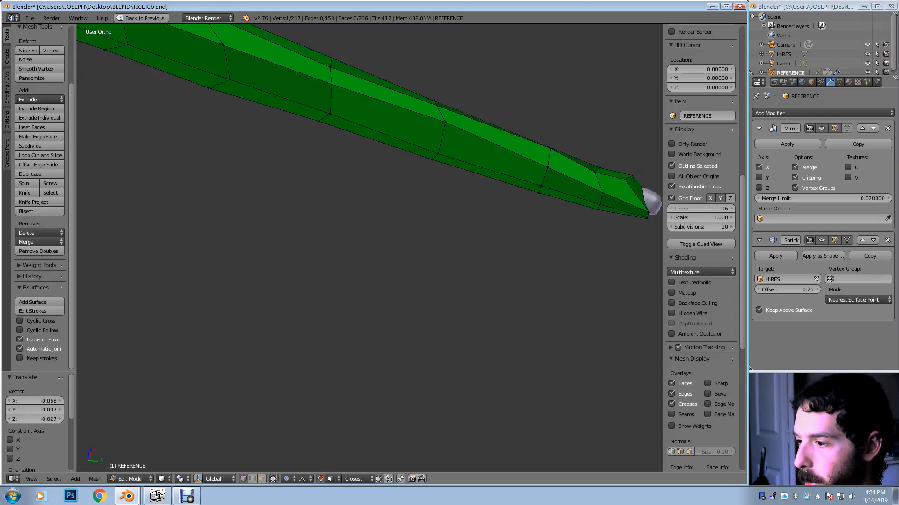
middle_click_drag(231, 78, 367, 169, "shift")
right_click(367, 169)
key("g")
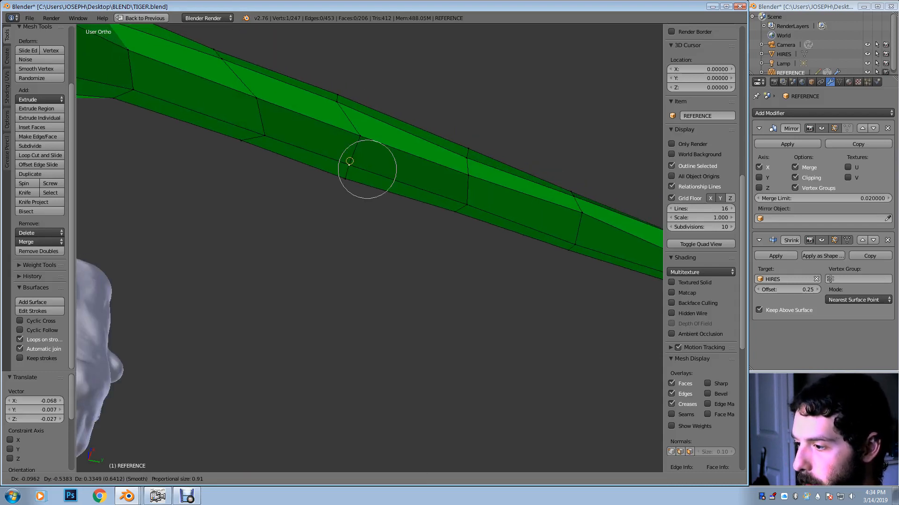
scroll(349, 161, "down", 7)
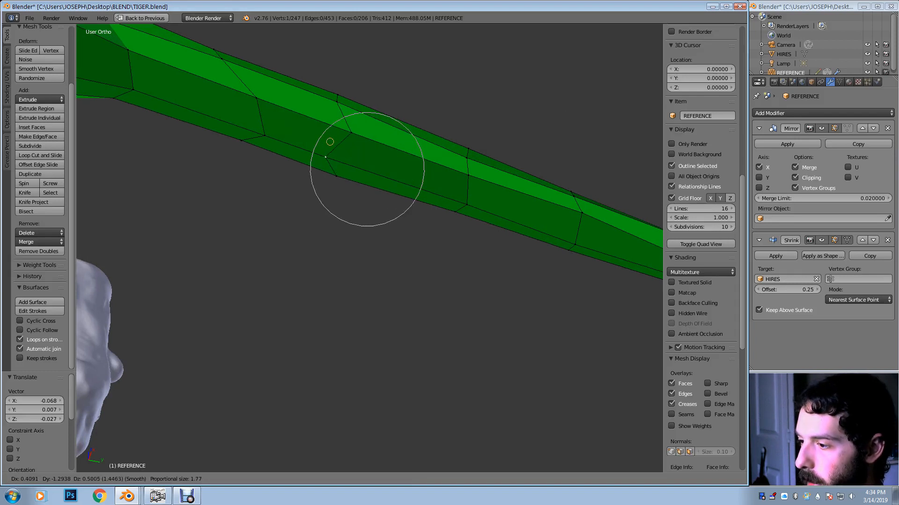
scroll(331, 143, "down", 1)
left_click(337, 146)
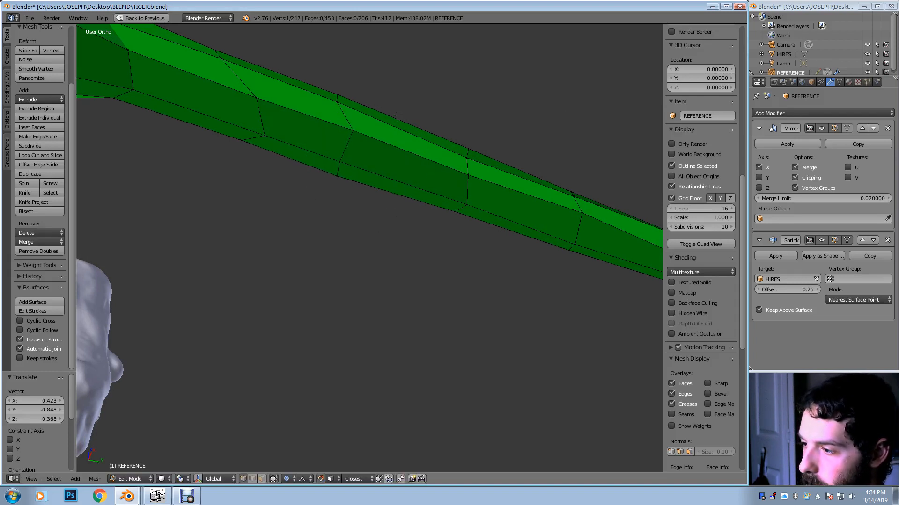
key("g")
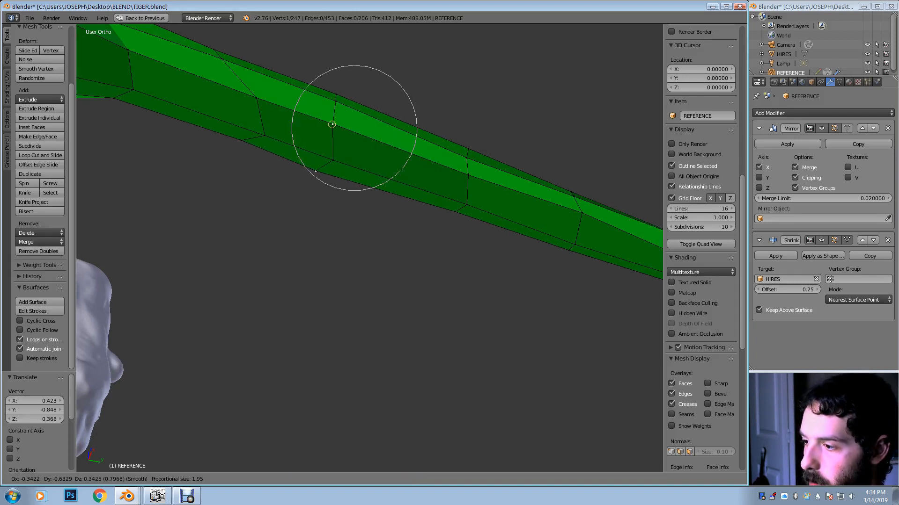
left_click(335, 124)
Shift the side vertices of the adjacent loop closer to the body to even out the tail's loop spacing
key("g")
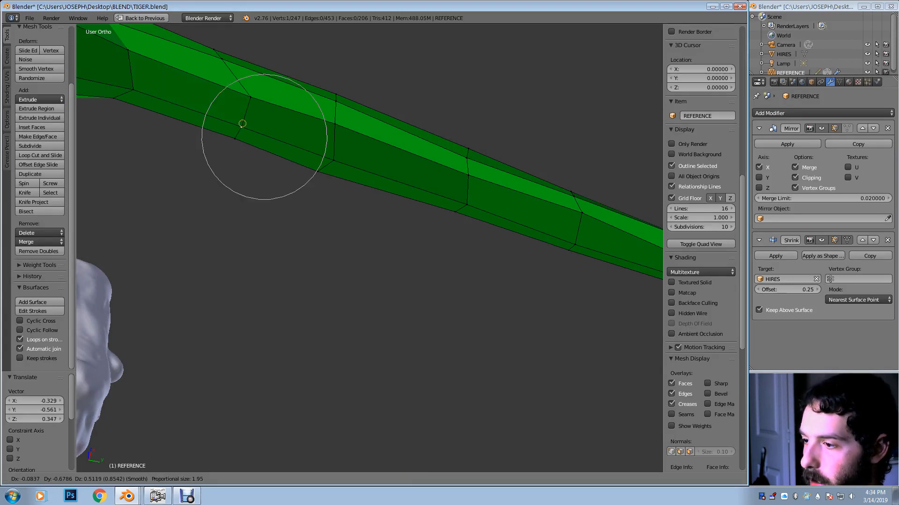
left_click(228, 115)
key("g")
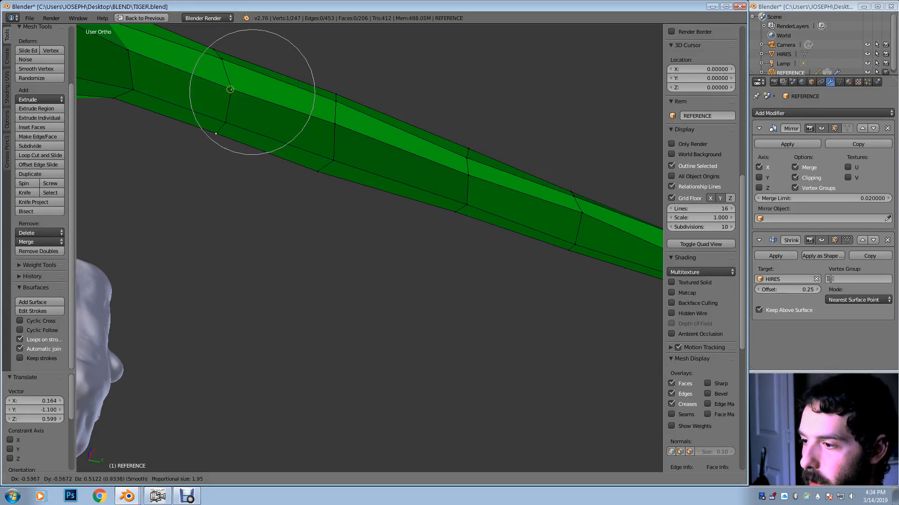
left_click(228, 87)
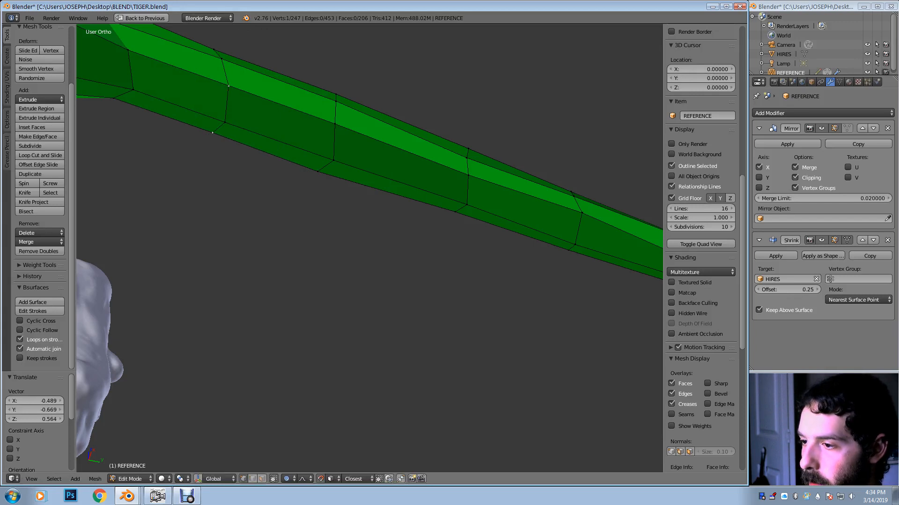
Straighten the edge loop nearest the tail base by moving its side vertices toward the body with proportional size 1.95
middle_click_drag(227, 86, 396, 167, "shift")
right_click(300, 180)
key("g")
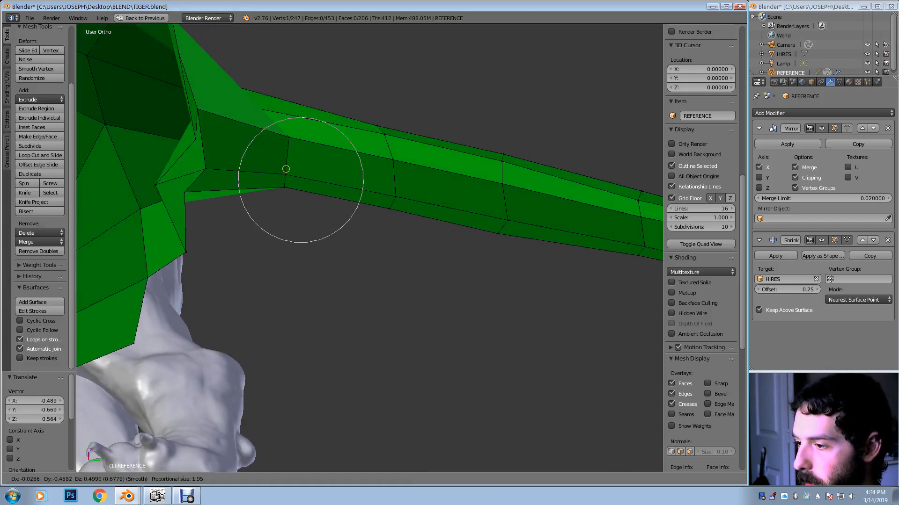
left_click(281, 168)
key("g")
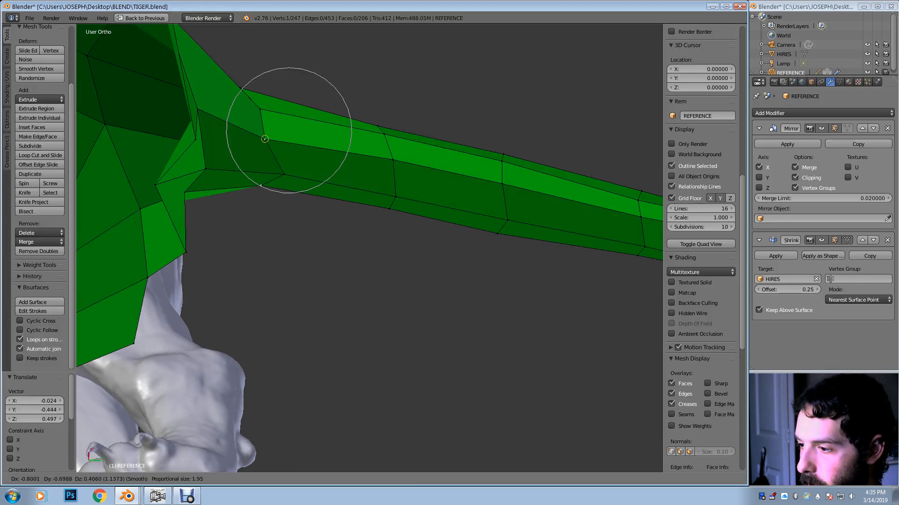
left_click(266, 139)
right_click(284, 171)
key("g")
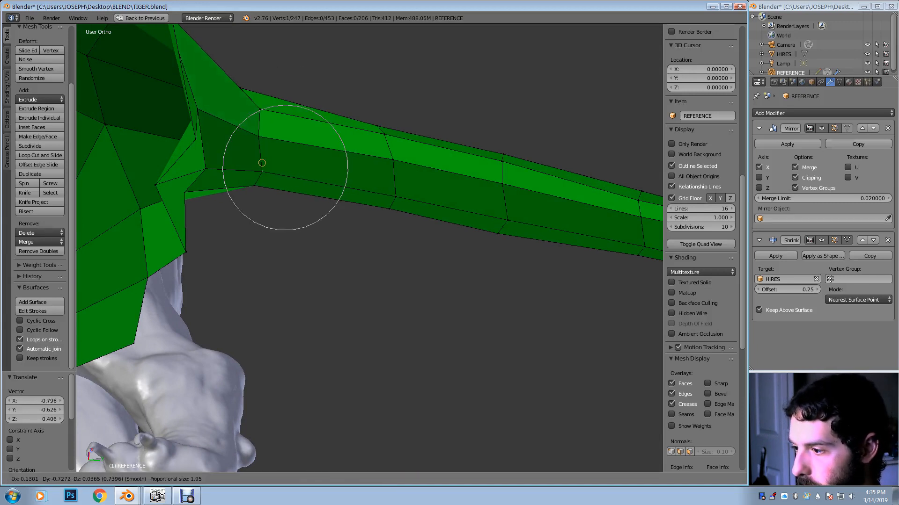
left_click(262, 163)
Move the lower side vertices of two mid-tail loops toward the body with proportional size 1.95
scroll(350, 158, "down", 1)
key("g")
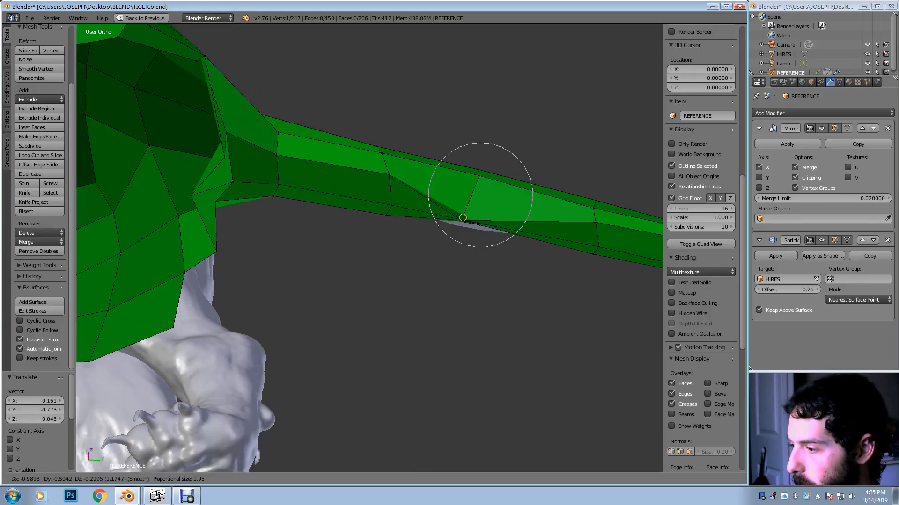
right_click(476, 236)
key("g")
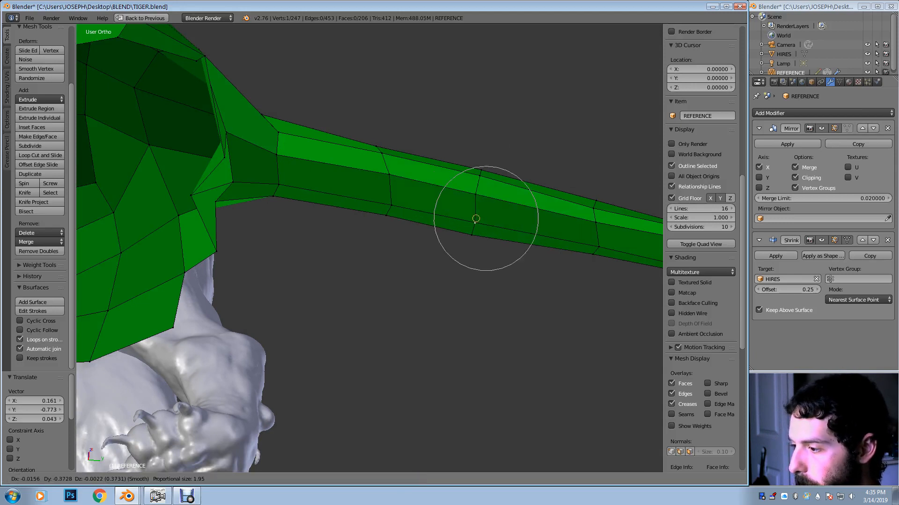
left_click(471, 222)
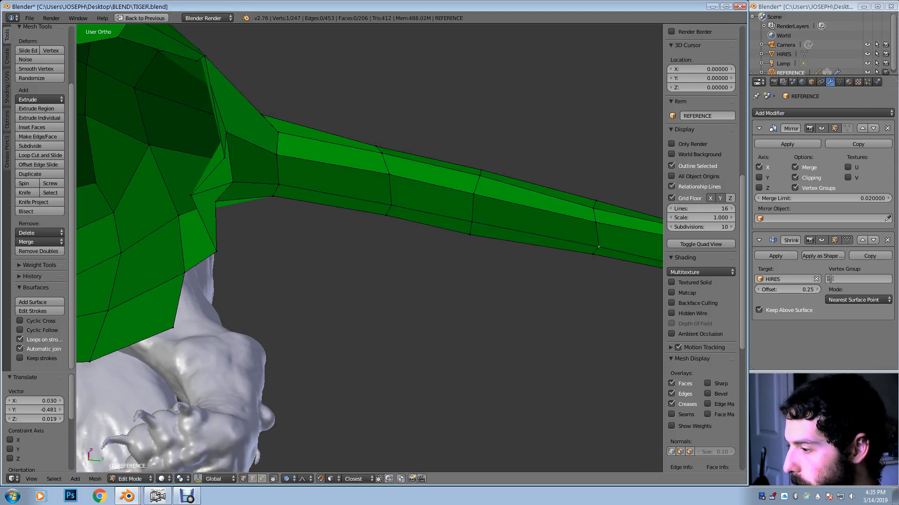
key("g")
left_click(588, 244)
scroll(588, 244, "down", 3)
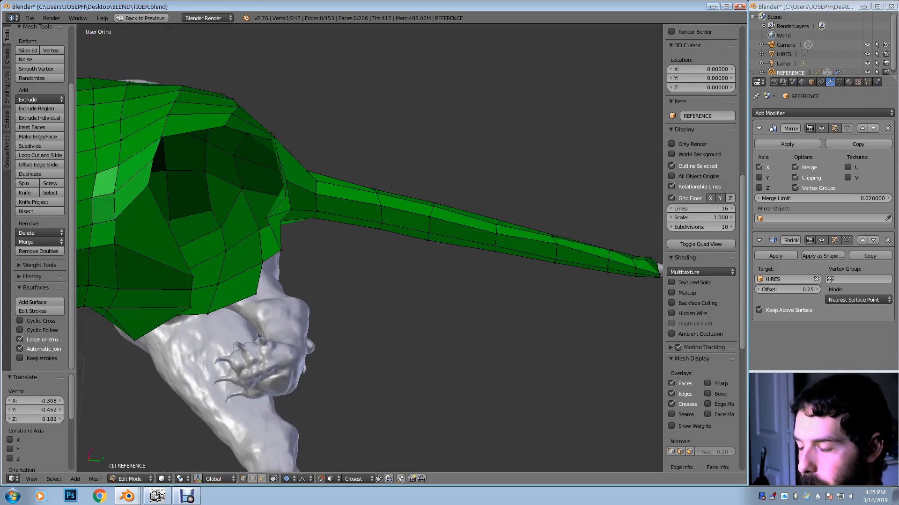
middle_click_drag(495, 246, 482, 297)
middle_click_drag(403, 262, 656, 202, "shift")
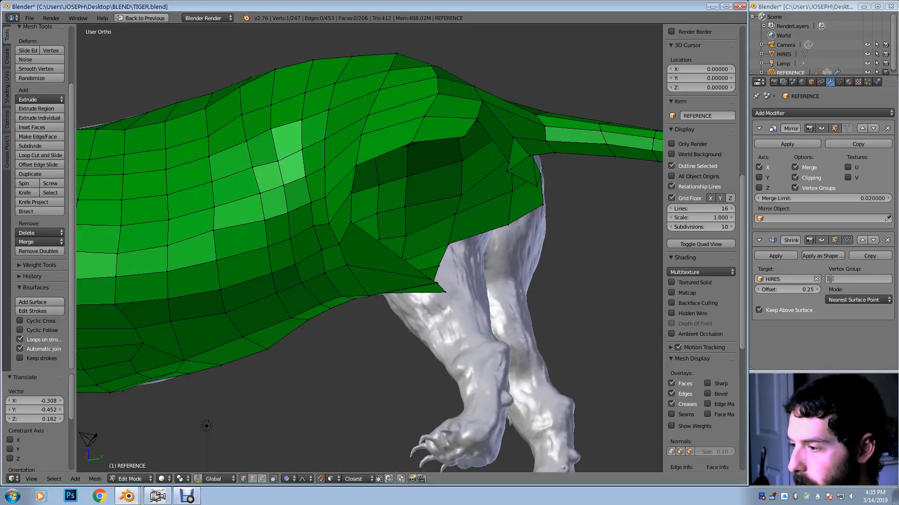
middle_click_drag(524, 234, 427, 240)
scroll(475, 223, "up", 4)
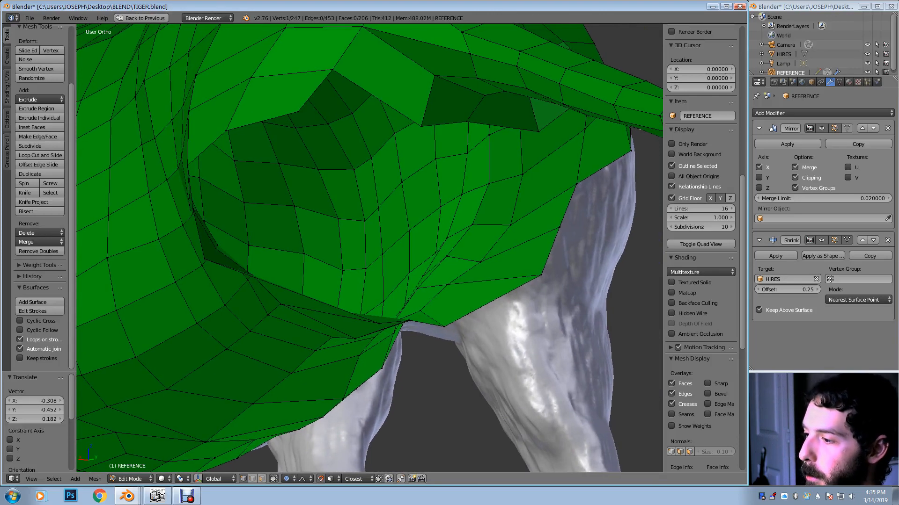
Select the edge beneath the tail and snug the centre vertex on the belly's rear edge into line with its neighbours
right_click(538, 131, "shift")
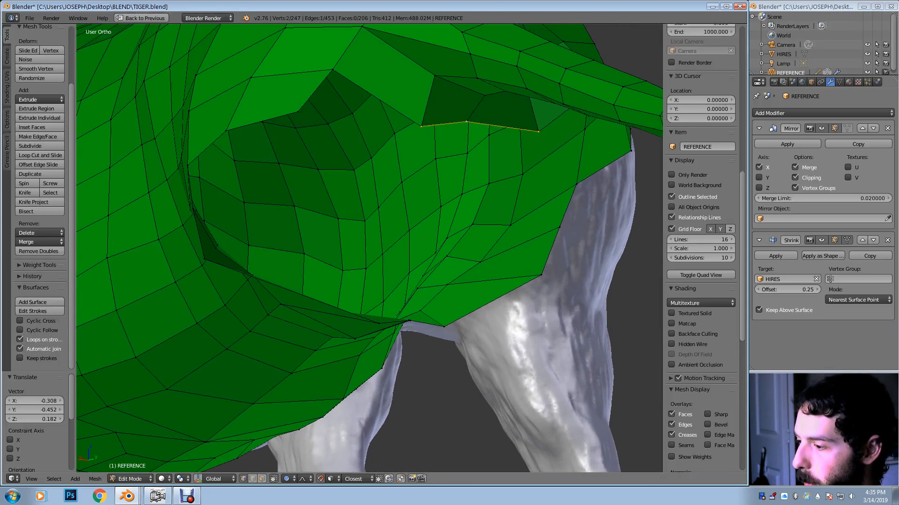
middle_click_drag(534, 150, 462, 65)
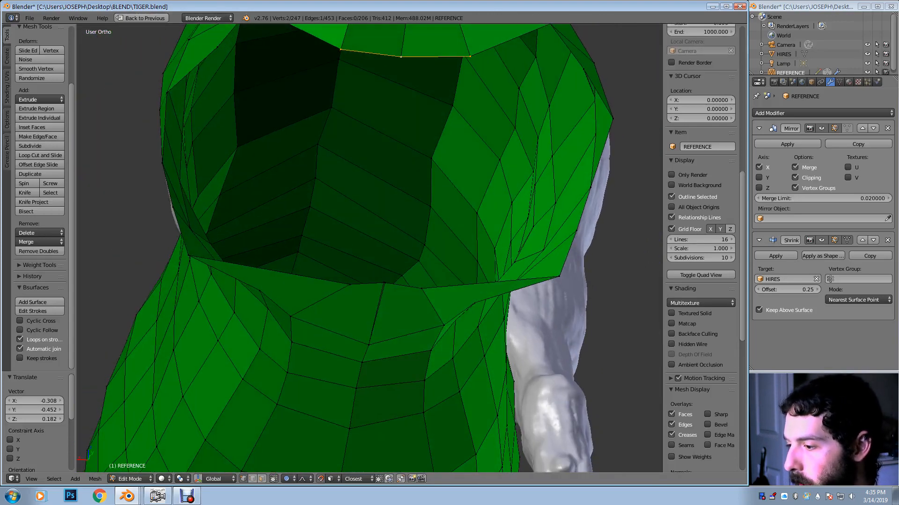
right_click(384, 283)
key("g")
left_click(390, 286)
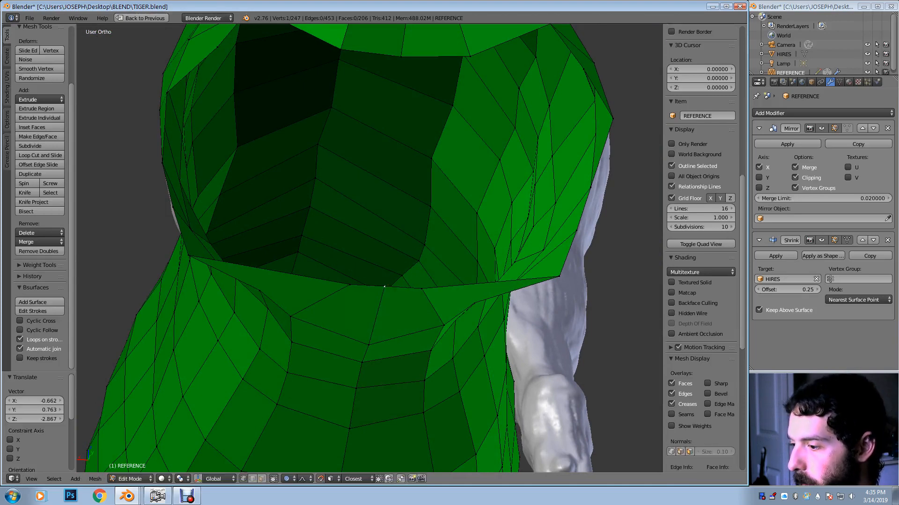
Extrude the central edge at the belly's rear up toward the tail's underside and spread its outer vertex sideways
right_click(421, 289, "shift")
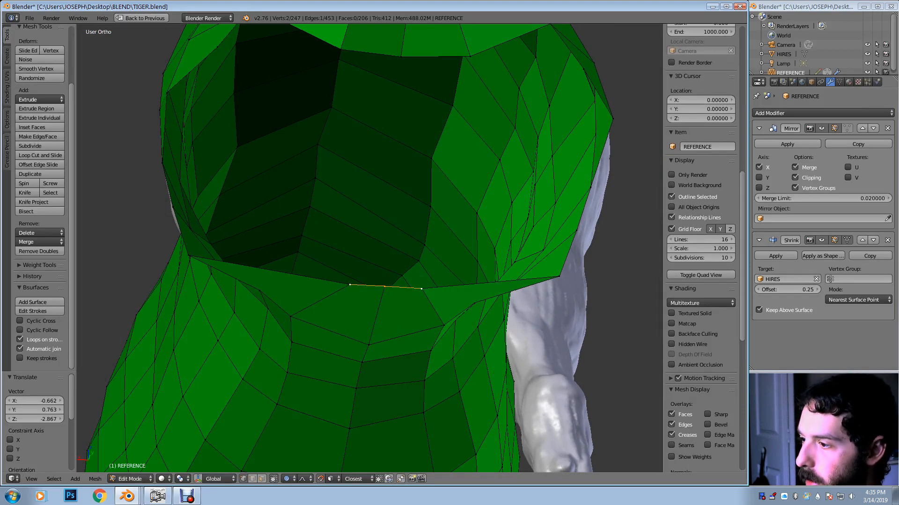
key("g")
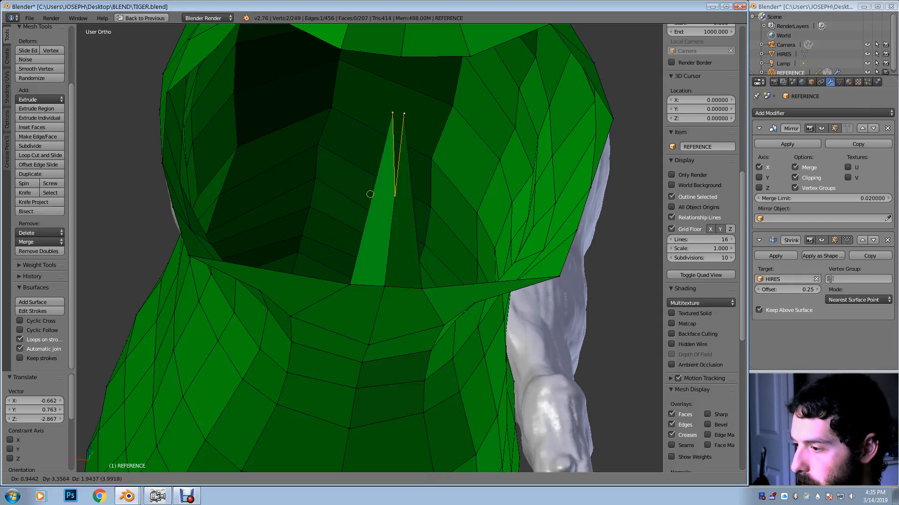
left_click(375, 192)
right_click(417, 106)
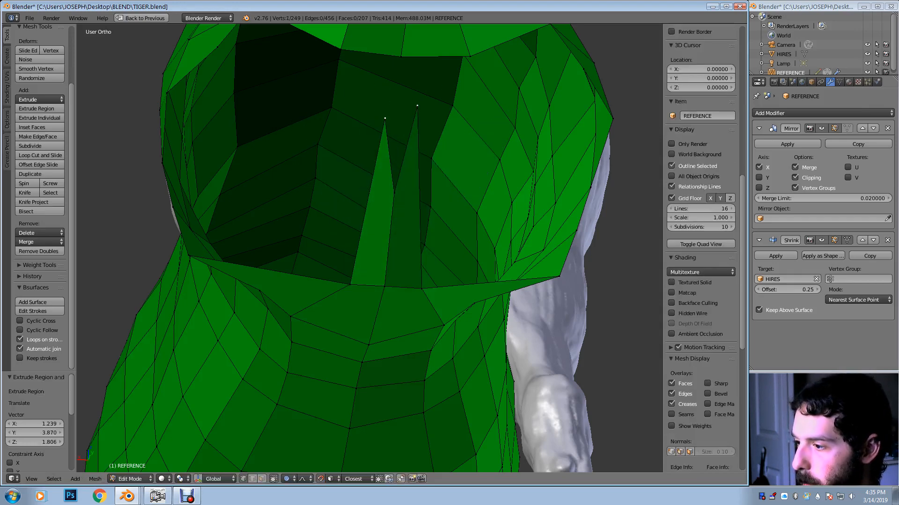
Merge the extruded outer and centre vertices into the matching vertices beneath the tail using At Last
key("alt+m")
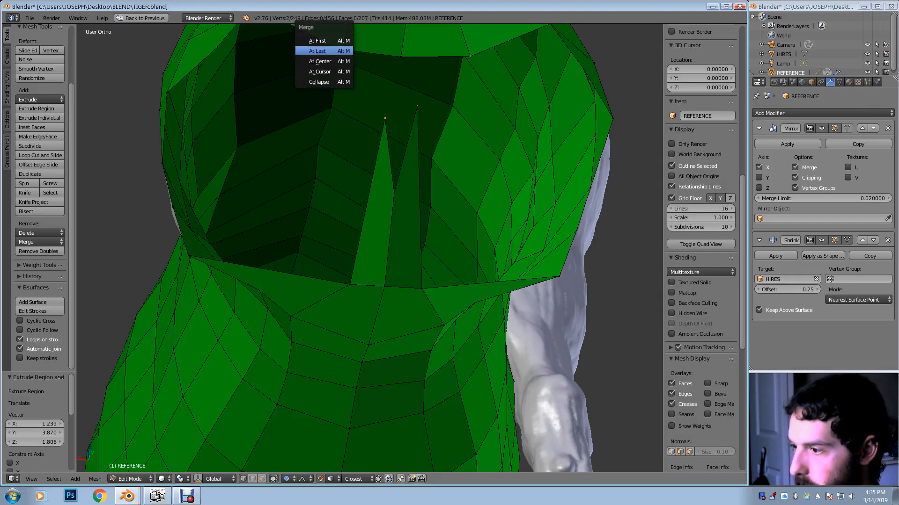
left_click(318, 48)
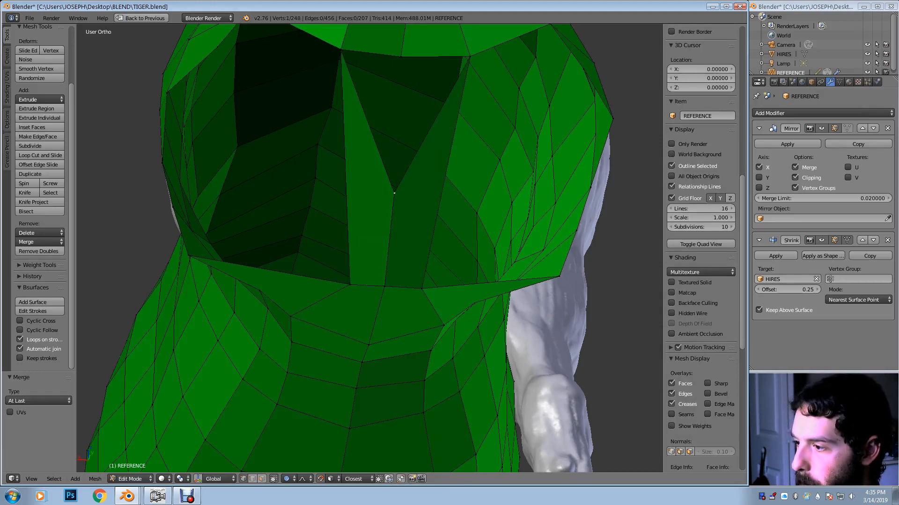
key("alt+m")
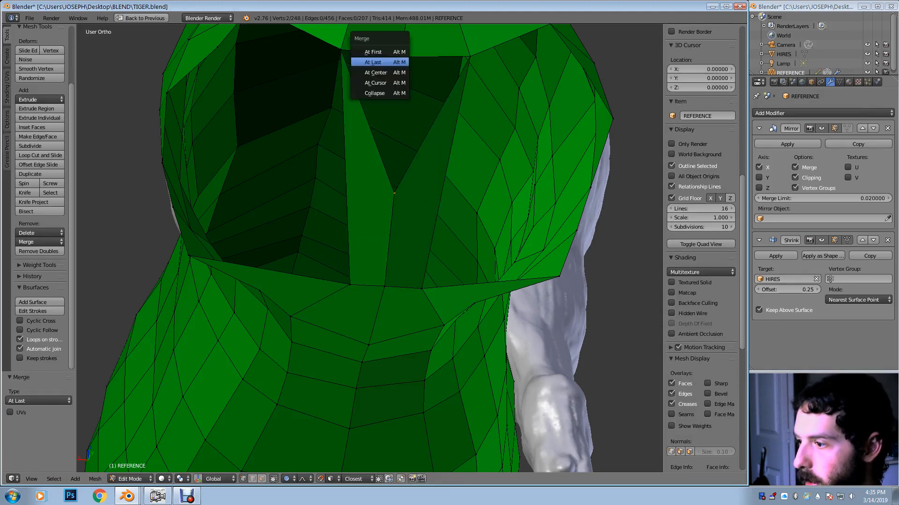
left_click(373, 62)
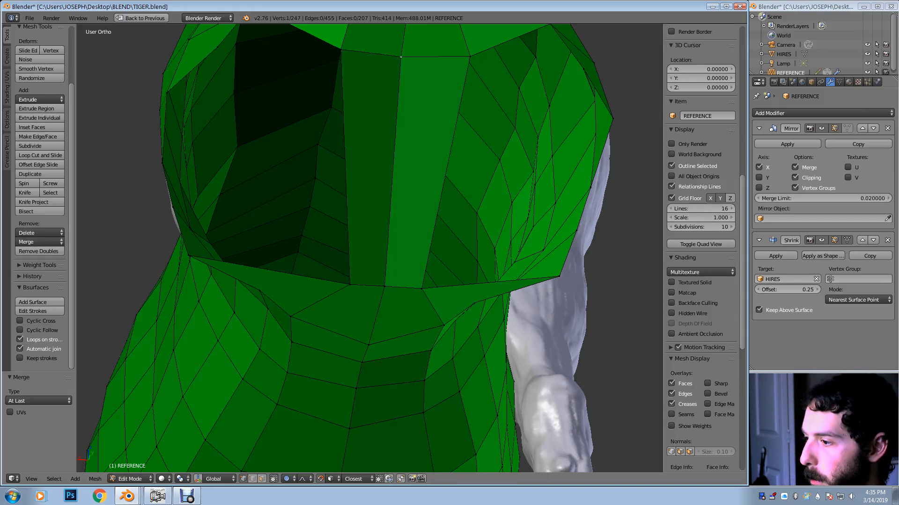
Add a single loop cut across the strip bridging belly and tail, and pull its side vertex outward
key("ctrl+r")
left_click(401, 57)
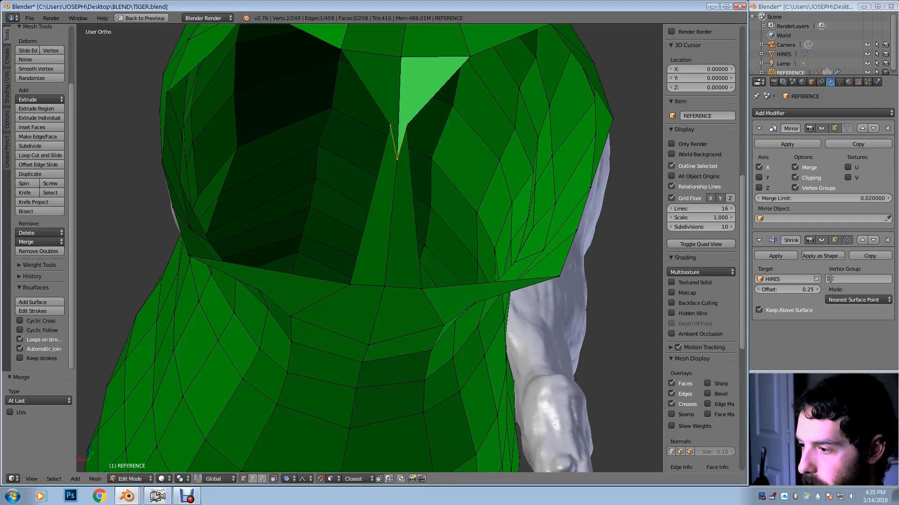
left_click(392, 152)
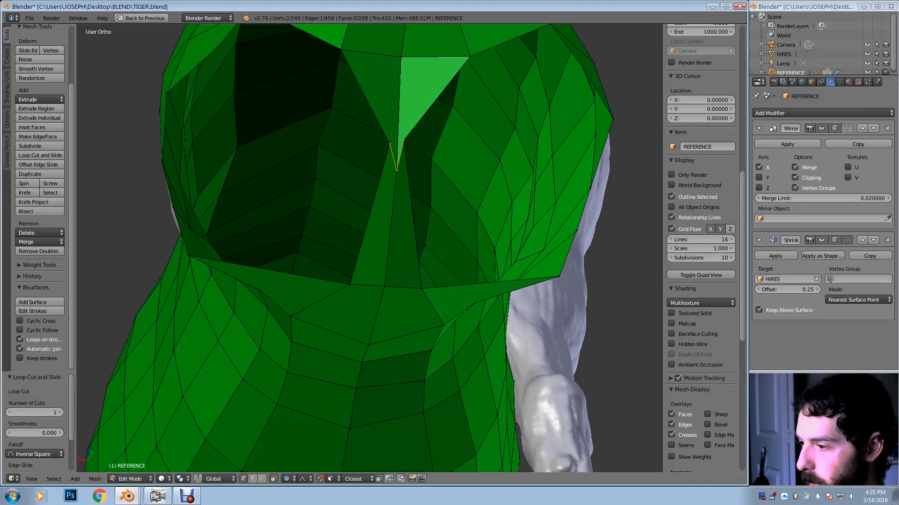
right_click(390, 144)
key("g")
left_click(353, 157)
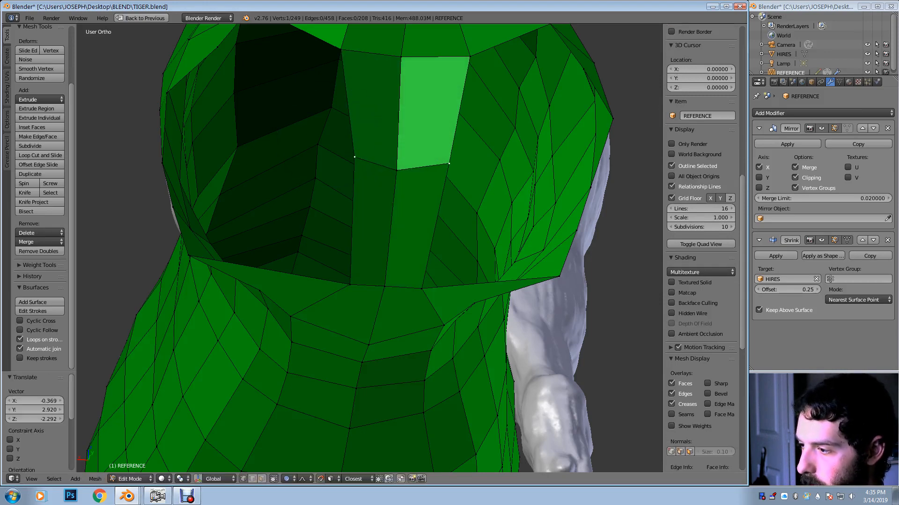
Add another loop cut in the strip's upper section and lower the outer and centre vertices of the loop below with proportional size 1.95
middle_click_drag(353, 158, 456, 192)
middle_click_drag(328, 145, 412, 167)
key("ctrl+r")
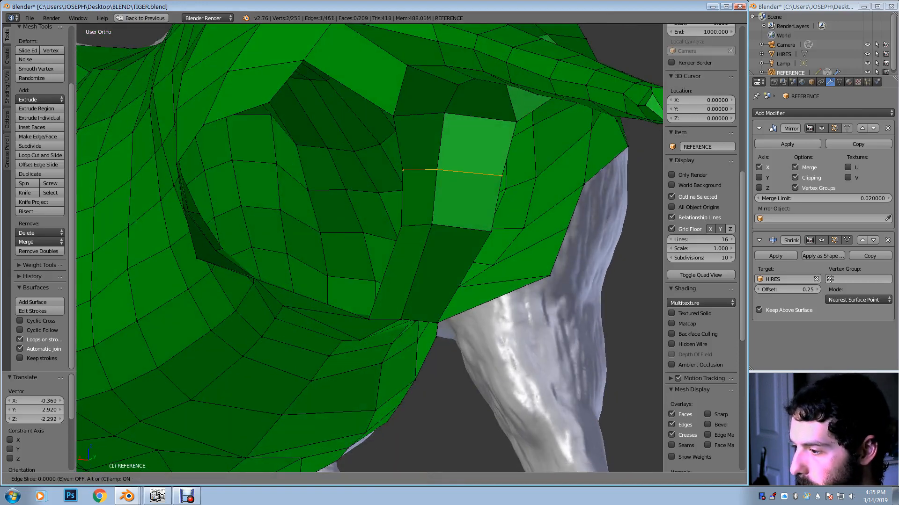
left_click(434, 191)
right_click_drag(400, 226, 391, 251)
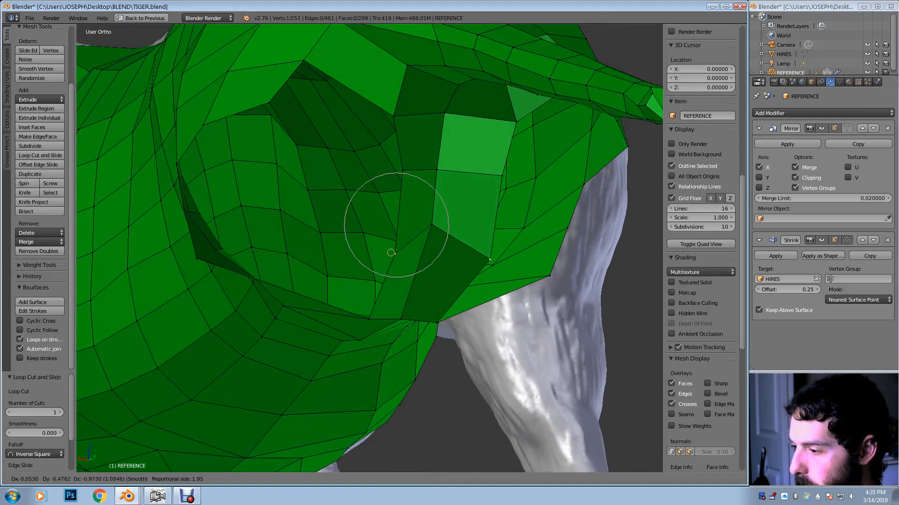
left_click(391, 251)
right_click_drag(430, 223, 426, 249)
left_click(426, 249)
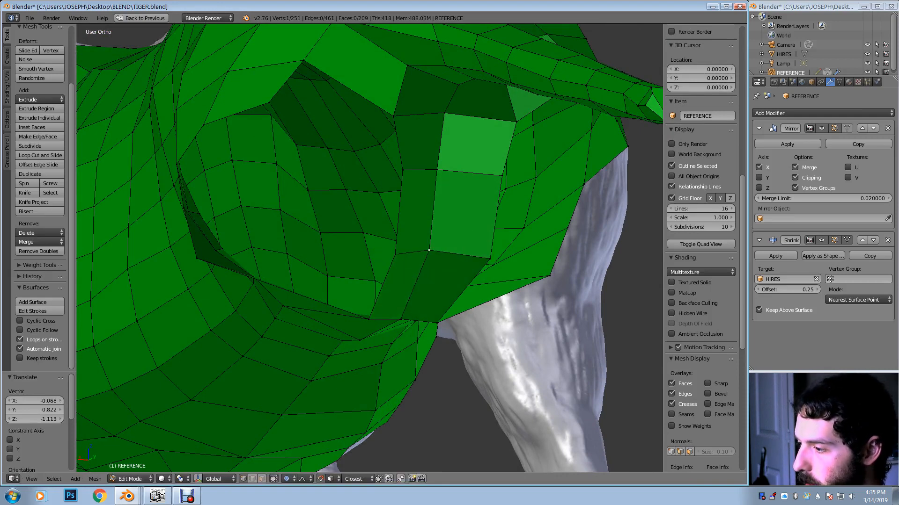
Delete two vertices along the upper rim of the hind leg opening to remove the overlapping inner faces
scroll(426, 249, "down", 2)
middle_click_drag(426, 249, 449, 266)
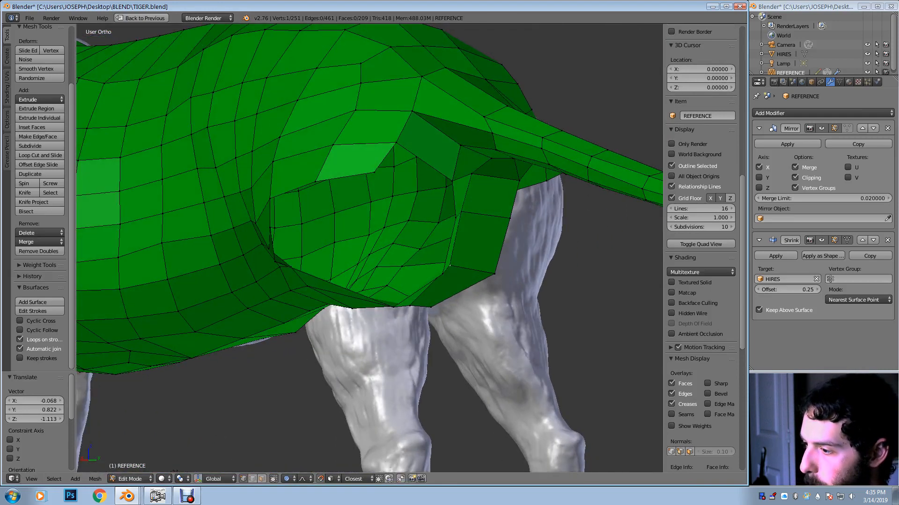
right_click_drag(394, 144, 348, 173)
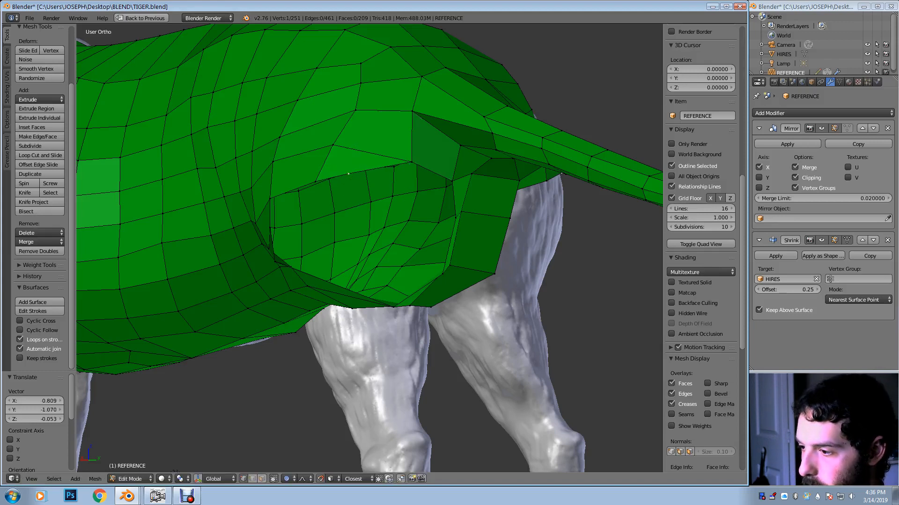
key("x")
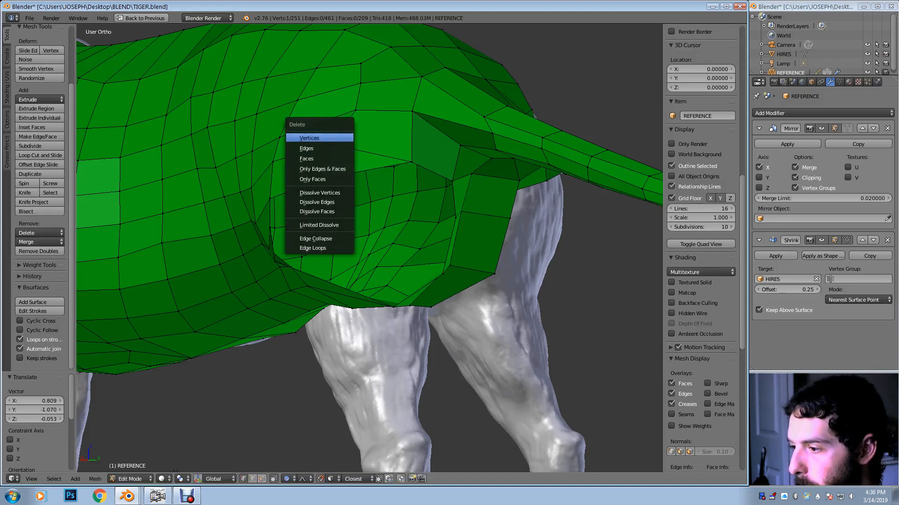
key("Return")
right_click_drag(333, 145, 299, 182)
middle_click_drag(298, 182, 323, 174)
key("x")
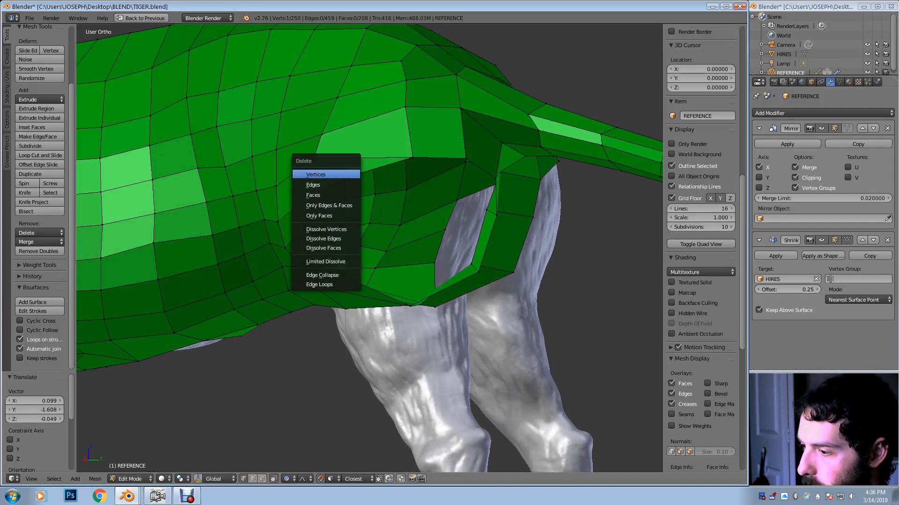
left_click(323, 173)
Reposition the upper and front rim vertices of the hind leg opening with proportional size 1.95 to round its outline
right_click_drag(313, 159, 328, 167)
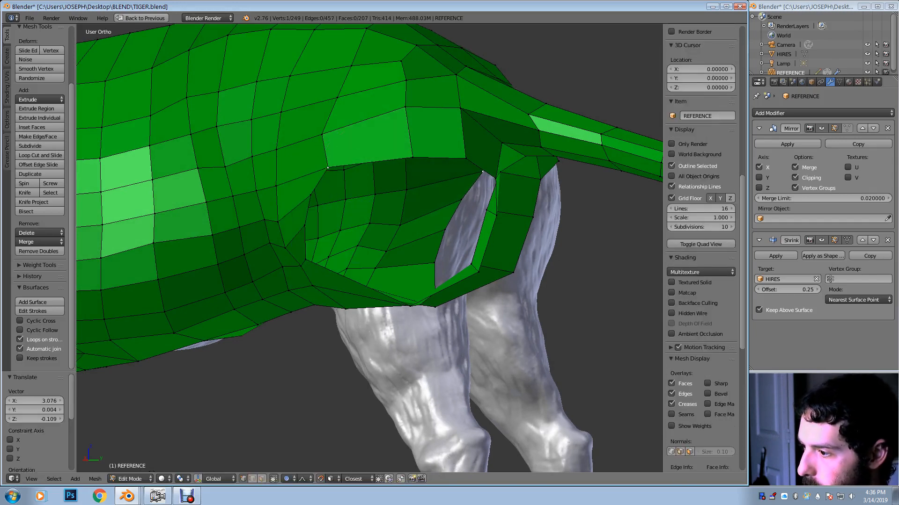
middle_click_drag(328, 168, 350, 167)
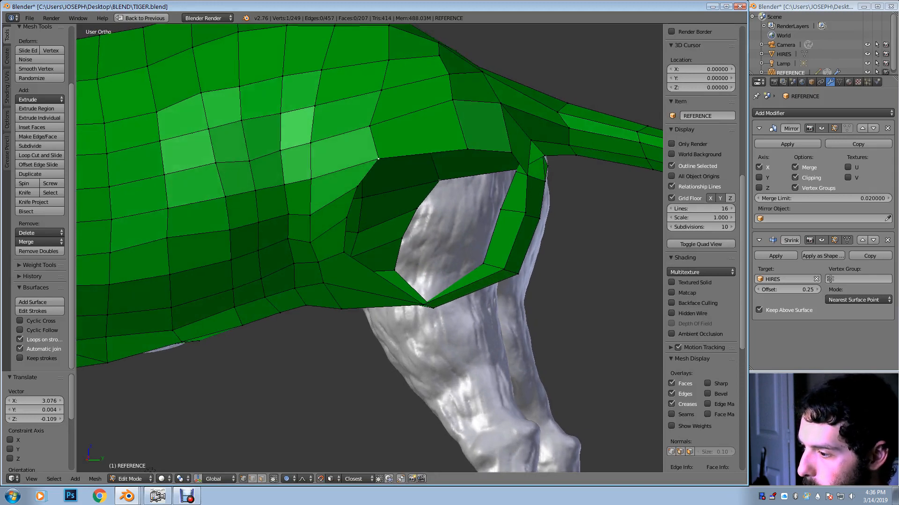
right_click_drag(358, 166, 352, 171)
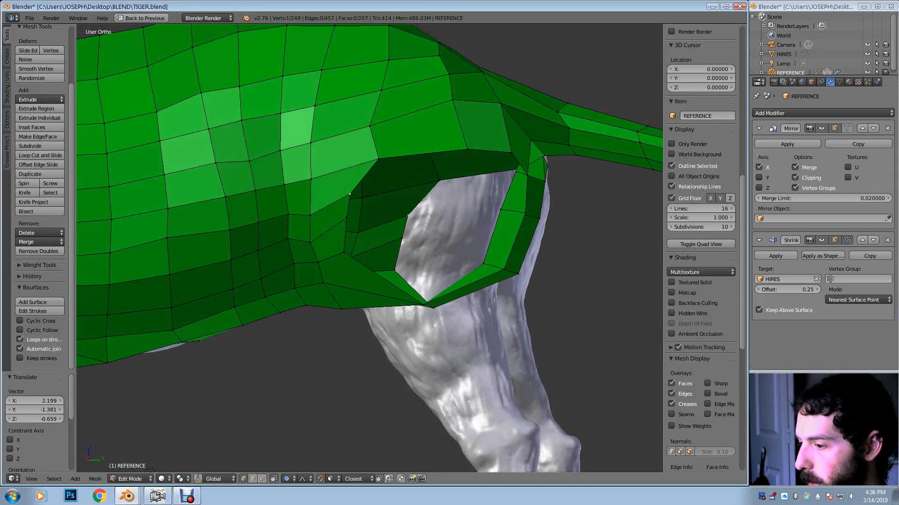
key("g")
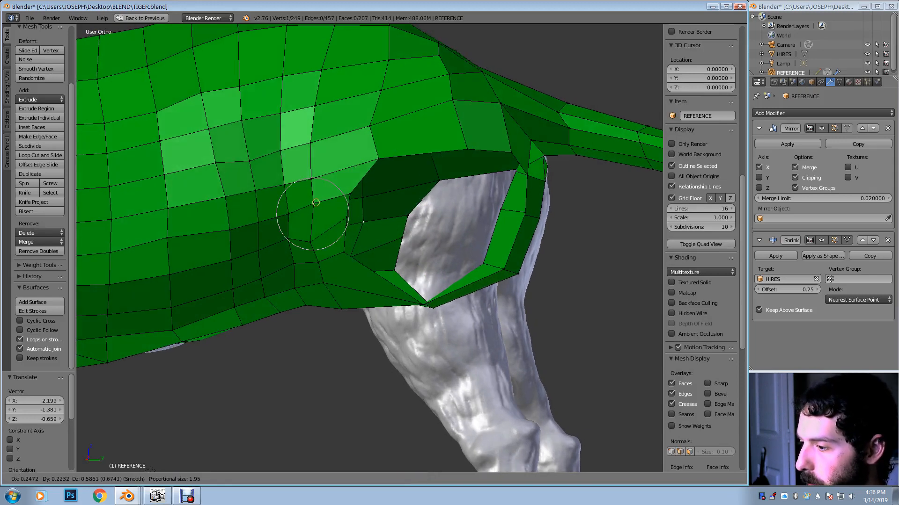
left_click(316, 202)
key("g")
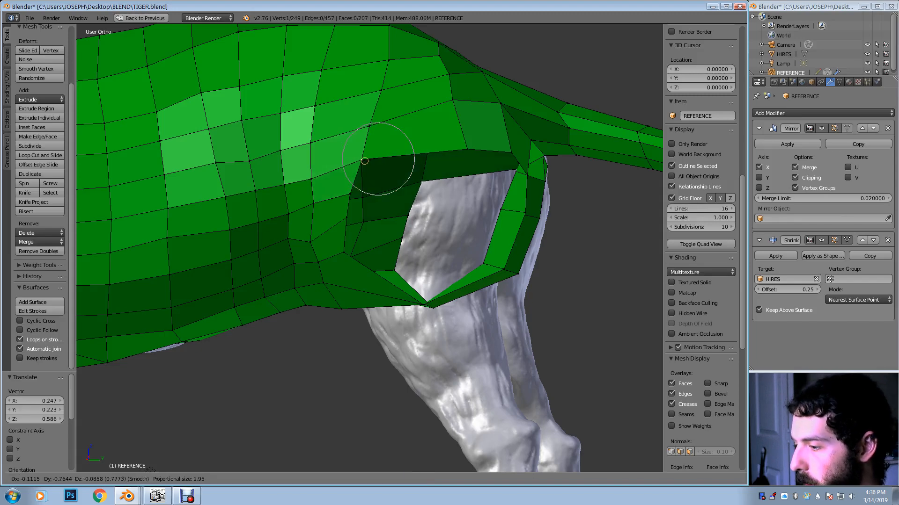
left_click(362, 160)
Try a loop cut through the faces around the hind leg opening and undo it
middle_click_drag(361, 161, 307, 107)
scroll(369, 248, "up", 2)
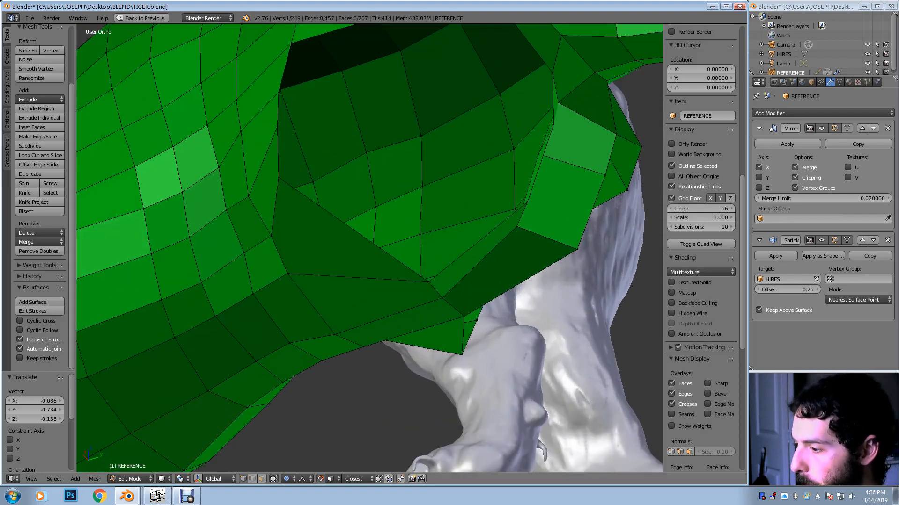
middle_click_drag(369, 248, 377, 285)
middle_click_drag(280, 94, 259, 82)
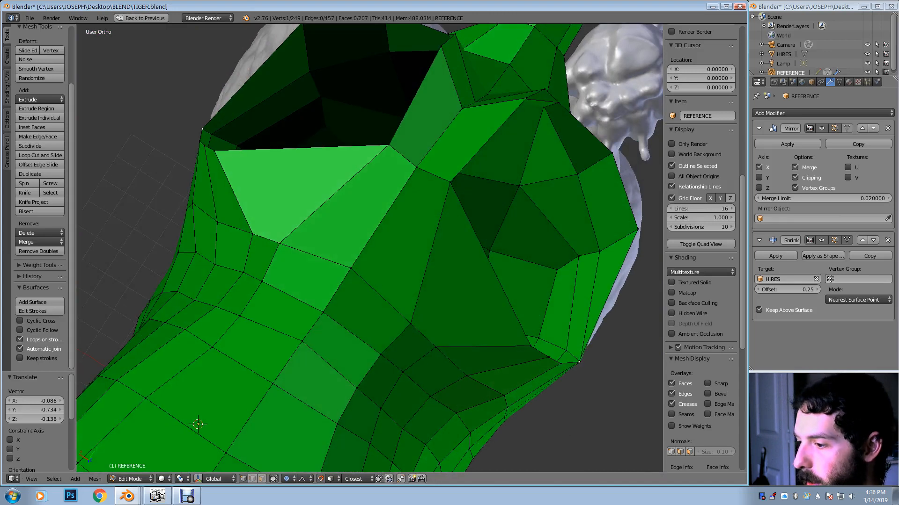
key("ctrl+r")
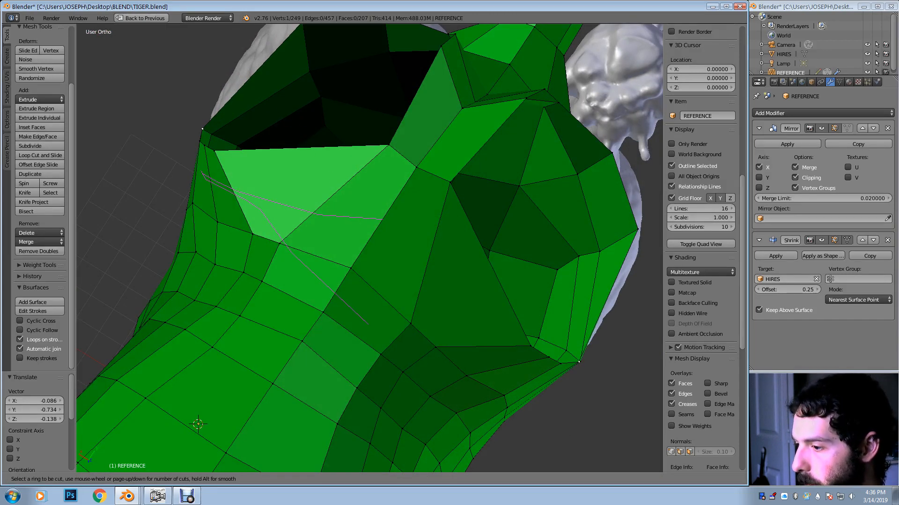
left_click(347, 203)
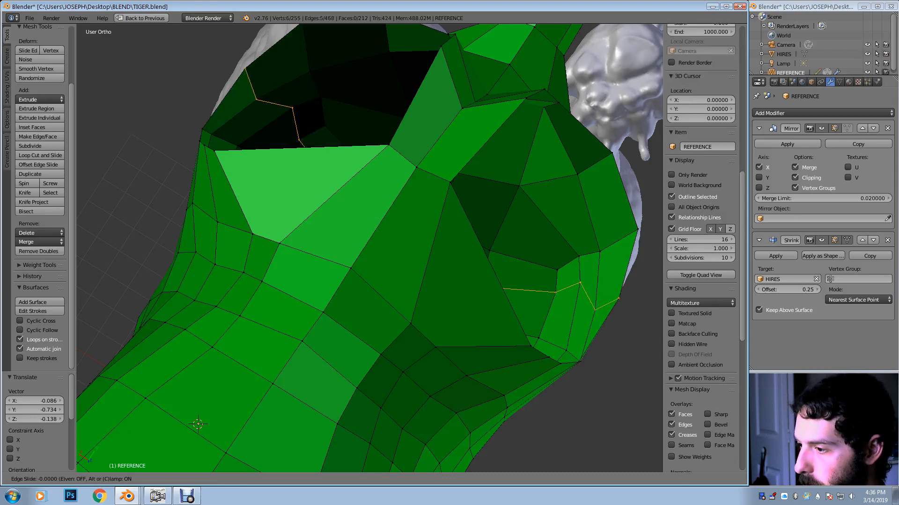
left_click(346, 203)
key("ctrl+z")
scroll(702, 248, "down", 2)
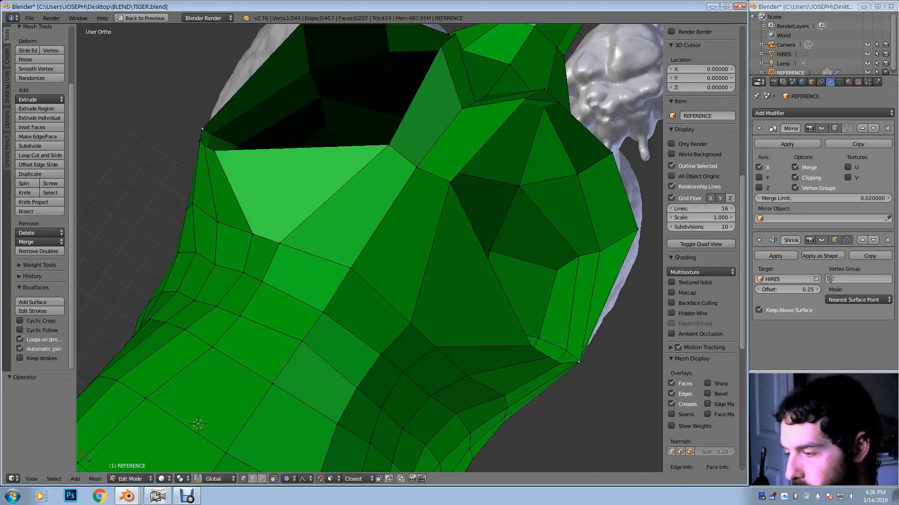
key("ctrl+r")
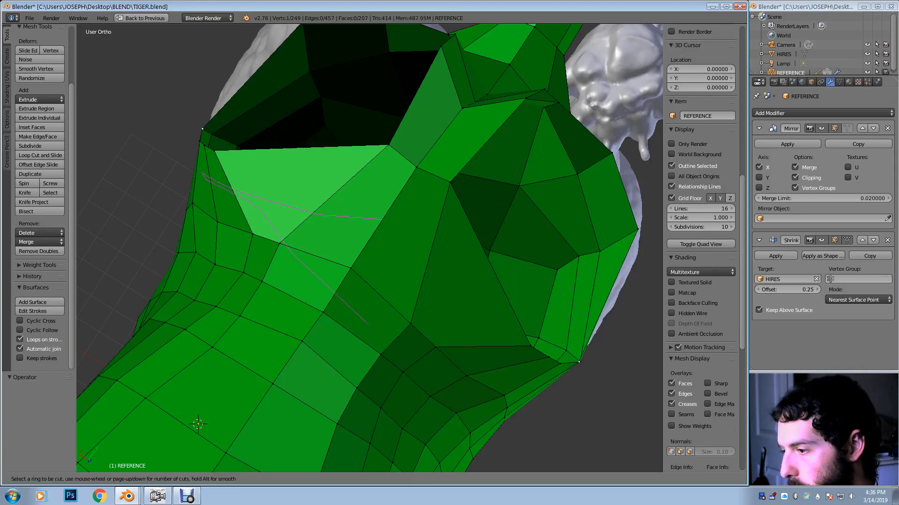
key("Escape")
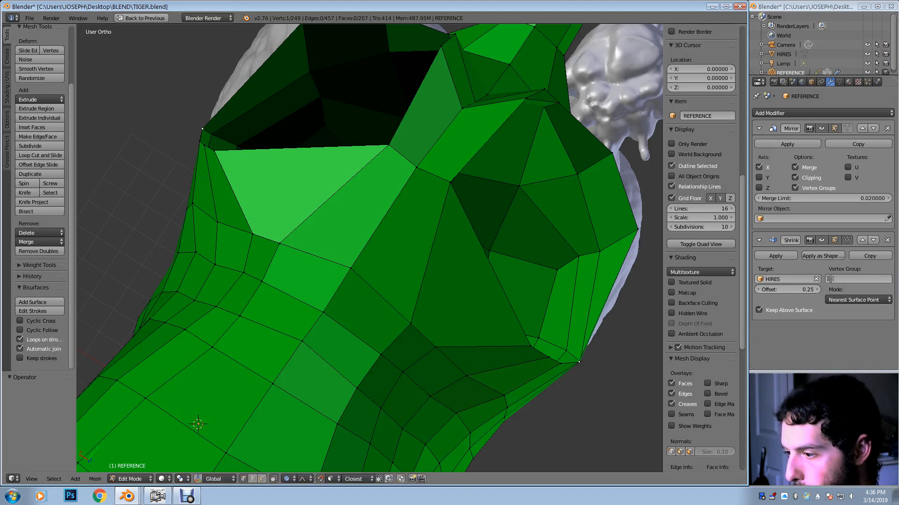
middle_click_drag(369, 248, 281, 225)
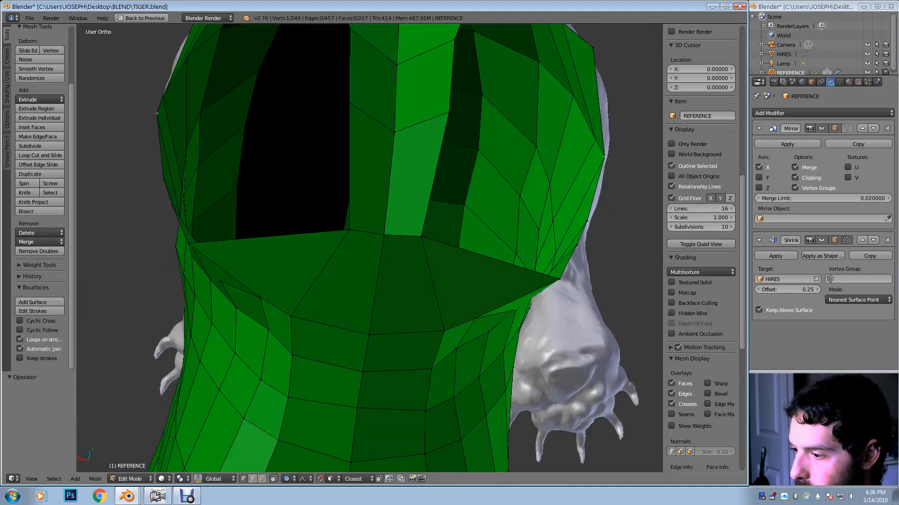
middle_click_drag(346, 241, 386, 224)
key("ctrl+r")
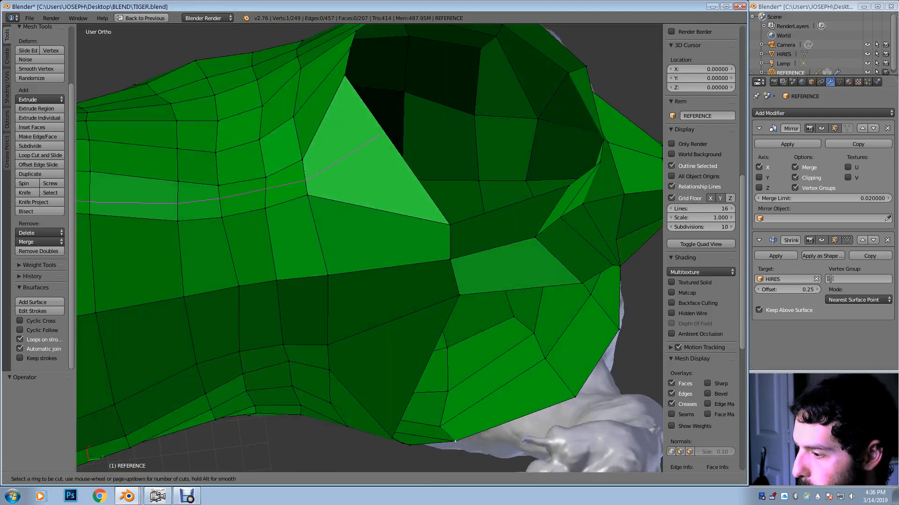
key("Escape")
Move the groin-side rim vertex of the leg opening toward the belly's midline with proportional size 1.95 and start deleting it
middle_click_drag(386, 225, 393, 218)
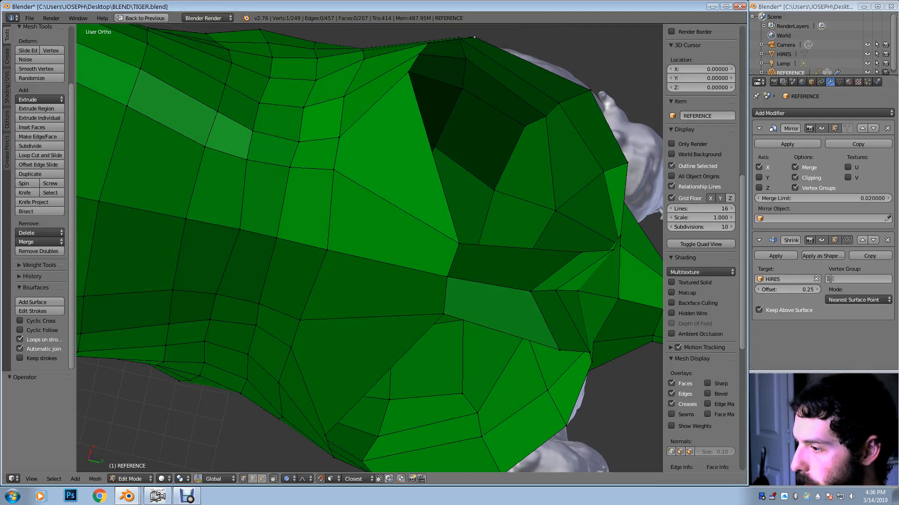
key("g")
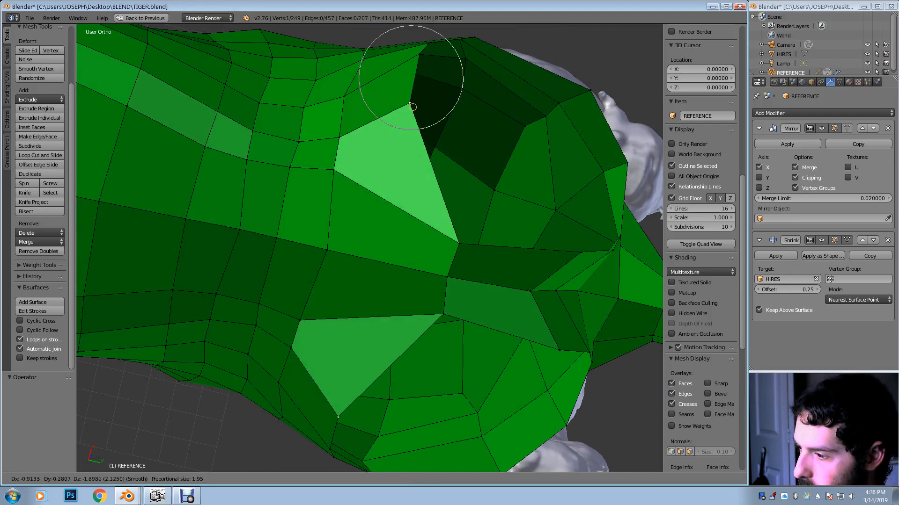
left_click(412, 107)
key("x")
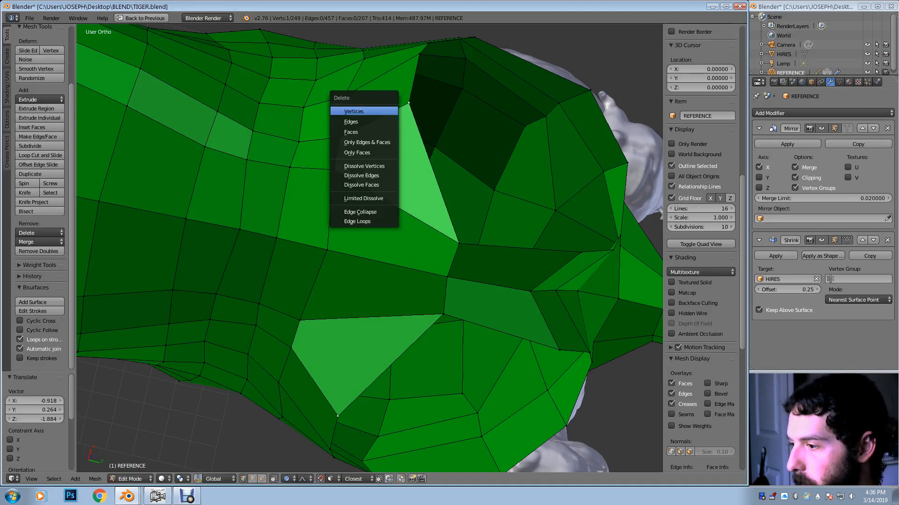
Delete the selected vertex at the hind-leg opening's rim and add one loop cut through the wide face strip beside the opening
left_click(367, 110)
key("ctrl+r")
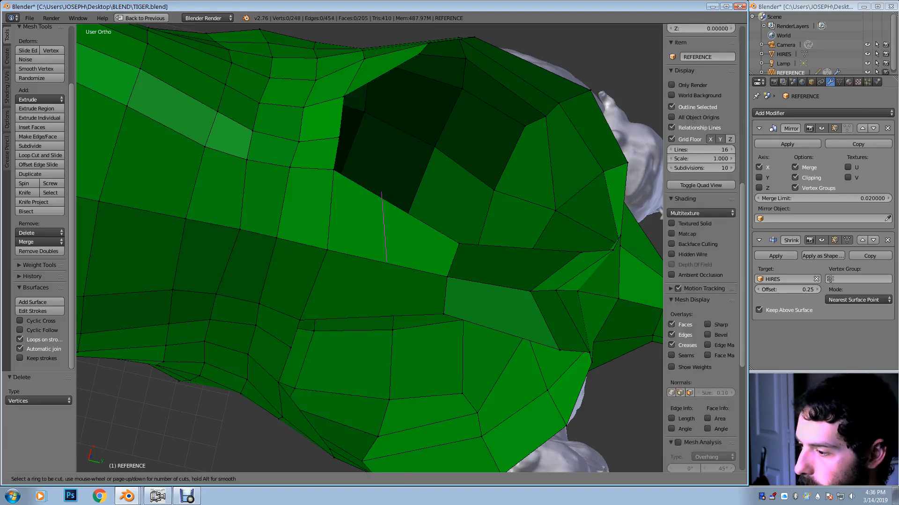
left_click(384, 227)
left_click(370, 220)
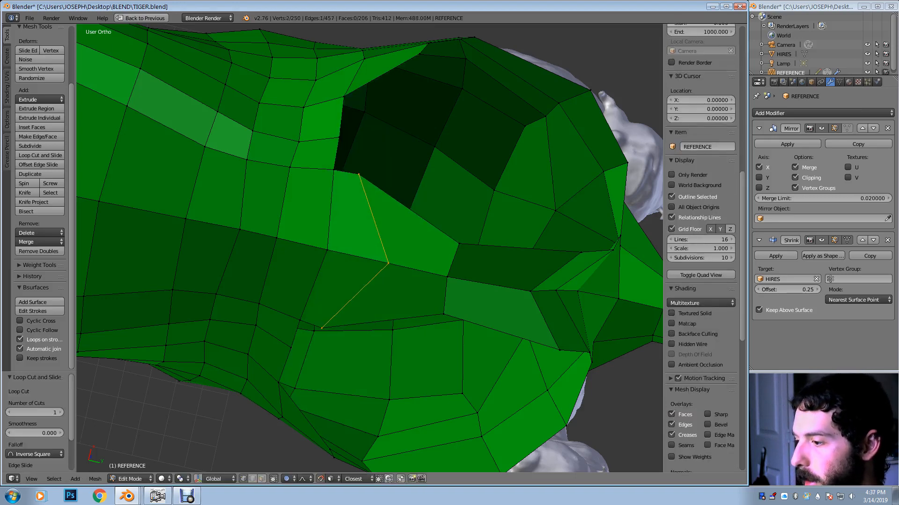
Reposition the new cut's rim vertex and the neighbouring front rim vertices to even out the hind-leg opening
key("g")
left_click(379, 198)
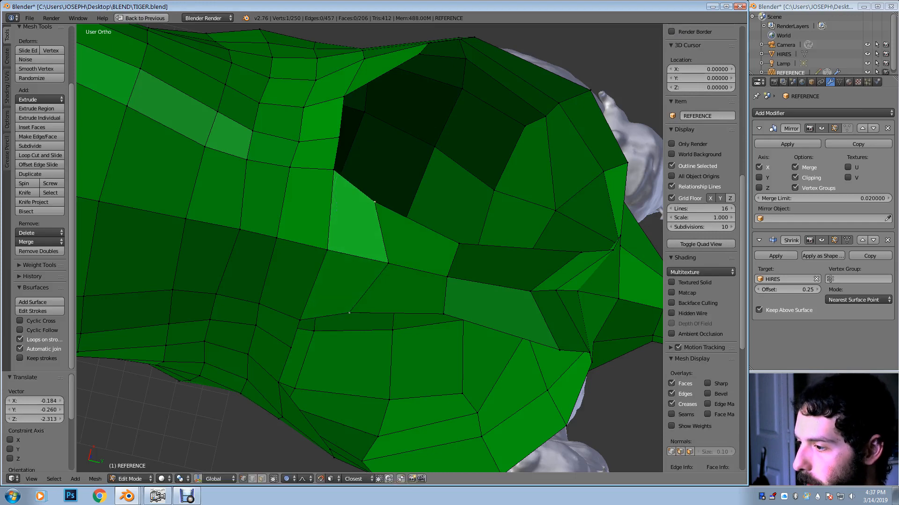
middle_click_drag(379, 198, 398, 182)
middle_click_drag(381, 215, 376, 201)
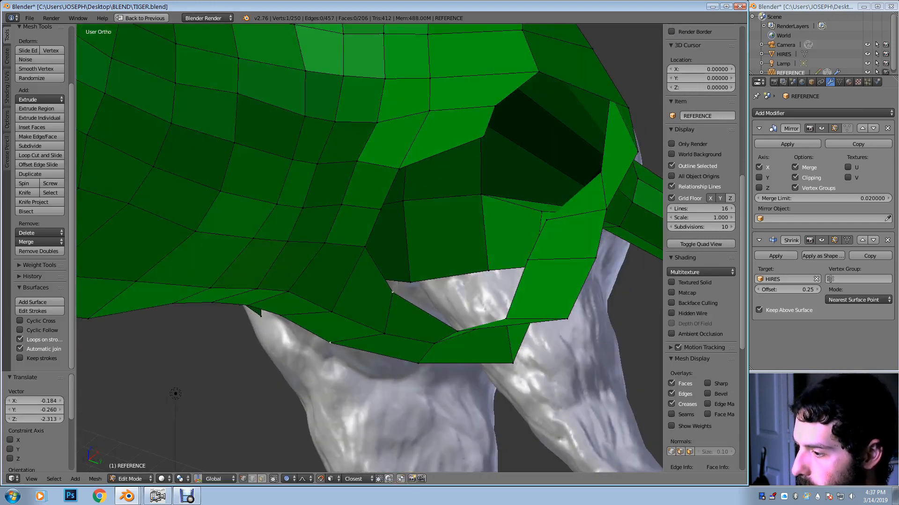
key("g")
left_click(377, 198)
key("g")
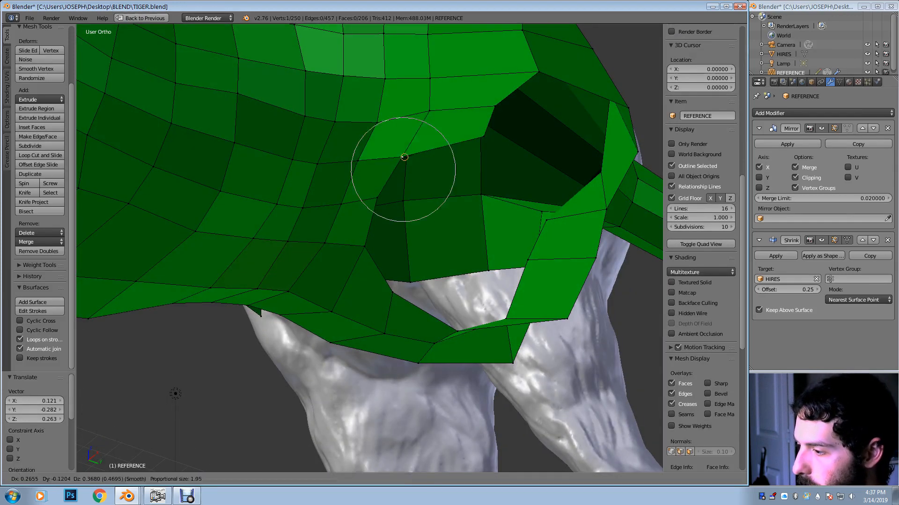
left_click(409, 154)
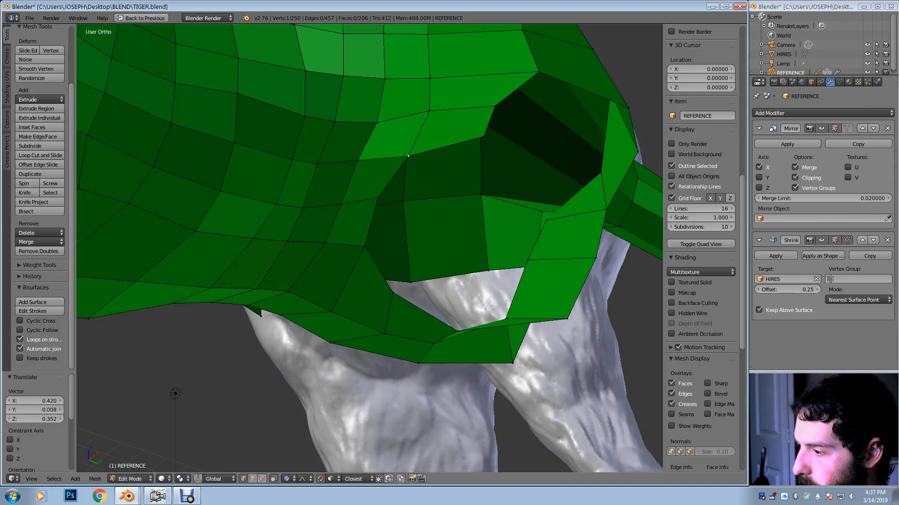
Extrude the upper front rim edge of the hind-leg opening twice downward along the front of the opening
middle_click_drag(409, 154, 323, 171)
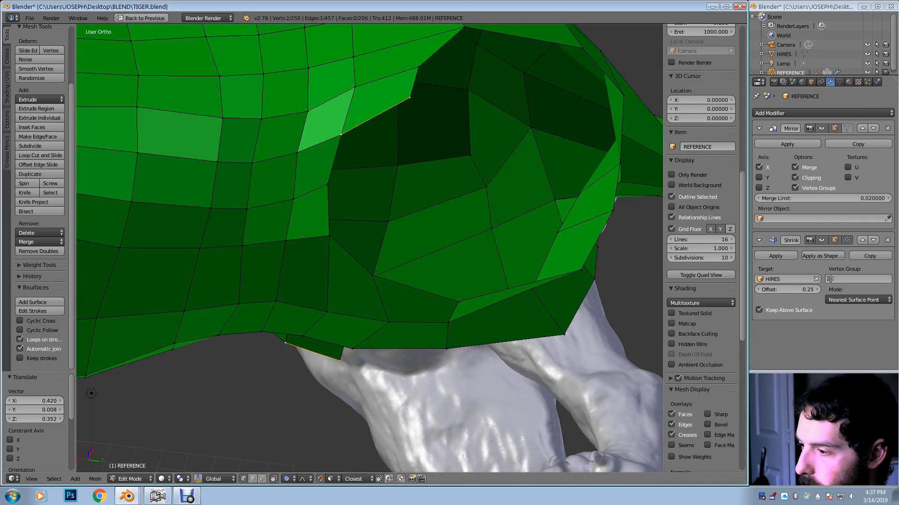
middle_click_drag(347, 140, 344, 130)
key("e")
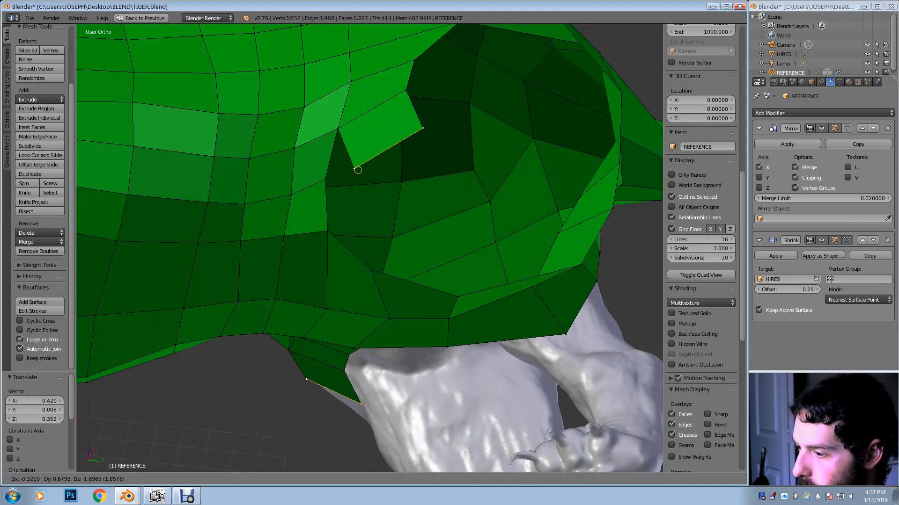
left_click(349, 166)
key("e")
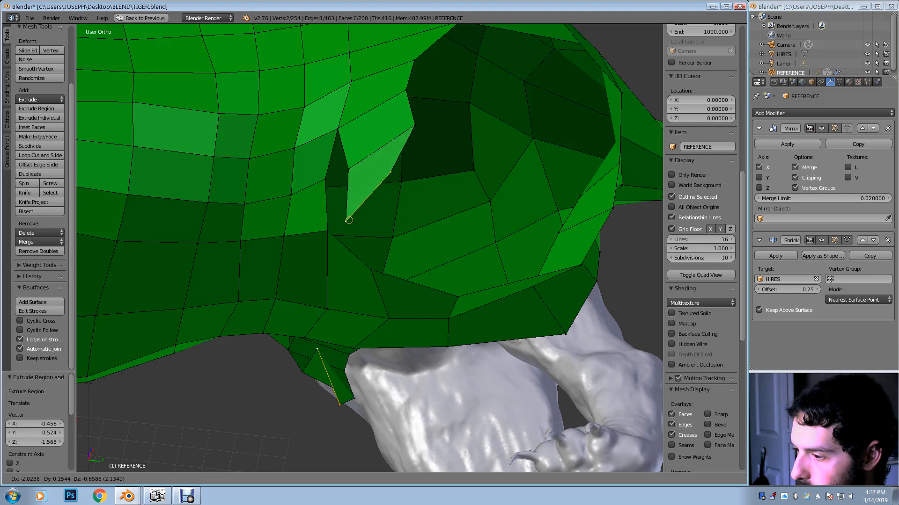
left_click(347, 226)
Merge the front-side vertices of the two extruded faces into the adjacent body rim vertices using At Last
scroll(701, 211, "down", 2)
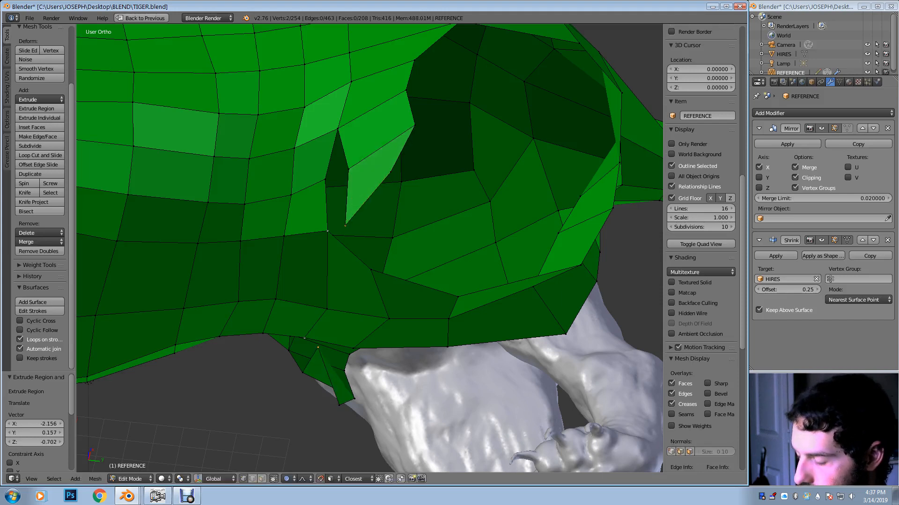
key("alt+m")
key("Return")
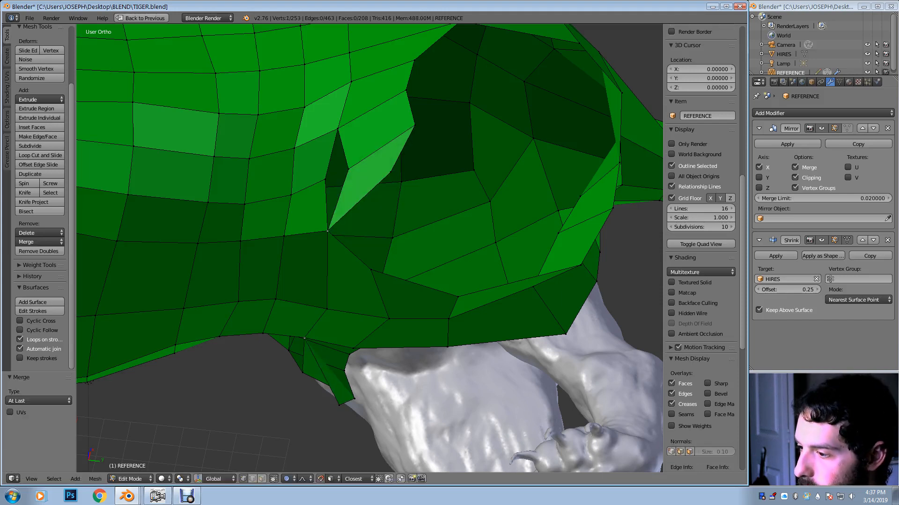
key("alt+m")
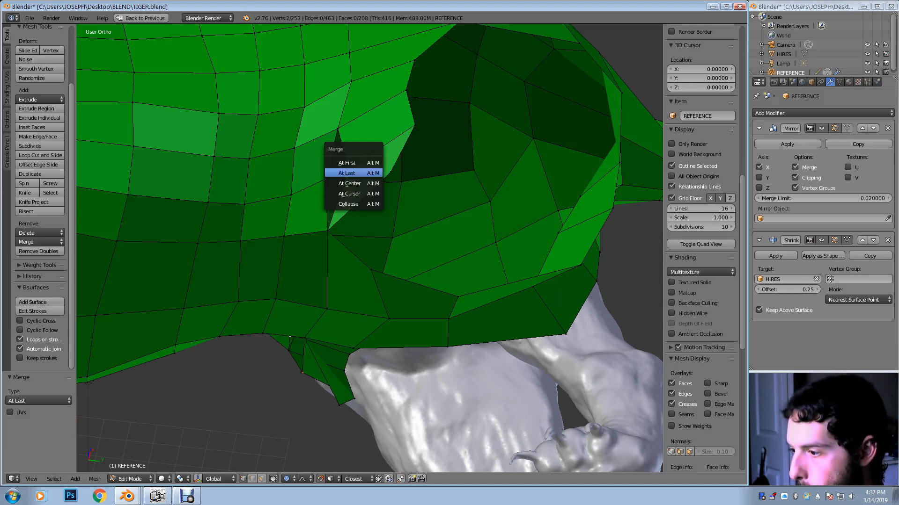
key("Return")
Move the free vertices of the new front faces to shape a smoother front rim of the opening
key("g")
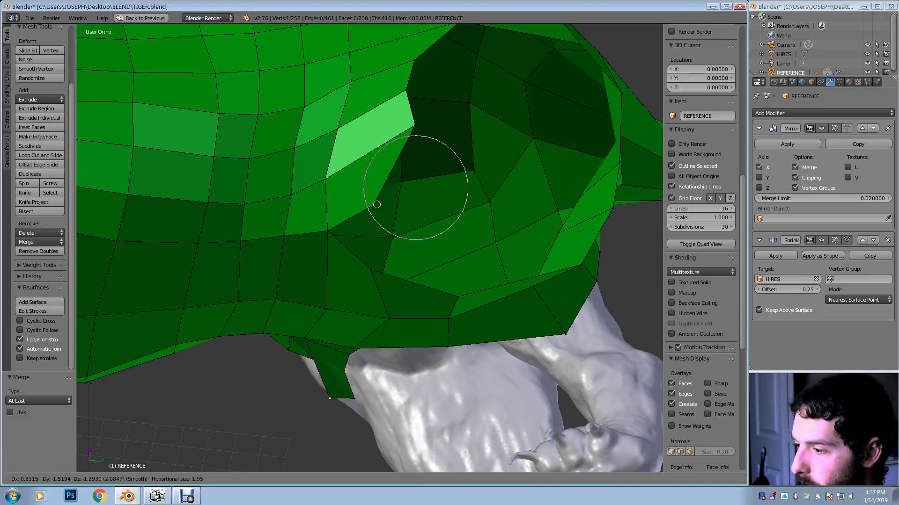
left_click(371, 208)
key("g")
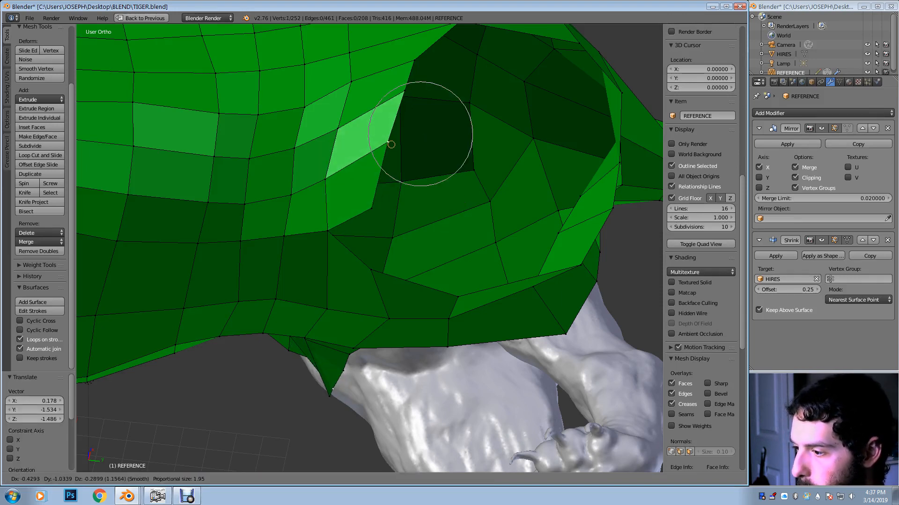
left_click(391, 139)
middle_click_drag(392, 139, 351, 101)
right_click(348, 157)
key("g")
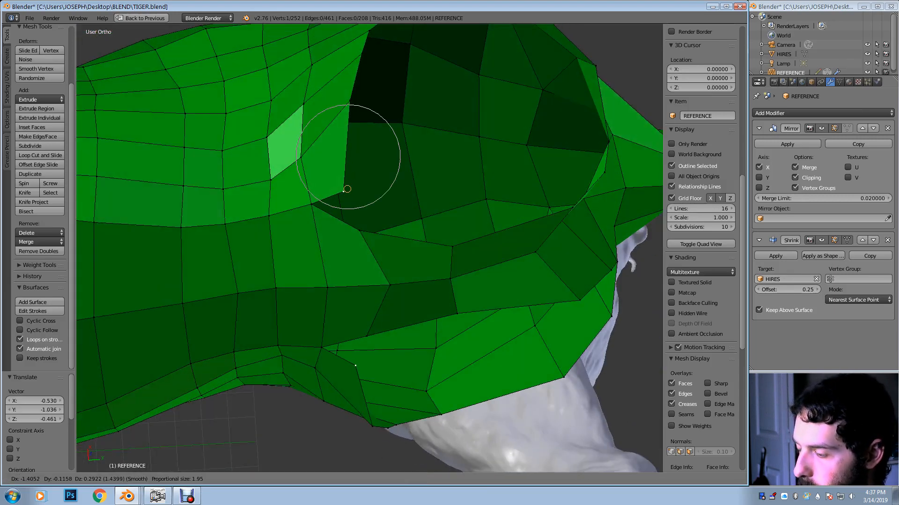
left_click(348, 183)
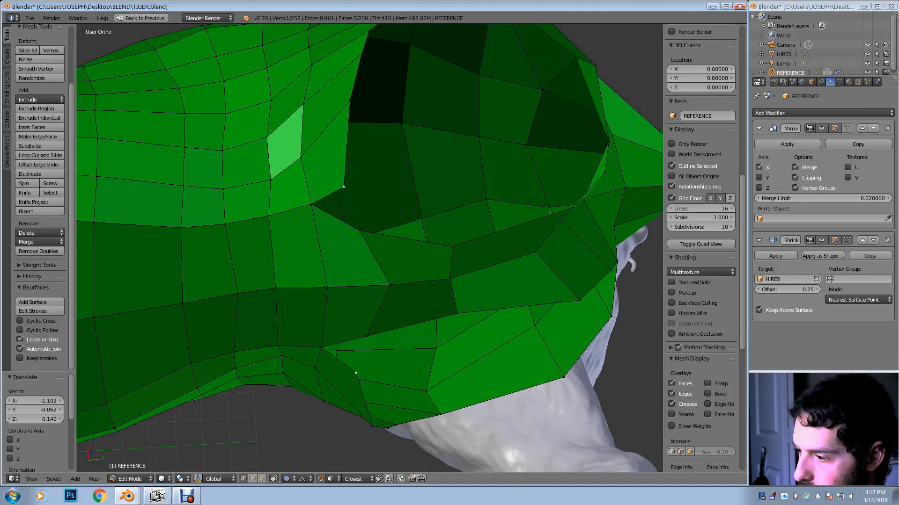
Merge the lowest new rim vertex with its neighbour using At Last and move the merged vertex into line with the rim
key("alt+m")
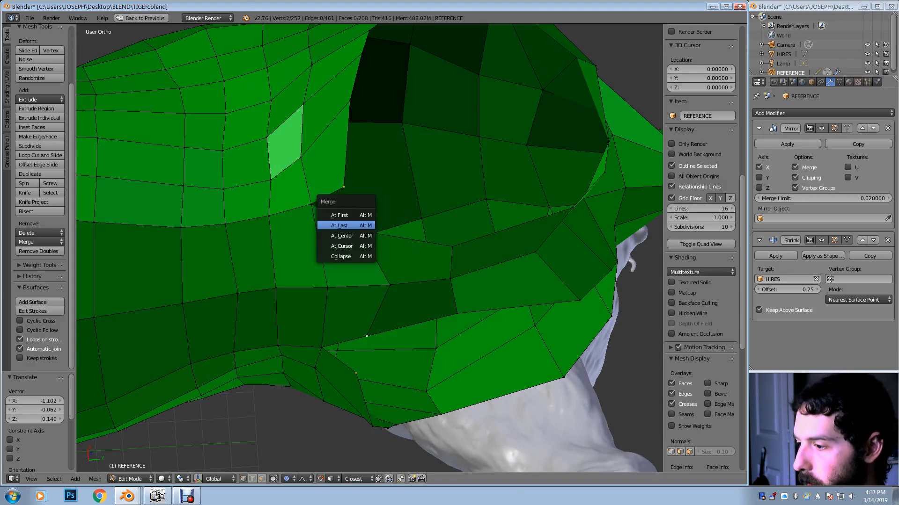
left_click(352, 226)
key("g")
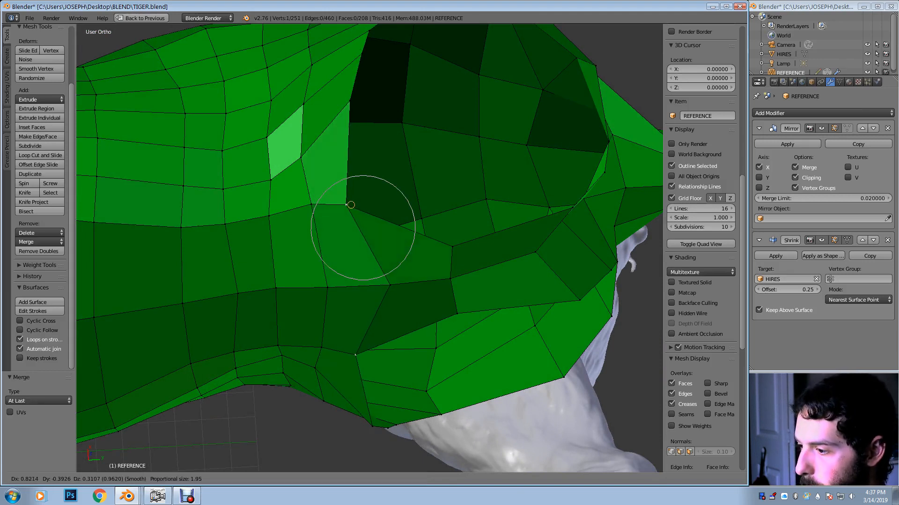
key("Return")
Add a single loop cut across the narrow face strip along the inner rear side of the opening
middle_click_drag(402, 248, 401, 230)
key("ctrl+r")
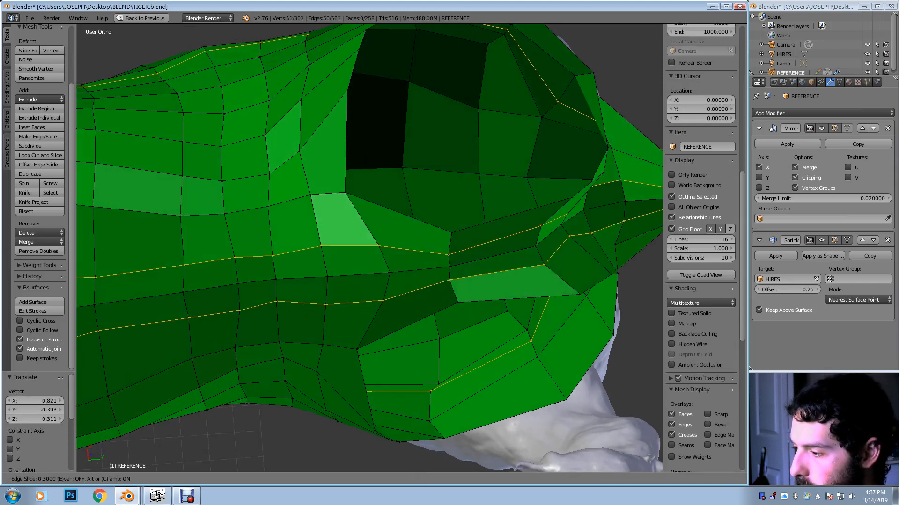
key("Escape")
key("ctrl+r")
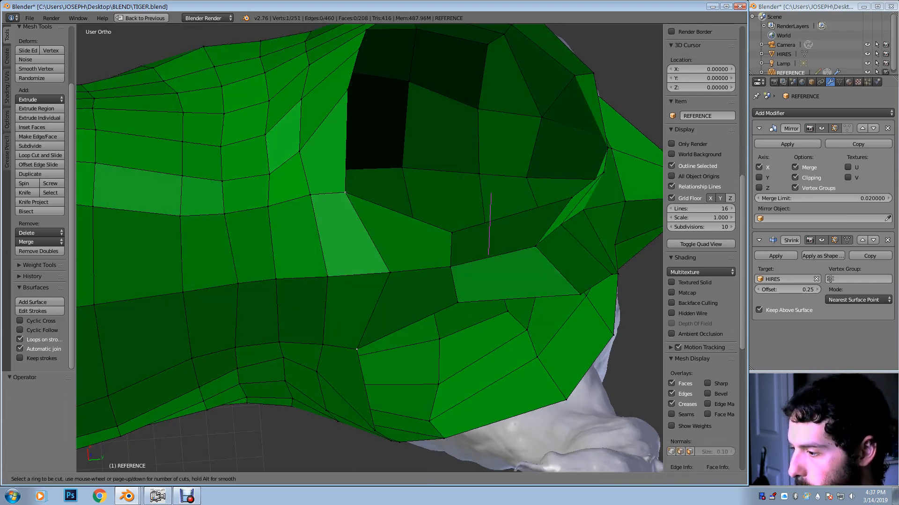
left_click(490, 224)
left_click(515, 253)
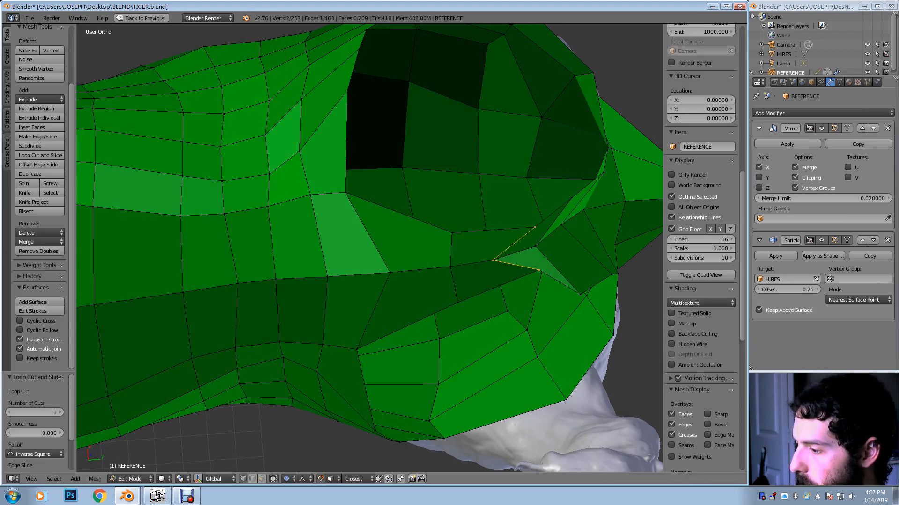
Shift the inner rim vertices and a vertex just below them forward to space the faces beside the new cut evenly
key("g")
key("Escape")
middle_click_drag(517, 229, 485, 199)
key("g")
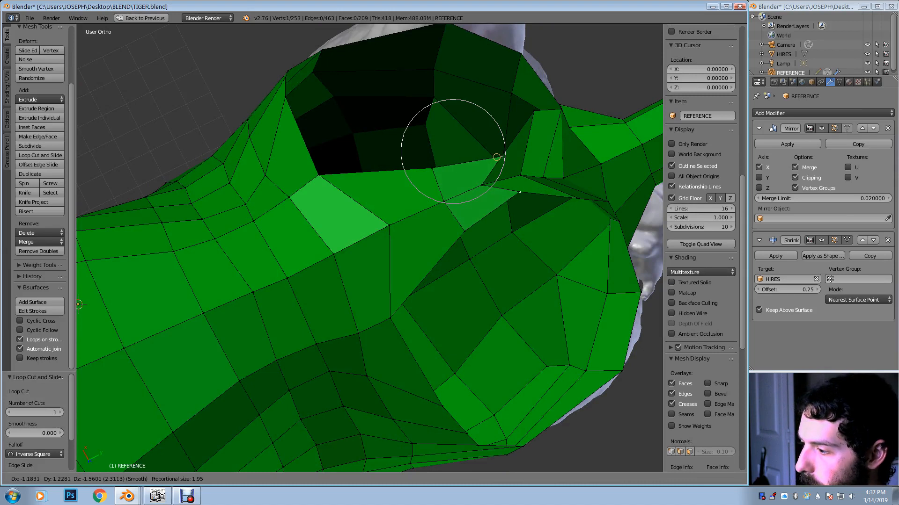
key("Return")
key("g")
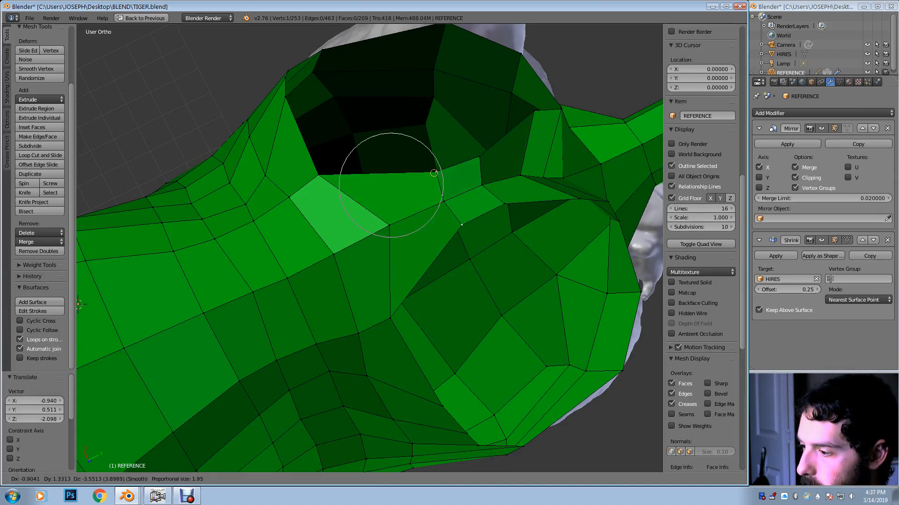
key("Return")
key("g")
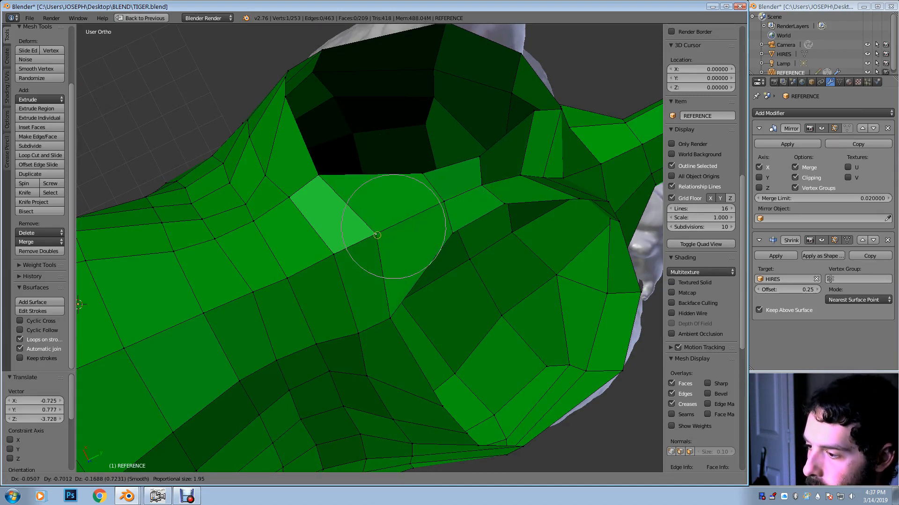
key("Return")
Move the lower front rim vertex of the opening and its neighbouring body vertex to straighten the front edge flow
middle_click_drag(375, 237, 372, 351)
middle_click_drag(333, 297, 330, 302)
right_click(362, 202)
key("g")
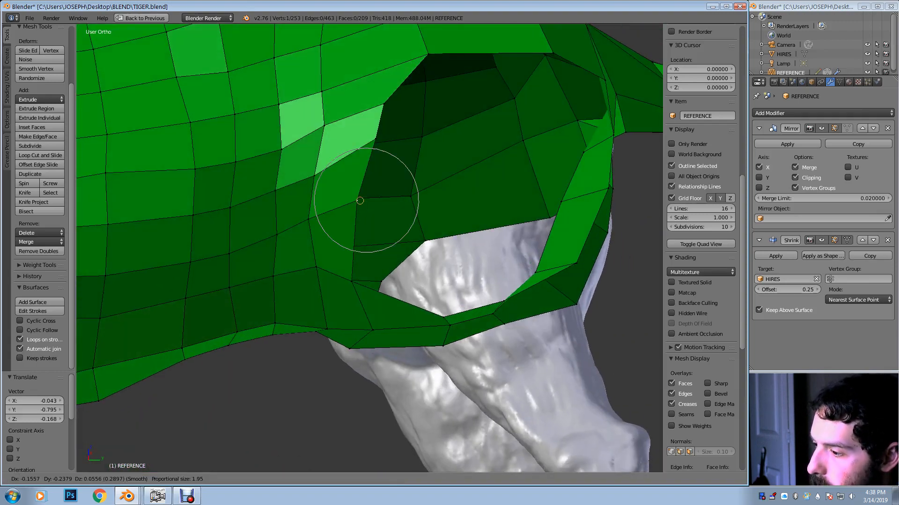
left_click(351, 218)
key("g")
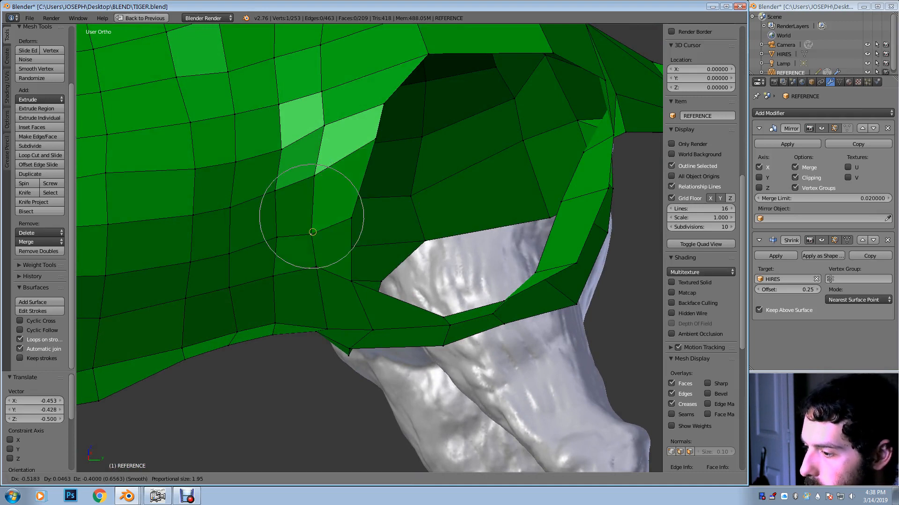
left_click(311, 226)
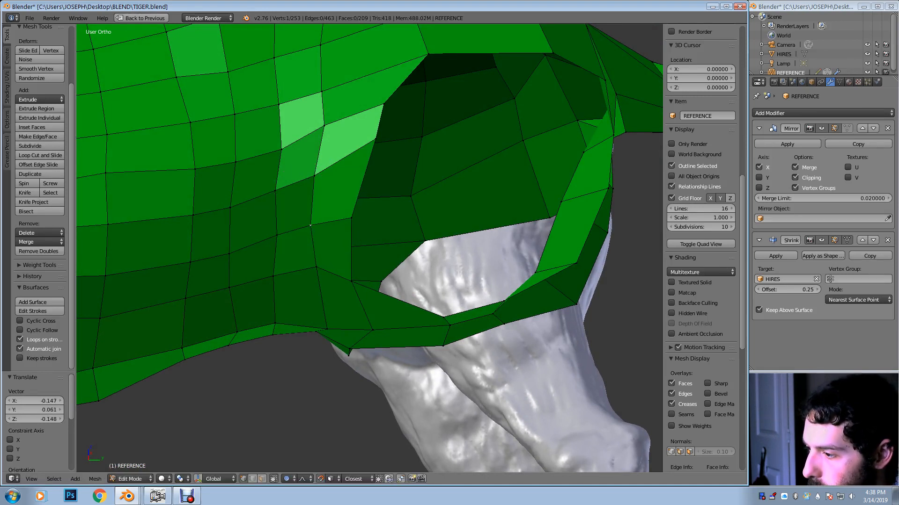
Adjust the upper front rim vertices of the opening and the adjacent body vertex to even out the faces there
key("g")
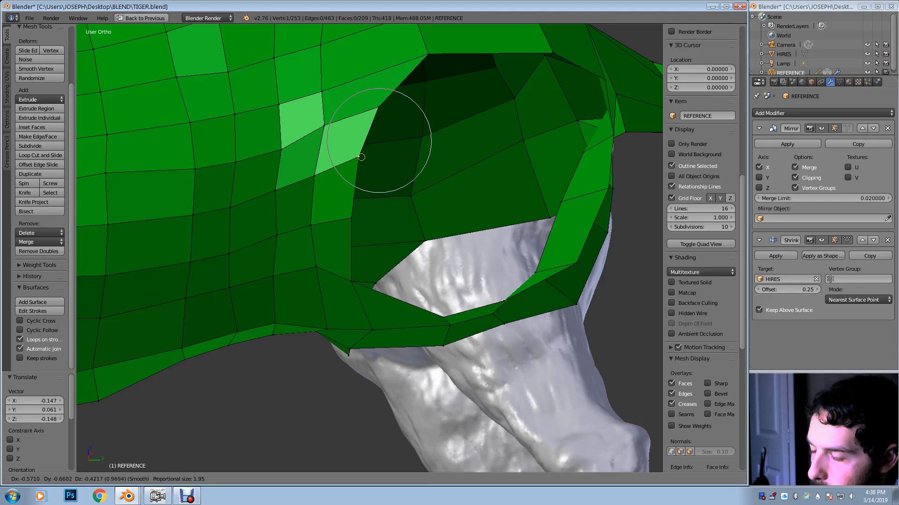
left_click(361, 157)
right_click(325, 126)
key("g")
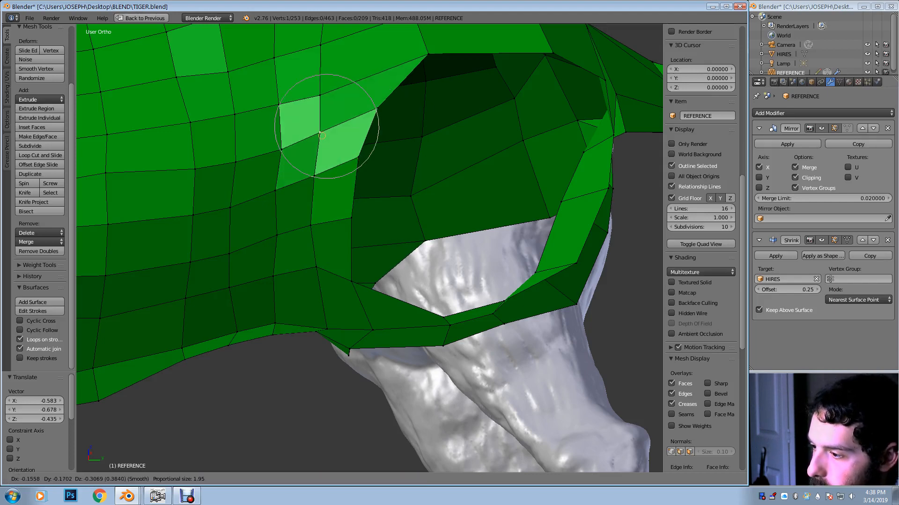
left_click(321, 132)
Select the whole rim loop of the hind-leg opening and extrude it down over the thigh by about X 2.955, Y 0.331, Z -4.191
scroll(321, 132, "down", 2)
scroll(335, 168, "down", 2)
middle_click_drag(335, 167, 275, 180)
right_click(350, 152, "alt")
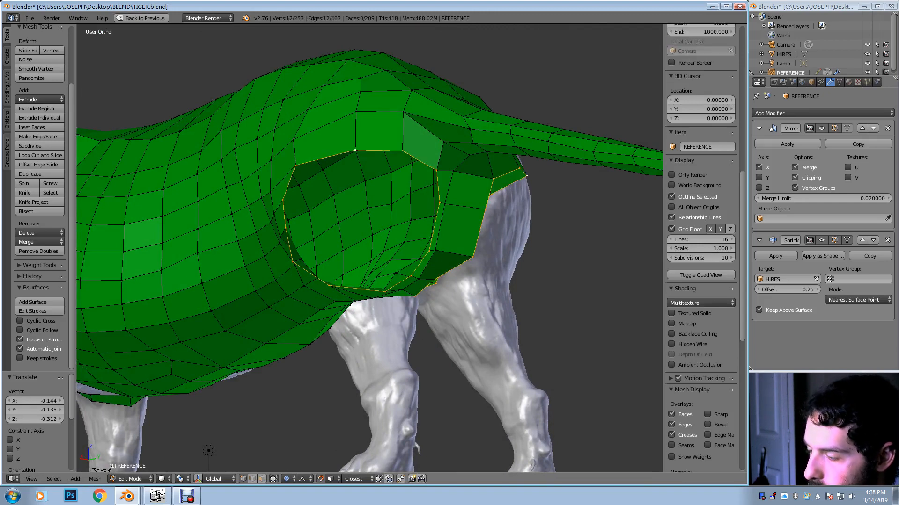
middle_click_drag(350, 153, 414, 98)
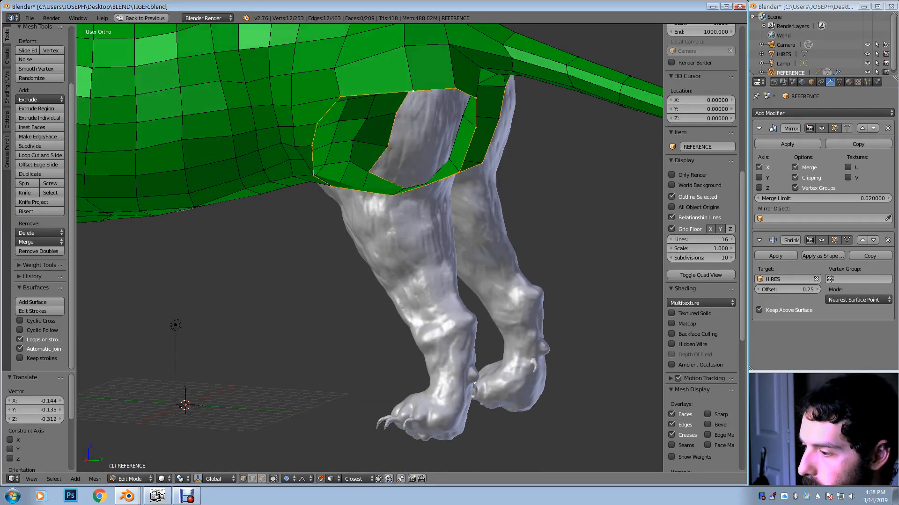
key("e")
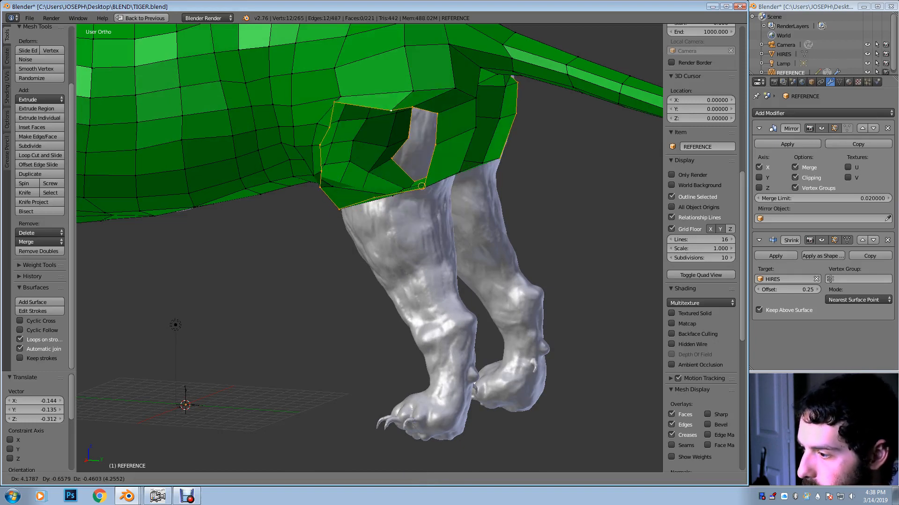
left_click(444, 239)
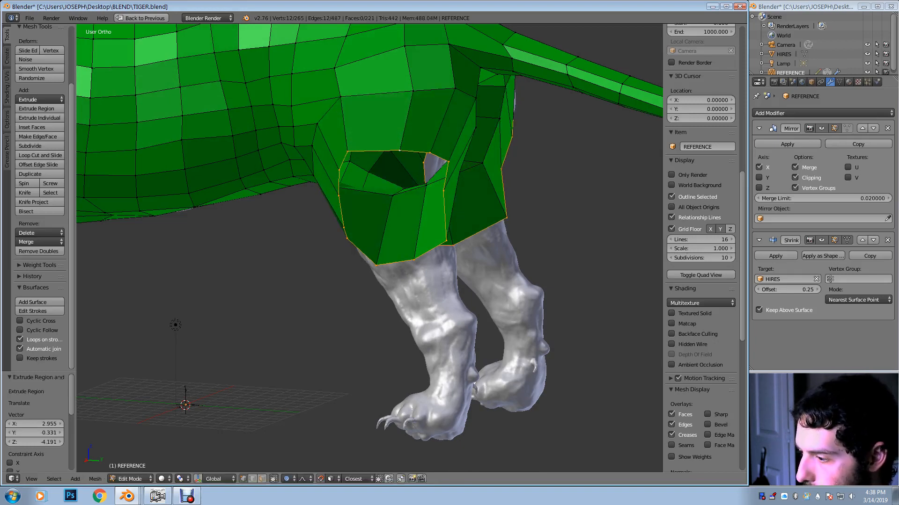
key("r")
key("y")
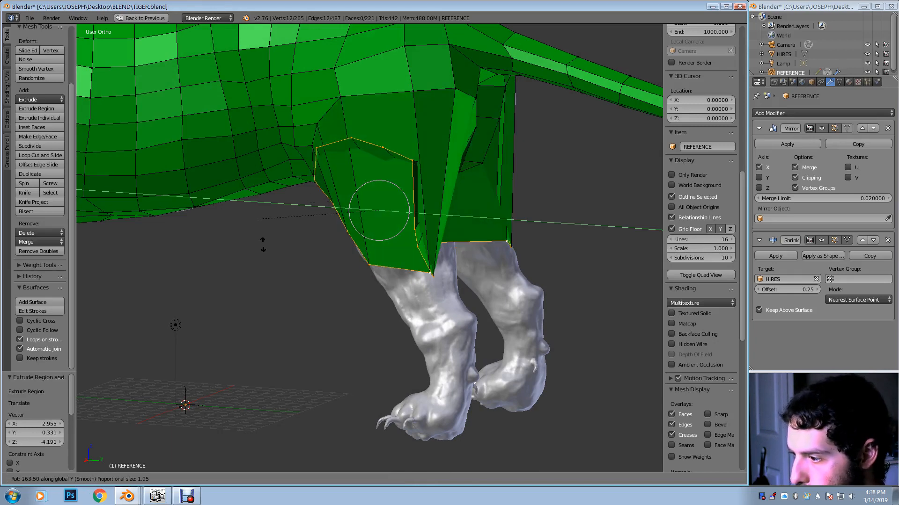
left_click(416, 310)
middle_click_drag(417, 310, 521, 335)
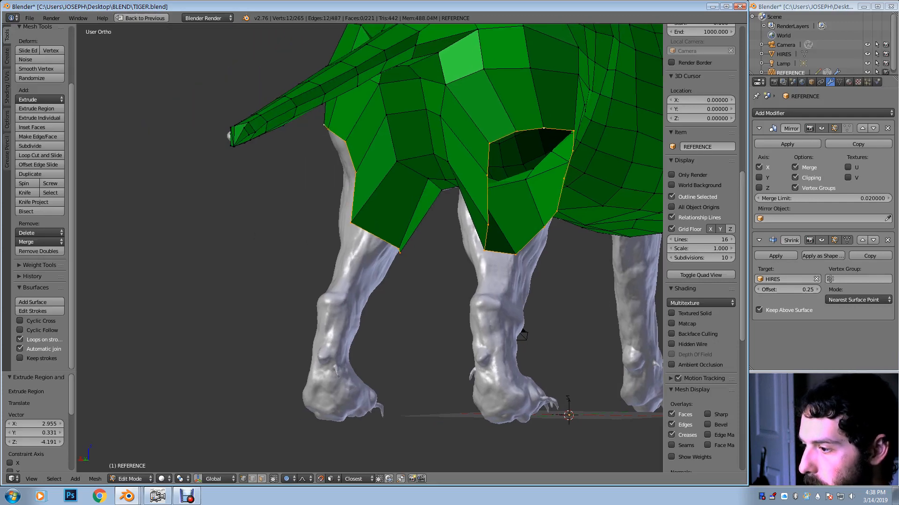
Rotate the extruded hind-leg rim loop by about -65° with proportional editing to level it around the thigh
key("r")
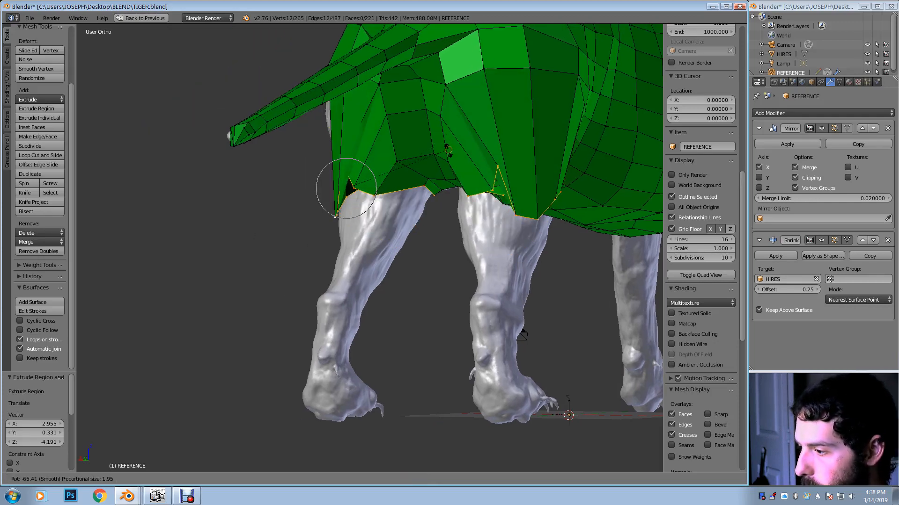
left_click(448, 150)
middle_click_drag(447, 150, 496, 152)
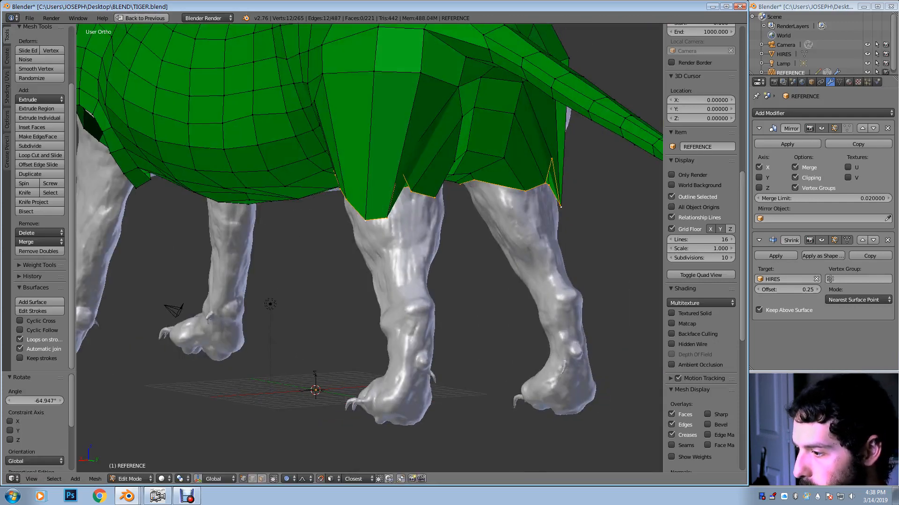
Turn off proportional editing and move the rim loop by about X 0.109, Y 0.783, Z -0.715
scroll(369, 249, "up", 3)
key("o")
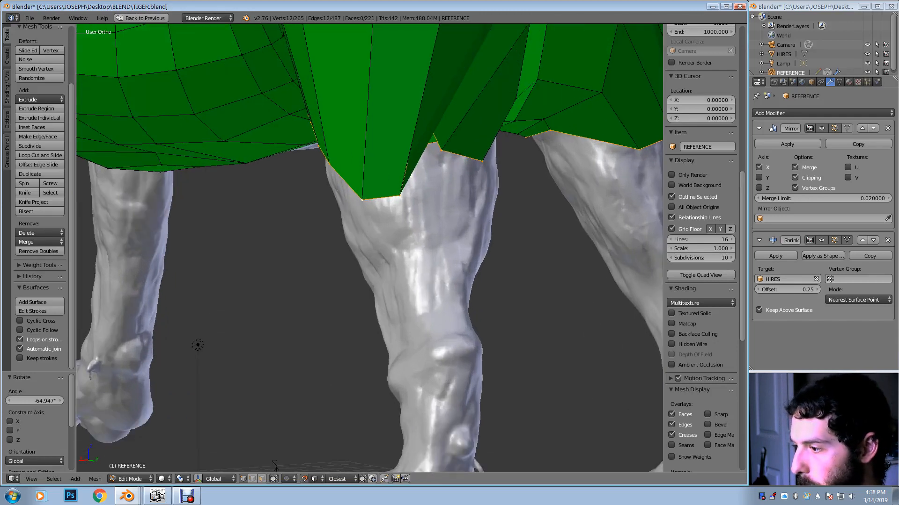
key("g")
key("Escape")
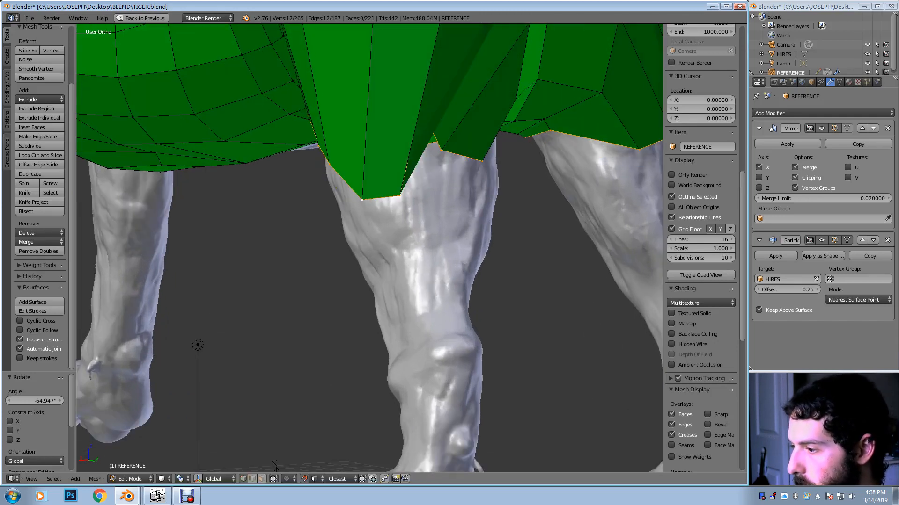
middle_click_drag(369, 248, 343, 236)
key("g")
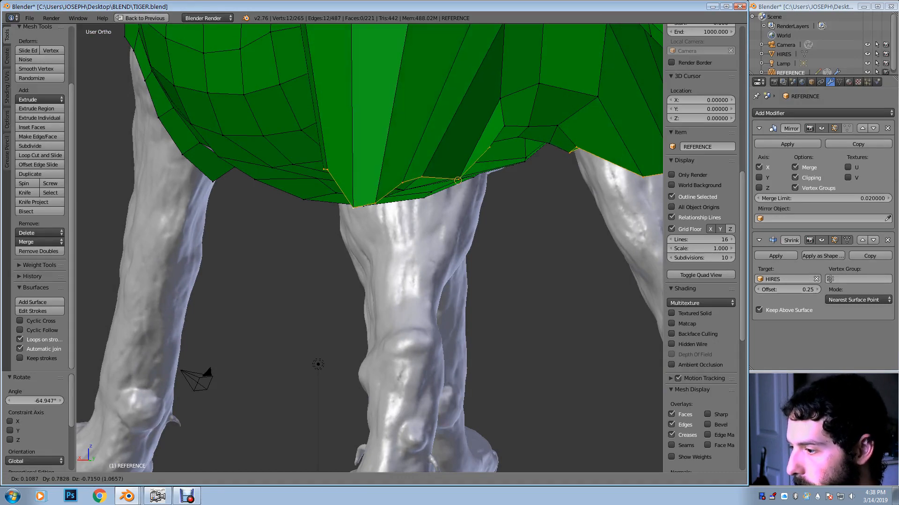
left_click(458, 180)
Move individual vertices along the rear and outer side of the lower rim to even out its edge around the thigh
middle_click_drag(458, 179, 554, 180)
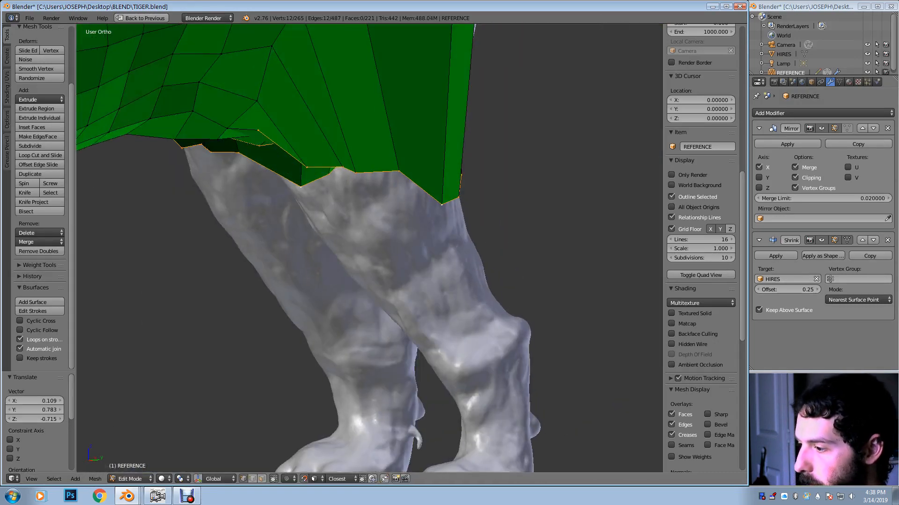
right_click(441, 204)
key("g")
left_click(407, 174)
middle_click_drag(407, 174, 344, 174)
key("g")
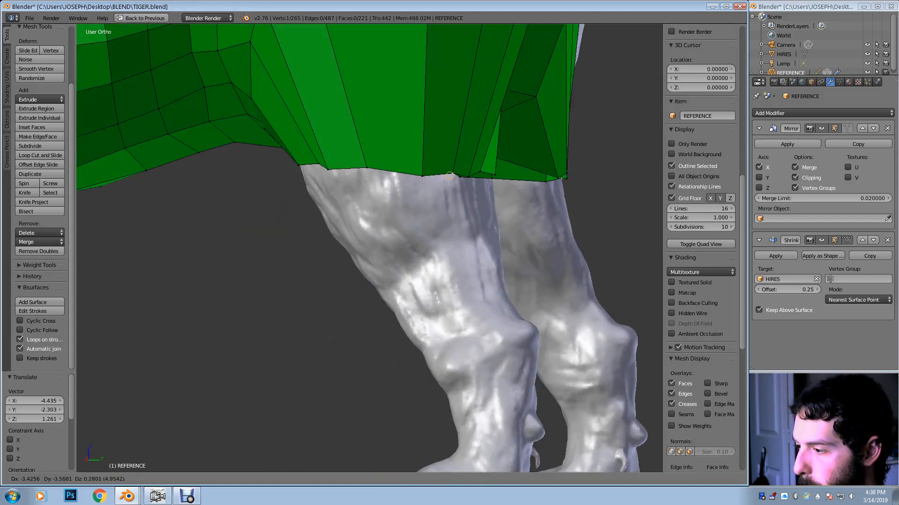
left_click(449, 176)
middle_click_drag(449, 176, 511, 177)
scroll(511, 177, "down", 2)
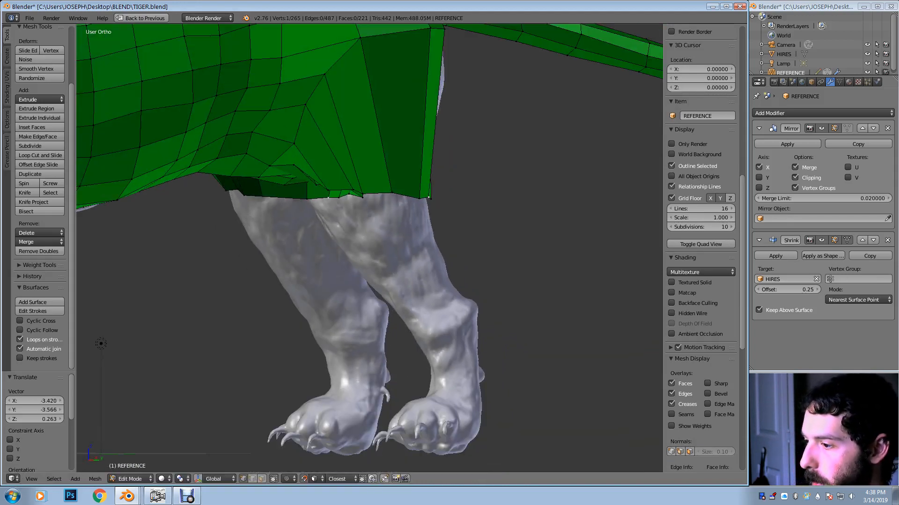
Lower an inner-thigh vertex by about X -0.555, Y 0.749, Z -1.697 and nudge the outer vertex where the thigh meets the belly
middle_click_drag(421, 196, 527, 216, "shift")
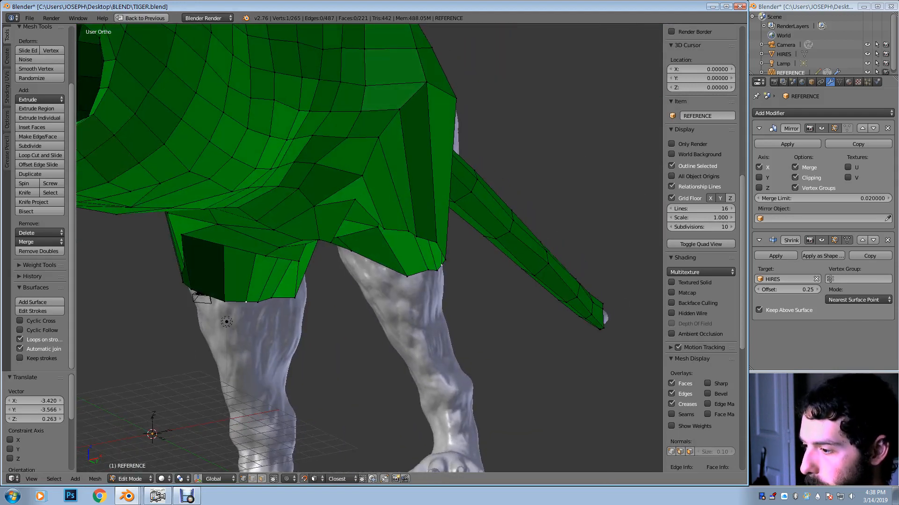
right_click(355, 200)
key("g")
left_click(352, 233)
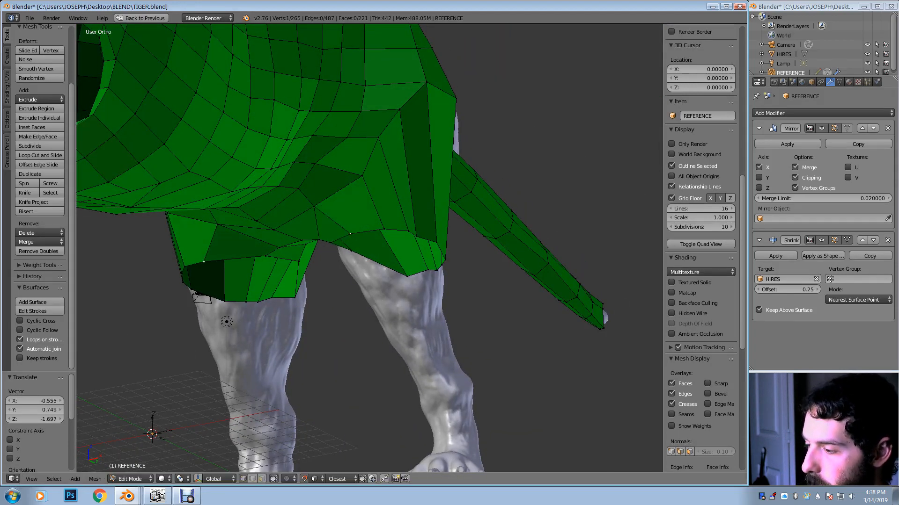
middle_click_drag(352, 233, 388, 220)
right_click(337, 177)
key("g")
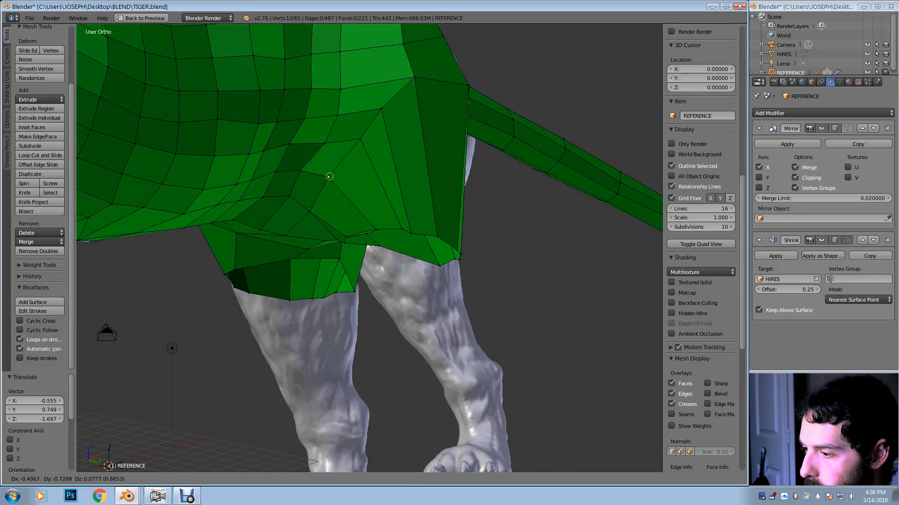
left_click(333, 178)
Add one loop cut around the newly extruded thigh section and slide it up toward the hip
key("ctrl+r")
left_click(353, 201)
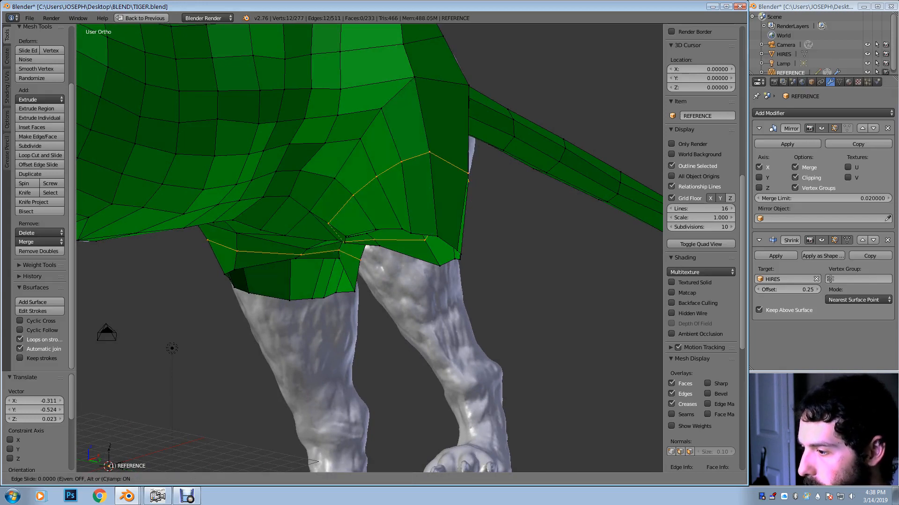
left_click(352, 185)
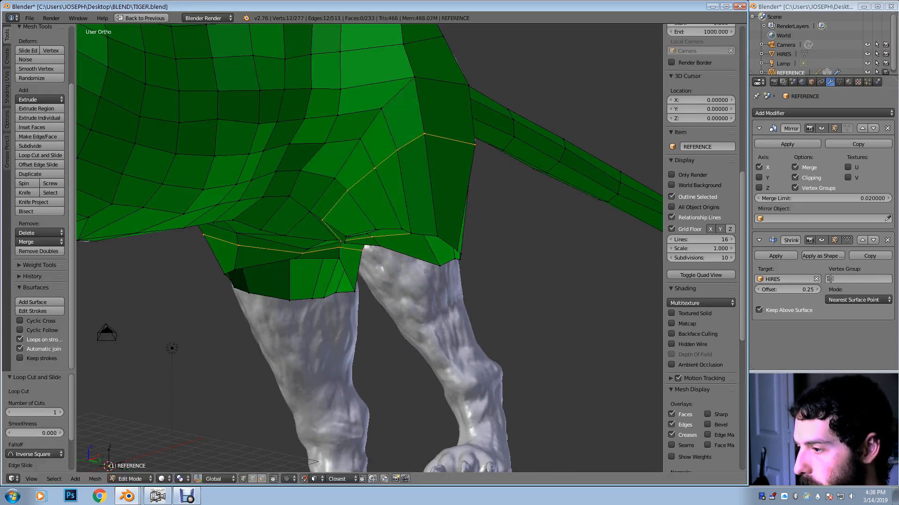
Raise the new loop's vertices on the outer and rear thigh to even the spacing with the hip faces
middle_click_drag(352, 185, 305, 206)
right_click(390, 145)
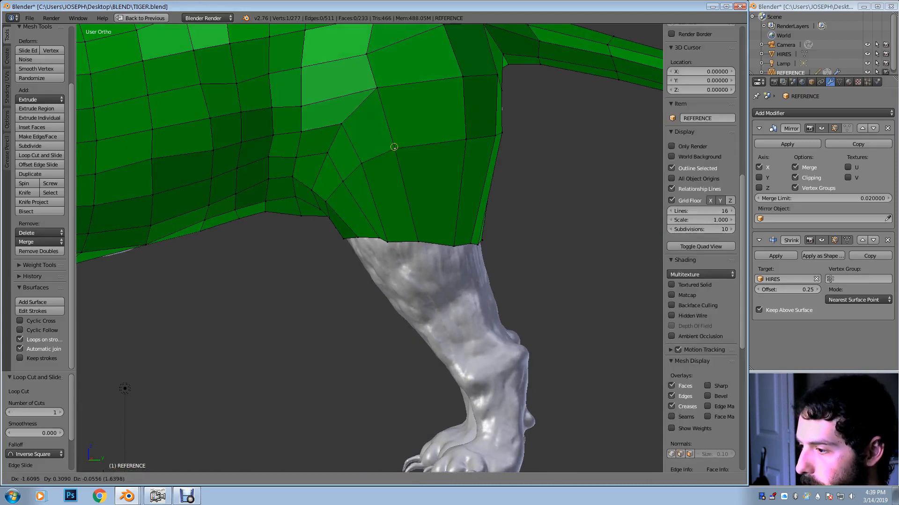
key("g")
left_click(391, 127)
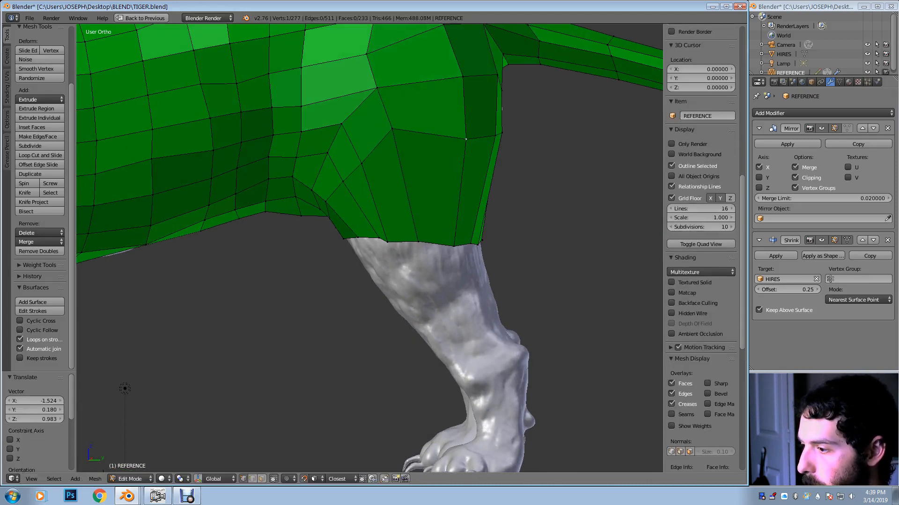
key("g")
left_click(455, 113)
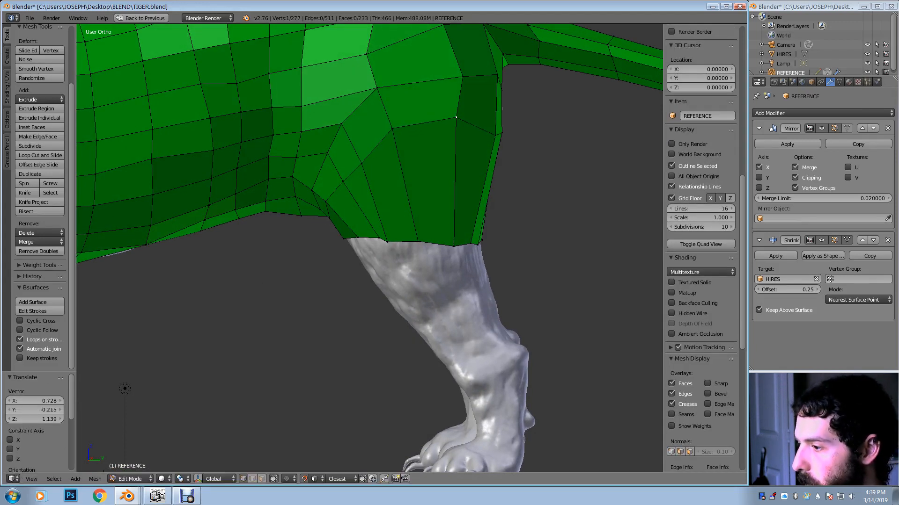
middle_click_drag(455, 114, 533, 90)
key("g")
left_click(606, 114)
Add a second single loop cut around the thigh between the upper loop and the lower rim
key("ctrl+r")
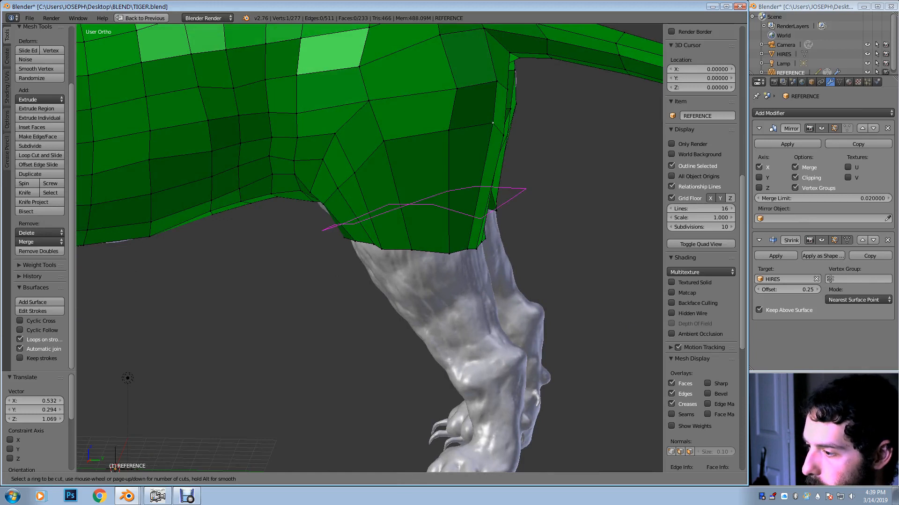
left_click(448, 190)
left_click(448, 186)
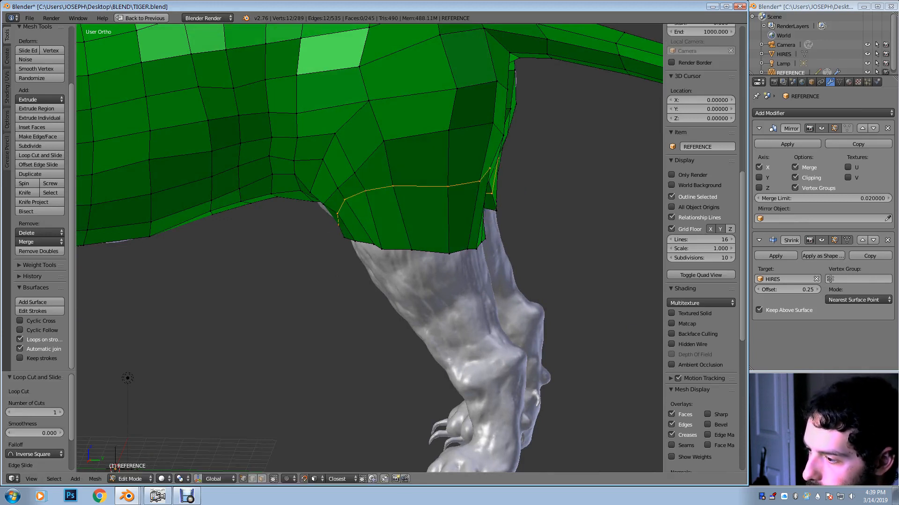
Raise two upper-loop vertices on the outer thigh, moving the rearward one by about Z 0.609
right_click(384, 141)
key("g")
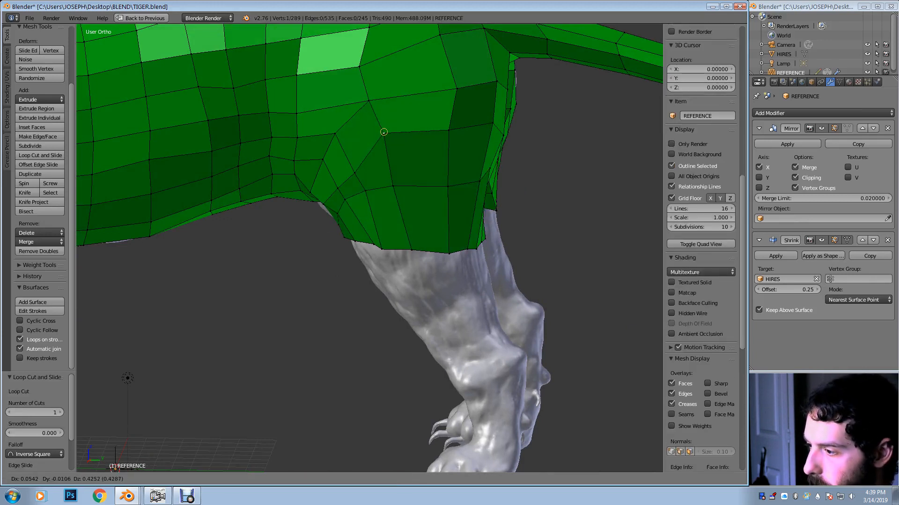
left_click(384, 134)
right_click(448, 131)
key("g")
left_click(449, 119)
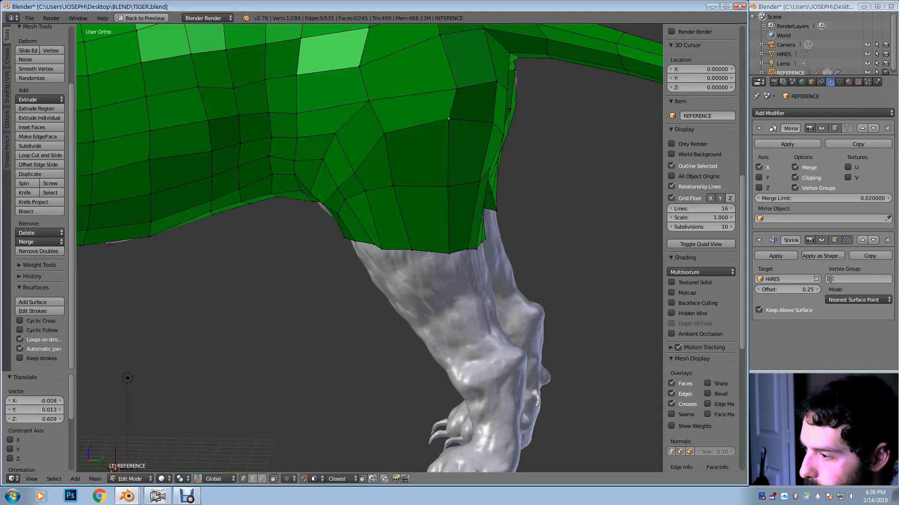
Shift a rear hip vertex forward by about Y -0.566 and lower another outer hip vertex to smooth the edge flow
right_click(457, 88)
key("g")
left_click(446, 87)
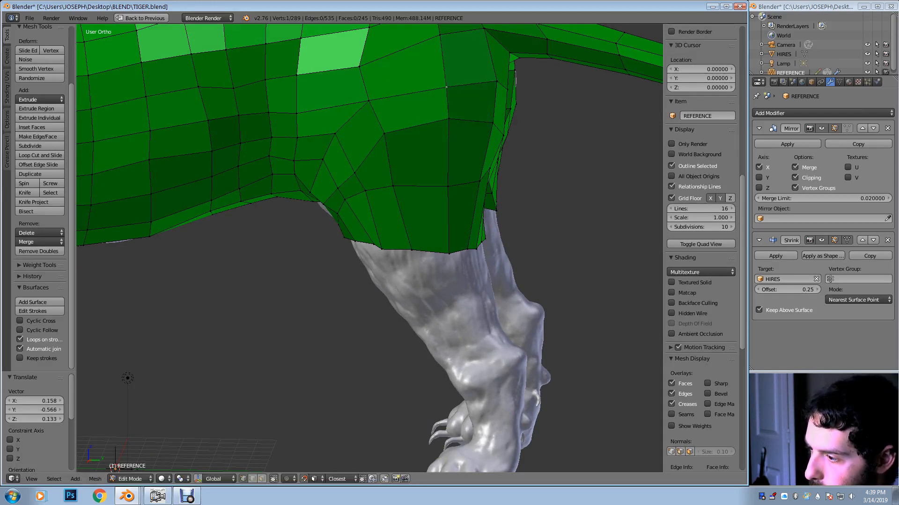
middle_click_drag(446, 88, 474, 64)
right_click(409, 109)
key("g")
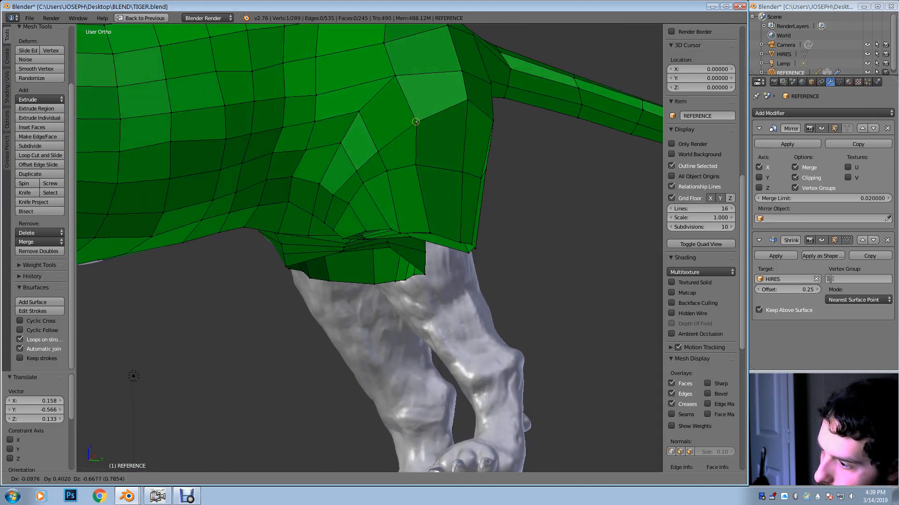
left_click(419, 124)
Re-enable proportional editing and pull three inner-thigh vertices into place to spread out the bunched faces
middle_click_drag(420, 124, 430, 121)
scroll(430, 121, "up", 2)
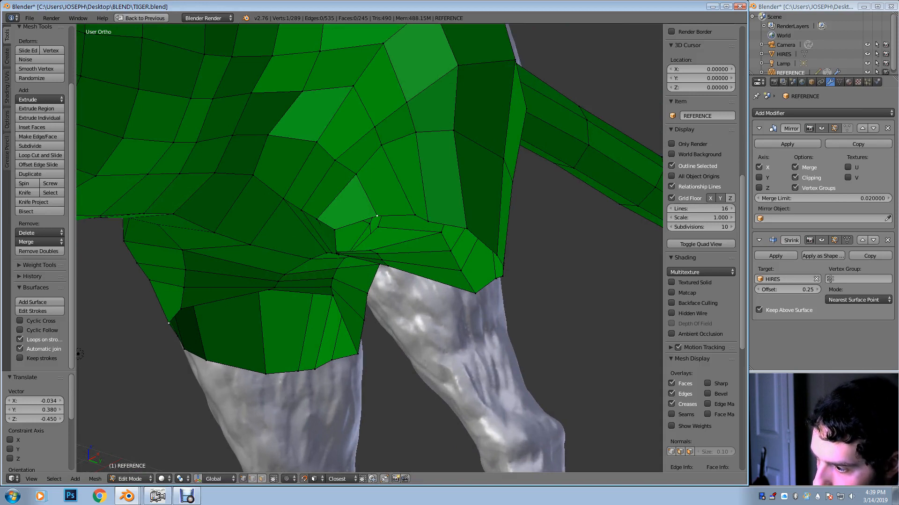
key("g")
key("Escape")
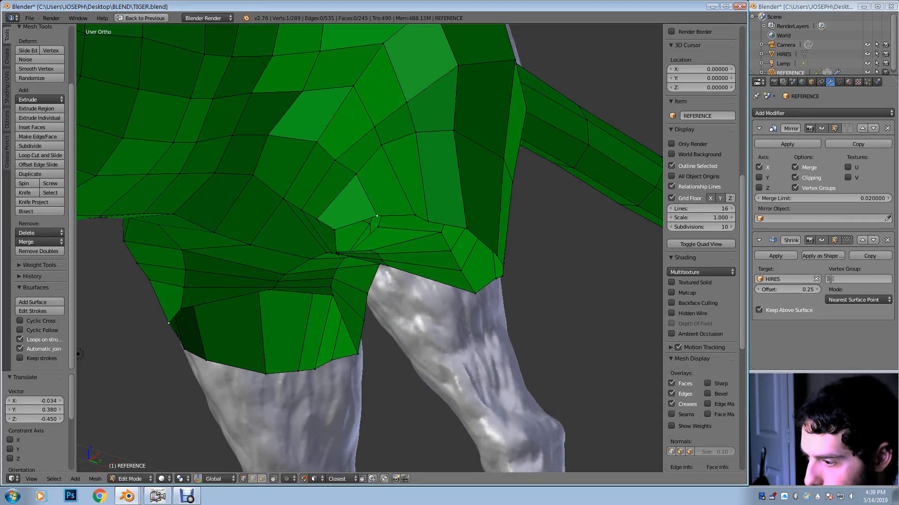
key("o")
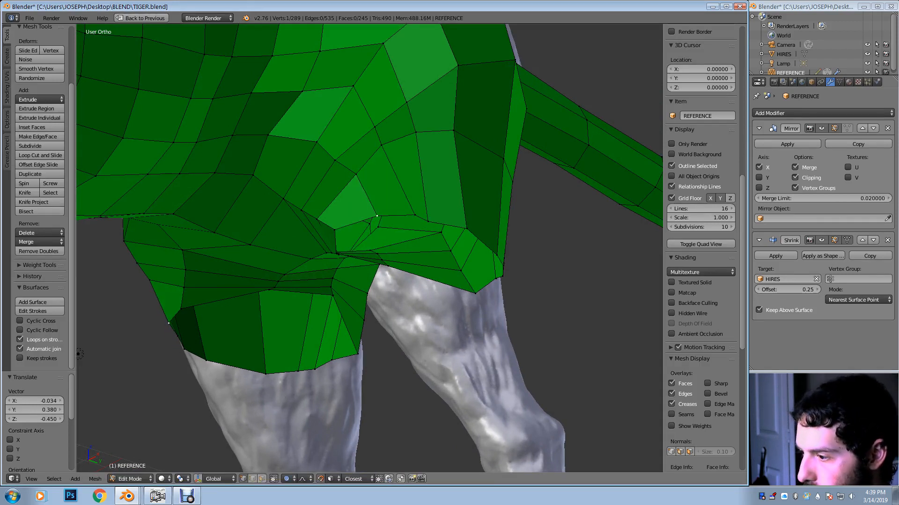
key("g")
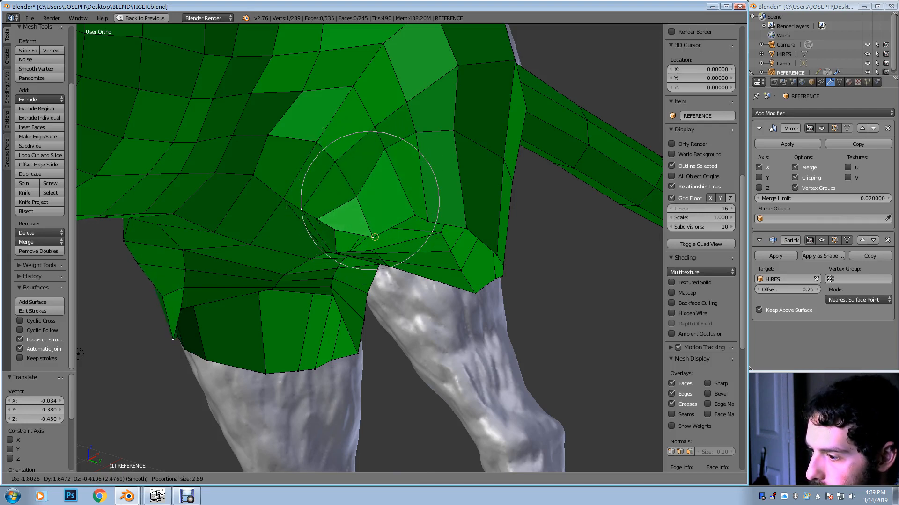
left_click(371, 238)
key("g")
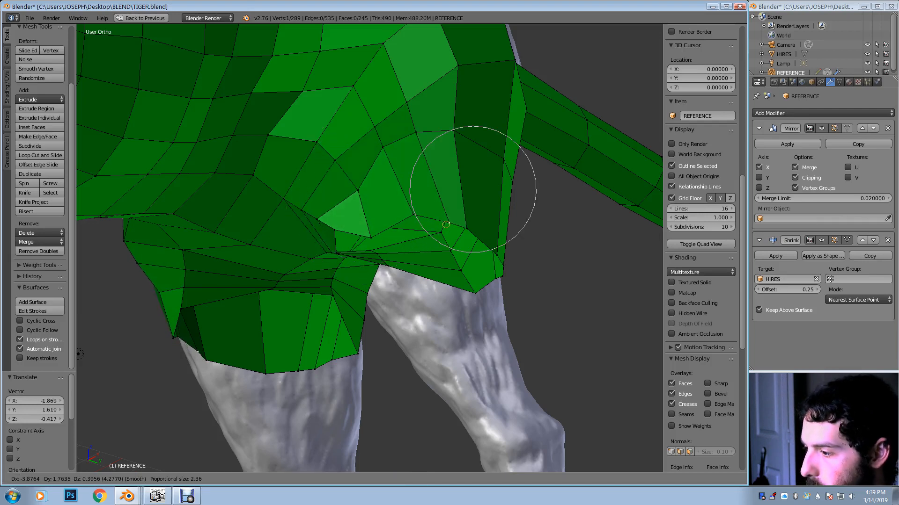
left_click(442, 224)
key("g")
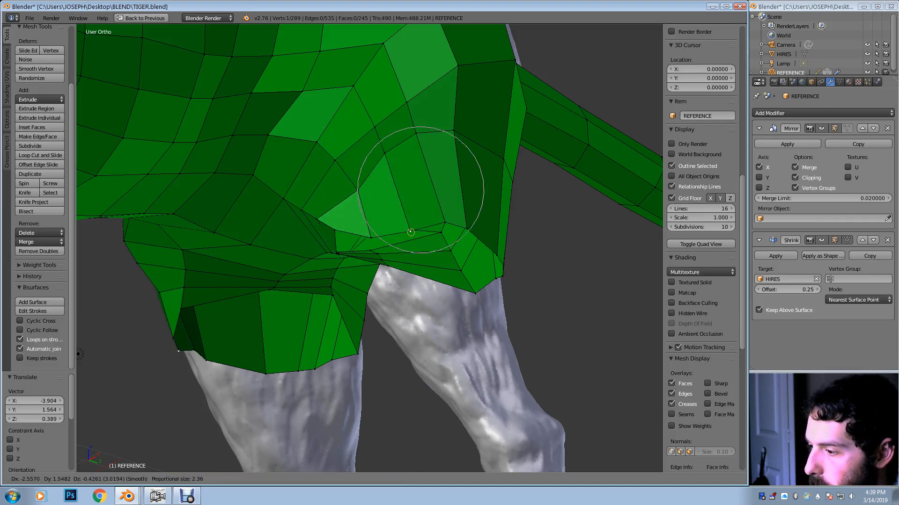
left_click(411, 230)
Reduce the proportional size to 1.33 and lower two vertices on the back of the thigh by about Z -2.683 and Z -1.186
middle_click_drag(411, 230, 378, 254)
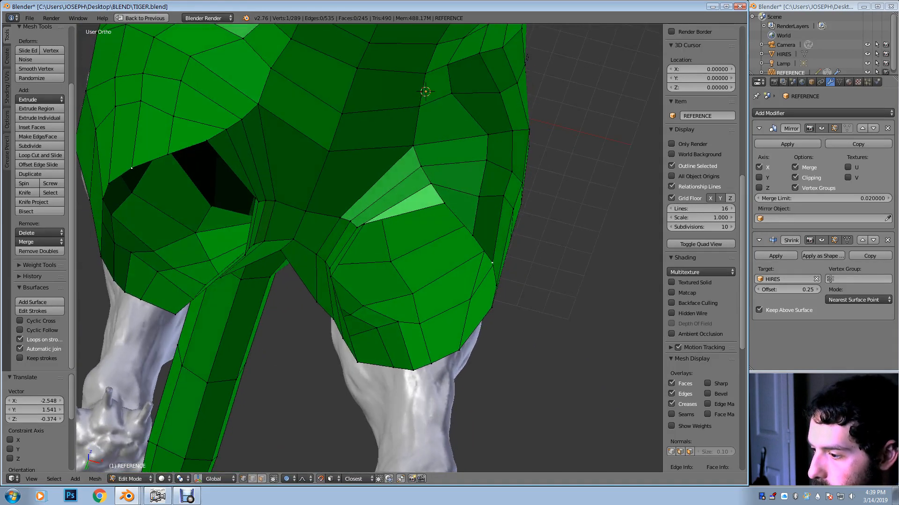
key("g")
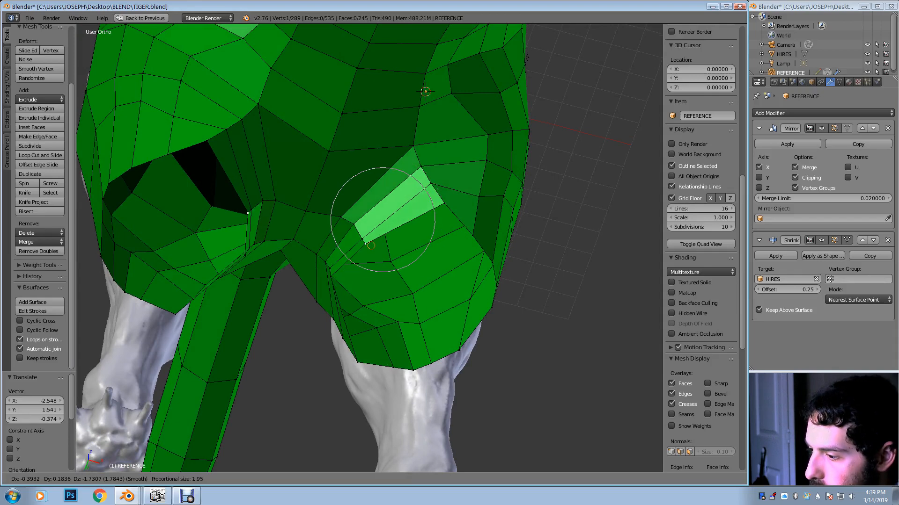
scroll(371, 254, "up", 3)
scroll(371, 253, "up", 3)
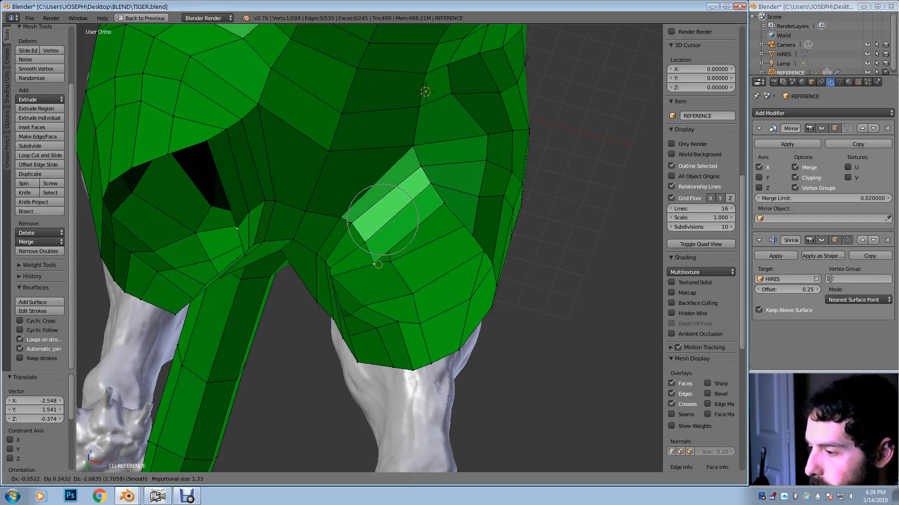
left_click(379, 265)
key("g")
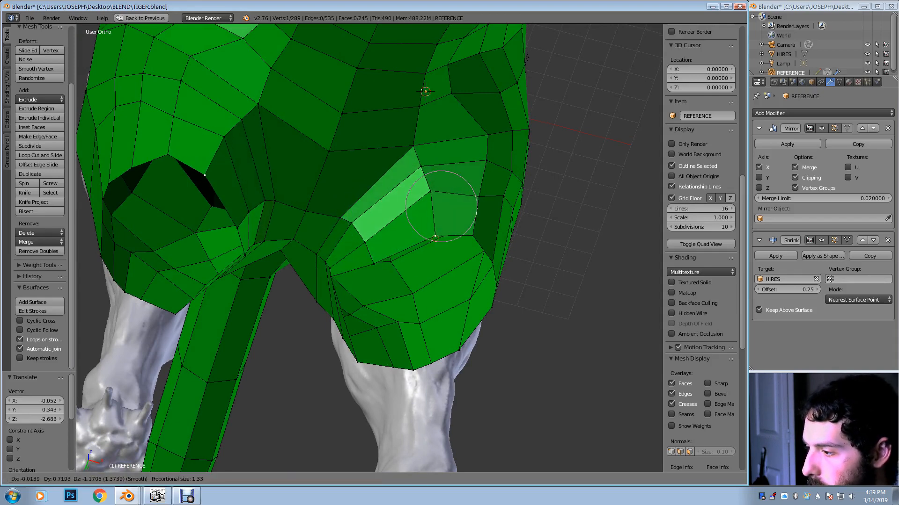
left_click(436, 240)
Lower two inner-thigh vertices above the leg opening, by about Z -1.971 and Z -0.126, to even out the squashed faces
middle_click_drag(437, 239, 653, 240)
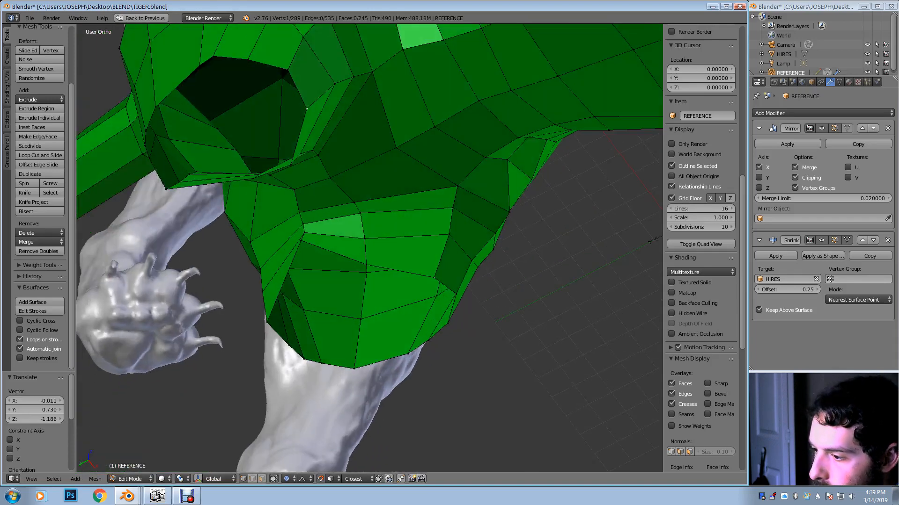
key("g")
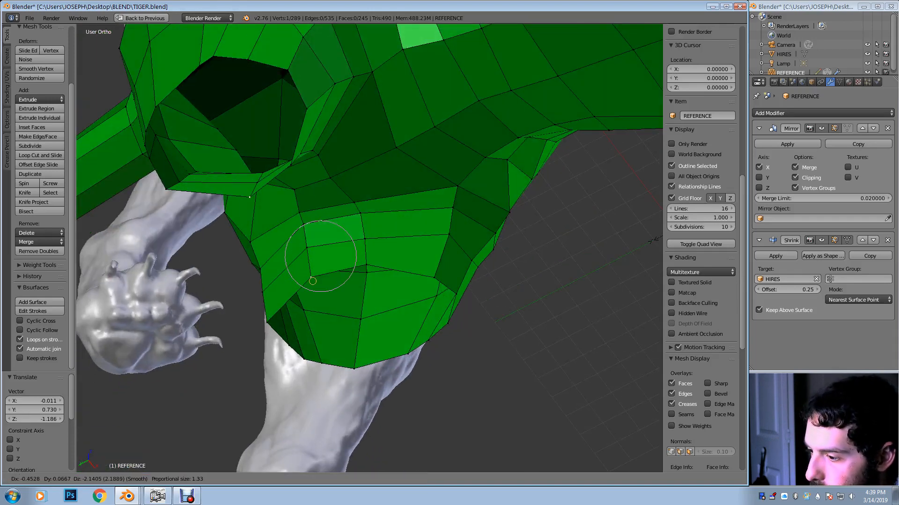
key("Return")
key("g")
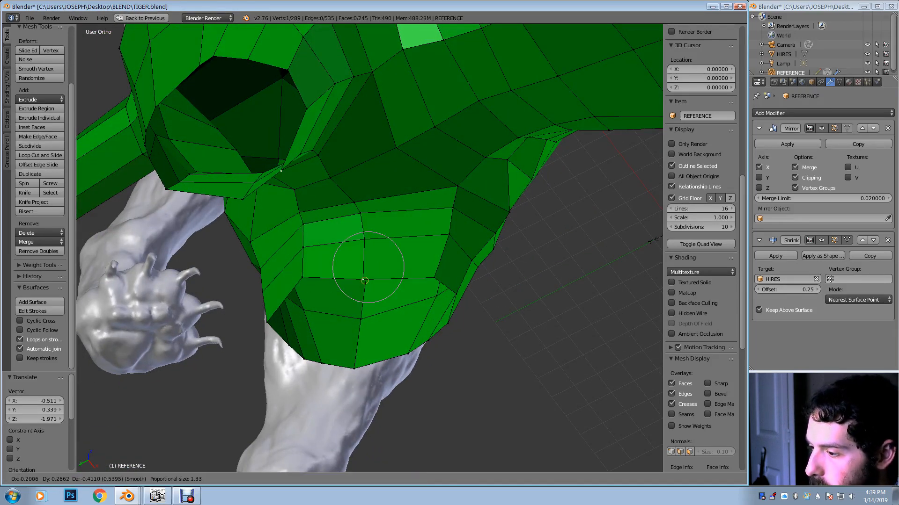
left_click(364, 272)
Adjust the next vertices up the inner-thigh edge column, shifting the first by about Y 0.142 and Z 0.305
middle_click_drag(364, 272, 412, 311)
key("g")
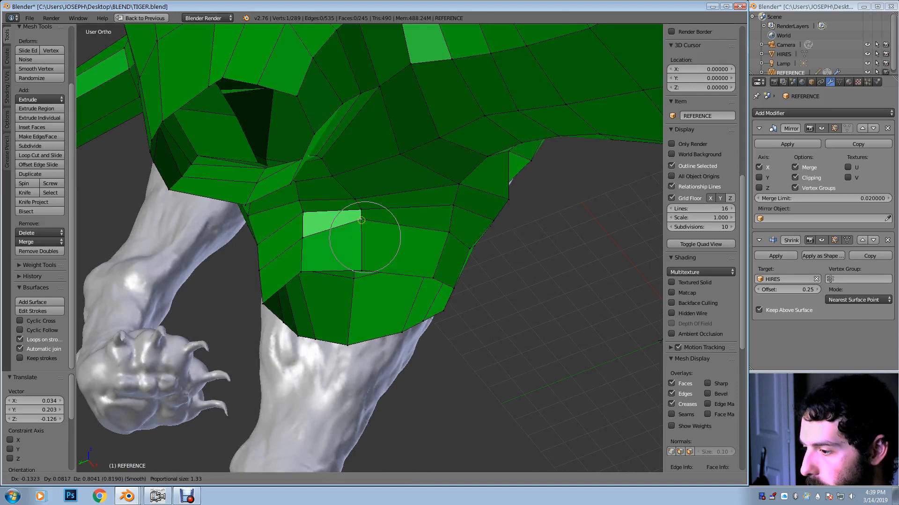
left_click(361, 233)
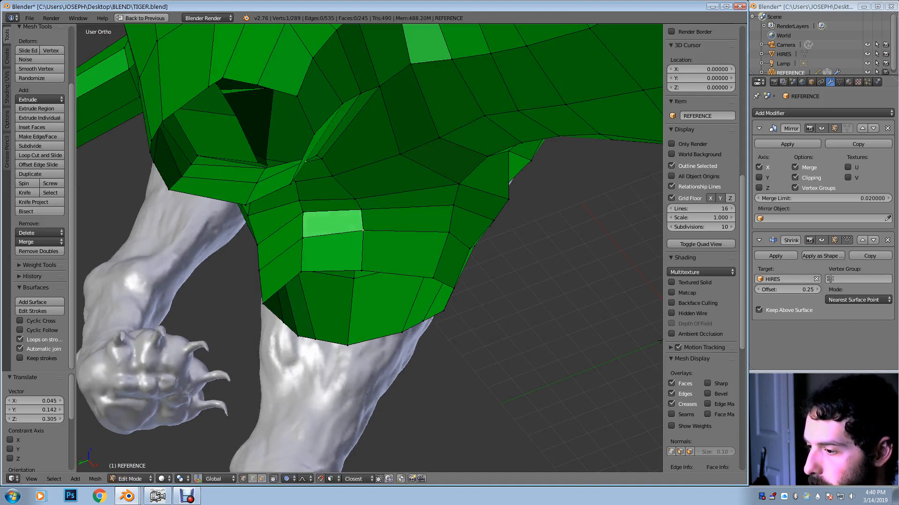
key("g")
left_click(359, 214)
middle_click_drag(360, 214, 374, 245)
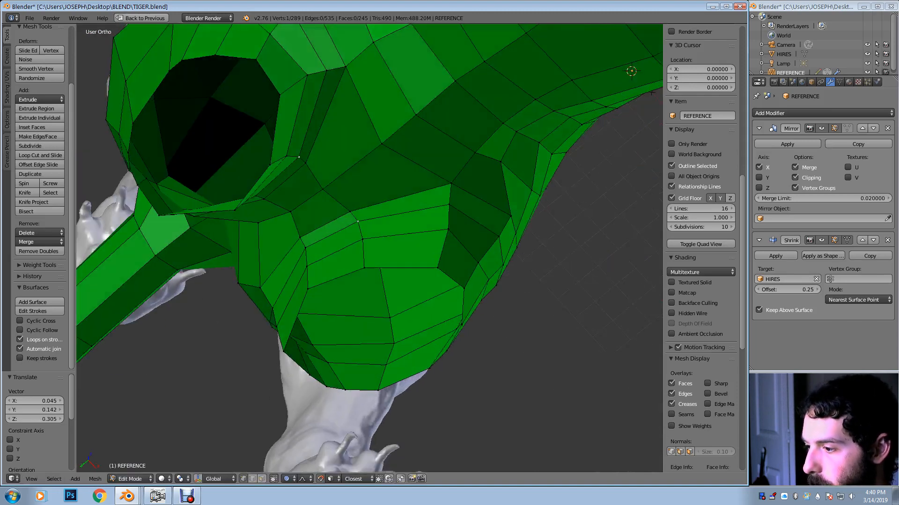
Space out two vertices between the inner thigh and crotch, moving them by about X -0.266 and X 0.236
key("g")
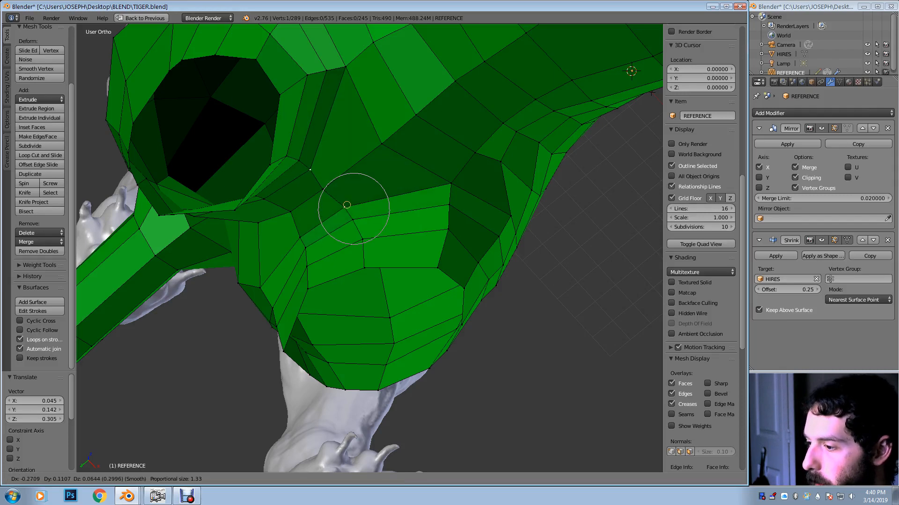
left_click(343, 199)
key("g")
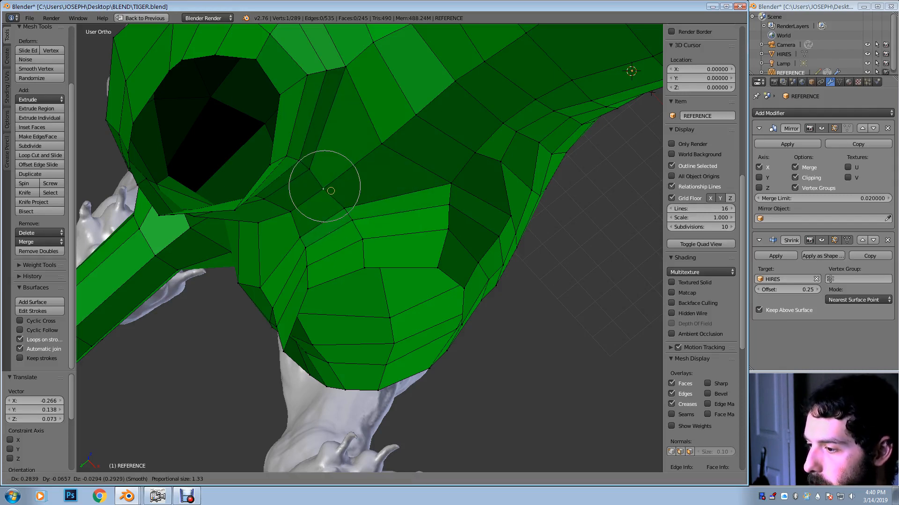
left_click(333, 187)
Lower three vertices in a column down the inner thigh, by about Z -0.424, Z -0.383 and Z -0.364
middle_click_drag(334, 187, 463, 234)
middle_click_drag(322, 133, 322, 131)
key("g")
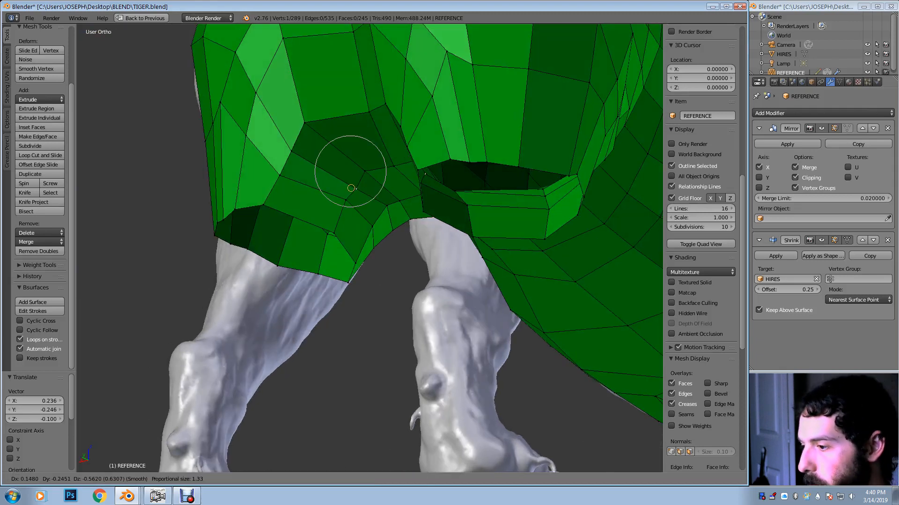
left_click(346, 182)
key("g")
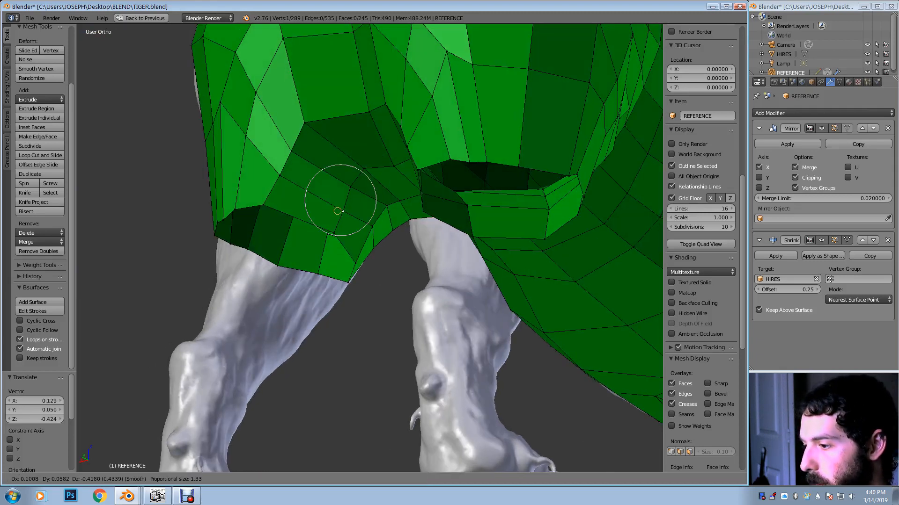
left_click(341, 208)
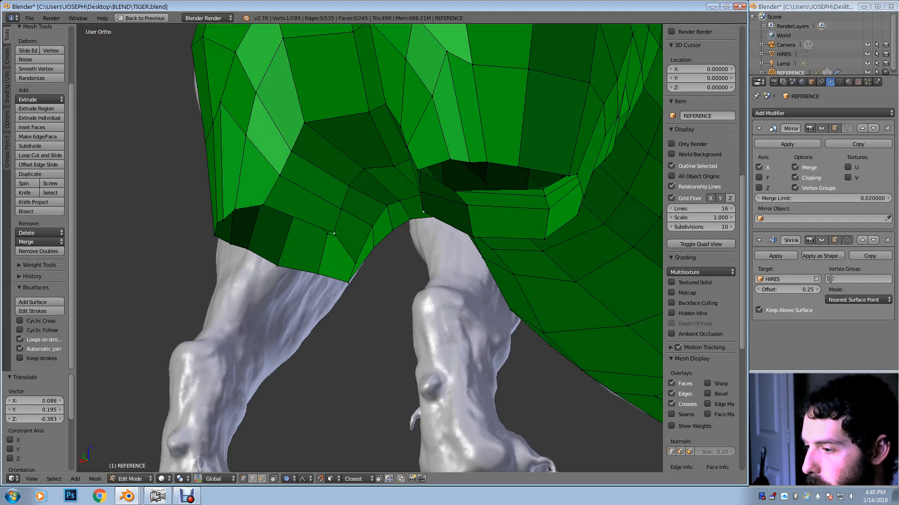
key("g")
left_click(325, 240)
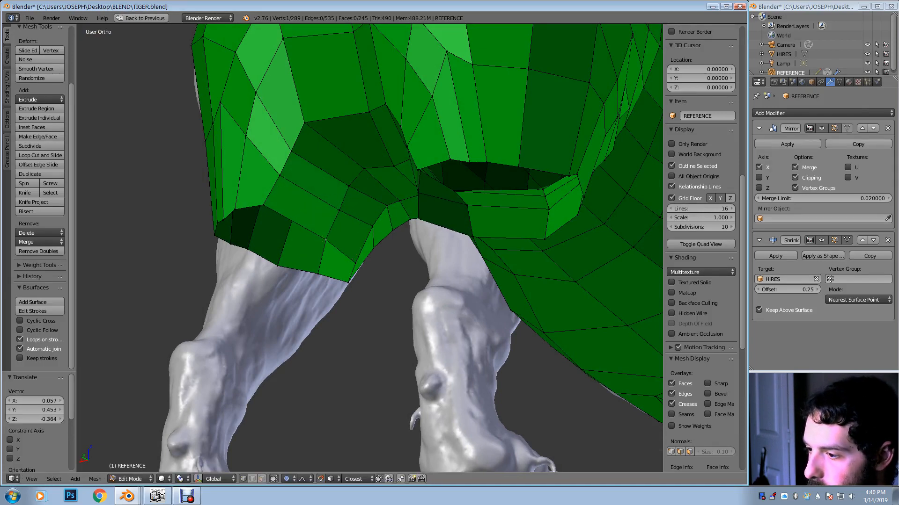
Reposition three vertices along the back of the thigh's lower loop, by about X -0.364, X -1.249 and X -0.502
middle_click_drag(325, 240, 344, 252)
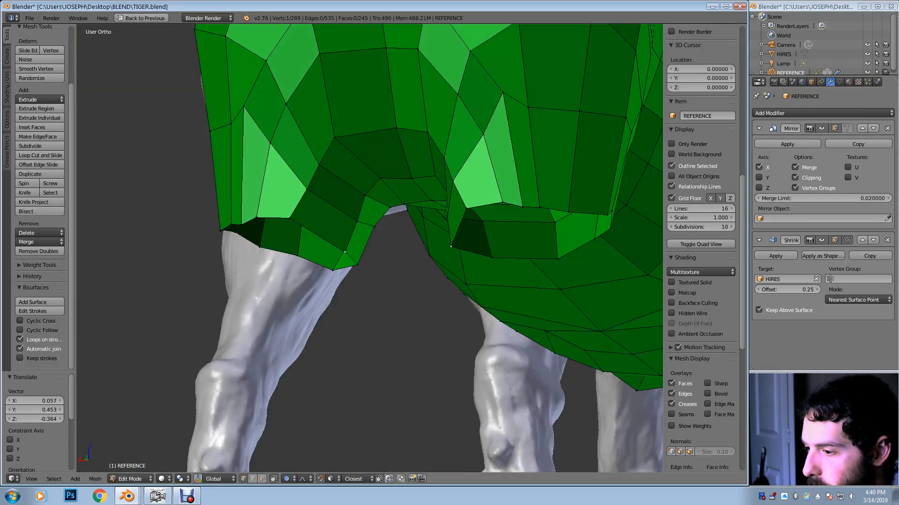
key("g")
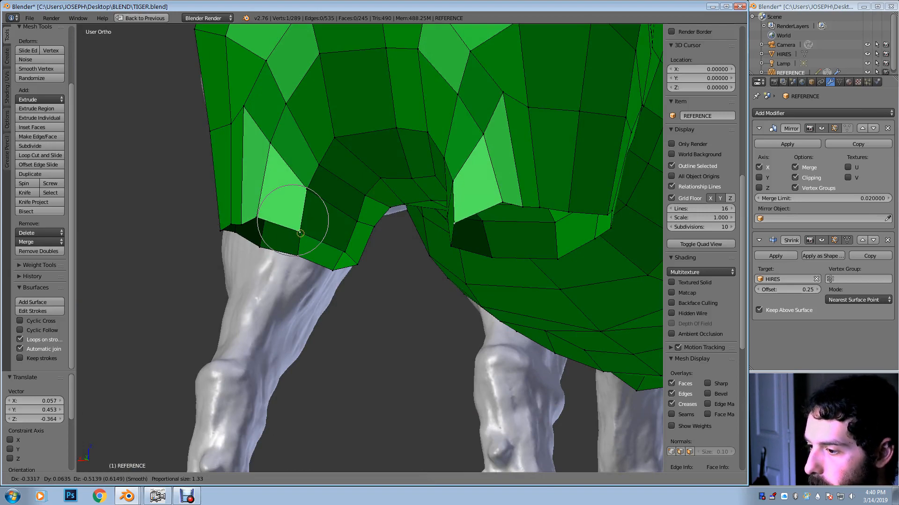
key("Return")
middle_click_drag(327, 243, 314, 205)
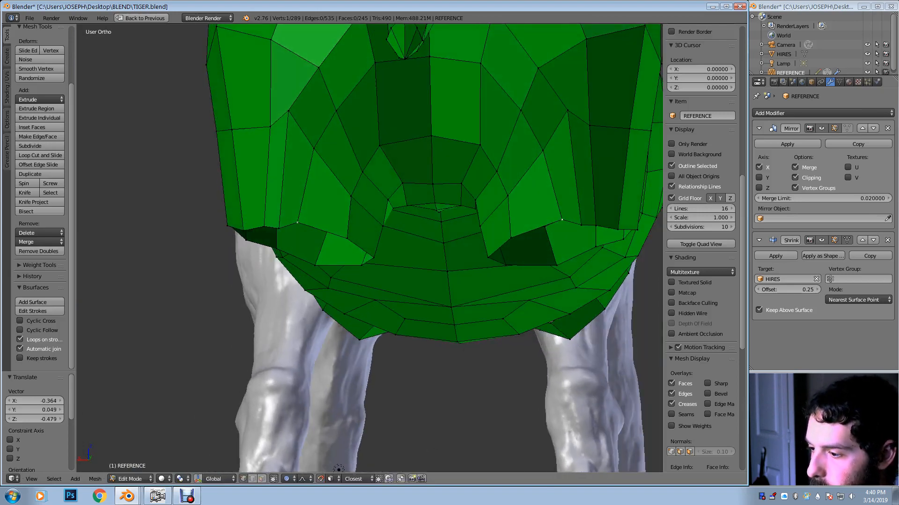
key("g")
key("Return")
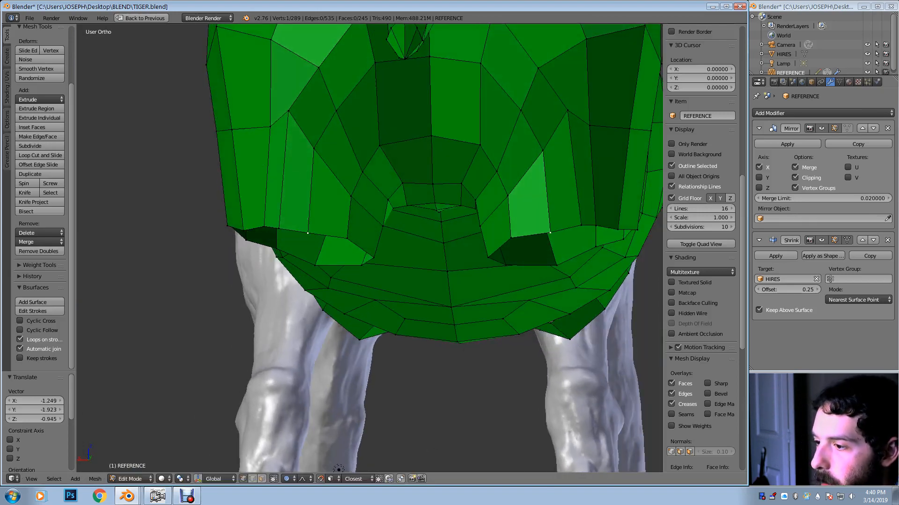
key("g")
left_click(292, 133)
Even out the outer-thigh vertices, nudging one mid-loop vertex and sliding two others along the lower loop above the opening
middle_click_drag(292, 133, 335, 143)
key("g")
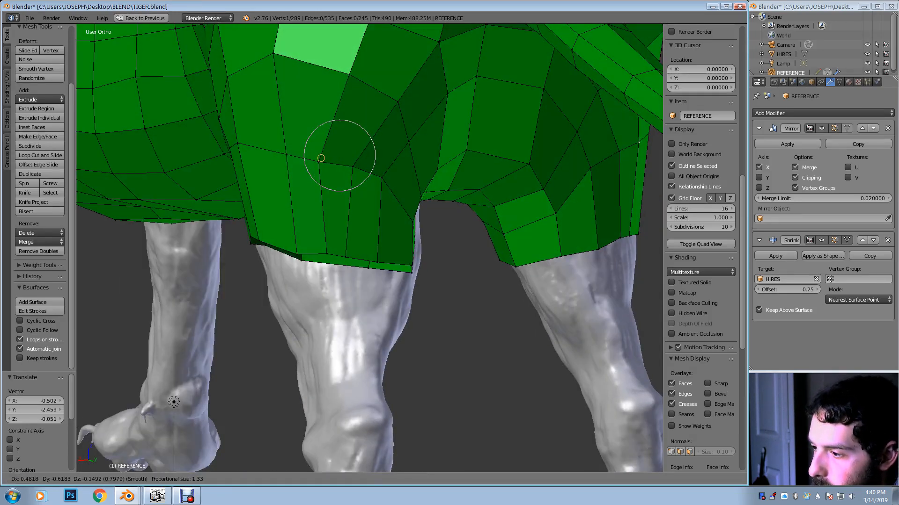
key("Return")
middle_click_drag(327, 164, 376, 161)
key("g")
key("Return")
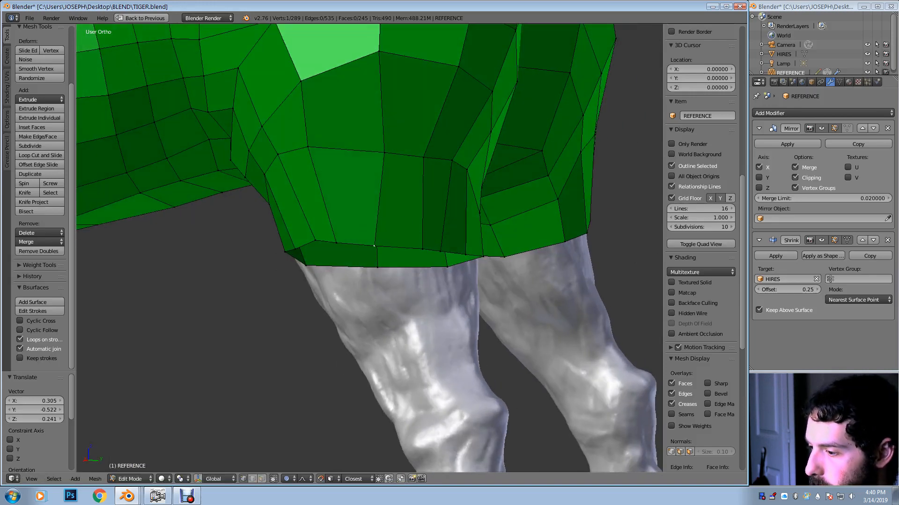
key("g")
key("Return")
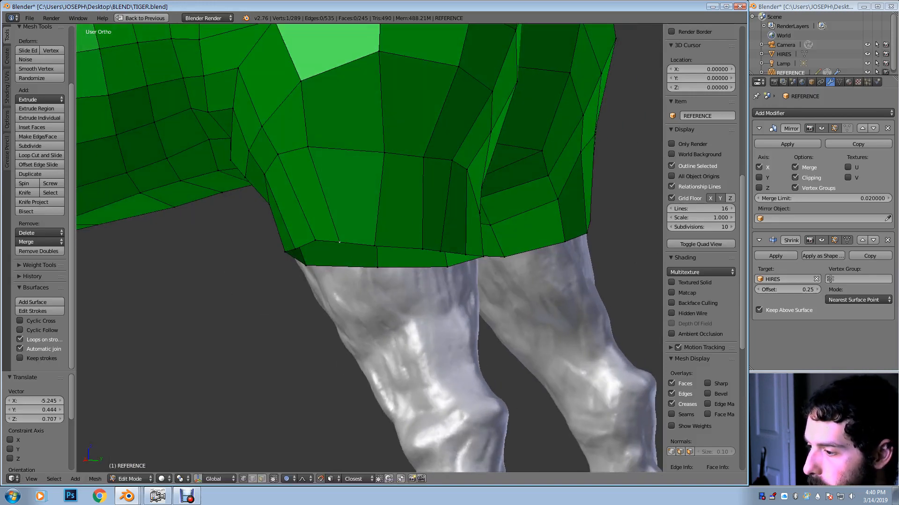
Extrude the hind leg's open bottom edge loop down the leg by about Z -4.548
right_click(416, 248, "alt")
middle_click_drag(417, 250, 393, 91)
key("e")
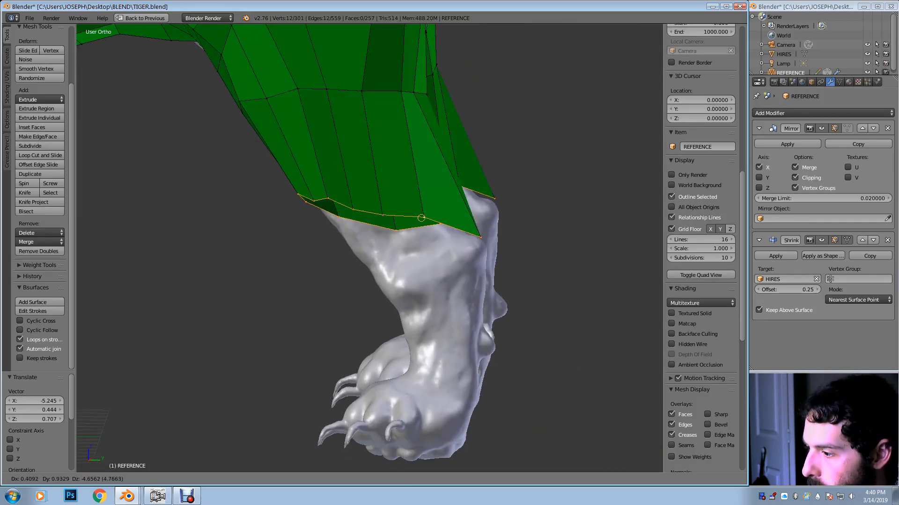
left_click(418, 215)
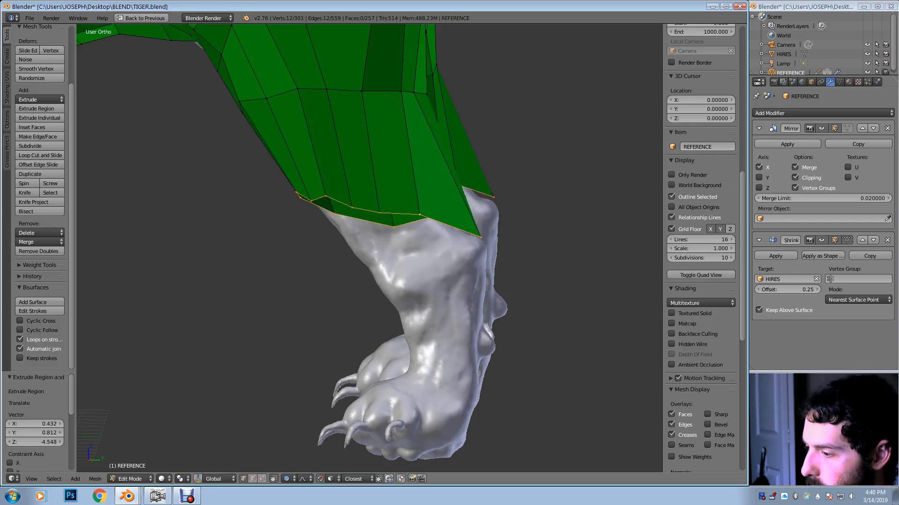
Scale the extruded loop to about 0.496, rotate it about -10.888°, and move it down to the hock
middle_click_drag(418, 215, 444, 197)
key("s")
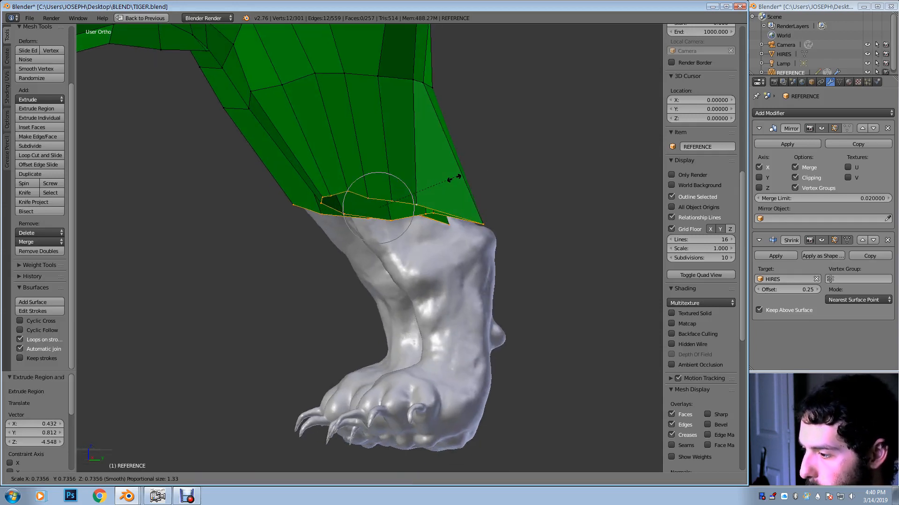
left_click(433, 187)
key("r")
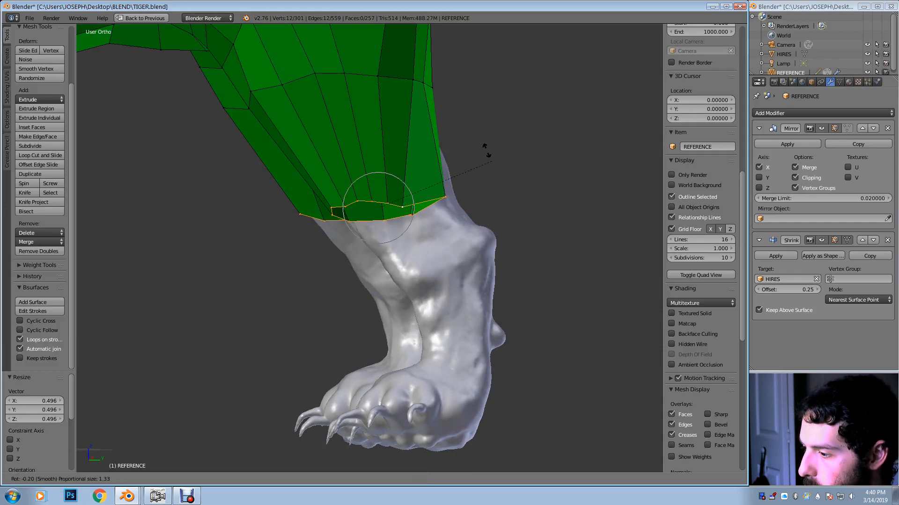
left_click(479, 142)
key("g")
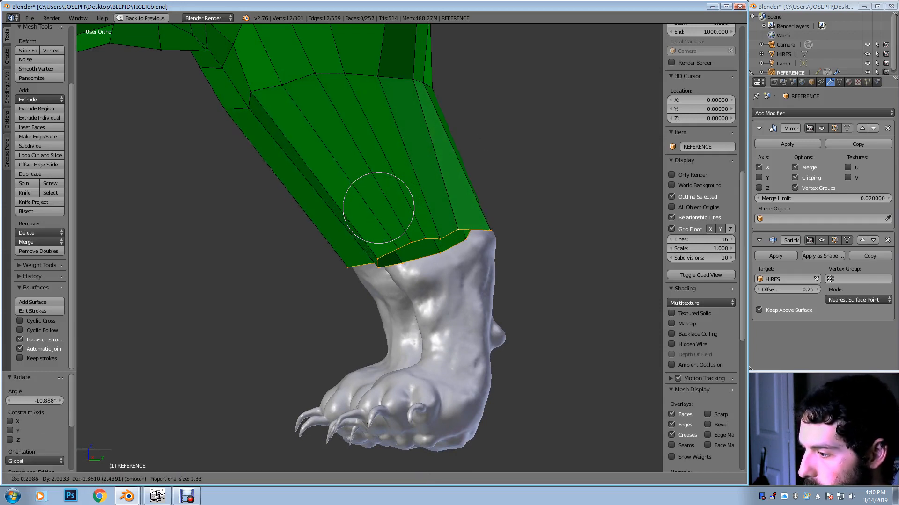
left_click(377, 203)
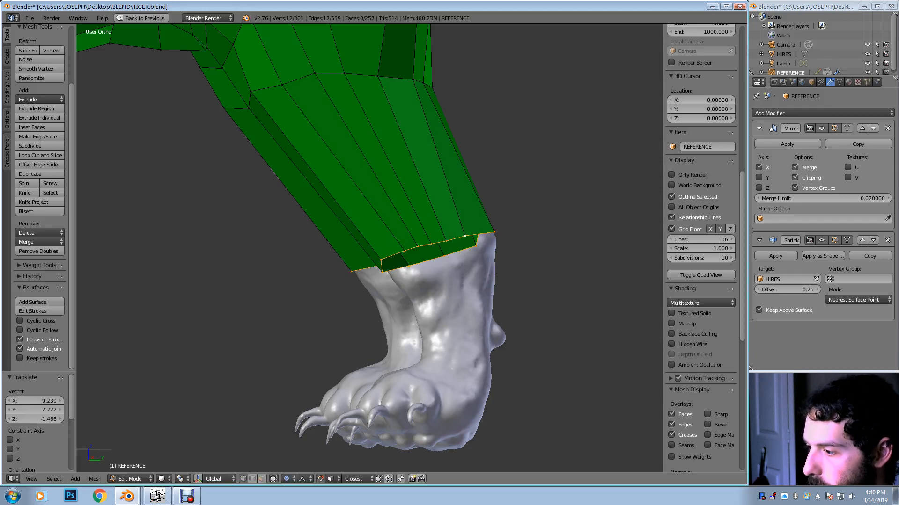
Add two loop cuts across the new lower-leg section, sliding the first by -0.3 and leaving the second centred below it
key("ctrl+r")
left_click(360, 239)
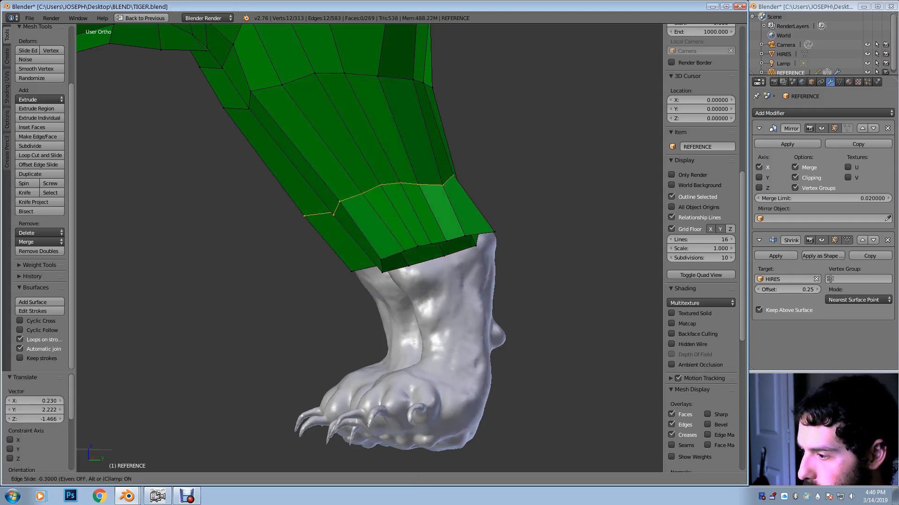
left_click(348, 213)
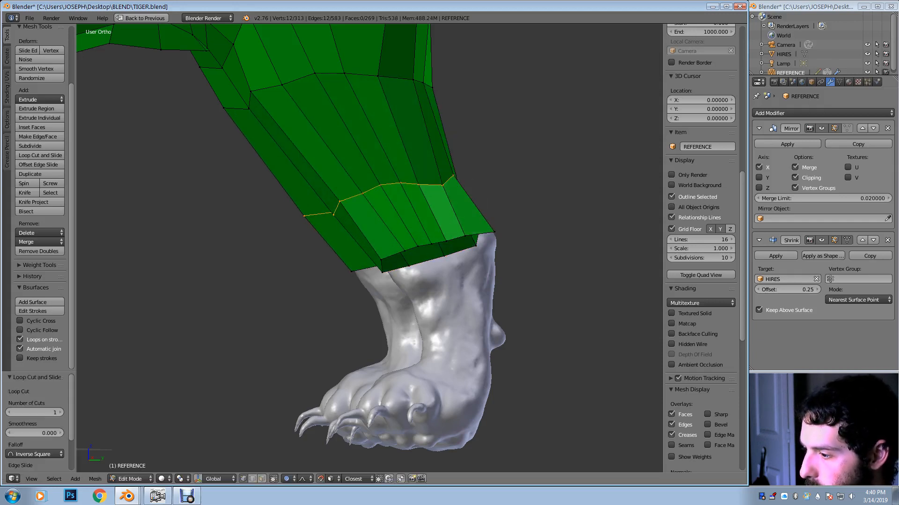
key("ctrl+r")
left_click(421, 223)
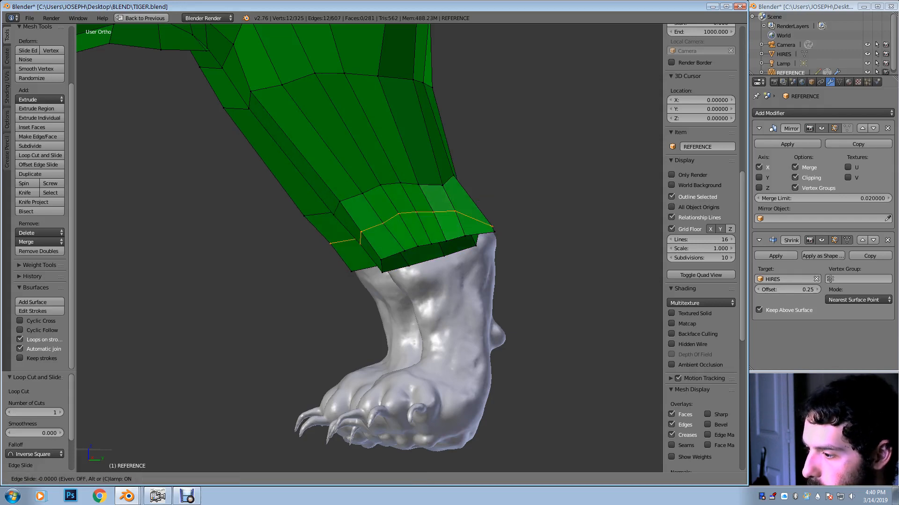
left_click(421, 225)
Disable proportional editing and pull two vertices at the back of the hock into line, by about Y -1.878 and Y -2.389
middle_click_drag(422, 225, 328, 232)
key("o")
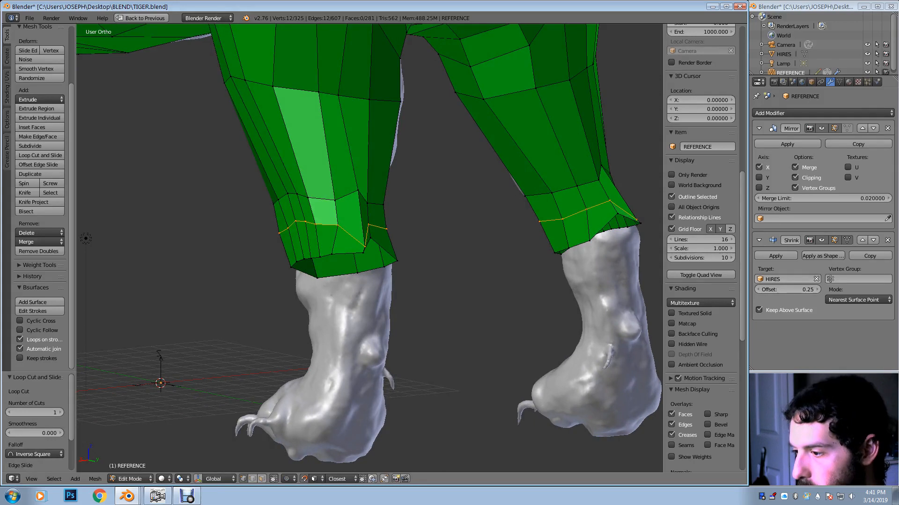
right_click_drag(365, 246, 357, 230)
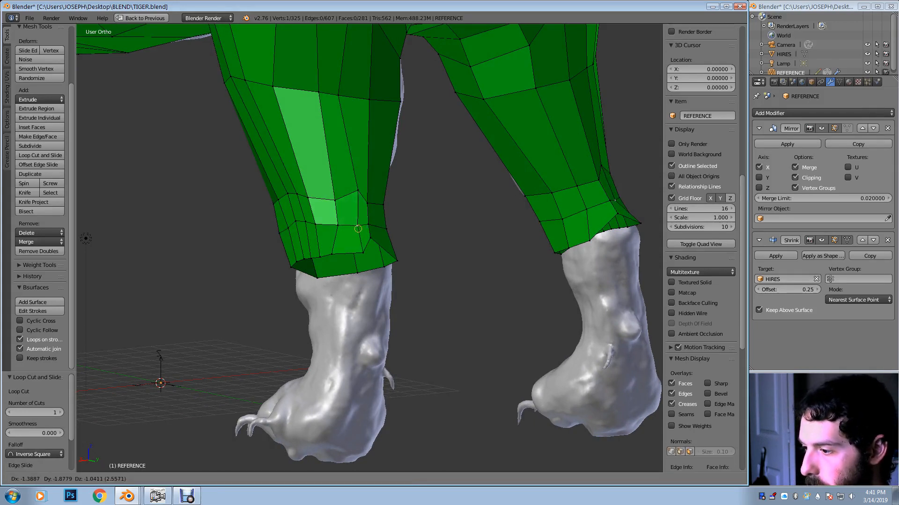
left_click(358, 229)
key("g")
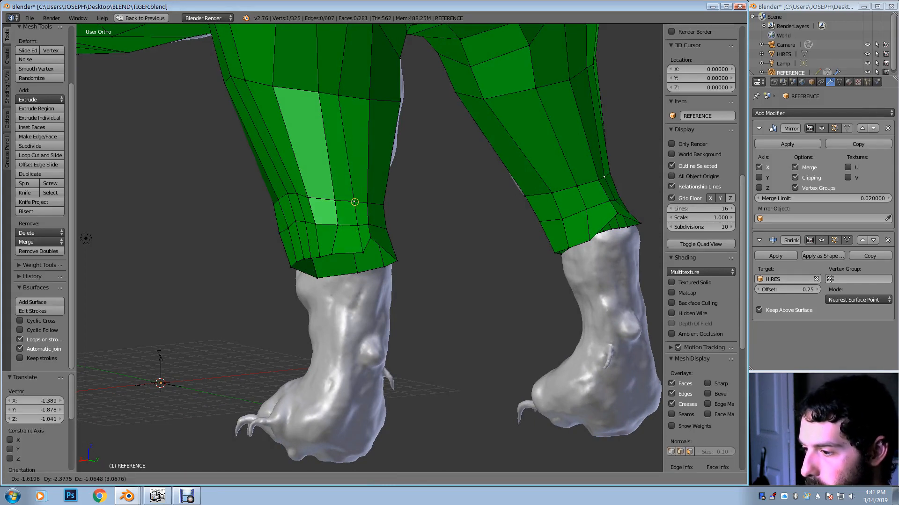
left_click(355, 202)
Straighten the leg's bottom edge loop by moving two of its vertices about Y 0.779 and Y 0.420
key("g")
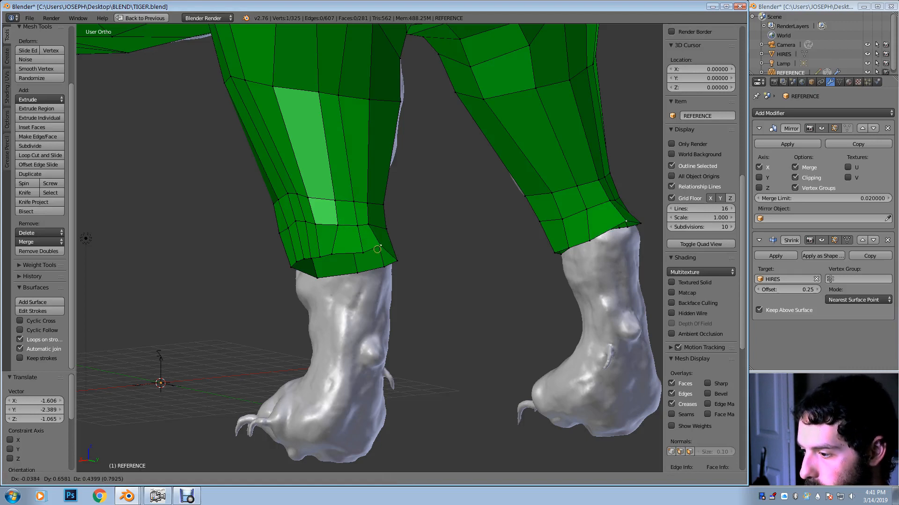
left_click(380, 251)
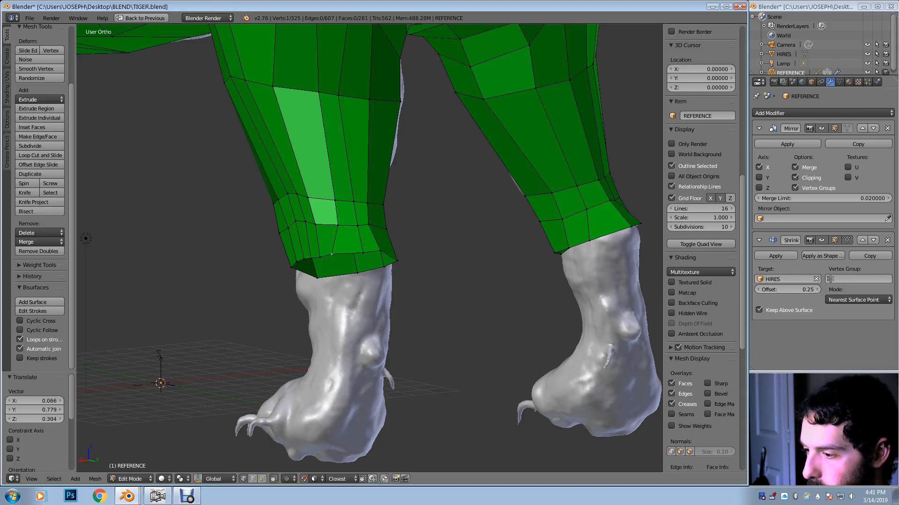
key("g")
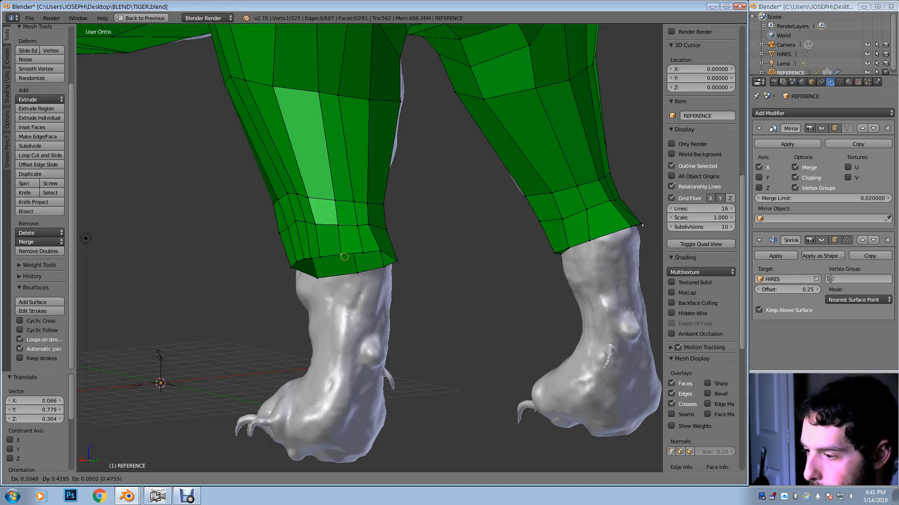
left_click(344, 257)
middle_click_drag(343, 256, 394, 251)
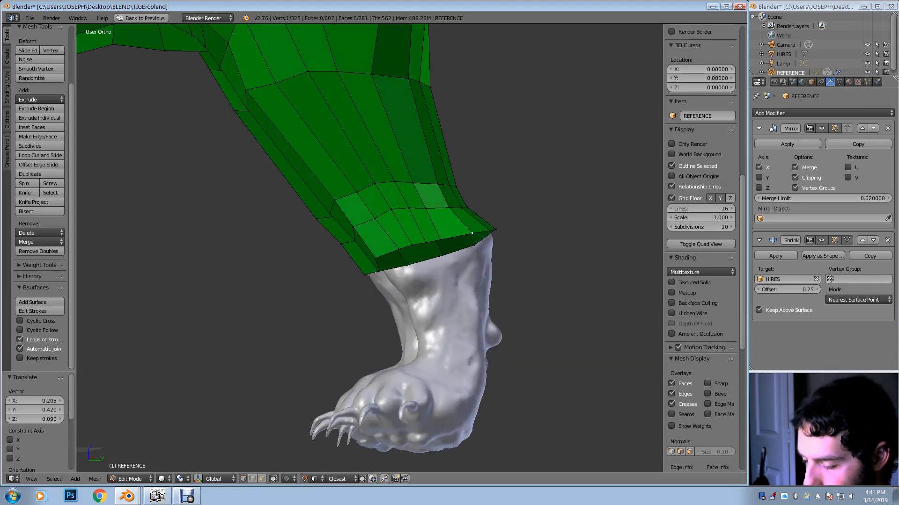
Enable proportional editing and move one outer vertex on each added hock loop by about X -0.605 and X -0.509
key("o")
key("g")
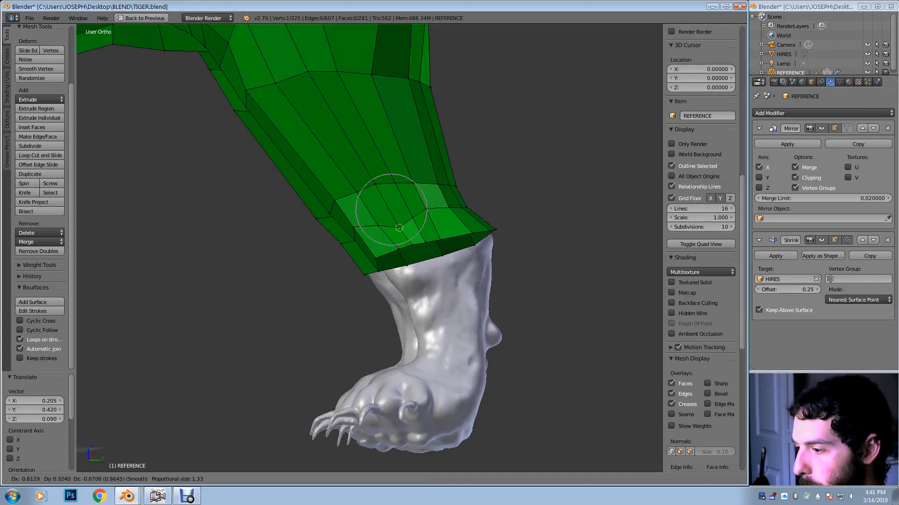
left_click(398, 217)
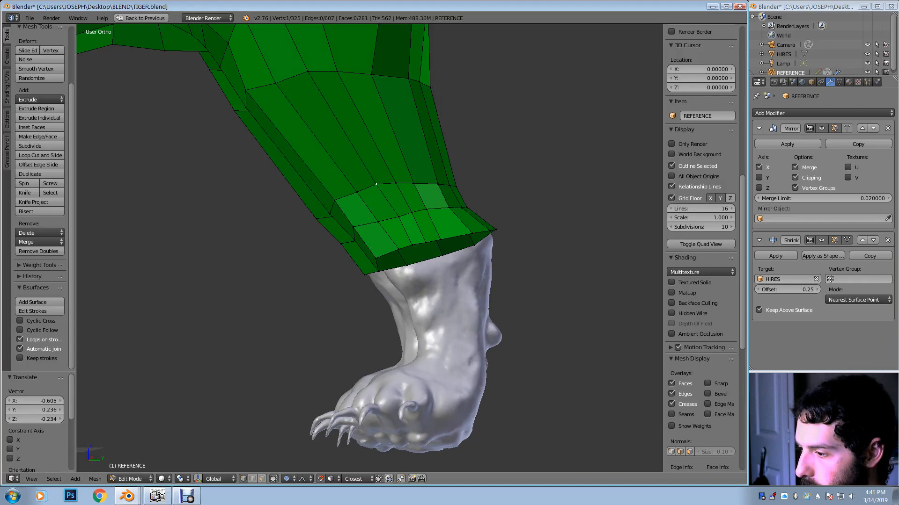
key("g")
left_click(380, 194)
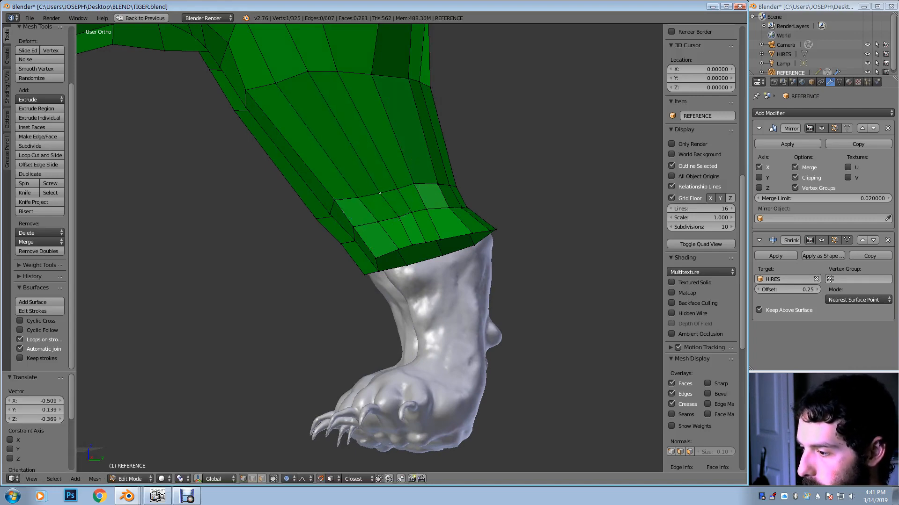
Lower three vertices of the hock loops around the front of the leg by about Z -0.587, -0.558 and -0.313
middle_click_drag(380, 195, 463, 182)
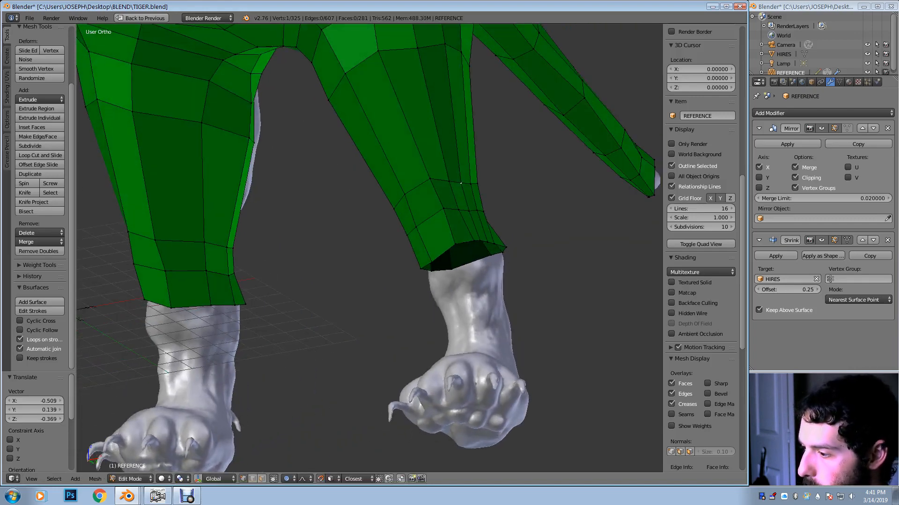
key("g")
left_click(442, 225)
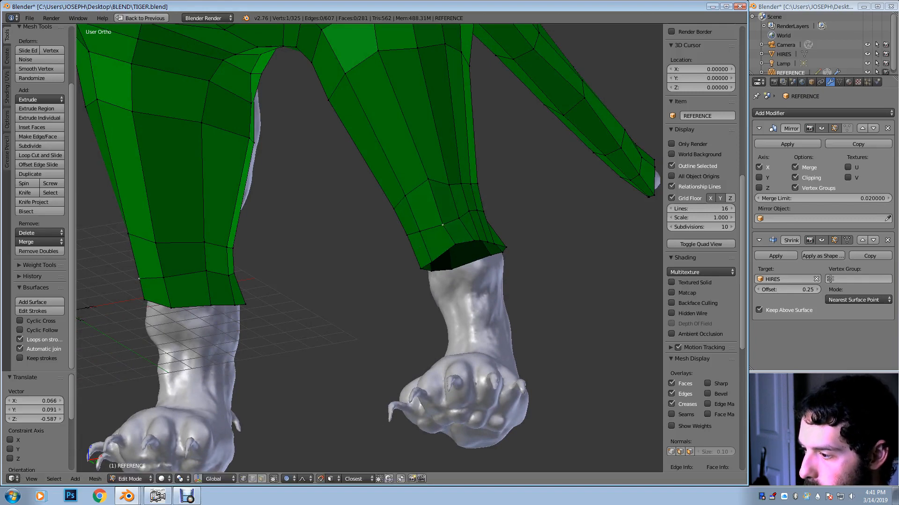
key("g")
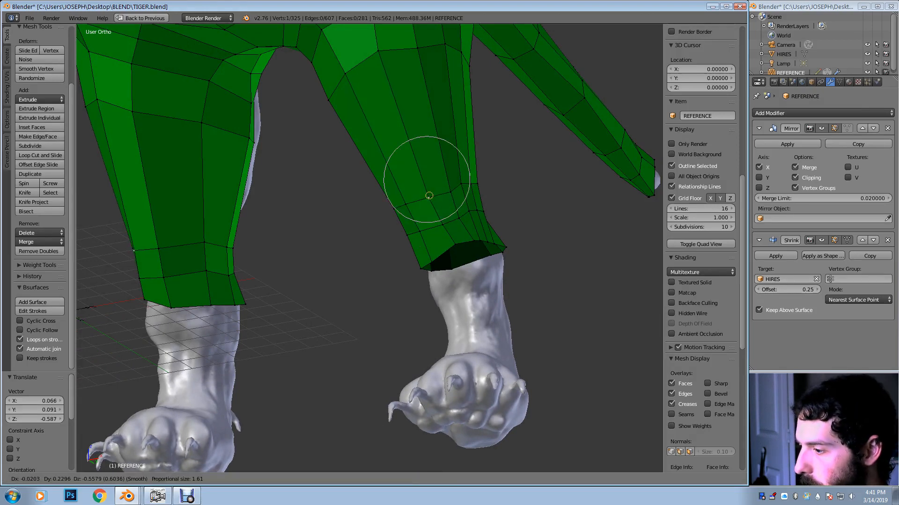
left_click(428, 197)
middle_click_drag(428, 199, 381, 201)
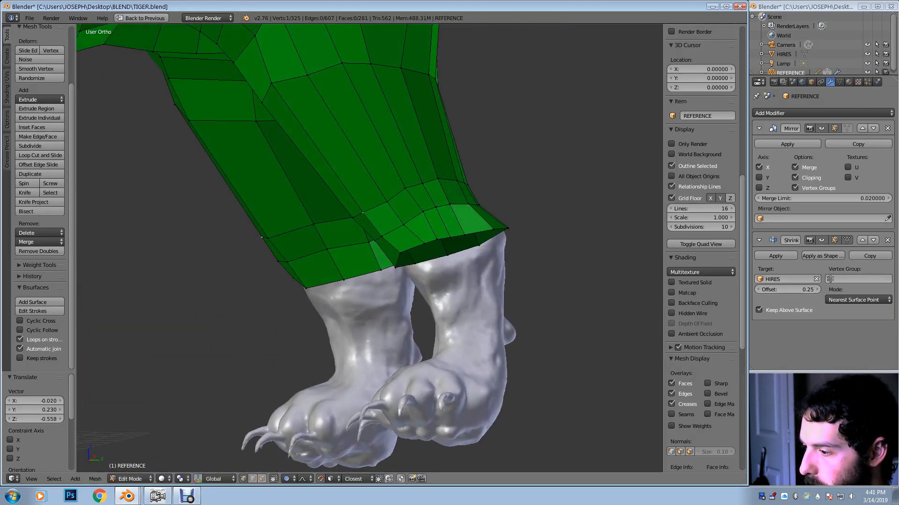
key("g")
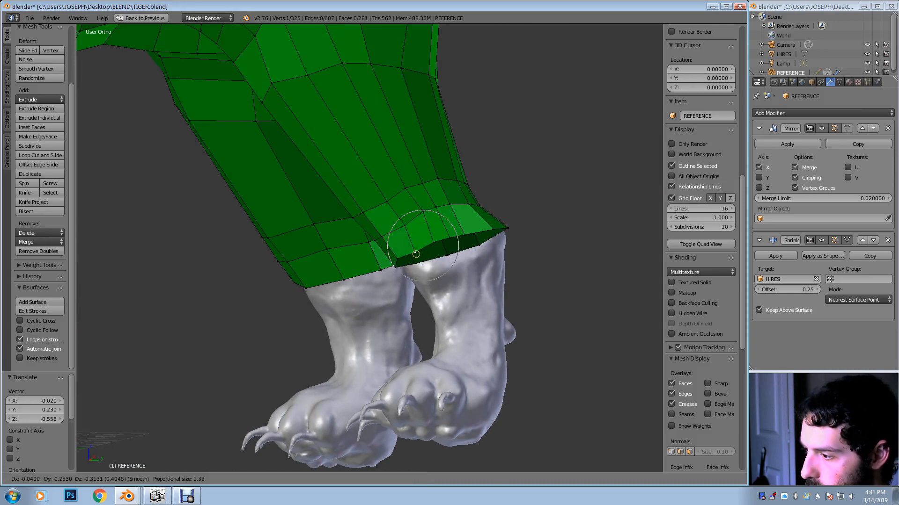
left_click(416, 254)
Even the vertex spacing of the hock loops at the back of the leg, moving two vertices about X -0.286 and X 0.153
middle_click_drag(416, 254, 387, 325)
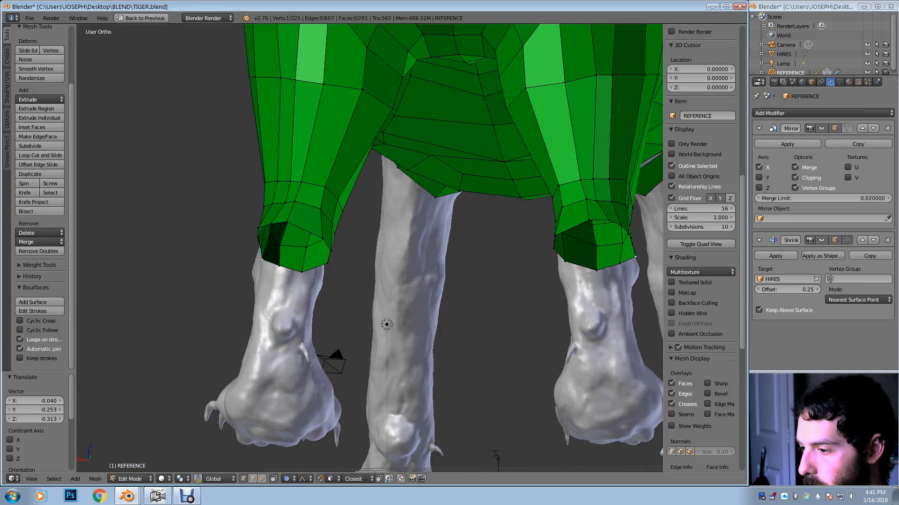
right_click(294, 201)
key("g")
left_click(307, 203)
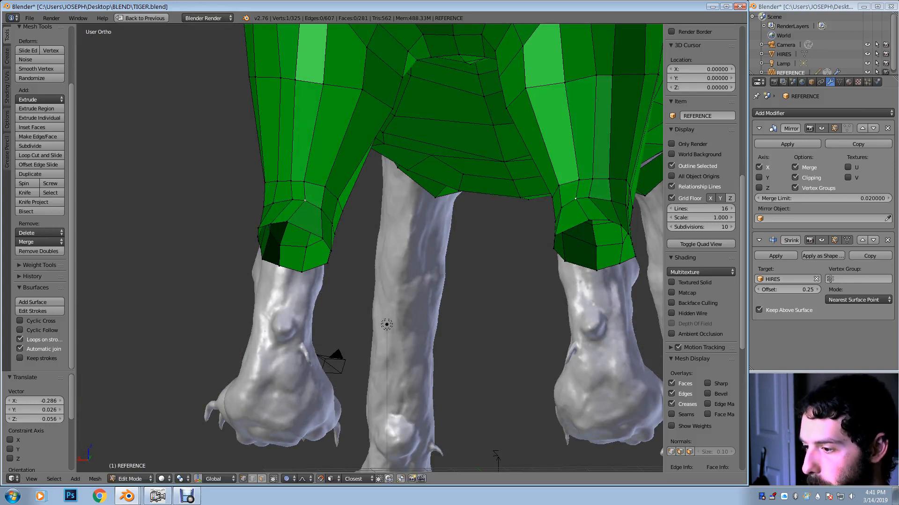
key("g")
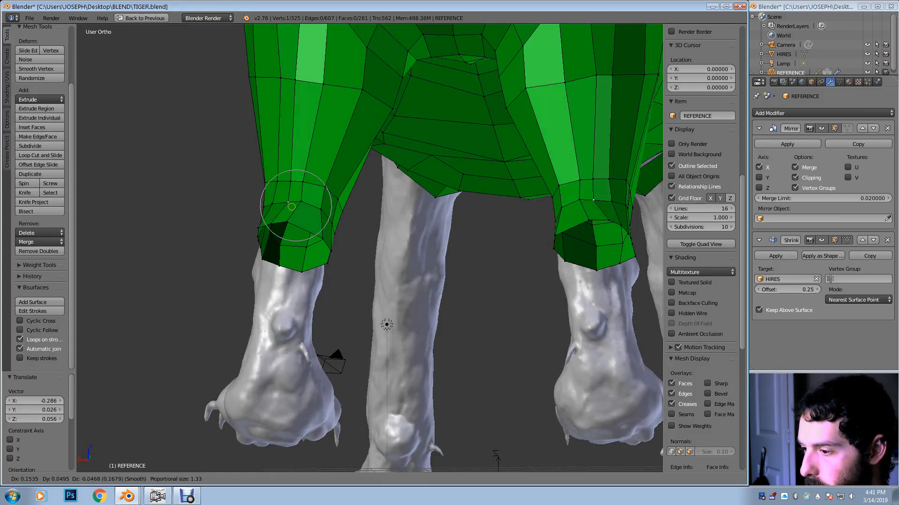
left_click(291, 206)
key("g")
right_click(301, 230)
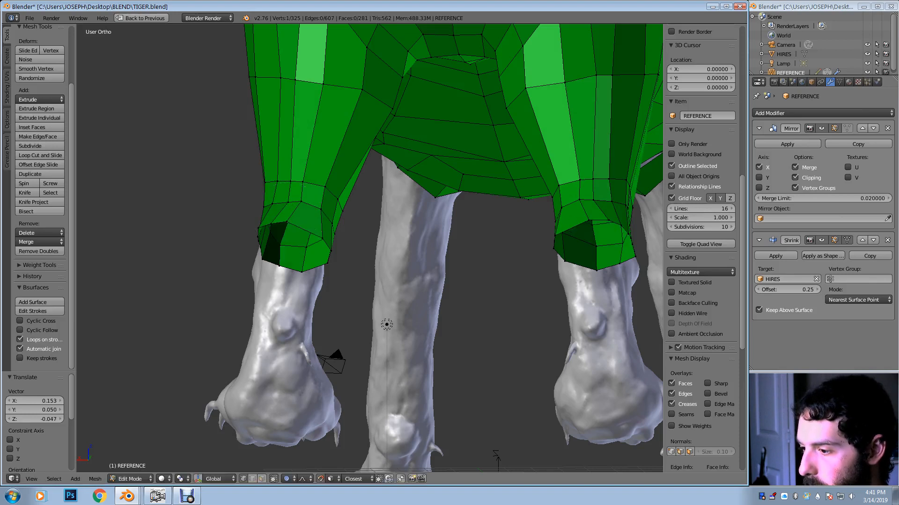
key("g")
right_click(305, 223)
Shift two vertices around the back of the hock by about X -0.398 and X -1.043
middle_click_drag(305, 223, 305, 265)
key("g")
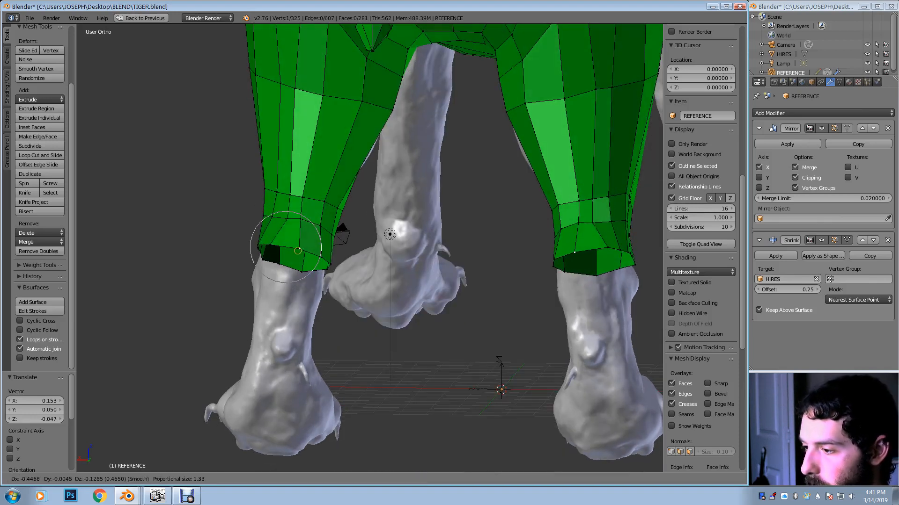
left_click(298, 251)
key("g")
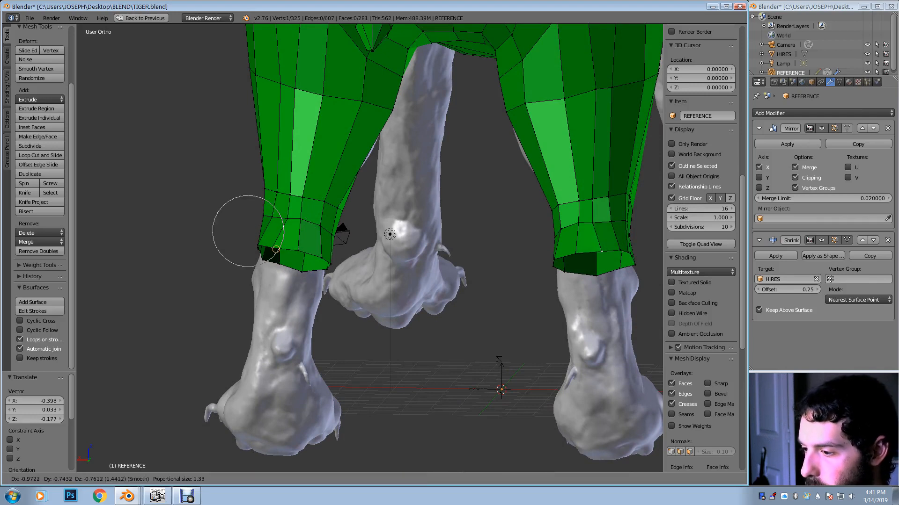
left_click(277, 248)
Smooth the hock loops on the side of the leg by moving two vertices about Z -0.121 and Z -0.174
middle_click_drag(277, 249, 176, 246)
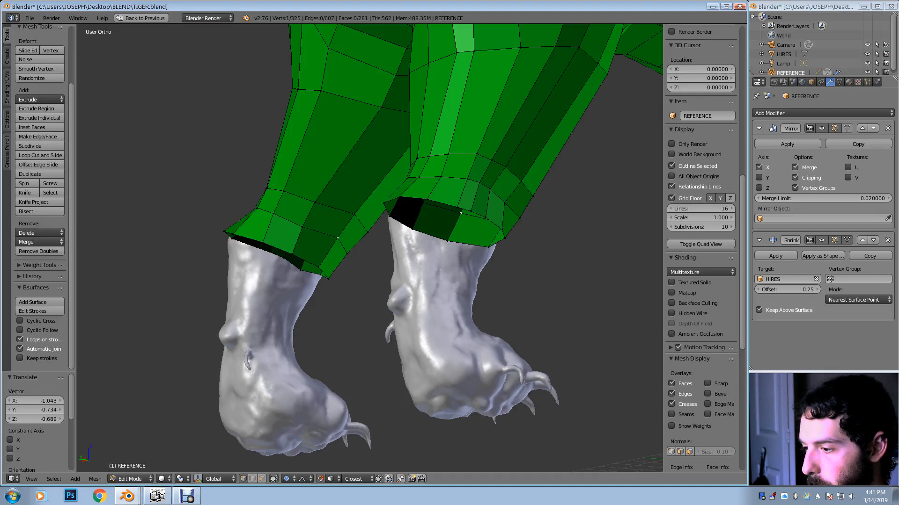
key("g")
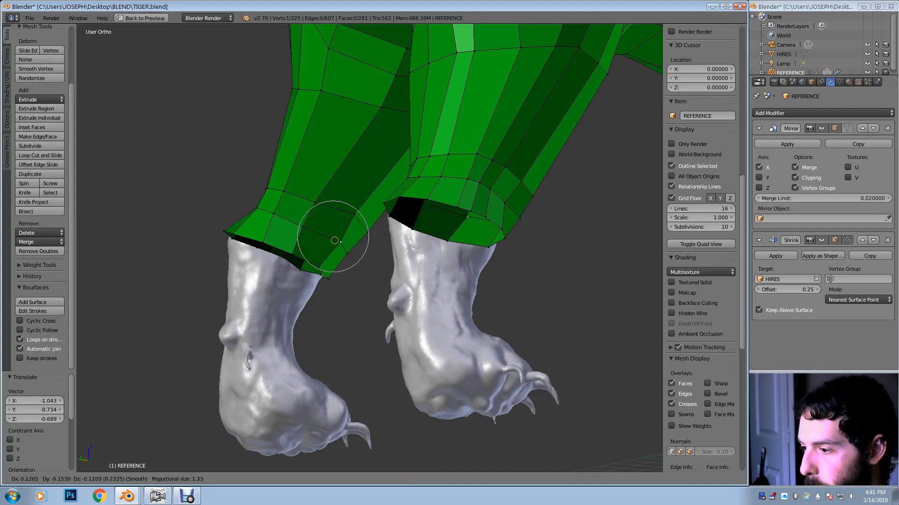
left_click(335, 241)
key("g")
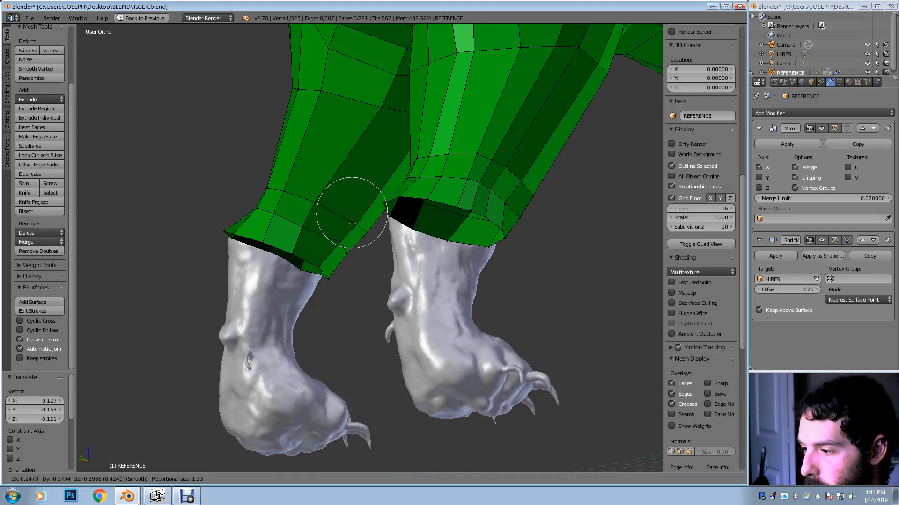
left_click(350, 218)
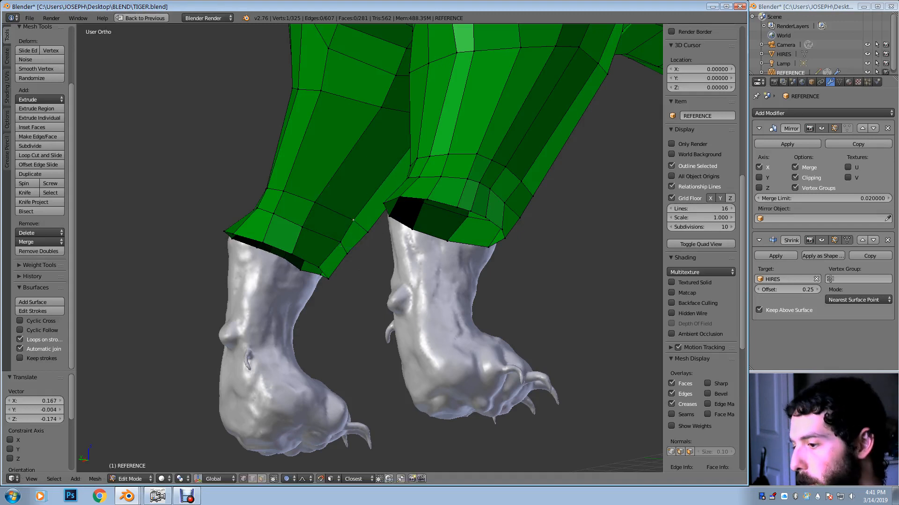
Select the leg's open bottom edge loop and extrude it down toward the paw by about Y 0.673 and Z -2.737
middle_click_drag(350, 218, 433, 182, "shift")
right_click(433, 181, "alt")
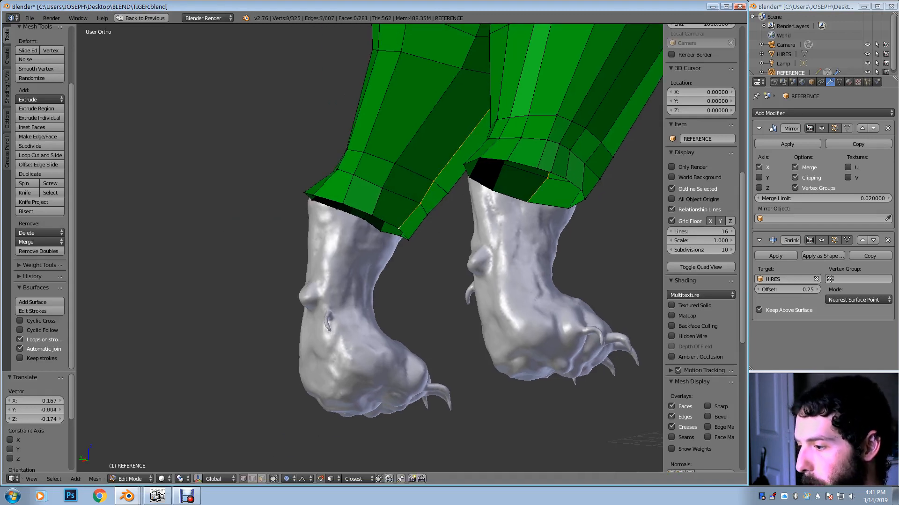
right_click(372, 215, "alt")
middle_click_drag(372, 215, 375, 233)
key("e")
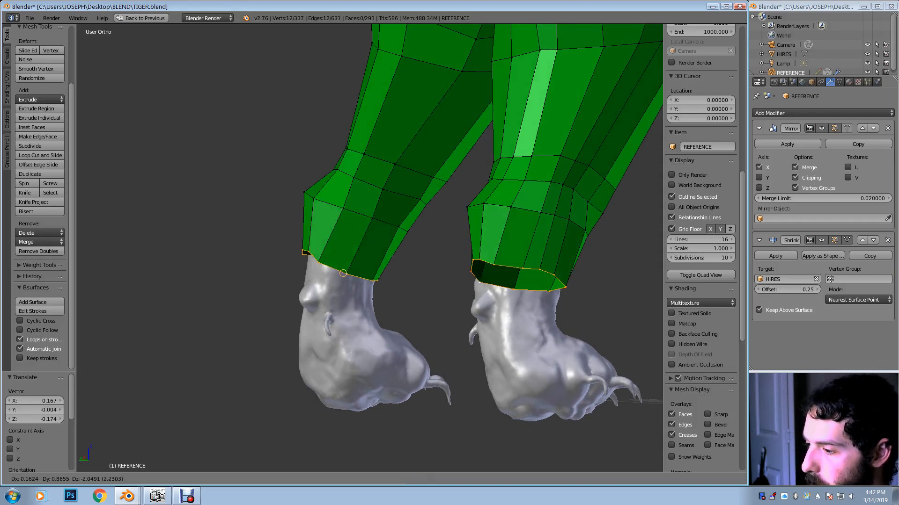
left_click(346, 292)
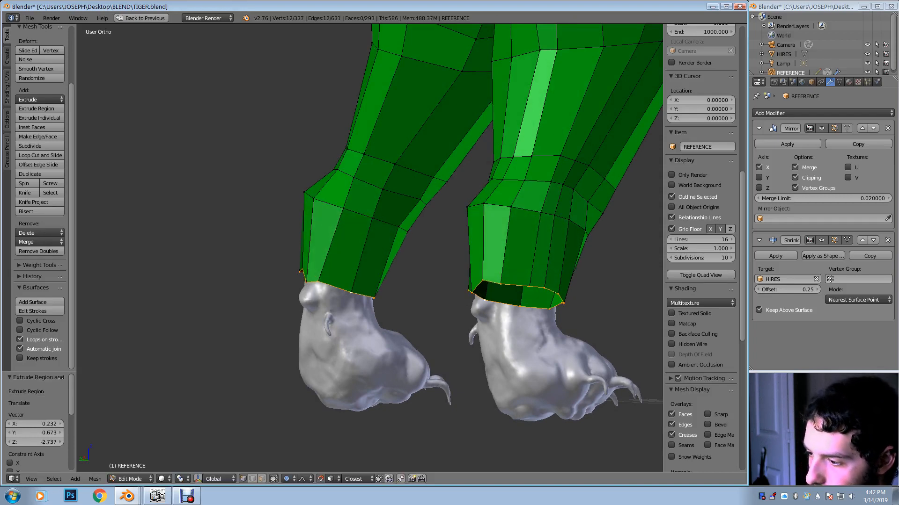
Pull a back vertex of the extruded bottom loop into line by about Y -0.695 and Z -0.544
middle_click_drag(305, 202, 156, 243)
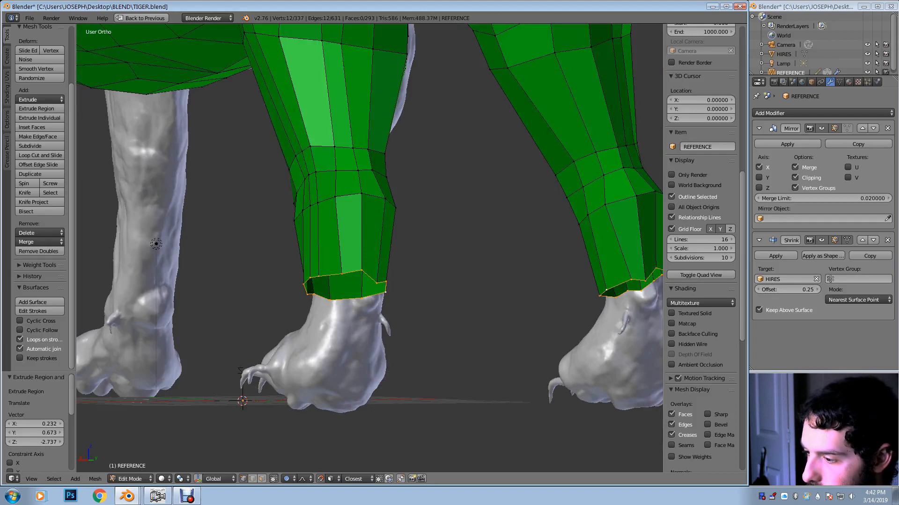
right_click(356, 285)
key("g")
left_click(357, 285)
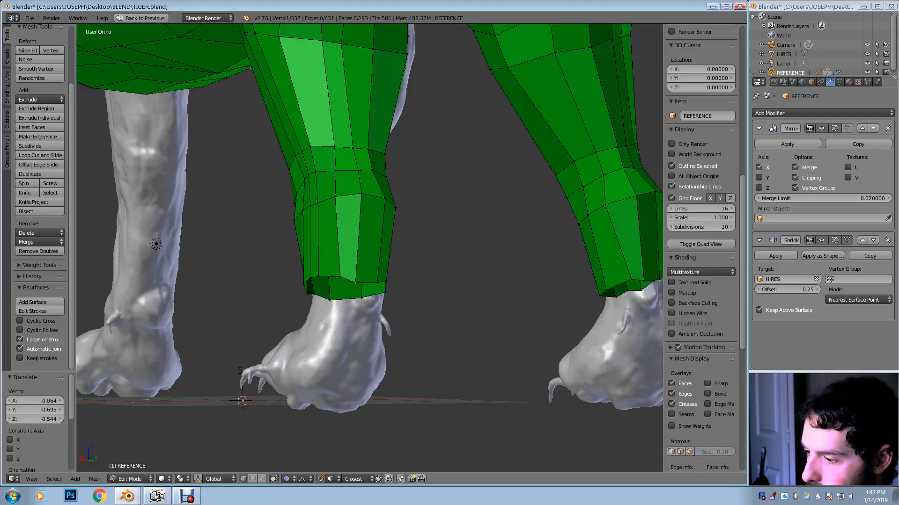
Level the bottom loop around the front of the leg, raising two of its vertices by about Z 0.382 and Z 0.523
middle_click_drag(357, 285, 656, 196)
key("g")
left_click(389, 283)
right_click(408, 295)
key("g")
left_click(407, 293)
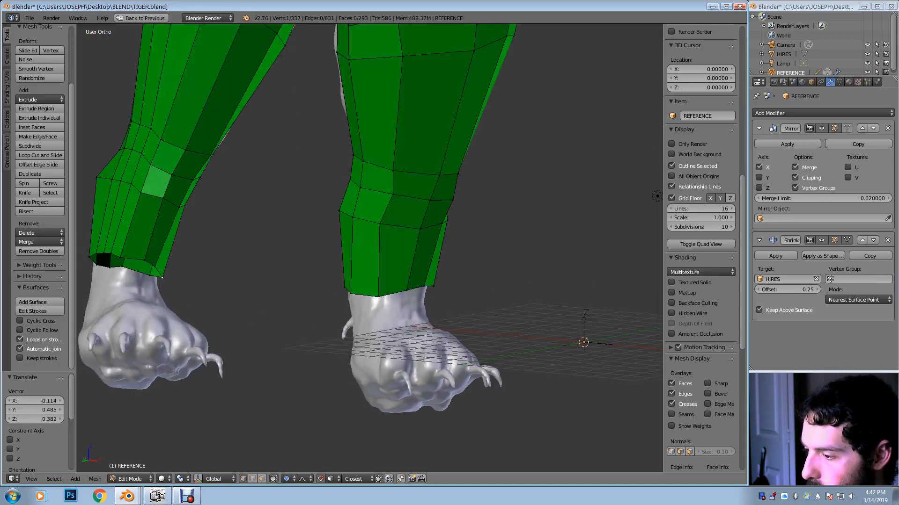
key("g")
left_click(656, 196)
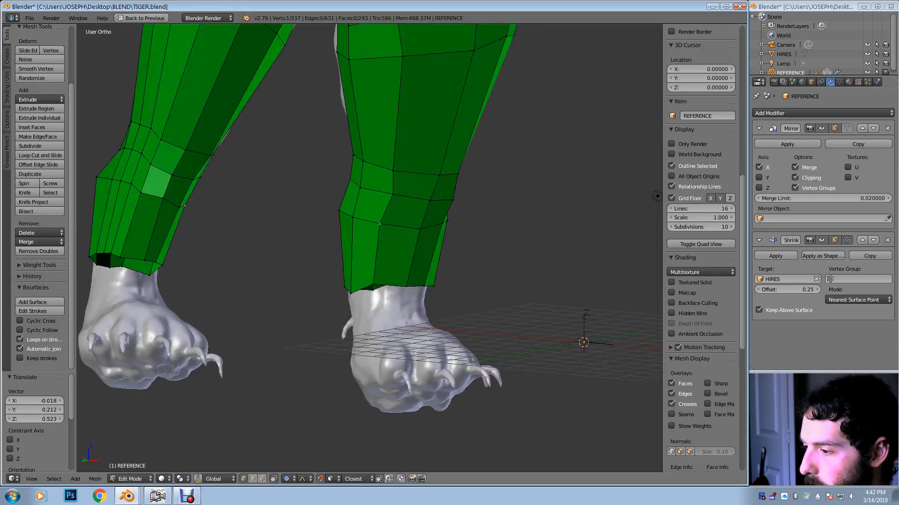
Adjust two front vertices on the hock loops by about Y -0.284 and Y 0.117
key("g")
left_click(657, 196)
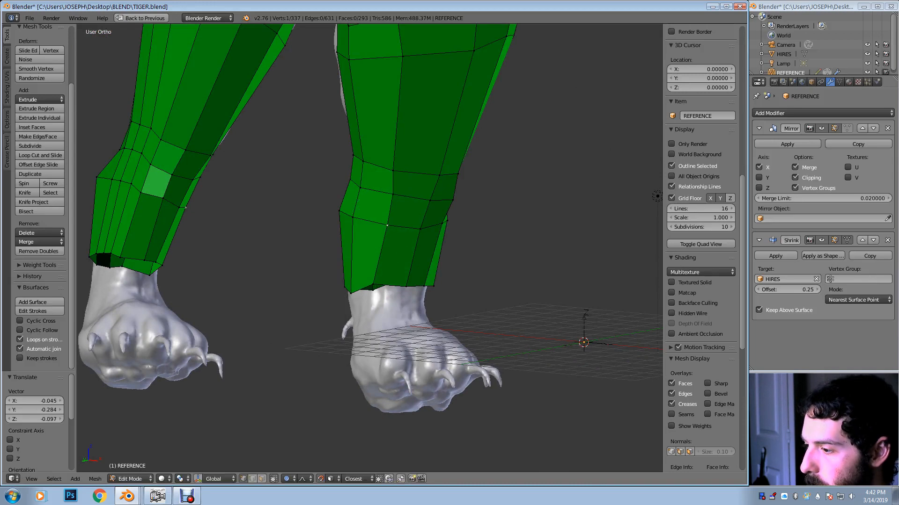
key("g")
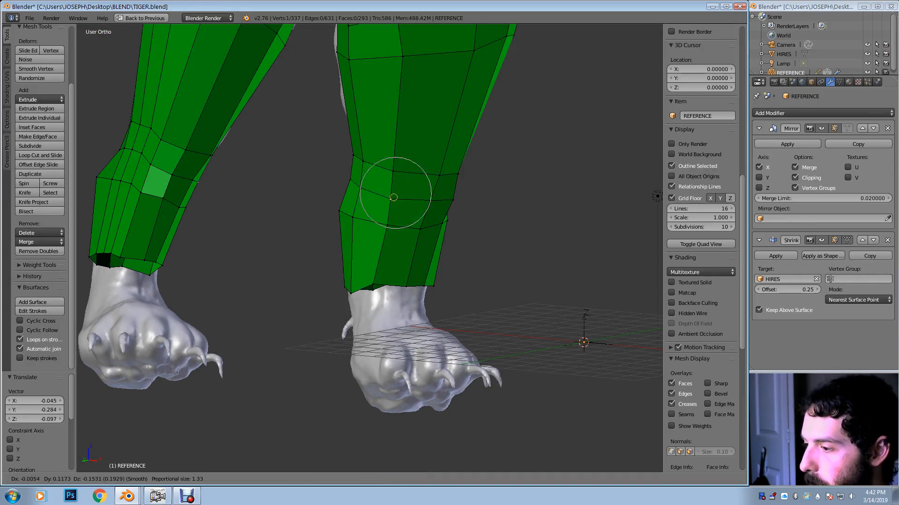
left_click(656, 197)
Raise a bottom-loop vertex about Z 0.262, then extrude the whole bottom edge loop down about 1.536 to the top of the paw
middle_click_drag(369, 211, 464, 210)
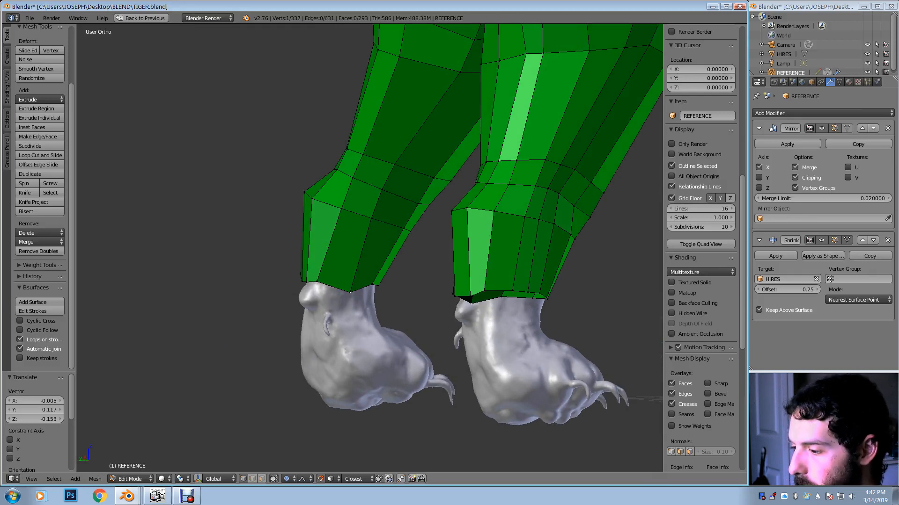
left_click(350, 285)
middle_click_drag(354, 285, 368, 211)
right_click(366, 285, "alt")
key("e")
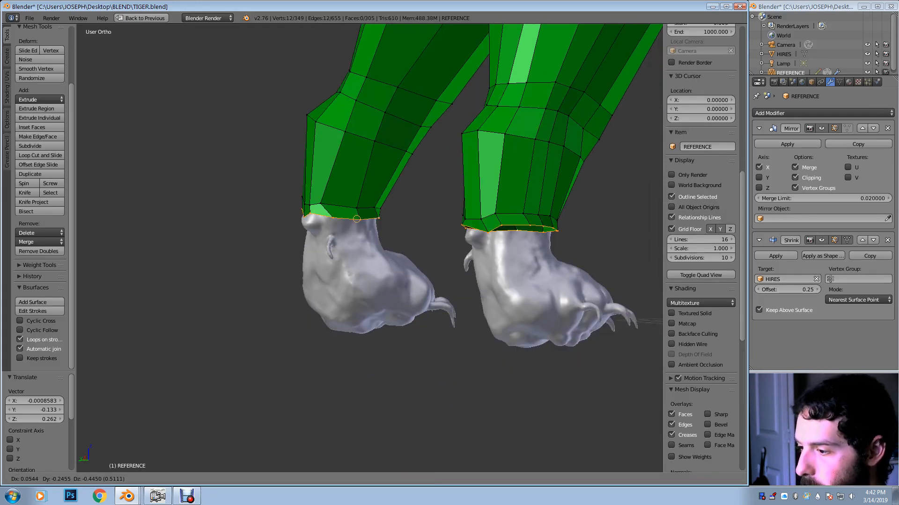
left_click(354, 247)
middle_click_drag(354, 247, 445, 198)
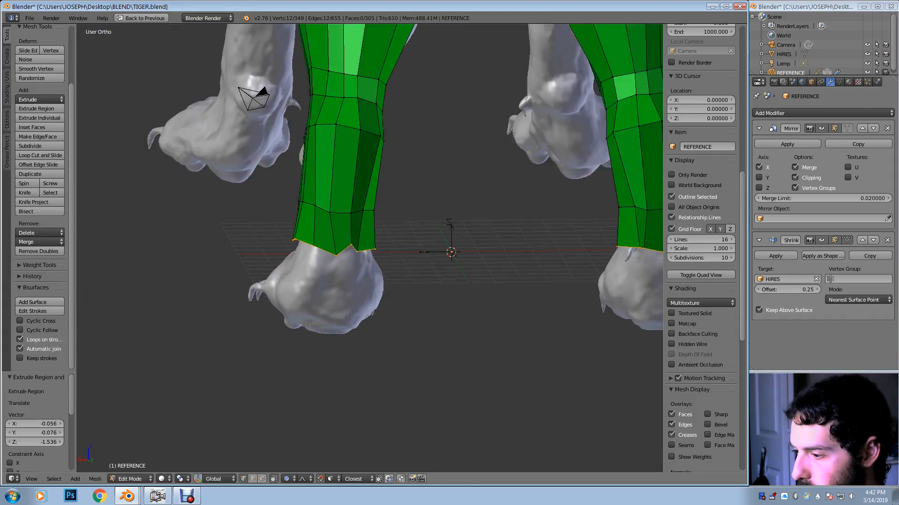
Try to flatten the newly extruded bottom loop by scaling it along the global Z axis
key("s")
key("z")
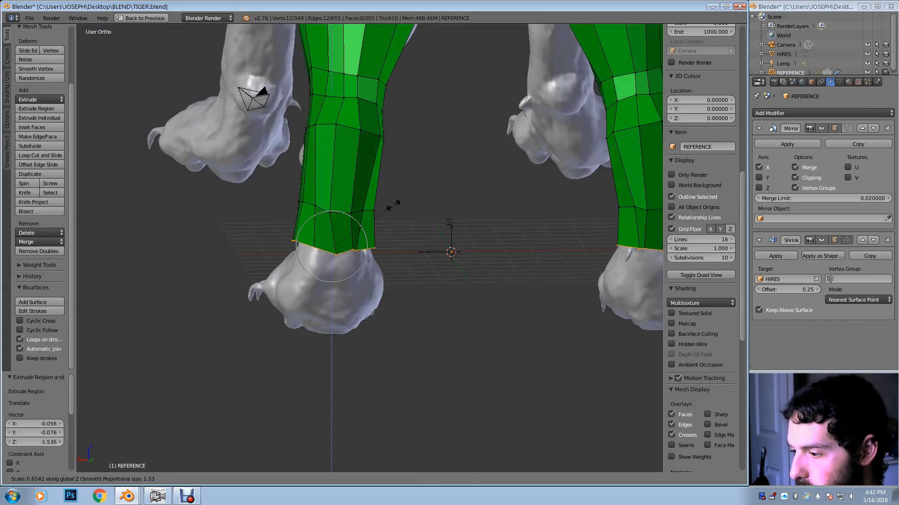
left_click(367, 216)
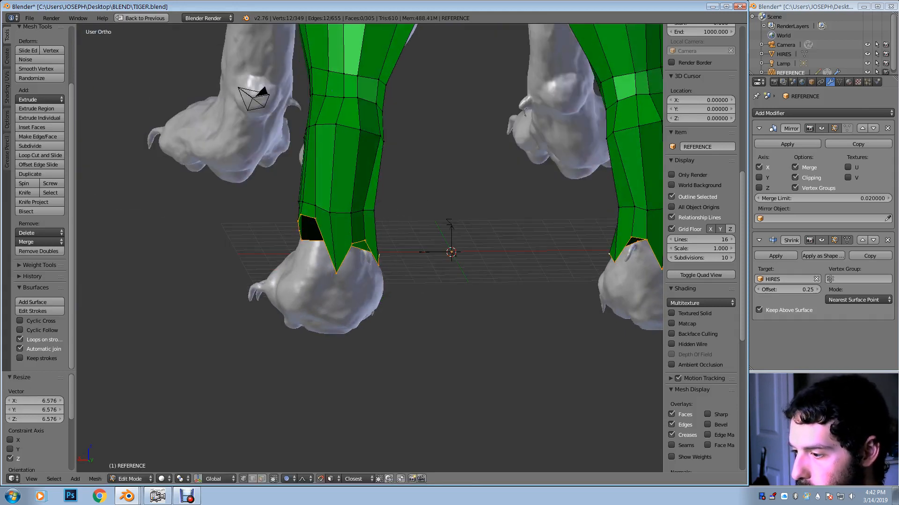
Flatten the leg's bottom edge loop by scaling it to about 0.410 along the global Z axis
key("s")
key("z")
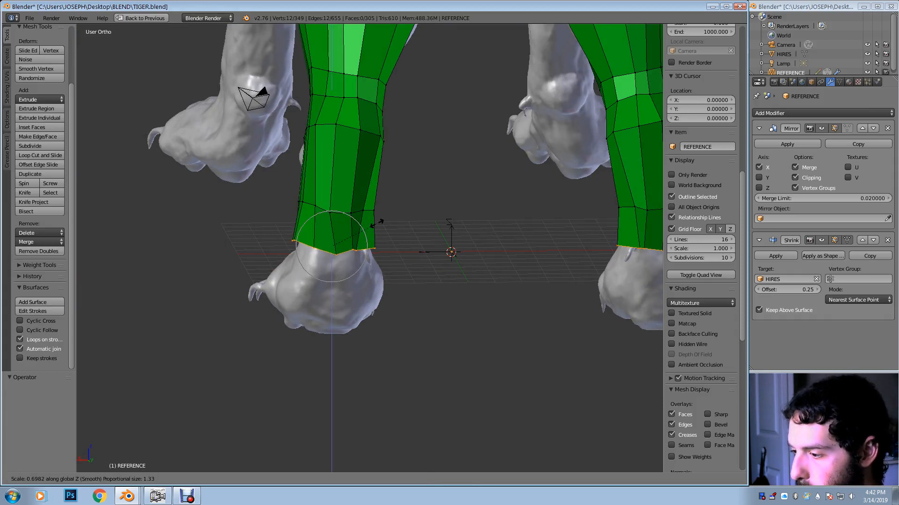
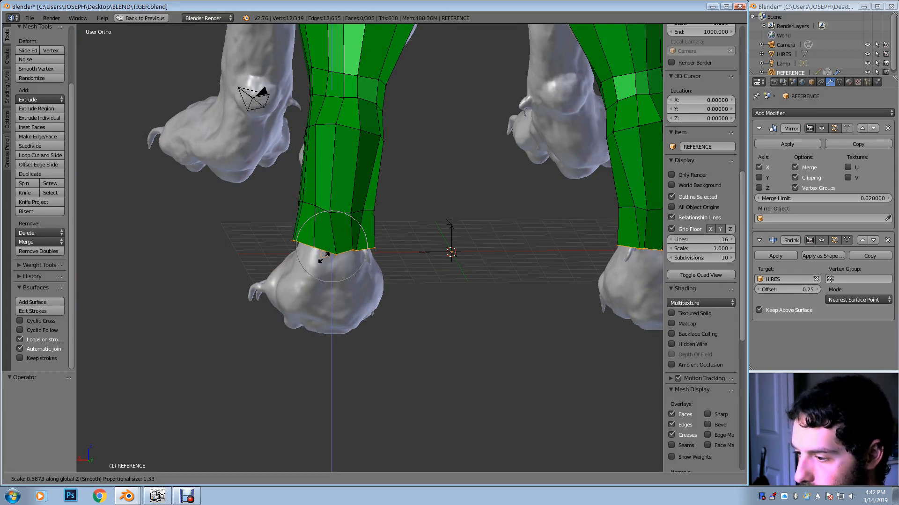
left_click(327, 250)
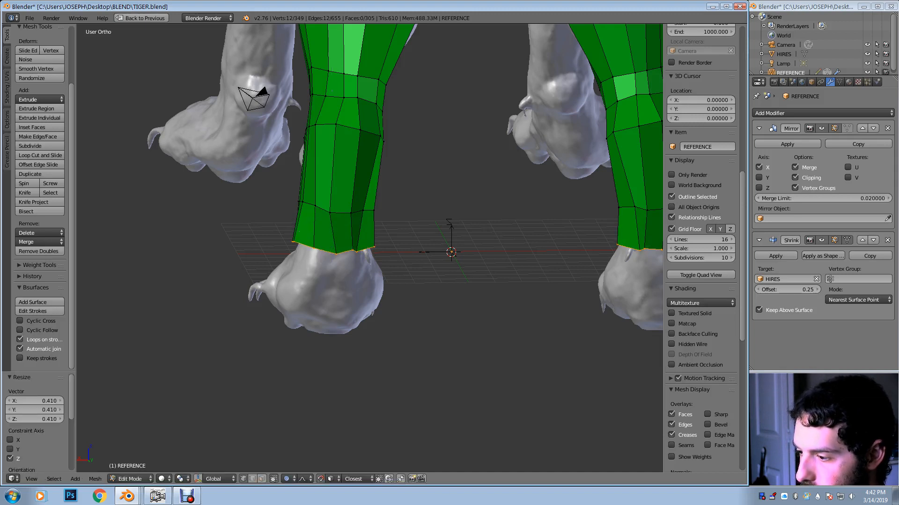
Reposition two back vertices on the leg's bottom edge loop, by about (0.256, -0.562, -0.145) and (0.376, -0.039, -0.320)
scroll(328, 250, "up", 3)
middle_click_drag(327, 250, 299, 239)
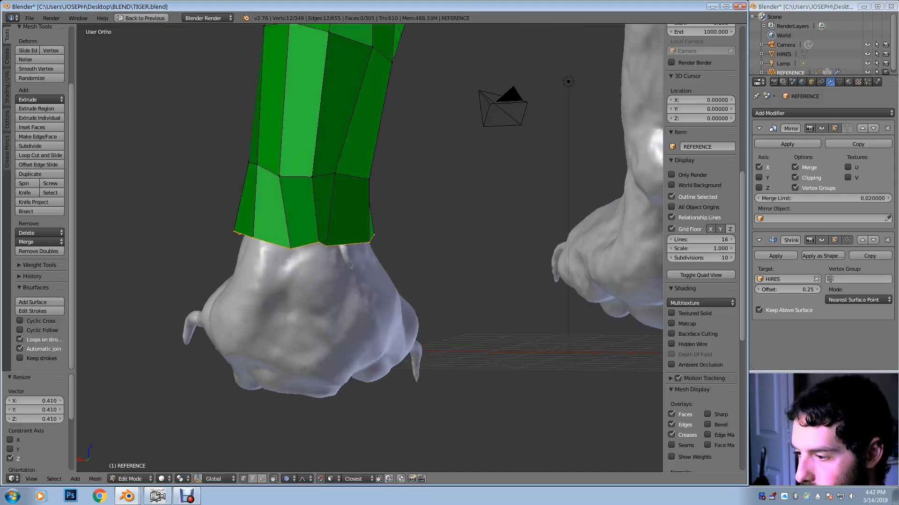
key("o")
right_click(304, 249)
key("g")
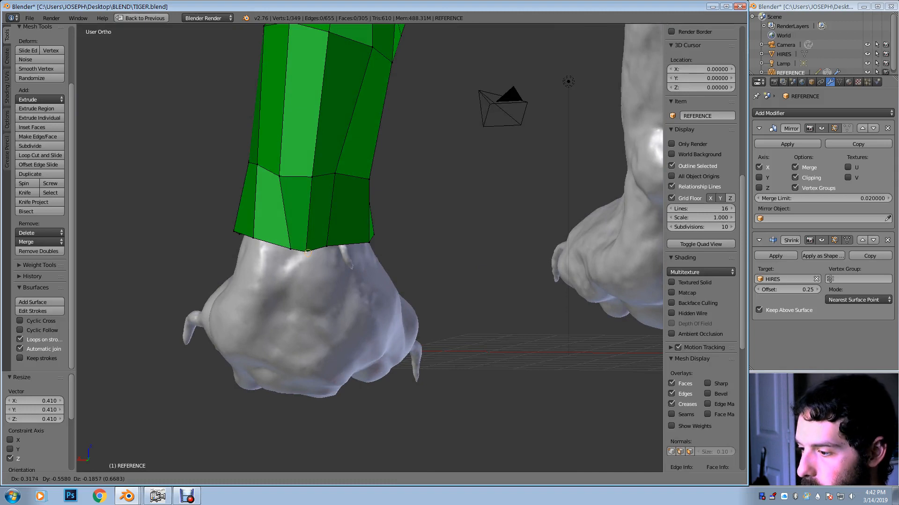
key("Return")
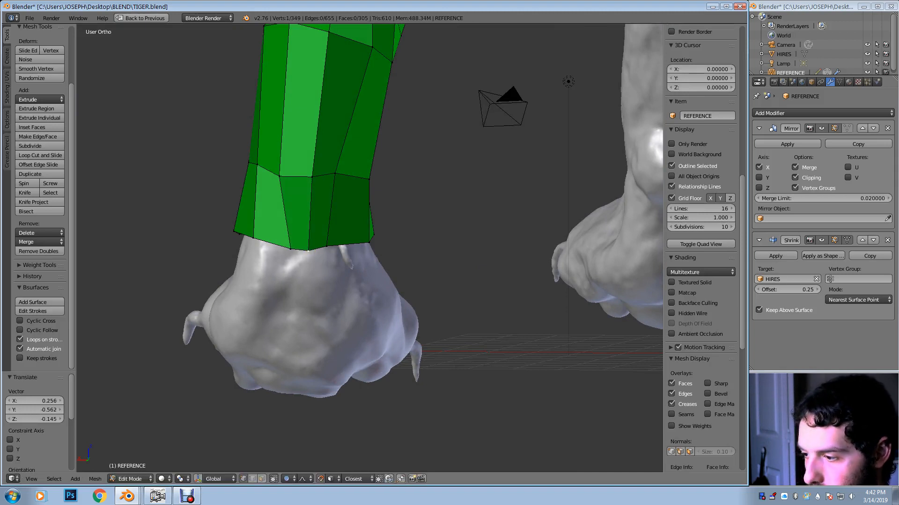
key("o")
key("g")
left_click(275, 262)
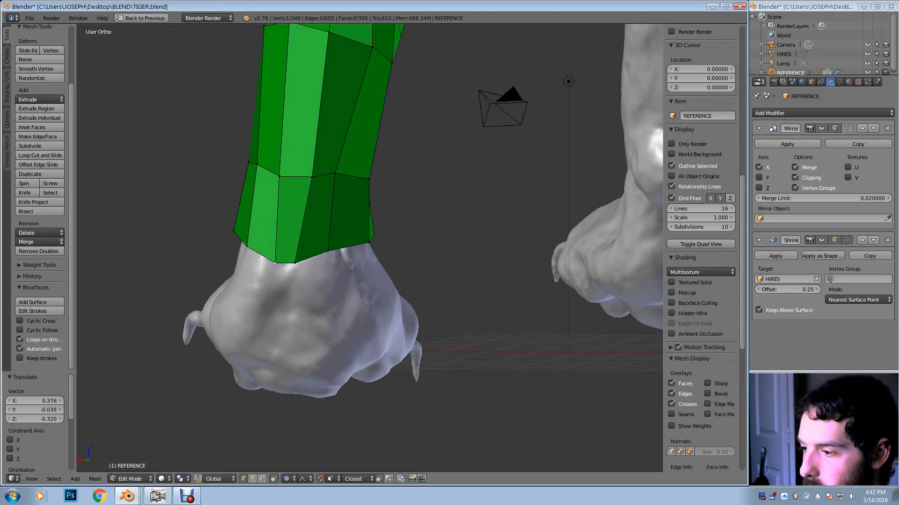
Slide two vertices on the loop just above the bottom edge, by about (-0.213, -0.143, -0.274) and (-0.175, -0.162, -0.203)
middle_click_drag(275, 263, 234, 262)
key("g")
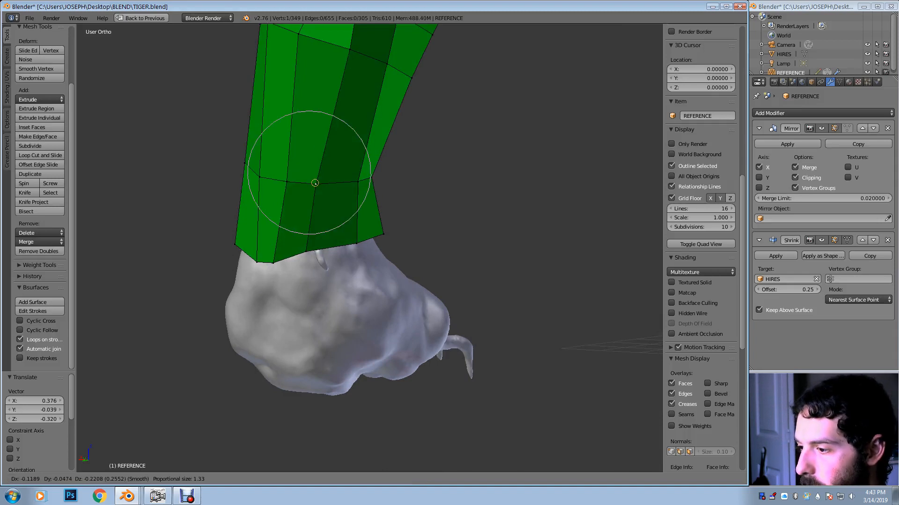
left_click(323, 187)
middle_click_drag(323, 187, 369, 191)
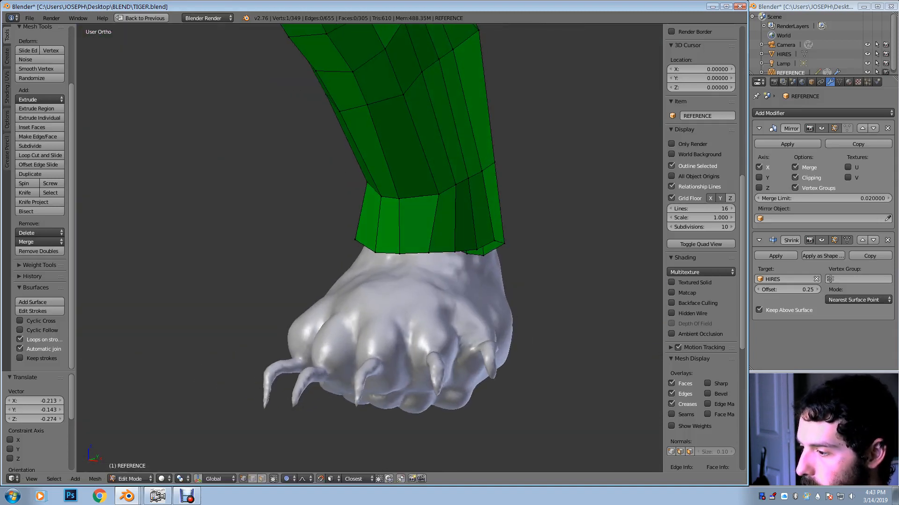
key("g")
left_click(432, 191)
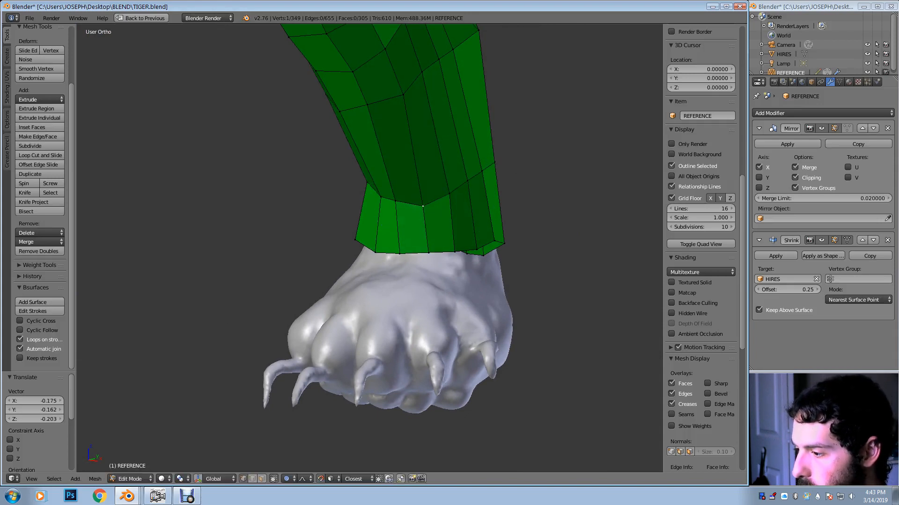
Space out two side vertices on the bottom edge loop, by about (0.251, 0.313, -0.119) and (0.072, -0.138, 0.071)
middle_click_drag(433, 190, 384, 193)
right_click(439, 261)
key("g")
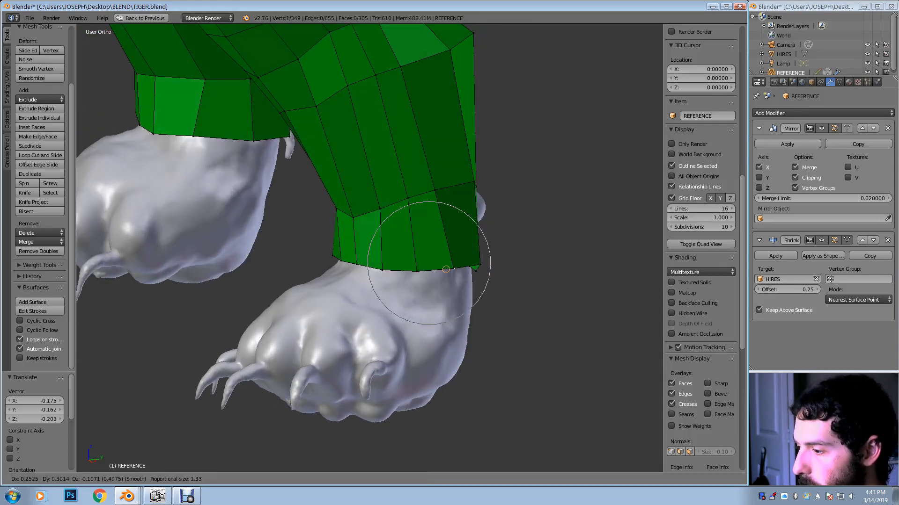
left_click(454, 269)
middle_click_drag(454, 269, 369, 256)
key("g")
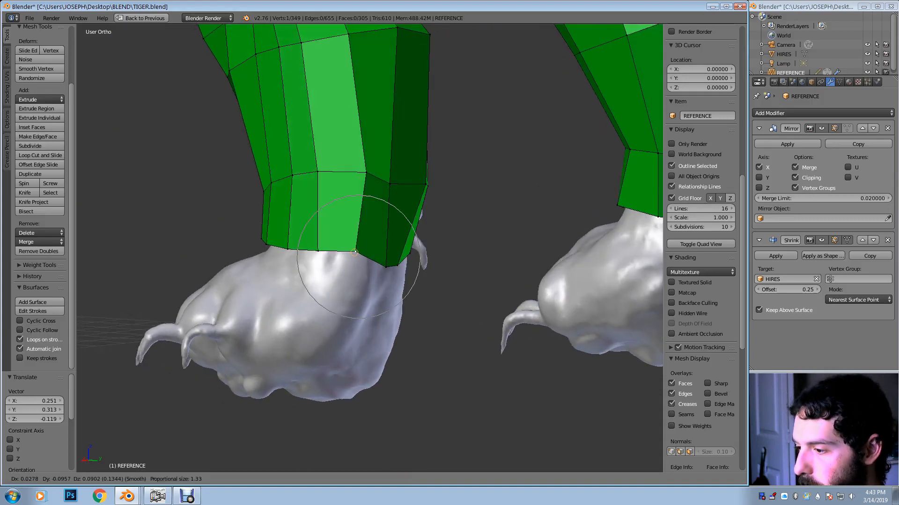
key("Return")
Even out two side vertices on the loop above the bottom edge, by about (0.087, -0.295, -0.126) and (-0.018, 0.108, 0.174)
key("g")
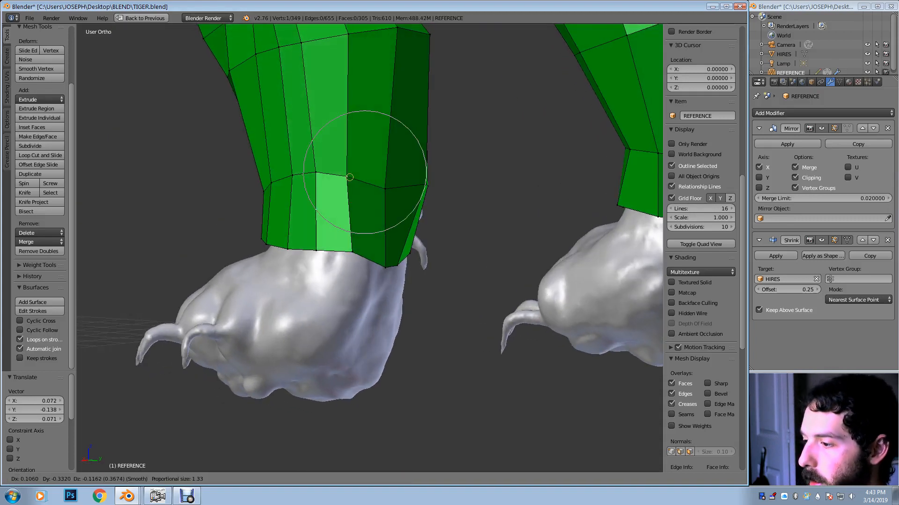
left_click(351, 176)
middle_click_drag(445, 210, 394, 195)
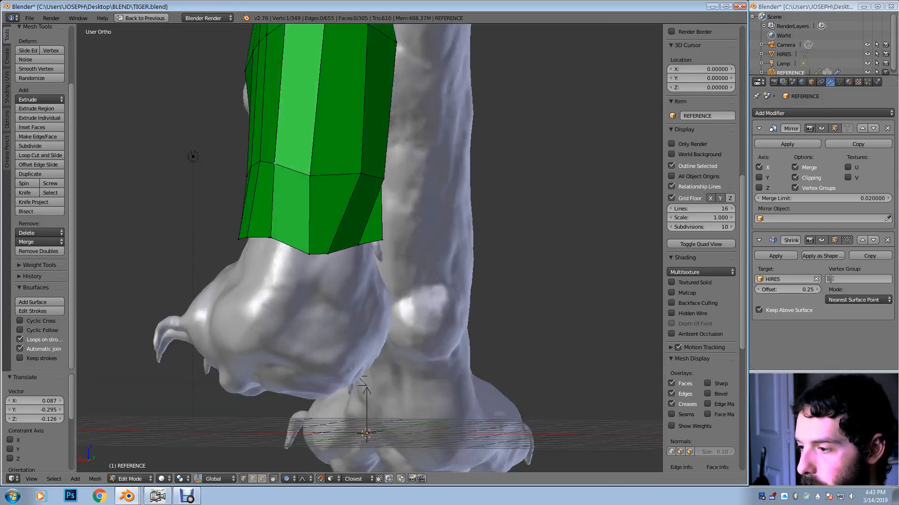
key("g")
key("Return")
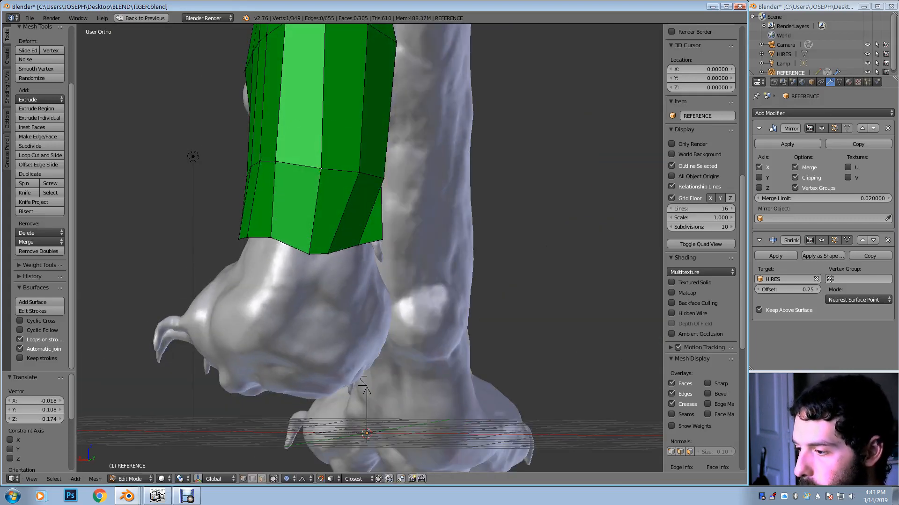
Add a single loop cut around the ankle band above the leg's bottom edge
middle_click_drag(334, 206, 483, 151)
key("ctrl+r")
left_click(414, 214)
left_click(414, 214)
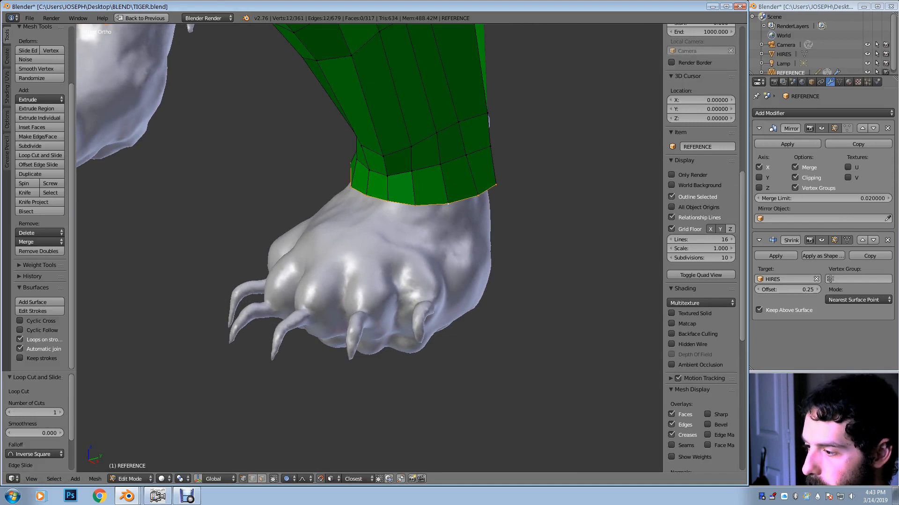
Extrude the bottom edge loop over the paw by about (1.393, -1.861, -1.637) and scale it up to about 1.298
middle_click_drag(375, 154, 347, 196)
key("e")
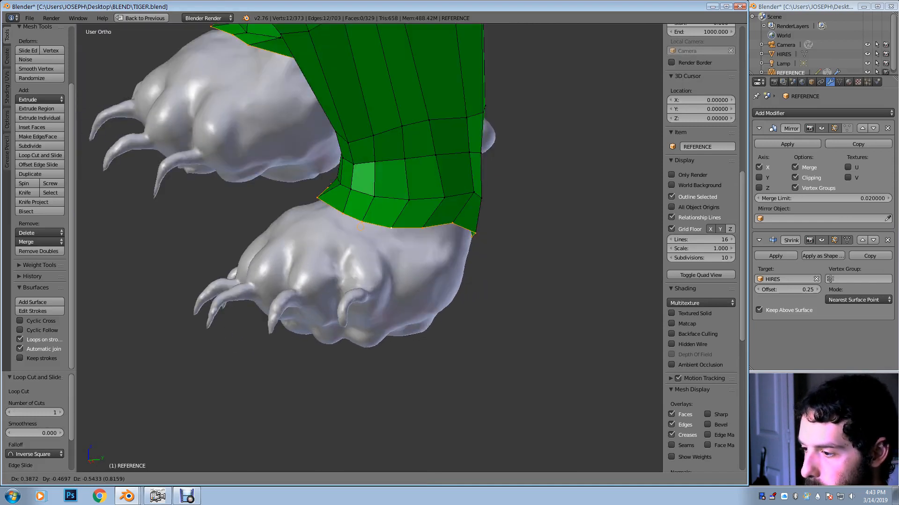
left_click(332, 292)
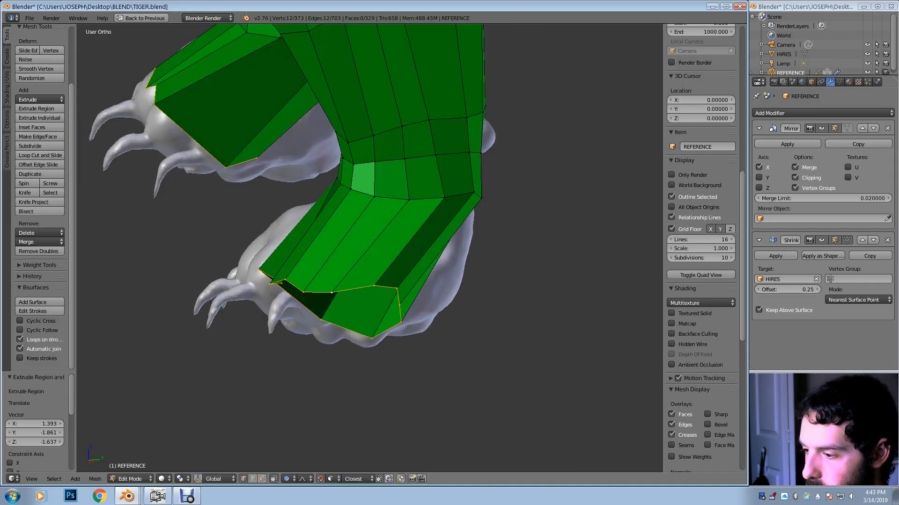
key("s")
left_click(473, 271)
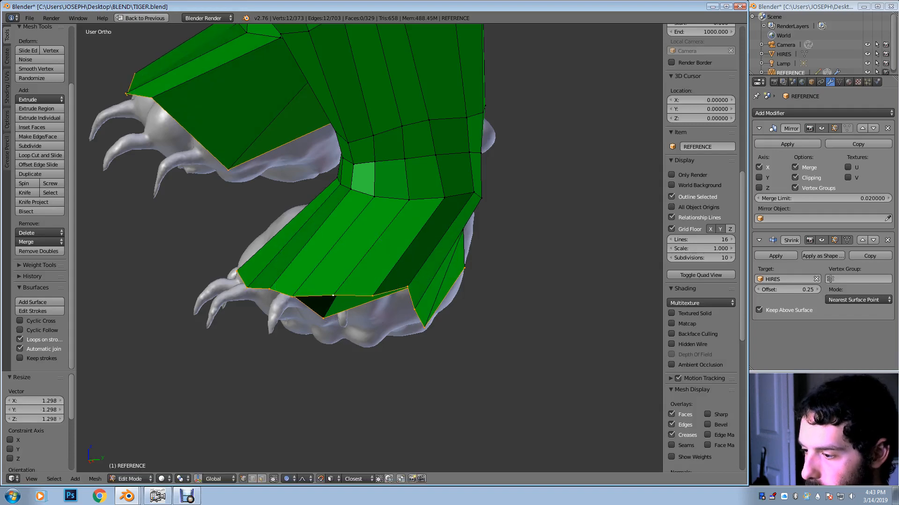
Pull two inner-side vertices of the extruded paw loop by about (-1.502, -0.180, -0.558) and (-1.435, -0.178, -0.363)
middle_click_drag(374, 262, 486, 266)
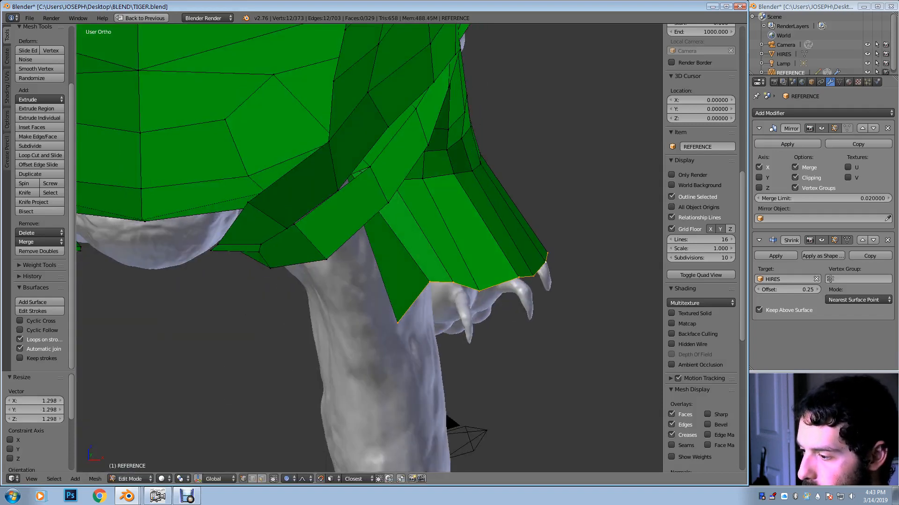
middle_click_drag(304, 252, 266, 196)
right_click_drag(422, 313, 385, 307)
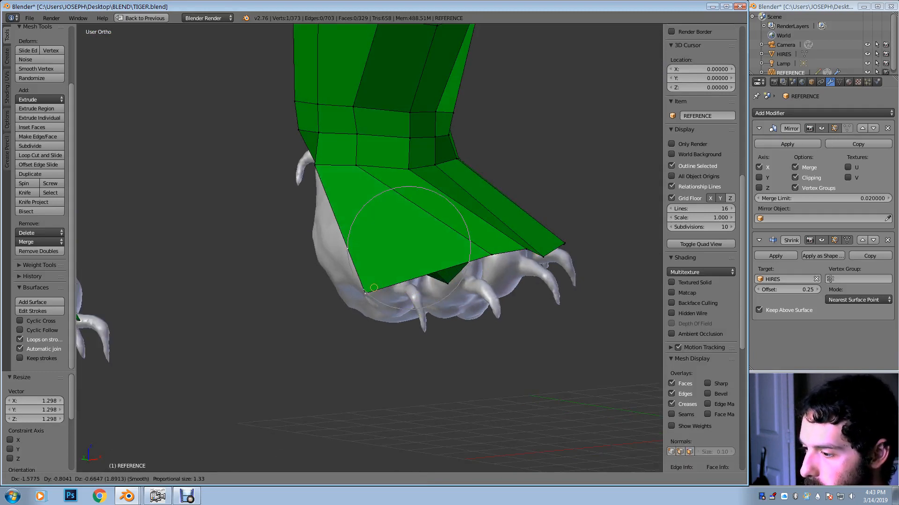
left_click(348, 283)
right_click_drag(491, 254, 414, 275)
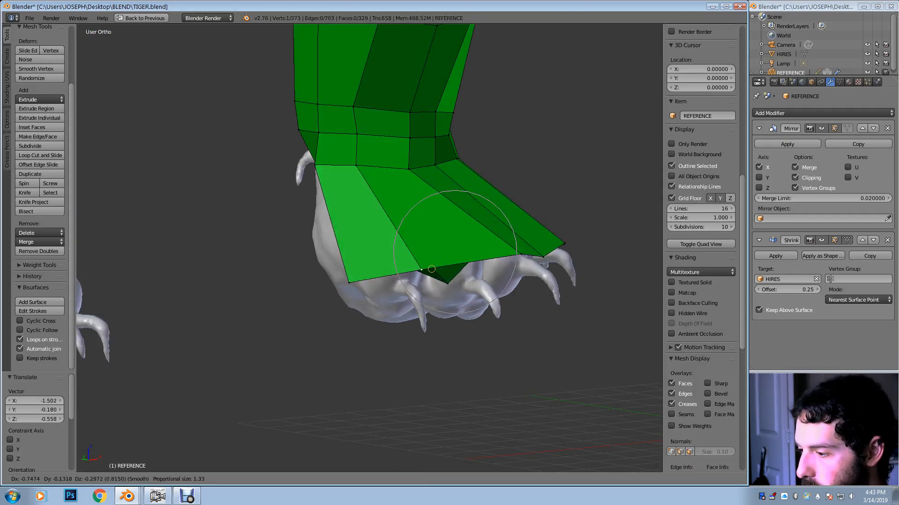
left_click(413, 277)
Move two front vertices of the paw loop upward over the toes, by about (-0.799, 0.147, 0.299) and (0.361, 0.141, 0.544)
middle_click_drag(414, 276, 361, 276)
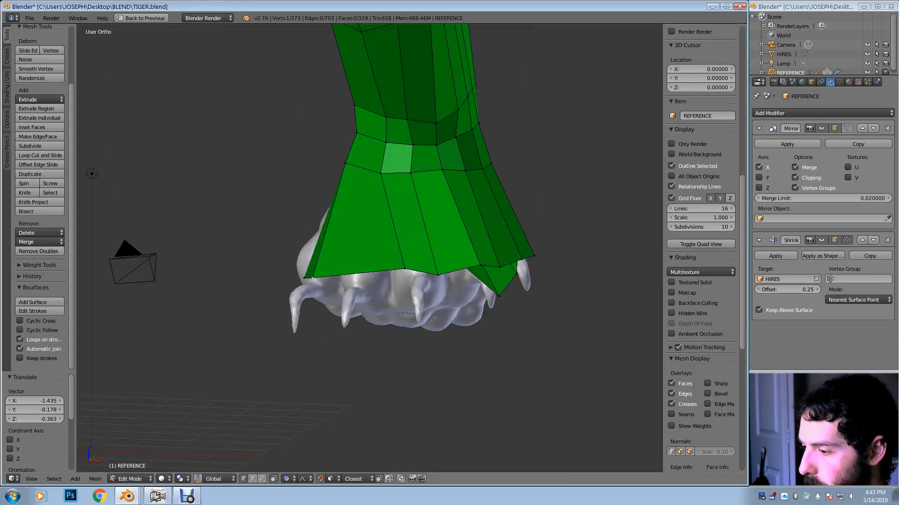
key("g")
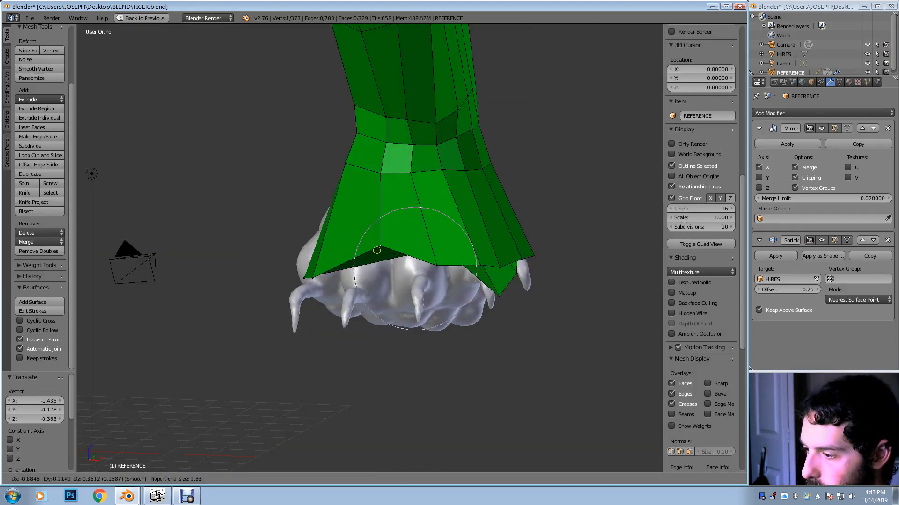
key("Return")
key("g")
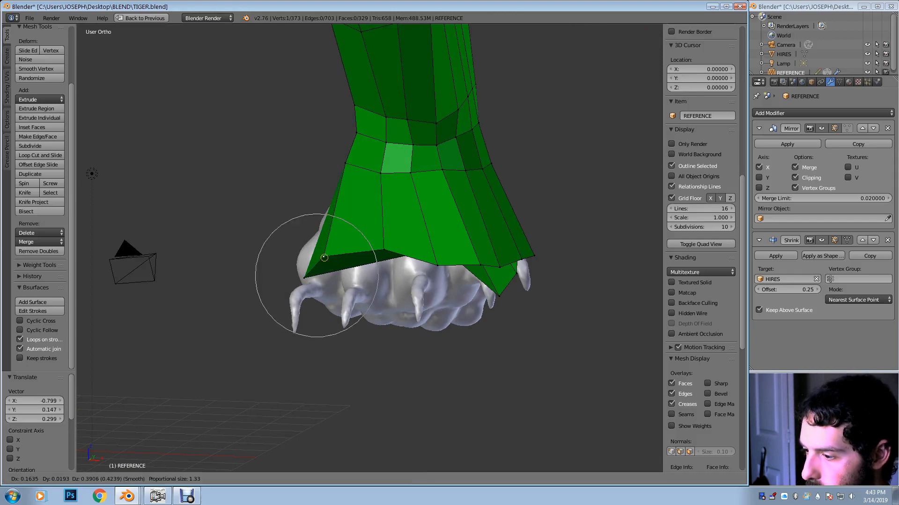
key("Return")
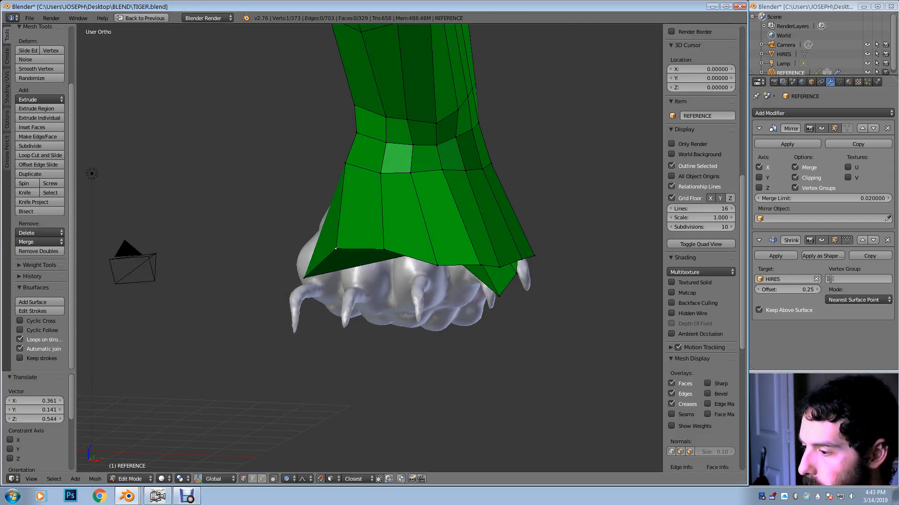
Shift a front paw-loop vertex by about (-0.374, 0.397, 0.338) and an ankle-loop vertex by about (0.156, 0.143, 0.058)
key("g")
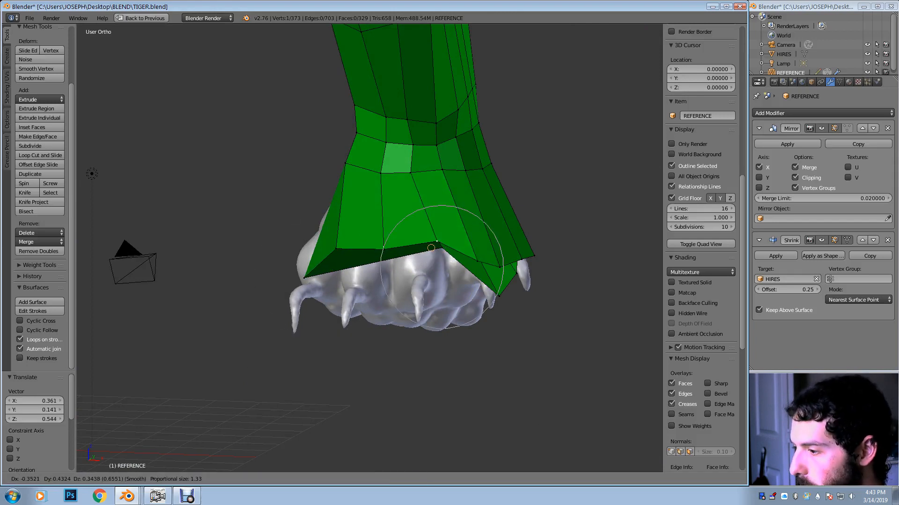
key("Return")
key("g")
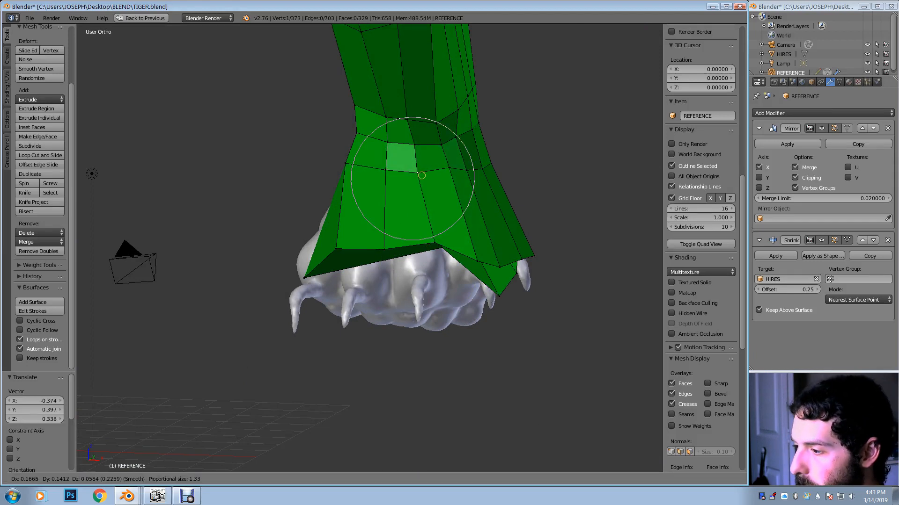
key("Return")
Spread the front-outer paw-loop vertices by about (-0.414, 0.678, 0.378) and (-0.423, 0.918, 0.064), then adjust one by about (0.314, -0.256, -0.046)
middle_click_drag(421, 176, 376, 177)
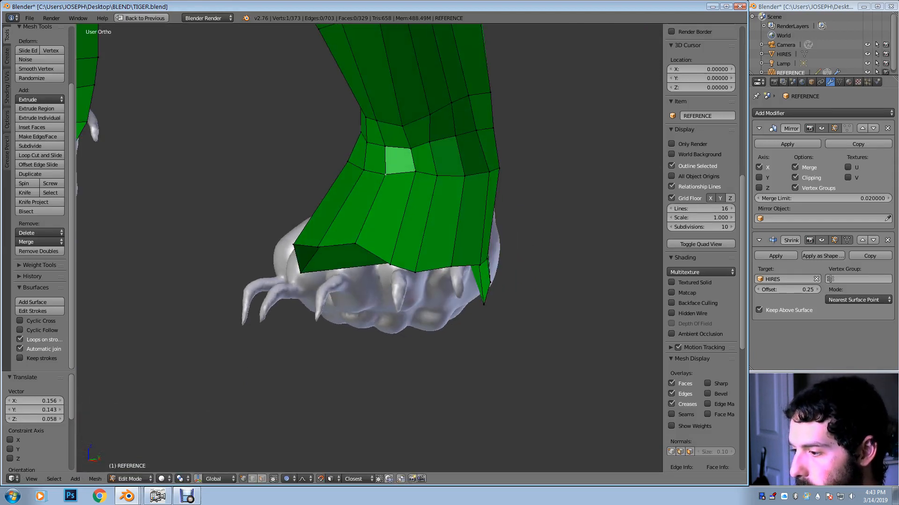
key("g")
key("Return")
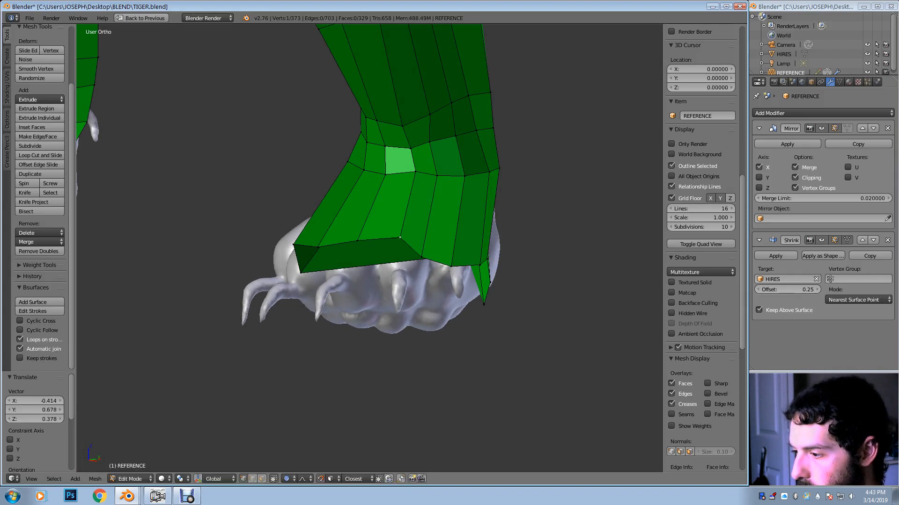
key("g")
key("Return")
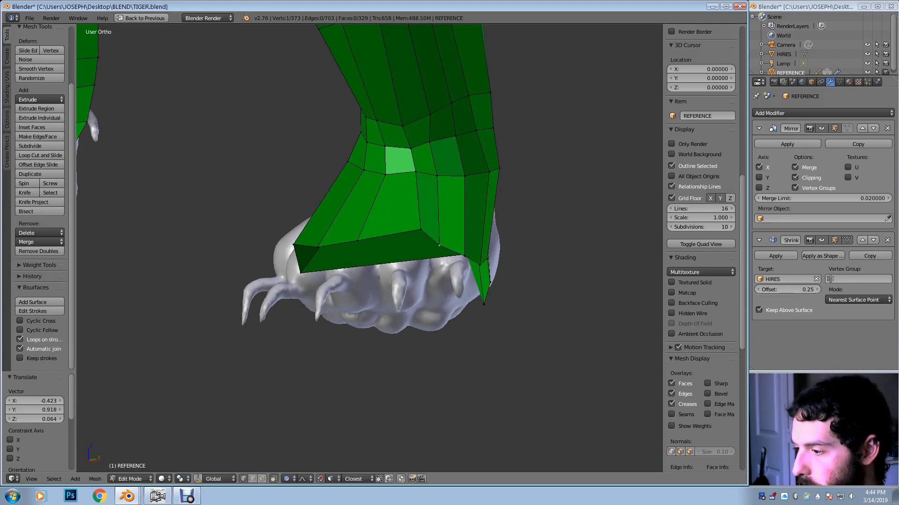
key("g")
scroll(419, 233, "up", 4)
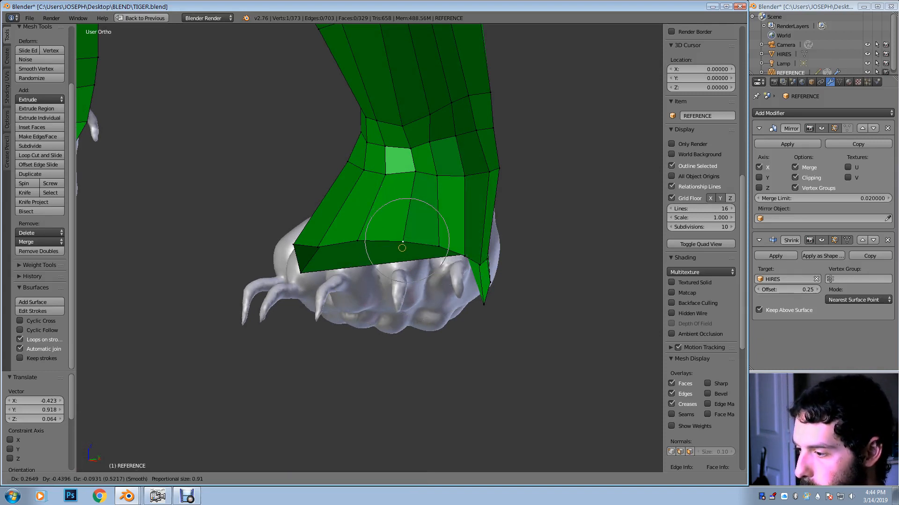
left_click(412, 245)
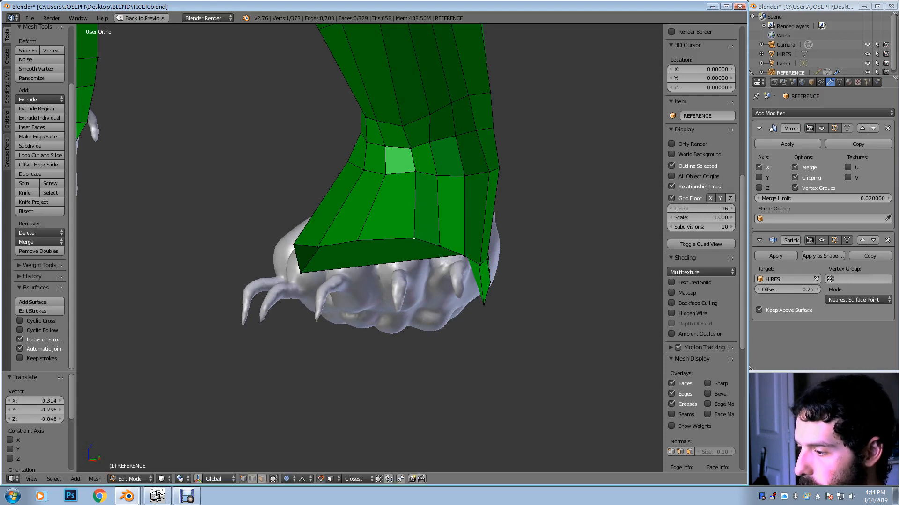
Pull the outer side vertices of the paw loop toward the heel, by about (-0.861, 0.487, -0.010) and (-0.585, 1.128, -0.206)
middle_click_drag(412, 245, 365, 237)
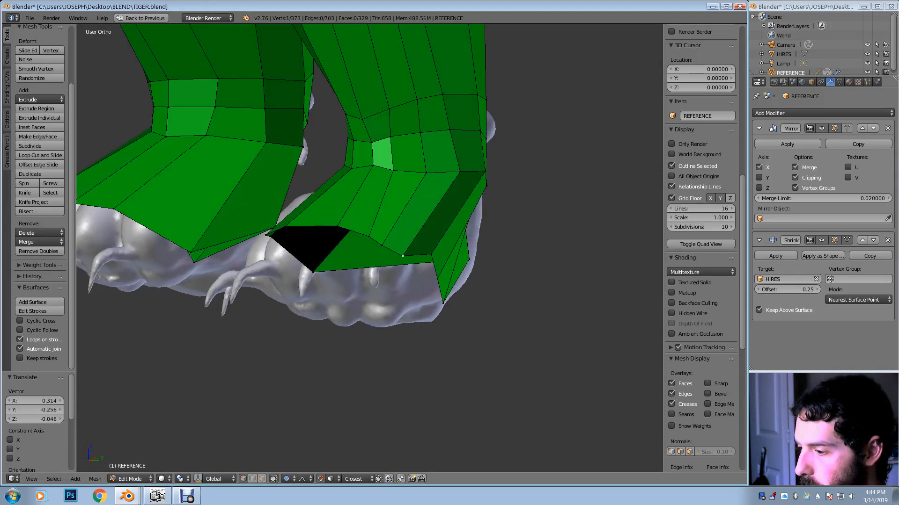
key("g")
left_click(413, 254)
middle_click_drag(413, 254, 335, 248)
key("g")
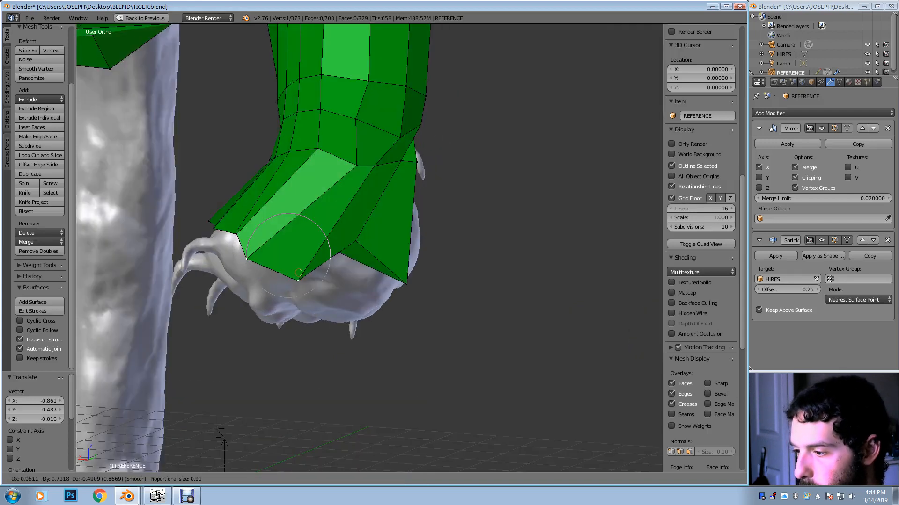
key("Return")
Move two vertices of the paw loop back to the heel, by about (-0.845, 0.883, -0.936) and (-0.626, -0.055, -0.349)
key("g")
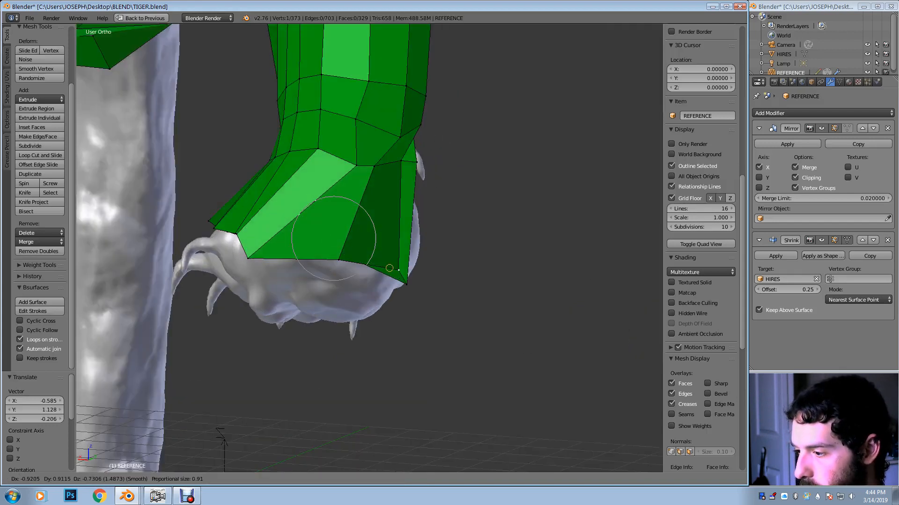
key("Return")
key("g")
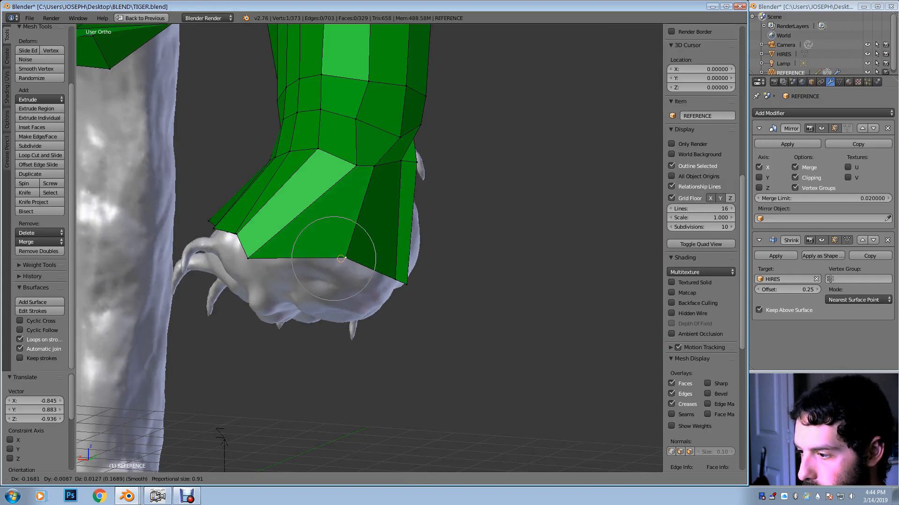
key("Return")
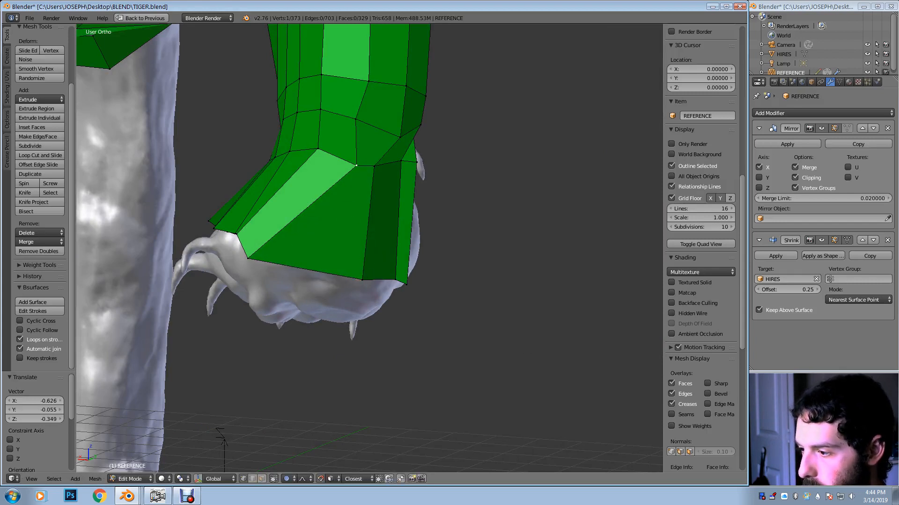
Move an ankle-loop vertex by about (0.255, 0.097, 0.071) and the paw-loop vertex below it toward the heel by about (-1.085, 0.856, -0.518)
key("g")
key("Return")
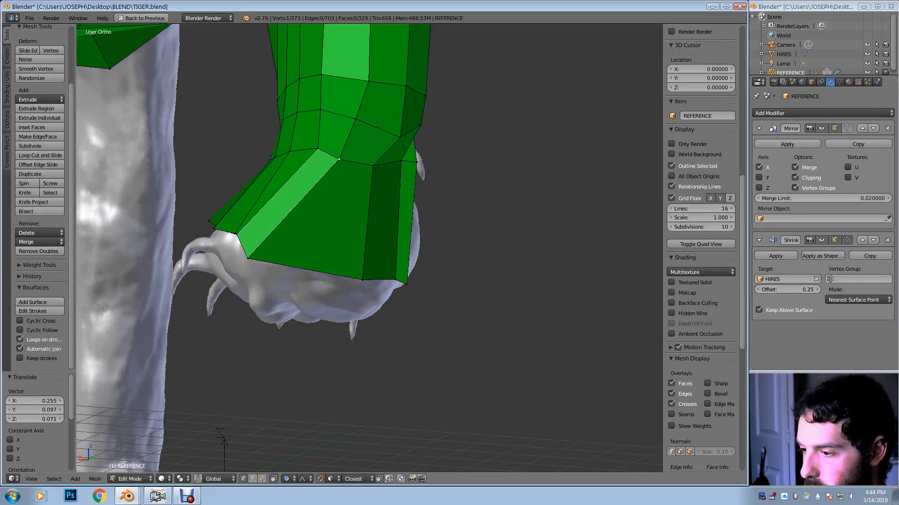
key("g")
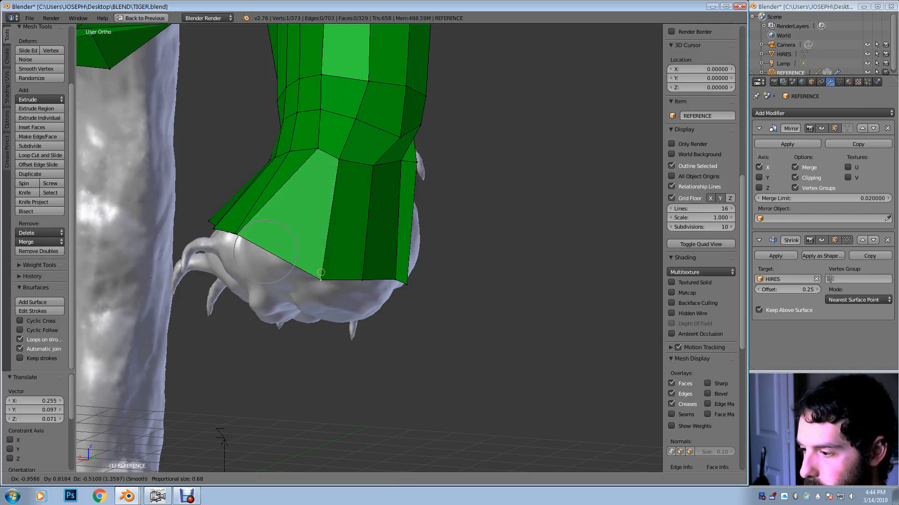
key("Return")
Shift three front-side paw-loop vertices back and down, by about (-1.163, 0.960, -0.856), (-0.142, 0.159, -0.614) and (0.017, 0.315, -0.206)
middle_click_drag(327, 272, 366, 280)
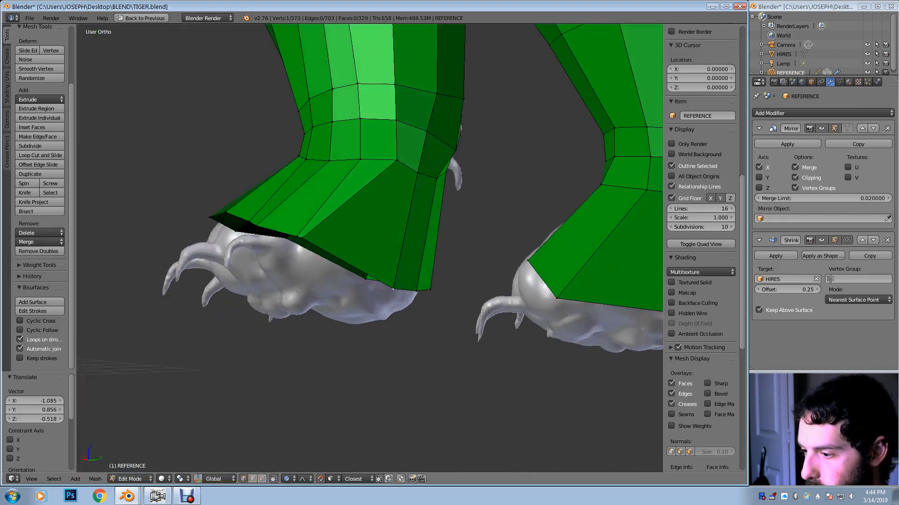
key("g")
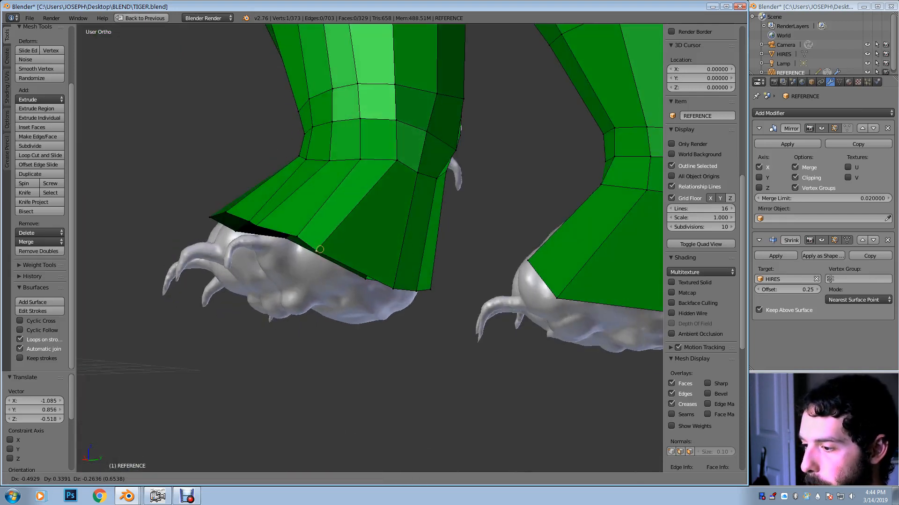
key("Return")
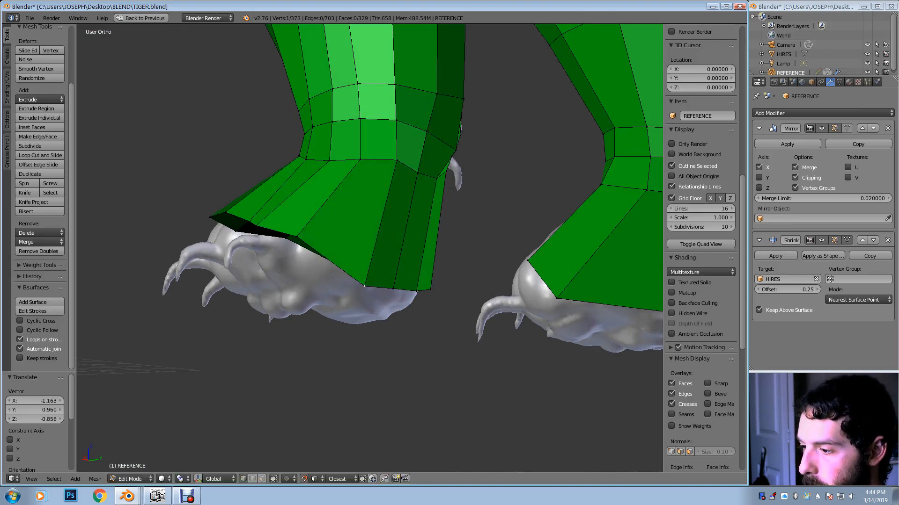
key("g")
key("Return")
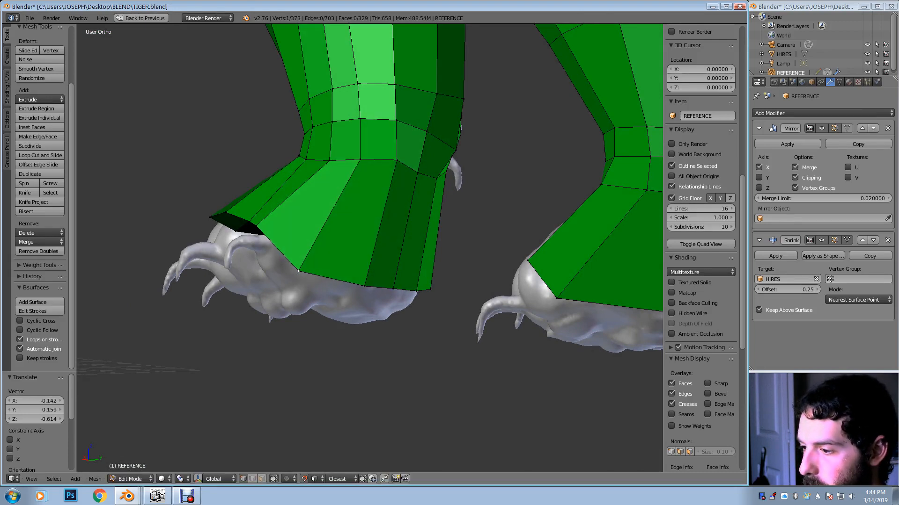
middle_click_drag(295, 279, 324, 280)
key("g")
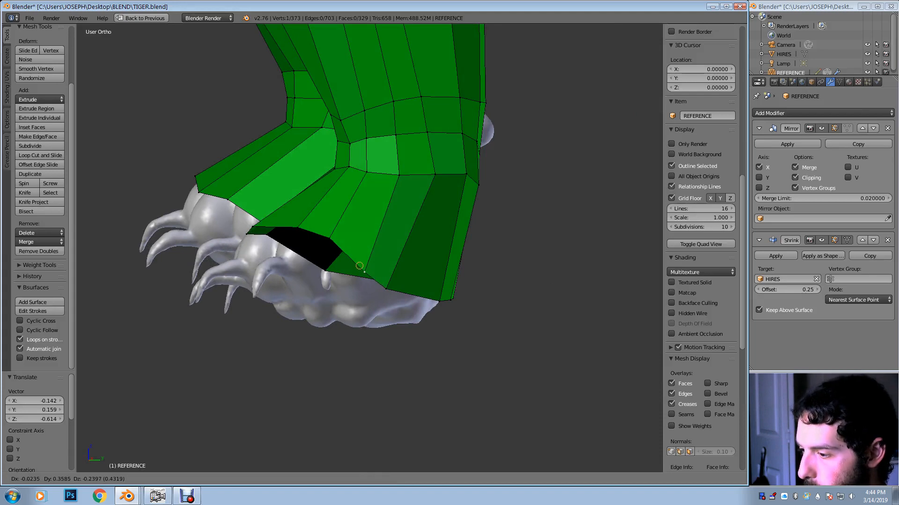
key("Return")
Extrude the five front edges of the open paw loop down over the toes by about (-0.064, -0.060, -1.137)
middle_click_drag(363, 268, 342, 268)
right_click(301, 233, "alt")
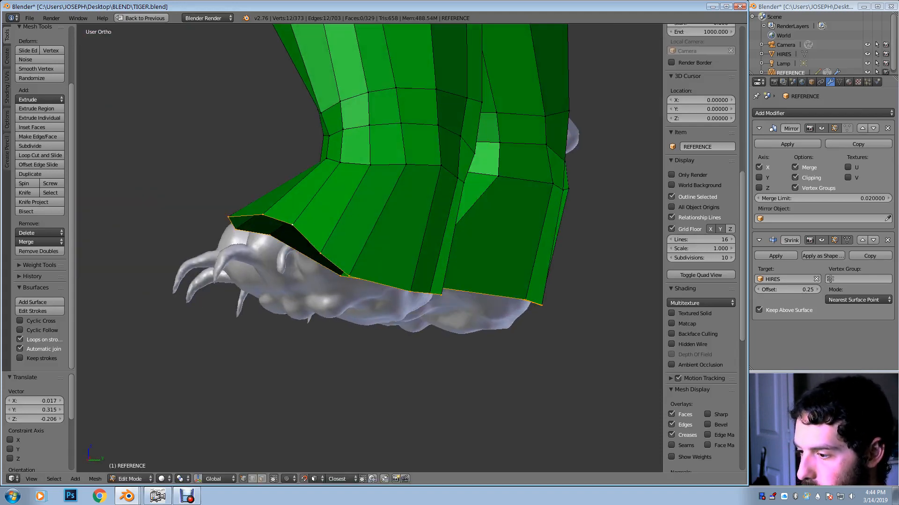
middle_click_drag(301, 233, 284, 222)
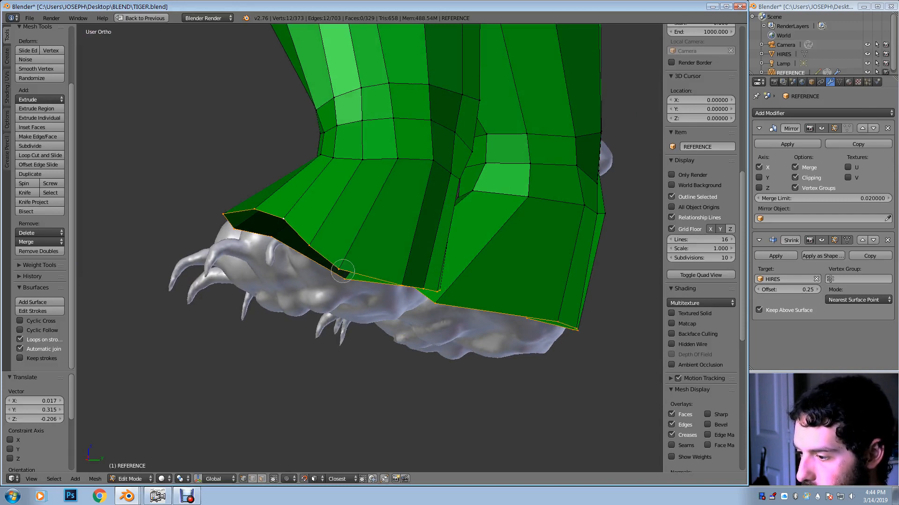
middle_click_drag(343, 272, 418, 284)
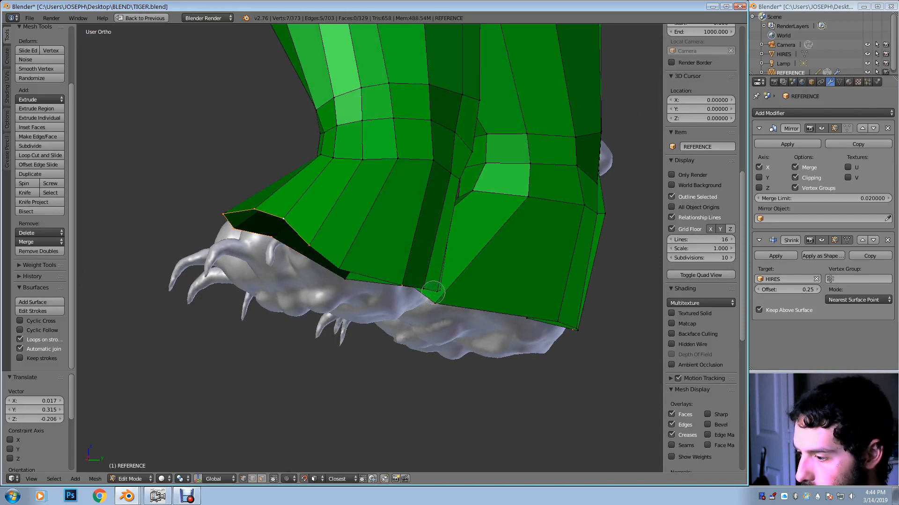
middle_click_drag(323, 262, 364, 262)
key("g")
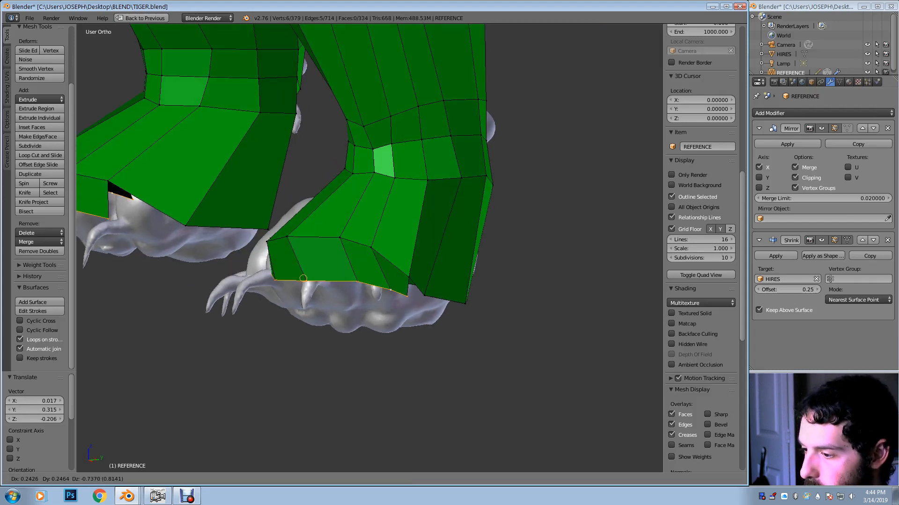
left_click(288, 297)
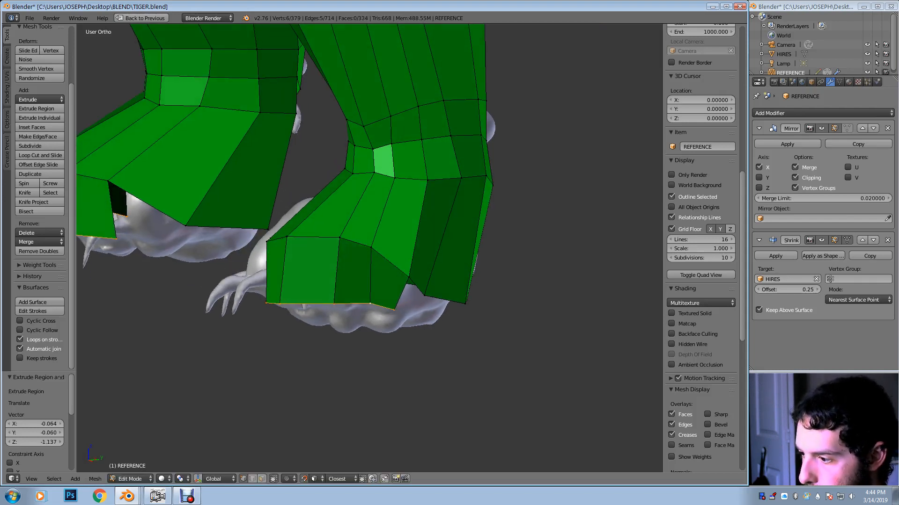
Merge both end vertices of the extruded toe strip into the adjacent paw-loop vertices using At Last
middle_click_drag(287, 297, 231, 268)
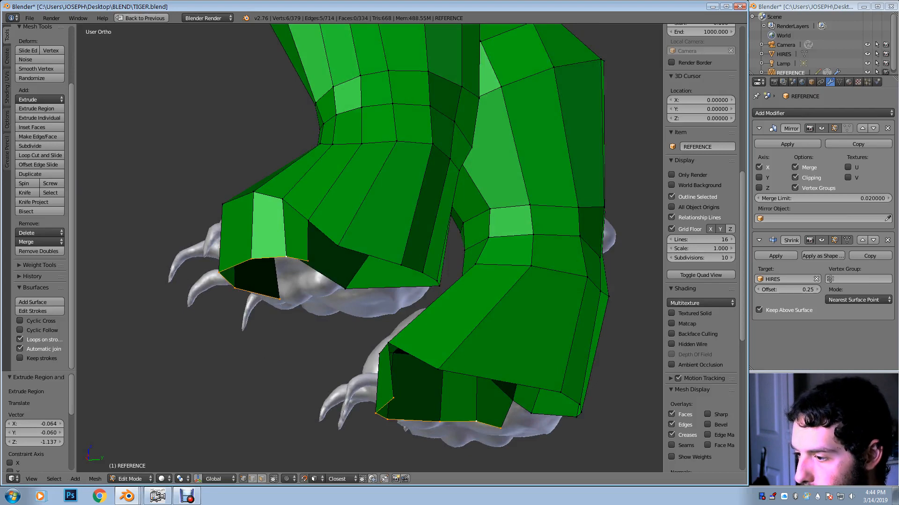
right_click(308, 261)
key("alt+m")
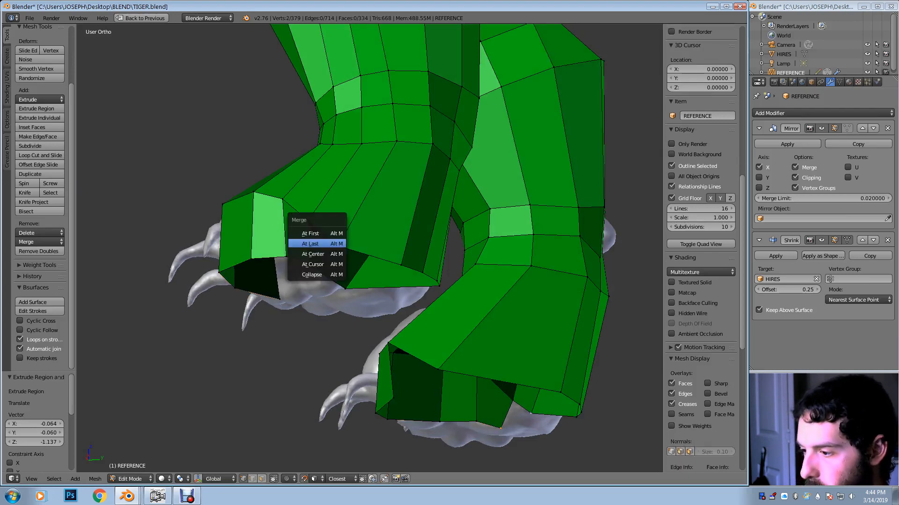
left_click(310, 244)
middle_click_drag(309, 244, 346, 220)
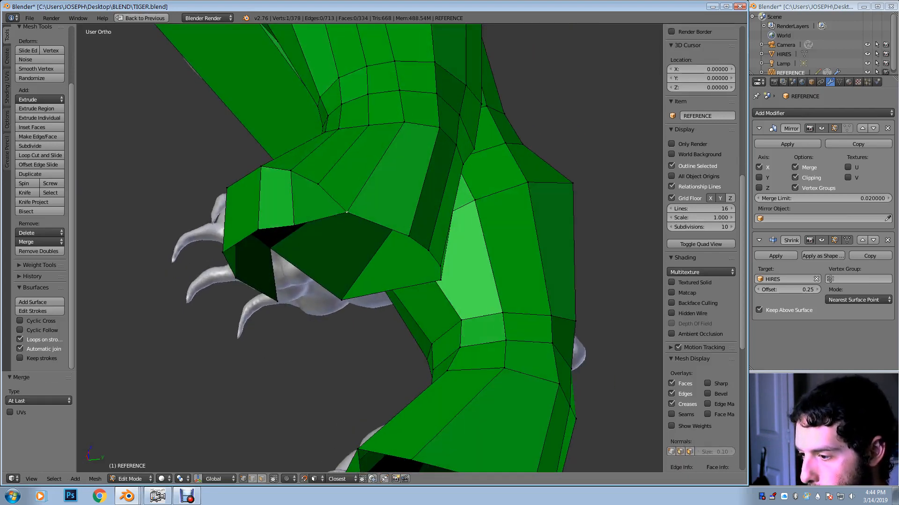
key("alt+m")
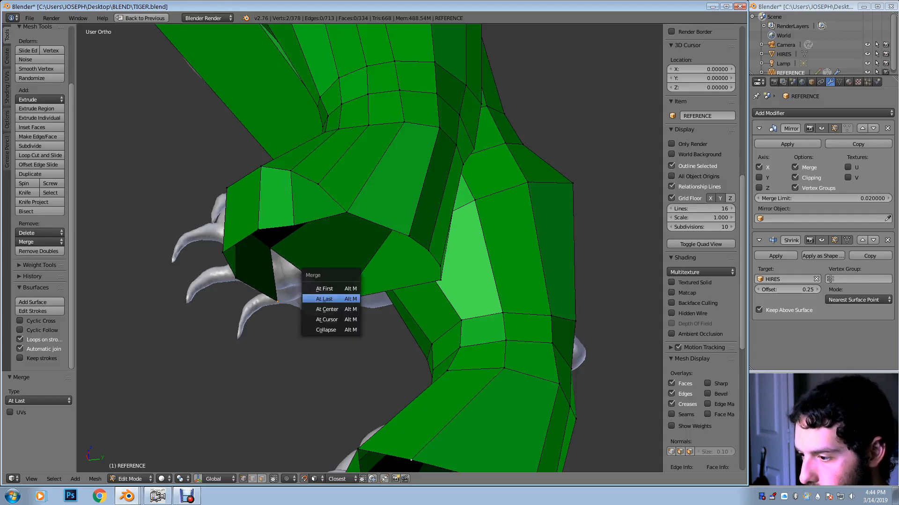
left_click(341, 299)
Move the paw's side corner vertex above the toes by about (-0.344, -0.002, 0.107) and reposition the lower-rim vertices beside it
middle_click_drag(341, 299, 84, 323)
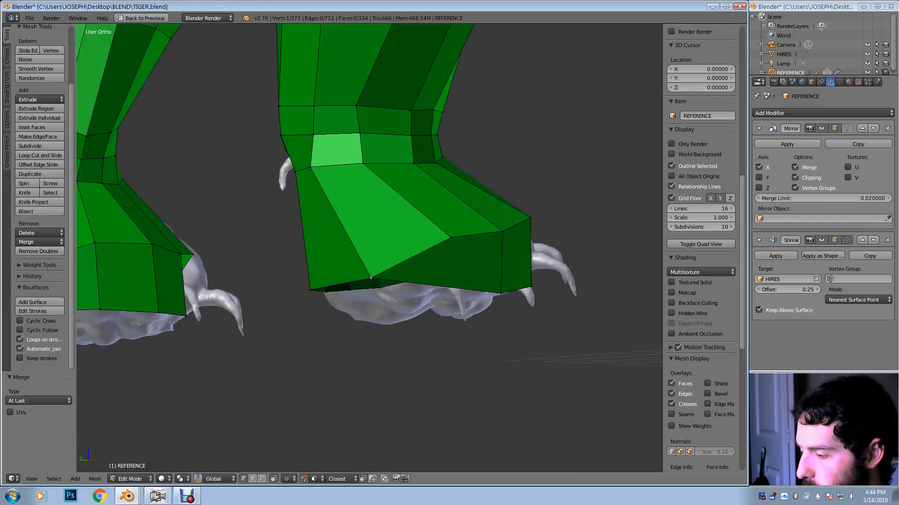
right_click(450, 237)
key("g")
left_click(440, 224)
middle_click_drag(440, 224, 477, 212)
key("g")
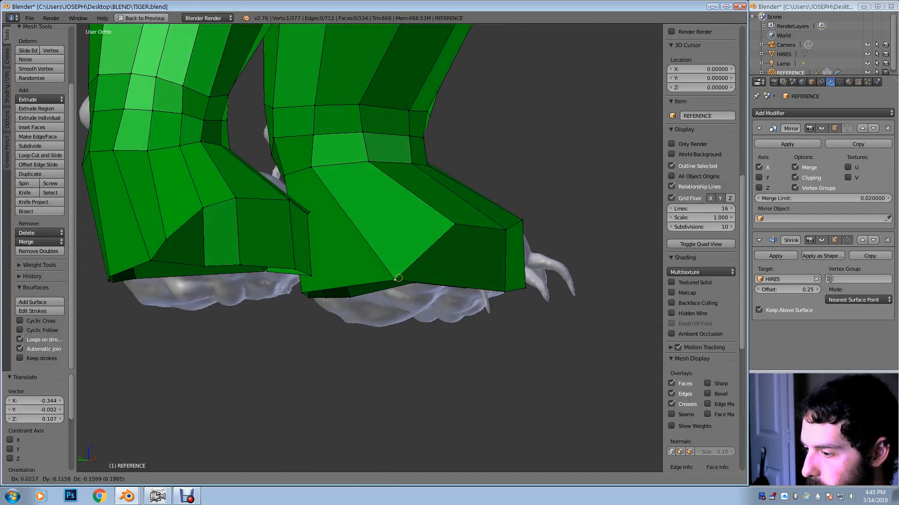
left_click(399, 283)
middle_click_drag(398, 283, 488, 277)
right_click_drag(306, 288, 351, 291)
Even out three ankle-loop vertices, moving them by about (-0.062, -0.445, -0.050), (-0.017, -0.102, -0.146) and (-0.091, 0.190, 0.024)
key("g")
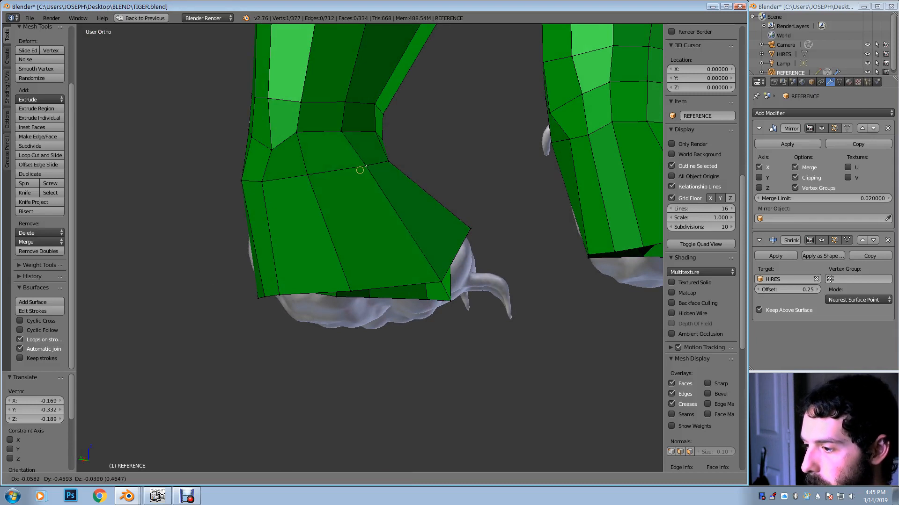
key("Return")
key("g")
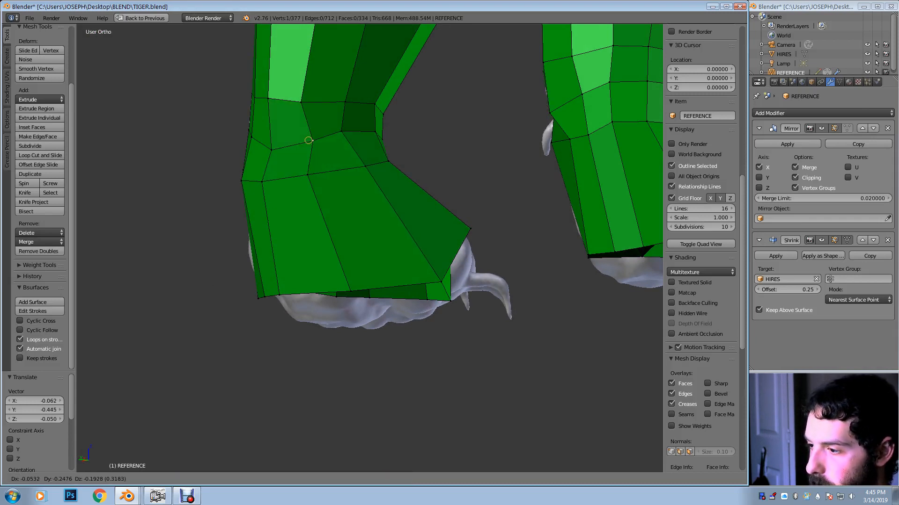
left_click(307, 141)
middle_click_drag(307, 140, 385, 143)
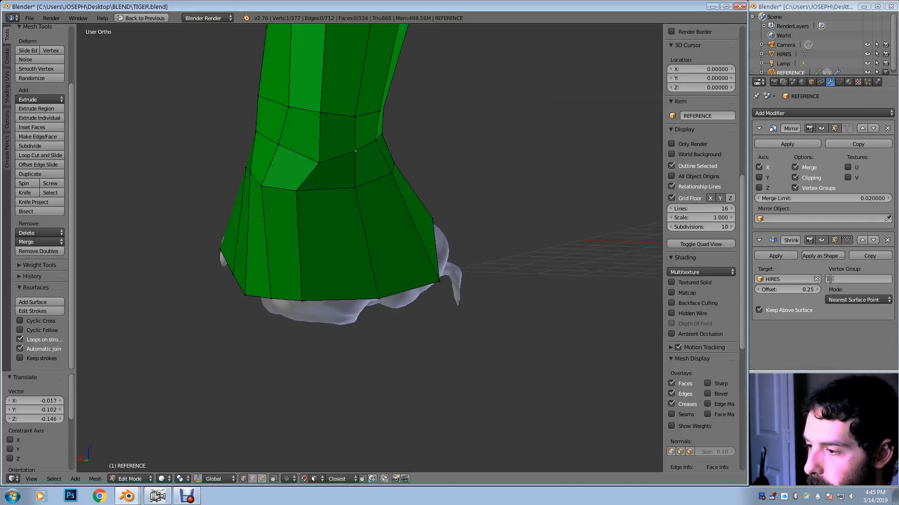
key("g")
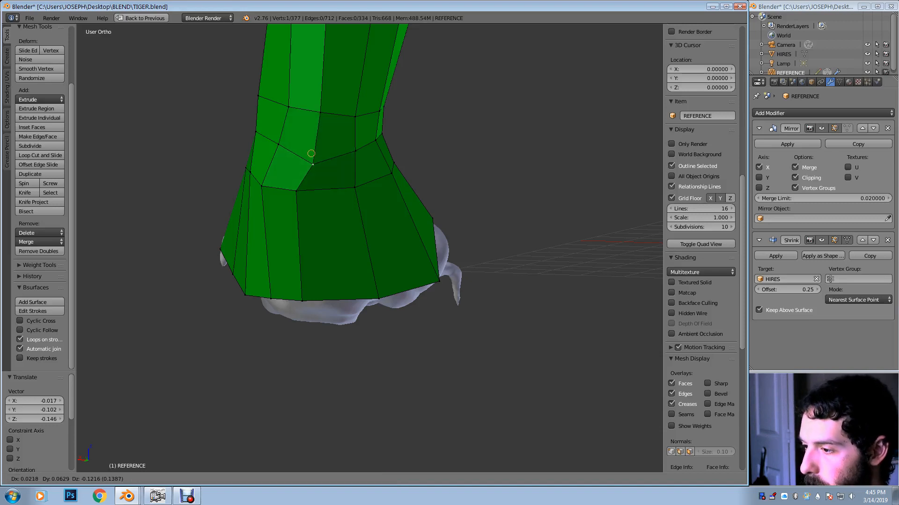
key("Return")
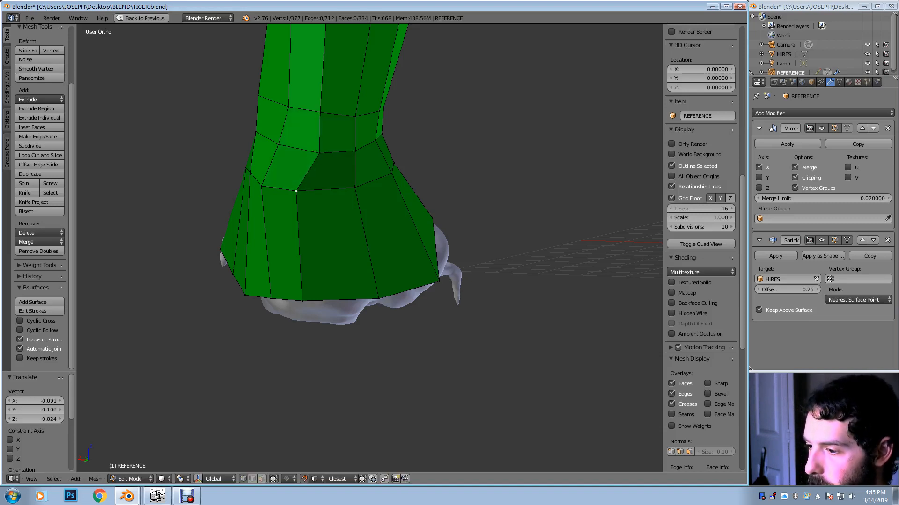
Space the rear ankle-loop vertices by moving them about (-0.263, 0.048, -0.019), (-0.184, 0.000, -0.048) and (-0.093, 0.139, 0.005)
key("g")
left_click(313, 192)
middle_click_drag(313, 192, 389, 195)
key("g")
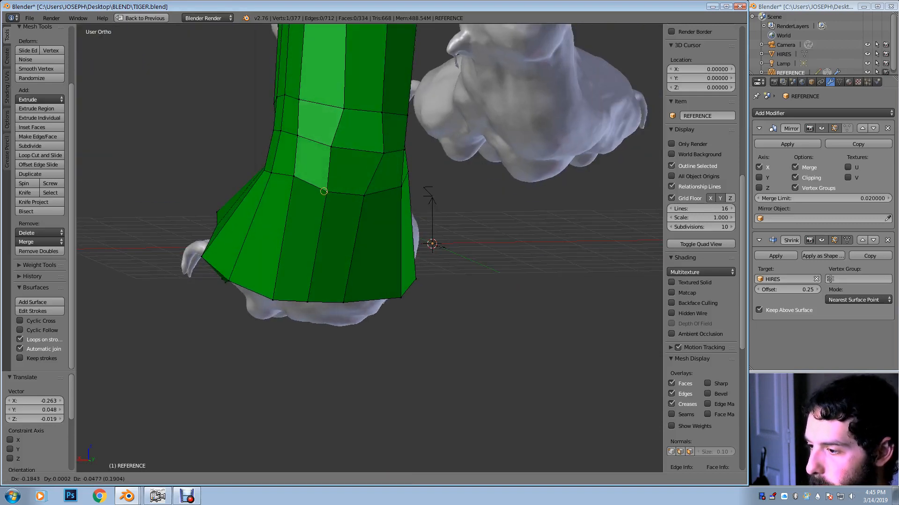
key("Return")
key("g")
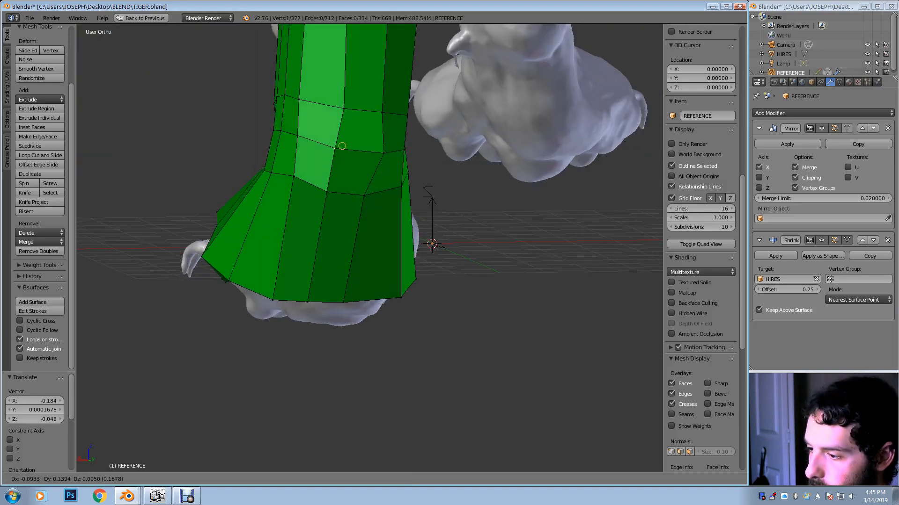
key("Return")
Add a single loop cut around the paw, between the lower ankle loop and the paw's lower rim
middle_click_drag(342, 146, 477, 138)
key("ctrl+r")
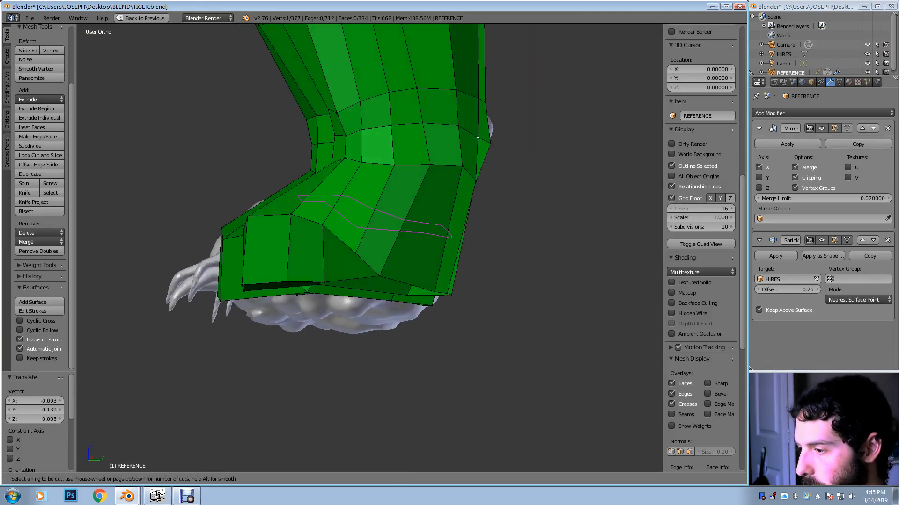
left_click(464, 229)
left_click(463, 230)
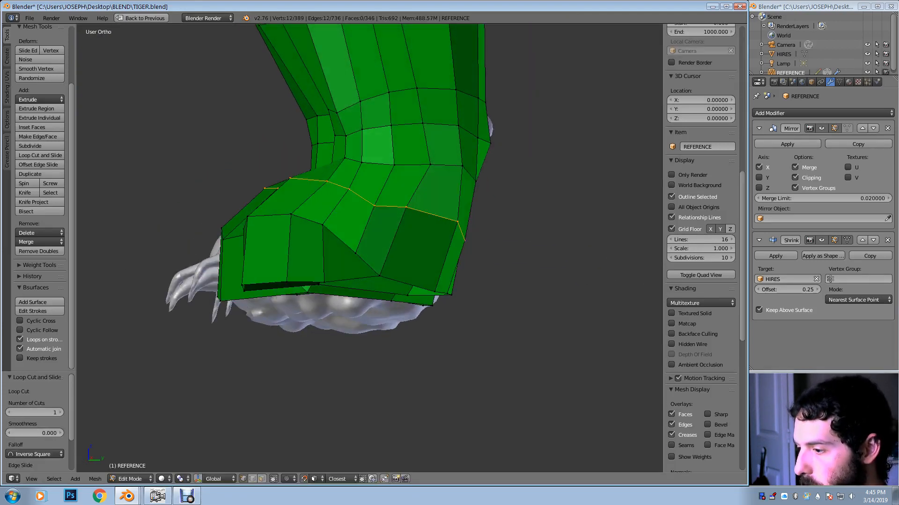
Raise two side vertices of the new paw loop, by about (-0.068, 0.090, 0.276) and (-0.252, 0.058, 0.128)
right_click(355, 253)
key("g")
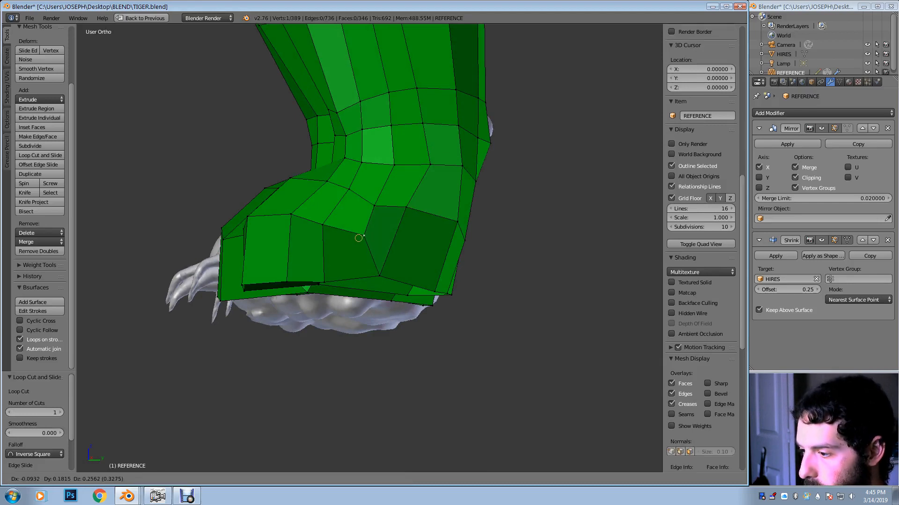
left_click(354, 237)
key("g")
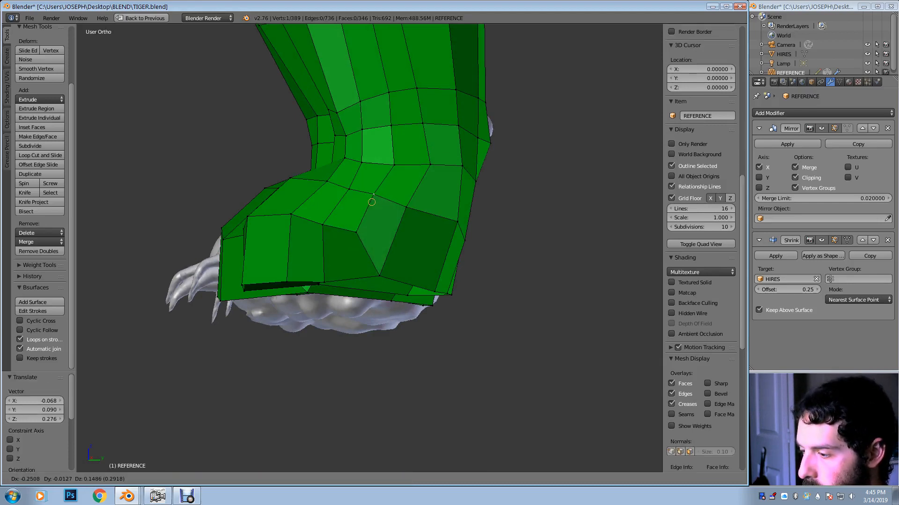
left_click(377, 197)
Adjust two front vertices of the paw's toe-top edge by about (0.028, -0.155, -0.096) and (-0.187, -0.019, 0.154)
middle_click_drag(377, 197, 475, 209)
right_click(435, 240)
key("g")
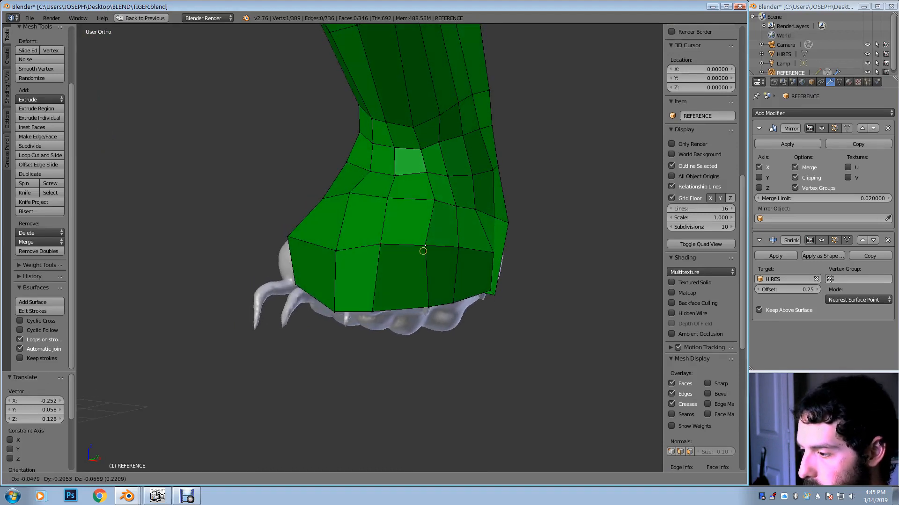
left_click(430, 248)
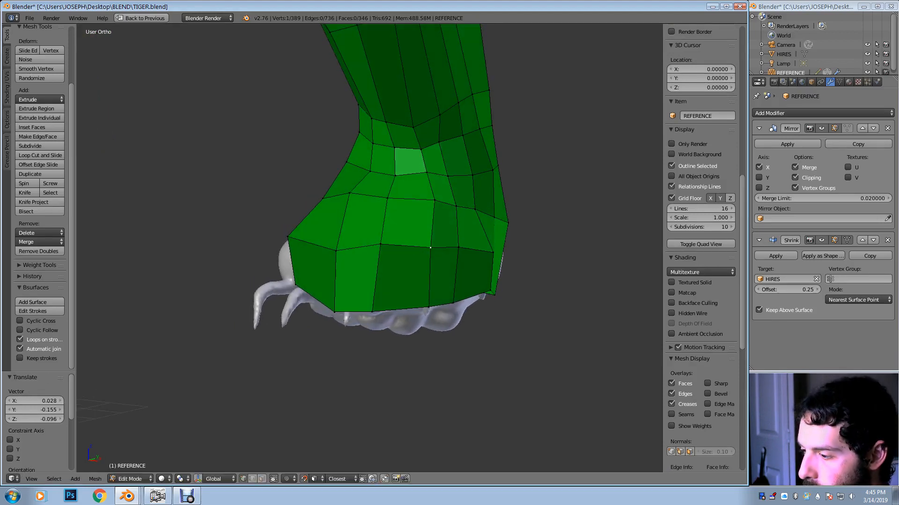
middle_click_drag(430, 248, 473, 248)
key("g")
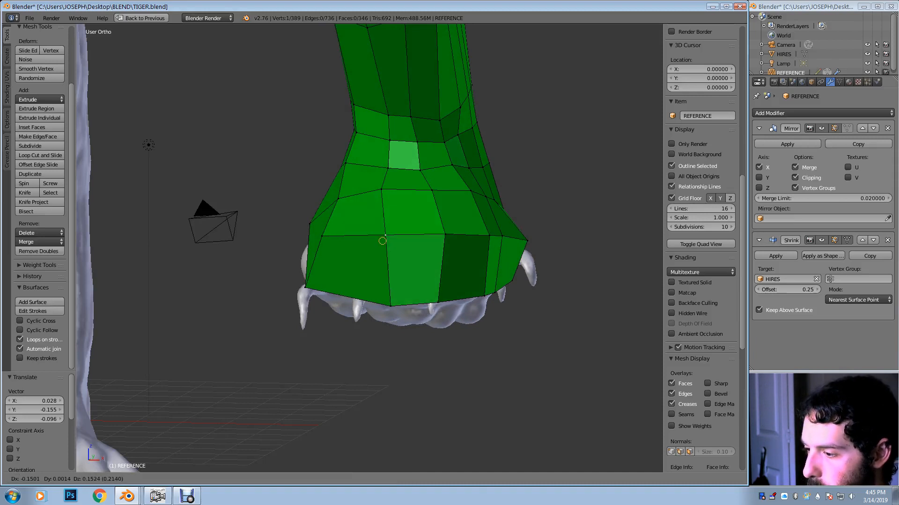
left_click(380, 239)
Shift a lower-rim vertex of the paw by about (-0.625, -0.003, 0.126) and the vertex above it by about (-0.423, -0.068, -0.122)
middle_click_drag(380, 239, 440, 240)
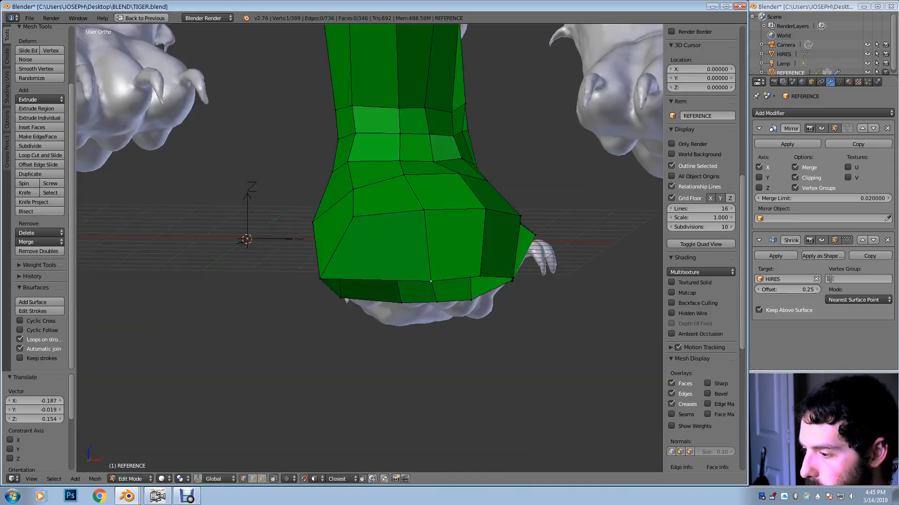
key("g")
left_click(396, 270)
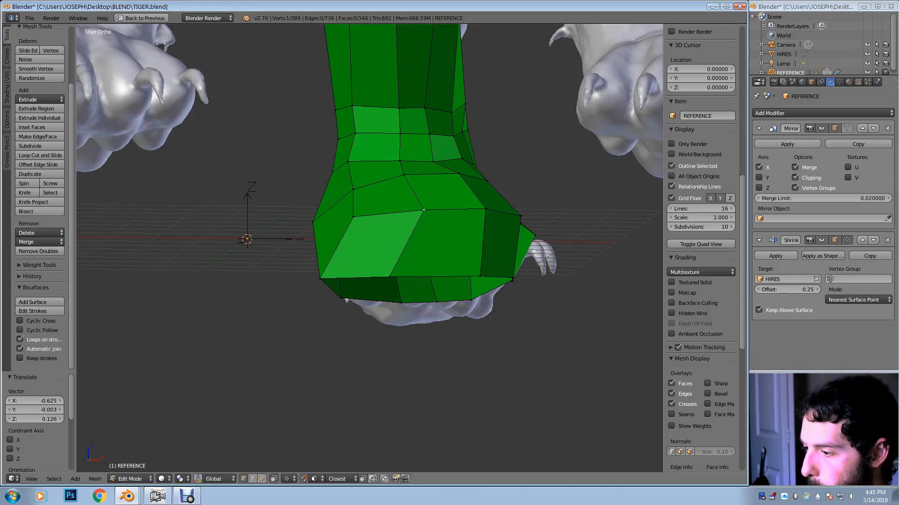
key("g")
key("Return")
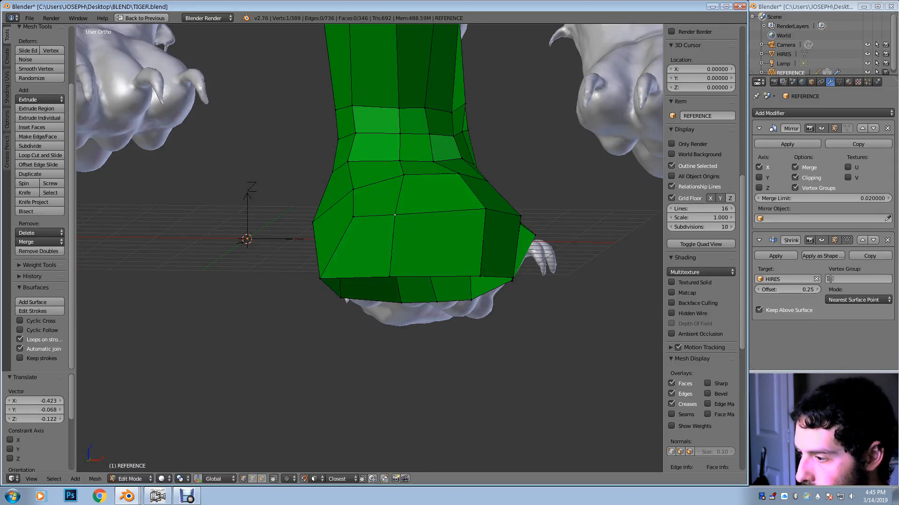
Shift a front vertex of the paw loop by about (-0.482, -0.208, -0.106) and the rim vertex below it by about (-0.441, -0.063, 0.020)
middle_click_drag(395, 215, 356, 212)
middle_click_drag(356, 239, 408, 226)
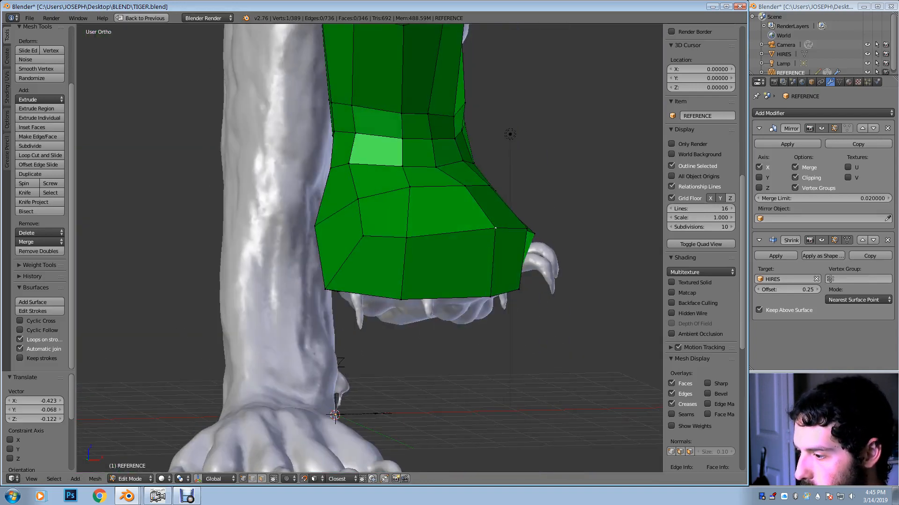
key("g")
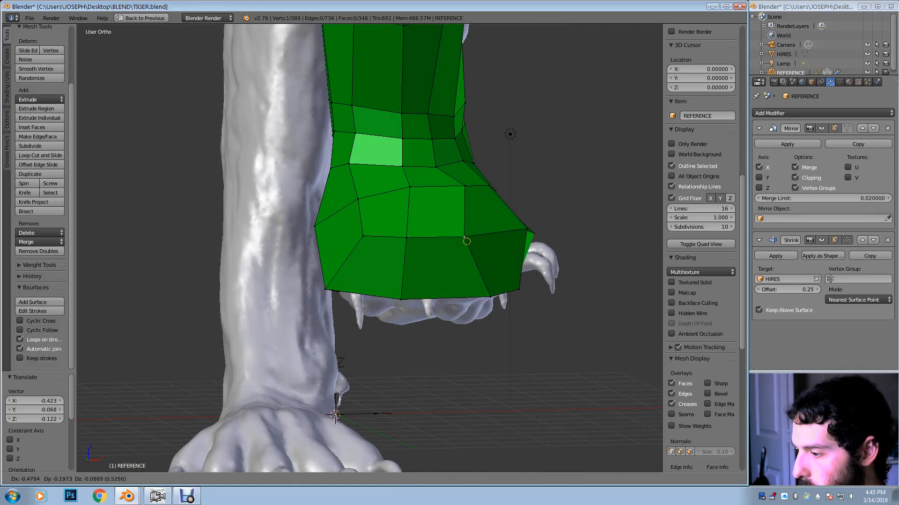
left_click(465, 240)
key("g")
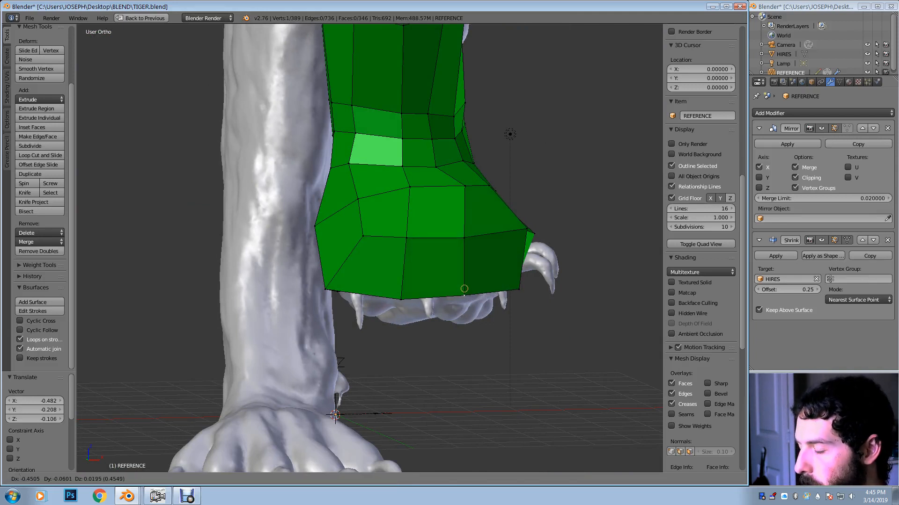
left_click(464, 290)
Move a vertex of the paw's middle loop by about (-0.220, -0.183, -0.013) and the one below it by about (-0.275, -0.155, 0.028)
middle_click_drag(463, 289, 364, 285)
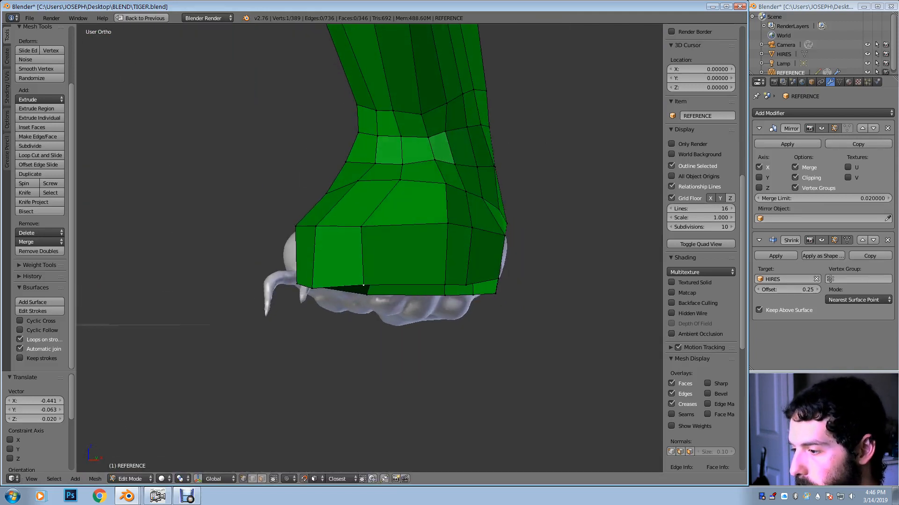
key("g")
left_click(430, 230)
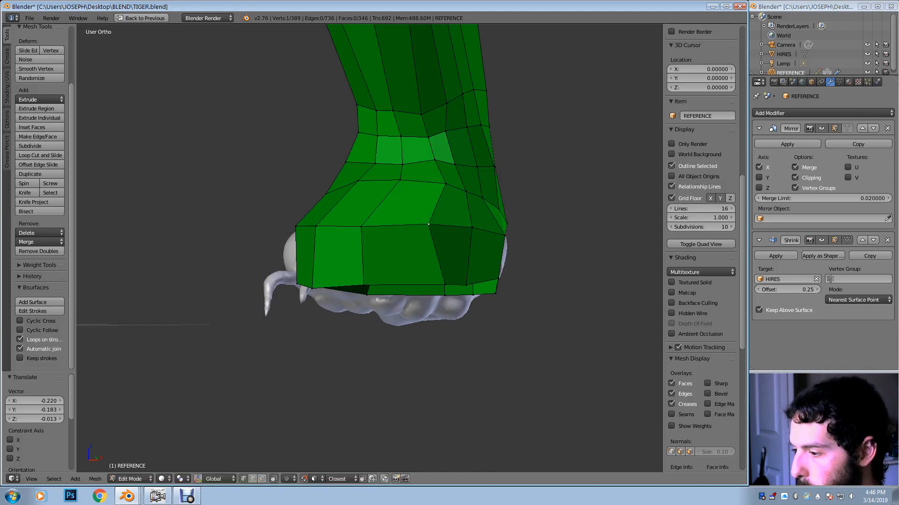
right_click(444, 284)
key("g")
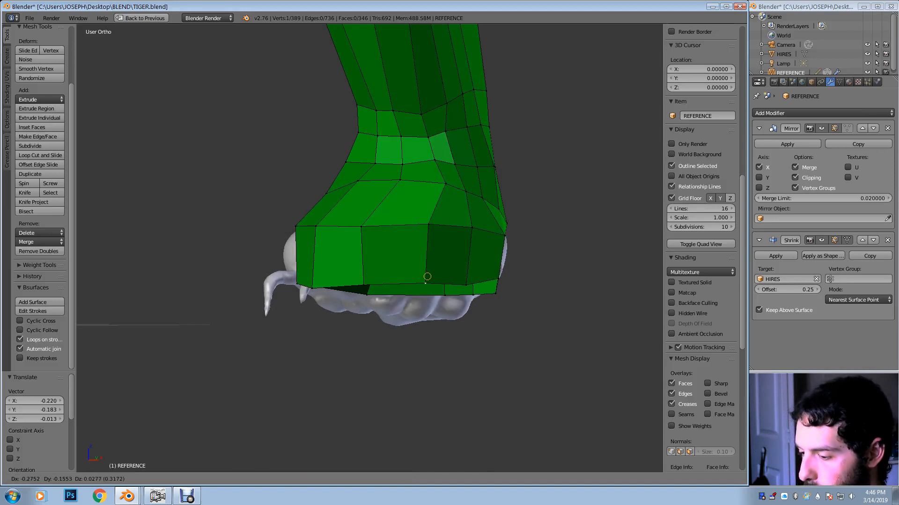
left_click(427, 277)
Bevel two of the paw's front toe faces separately, with offset amounts of about 0.182 and 0.128
scroll(701, 187, "down", 3)
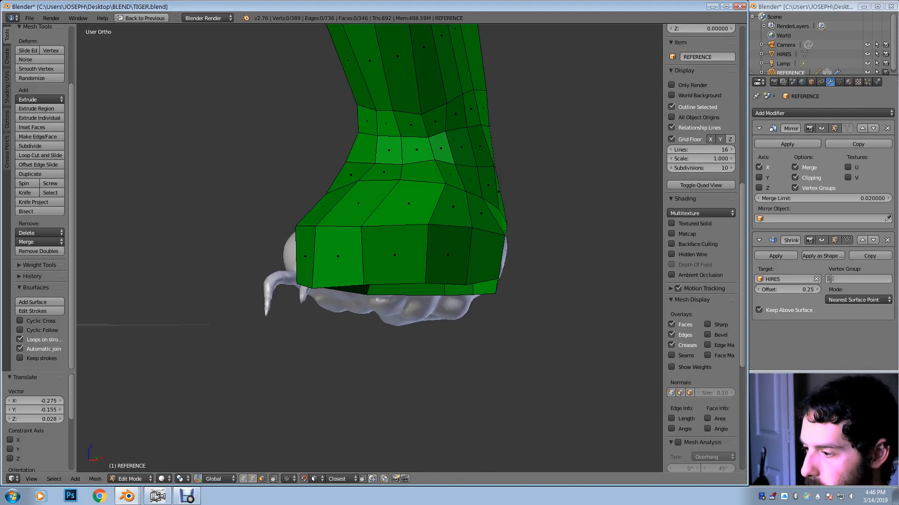
right_click(394, 255)
middle_click_drag(395, 256, 398, 268)
key("ctrl+b")
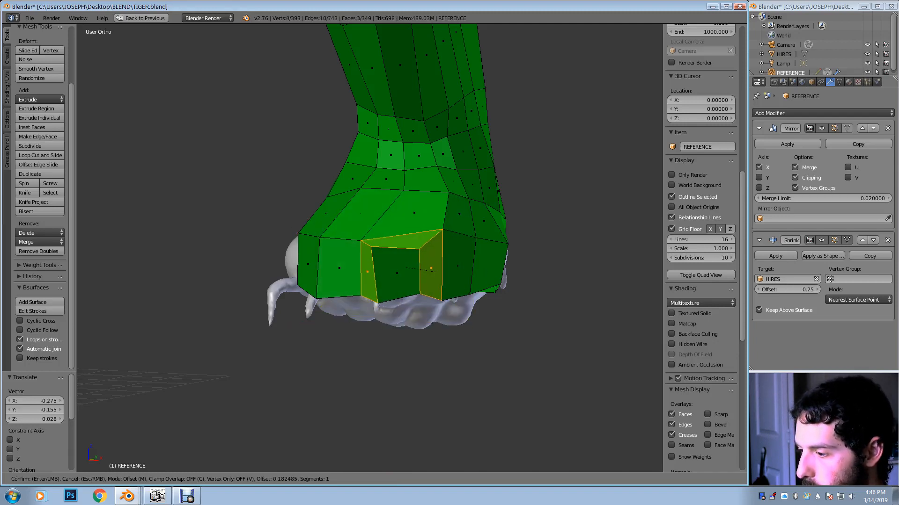
left_click(429, 270)
right_click(340, 268)
middle_click_drag(340, 268, 450, 268)
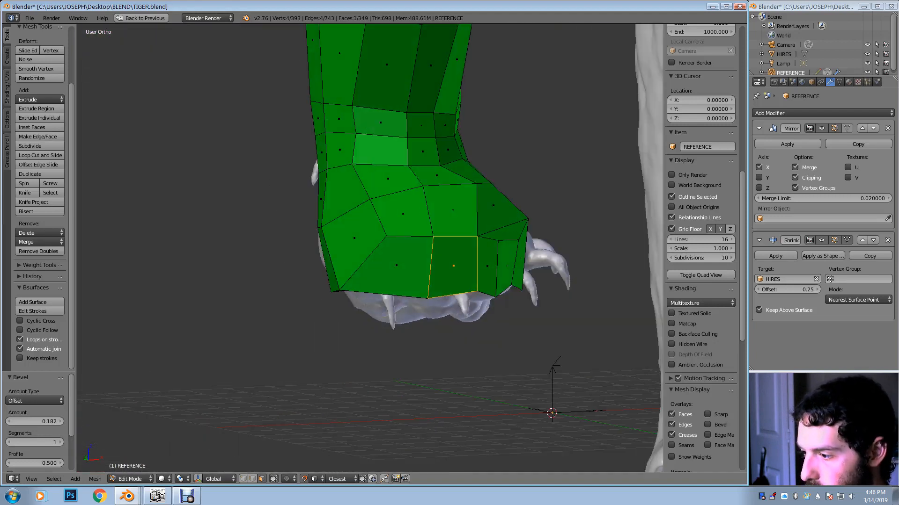
key("ctrl+b")
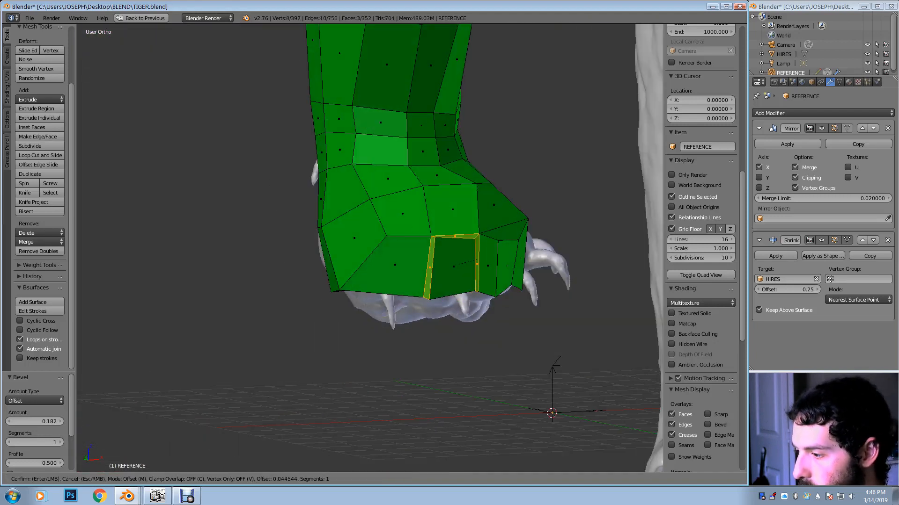
key("Return")
Bevel the wide side toe face of the paw with an offset of about 0.163
right_click(393, 267)
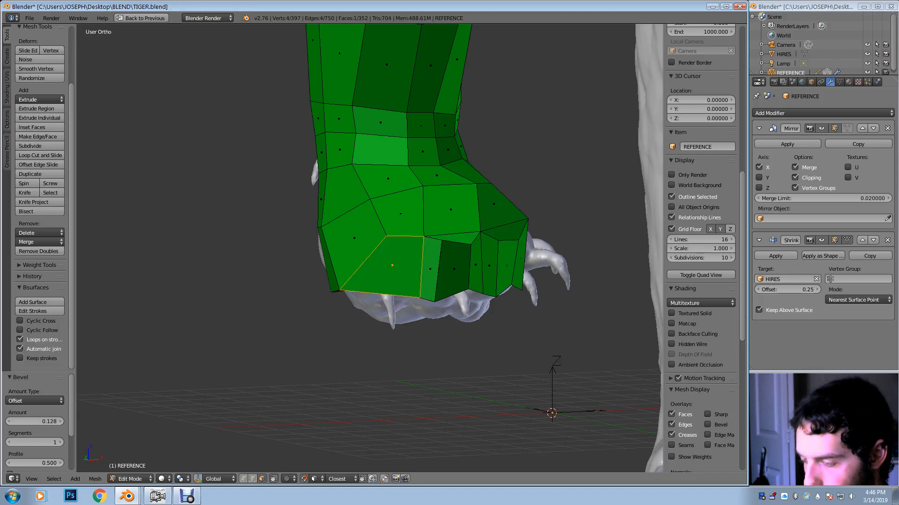
key("ctrl+b")
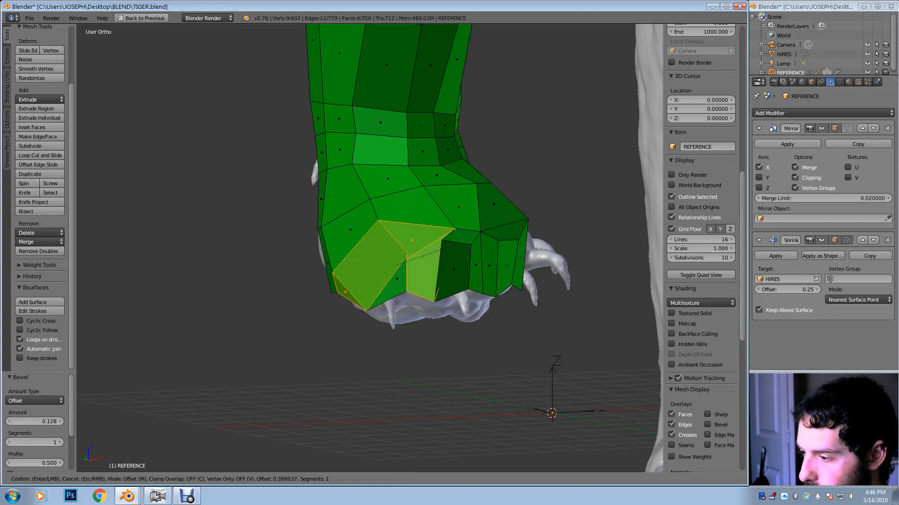
key("Return")
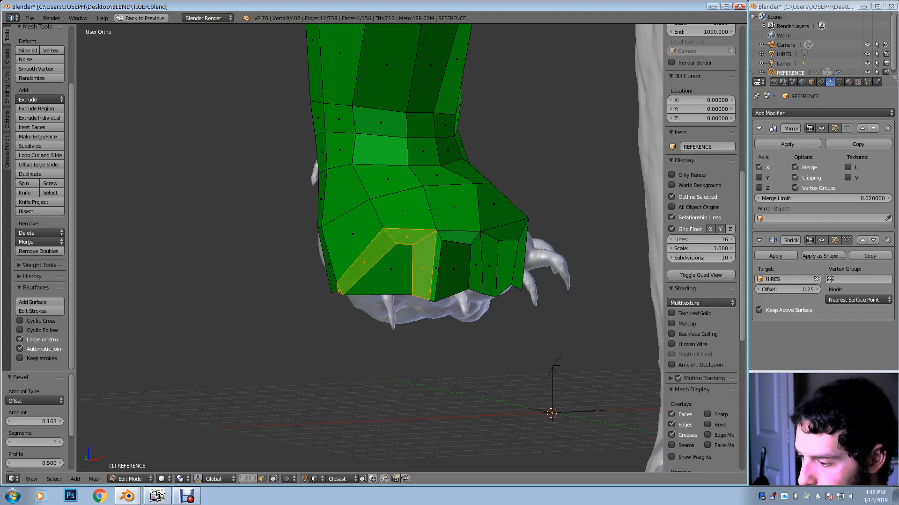
Shift three vertices of the beveled side toe by about (0.174, -0.833, -0.087), (-0.049, 0.388, -0.068) and (-0.468, -0.991, -1.039)
middle_click_drag(421, 262, 418, 209)
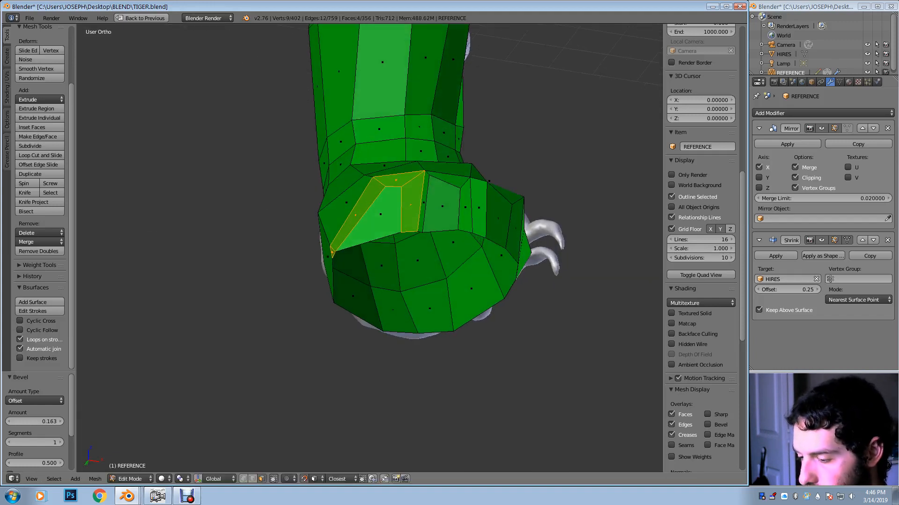
left_click(242, 479)
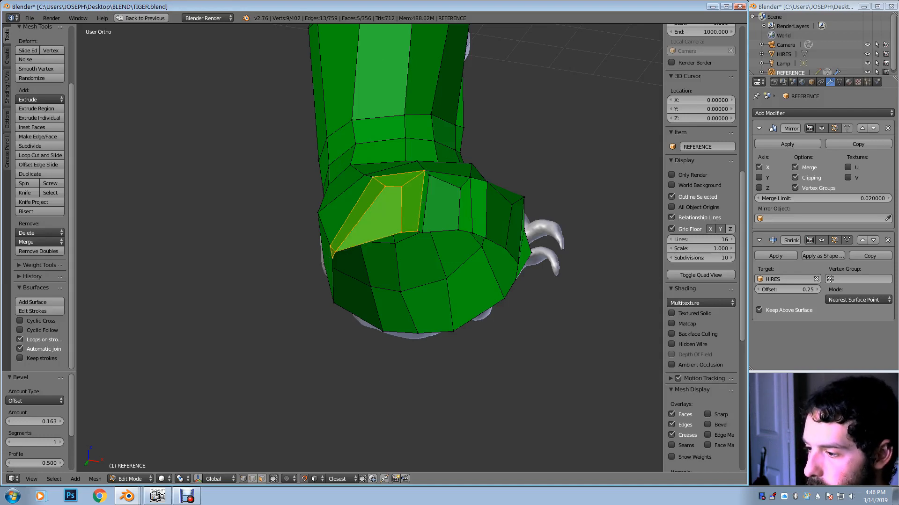
right_click_drag(336, 251, 371, 245)
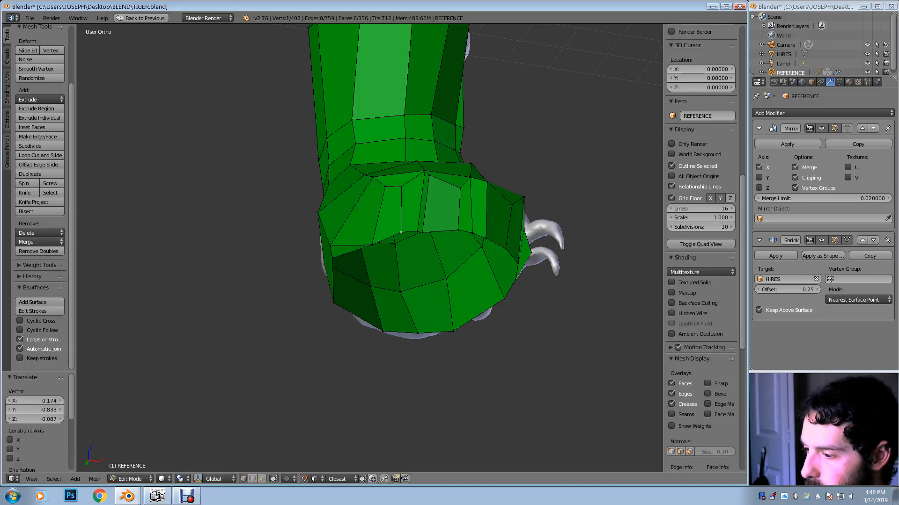
key("g")
left_click(395, 240)
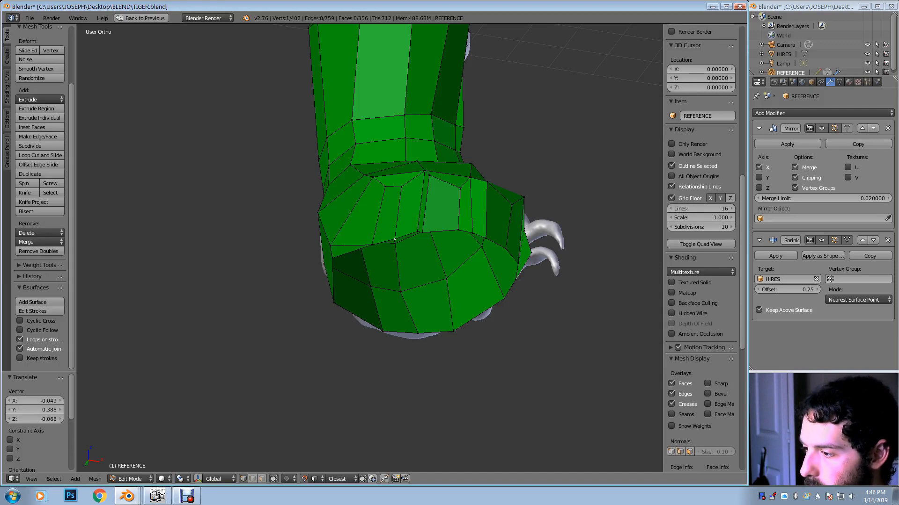
key("g")
left_click(376, 212)
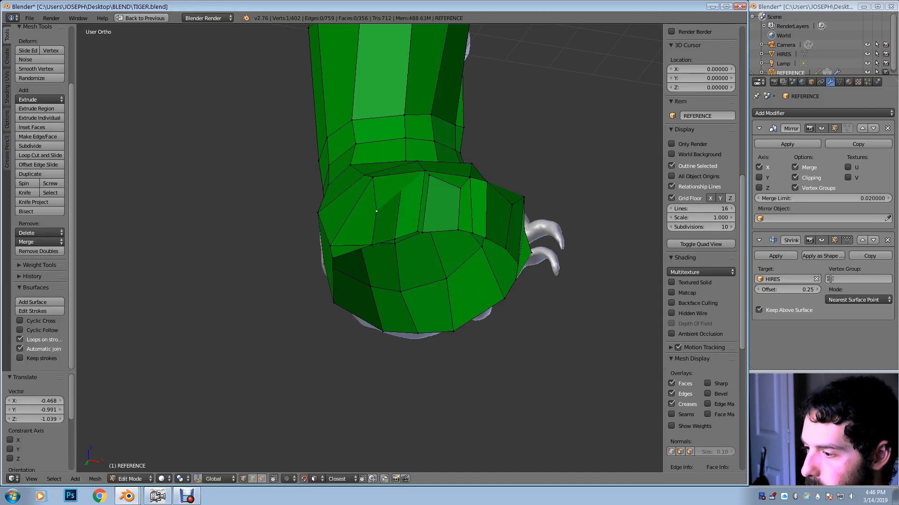
key("g")
key("Escape")
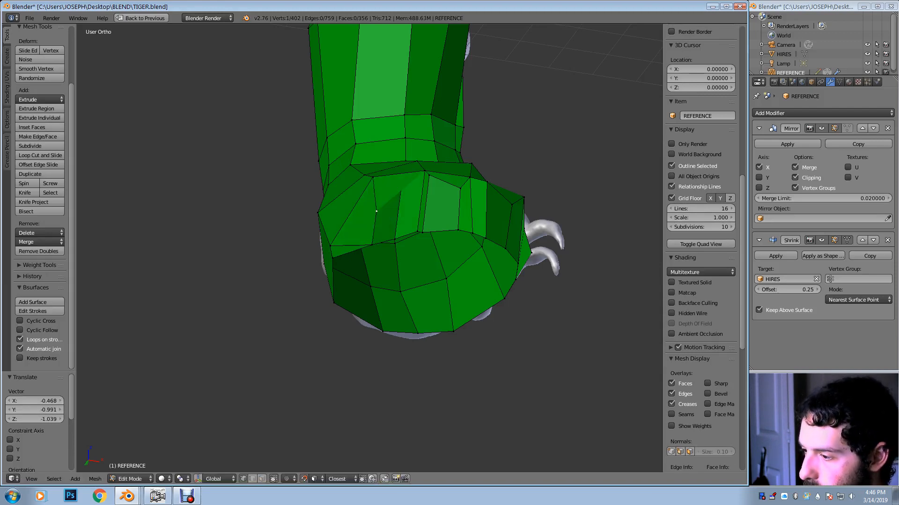
key("g")
key("Escape")
key("g")
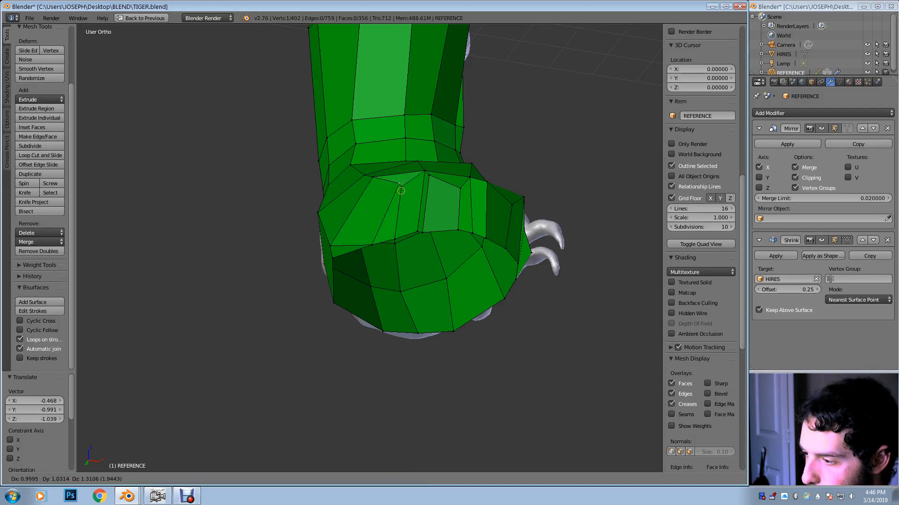
key("Escape")
Check the paw in wireframe and shift the side toe's upper inner vertex by about (-0.032, 0.427, -0.116)
key("z")
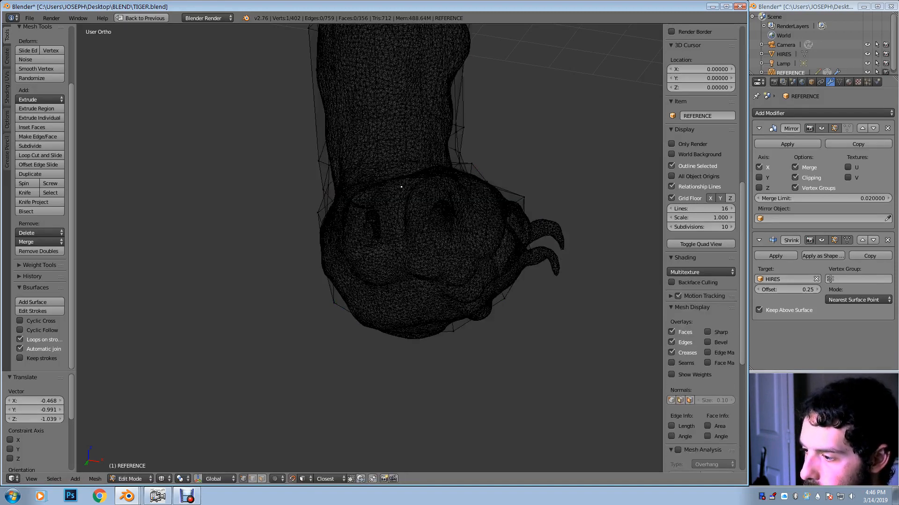
key("g")
left_click(401, 205)
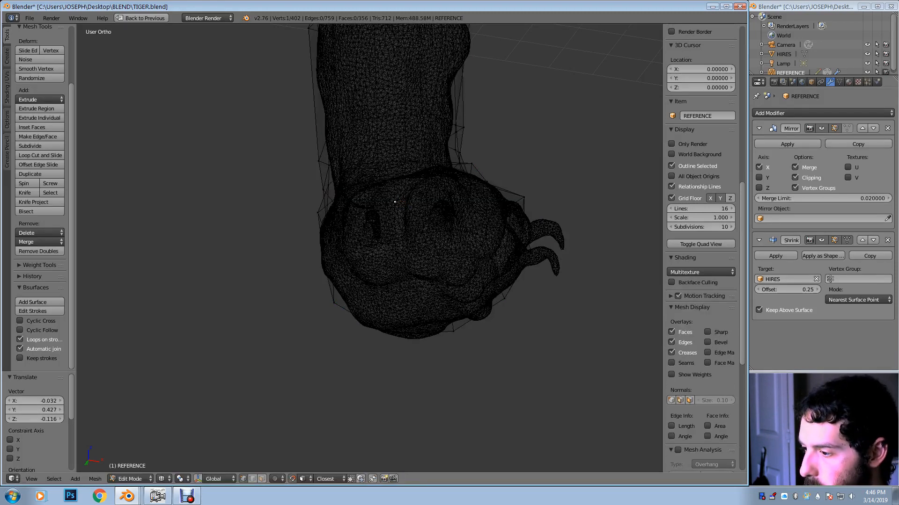
key("z")
mouse_move(402, 205)
middle_mouse_down()
mouse_move(424, 207)
mouse_move(413, 220)
middle_mouse_up()
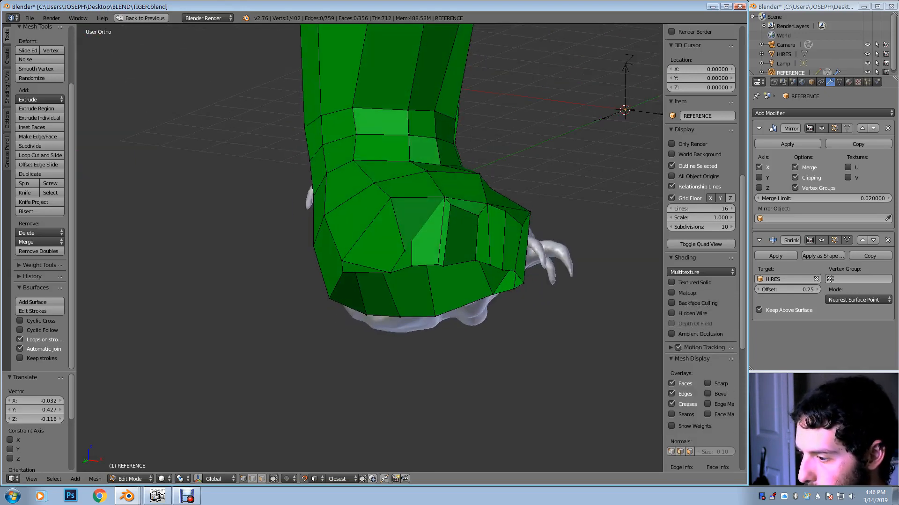
Reposition two inner vertices of the side toe by about (0.259, 0.840, 0.554) and (-0.098, 0.046, -0.253)
right_click(404, 251)
key("g")
left_click(391, 239)
right_click(411, 241)
key("g")
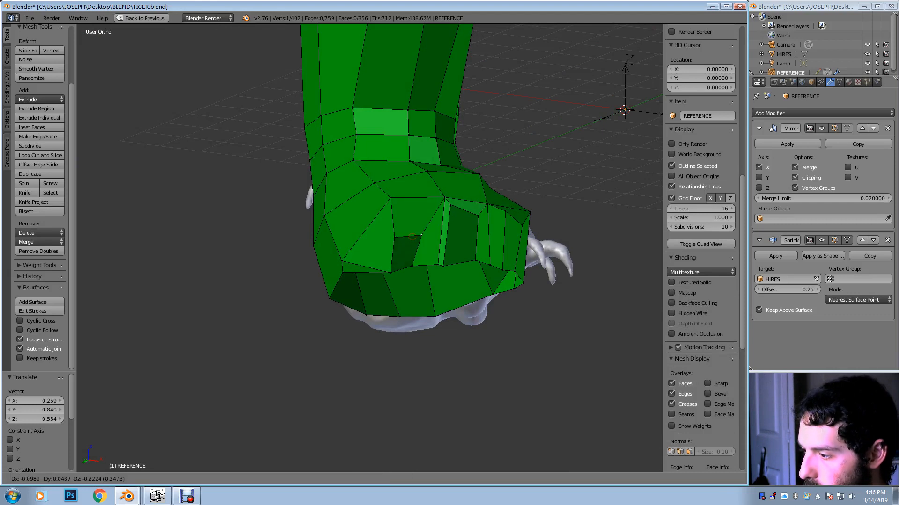
left_click(411, 225)
Adjust the vertex on the side toe's lower edge by about (0.114, -0.253, 0.026)
middle_click_drag(412, 224, 403, 220)
key("g")
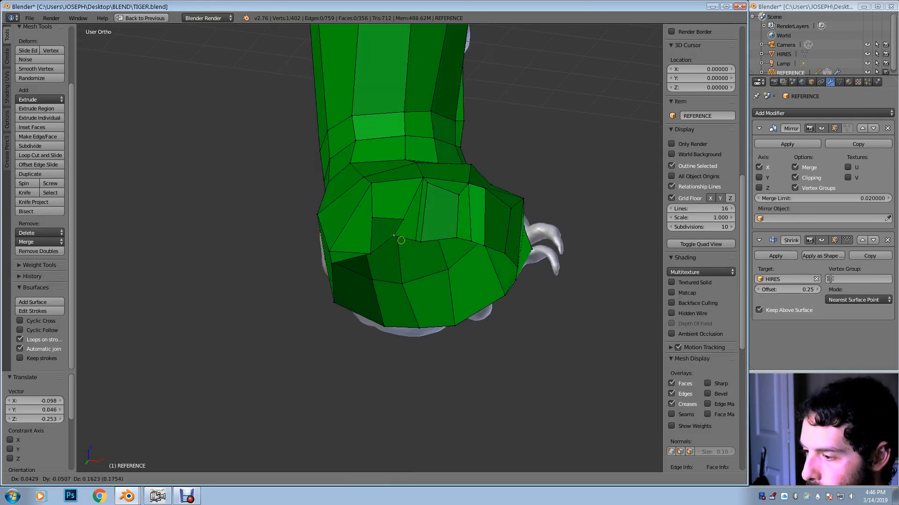
left_click(398, 244)
middle_click_drag(398, 244, 436, 224)
key("g")
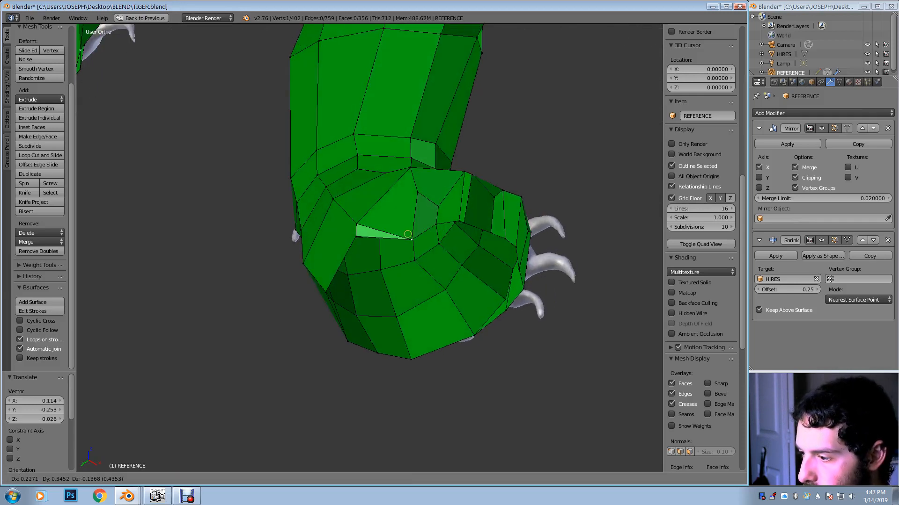
key("Return")
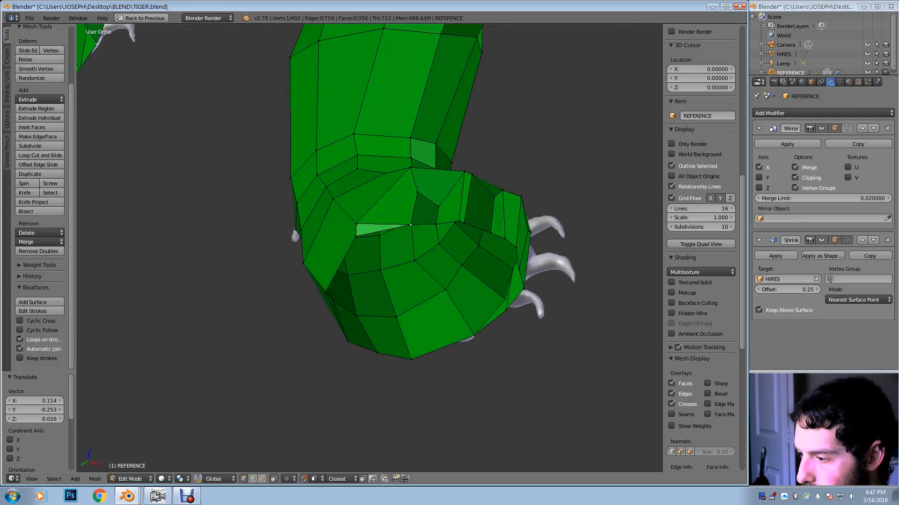
Delete the thin triangular face on the underside edge of the side toe
key("z")
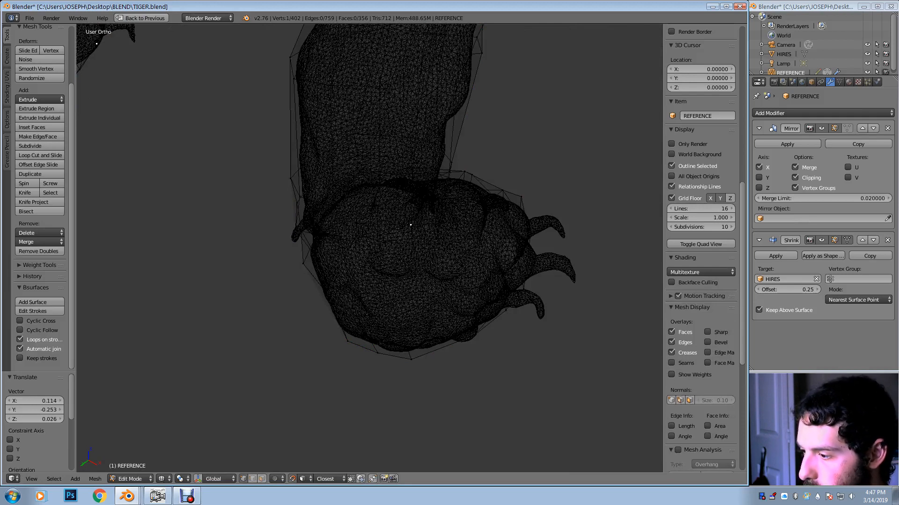
key("z")
scroll(412, 225, "up", 2)
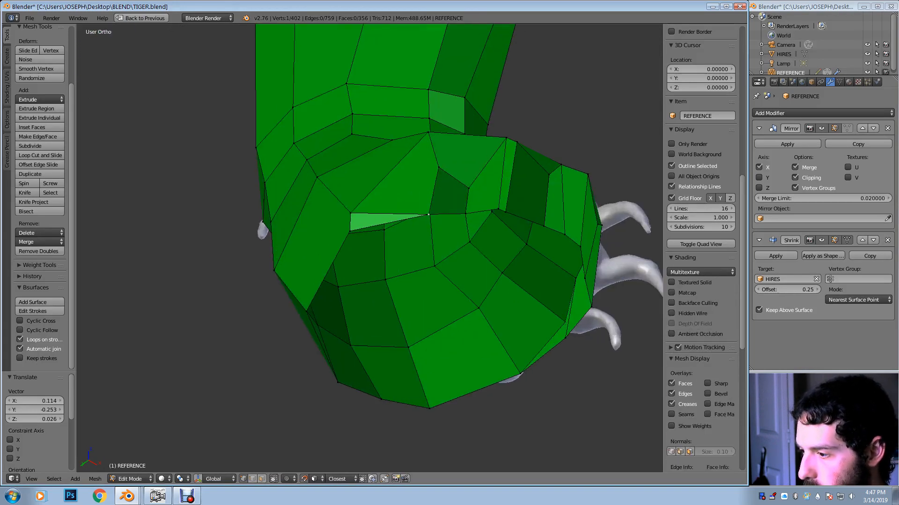
left_click(262, 478)
scroll(701, 290, "down", 3)
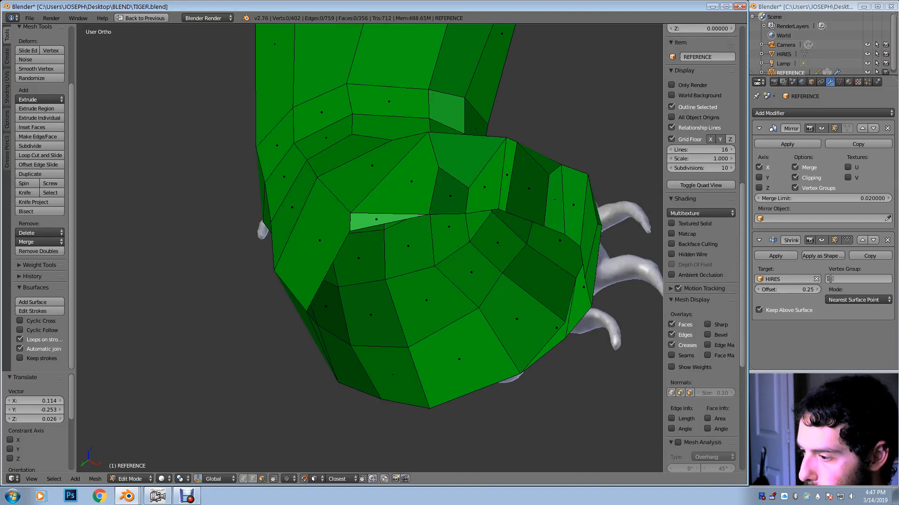
right_click(376, 220)
key("x")
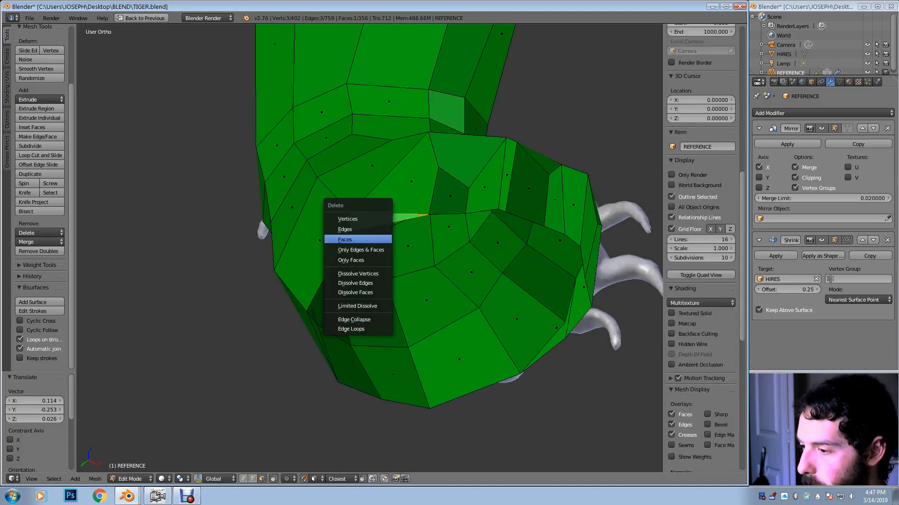
left_click(351, 239)
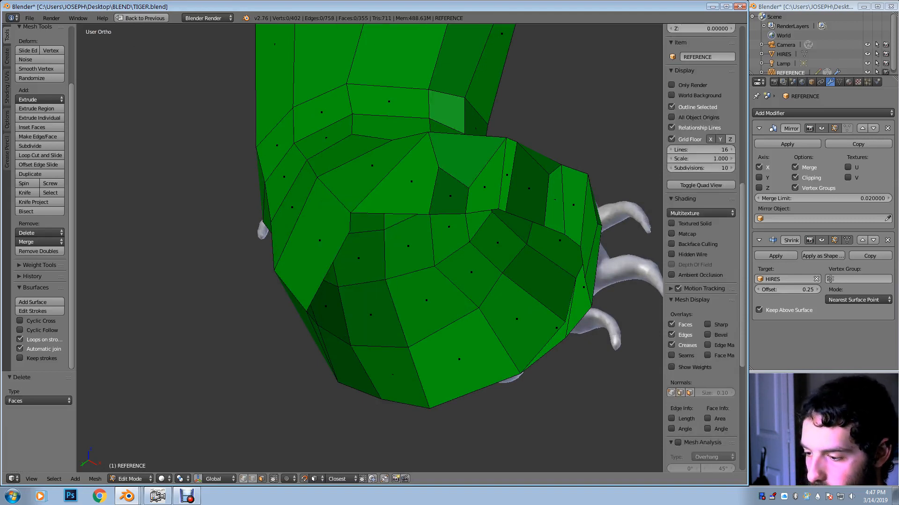
Shift the vertex at the paw's inner underside rim by about (0.014, -0.522, -0.274)
right_click_drag(350, 213, 388, 217)
left_click(381, 219)
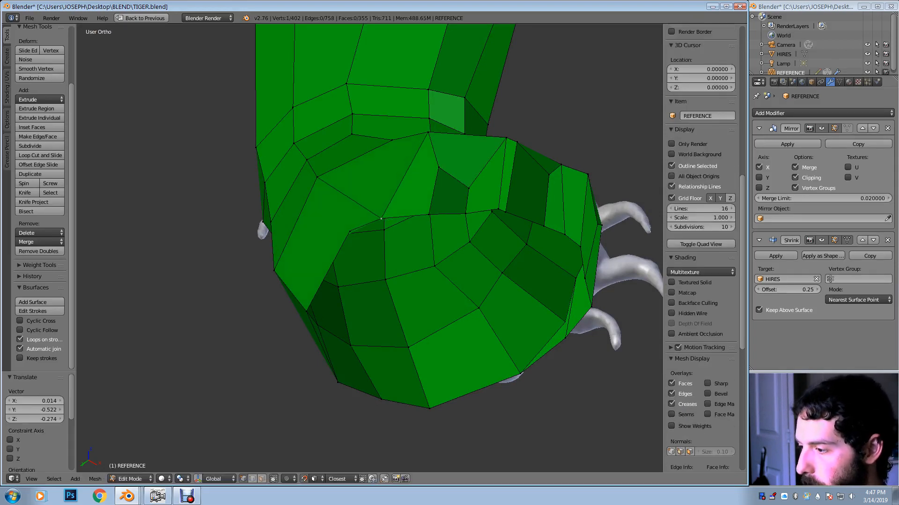
Move the upper and lower vertices on one side of the middle toe's inset face by about (0.388, -1.135, -0.718) and (0.099, -0.156, 0.016)
middle_click_drag(380, 218, 269, 290)
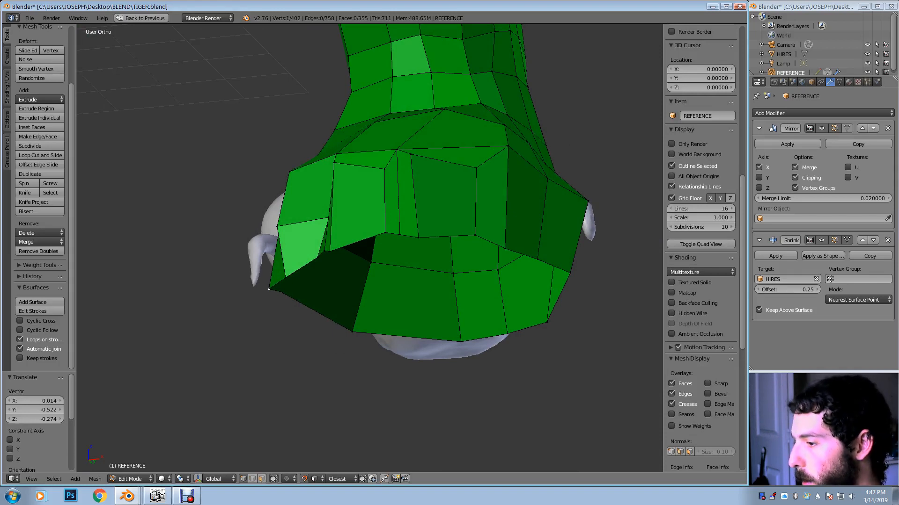
key("g")
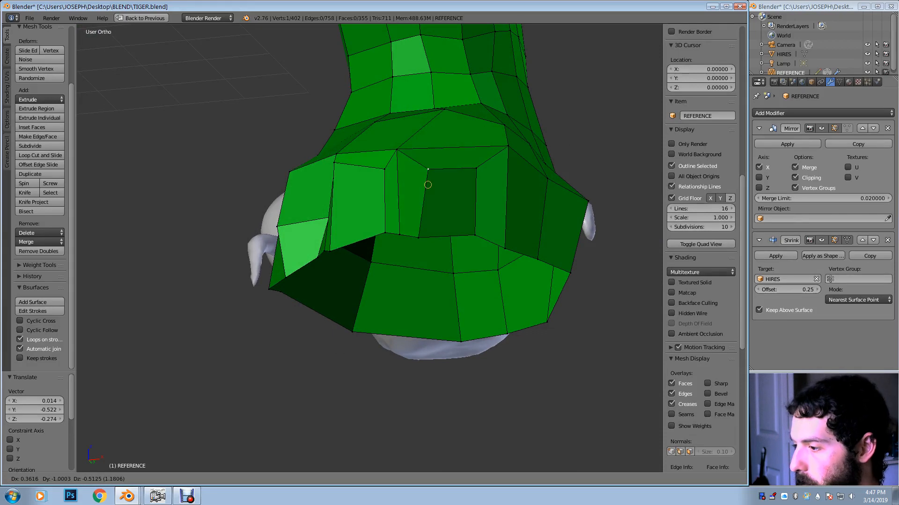
left_click(424, 195)
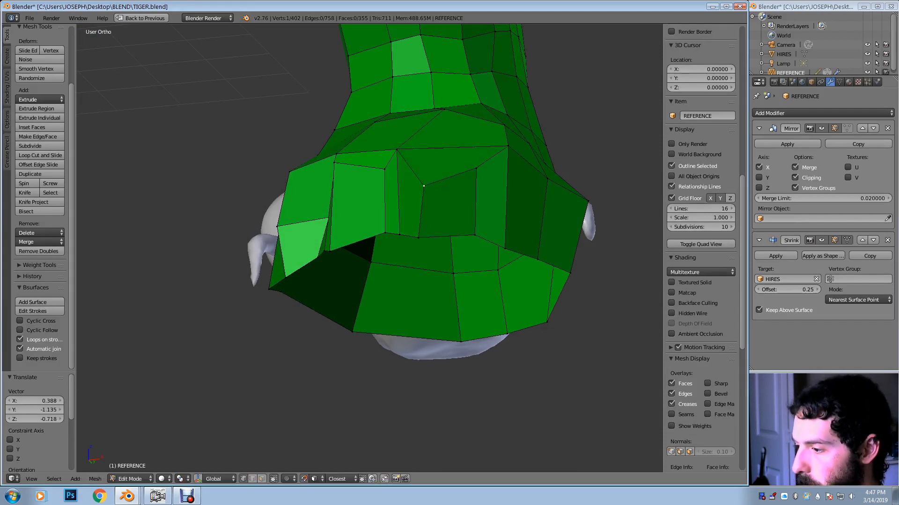
key("g")
left_click(425, 230)
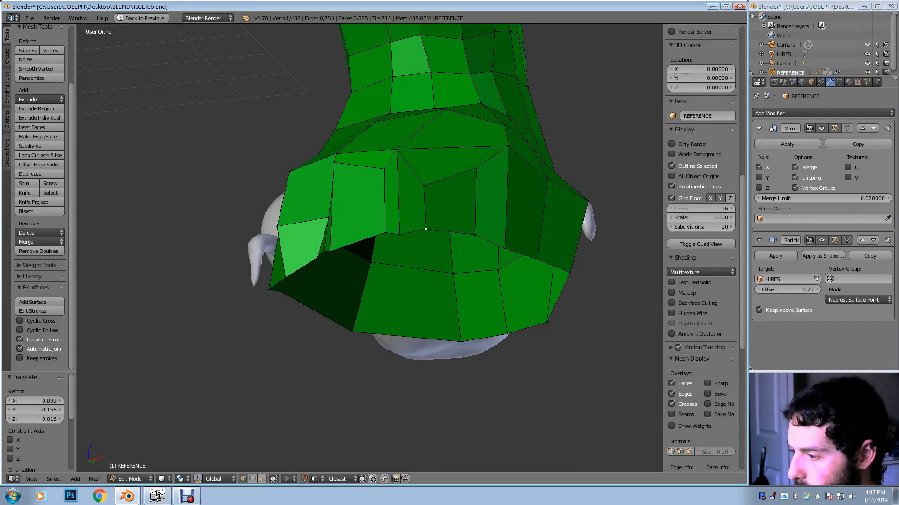
Move the lower and upper vertices on the inset face's opposite side by about (-0.186, -0.384, 0.017) and (-0.242, -0.458, -0.198)
right_click(474, 234)
key("g")
left_click(472, 230)
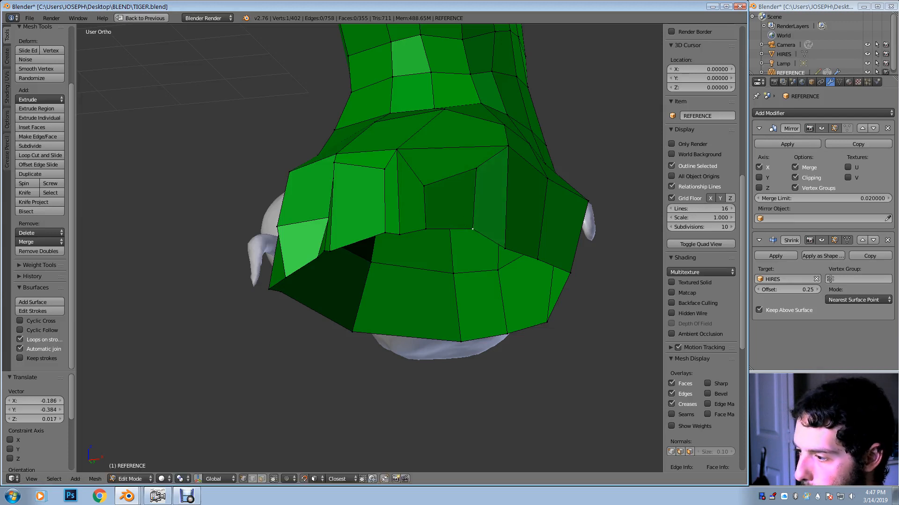
key("g")
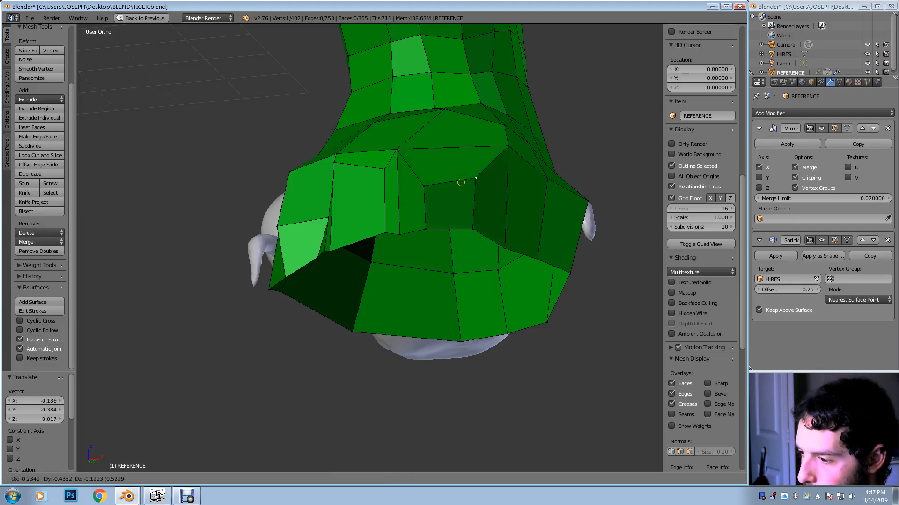
left_click(473, 176)
Move the neighboring toe's upper and lower inner vertices by about (0.206, -0.320, -0.465) and (0.207, -0.485, -0.011)
middle_click_drag(473, 177, 499, 169)
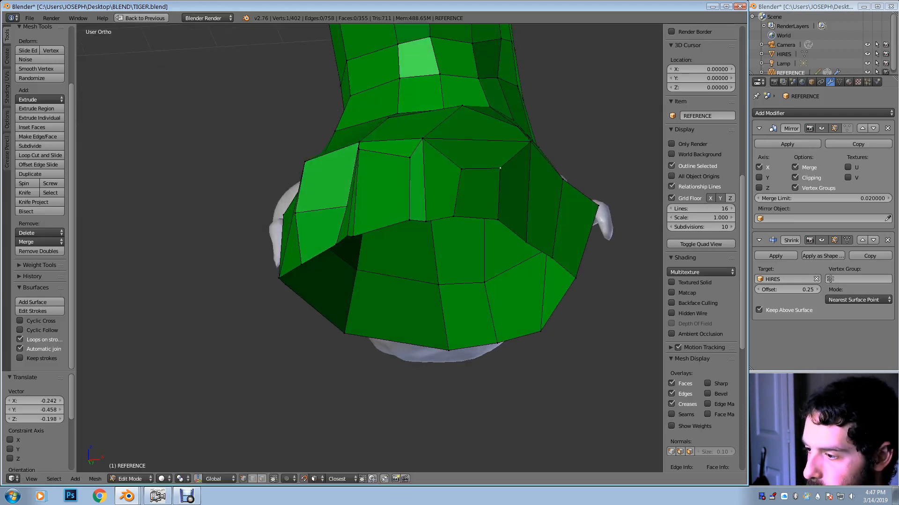
key("g")
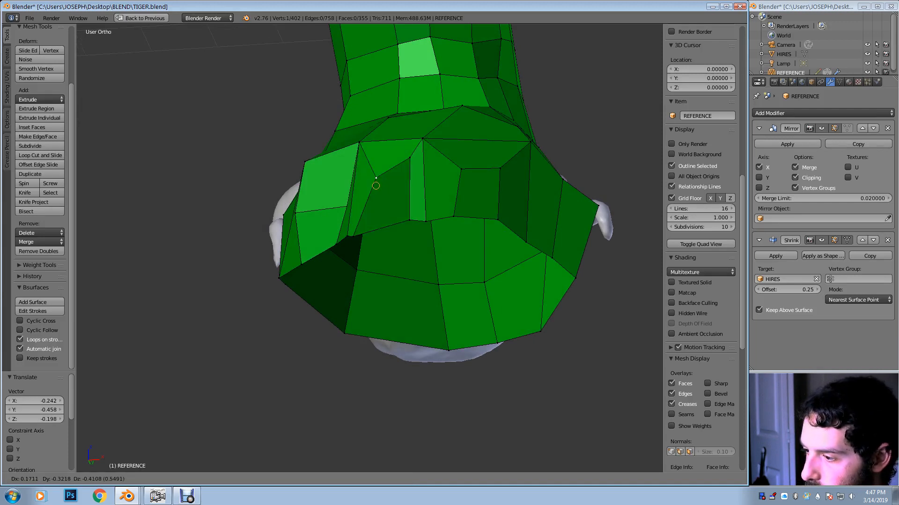
left_click(378, 189)
key("g")
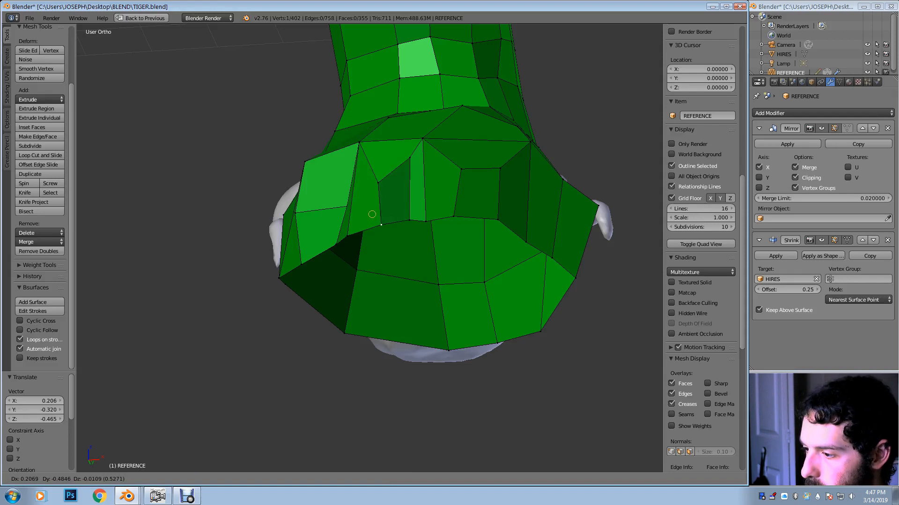
left_click(375, 212)
Shift the inner vertex of the outermost toe by about (-0.214, -0.108, -0.007)
right_click(342, 216)
key("g")
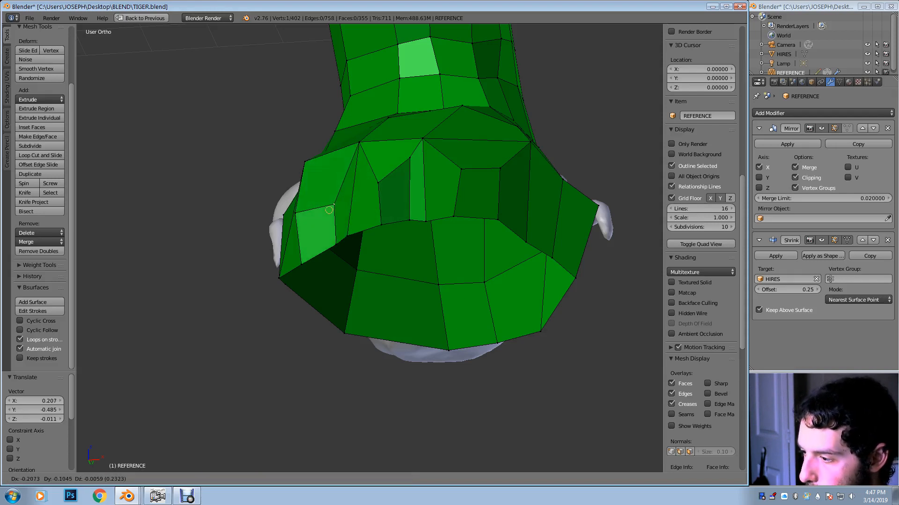
left_click(333, 205)
Move the upper and lower vertices beside the gap to the middle toe by about (-0.319, -0.046, -0.348) and (-0.295, -0.079, 0.246)
key("g")
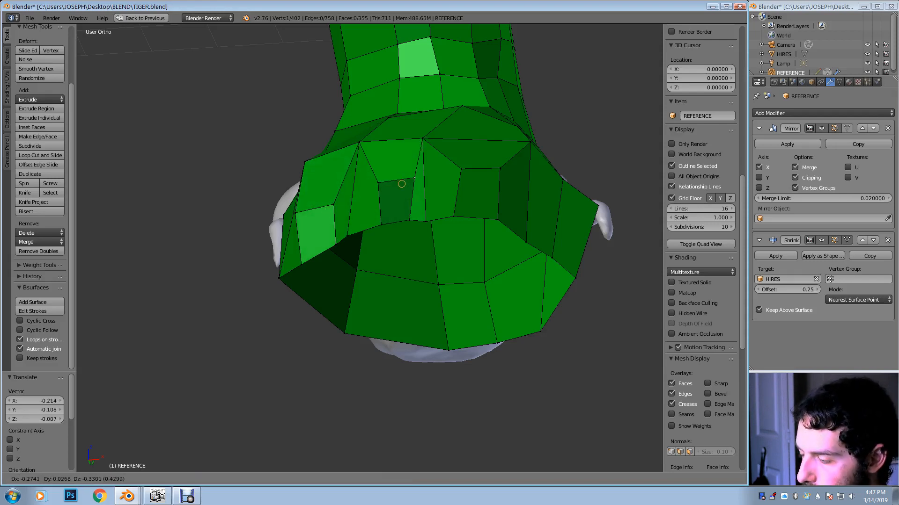
left_click(409, 176)
middle_click_drag(409, 176, 397, 144)
middle_click_drag(401, 83, 385, 66)
key("g")
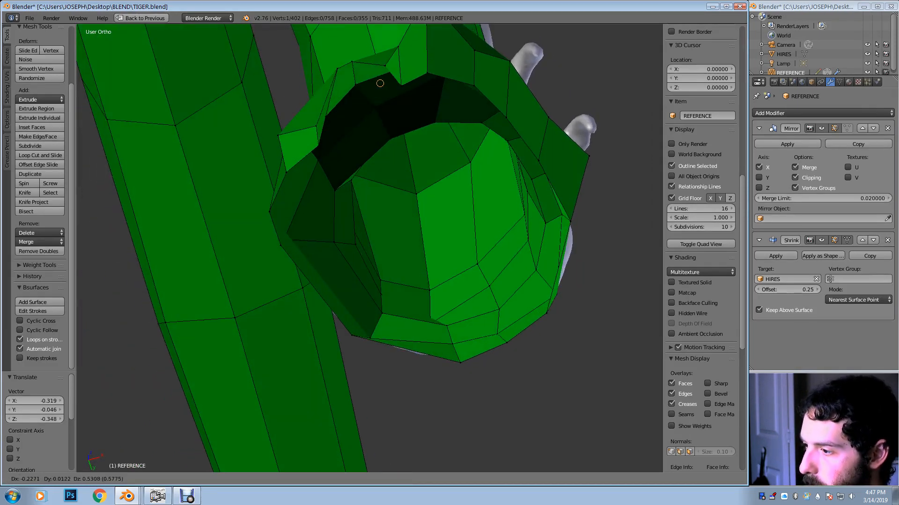
left_click(374, 88)
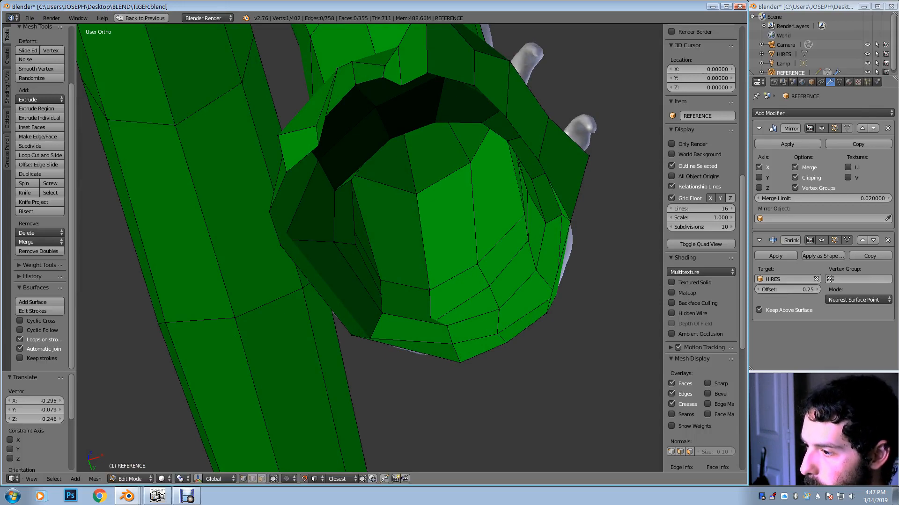
Turn off X-Ray display for the REFERENCE mesh to compare the toes with the sculpted claws
middle_click_drag(383, 77, 428, 267)
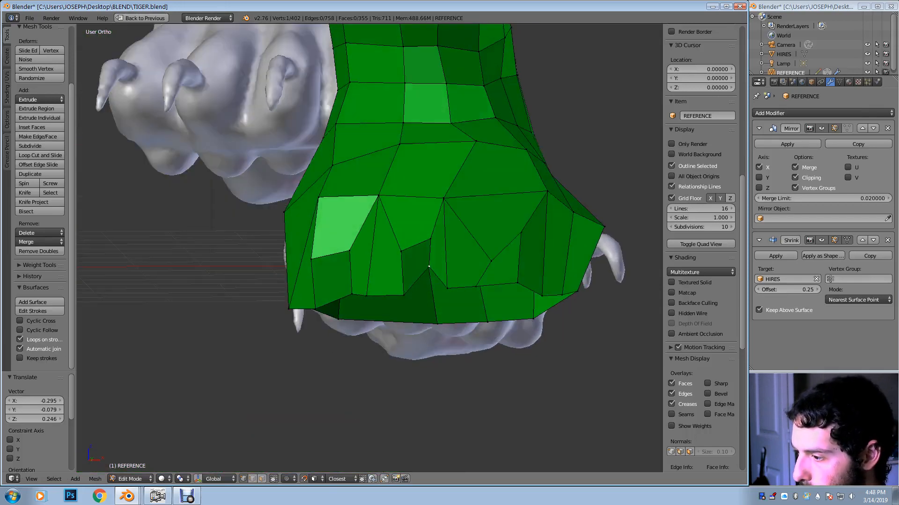
left_click(811, 82)
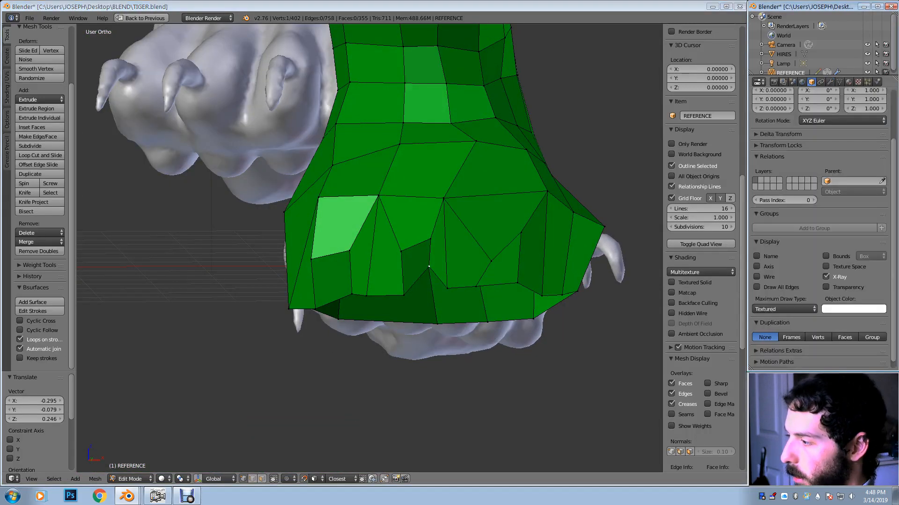
left_click(826, 277)
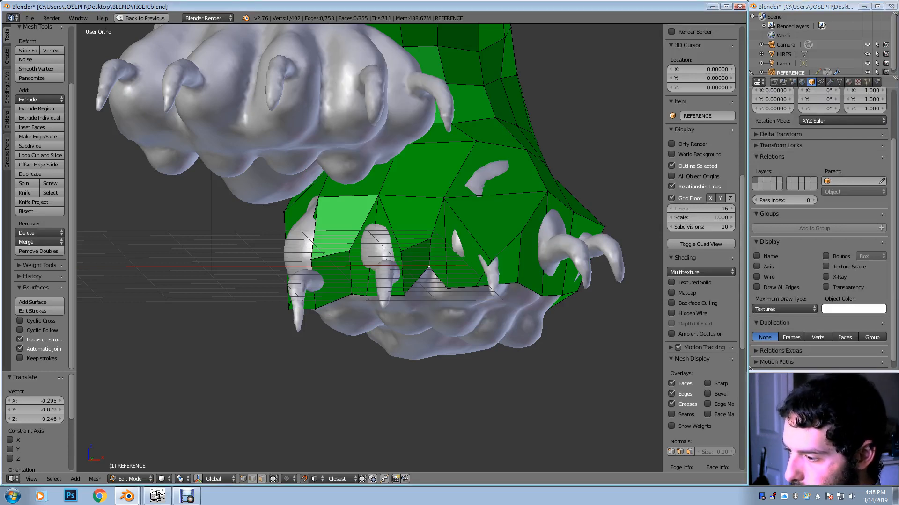
Move the second toe's upper inner vertex by about (-0.243, 0.025, 0.146) and (-0.167, 0.081, -0.043), and its knuckle vertex by (-0.424, 0.656, 0.112)
key("g")
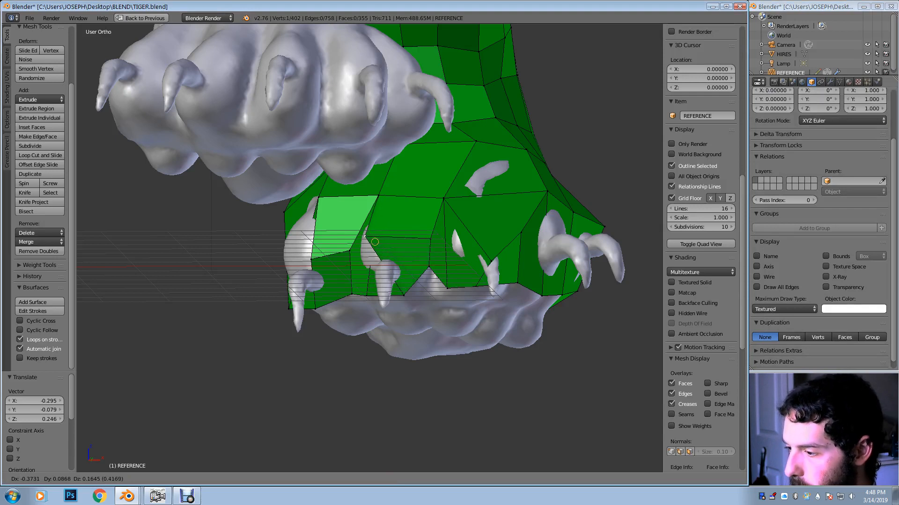
left_click(372, 242)
key("g")
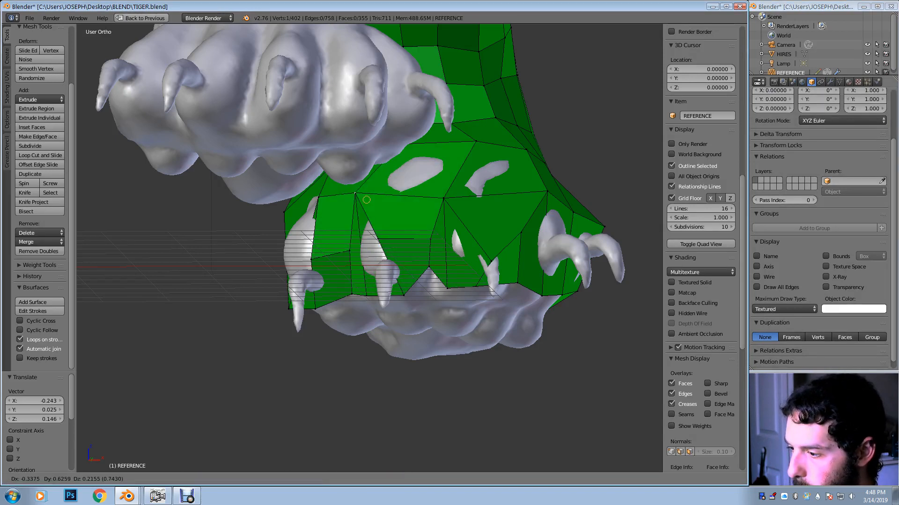
key("Return")
key("g")
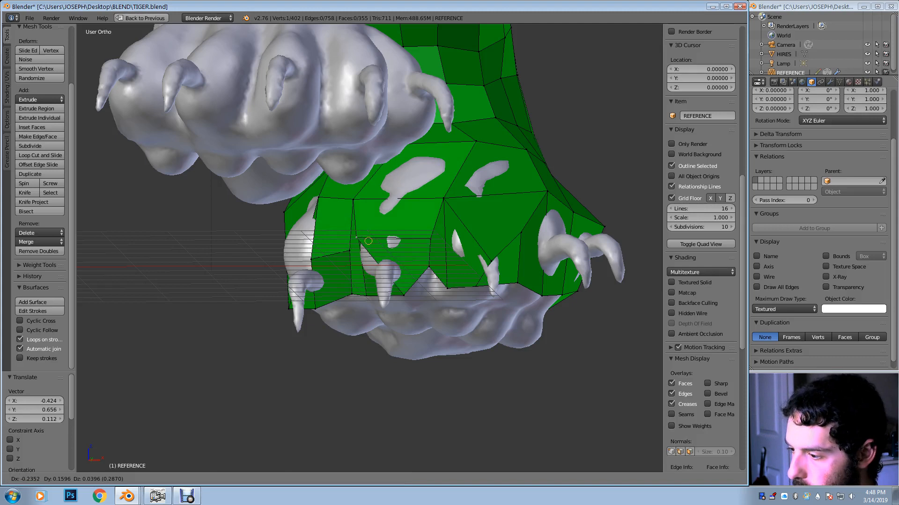
key("Return")
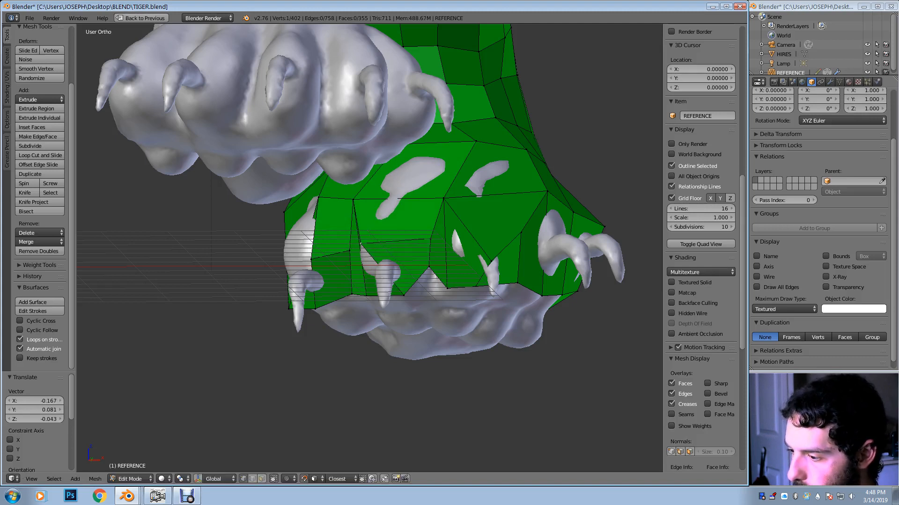
Move two lower-edge vertices between the first and second toes by about (-0.123, 0.172, -0.086) and (-0.609, 0.188, 0.037)
key("g")
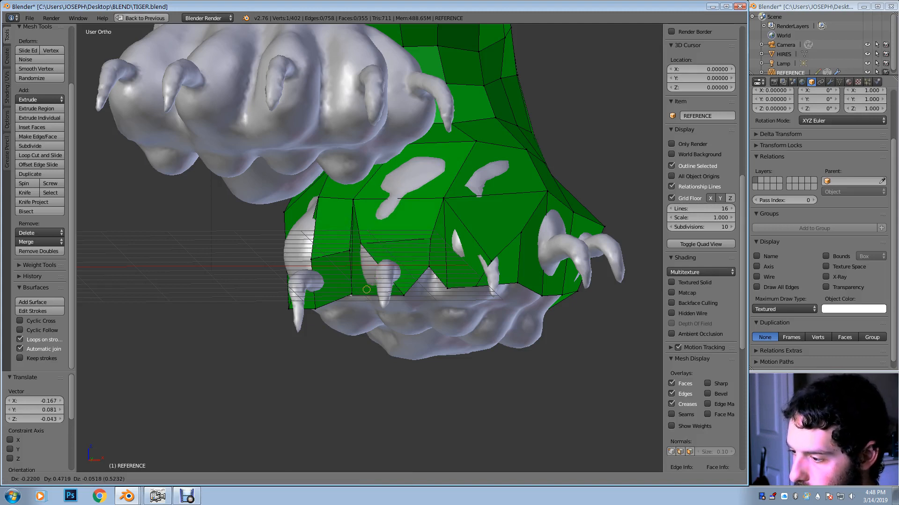
key("Return")
key("g")
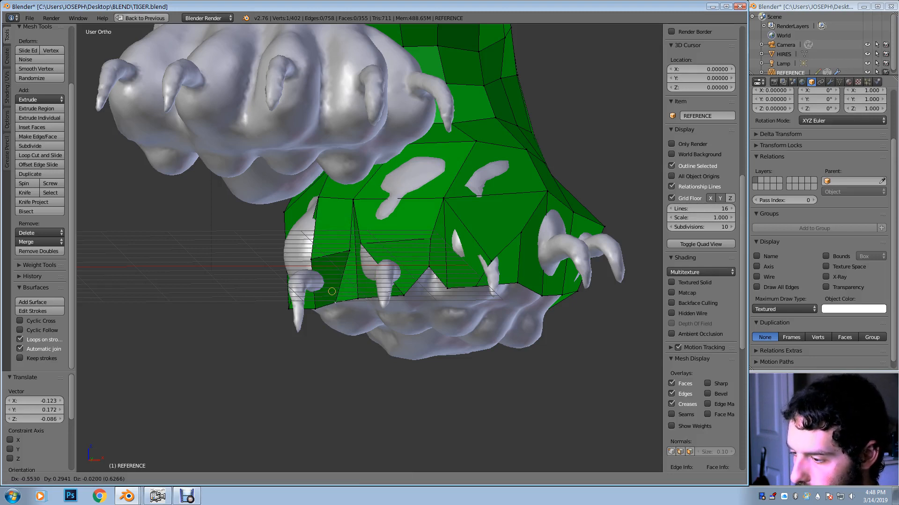
key("Return")
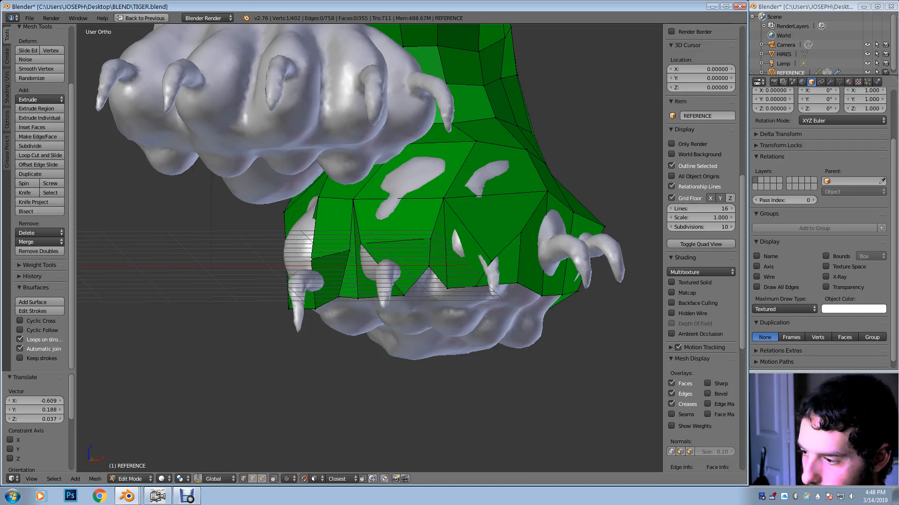
Align the outermost toe's knuckle, middle and lower vertices, moving them about (-0.313, 0.155, -0.049), (-0.318, 0.172, 0.116) and (-0.237, 0.181, 0.164)
middle_click_drag(312, 260, 398, 258)
key("g")
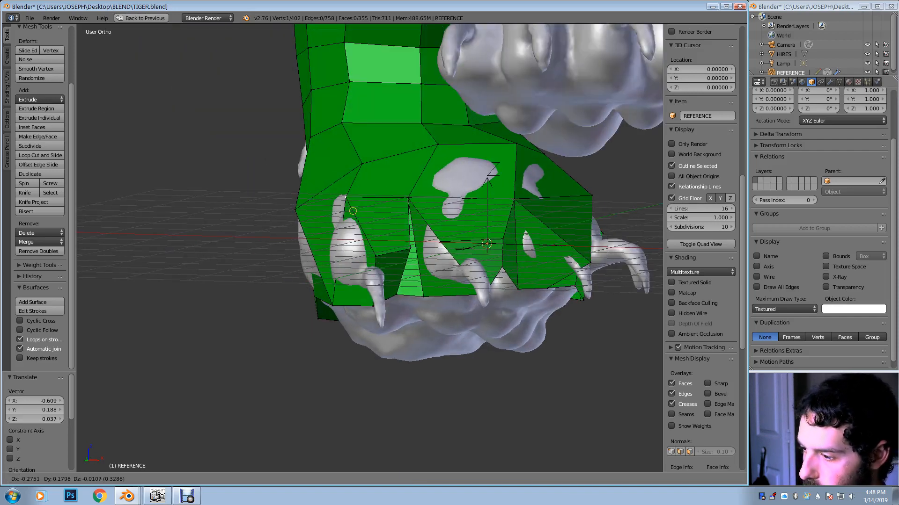
left_click(343, 200)
right_click(375, 256)
key("g")
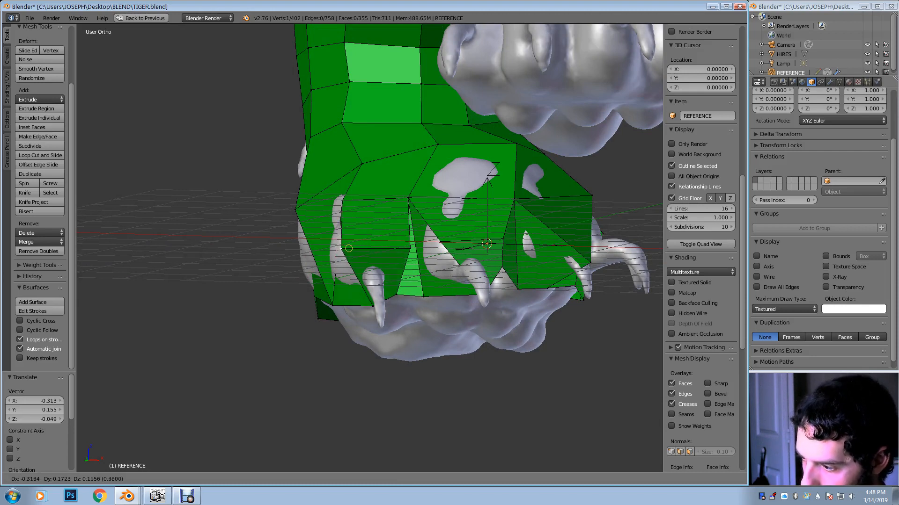
key("Return")
key("g")
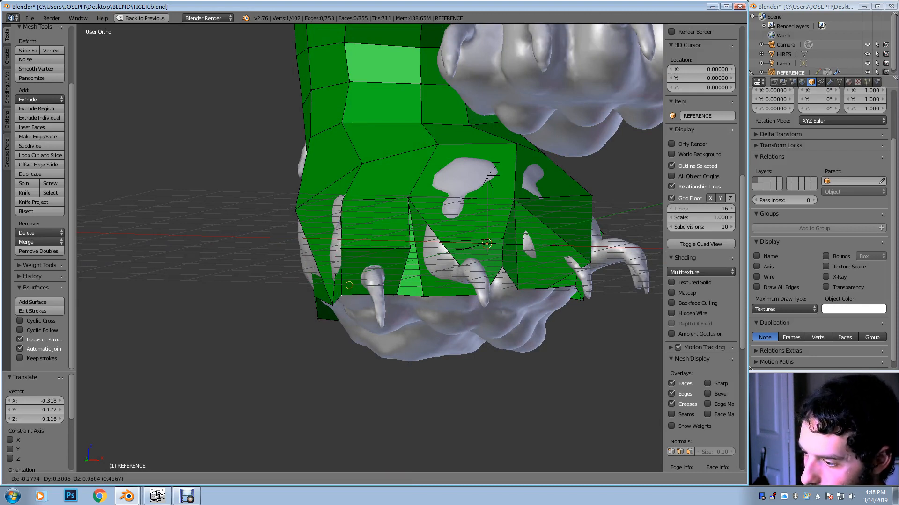
key("Return")
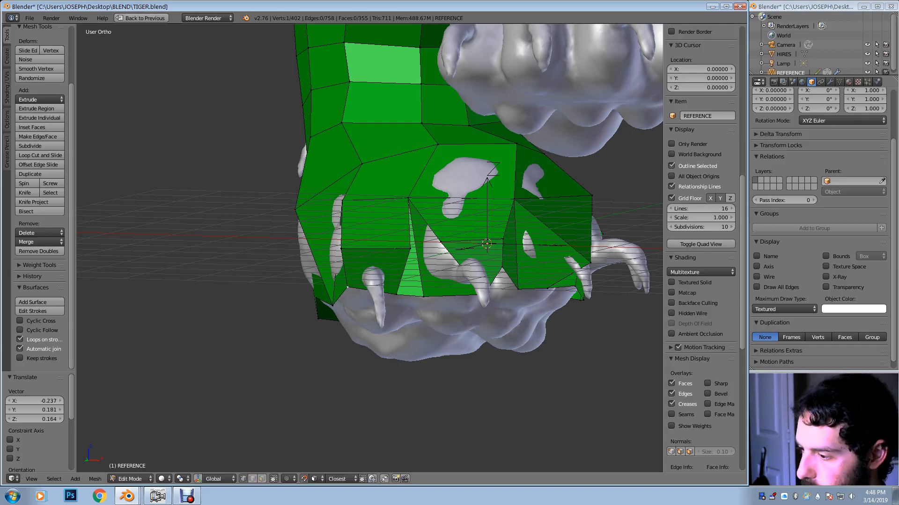
Adjust the lower and middle vertices on the outermost toe's inner side by about (-0.026, -0.096, 0.049) and (-0.148, -0.060, 0.029)
middle_click_drag(346, 290, 331, 290)
key("g")
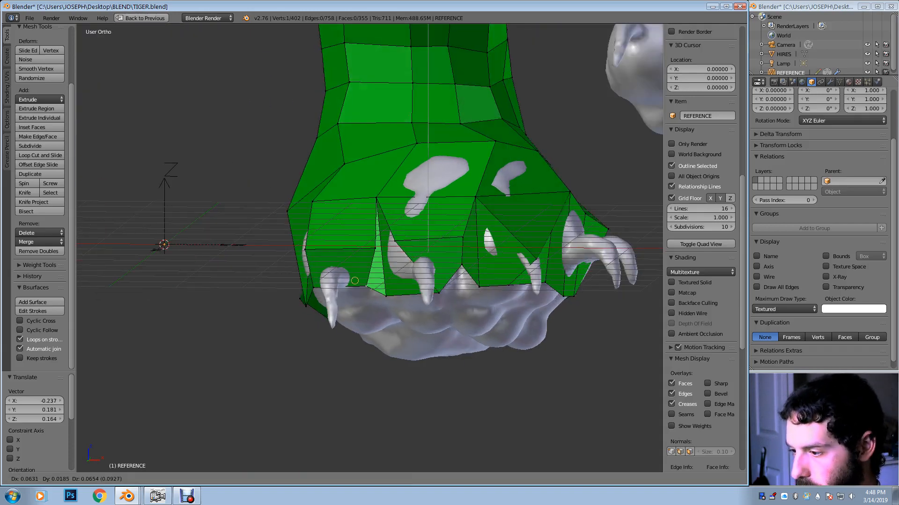
key("Return")
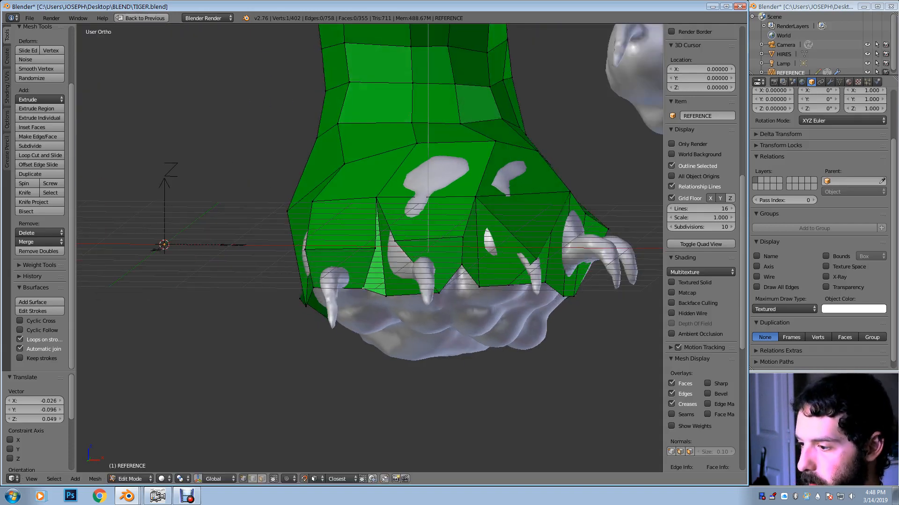
key("g")
key("Return")
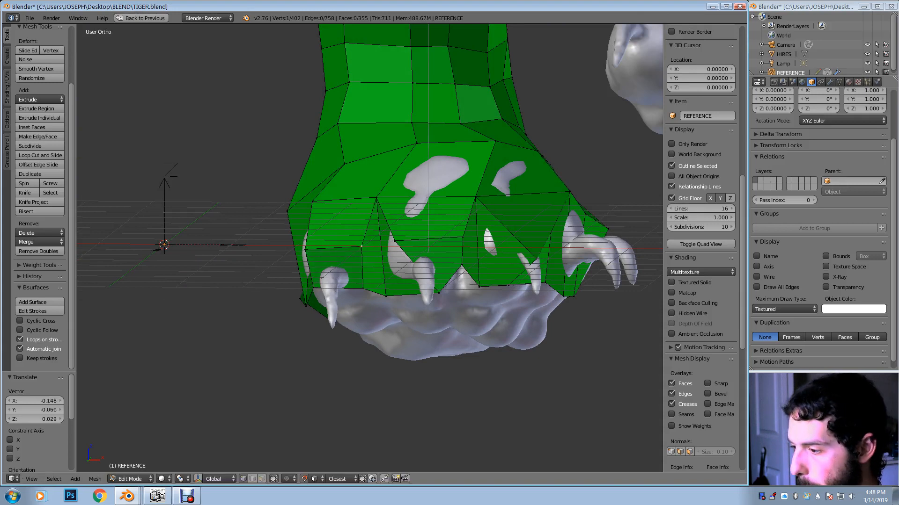
Reshape the second toe's claw face, moving its lower outer, lower inner and upper inner vertices by about (-0.283, 0.369, 0.078), (-0.121, -0.056, -0.165) and (-0.100, -0.110, -0.026)
key("g")
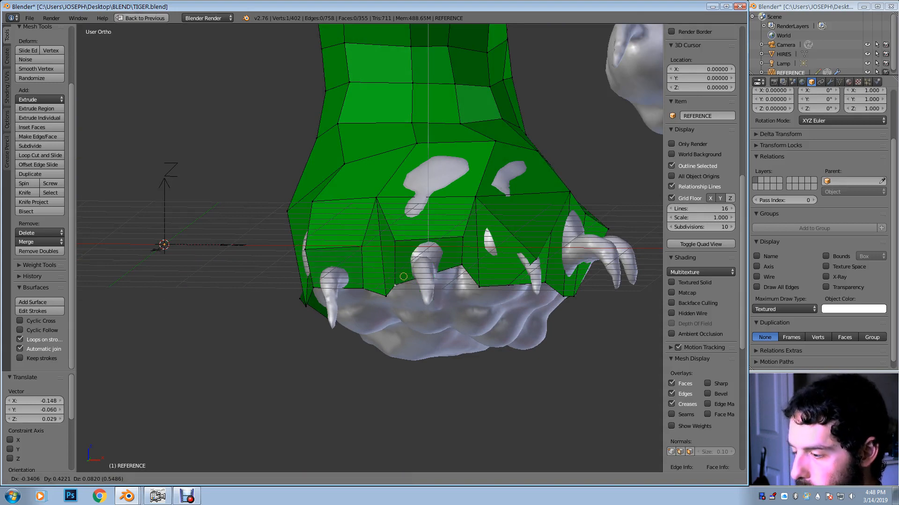
key("Return")
key("g")
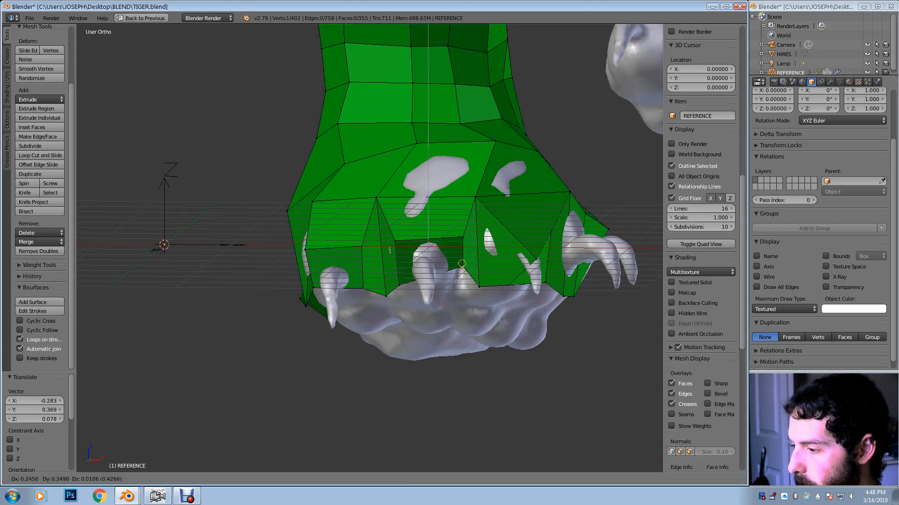
key("Return")
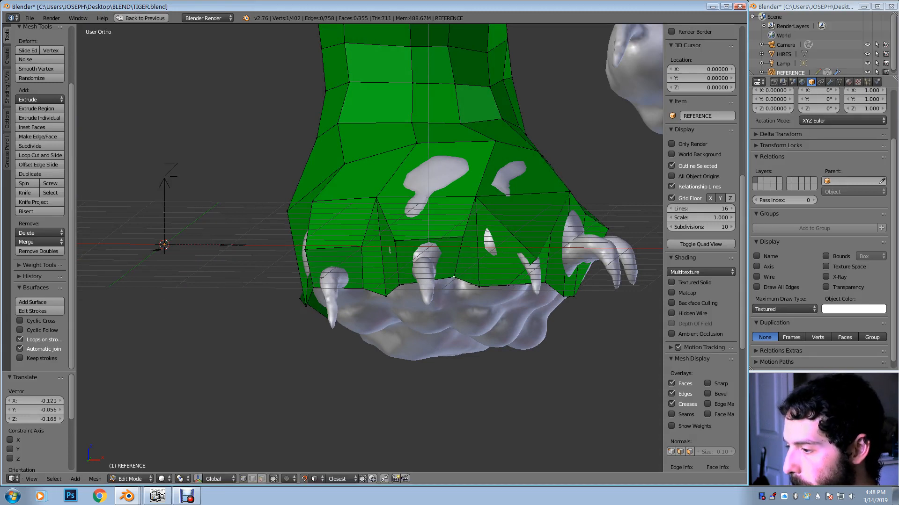
key("g")
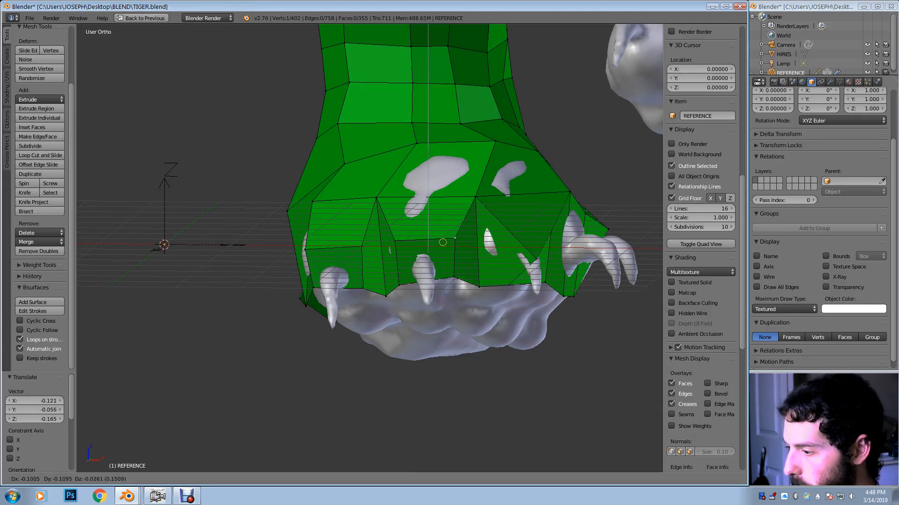
key("Return")
Move the third toe's upper vertex nearer the second toe by about (-0.439, 0.855, 0.484) and the one below it by about (-0.131, -0.086, 0.135)
middle_click_drag(454, 238, 424, 221)
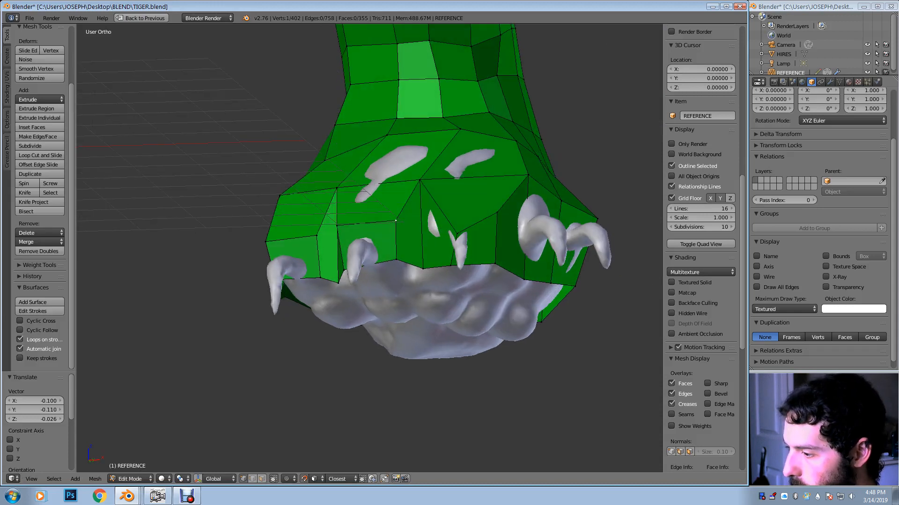
key("g")
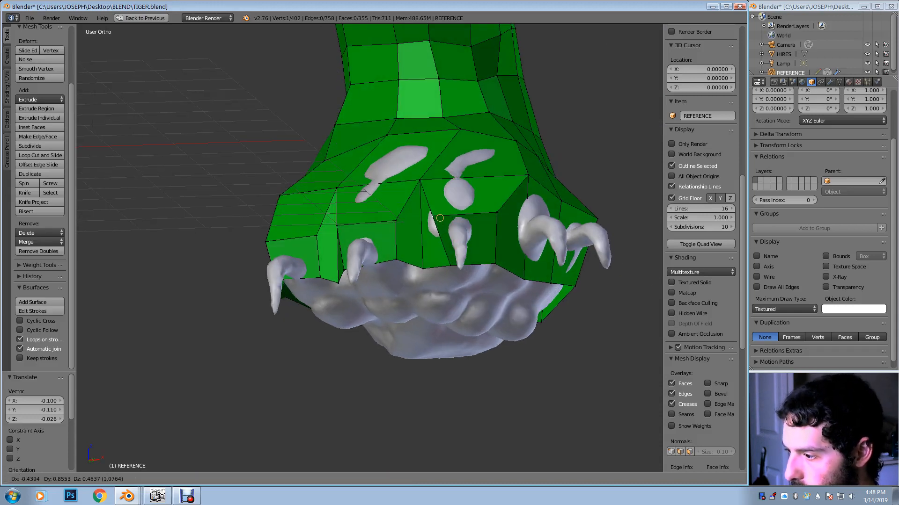
key("Return")
key("g")
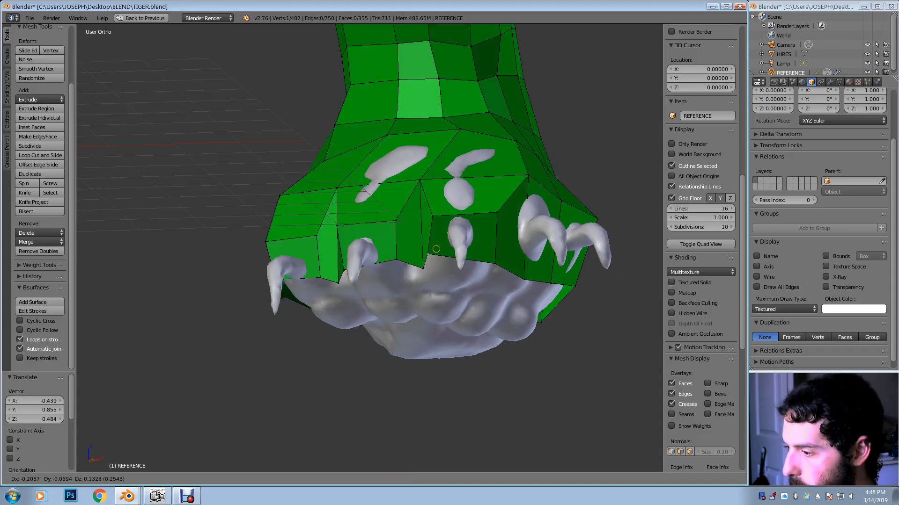
key("Return")
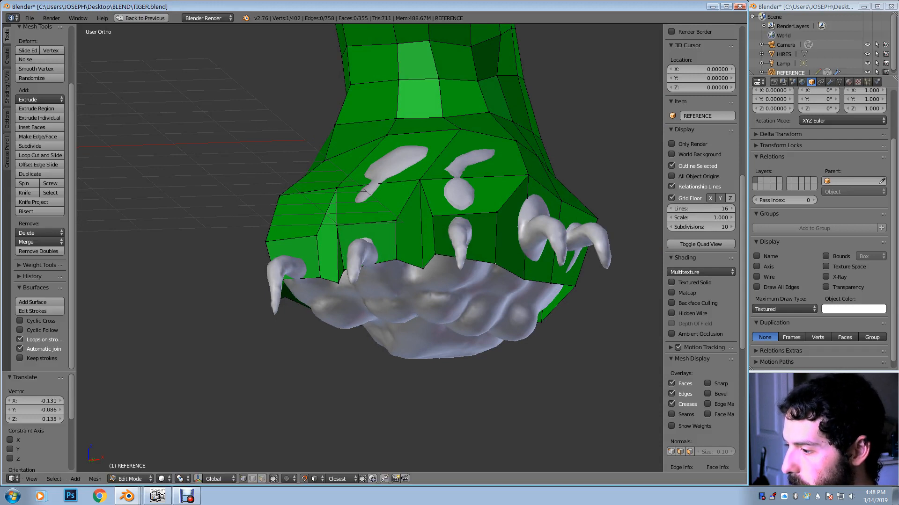
Move the third toe's lower vertex nearer the fourth toe by about (-0.035, -0.176, 0.120) and the upper one by about (-0.115, -0.196, -0.025)
key("g")
key("Return")
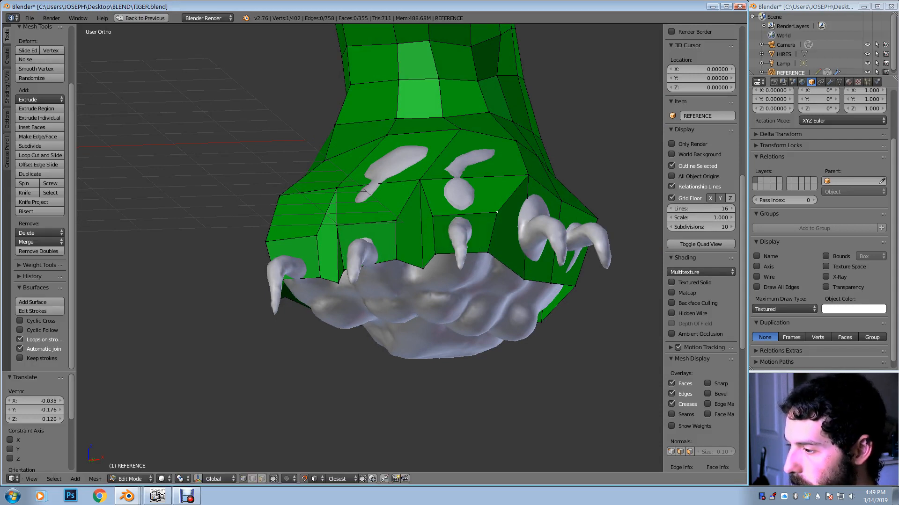
key("g")
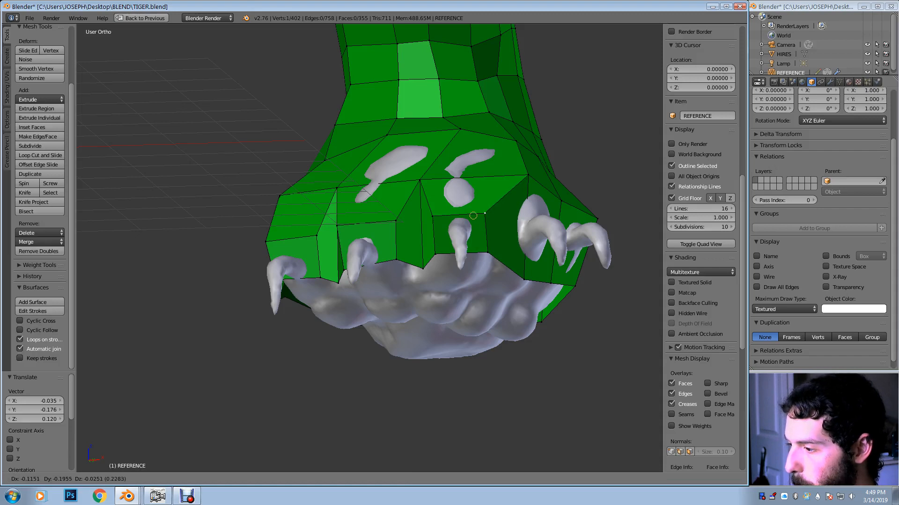
left_click(474, 216)
Move the knuckle vertex between the third and fourth toes by about (-0.431, -0.122, 0.152) and the lower-edge vertex beneath it by about (-0.307, -0.255, 0.100)
middle_click_drag(473, 215, 436, 215)
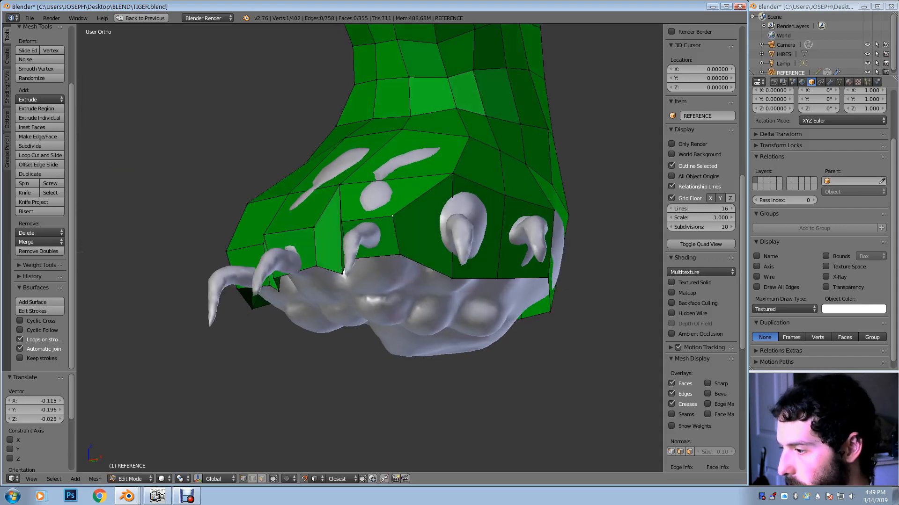
key("g")
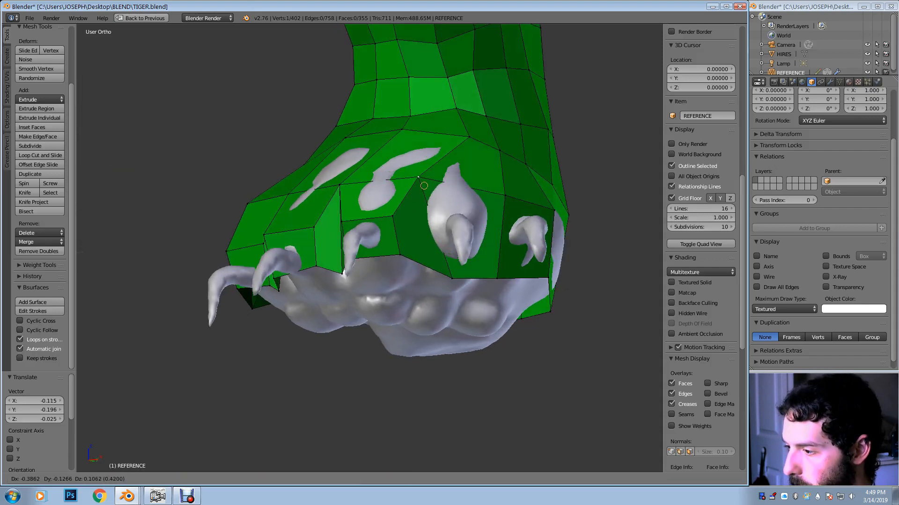
key("Return")
key("g")
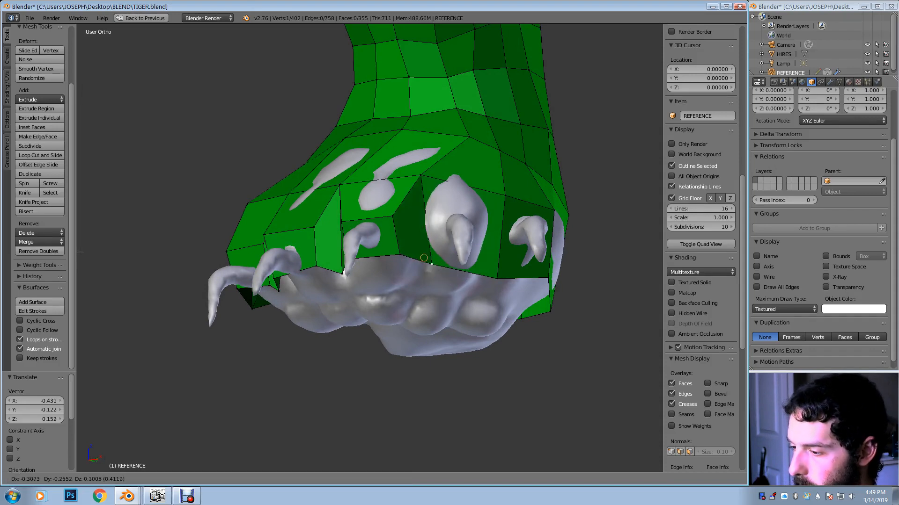
left_click(432, 264)
Move the knuckle vertex between the fourth and fifth toes by about (-0.320, -0.086, 0.275) and the vertex atop the paw by about (-0.192, 0.116, 0.200)
middle_click_drag(432, 265, 412, 255)
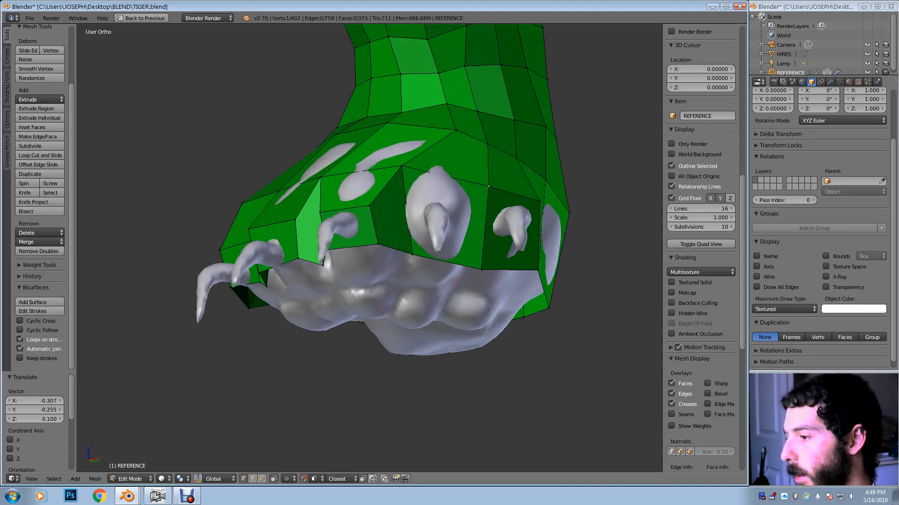
key("g")
left_click(475, 171)
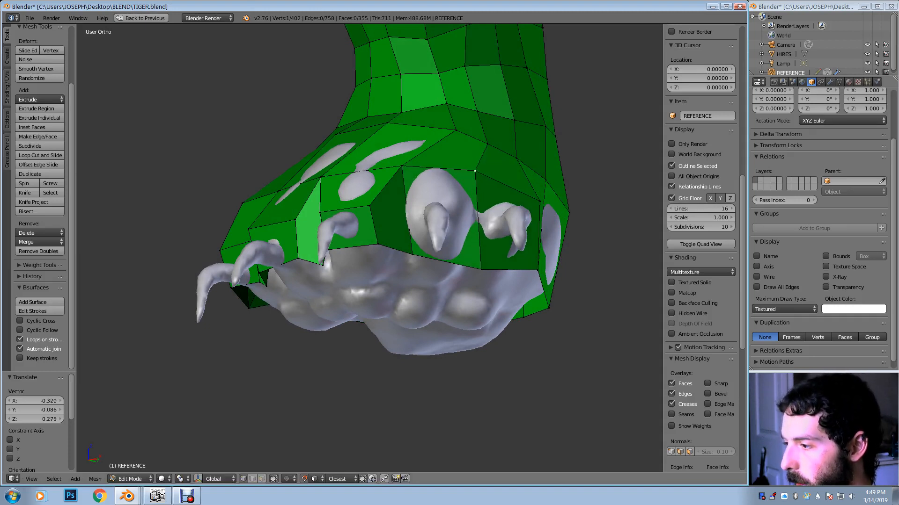
key("g")
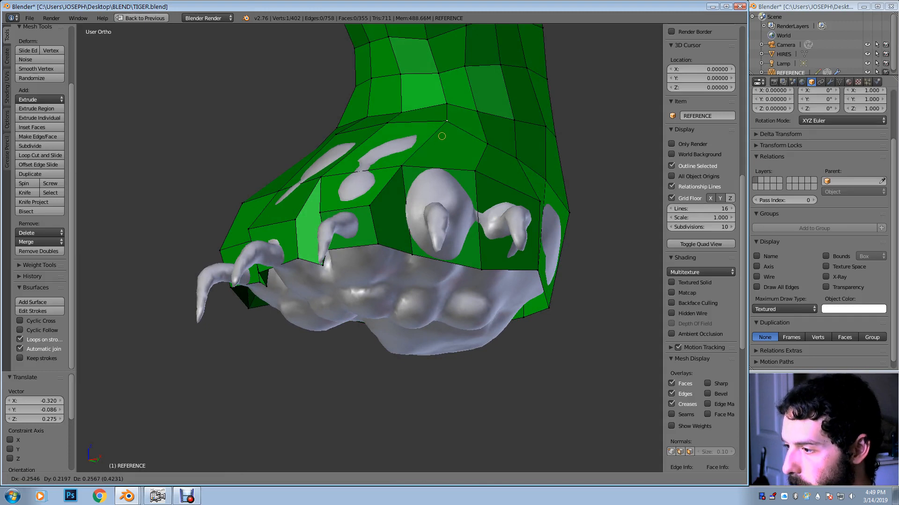
left_click(440, 139)
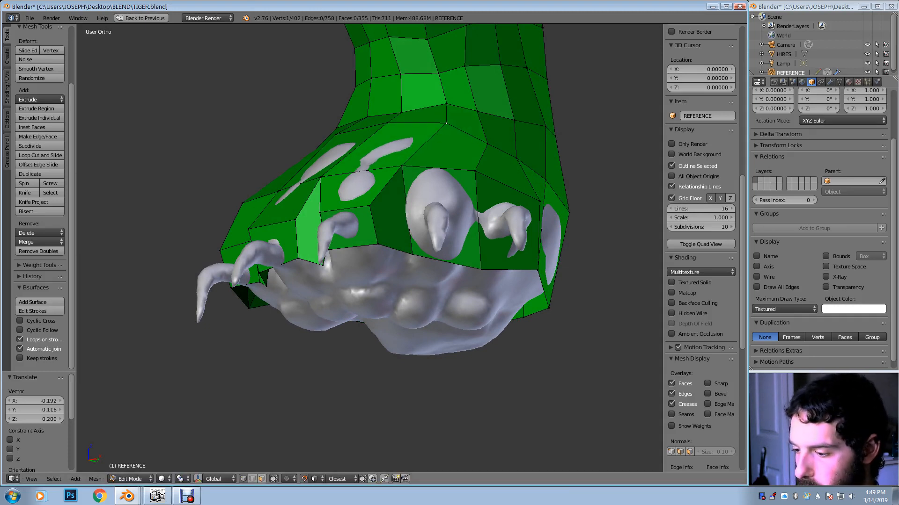
Bevel the front face around the fourth toe's claw with an offset of about 0.208
left_click(261, 479)
scroll(701, 248, "down", 3)
right_click(442, 216)
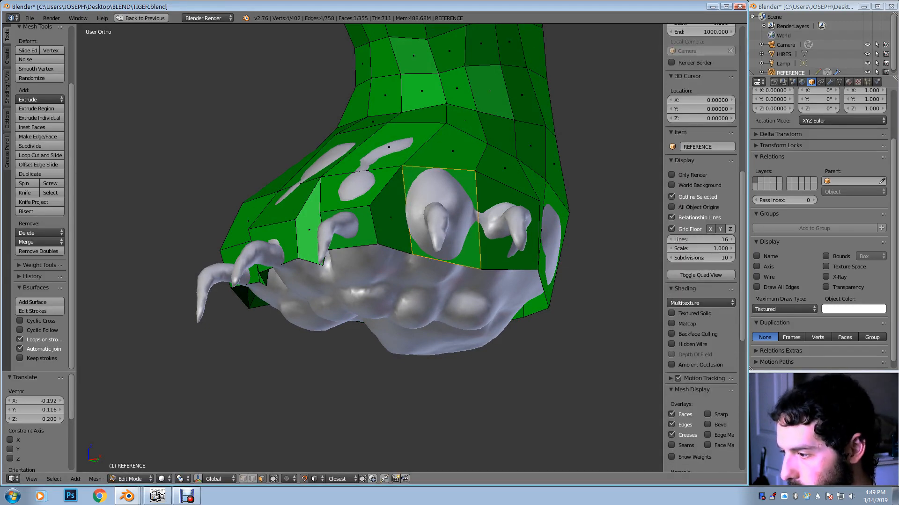
key("ctrl+b")
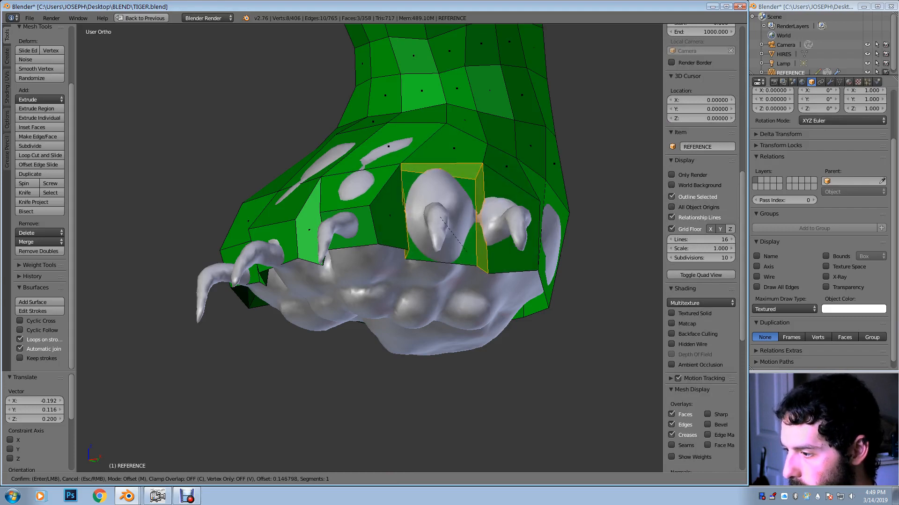
key("Return")
right_click(439, 168)
key("g")
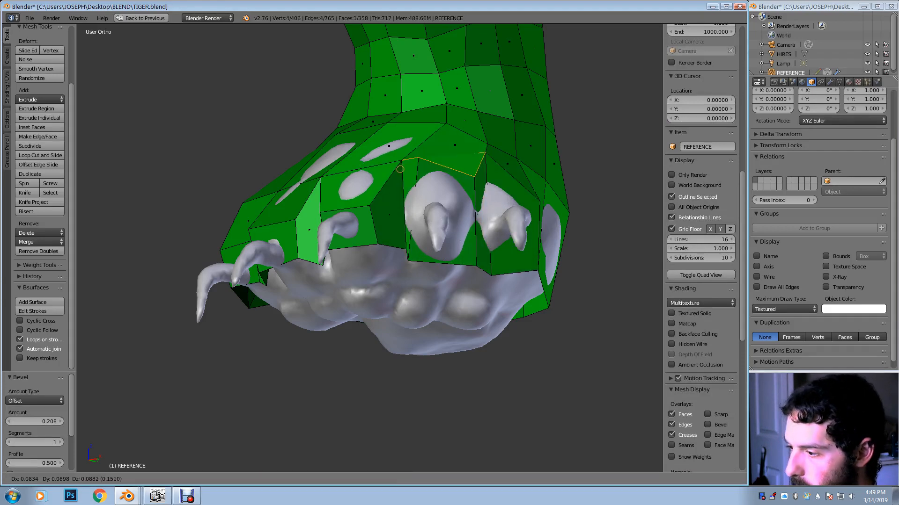
right_click(438, 175)
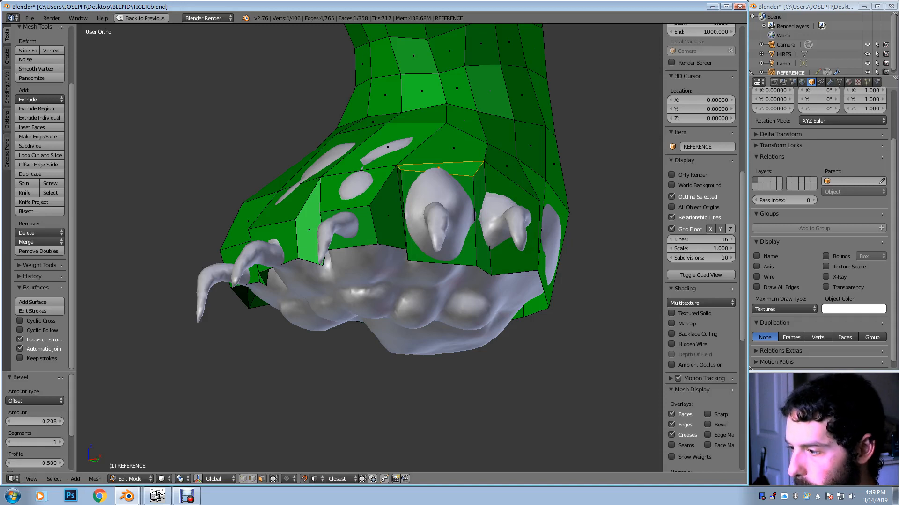
Bevel the front face around the fifth toe's claw with an offset of about 0.086
right_click(512, 227)
key("ctrl+b")
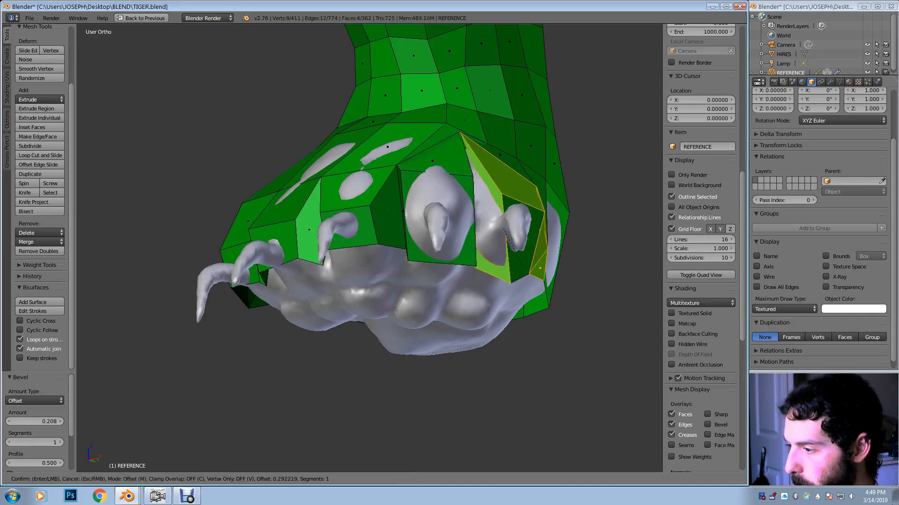
left_click(511, 259)
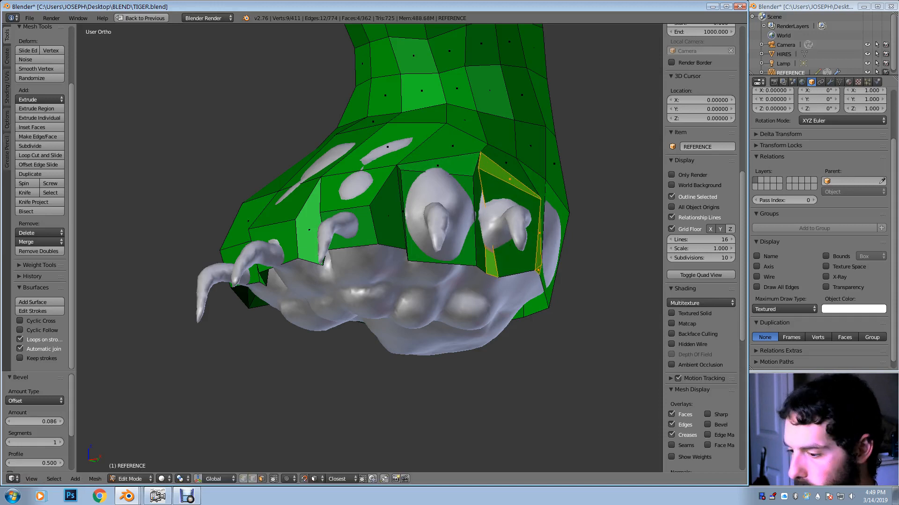
Pull the fourth toe's two upper claw-face vertices toward the claw by about (0.489, -0.348, -0.323) and (0.390, -0.641, -0.301)
left_click(243, 478)
right_click(397, 165)
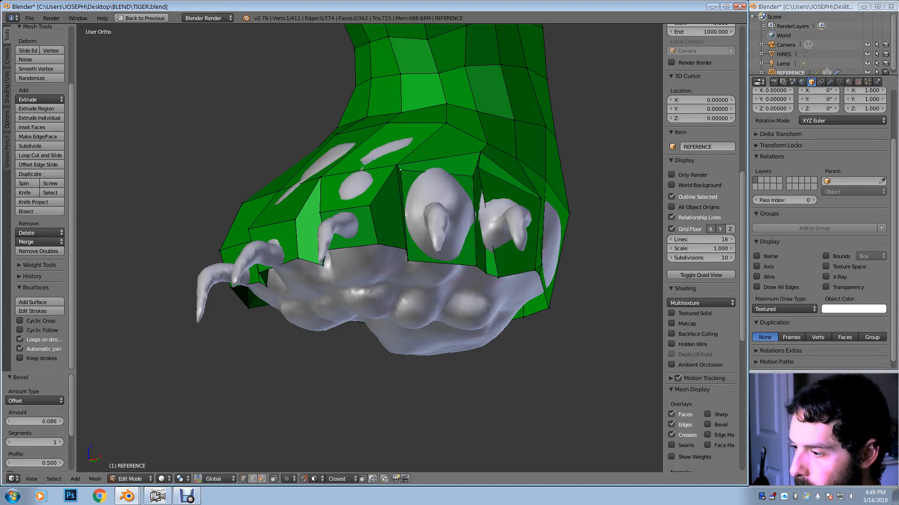
key("g")
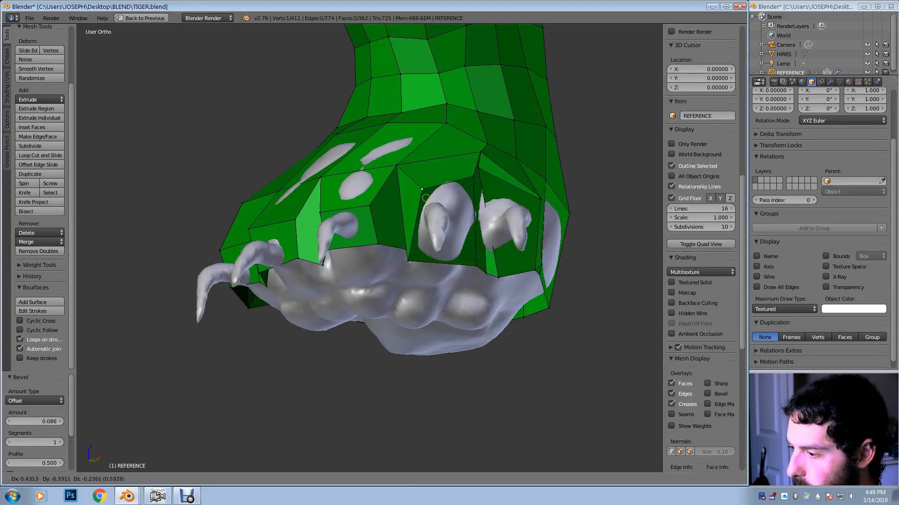
left_click(427, 205)
key("g")
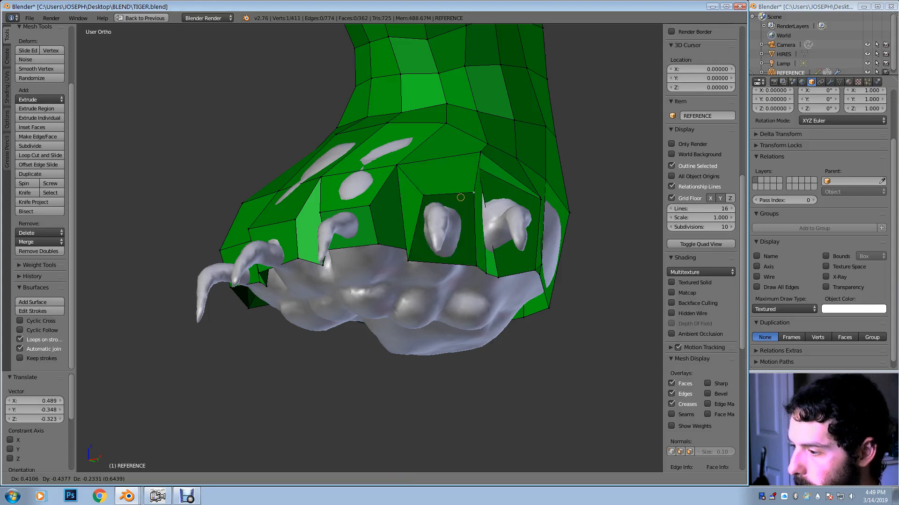
left_click(460, 194)
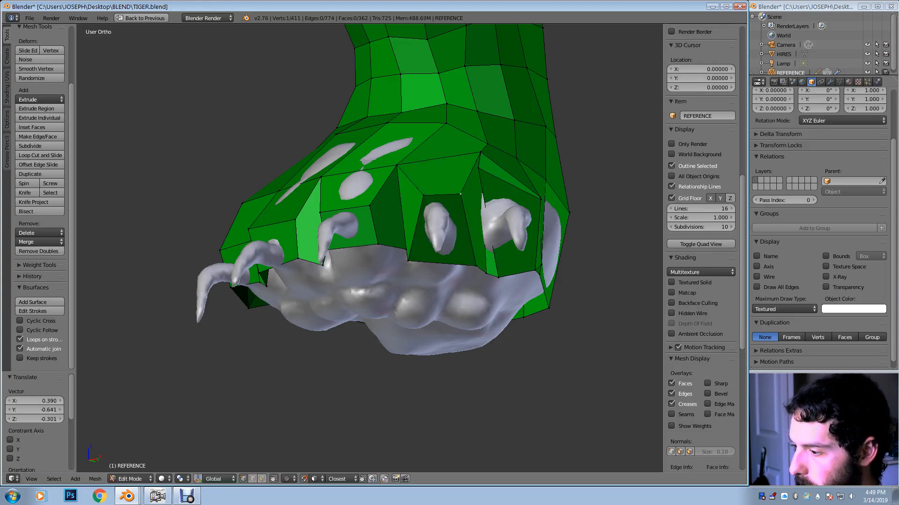
Adjust the fourth toe's two lower claw-face vertices by about (0.083, -0.500, 0.251) and (0.276, -0.212, 0.144)
key("g")
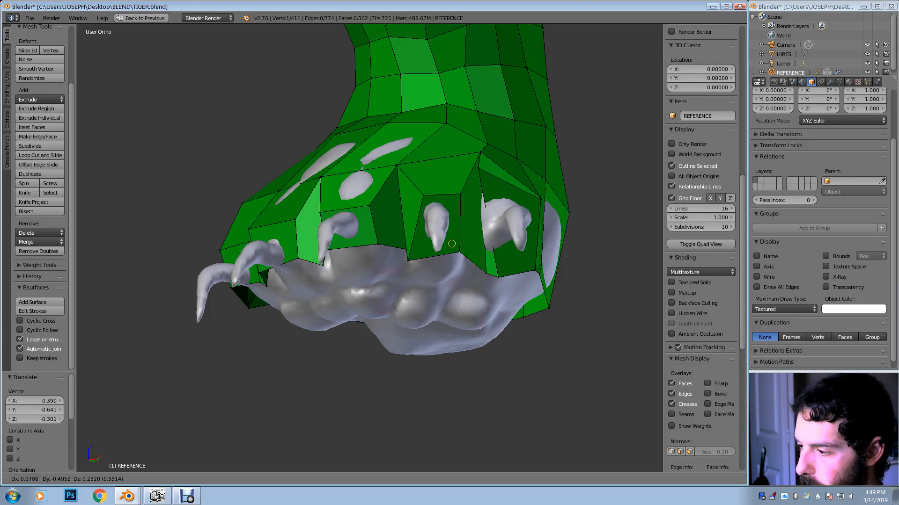
left_click(460, 251)
key("g")
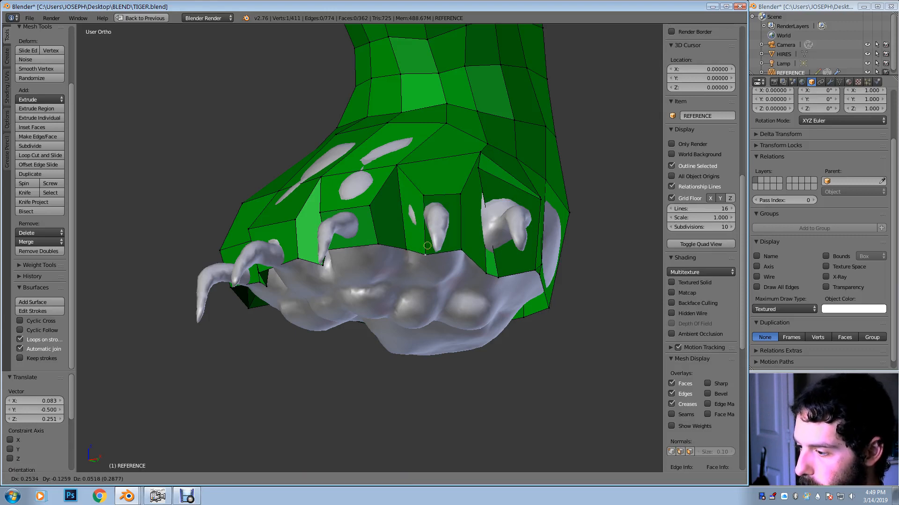
left_click(418, 246)
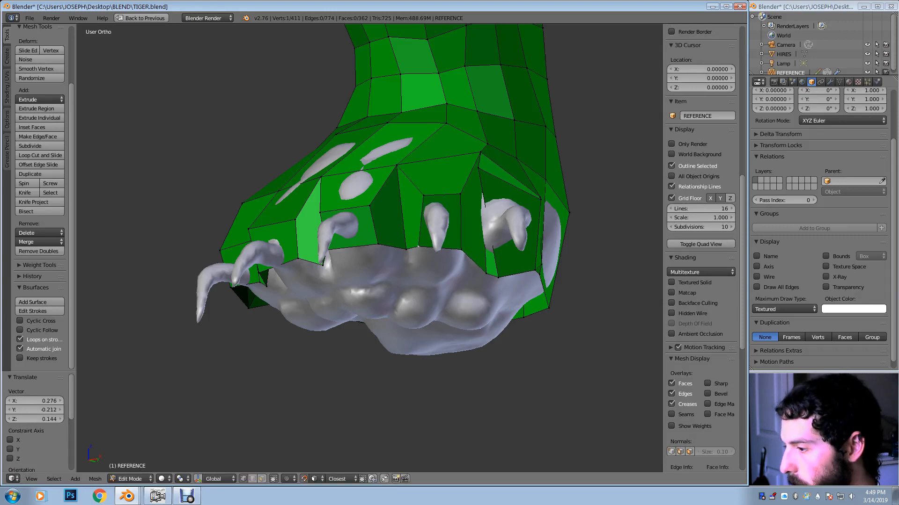
Move the fifth toe's upper claw-face vertex by about (0.909, -0.316, -0.489) and the knuckle vertex between the fourth and fifth toes by about (0.152, -0.160, -0.121)
middle_click_drag(418, 246, 391, 247)
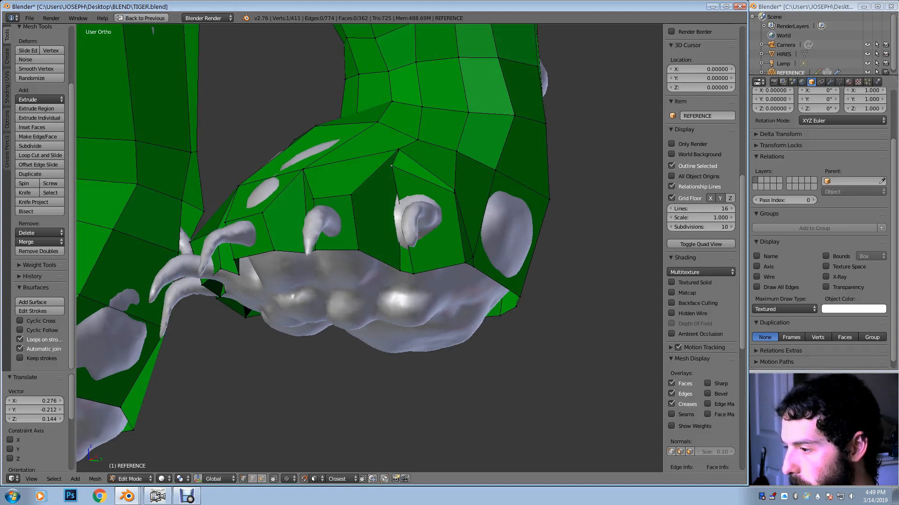
key("g")
left_click(408, 189)
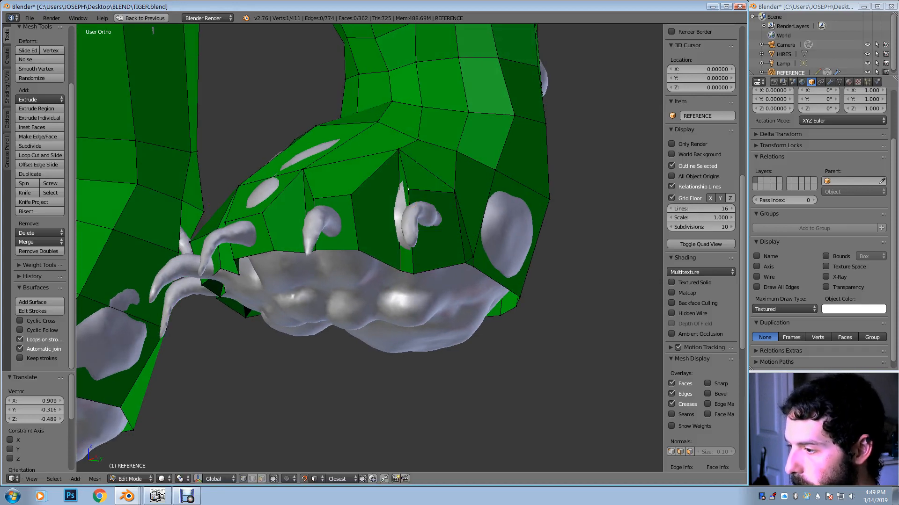
key("g")
left_click(387, 164)
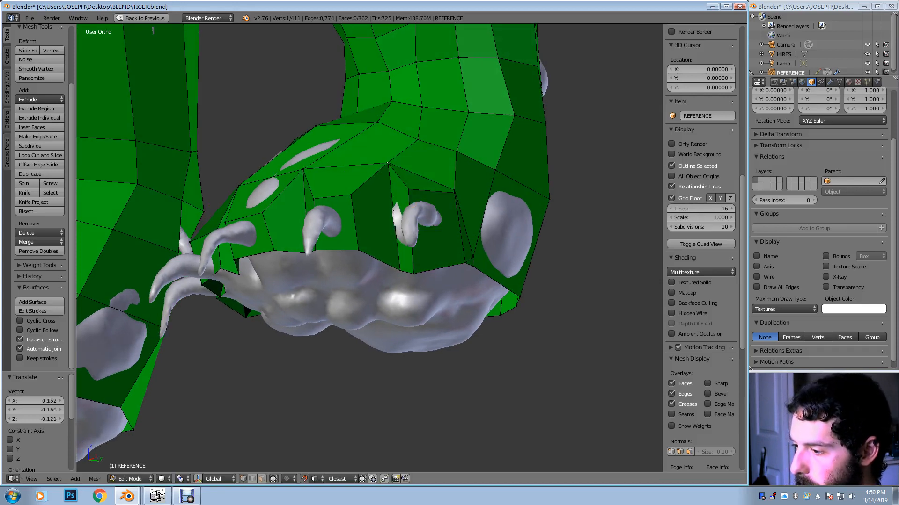
Raise the rim vertex between the fourth and fifth toes by about (0.041, -0.134, 0.326) and the fifth toe's inner lower claw-face vertex by (0.111, -0.238, 0.332)
key("g")
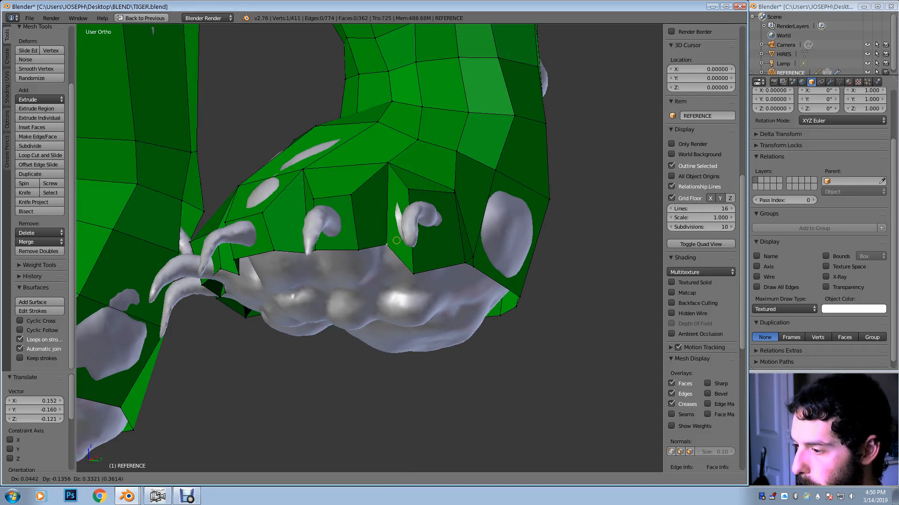
left_click(387, 245)
key("g")
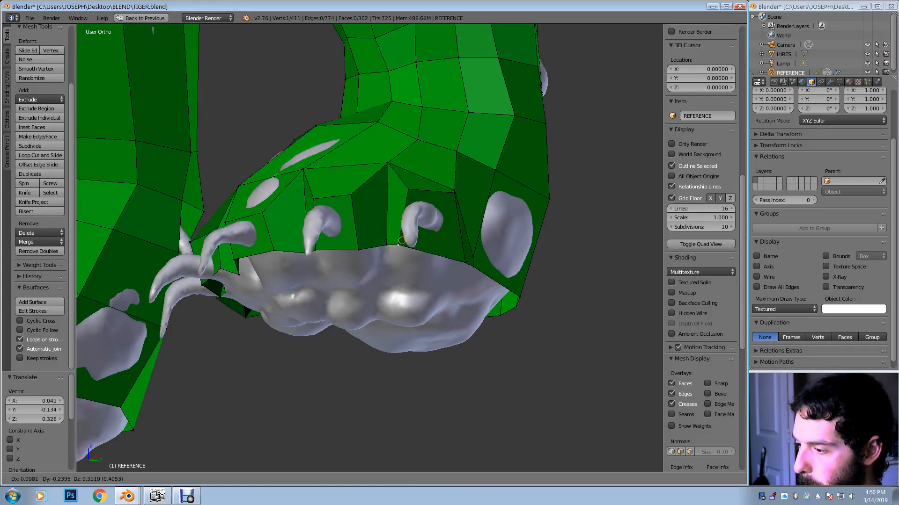
left_click(399, 244)
Move the fifth toe's outer lower claw-face vertex by about (0.399, -0.472, 0.325) and its outer upper one by about (0.140, -0.125, -0.018)
key("g")
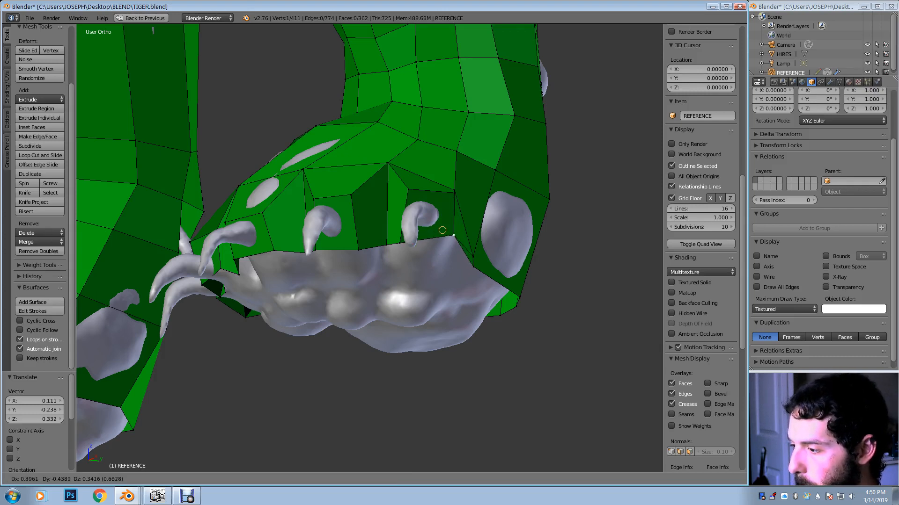
left_click(440, 230)
key("g")
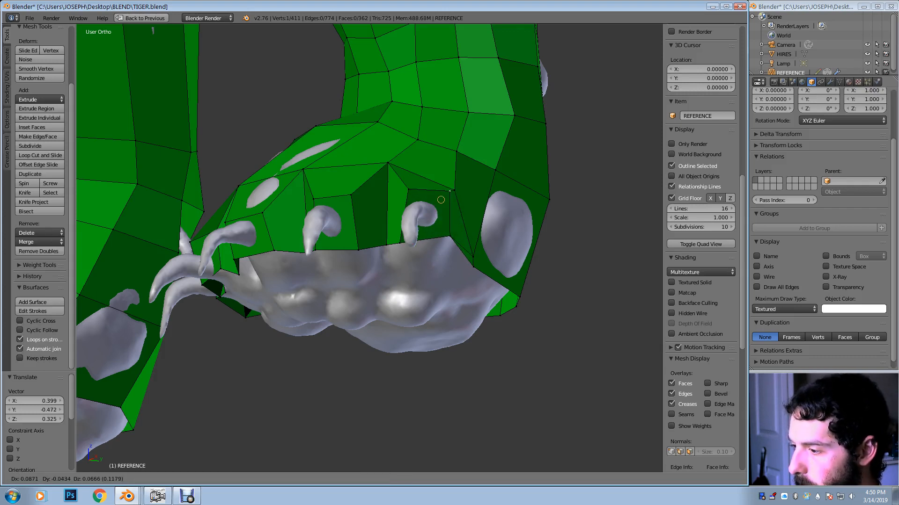
left_click(446, 194)
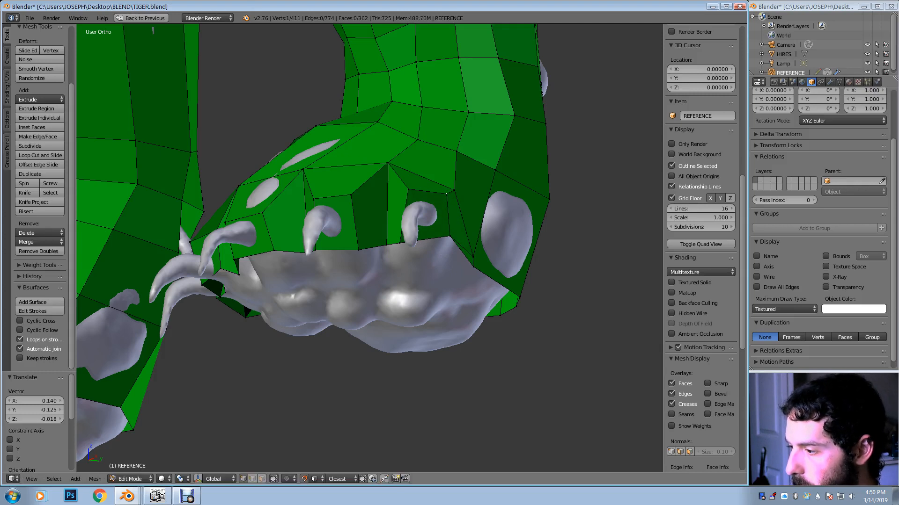
Move the knuckle vertex beside the fifth toe by about (-0.464, 0.267, 0.393) and delete the small triangular face at the toe's outer lower corner
key("g")
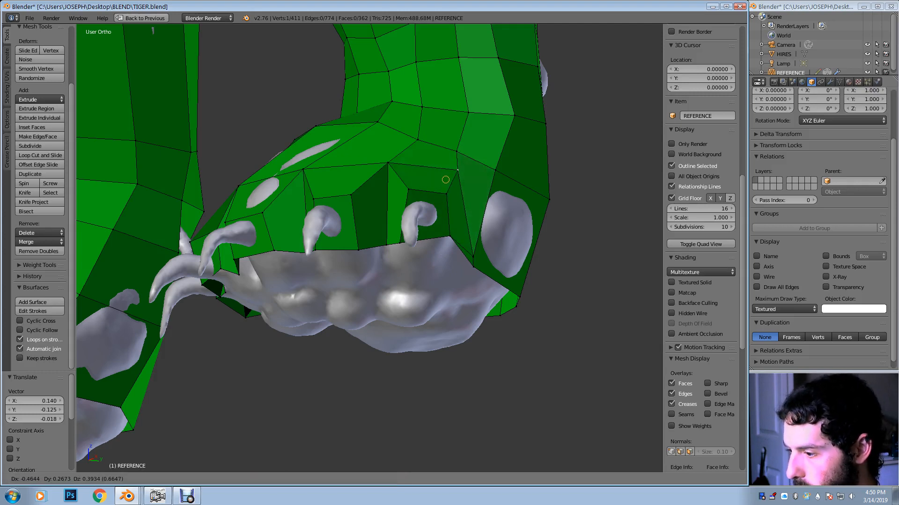
left_click(446, 179)
key("ctrl+Tab")
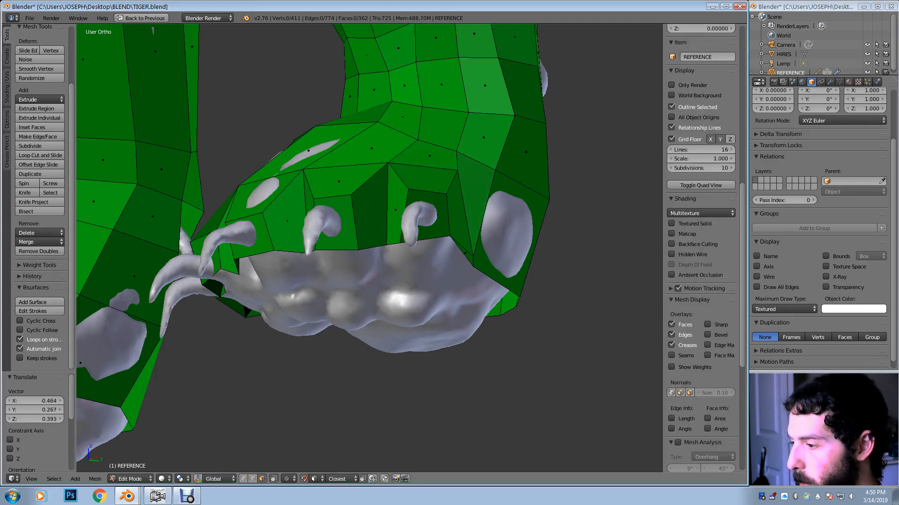
right_click(464, 254)
key("x")
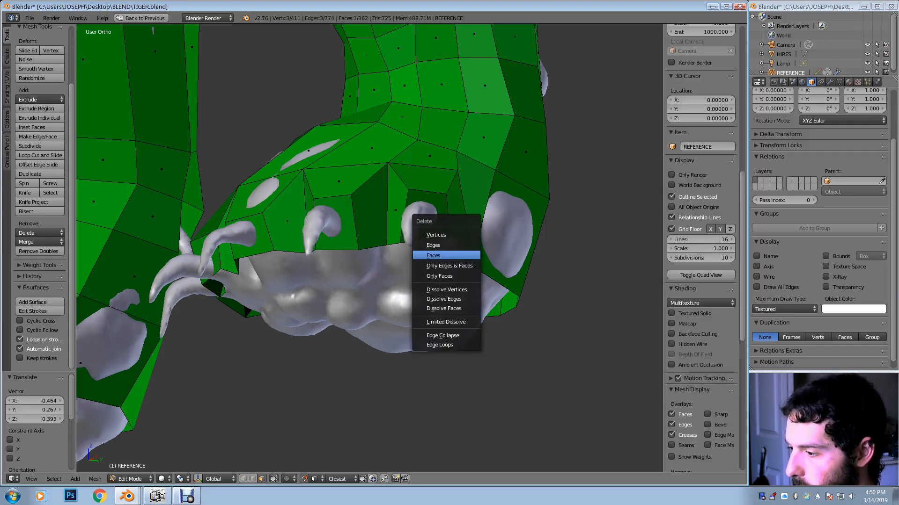
left_click(446, 256)
Nudge the fifth toe's outer upper claw-face vertex toward the claw by about (-0.014, -0.092, 0.022)
middle_click_drag(446, 255, 430, 217)
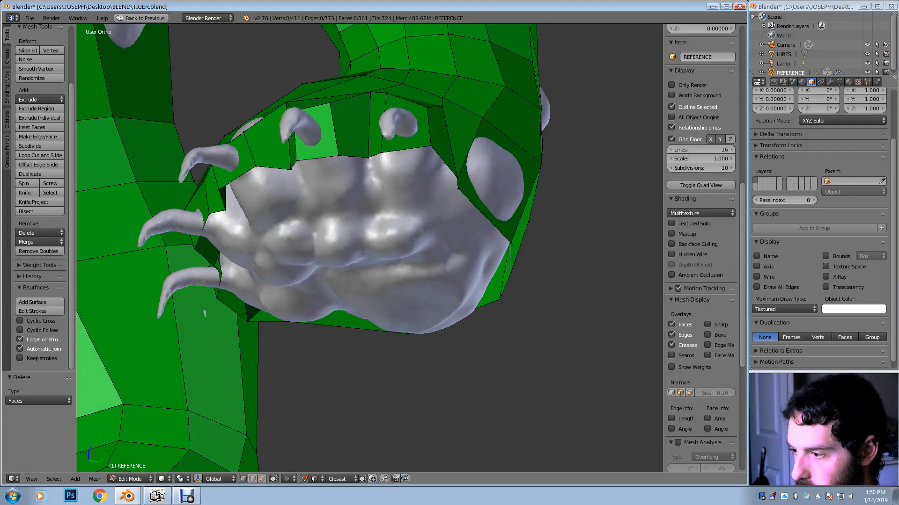
middle_click_drag(433, 234, 440, 188)
middle_click_drag(349, 227, 349, 250)
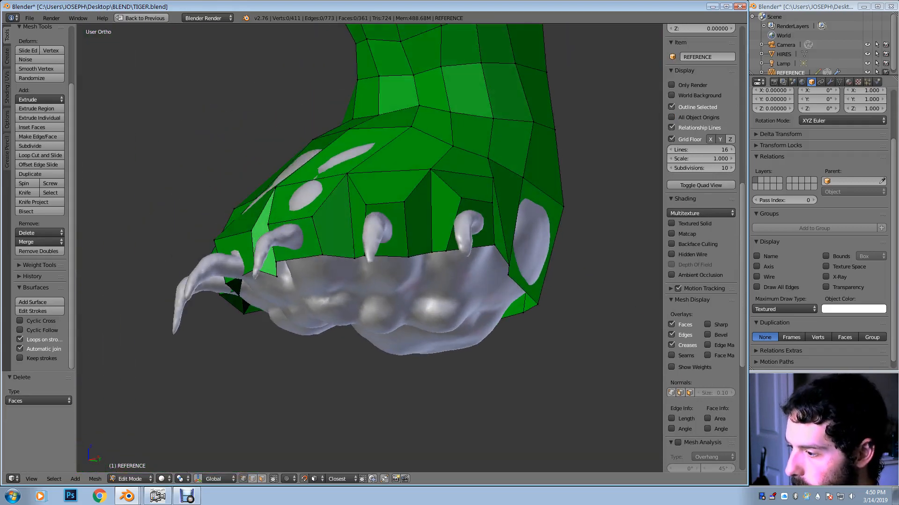
key("g")
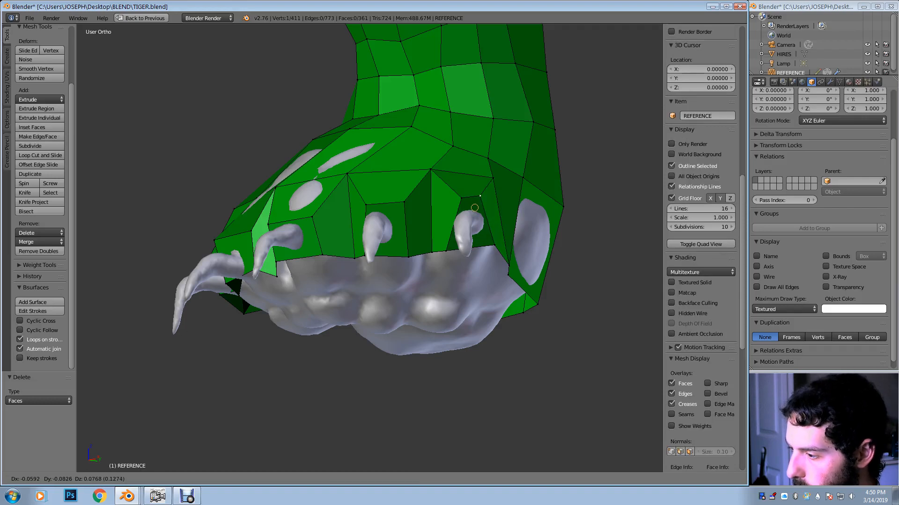
left_click(476, 211)
Move the fifth toe's two lower claw-face vertices closer to the claw by about (0.072, -0.159, 0.057) and (0.112, 0.027, 0.131)
middle_click_drag(476, 211, 473, 129)
middle_click_drag(476, 164, 475, 136)
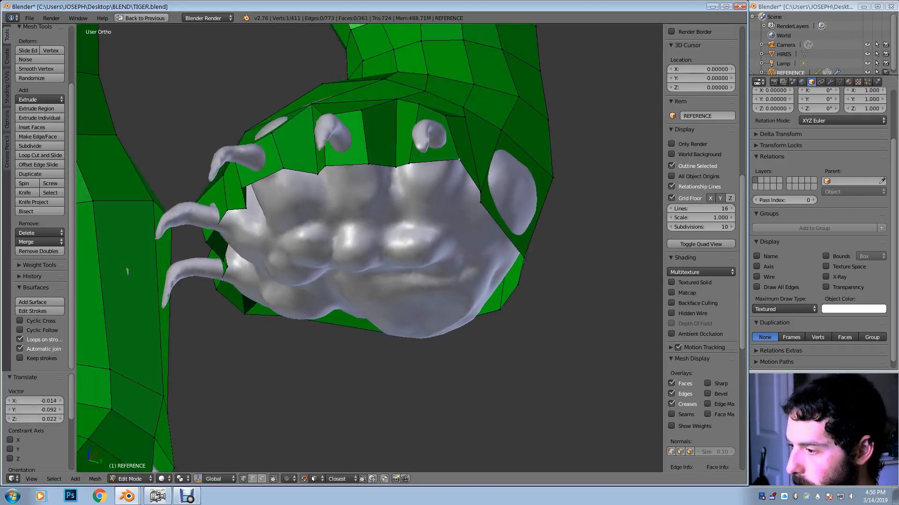
key("g")
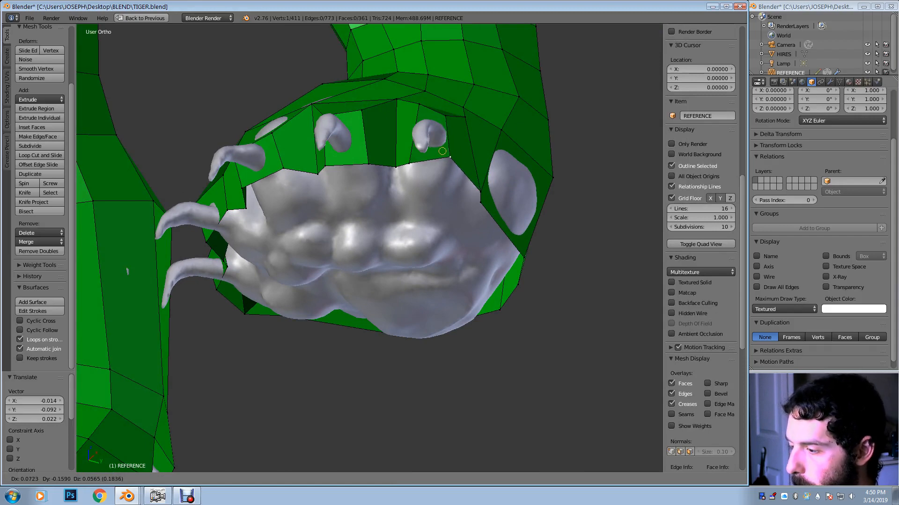
left_click(442, 151)
key("g")
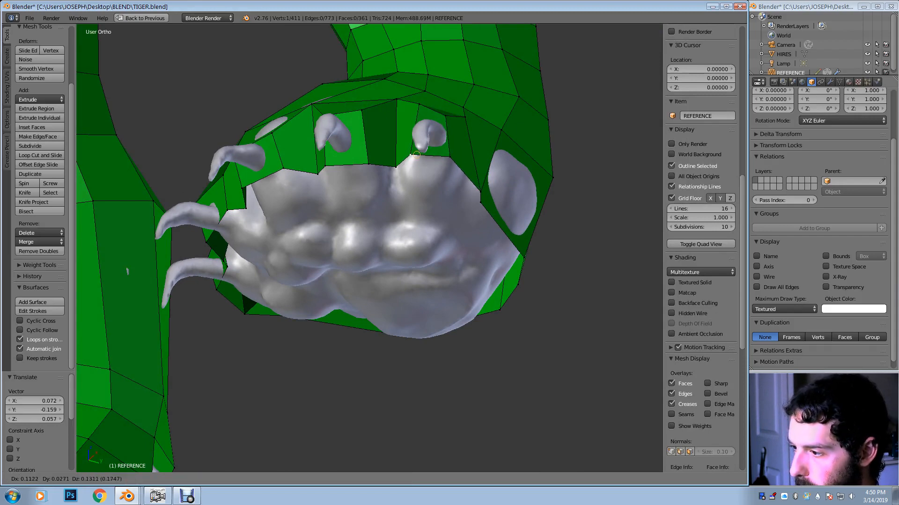
left_click(416, 154)
Adjust the fifth toe's outer upper claw-face vertex from the paw's outer side by about (0.143, -0.107, -0.008)
middle_click_drag(416, 154, 456, 140)
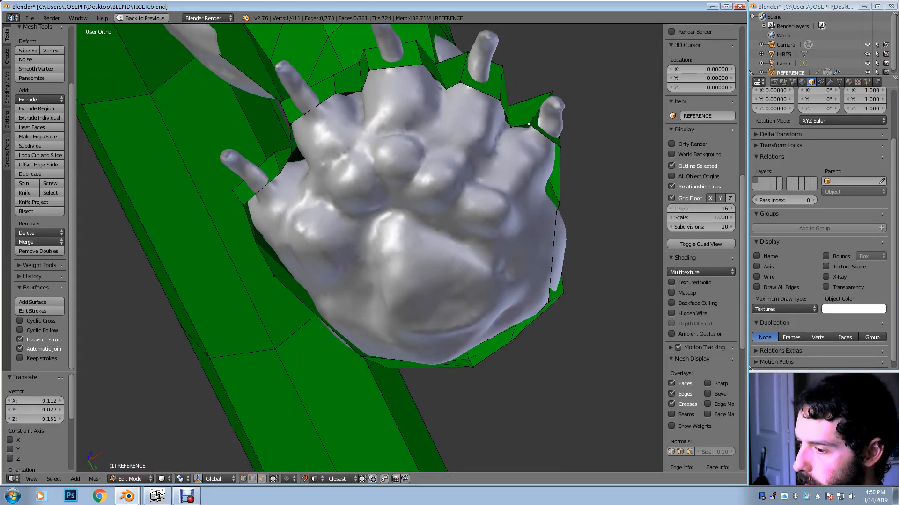
middle_click_drag(416, 91, 416, 44)
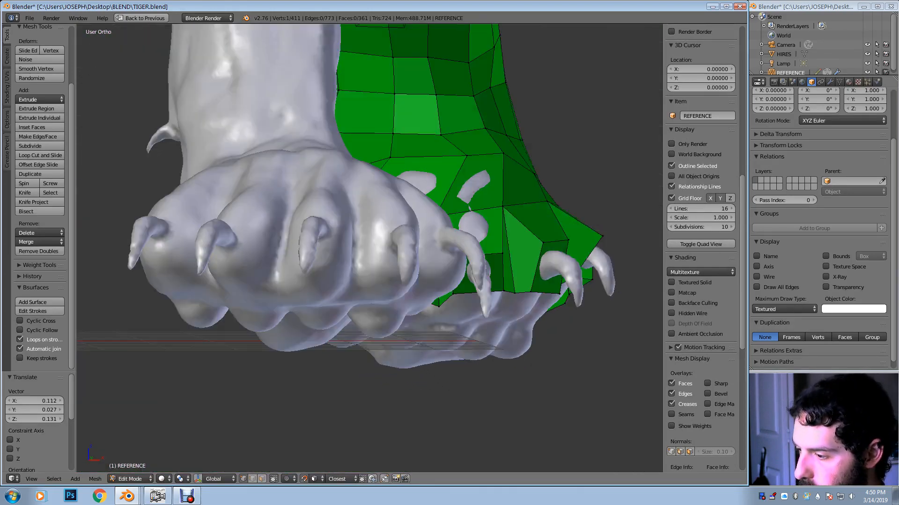
middle_click_drag(416, 187, 444, 196)
middle_click_drag(468, 44, 576, 45)
key("g")
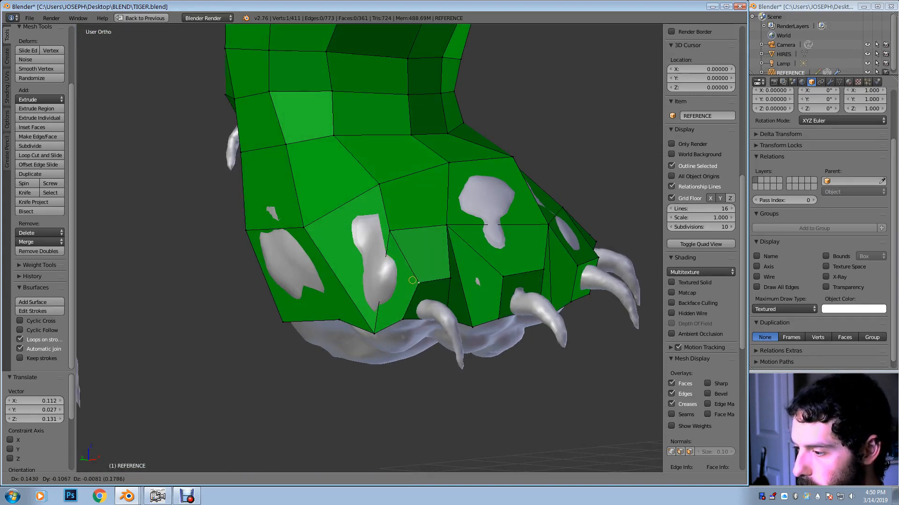
left_click(418, 281)
Move the open rim vertex on the paw's outer side by about (0.145, 0.529, 0.015)
middle_click_drag(418, 281, 363, 176)
key("g")
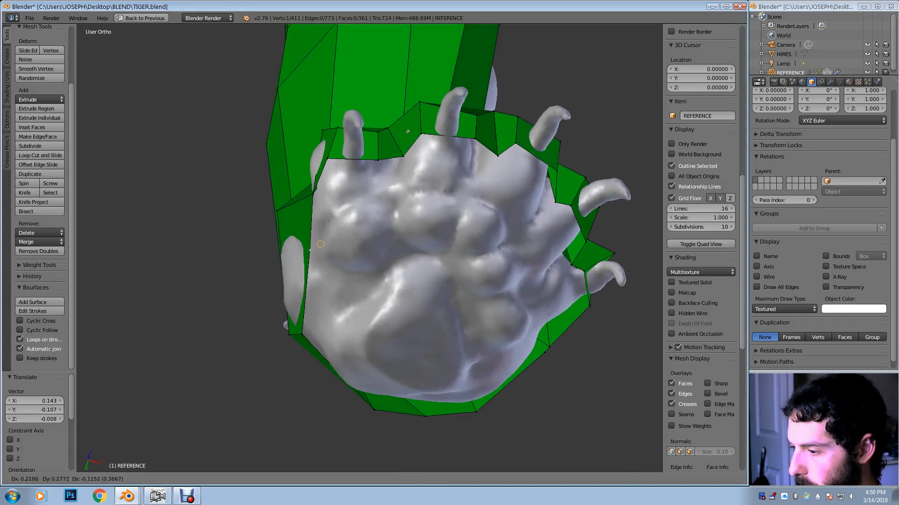
left_click(296, 257)
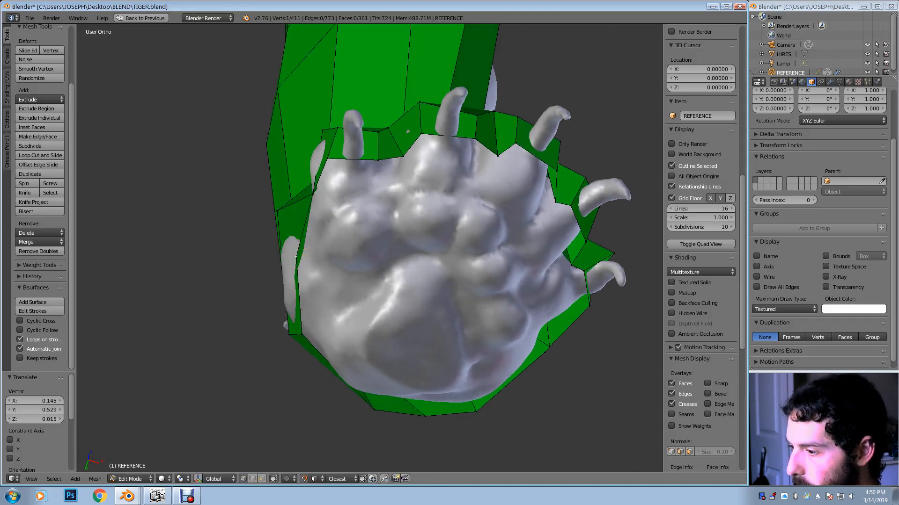
Extrude the toes' lower claw-face edges and the rim vertices at both sides, scaling the extrusion toward the sole's centre to about 0.443
middle_click_drag(363, 175, 353, 164)
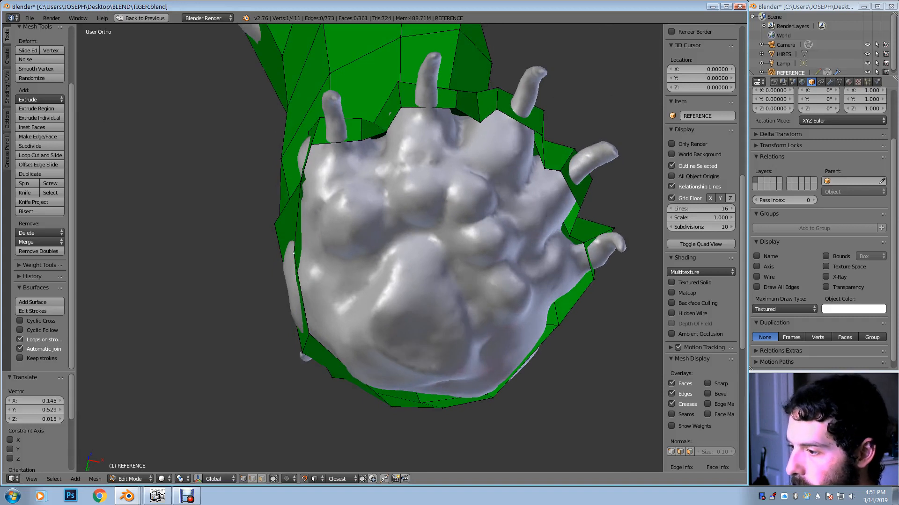
left_click(362, 140, "shift")
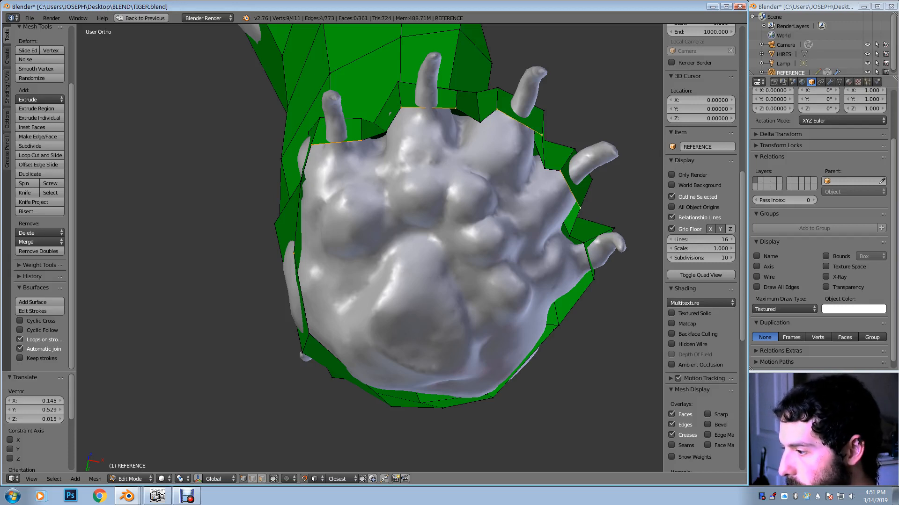
right_click(584, 243, "shift")
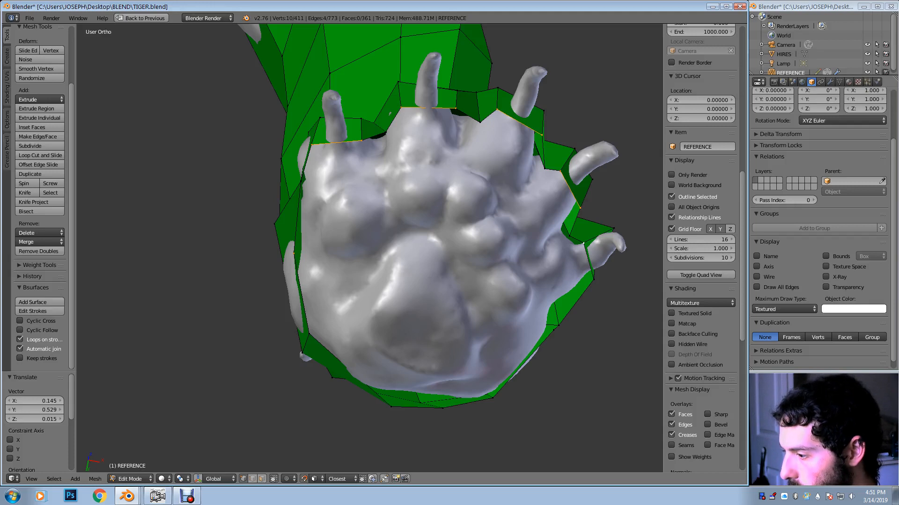
key("e")
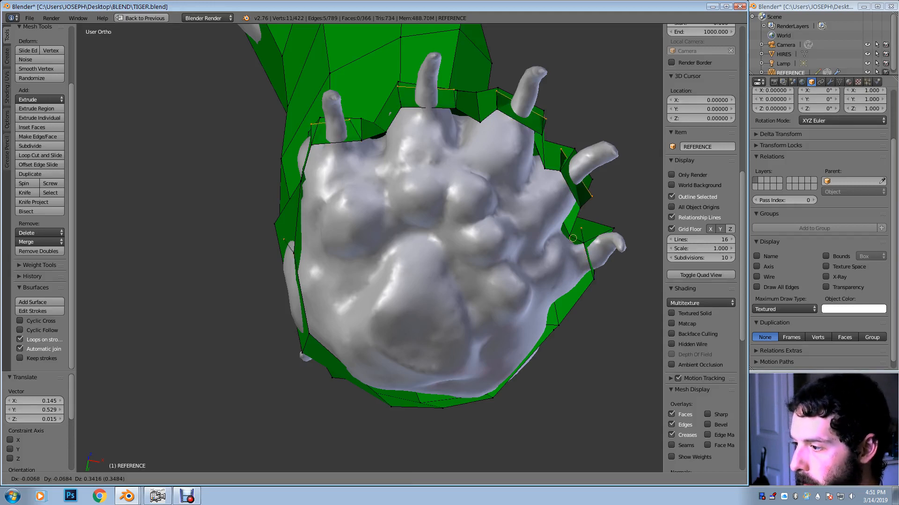
key("s")
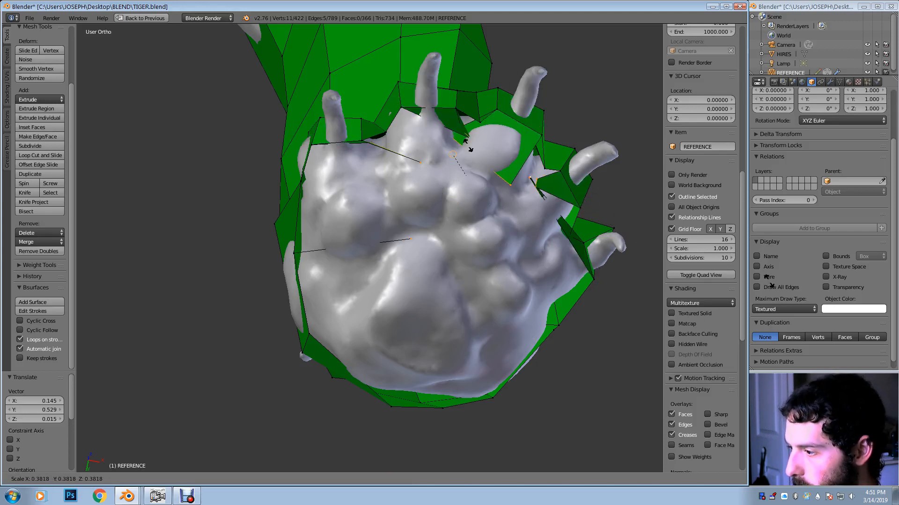
left_click(438, 164)
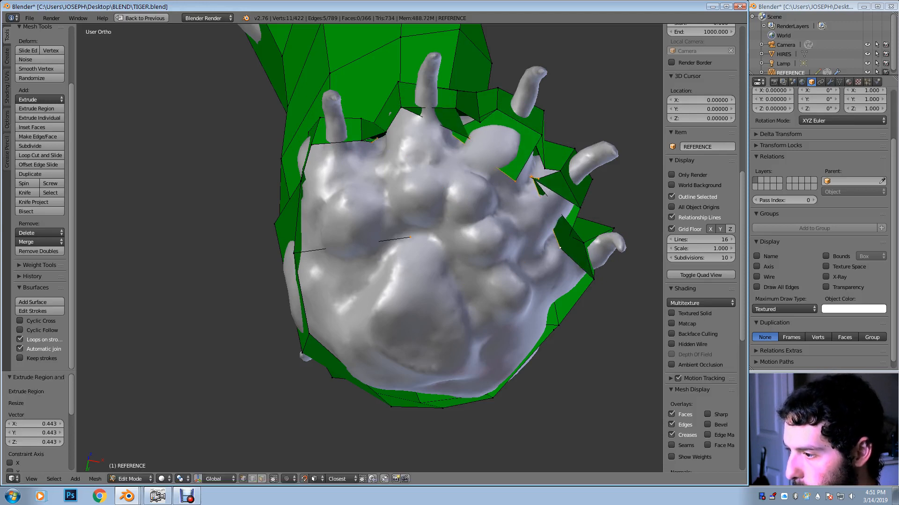
Reposition the two extruded vertices under the fifth toe by about (-0.901, 0.651, -0.713) and (-0.985, 0.789, -0.590) to cover its underside
scroll(700, 210, "down", 2)
right_click(376, 139)
key("g")
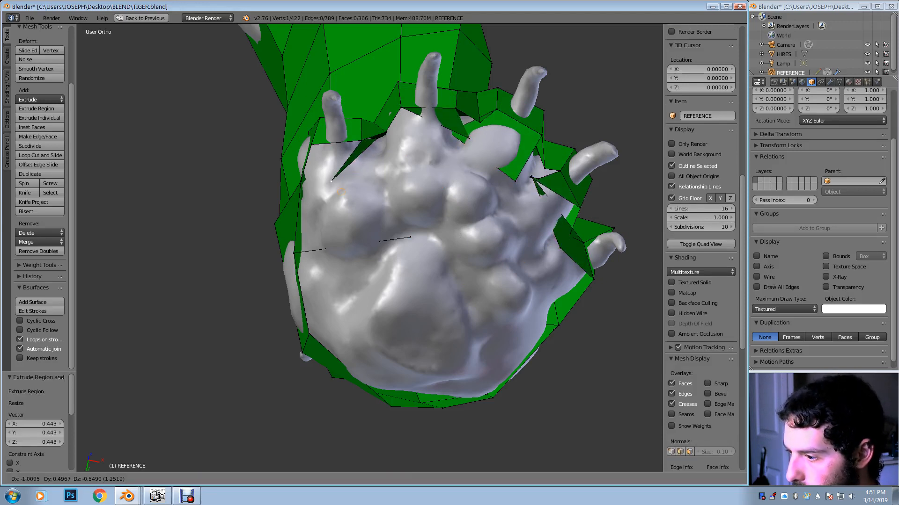
left_click(347, 204)
right_click(377, 139)
key("g")
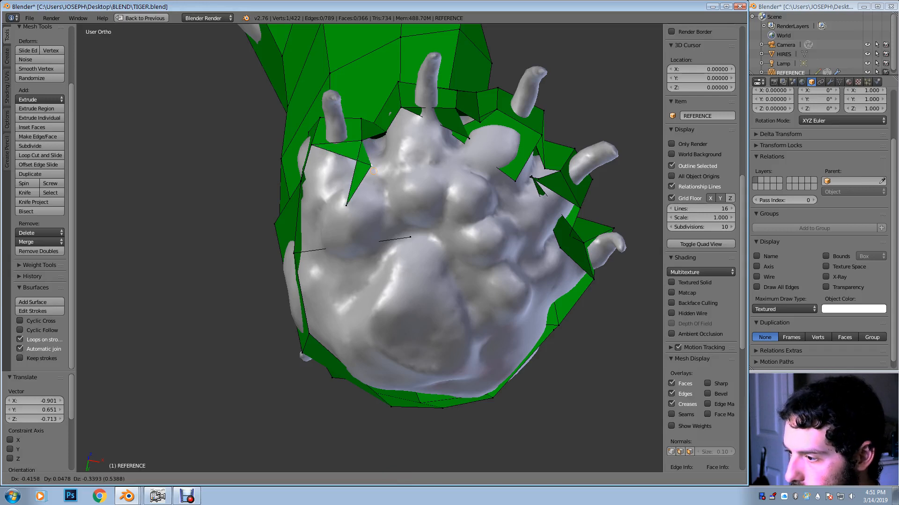
left_click(325, 216)
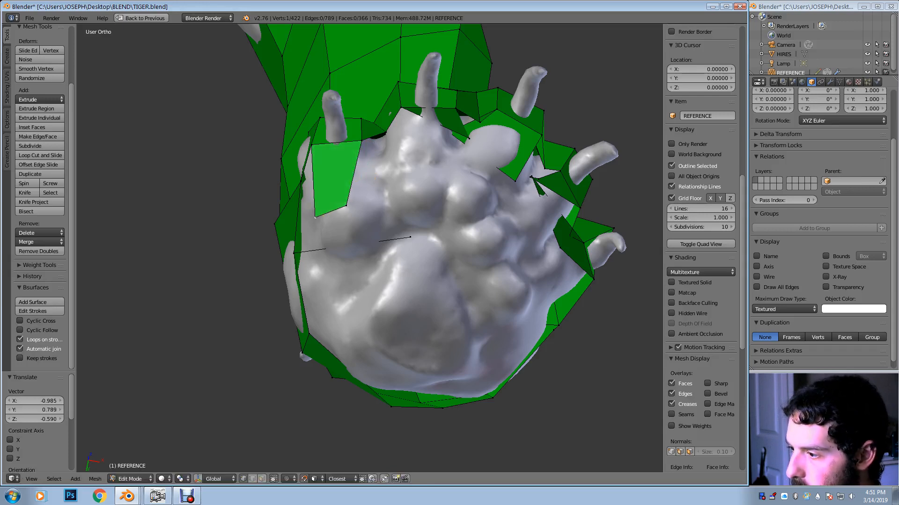
Reposition the two extruded vertices under the fourth toe by about (-0.414, 0.494, -0.779) and (-0.275, 0.515, -0.853) to cover its underside
key("g")
key("Escape")
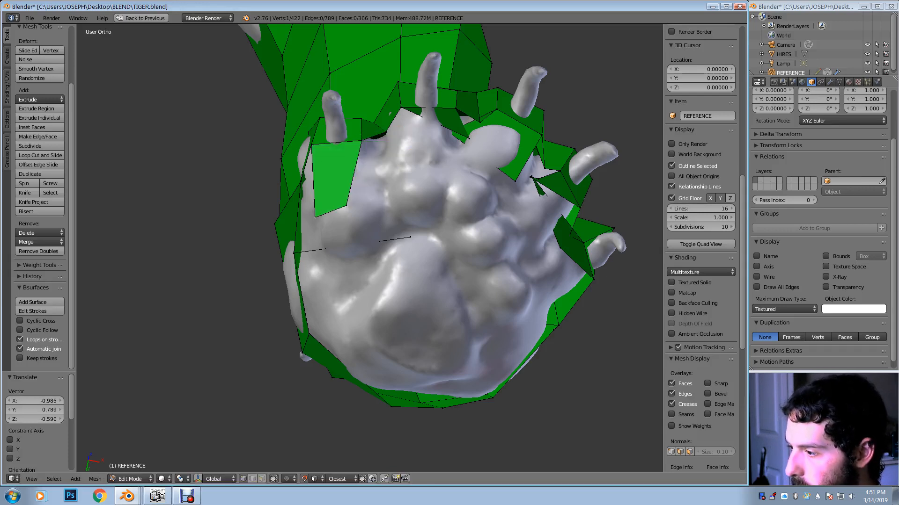
key("g")
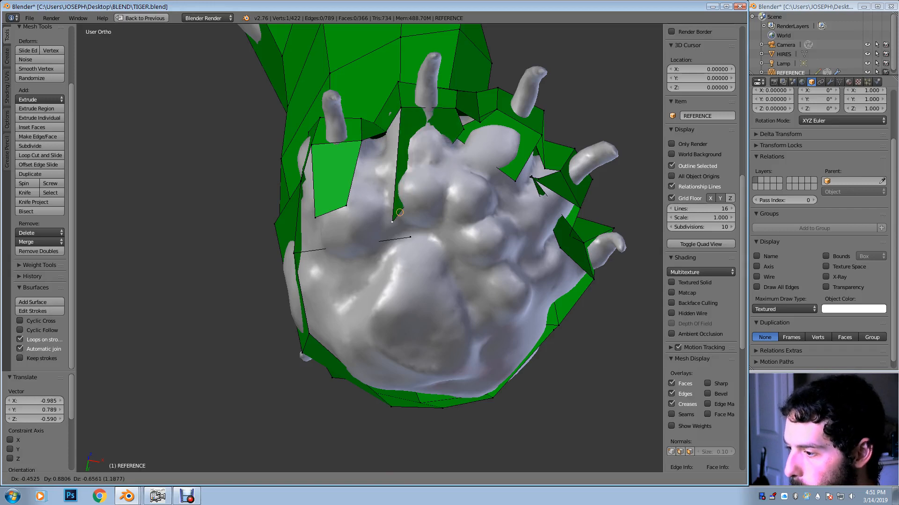
left_click(407, 185)
right_click(460, 133)
key("g")
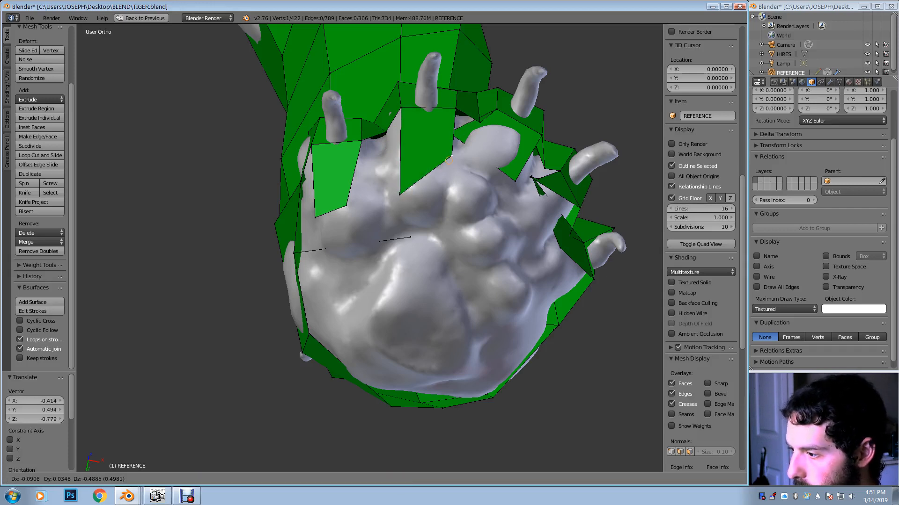
left_click(434, 197)
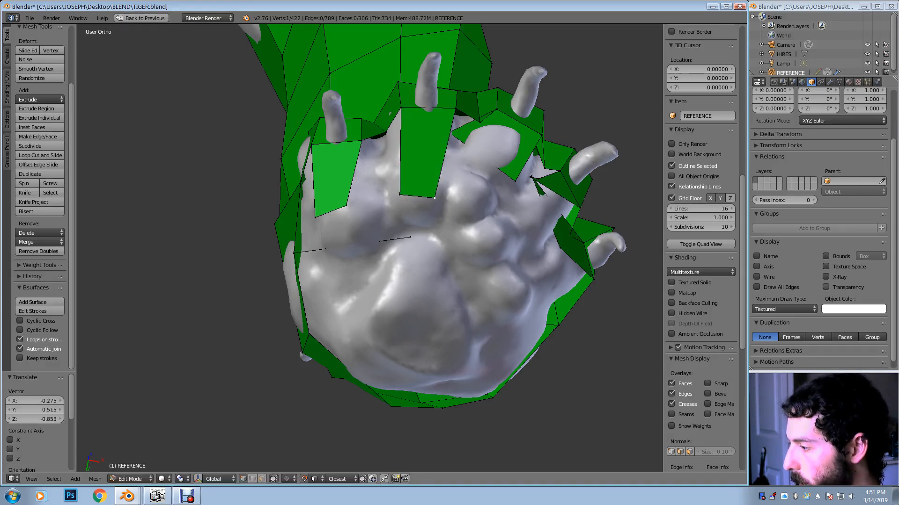
Enable X-Ray on the low-poly mesh and reposition the two extruded vertices under the third toe by about (-0.051, 0.513, -0.934) and (0.185, 0.658, -0.740)
left_click(826, 276)
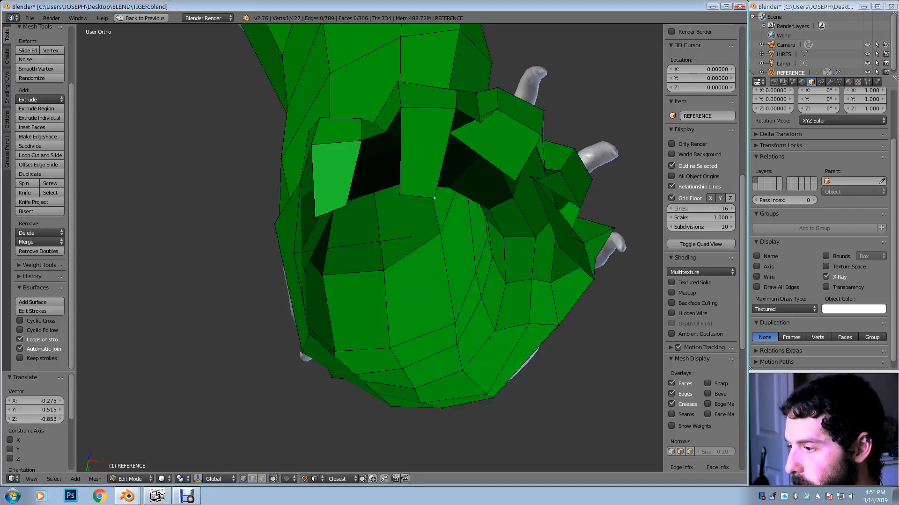
key("g")
right_click(464, 154)
middle_click_drag(465, 154, 436, 156)
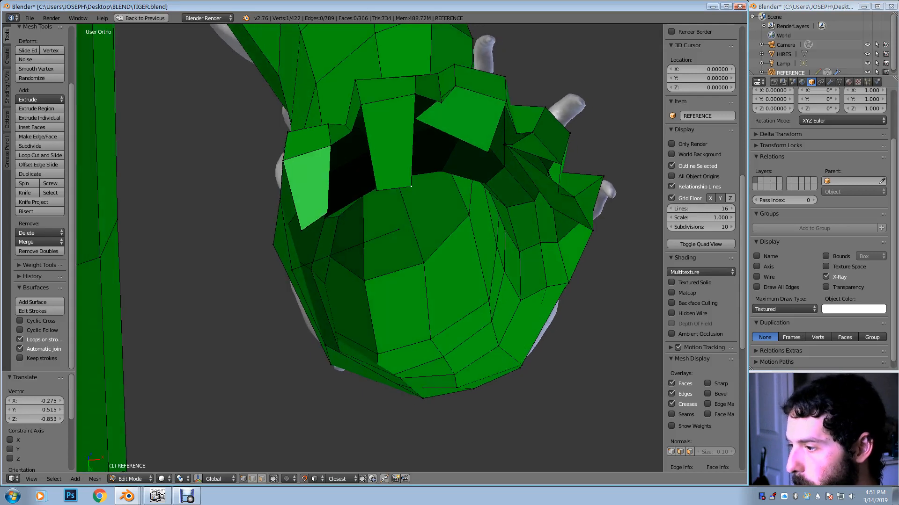
key("g")
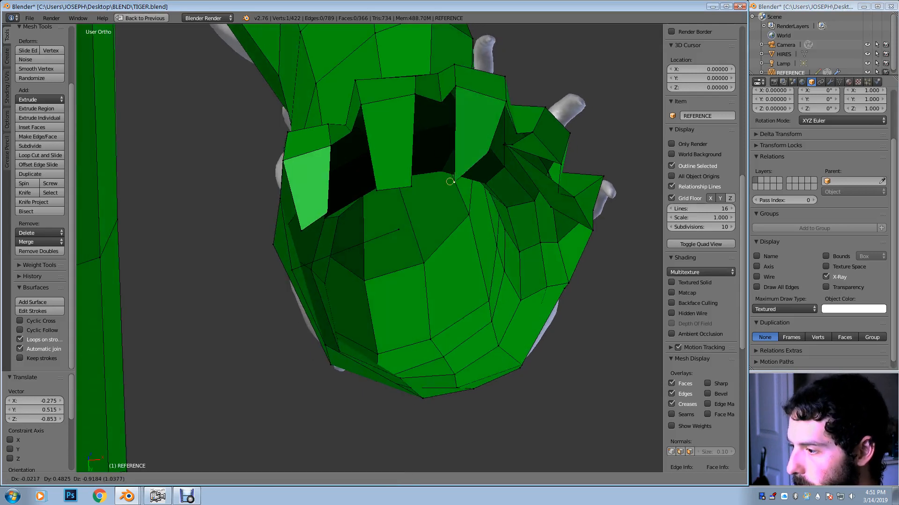
left_click(453, 186)
right_click(488, 152)
key("g")
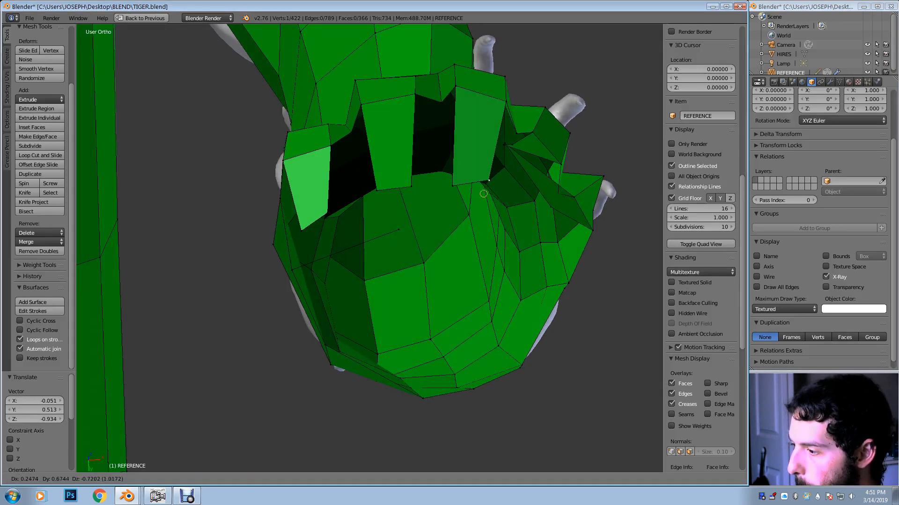
left_click(482, 183)
Reposition the two extruded vertices under the second toe by about (0.009, 0.530, -0.982) and (0.170, 0.664, -0.753) to cover its underside
middle_click_drag(482, 183, 441, 179)
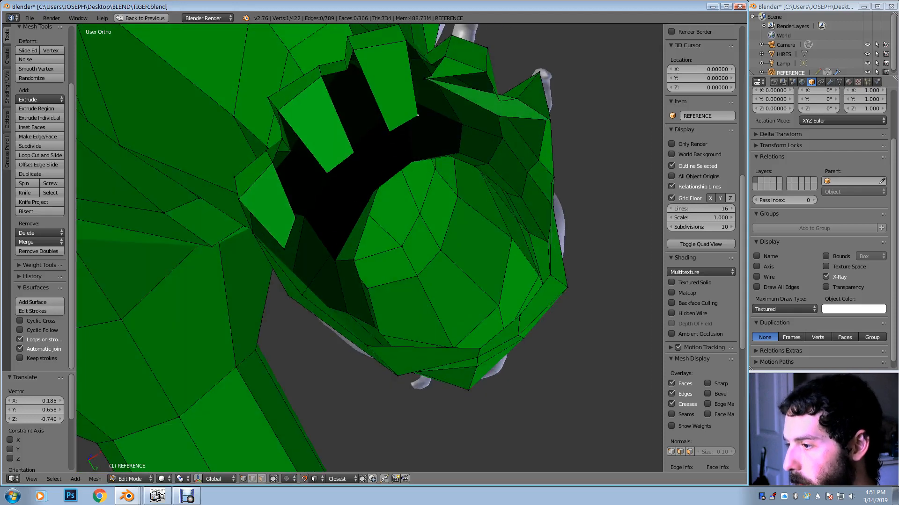
key("g")
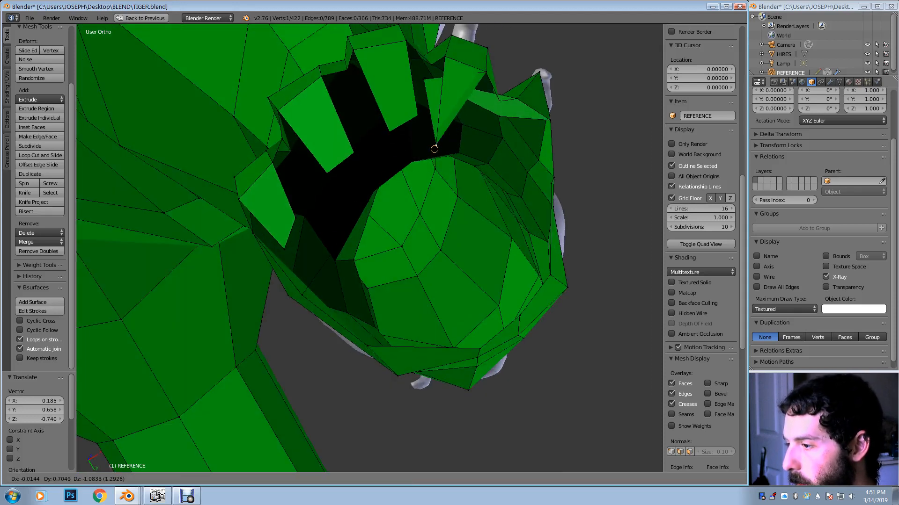
left_click(428, 128)
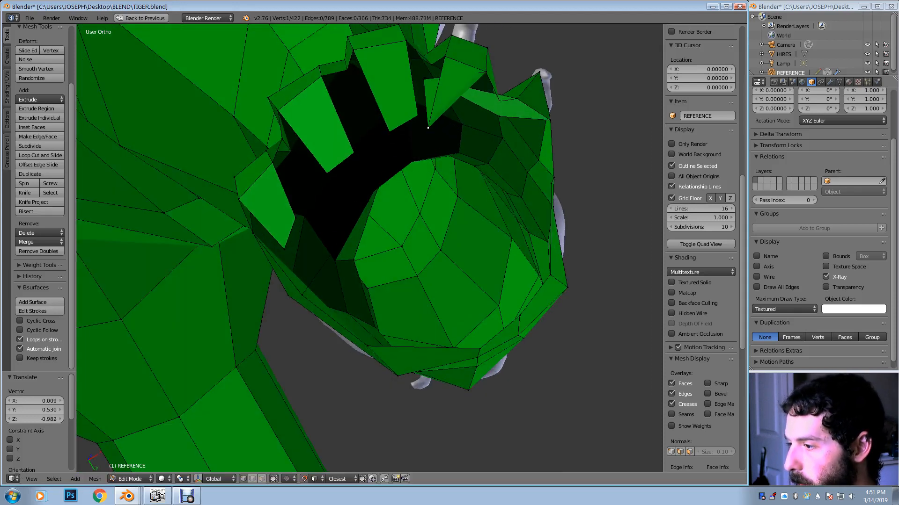
key("g")
left_click(467, 134)
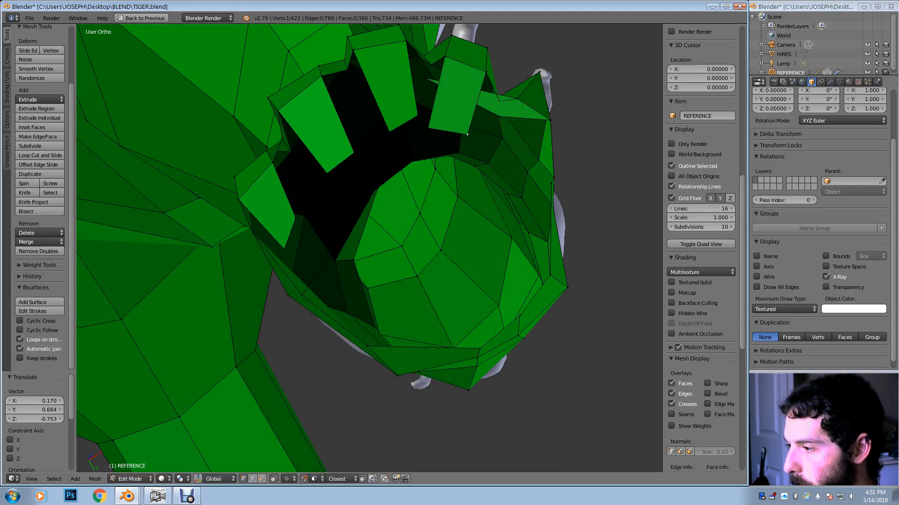
Reposition the two extruded vertices under the first toe by about (0.131, 0.812, -1.110) and (0.327, 1.314, -0.717) to cover its underside
key("g")
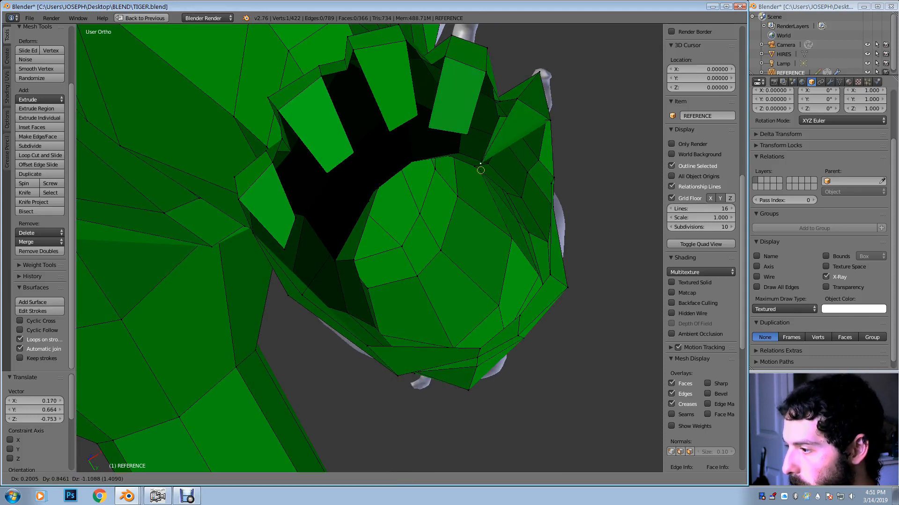
left_click(475, 171)
key("g")
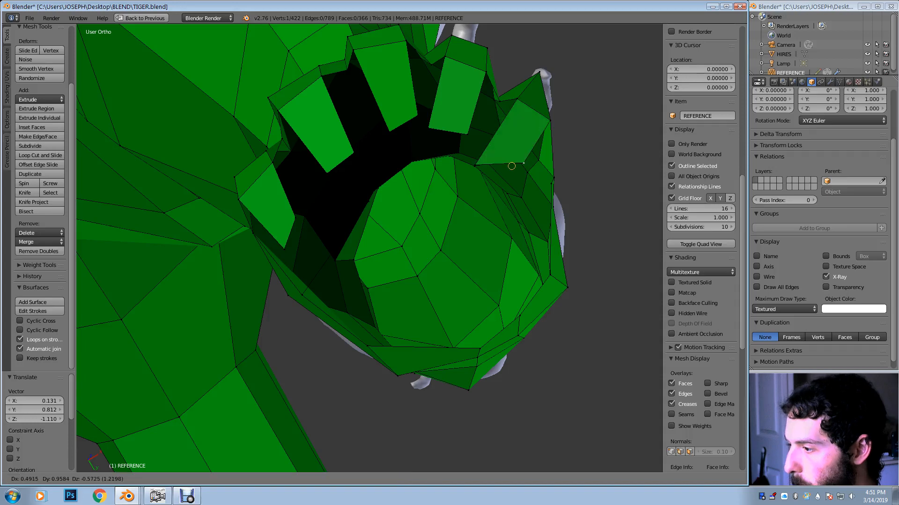
left_click(514, 193)
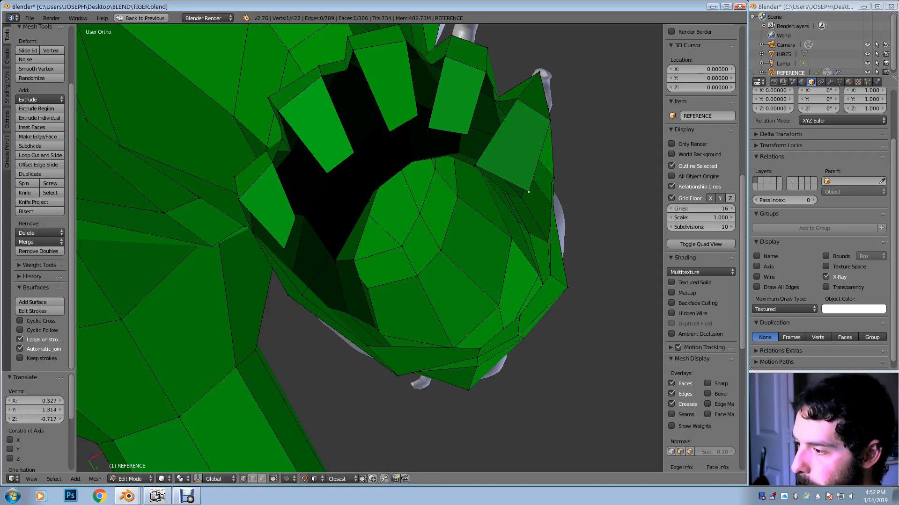
Move the second toe's lower vertex on the third toe's side by about (0.208, -0.183, 0.468)
right_click(429, 128)
key("g")
left_click(437, 114)
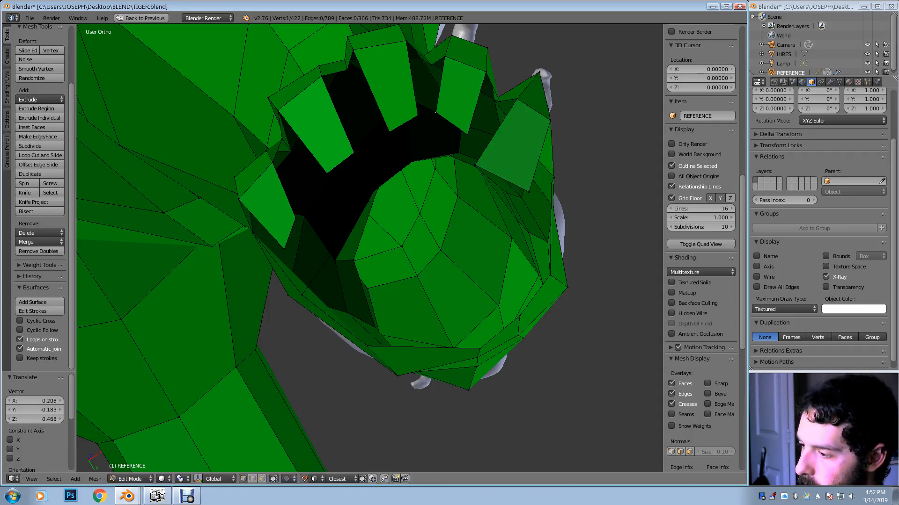
Delete the stray extruded vertex and its loose edge at the fifth toe's side of the sole
middle_click_drag(437, 114, 471, 186)
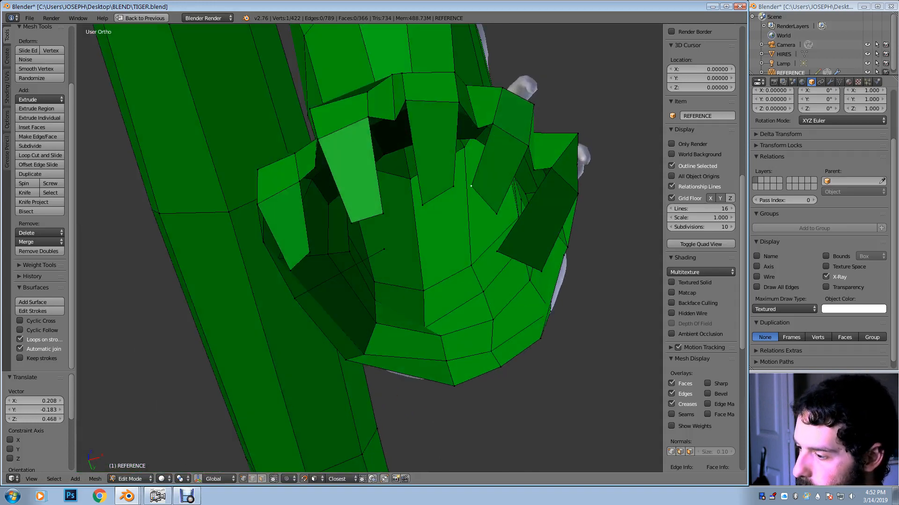
key("x")
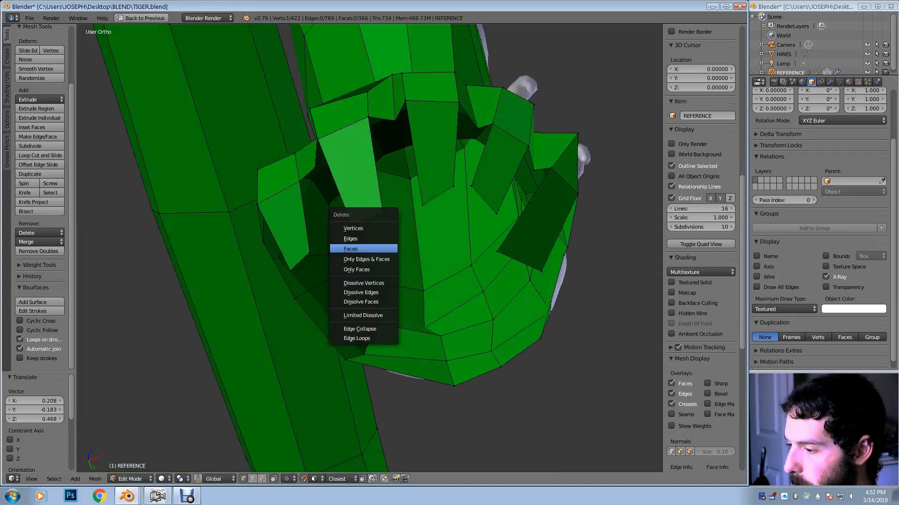
left_click(362, 227)
scroll(701, 187, "down", 3)
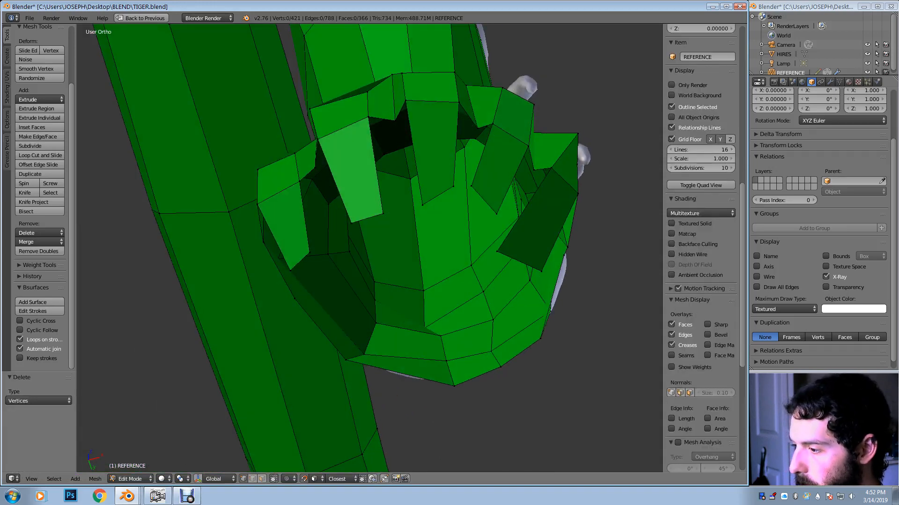
scroll(701, 187, "up", 3)
Merge the neighbouring lower corner vertices of the second and third, third and fourth, and fourth and fifth toes, each pair At Last
key("g")
left_click(452, 201)
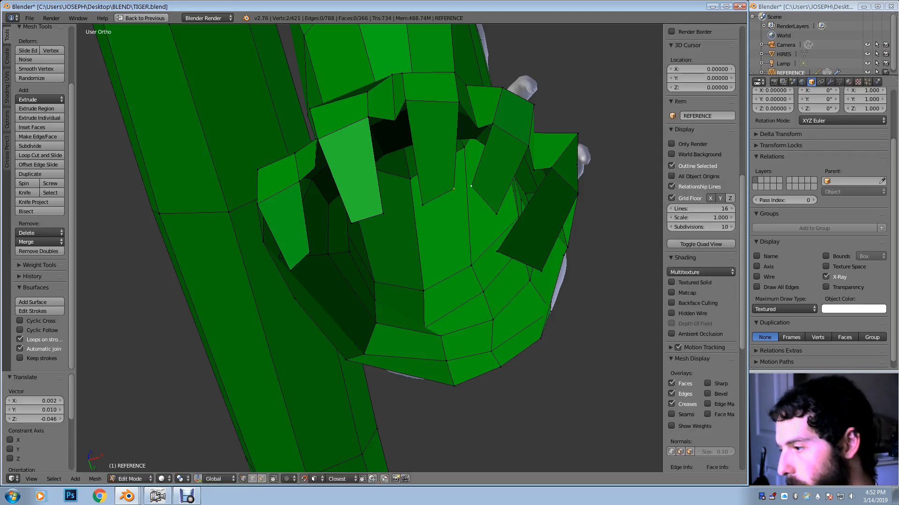
middle_click_drag(452, 200, 424, 196)
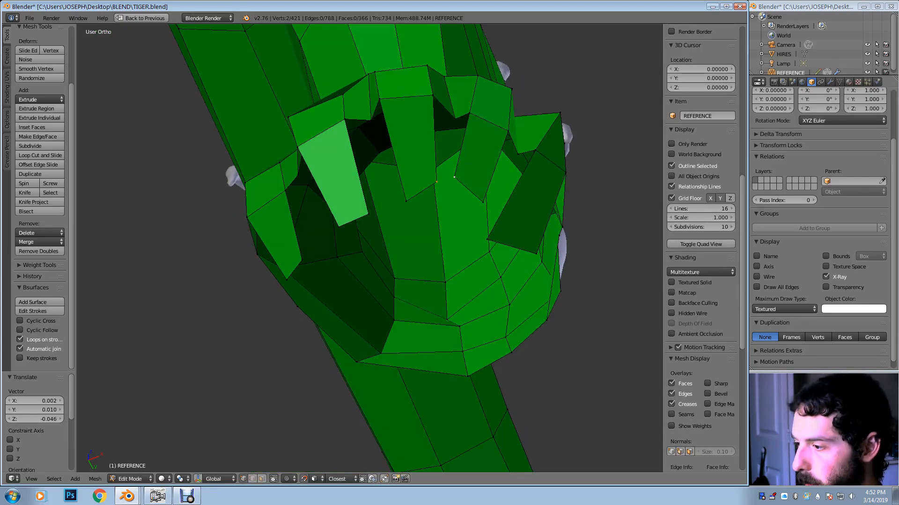
key("alt+m")
left_click(433, 167)
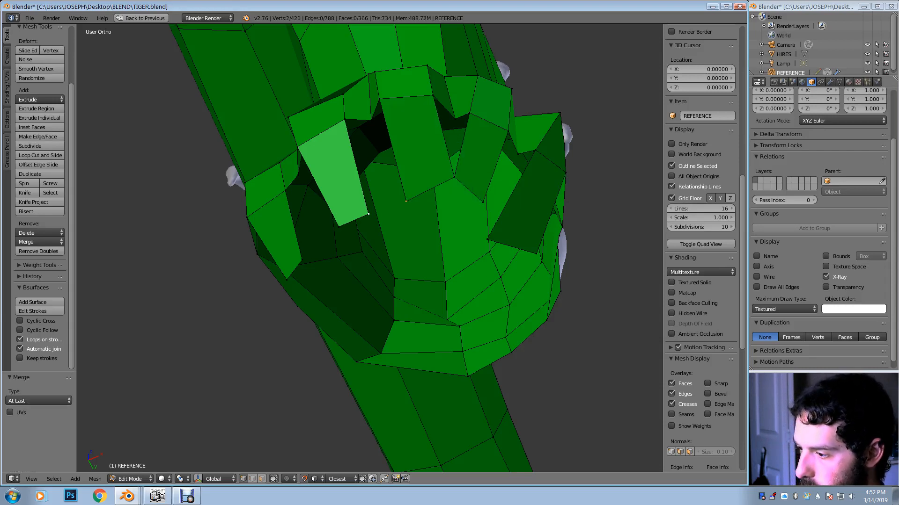
key("alt+m")
key("Return")
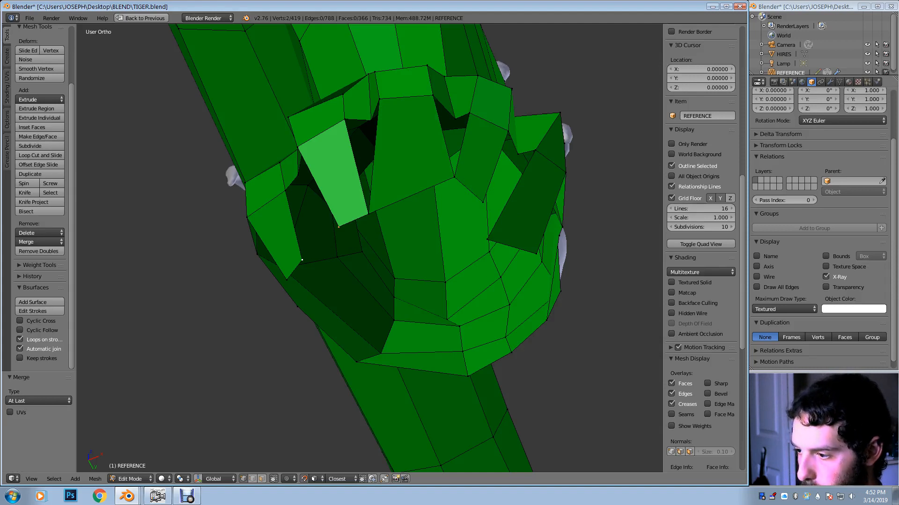
key("alt+m")
key("Return")
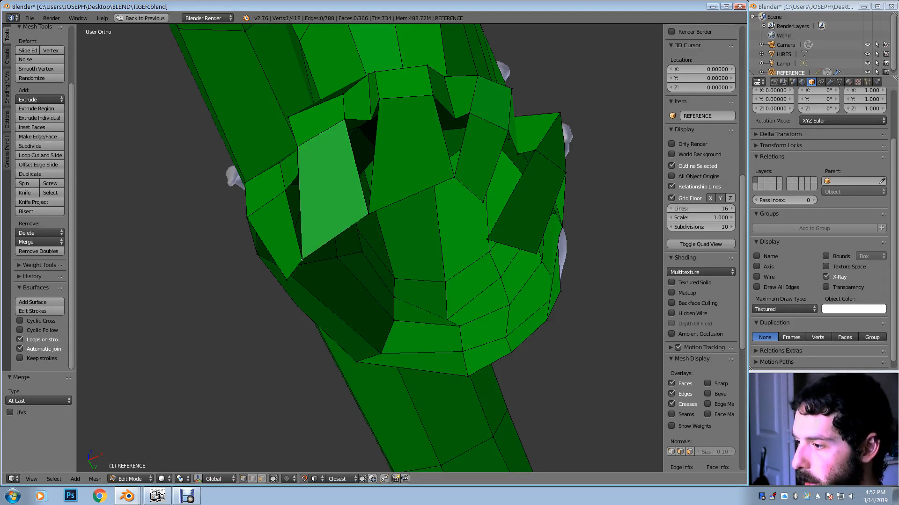
Fill the gaps between the third and fourth toes and between the fourth and fifth toes with new faces
right_click(371, 120, "shift")
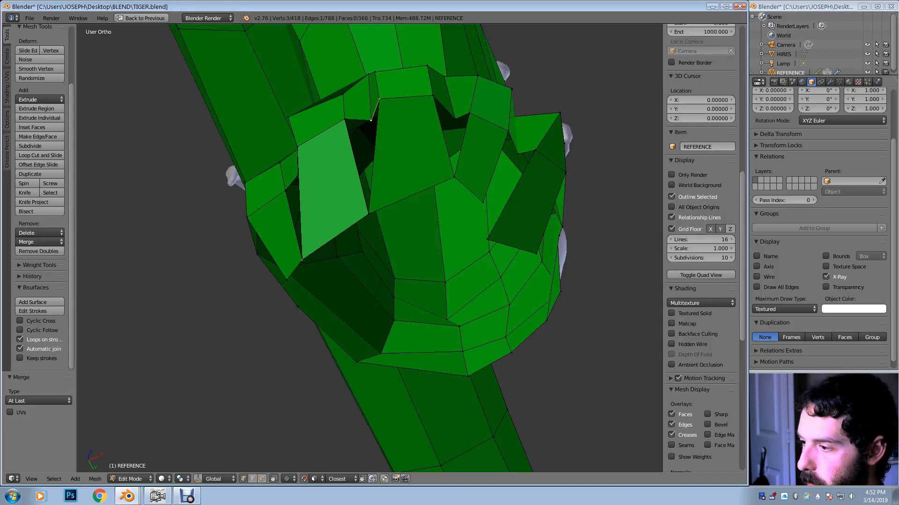
right_click(369, 214, "shift")
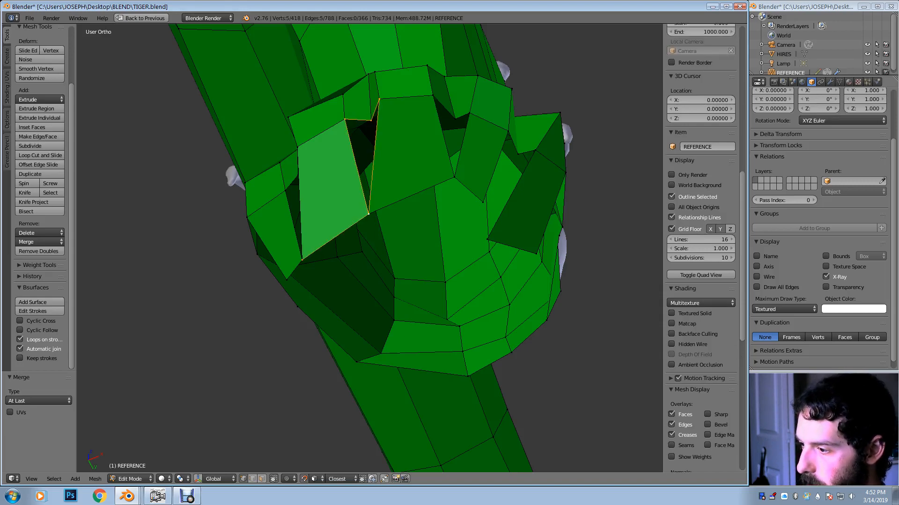
key("f")
middle_click_drag(370, 215, 429, 227)
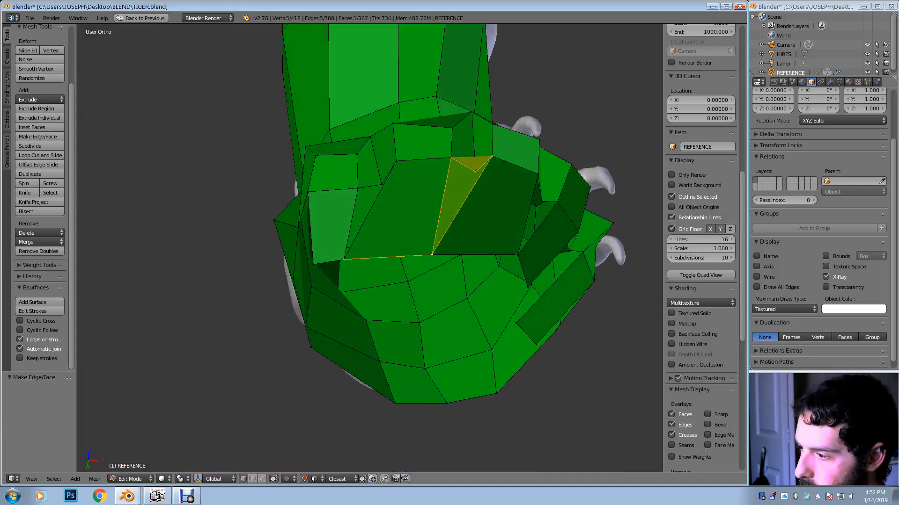
right_click(396, 161)
right_click(382, 185, "shift")
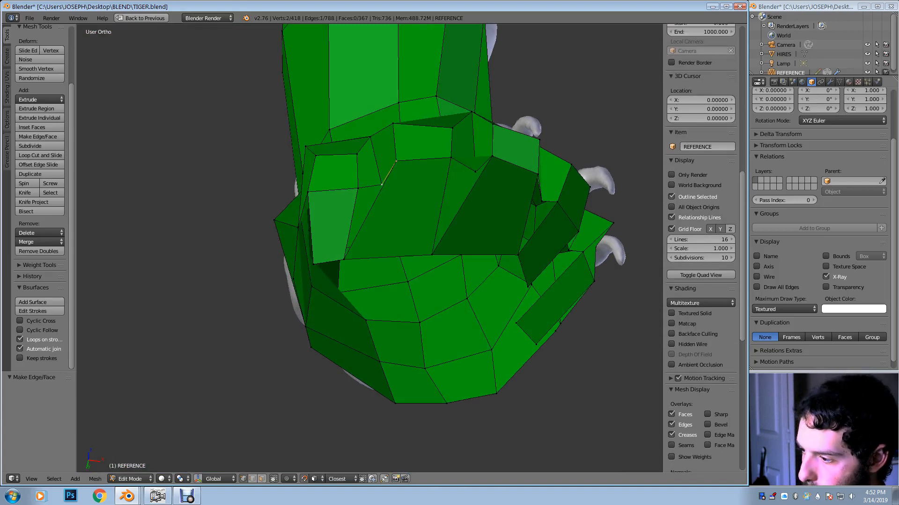
right_click(344, 259, "shift")
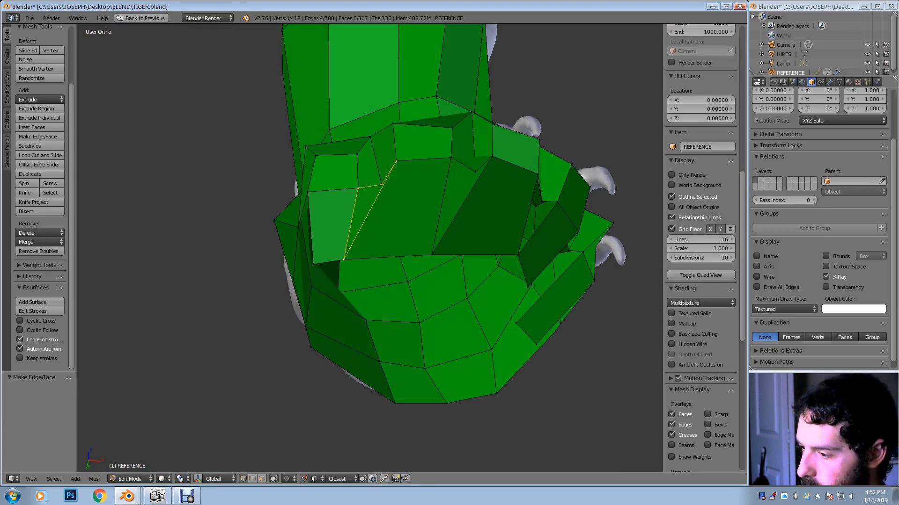
key("f")
Fill the gap between the second and third toes with a face down to their shared lower vertex
middle_click_drag(348, 255, 307, 253)
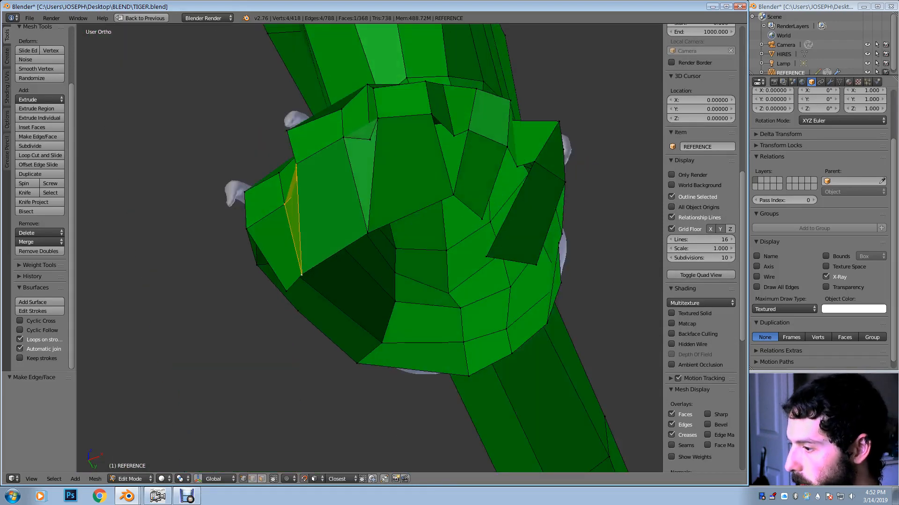
right_click(431, 114)
right_click(453, 136, "shift")
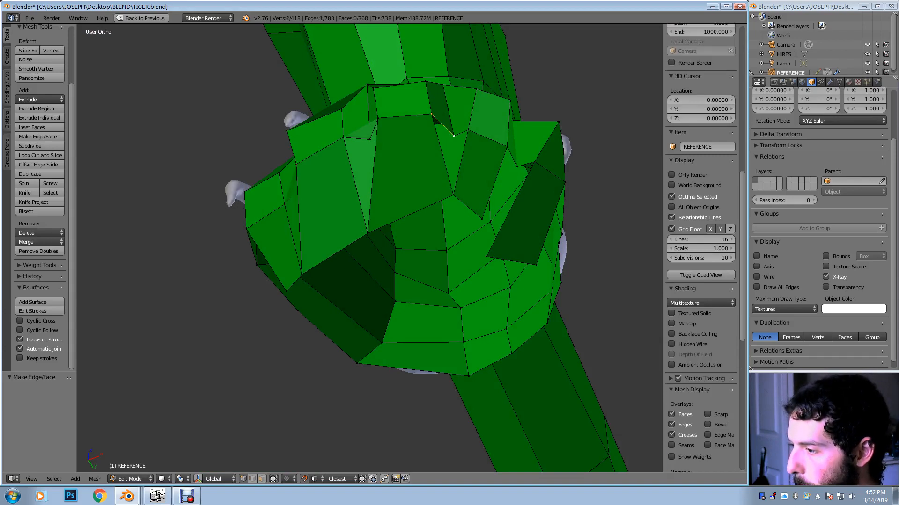
right_click(453, 194, "shift")
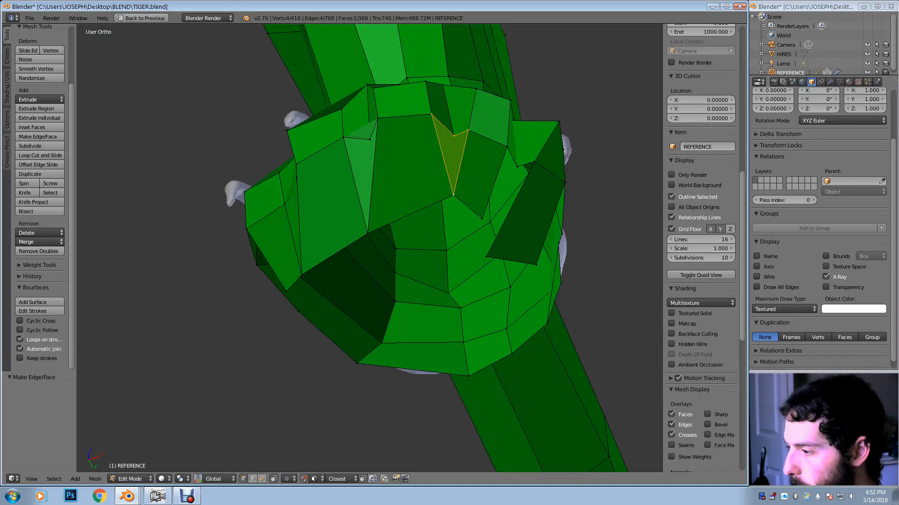
Merge the first toe's inner lower vertex into the second toe's neighbouring vertex At Last and fill the gap between both toes with a face
middle_click_drag(453, 194, 428, 192)
right_click(468, 234)
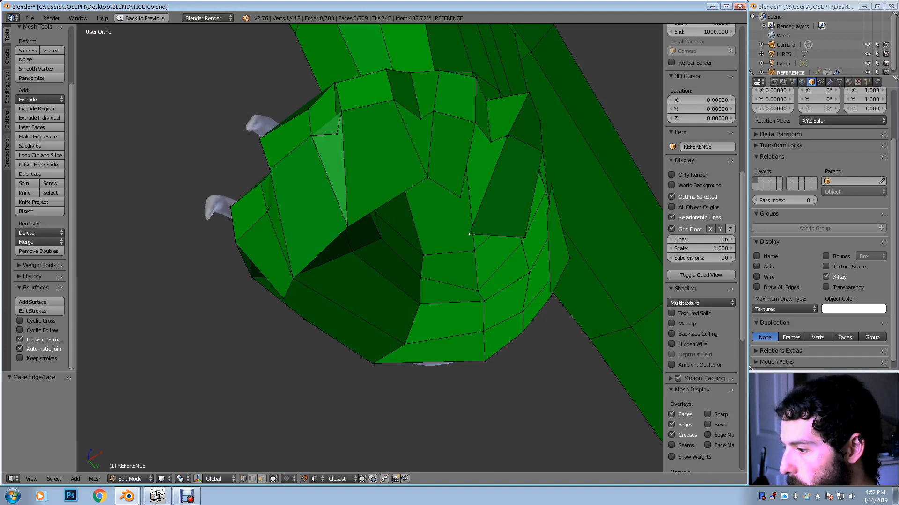
key("alt+m")
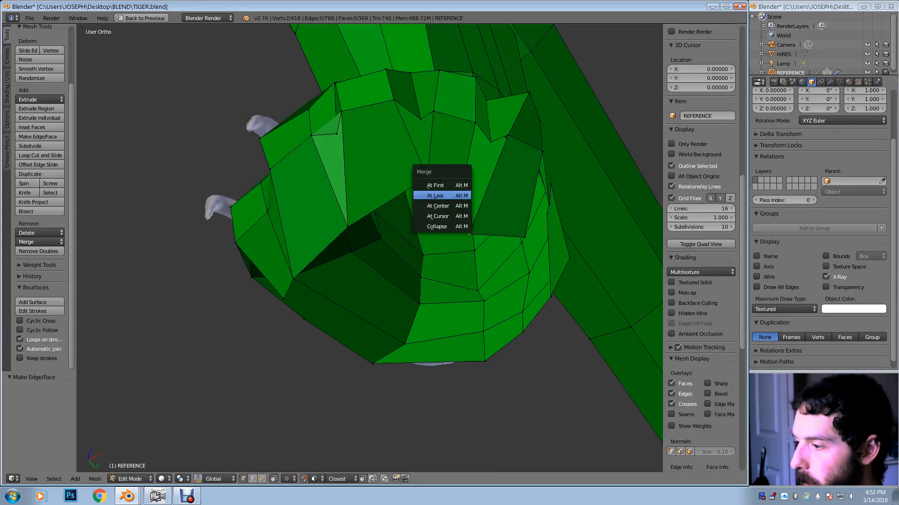
left_click(439, 194)
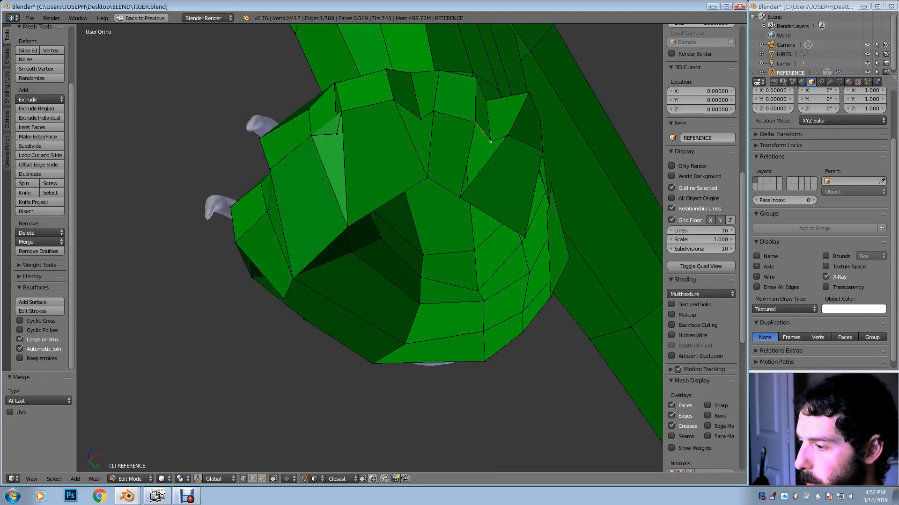
right_click(490, 141, "shift")
right_click(460, 198, "shift")
key("f")
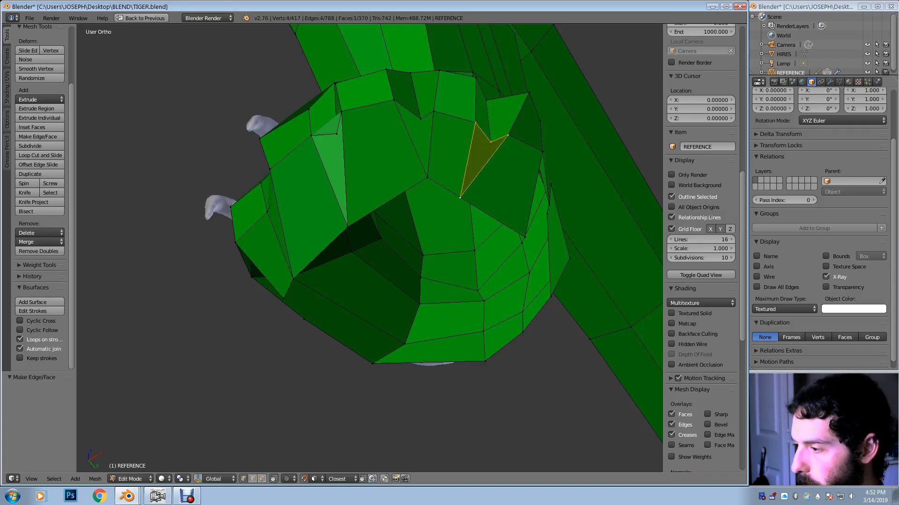
Fill a face between the first toe's outer underside edge and the adjacent rim vertices on the paw's side
middle_click_drag(461, 197, 402, 195)
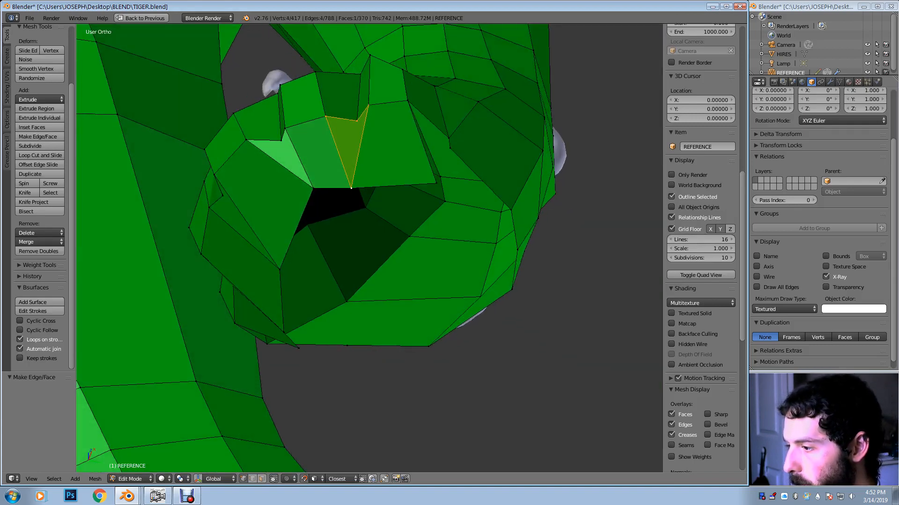
right_click(450, 149)
right_click(449, 138, "shift")
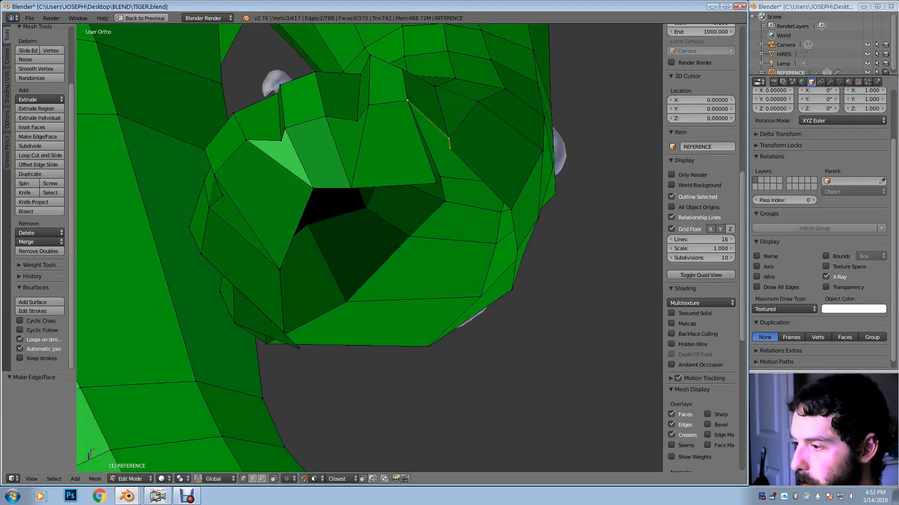
key("f")
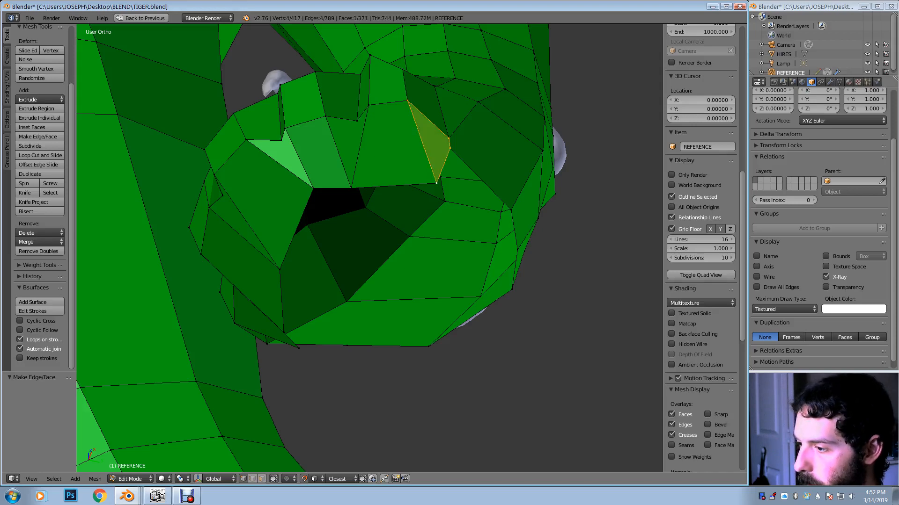
Fill the open gap between the outer toe's underside edge and the two adjacent rim vertices on the paw's side with a face
middle_click_drag(449, 140, 426, 82)
right_click(377, 165)
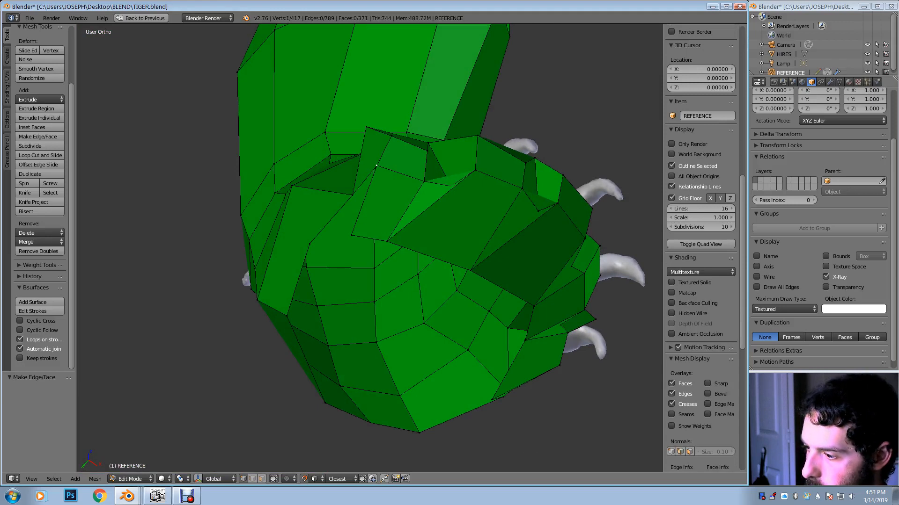
right_click(352, 196, "shift")
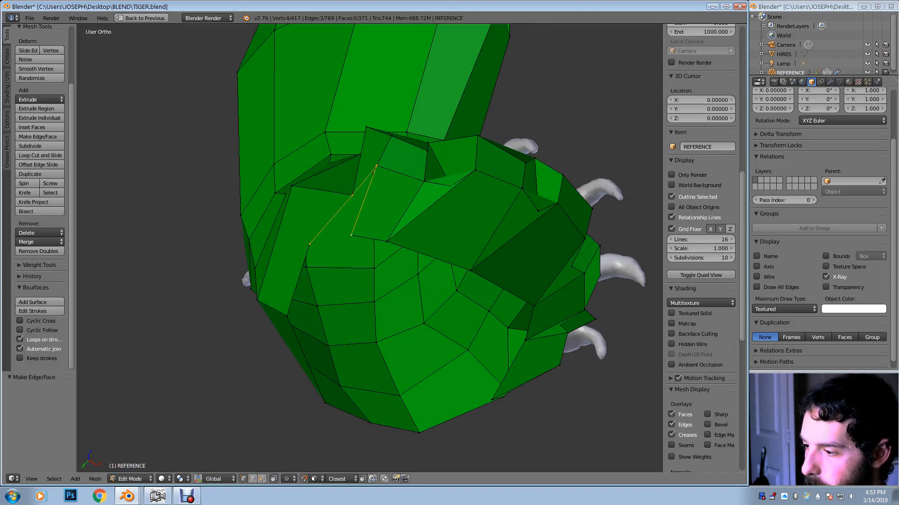
key("f")
middle_click_drag(351, 235, 337, 248)
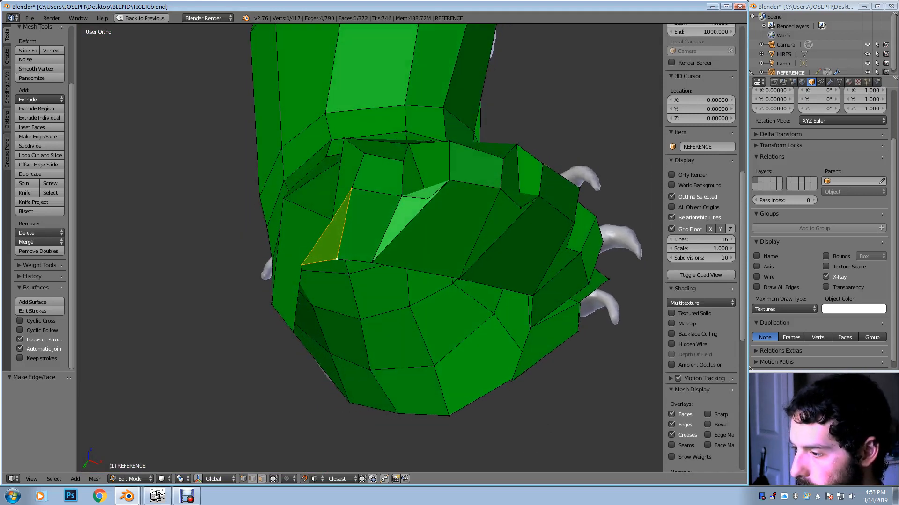
Move the shared lower underside vertex next to the filled toe about 0.55 along X, in line with the sole's nearest edge
right_click(372, 263)
key("g")
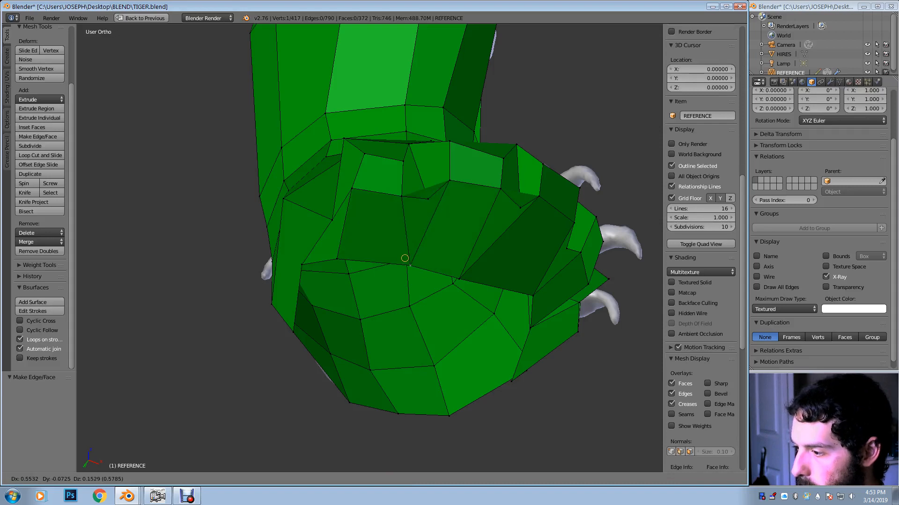
left_click(410, 265)
Raise the sagging bottom vertices of two neighbouring gaps between the front toes by about 0.2 on Z, level with the toes' lower edges
middle_click_drag(410, 265, 415, 290)
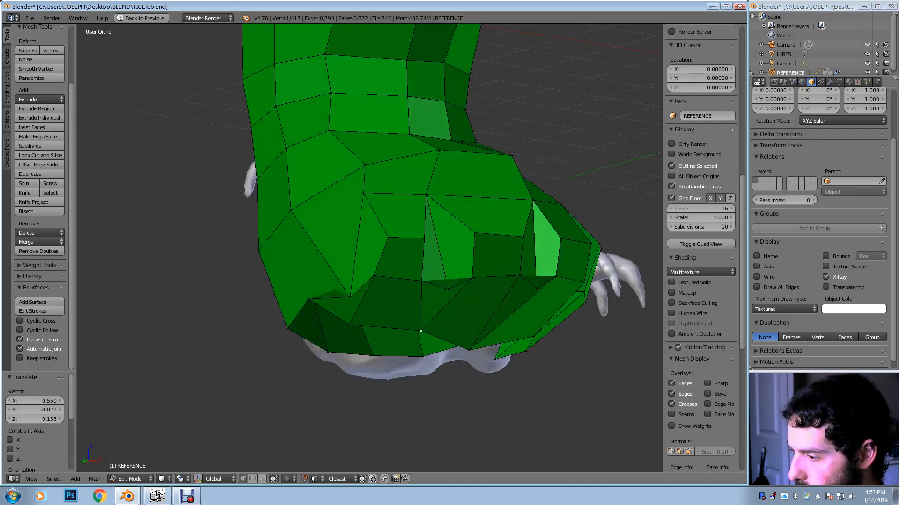
key("g")
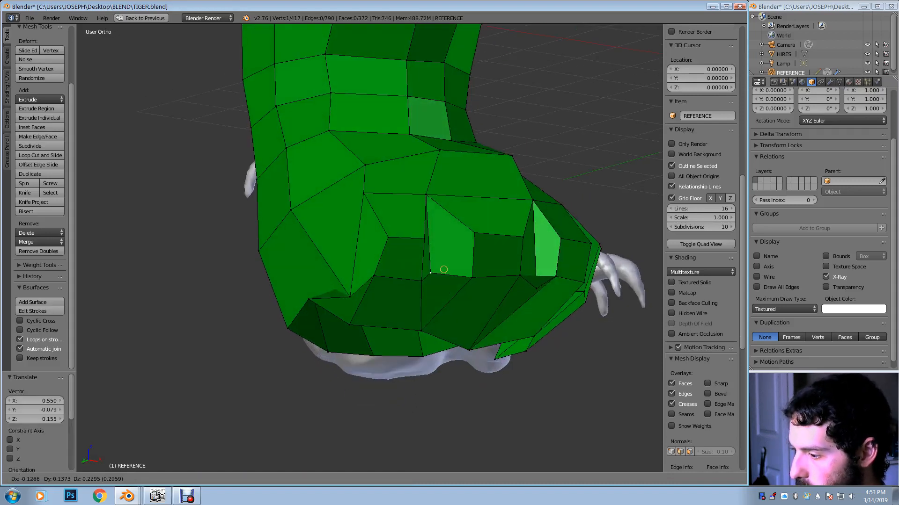
left_click(454, 269)
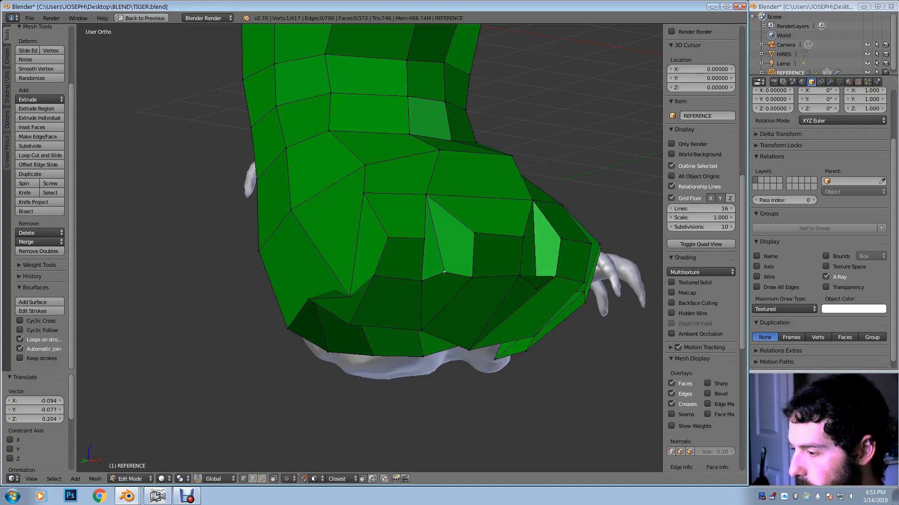
middle_click_drag(454, 269, 419, 267)
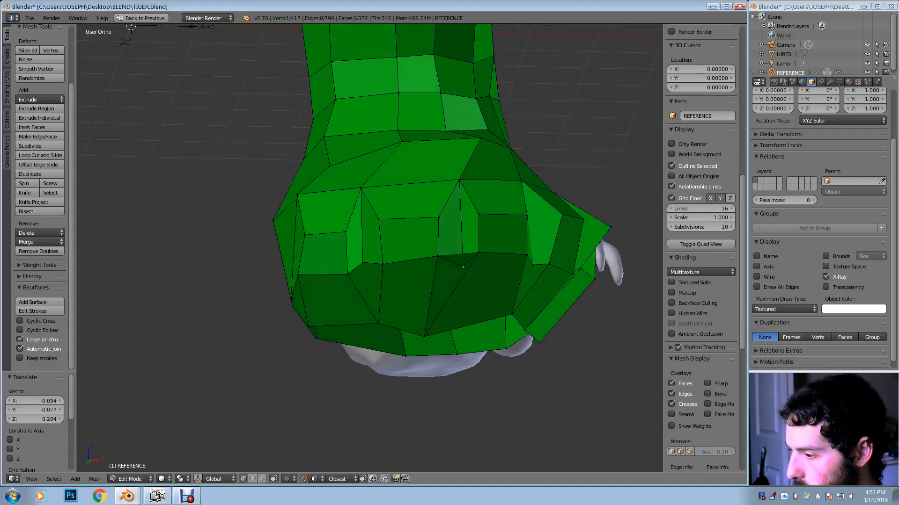
key("g")
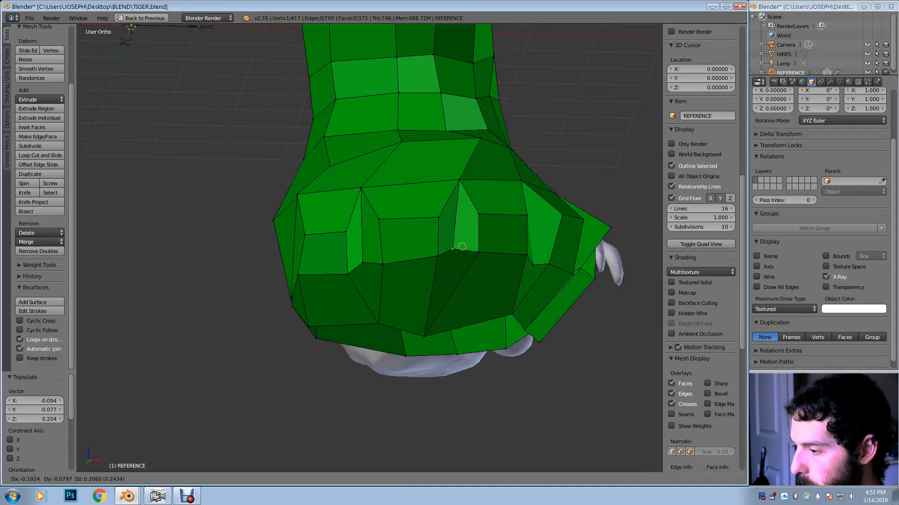
left_click(460, 249)
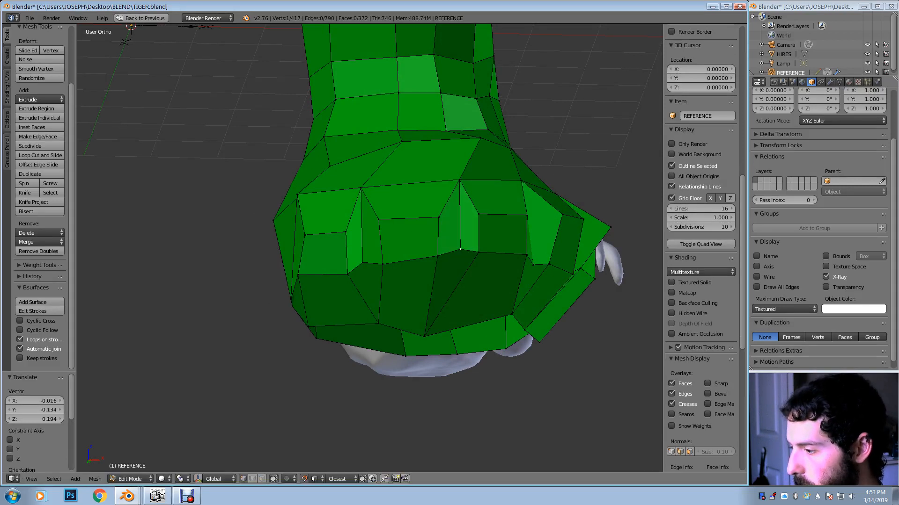
Raise the vertex at the lower edge between two toes of the hind paw in two moves of about 0.15 each in Z
middle_click_drag(460, 248, 421, 247)
key("g")
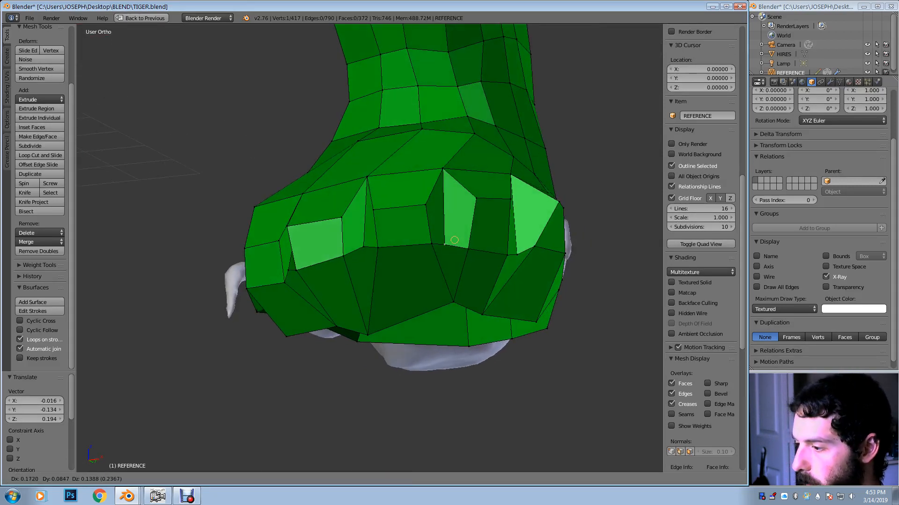
left_click(458, 238)
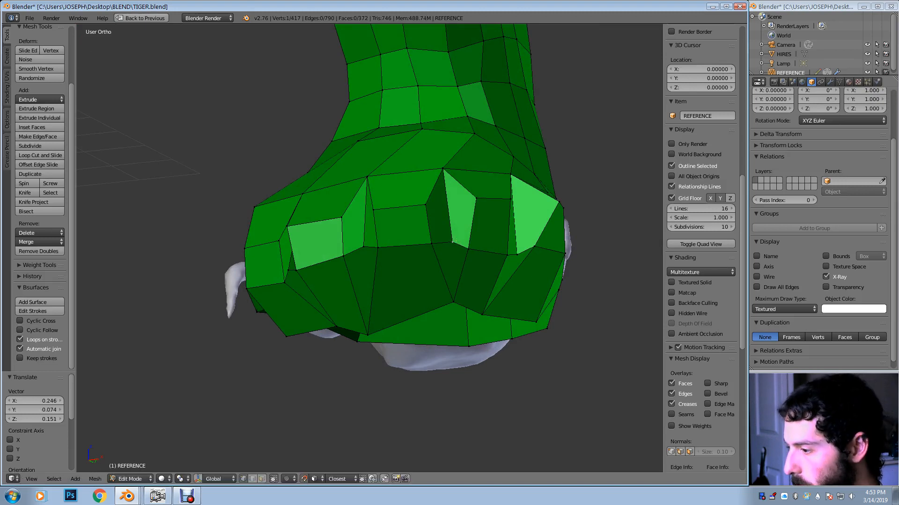
middle_click_drag(459, 238, 498, 242)
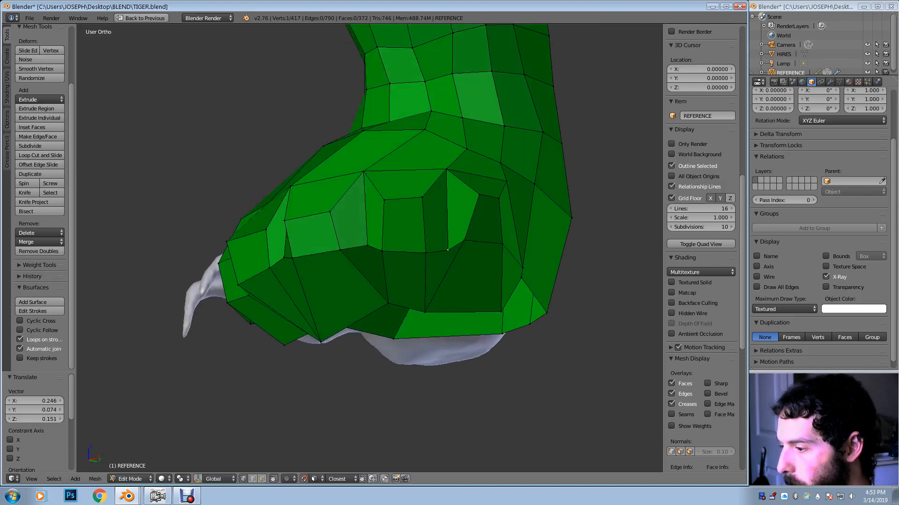
key("g")
left_click(440, 239)
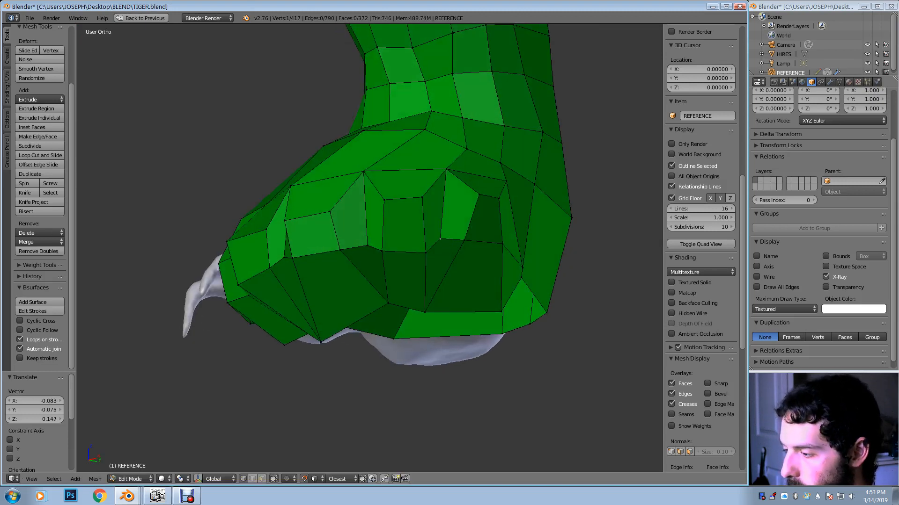
Fill a face from the selected rim vertices at the edge of the opening under the hind paw
middle_click_drag(440, 238, 398, 136)
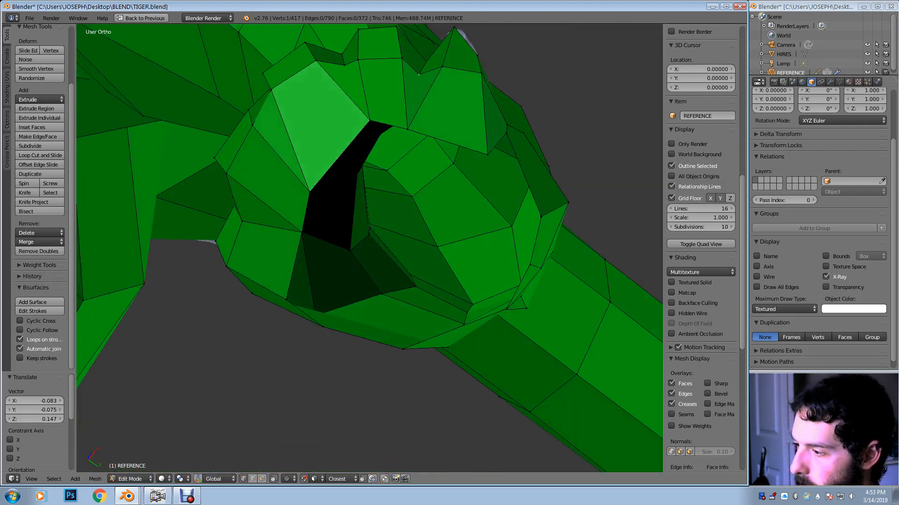
middle_click_drag(414, 231, 393, 220)
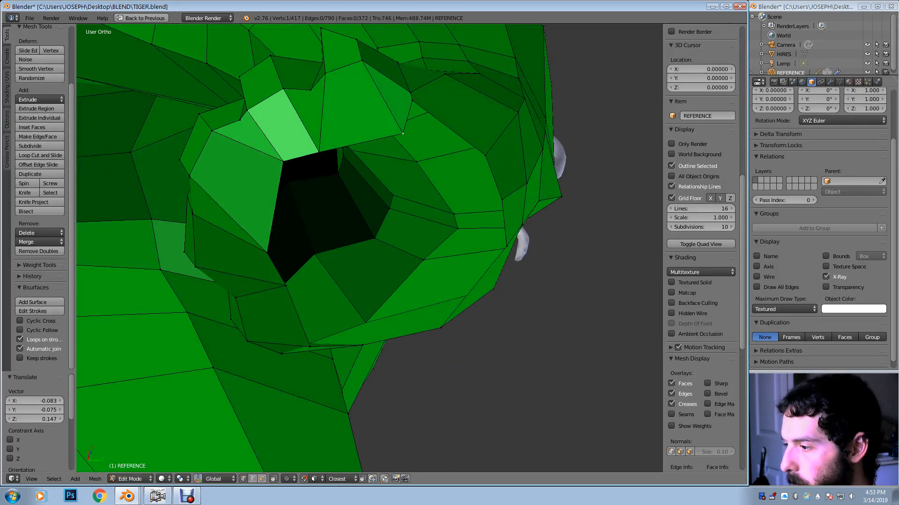
scroll(700, 248, "up", 2)
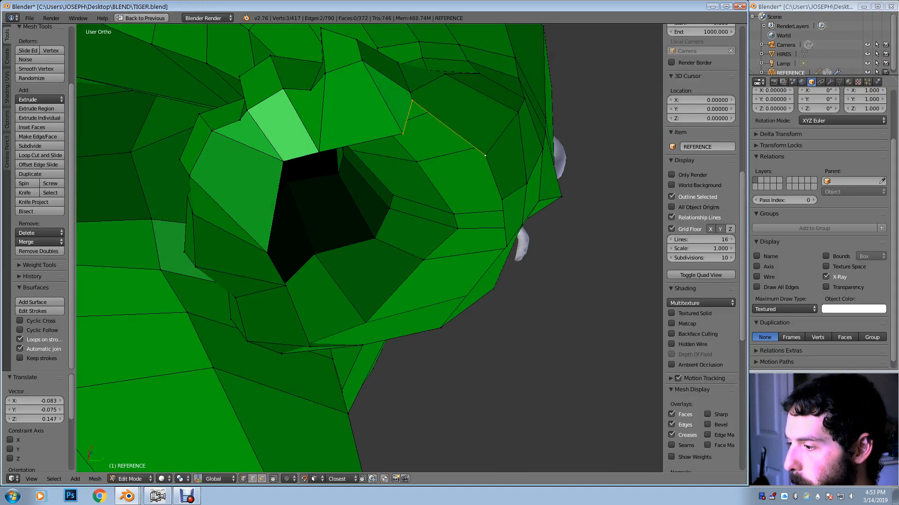
key("f")
Fill three four-sided faces around the rim of the hind paw's open underside, leaving a four-sided hole in the middle
middle_click_drag(370, 248, 316, 224)
right_click(319, 164)
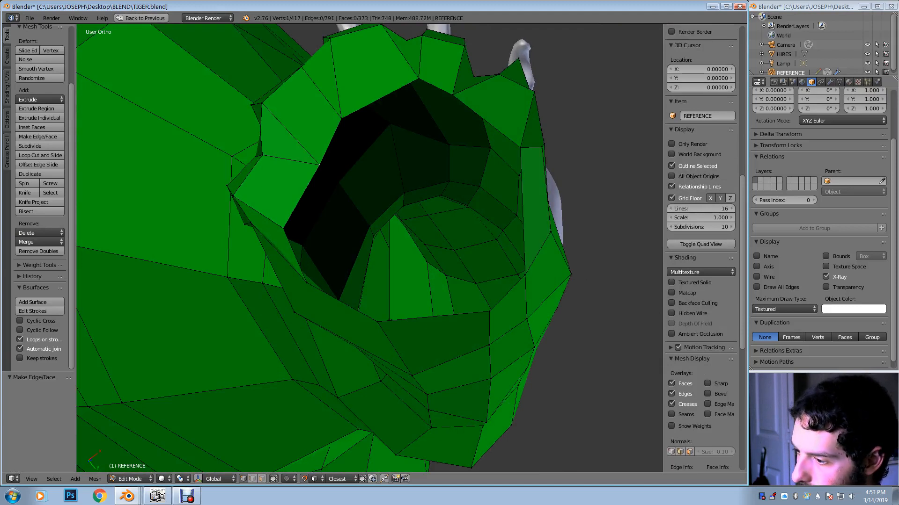
right_click(283, 228, "shift")
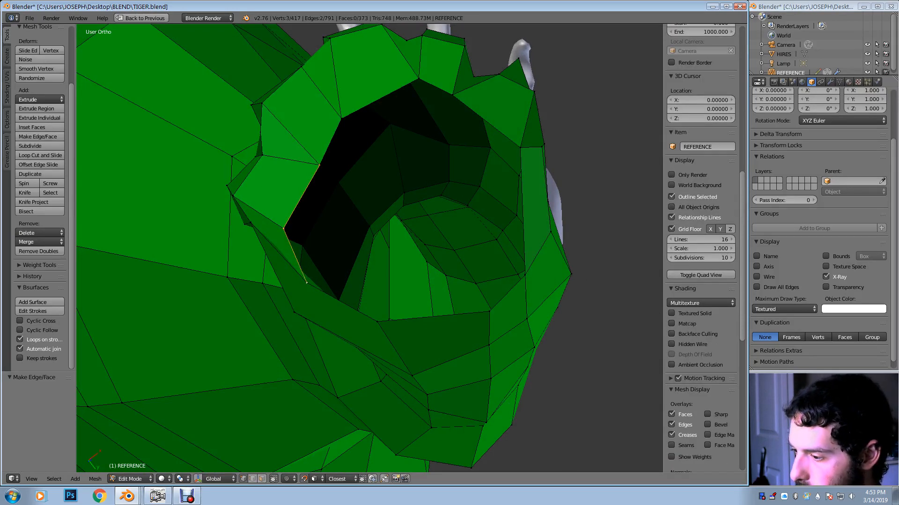
key("f")
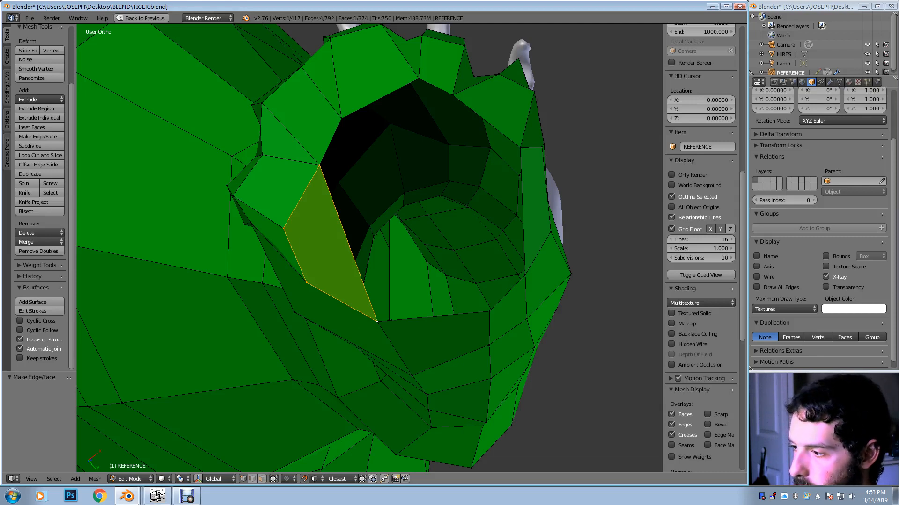
right_click(319, 164)
right_click(341, 119, "shift")
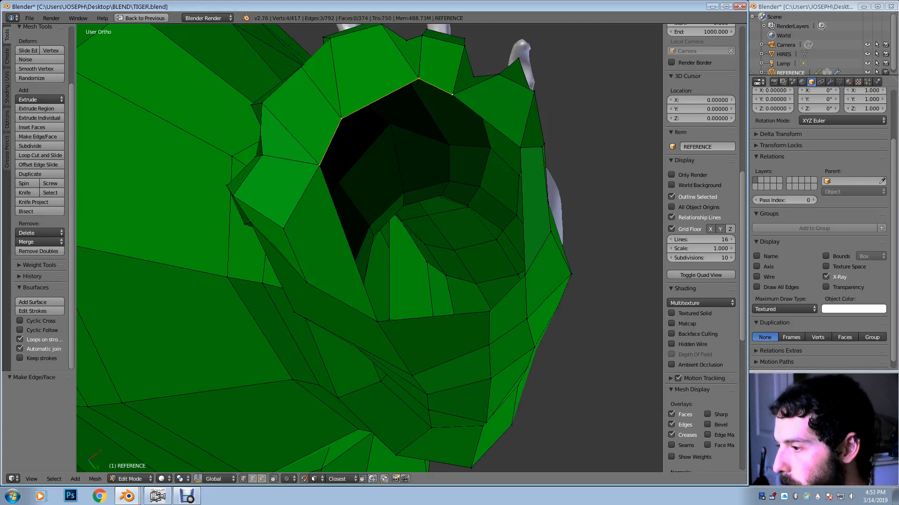
key("f")
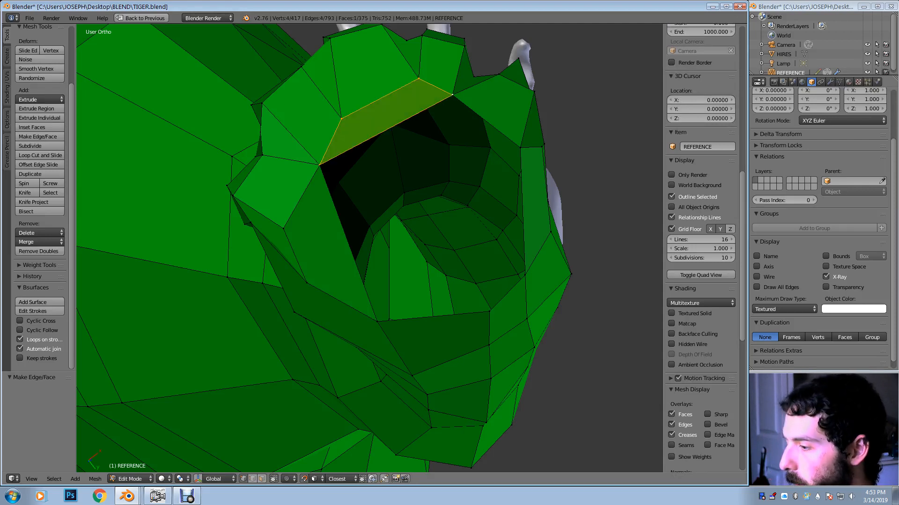
right_click(452, 95)
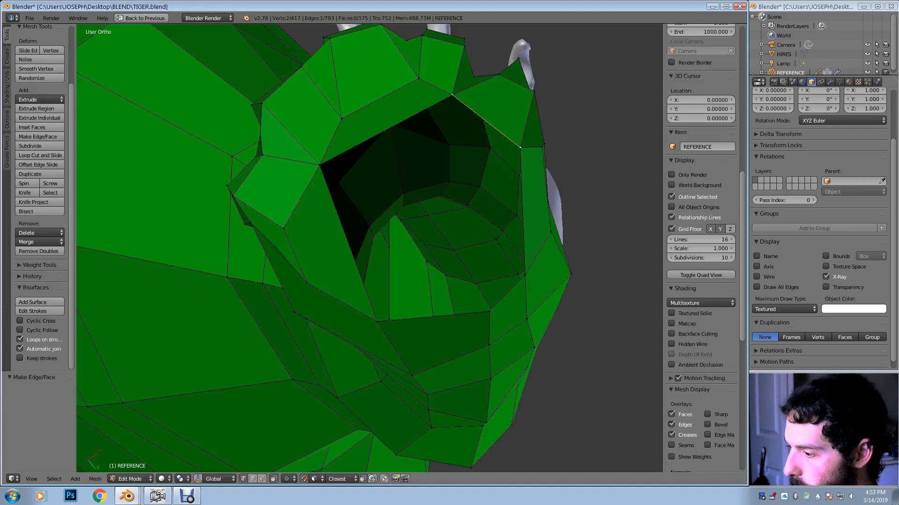
key("f")
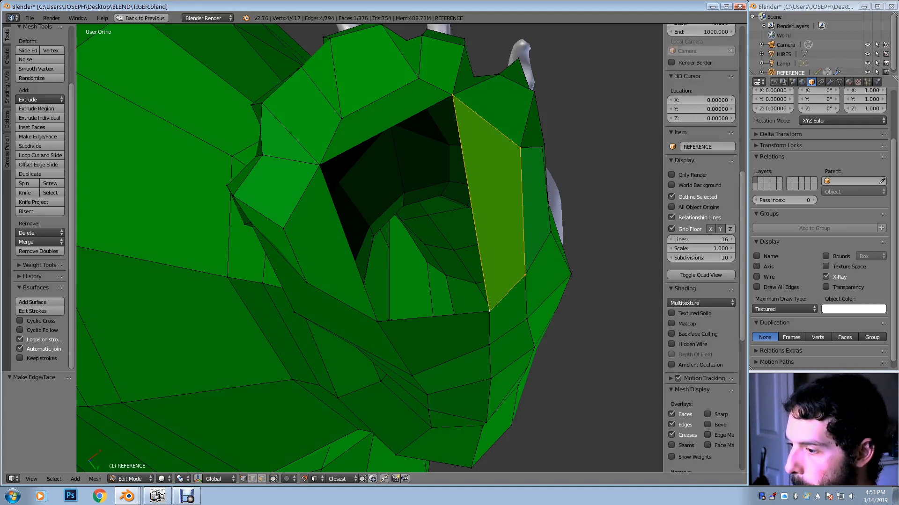
Close the remaining hole in the hind paw's sole with a single face between its four corner vertices
right_click(453, 95)
right_click(320, 164, "shift")
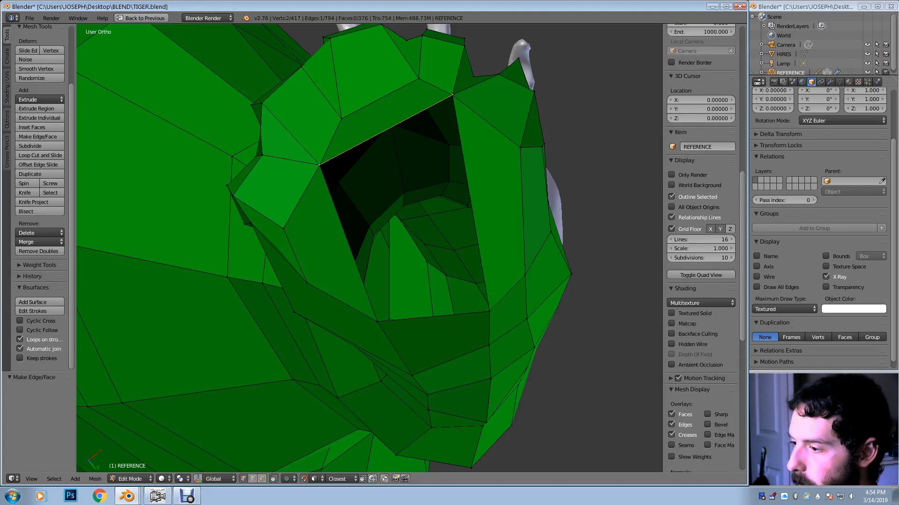
right_click(377, 321, "shift")
right_click(489, 311, "shift")
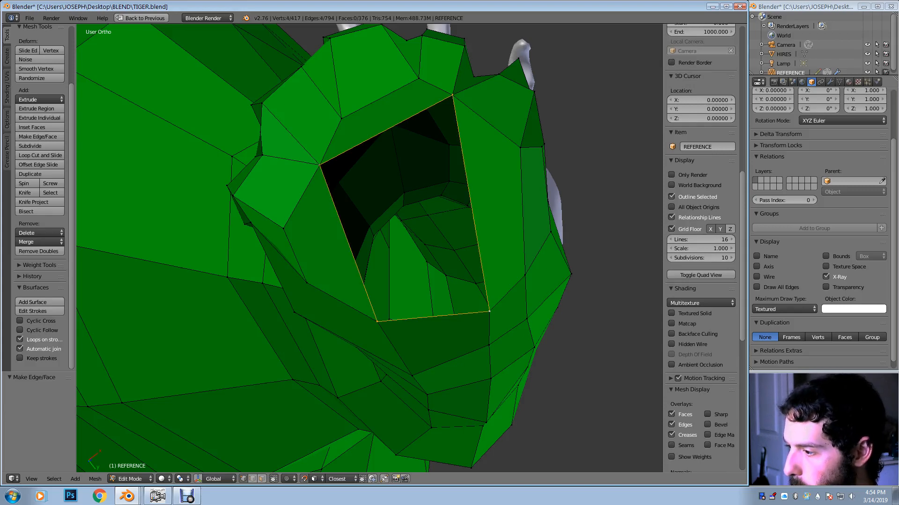
key("f")
Move the upper inner corner vertex of the hind paw's outer toe by about -0.495, 0.199, 0.083 in X, Y, Z
middle_click_drag(489, 311, 472, 426)
scroll(445, 327, "down", 4)
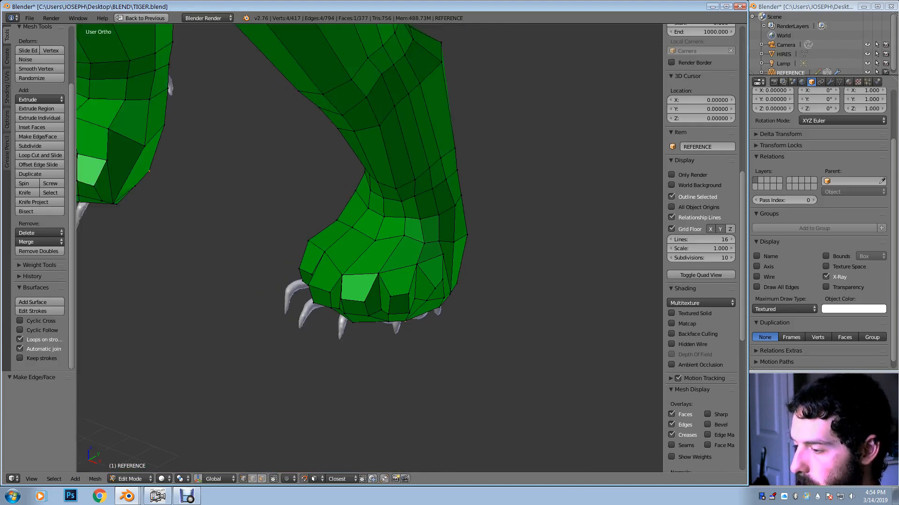
middle_click_drag(444, 328, 407, 323)
scroll(370, 182, "up", 3)
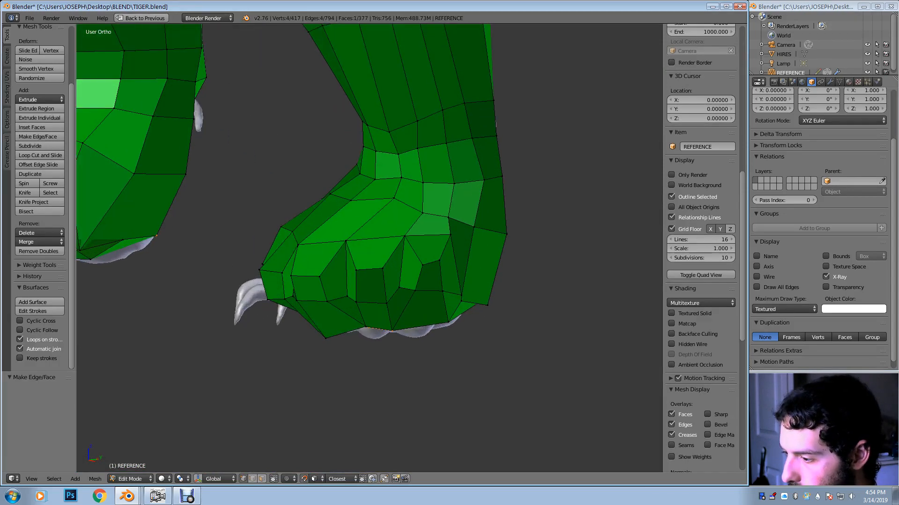
right_click(422, 264)
key("g")
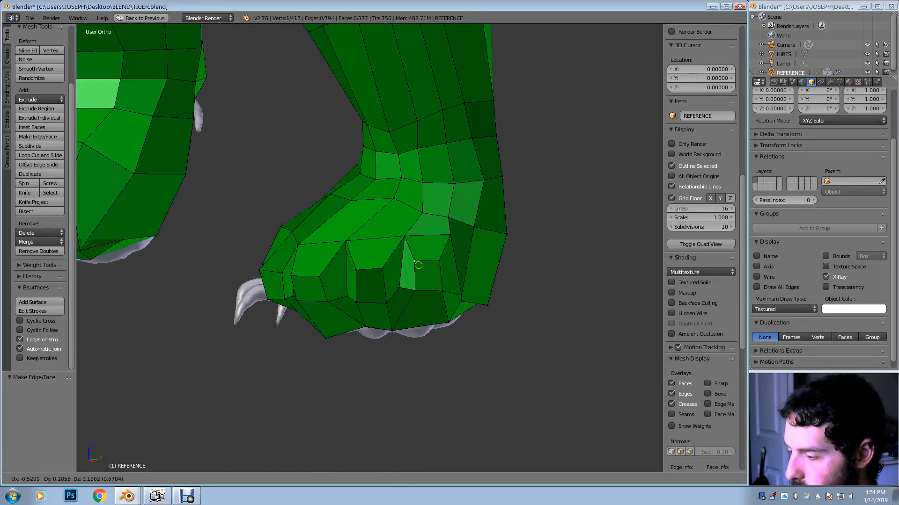
left_click(414, 263)
Select all vertices of both hind paws up to the ankles with circle select in wireframe display
scroll(408, 262, "down", 5)
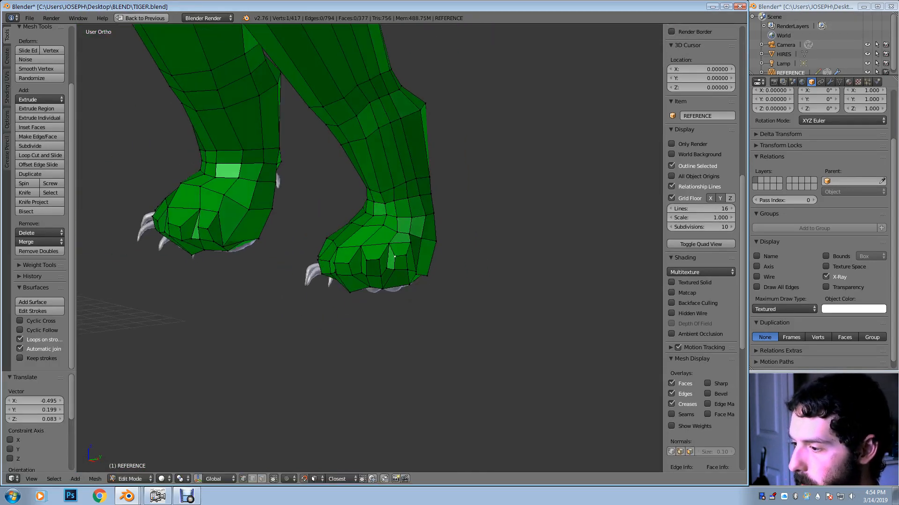
key("z")
key("a")
scroll(700, 248, "down", 3)
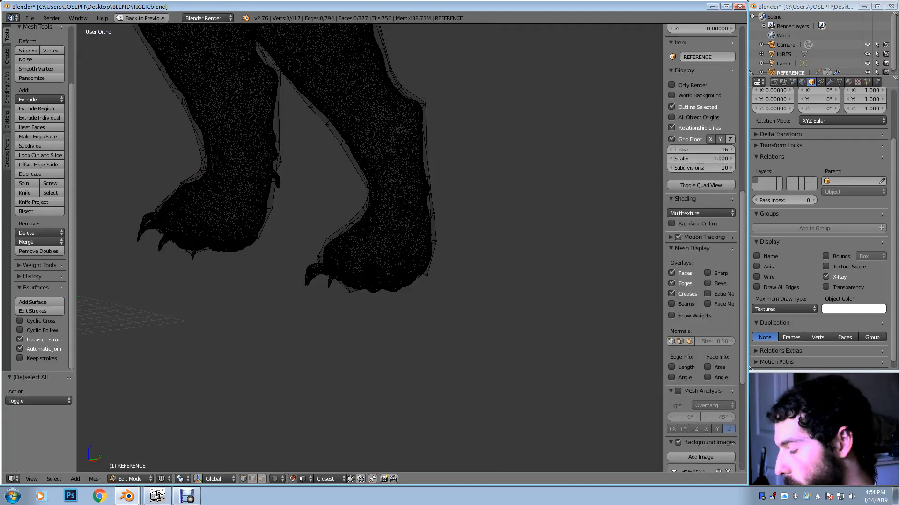
key("c")
scroll(394, 218, "down", 14)
left_click(412, 245)
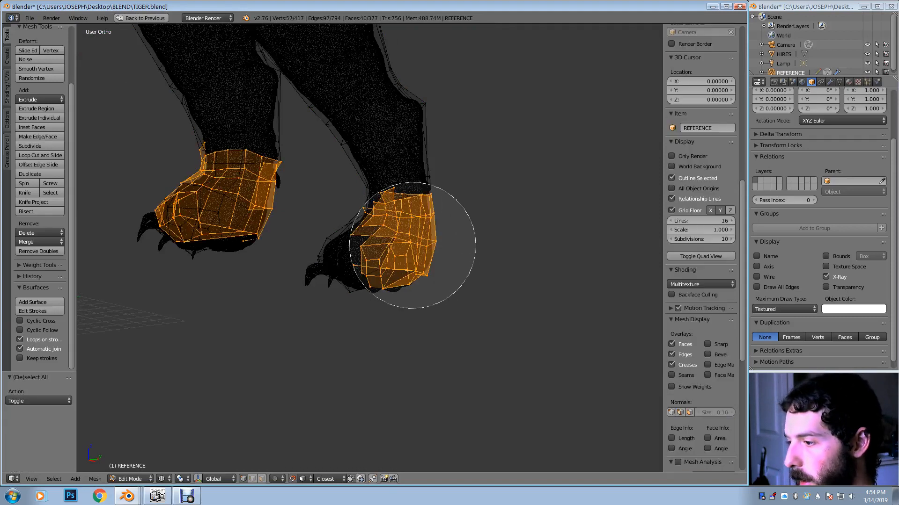
mouse_move(413, 245)
left_mouse_down()
mouse_move(381, 241)
mouse_move(371, 260)
mouse_move(415, 232)
mouse_move(383, 233)
left_mouse_up()
right_click(383, 232)
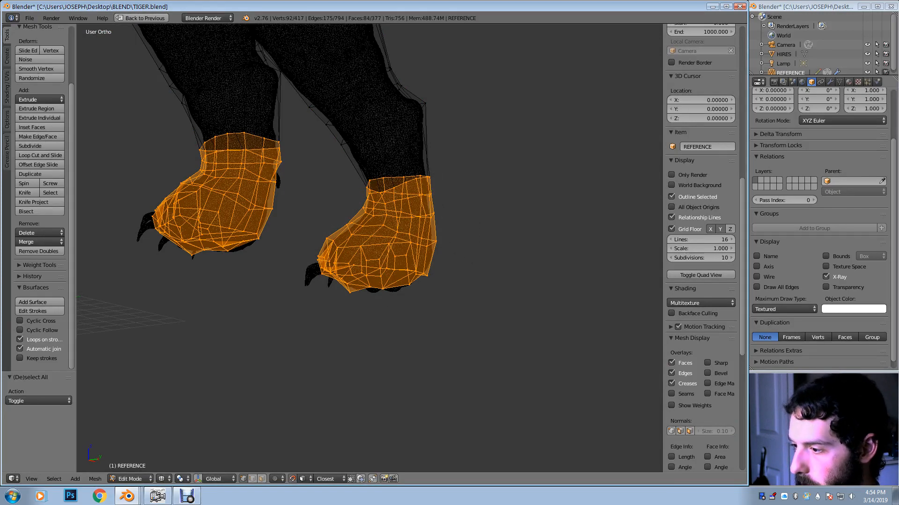
Duplicate the selected hind paws and place the copy over the front feet, about -41.57 along Y
scroll(375, 231, "down", 2)
middle_click_drag(375, 231, 536, 183, "shift")
middle_click_drag(384, 187, 658, 187, "shift")
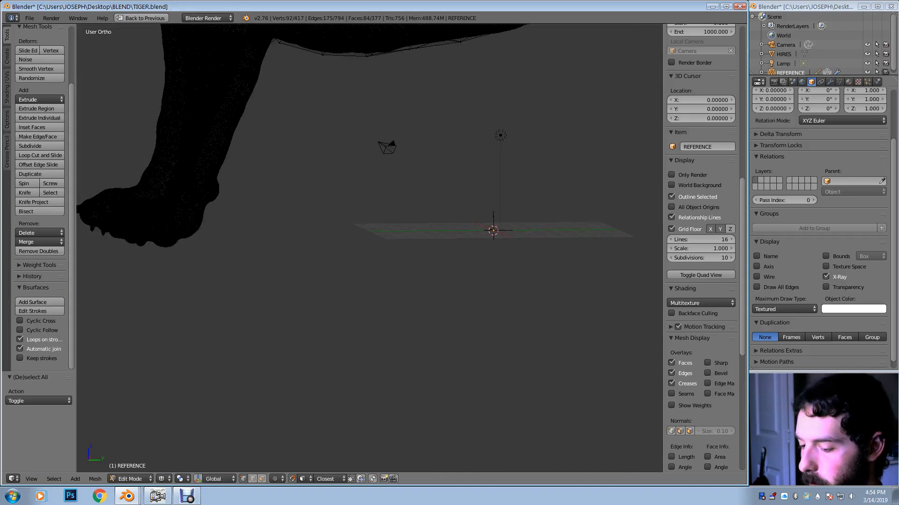
key("shift+d")
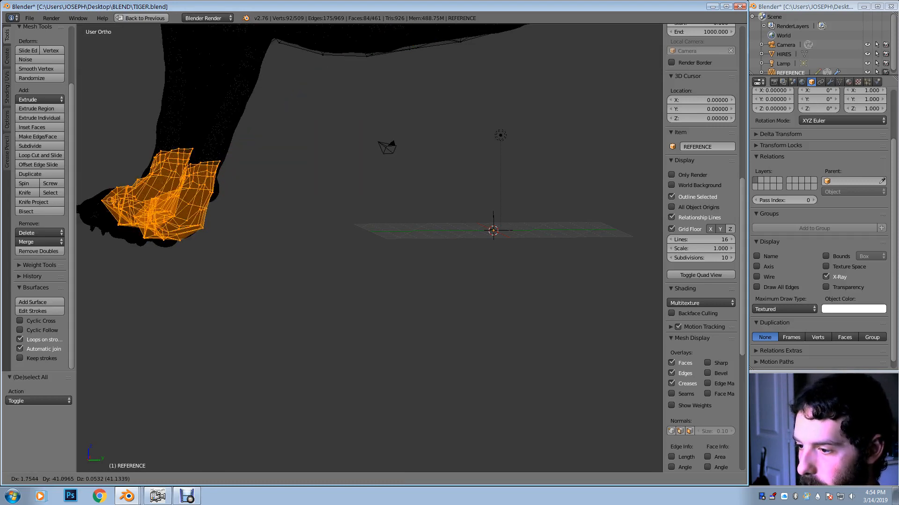
key("Return")
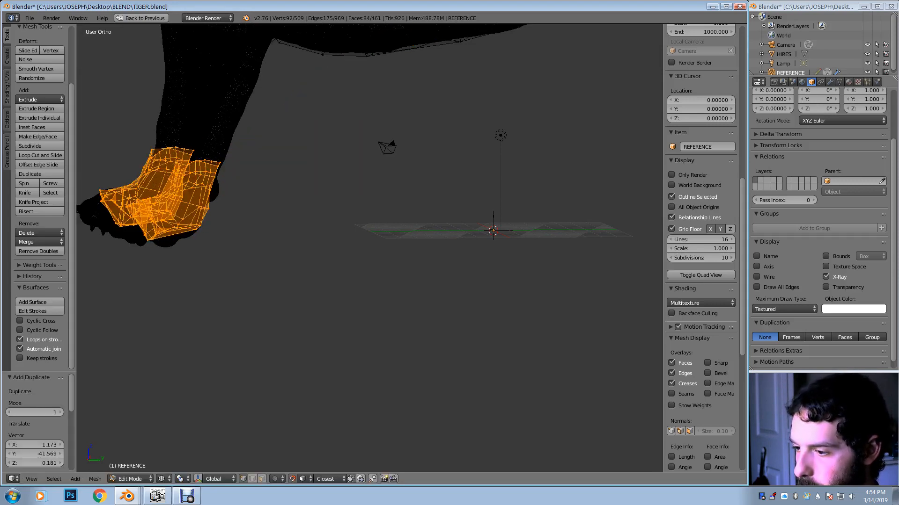
Try to fit the duplicated paws to the front feet by scaling them to about 0.941 and rotating them about 5.8°
scroll(370, 248, "down", 2)
scroll(370, 248, "up", 3)
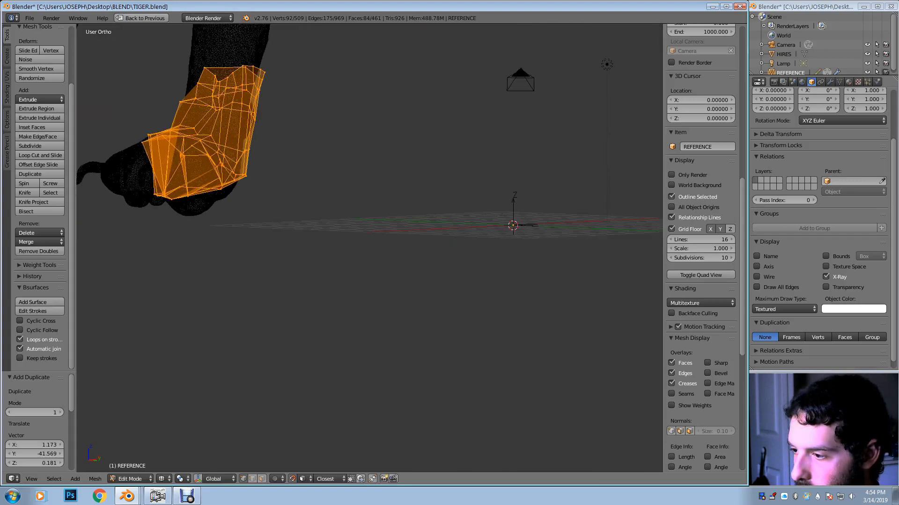
middle_click_drag(281, 201, 369, 237, "shift")
scroll(369, 248, "up", 1)
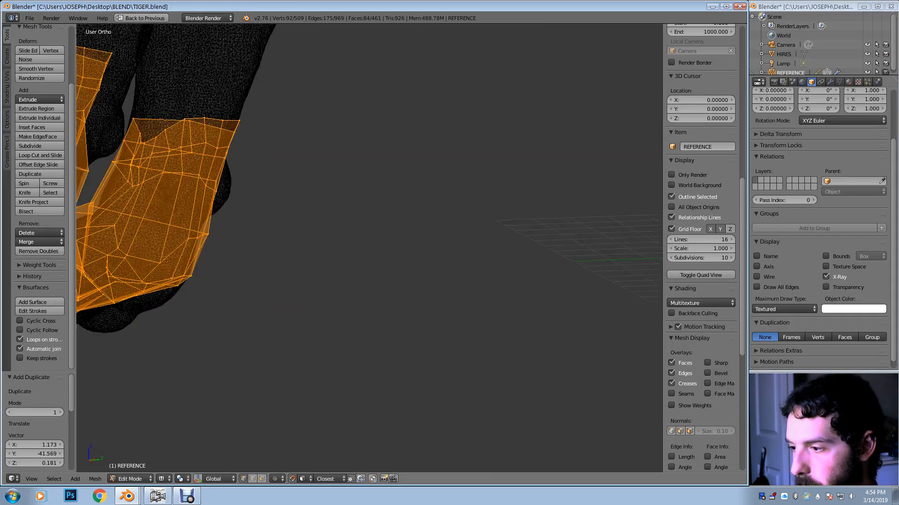
middle_click_drag(299, 262, 494, 215, "shift")
key("s")
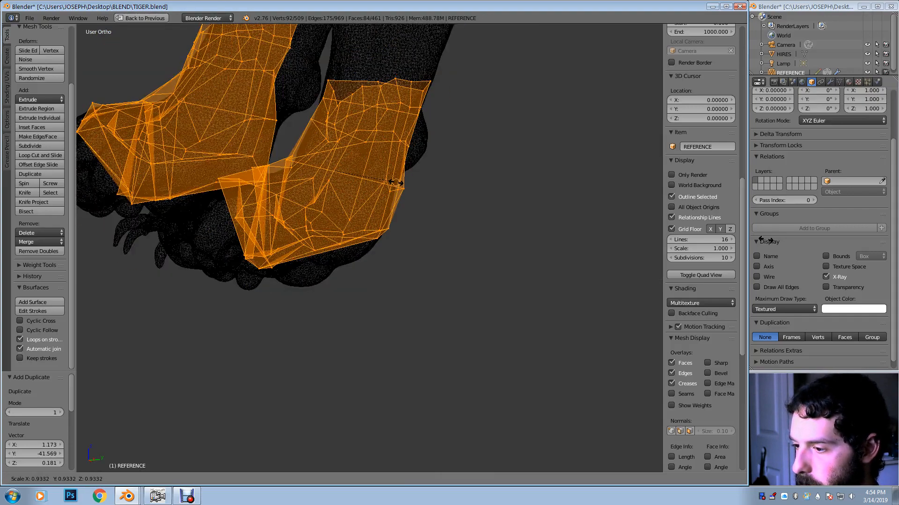
left_click(396, 183)
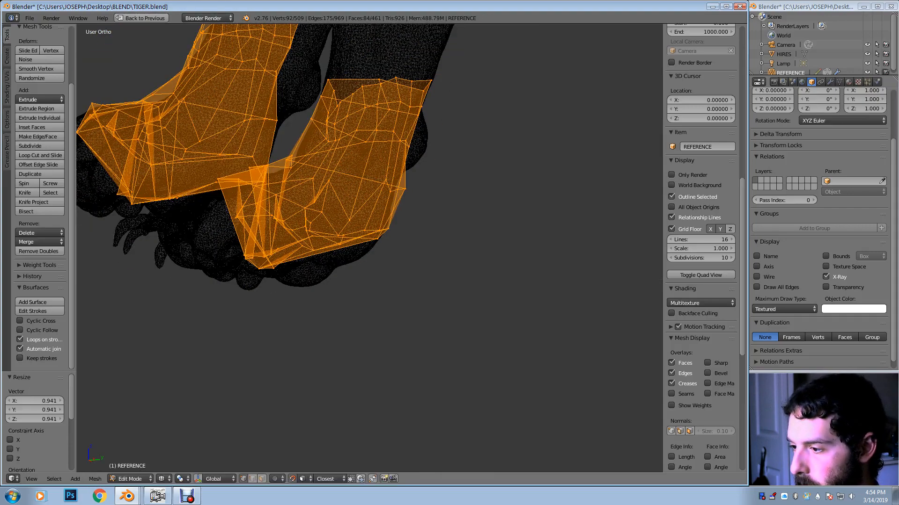
key("r")
left_click(438, 117)
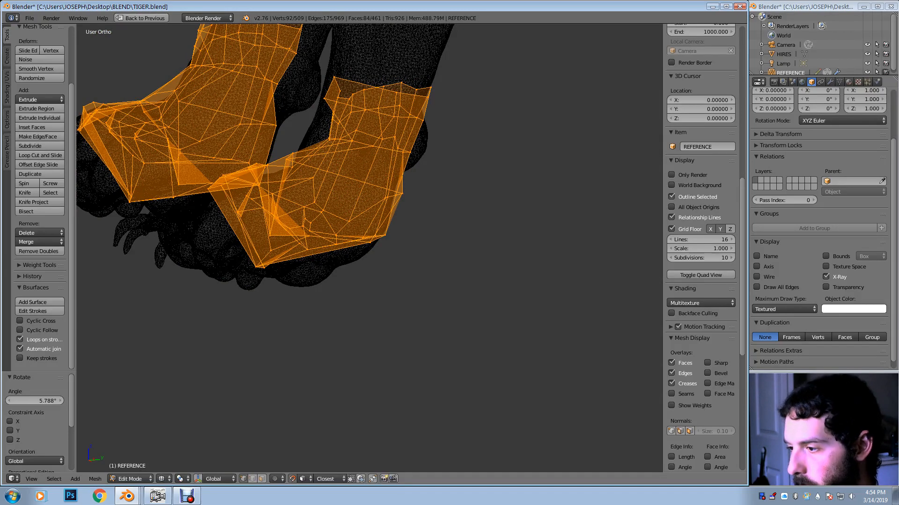
Delete the vertices of the duplicated paws from the front feet
key("x")
left_click(412, 129)
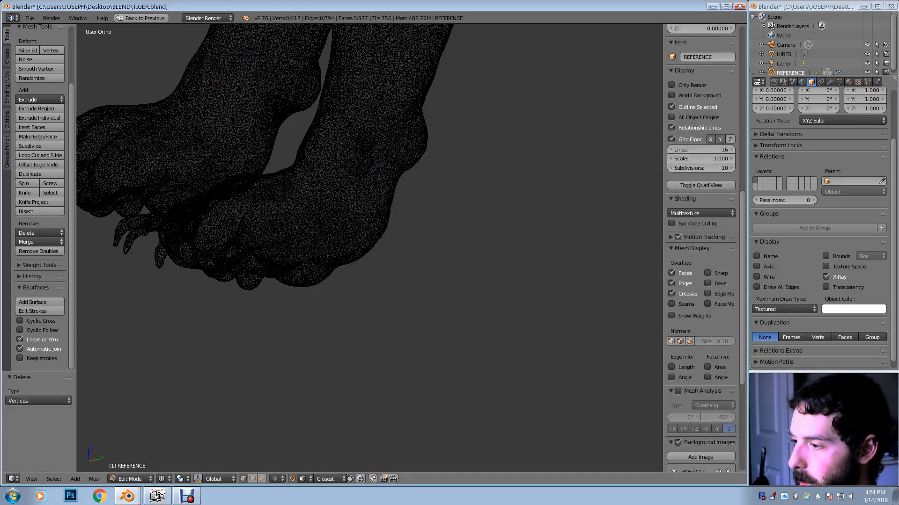
Bring the whole tiger into a side view and show the modifiers of the REFERENCE mesh
middle_click_drag(412, 136, 346, 147)
scroll(390, 129, "down", 4)
middle_click_drag(325, 267, 309, 279, "shift")
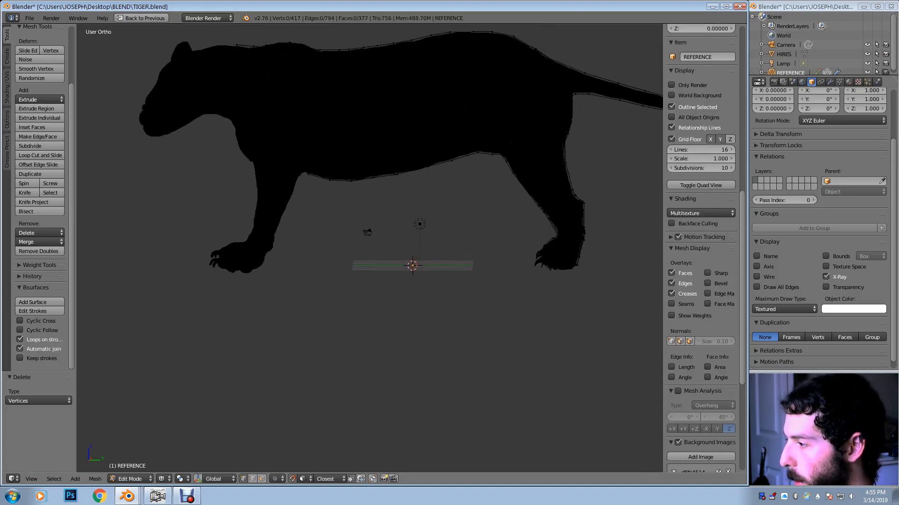
left_click(830, 82)
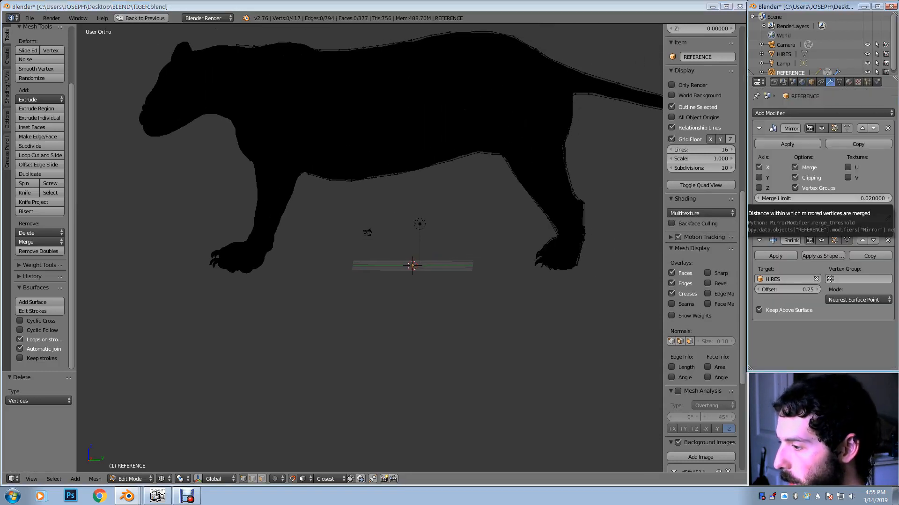
key("alt+z")
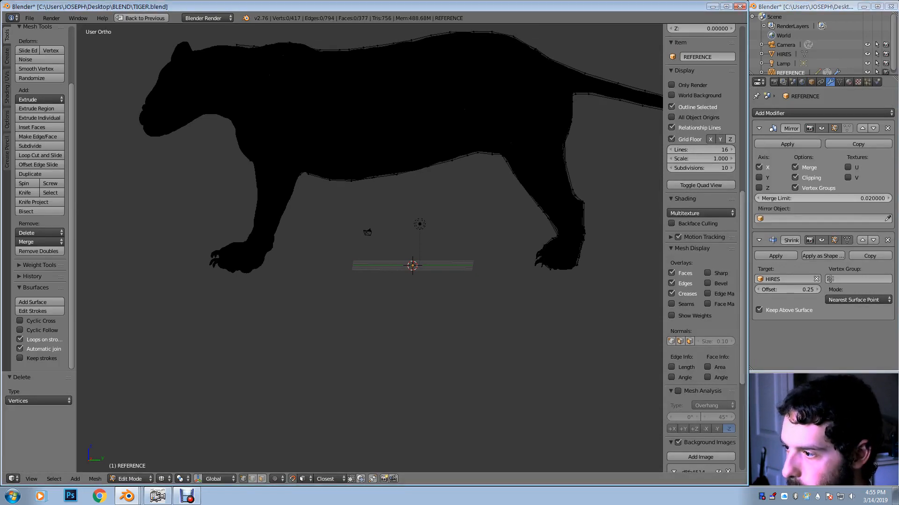
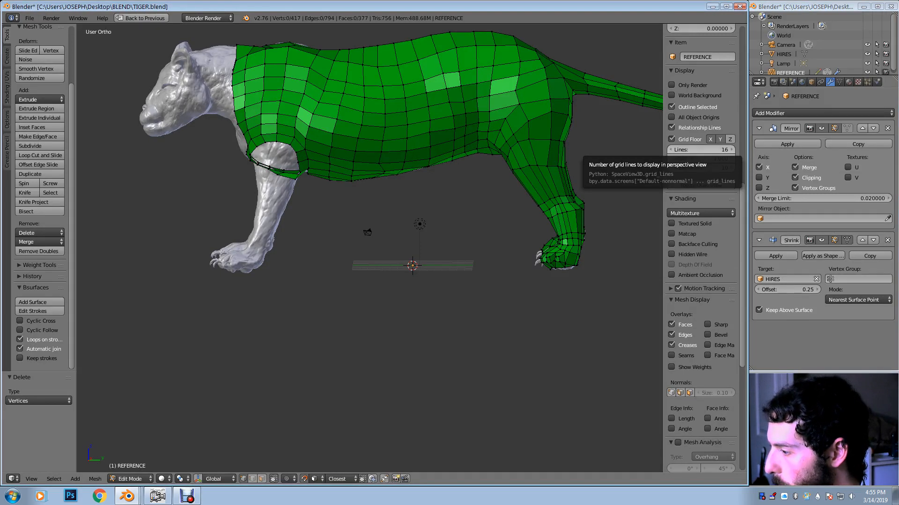
Turn off the Shrinkwrap modifier's edit cage adjustment and select the hind paw and lower-leg vertices in wireframe with circle select
left_click(846, 240)
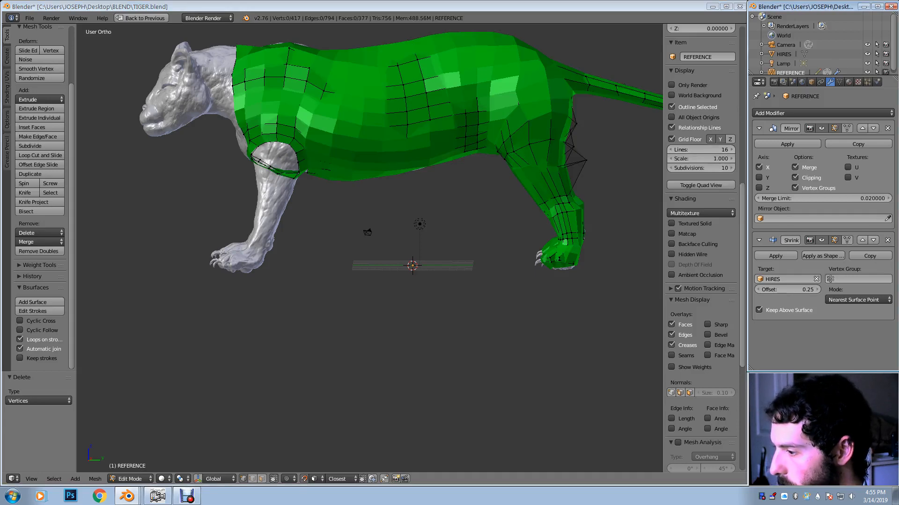
mouse_move(412, 206)
middle_mouse_down()
mouse_move(376, 206)
mouse_move(421, 206)
middle_mouse_up()
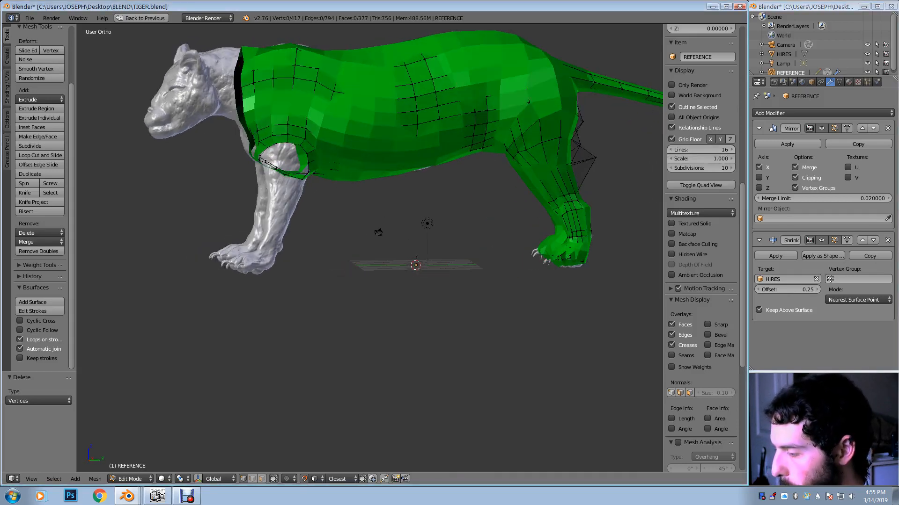
key("z")
key("c")
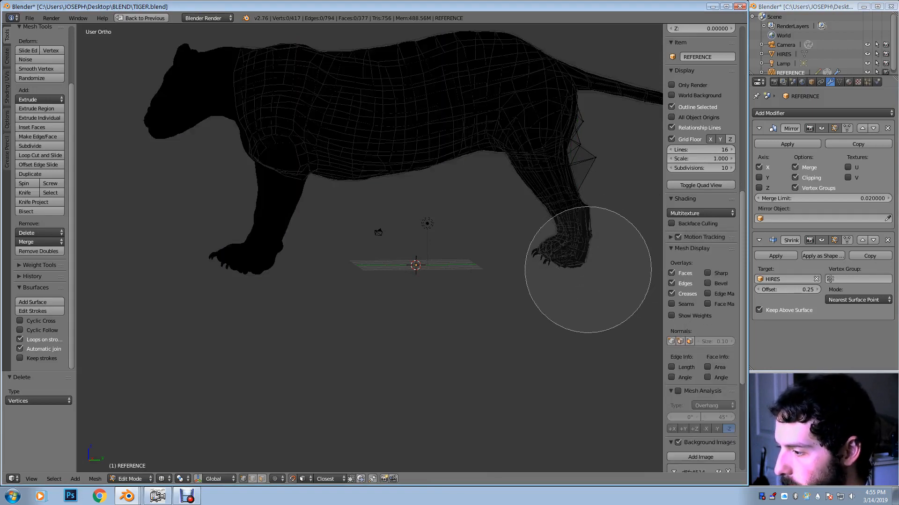
mouse_move(587, 273)
left_mouse_down()
mouse_move(580, 274)
mouse_move(571, 243)
mouse_move(584, 269)
left_mouse_up()
right_click(584, 269)
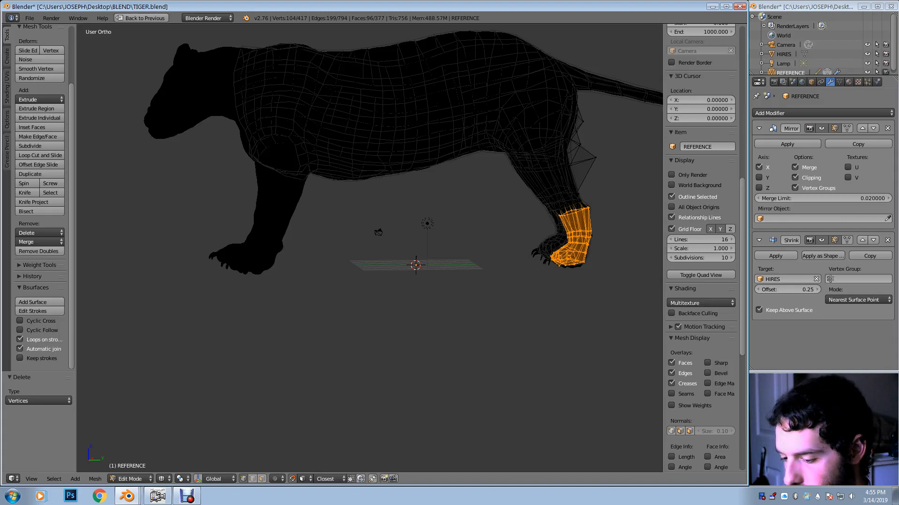
key("shift+d")
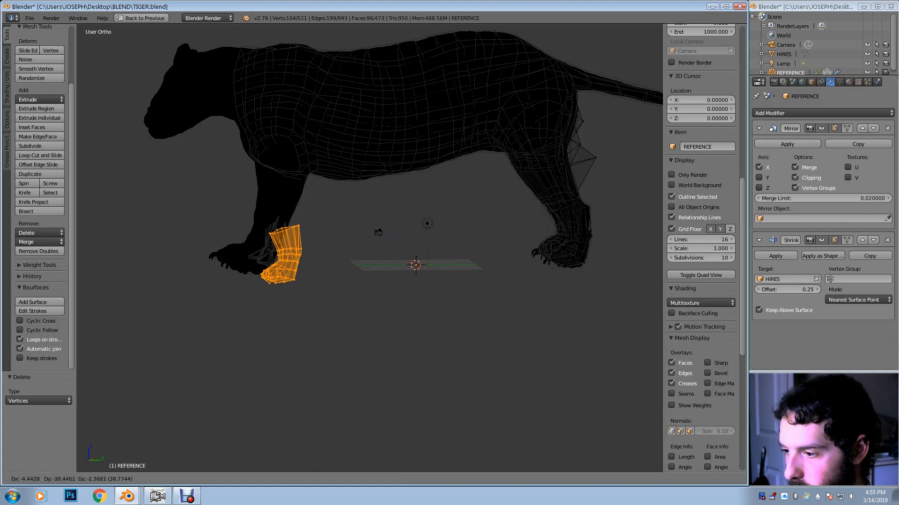
key("Return")
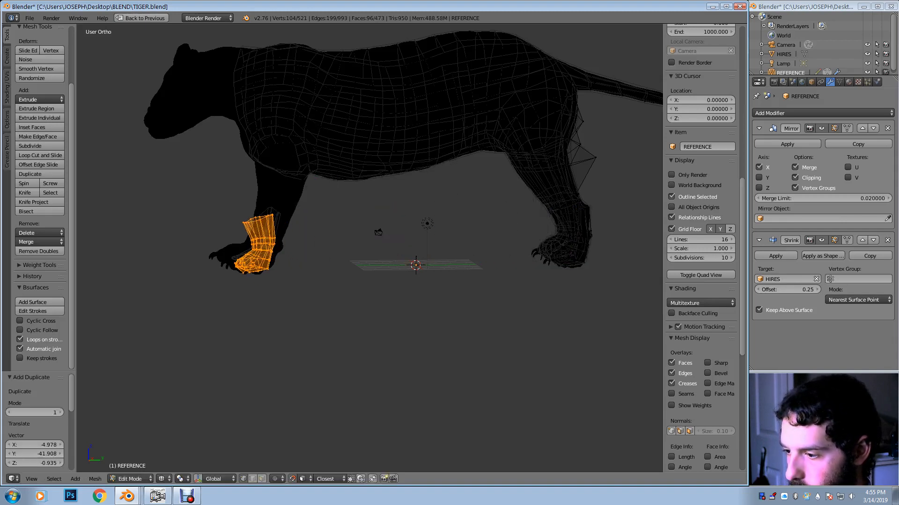
middle_click_drag(290, 263, 372, 260)
key("g")
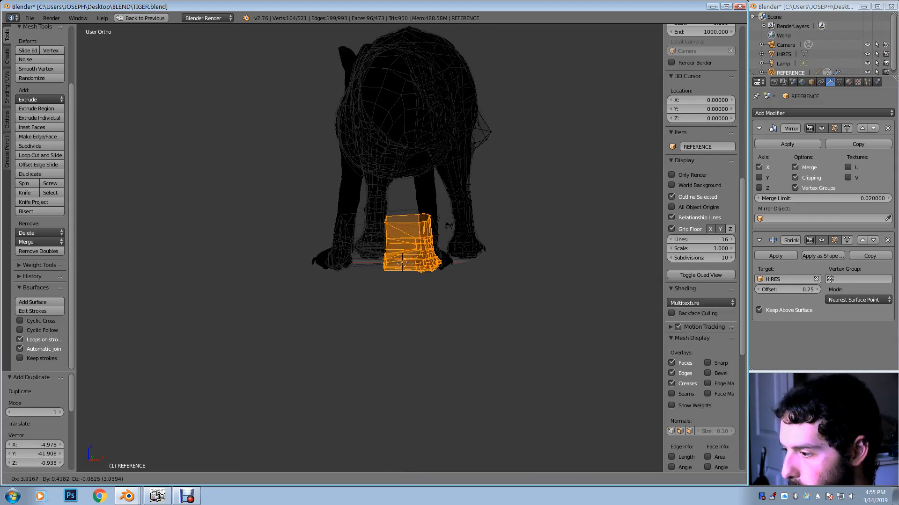
key("Escape")
key("ctrl+z")
key("ctrl+z")
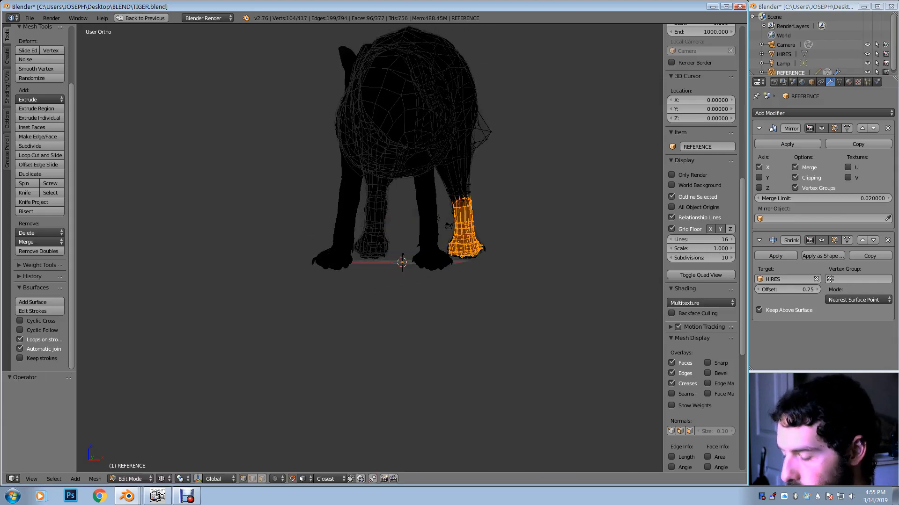
Duplicate the selected hind paw about -42.34 along the Y axis onto the front foot and return to solid shading
key("shift+d")
key("y")
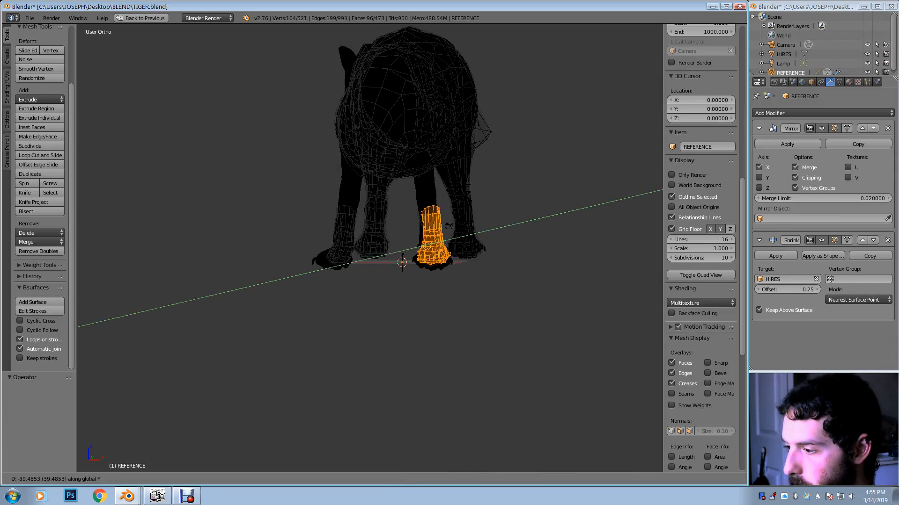
left_click(416, 261)
mouse_move(448, 226)
middle_mouse_down()
mouse_move(417, 219)
mouse_move(501, 226)
mouse_move(449, 234)
middle_mouse_up()
scroll(448, 226, "up", 4)
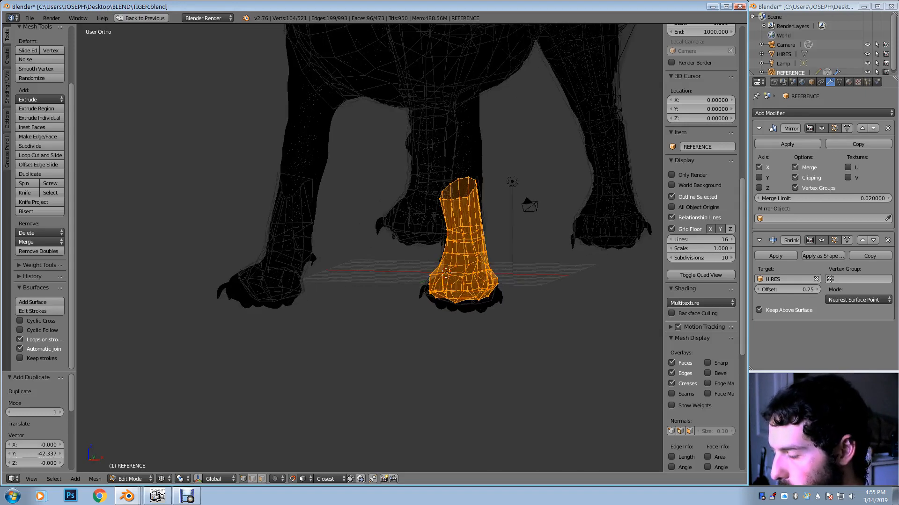
key("z")
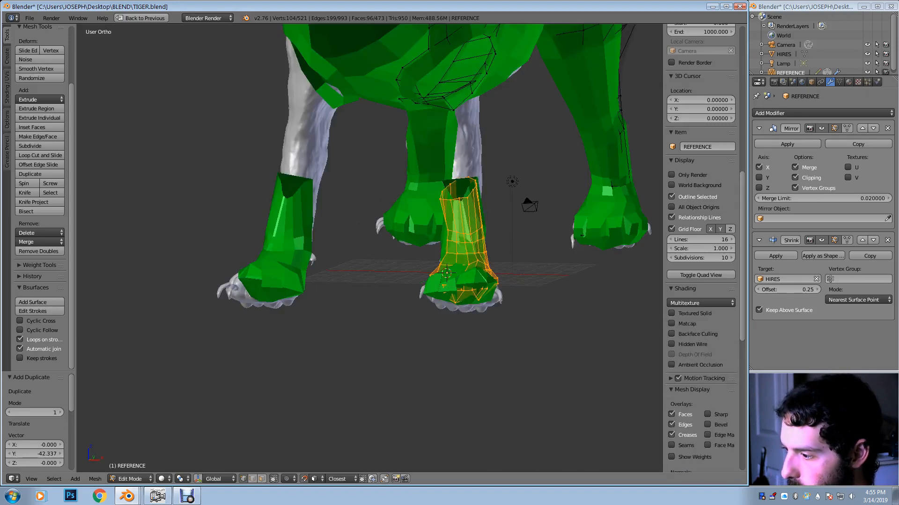
With smooth proportional editing on, move a front vertex of the copied paw's upper rim about 2.57 along Y
scroll(463, 243, "up", 5)
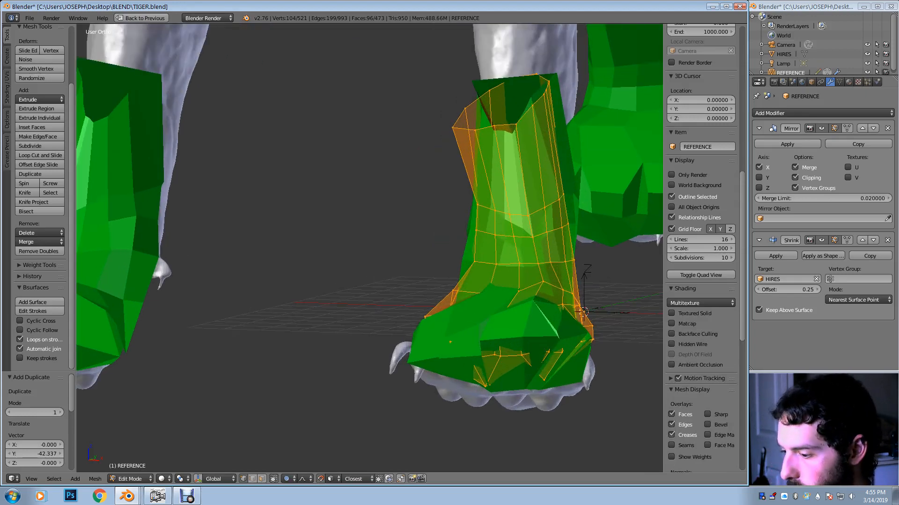
key("a")
right_click(515, 126)
key("g")
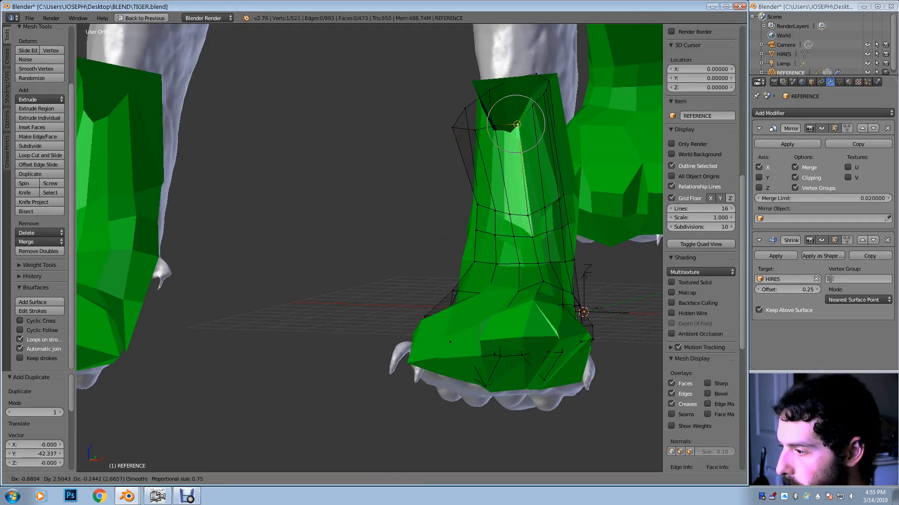
left_click(521, 125)
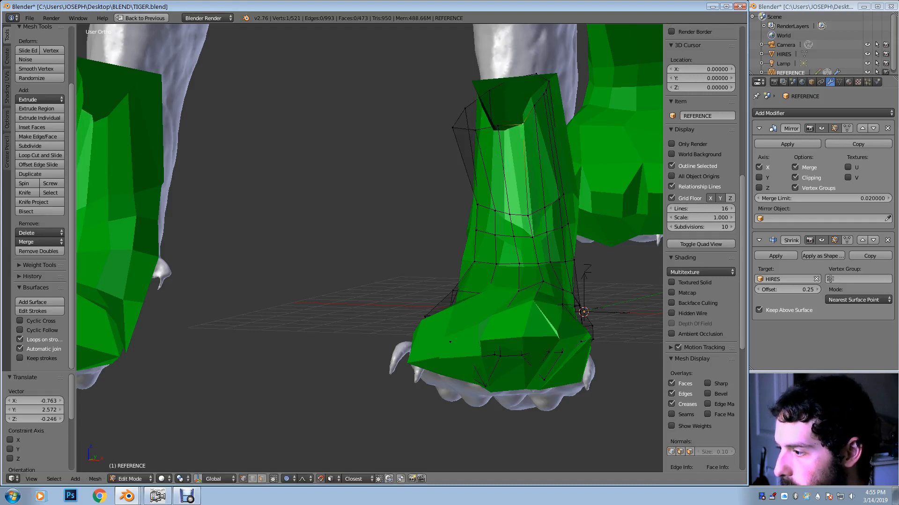
middle_click_drag(520, 125, 737, 143)
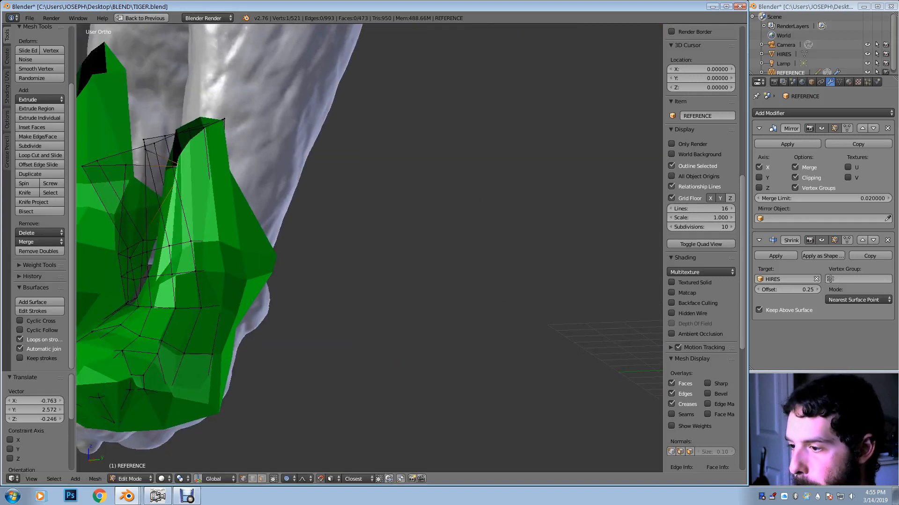
middle_click_drag(449, 163, 608, 144)
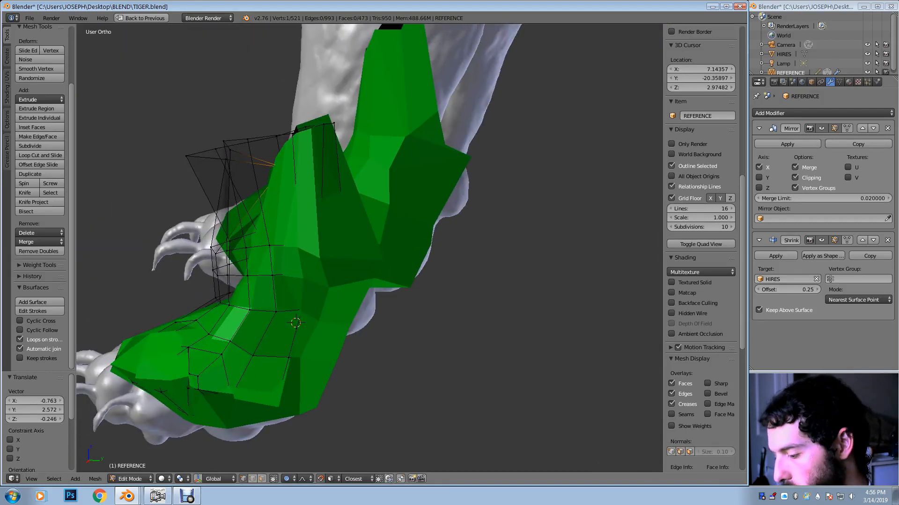
Pull the next vertex of the paw's upper rim back towards the leg, about 2.19 along Y
middle_click_drag(375, 262, 406, 190, "shift")
key("g")
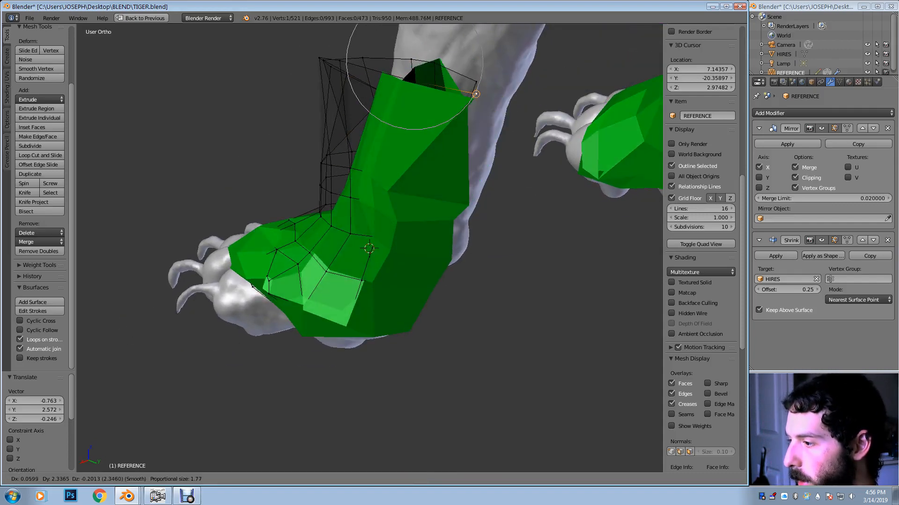
left_click(468, 93)
middle_click_drag(468, 93, 457, 81)
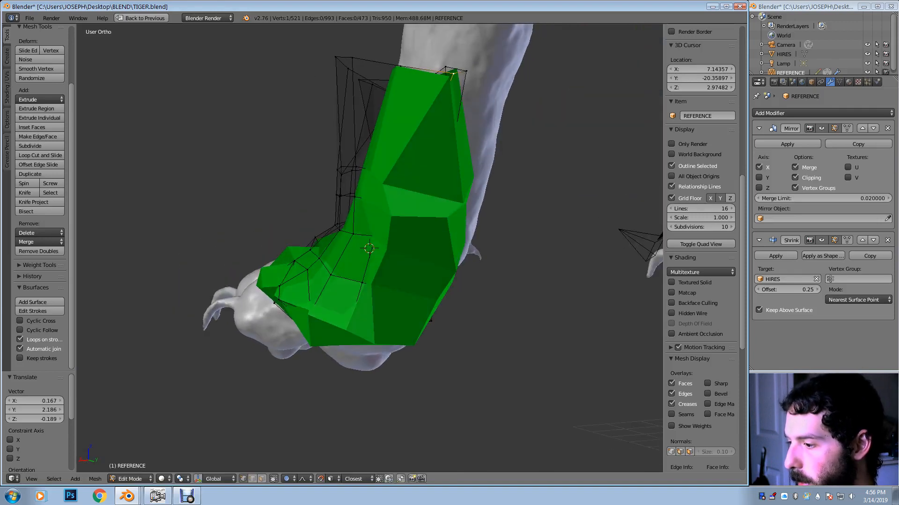
Shift two vertices on the sides of the front paw's ankle backwards and slightly down to even out the faces
right_click(375, 237)
key("g")
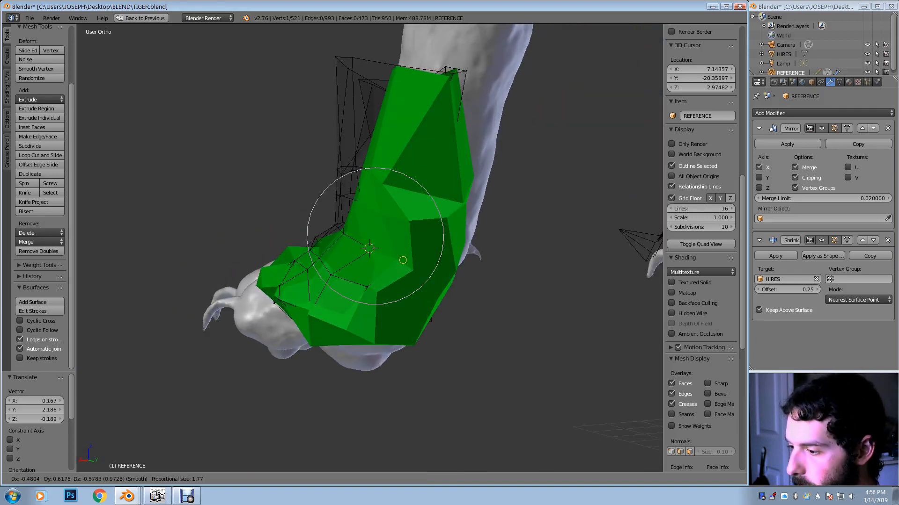
left_click(403, 260)
middle_click_drag(403, 261, 299, 287)
right_click(367, 285)
key("g")
left_click(387, 300)
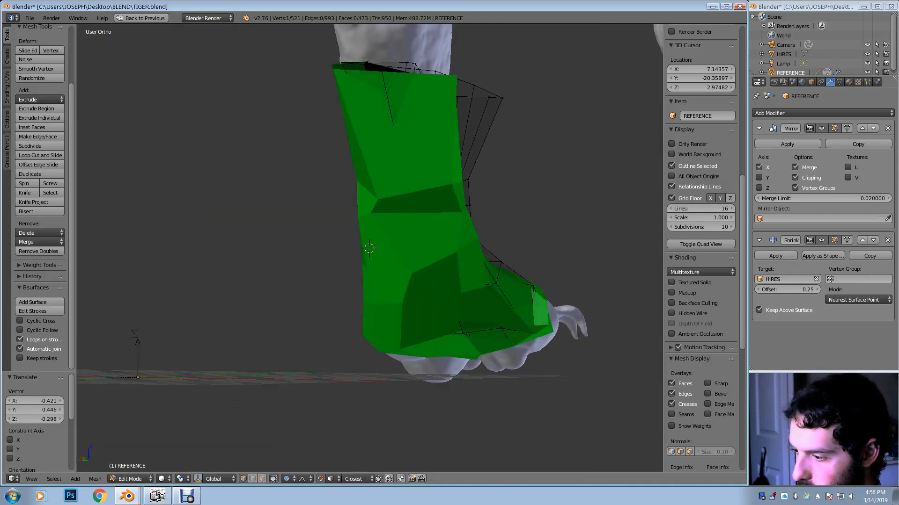
Reposition two more vertices behind the ankle, about 0.55 and 0.80 along Y, to straighten the edge loops
key("g")
left_click(401, 273)
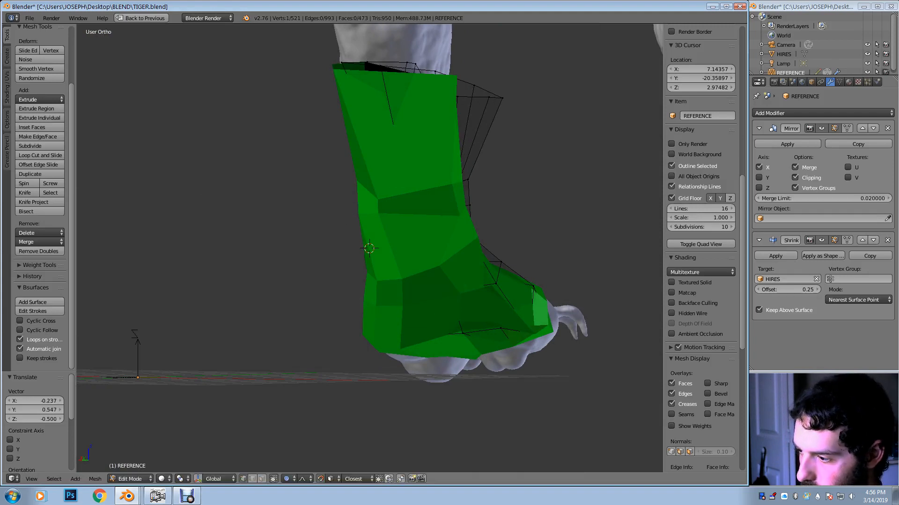
key("g")
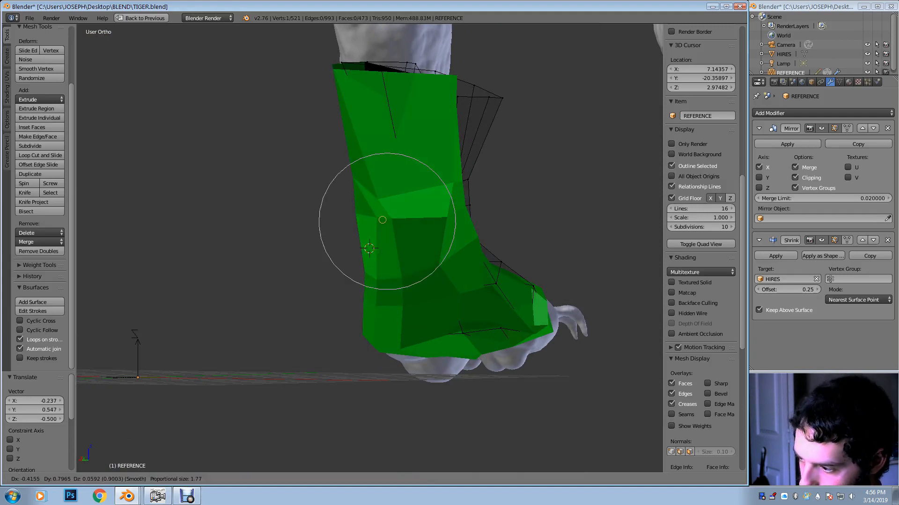
left_click(380, 220)
middle_click_drag(380, 220, 323, 222)
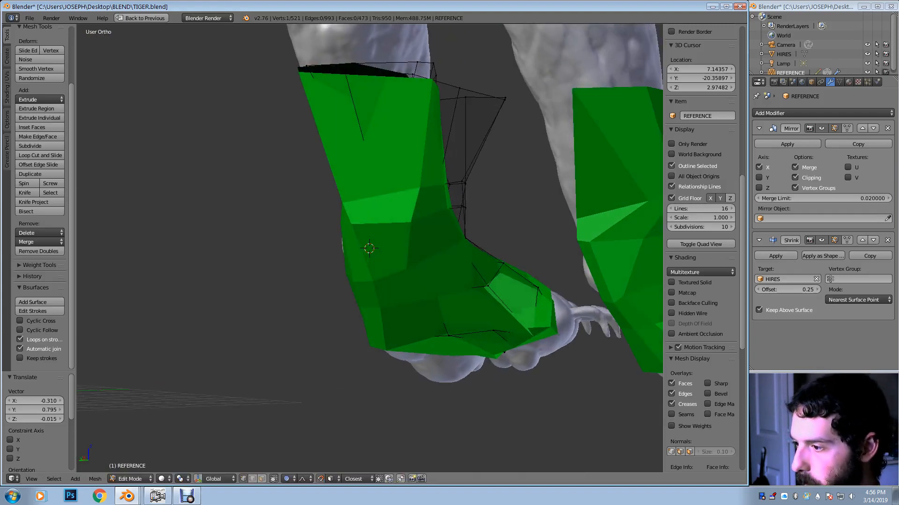
Pull a side vertex of the upper rim back about 2.06 and one on the lower leg about 1.04 along Y
key("g")
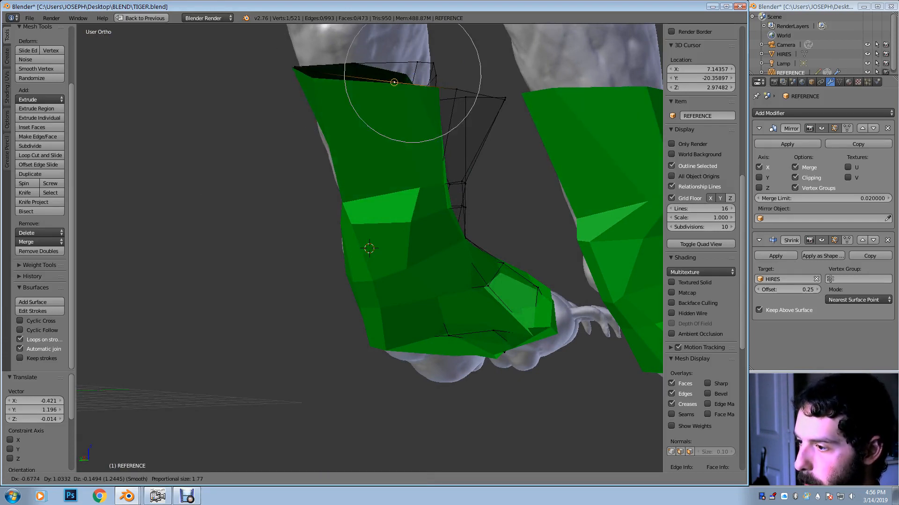
left_click(368, 76)
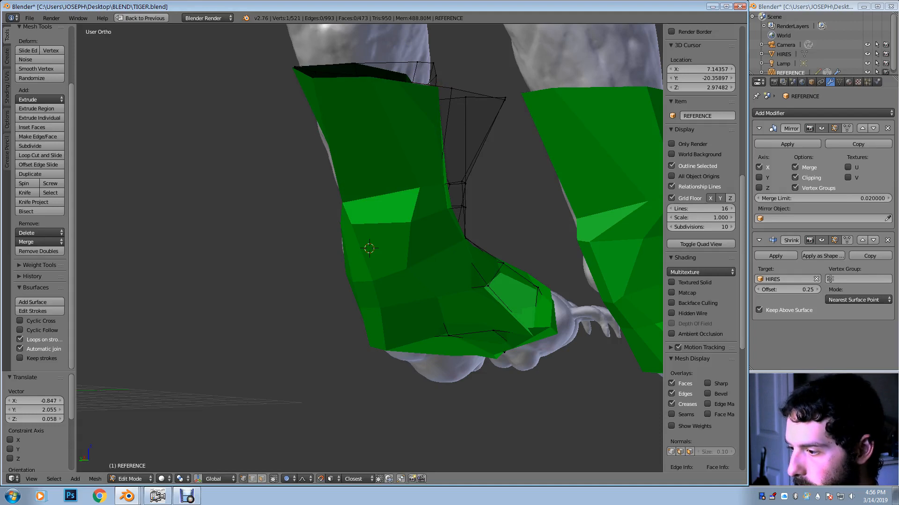
key("g")
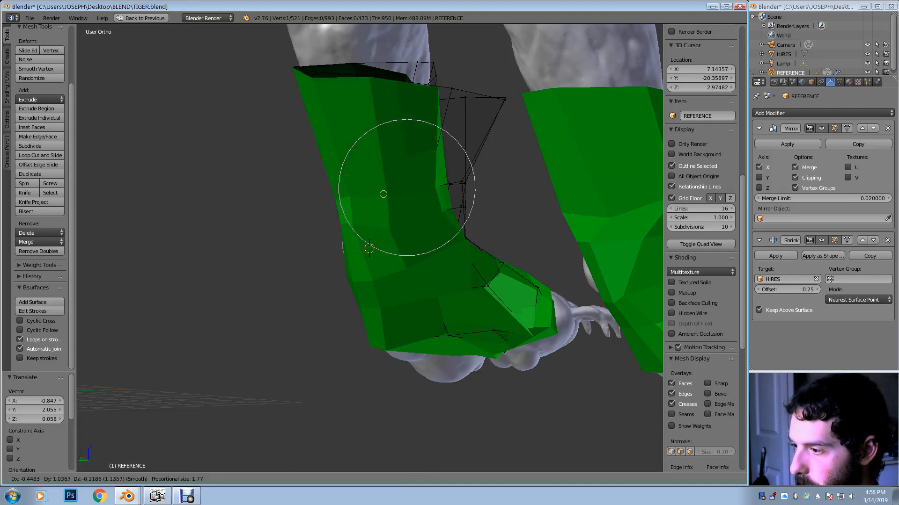
left_click(369, 248)
middle_click_drag(369, 248, 368, 248)
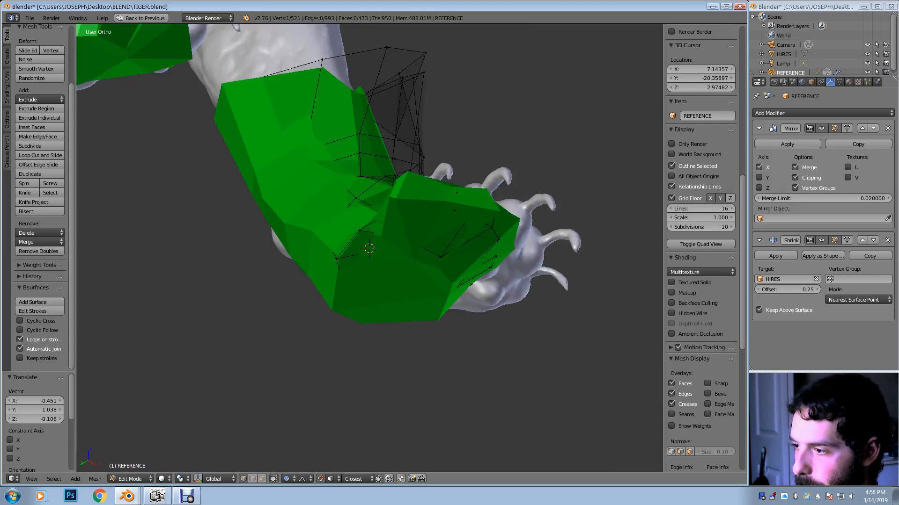
Move another upper-rim vertex about 1.52 and a vertex on the front of the shin about 1.16 along Y
key("g")
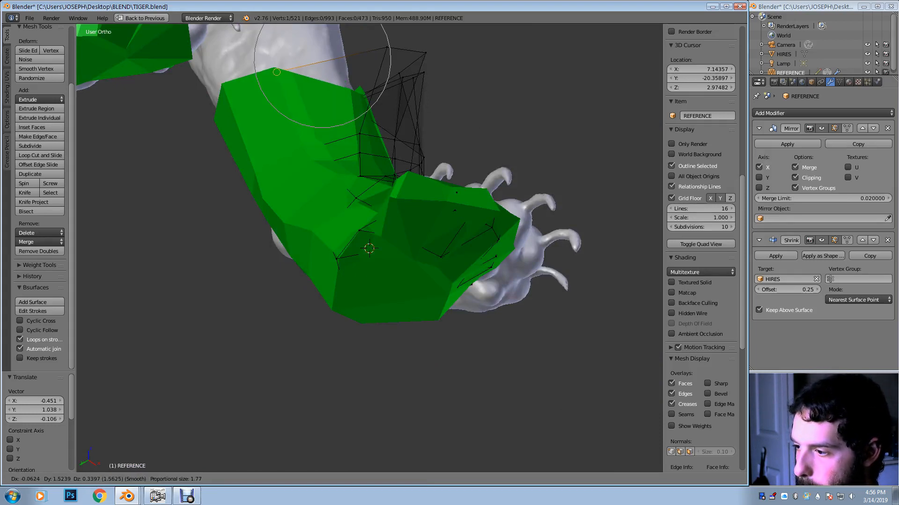
left_click(276, 72)
middle_click_drag(277, 72, 223, 86)
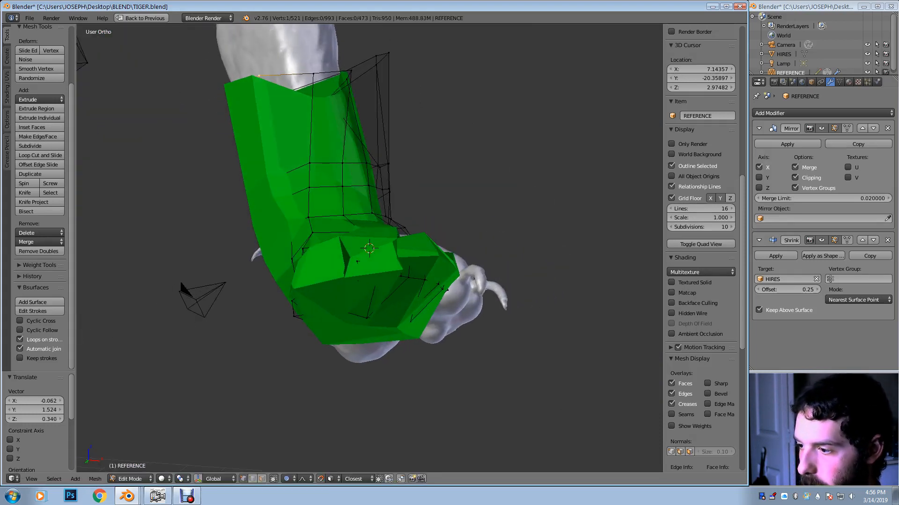
key("g")
left_click(357, 261)
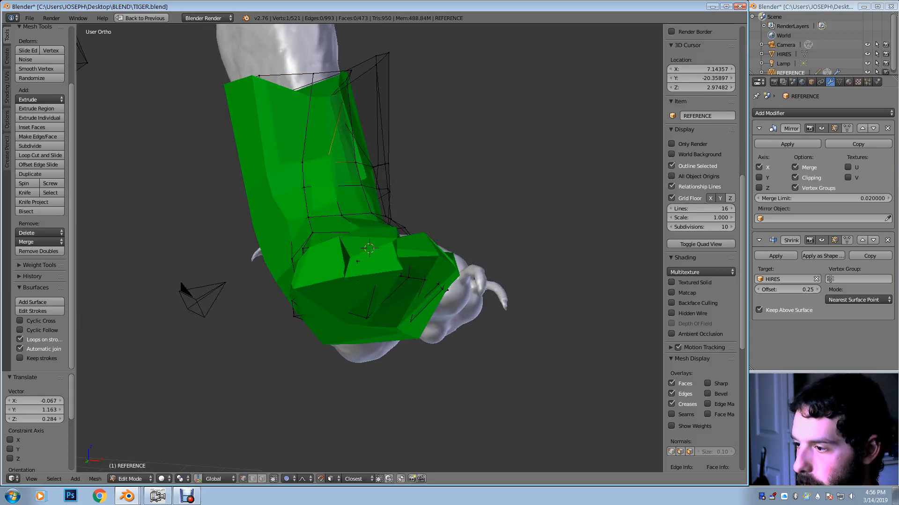
middle_click_drag(358, 261, 334, 331)
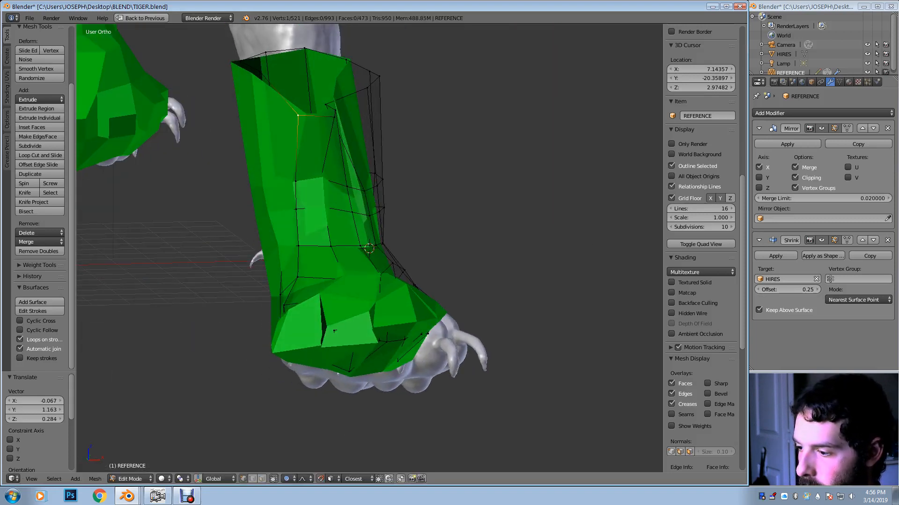
Pull two front vertices of the upper rim back against the leg, about 2.63 and 0.78 along Y
key("g")
left_click(279, 94)
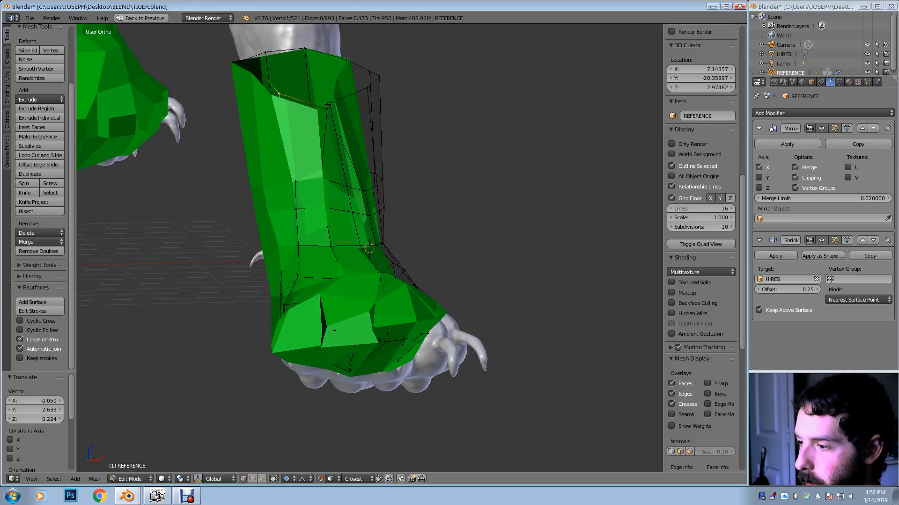
middle_click_drag(279, 94, 309, 101)
key("g")
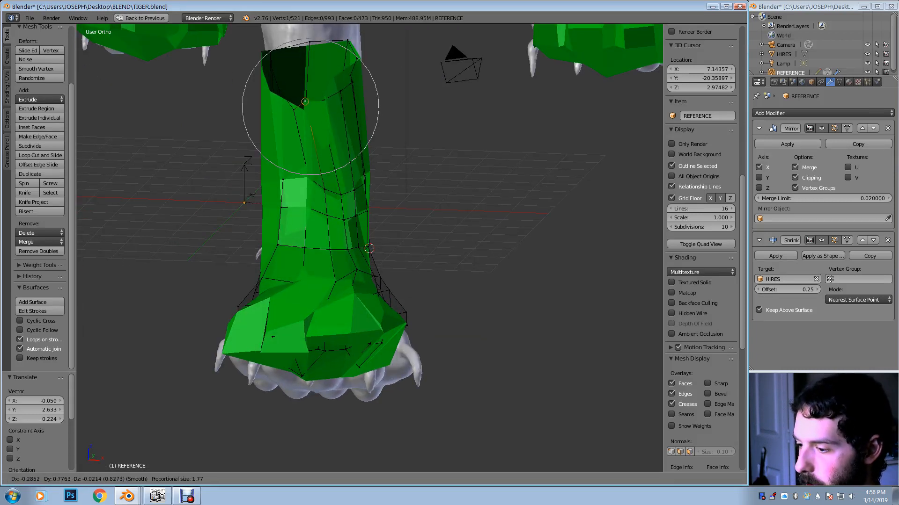
left_click(305, 101)
middle_click_drag(306, 102, 262, 107)
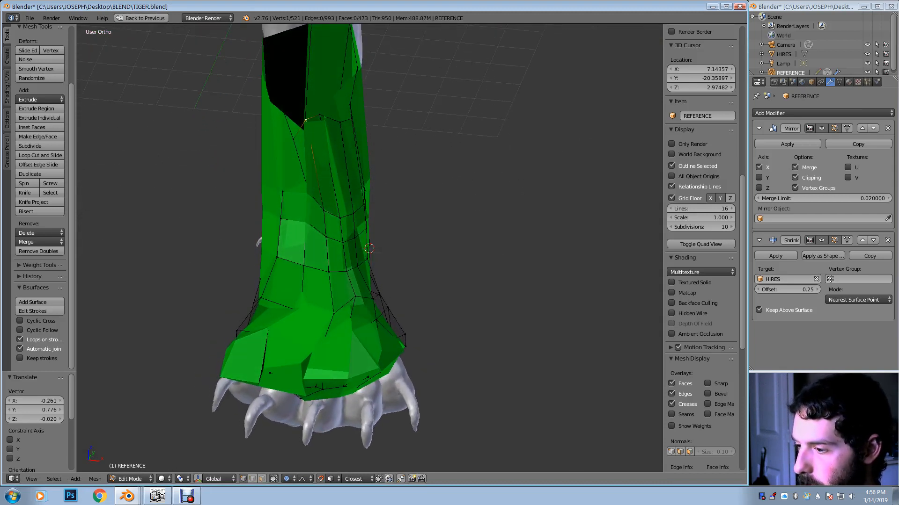
Pull two vertices of the upper rim back against the leg, about 1.40 and 1.74 along Y
middle_click_drag(305, 120, 304, 126)
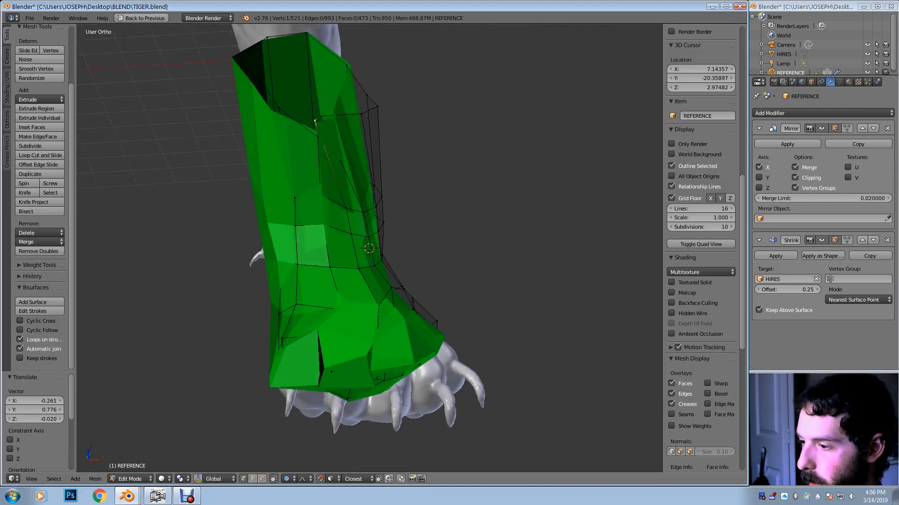
key("g")
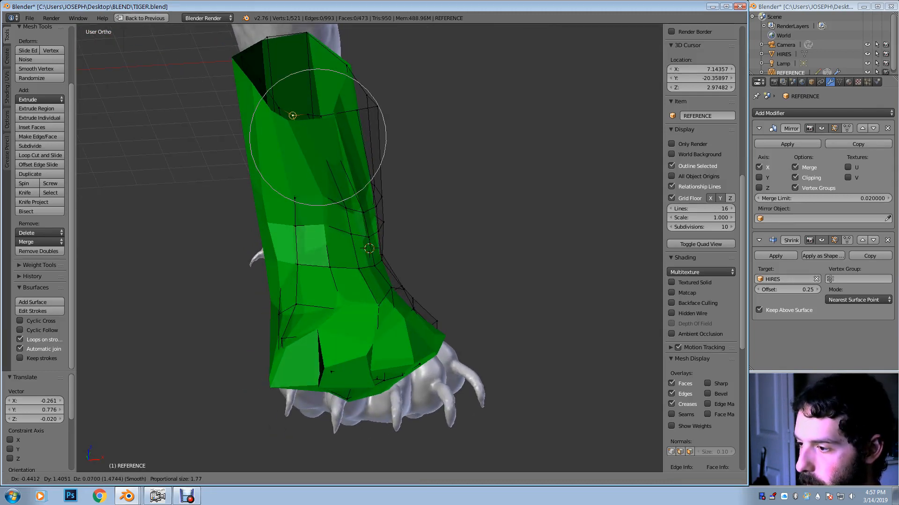
left_click(293, 115)
middle_click_drag(292, 116, 282, 117)
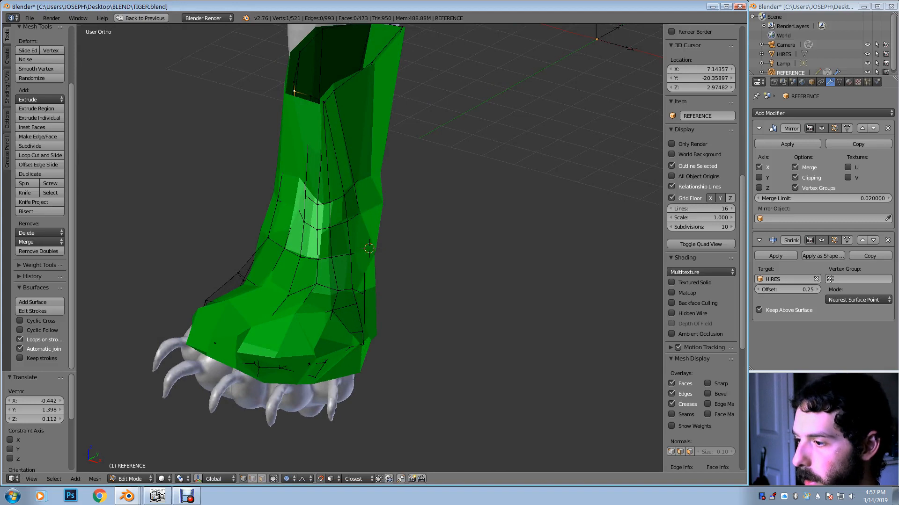
key("g")
key("Return")
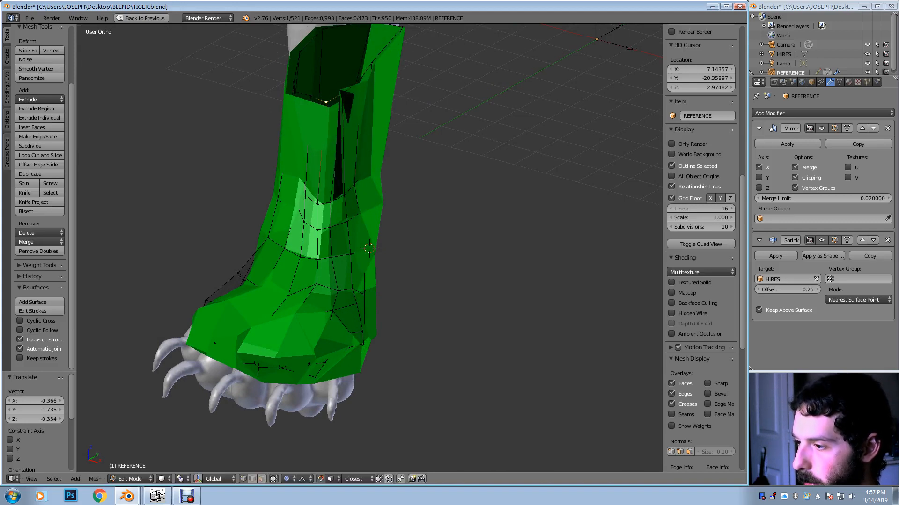
Even out the front of the upper rim by moving vertices about -0.50 and then 0.69 along Y
key("g")
key("Return")
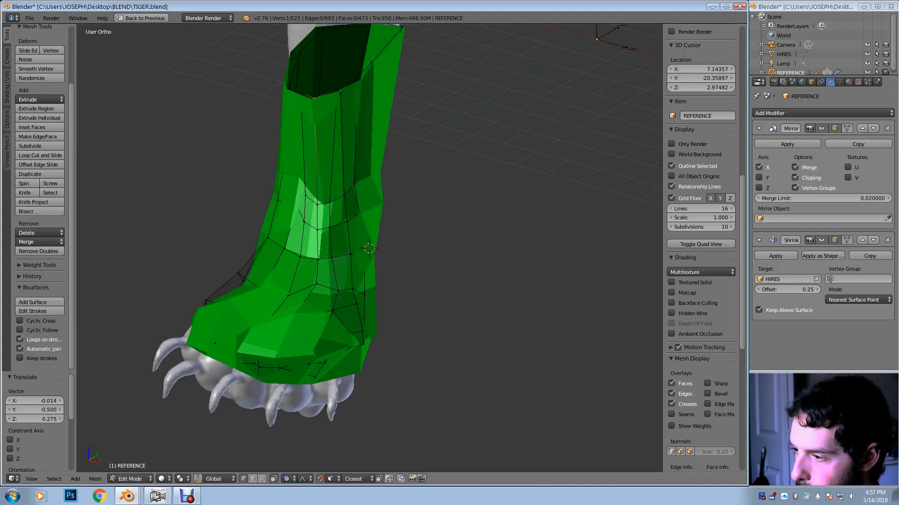
key("g")
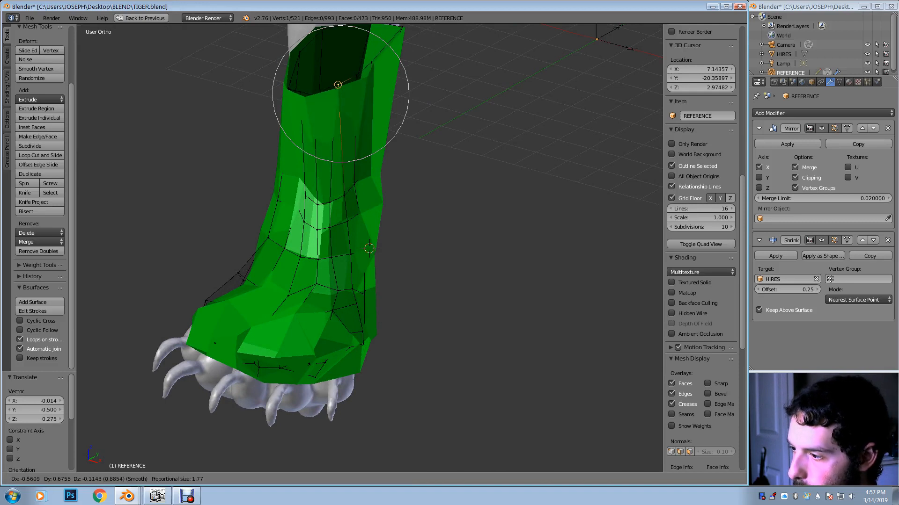
left_click(338, 85)
scroll(338, 85, "up", 2)
middle_click_drag(338, 85, 413, 207, "shift")
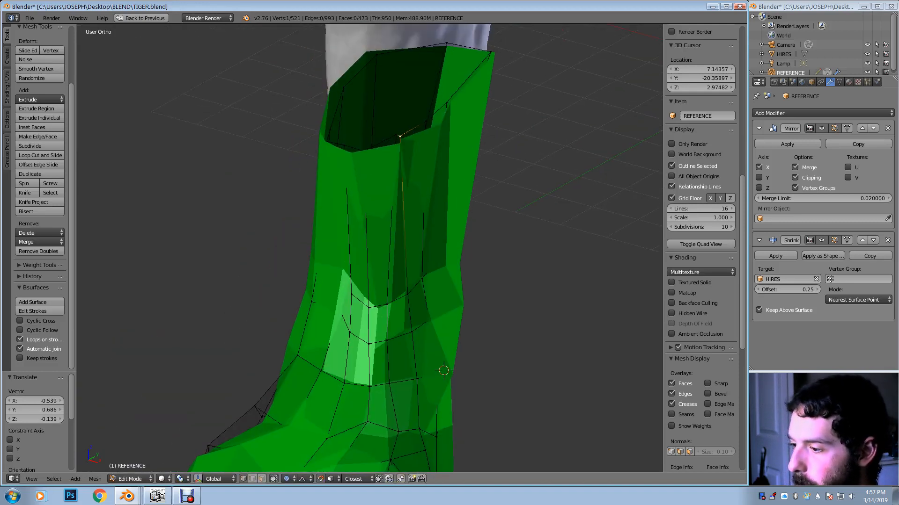
Shift two vertices of the shin's lower edge loop about 0.91 and 0.47 along Y, reducing the proportional size to 1.21
key("g")
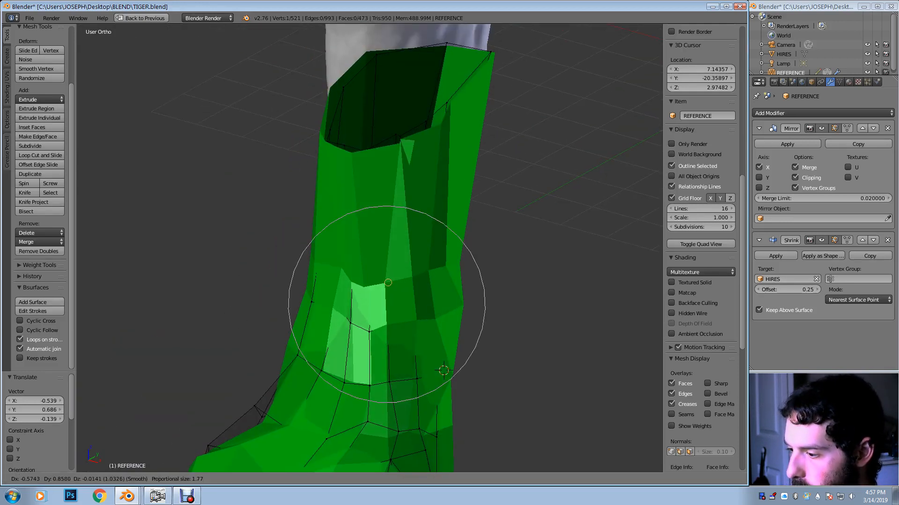
scroll(390, 280, "up", 4)
key("Return")
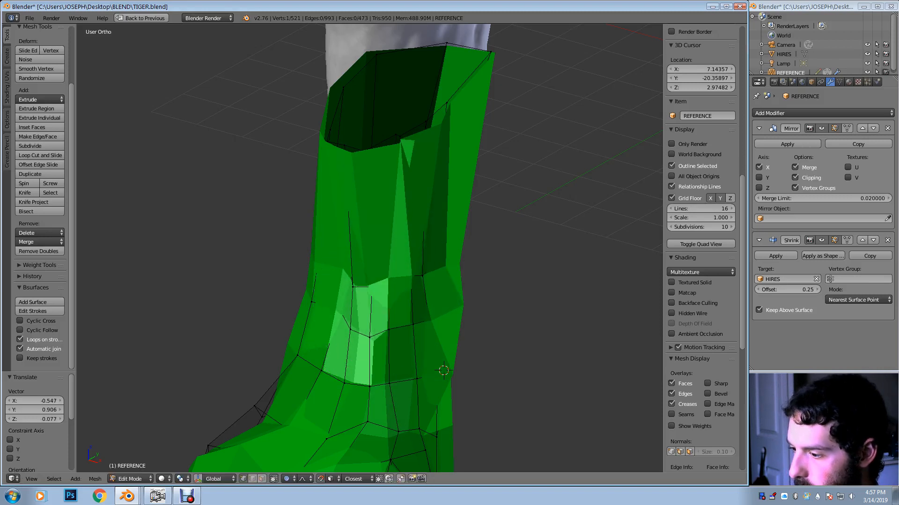
key("g")
key("Return")
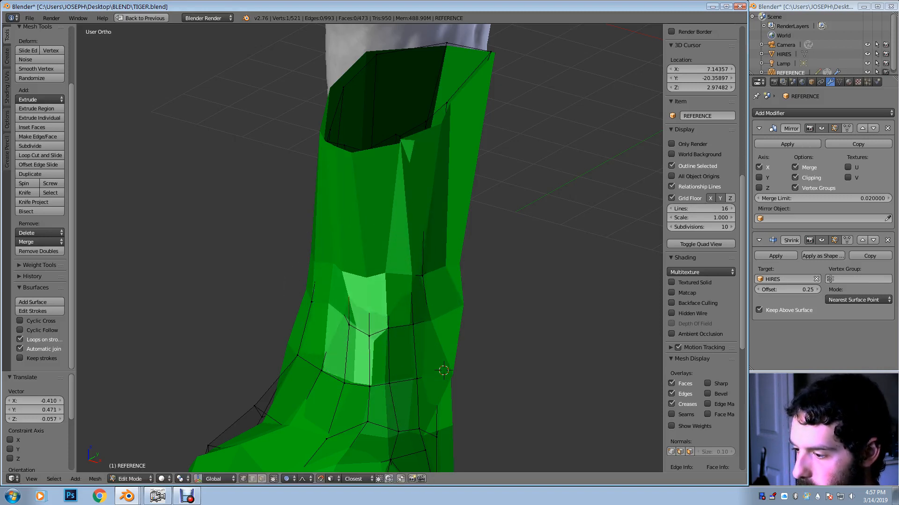
Move two vertices down the front of the ankle about 0.53 and 0.41 along Y
key("g")
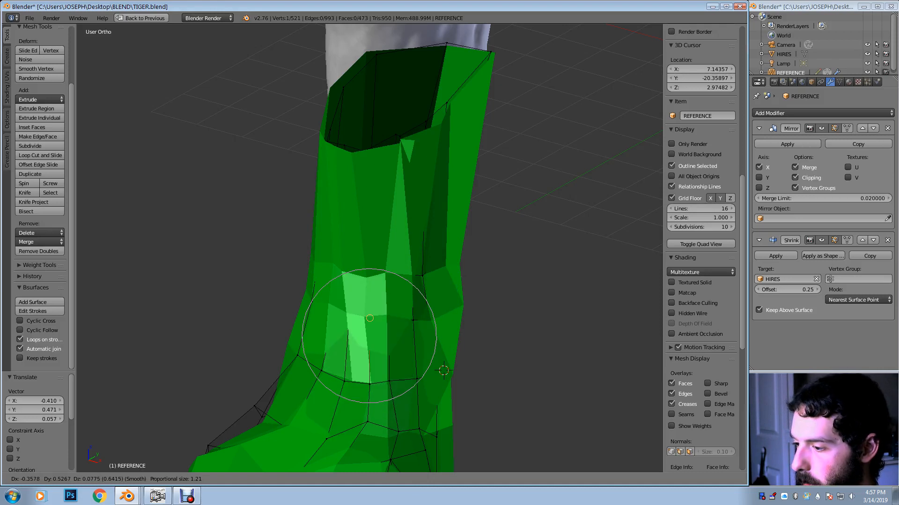
key("Return")
key("g")
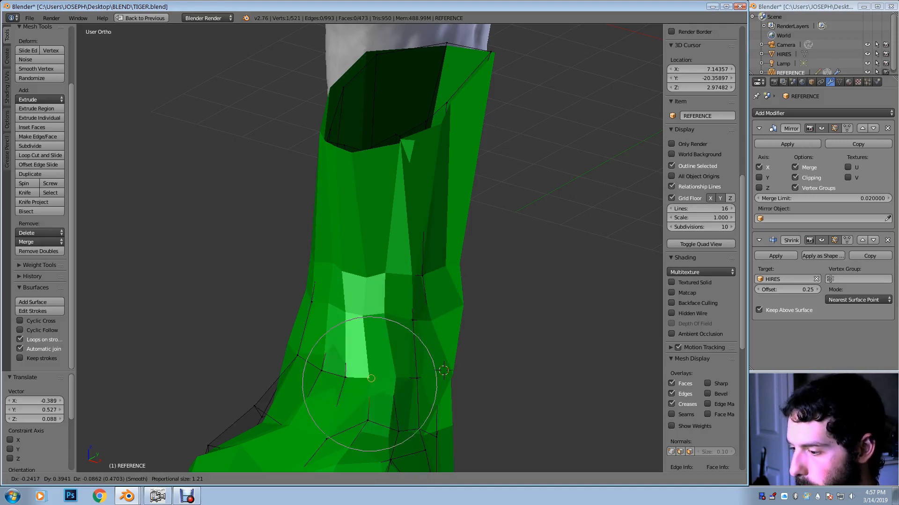
key("Return")
Lower two vertices at the base of the ankle about 0.44 and 0.41 along Z, shifting the second about 0.54 along Y
middle_click_drag(371, 374, 376, 279, "shift")
key("g")
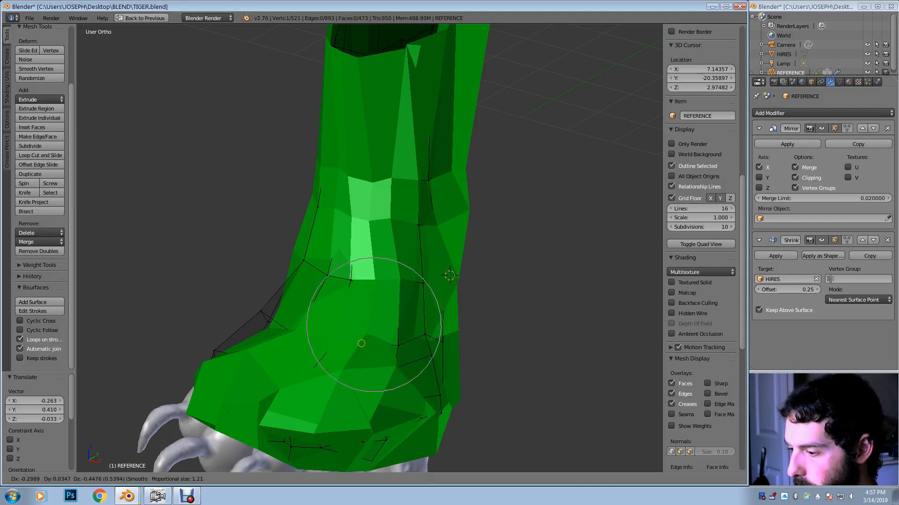
key("Return")
key("g")
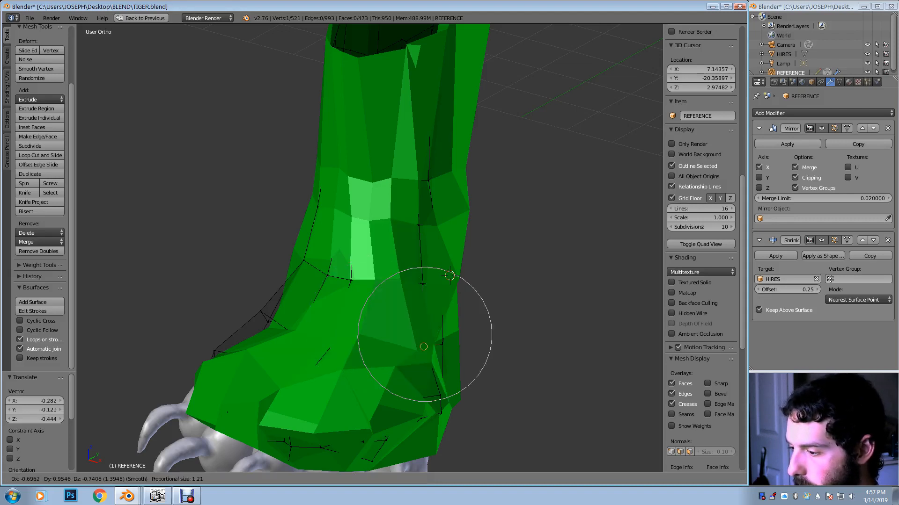
left_click(417, 340)
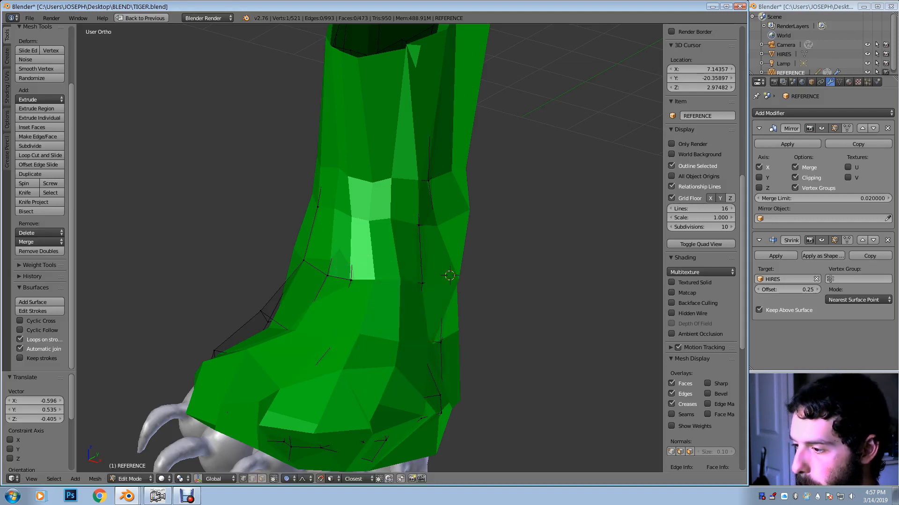
Space out three side vertices of the ankle, about 0.37, 0.35 and 0.21 along Y, with the proportional size at 1.00
middle_click_drag(417, 340, 347, 330)
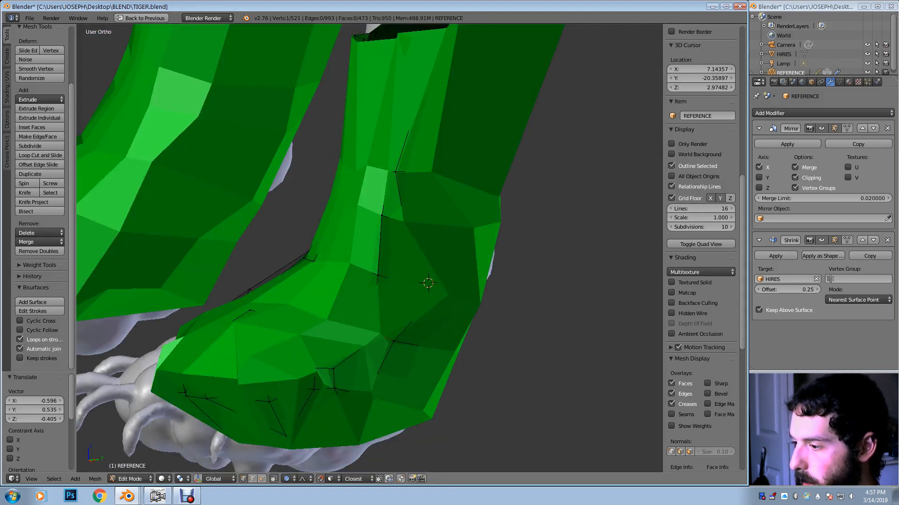
key("g")
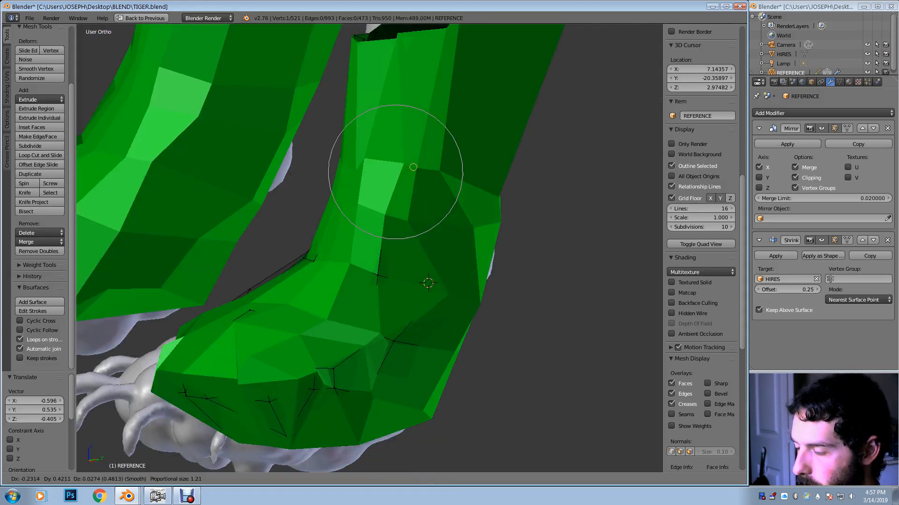
scroll(414, 167, "up", 2)
left_click(410, 165)
right_click(396, 218)
key("g")
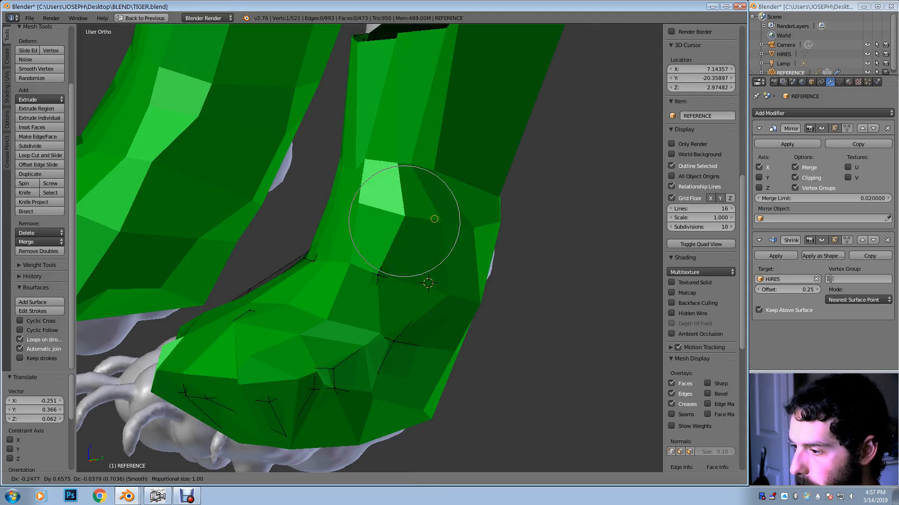
key("Return")
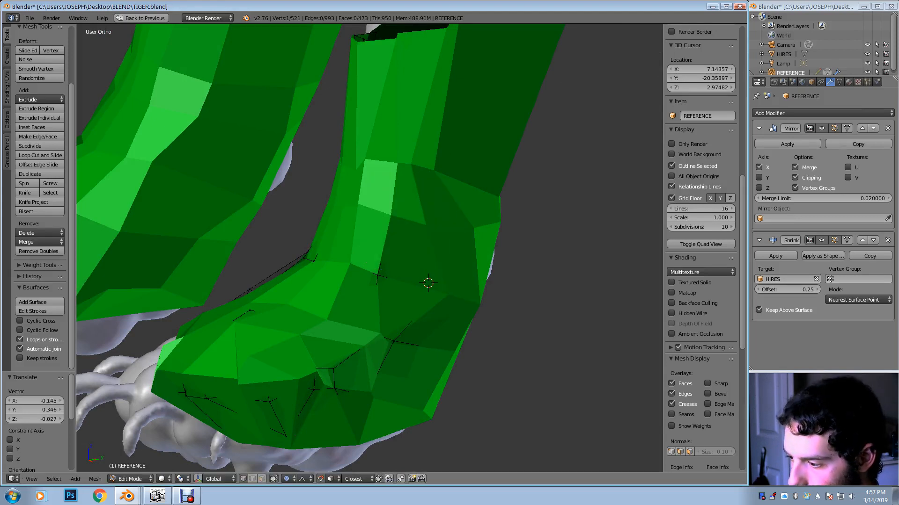
key("g")
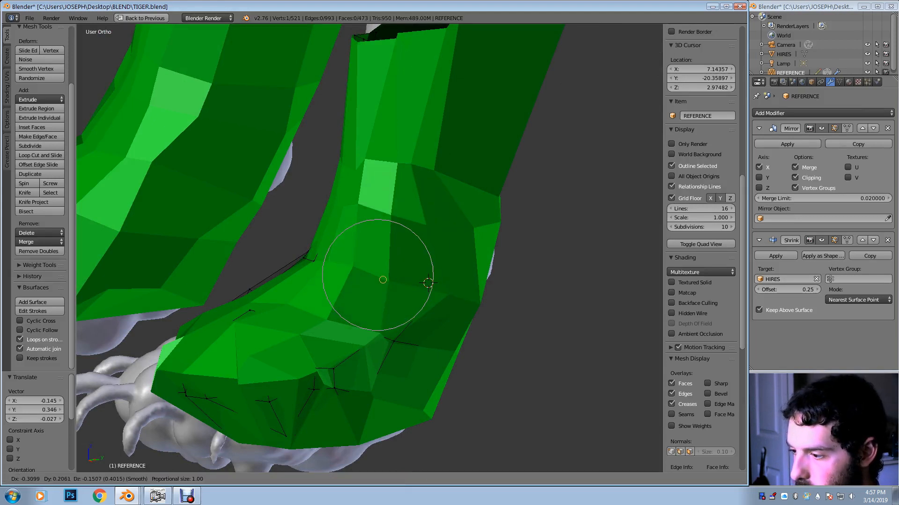
key("Return")
Circle-select the toe section of the front paw's low-poly mesh in wireframe view
middle_click_drag(396, 234, 457, 206)
middle_click_drag(444, 238, 447, 234)
middle_click_drag(421, 281, 453, 161, "shift")
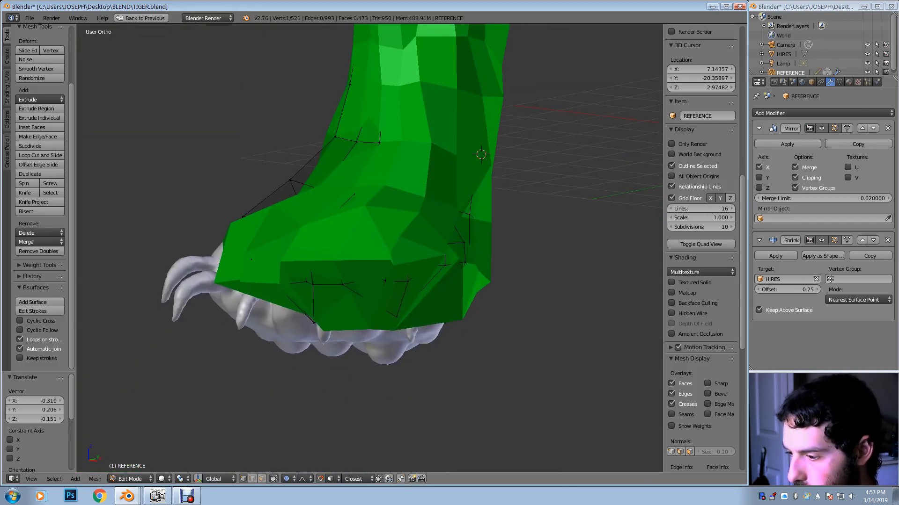
mouse_move(421, 210)
middle_mouse_down()
mouse_move(445, 238)
mouse_move(430, 225)
middle_mouse_up()
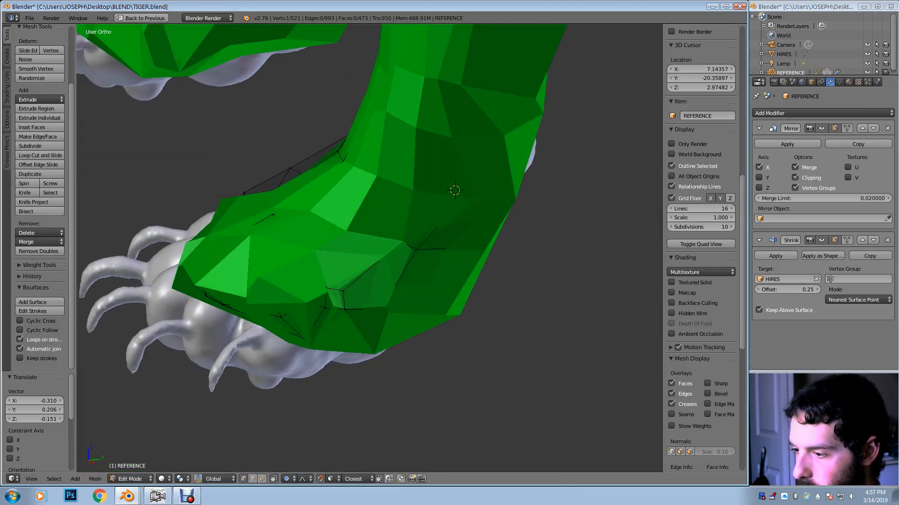
key("z")
key("c")
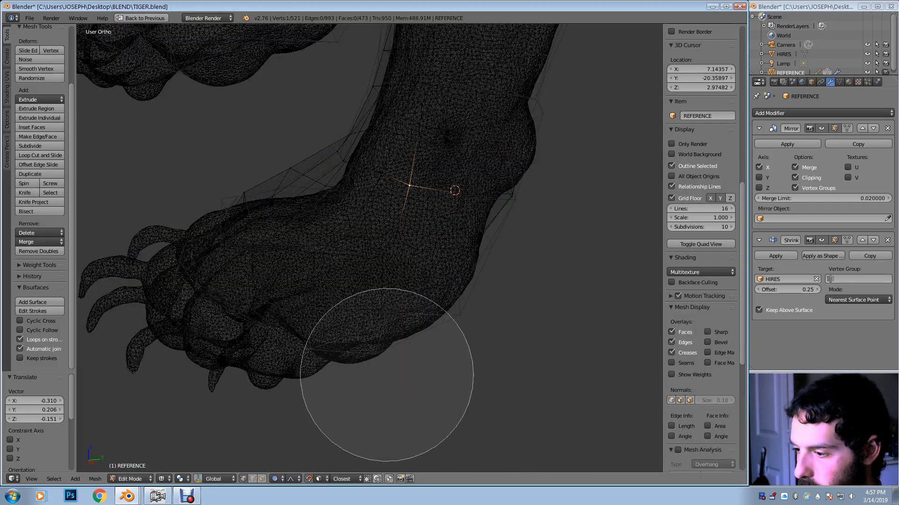
key("Escape")
key("a")
key("c")
scroll(291, 311, "down", 3)
left_click_drag(314, 381, 296, 371)
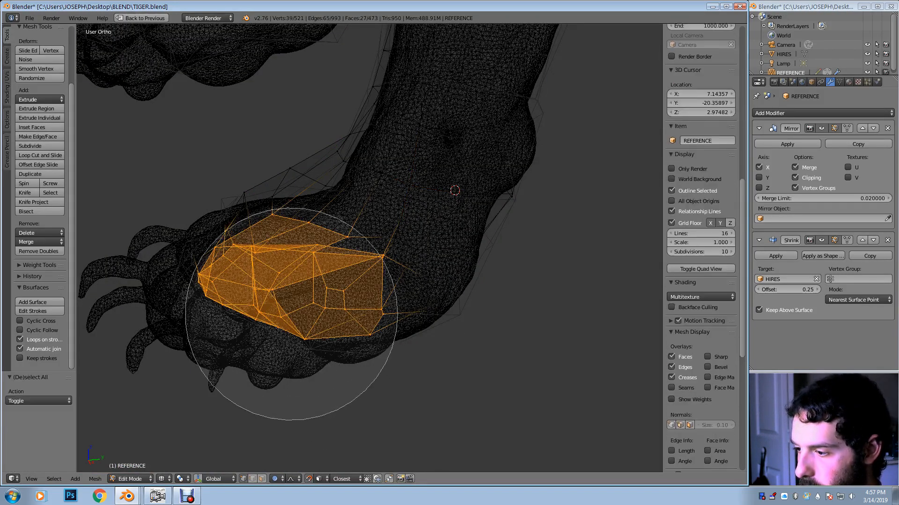
key("Escape")
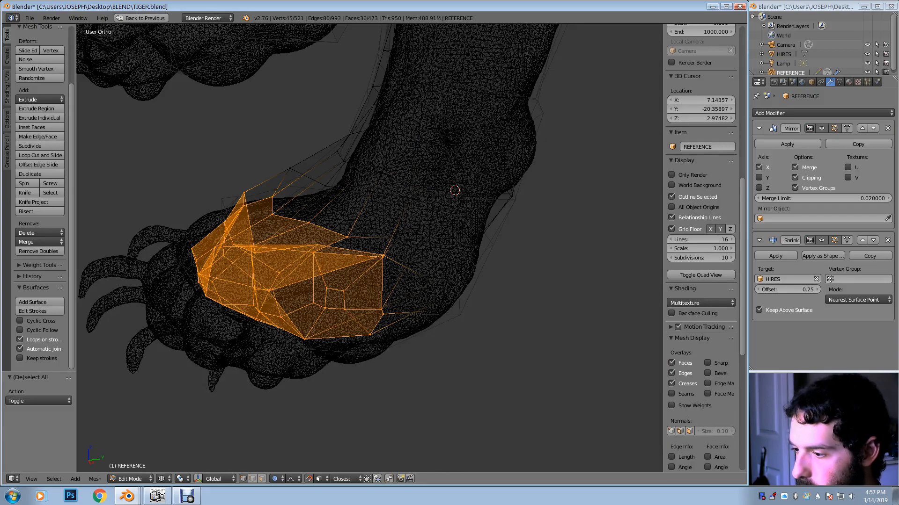
Refine the toe selection from the side and below, leaving out stray vertices, and return to solid shading
mouse_move(250, 321)
middle_mouse_down()
mouse_move(333, 299)
mouse_move(326, 317)
middle_mouse_up()
mouse_move(417, 173)
middle_mouse_down()
mouse_move(424, 186)
mouse_move(377, 190)
middle_mouse_up()
key("c")
scroll(425, 186, "up", 8)
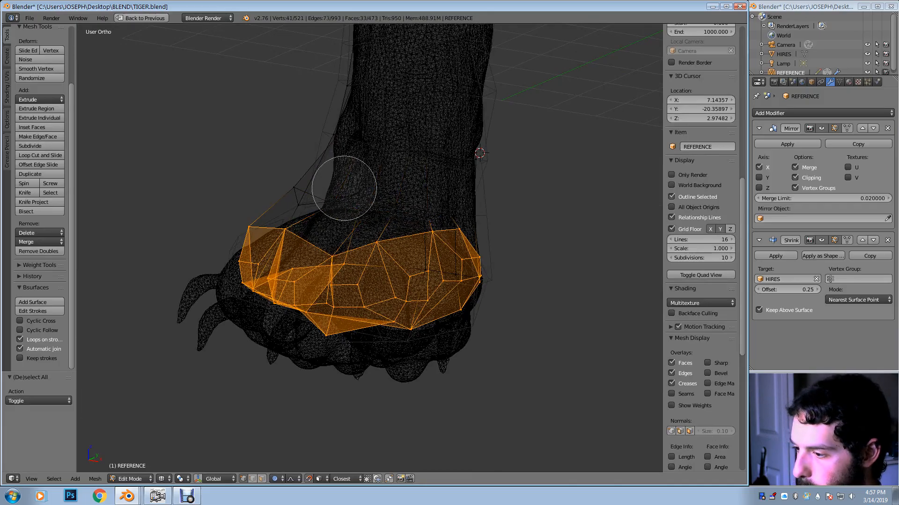
middle_click_drag(330, 431, 354, 323)
key("c")
right_click(471, 312)
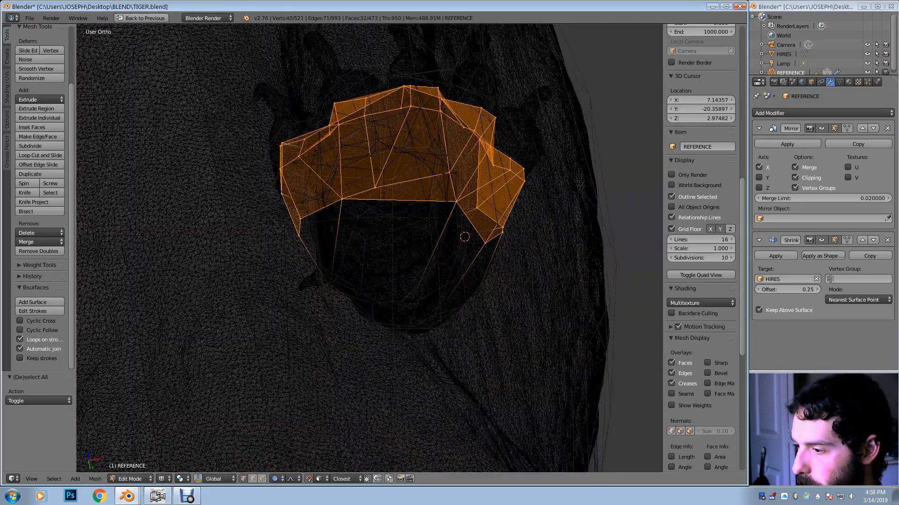
middle_click_drag(470, 311, 454, 412)
key("z")
Move the selected toe section about 0.96 along X and -0.42 along Y, and rotate it about -24° around global Z
middle_click_drag(628, 302, 576, 297)
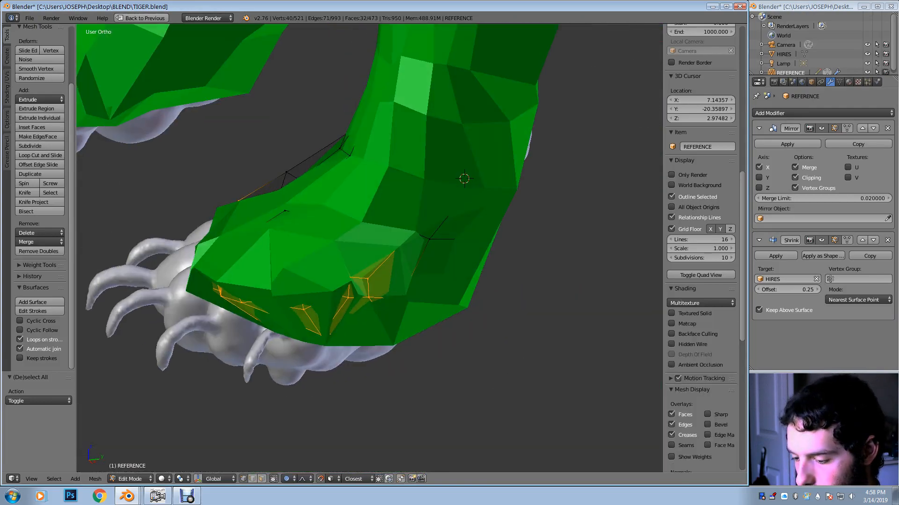
key("g")
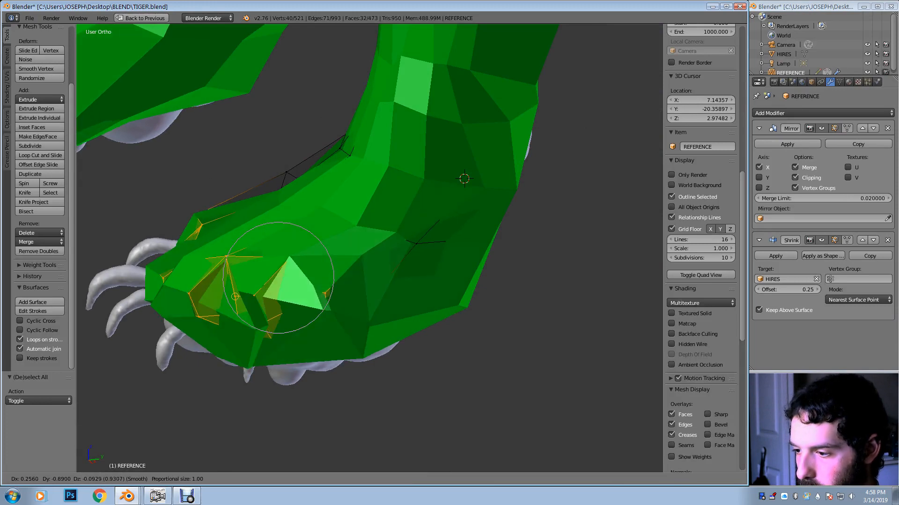
key("Return")
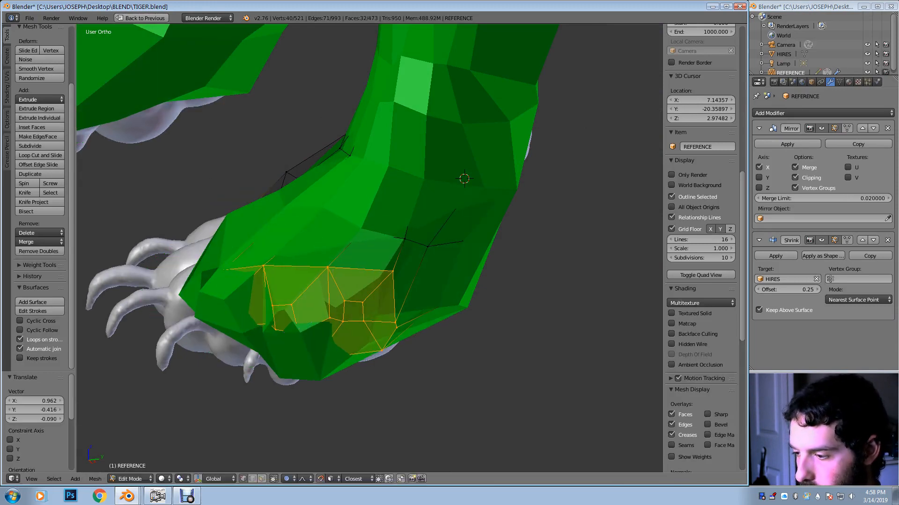
middle_click_drag(370, 248, 415, 262)
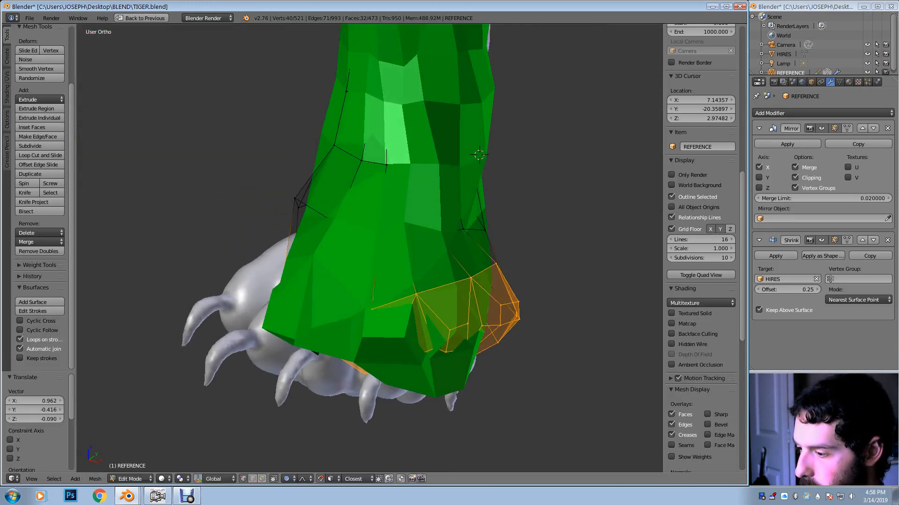
key("r")
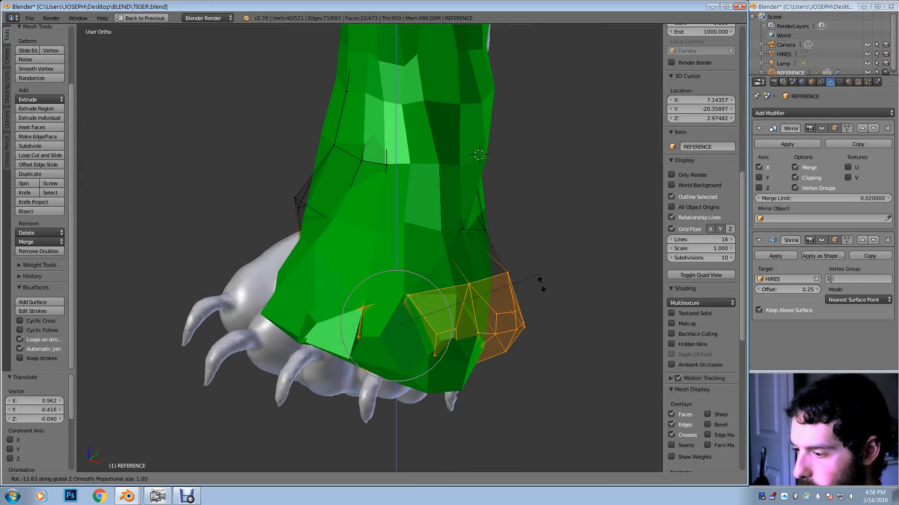
key("Return")
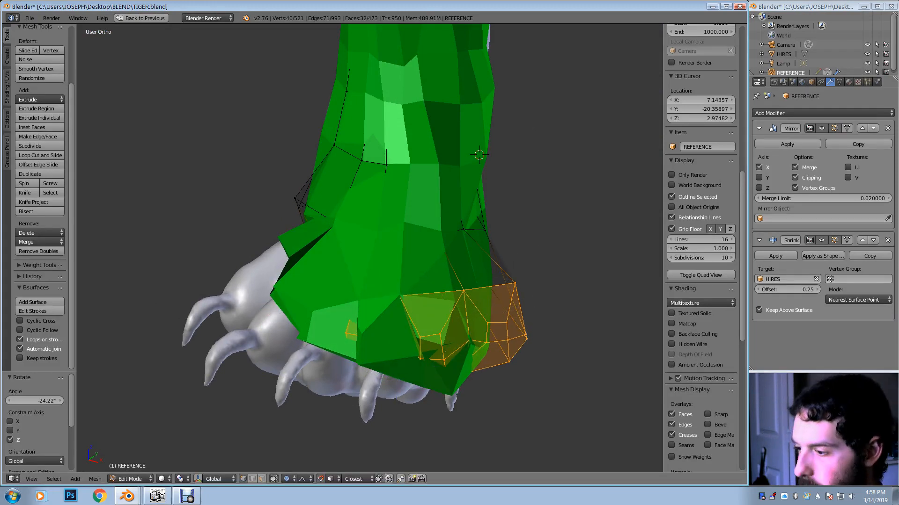
Move the rotated toe section forward over the toes, about -0.61 along X and -1.69 along Y
key("g")
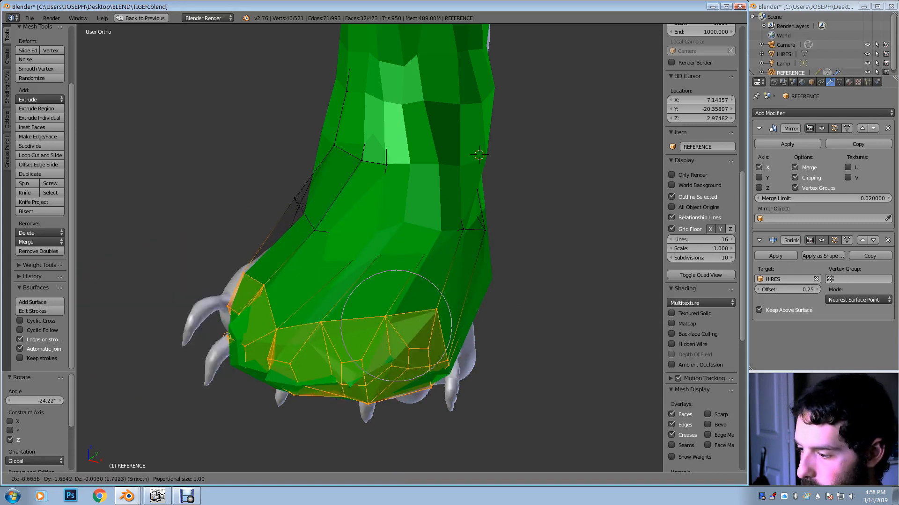
left_click(396, 327)
middle_click_drag(396, 326, 374, 314)
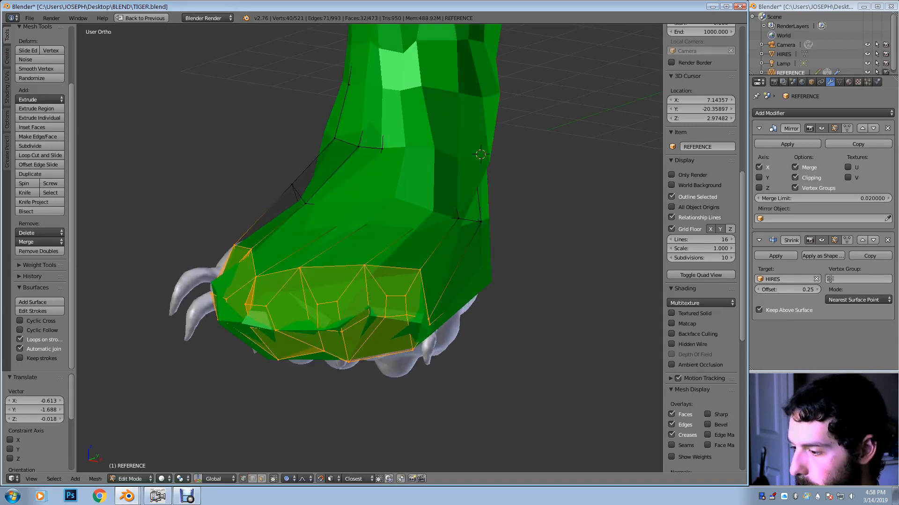
Move the rearmost toe's side vertex and lower corner vertex back about 0.54 and 0.61 along Y, lowering them about 0.17 and 0.31
scroll(375, 314, "up", 1)
scroll(370, 249, "up", 2)
middle_click_drag(370, 248, 323, 132, "shift")
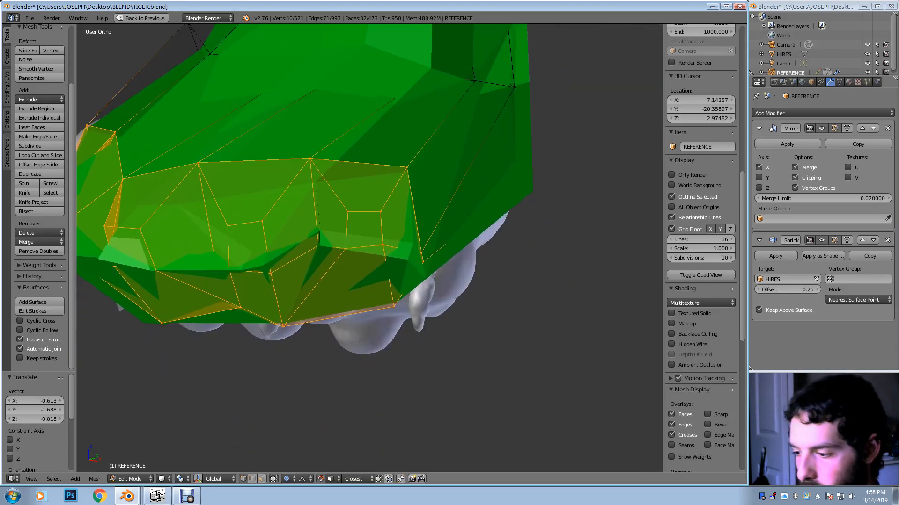
right_click(422, 255)
key("g")
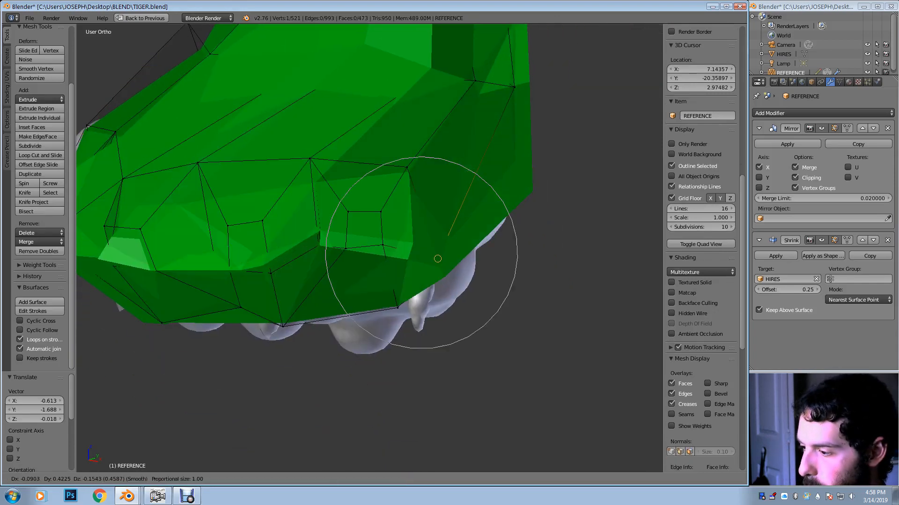
left_click(447, 255)
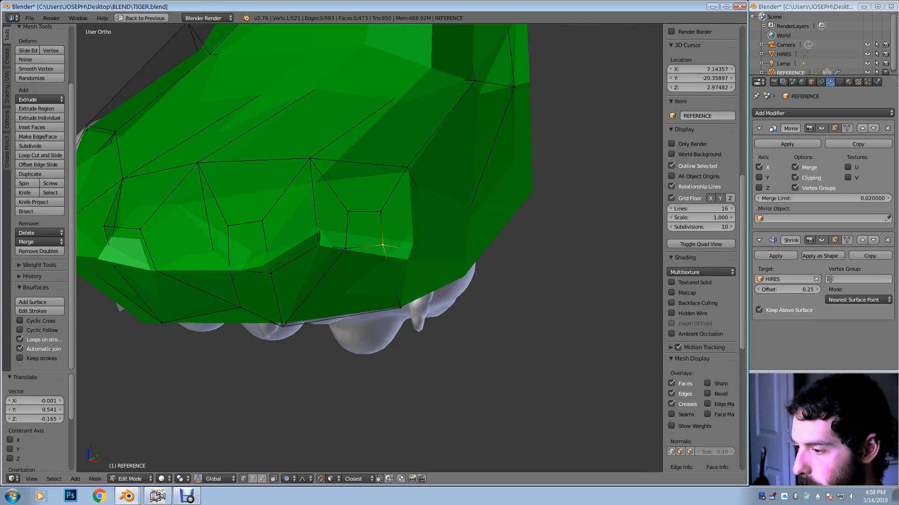
key("g")
left_click(414, 263)
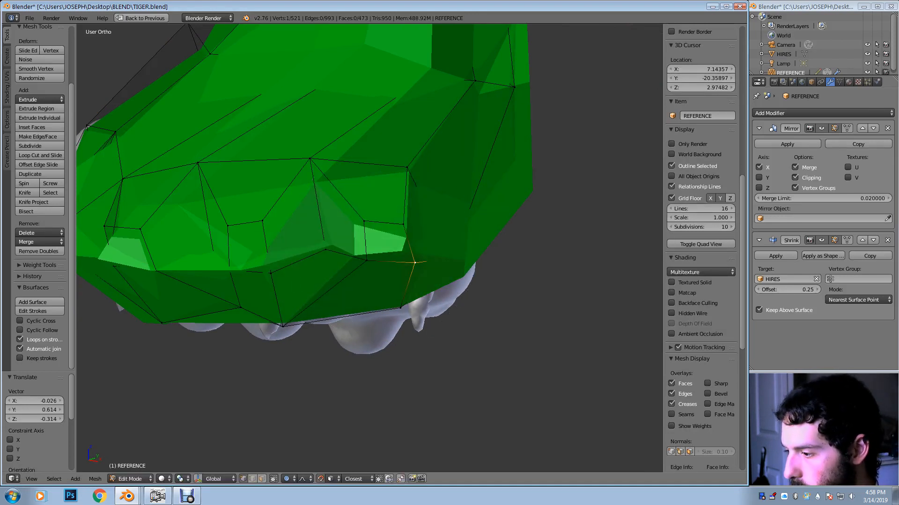
Pull the rearmost toe's tip vertices back and down about 1.05 and 0.55 along Y, and raise the last one about 0.09
right_click(364, 221)
key("g")
left_click(395, 248)
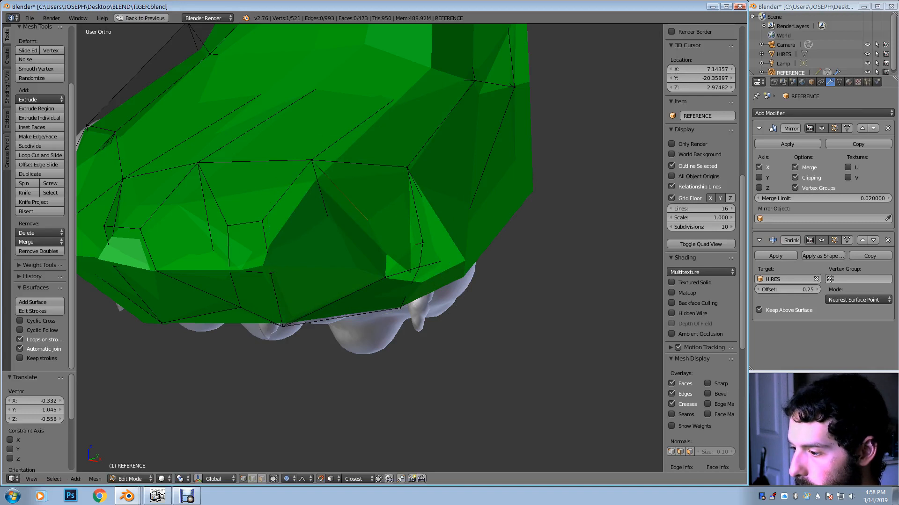
right_click(419, 266)
key("g")
left_click(419, 277)
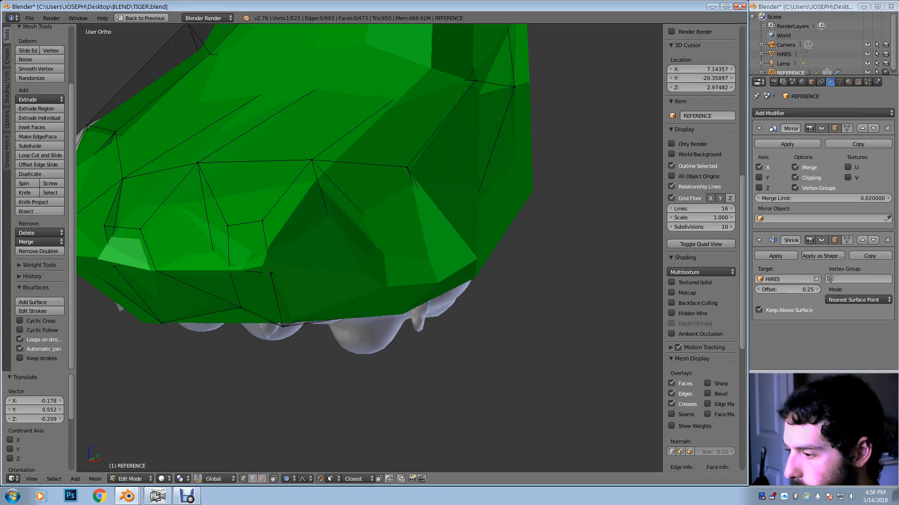
key("g")
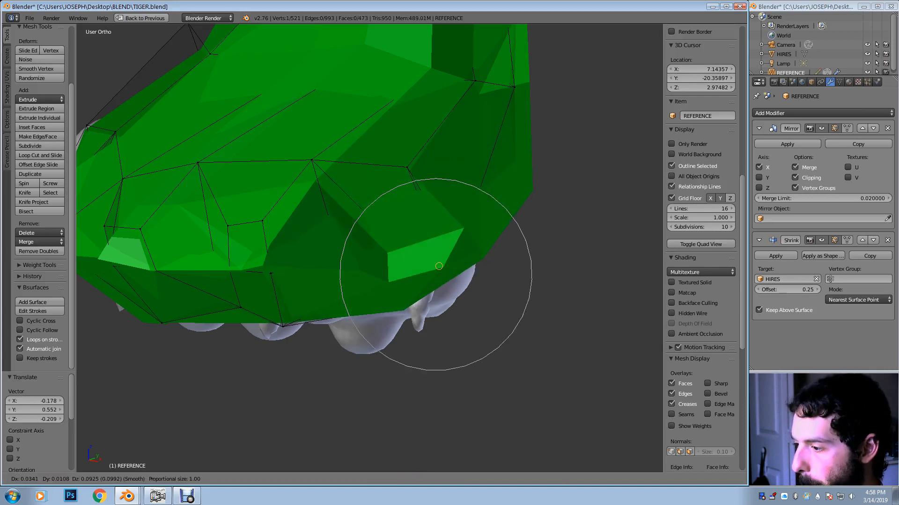
left_click(438, 267)
middle_click_drag(439, 266, 392, 263)
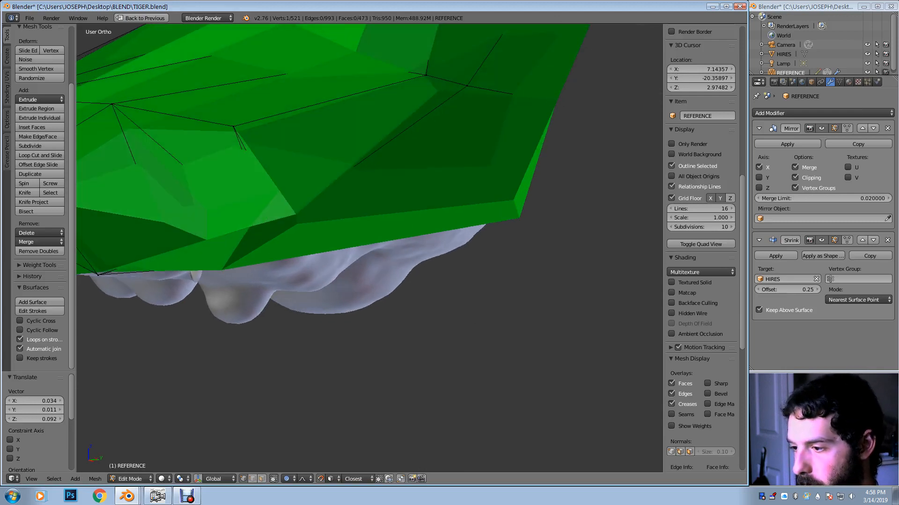
key("g")
scroll(323, 236, "up", 5)
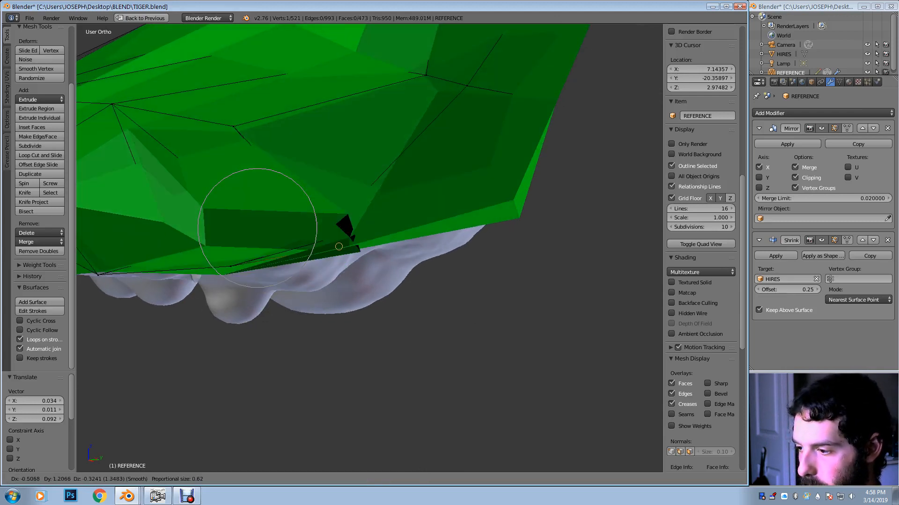
left_click(333, 238)
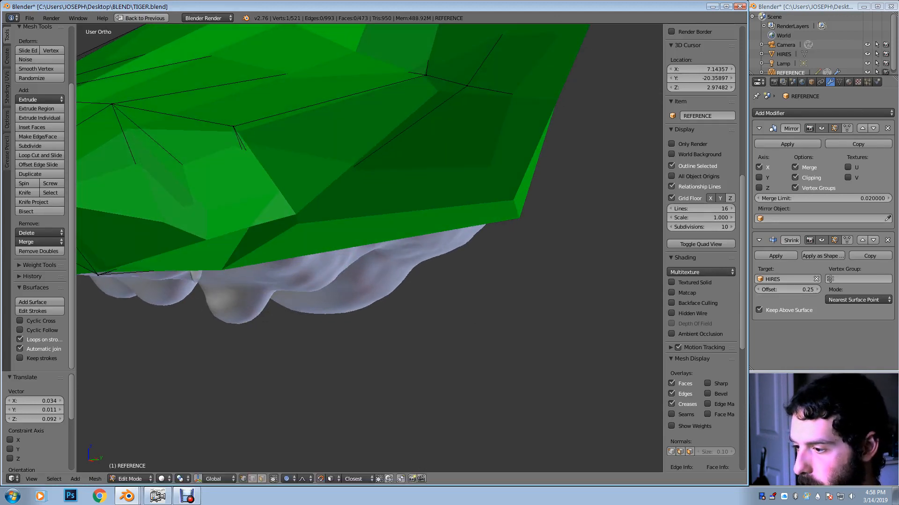
key("g")
right_click(316, 226)
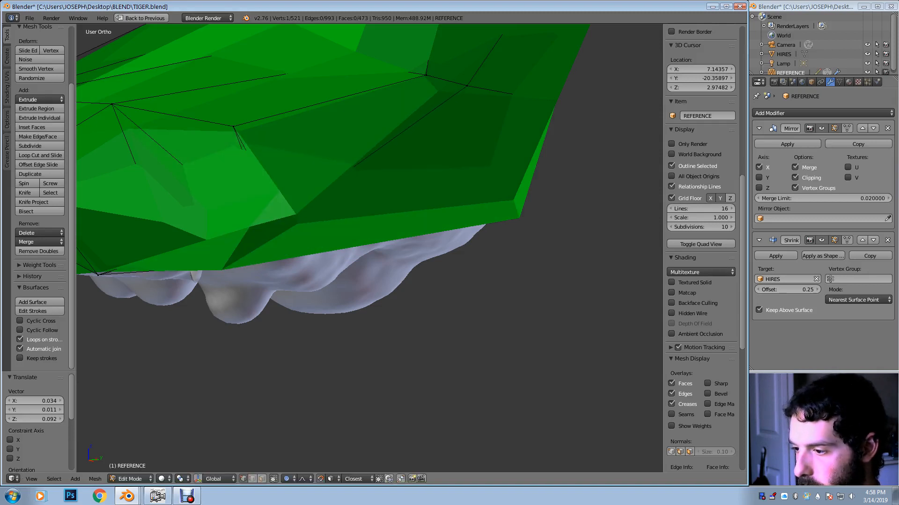
Move two vertices low on the rearmost toe about 0.62 and 0.47 along Y, shrinking the proportional editing size to 0.24
middle_click_drag(317, 226, 290, 193)
key("g")
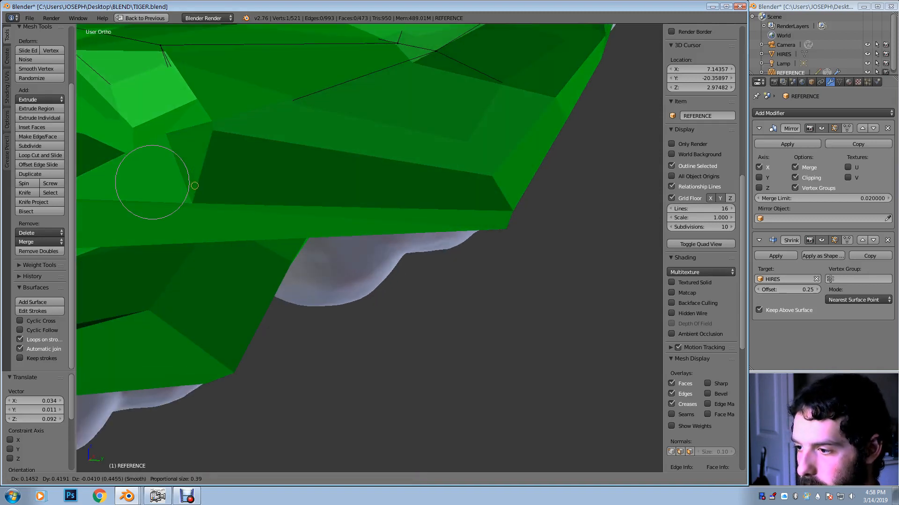
key("Return")
key("g")
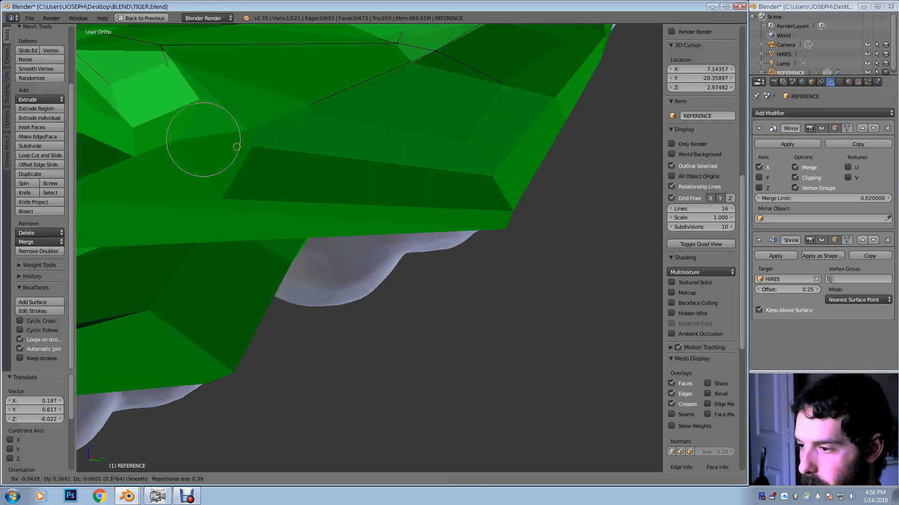
scroll(237, 150, "up", 3)
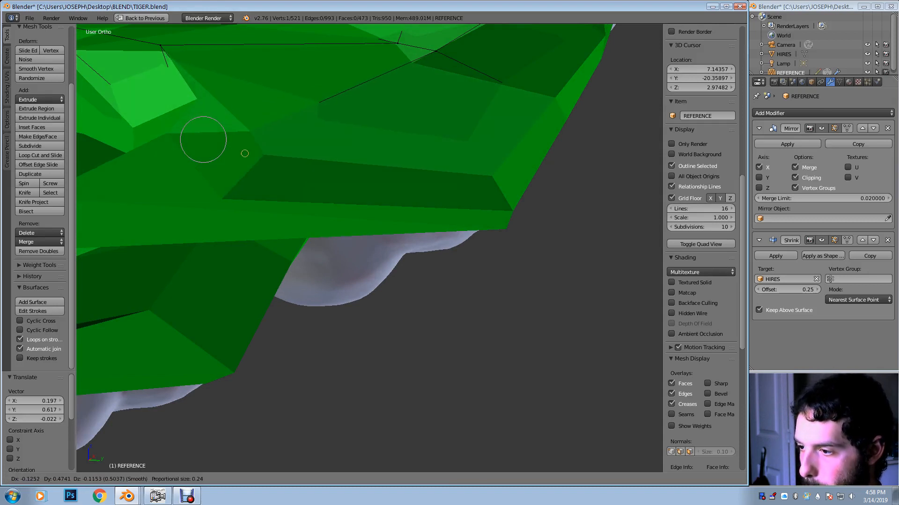
left_click(245, 153)
Move the vertex above the gap between the rear toes about -0.12 along X, 0.35 along Y and -0.58 along Z
middle_click_drag(244, 153, 300, 186)
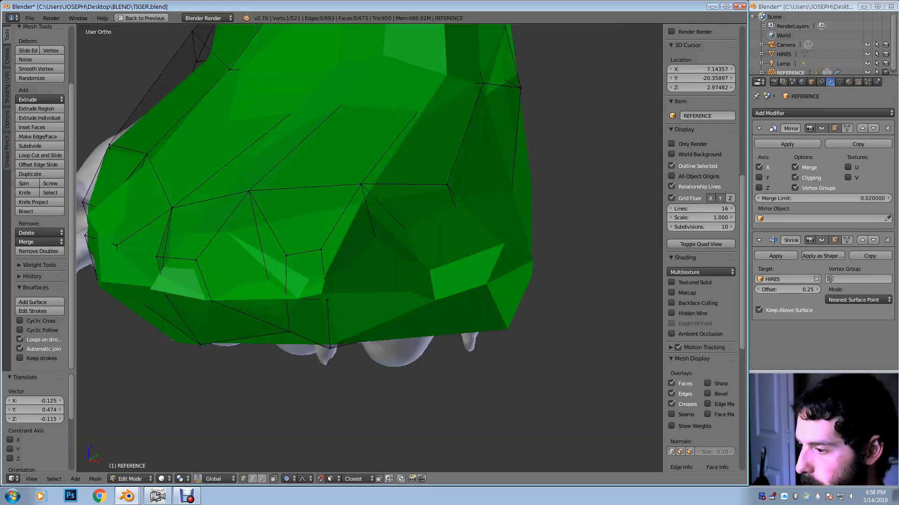
key("g")
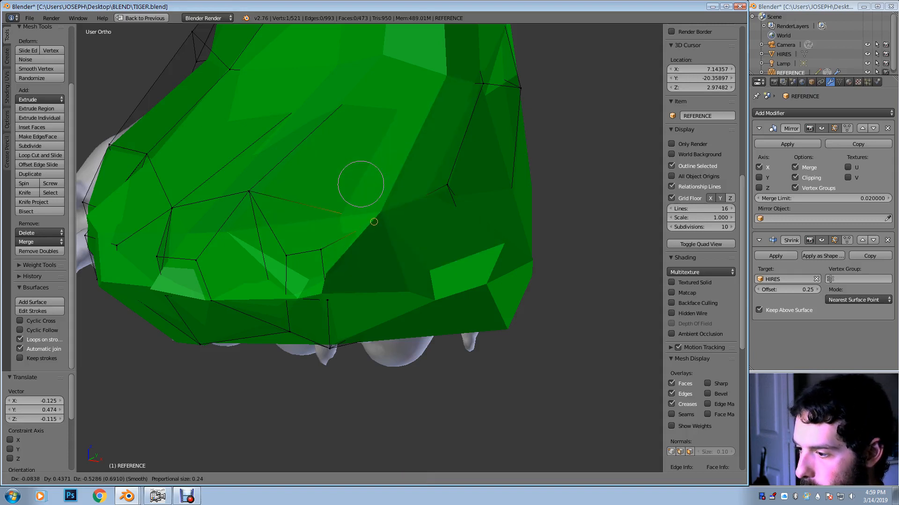
left_click(373, 228)
middle_click_drag(373, 228, 407, 238)
key("g")
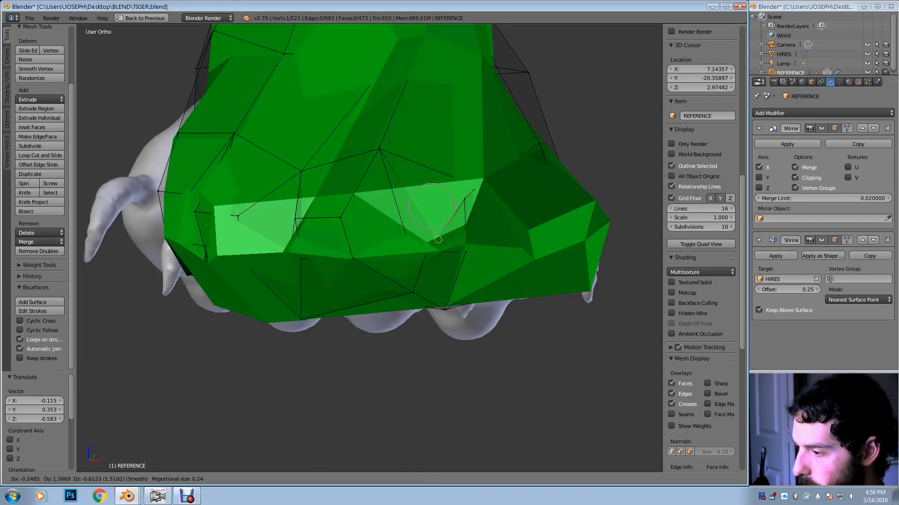
right_click(438, 240)
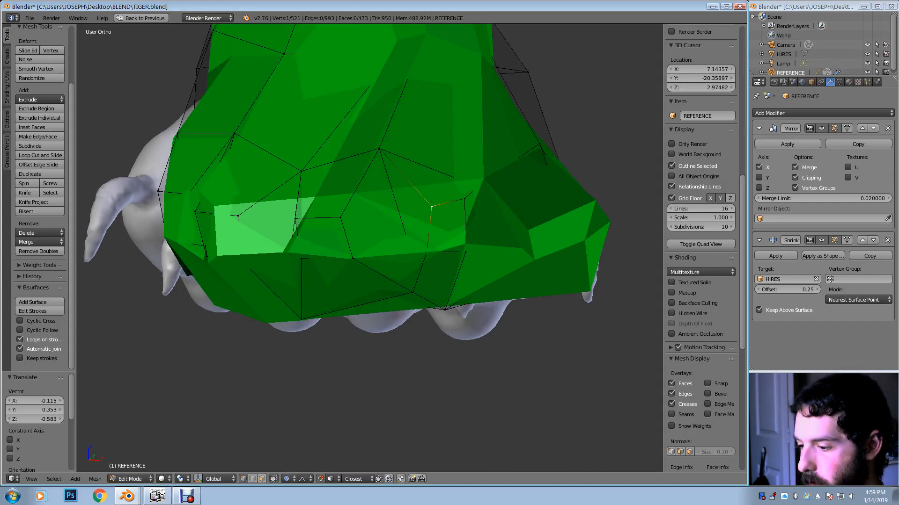
In face select mode, move the toe tip face about 0.12 along X, 0.03 along Y and -0.17 along Z with proportional size 1.61
left_click(261, 478)
right_click(447, 227)
key("g")
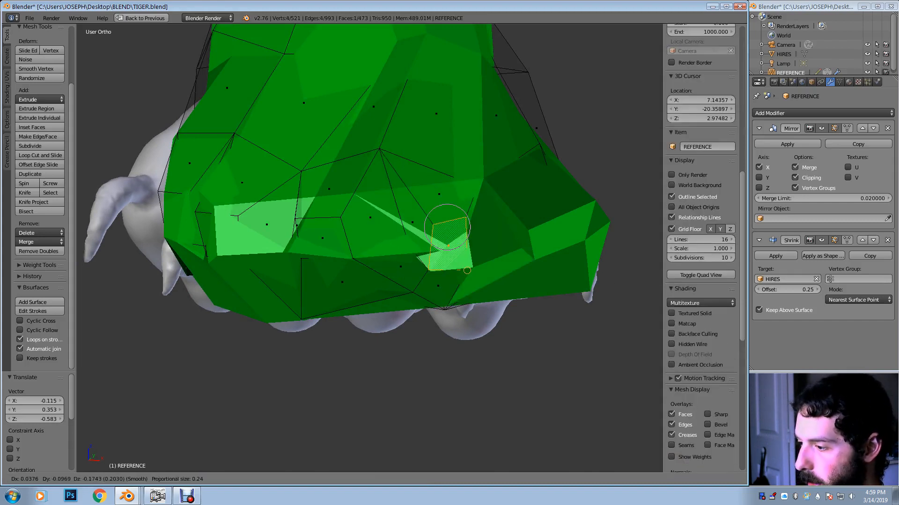
scroll(482, 279, "down", 10)
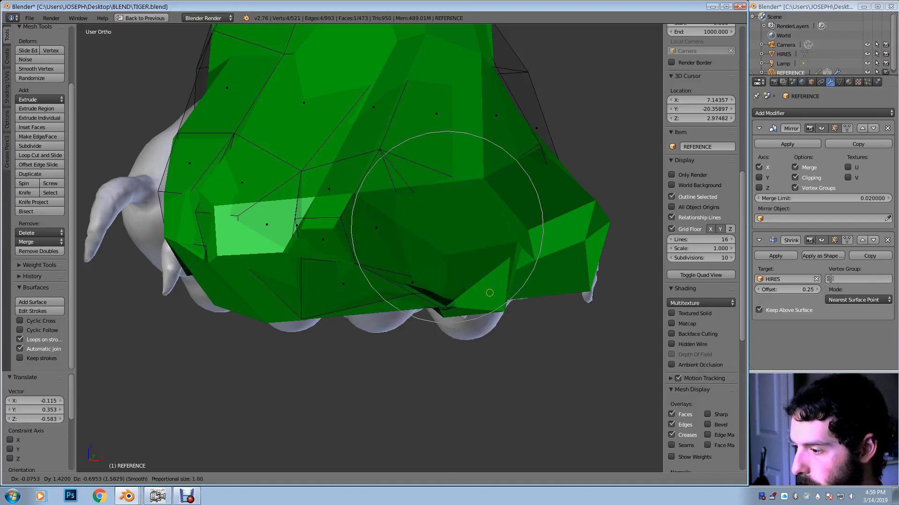
scroll(487, 289, "down", 5)
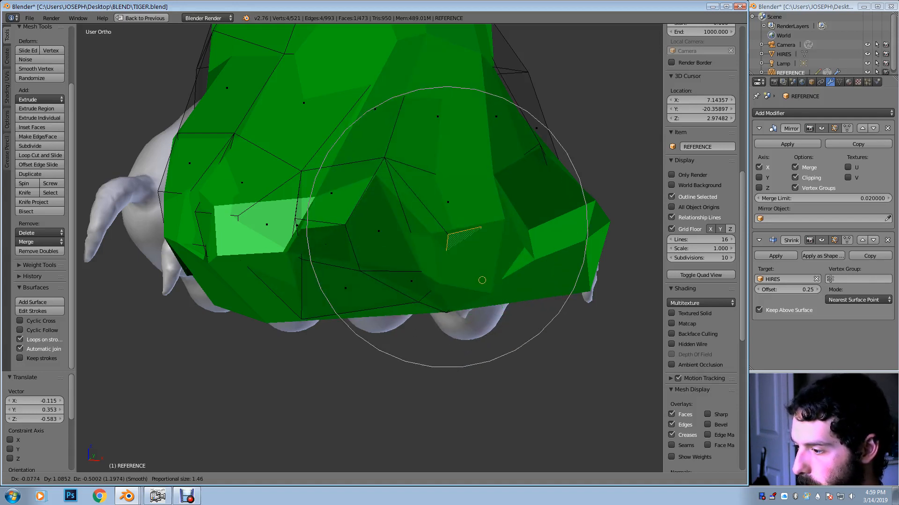
scroll(476, 270, "down", 1)
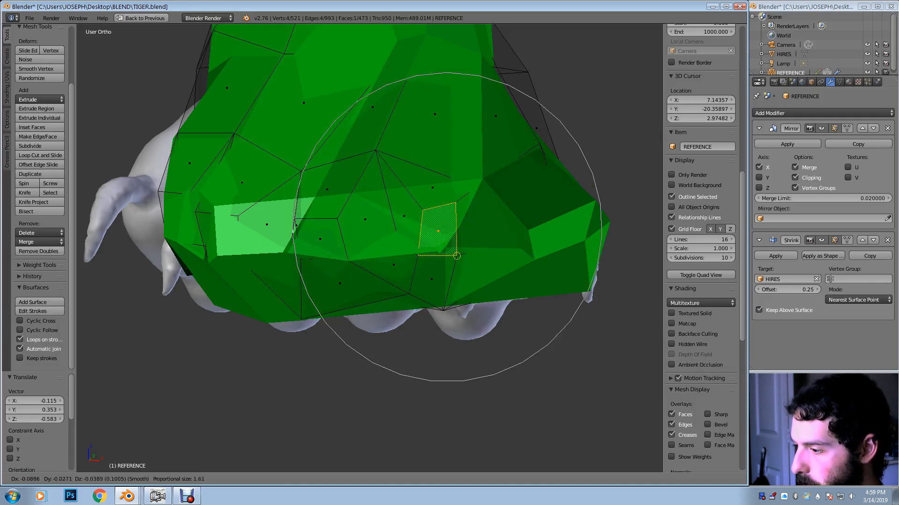
left_click(478, 269)
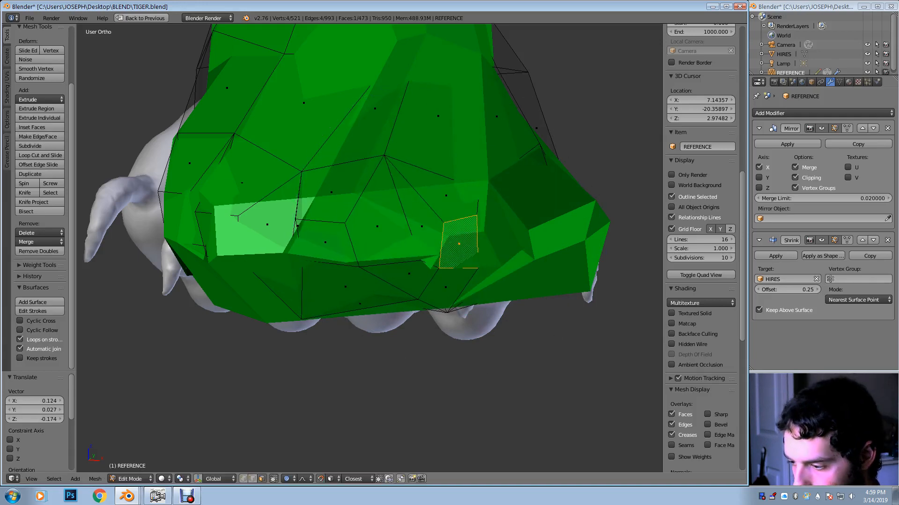
Return to vertex selection and move three vertices around the toe's base, side and top back about 1.58, 1.64 and 0.81 along Y
middle_click_drag(477, 268, 454, 259)
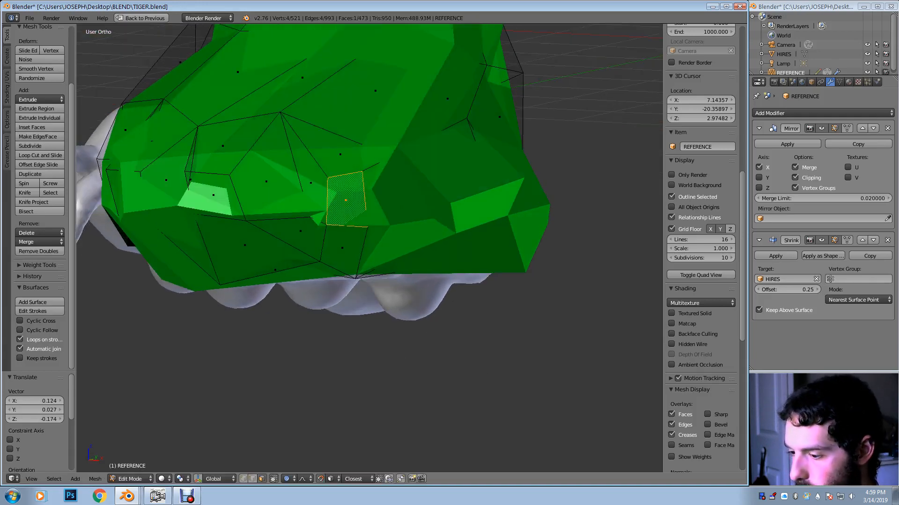
right_click(355, 277)
key("g")
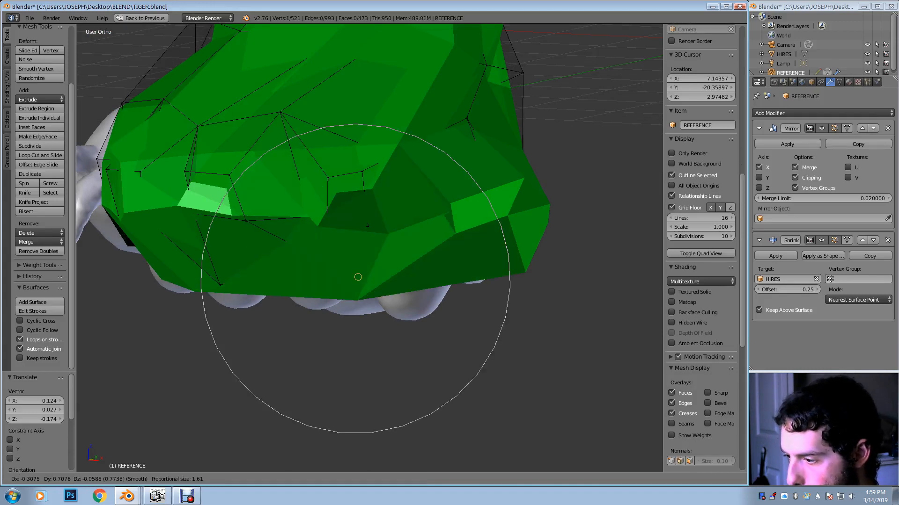
left_click(437, 292)
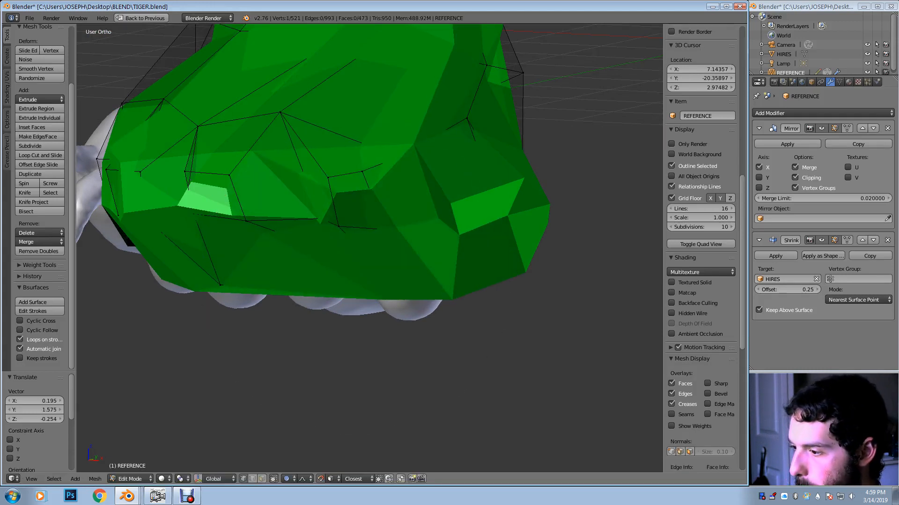
key("g")
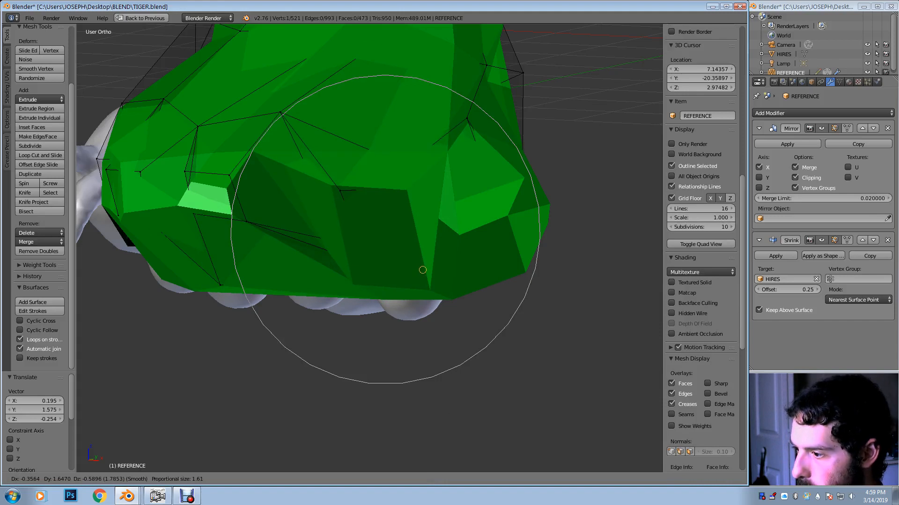
left_click(422, 270)
key("g")
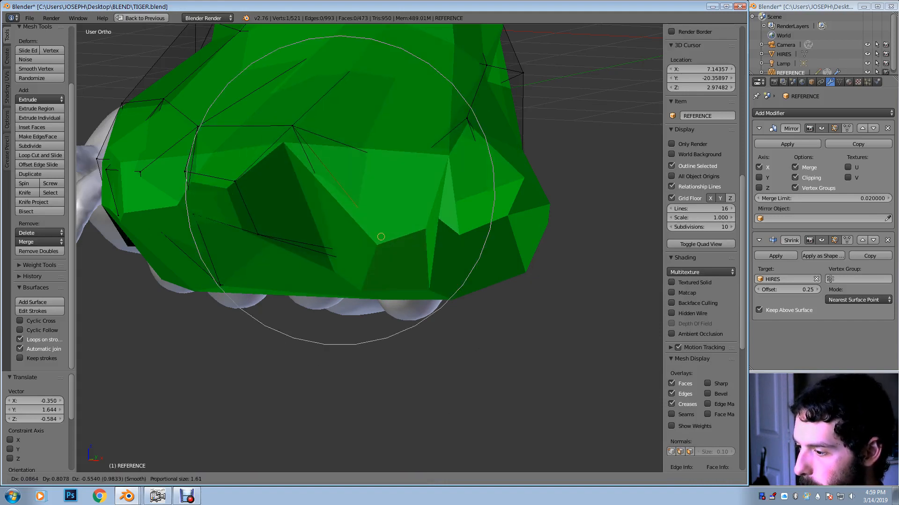
left_click(381, 237)
key("g")
key("Escape")
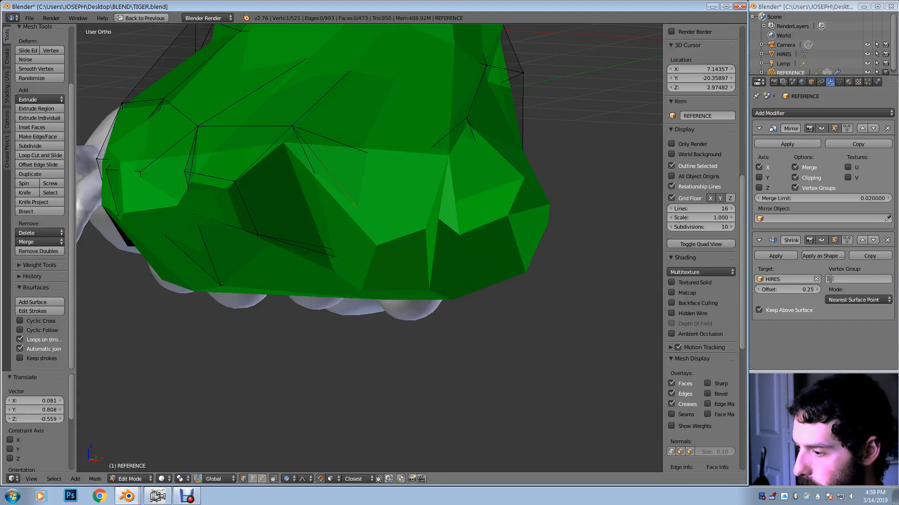
right_click(384, 270)
key("g")
key("Escape")
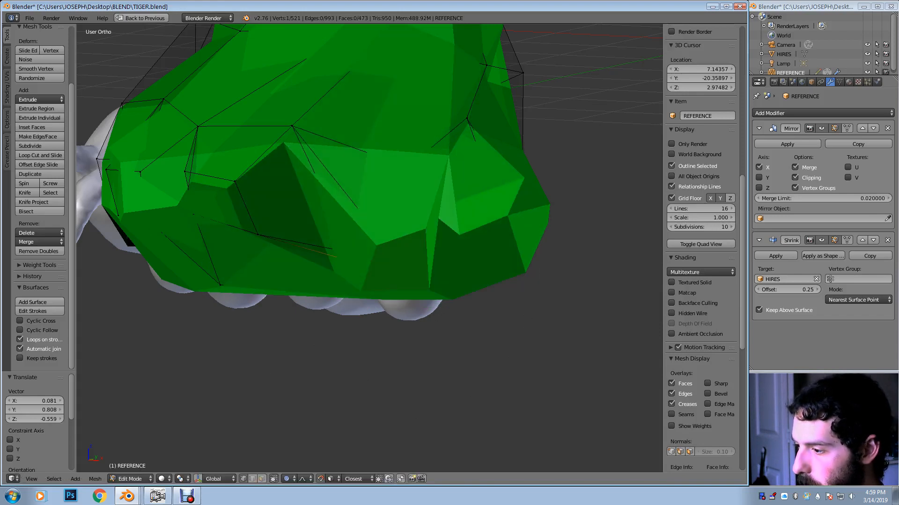
Move the vertex on top of the rearmost toe back and down in two moves, about 0.38 and 0.20 along Y
middle_click_drag(384, 271, 354, 271)
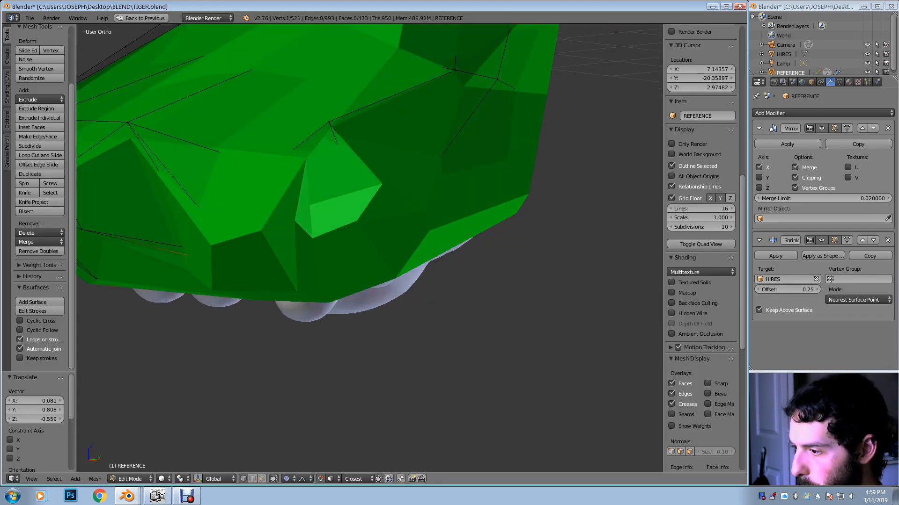
right_click(329, 123)
key("g")
left_click(374, 149)
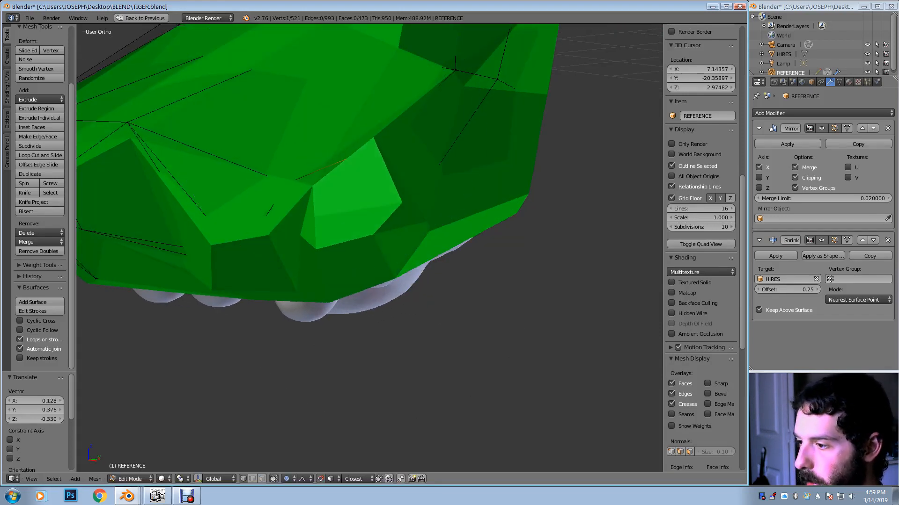
key("g")
left_click(396, 163)
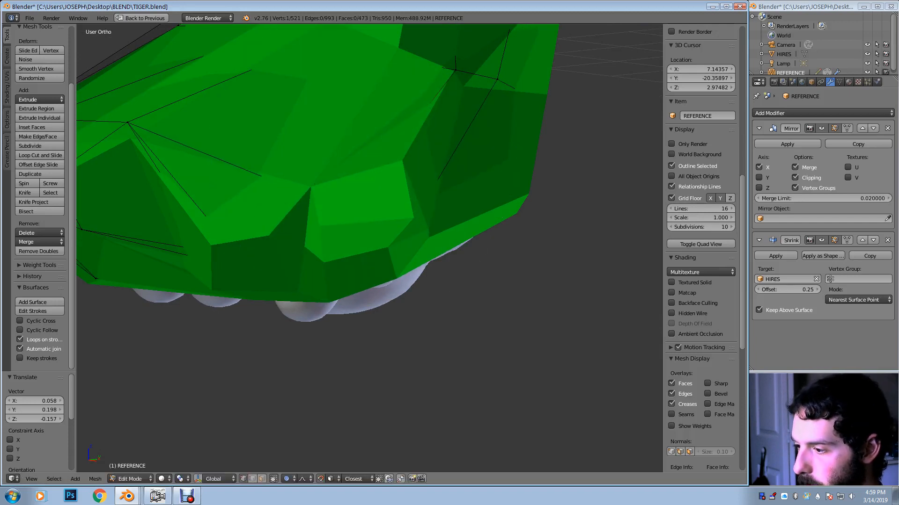
middle_click_drag(396, 164, 384, 148)
key("g")
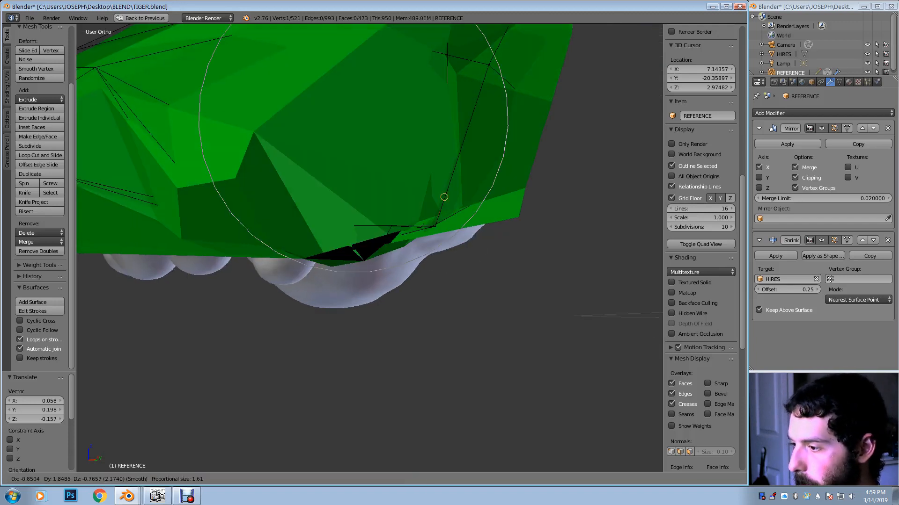
right_click(443, 198)
In wireframe display, move the vertex above the main paw pad about -0.37 along X, 0.44 along Y and 0.24 along Z
middle_click_drag(442, 198, 412, 187)
key("z")
key("g")
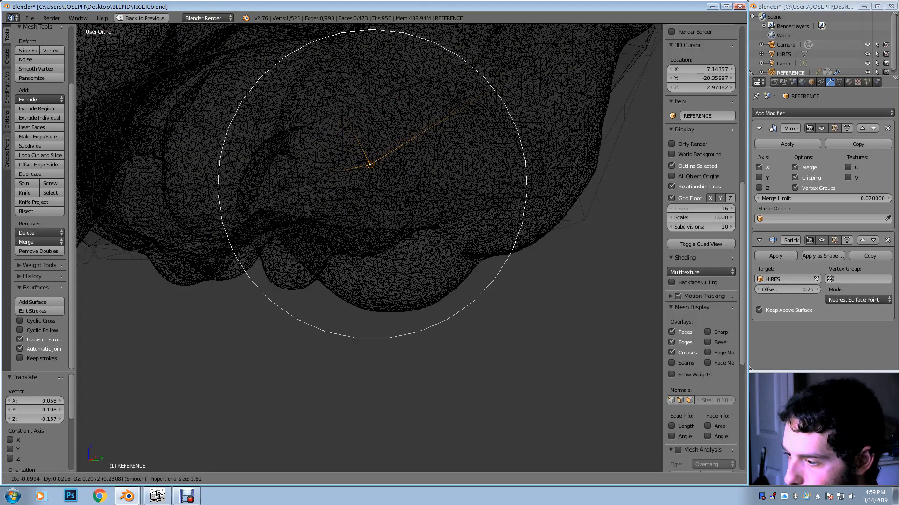
left_click(396, 163)
middle_click_drag(396, 163, 500, 162)
key("z")
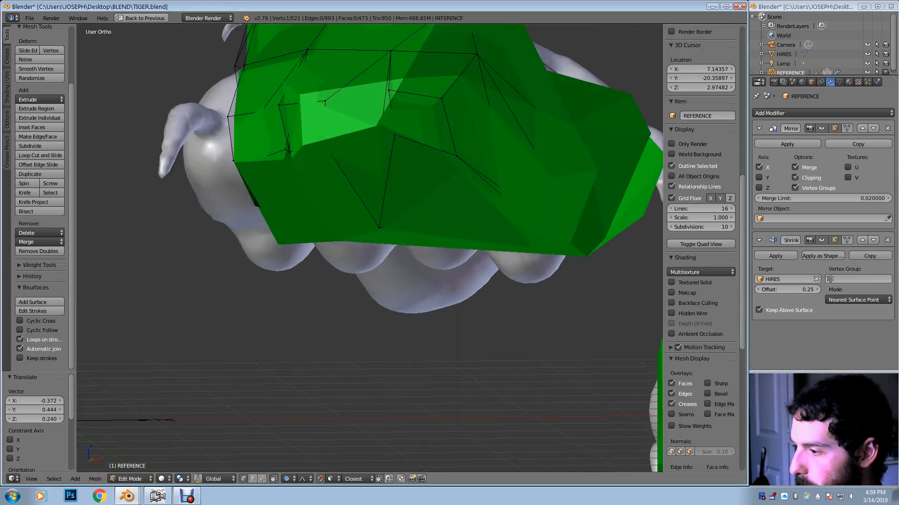
Move two vertices on the back of the paw outward, the second about 0.19 along X, 0.44 along Y and -0.47 along Z
key("g")
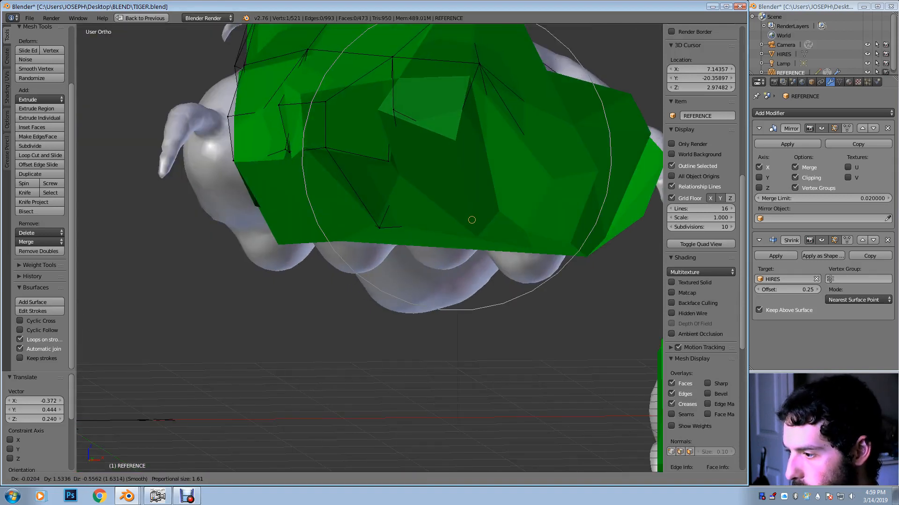
left_click(472, 216)
key("g")
left_click(411, 221)
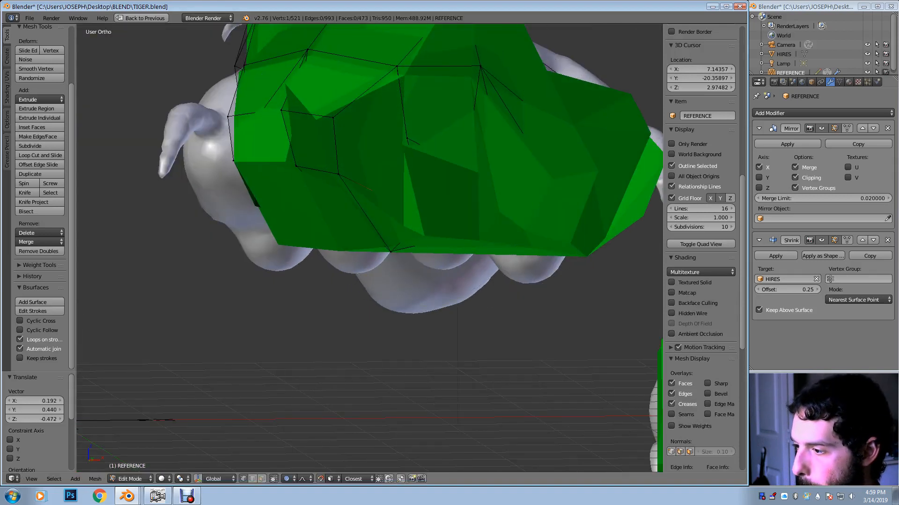
Reduce the proportional size to 1.00 and move two vertices above the heel pad back about 0.39 and 0.69 along Y
key("g")
scroll(412, 159, "up", 4)
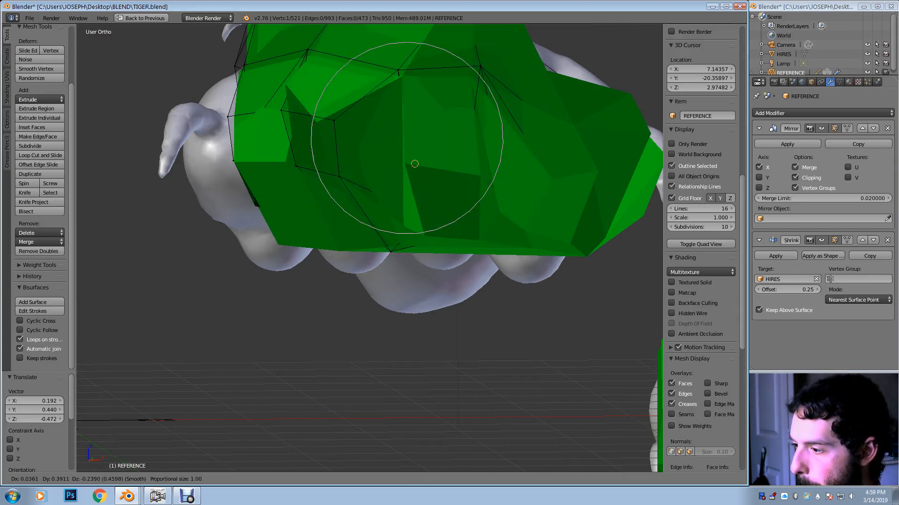
left_click(424, 171)
middle_click_drag(424, 171, 474, 162)
key("g")
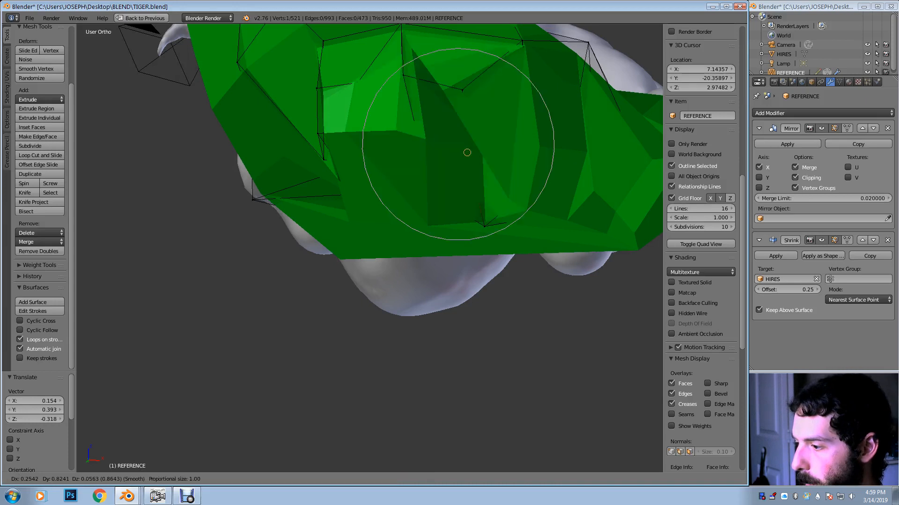
left_click(489, 178)
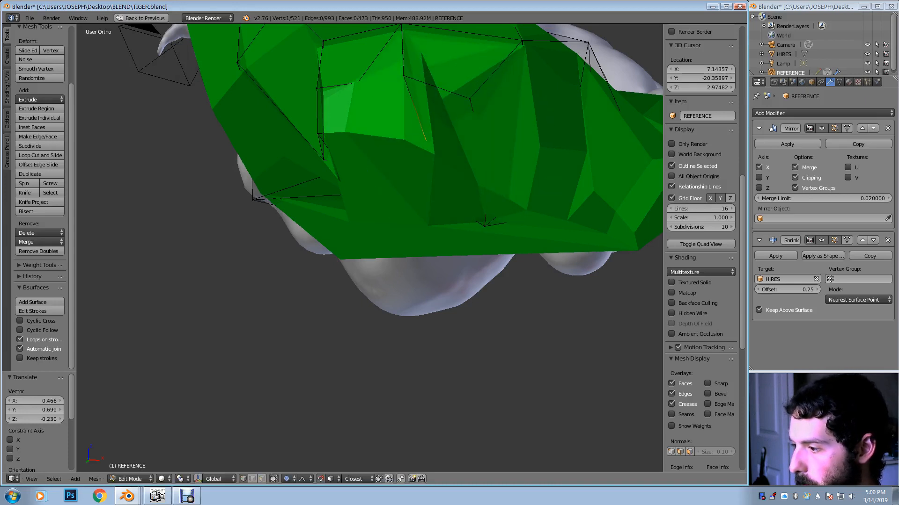
Move two more vertices above the heel pad back and down, about 0.48 and 0.29 along Y and -0.31 and -0.44 along Z
key("g")
left_click(462, 188)
key("g")
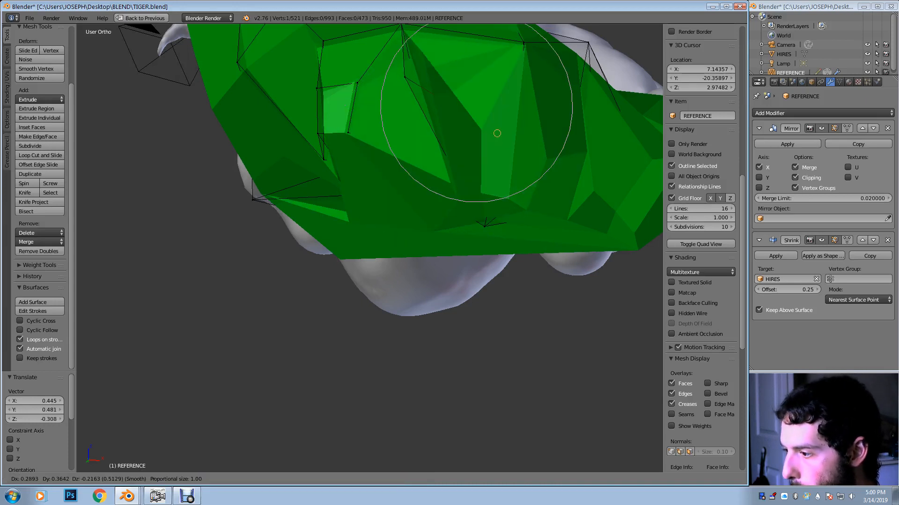
left_click(503, 154)
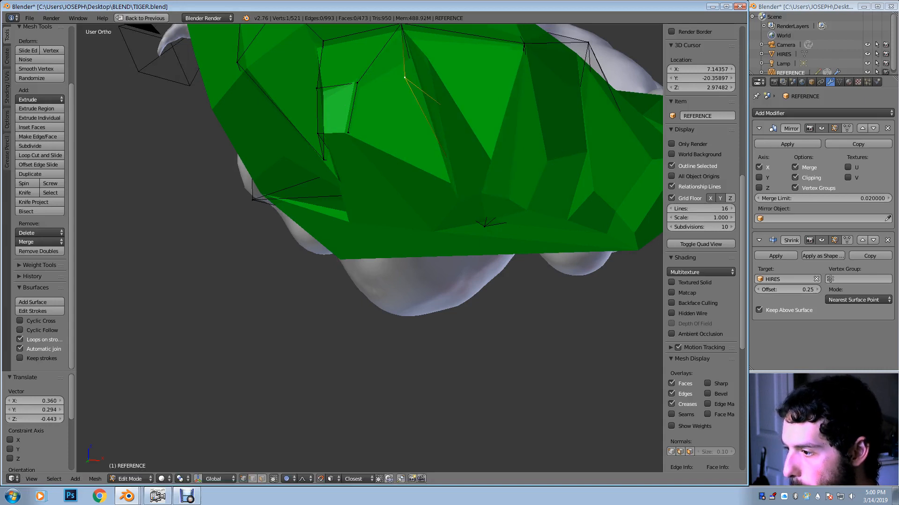
Move two vertices on the back of the paw about 0.70 and 0.66 along X and -0.62 and -0.58 along Z
key("g")
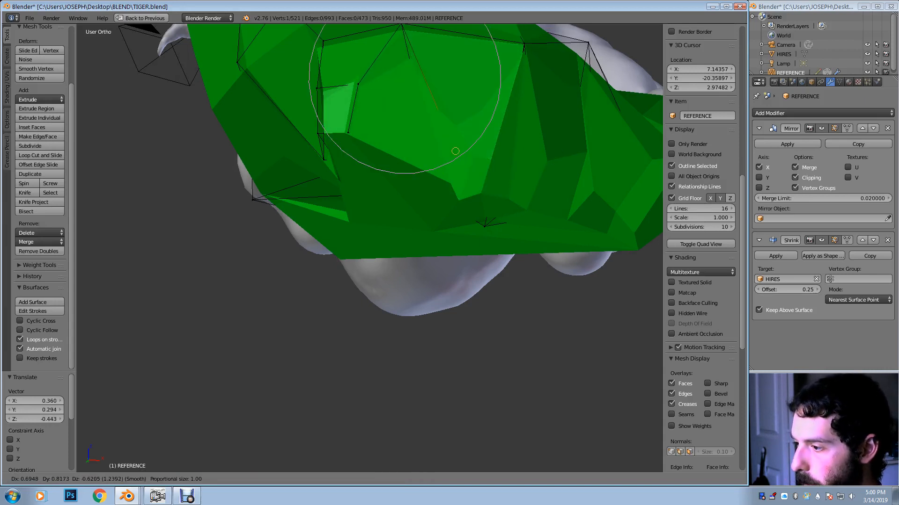
left_click(455, 151)
middle_click_drag(455, 152, 484, 164)
key("g")
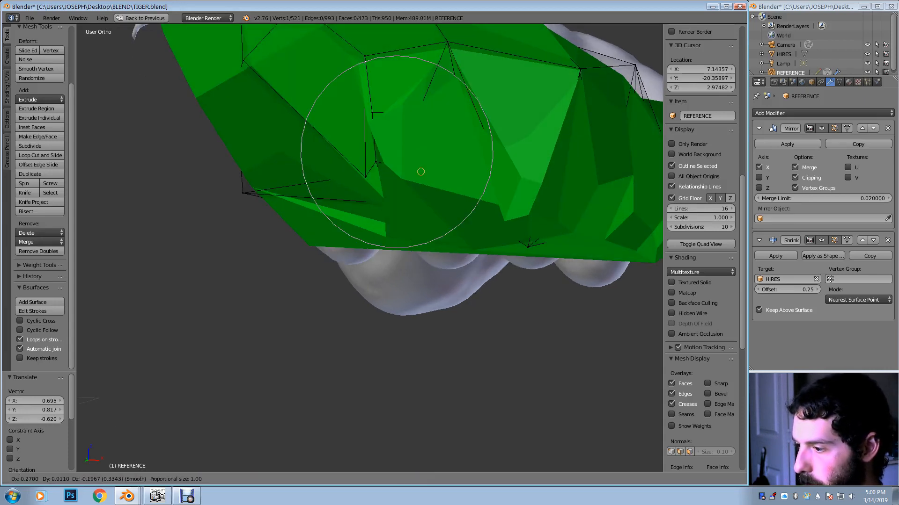
left_click(442, 206)
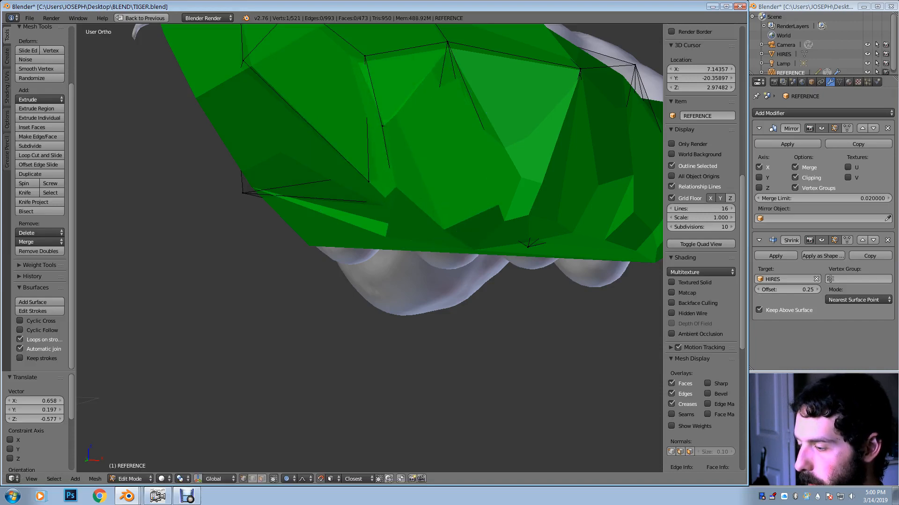
In wireframe display, move the lower vertex at the side of the heel about -0.47 along X, 0.82 along Y and -0.33 along Z
mouse_move(442, 206)
middle_mouse_down()
mouse_move(431, 206)
mouse_move(422, 262)
mouse_move(431, 206)
middle_mouse_up()
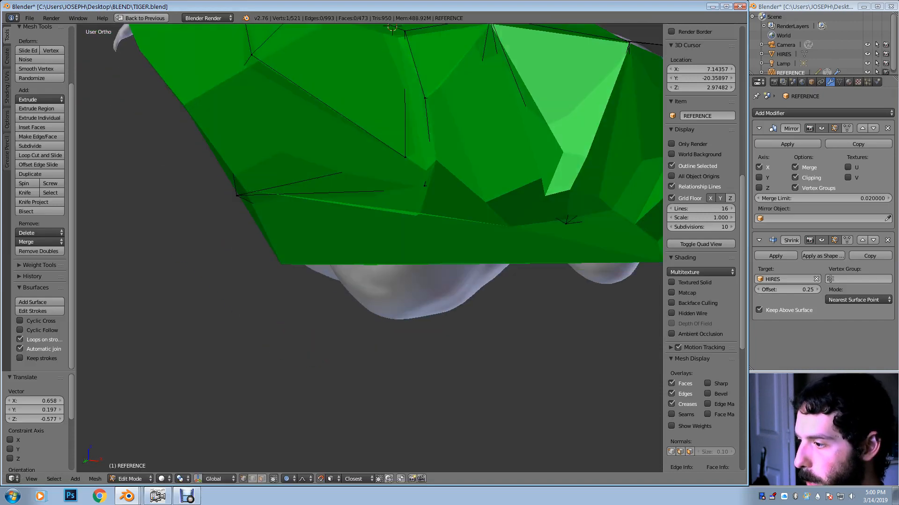
key("z")
key("g")
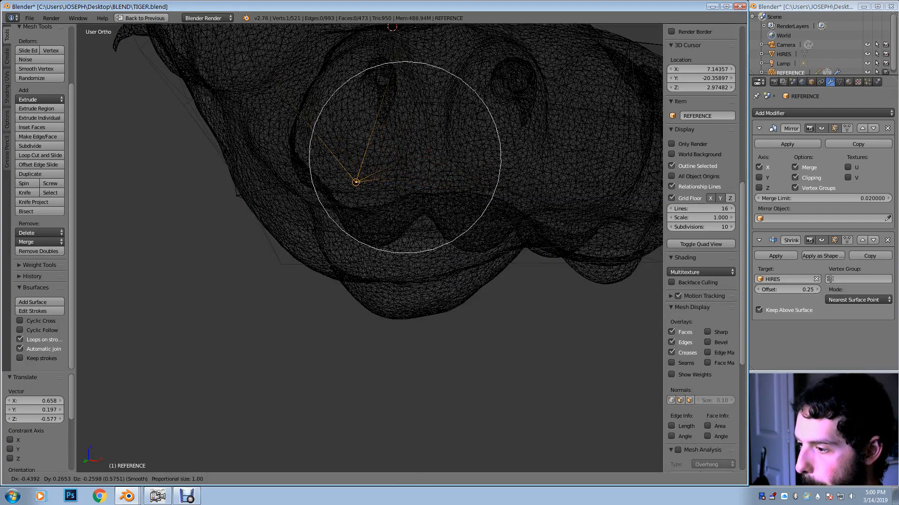
key("Escape")
middle_click_drag(356, 182, 403, 126)
key("g")
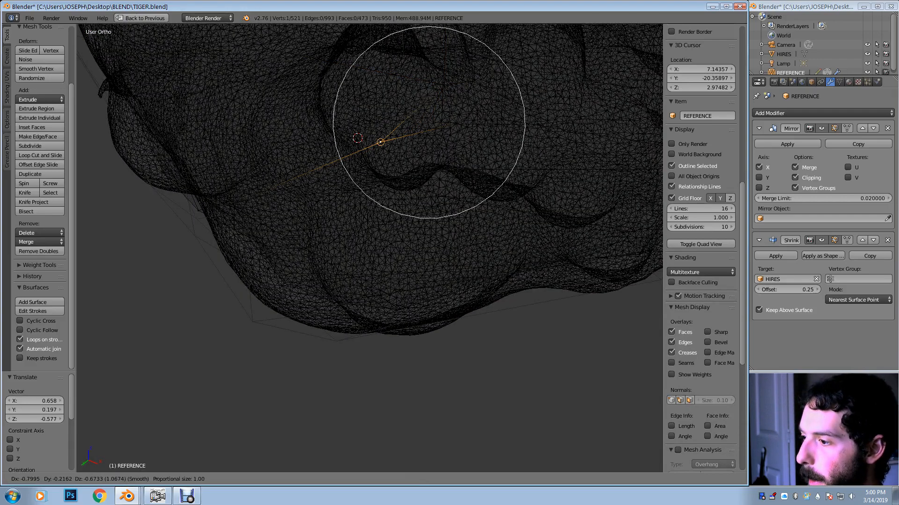
left_click(352, 163)
middle_click_drag(352, 163, 374, 112)
key("z")
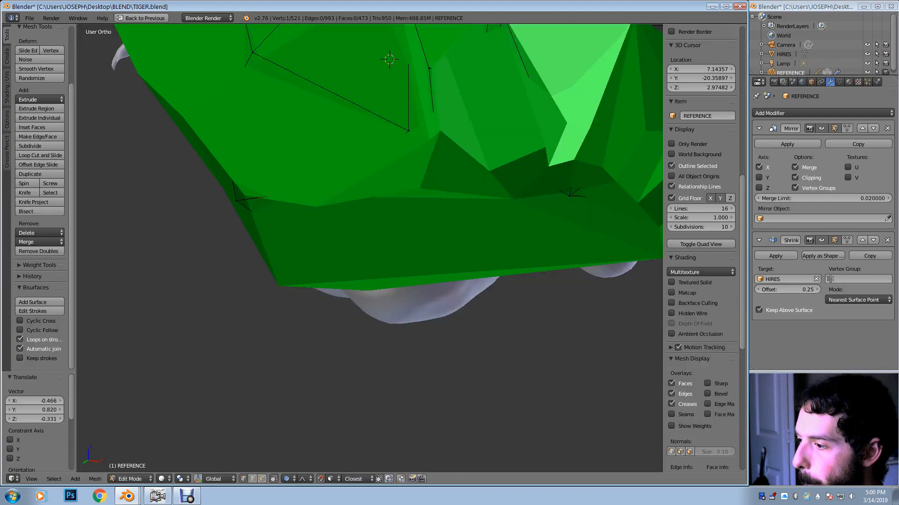
Move the vertex beside the heel about -0.29 along Z and the one above it about -0.72, -0.93 and -1.17 along X, Y and Z
key("g")
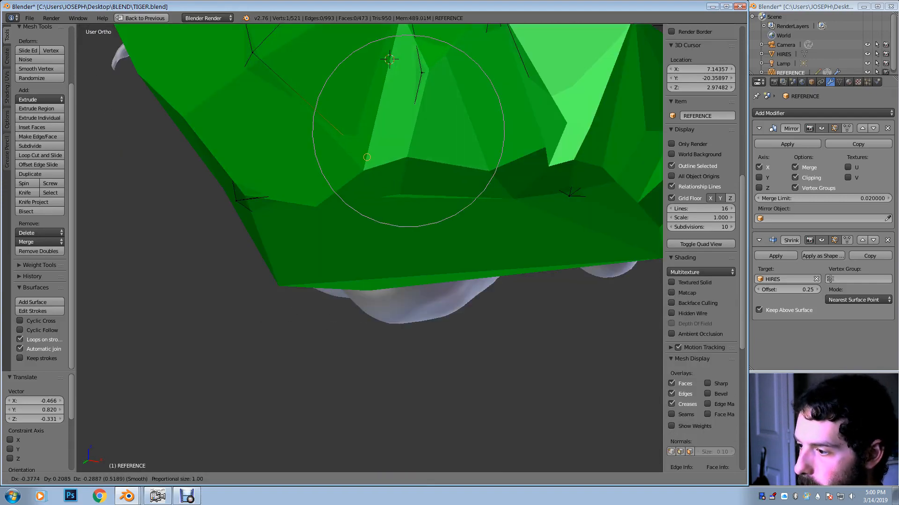
key("Return")
middle_click_drag(366, 157, 349, 201)
right_click(389, 50)
key("g")
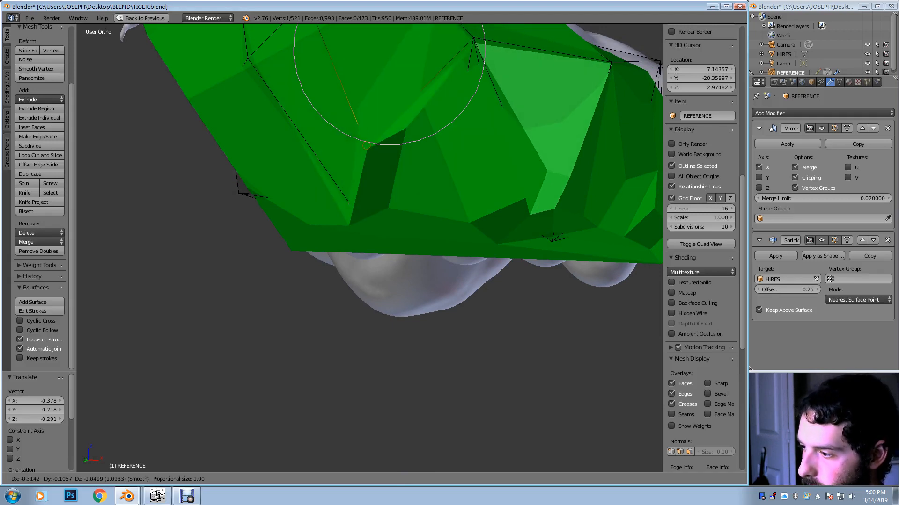
key("Return")
Move two vertices above the heel down about 0.18 and 0.72 along Z, shifting them about 0.19 and -0.27 along Y
key("g")
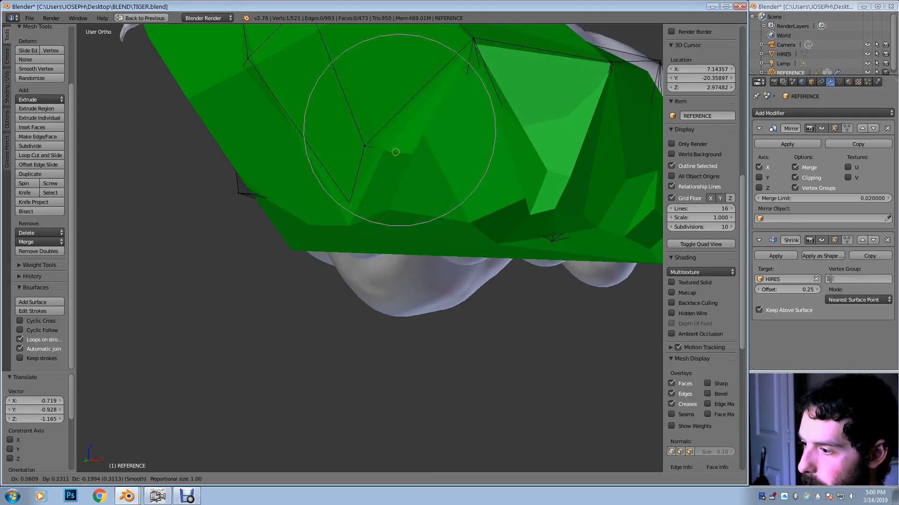
left_click(386, 149)
mouse_move(385, 149)
middle_mouse_down()
mouse_move(346, 155)
mouse_move(356, 140)
mouse_move(377, 158)
middle_mouse_up()
key("g")
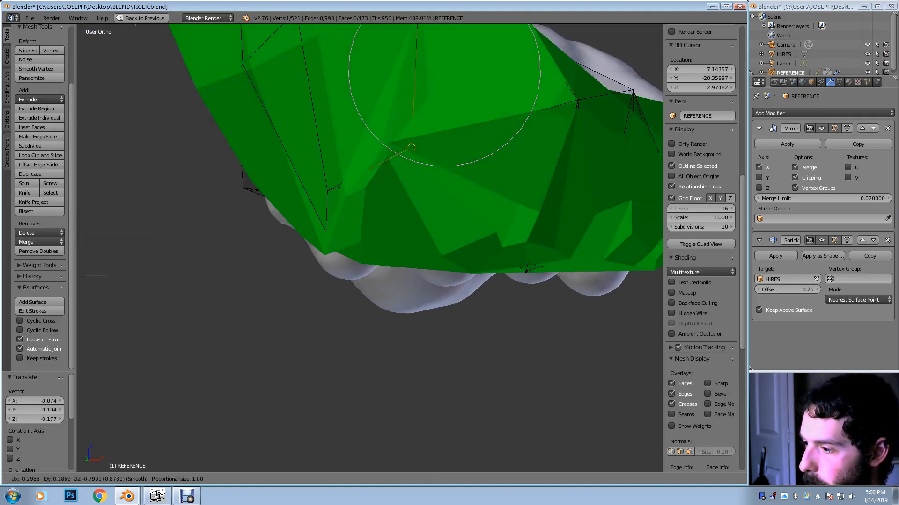
left_click(477, 139)
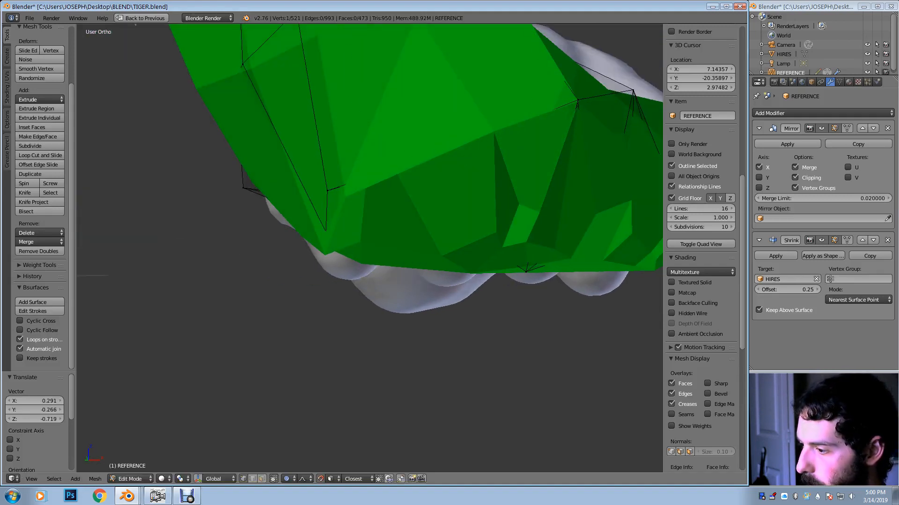
Pull two vertices on the back of the paw outward about 0.92 and 0.66 along Y, lowering the second about 0.66 along Z
middle_click_drag(384, 150, 342, 164)
key("g")
left_click(395, 139)
scroll(342, 164, "down", 2)
middle_click_drag(398, 140, 393, 163)
key("g")
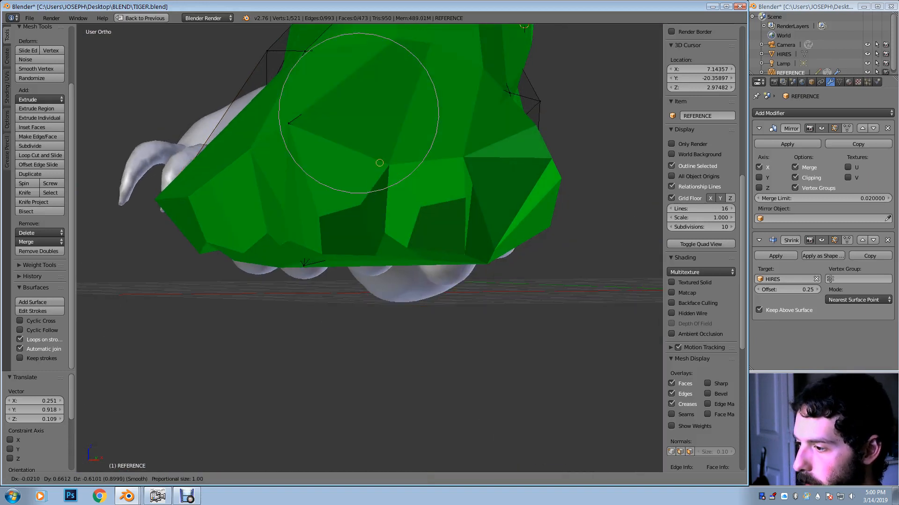
left_click(380, 167)
Move the vertex above the heel crease about 0.26, -0.50 and -0.60 along X, Y and Z and its lower neighbor about -0.13 along X
middle_click_drag(380, 167, 414, 179)
right_click(350, 133)
key("g")
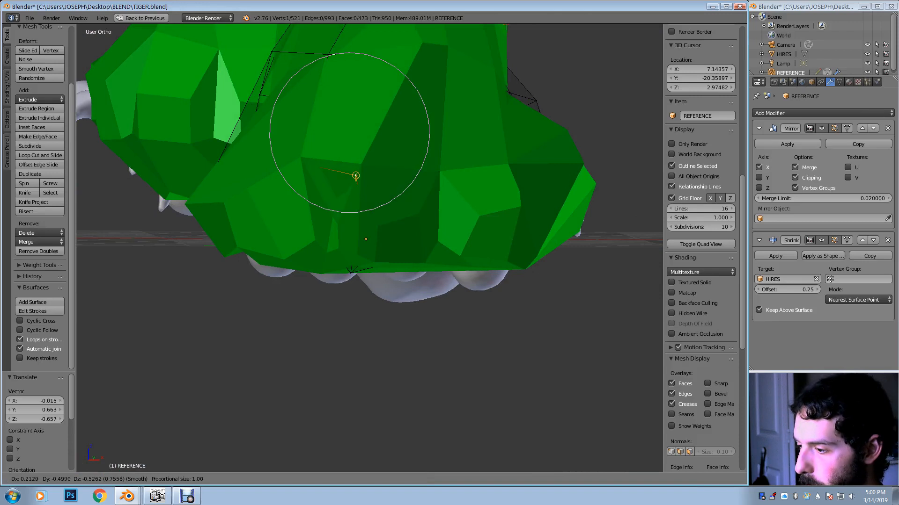
left_click(360, 181)
scroll(360, 181, "up", 2)
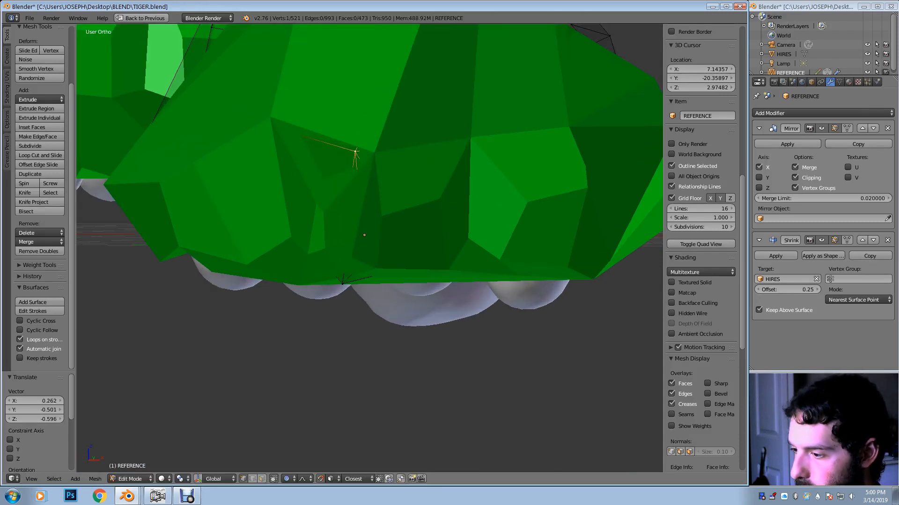
middle_click_drag(359, 181, 393, 175, "shift")
key("g")
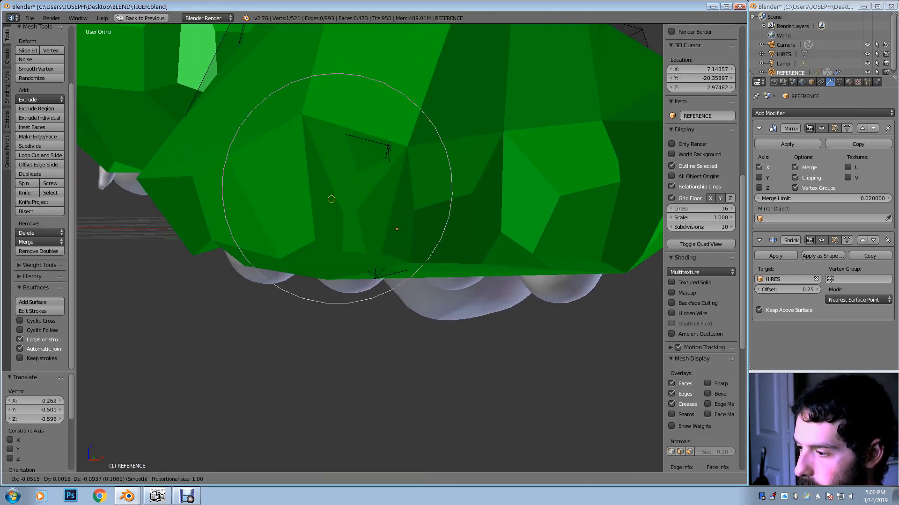
left_click(319, 191)
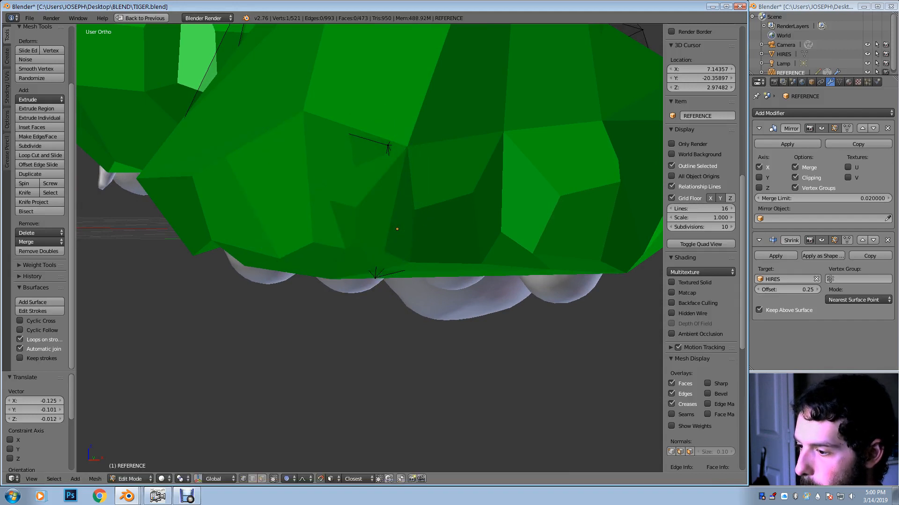
Move the vertex at the paw's lower rear edge about -0.04 along X, 0.81 along Y and 0.20 along Z
middle_click_drag(327, 206, 334, 151)
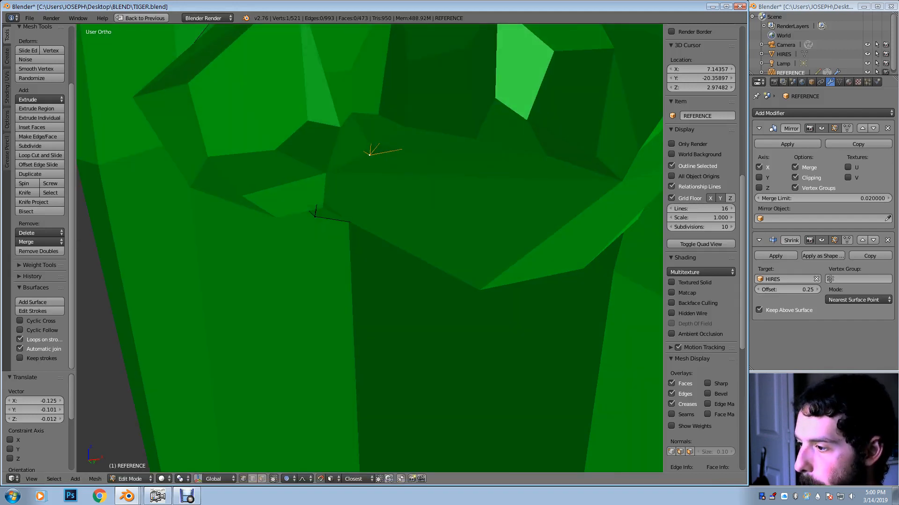
key("g")
left_click(389, 163)
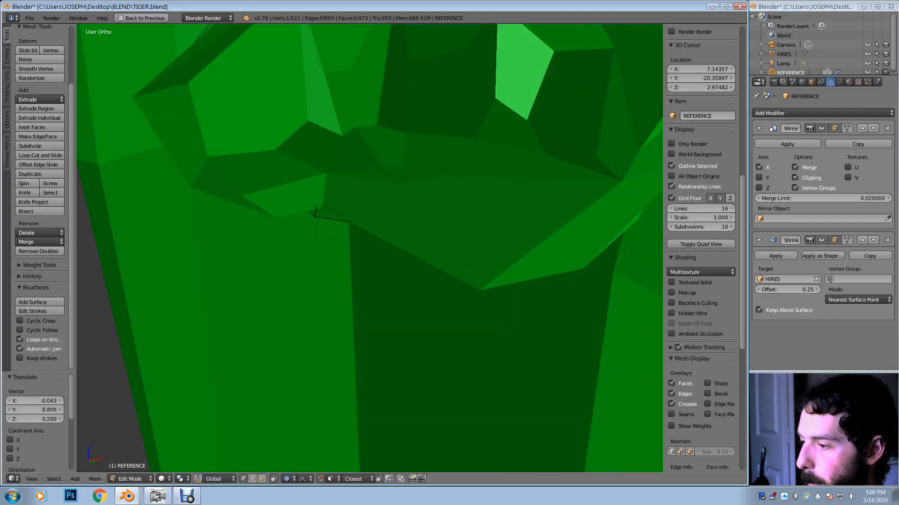
middle_click_drag(390, 163, 317, 194)
scroll(370, 248, "down", 5)
scroll(369, 248, "up", 2)
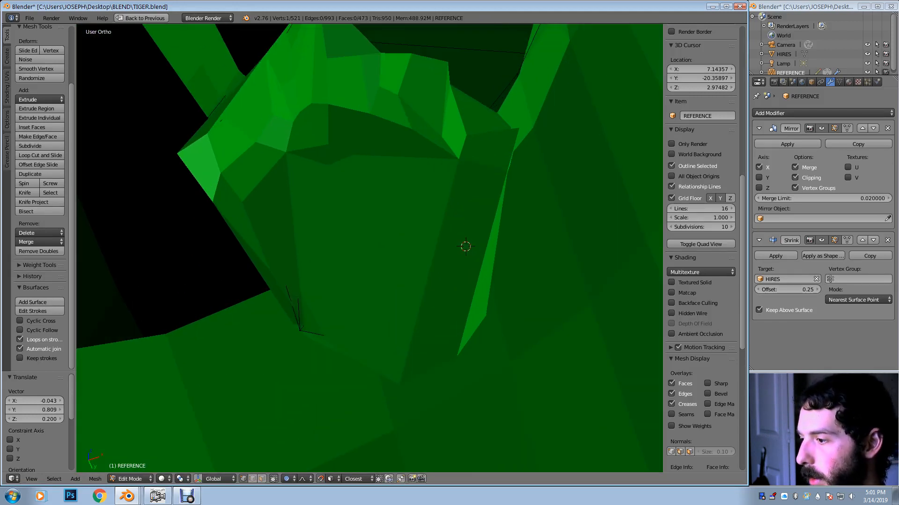
key("g")
key("Escape")
In wireframe display, move the central vertex under the paw about -0.06 along X, 0.04 along Y and -0.28 along Z with proportional size 0.68
middle_click_drag(383, 185, 393, 166)
key("z")
right_click(410, 149)
key("g")
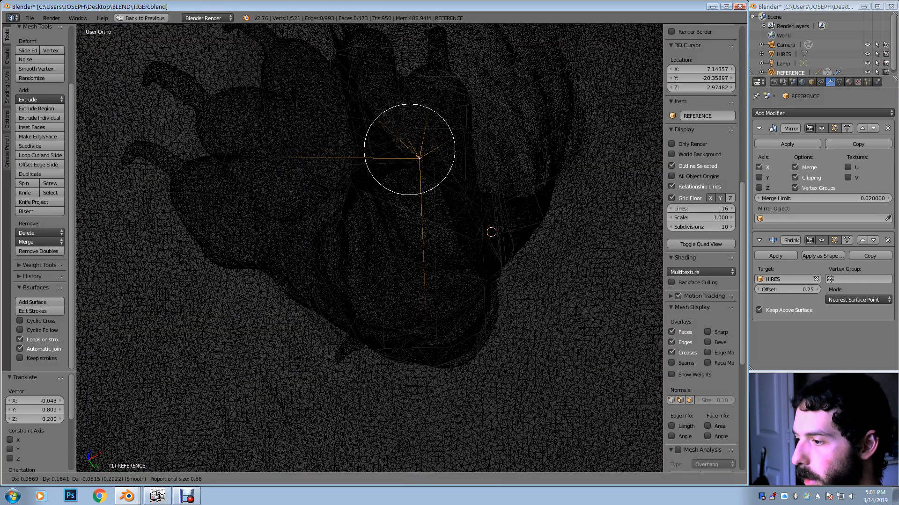
key("Return")
key("z")
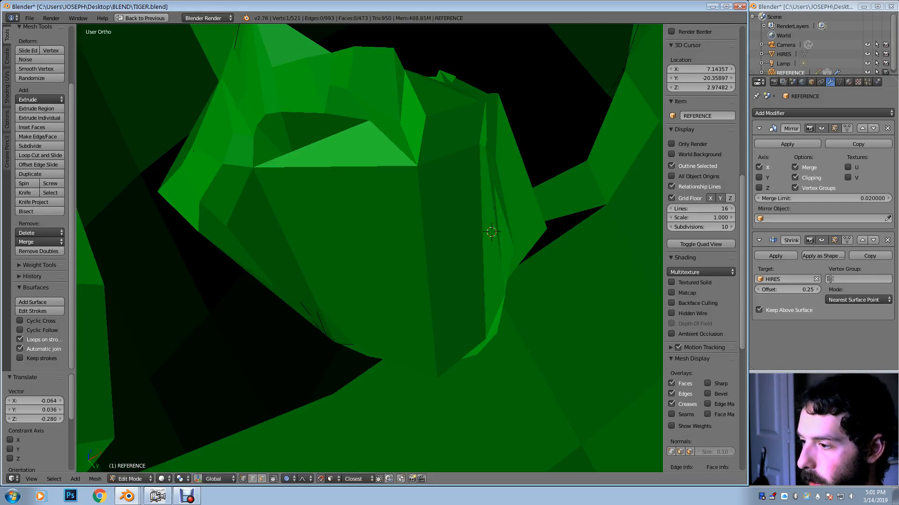
Adjust two vertices around the hollow under the paw, moving them about -0.45 and 0.27 along X and -0.10 and -0.16 along Z
key("g")
key("Return")
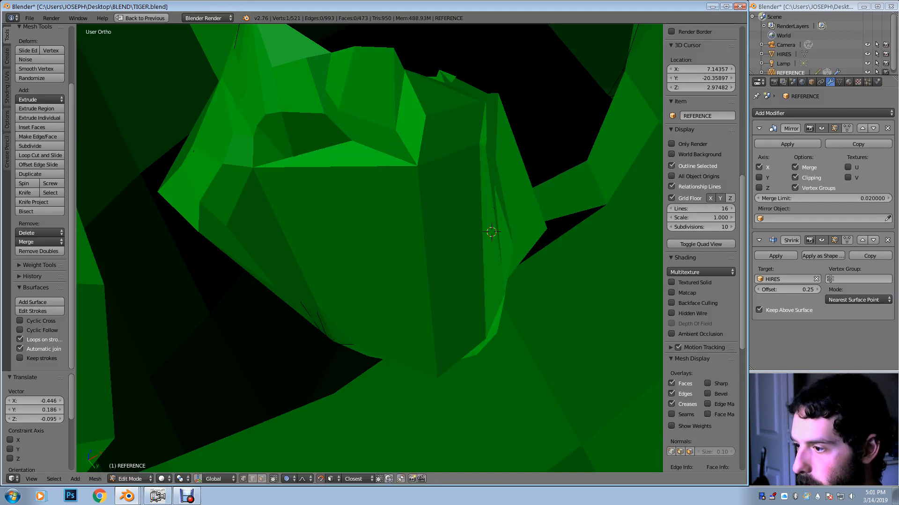
key("g")
key("Return")
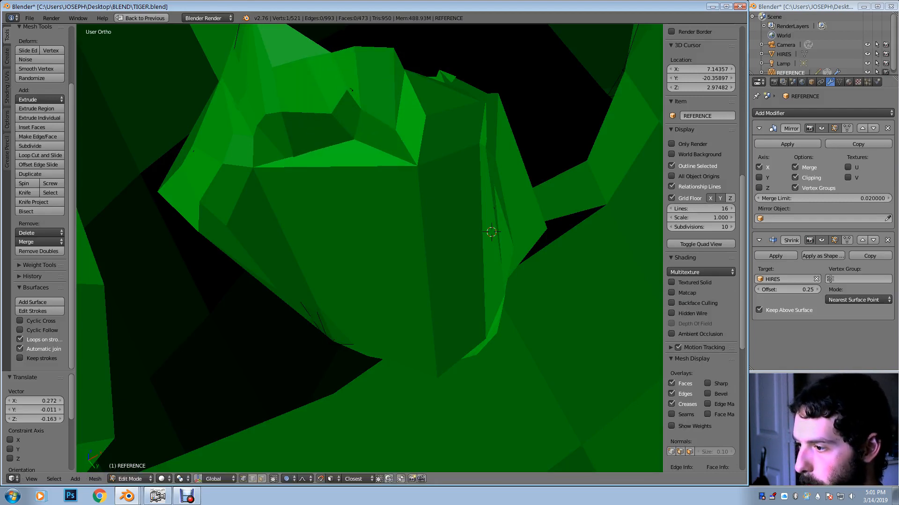
Move the vertex on the back of the paw above the heel about -0.17 along X, -0.08 along Y and -0.04 along Z
middle_click_drag(374, 205, 478, 281)
middle_click_drag(658, 266, 652, 267)
key("g")
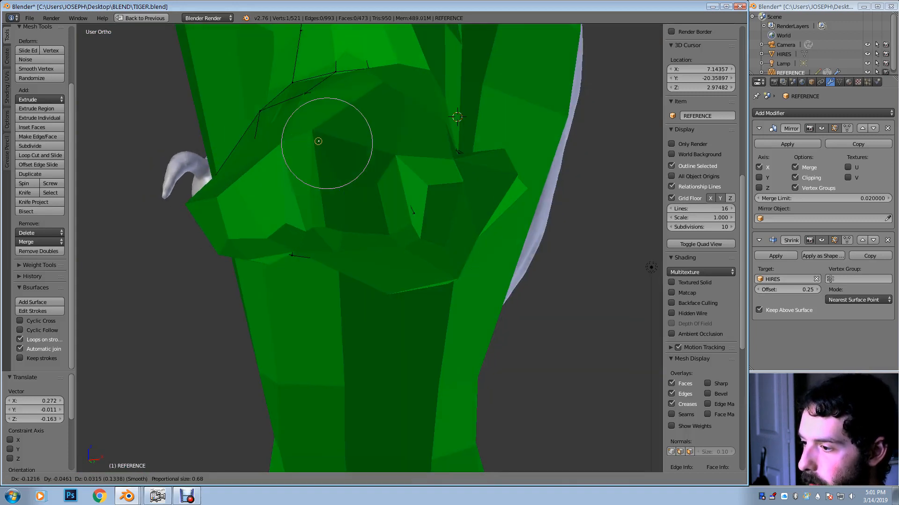
left_click(319, 145)
middle_click_drag(319, 144, 323, 206)
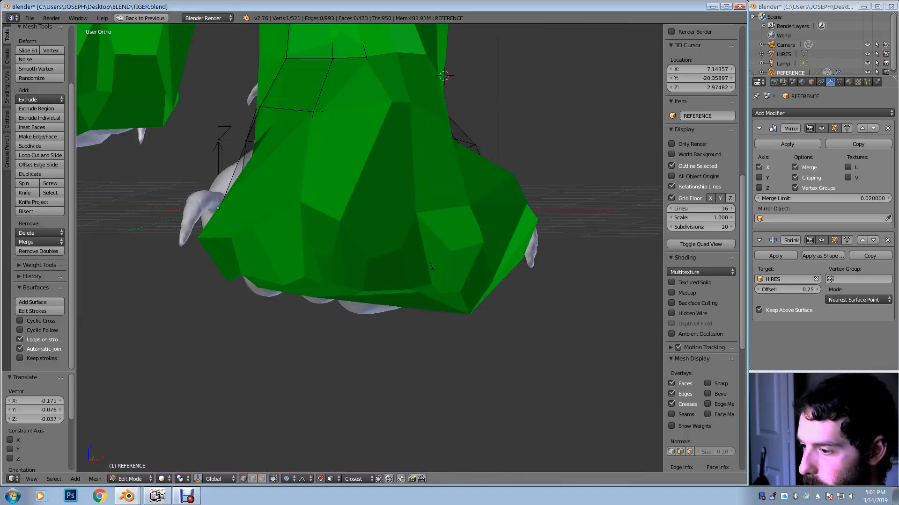
Adjust two vertices around the hollow between the toes, moving the first about 0.07 along X, 0.08 along Y and 0.15 along Z
key("g")
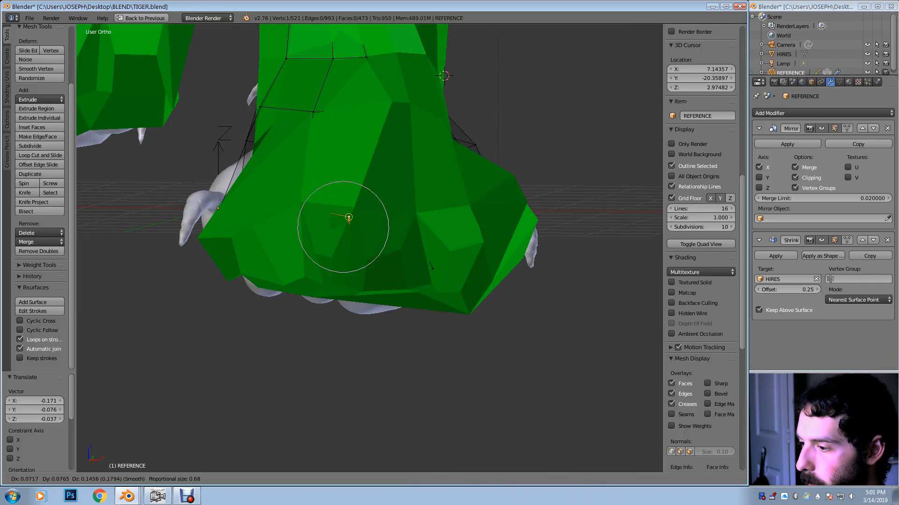
left_click(346, 215)
middle_click_drag(347, 215, 369, 227)
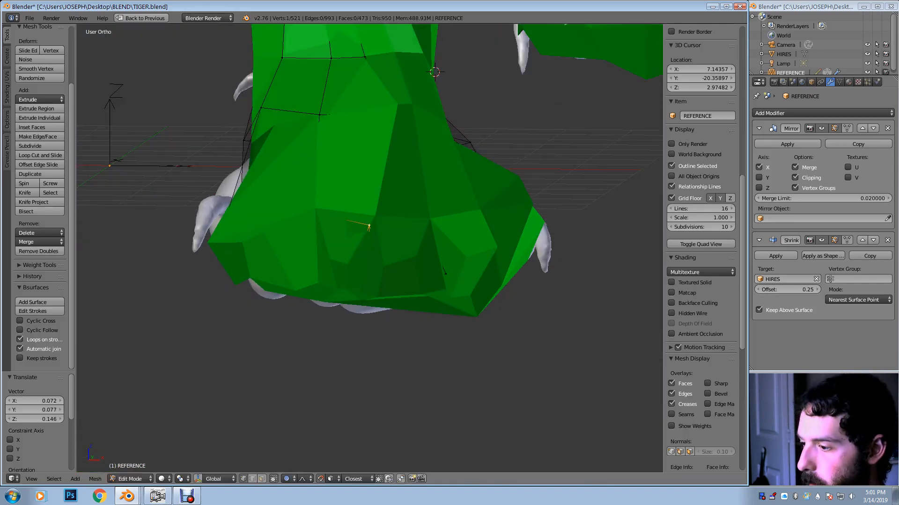
key("g")
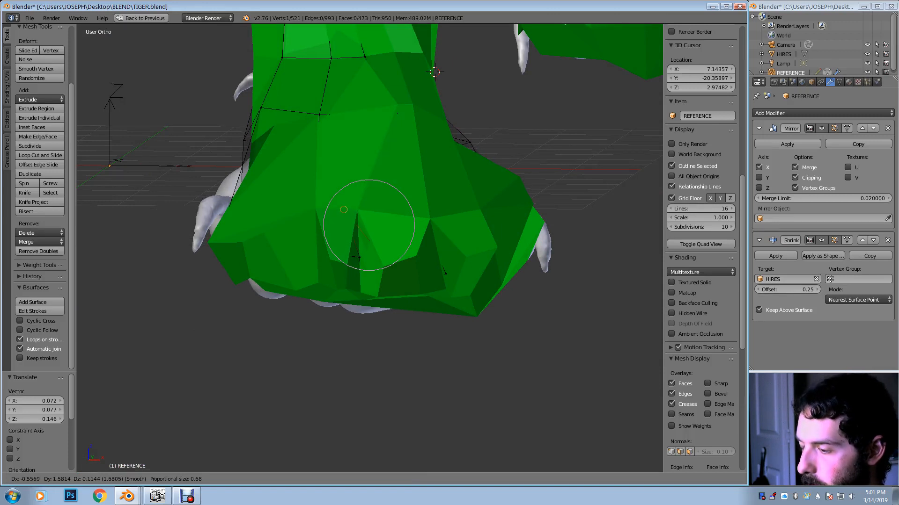
left_click(369, 225)
Adjust three ankle vertices above the paw, moving them about -0.45, 0.16 and -0.13 along X and -0.16, -0.52 and -0.34 along Z
middle_click_drag(368, 225, 336, 262)
key("g")
left_click(358, 141)
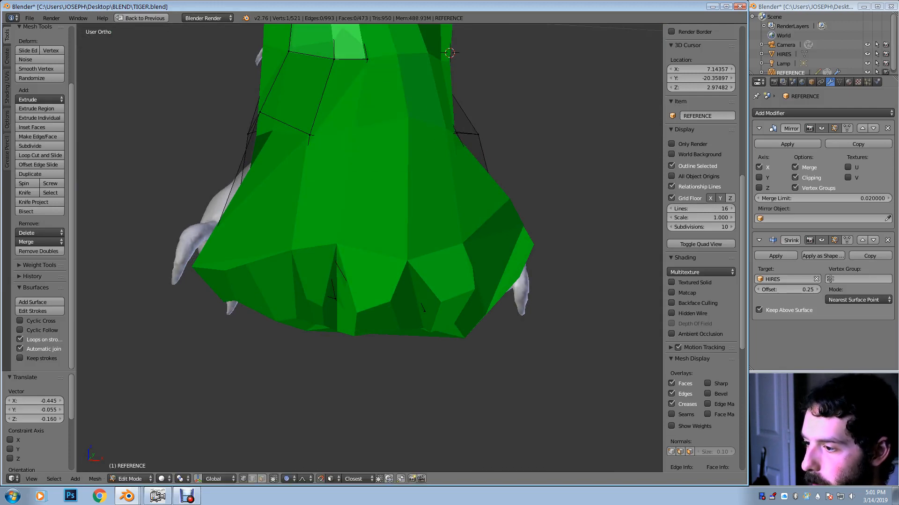
middle_click_drag(335, 196, 403, 202)
right_click(287, 133)
key("g")
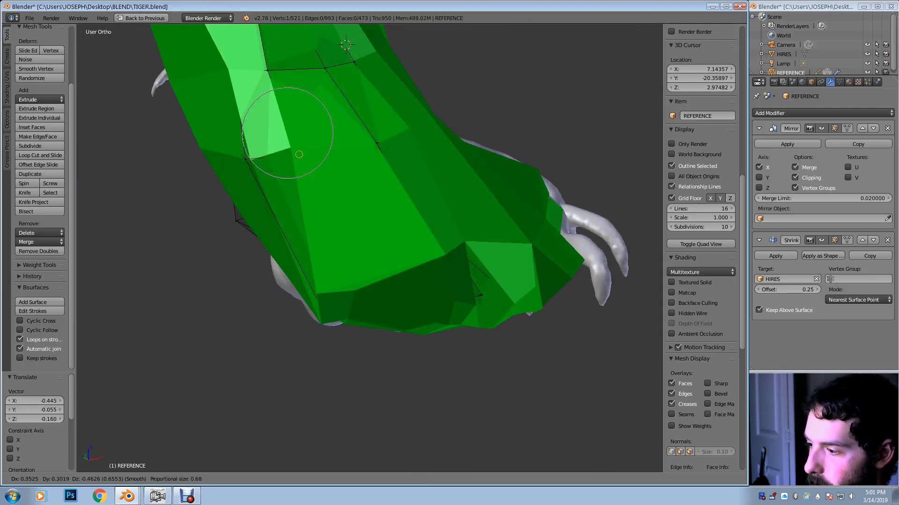
left_click(309, 171)
key("g")
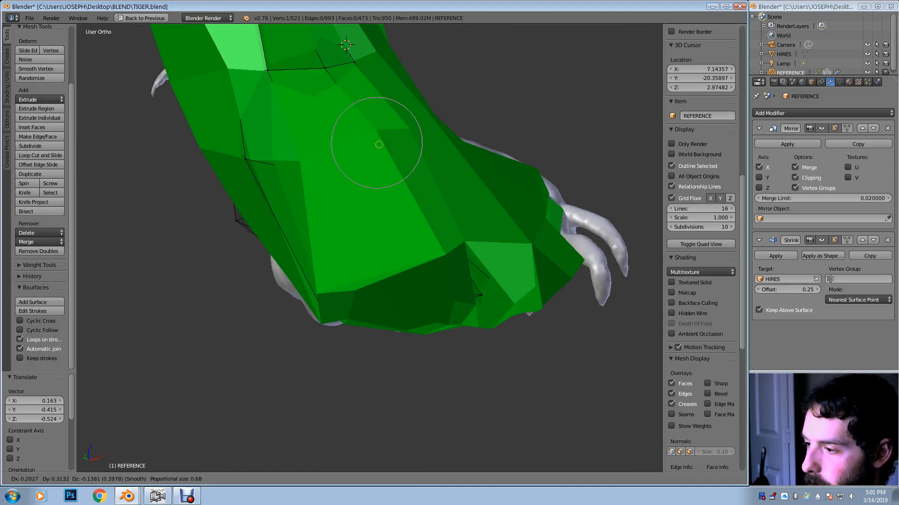
left_click(363, 163)
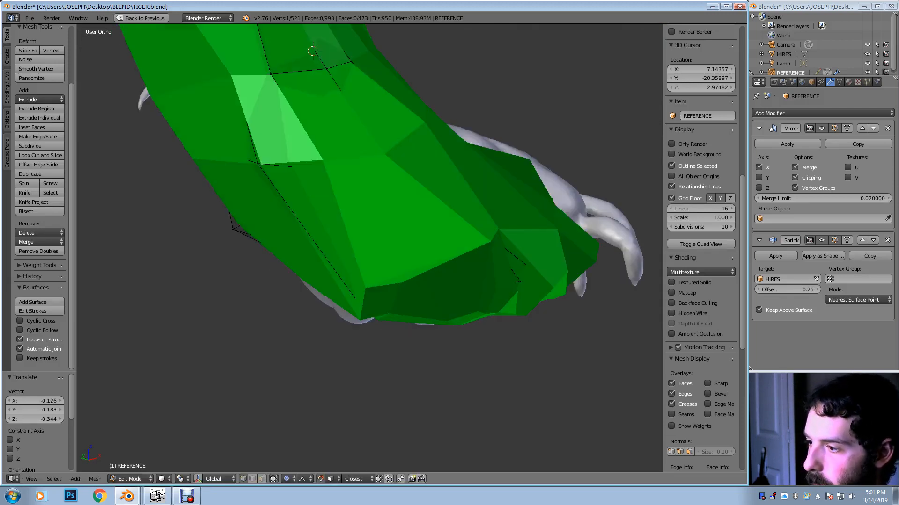
Move two vertices on the side of the ankle about 0.29 and -0.11 along X, 0.05 and 0.21 along Y, -0.27 and -0.23 along Z
middle_click_drag(364, 163, 327, 145)
key("g")
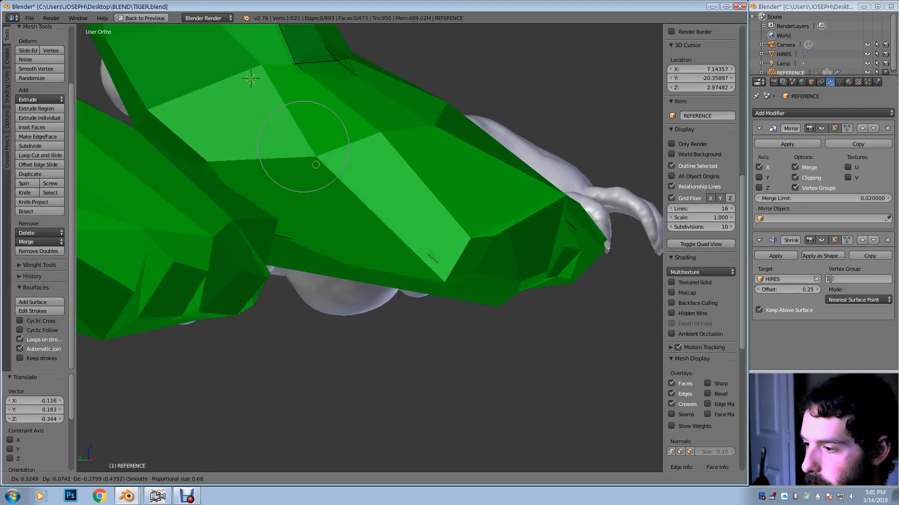
left_click(302, 163)
right_click(262, 66)
key("g")
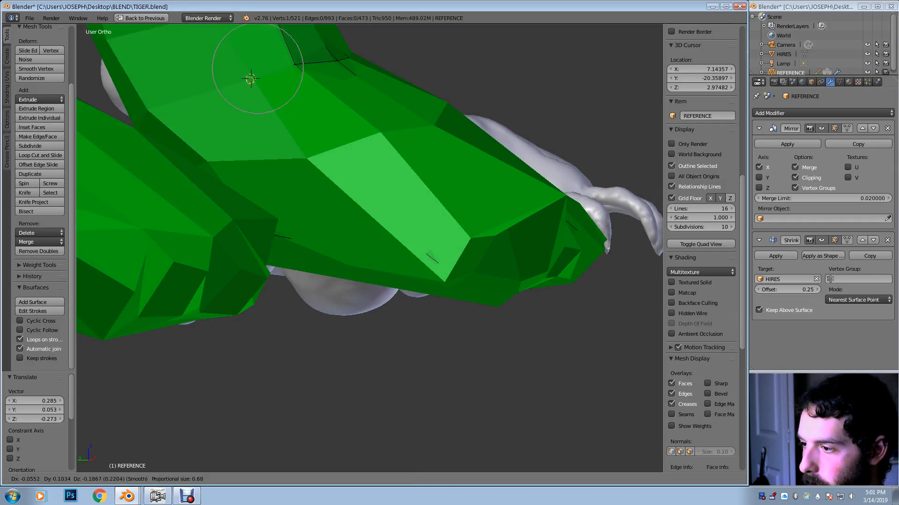
left_click(233, 83)
middle_click_drag(232, 84, 210, 83)
Enable the Shrinkwrap modifier's edit-cage display, and move the end toe's vertex about 0.70 along X, -0.31 along Y and -0.26 along Z
middle_click_drag(408, 258, 309, 277)
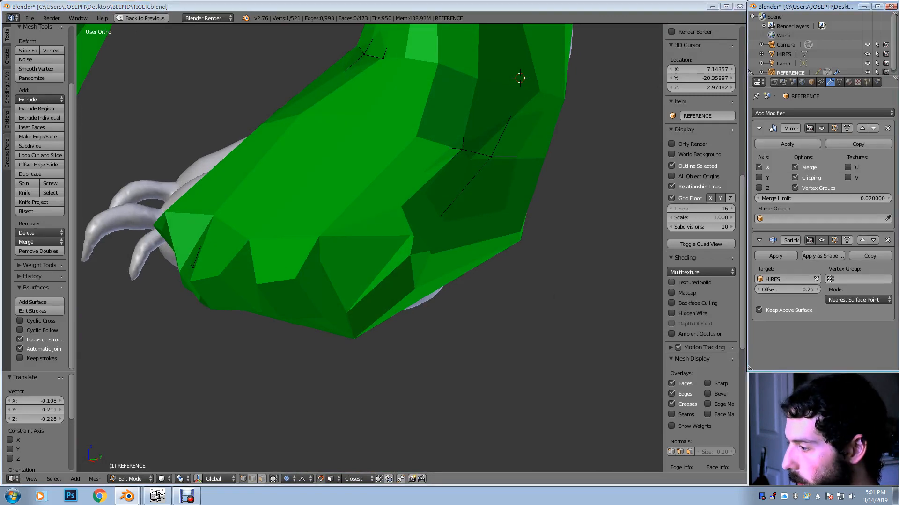
left_click(845, 240)
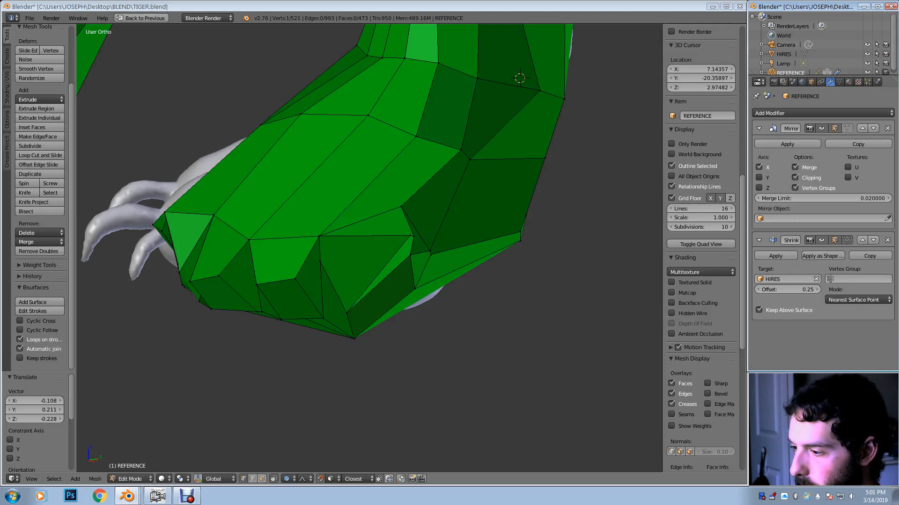
middle_click_drag(369, 262, 398, 228)
scroll(398, 228, "up", 2)
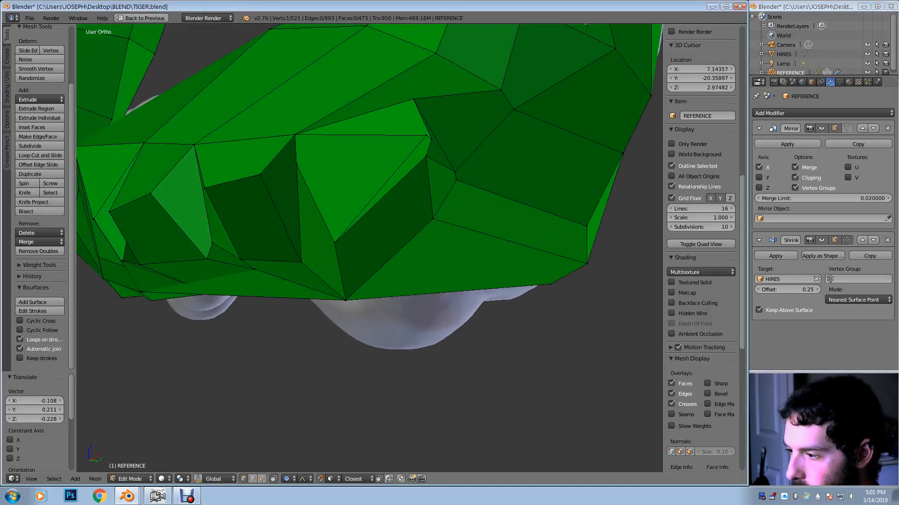
key("g")
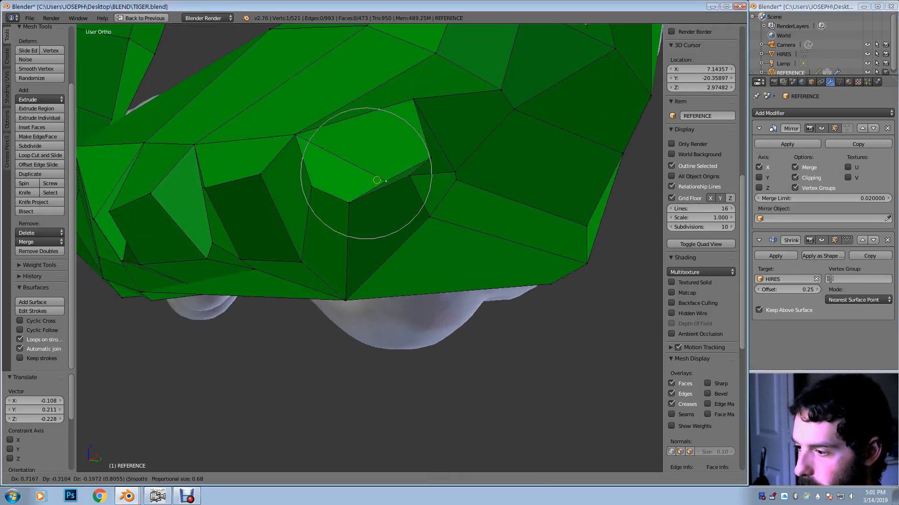
key("Return")
With proportional editing off, move two end-toe vertices about -0.09 and -0.42 along X, -0.21 and 0.21 along Y, 0.28 and -0.40 along Z
key("g")
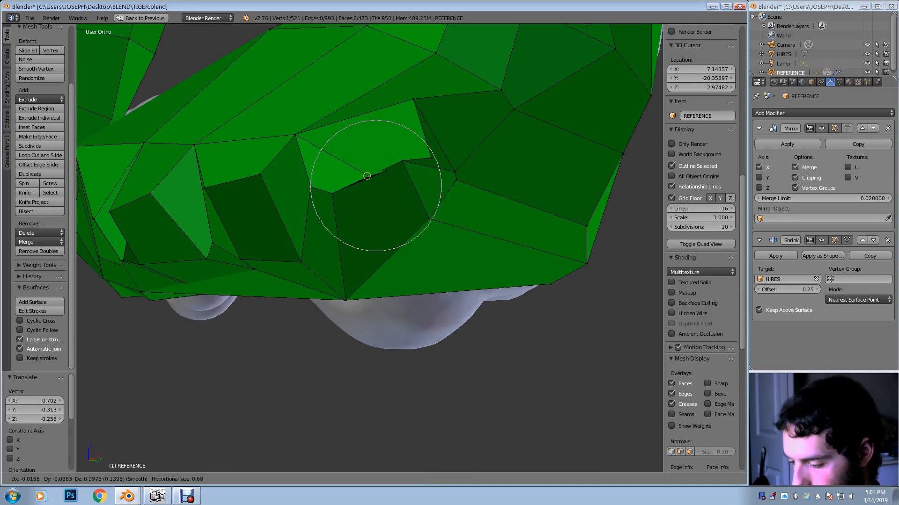
key("Escape")
key("o")
key("g")
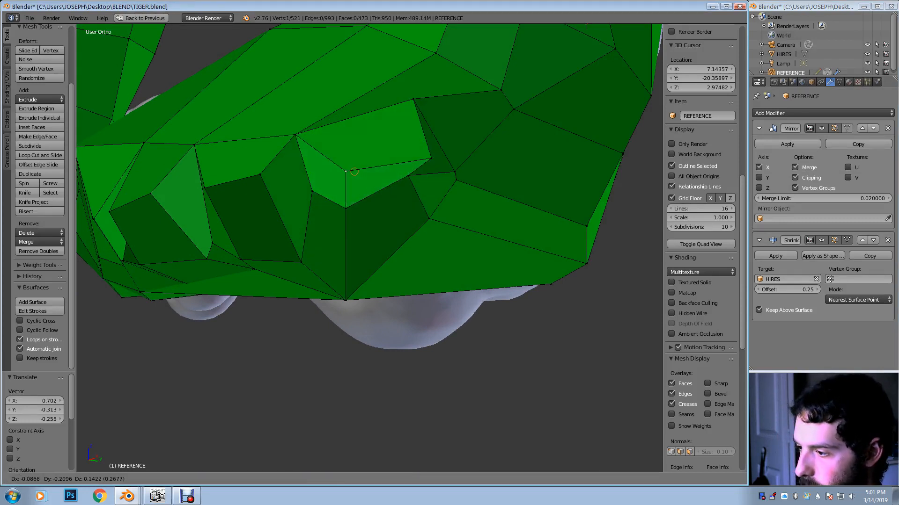
key("Return")
key("g")
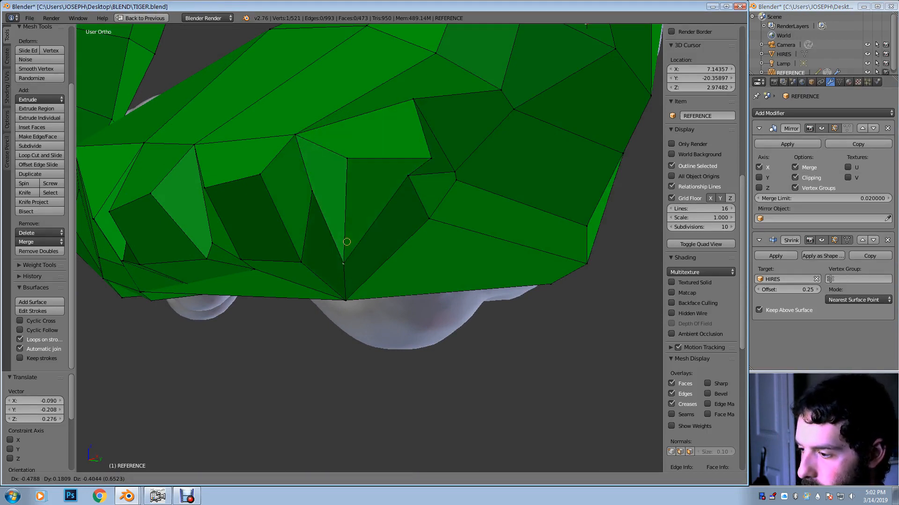
left_click(351, 245)
Lower two vertices beside the end toe, moving them about -0.22 and -1.33 along X, 0.13 and 1.25 along Y, -0.42 and -0.41 along Z
middle_click_drag(351, 245, 384, 248)
key("g")
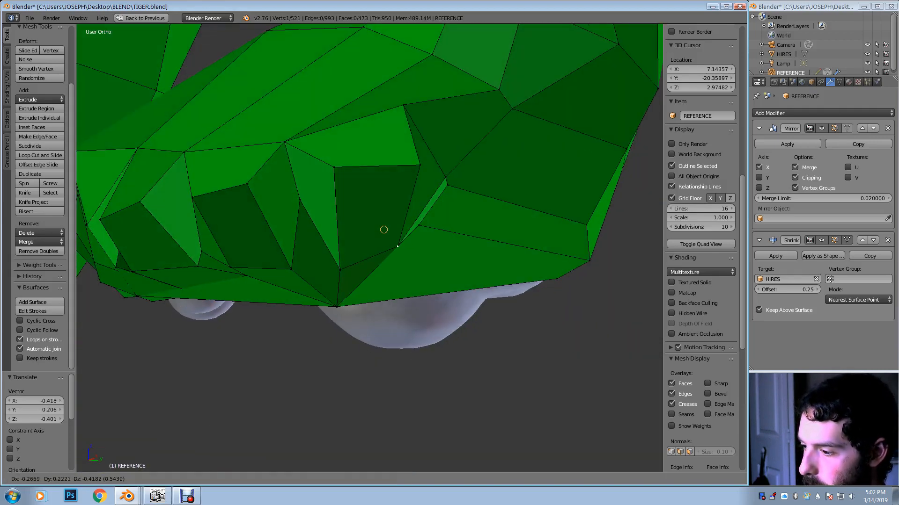
left_click(375, 230)
key("g")
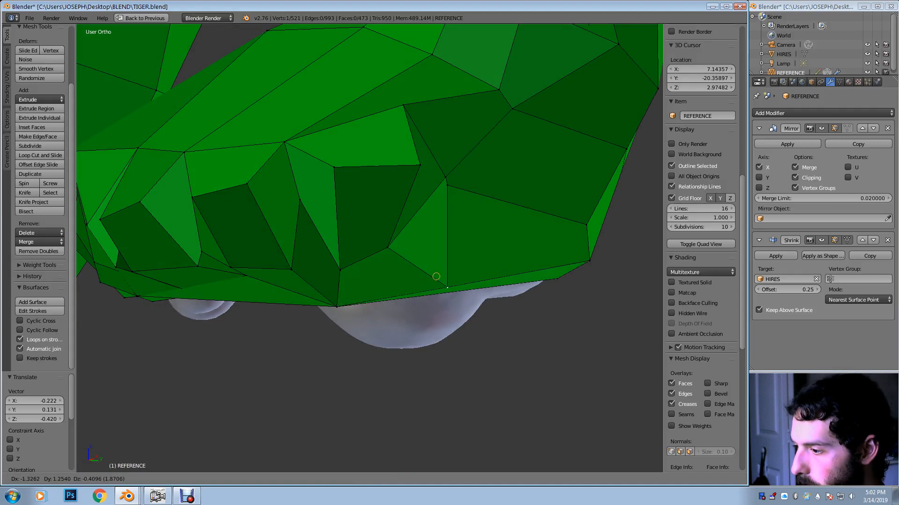
left_click(437, 277)
Move the end toe's two upper corner vertices about 0.20 and -0.06 along X, -0.28 and 0 along Y, -0.25 and -0.33 along Z
right_click(419, 165)
key("g")
key("Return")
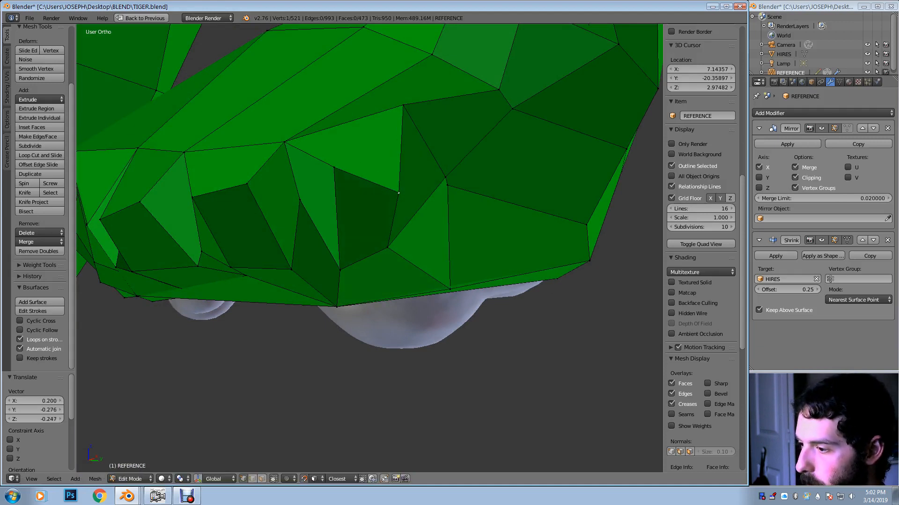
key("g")
left_click(338, 200)
Move the vertex in the gap beside the end toe down about -0.27 along X and -0.40 along Z
middle_click_drag(338, 200, 360, 194)
right_click_drag(369, 184, 367, 221)
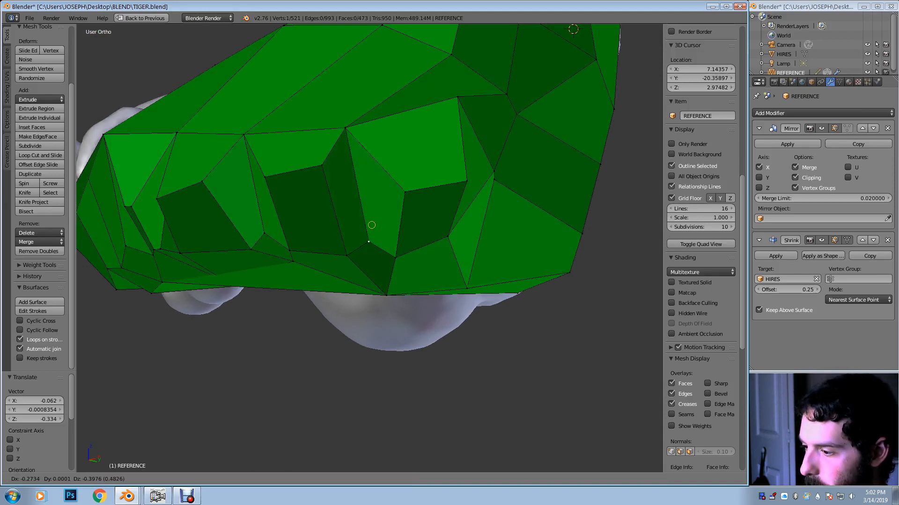
left_click(372, 226)
Reposition the vertices between the end toe and the heel, moving the last one about -0.71 along X, 0.67 along Y and -0.33 along Z
middle_click_drag(372, 225, 344, 223)
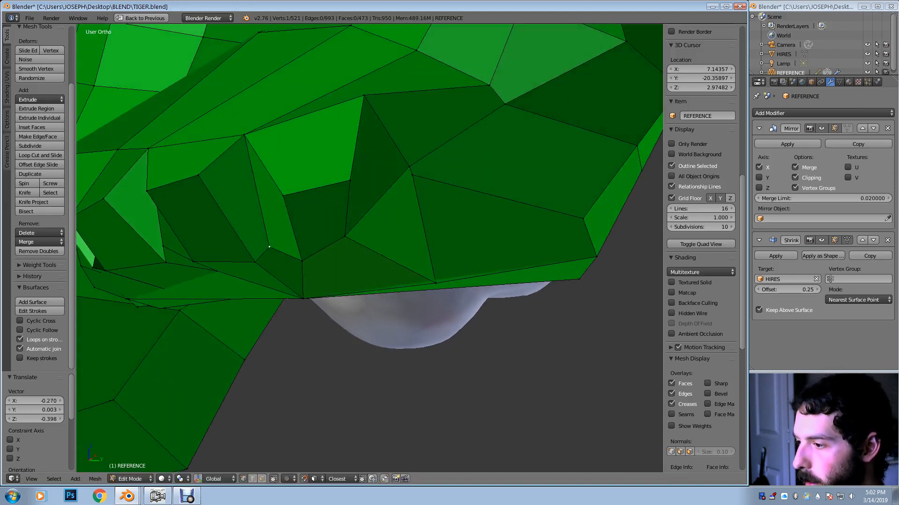
right_click_drag(349, 108, 427, 175)
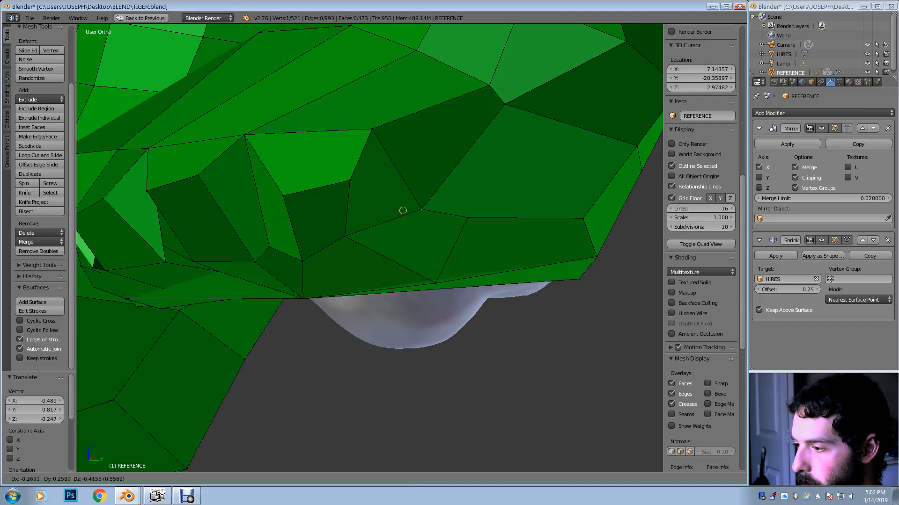
right_click_drag(399, 206, 399, 207)
right_click_drag(459, 204, 476, 213)
right_click_drag(496, 116, 568, 139)
Align three vertices along the toes' lower edge, moving them about -0.23, -0.31 and 0.06 along X and 0.11, -0.07 and 0.03 along Z
scroll(568, 138, "down", 2)
middle_click_drag(539, 117, 586, 69)
scroll(430, 142, "up", 3)
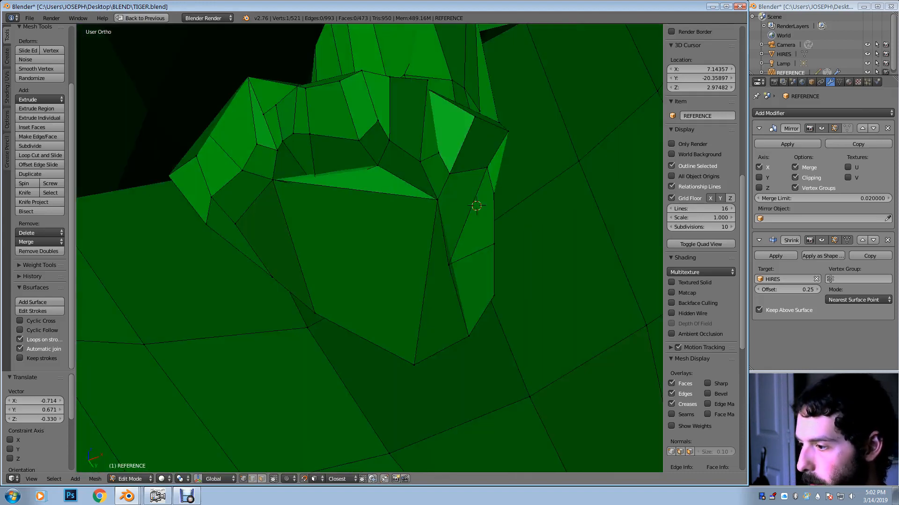
middle_click_drag(430, 142, 428, 176, "shift")
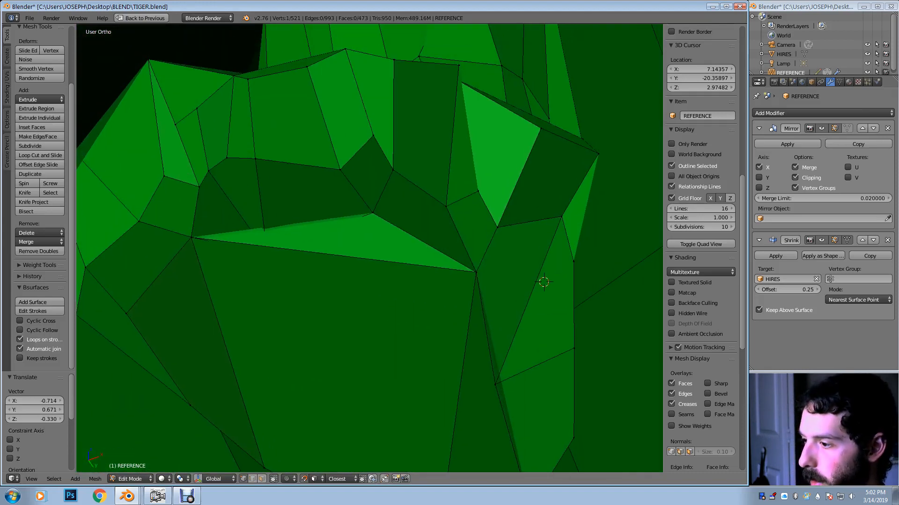
key("g")
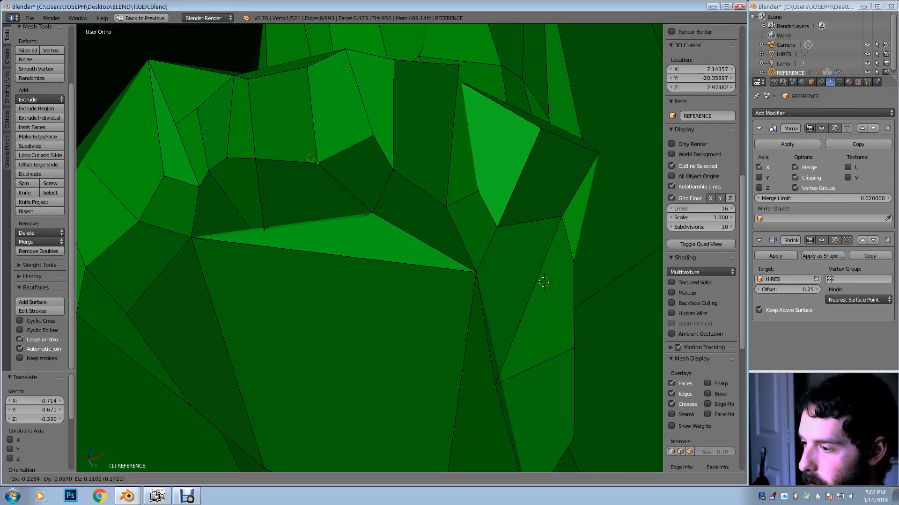
left_click(310, 157)
right_click(373, 136)
key("g")
left_click(346, 161)
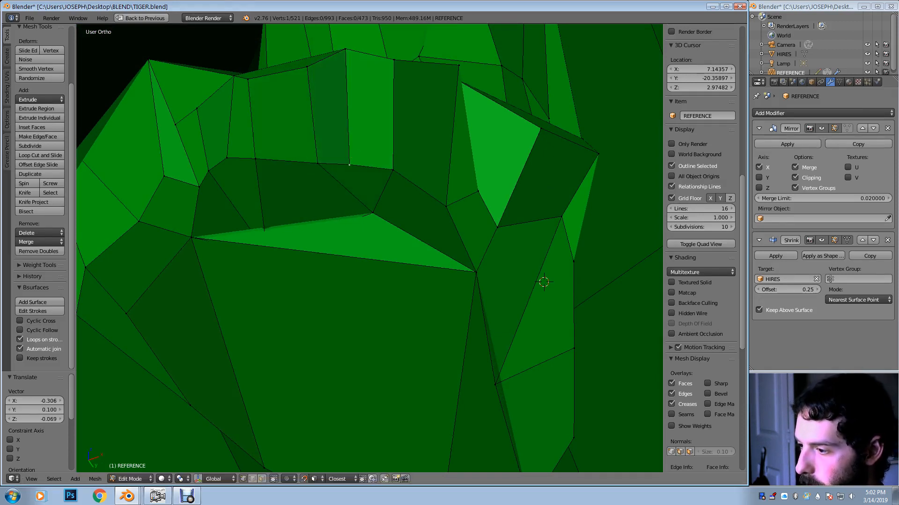
key("g")
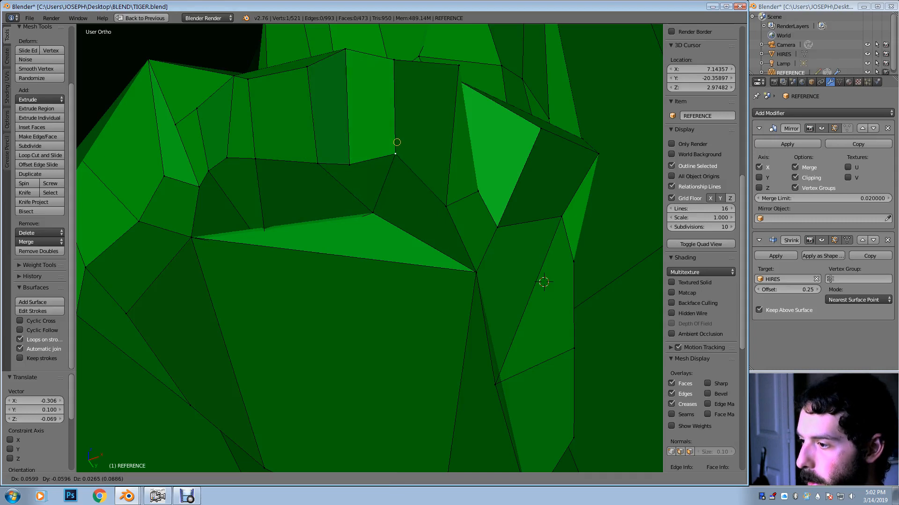
left_click(397, 143)
Move the two upper corner vertices of the toe beside the end toe about -0.06 and -0.08 along X and -0.13 and -0.12 along Z
middle_click_drag(397, 143, 396, 200)
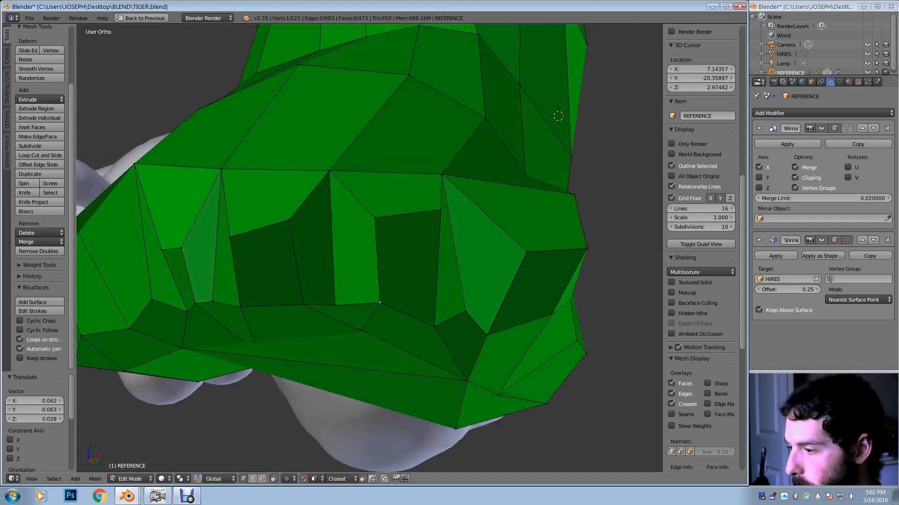
key("g")
key("Return")
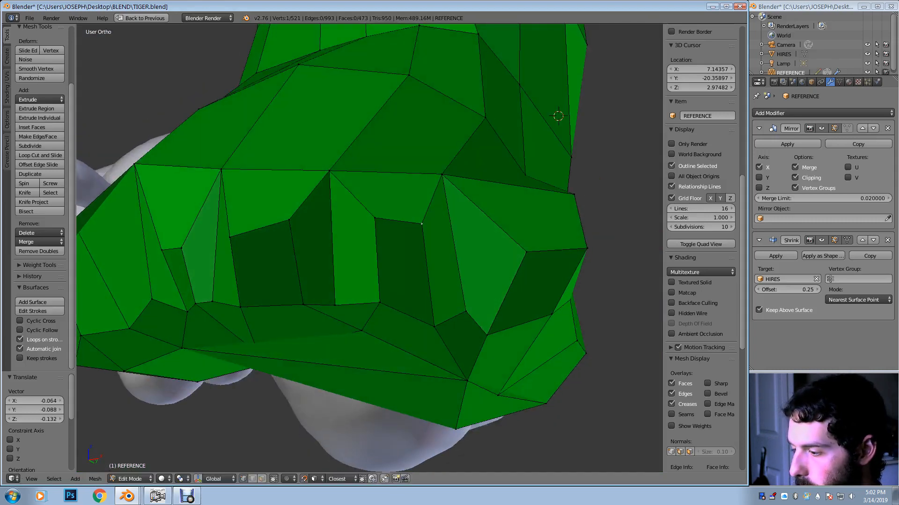
key("g")
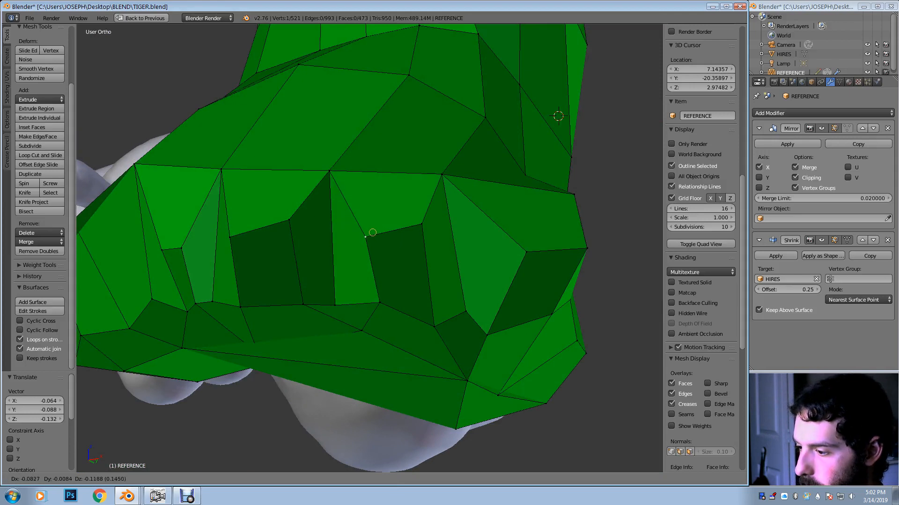
left_click(373, 233)
Move the same toe's two lower corner vertices about -0.12 and 0.03 along X and 0.02 and 0.07 along Z
key("g")
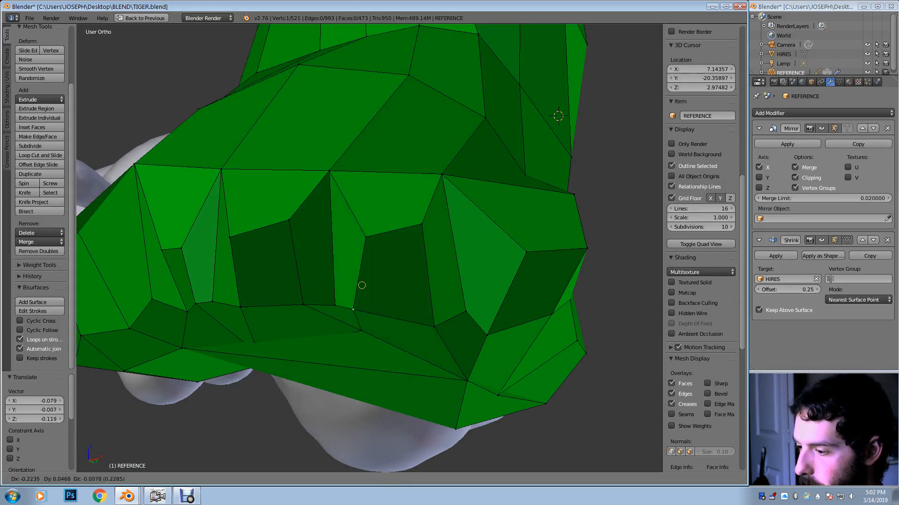
left_click(367, 278)
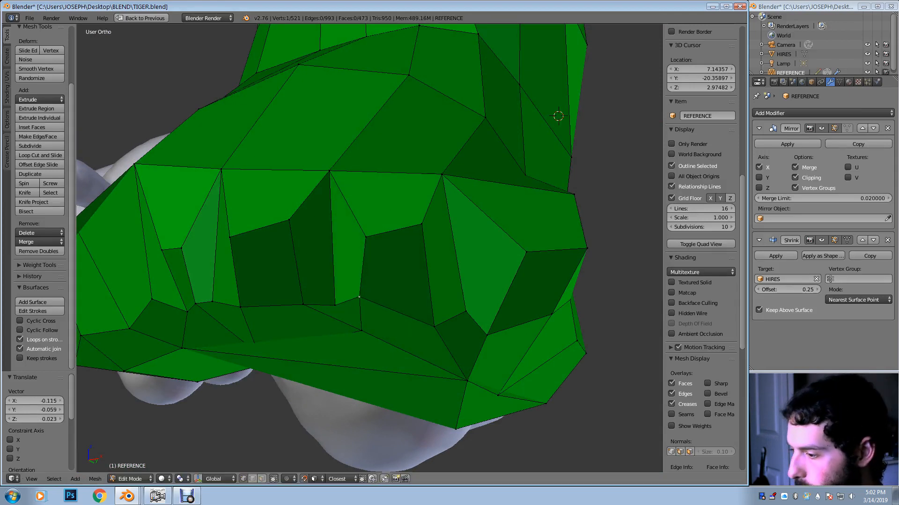
key("g")
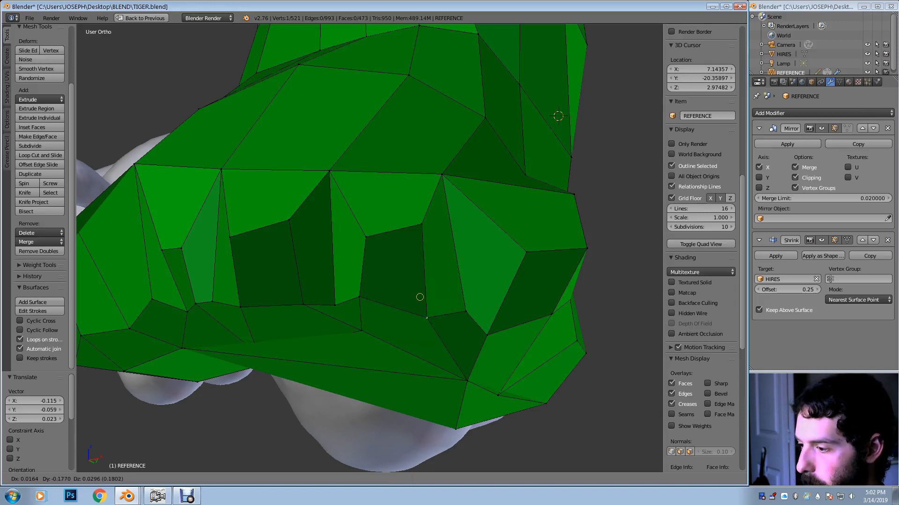
left_click(417, 295)
Reposition the outer upper corner vertex of the toe beside the end toe, finishing with a move of about -0.05 X, 0.01 Y and -0.07 Z
key("g")
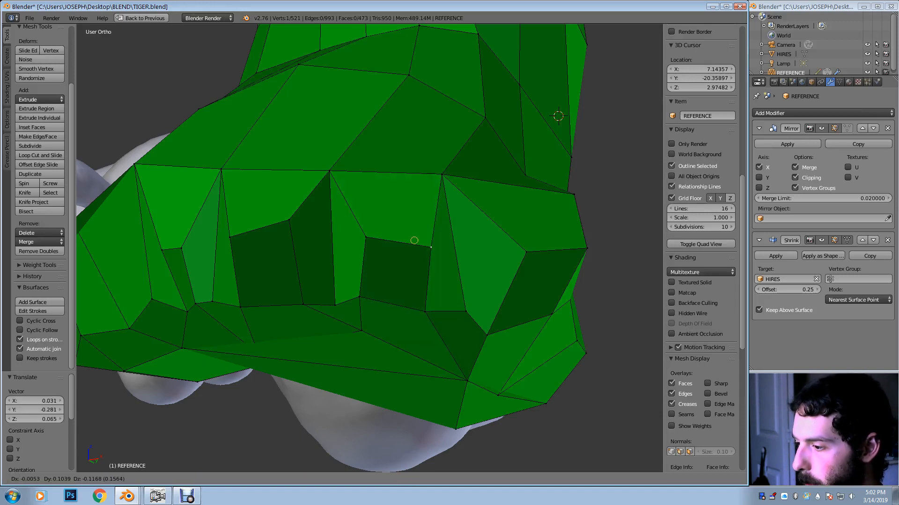
left_click(406, 232)
middle_click_drag(406, 232, 425, 199)
right_click(414, 160)
key("g")
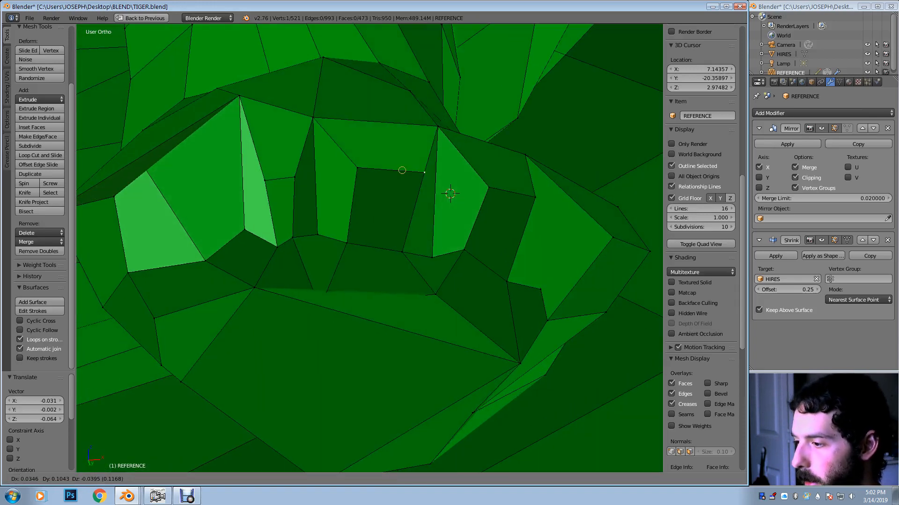
left_click(409, 170)
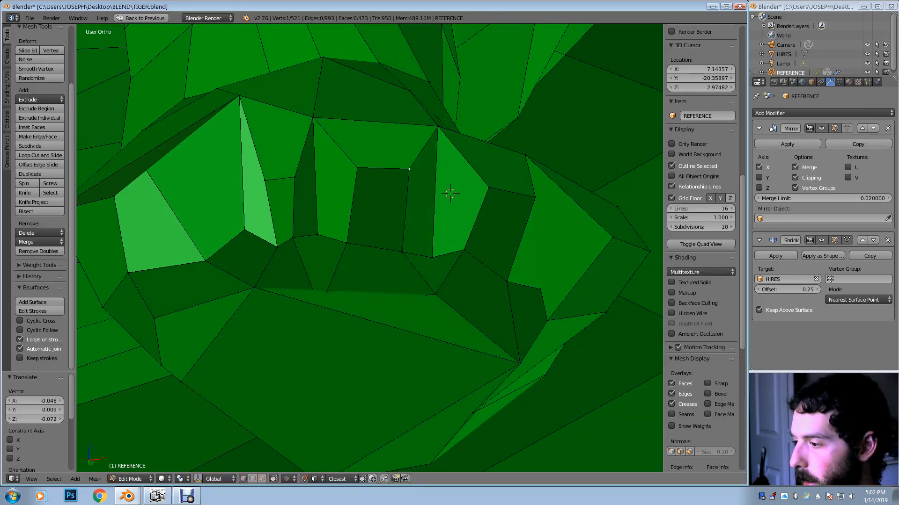
Raise both upper corner vertices of the toe beside the end toe, about 0.19 along Z for the inner and 0.16 for the outer
middle_click_drag(409, 170, 382, 185)
key("g")
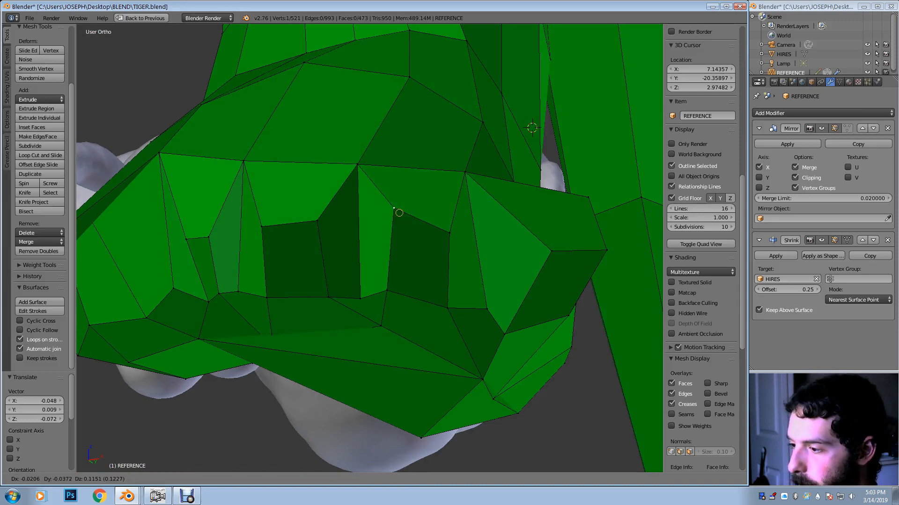
left_click(401, 205)
key("g")
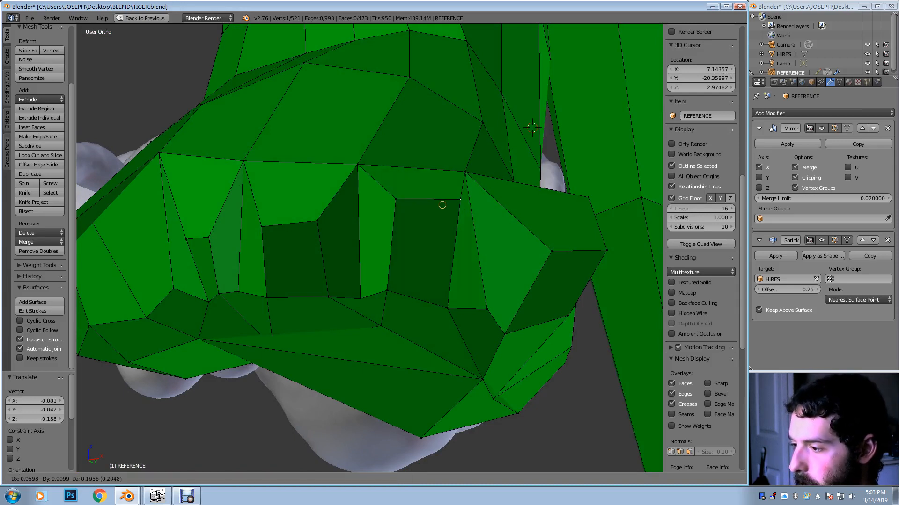
left_click(435, 207)
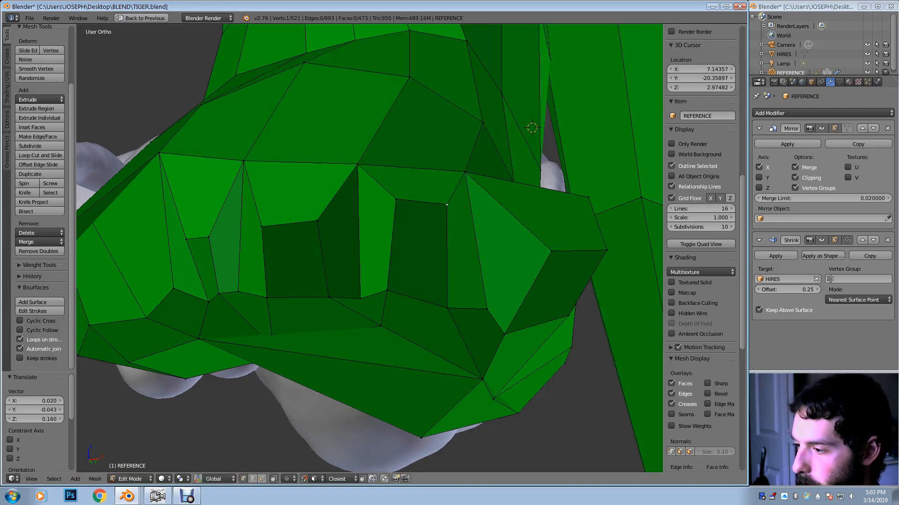
Shift the same toe's upper corner vertices about 0.27 and 0.12 along X, -1.06 and -0.91 along Y, and 0.17 and 0.41 along Z
middle_click_drag(435, 207, 415, 305)
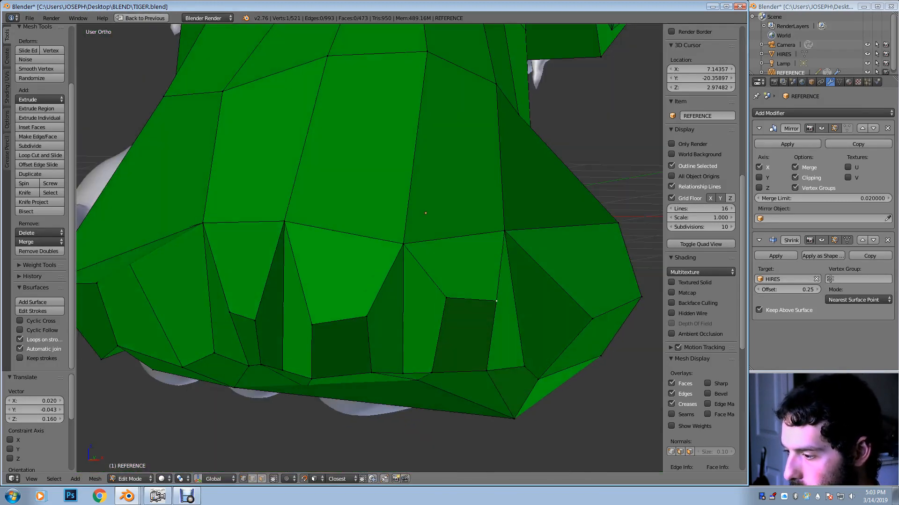
key("g")
left_click(459, 283)
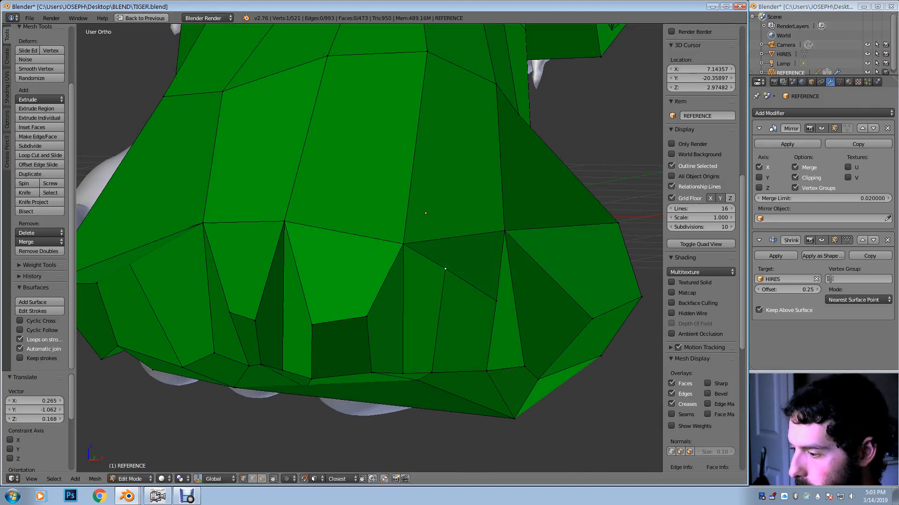
key("g")
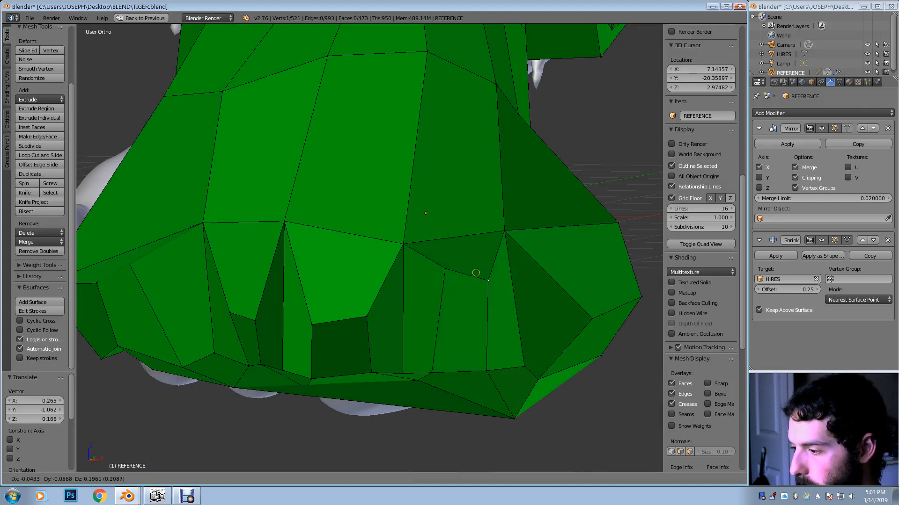
left_click(463, 228)
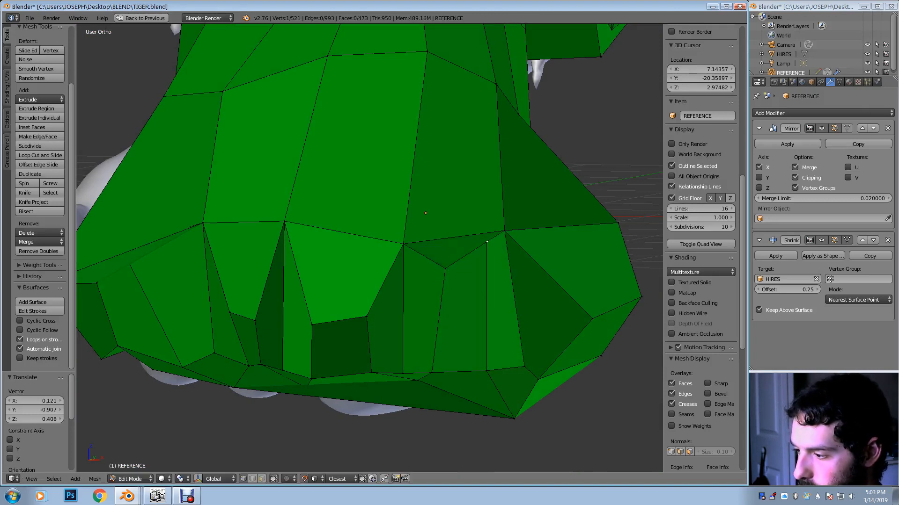
Square up the toe's front by moving its outer and inner upper corners about -0.17 and -0.38 along X and 0.82 and 1.05 along Y
middle_click_drag(463, 229, 423, 217)
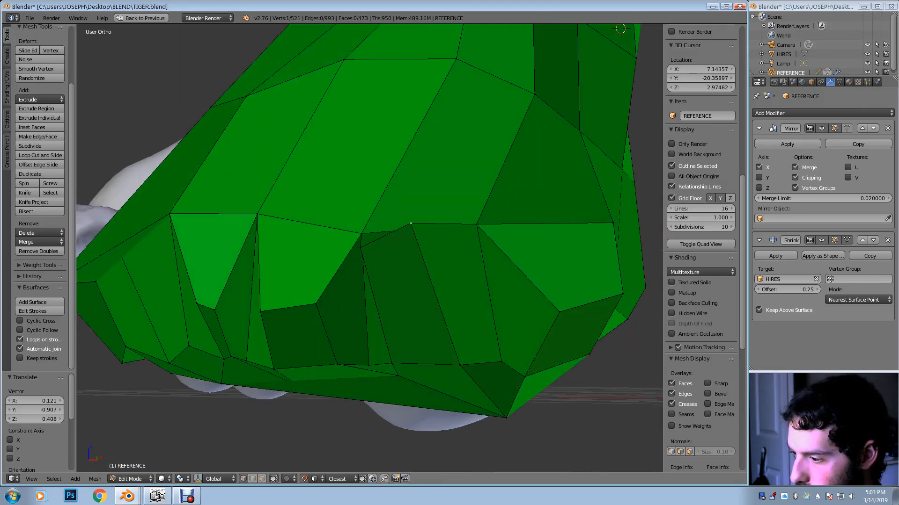
key("g")
left_click(439, 263)
middle_click_drag(439, 263, 504, 274)
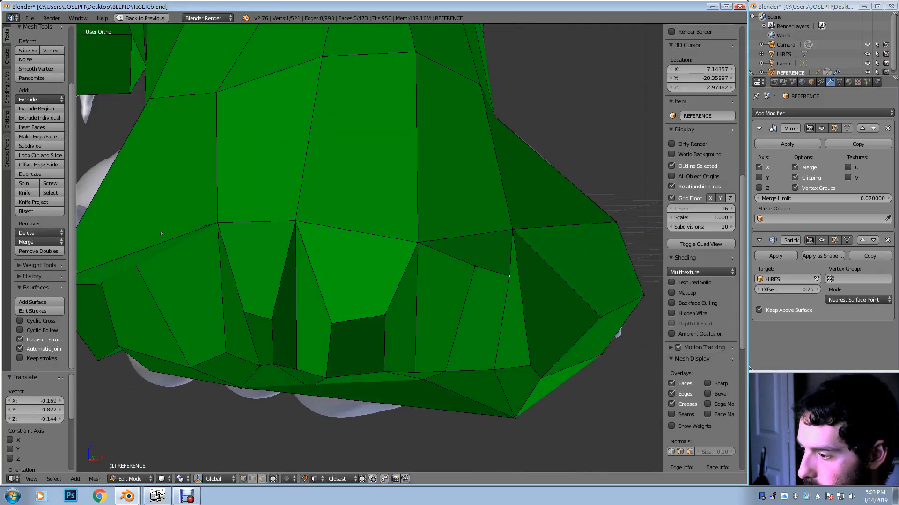
key("g")
left_click(442, 277)
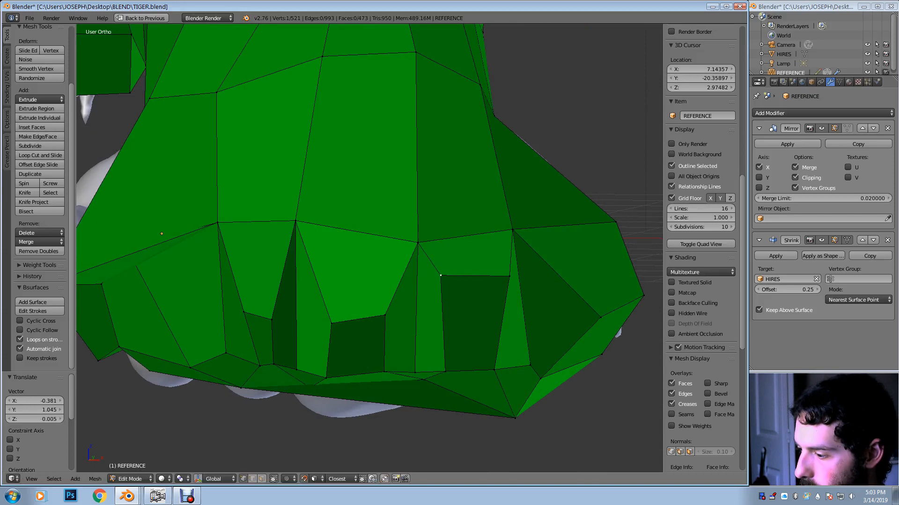
Move the same toe's outer and inner lower corners about 0.18 and 0.04 along X, -0.59 and -0.13 along Y, and 0.15 and 0.11 along Z
right_click(494, 370)
key("g")
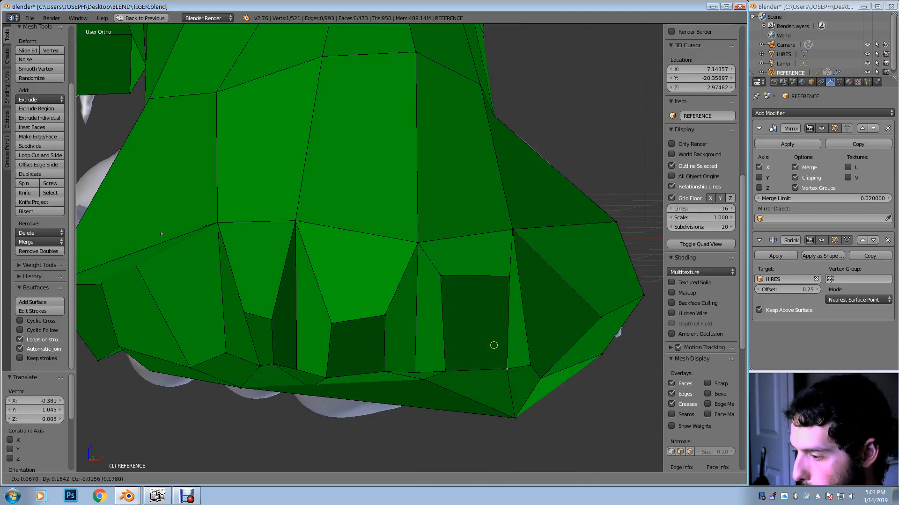
left_click(488, 330)
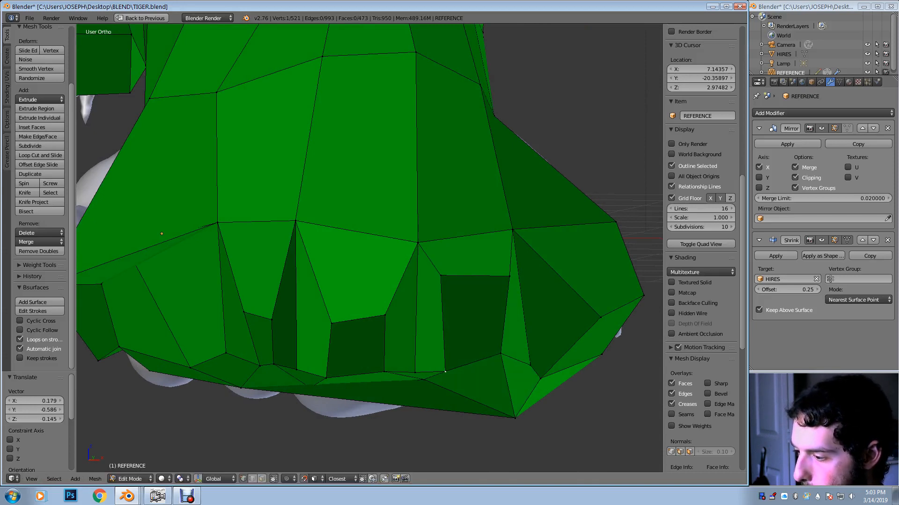
key("g")
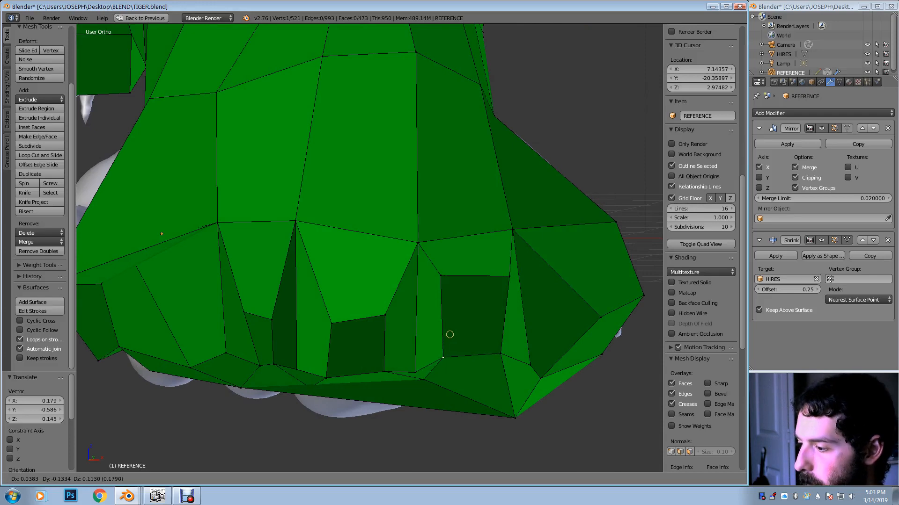
left_click(450, 335)
Move the crease vertices beside the end toe, the lower about -0.11 Y and 0.07 Z, the upper about 0.30 X and -0.08 Z
middle_click_drag(450, 335, 506, 325)
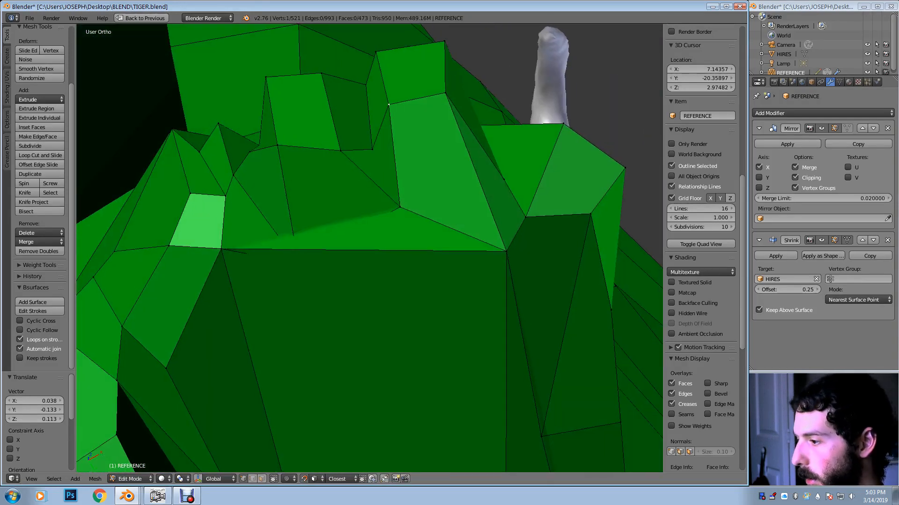
middle_click_drag(513, 227, 458, 183)
key("g")
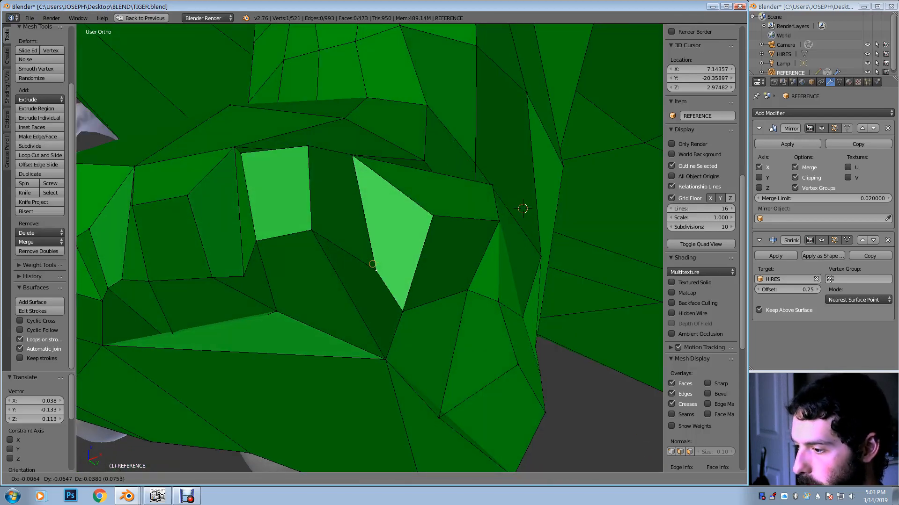
left_click(368, 257)
middle_click_drag(368, 256, 367, 215)
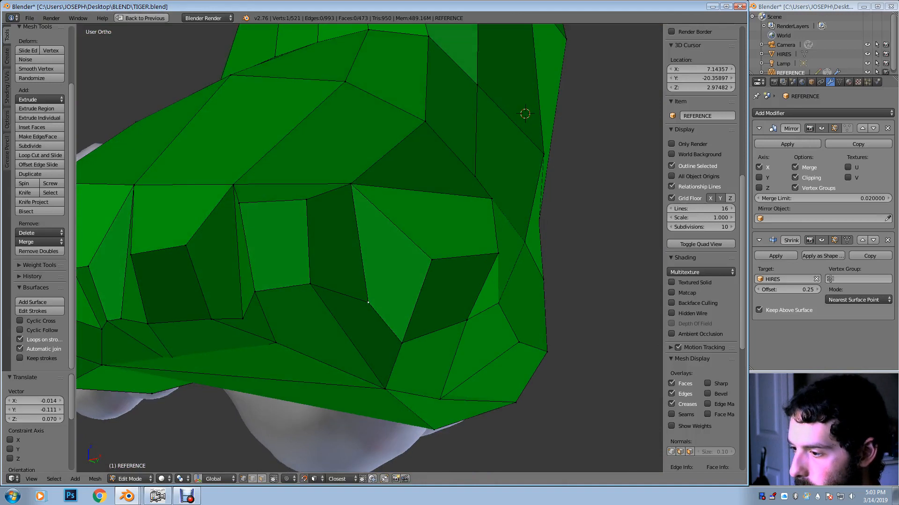
right_click(356, 221)
key("g")
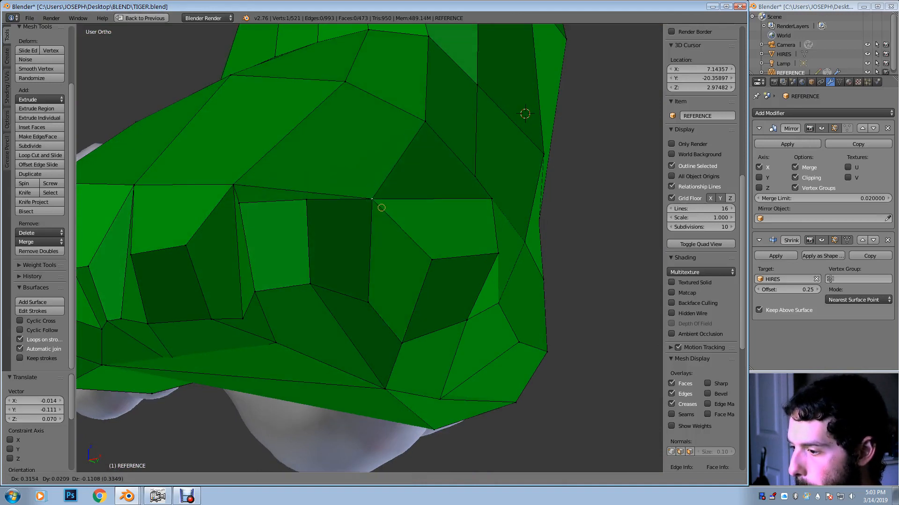
left_click(381, 205)
Reshape the end toe, moving its inner upper, inner lower and outer lower corners about 0.48, 0.16 and -0.12 along X and -0.12, 0.11 and -0.07 along Z
key("g")
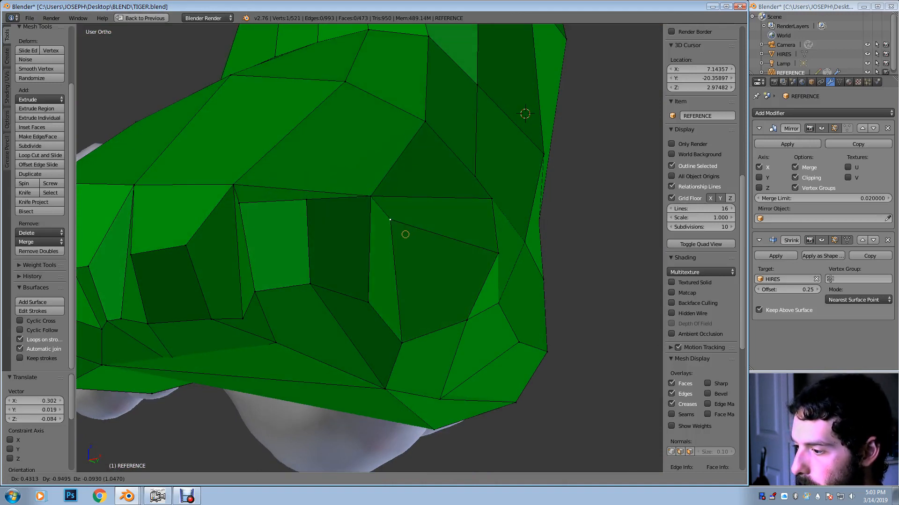
left_click(411, 237)
right_click(402, 337)
key("g")
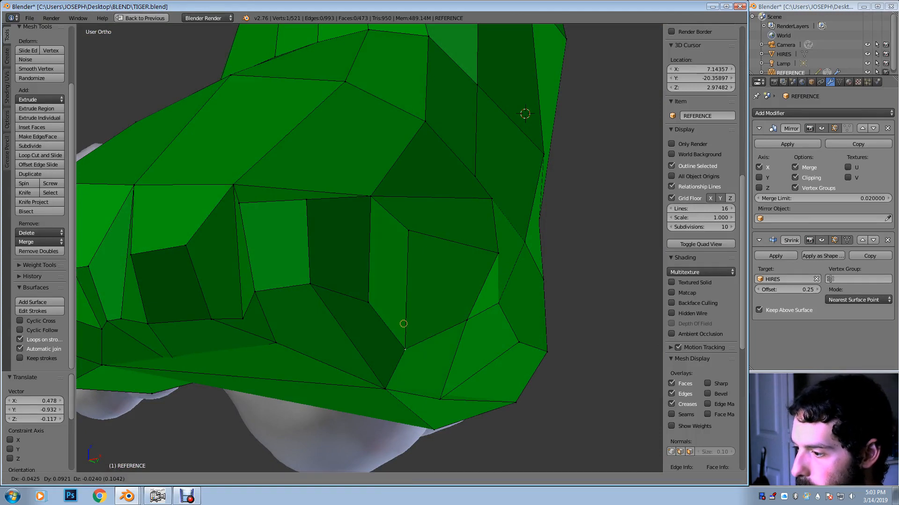
left_click(404, 300)
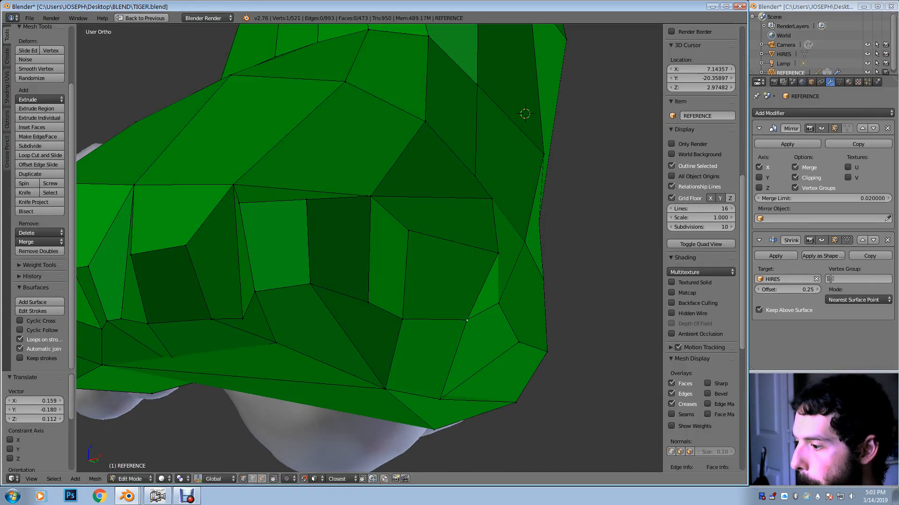
key("g")
left_click(428, 312)
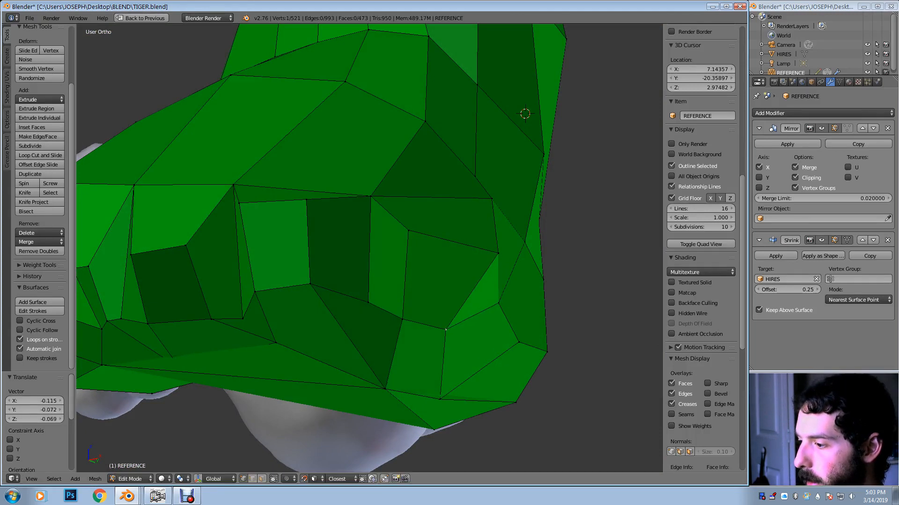
Reposition the end toe's outer corner vertices, finishing with the lower one about 0.20 along X, -0.12 along Y and 0.09 along Z
key("g")
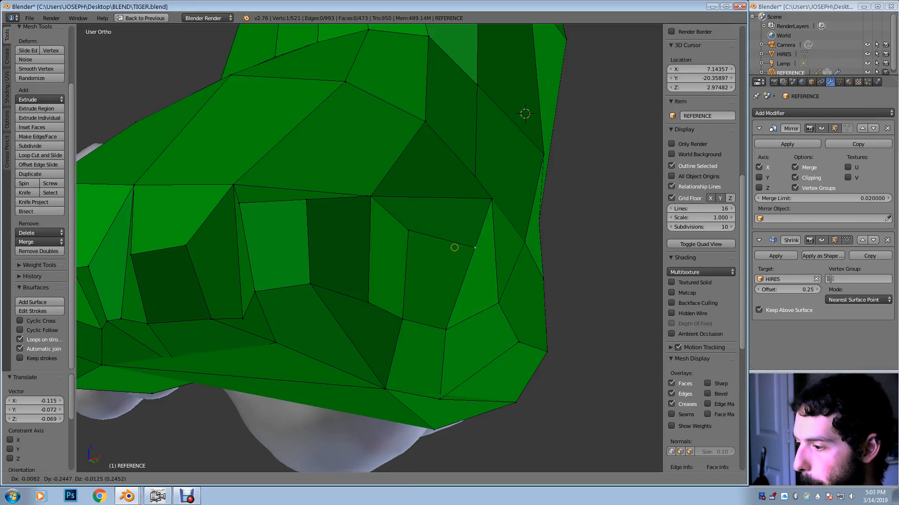
left_click(450, 239)
middle_click_drag(451, 239, 404, 162)
right_click(433, 268)
key("g")
left_click(415, 254)
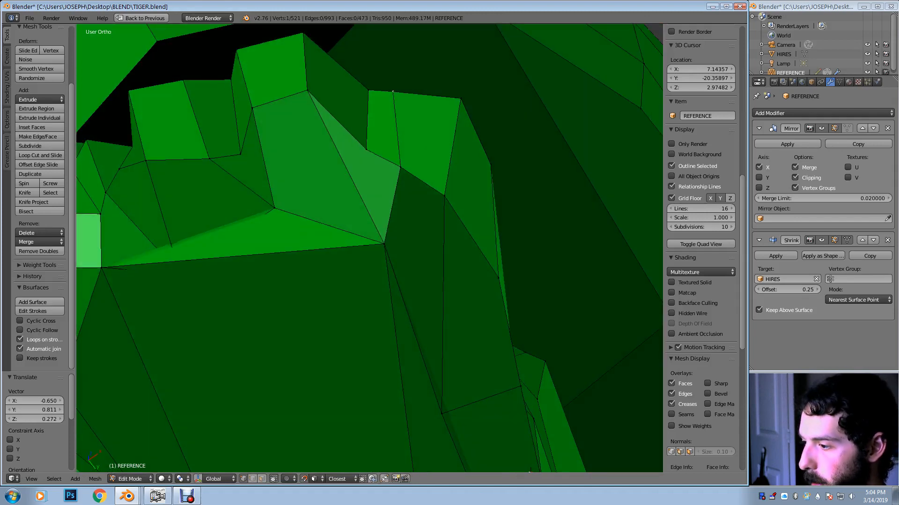
key("g")
left_click(459, 165)
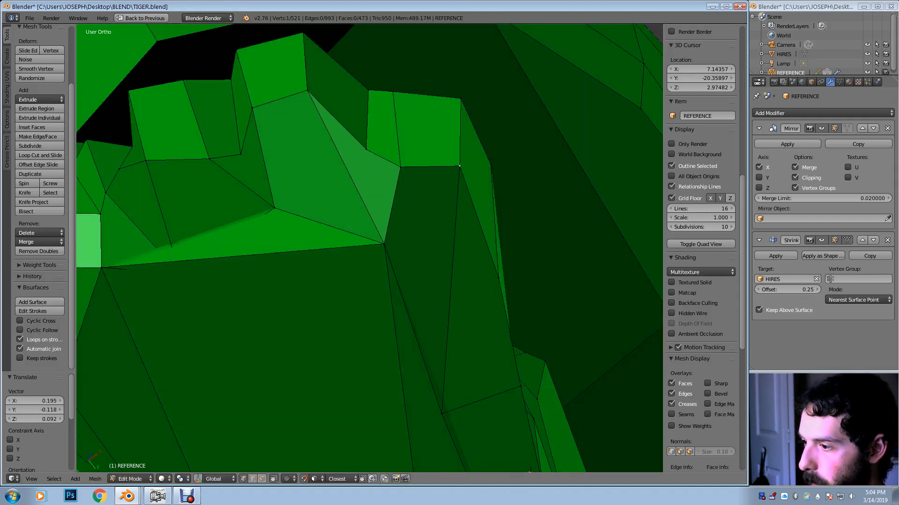
Raise the lower crease vertices on both sides of the toe beside the end toe, about 0.08 and 0.13 along Z
middle_click_drag(459, 165, 452, 318)
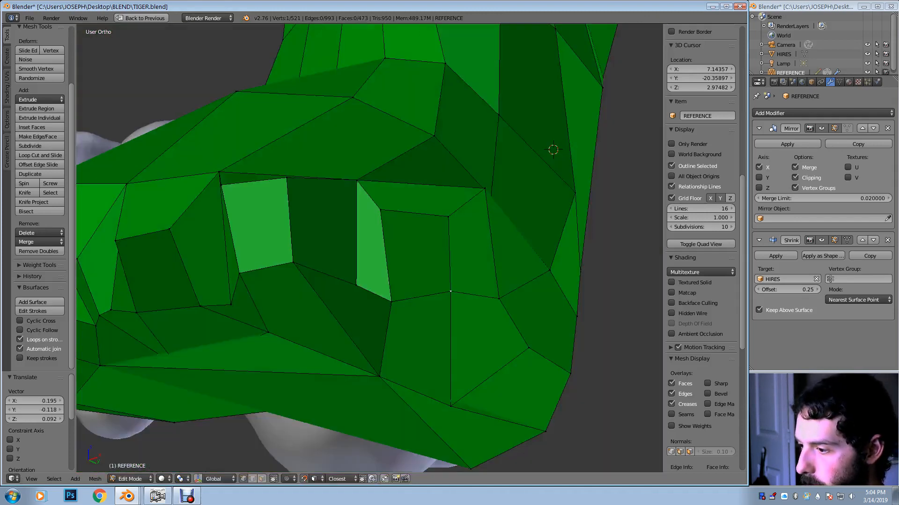
key("g")
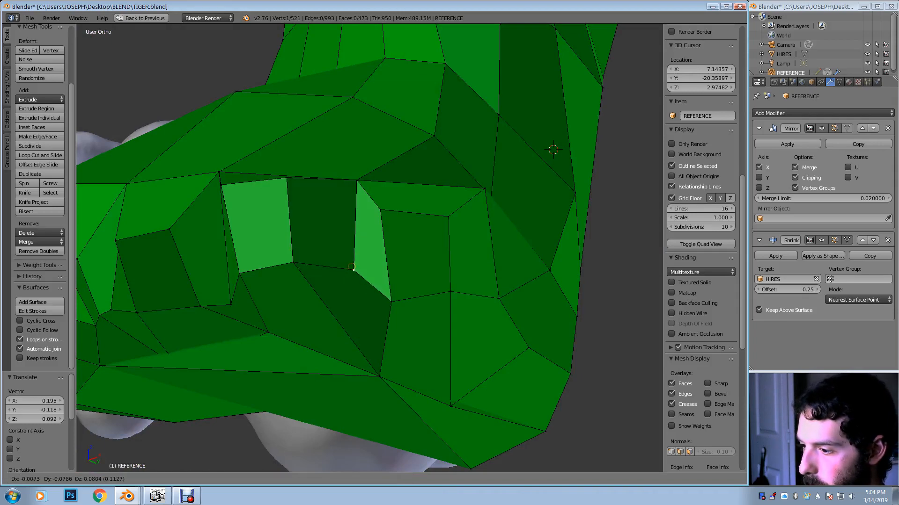
left_click(352, 268)
middle_click_drag(352, 268, 421, 281)
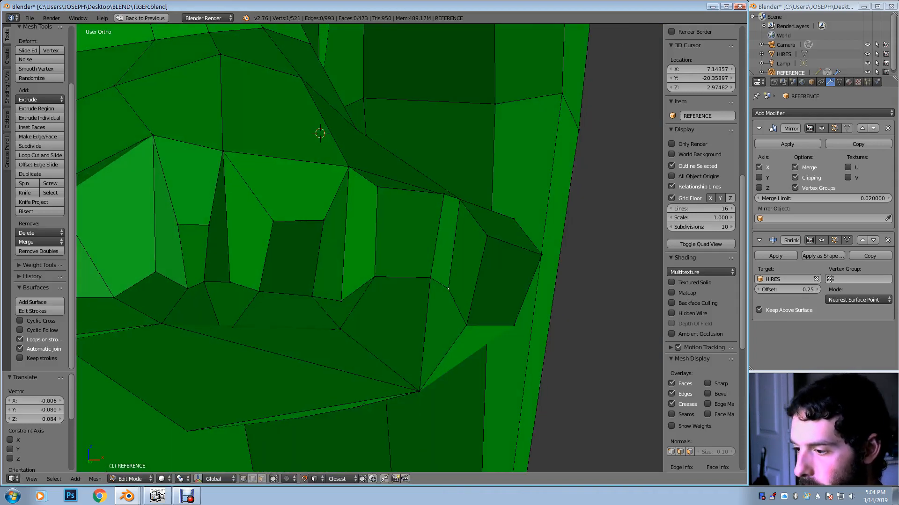
key("g")
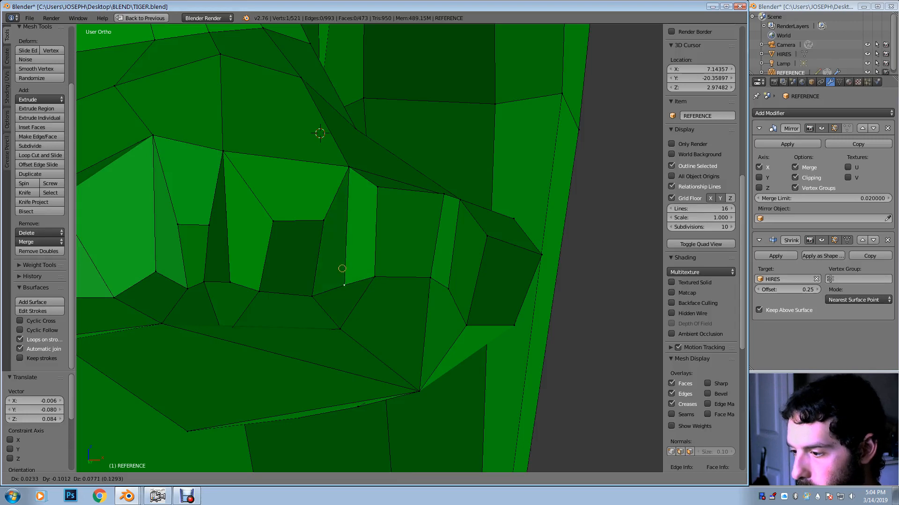
left_click(336, 270)
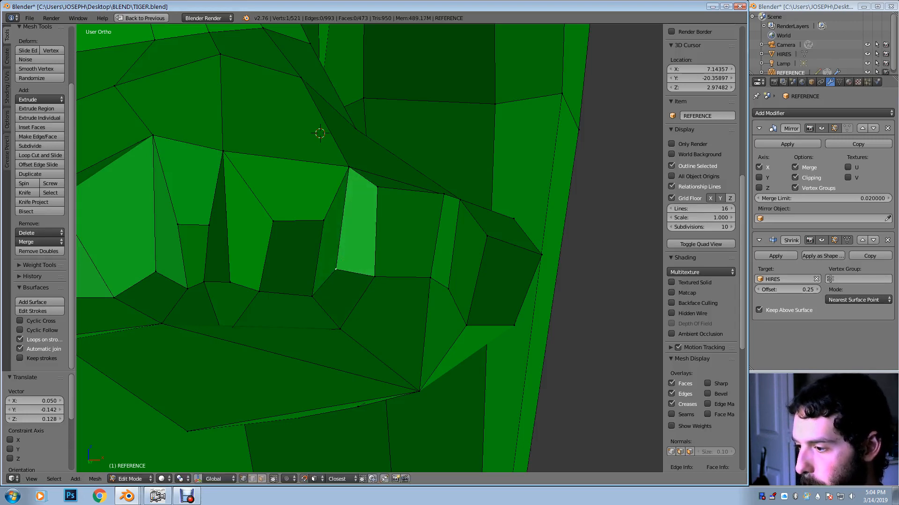
Move the underside vertex below the toe beside the end toe about 0.04 along X, -0.25 along Y and 0.03 along Z
middle_click_drag(335, 269, 316, 232)
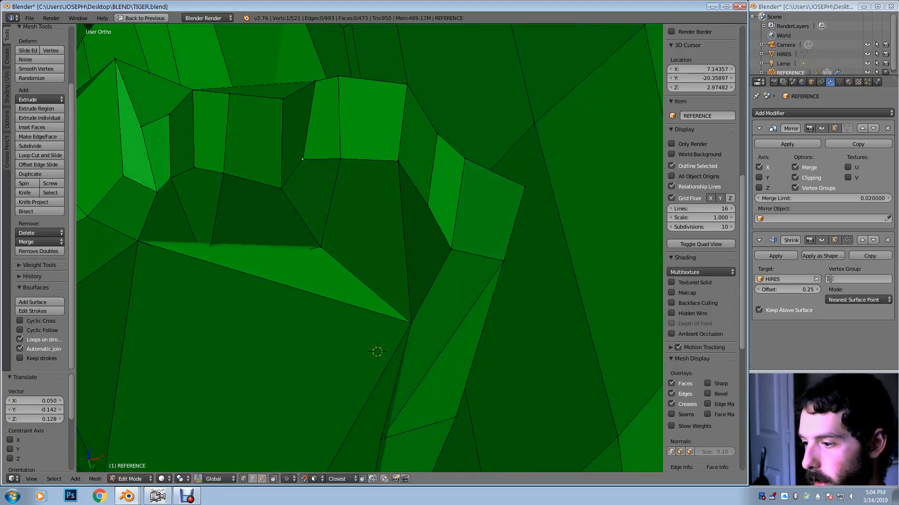
middle_click_drag(359, 254, 363, 251)
key("g")
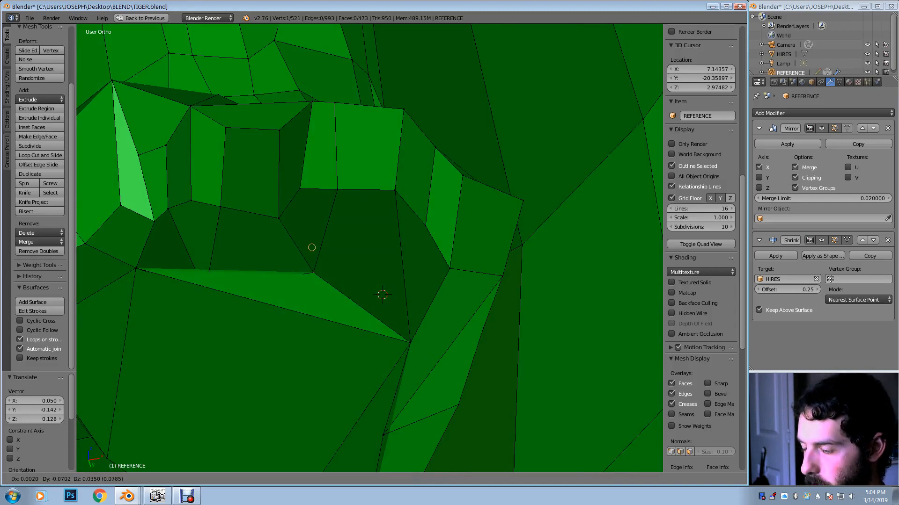
left_click(311, 235)
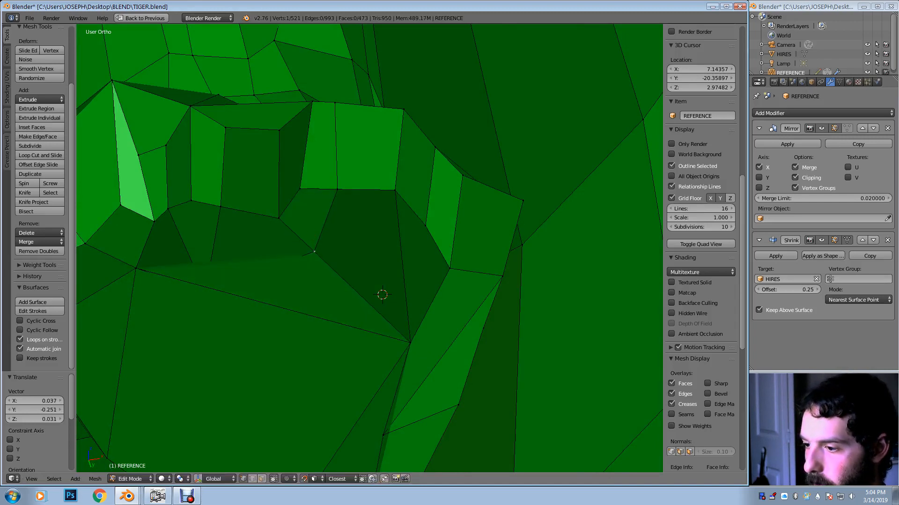
Move the third toe's inner lower crease vertex about -0.12 along Y, and the underside vertex beneath it about 0.19 along X and -0.70 along Y
middle_click_drag(313, 239, 313, 295)
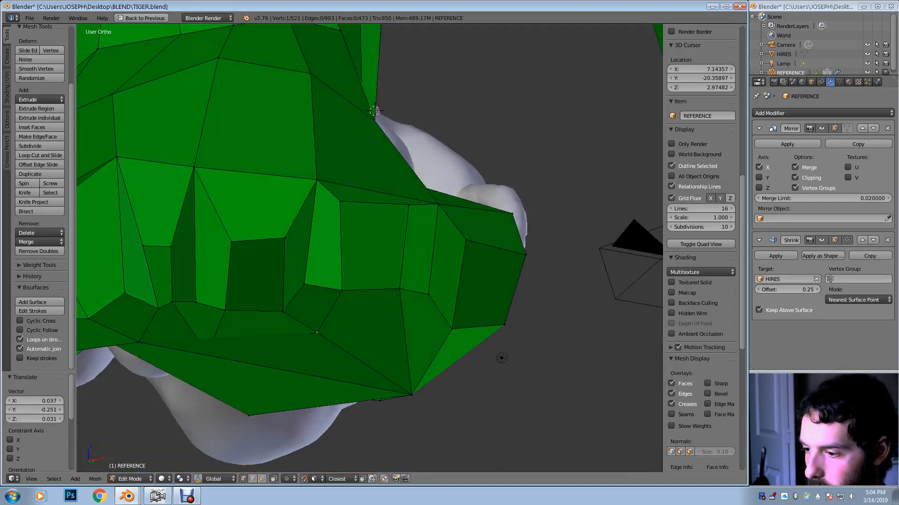
right_click(196, 301)
key("g")
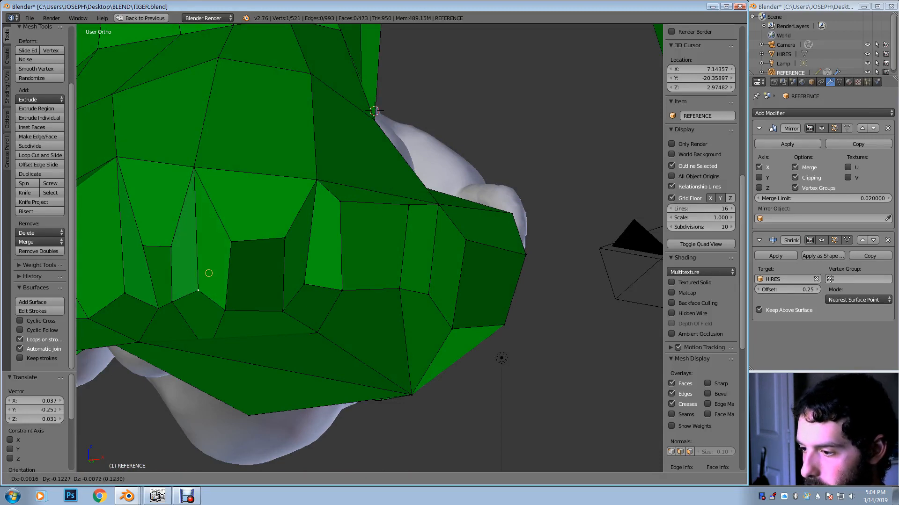
left_click(211, 275)
key("z")
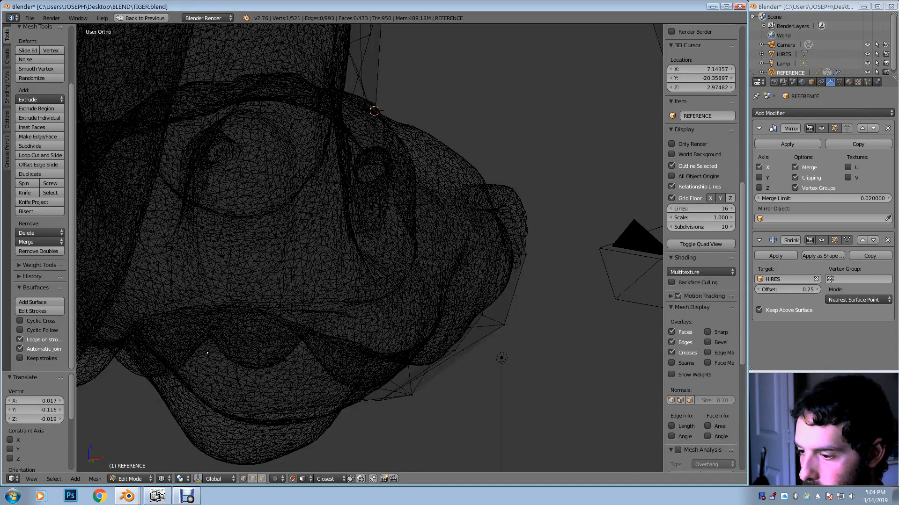
key("g")
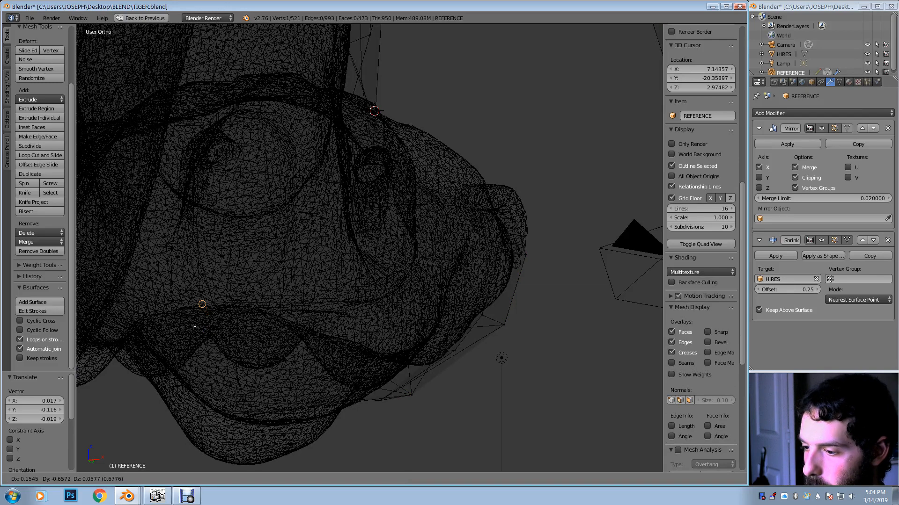
left_click(204, 300)
key("z")
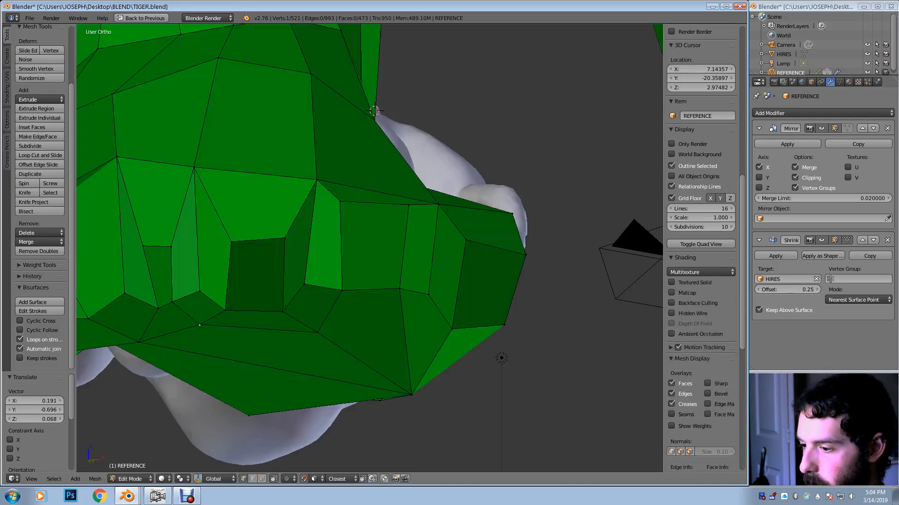
Move the third toe's outer lower corner about 0.03, -0.13 and 0.07 along XYZ, and its inner lower corner about 0.04 along X and -0.06 along Y
mouse_move(206, 299)
middle_mouse_down()
mouse_move(197, 244)
mouse_move(200, 282)
middle_mouse_up()
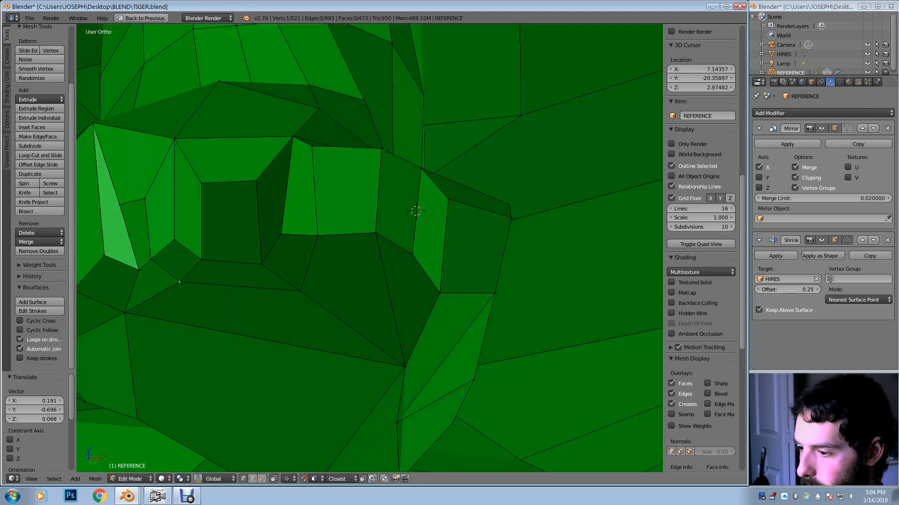
key("g")
left_click(252, 237)
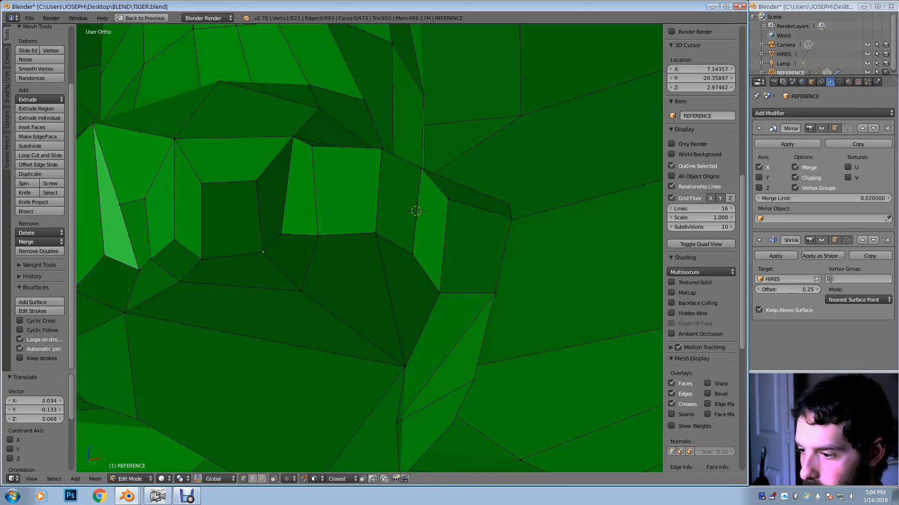
key("g")
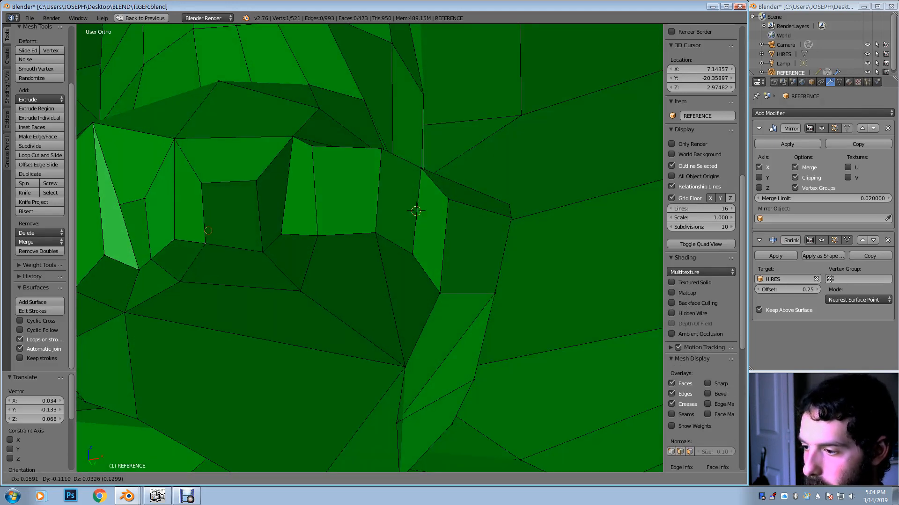
left_click(207, 237)
Raise the third toe's inner and outer upper corners about 0.24 and 0.23 along Z, shifting them about -0.08 and -0.09 along Y
middle_click_drag(208, 237, 210, 284)
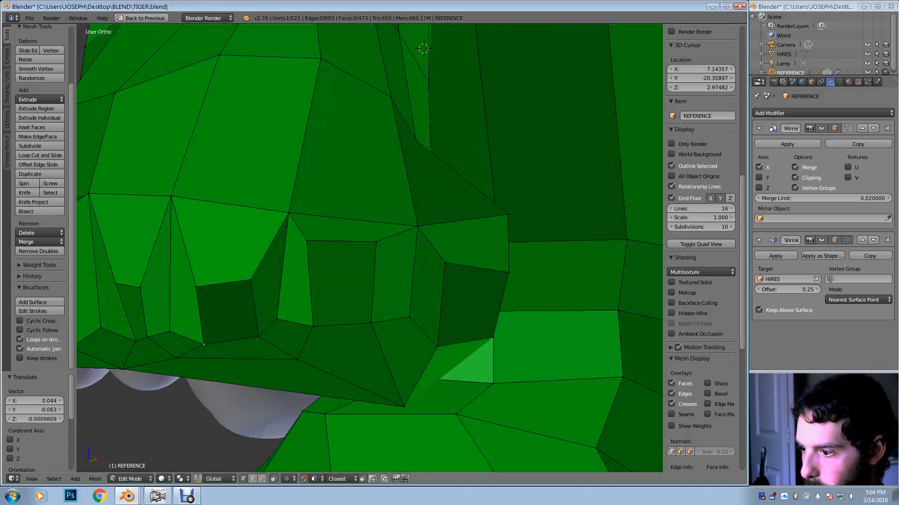
key("g")
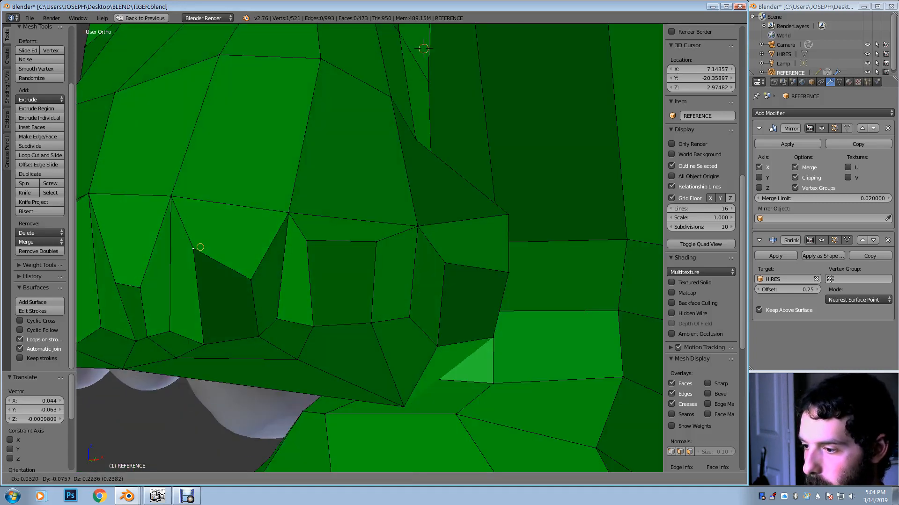
left_click(198, 245)
key("g")
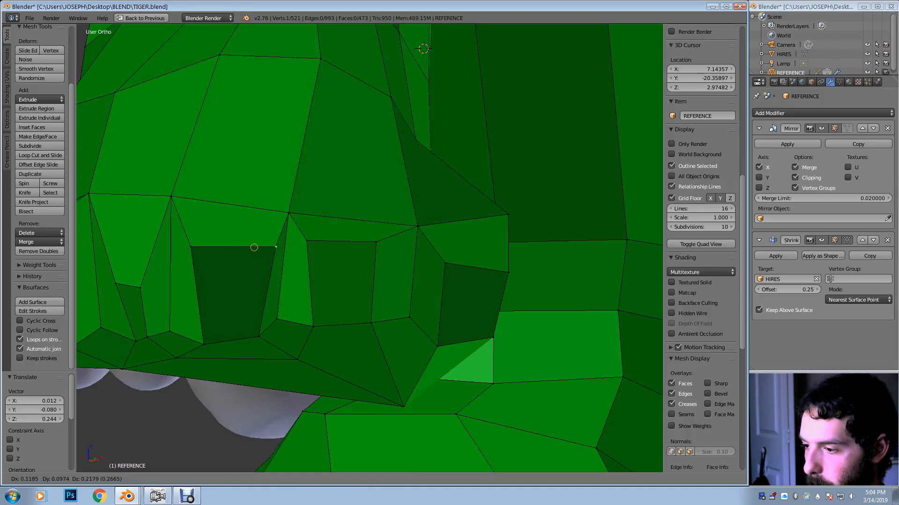
left_click(236, 245)
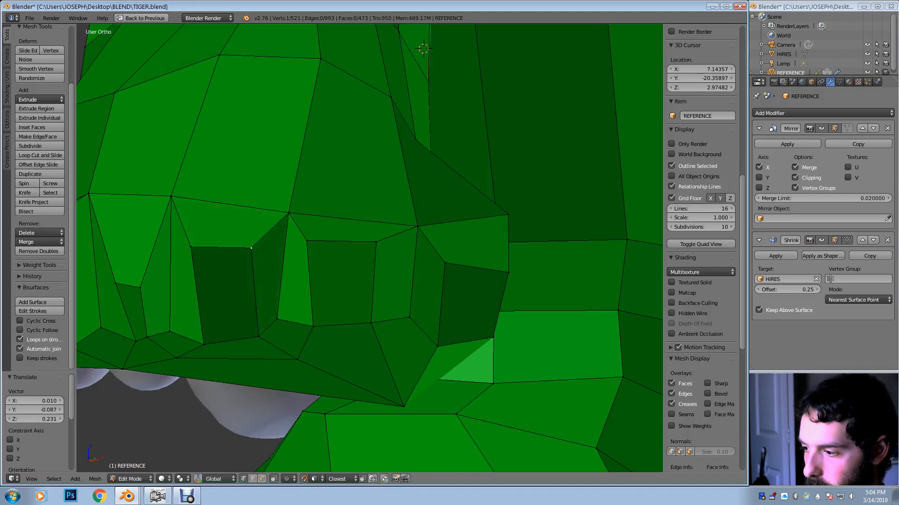
Reposition the upper crease vertex beside the innermost toe, first about -0.28, -0.51, -0.17 along XYZ, followed by about 0.15, 0.50, 0.24
middle_click_drag(237, 245, 267, 126)
middle_click_drag(445, 332, 448, 330)
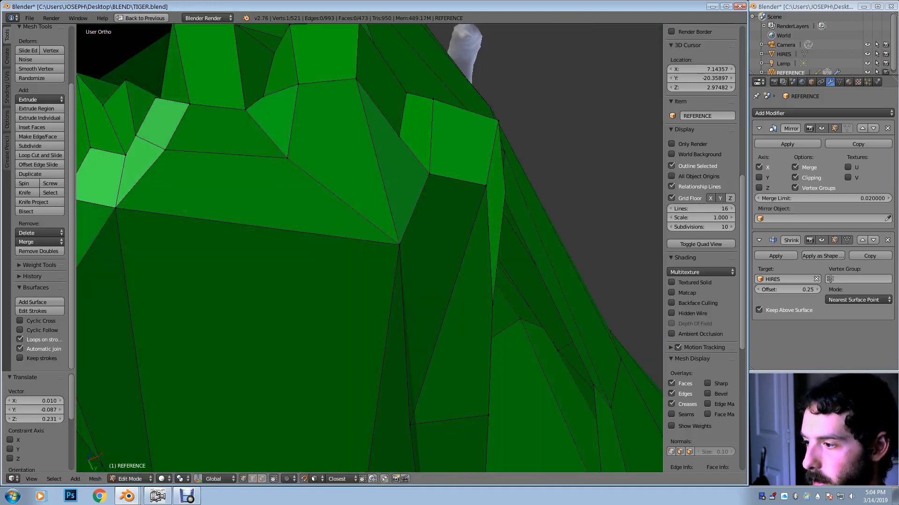
middle_click_drag(337, 234, 615, 347, "shift")
middle_click_drag(459, 238, 451, 236)
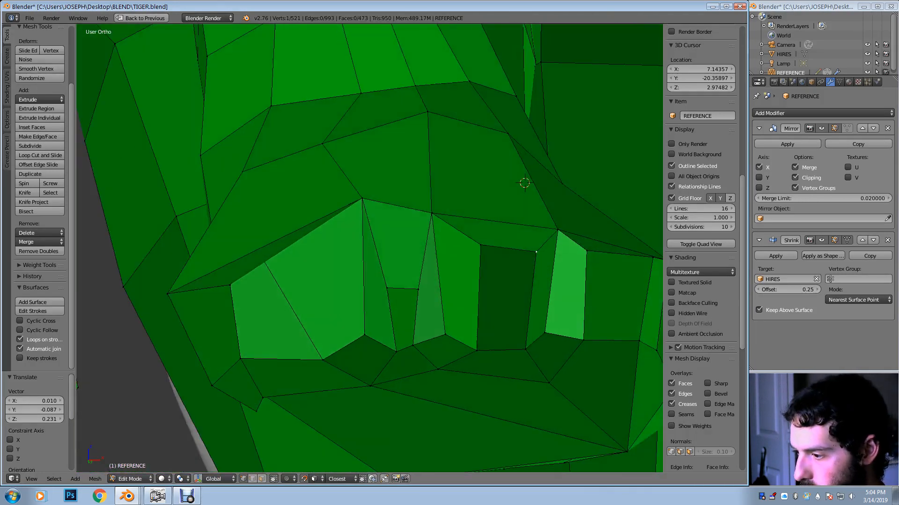
key("g")
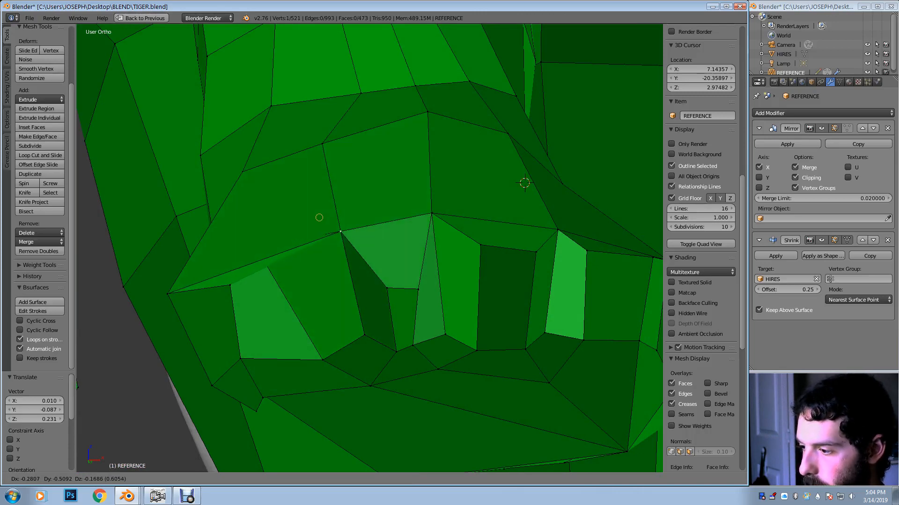
left_click(319, 216)
mouse_move(319, 217)
middle_mouse_down()
mouse_move(295, 272)
mouse_move(319, 304)
mouse_move(320, 234)
middle_mouse_up()
key("g")
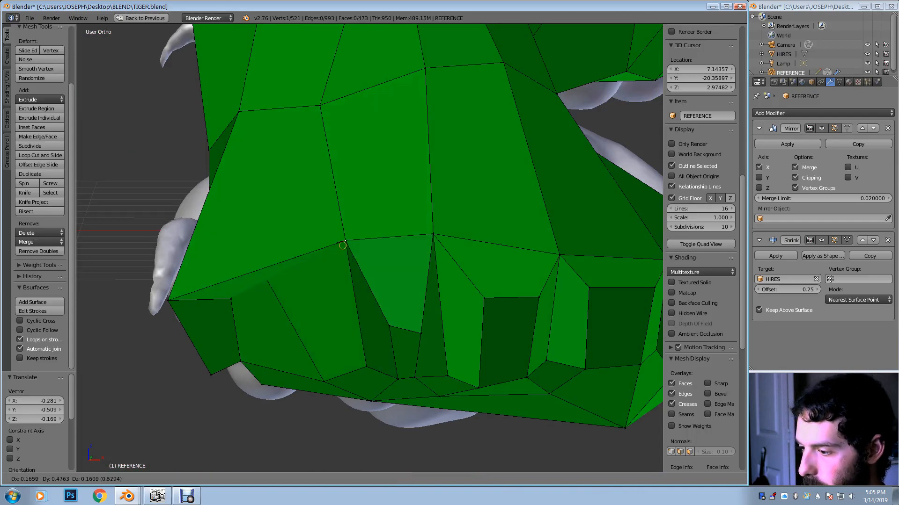
left_click(337, 237)
Shift the upper crease vertex beside the innermost toe about -0.41 along X and 0.41 along Y, and that toe's upper corners about -0.24 and -0.61 along X
middle_click_drag(433, 231, 428, 129)
middle_click_drag(325, 130, 367, 127)
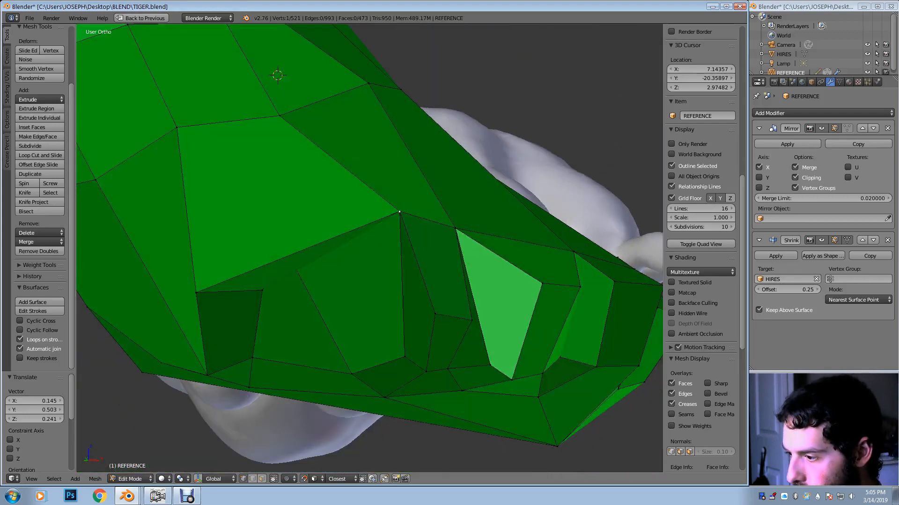
key("g")
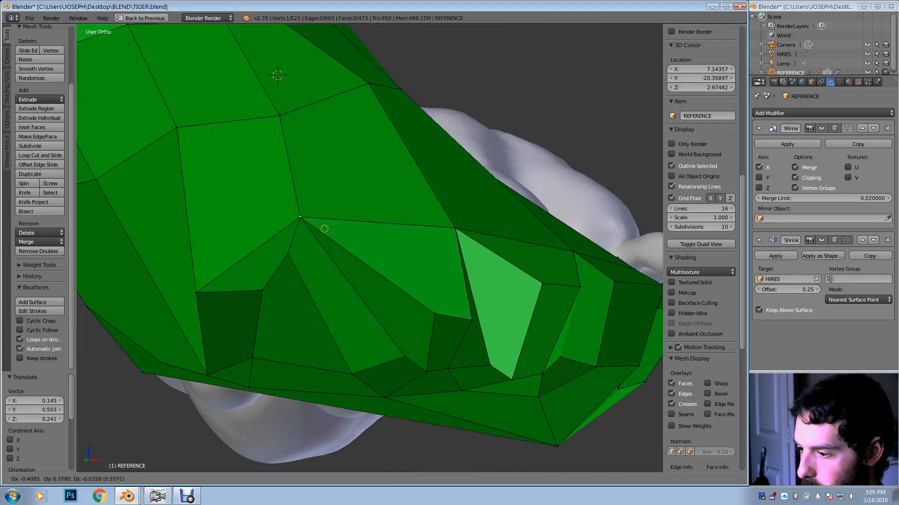
key("Return")
key("g")
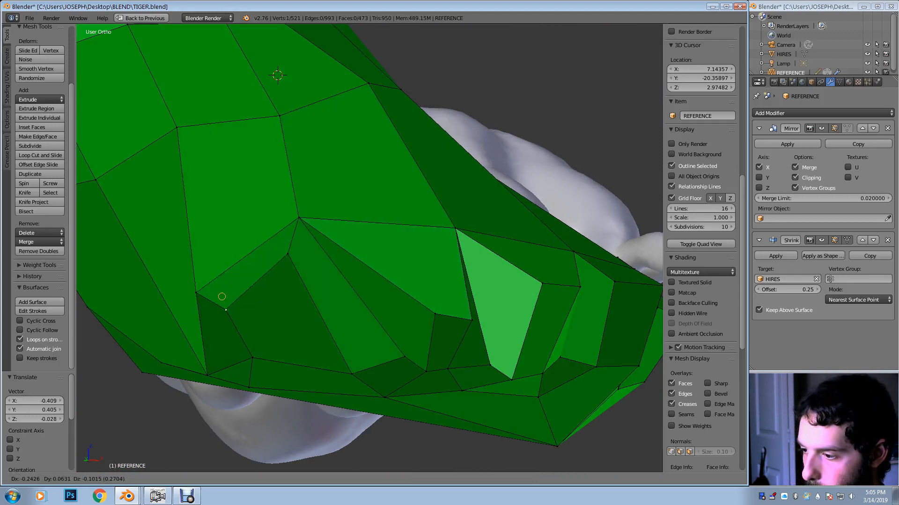
key("Return")
key("g")
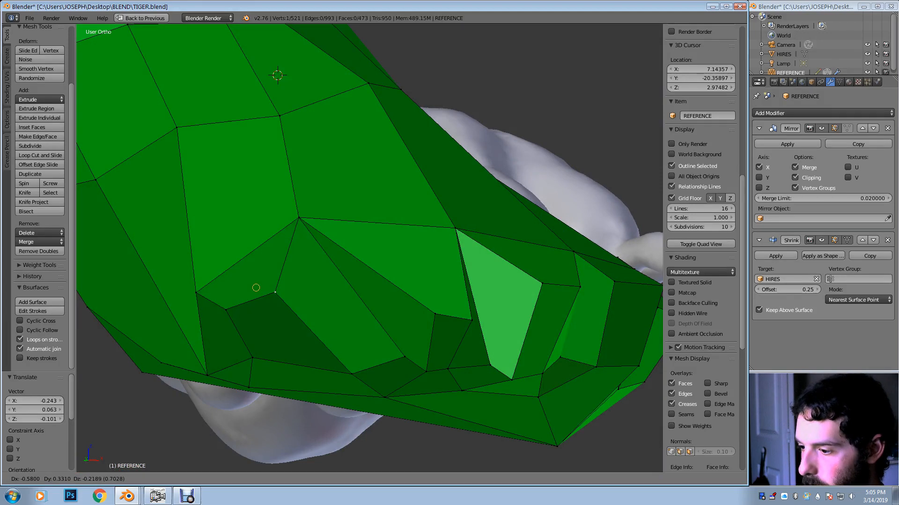
key("Return")
Reshape the innermost toe's inner side, moving the vertex beneath its side crease about -0.72, -1.00, 0.01 along XYZ and finishing the side vertex about -0.37, -0.24, 0.40
key("g")
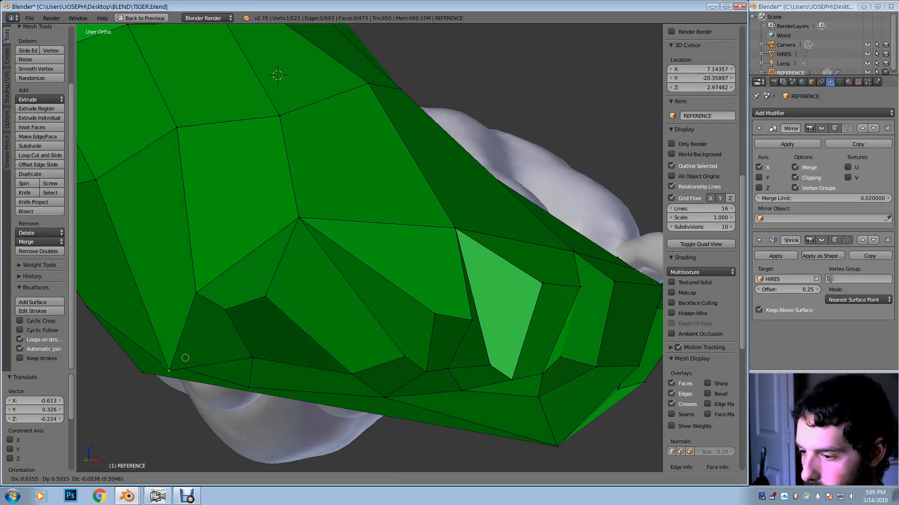
key("Return")
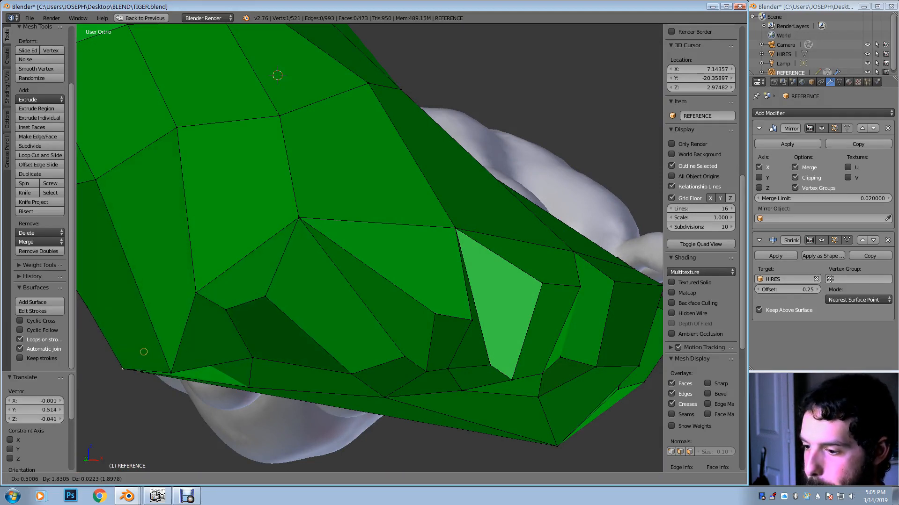
key("g")
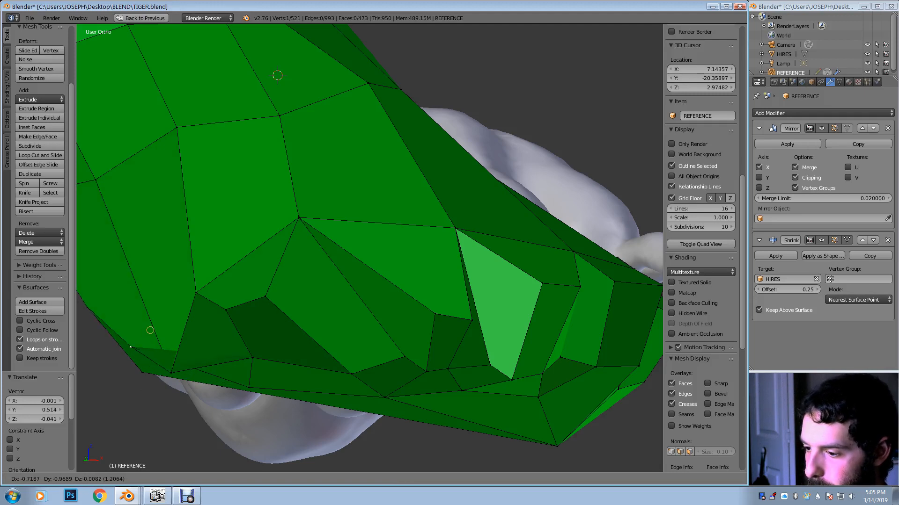
key("Return")
key("g")
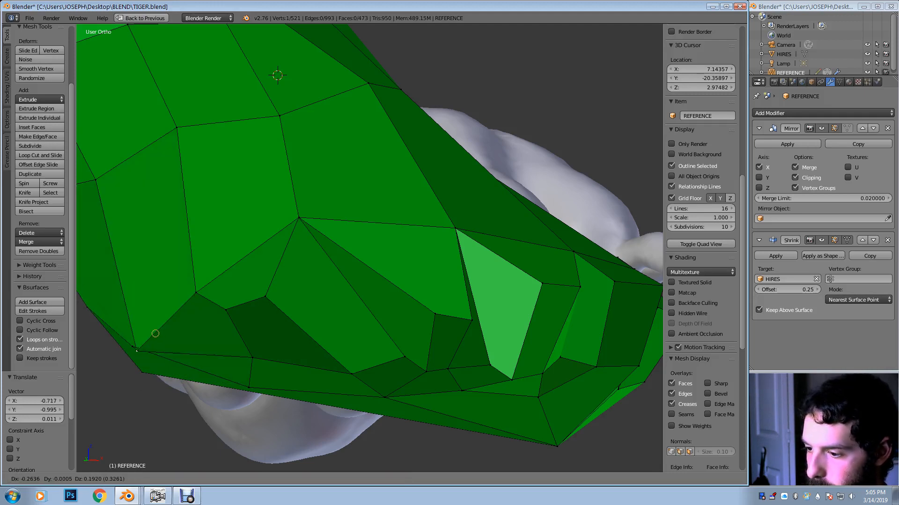
key("Return")
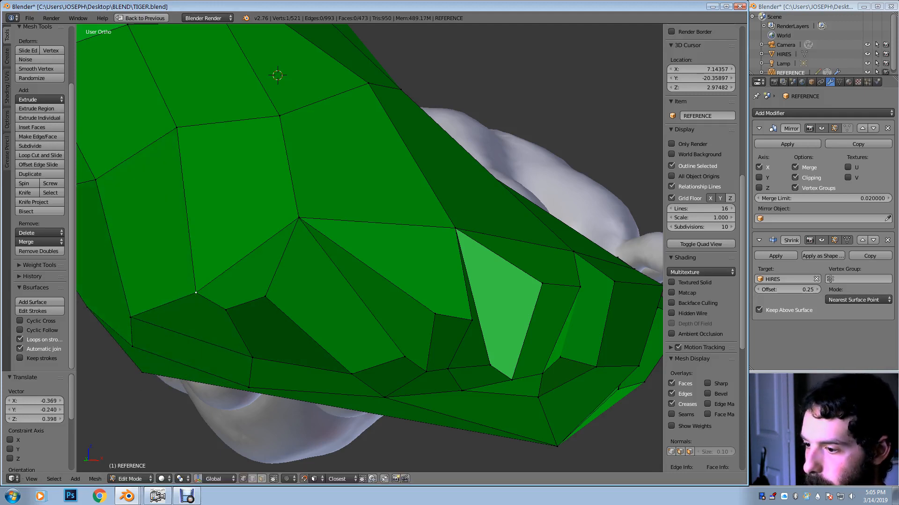
Move the innermost toe's upper side crease vertex about -0.21, 0.40, 0.14 along XYZ and its inner lower corner about -0.30, 0.32, 0.04
key("g")
key("Return")
key("g")
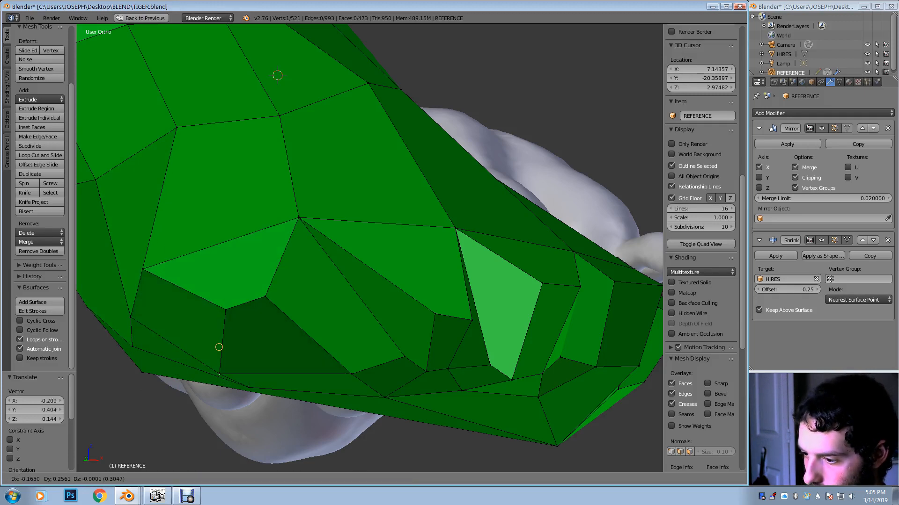
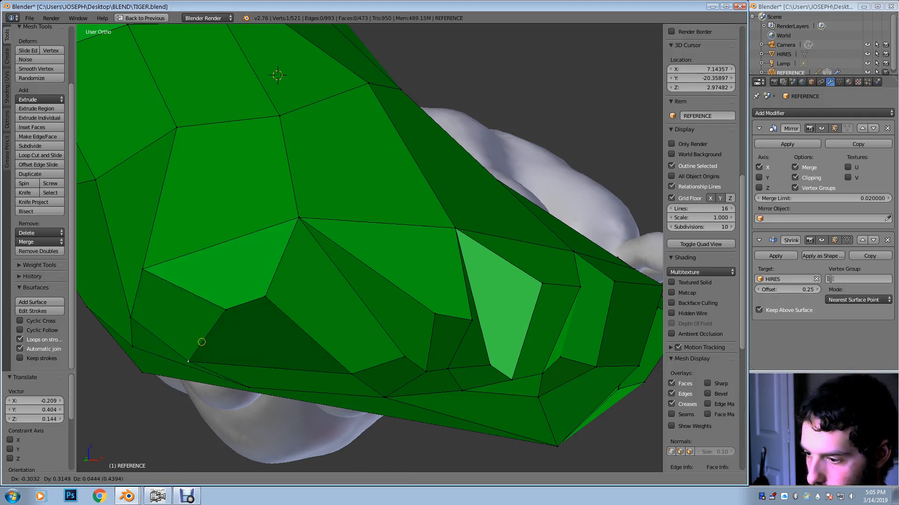
key("Return")
Lower the innermost toe's two upper corners about 0.16 and 0.23 along Z, shifting them about 0.23 and 0.14 along Y
key("g")
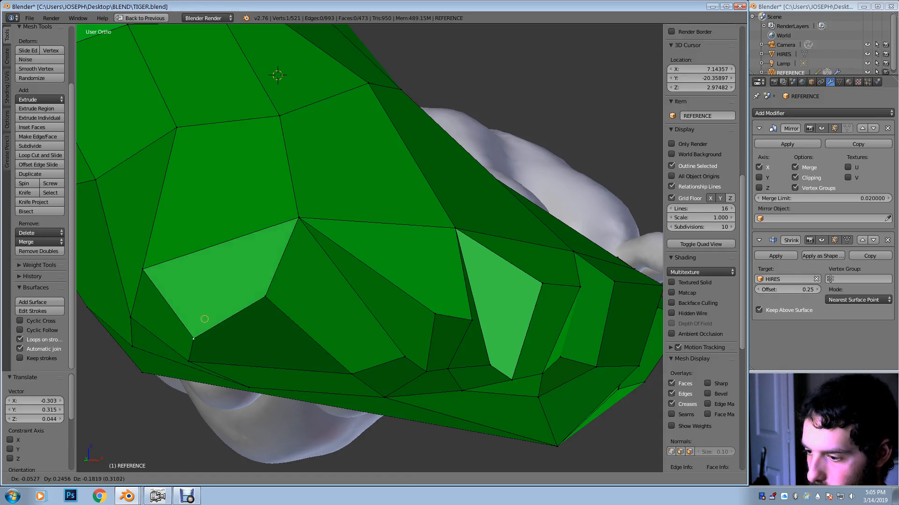
key("Return")
key("g")
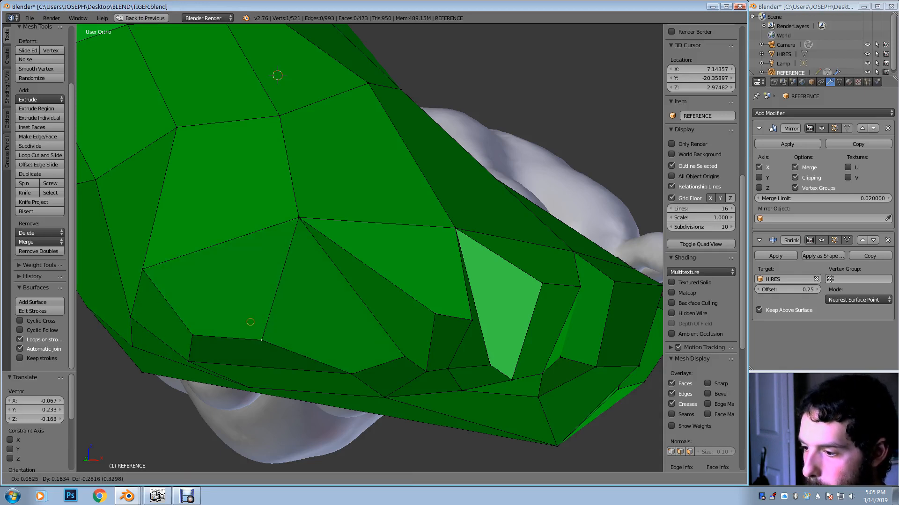
key("Return")
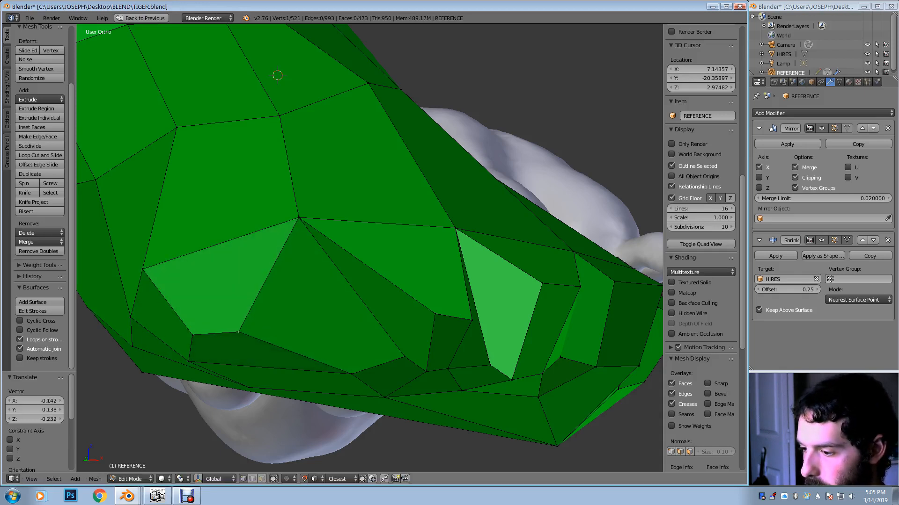
Move the innermost toe's outer lower corner about -0.76, 0.64, 0.08 along XYZ and the underside vertex beneath it about -0.45, 0.29, 0.06
key("g")
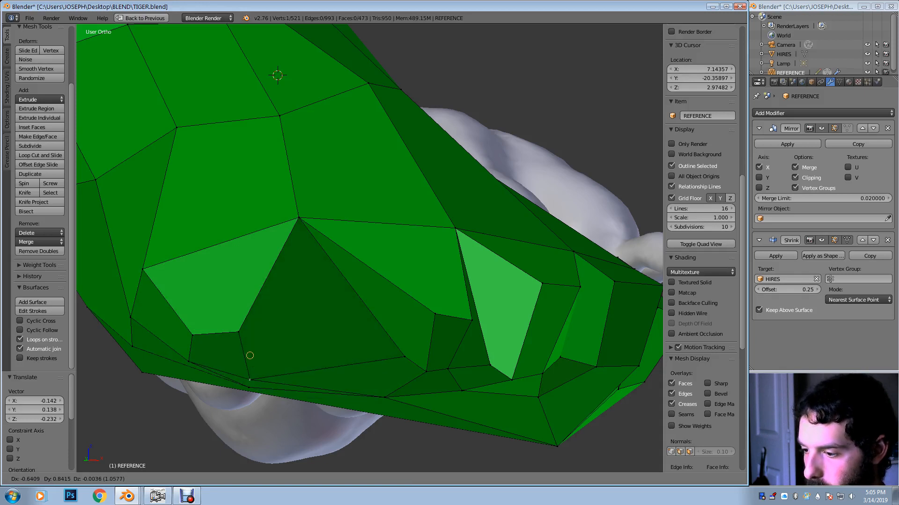
key("Return")
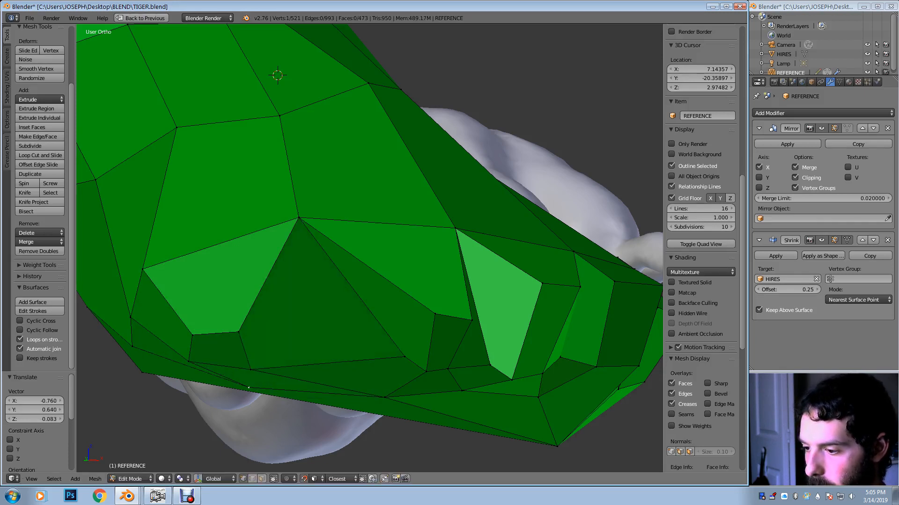
key("g")
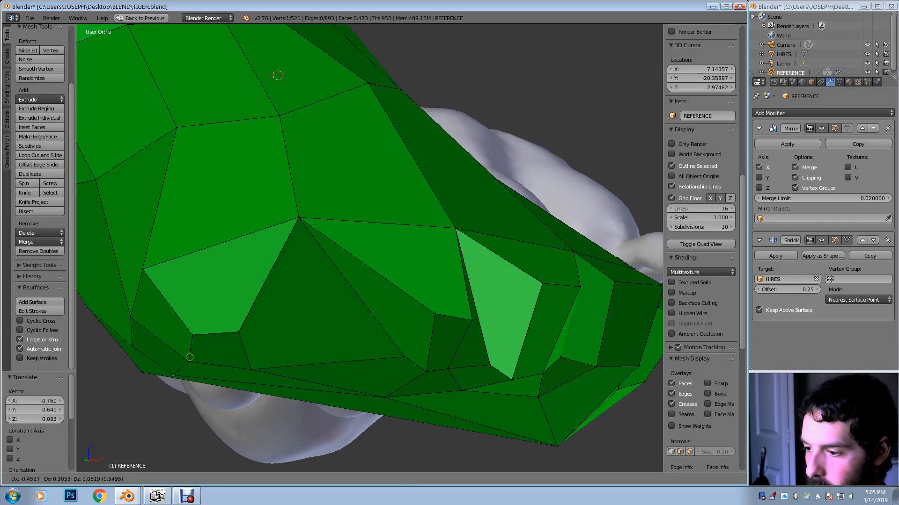
key("Return")
Move the upper crease vertex beside the innermost toe about -0.53 along X, 0.30 along Y and -0.25 along Z
right_click(298, 218)
key("g")
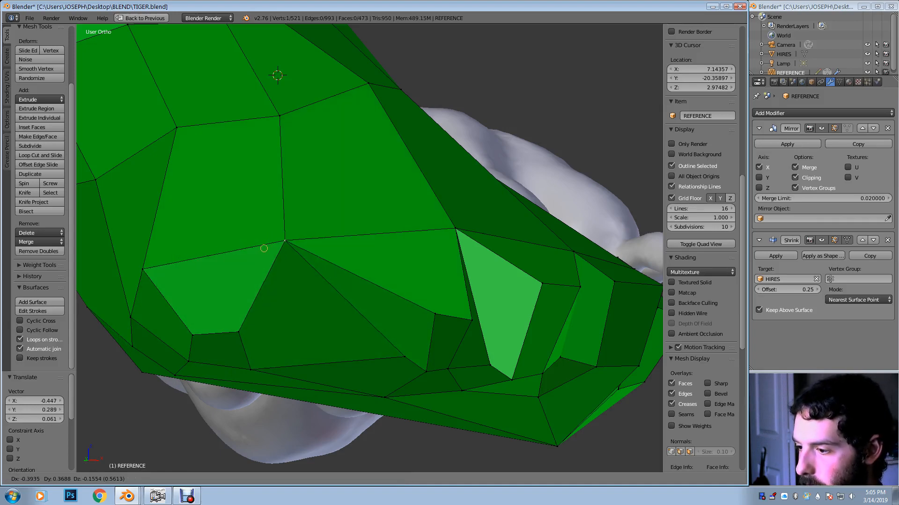
left_click(253, 258)
middle_click_drag(253, 258, 226, 228)
middle_click_drag(242, 227, 250, 222)
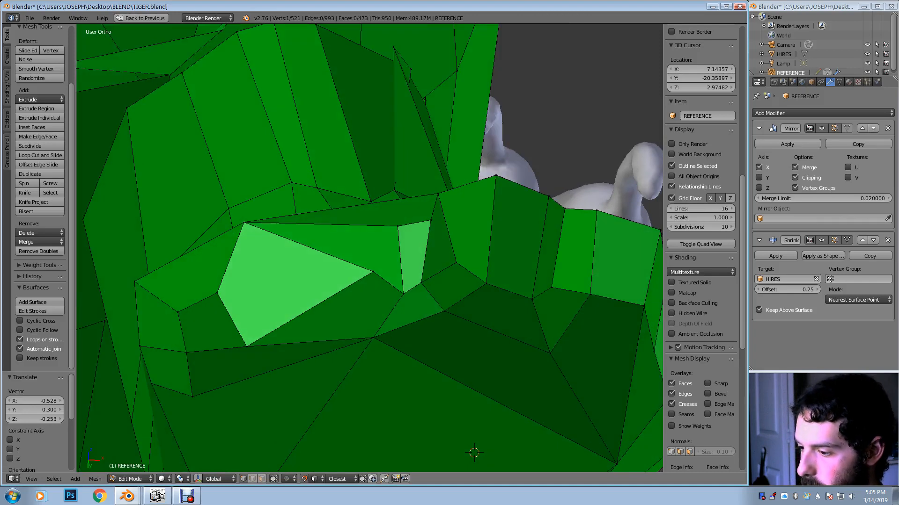
Move the innermost toe's outer lower corner about -0.12, -0.13, 0.08 along XYZ and the upper vertex on its inner side about 0.02, 0.32, 0.27
right_click_drag(248, 345, 235, 314)
left_click(232, 316)
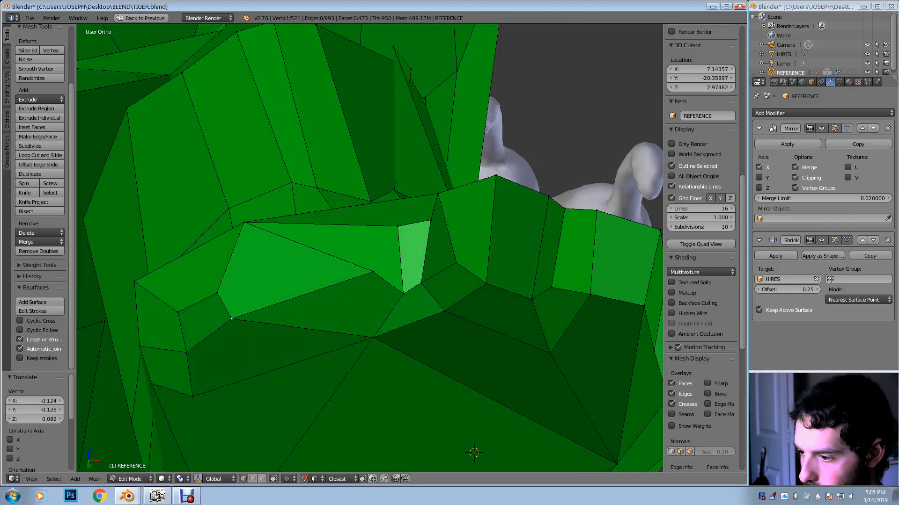
middle_click_drag(232, 316, 309, 262)
right_click(213, 265)
key("g")
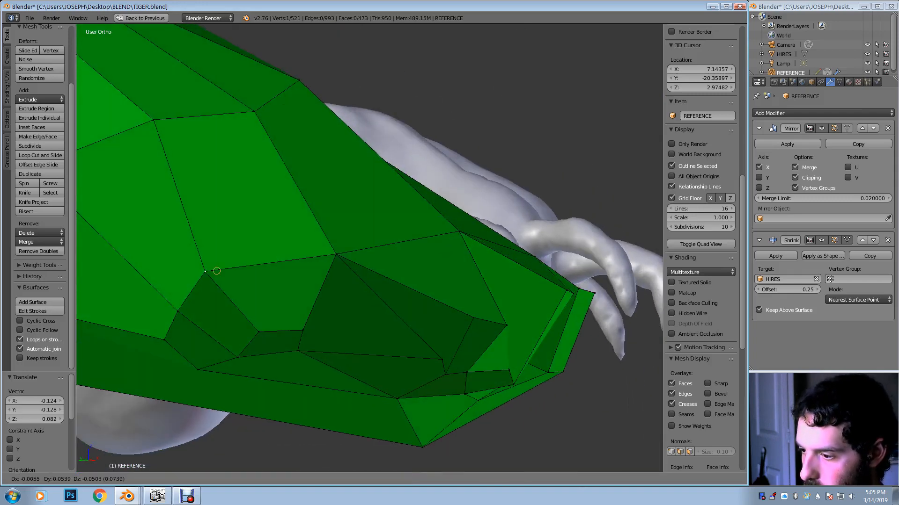
left_click(177, 228)
Move the middle and lower vertices on the innermost toe's inner side about -0.05, 0.42, 0.28 and -0.07, 0.31, 0.13 along XYZ
key("g")
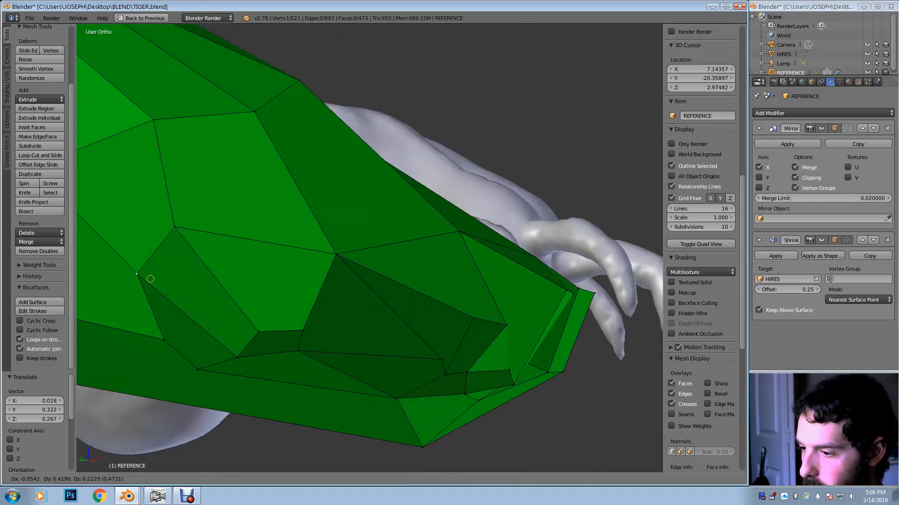
left_click(148, 272)
key("g")
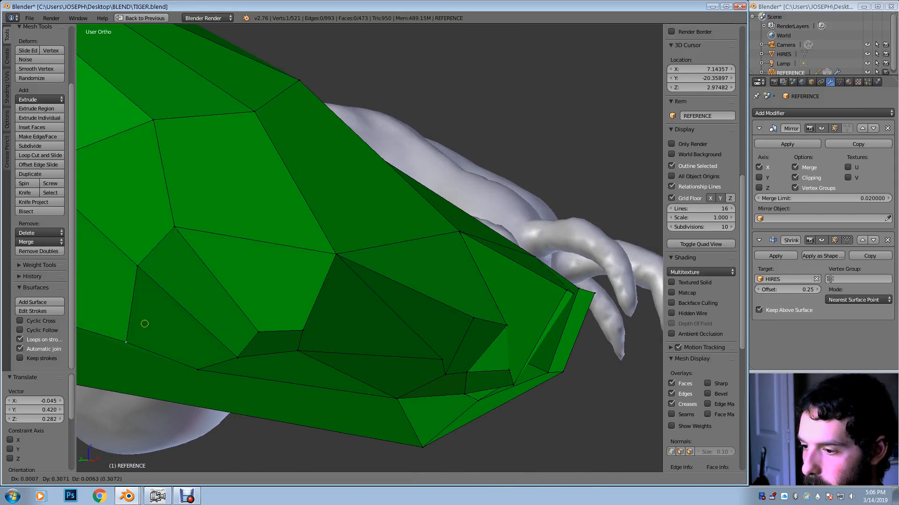
left_click(145, 313)
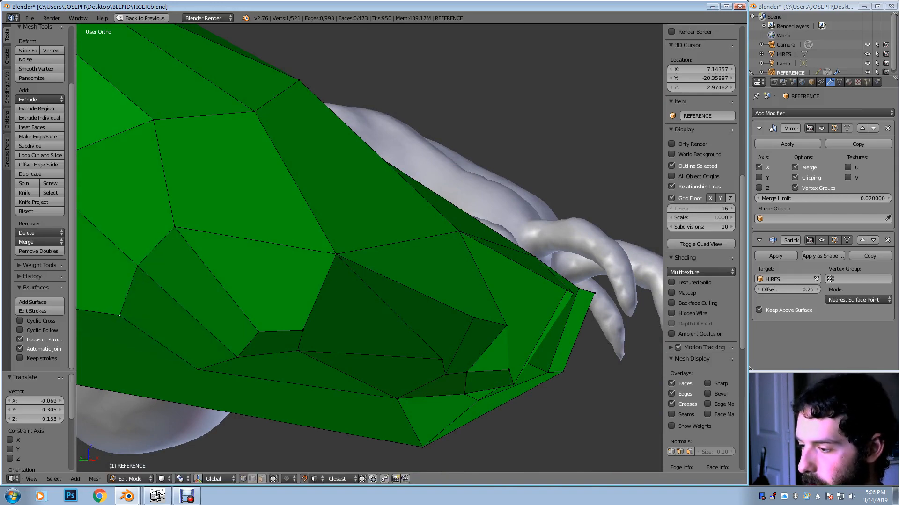
Move the upper crease vertex between the innermost and second toes about 0.14, 0.05, 0.02 along XYZ and the lower one about -0.48, 0.34, -0.02
middle_click_drag(146, 312, 113, 303)
key("g")
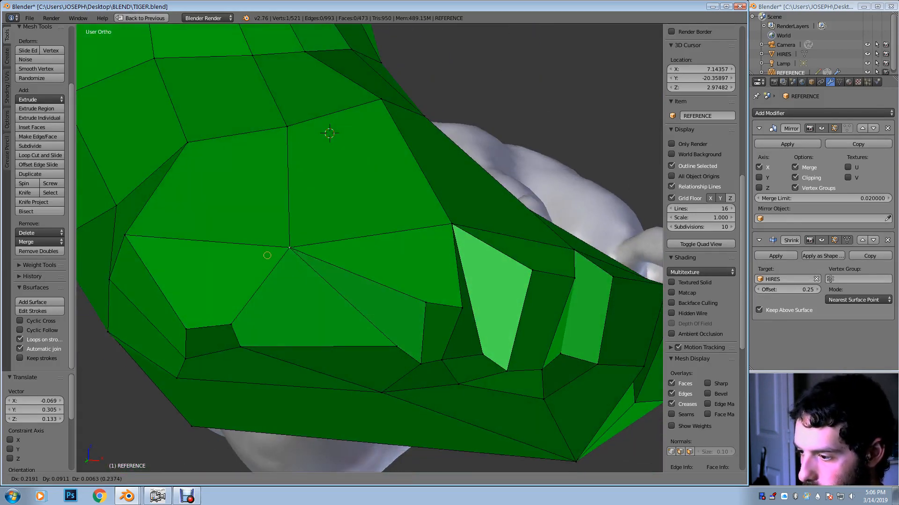
left_click(259, 252)
right_click(397, 347)
key("g")
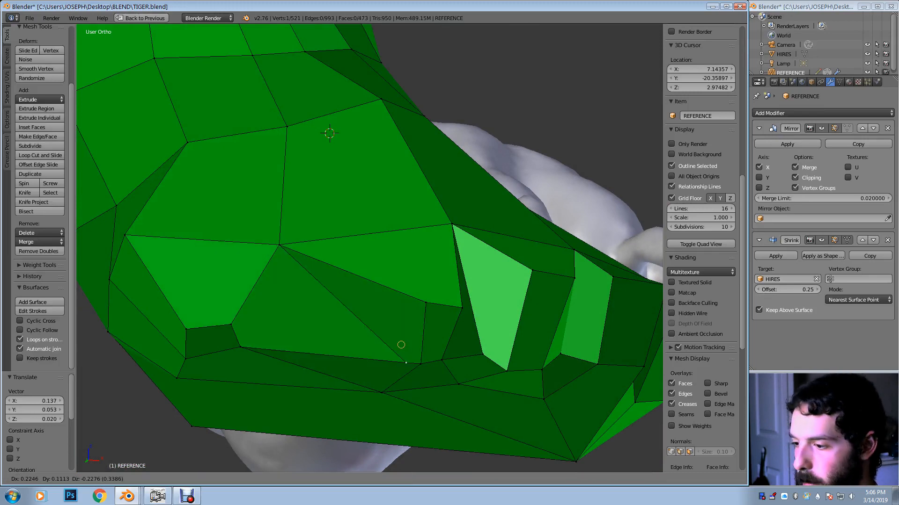
left_click(316, 323)
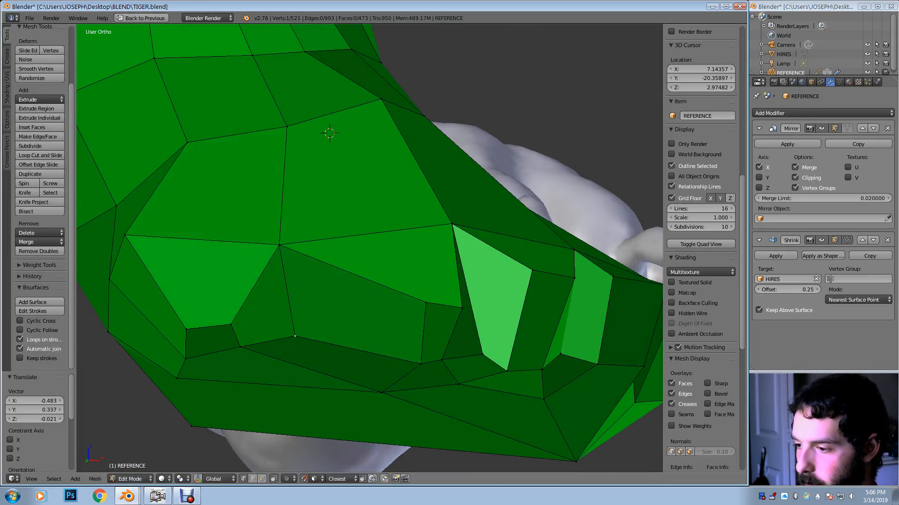
Move the same lower crease vertex about -0.14, 0.31, -0.01 along XYZ and the underside vertex beneath it about -0.48, 0.43, -0.17
middle_click_drag(316, 322, 358, 285)
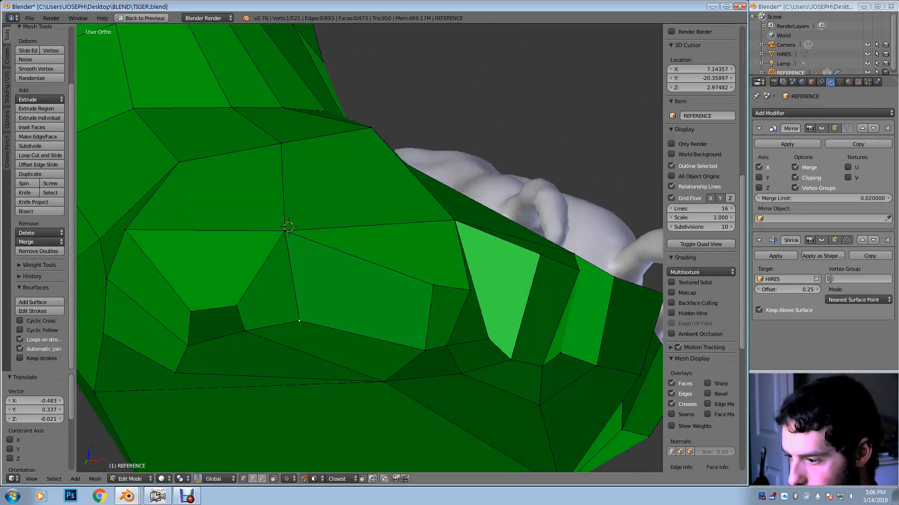
key("g")
left_click(289, 320)
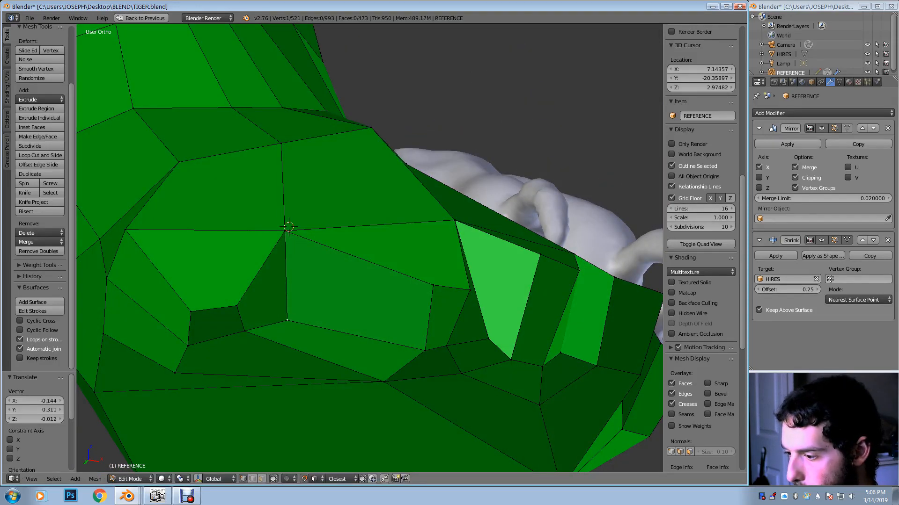
key("g")
left_click(294, 381)
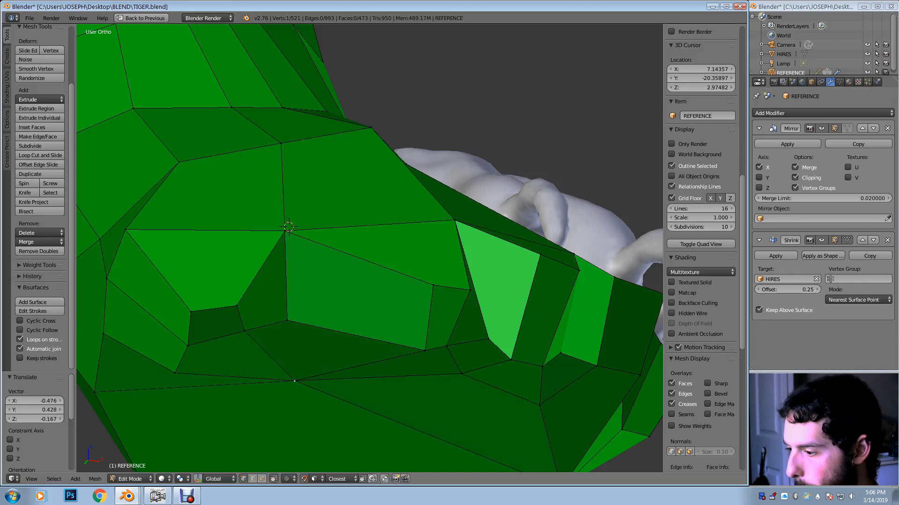
Move the second toe's inner lower corner about -0.60, 0.11, -0.08 along XYZ and its inner upper corner about -0.73, 0.01, 0.21
key("g")
left_click(328, 348)
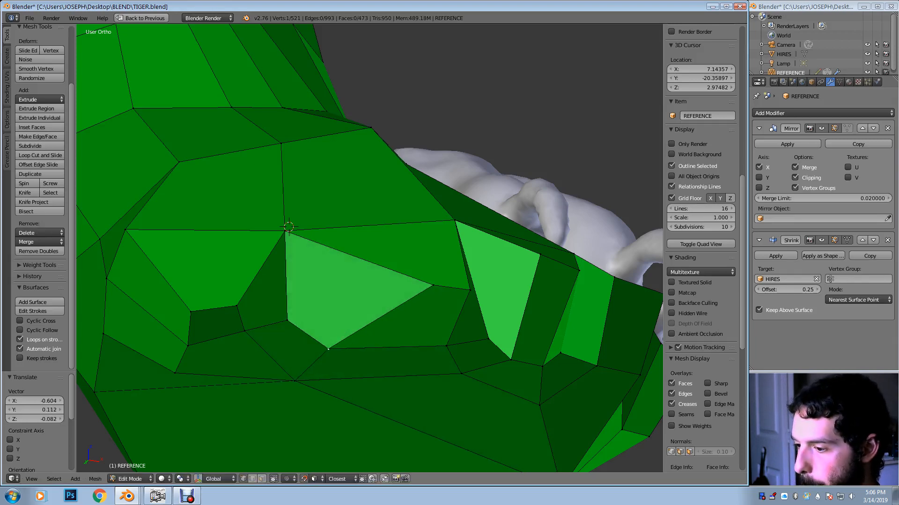
middle_click_drag(328, 349, 318, 222)
key("g")
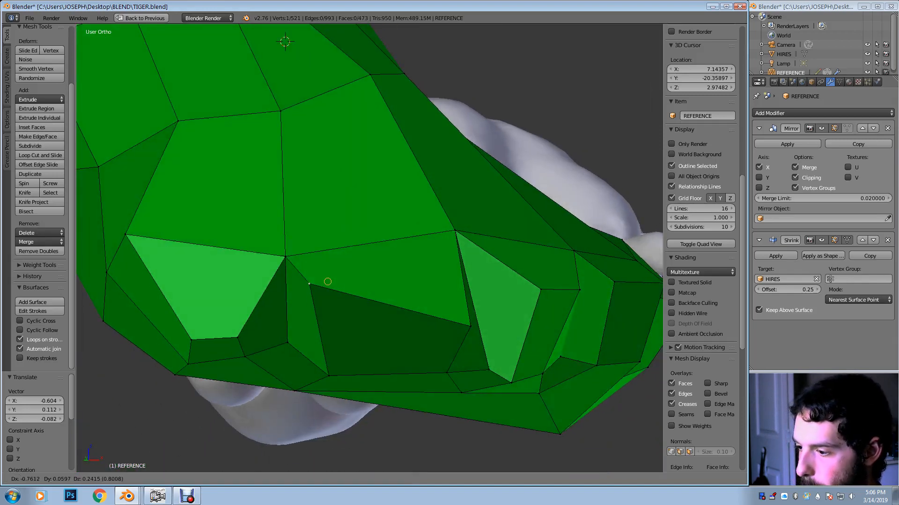
left_click(333, 285)
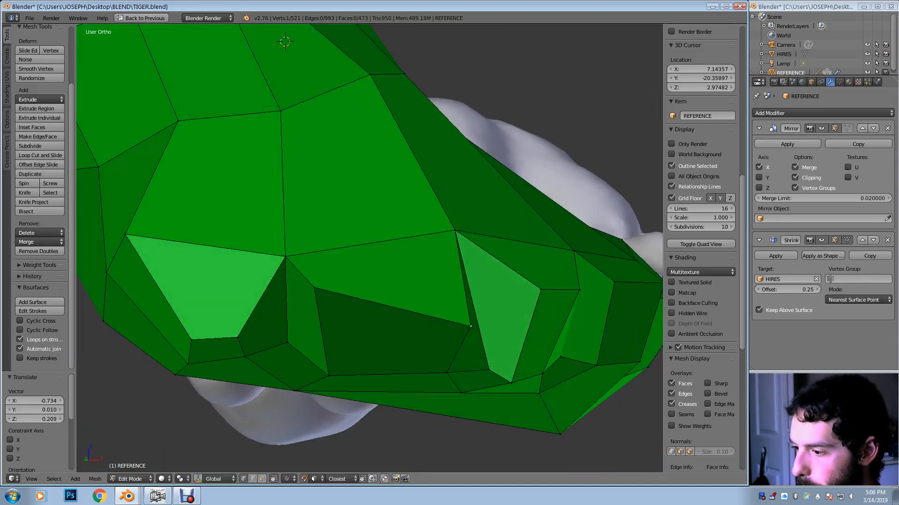
Move the second toe's outer upper corner about -1.42, -1.04, 0.19 along XYZ and its outer lower corner about -0.74, -0.11, -0.05
key("g")
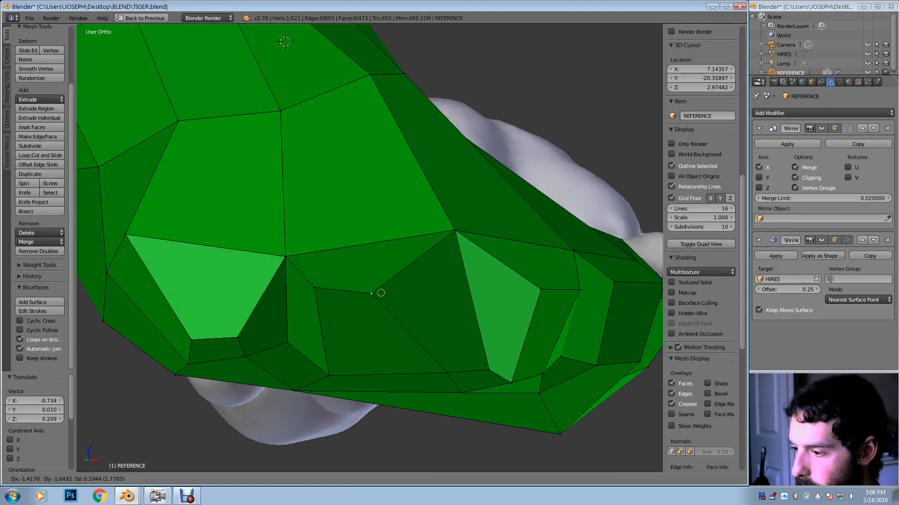
left_click(381, 293)
key("g")
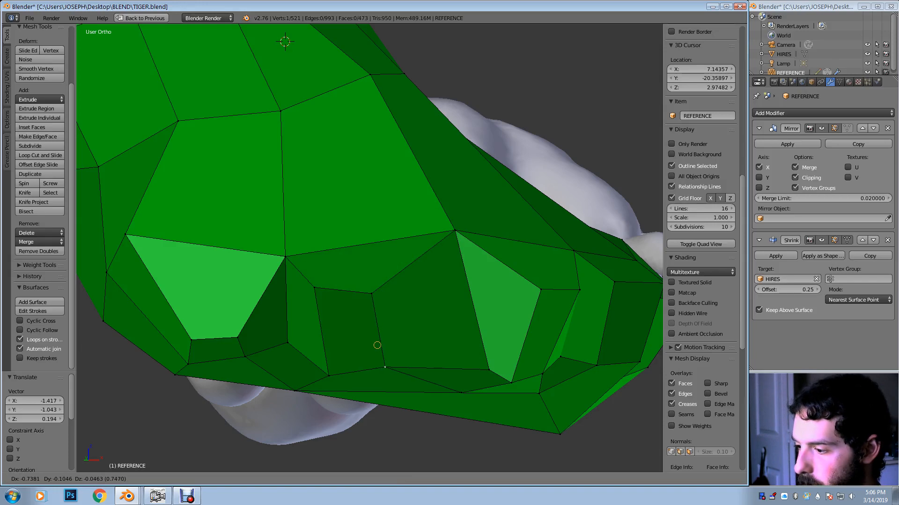
left_click(377, 345)
Nudge the second toe's outer upper corner about 0.07, -0.02, 0.06 along XYZ and its inner upper corner about 0.05, -0.08, 0.03
middle_click_drag(377, 345, 378, 309)
key("g")
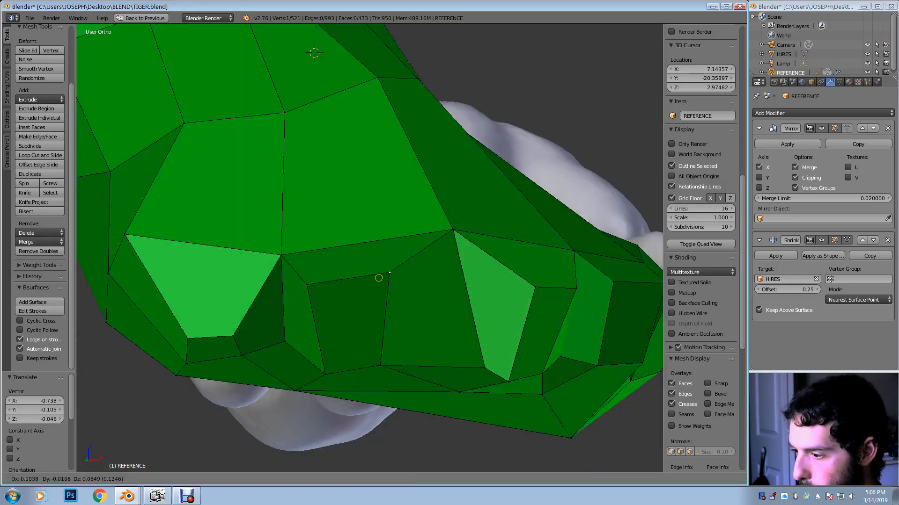
left_click(373, 277)
key("g")
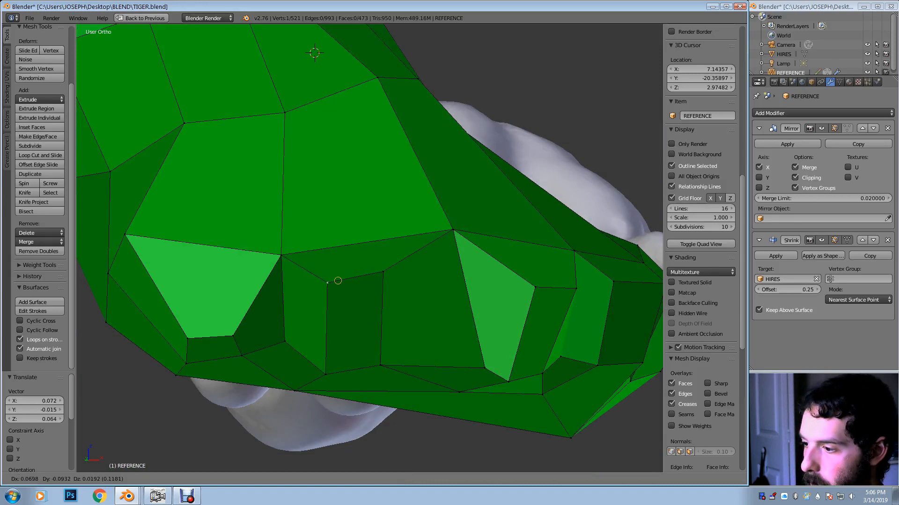
left_click(326, 282)
Move the second toe's outer upper corner about 0.10, 0.08, 0.25 along XYZ, and again about 0.41, 1.01, -0.22
middle_click_drag(326, 282, 328, 309)
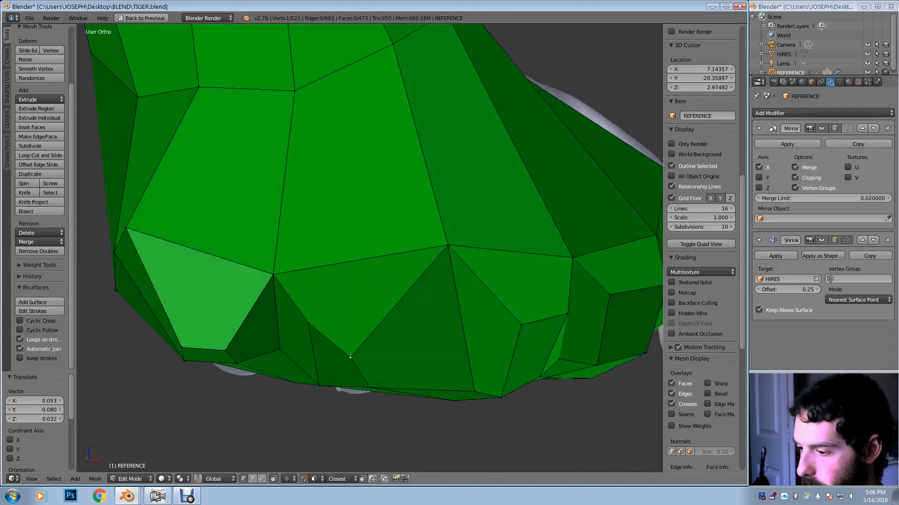
key("g")
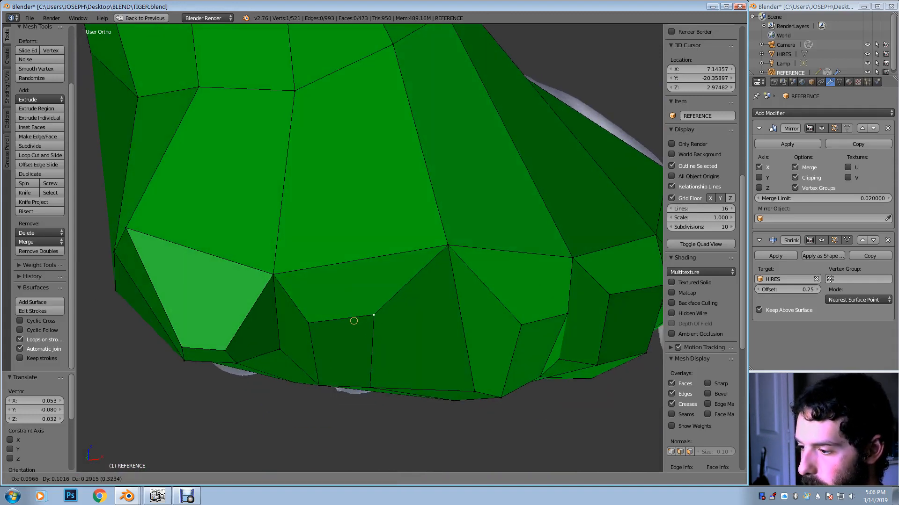
left_click(354, 324)
middle_click_drag(354, 325, 505, 386)
key("g")
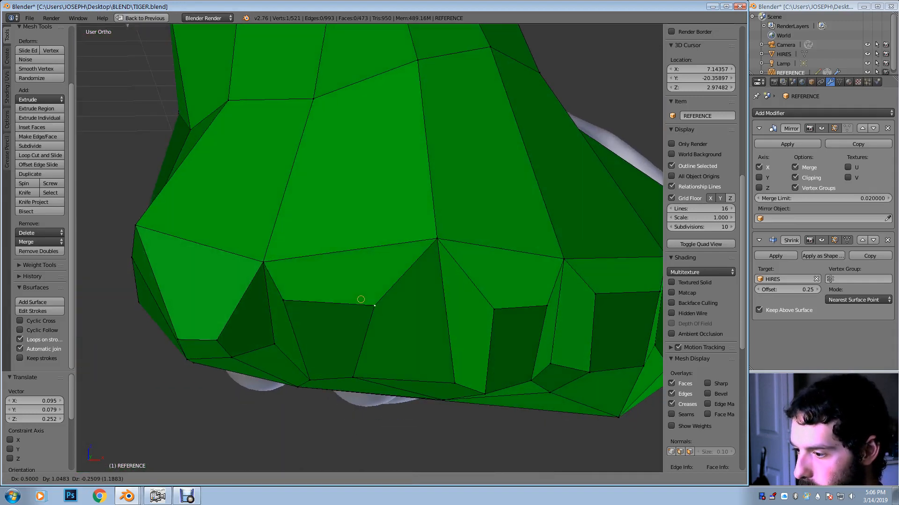
left_click(350, 295)
Raise the second toe's inner and outer lower corners about 0.29 and 0.20 along Z, shifting them about -0.41 and -0.25 along Y
middle_click_drag(350, 296, 372, 309)
key("g")
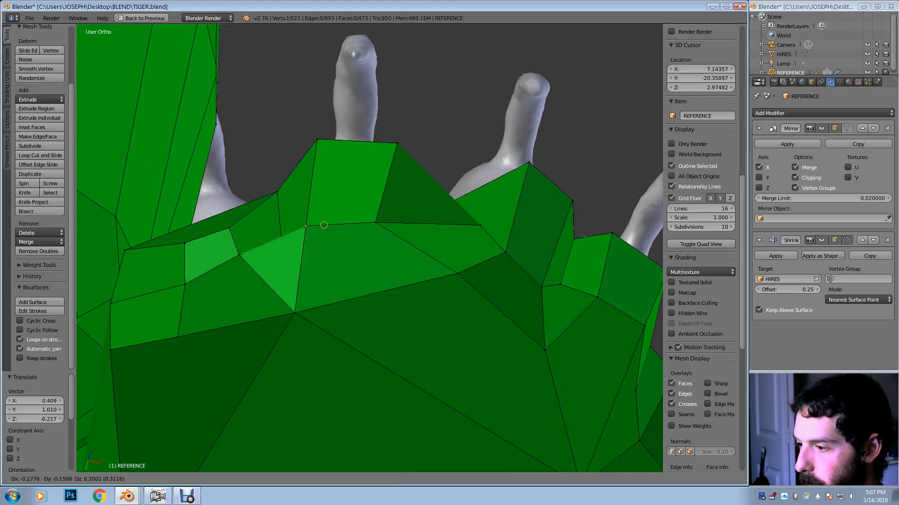
left_click(330, 194)
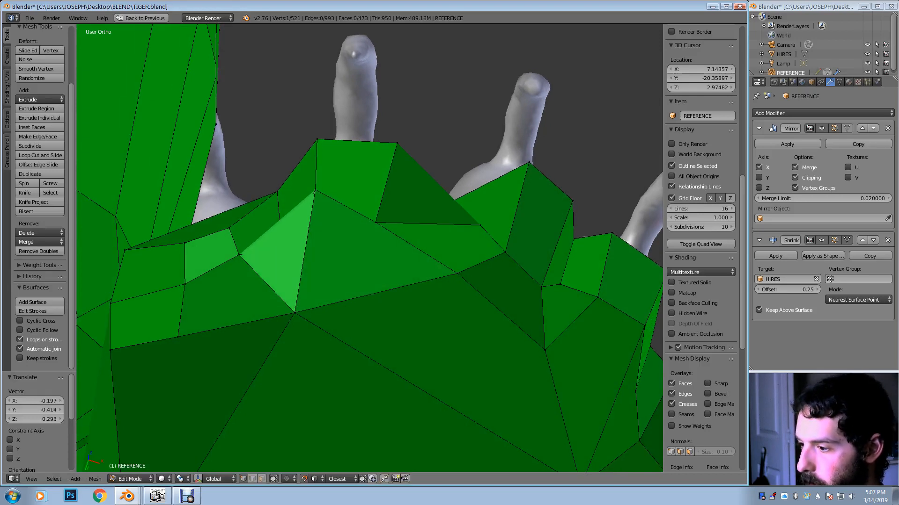
key("g")
left_click(383, 192)
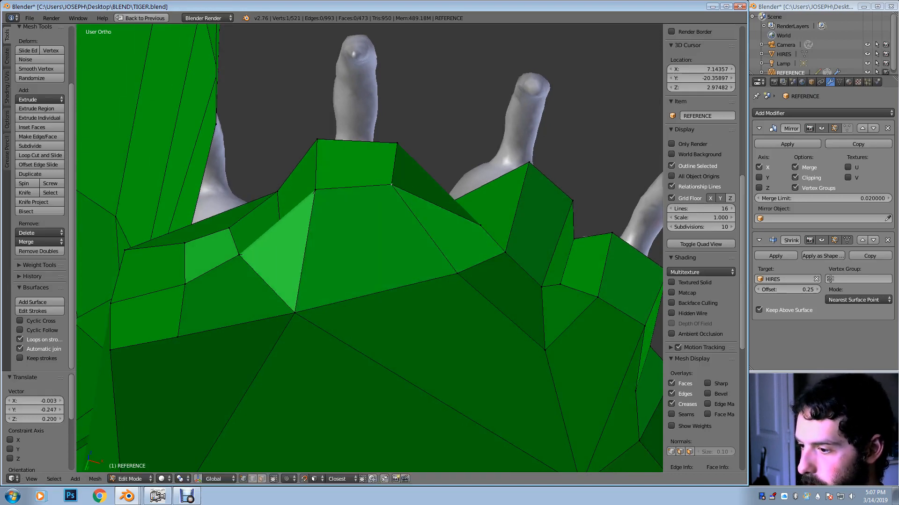
Move the innermost toe's outer upper, inner upper and inner lower corners about (-0.01, -0.12, 0.16), (-0.10, -0.07, 0.16) and (-0.09, -0.02, 0.09) along XYZ
middle_click_drag(383, 192, 301, 194)
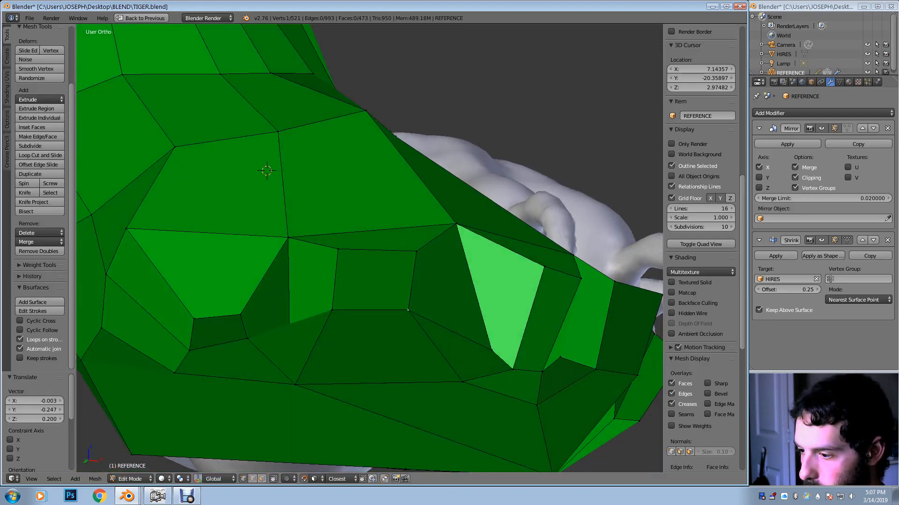
right_click(241, 314)
key("g")
left_click(238, 281)
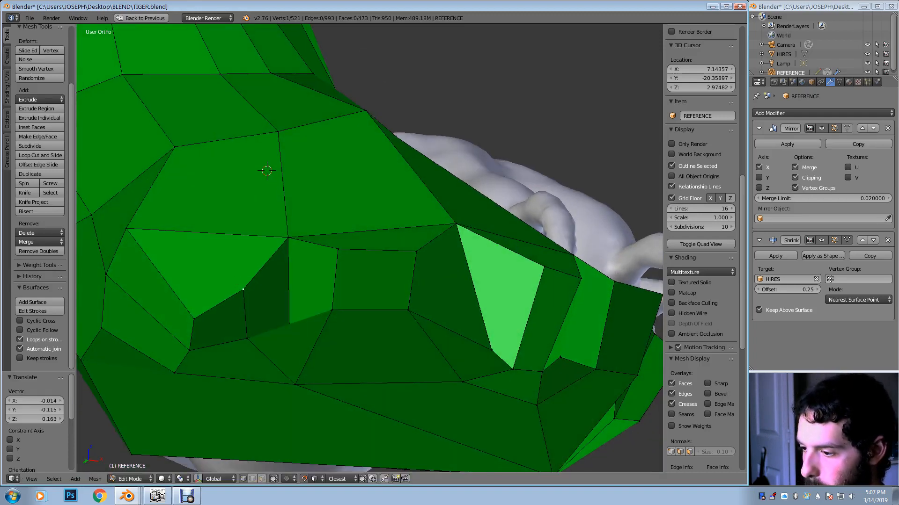
right_click(193, 318)
key("g")
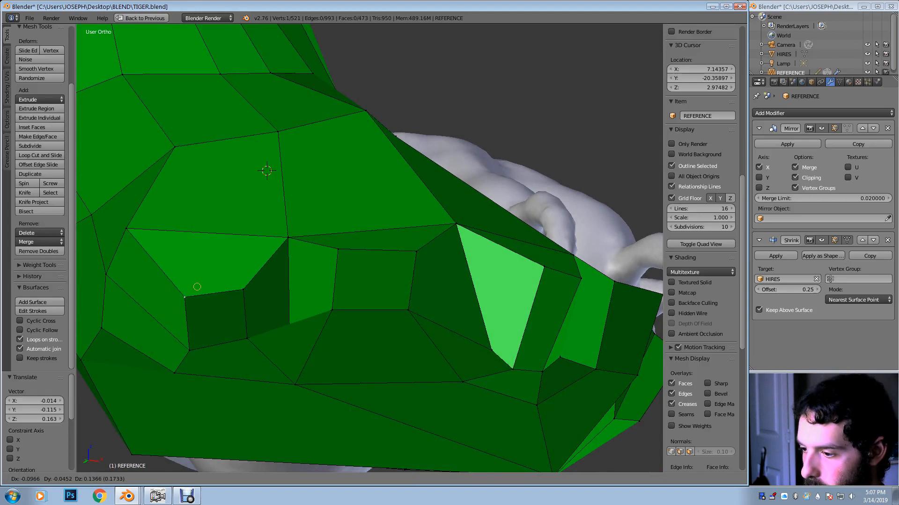
left_click(197, 284)
right_click(199, 334)
key("g")
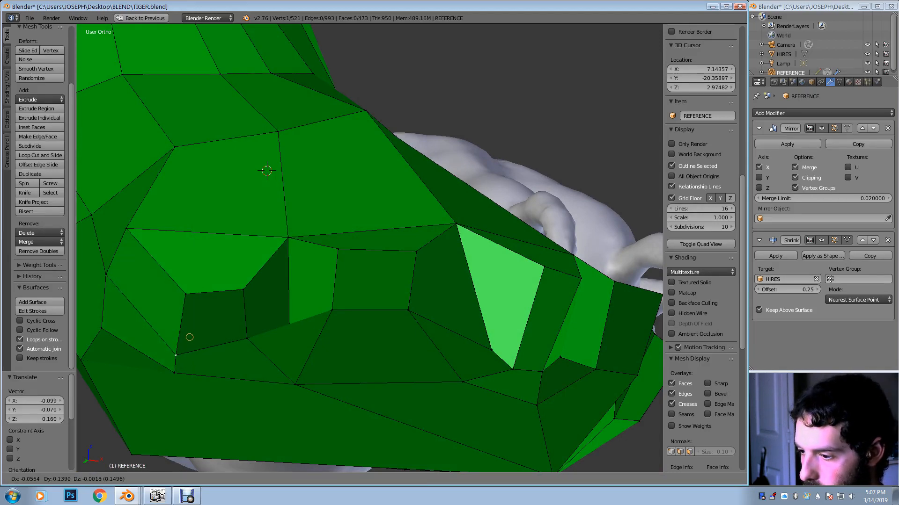
left_click(194, 323)
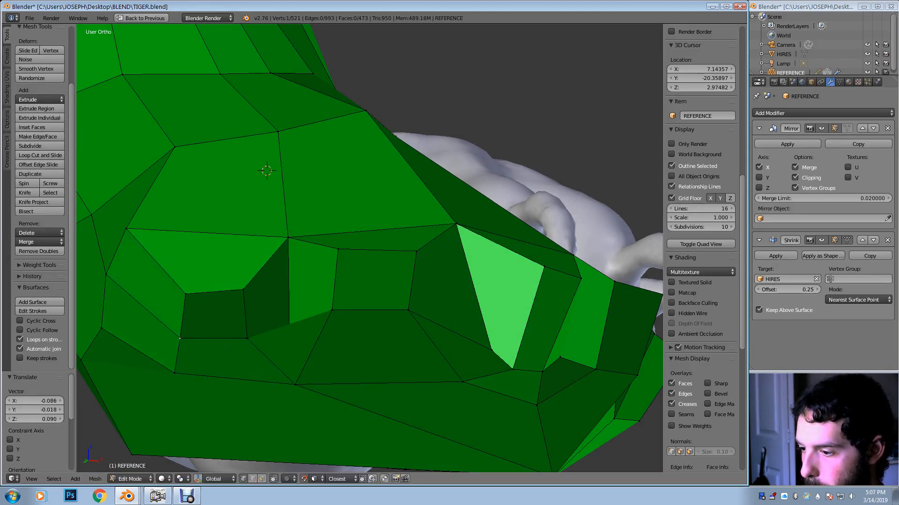
Move the lower crease vertices on the second toe's inner and outer sides about -0.15, -0.05, 0.13 and -0.18, 0.00, 0.16 along XYZ
mouse_move(179, 338)
middle_mouse_down()
mouse_move(174, 269)
mouse_move(183, 343)
middle_mouse_up()
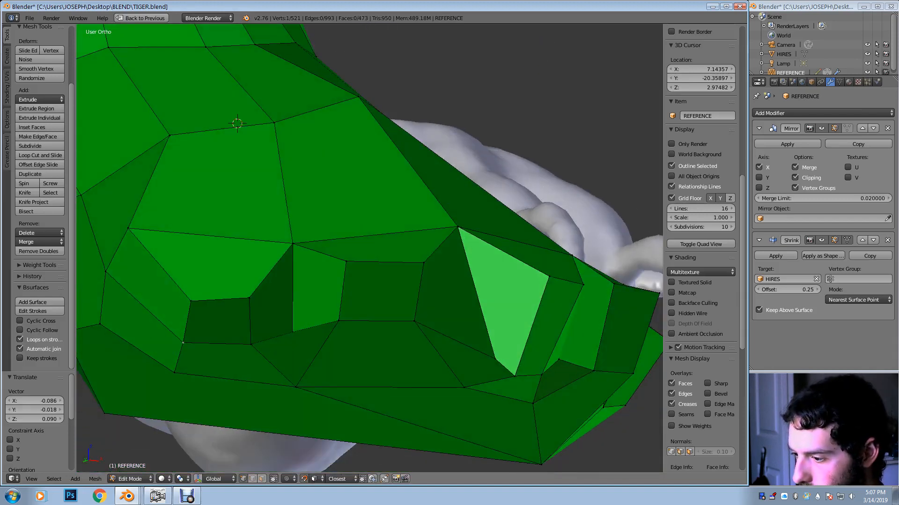
key("g")
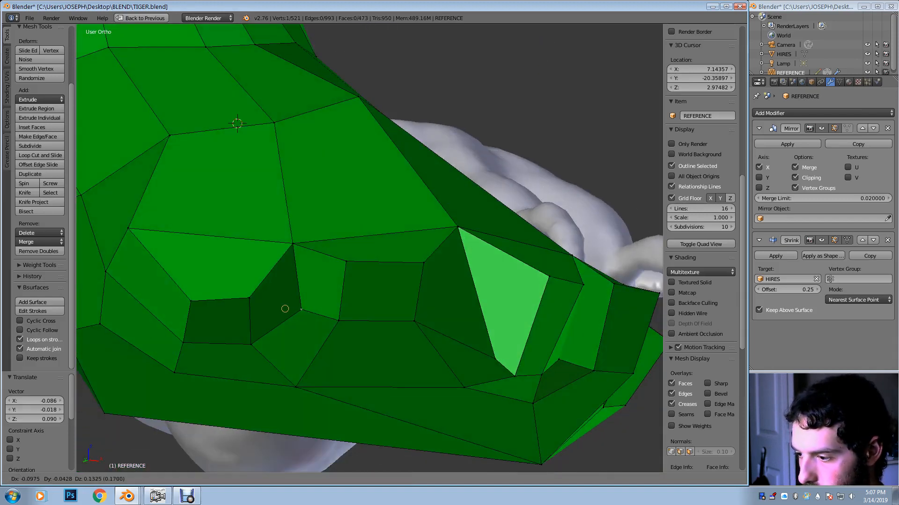
left_click(280, 309)
middle_click_drag(280, 309, 241, 300)
key("g")
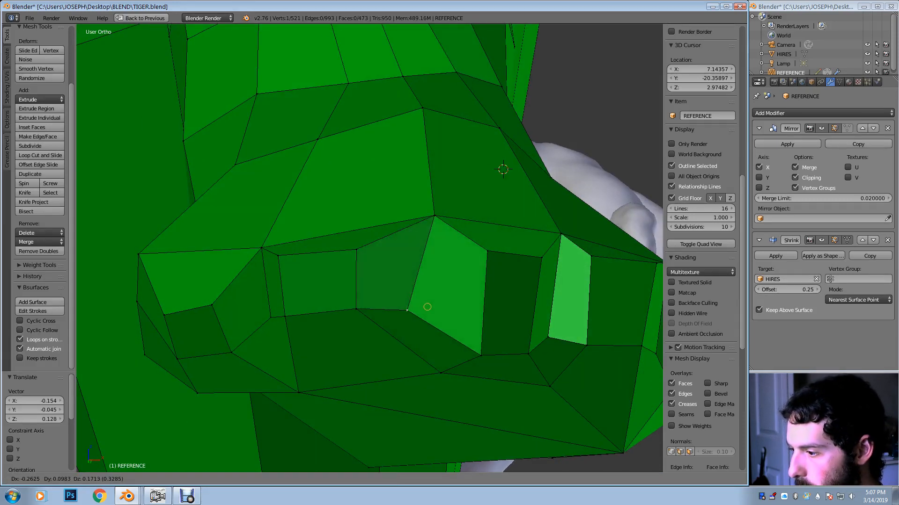
left_click(436, 304)
Move the underside vertex between the second and third toes about -0.21, -0.02, 0.08 along XYZ and the crease vertex above it about -0.05, 0.07, 0.01
middle_click_drag(436, 305, 435, 265)
key("g")
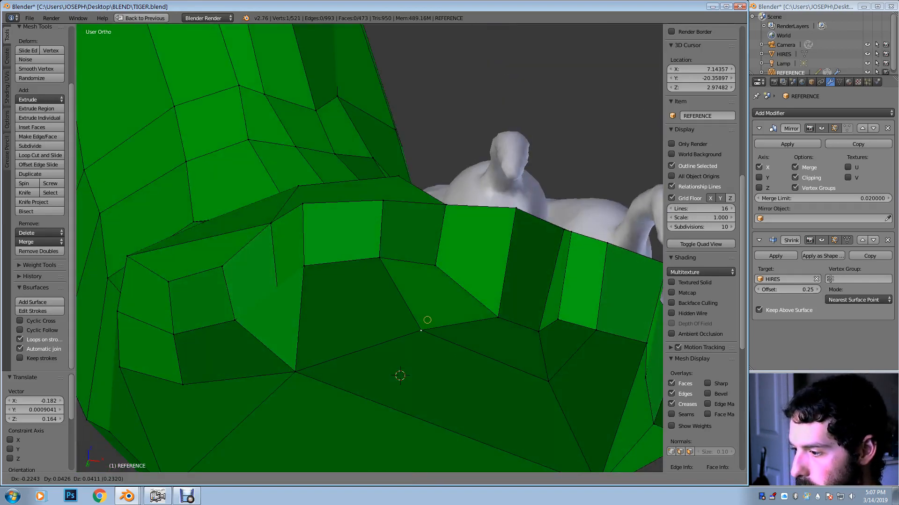
left_click(425, 319)
key("g")
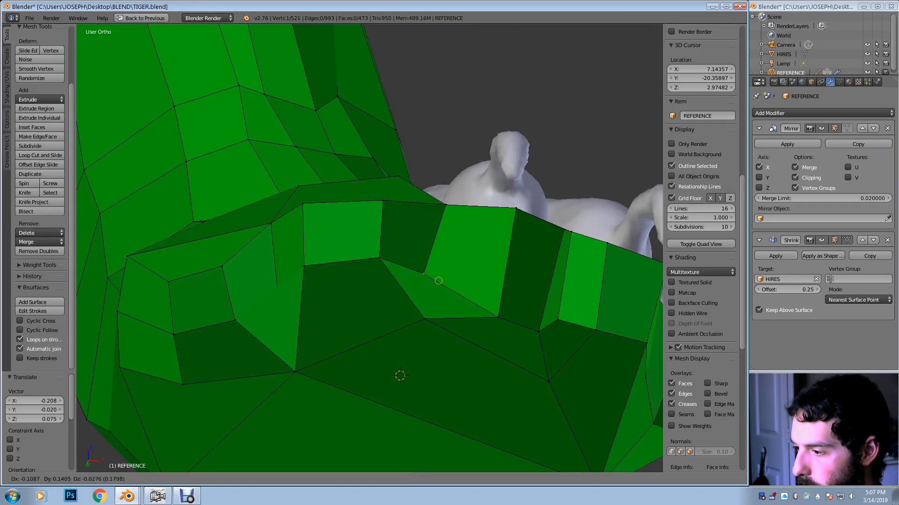
left_click(447, 274)
Move the upper crease vertex between the second and third toes about 0.12, 0.09, -0.04 along XYZ
middle_click_drag(447, 274, 475, 330)
right_click(421, 234)
key("g")
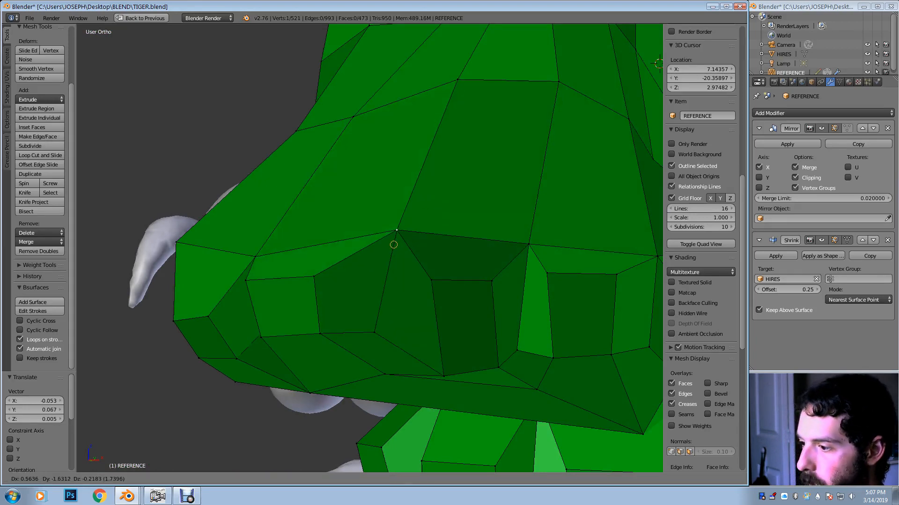
left_click(385, 247)
middle_click_drag(384, 246, 382, 206)
key("ctrl+z")
middle_click_drag(309, 151, 327, 233)
key("g")
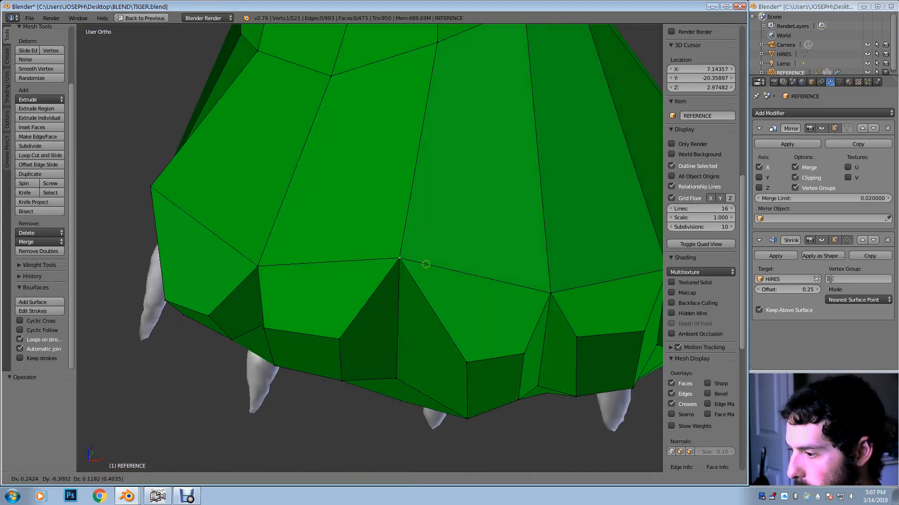
key("Return")
Move the third toe's inner and outer lower corners about (0.01, -0.22, 0.20) and (-0.05, -0.26, 0.10) along XYZ
middle_click_drag(407, 266, 380, 213)
right_click(367, 357)
key("g")
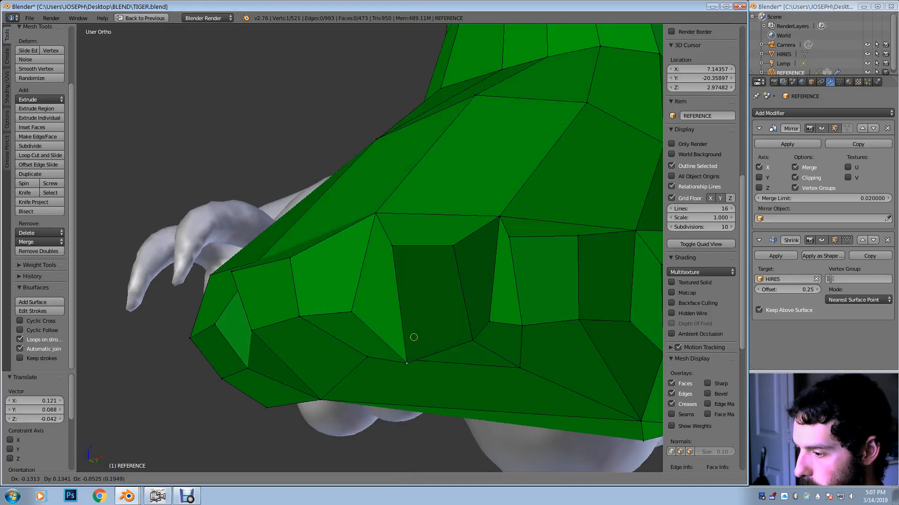
key("Return")
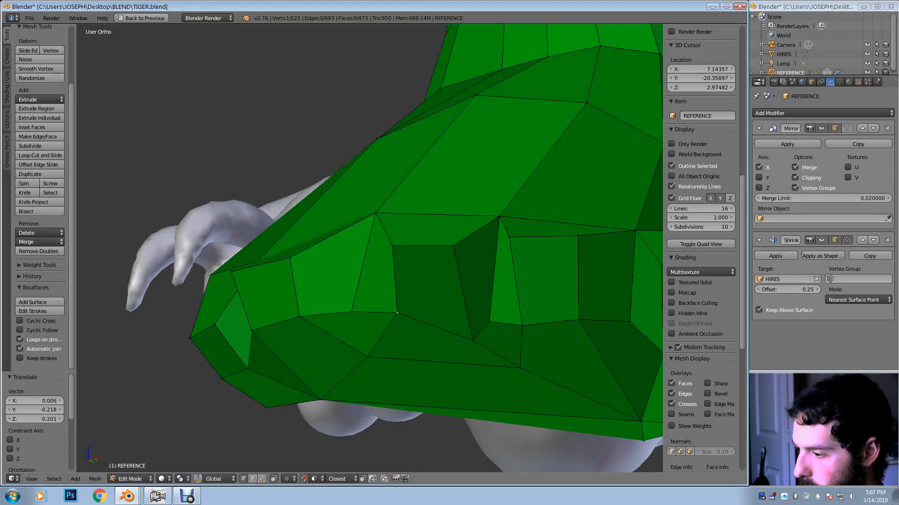
right_click(461, 323)
key("g")
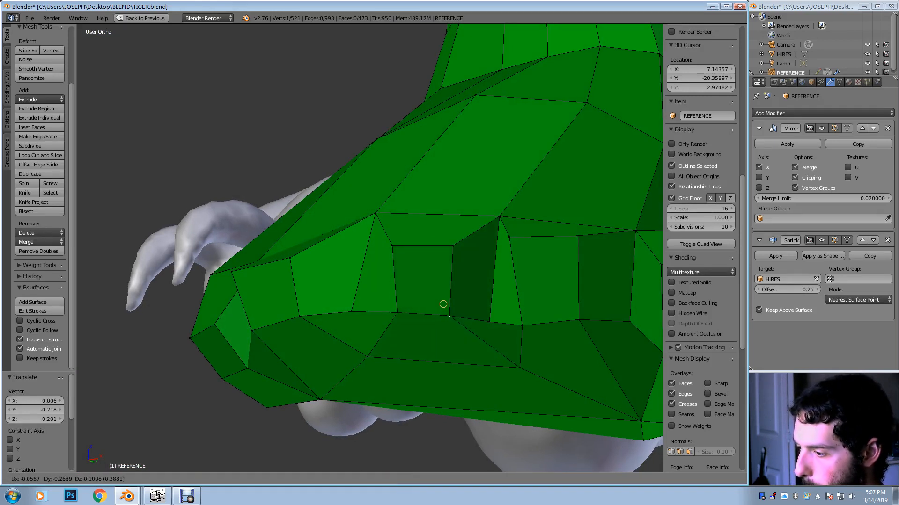
left_click(443, 305)
Move the third toe's inner upper and inner lower corners about (-0.13, 0.01, 0.03) and (-0.15, 0.02, 0.00) along XYZ
middle_click_drag(443, 304, 406, 210)
scroll(370, 248, "down", 4)
middle_click_drag(458, 239, 463, 295)
scroll(461, 284, "up", 2)
key("g")
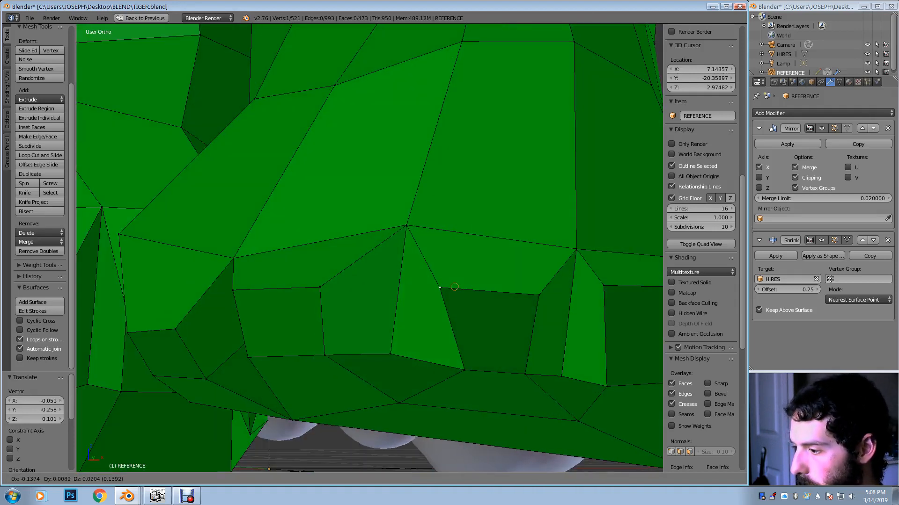
left_click(454, 286)
key("g")
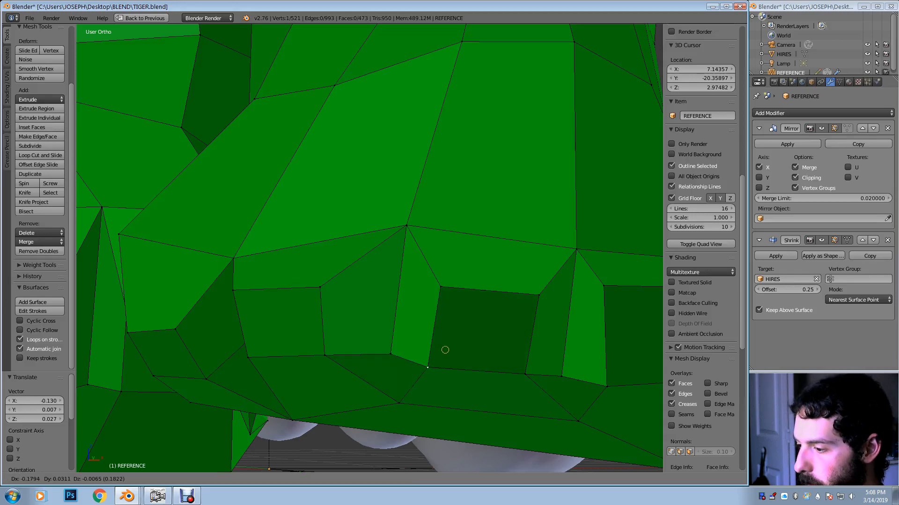
left_click(447, 350)
Move the upper crease vertex between the third and fourth toes about 0.18, -0.04, 0.20 along XYZ
middle_click_drag(448, 350, 471, 348)
scroll(447, 248, "down", 2)
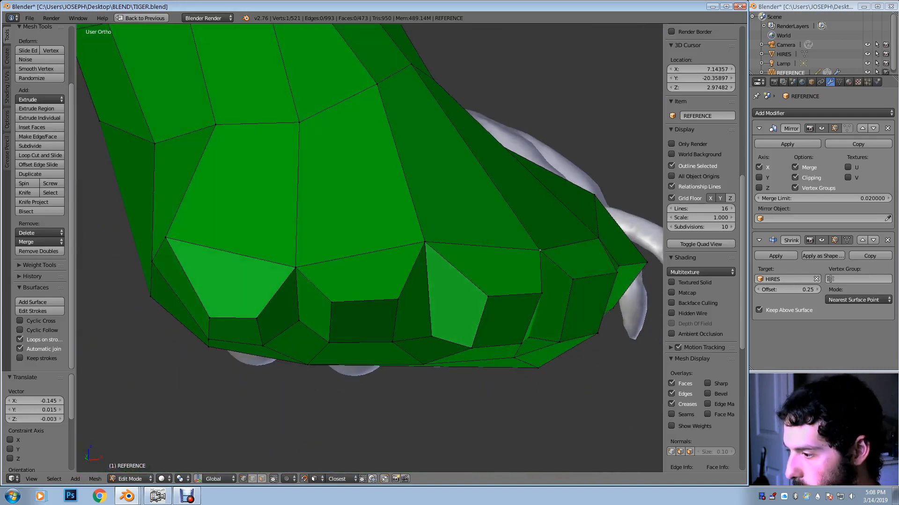
key("g")
left_click(536, 233)
Move the third toe's inner and outer upper corners about (-0.12, 0.04, 0.16) and (-0.08, -0.10, 0.24) along XYZ
right_click_drag(496, 291, 470, 282)
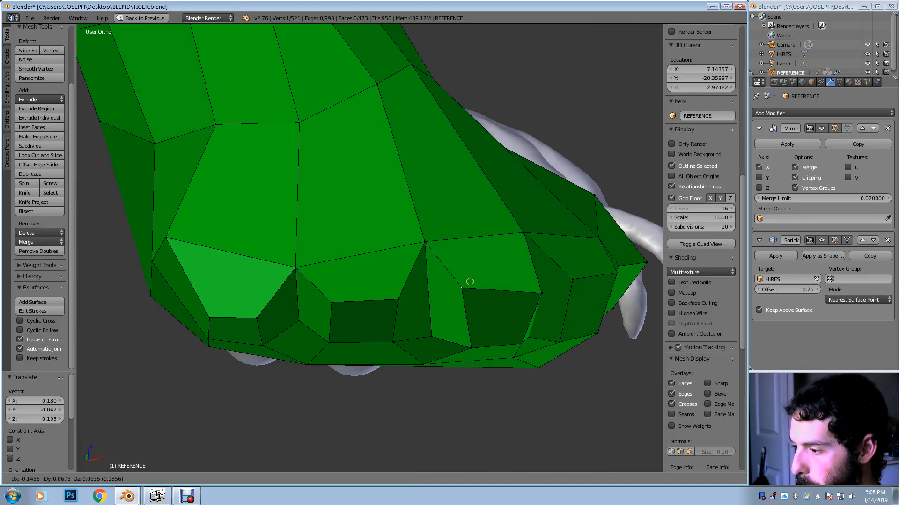
left_click(470, 279)
middle_click_drag(471, 279, 431, 283)
key("g")
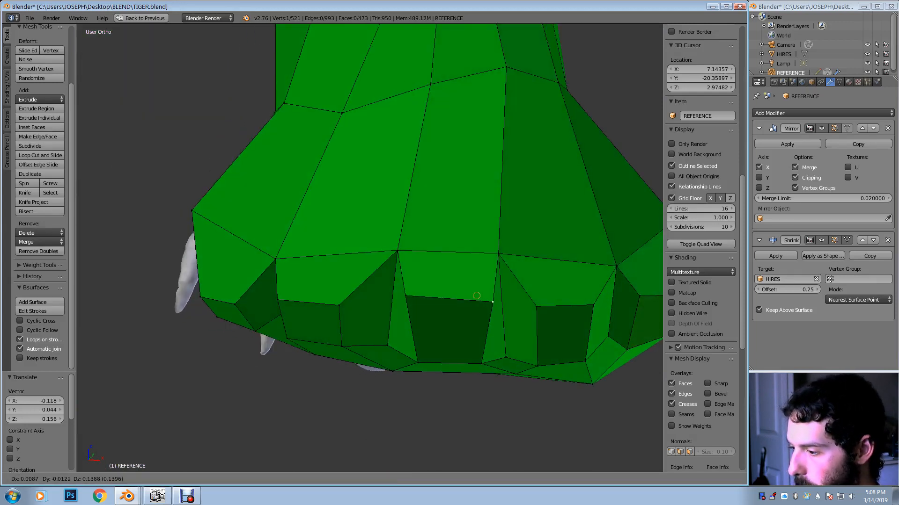
left_click(466, 288)
Move the second toe's inner upper corner about -0.04, 0.06, 0.11 along XYZ
middle_click_drag(467, 289, 496, 299)
middle_click_drag(515, 356, 545, 259)
right_click(356, 289)
key("g")
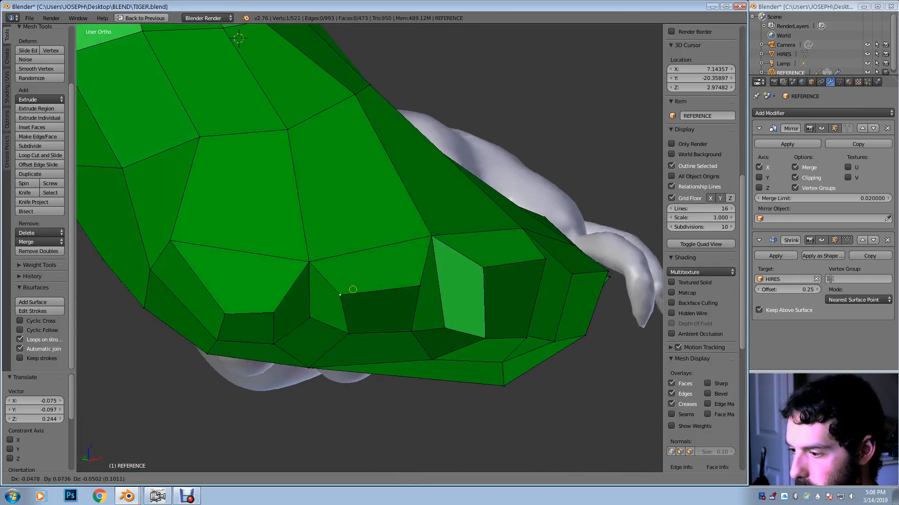
left_click(354, 274)
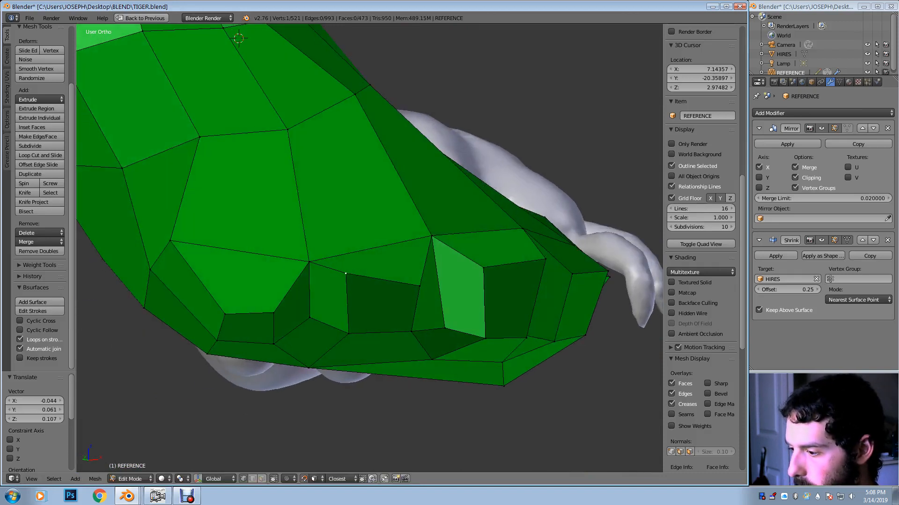
Try moving the second toe's outer upper corner about -0.45, -1.06, 0.16 along XYZ, and undo the move
key("g")
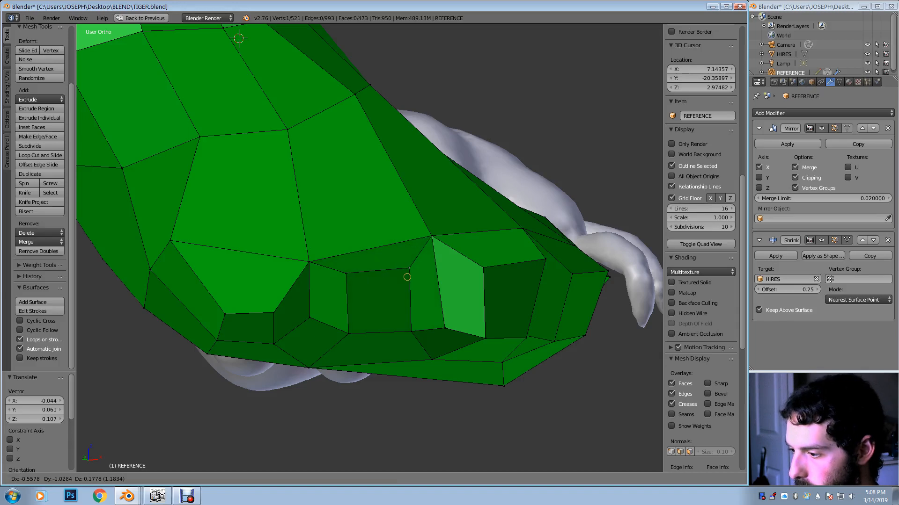
left_click(395, 285)
middle_click_drag(395, 284, 432, 262)
middle_click_drag(495, 174, 410, 280)
key("g")
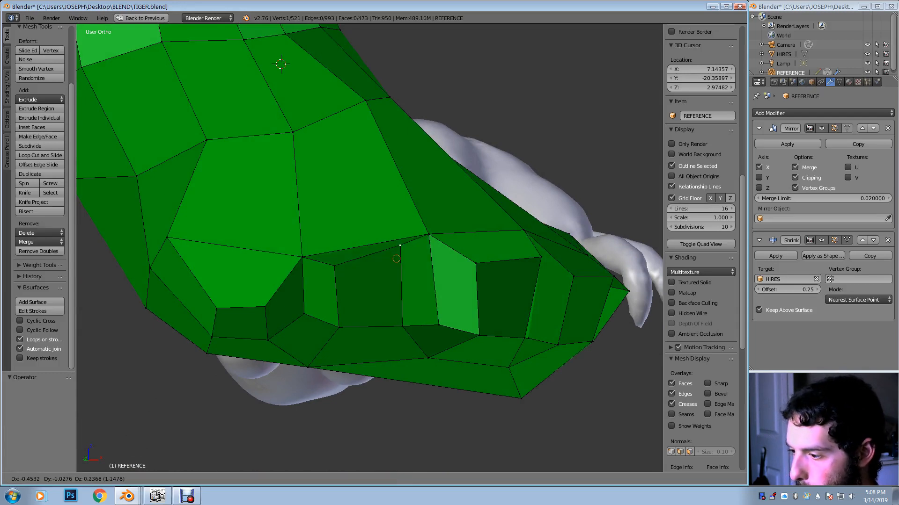
left_click(410, 269)
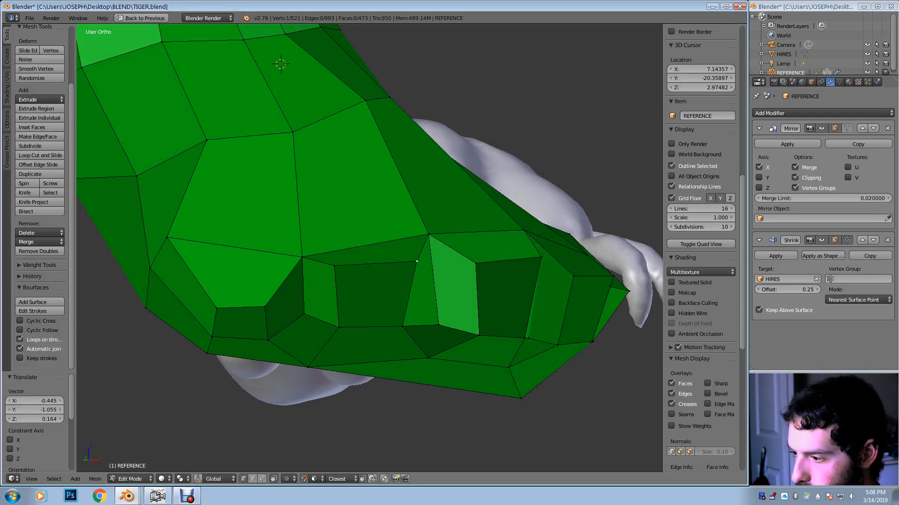
middle_click_drag(409, 269, 365, 267)
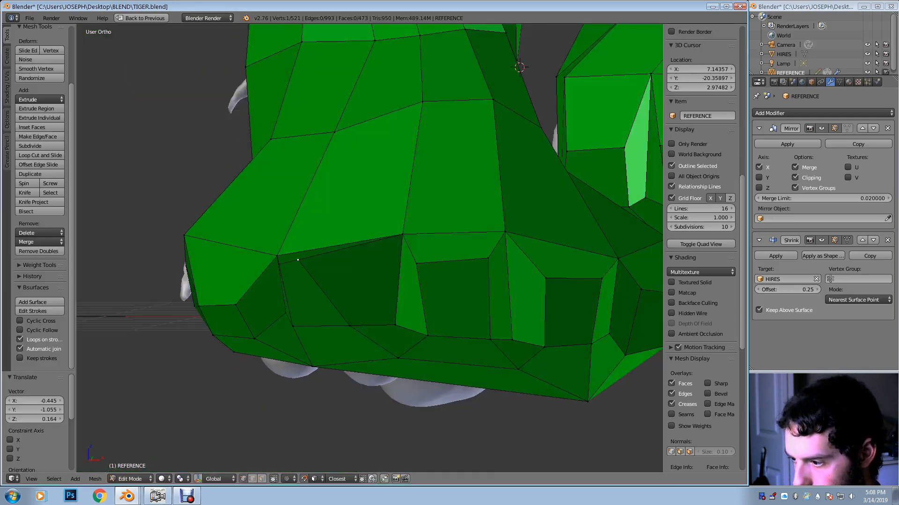
middle_click_drag(300, 293, 299, 305)
key("ctrl+z")
Move the second toe's outer upper corner about 0.06, 0.03, 0.12 along XYZ
key("g")
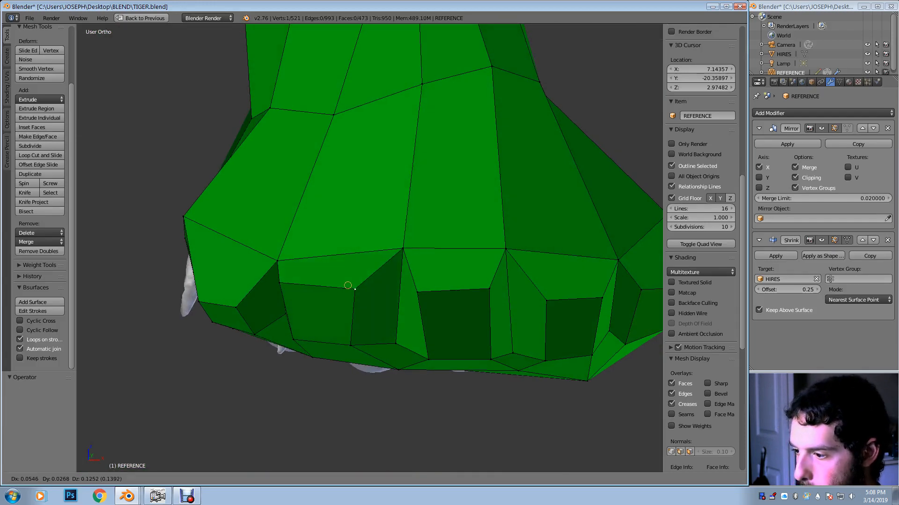
left_click(347, 284)
Move the innermost toe's inner and outer upper corners about (-0.15, 0.12, 0.25) and (-0.10, -0.04, 0.19) along XYZ
middle_click_drag(347, 284, 281, 276)
right_click(247, 309)
key("g")
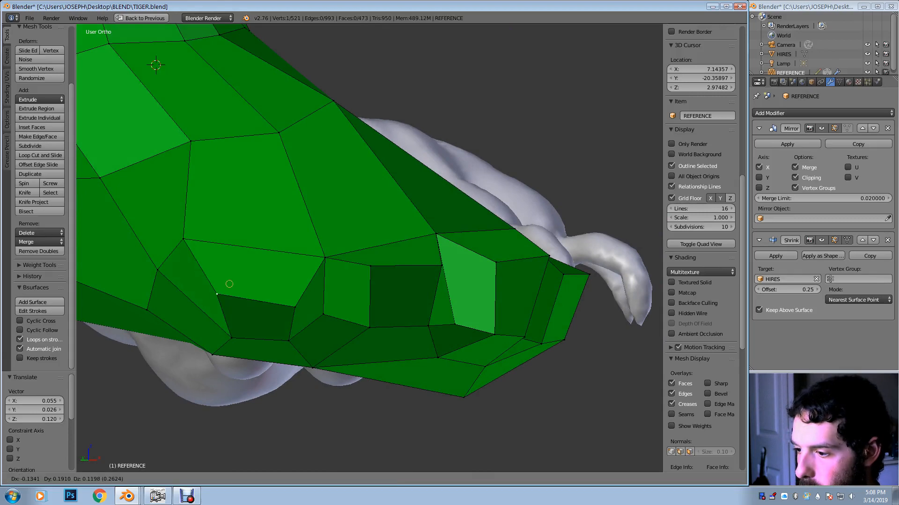
left_click(233, 272)
right_click(294, 306)
key("g")
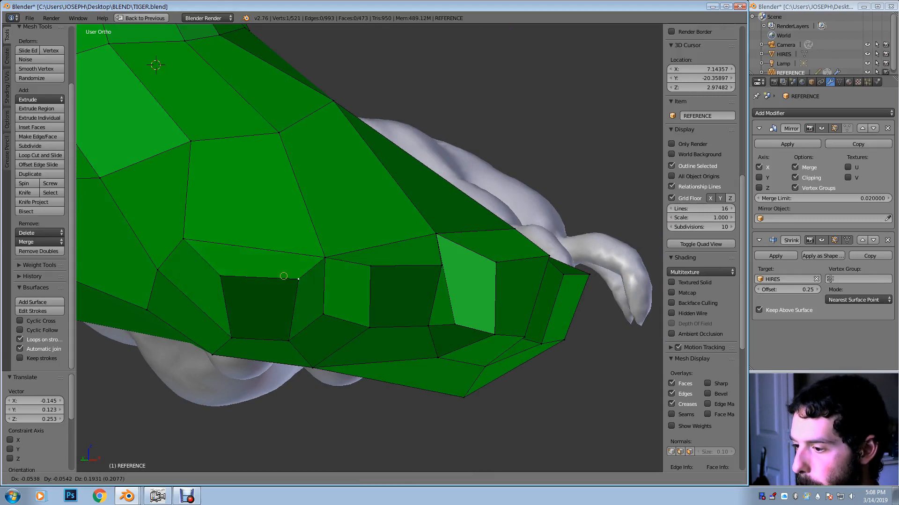
left_click(283, 277)
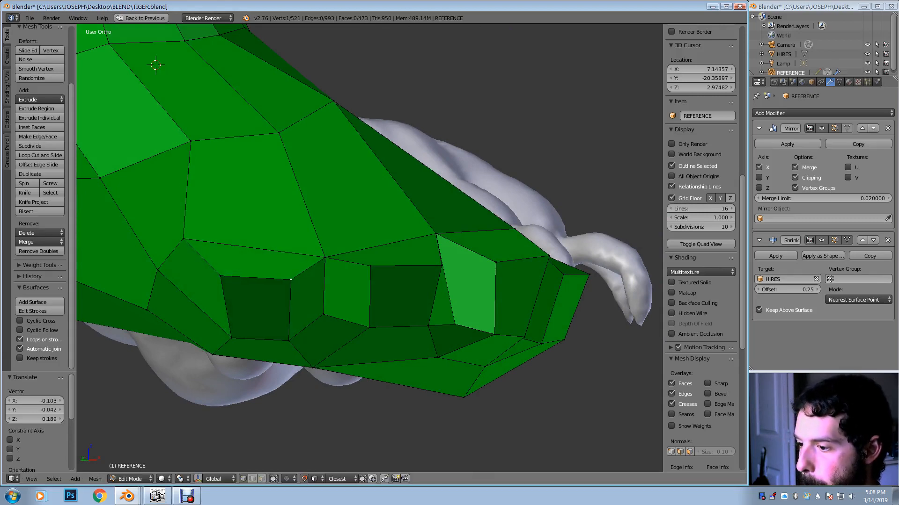
middle_click_drag(282, 277, 533, 52)
scroll(369, 248, "down", 5)
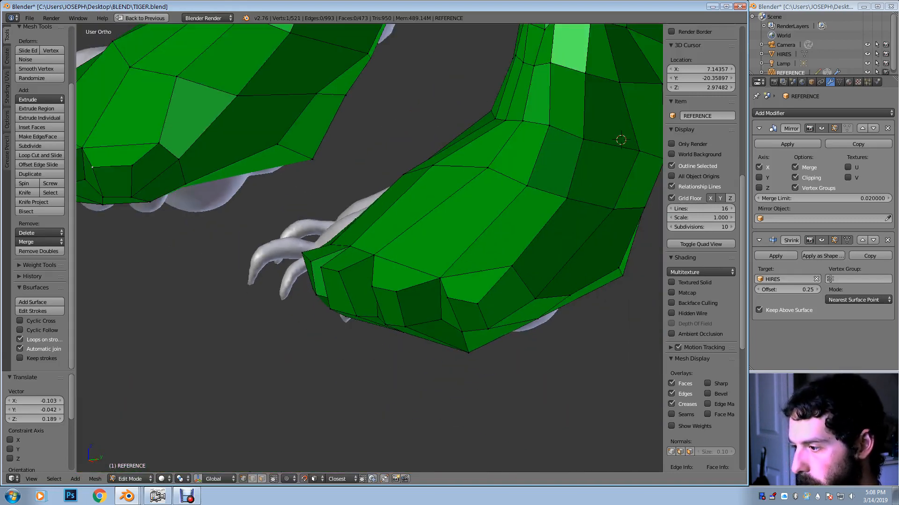
middle_click_drag(468, 188, 333, 233, "shift")
scroll(333, 232, "up", 1)
key("i")
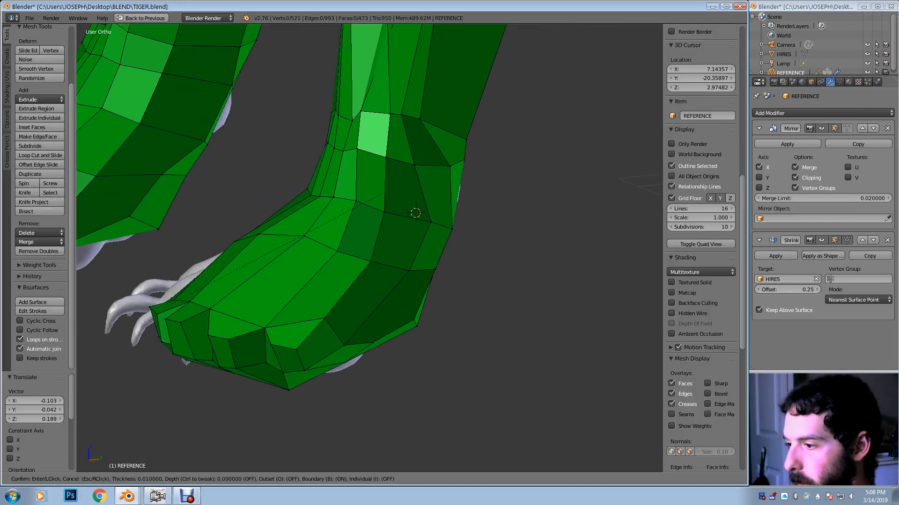
scroll(701, 141, "down", 3)
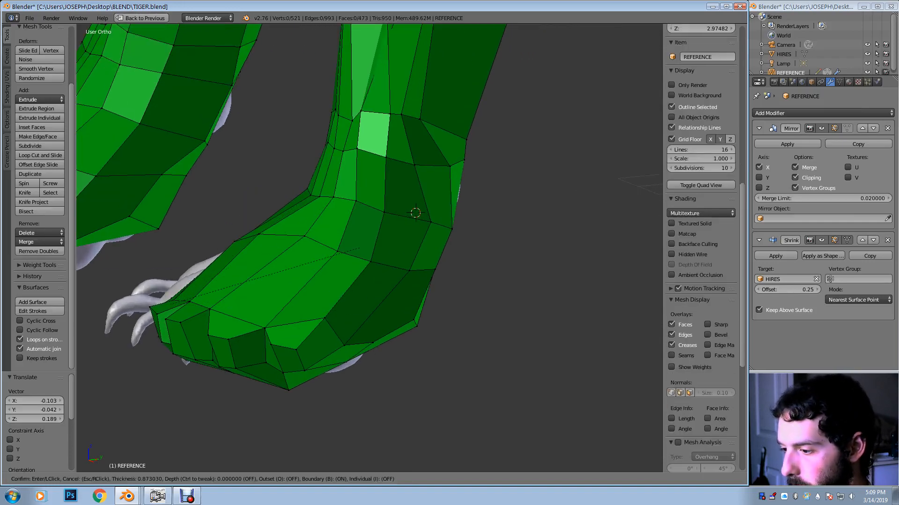
key("Escape")
Move the sole's outer edge vertex about (0.51, 0.07, 0.35) and the central sole face's outer front corner about (-0.23, 0.33, 0.12) along XYZ
middle_click_drag(359, 248, 357, 126)
key("g")
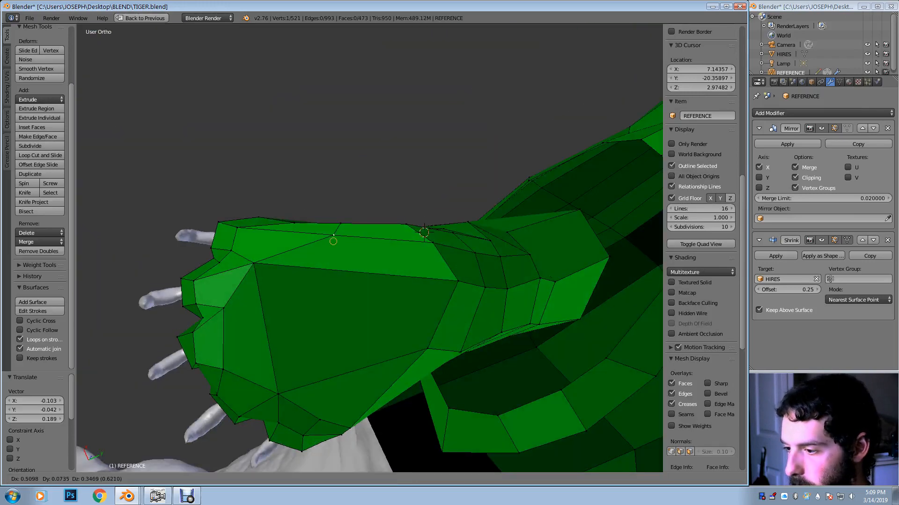
left_click(332, 242)
middle_click_drag(333, 242, 336, 214)
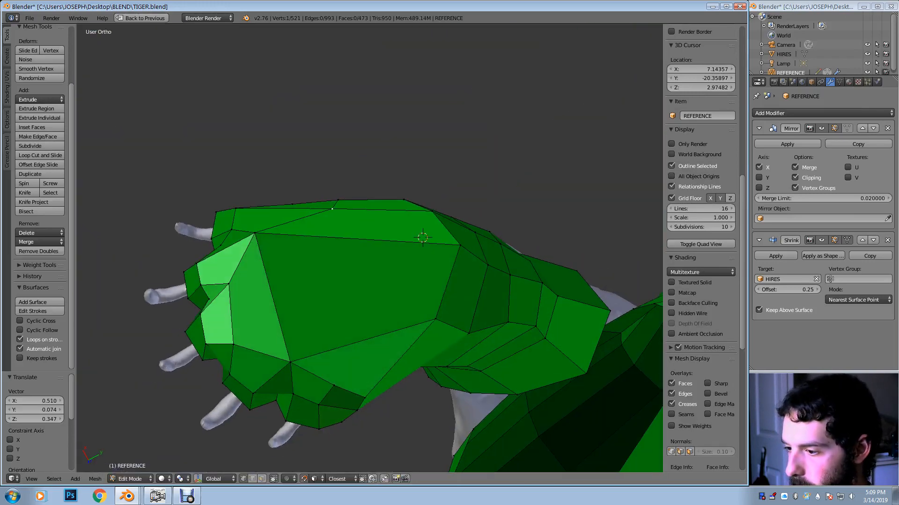
key("g")
left_click(284, 238)
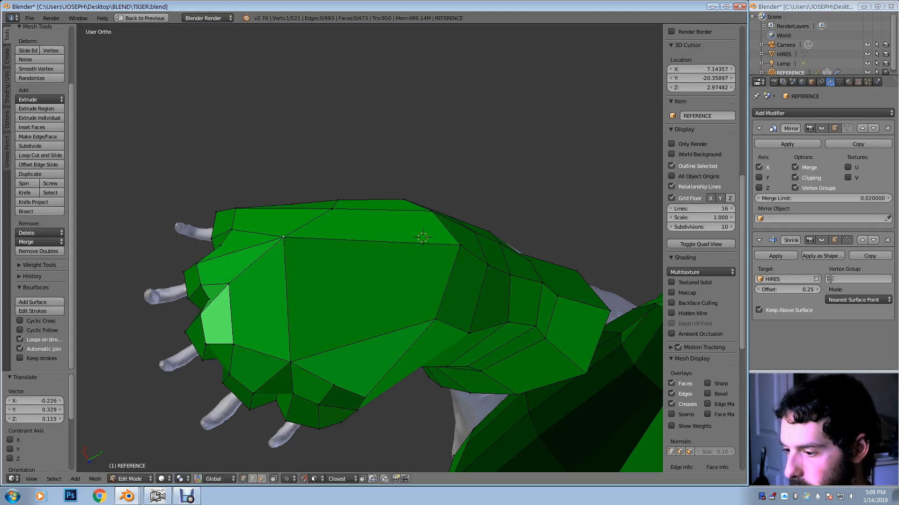
Move the sole's inner edge vertex behind the innermost toe about (0.29, 0.45, 0.17) and the inner back wrist vertex about (0.03, 0.30, -0.24)
middle_click_drag(344, 238, 336, 225)
middle_click_drag(356, 253, 347, 255)
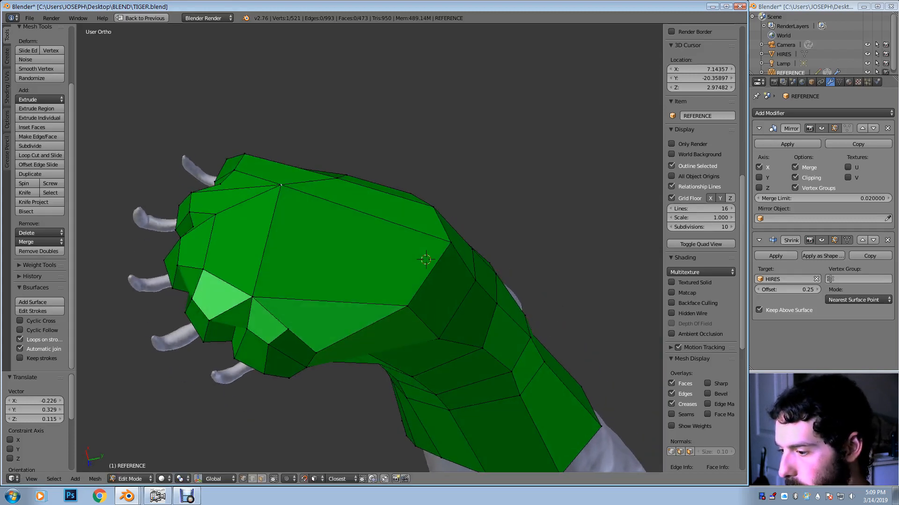
right_click_drag(316, 353, 336, 338)
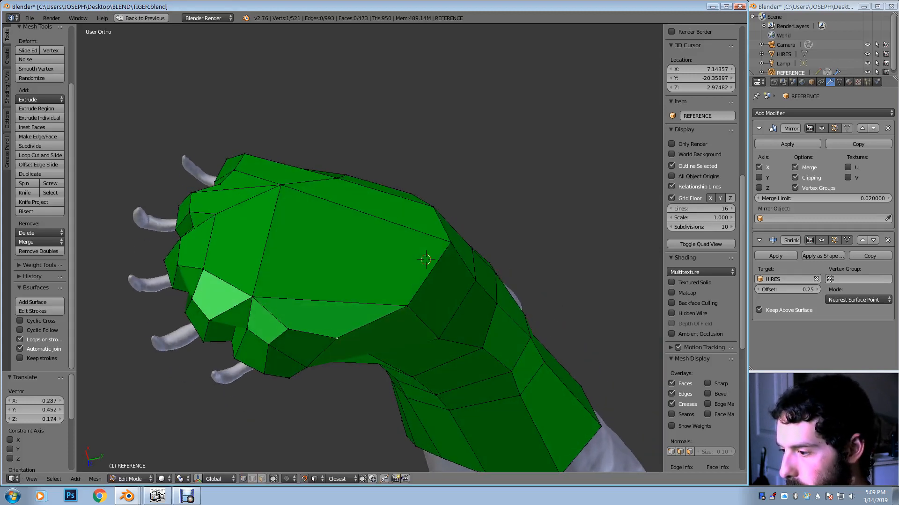
middle_click_drag(336, 338, 263, 240)
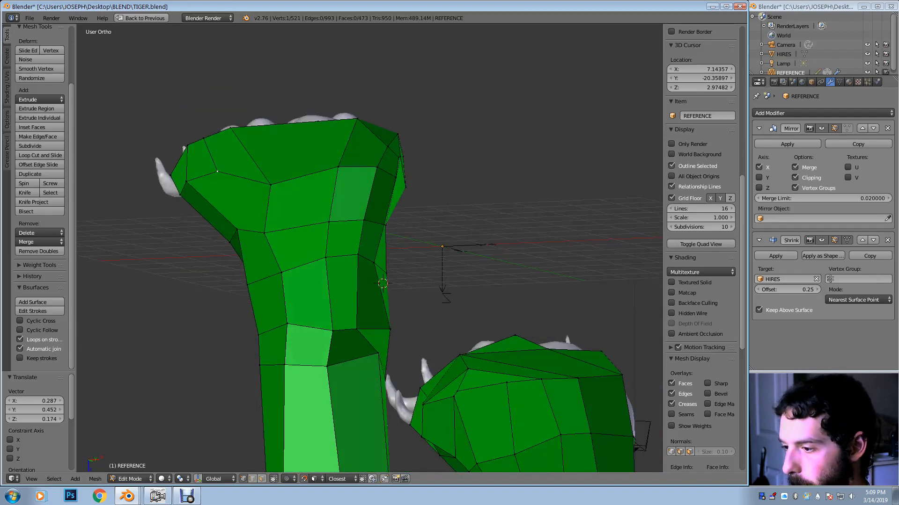
right_click_drag(264, 233, 282, 221)
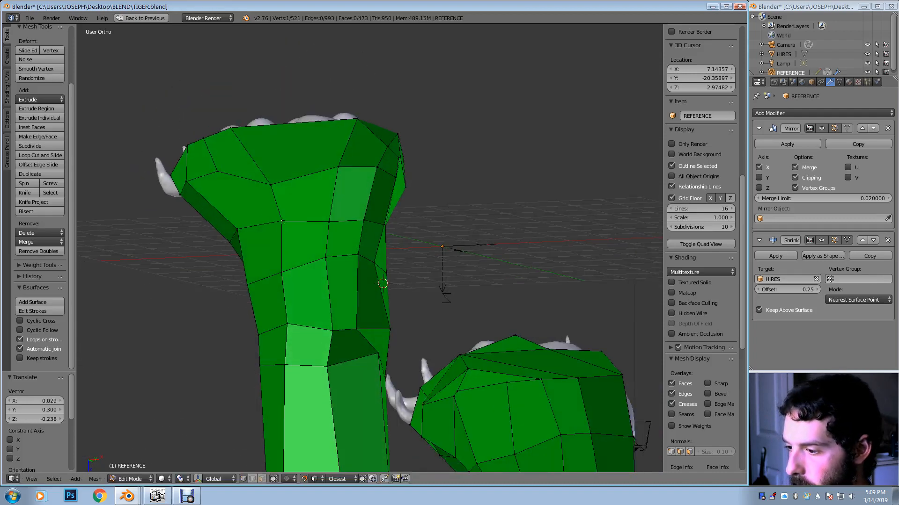
Move three neighbouring vertices around the back of the wrist's upper loop about (-0.09, 0.39, 0.21), (-0.11, 0.15, 0.28) and (0.23, -0.47, 0.12) along XYZ
middle_click_drag(282, 220, 255, 236)
right_click_drag(261, 235, 320, 279)
left_click(293, 280)
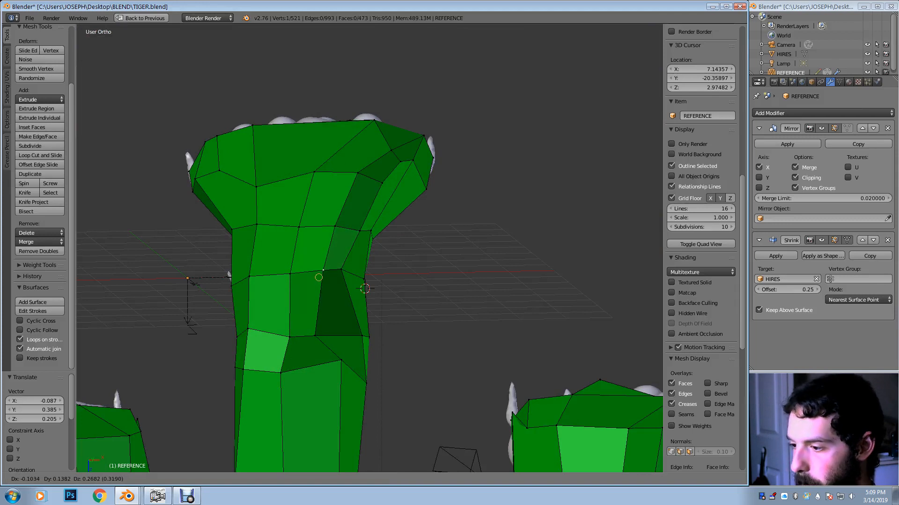
left_click(320, 278)
middle_click_drag(320, 279, 263, 280)
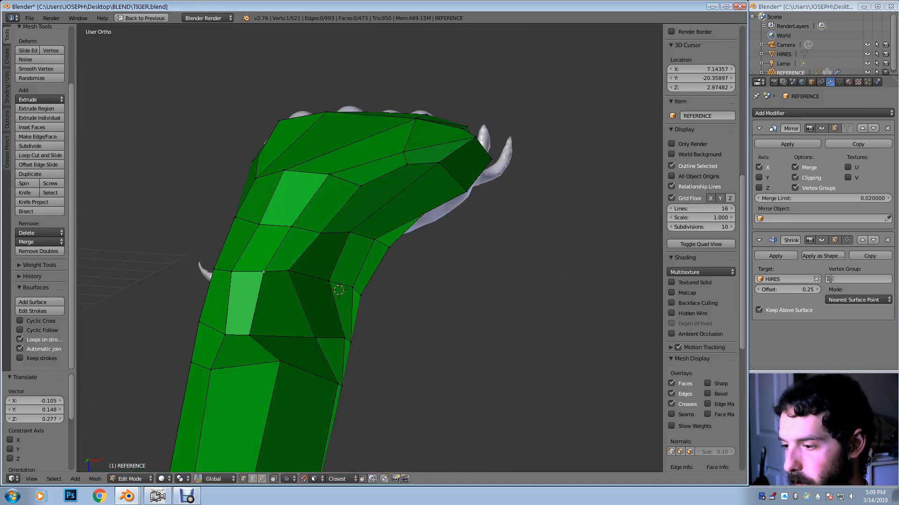
mouse_move(289, 271)
right_mouse_down()
mouse_move(310, 279)
mouse_move(302, 275)
right_mouse_up()
left_click(302, 275)
Move the next outer-side vertex of that wrist loop about (0.07, -0.37, 0.16) and its neighbour nearer the paw about (-0.06, -0.39, 0.24)
middle_click_drag(303, 275, 259, 270)
key("g")
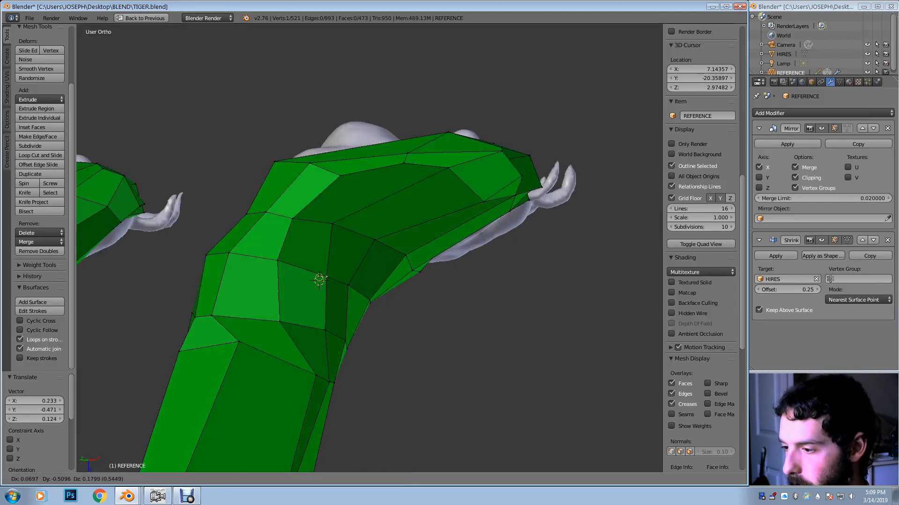
left_click(322, 276)
key("g")
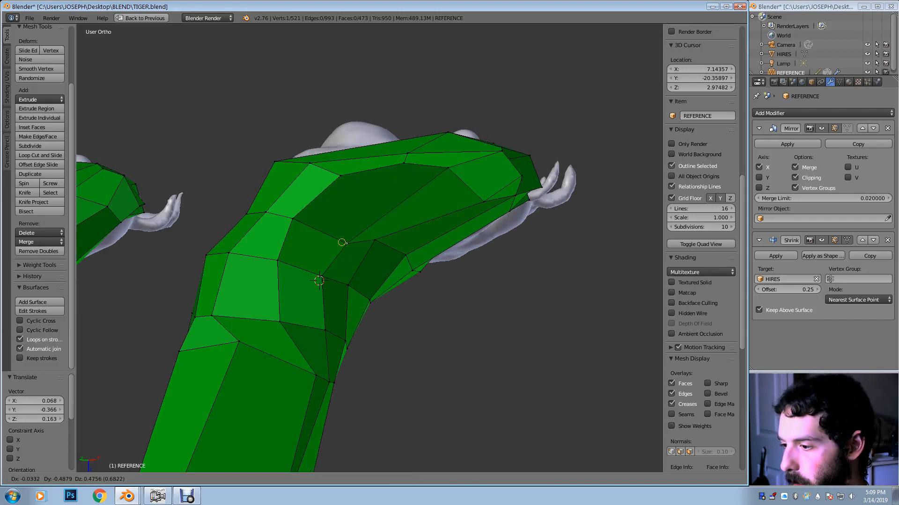
left_click(336, 231)
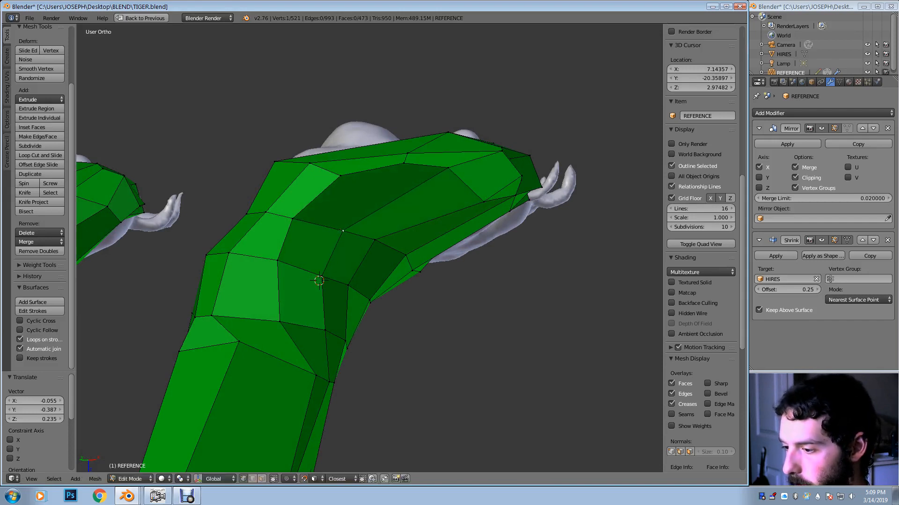
Move the next two vertices of the wrist's upper loop about (-0.03, 0.77, -0.20) and (-0.25, 0.95, -0.22) along XYZ
key("g")
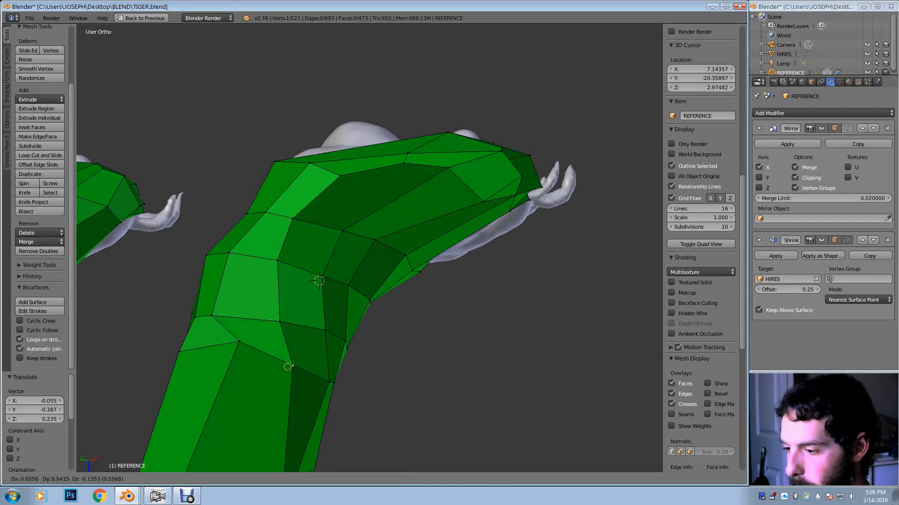
left_click(282, 364)
key("g")
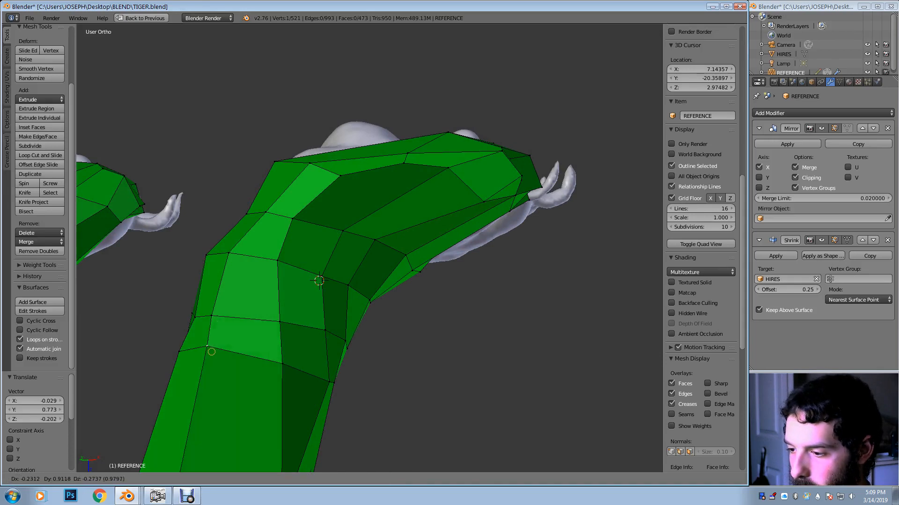
left_click(211, 354)
Farther around the wrist, move a vertex of the adjoining paw-side loop about (-0.17, -0.02, 0.07) and an upper-loop vertex about (0.03, 0.25, -0.17)
middle_click_drag(210, 355, 393, 379)
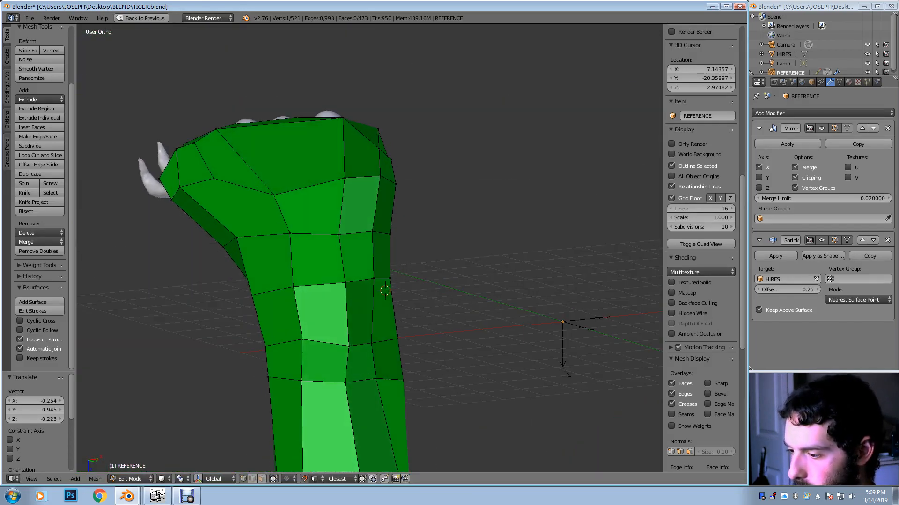
key("g")
left_click(304, 344)
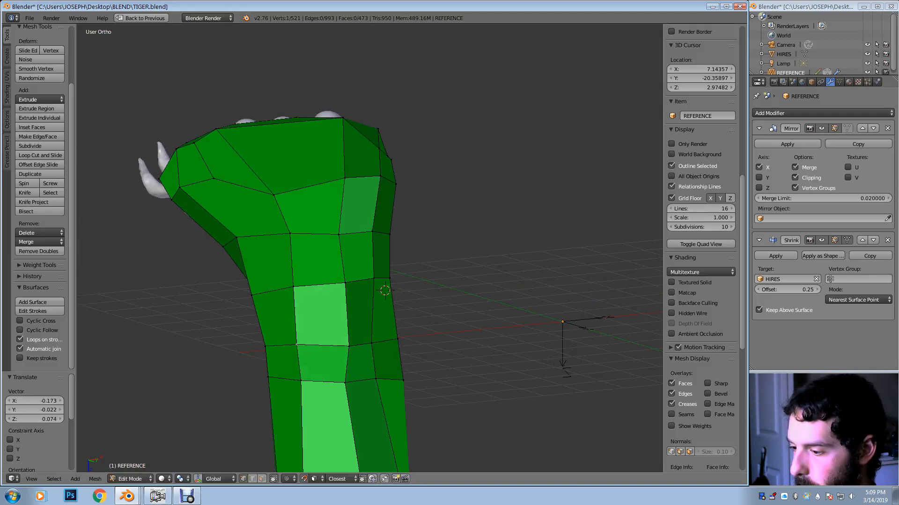
key("g")
left_click(354, 378)
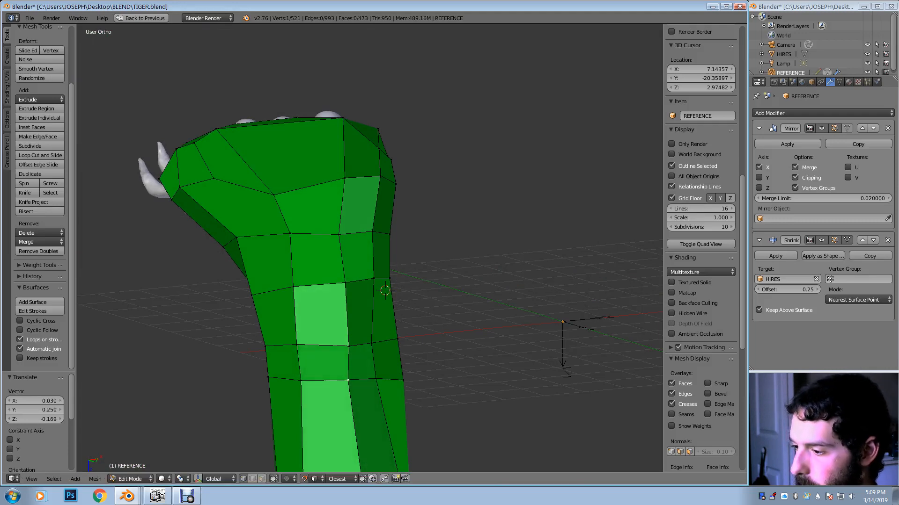
Move two front vertices of the wrist's upper loop about (-0.17, -0.19, -0.07) and (-0.08, 0.31, -0.11), and one adjoining-loop vertex about (-0.08, -0.01, -0.04)
middle_click_drag(353, 379, 377, 304)
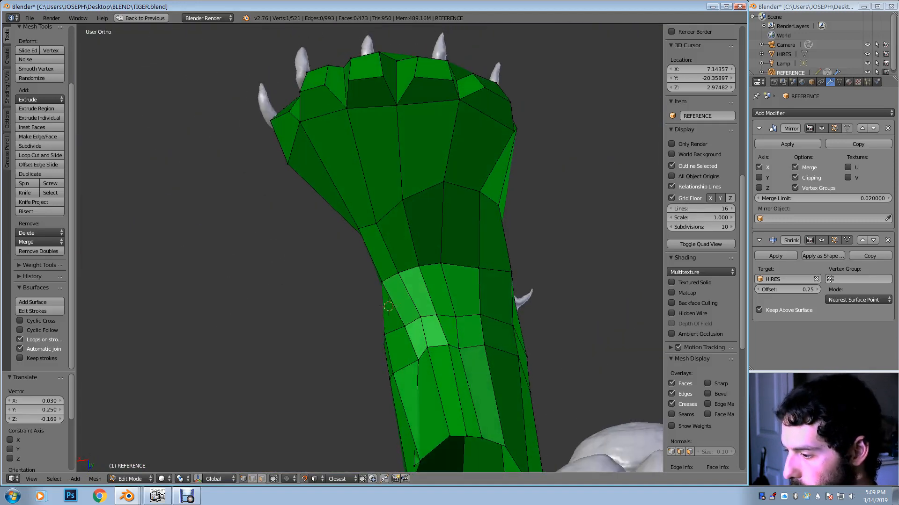
key("g")
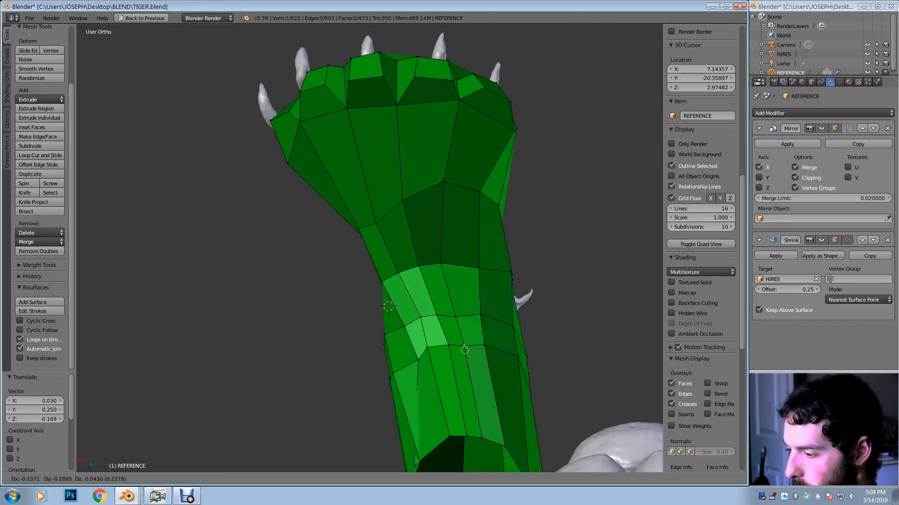
left_click(465, 350)
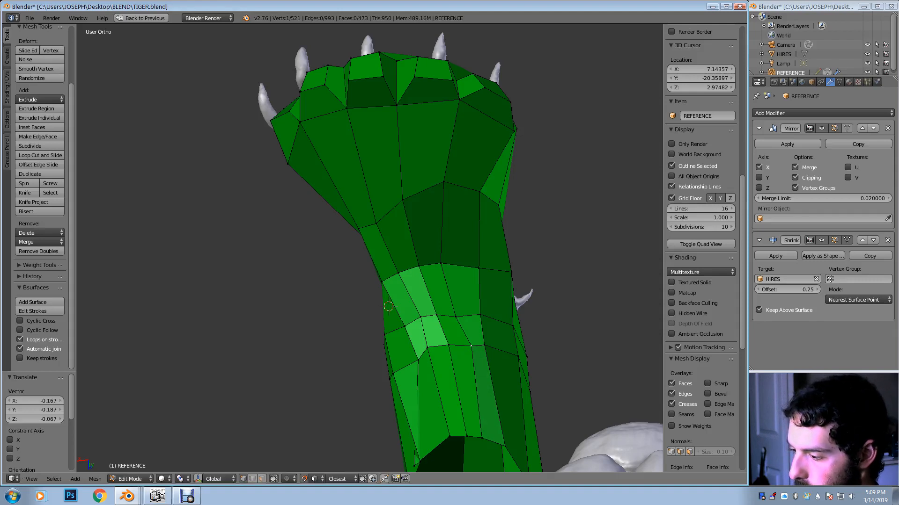
key("g")
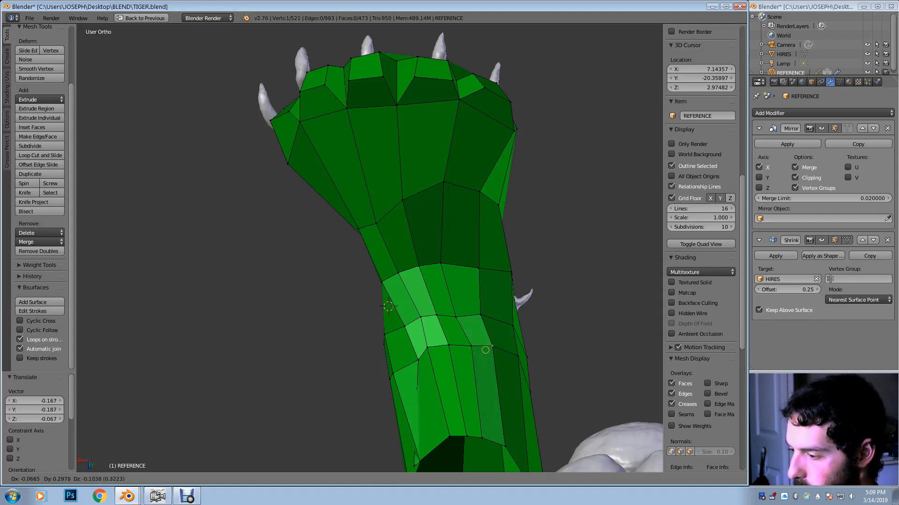
left_click(485, 350)
key("g")
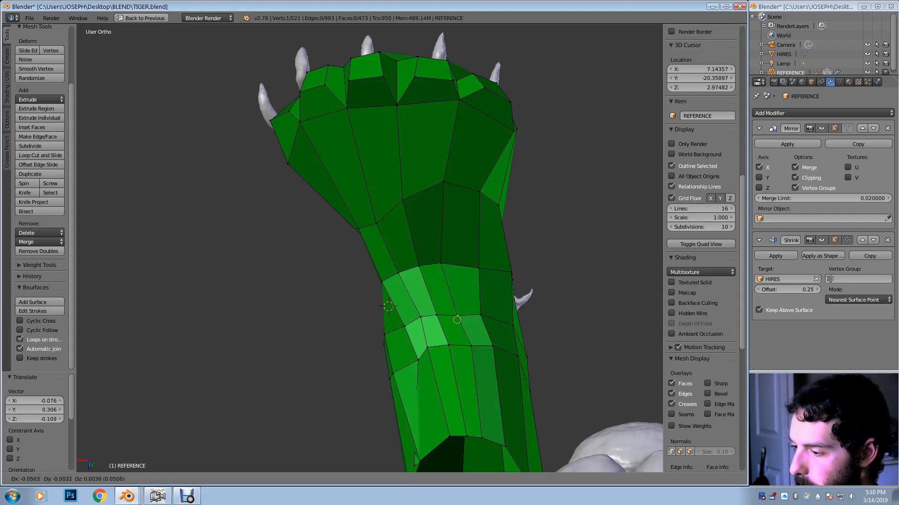
left_click(458, 318)
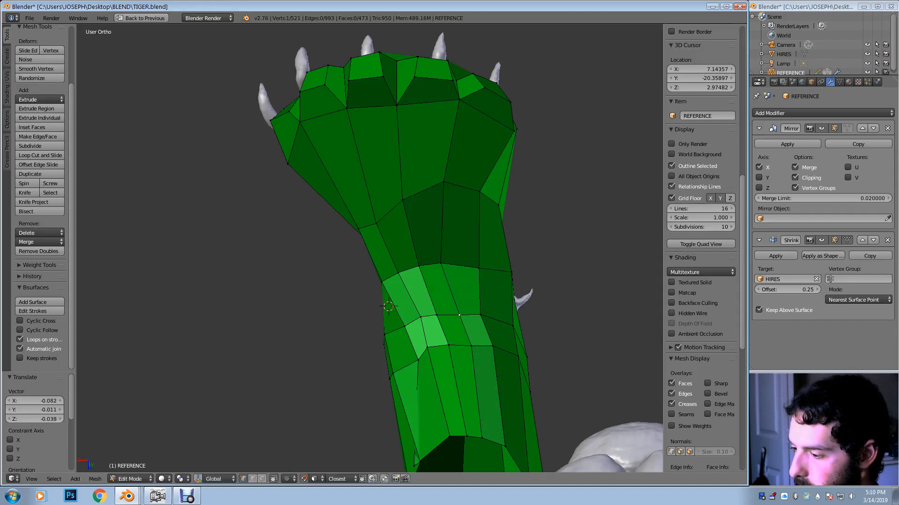
Move the outer front vertex of the wrist's upper loop about (0.16, -0.16, 0.13) along XYZ
middle_click_drag(458, 319, 508, 334)
right_click(412, 376)
key("g")
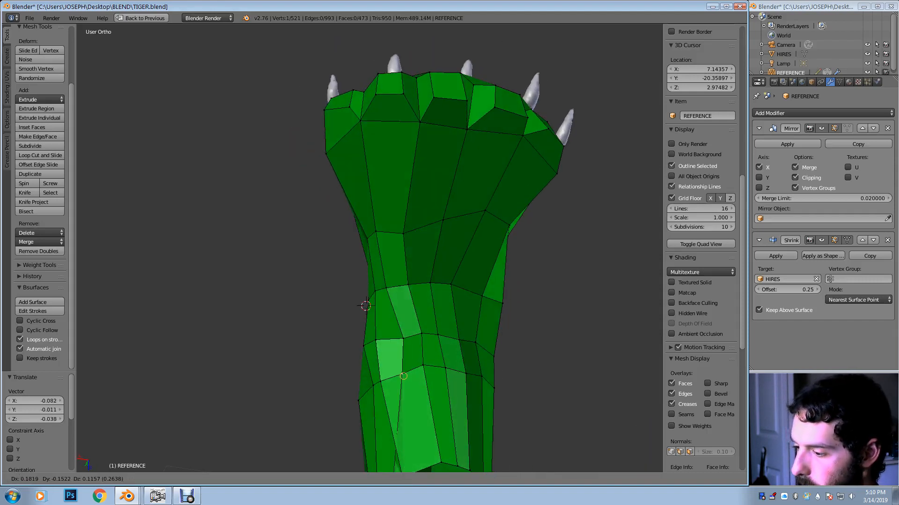
left_click(403, 377)
Move neighbouring vertices on the foreleg mesh's open rim about (-0.06, -0.63, -0.03) and (0.06, -0.28, -0.01) along XYZ
middle_click_drag(403, 377, 384, 236)
key("g")
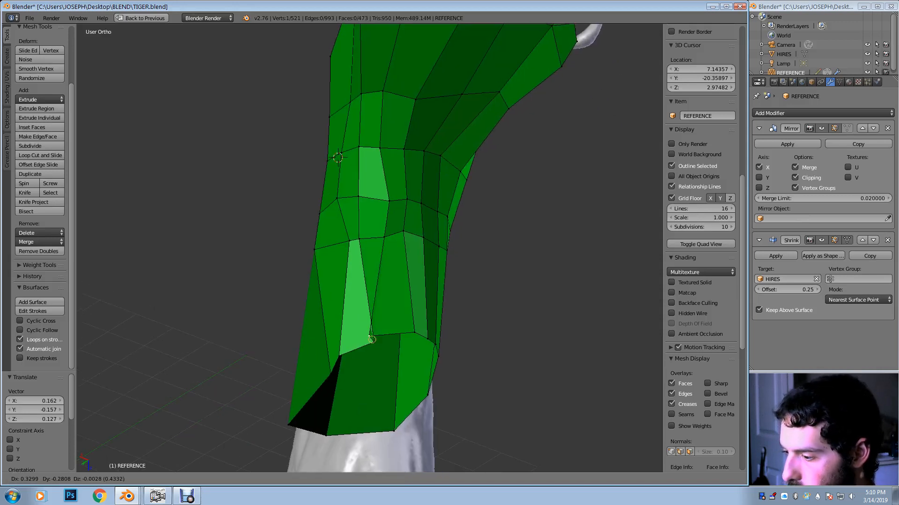
left_click(396, 338)
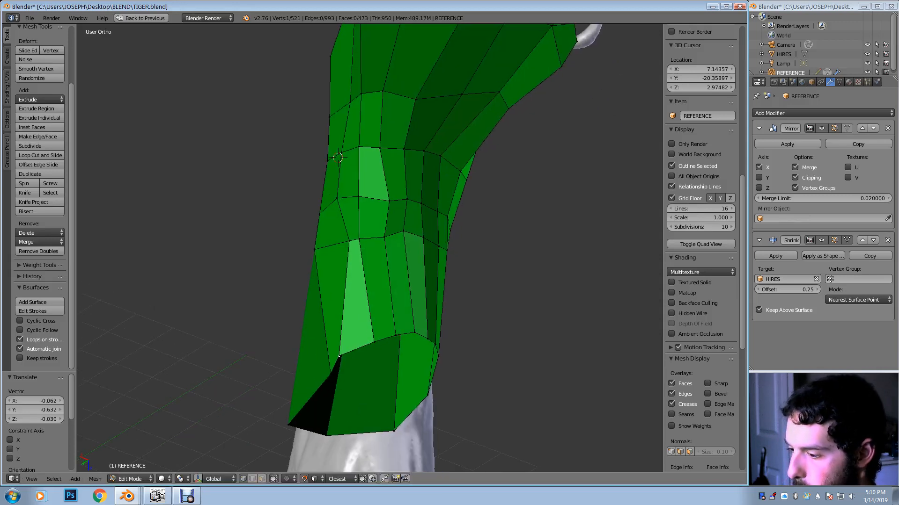
key("g")
left_click(351, 350)
Enable smooth proportional editing with a size of about 0.56, trying a move and a scale on the upper-loop vertex
key("o")
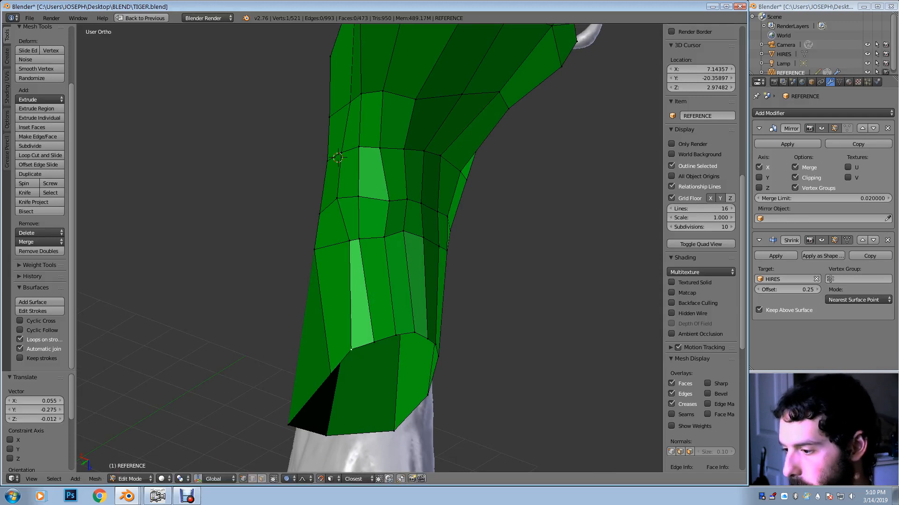
key("g")
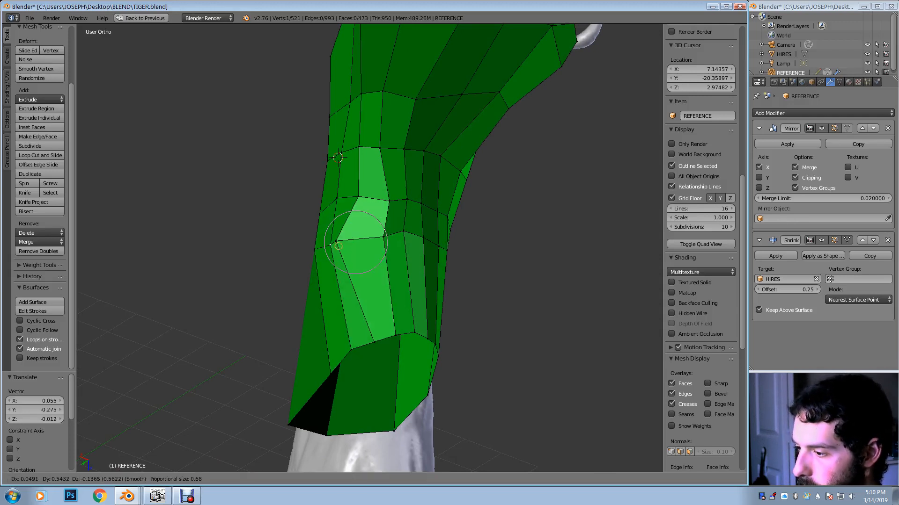
key("Escape")
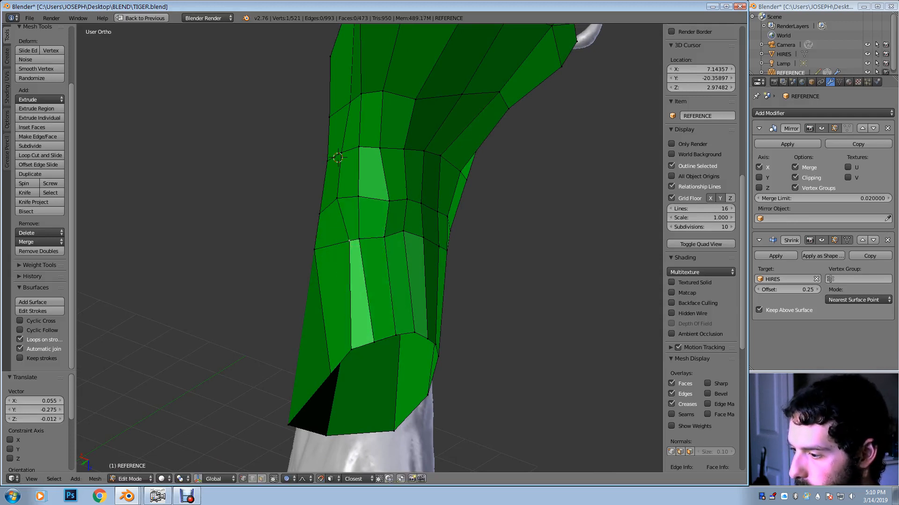
key("s")
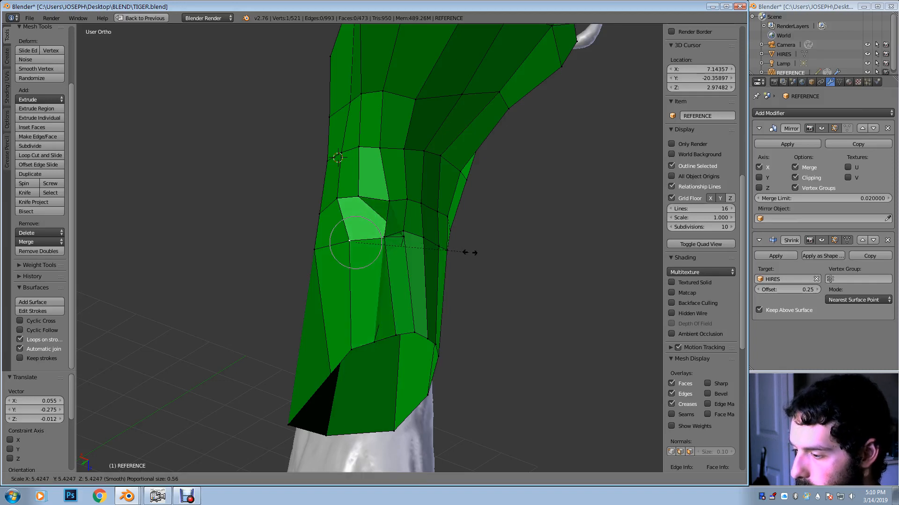
right_click(463, 253)
Move two neighbouring vertices of the wrist's upper loop about (0.04, 0.50, -0.04) and (0.04, -0.50, 0.07) with proportional editing
middle_click_drag(464, 253, 476, 281)
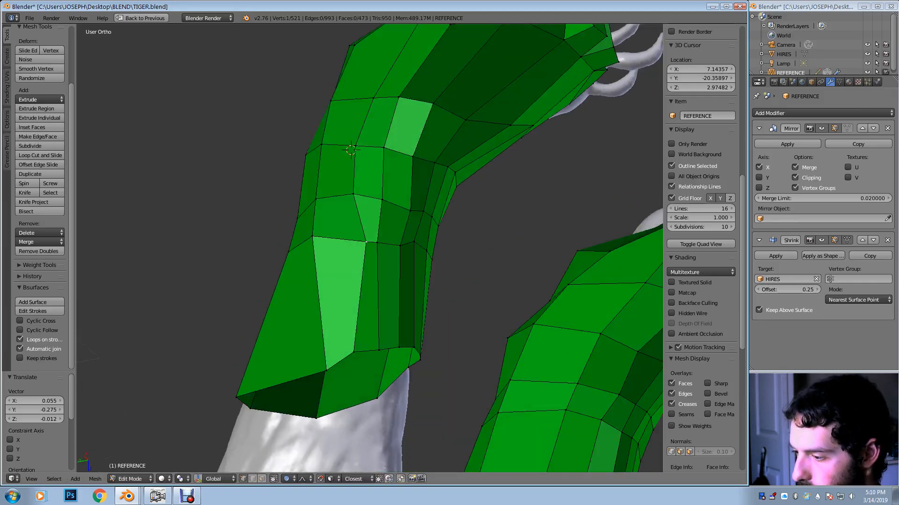
key("g")
key("Return")
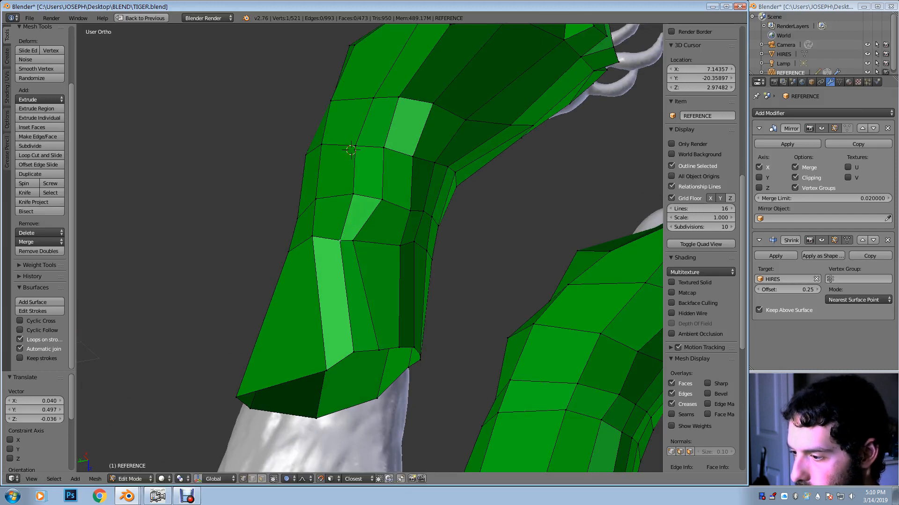
key("g")
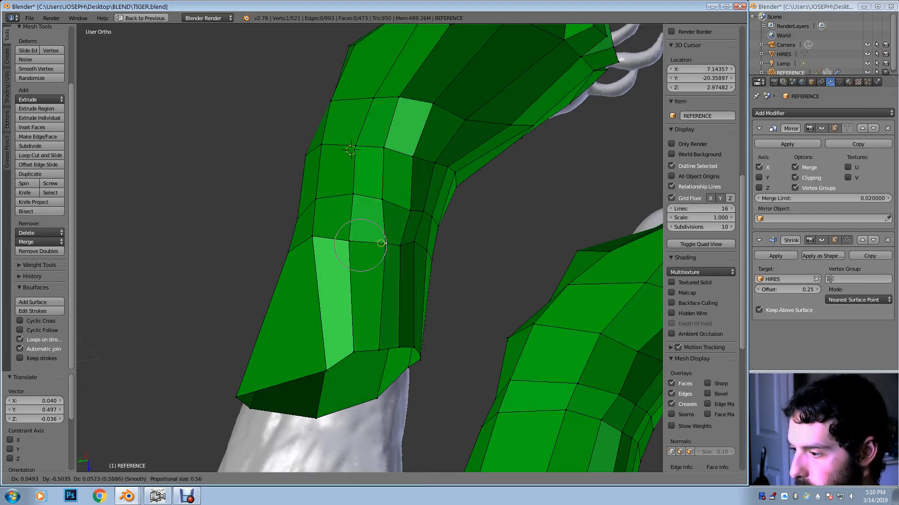
key("Return")
Move a vertex of the loop just below the upper wrist loop about (0.20, -0.06, -0.01) and an upper-loop vertex about (-0.05, -0.20, 0.14)
middle_click_drag(345, 267, 321, 269)
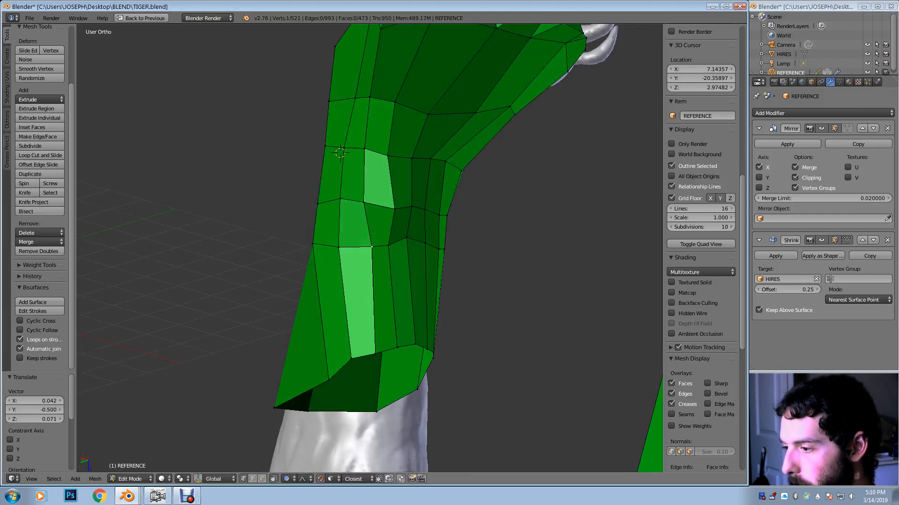
key("g")
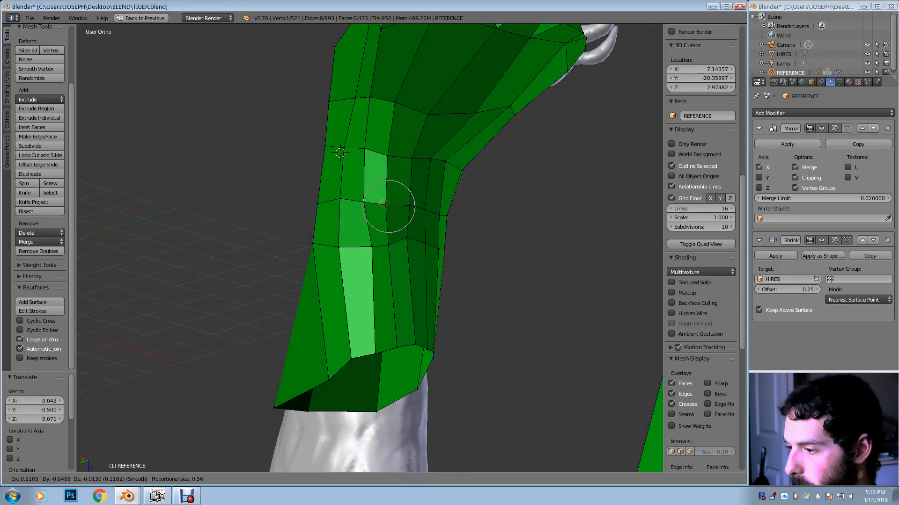
left_click(386, 204)
key("g")
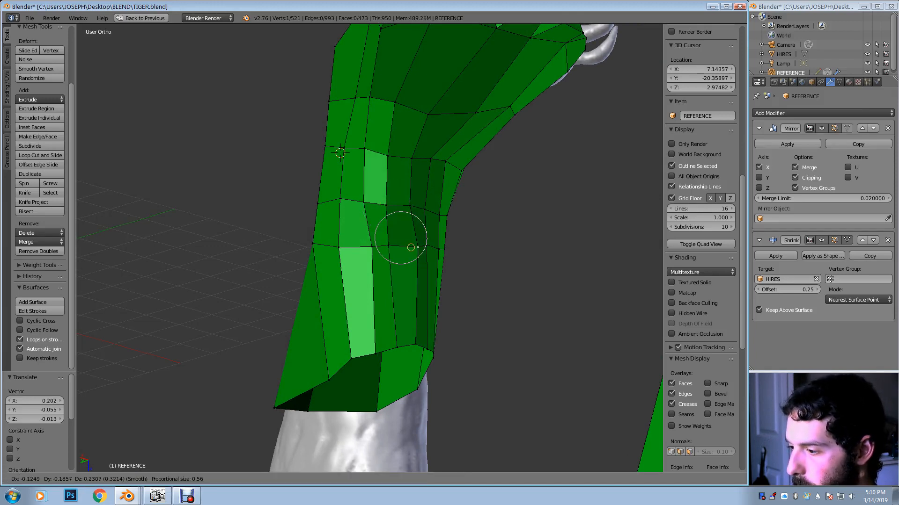
left_click(409, 242)
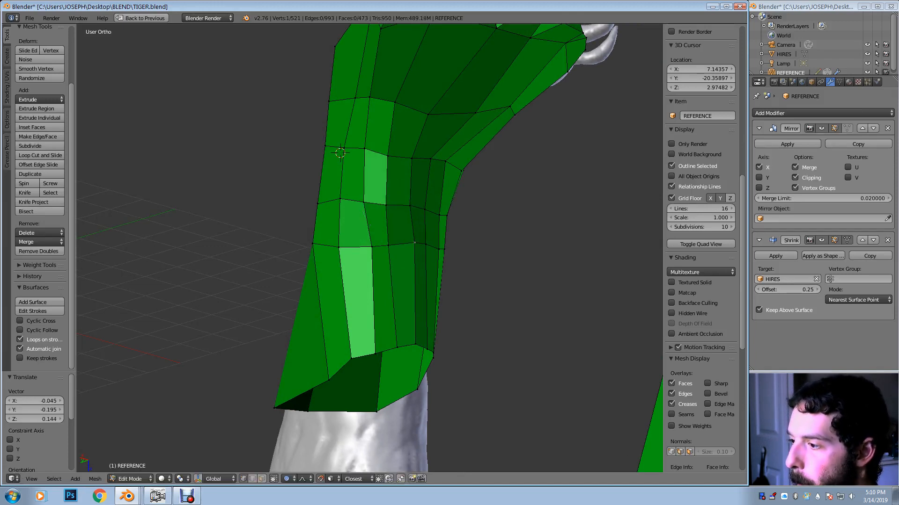
Move two neighbouring vertices of the loop across the top of the paw about (-0.21, 0.45, 0.03) and (-0.18, 0.35, 0.02)
middle_click_drag(409, 243, 356, 219)
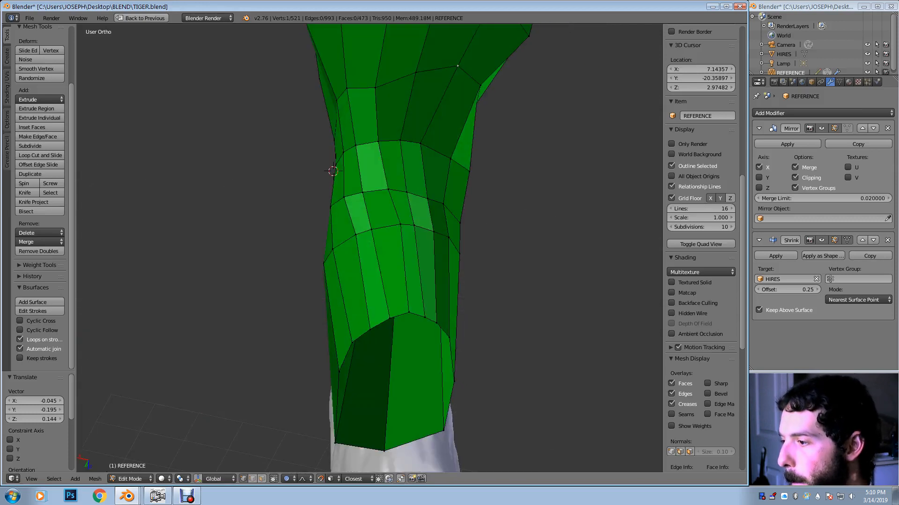
key("g")
left_click(453, 86)
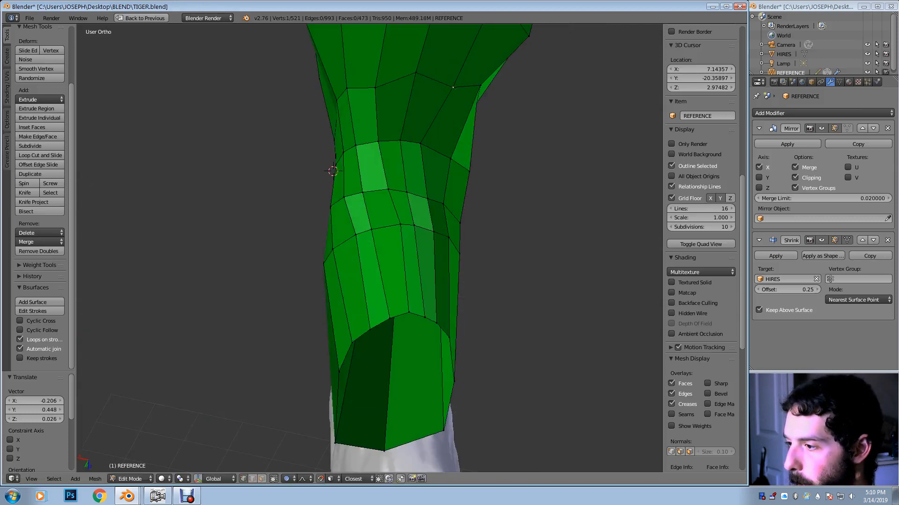
key("g")
left_click(413, 84)
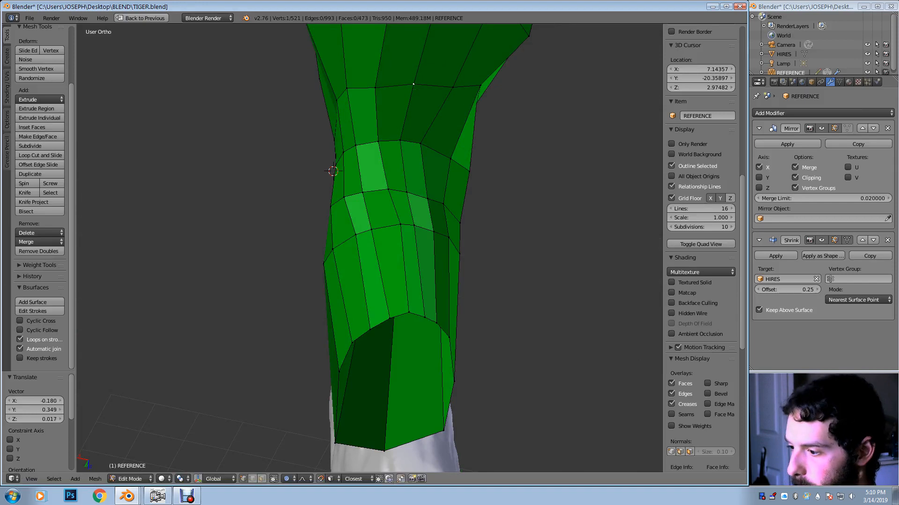
Even out two front vertices of the wrist's upper loop by moving them about (0.31, 0.10, 0.03) and (0.08, 0.00, 0.04)
middle_click_drag(413, 234, 255, 131)
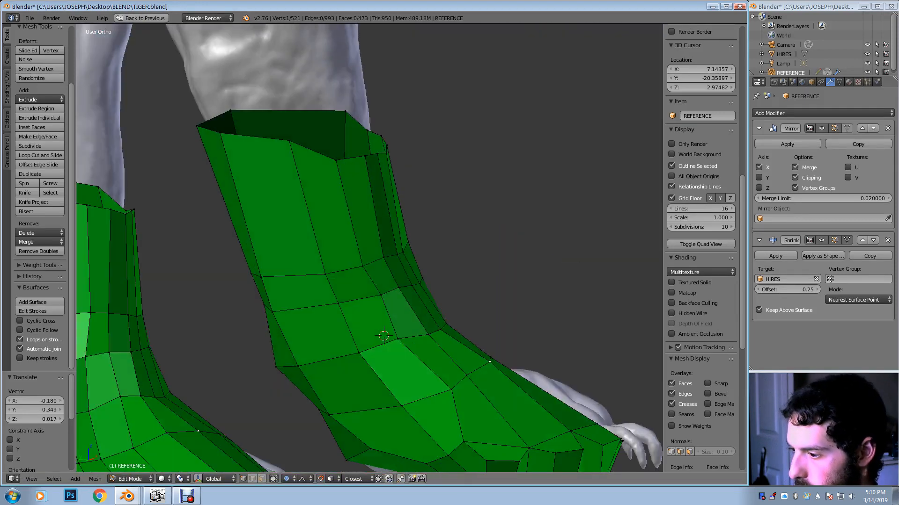
middle_click_drag(370, 248, 328, 248)
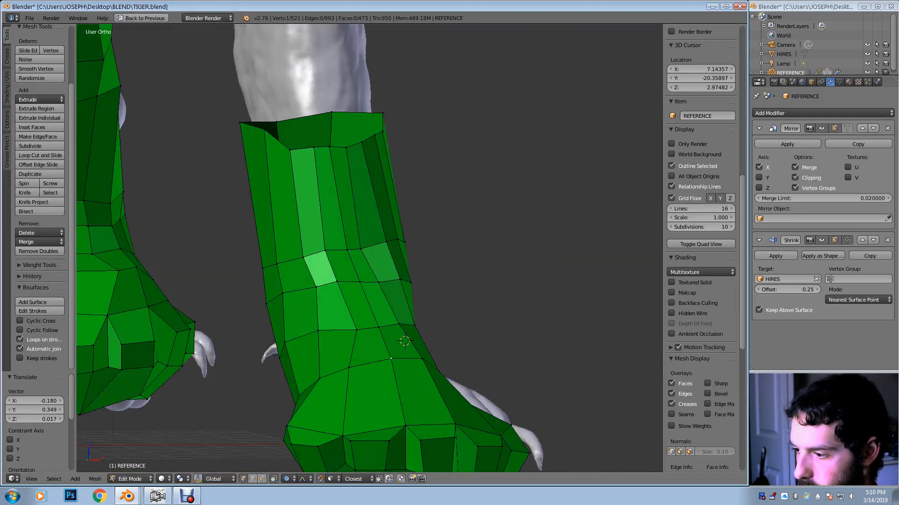
key("g")
left_click(373, 246)
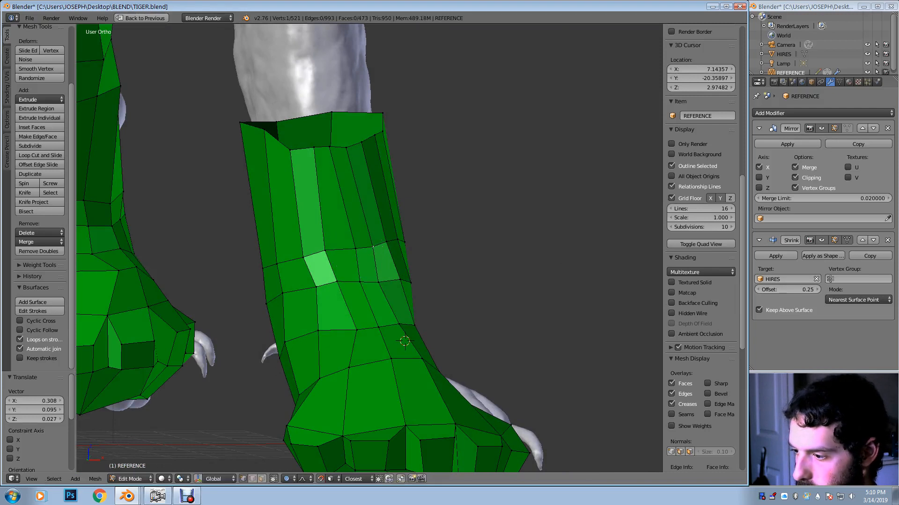
key("g")
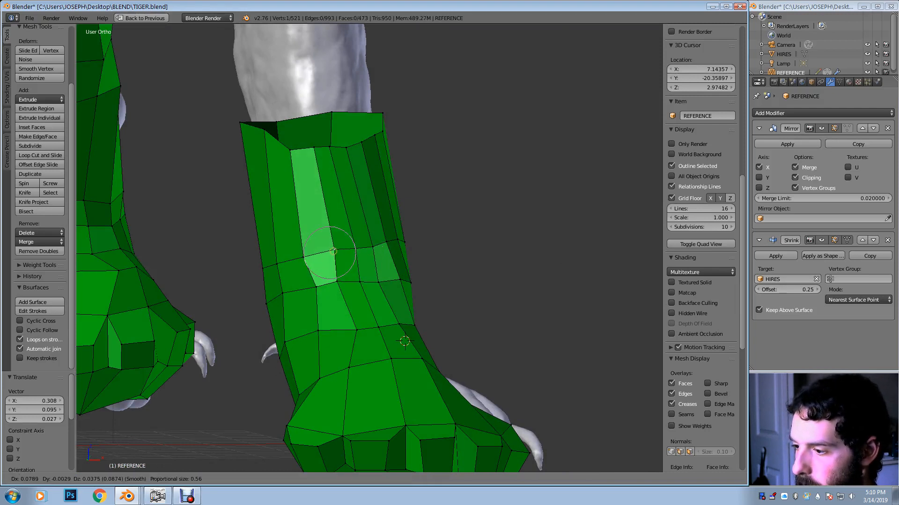
left_click(340, 269)
Move two neighbouring front vertices of the wrist loop below it about (0.12, -0.01, 0.05) and (-0.02, 0.32, -0.06)
key("g")
left_click(343, 280)
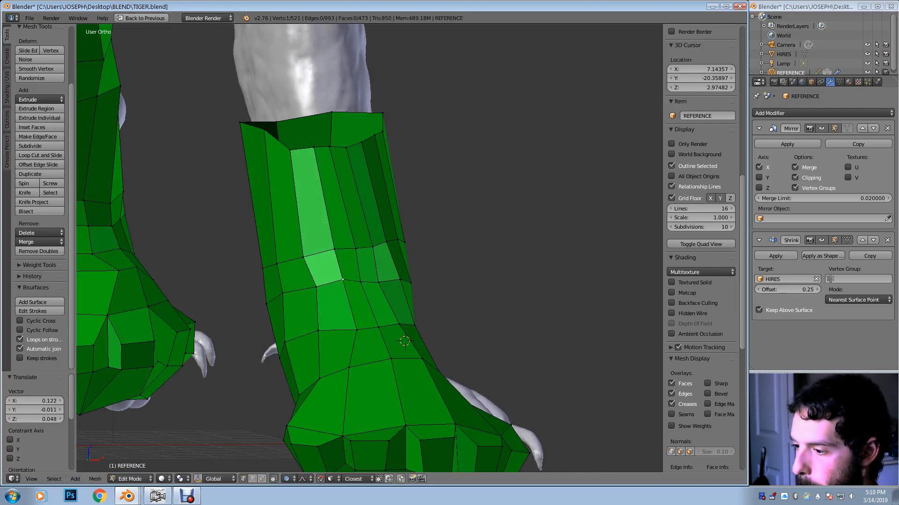
key("g")
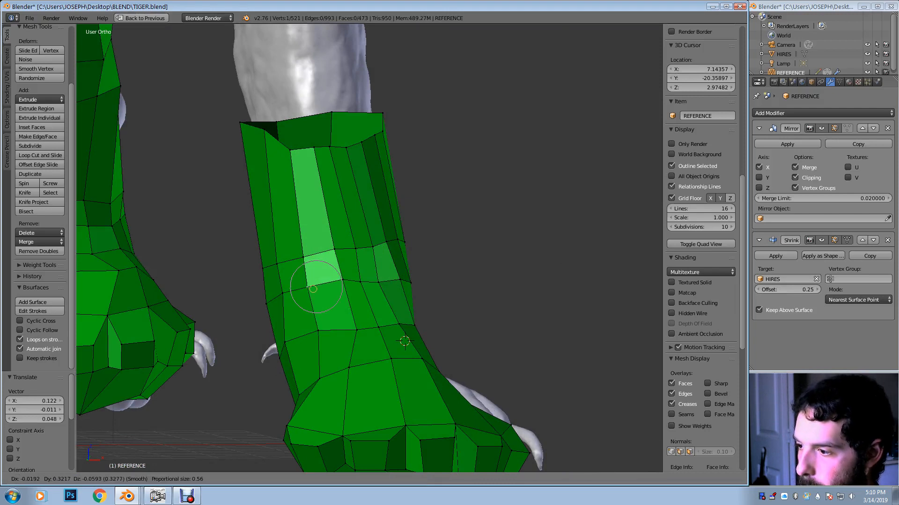
Reposition an ankle vertex and the front vertices of the leg mesh's open upper rim using proportional editing of size 0.56
left_click(310, 286)
key("g")
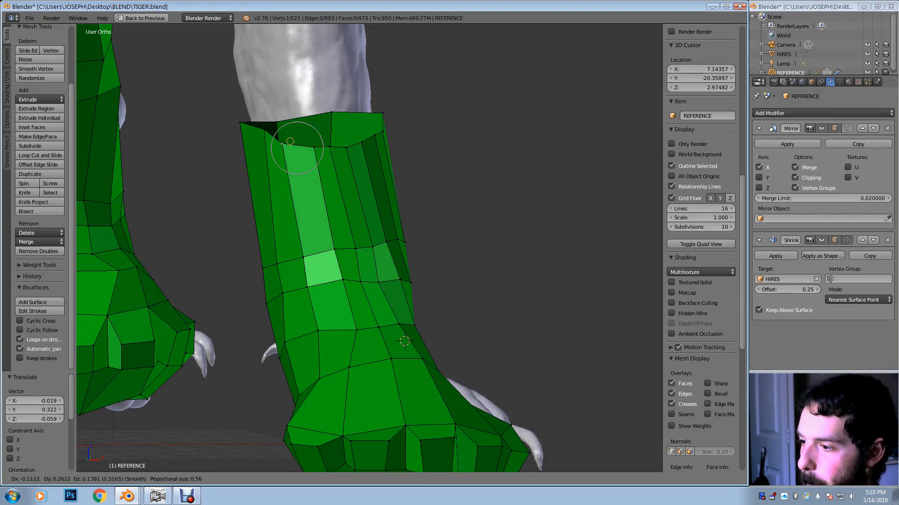
left_click(284, 139)
key("g")
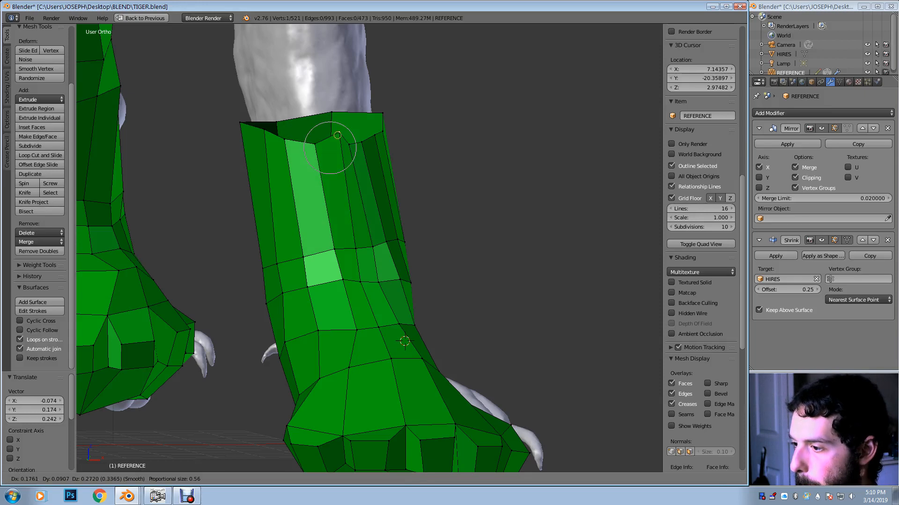
left_click(330, 139)
key("g")
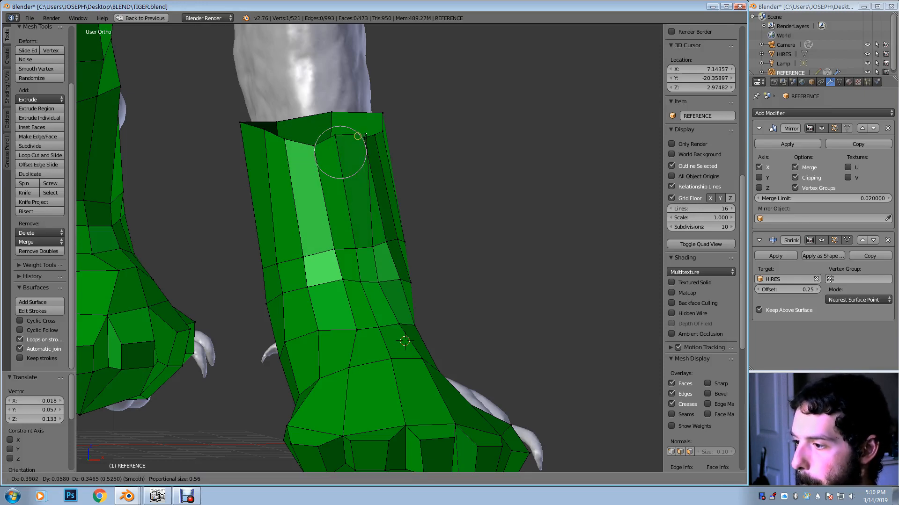
left_click(354, 133)
Adjust a front corner vertex of the upper rim and shift a side rim vertex well toward the back of the leg
middle_click_drag(355, 134, 292, 135)
key("g")
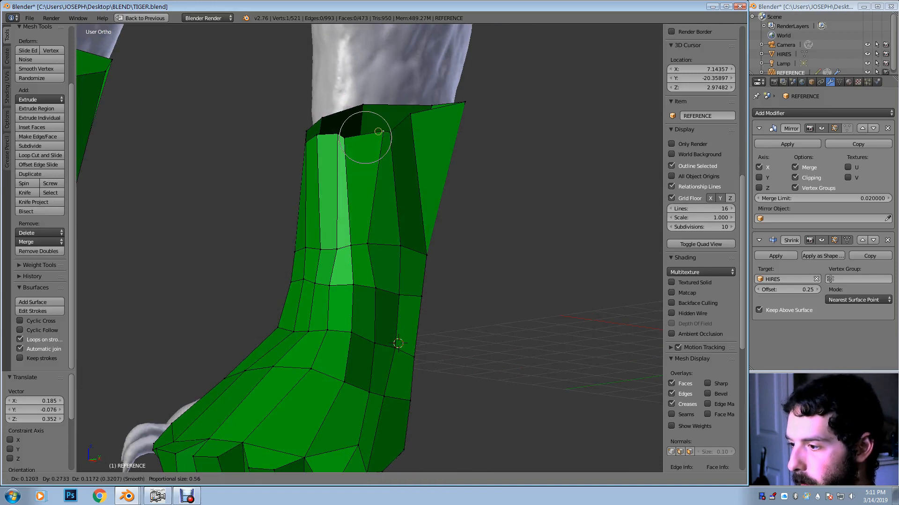
left_click(364, 136)
middle_click_drag(364, 135, 363, 134)
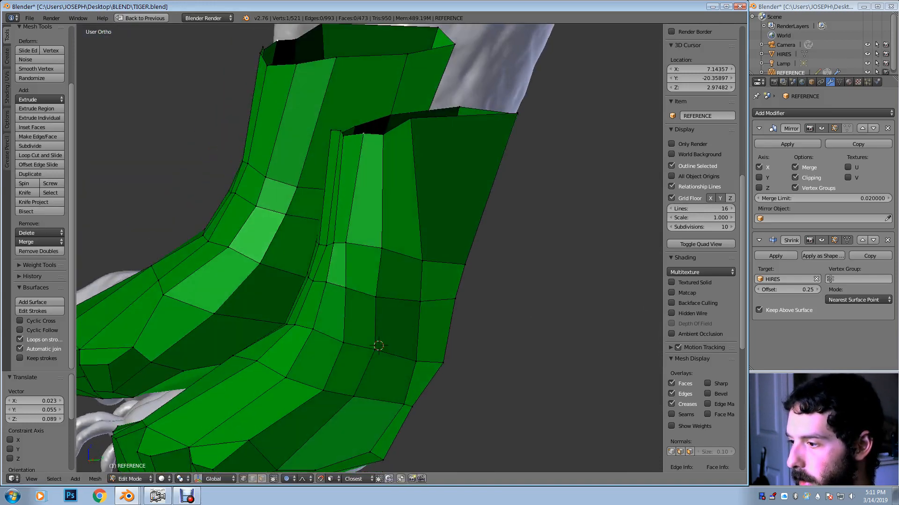
key("g")
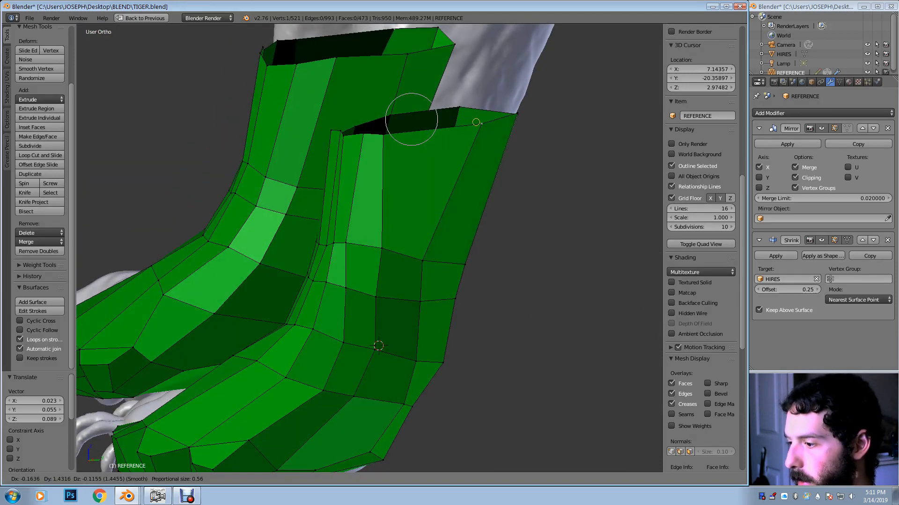
left_click(481, 124)
Move two side vertices of the first edge ring below the rim toward the back of the leg
key("g")
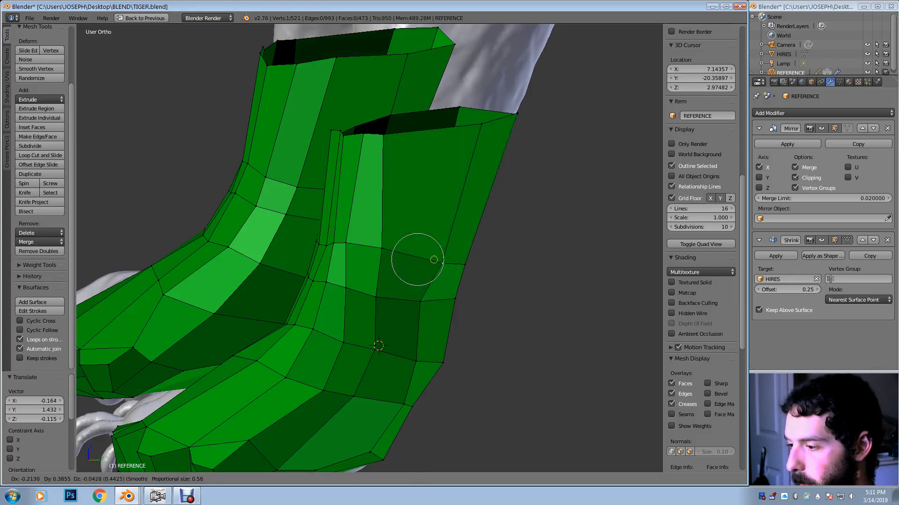
left_click(434, 260)
right_click(381, 248)
key("g")
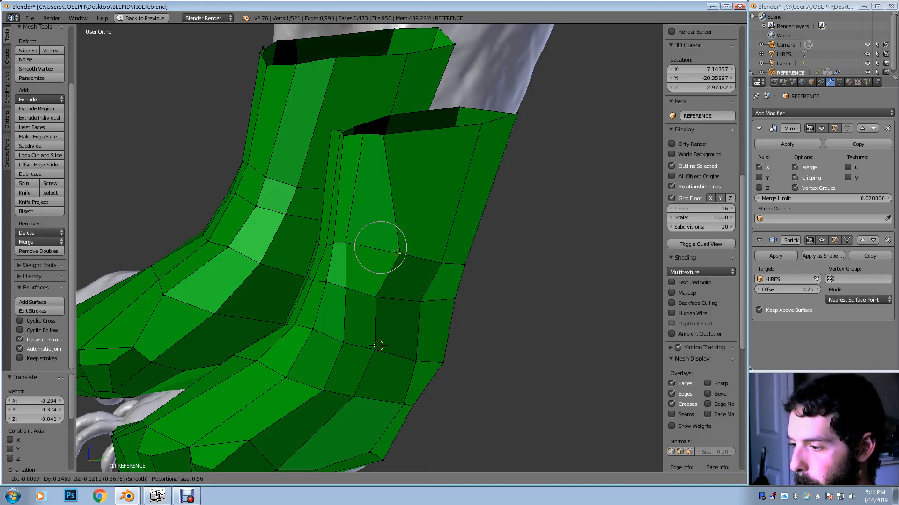
left_click(394, 251)
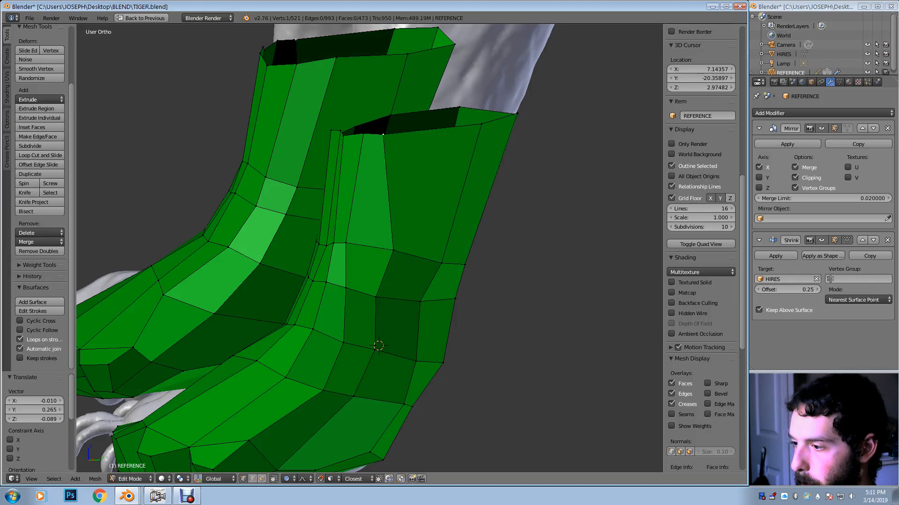
Shift the next side rim vertex and the front-side vertex of the ring below it toward the back of the leg
key("g")
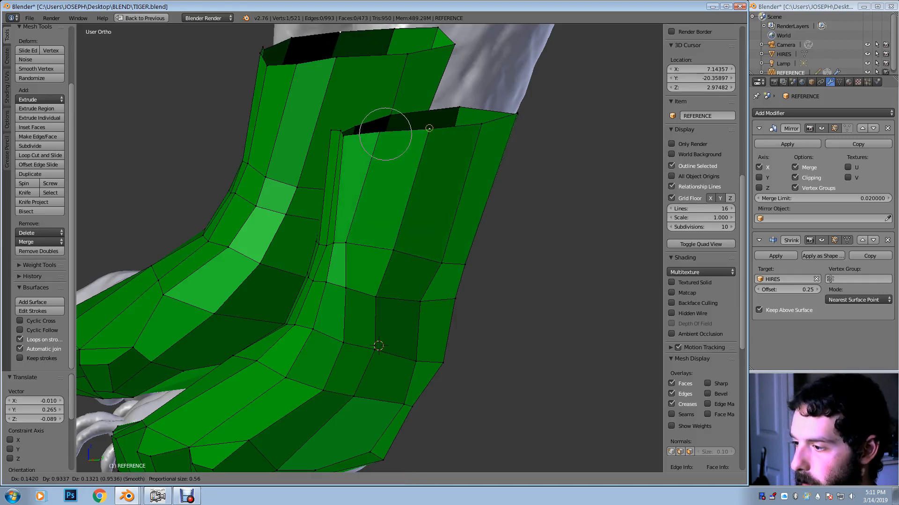
left_click(430, 128)
middle_click_drag(429, 128, 464, 124)
right_click(355, 243)
key("g")
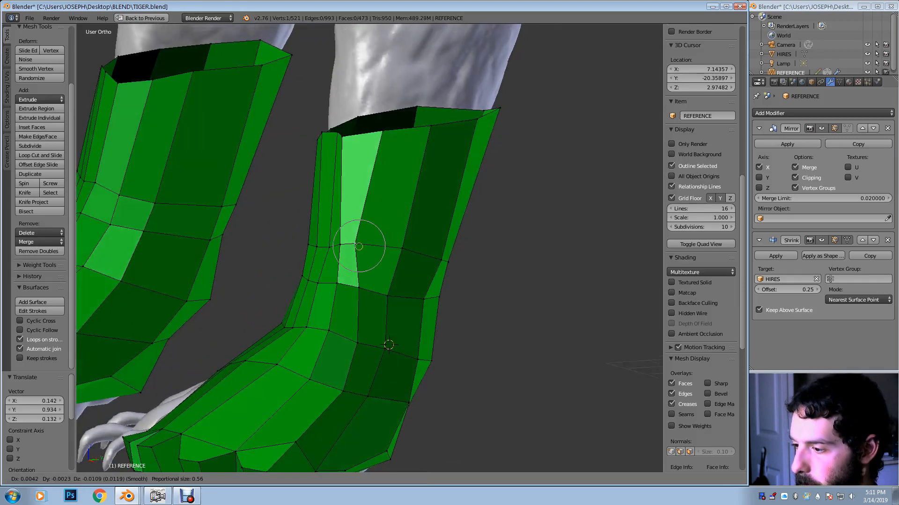
left_click(376, 250)
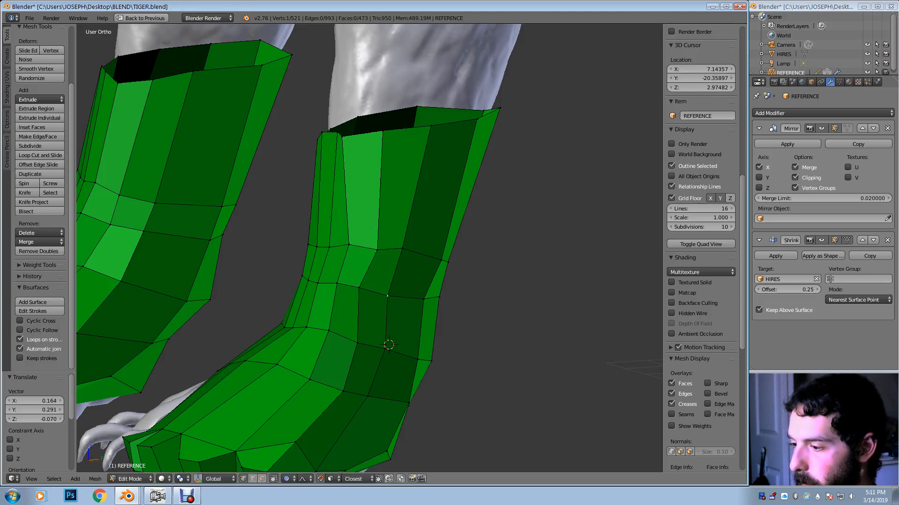
Even out the side vertices of the two edge rings above the ankle by moving three of them toward the back
key("g")
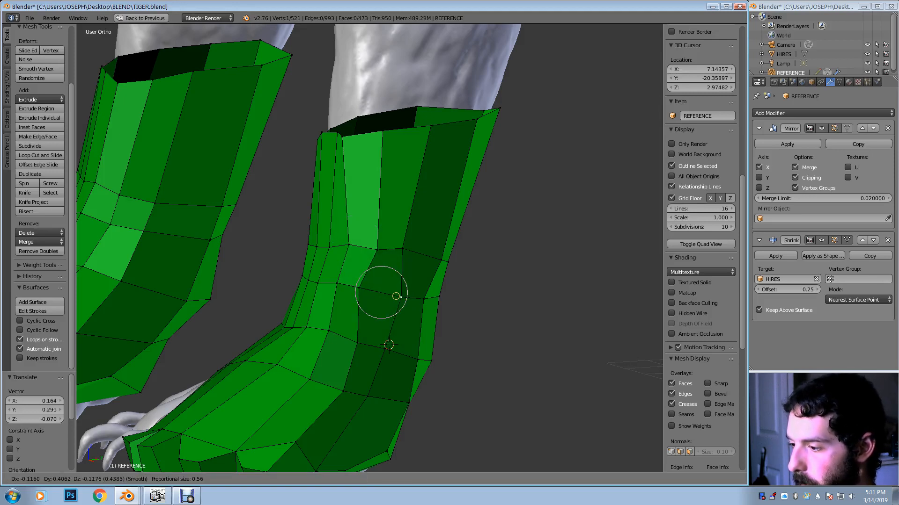
left_click(400, 297)
right_click(401, 248)
key("g")
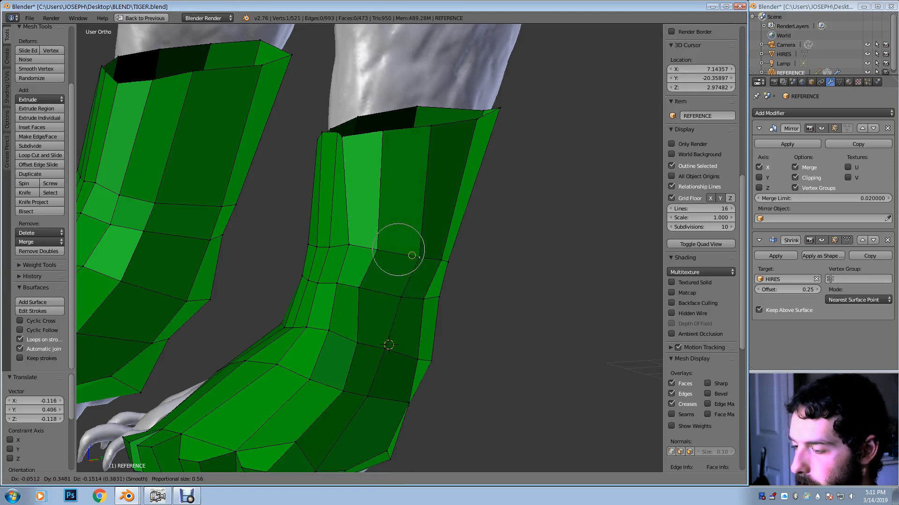
left_click(412, 255)
key("g")
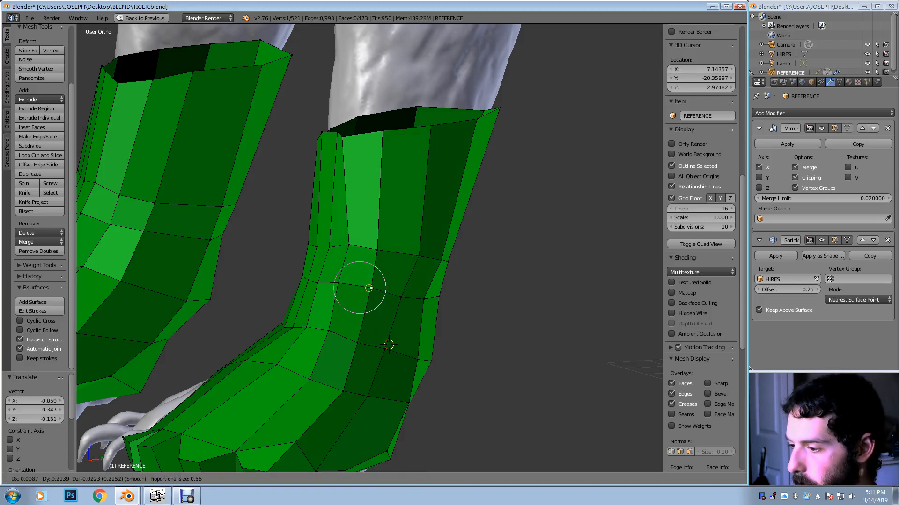
left_click(372, 289)
Space the front and side vertices of the upper rim more evenly, reducing the proportional editing size to 0.39
middle_click_drag(374, 327, 438, 316)
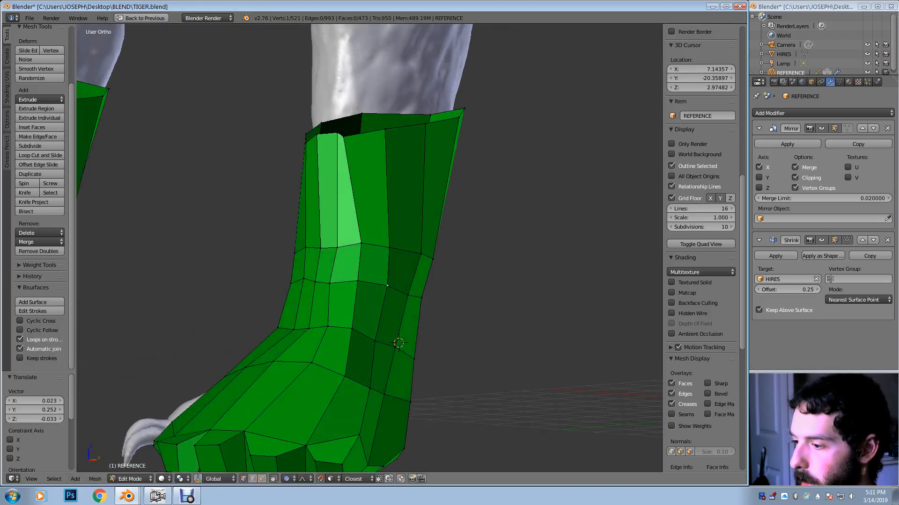
key("g")
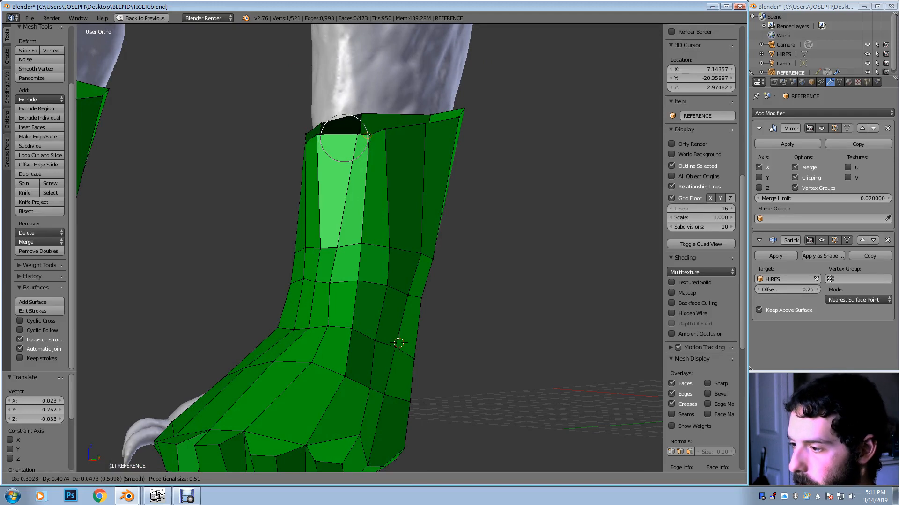
left_click(371, 137)
key("g")
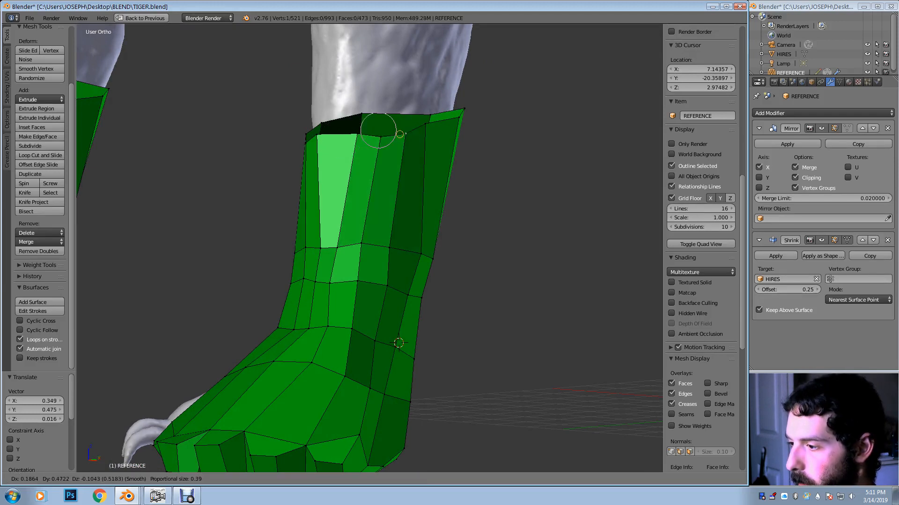
left_click(404, 128)
middle_click_drag(403, 128, 463, 135)
key("g")
left_click(431, 129)
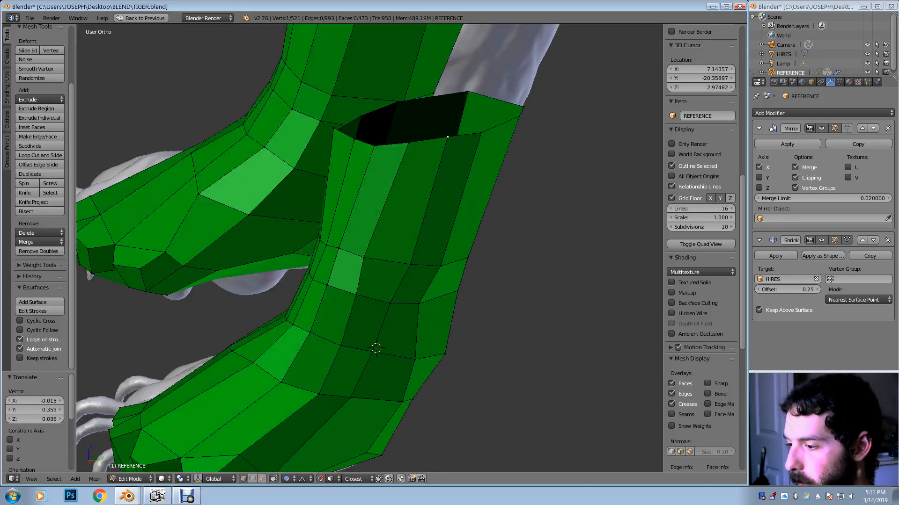
Reposition three side vertices on the two edge rings above the ankle to straighten the vertical edge lines
key("g")
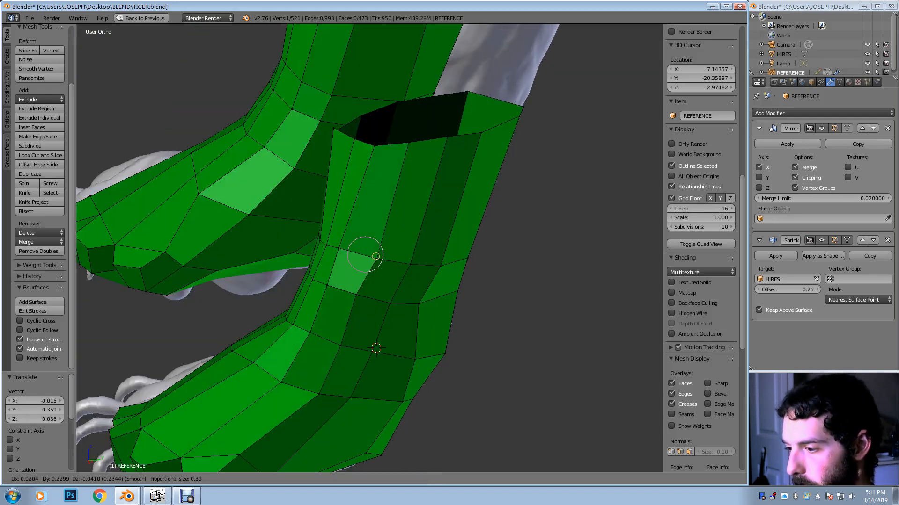
left_click(375, 255)
middle_click_drag(375, 255, 316, 245)
key("g")
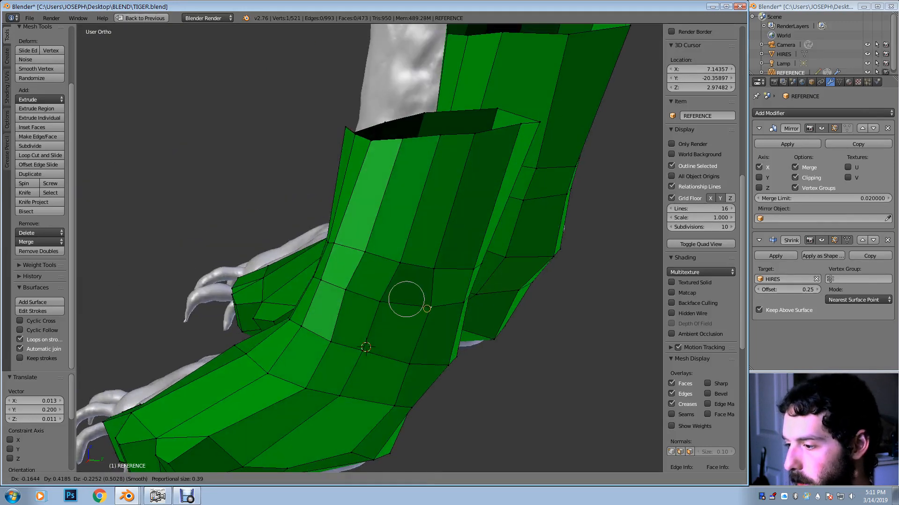
left_click(424, 309)
key("g")
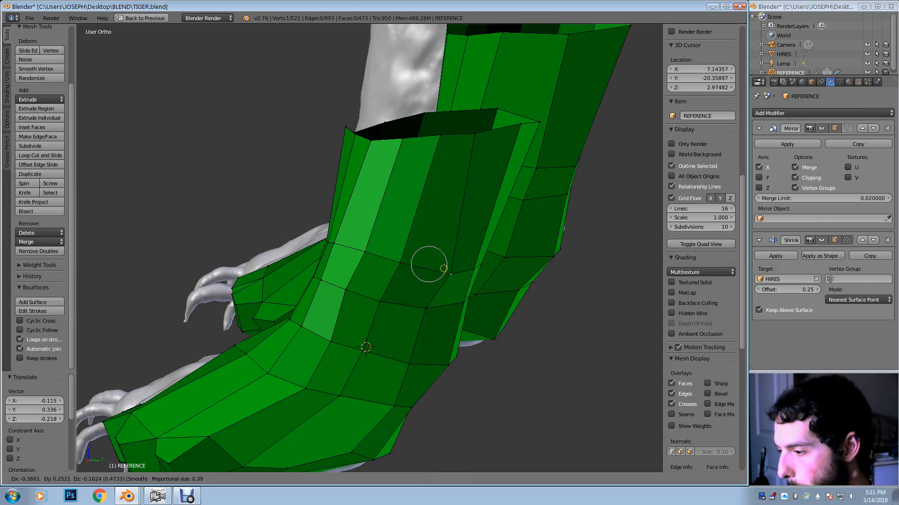
left_click(448, 268)
Nudge a front vertex of the upper rim and a front vertex of the lower ring above the ankle into line
middle_click_drag(448, 267, 472, 330)
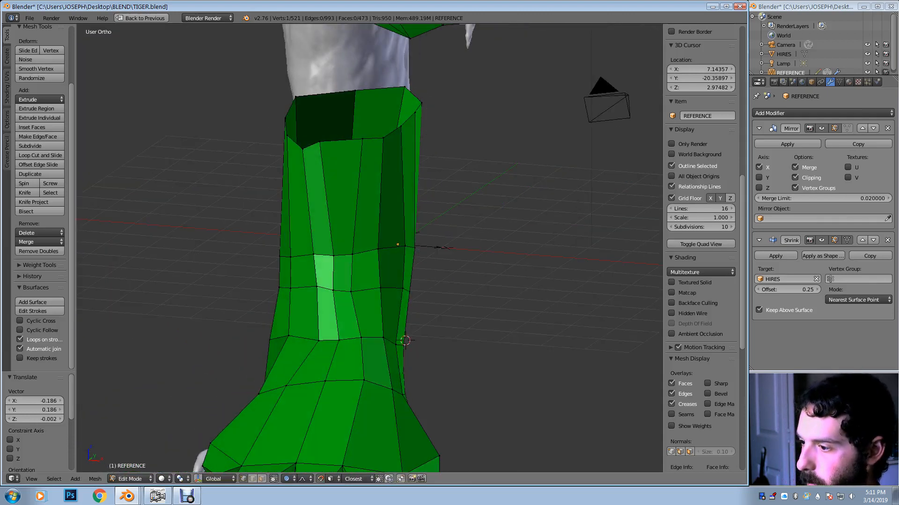
key("g")
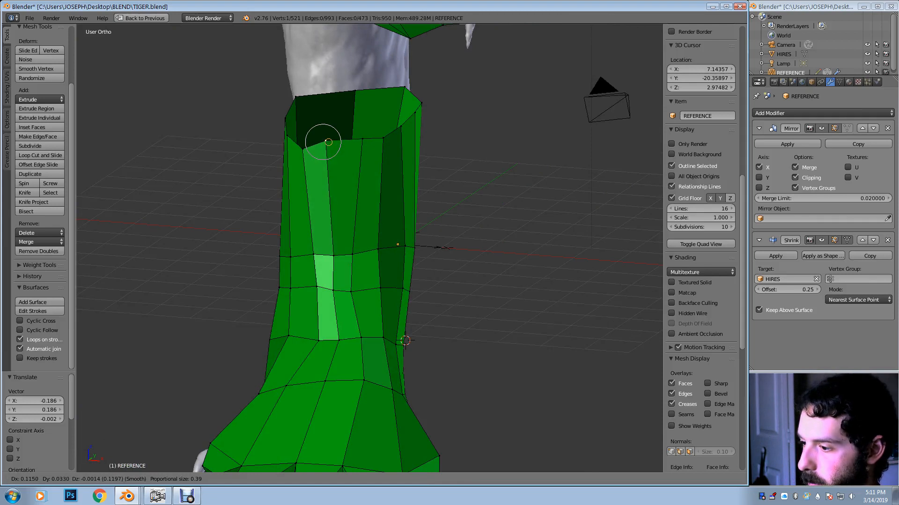
left_click(328, 142)
key("g")
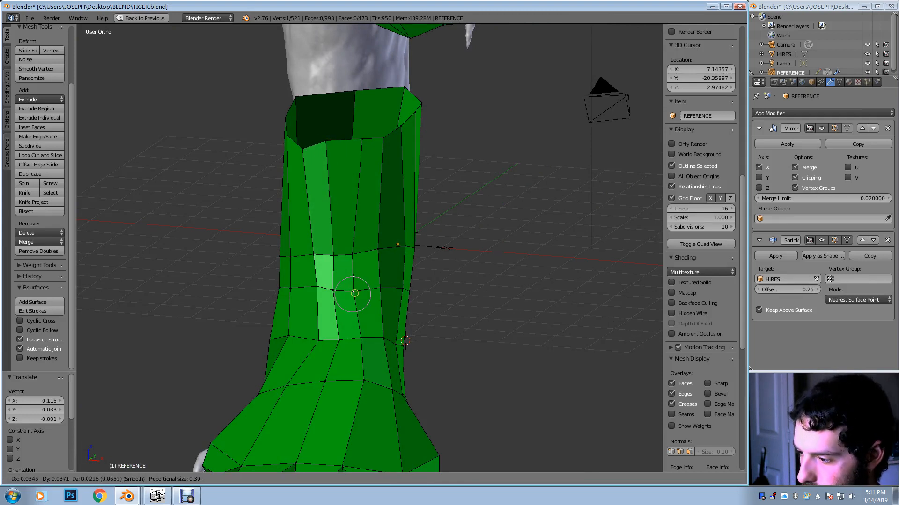
left_click(352, 290)
Scale the area around the selected lower ring vertex by 1.576 with a proportional editing size of 1.46
key("s")
scroll(476, 293, "down", 1)
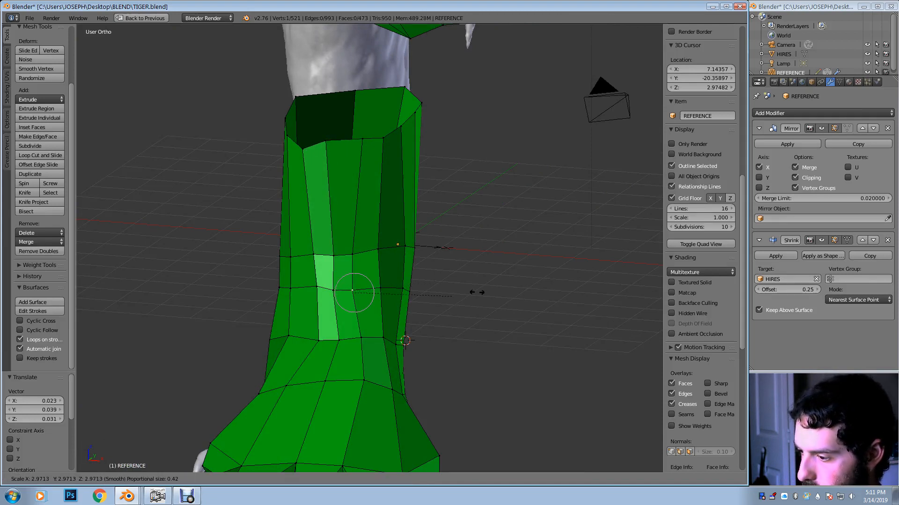
scroll(500, 291, "down", 8)
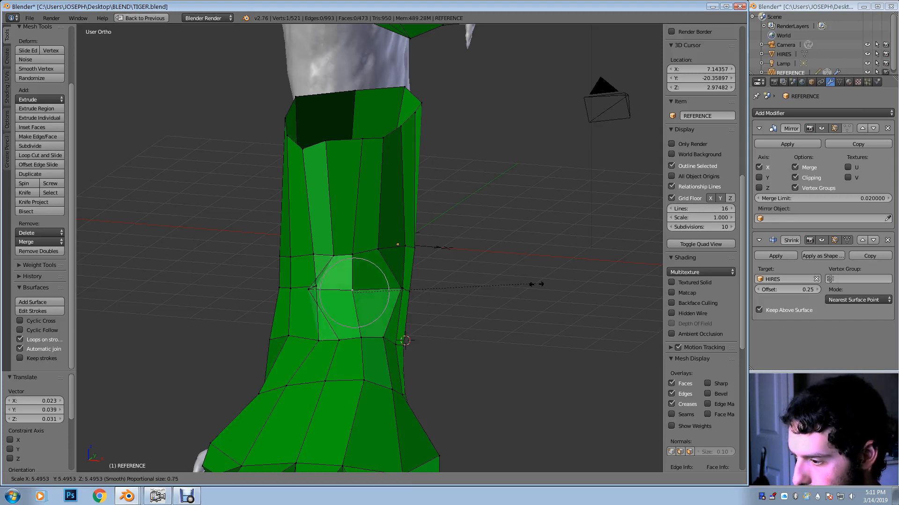
scroll(487, 299, "down", 5)
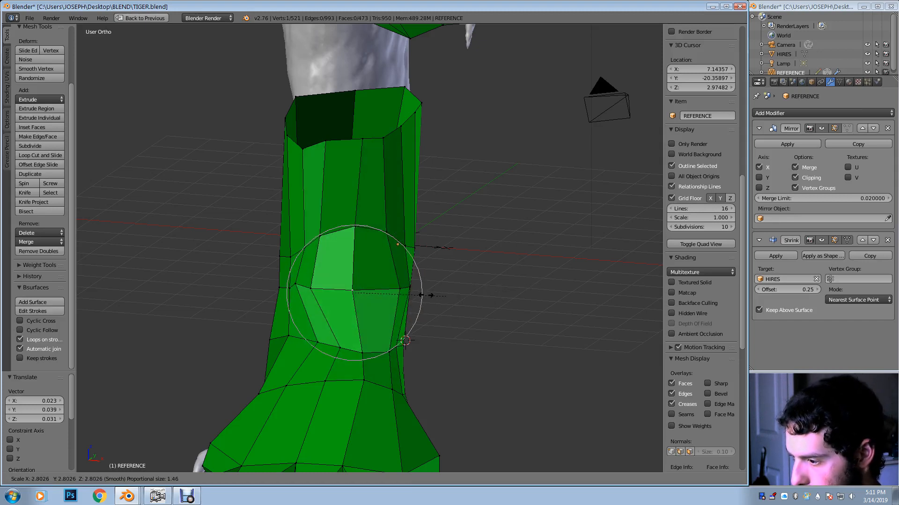
left_click(409, 286)
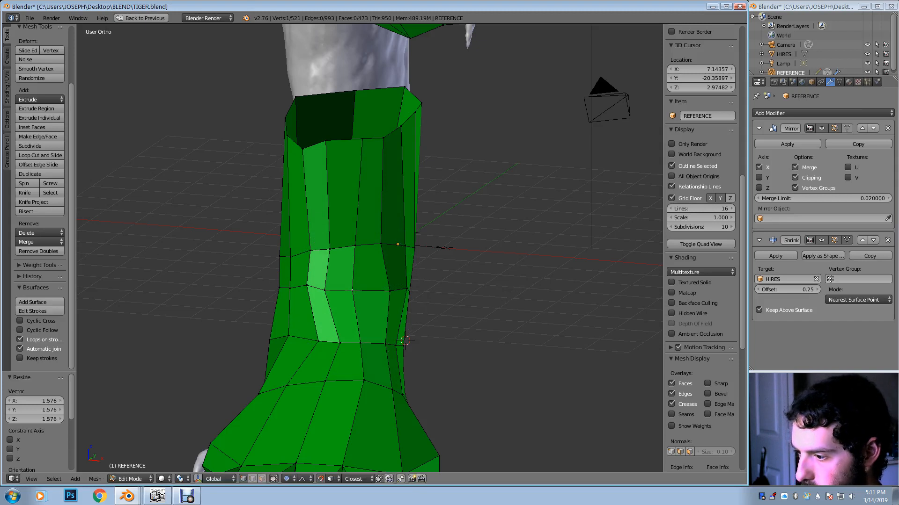
Move a front ankle vertex sideways and lower a vertex of the ring above it, reducing the proportional size to 0.91
middle_click_drag(352, 291, 369, 291)
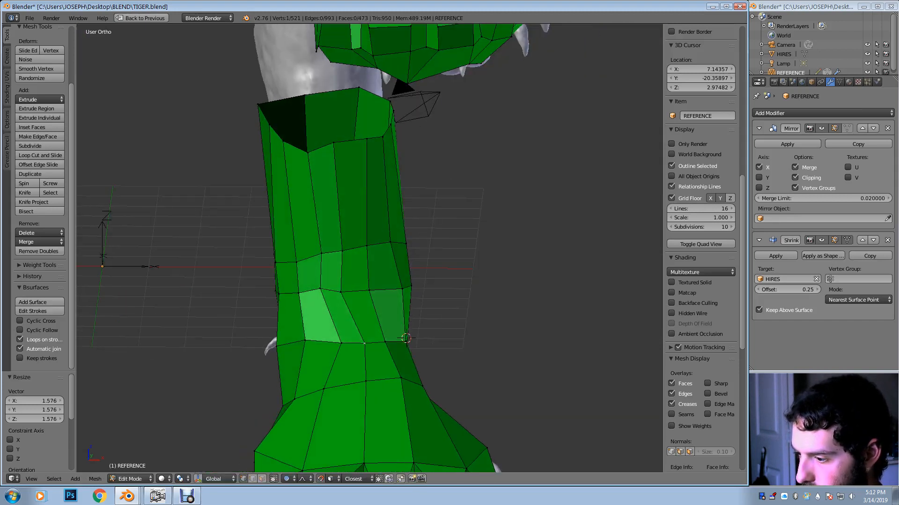
key("g")
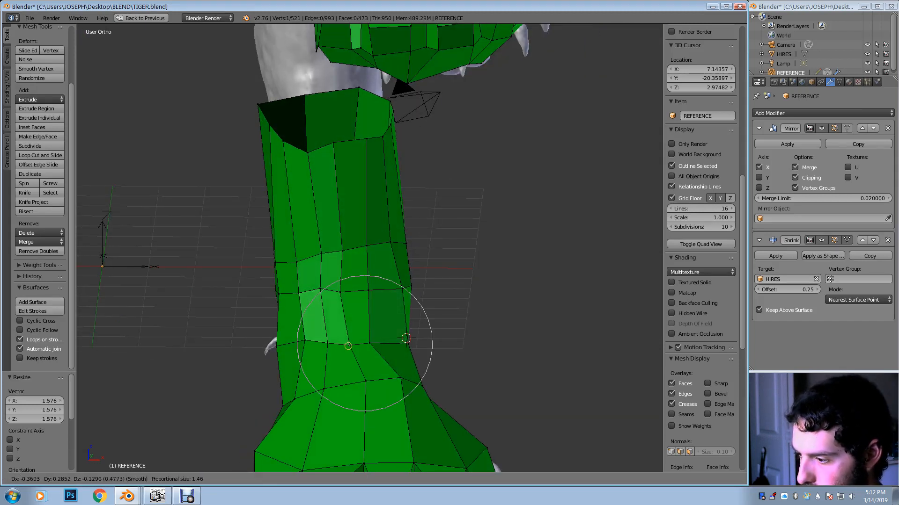
key("Return")
middle_click_drag(349, 328, 398, 318)
right_click(344, 289)
key("g")
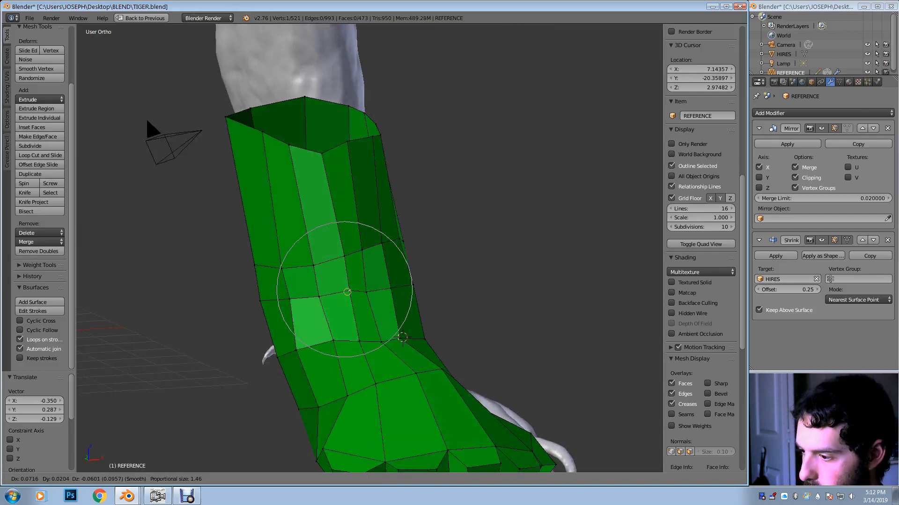
scroll(338, 303, "up", 4)
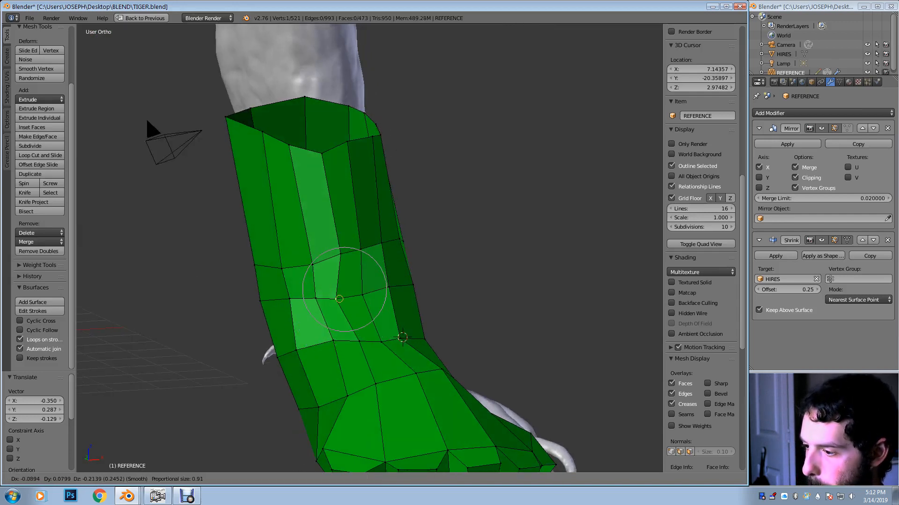
left_click(335, 299)
Raise the low front corner vertex of the upper rim to level the leg's open edge
key("g")
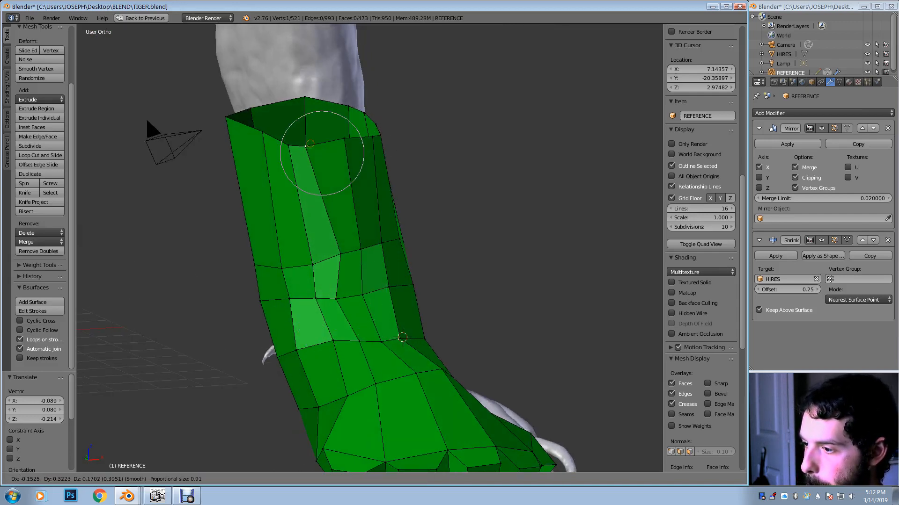
key("Return")
scroll(327, 140, "up", 5)
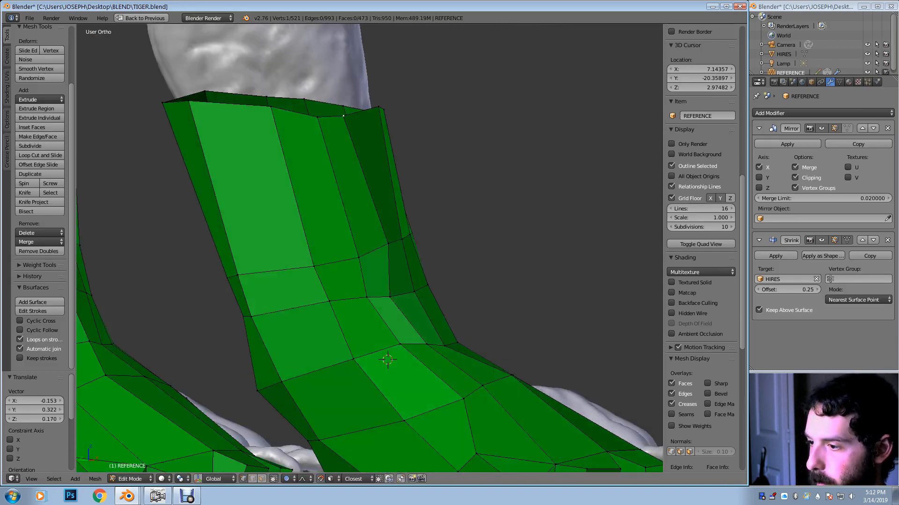
Shift one column of vertices on the leg's inner side toward the back, from the lower ankle ring up to the open rim
key("g")
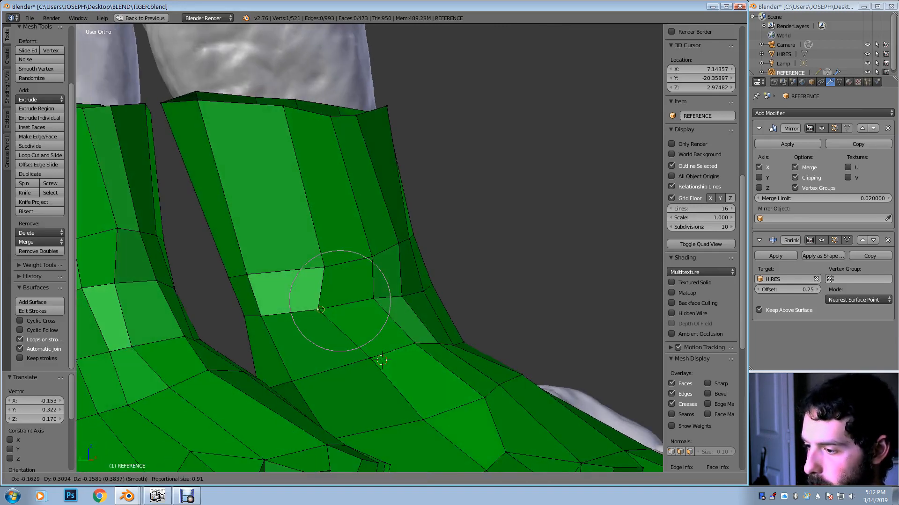
key("Return")
key("g")
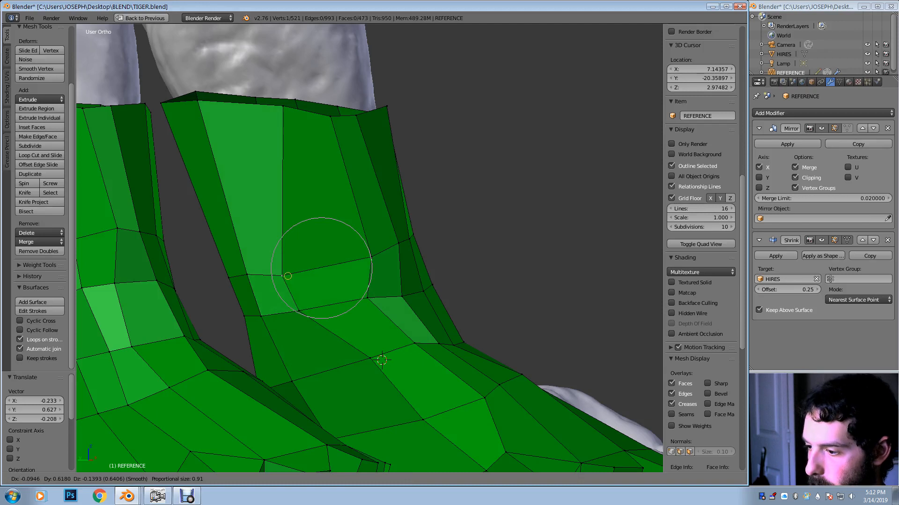
key("Return")
key("g")
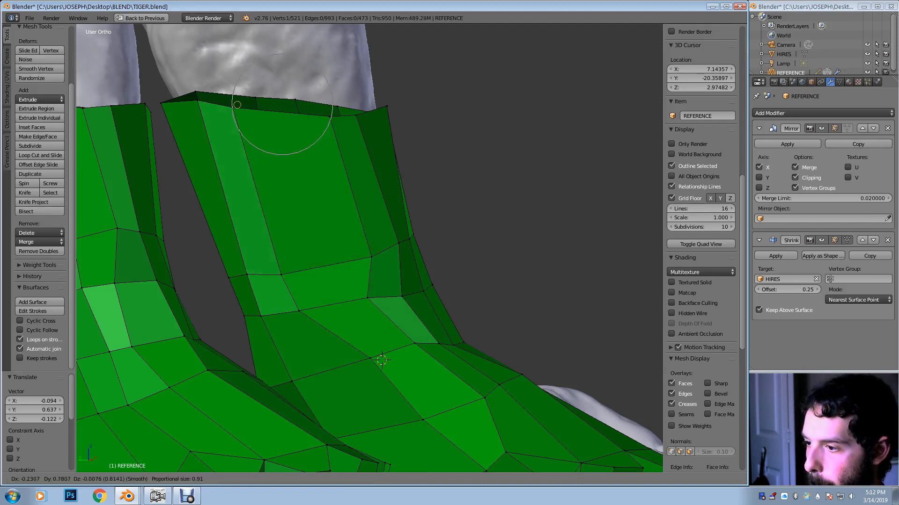
key("Return")
Shift the next column's ankle ring and rim vertices toward the back, and even out the adjacent rim vertex
key("g")
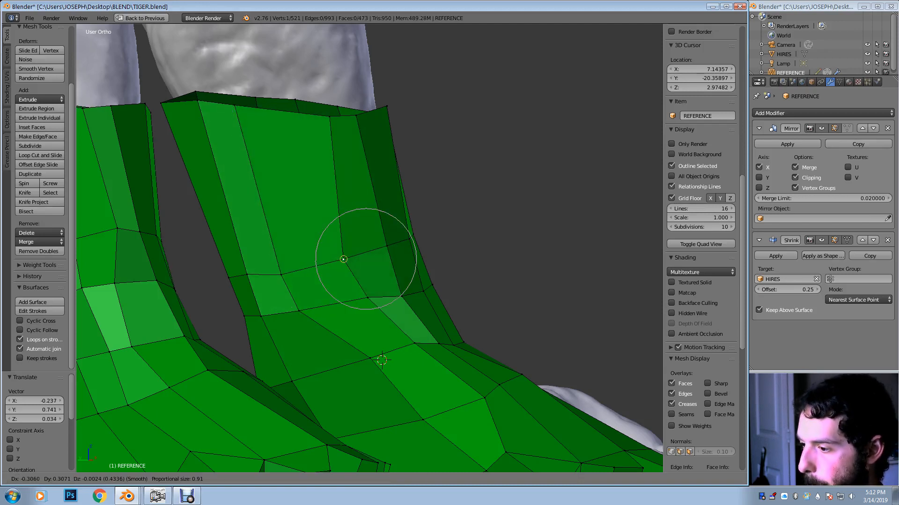
key("Return")
key("g")
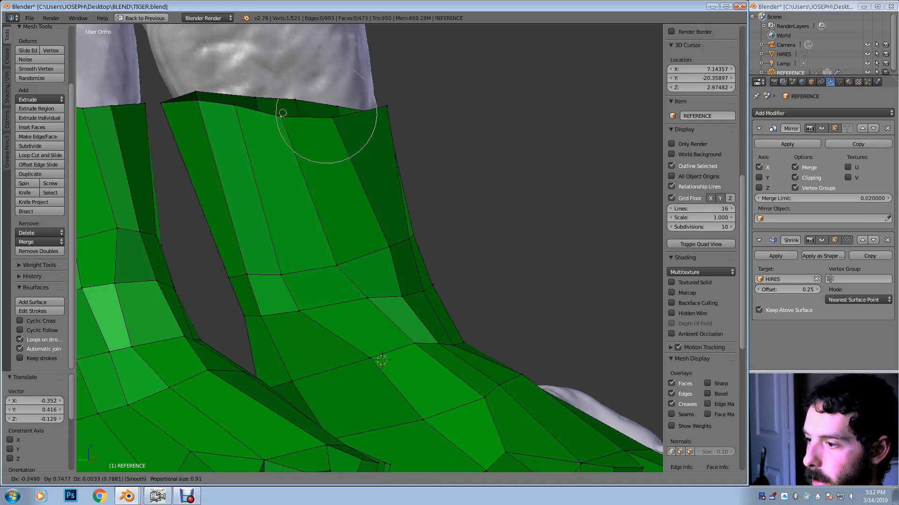
key("Return")
key("g")
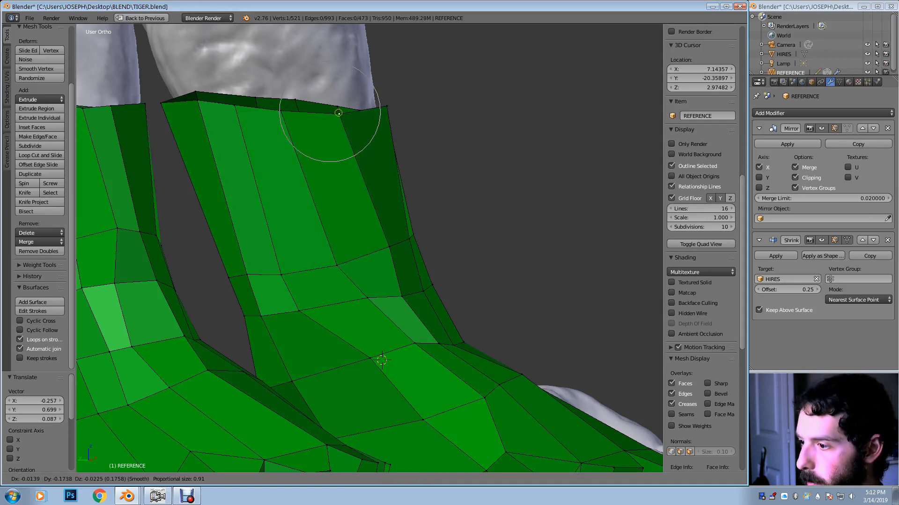
key("Return")
Move the frontmost inner-side vertices of the two ankle rings back to even out their face widths
key("g")
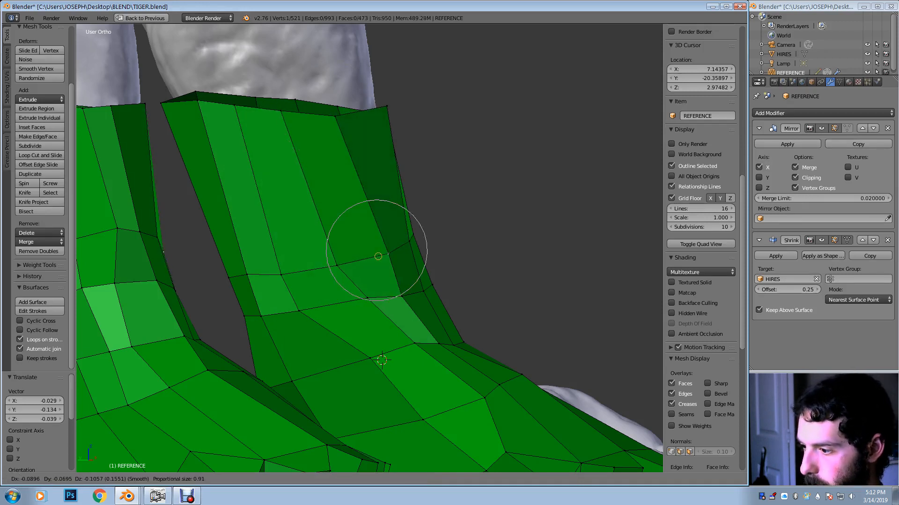
key("Return")
key("g")
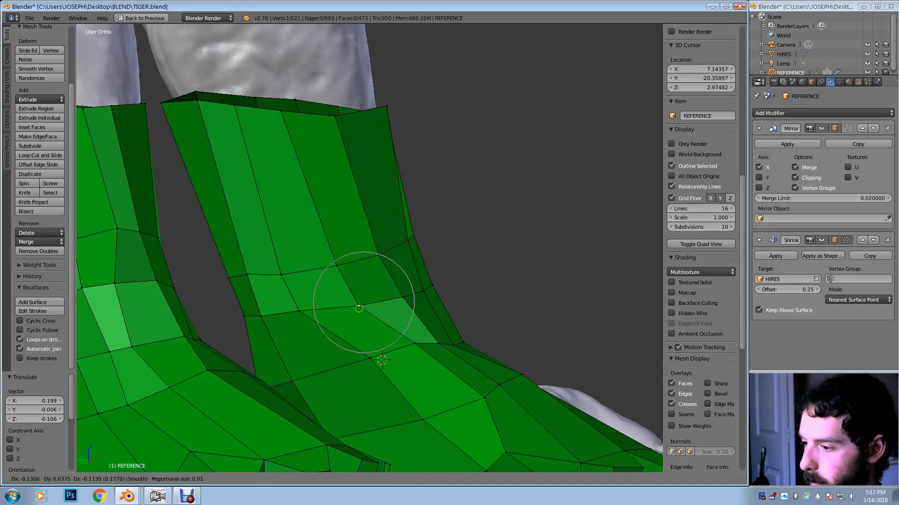
key("Return")
Pull two vertices on the inner side of the instep below the ankle down and toward the heel
right_click(369, 359)
key("g")
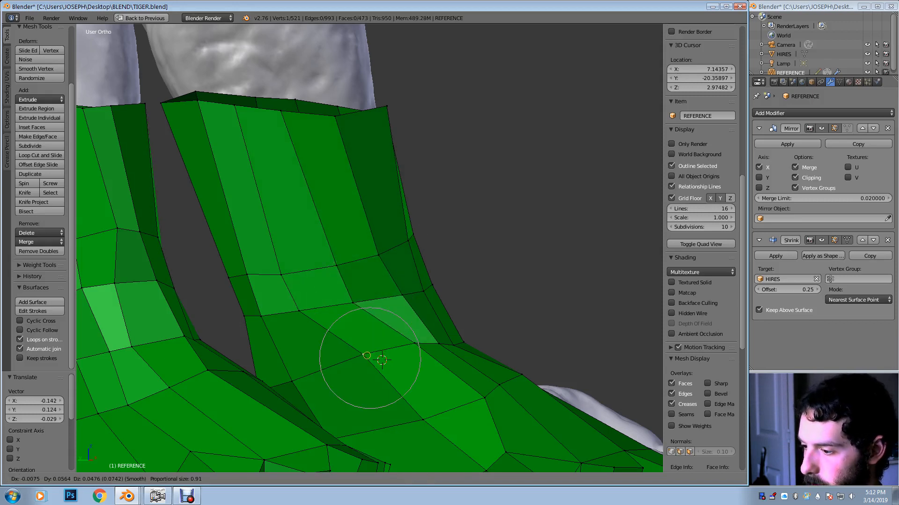
key("Return")
right_click(422, 420)
key("g")
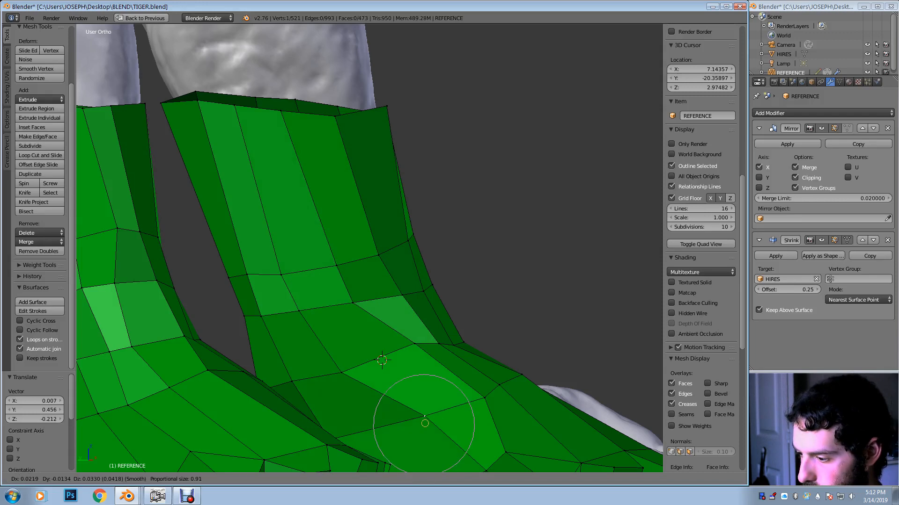
left_click(382, 433)
Slide two vertices on top of the instep toward the inner side to even out the foot's quads
middle_click_drag(382, 433, 333, 274, "shift")
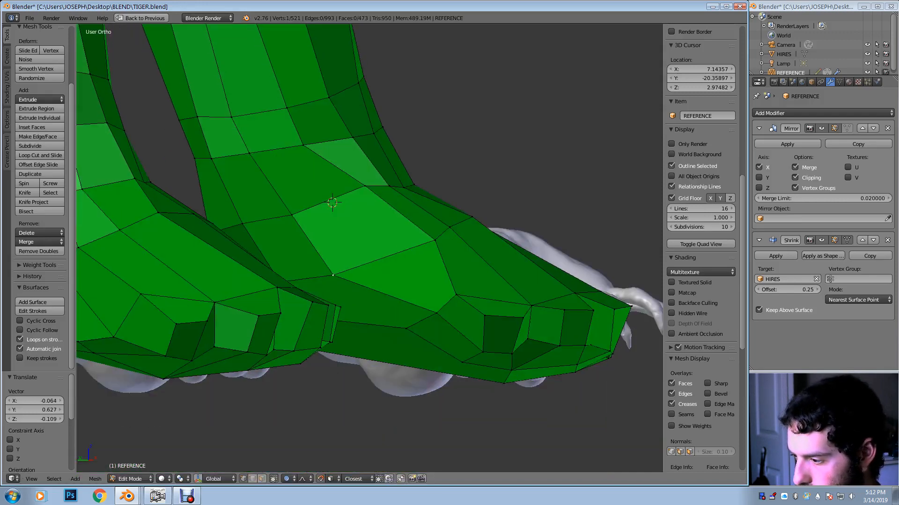
right_click(435, 240)
key("g")
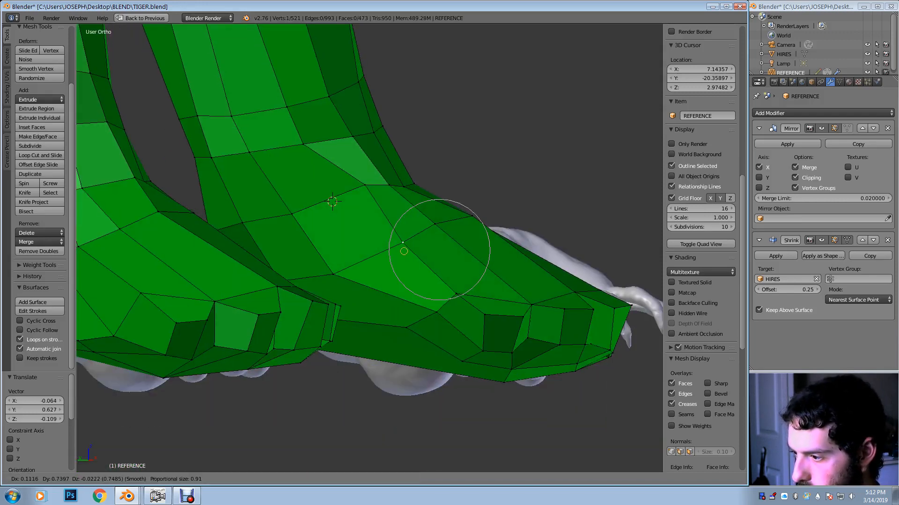
left_click(401, 244)
right_click(365, 190)
key("g")
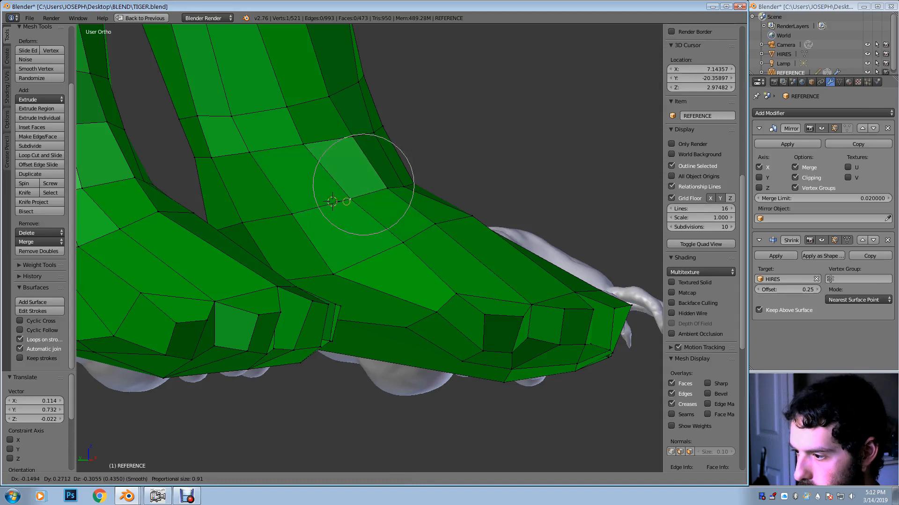
left_click(359, 195)
Move a front vertex of the ring at the foot's bend toward the outer side of the leg
middle_click_drag(359, 196, 388, 184)
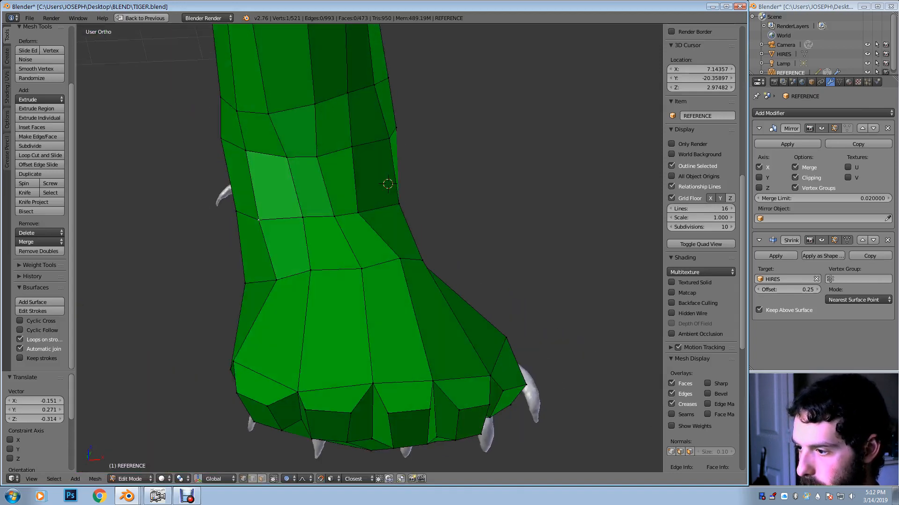
key("g")
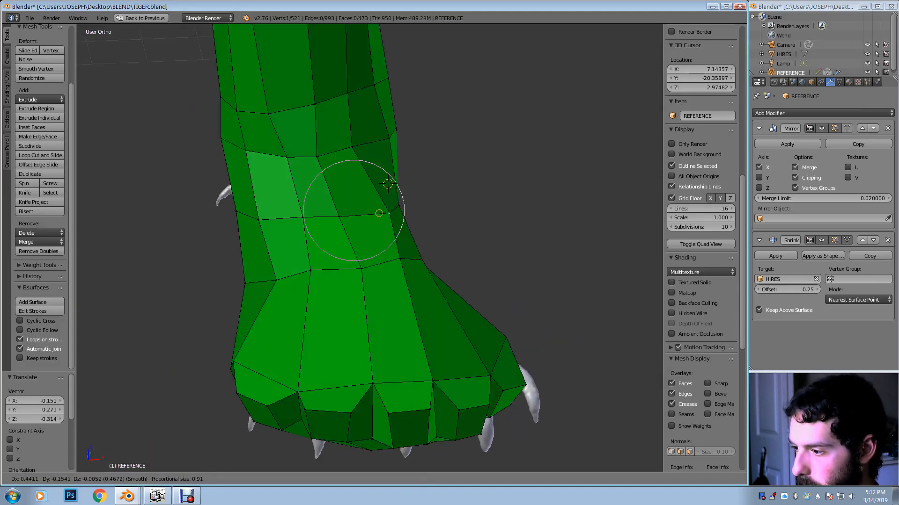
left_click(389, 185)
Space out three neighbouring vertices of the foot-bend ring across the front and outer side of the ankle
middle_click_drag(388, 184, 422, 205)
key("g")
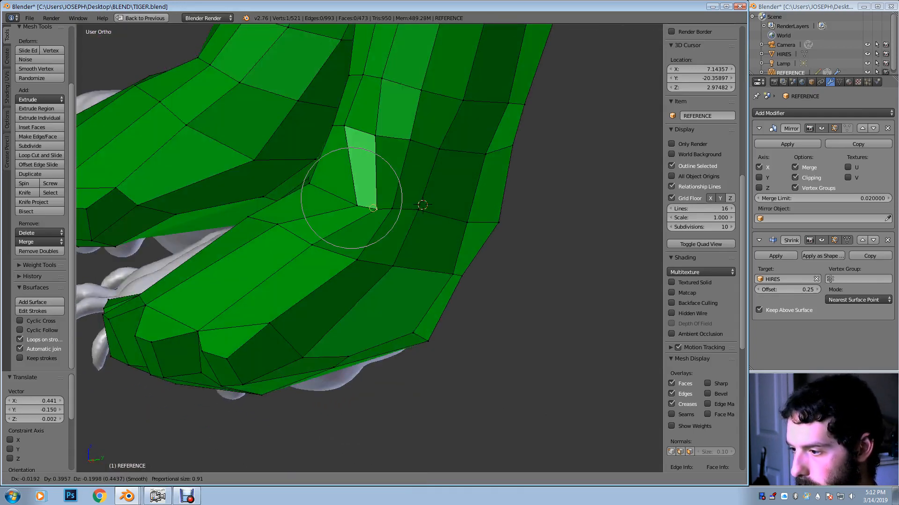
key("Return")
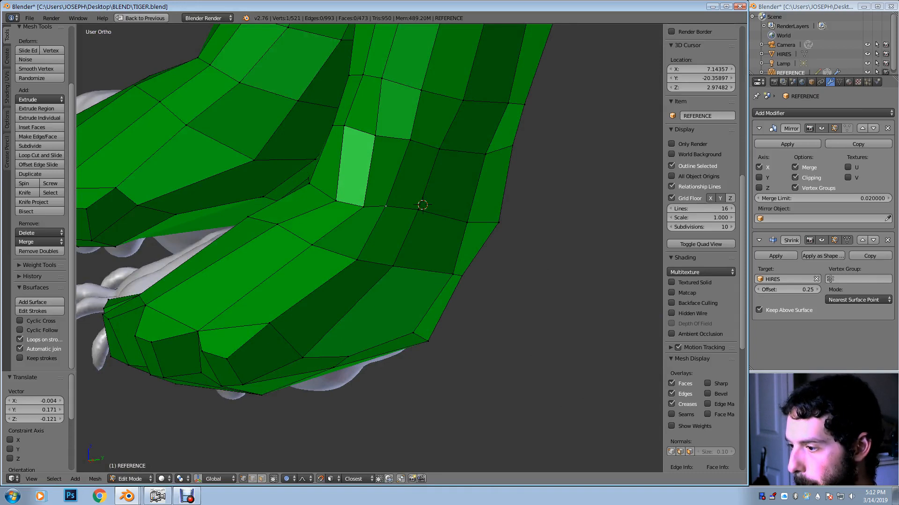
key("g")
key("Return")
key("g")
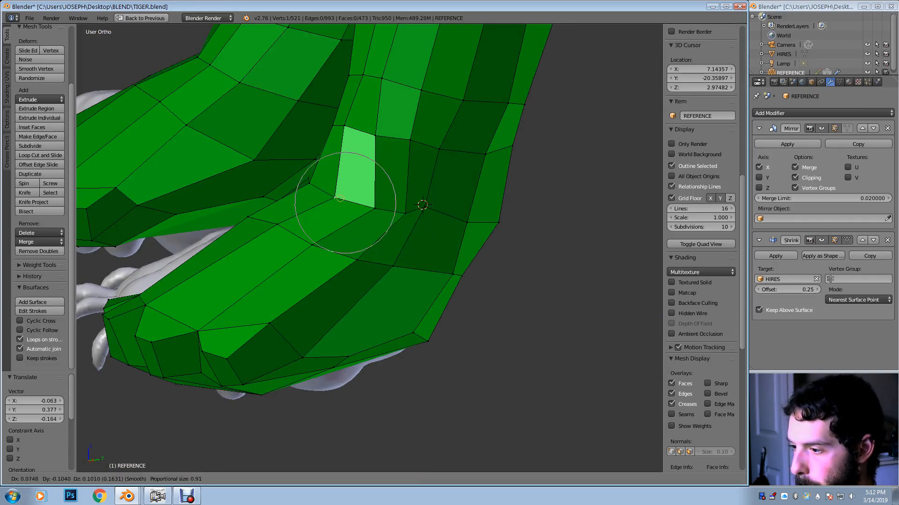
key("Return")
Lower two outer-side vertices of the foot-bend ring and shift them toward the heel, reducing the proportional size to 0.68
middle_click_drag(422, 204, 402, 202)
key("g")
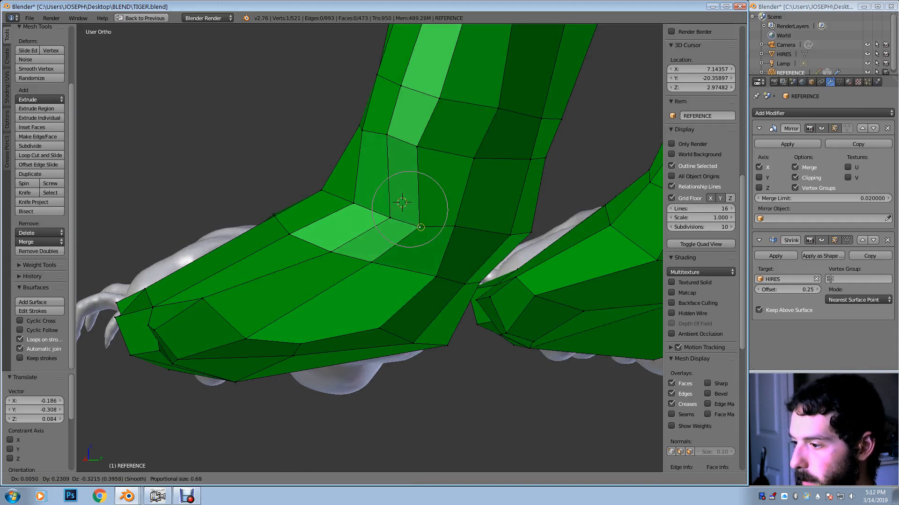
key("Return")
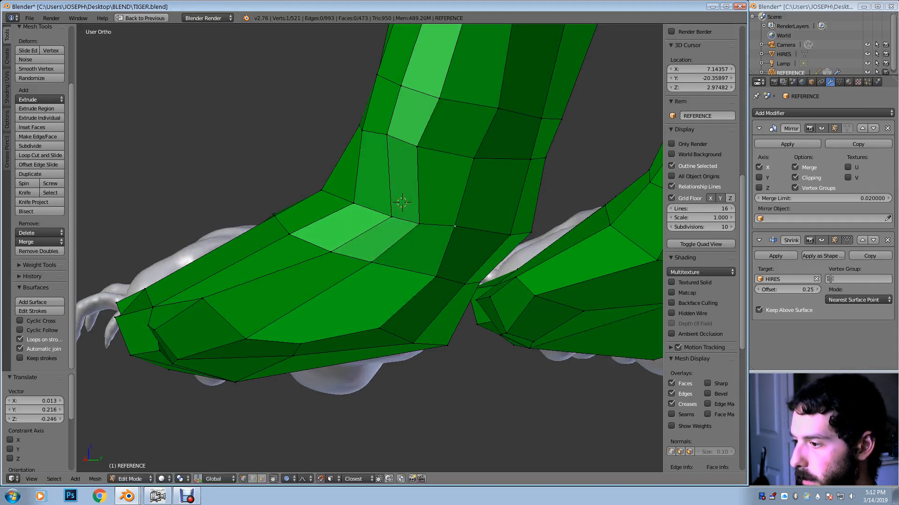
key("g")
key("Return")
Shift two outer-side vertices of the lower ankle ring down and back with a proportional size of 0.62
key("g")
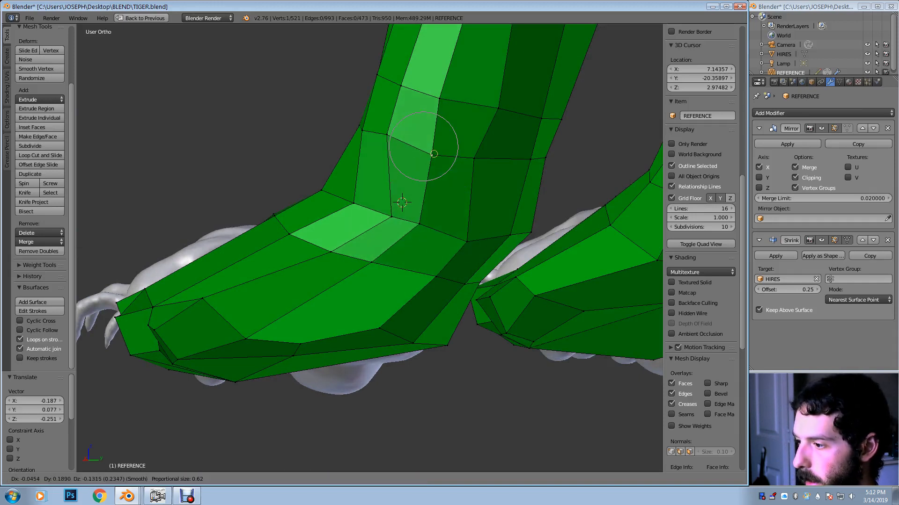
key("Return")
key("g")
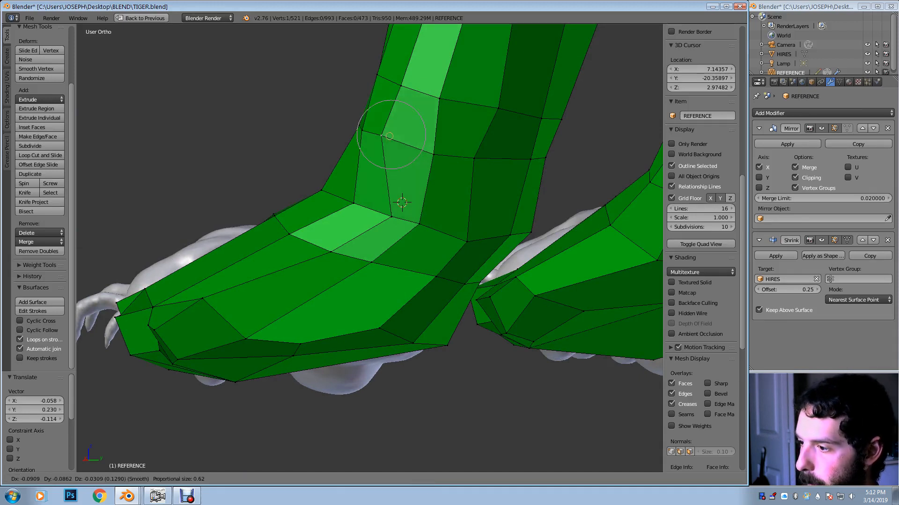
key("Return")
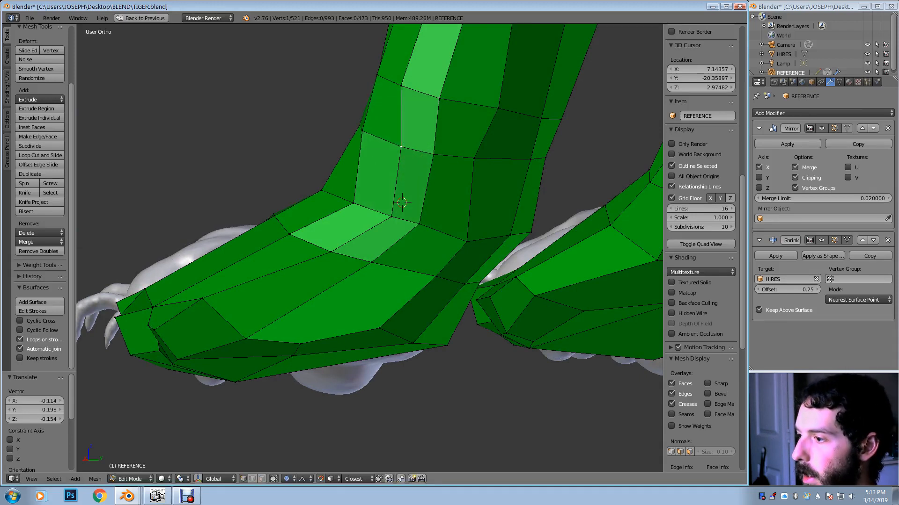
Nudge two outer-side vertices of the upper ankle ring slightly down and back to align with the columns below
right_click(401, 86)
key("g")
left_click(407, 91)
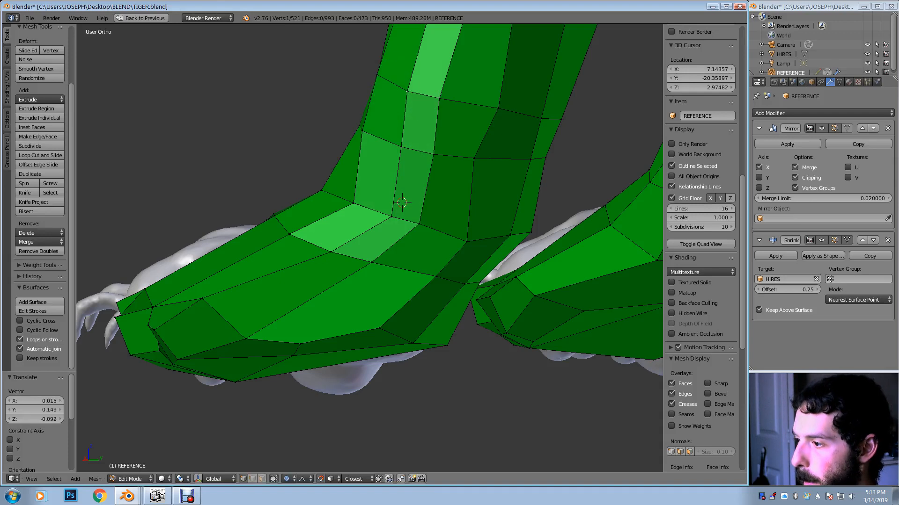
key("g")
left_click(452, 103)
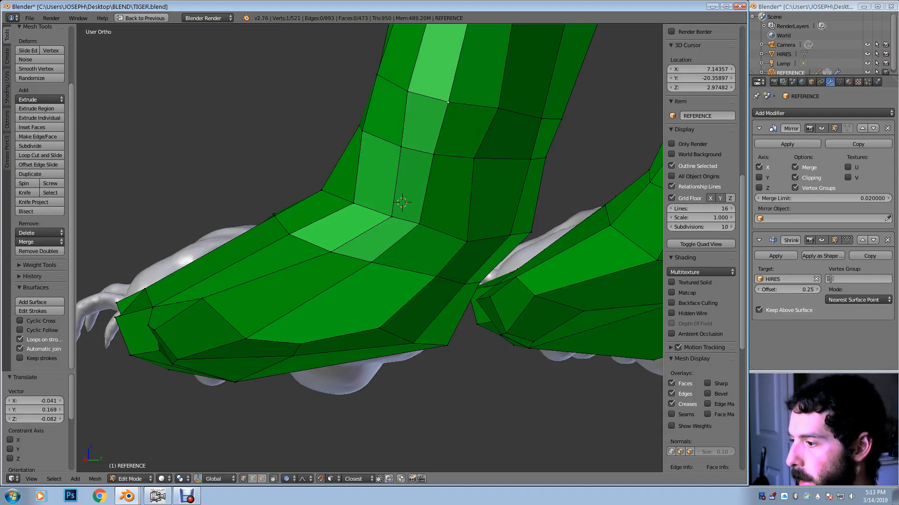
Move the lower ankle ring's rear outer vertex back and raise the foot-bend vertex beneath it to straighten the column
right_click(474, 159)
key("g")
left_click(494, 159)
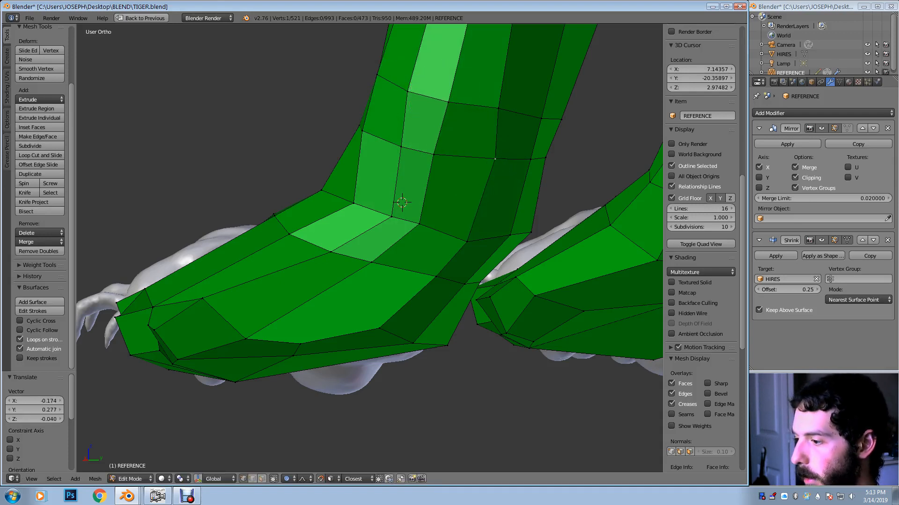
right_click(467, 242)
key("g")
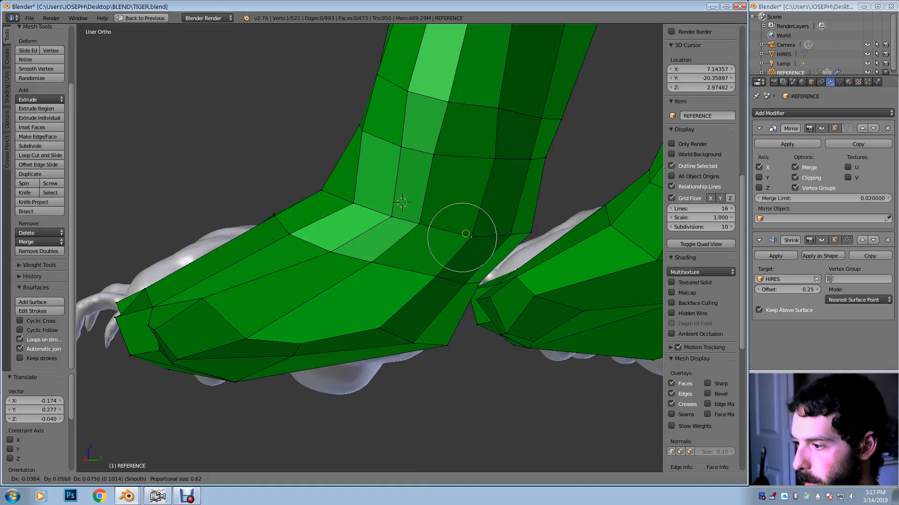
left_click(472, 235)
Adjust one vertex of the foot-bend ring and the vertex above it in the lower ankle ring to straighten their column
scroll(370, 248, "down", 5)
middle_click_drag(369, 248, 475, 281)
scroll(370, 248, "up", 2)
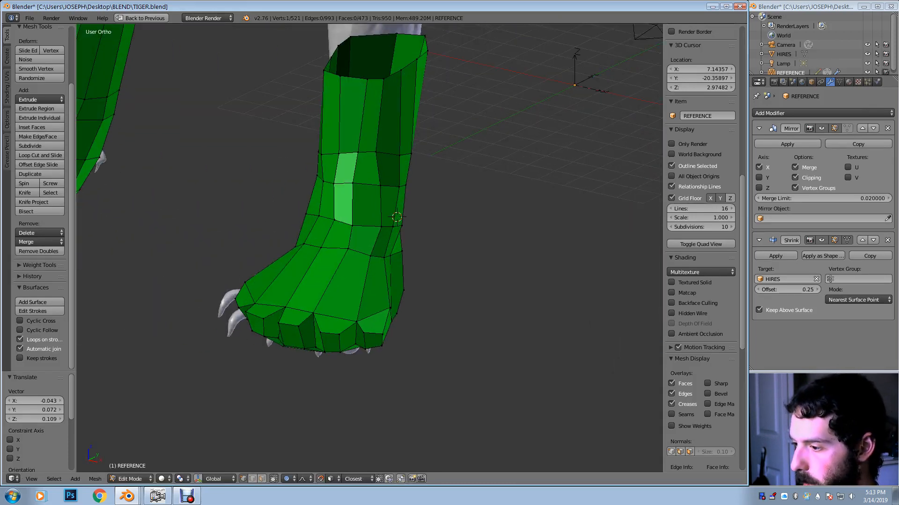
right_click(371, 226)
key("g")
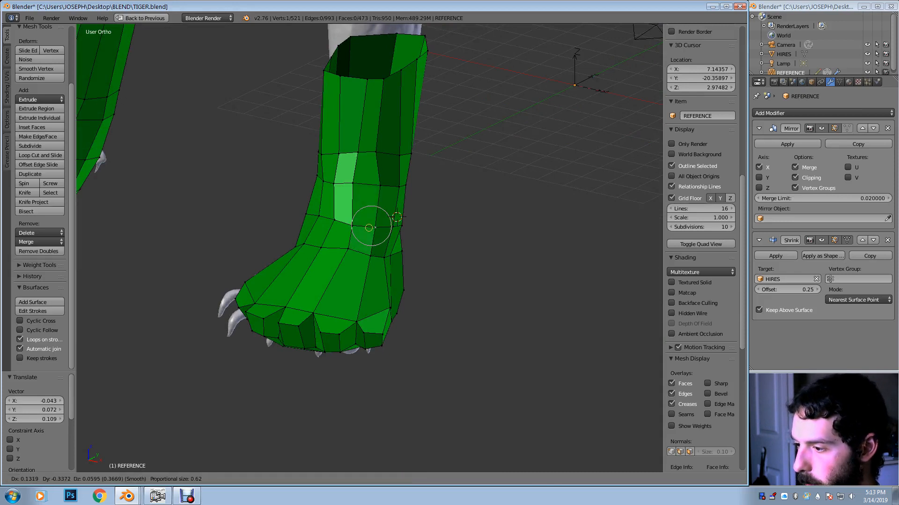
left_click(375, 228)
key("g")
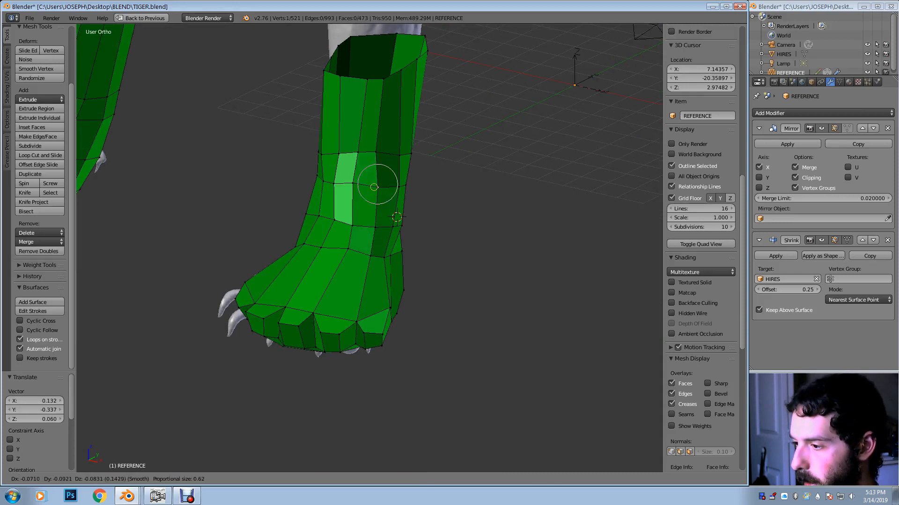
left_click(377, 188)
Shift two front vertices of the upper ankle ring sideways to even out the column spacing, keeping the proportional size at 0.62
right_click(352, 184)
key("g")
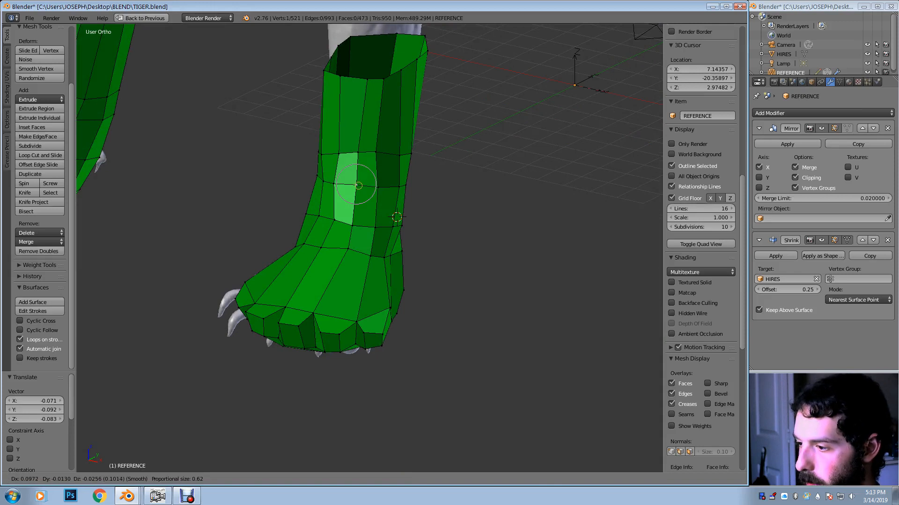
left_click(358, 184)
mouse_move(357, 184)
middle_mouse_down()
mouse_move(381, 184)
mouse_move(369, 190)
middle_mouse_up()
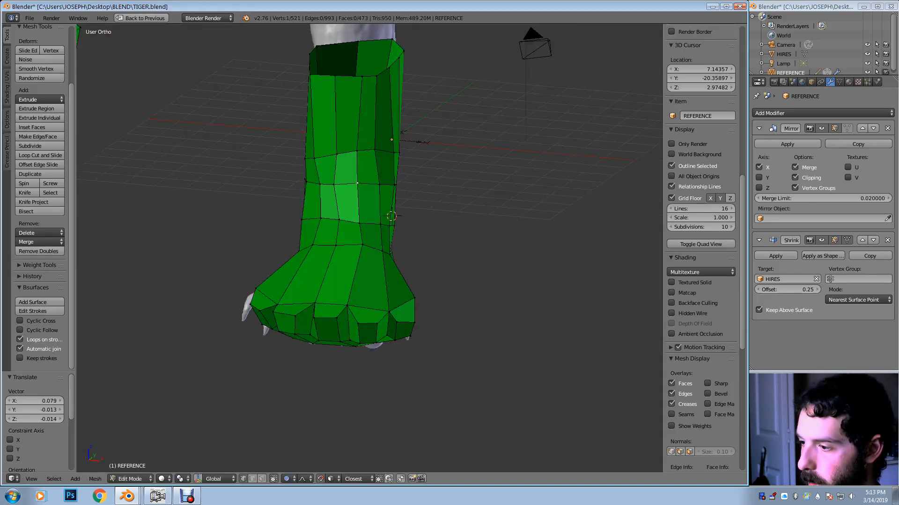
key("g")
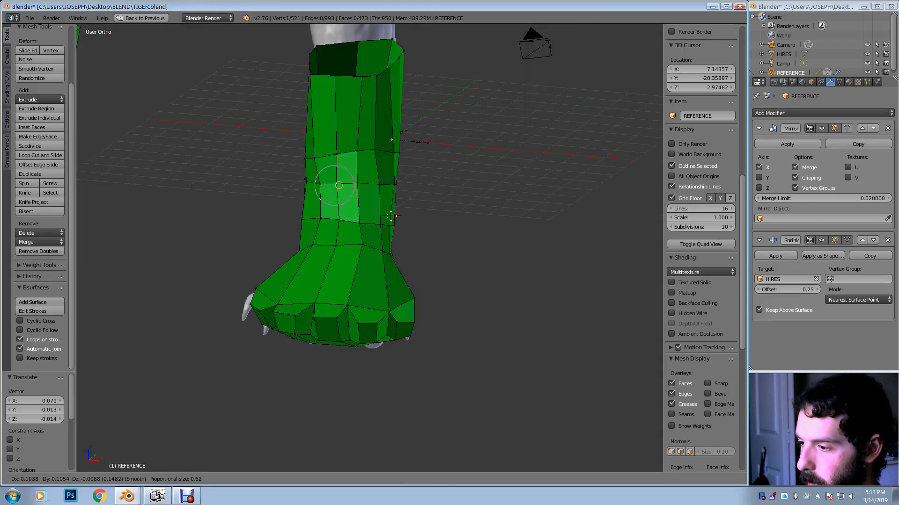
left_click(337, 186)
Move the next upper ankle ring vertex slightly outward and pull the foot-bend vertex of that side back and down to even the columns
mouse_move(337, 186)
middle_mouse_down()
mouse_move(361, 186)
mouse_move(351, 189)
middle_mouse_up()
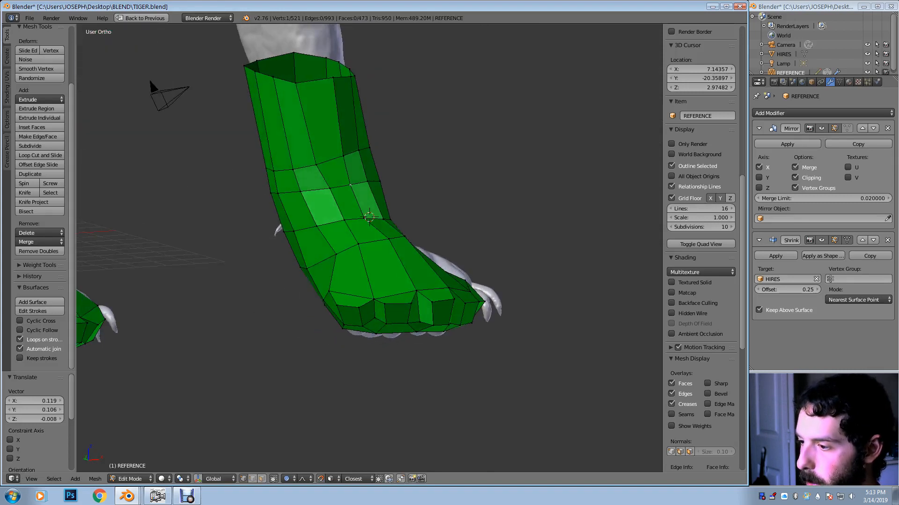
key("g")
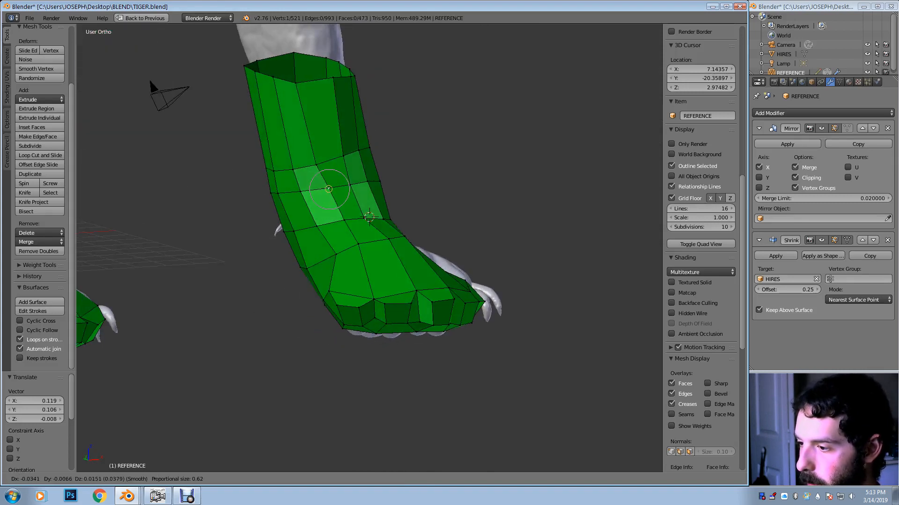
left_click(325, 190)
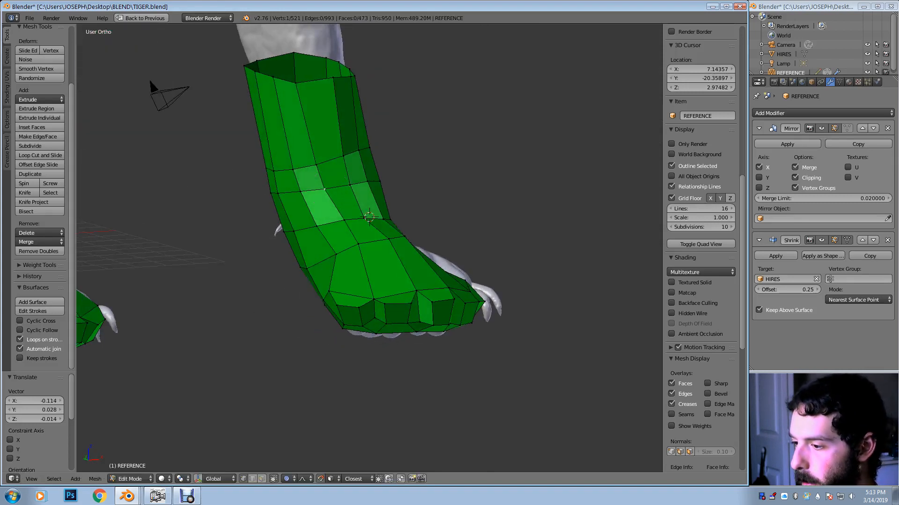
key("g")
left_click(328, 260)
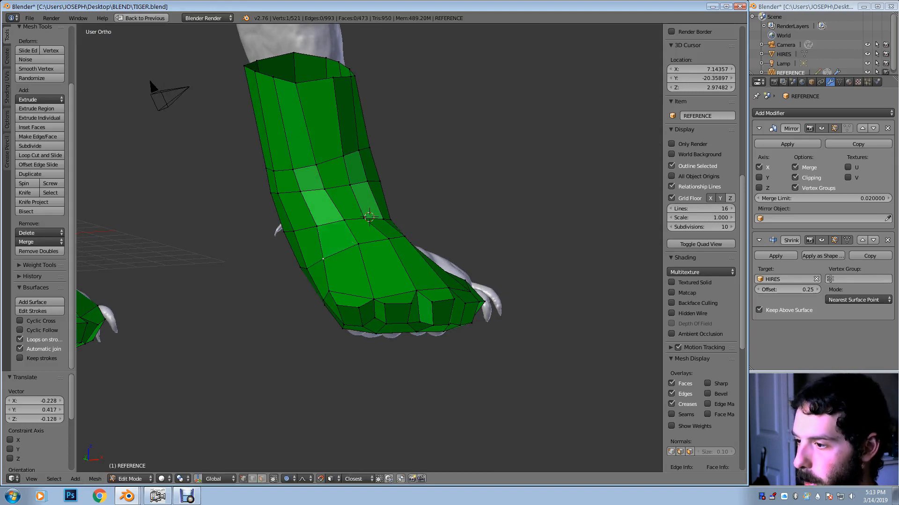
Extrude the leg's open top edge loop upward by about 5.37 in Z to just below the body opening
middle_click_drag(328, 260, 439, 448, "shift")
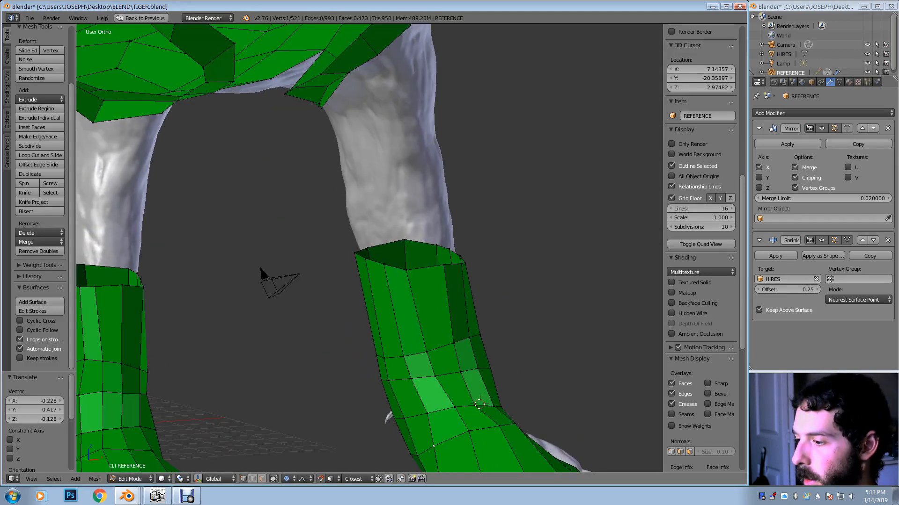
right_click(424, 267, "alt")
middle_click_drag(424, 267, 383, 365)
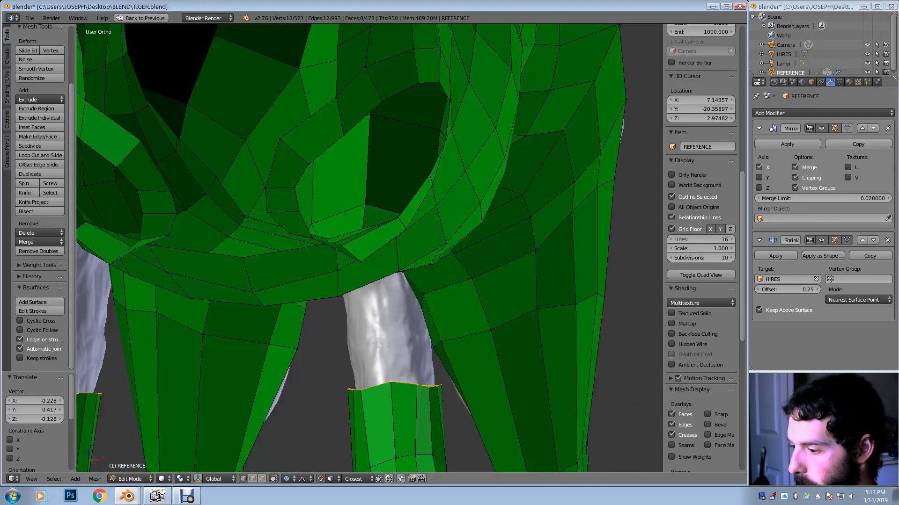
middle_click_drag(576, 398, 465, 417)
key("e")
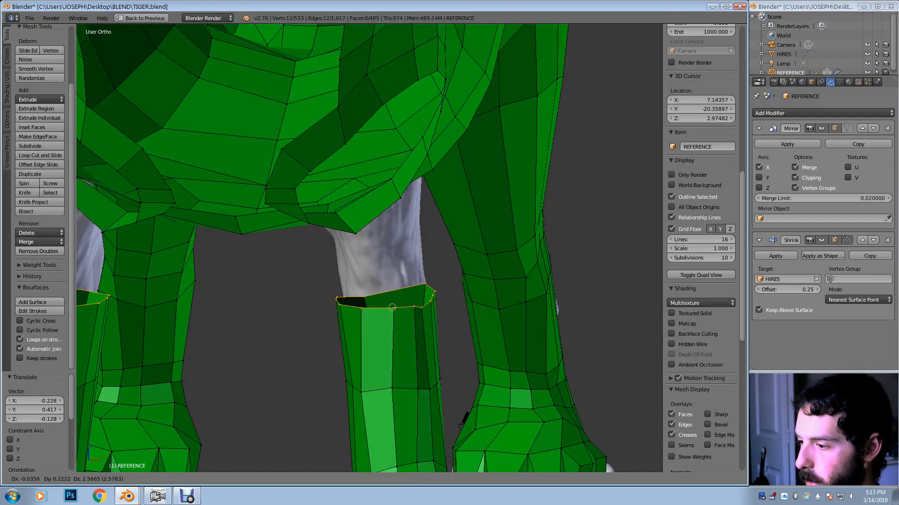
key("Return")
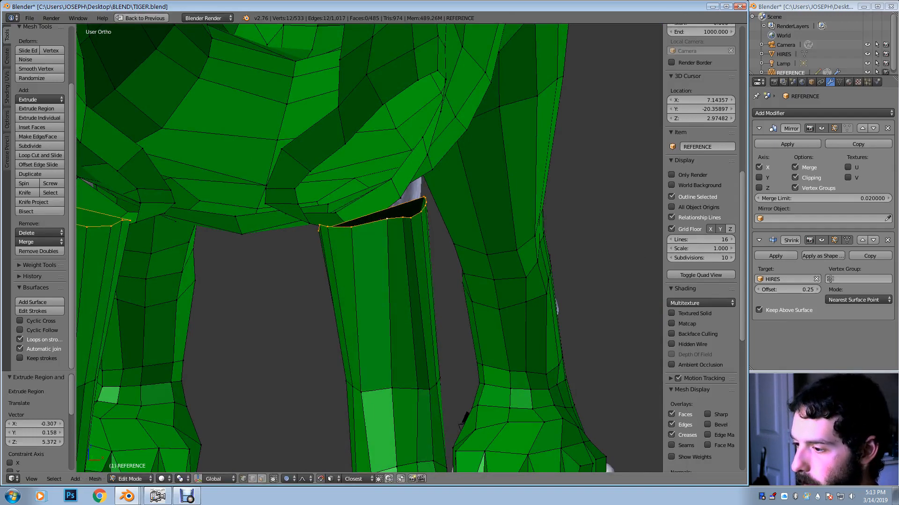
Bridge the extruded leg ring to the rim of the body opening with a first four-sided face
middle_click_drag(421, 243, 485, 217)
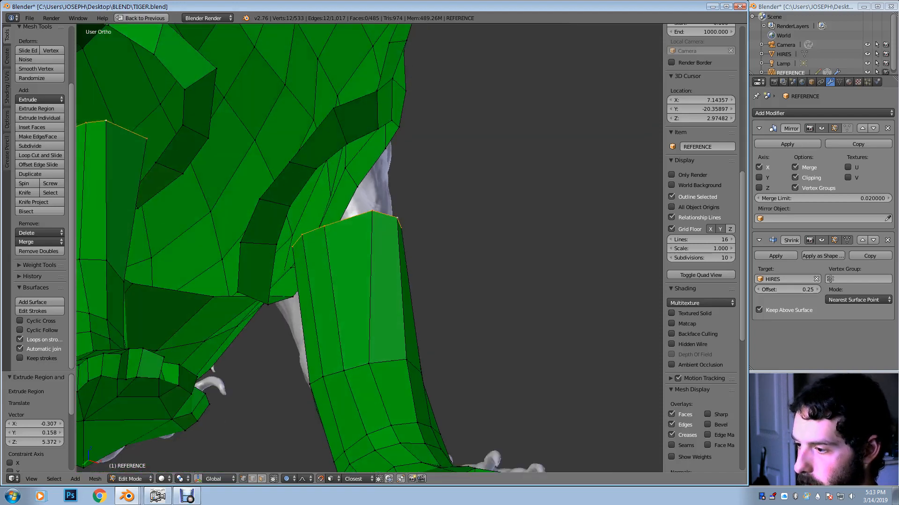
scroll(701, 234, "down", 2)
right_click(324, 227)
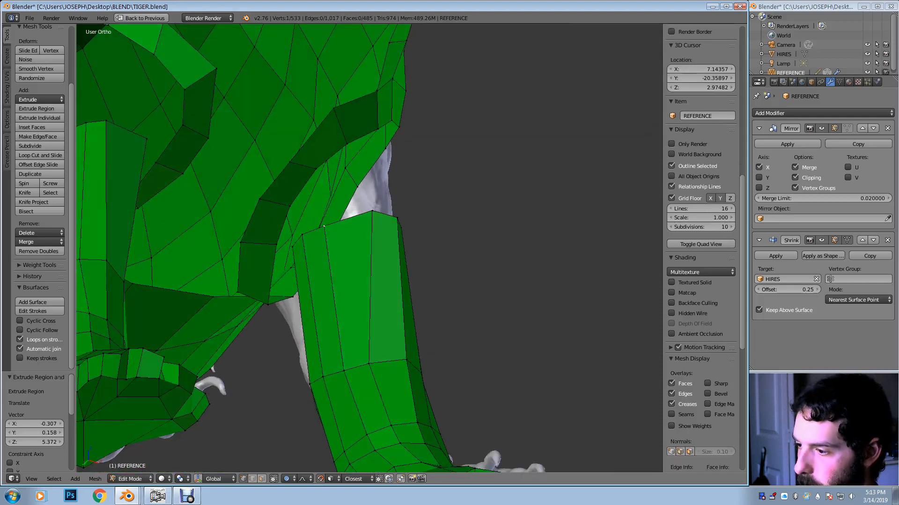
right_click(290, 206, "shift")
scroll(700, 234, "up", 2)
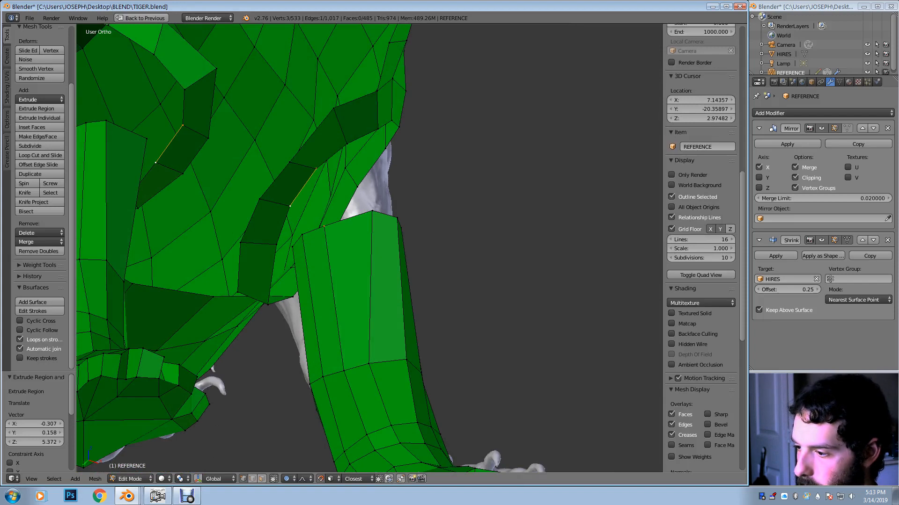
key("f")
Fill a four-sided face beside the first bridge, using the next rim vertex of the body opening and the adjoining leg ring edge
scroll(700, 234, "down", 2)
right_click(347, 143)
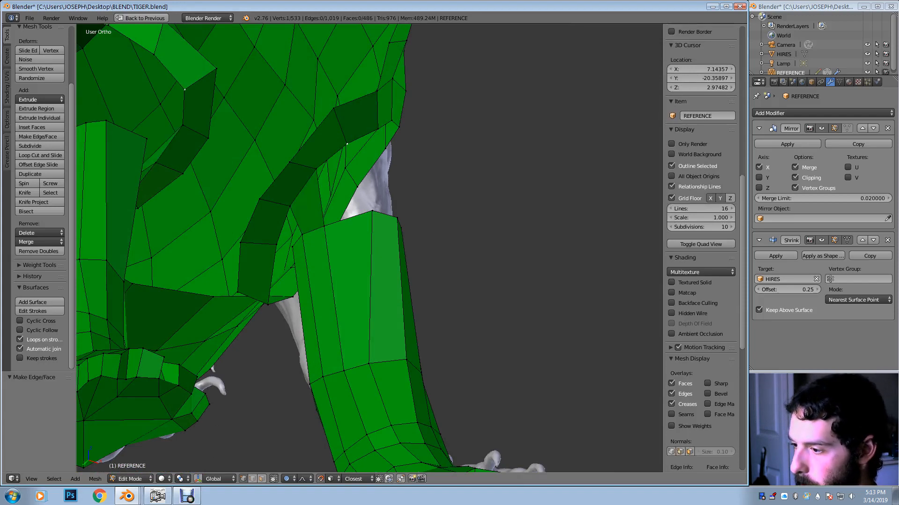
right_click(324, 226, "shift")
key("f")
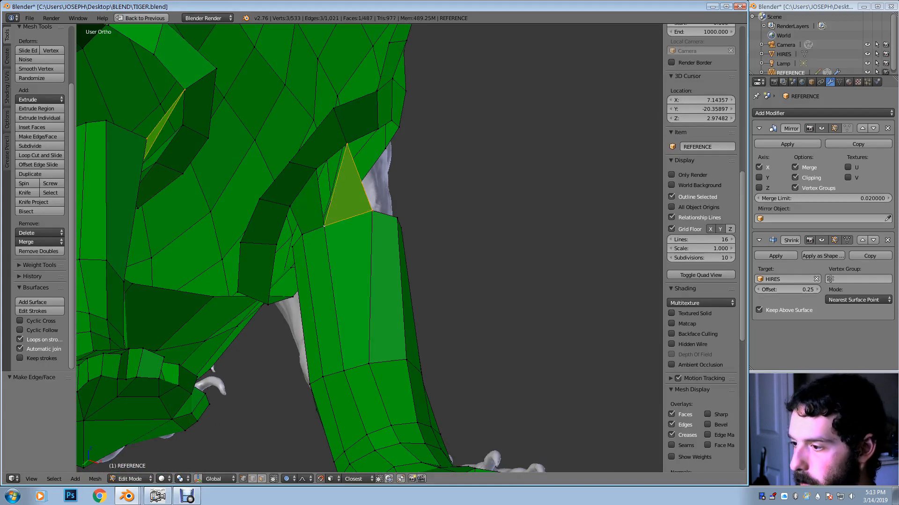
middle_click_drag(323, 226, 336, 217)
key("ctrl+z")
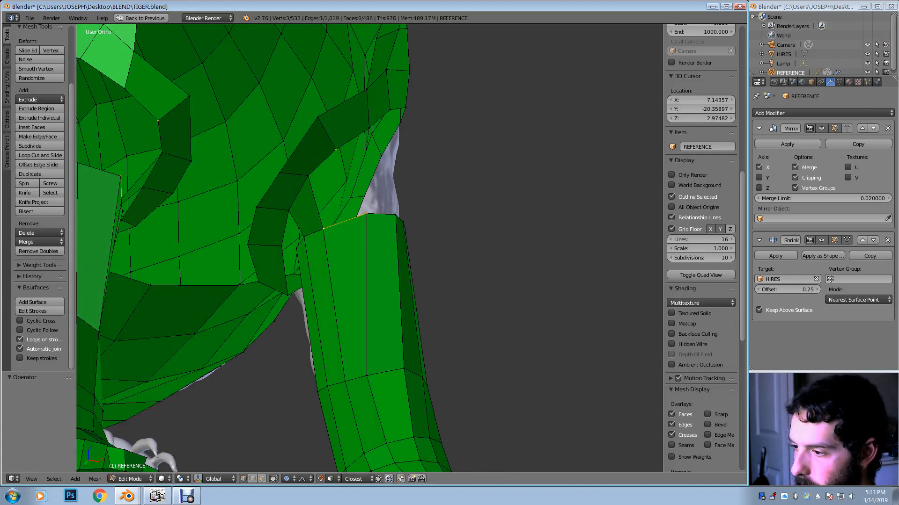
right_click(307, 176, "shift")
key("f")
Continue the bridge with two more four-sided faces, joining the next two rim edges of the body opening to the leg ring
middle_click_drag(309, 178, 336, 163)
right_click(320, 158)
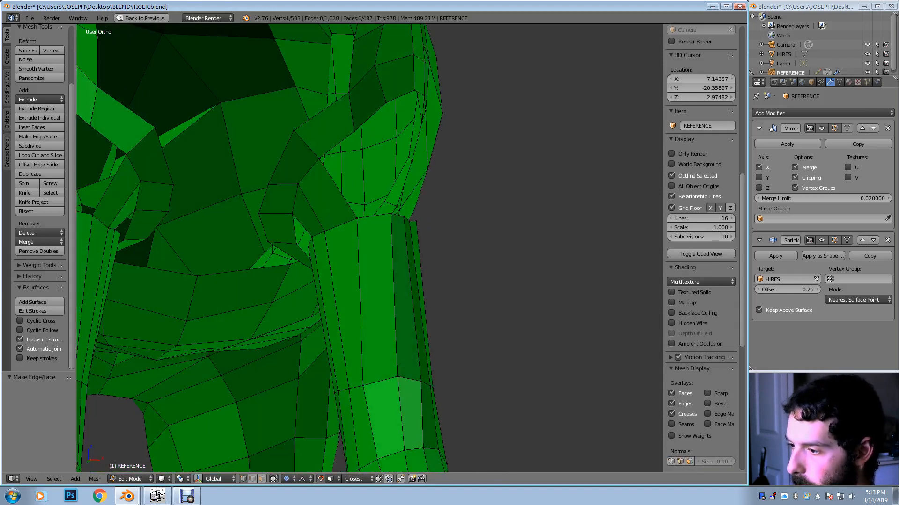
scroll(700, 253, "down", 1)
right_click(319, 158, "shift")
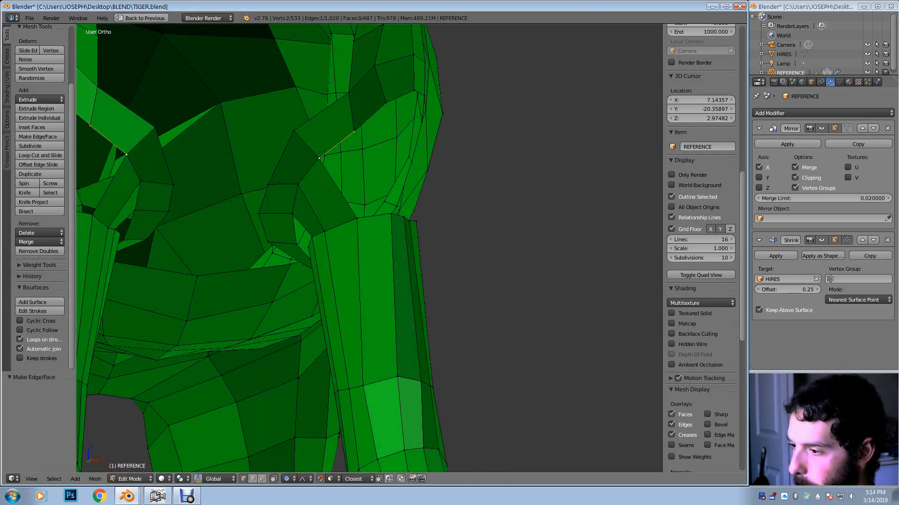
right_click(357, 218, "shift")
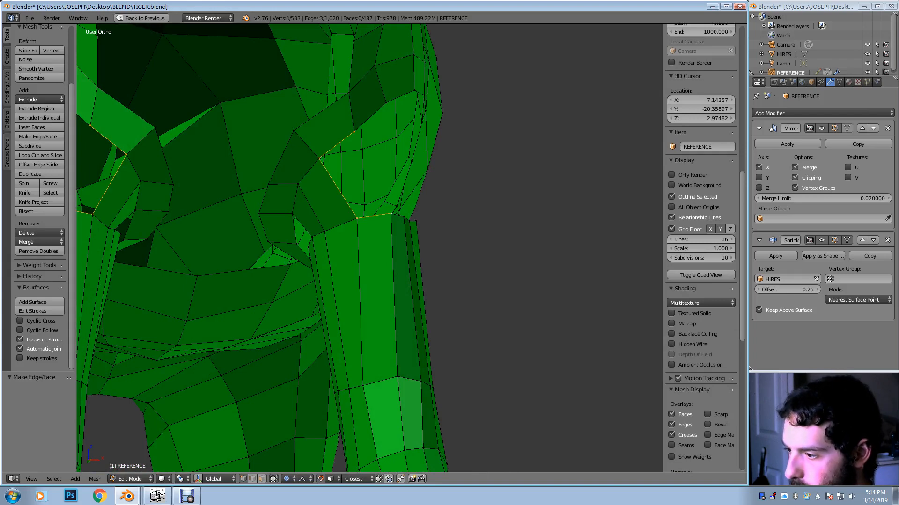
key("f")
middle_click_drag(390, 213, 347, 221)
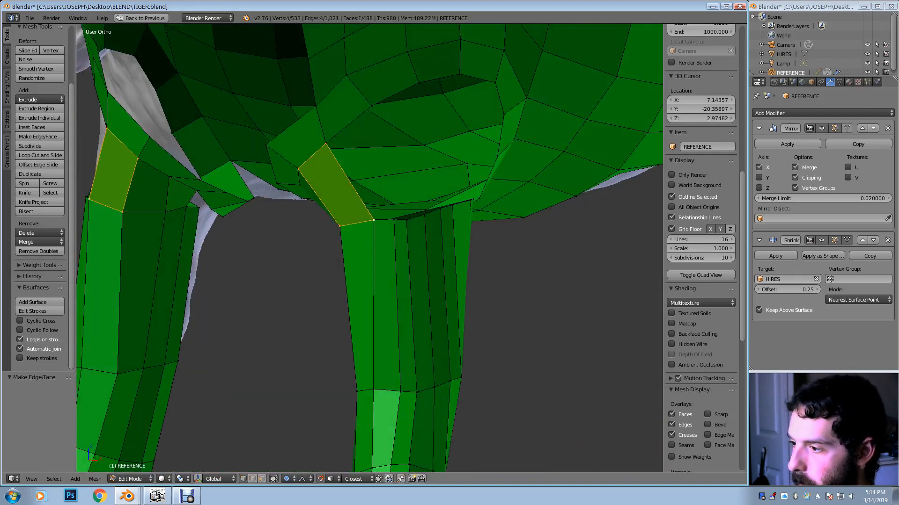
right_click(372, 106)
right_click(325, 143, "shift")
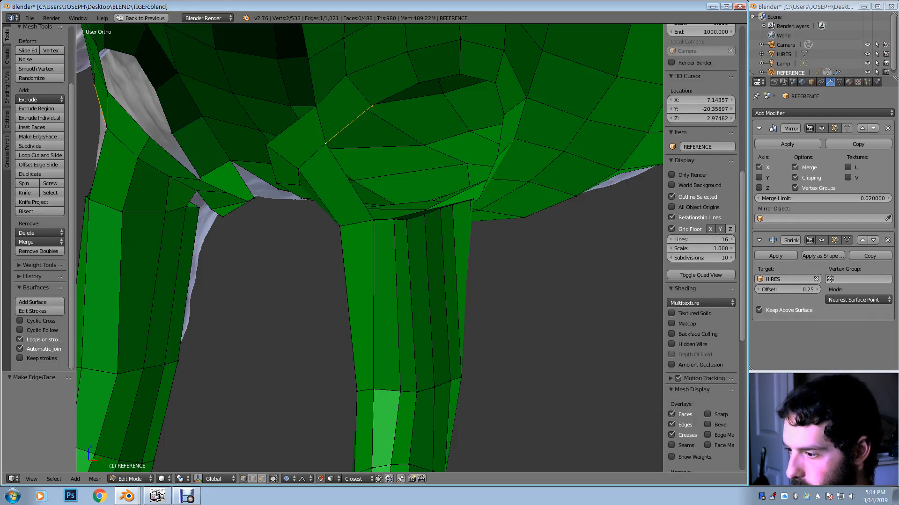
right_click(373, 219, "shift")
key("f")
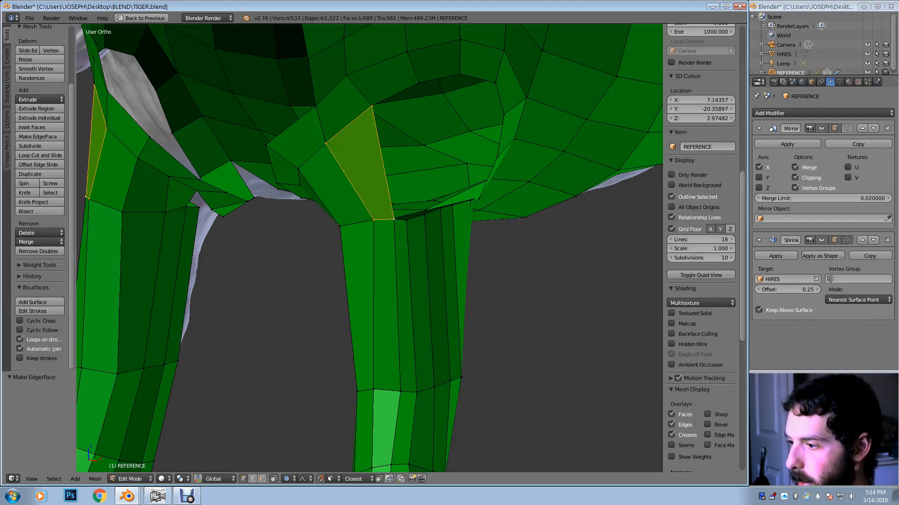
Fill two long four-sided faces from the upper rim of the body opening down to the next two leg ring edges
middle_click_drag(374, 244, 356, 225)
right_click(399, 84)
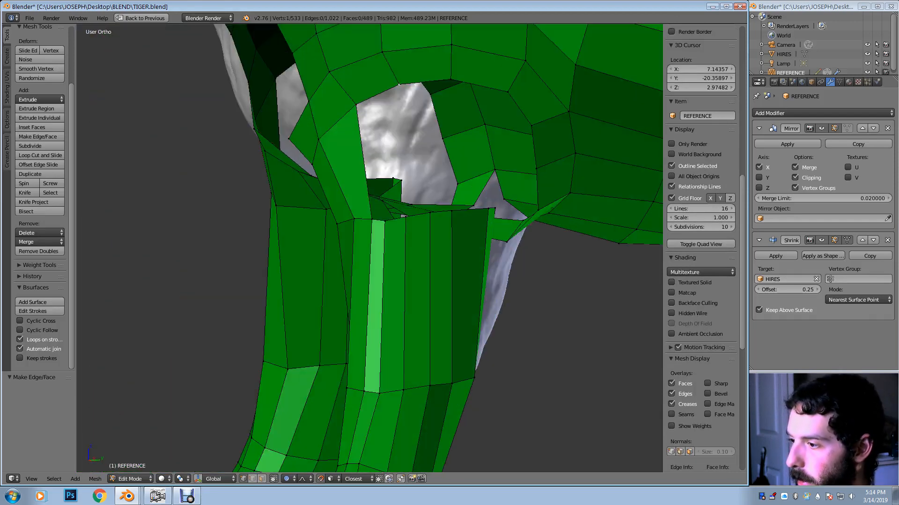
right_click(355, 105, "shift")
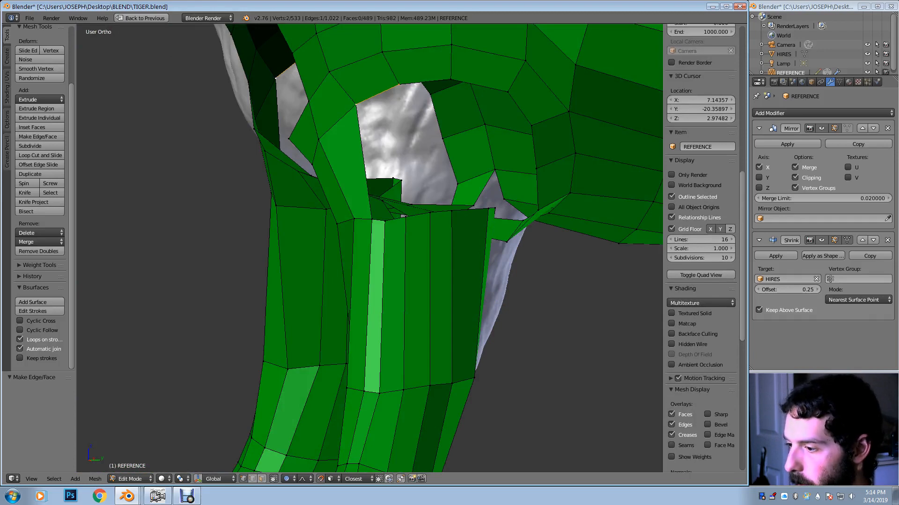
right_click(372, 219, "shift")
key("f")
middle_click_drag(384, 221, 353, 221)
right_click(396, 219)
right_click(377, 220, "shift")
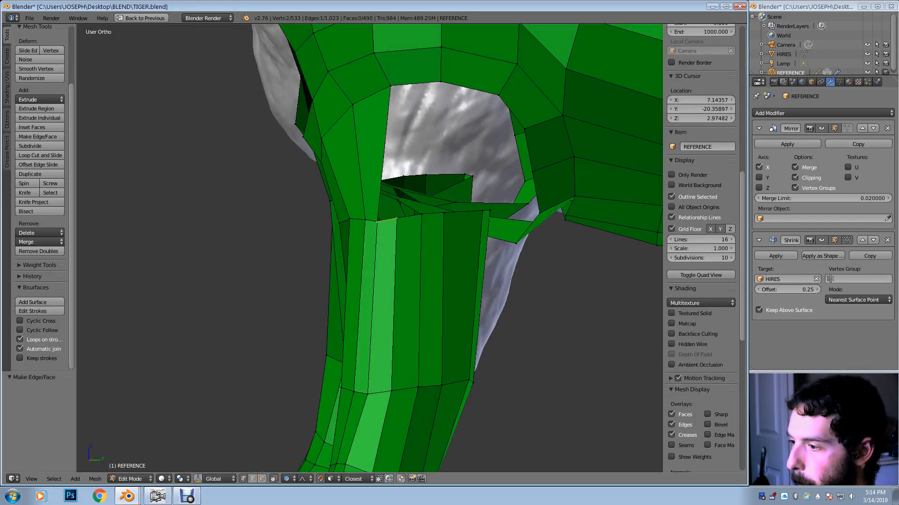
right_click(390, 86, "shift")
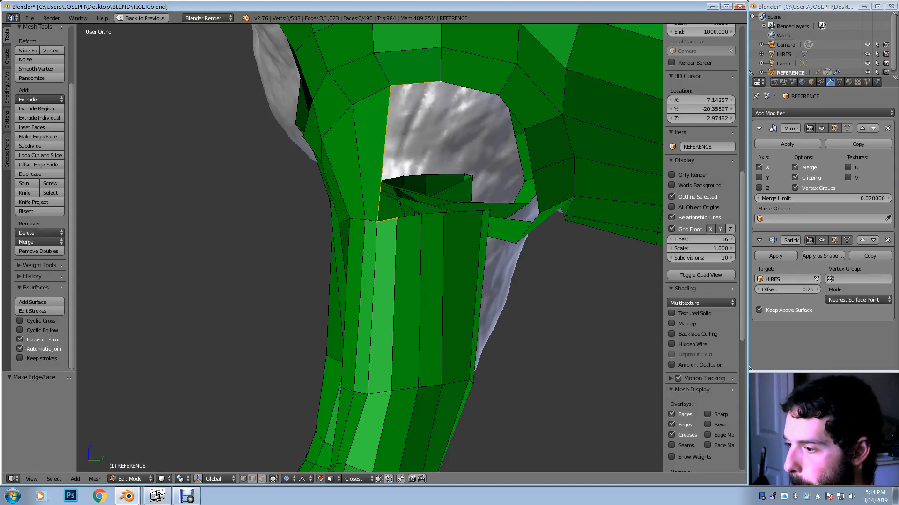
key("f")
Add one four-sided face from the rim edge just past the opening's highest vertex to the adjoining leg ring edge
middle_click_drag(440, 82, 426, 84)
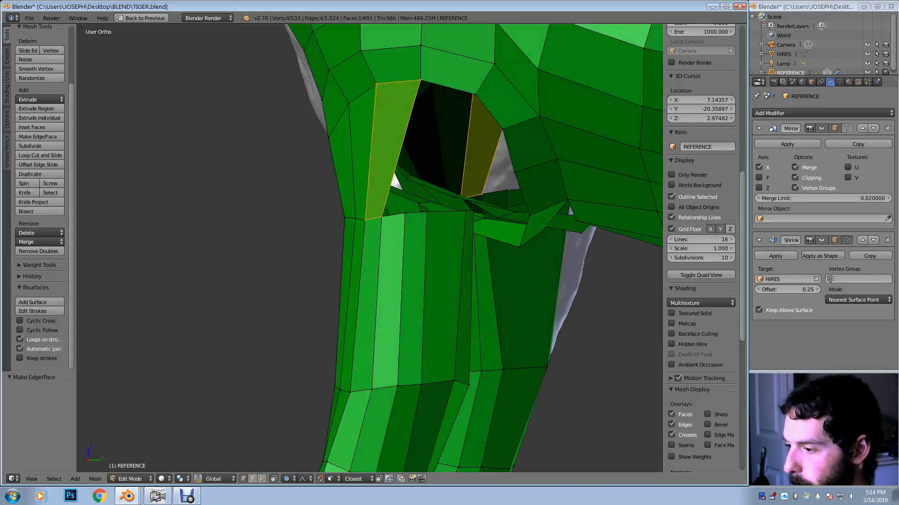
right_click(405, 213)
right_click(381, 217, "shift")
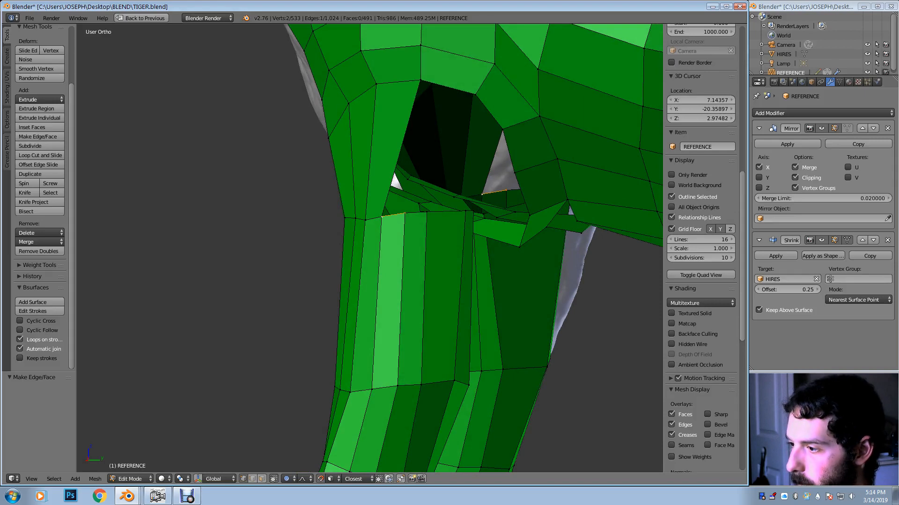
right_click(420, 80, "shift")
key("f")
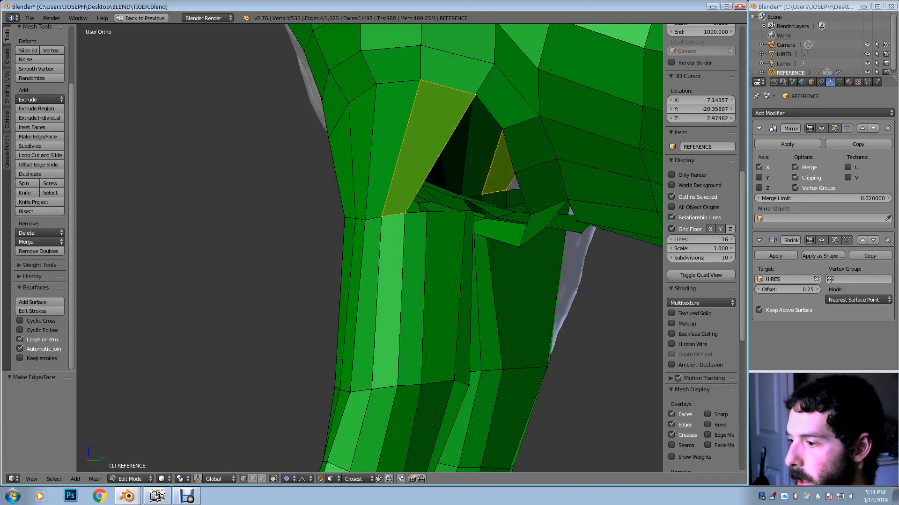
right_click(405, 214)
key("g")
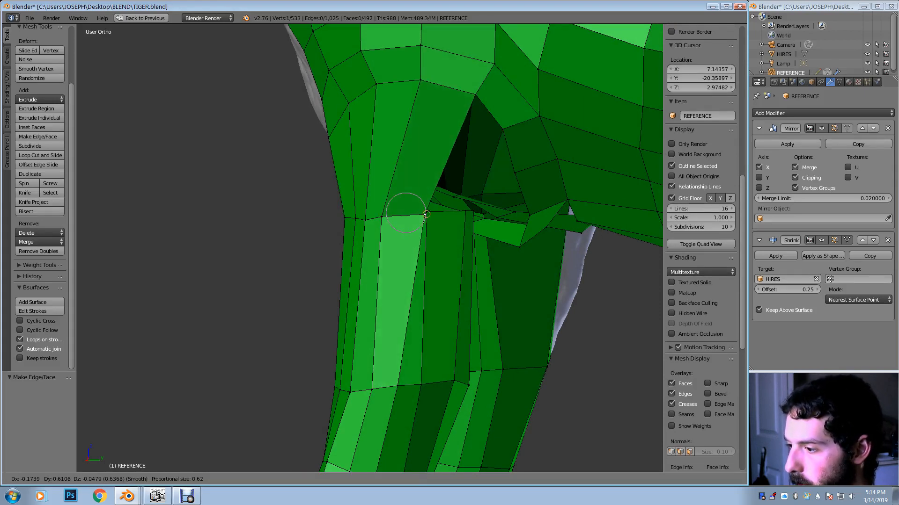
right_click(406, 212)
Fill another four-sided face between the descending part of the opening's rim and the following leg ring edge
scroll(701, 248, "up", 2)
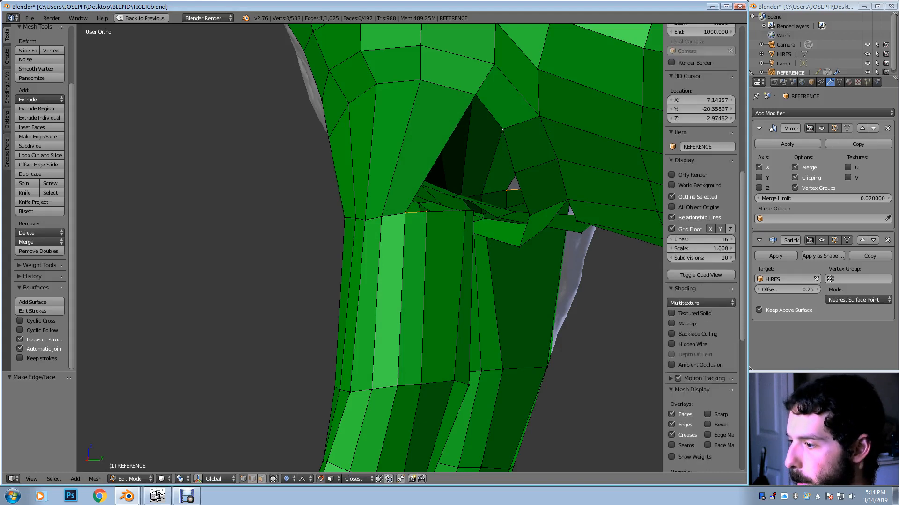
right_click(475, 95, "shift")
key("f")
Move the leg ring vertex beside the remaining gap by about 0.934 in X, 1.019 in Y and -1.092 in Z
middle_click_drag(474, 98, 444, 86)
right_click(608, 232)
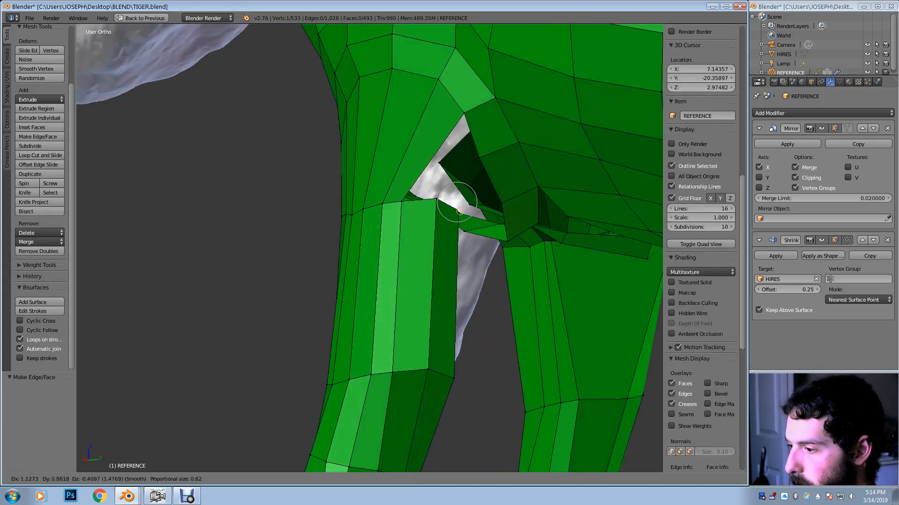
middle_click_drag(468, 201, 438, 190)
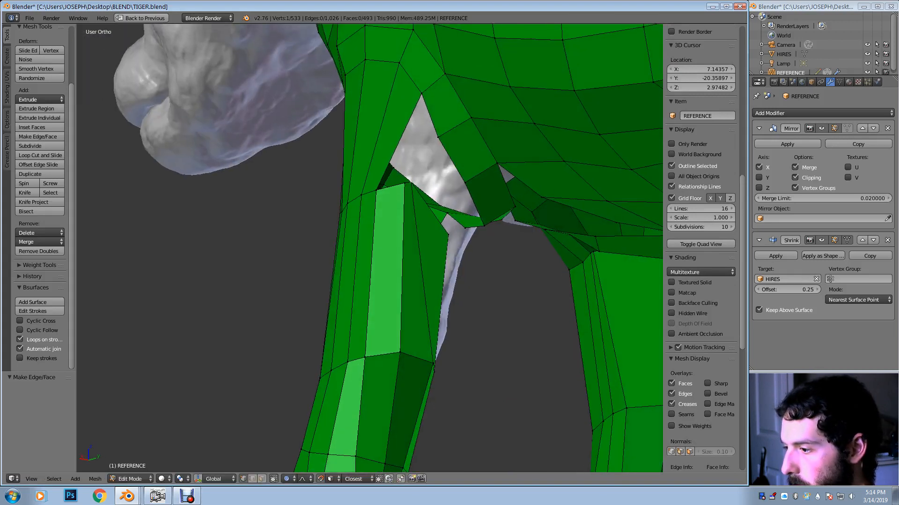
right_click_drag(437, 191, 434, 208)
left_click(434, 214)
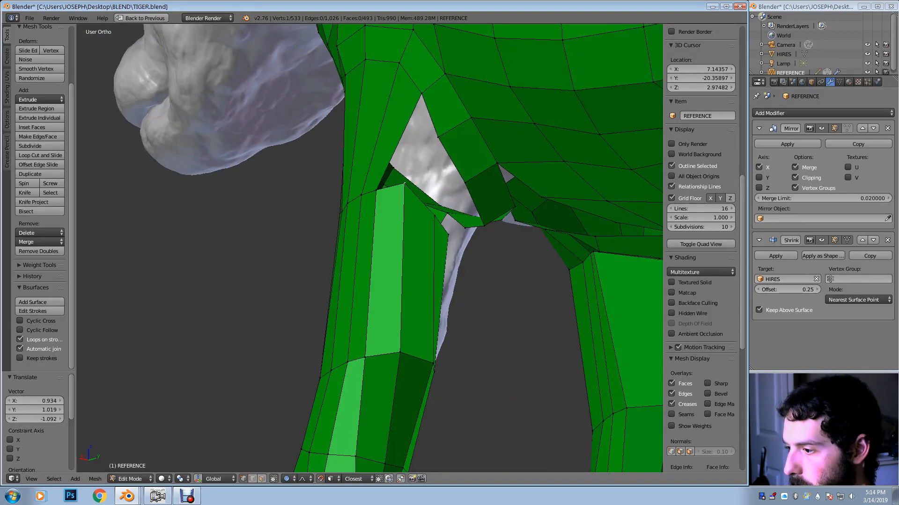
Move the leg ring vertex by about 0.289 in X, 0.248 in Y and -0.395 in Z, and fill the four-sided face above it
key("g")
left_click(404, 192)
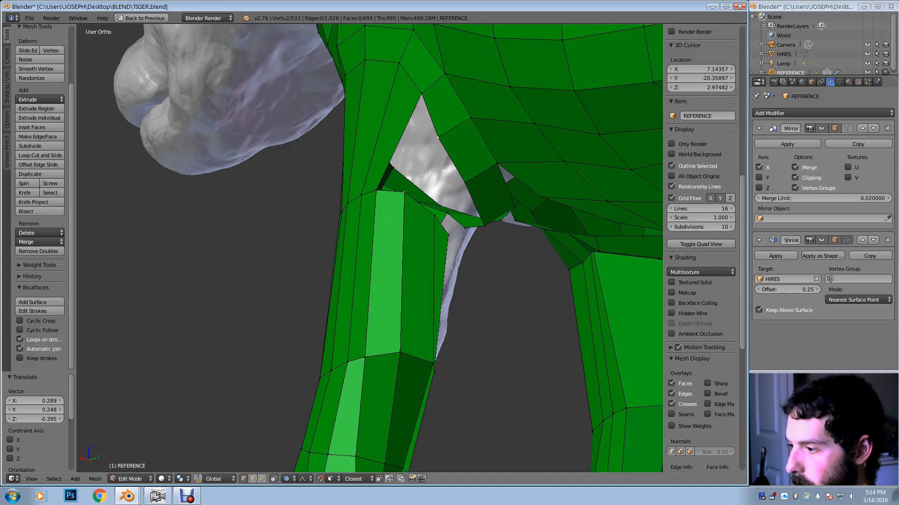
right_click(422, 94, "shift")
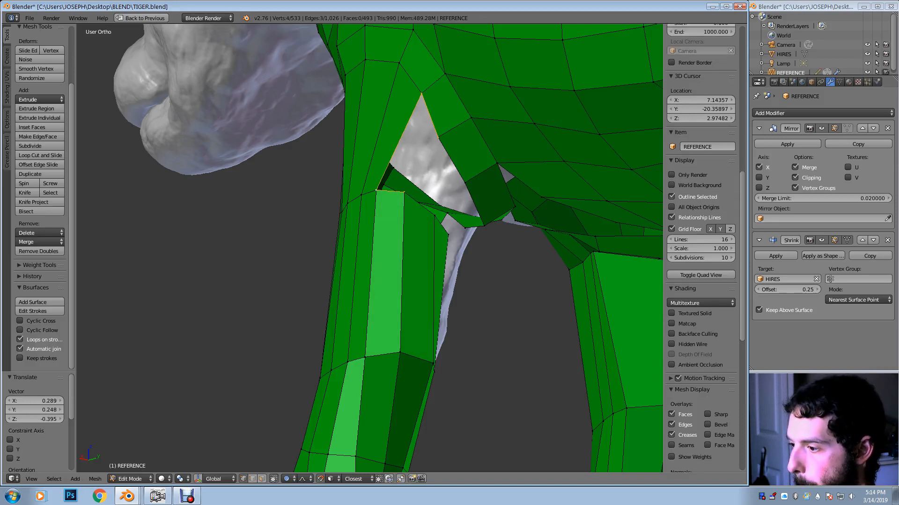
key("f")
Fill the next two four-sided faces between the leg ring's edges and the descending rim of the body opening
right_click(435, 215)
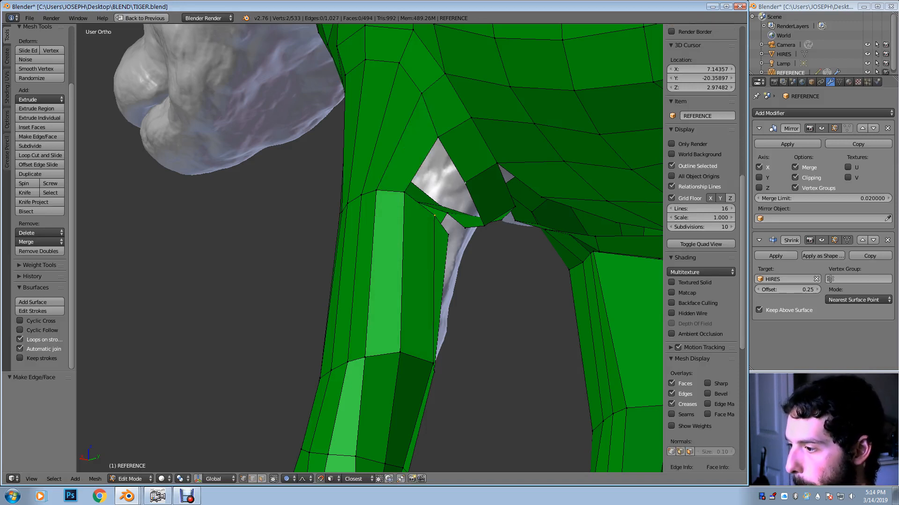
right_click(438, 138, "shift")
right_click(404, 192, "shift")
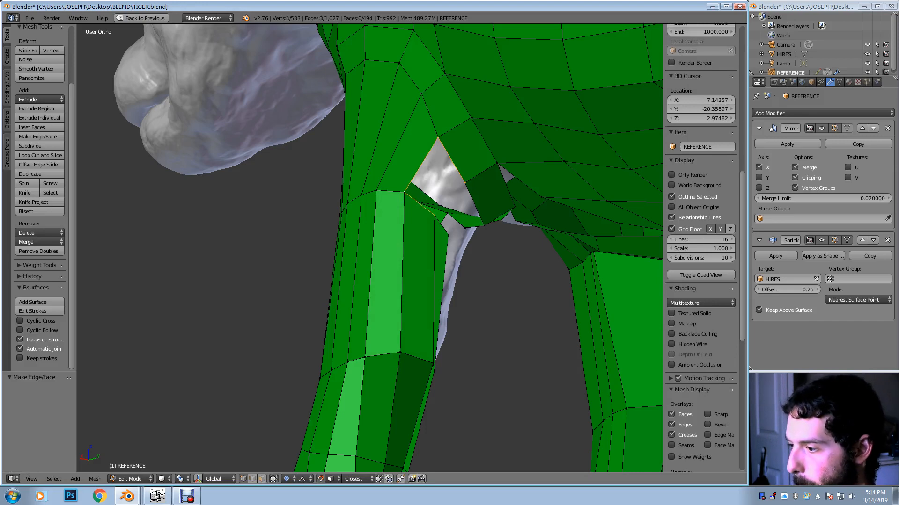
key("f")
middle_click_drag(465, 211, 421, 192)
right_click(452, 180)
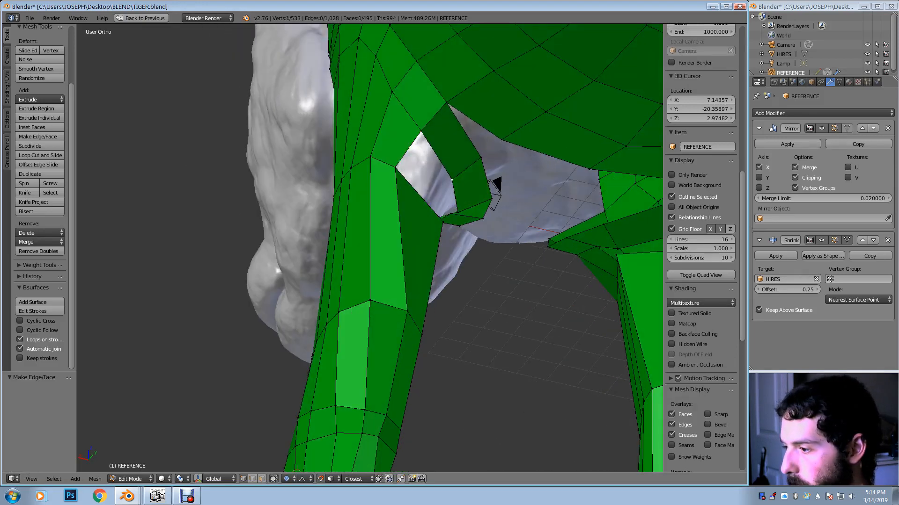
middle_click_drag(495, 183, 418, 328)
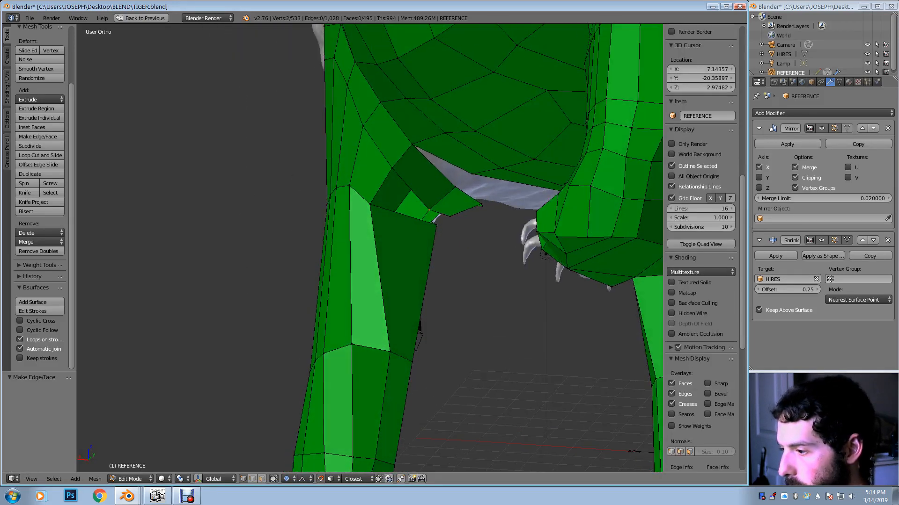
right_click(370, 204, "shift")
right_click(393, 167, "shift")
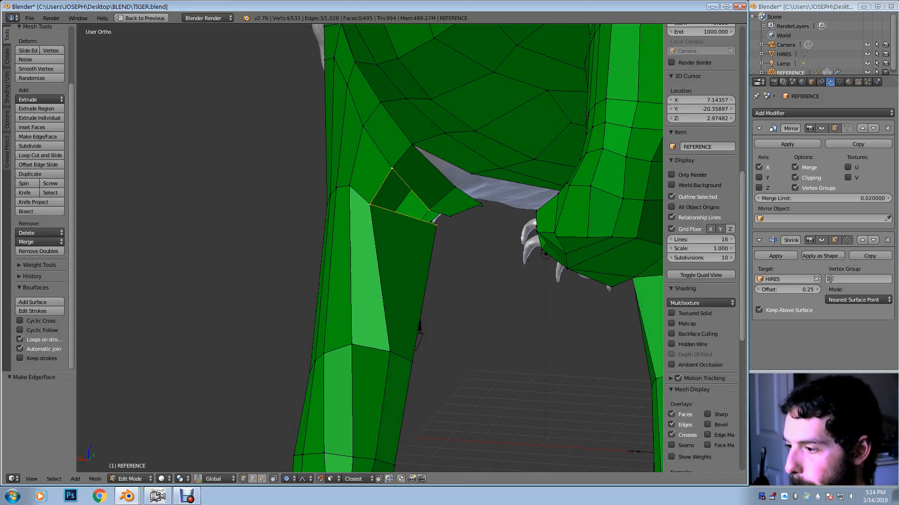
key("f")
Fill the small four-sided gap between the leg ring's corner and the body rim on the leg's inner side
middle_click_drag(418, 329, 405, 276)
right_click(362, 176)
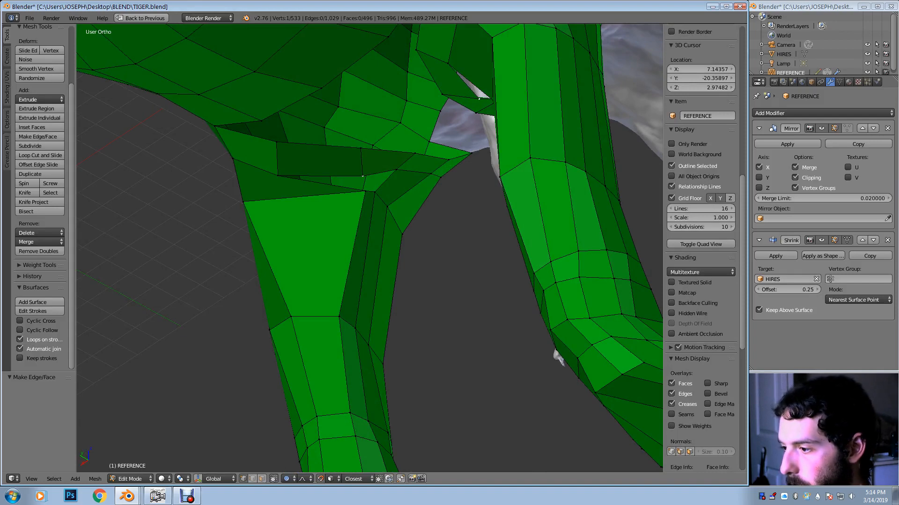
right_click(396, 170, "shift")
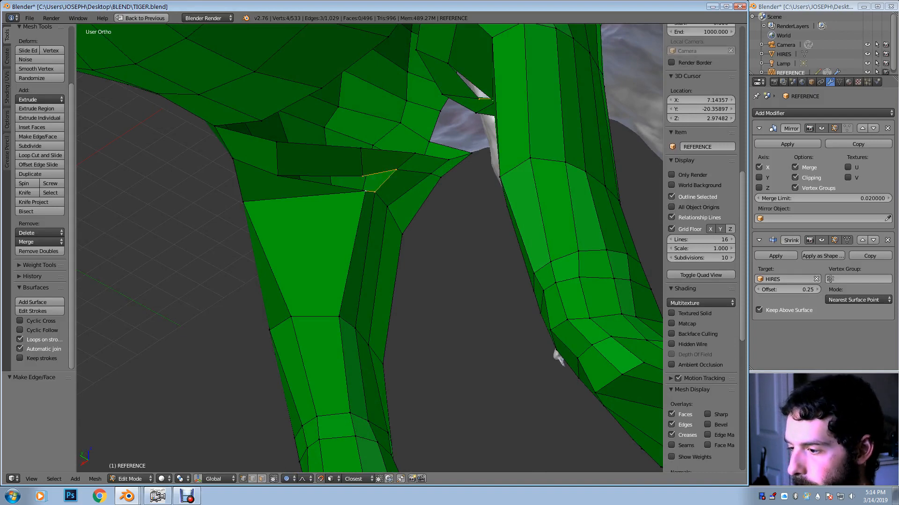
middle_click_drag(365, 191, 369, 149)
key("ctrl+r")
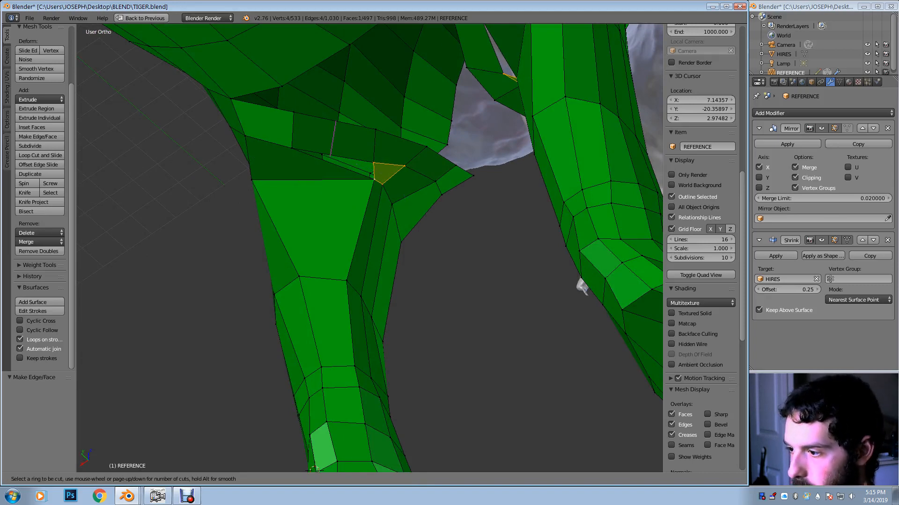
key("Escape")
middle_click_drag(356, 150, 389, 149)
middle_click_drag(323, 145, 318, 147)
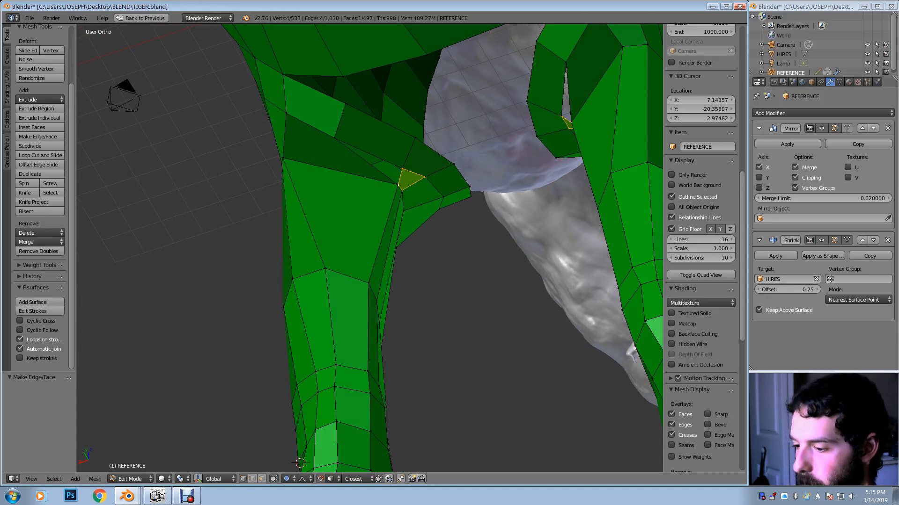
Delete the two adjacent vertices in the band of faces just above the leg's top ring
key("a")
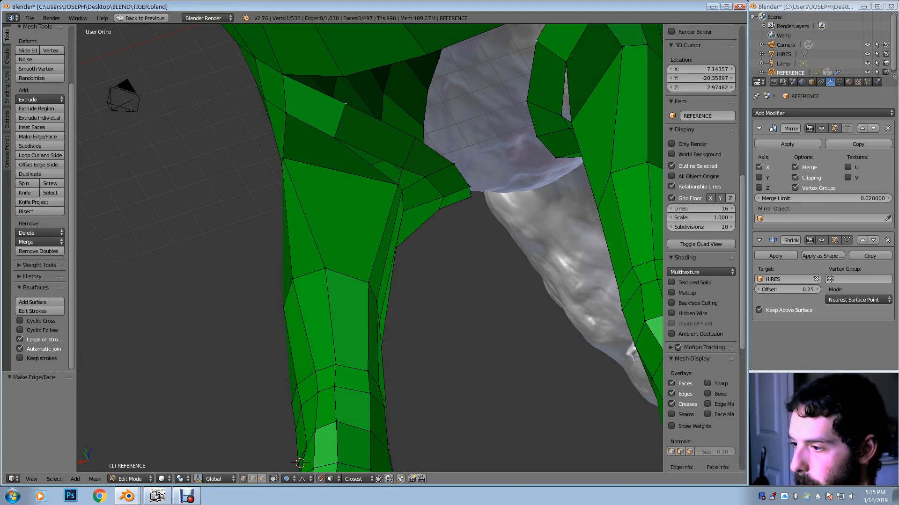
right_click(345, 104)
right_click(334, 138, "shift")
key("x")
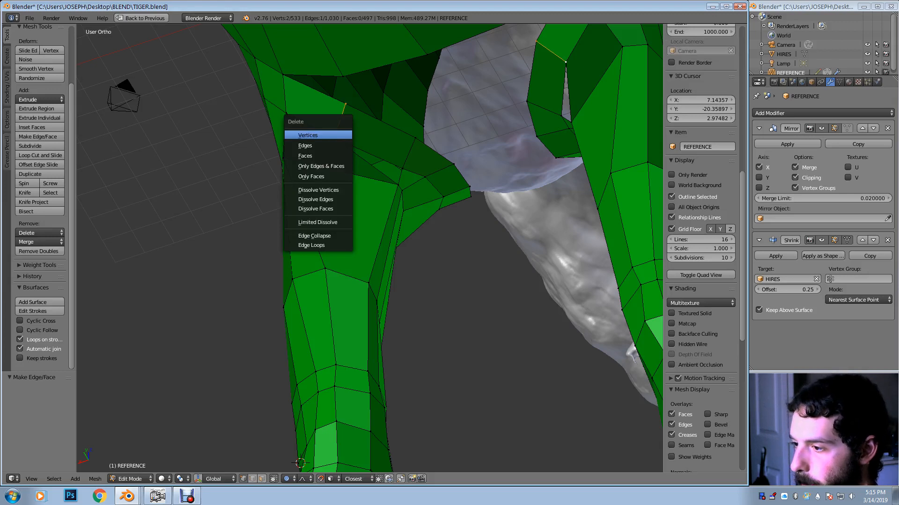
left_click(307, 135)
Rebuild the deleted area with two long four-sided faces stacked between the leg's outer edge column and the inner flap of faces
right_click(284, 82)
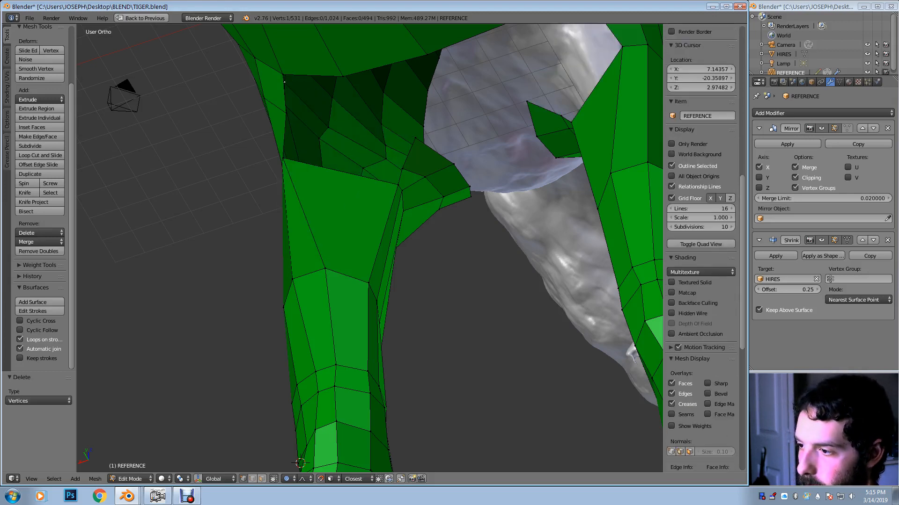
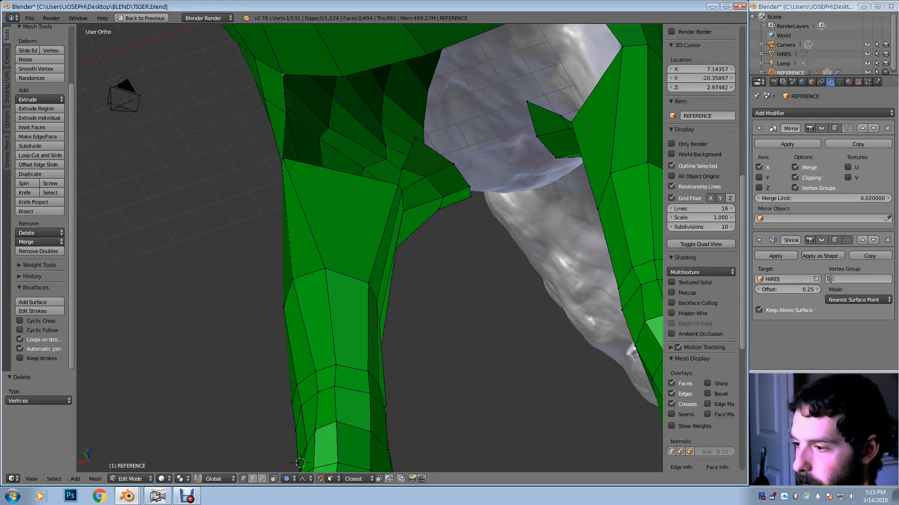
right_click(286, 113, "shift")
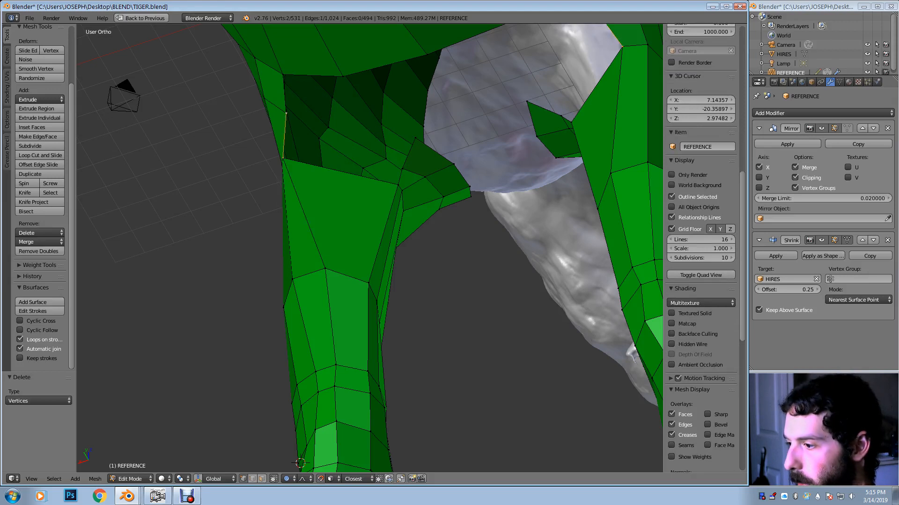
right_click(398, 185, "shift")
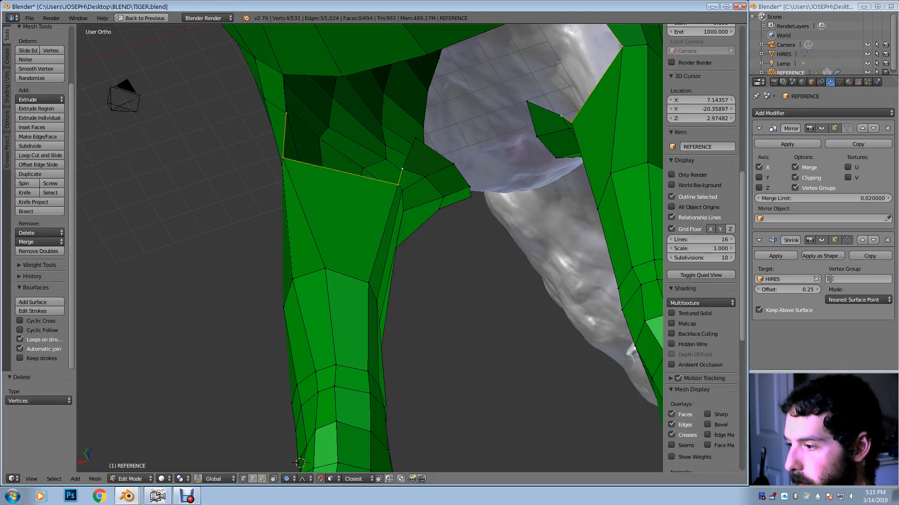
key("f")
right_click(415, 138)
right_click(402, 169, "shift")
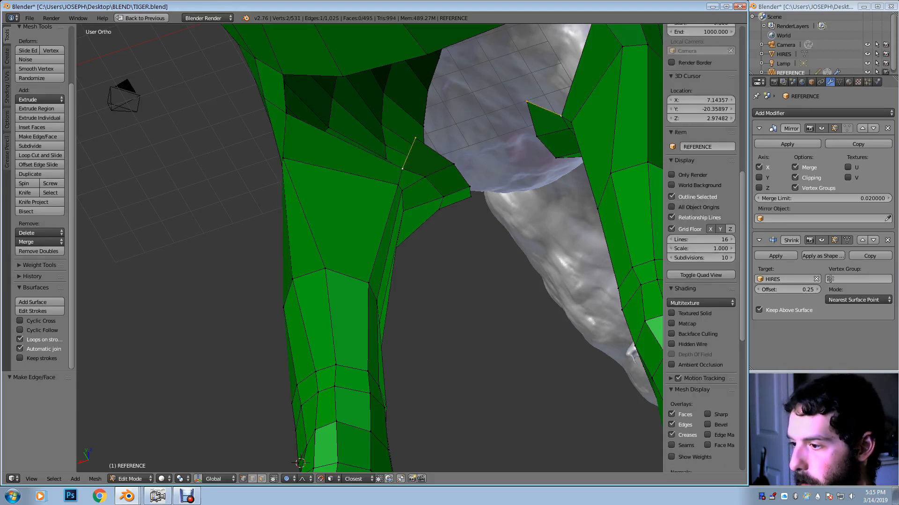
right_click(286, 112, "shift")
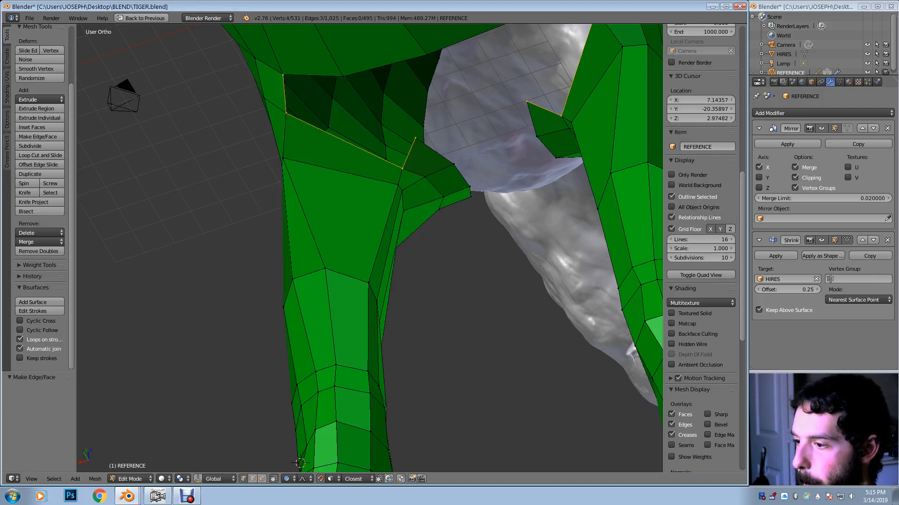
key("f")
Move the outer vertex of the leg's top ring inward by about -1.291 in X, -0.353 in Y and -1.217 in Z
middle_click_drag(356, 422, 386, 440)
right_click(309, 148)
key("g")
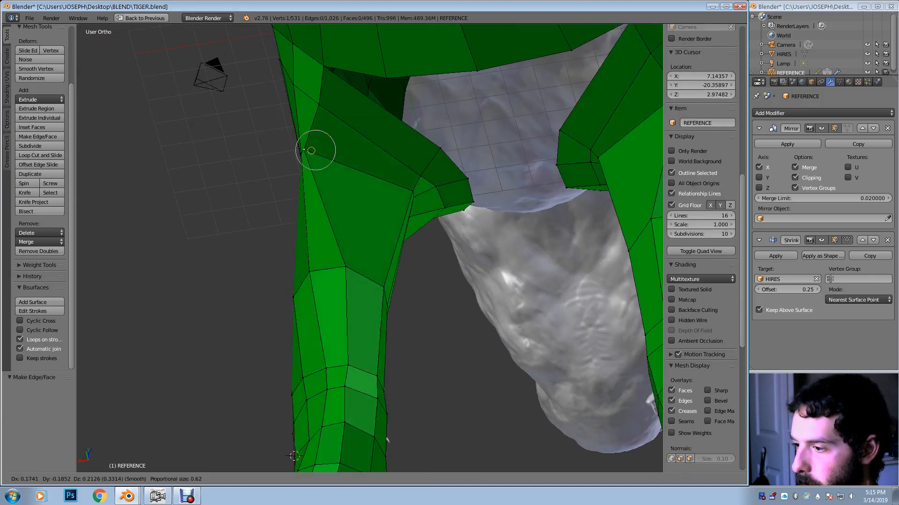
left_click(363, 176)
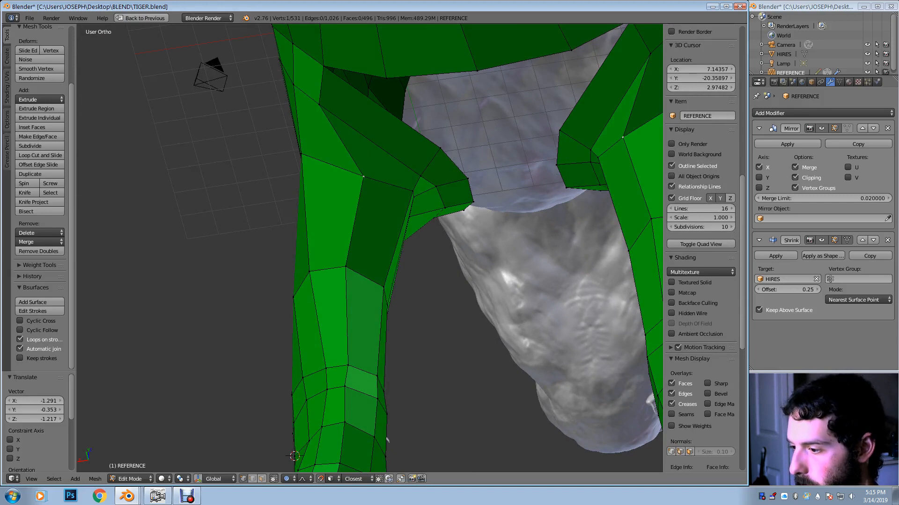
Shift two neighbouring vertices on the ring below by about (-0.367, -0.104, 0.148) and (-0.537, 0.096, -0.121)
right_click(346, 267)
key("g")
left_click(358, 263)
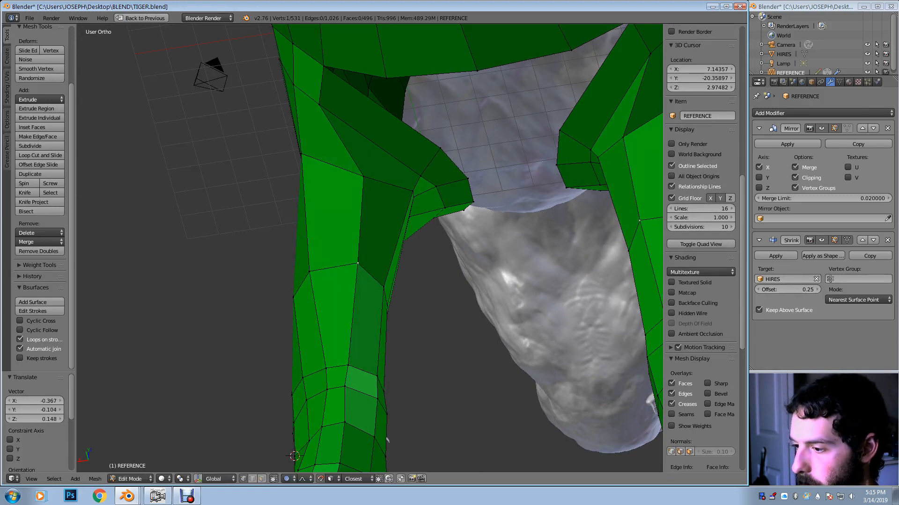
key("g")
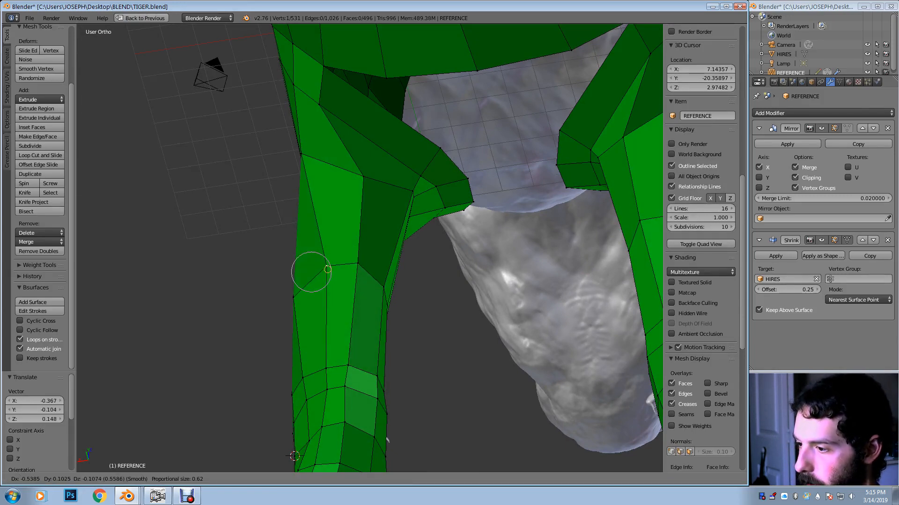
left_click(327, 270)
Pull the two vertices above the leg's top ring inward toward the belly opening, and fine-tune the lower one by about (-0.333, -0.263, 0.048)
middle_click_drag(327, 270, 347, 264)
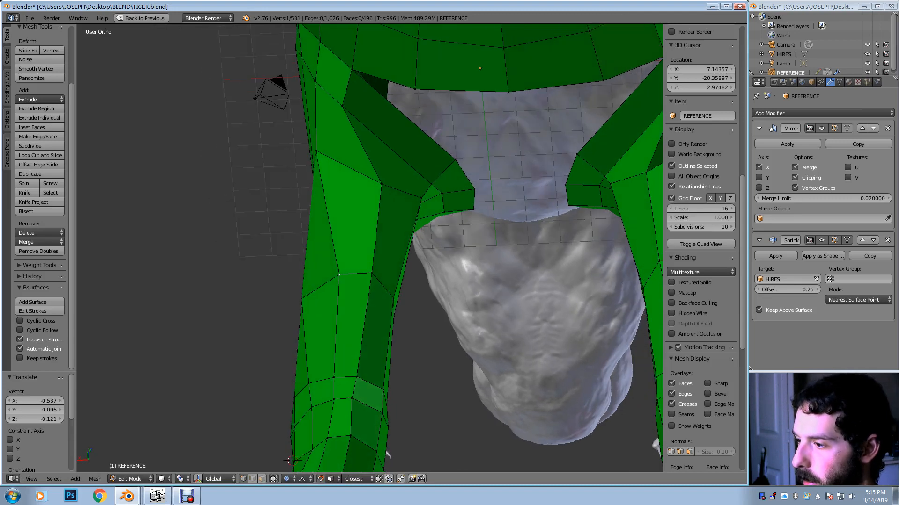
right_click(342, 106)
key("g")
left_click(382, 134)
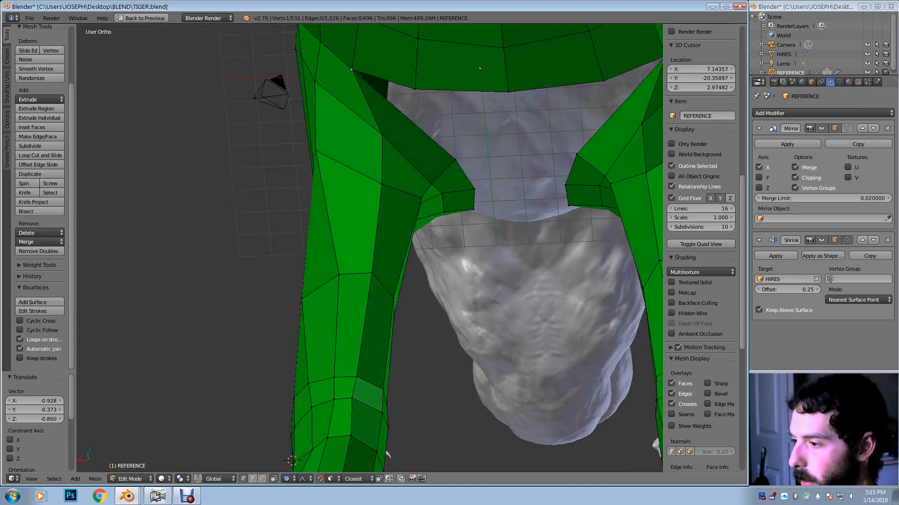
key("g")
left_click(398, 107)
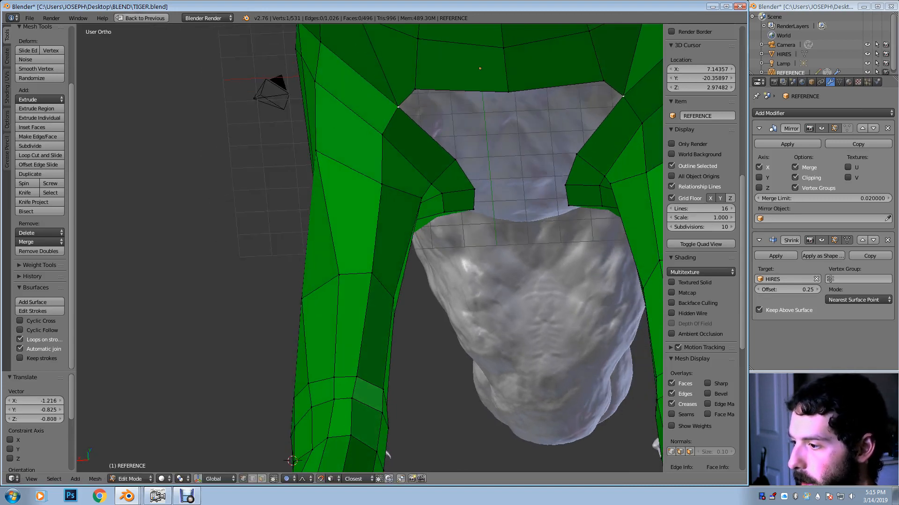
key("g")
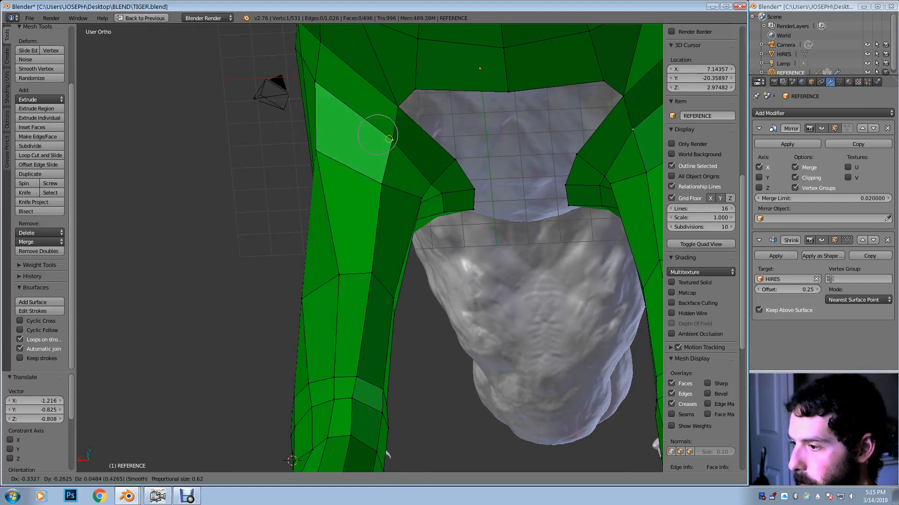
left_click(394, 136)
Even out the upper leg's outer edge columns by moving the top ring vertices and those above them inward
middle_click_drag(394, 136, 447, 164)
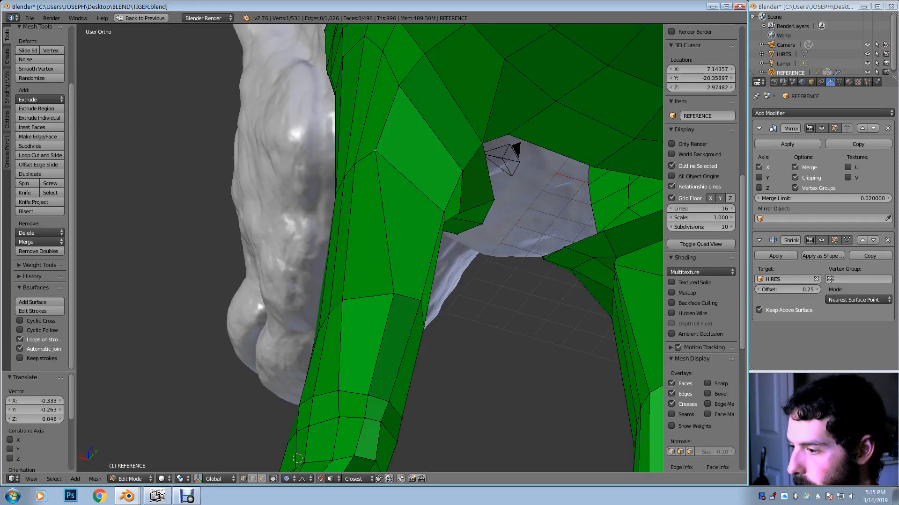
key("g")
left_click(399, 170)
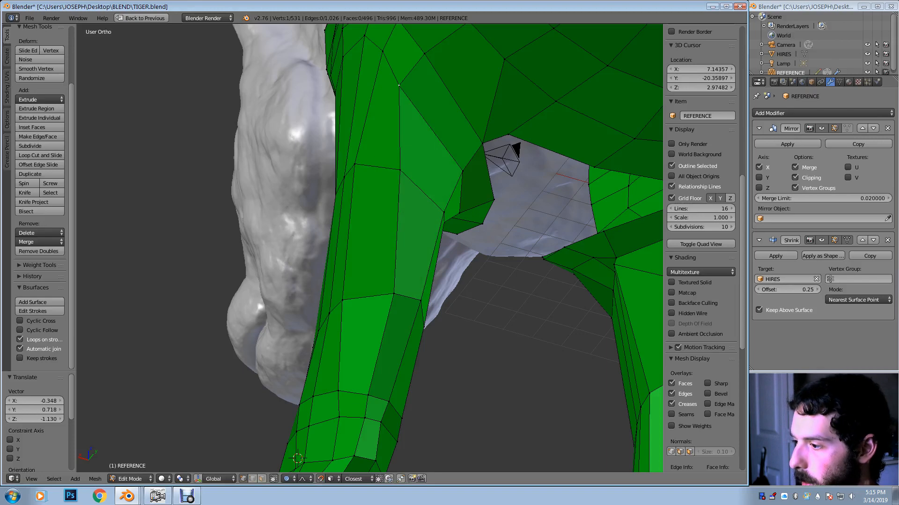
key("g")
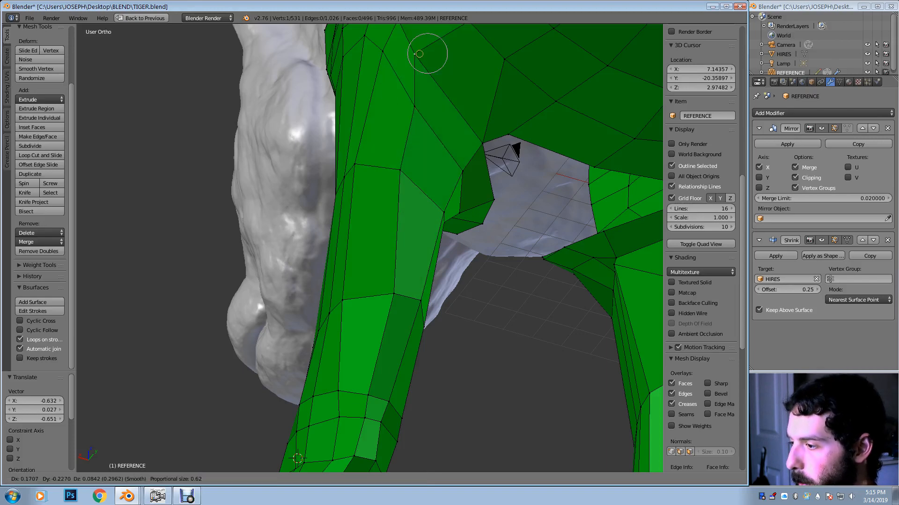
left_click(434, 73)
Move the vertex above the leg's top ring by about (0.132, 0.503, -0.115) and the ring vertex below it by about (-0.328, 0.296, -1.279)
middle_click_drag(435, 73, 360, 46)
right_click(379, 159)
key("g")
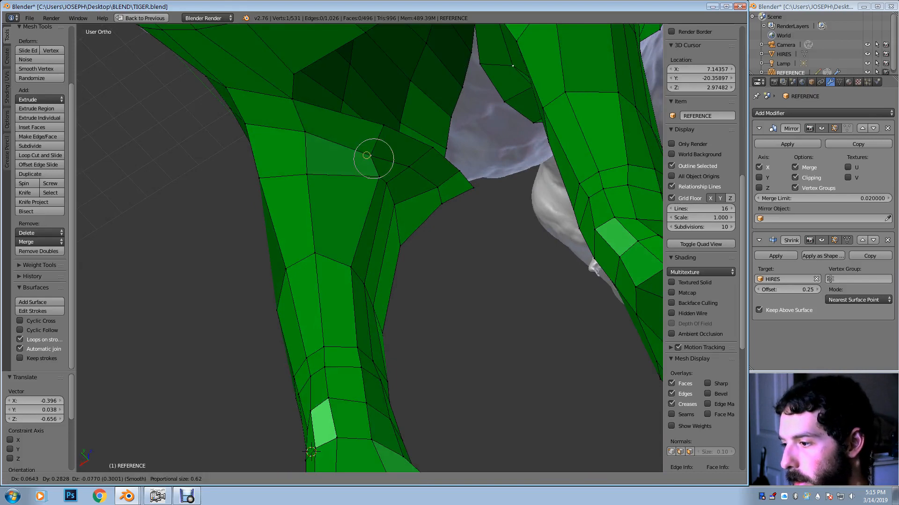
left_click(364, 153)
key("g")
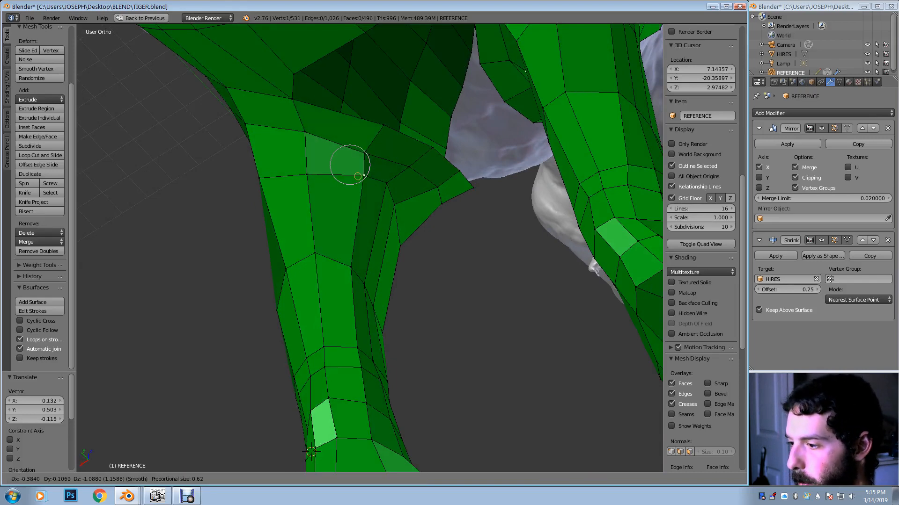
left_click(359, 174)
Nudge three vertices along the upper leg's inner column by about (0.086, -0.129, -0.276), (-0.145, 0.076, 0.459) and (-0.164, 0.284, 0.202)
middle_click_drag(359, 175, 386, 194)
key("g")
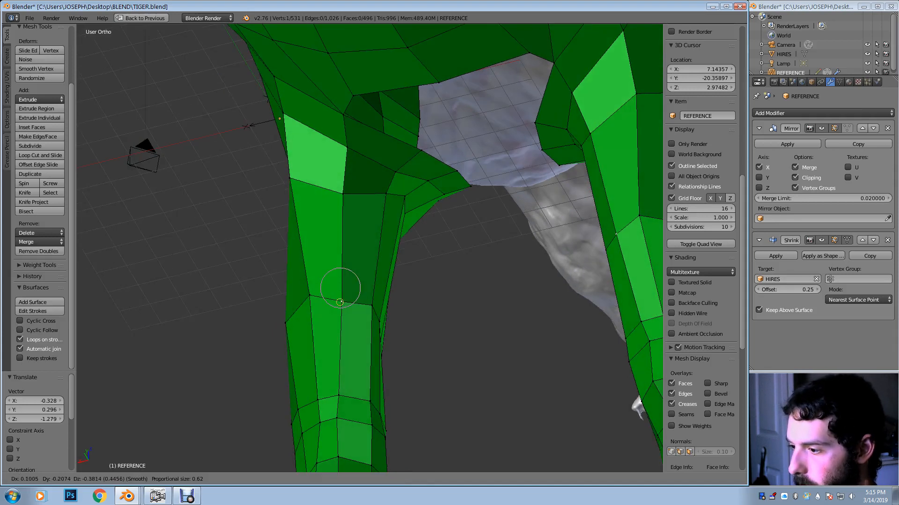
key("Return")
right_click(343, 194)
key("g")
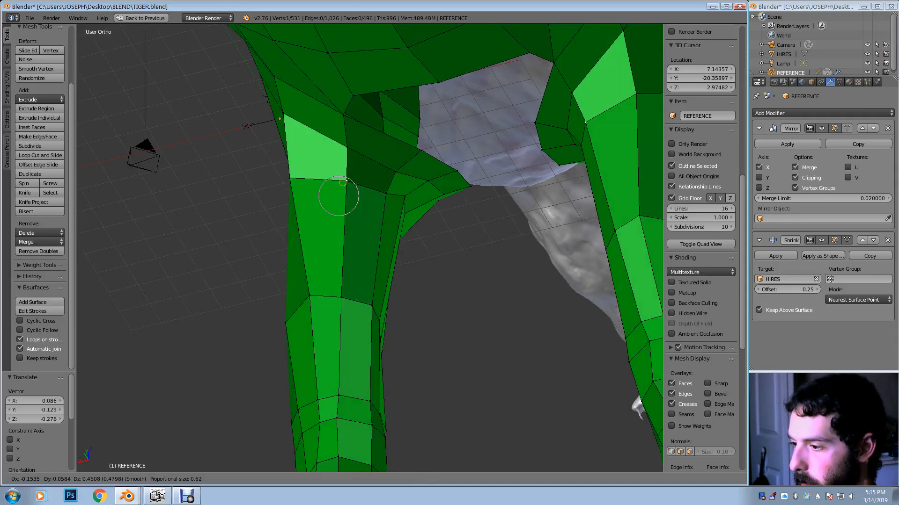
left_click(346, 180)
key("g")
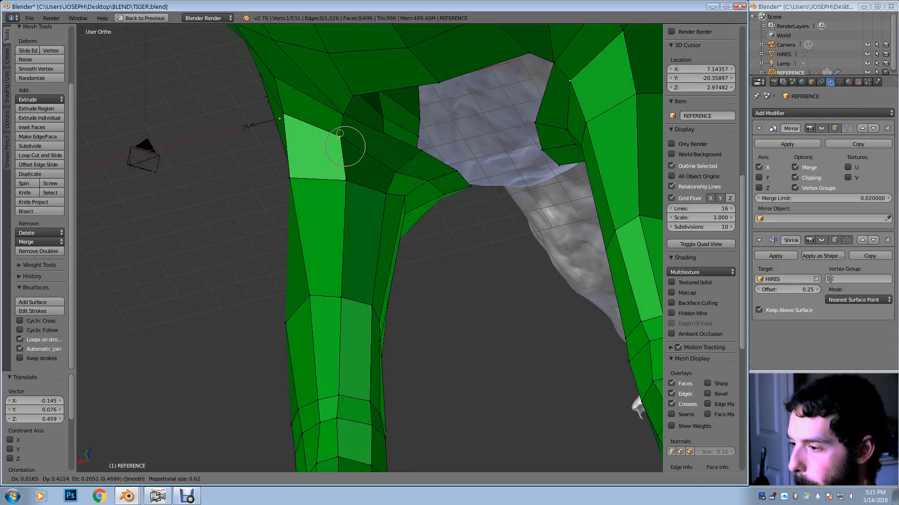
left_click(345, 135)
Space out the upper leg ring by moving three vertices rearward about (-0.226, 1.306, -0.898), (-0.157, 0.868, -0.428) and (-0.171, 0.567, -0.188)
middle_click_drag(344, 134, 483, 172)
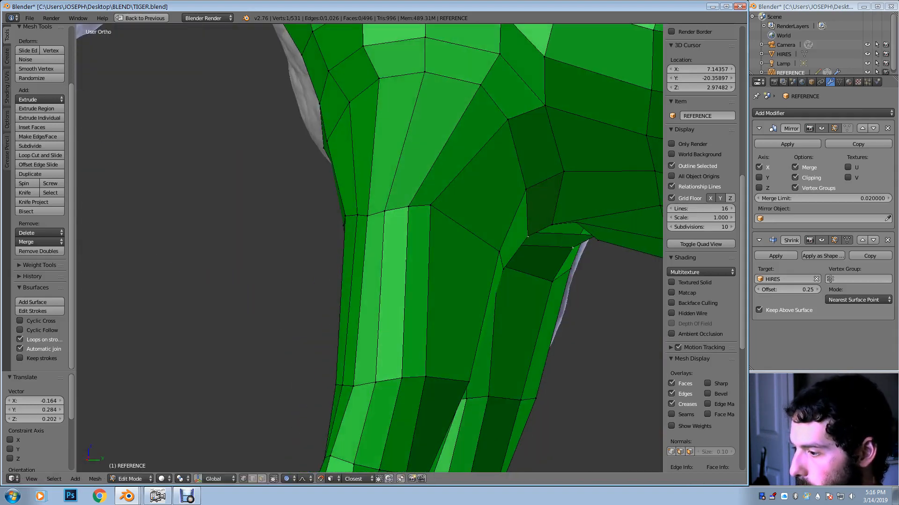
key("g")
left_click(473, 233)
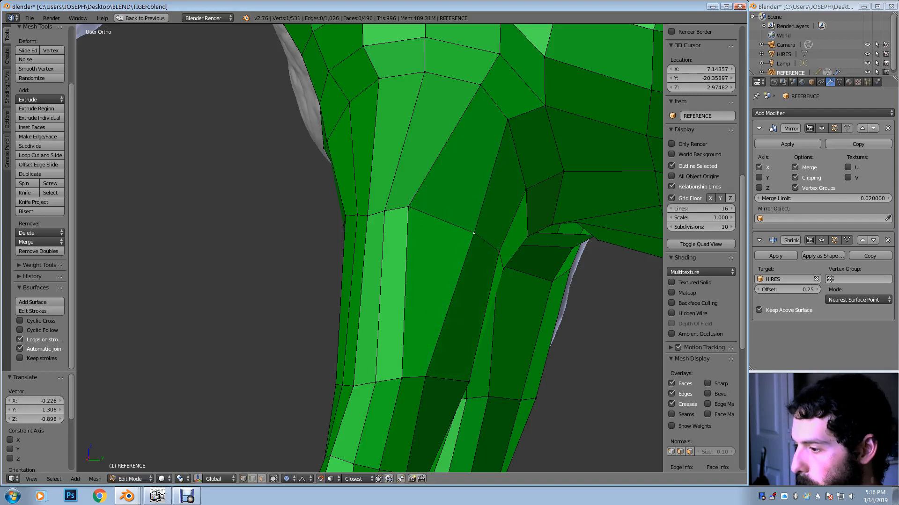
key("g")
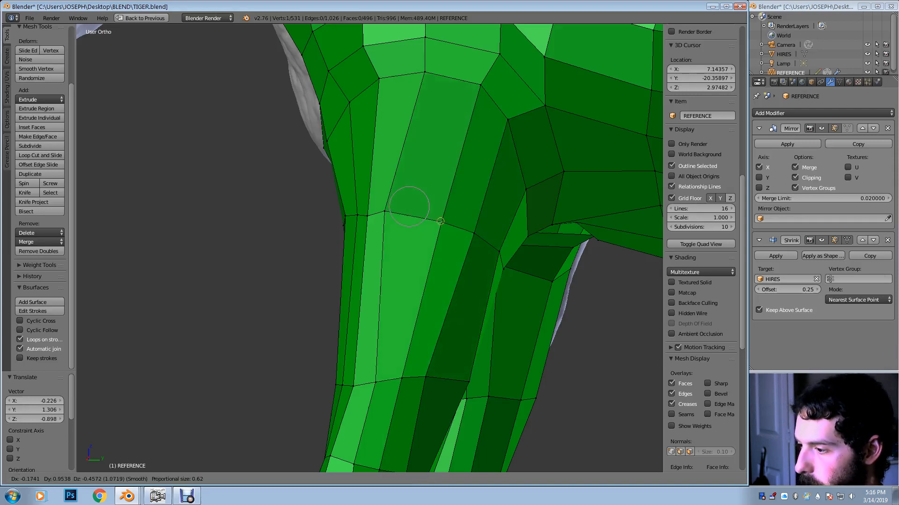
left_click(436, 219)
key("g")
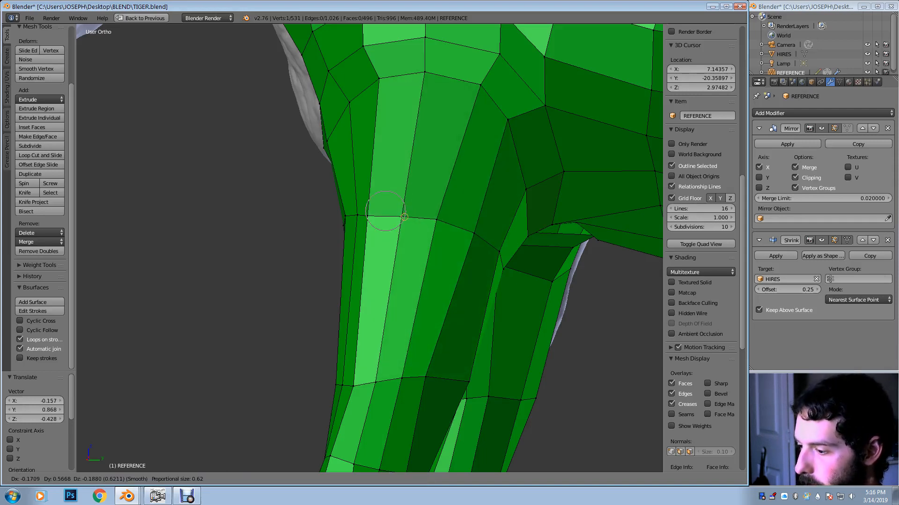
left_click(403, 216)
Shift three vertices of the mid-leg ring rearward, the last two by about (0.001, 0.273, -0.093) and (0.045, 0.279, -0.048)
key("g")
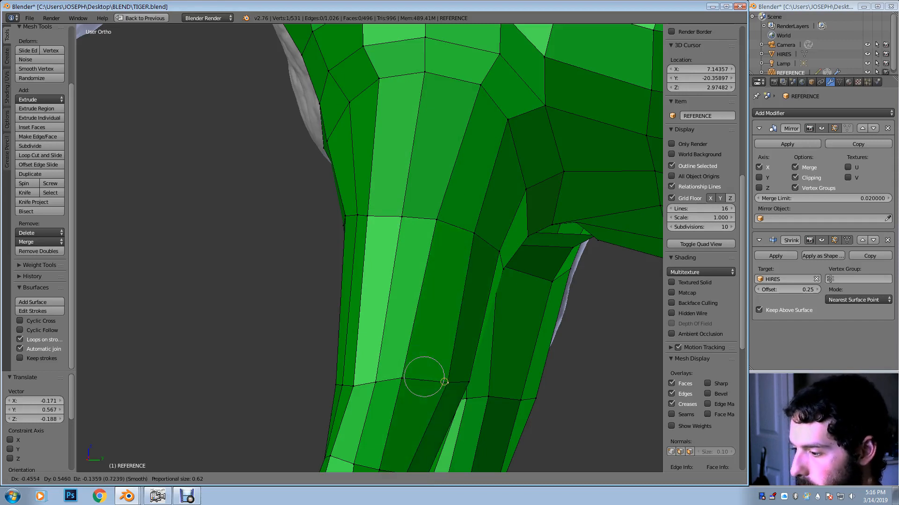
left_click(444, 382)
right_click(402, 378)
key("g")
left_click(410, 381)
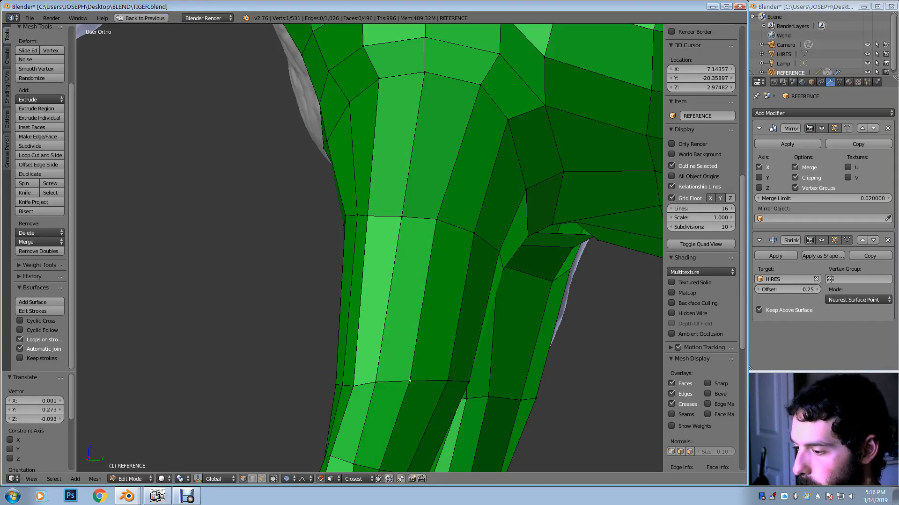
right_click(375, 383)
key("g")
left_click(383, 385)
Spread three outer vertices of the upper leg ring rearward by about (-0.039, 0.778, 0.002), (-0.053, 0.558, -0.112) and (0.026, 0.811, -0.030)
middle_click_drag(383, 384, 422, 374)
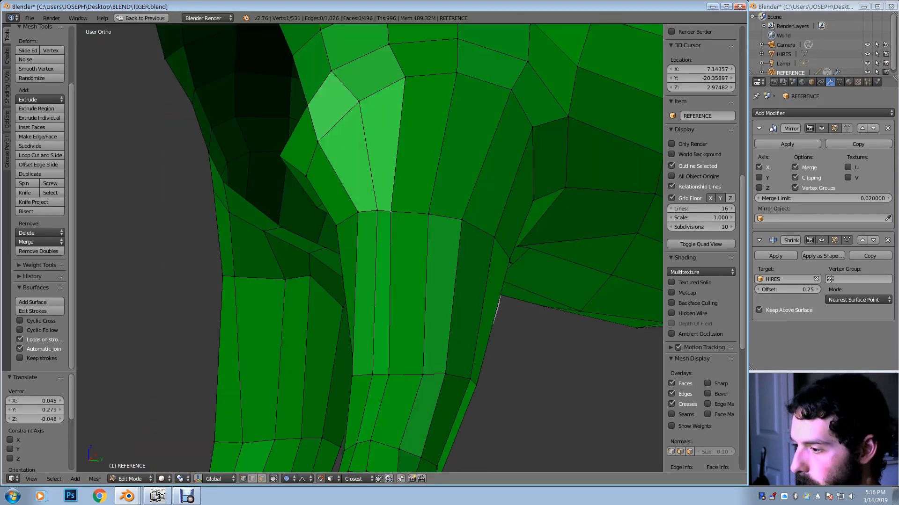
key("g")
left_click(414, 213)
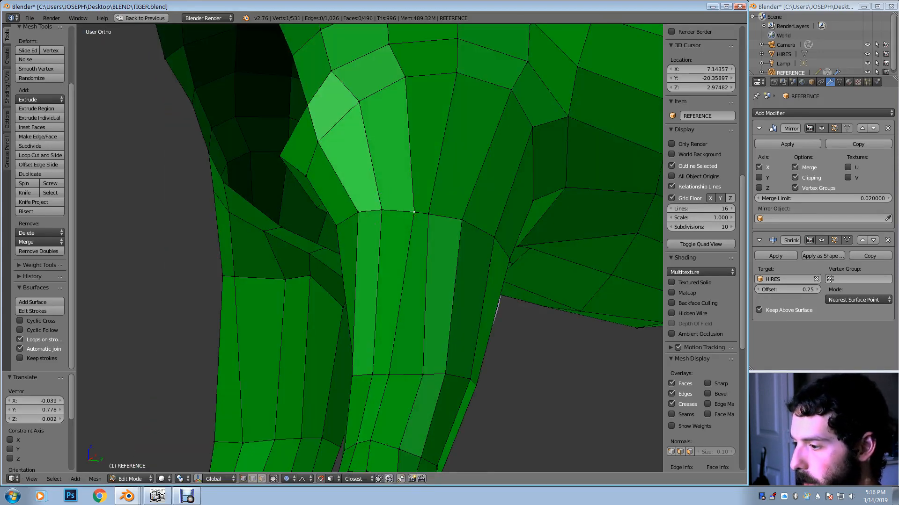
right_click(461, 219)
key("g")
left_click(477, 225)
right_click(427, 214)
key("g")
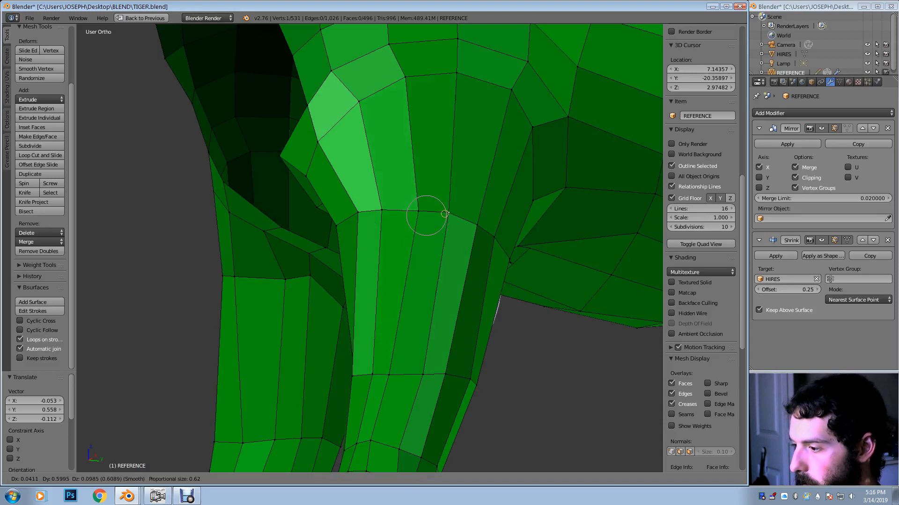
left_click(454, 217)
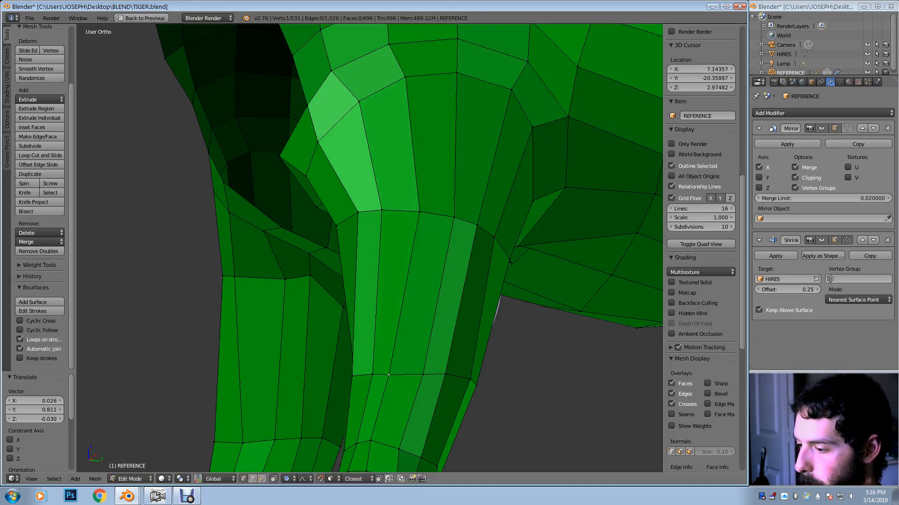
Move two neighbouring outer vertices of the mid-leg ring by about (0.079, 0.250, 0.119) and (0.002, 0.129, 0.075)
right_click(388, 375)
key("g")
left_click(397, 372)
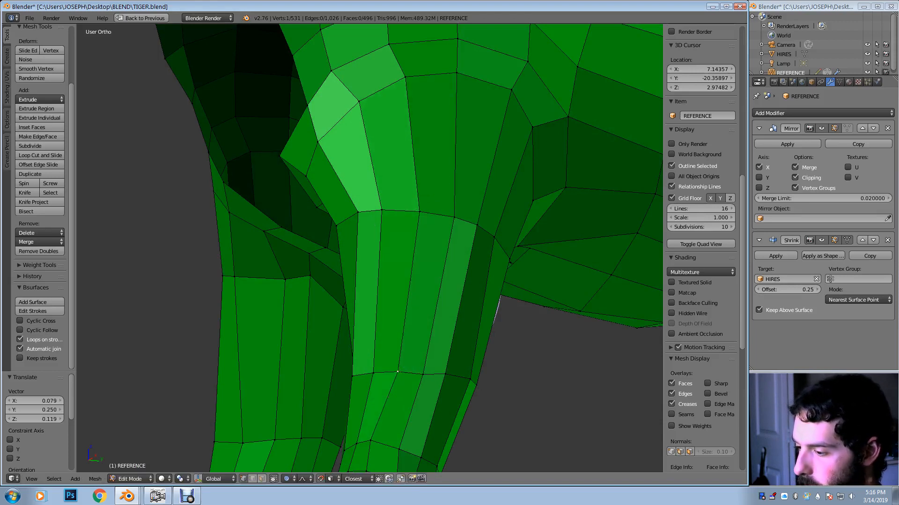
right_click(422, 374)
key("g")
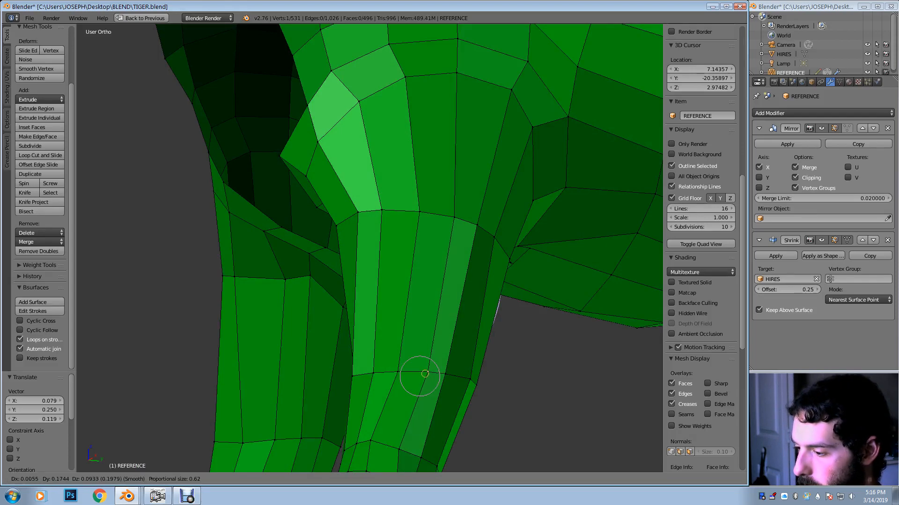
left_click(425, 373)
Adjust three vertices on the two rings above the paw by about (0.190, 0.046, -0.094), (0.029, 0.094, 0.028) and (0.018, -0.050, 0.026)
middle_click_drag(425, 373, 419, 222, "shift")
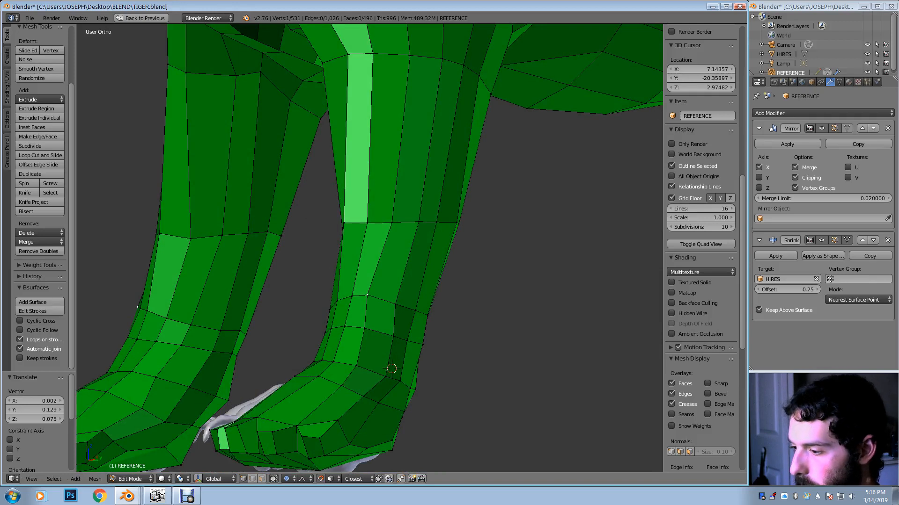
key("g")
left_click(374, 300)
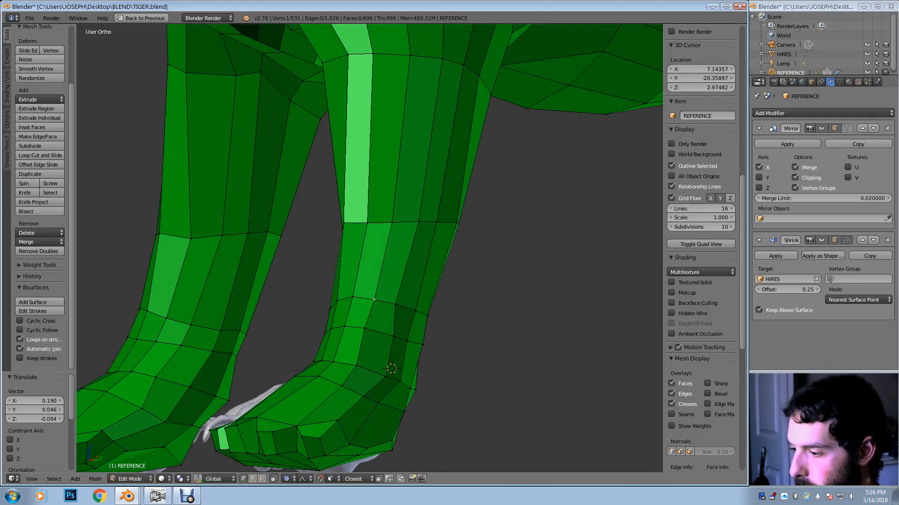
key("g")
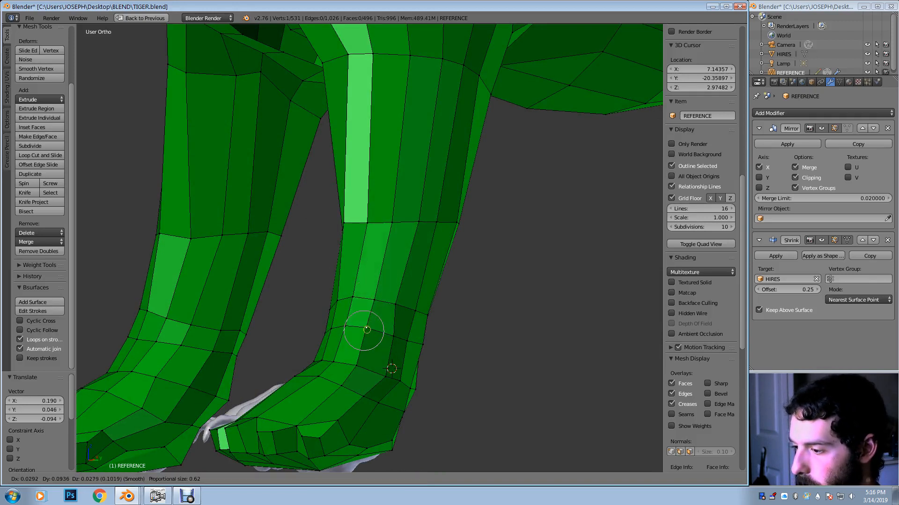
left_click(366, 330)
key("g")
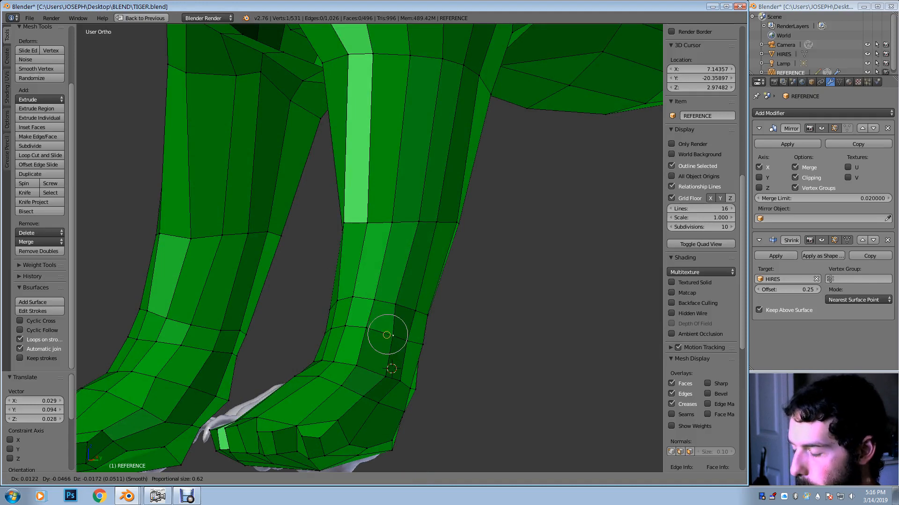
left_click(393, 335)
Add a single loop cut between the upper and mid-leg rings, sliding it slightly upward
scroll(382, 297, "down", 3)
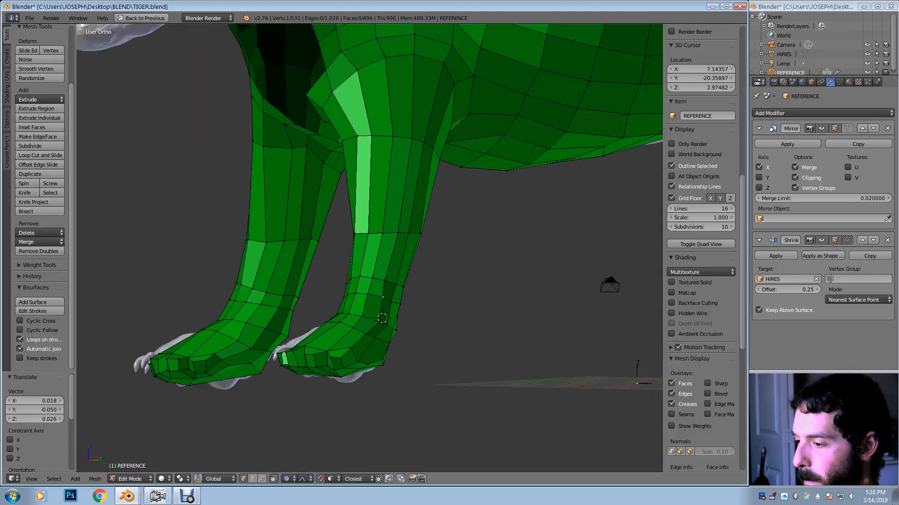
scroll(382, 297, "down", 1)
middle_click_drag(382, 296, 344, 359)
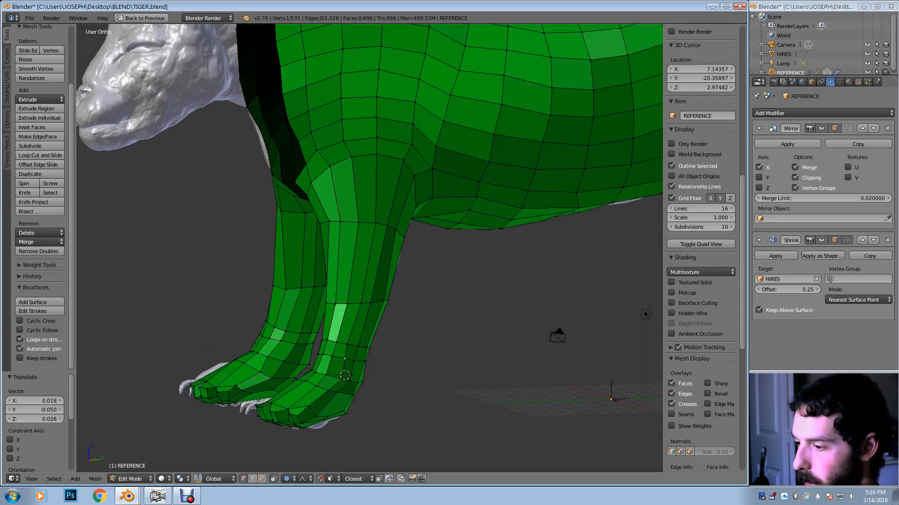
key("ctrl+r")
left_click(363, 265)
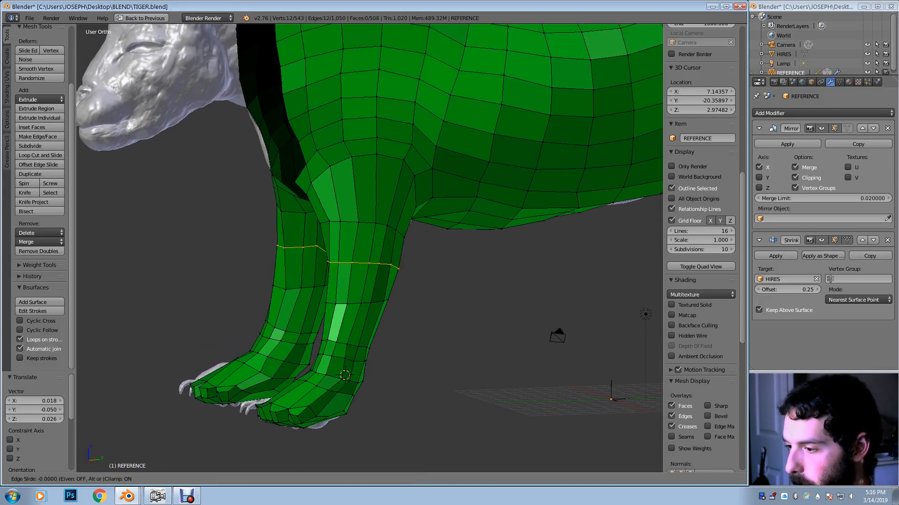
left_click(363, 260)
Add one loop cut around the shoulder section above the upper leg ring and another just below that ring
key("ctrl+r")
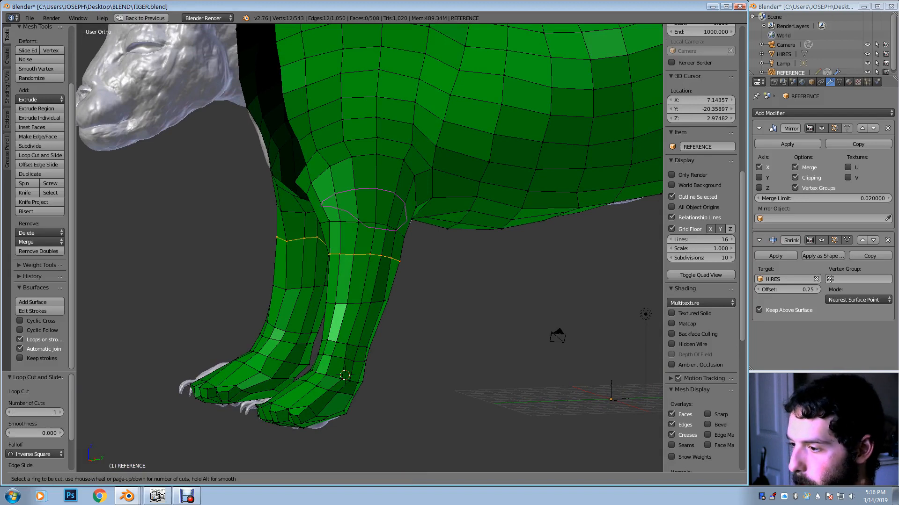
left_click(363, 211)
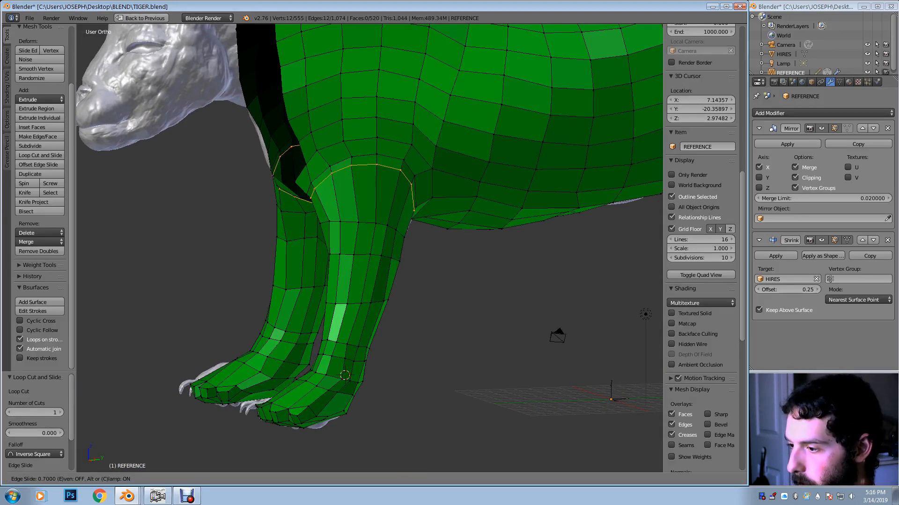
key("Return")
key("ctrl+r")
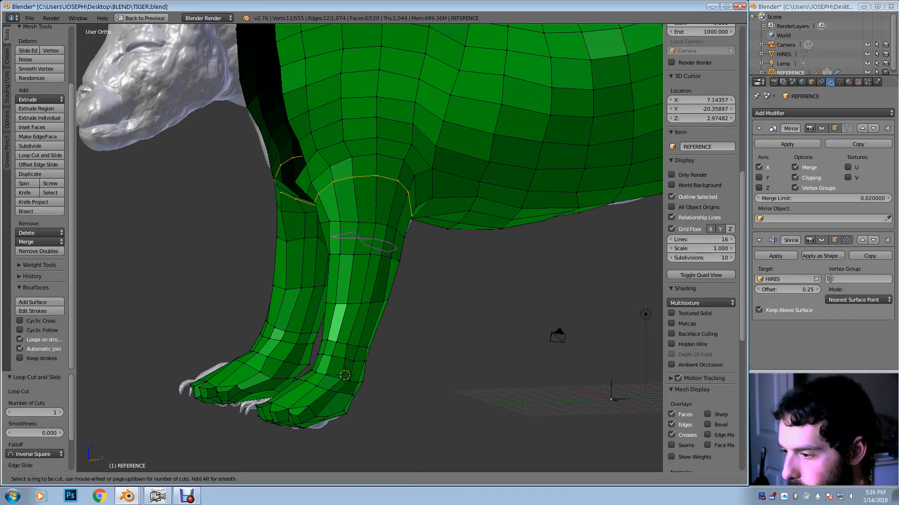
left_click(393, 258)
left_click(393, 259)
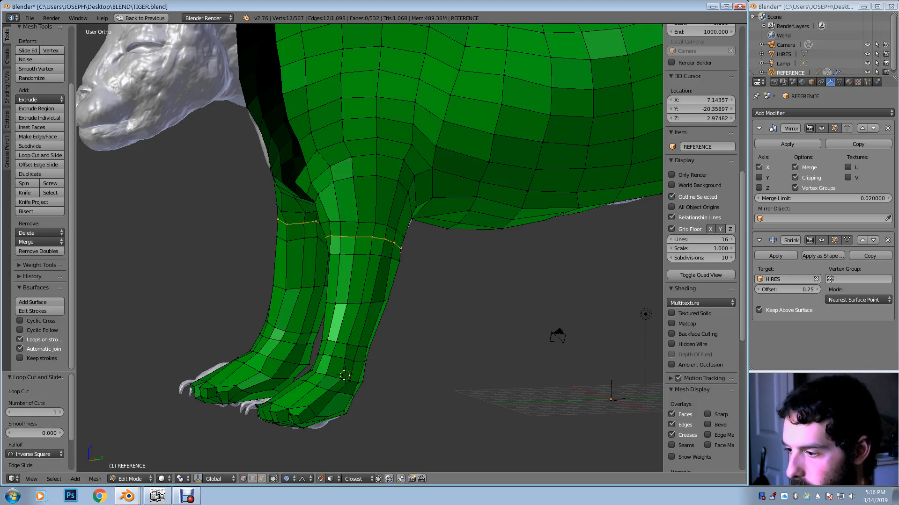
Lower the selected edge loop about 1.209 along Z with smooth proportional falloff enlarged to size 3.45
scroll(393, 259, "up", 2)
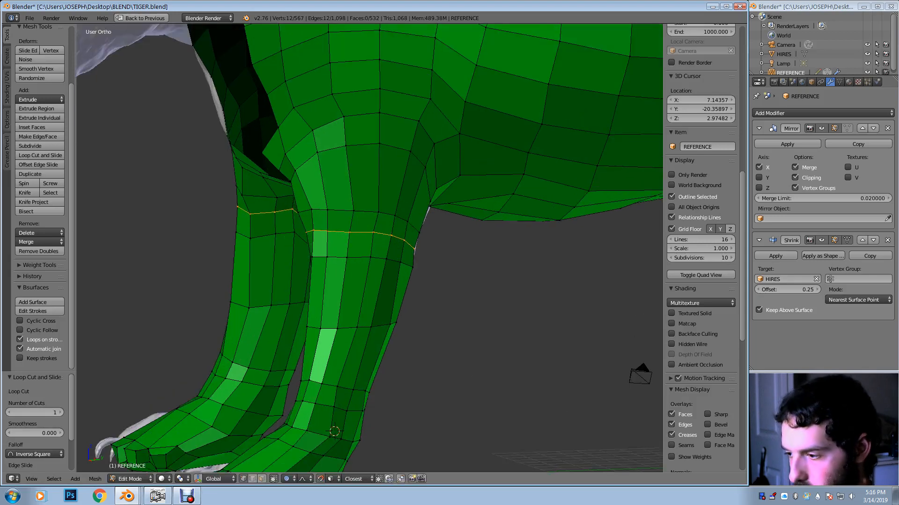
middle_click_drag(394, 258, 363, 248)
key("g")
key("z")
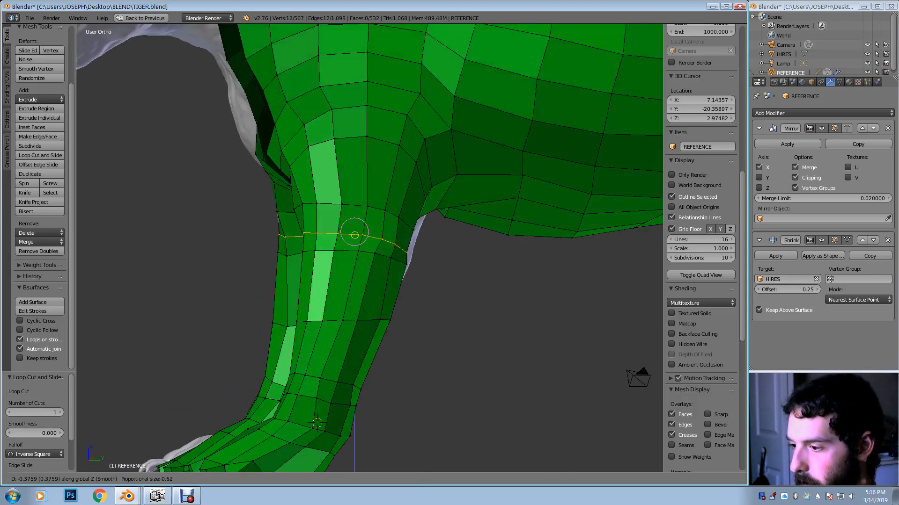
scroll(354, 242, "down", 9)
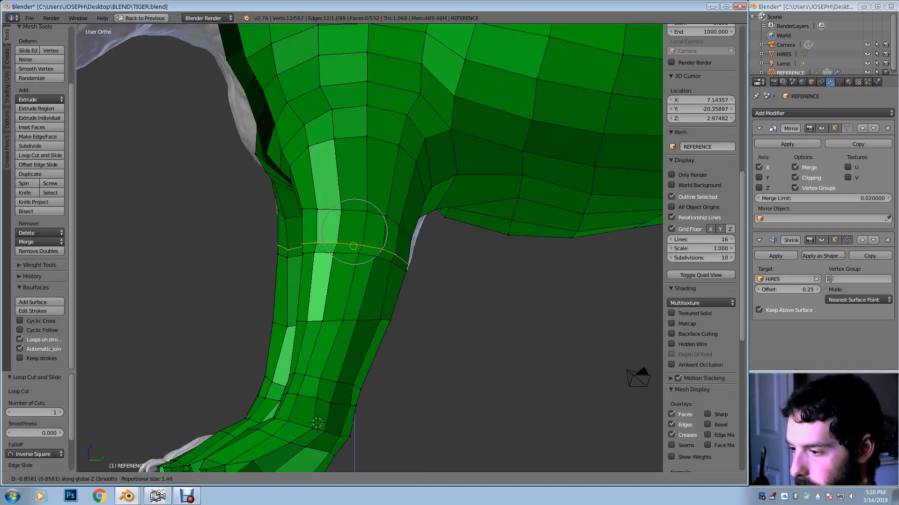
scroll(353, 246, "down", 6)
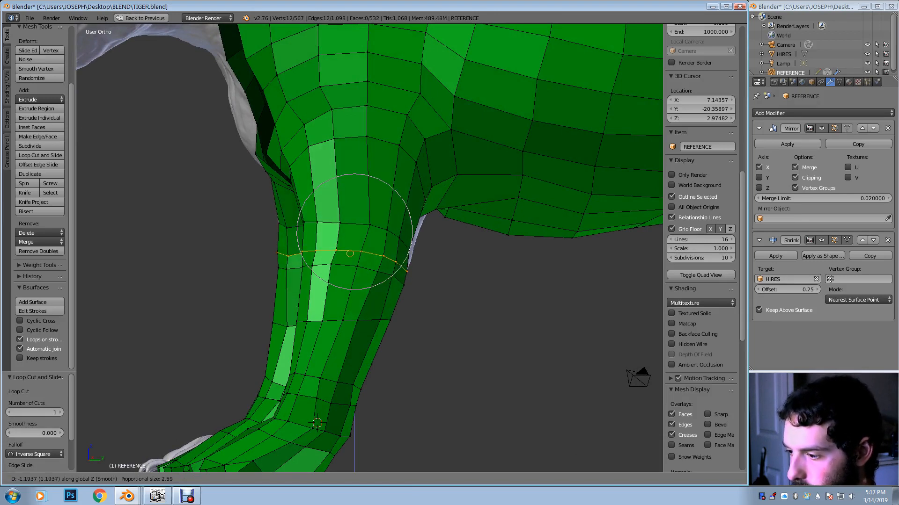
scroll(347, 243, "down", 3)
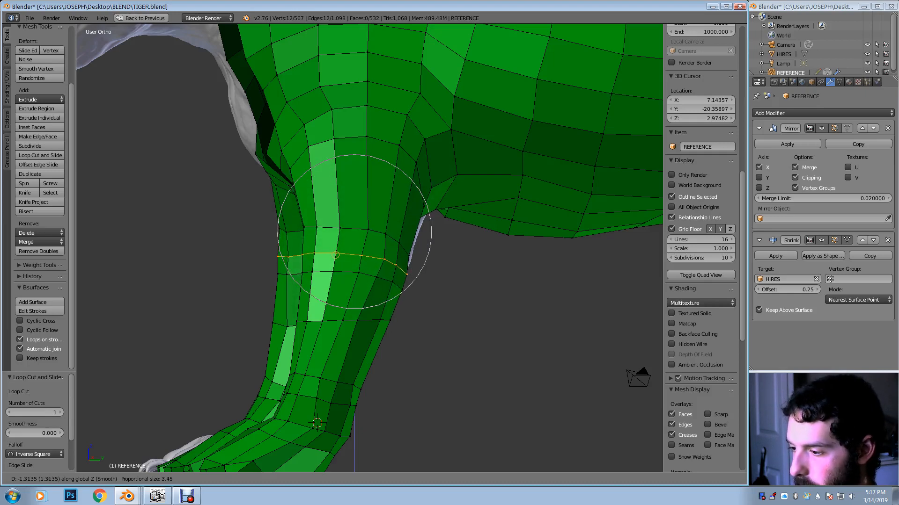
left_click(336, 252)
Move the inner vertex on the ring above the selected loop by about (-0.274, -0.132, -0.071) with proportional falloff
middle_click_drag(336, 253, 414, 255)
middle_click_drag(290, 260, 283, 262)
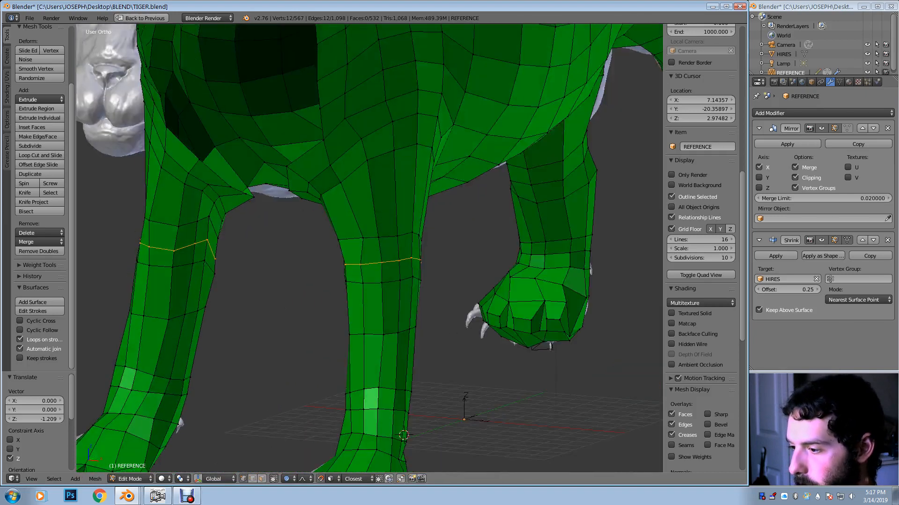
right_click(362, 238)
key("g")
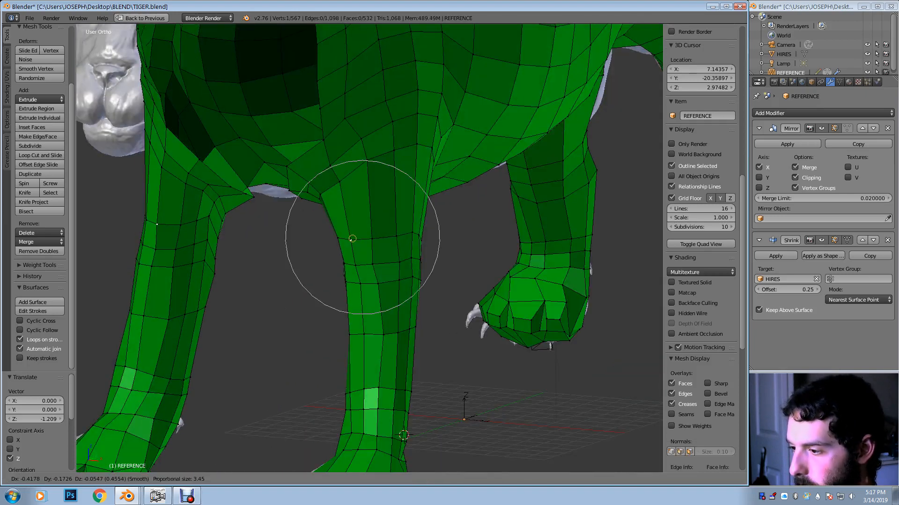
left_click(353, 239)
Add a single loop cut around the upper front leg just below where it joins the body, sliding it slightly upward
middle_click_drag(355, 239, 362, 235)
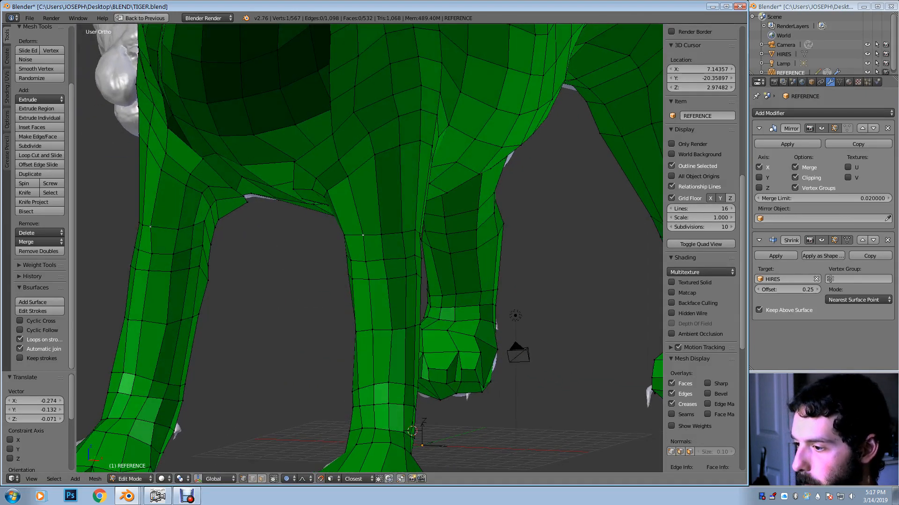
key("ctrl+r")
left_click(363, 220)
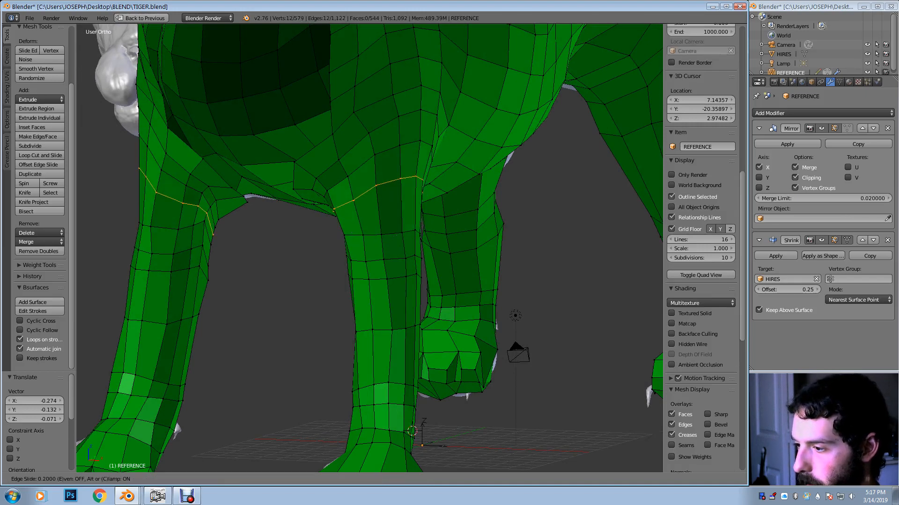
left_click(369, 190)
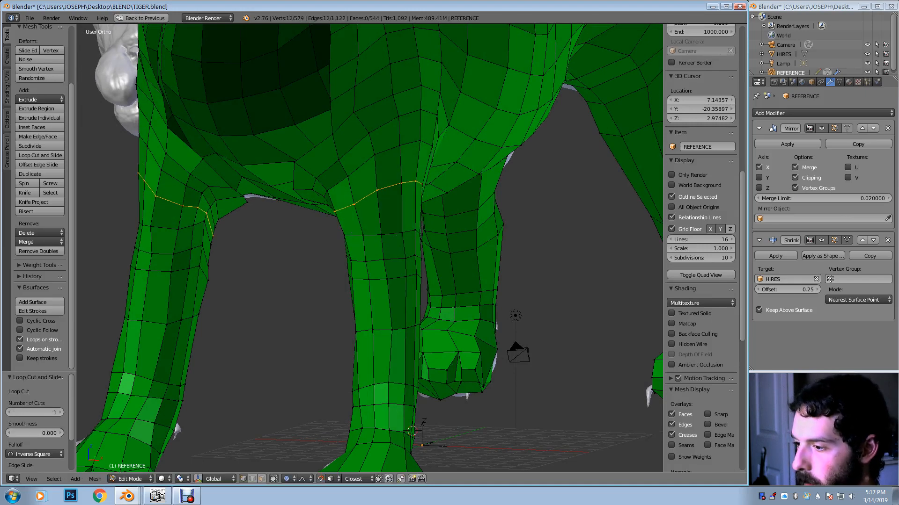
Add a single loop cut around the upper hind leg, just below where the thigh joins the body
scroll(370, 248, "down", 8)
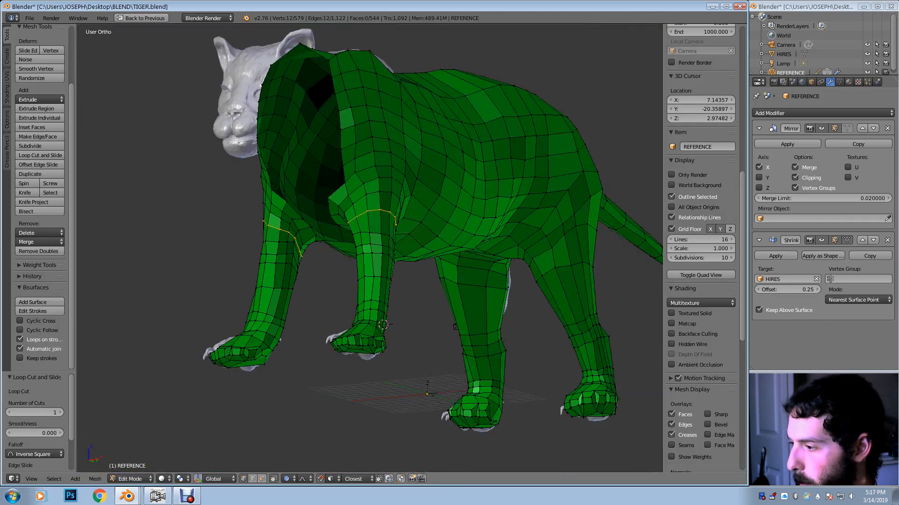
middle_click_drag(370, 248, 155, 287)
scroll(369, 248, "up", 2)
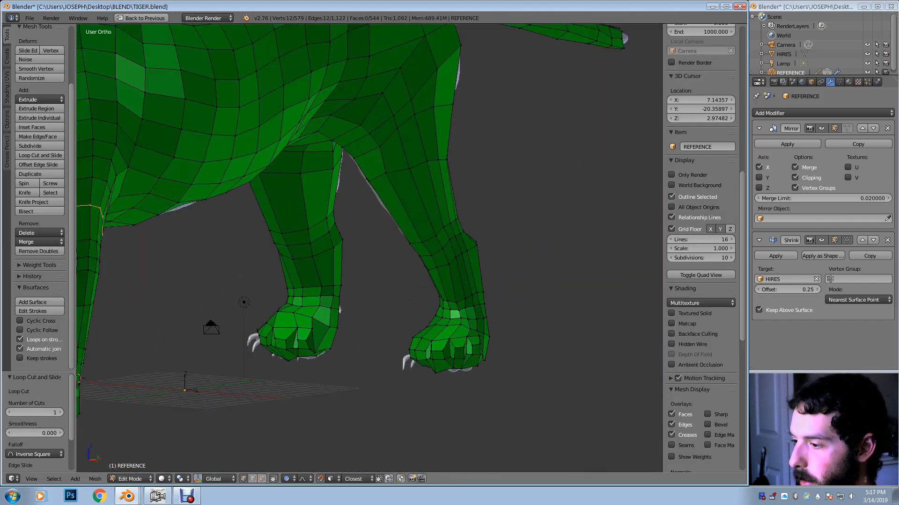
middle_click_drag(370, 248, 372, 278, "shift")
key("ctrl+r")
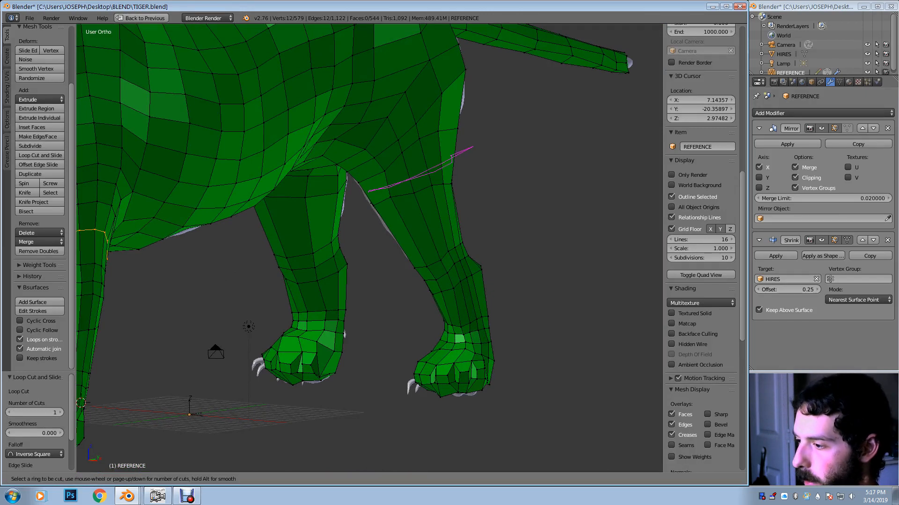
left_click(410, 179)
left_click(81, 403)
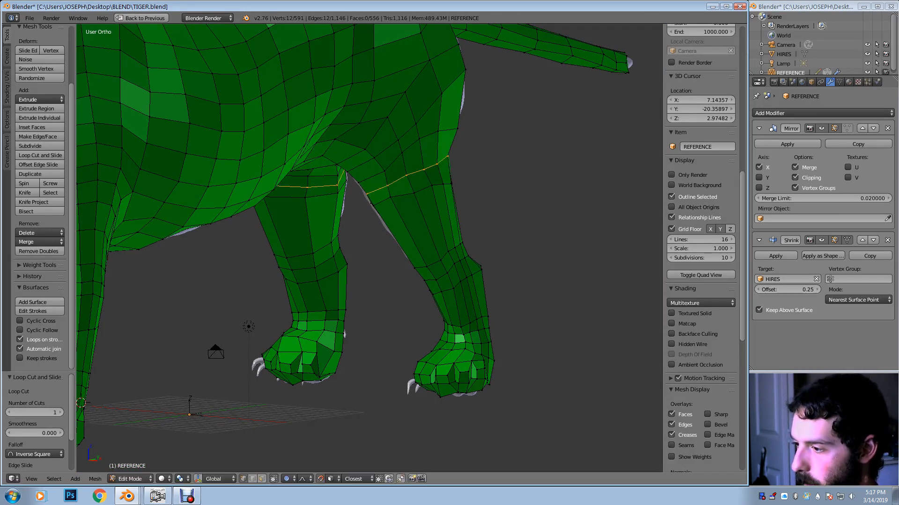
Move the vertex on the outer side of the new hind-leg loop by about (-0.034, -0.486, 0.483) with smooth proportional falloff at size 3.45
middle_click_drag(450, 201, 115, 209)
scroll(370, 248, "up", 6)
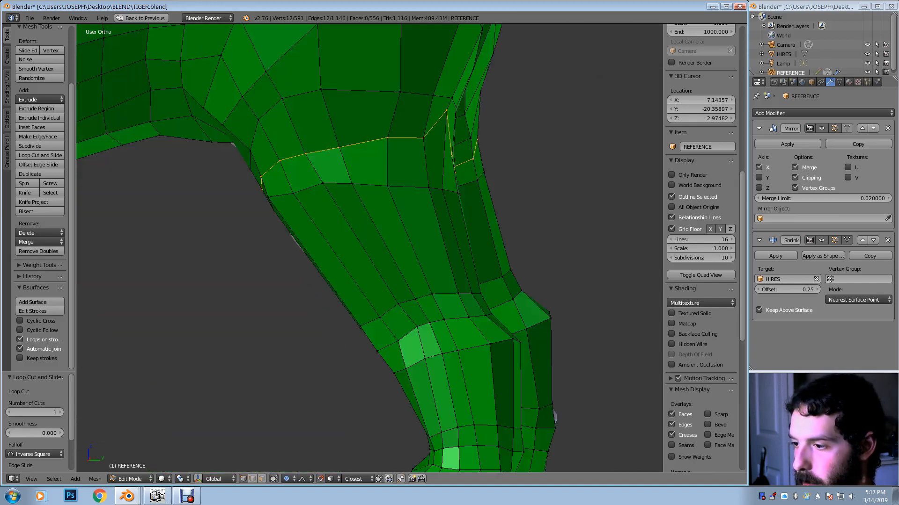
scroll(369, 248, "down", 1)
middle_click_drag(370, 248, 409, 248)
scroll(370, 248, "up", 1)
middle_click_drag(327, 210, 426, 281, "shift")
middle_click_drag(370, 249, 426, 249)
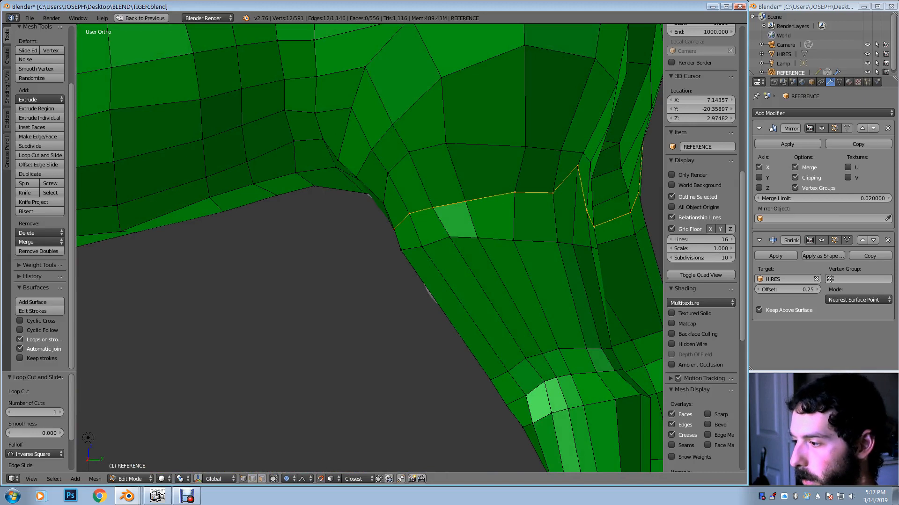
middle_click_drag(370, 248, 329, 242, "shift")
right_click(512, 187)
key("g")
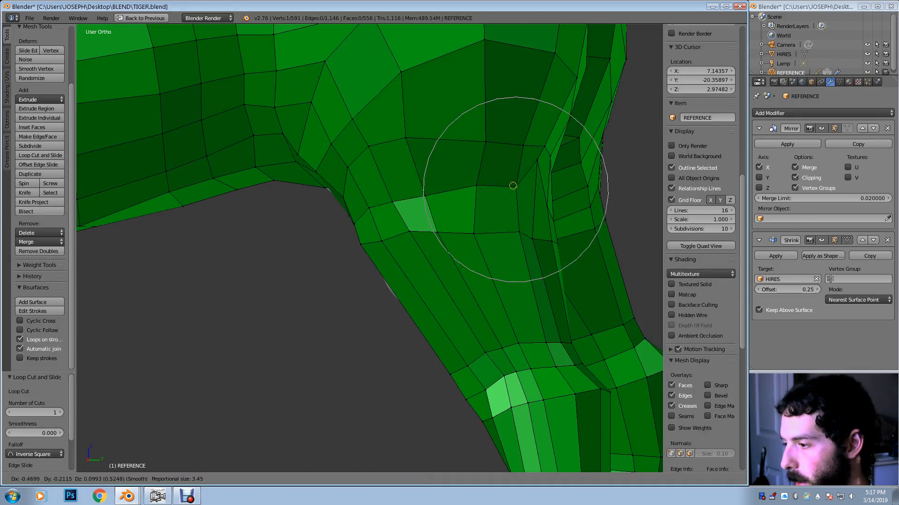
left_click(503, 176)
Move the raised vertex on the new loop by (-1.600, -1.806, -0.509) with proportional size 2.14, and a ring vertex below it by (-0.011, 0.047, 0.328)
right_click(537, 158)
key("g")
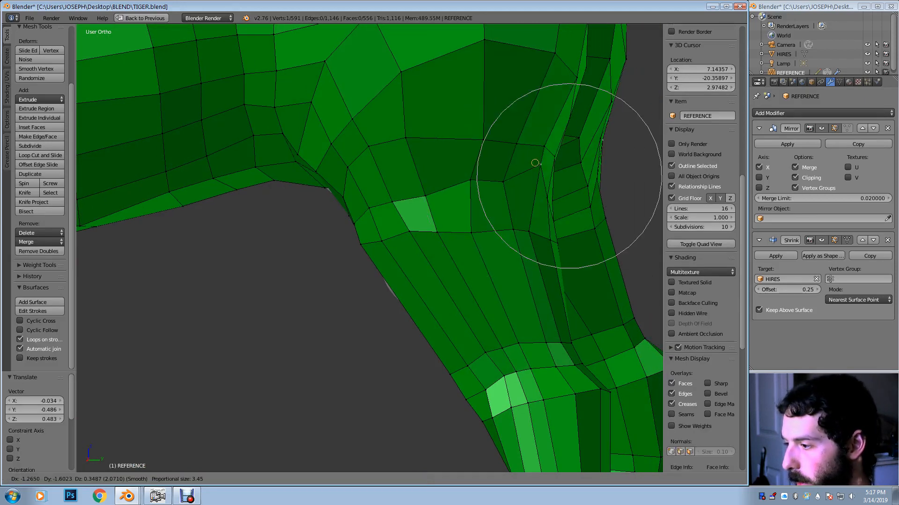
scroll(535, 173, "up", 4)
scroll(534, 173, "up", 1)
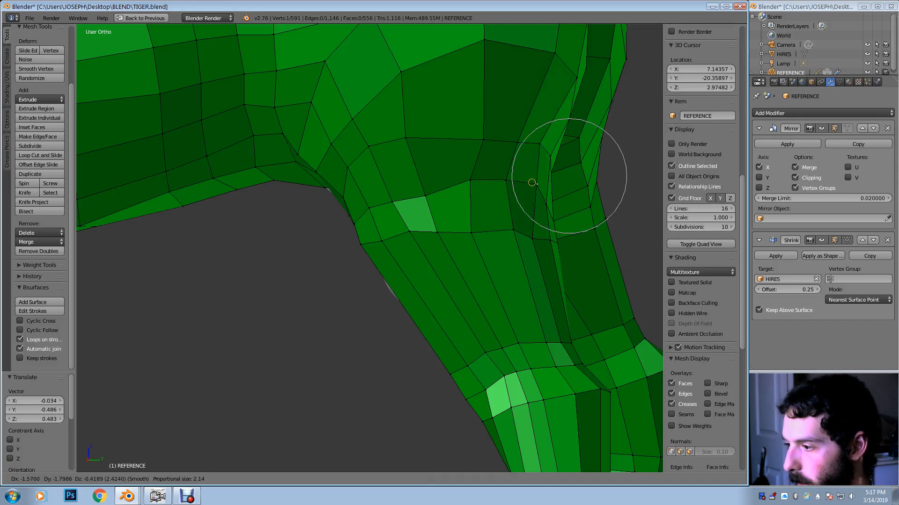
left_click(536, 186)
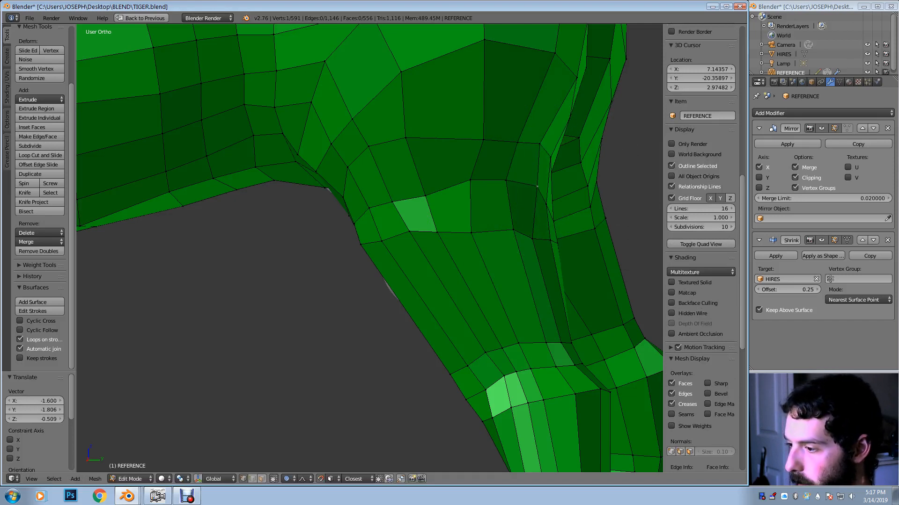
key("g")
left_click(469, 223)
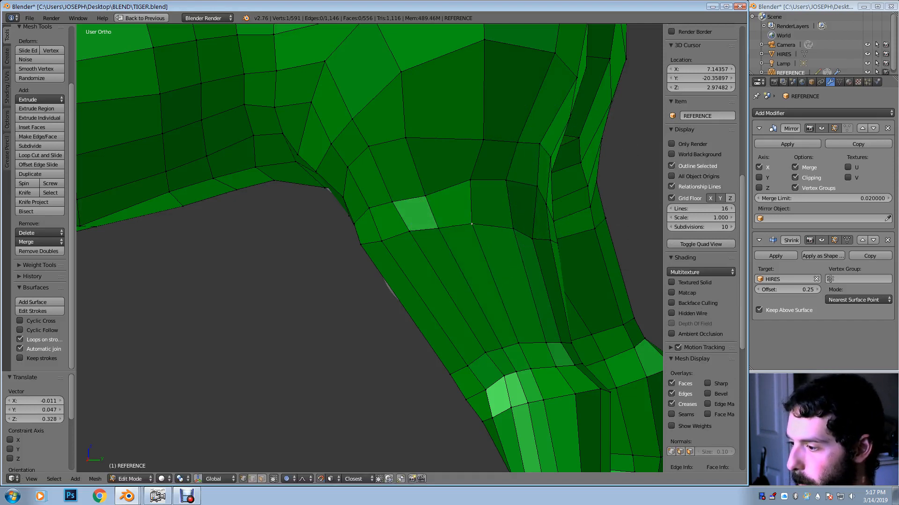
Even the ring below the new hind-leg loop by moving two neighbouring vertices (-2.115, -3.670, -0.606) and (0.064, -0.111, 0.348)
middle_click_drag(470, 223, 421, 234)
middle_click_drag(486, 262, 178, 200)
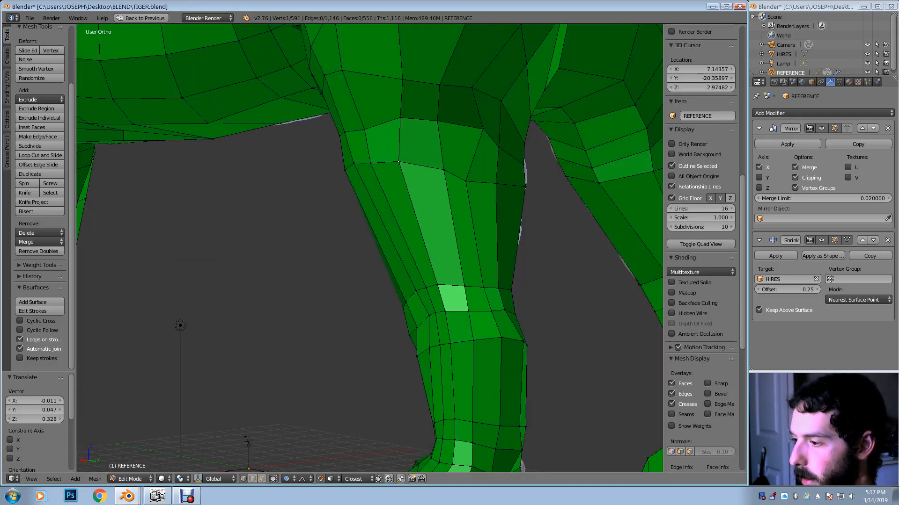
key("g")
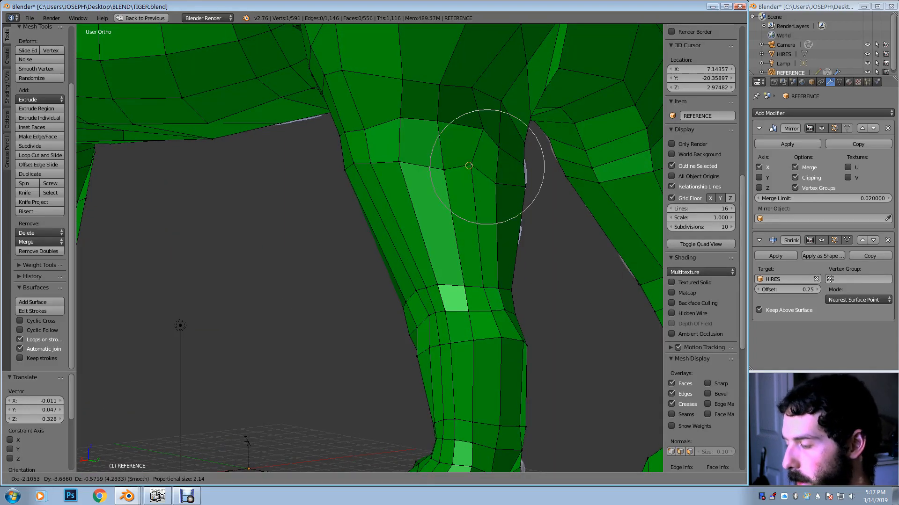
left_click(469, 165)
key("g")
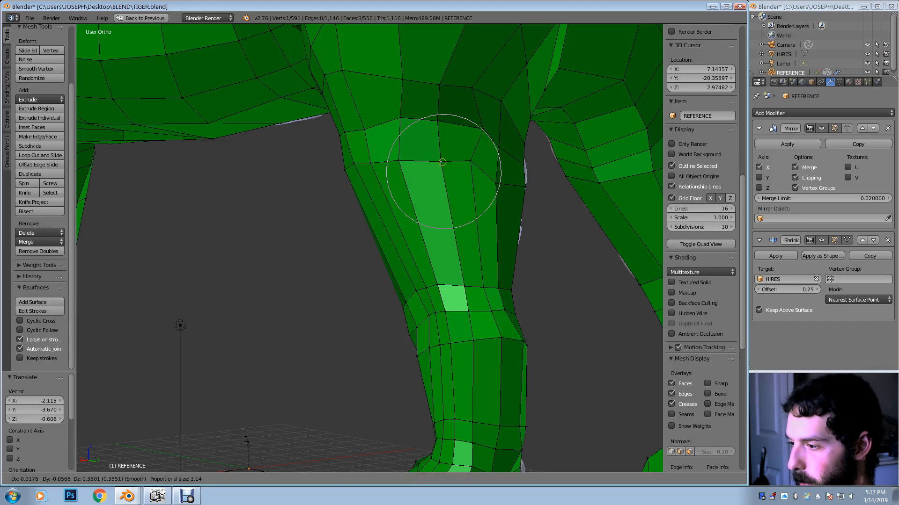
left_click(442, 163)
Move one new-loop vertex on the hind leg by (-0.227, -0.243, -0.169) and the vertex beneath it by (-0.207, 0.317, 0.015)
key("g")
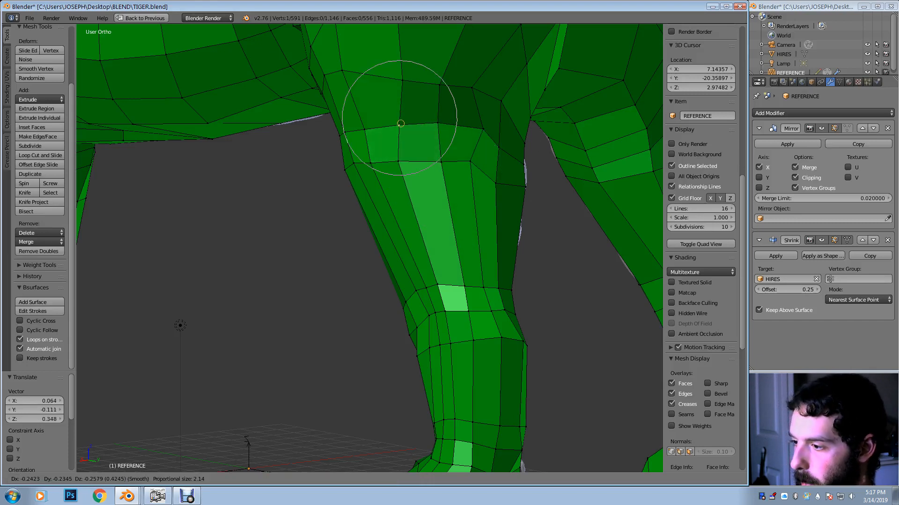
left_click(398, 123)
key("g")
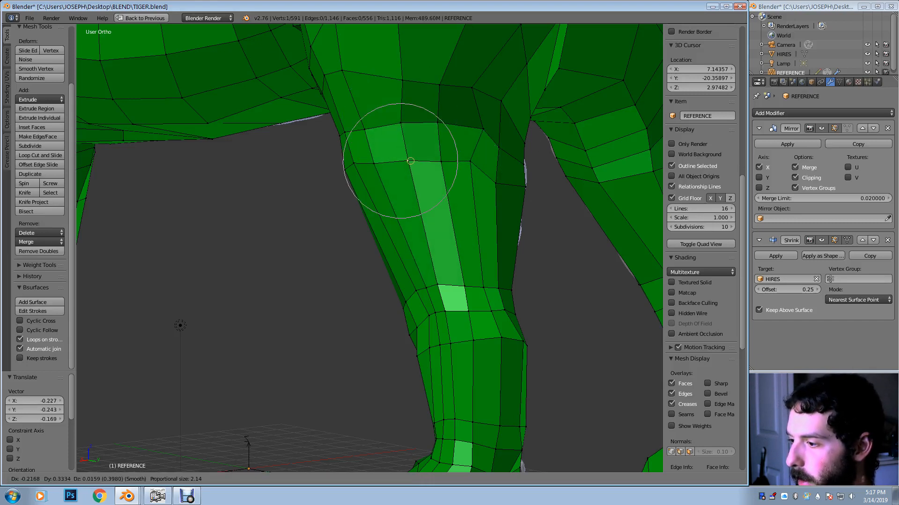
left_click(403, 162)
Shift the protruding vertex on the new hind-leg loop by (0.530, -0.177, 0.019), reducing the proportional size to 1.61
middle_click_drag(403, 162, 339, 223)
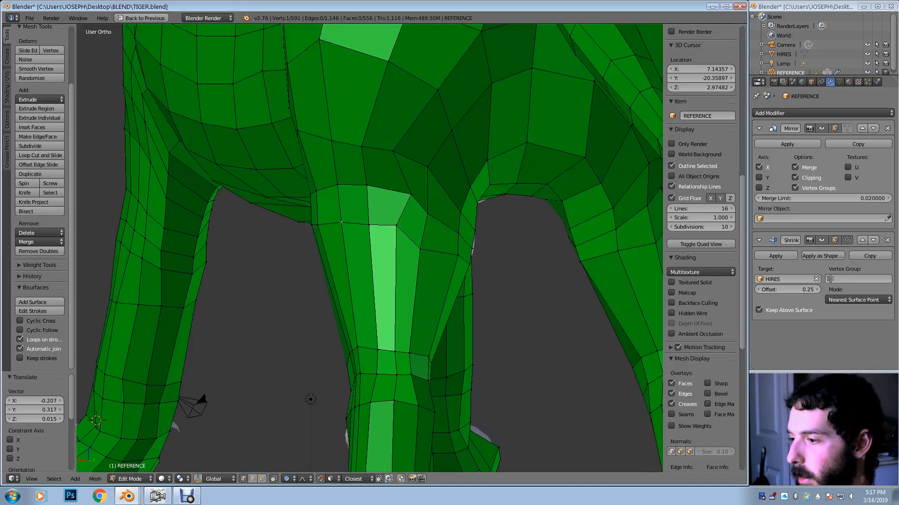
key("g")
scroll(399, 194, "up", 4)
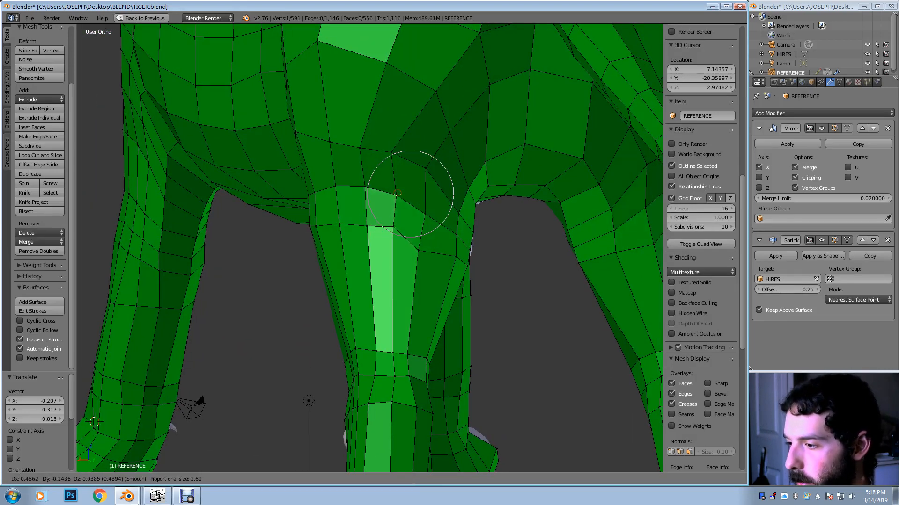
left_click(396, 193)
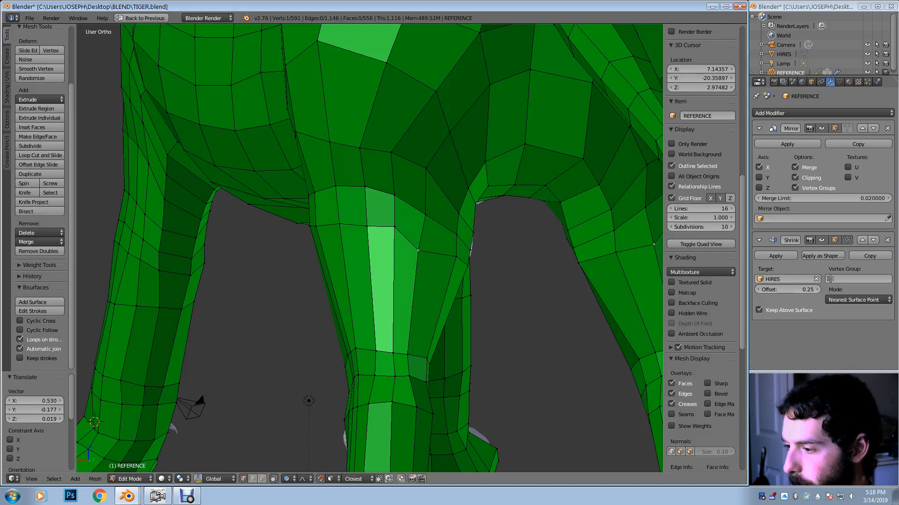
Move a vertex on the ring below the new hind-leg loop by (-0.108, -0.053, 0.459) and one on the ring above by (0.231, 0.142, -0.281)
key("g")
left_click(649, 233)
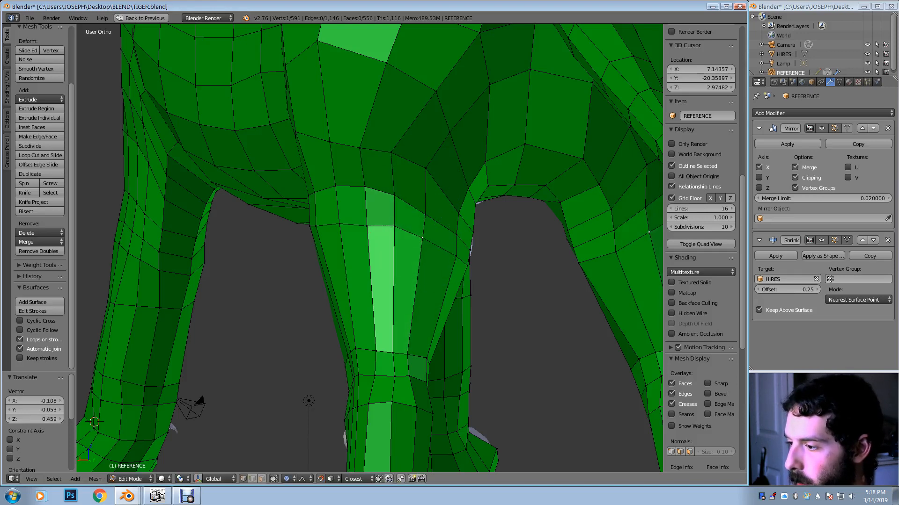
key("g")
key("Return")
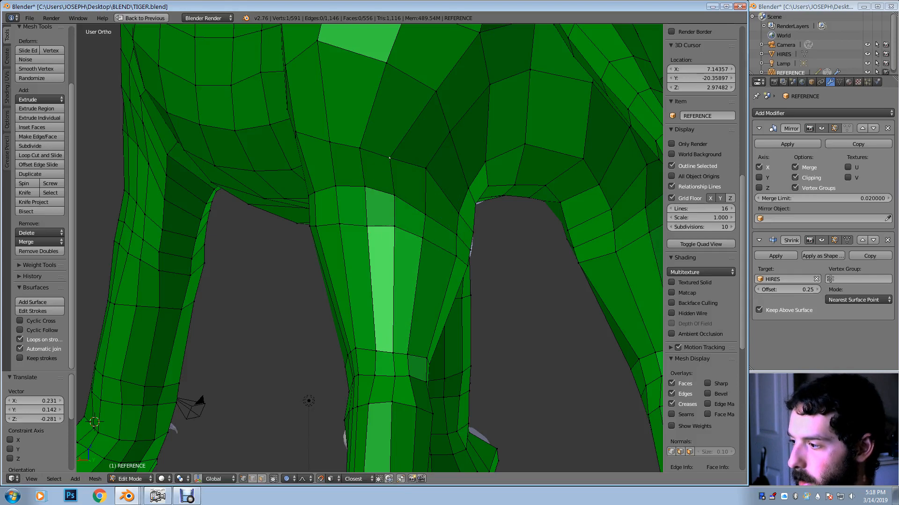
Move two vertices near the tail tip by (0.010, 0.698, -0.133) and (-0.030, 0.556, -0.123), reducing the proportional size to 1.21 for the second
middle_click_drag(398, 205, 80, 276, "shift")
scroll(212, 200, "up", 2)
scroll(370, 248, "up", 2)
middle_click_drag(370, 248, 330, 269)
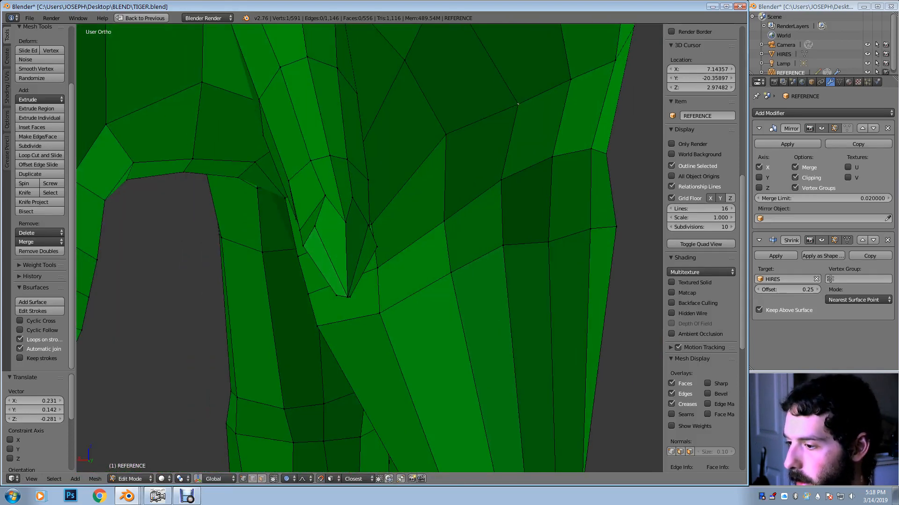
key("g")
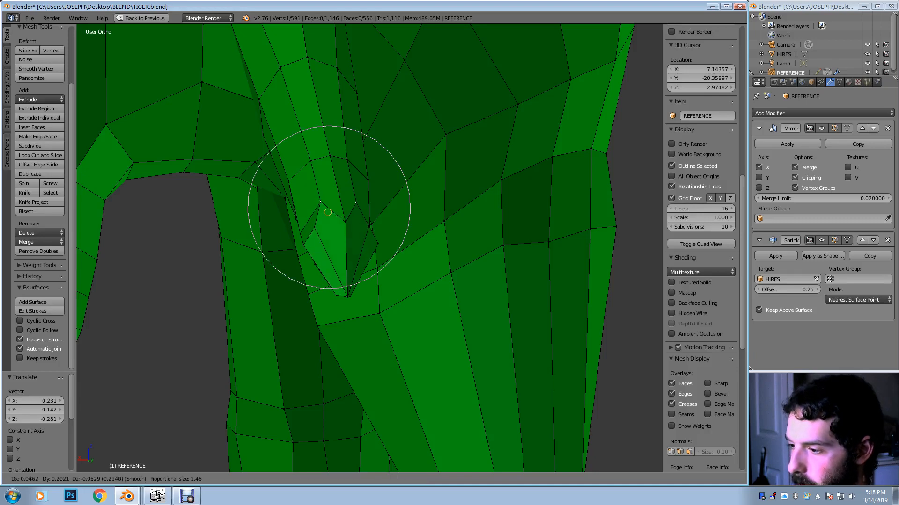
left_click(334, 220)
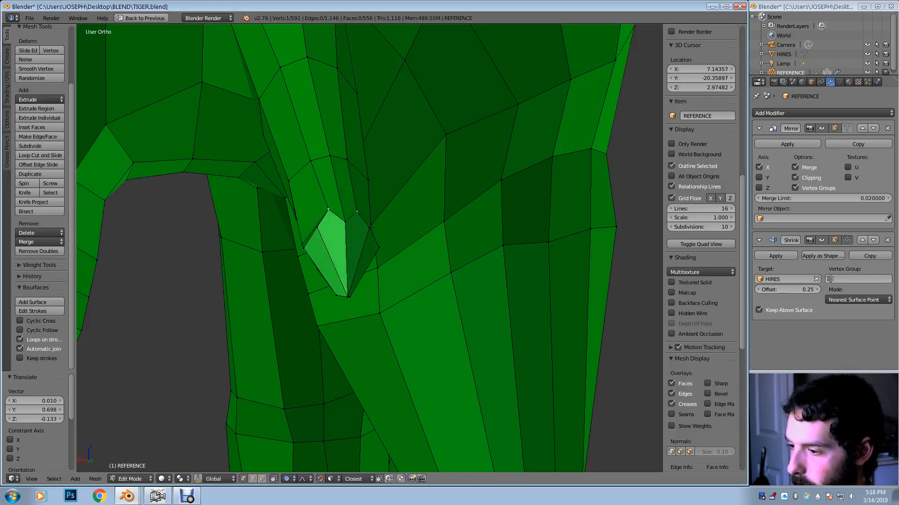
key("g")
scroll(327, 236, "up", 2)
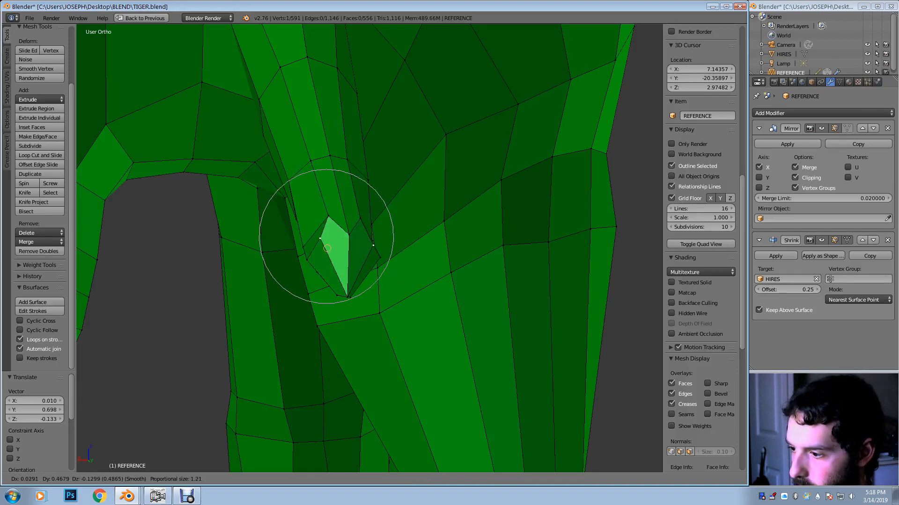
left_click(322, 241)
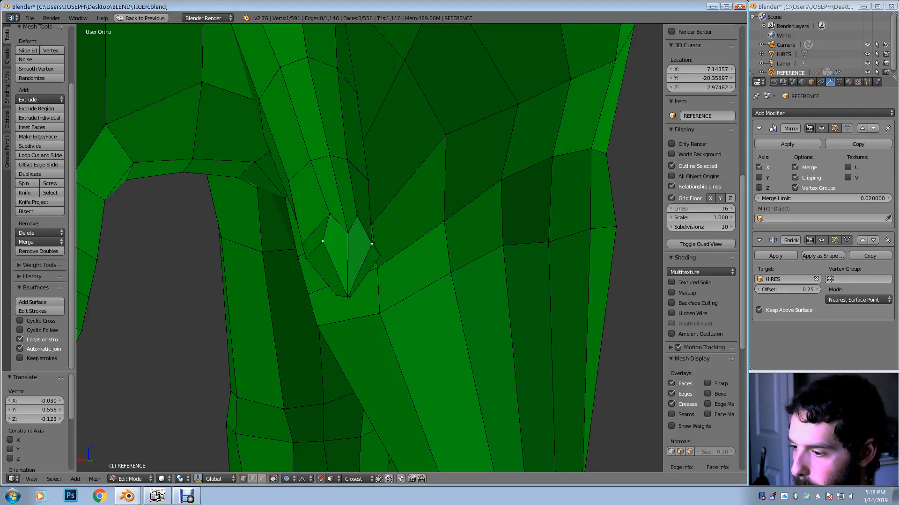
Move the vertex above the tail-tip faces 0.462 along the Y axis with proportional size 0.83
middle_click_drag(322, 241, 283, 132)
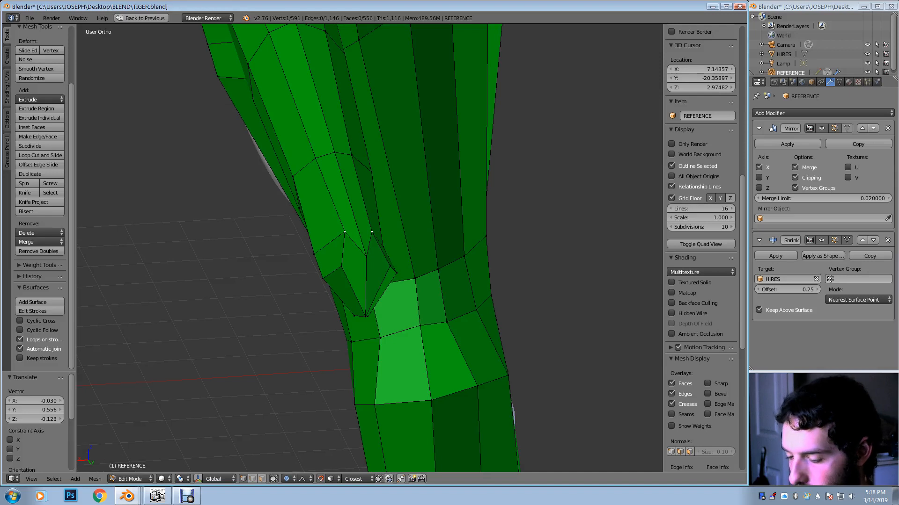
key("g")
key("y")
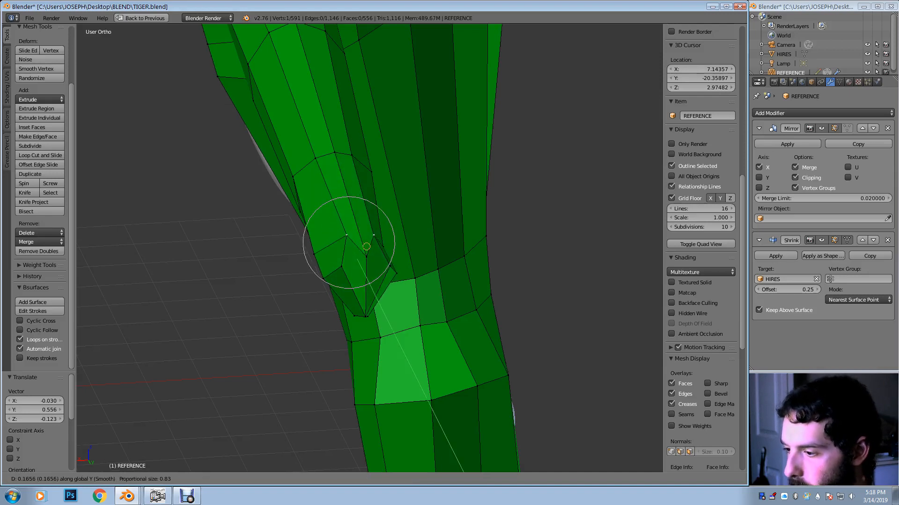
left_click(368, 255)
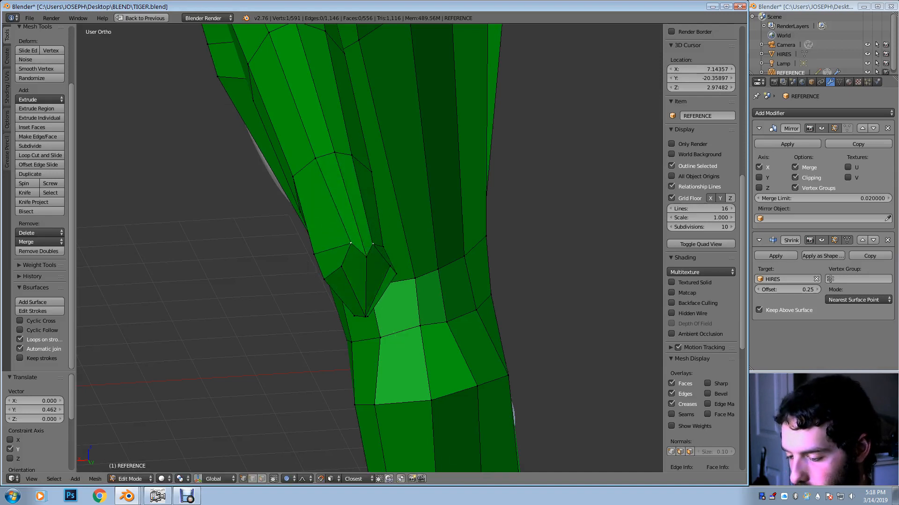
Turn off proportional editing and move the tail-tip centre vertex by (-0.086, -0.368, 0.113)
key("o")
key("g")
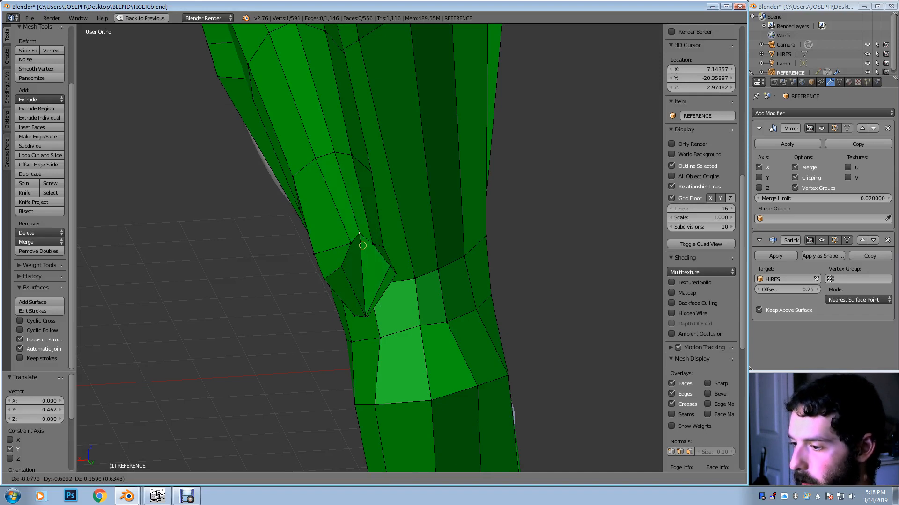
left_click(366, 252)
Place the 3D cursor at the tail tip, centre the view there, and move the selected tip vertex by (0.154, -0.403, 0.021)
mouse_move(365, 252)
middle_mouse_down()
mouse_move(416, 244)
mouse_move(359, 271)
mouse_move(377, 250)
middle_mouse_up()
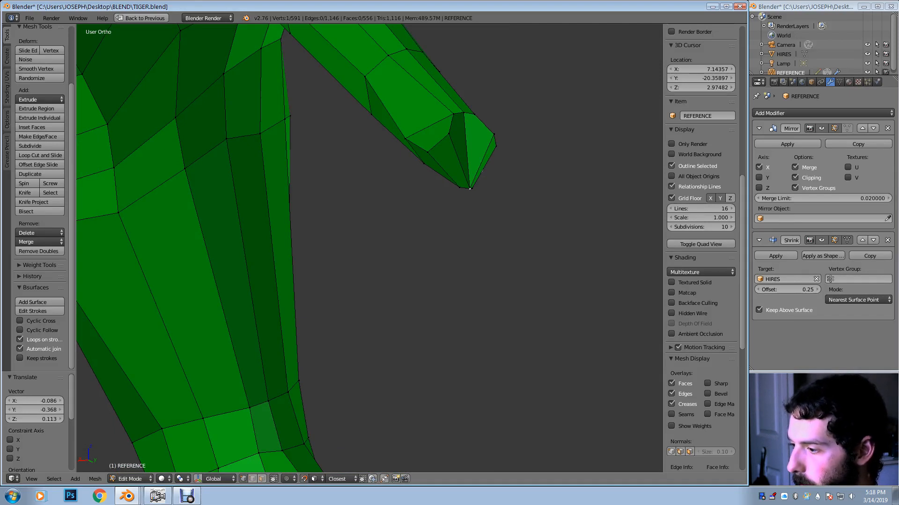
middle_click_drag(377, 251, 435, 243)
middle_click_drag(435, 197, 271, 351, "shift")
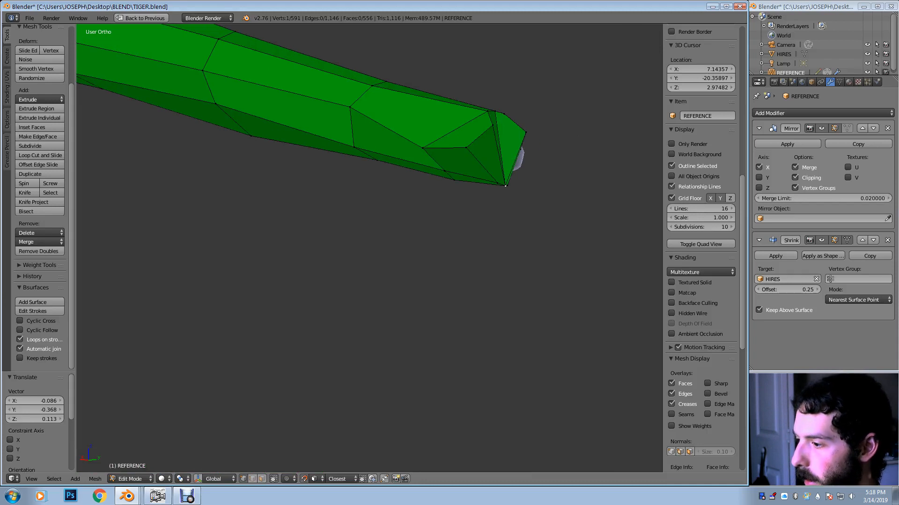
key("alt+Home")
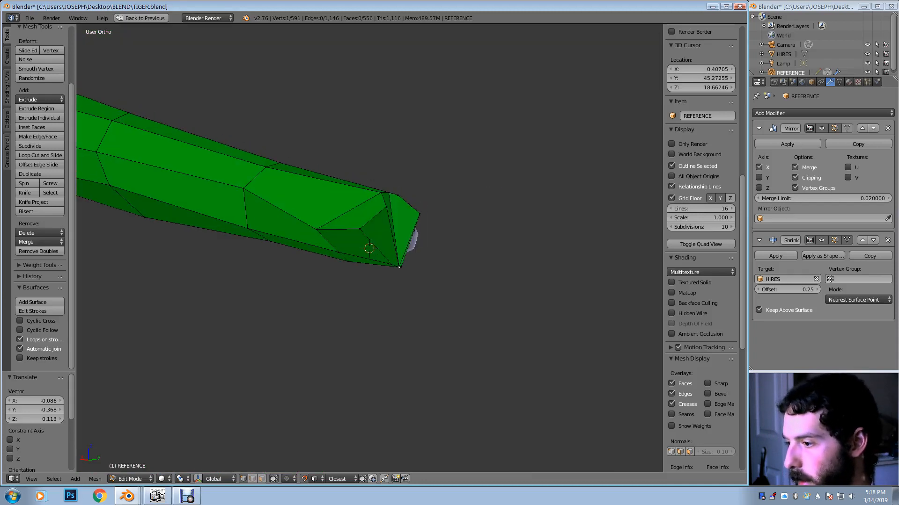
scroll(369, 248, "up", 2)
middle_click_drag(370, 248, 381, 228)
key("g")
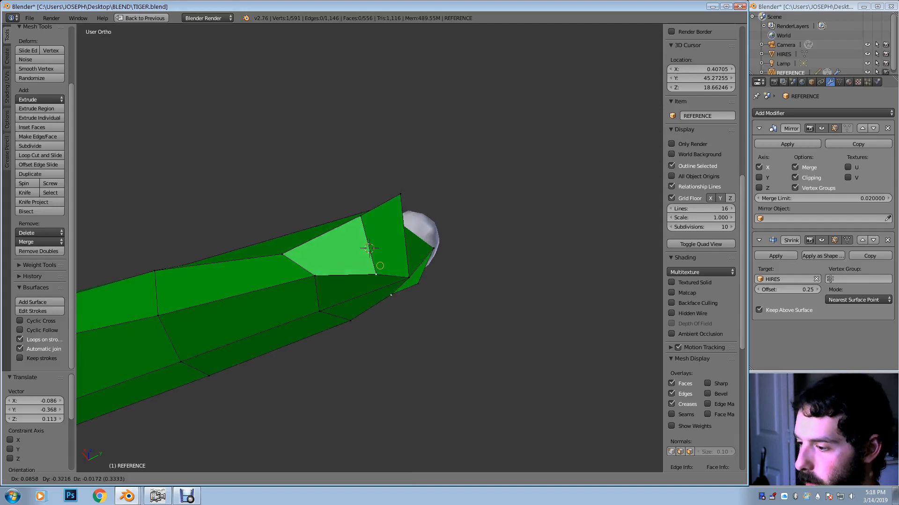
left_click(371, 263)
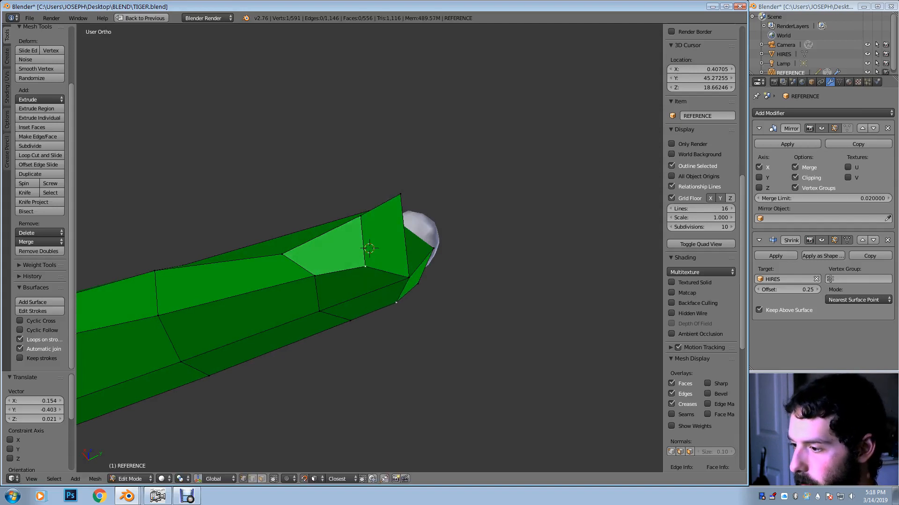
Move the upper side vertex behind the tail tip by (0.028, -0.099, 0.024) and the one below it by (0.159, -0.056, 0.171)
middle_click_drag(371, 263, 347, 277)
right_click(367, 219)
key("g")
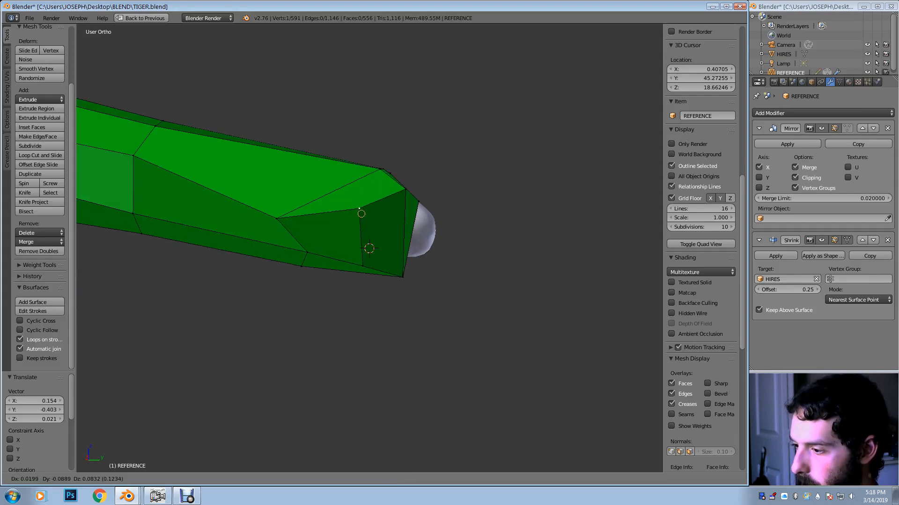
left_click(356, 215)
right_click(362, 266)
key("g")
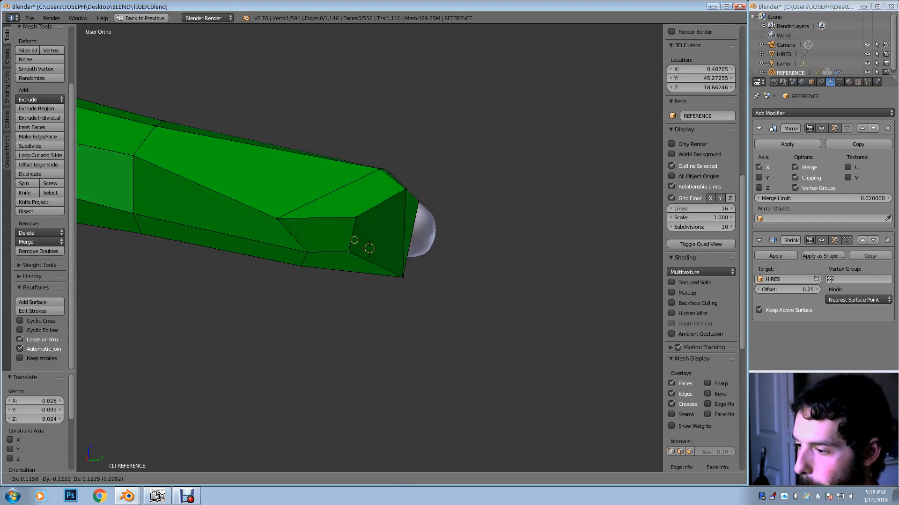
left_click(361, 236)
Move the lower side vertex on the ring behind the tail tip by (-0.067, -0.468, -0.113), then by (0.188, 0.016, 0.114)
right_click(307, 253)
key("g")
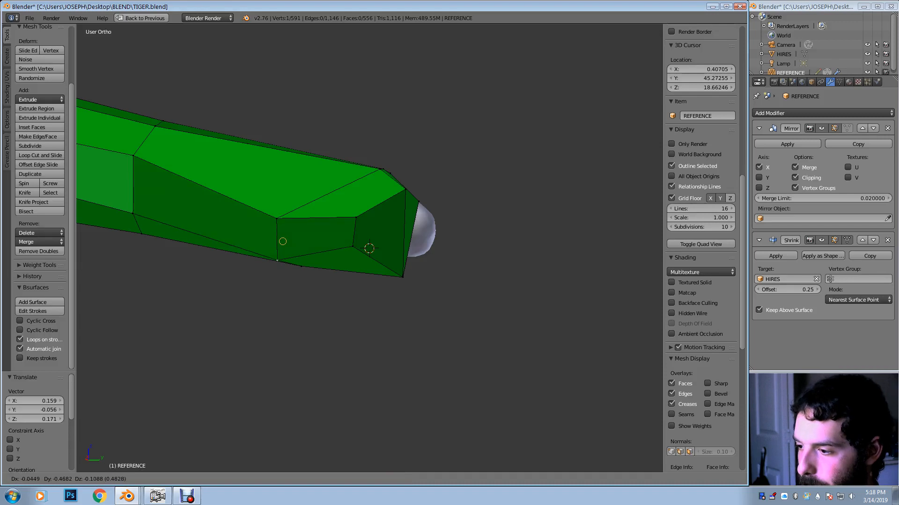
left_click(283, 242)
middle_click_drag(283, 241, 281, 185)
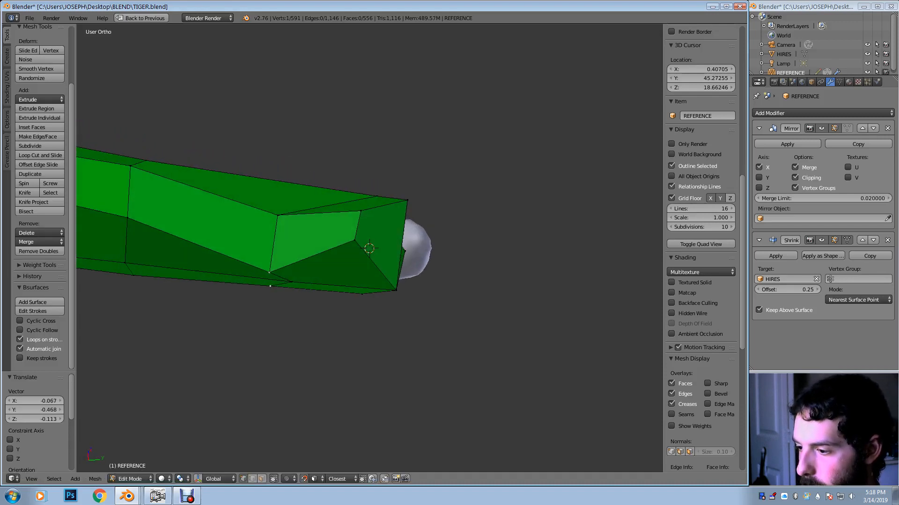
key("g")
left_click(271, 245)
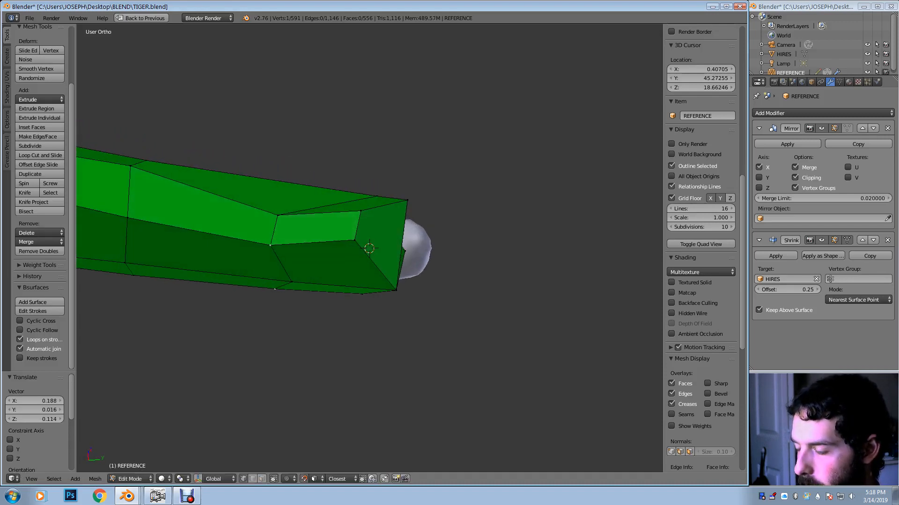
Move the underside vertex on the same ring behind the tail tip by (0.053, -0.161, 0.054)
right_click(290, 281)
key("g")
left_click(279, 281)
middle_click_drag(279, 281, 202, 339)
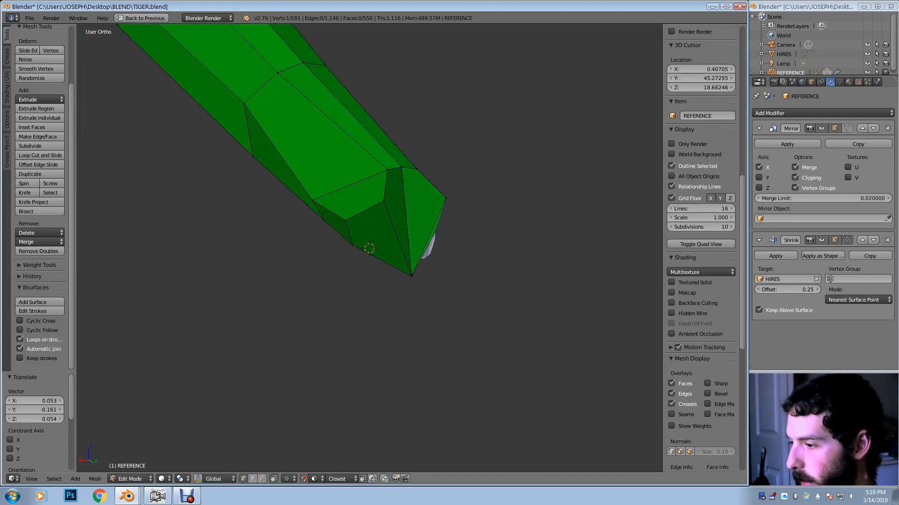
Move the top-centre vertex at the tail tip by (0.020, 0.464, -0.173) and its neighbour by (0.015, 0.362, -0.198)
middle_click_drag(284, 230, 286, 204)
key("g")
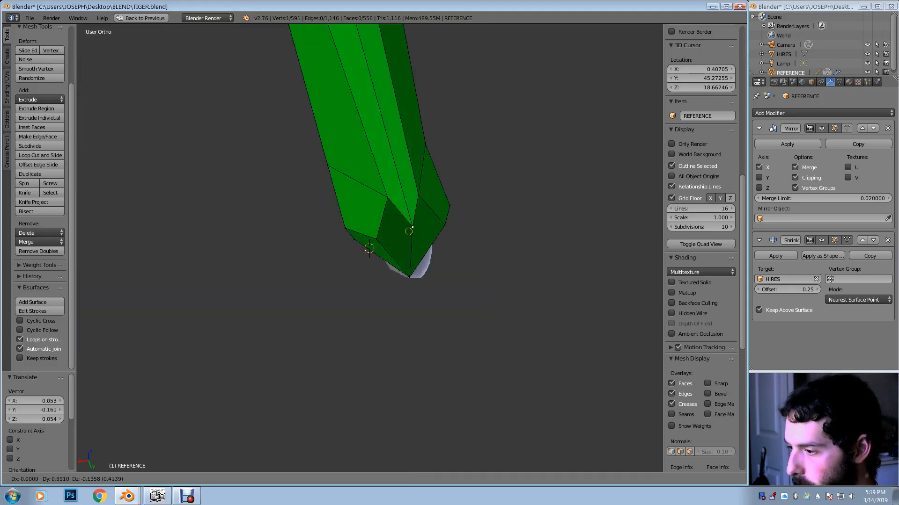
left_click(409, 238)
right_click(386, 205)
key("g")
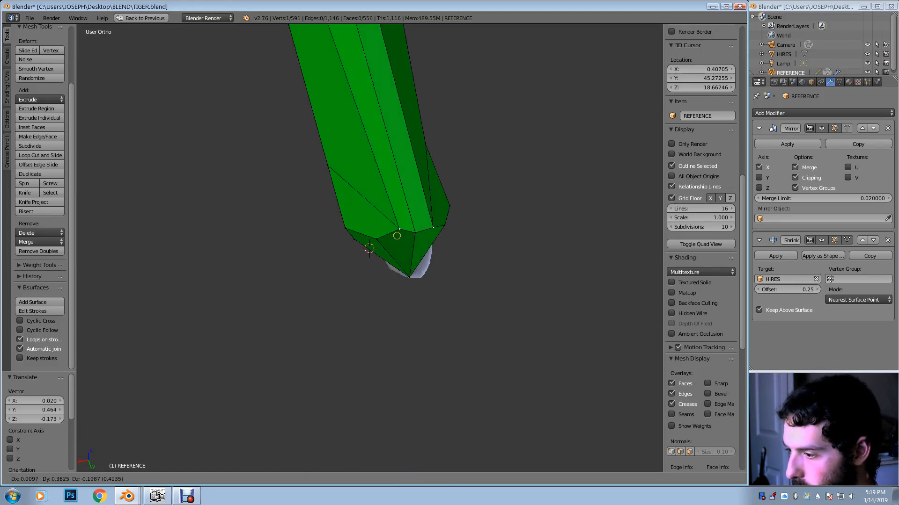
left_click(396, 235)
Move the lower vertex of the tail-tip end faces by (-0.033, 0.301, 0.211) and the side vertex behind it by (-0.045, -0.044, -0.055)
middle_click_drag(369, 248, 369, 248)
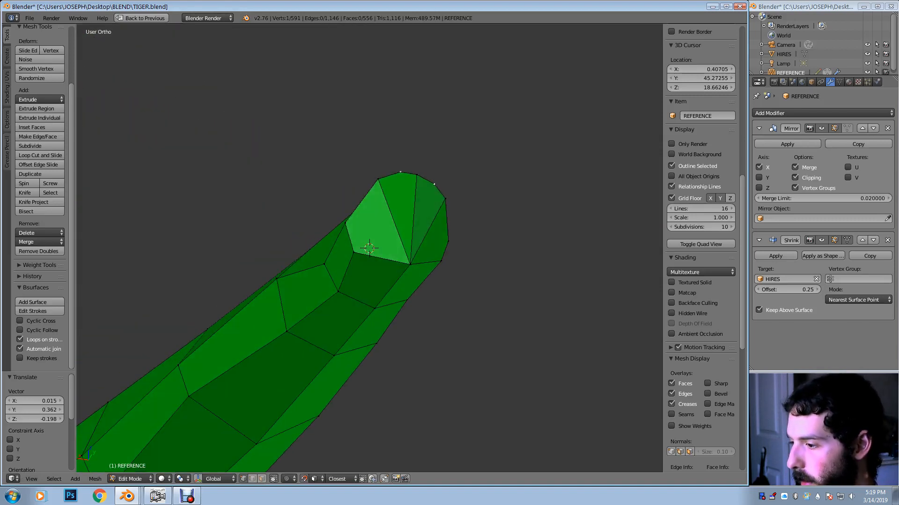
key("g")
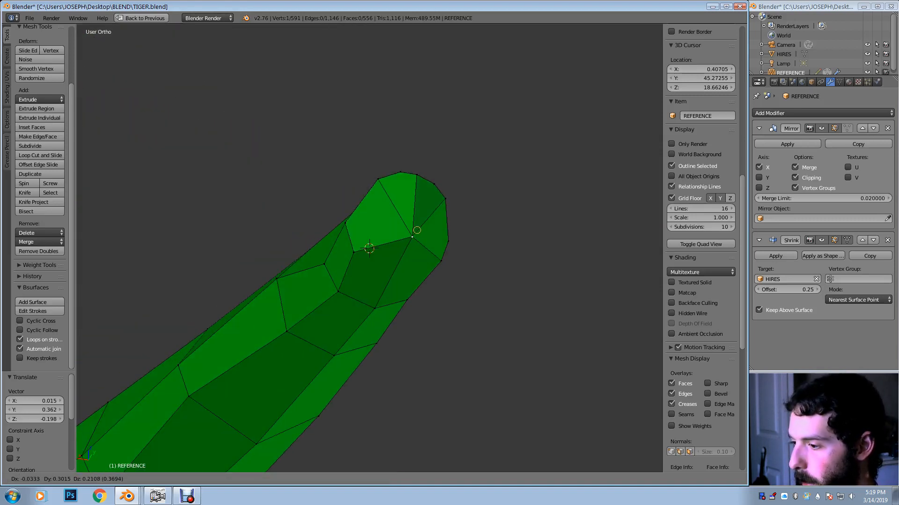
left_click(416, 234)
middle_click_drag(417, 235, 498, 237)
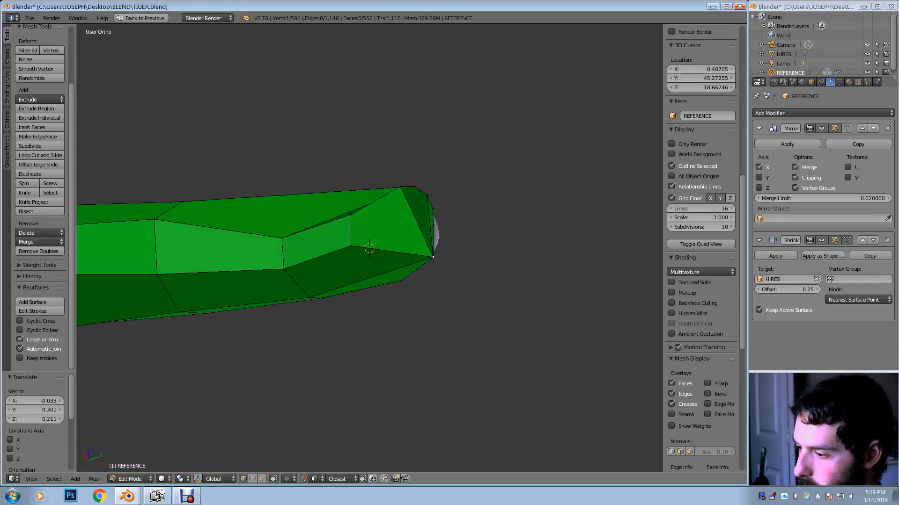
key("g")
left_click(365, 251)
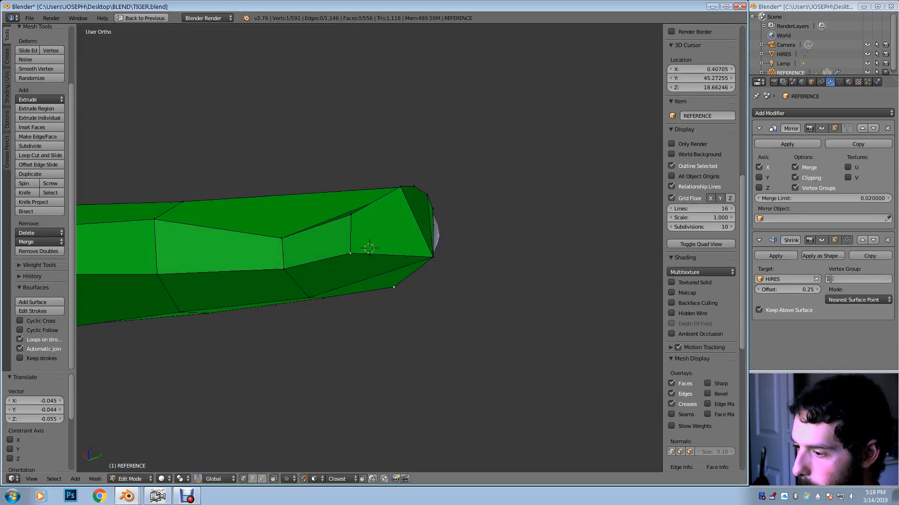
Move the upper side vertex near the tail tip by (0.004, -0.068, -0.003), and the next vertex toward the end by (0.090, -0.019, -0.204)
key("g")
left_click(348, 218)
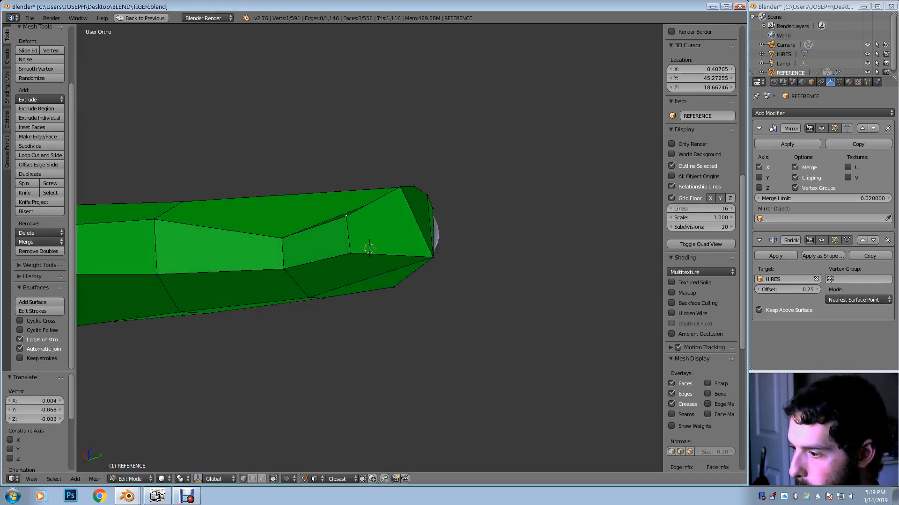
middle_click_drag(348, 218, 372, 220)
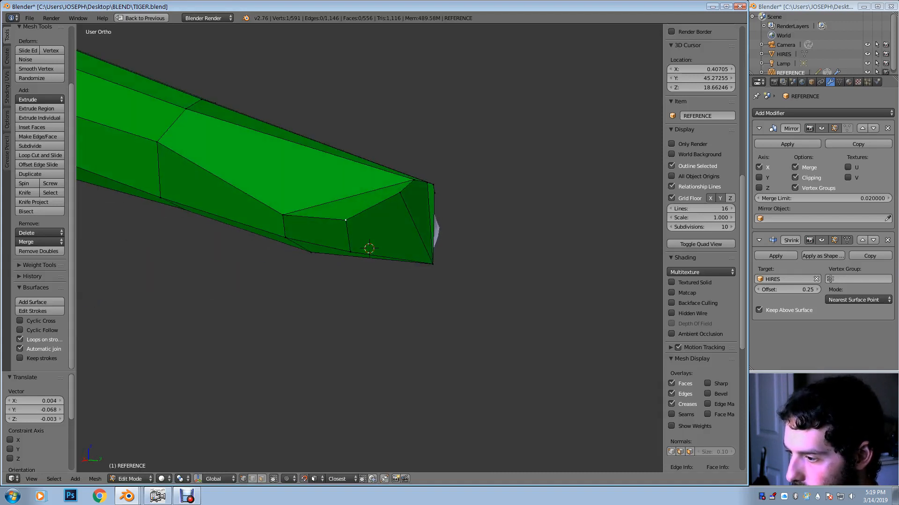
key("g")
left_click(393, 199)
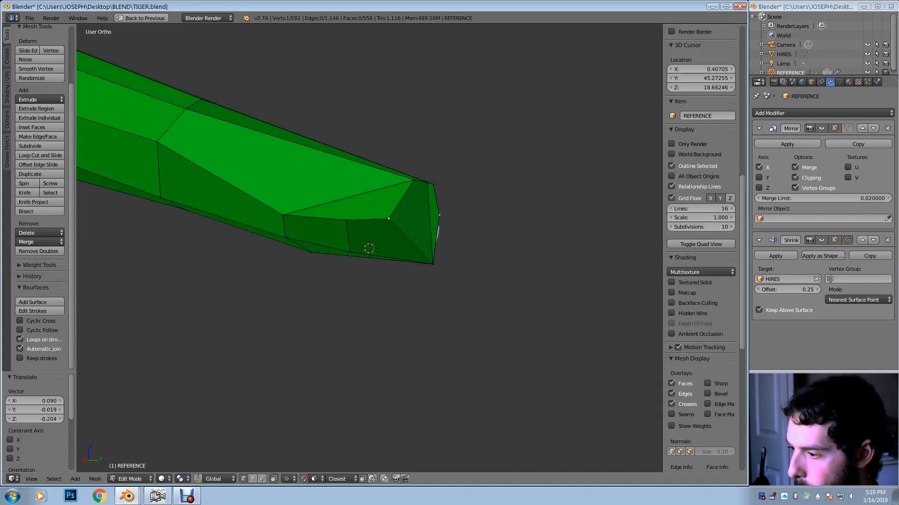
Move the upper corner vertex at the tail end by (0.081, 0.058, -0.067), then by (-0.007, -0.111, -0.018)
middle_click_drag(393, 201, 376, 217)
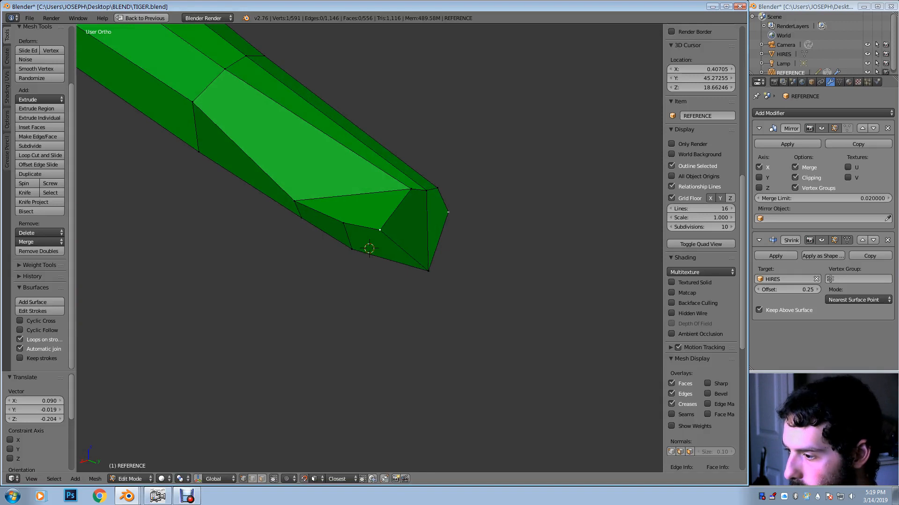
key("g")
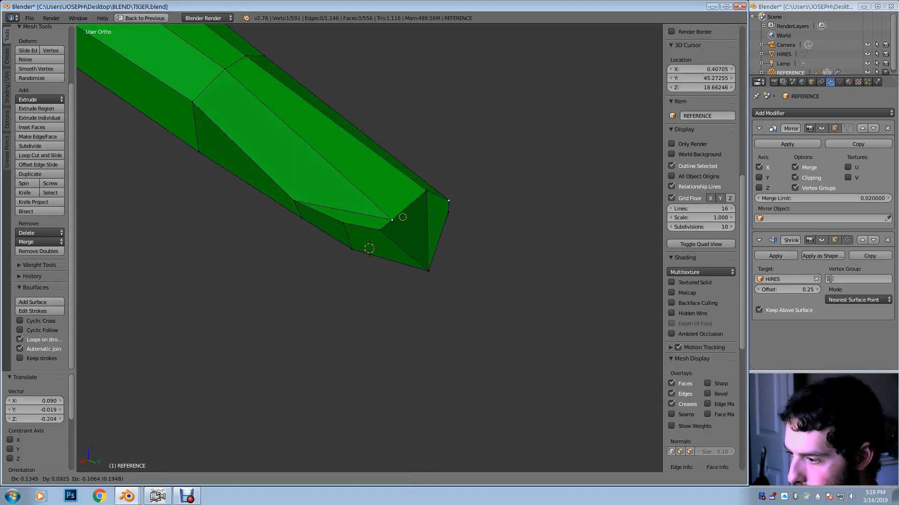
left_click(400, 202)
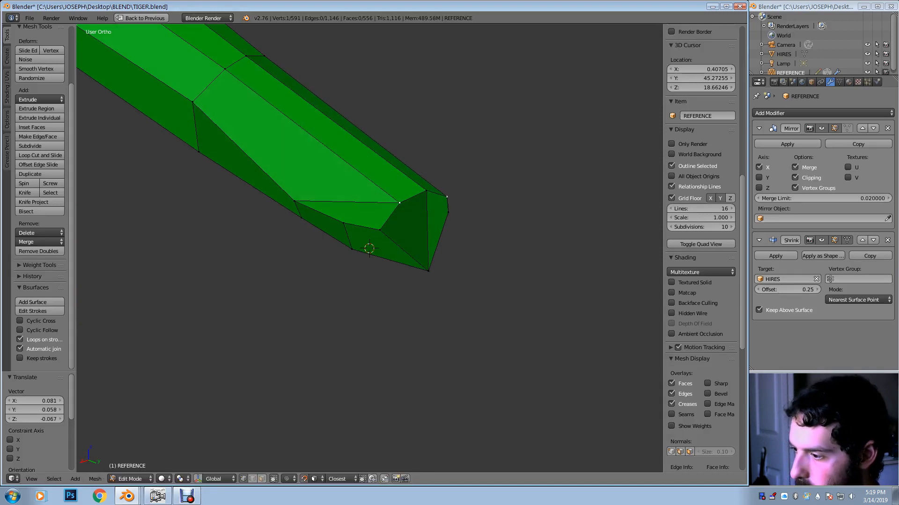
middle_click_drag(400, 202, 416, 190)
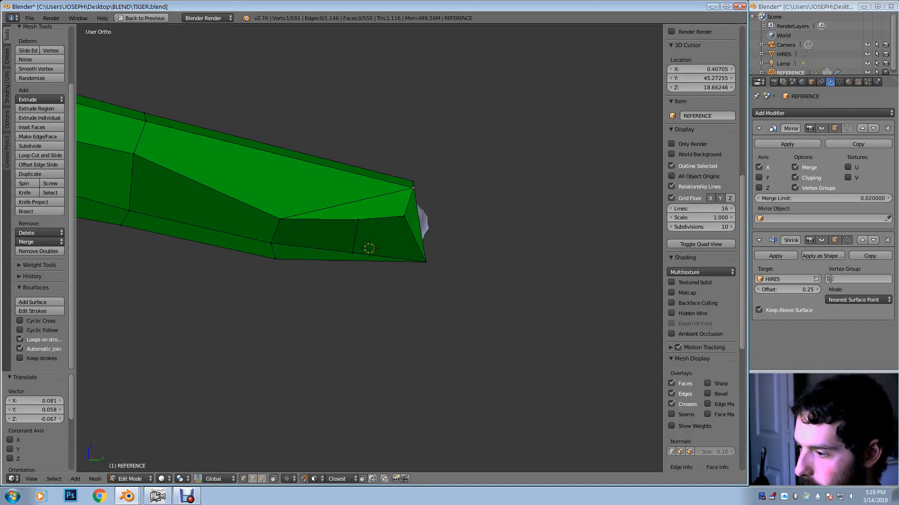
key("g")
left_click(404, 186)
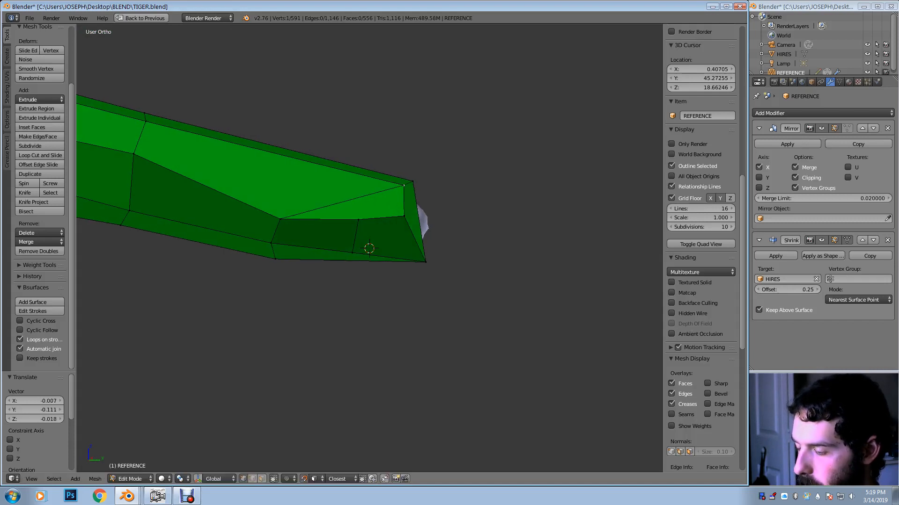
Move the upper side vertex on the ring behind the tail tip by (0.008, 0.298, 0.126)
scroll(404, 186, "down", 2)
scroll(369, 248, "down", 2)
scroll(369, 248, "up", 3)
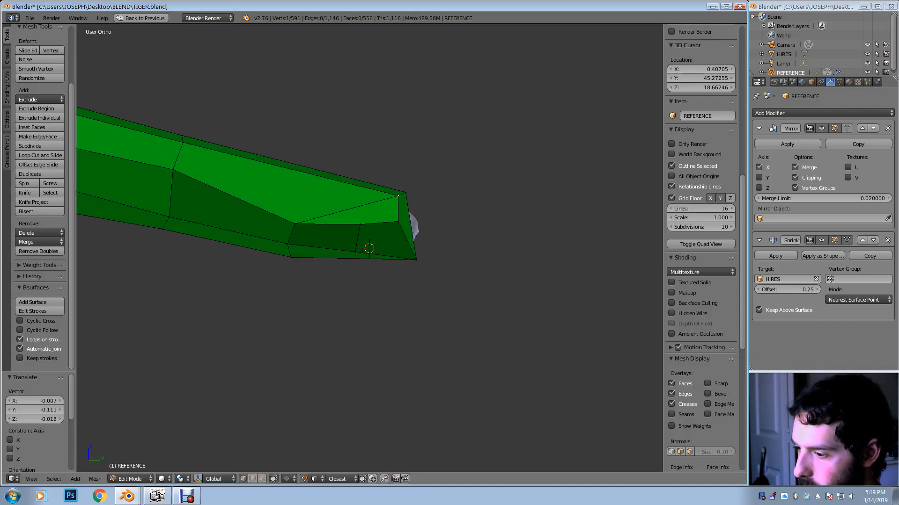
key("g")
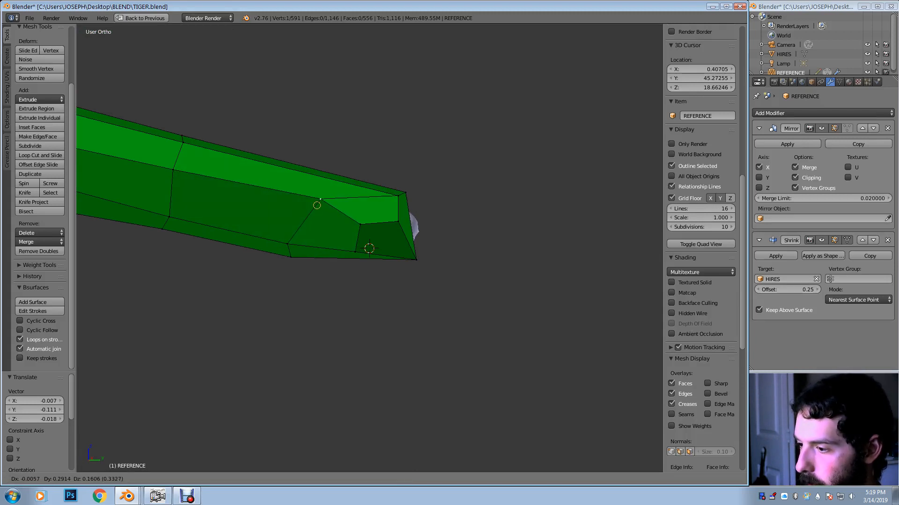
left_click(317, 206)
Examine the retopologized mesh from the tail along the body to the neck opening, front leg and paw
scroll(369, 248, "down", 1)
middle_click_drag(327, 208, 543, 210)
scroll(369, 249, "down", 3)
scroll(369, 249, "down", 5)
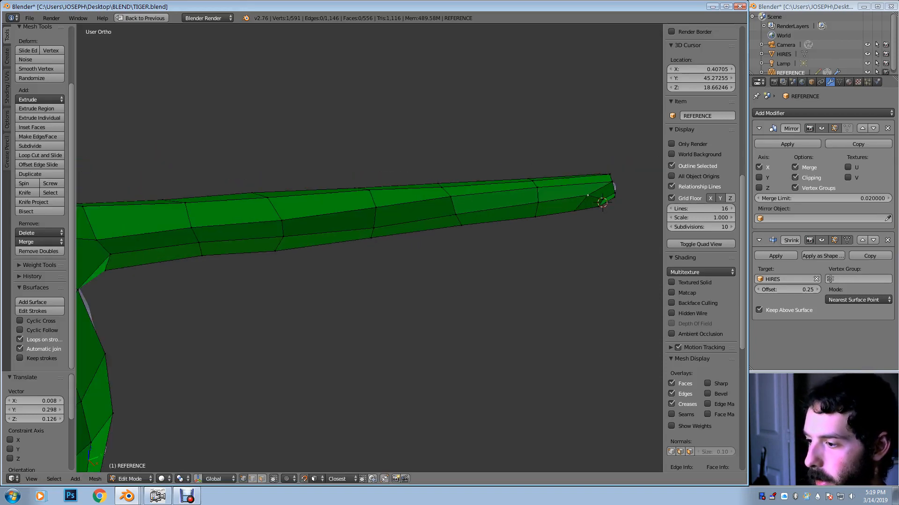
middle_click_drag(234, 327, 587, 75, "shift")
middle_click_drag(292, 212, 448, 284, "shift")
scroll(370, 248, "up", 5)
middle_click_drag(300, 263, 587, 170)
middle_click_drag(375, 337, 358, 375, "shift")
middle_click_drag(375, 196, 333, 340, "shift")
scroll(369, 248, "up", 1)
scroll(369, 248, "down", 3)
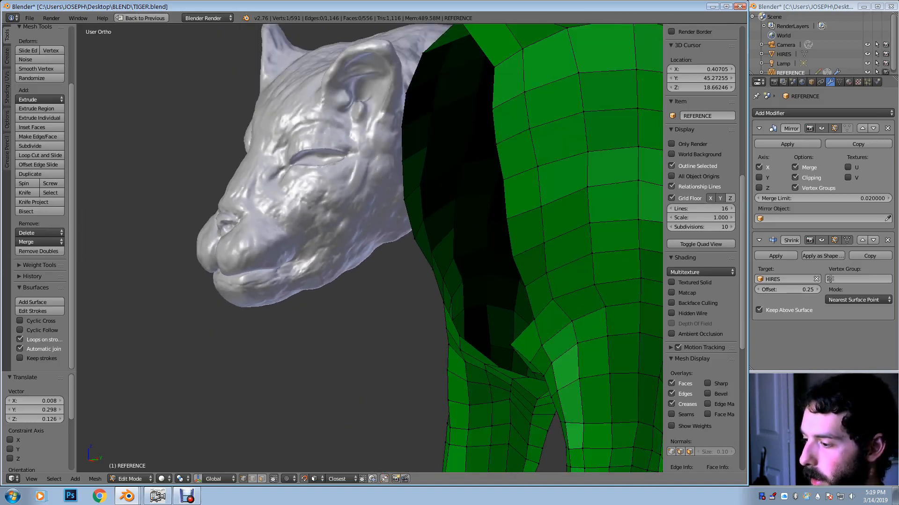
middle_click_drag(370, 248, 398, 227)
middle_click_drag(514, 224, 239, 266, "shift")
scroll(369, 248, "up", 2)
middle_click_drag(370, 290, 449, 202, "shift")
middle_click_drag(449, 375, 356, 103, "shift")
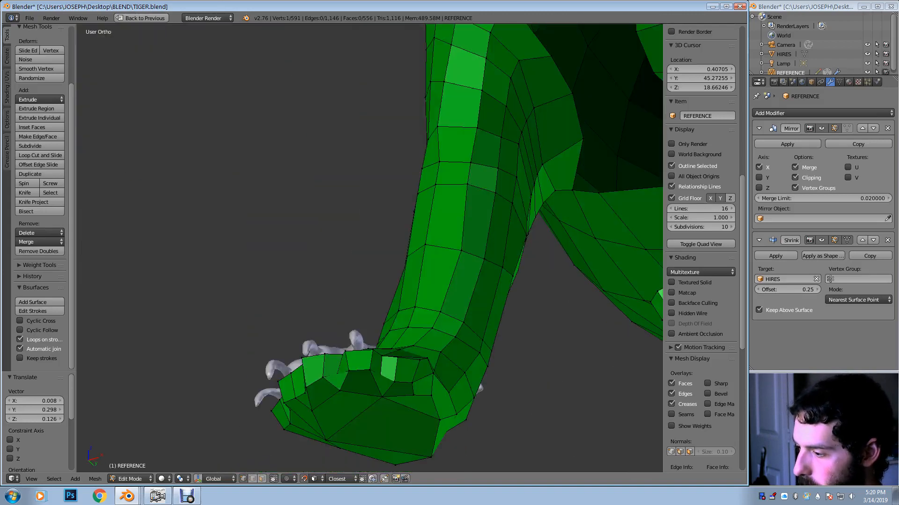
Fill the corner of the chest opening between the front legs with a four-vertex face joining the leg's inner edge to the belly edge
middle_click_drag(356, 248, 314, 189)
middle_click_drag(421, 224, 313, 236, "shift")
middle_click_drag(398, 234, 257, 146)
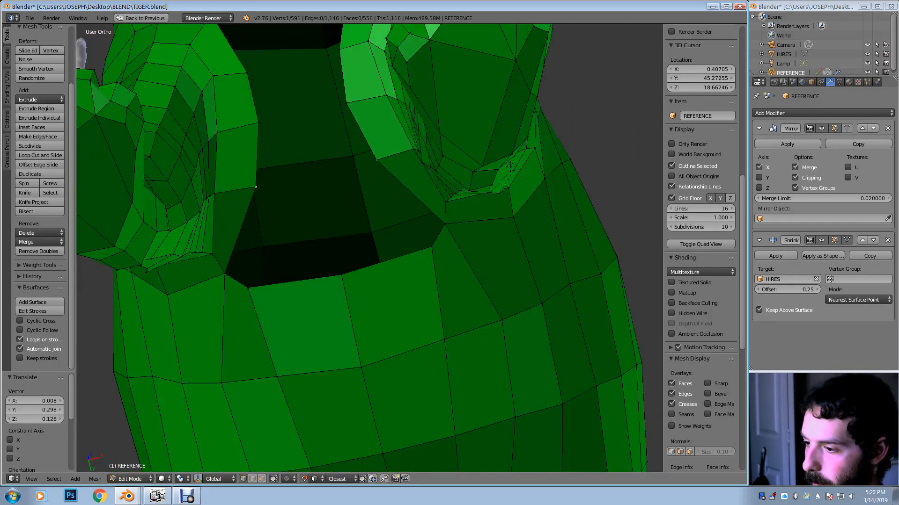
right_click(225, 273, "shift")
right_click(247, 288, "shift")
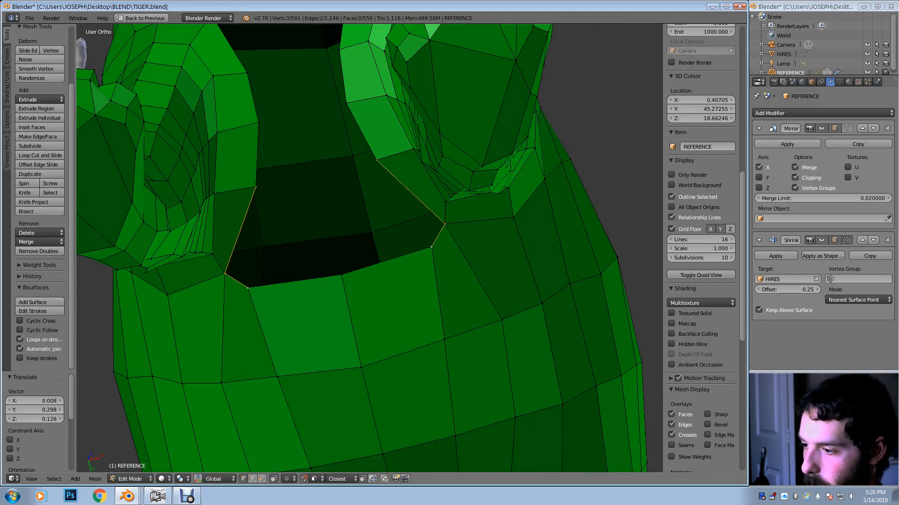
right_click(341, 275, "shift")
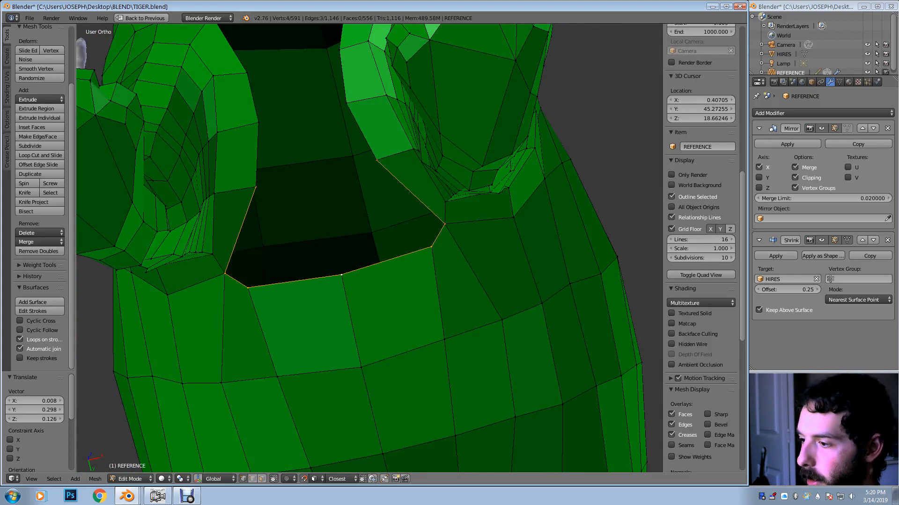
key("f")
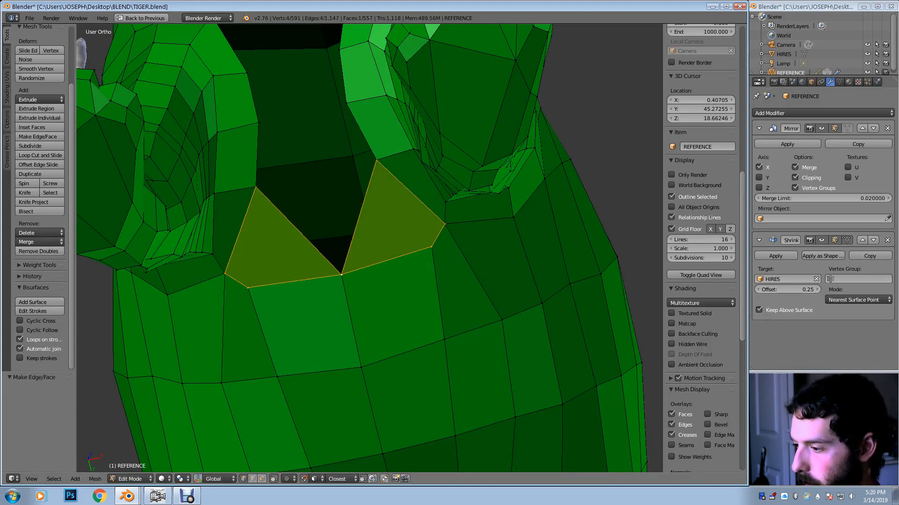
Move the belly-edge vertex at the outer corner of the new chest face by (-0.967, 0.371, 0.144)
right_click(431, 247)
key("g")
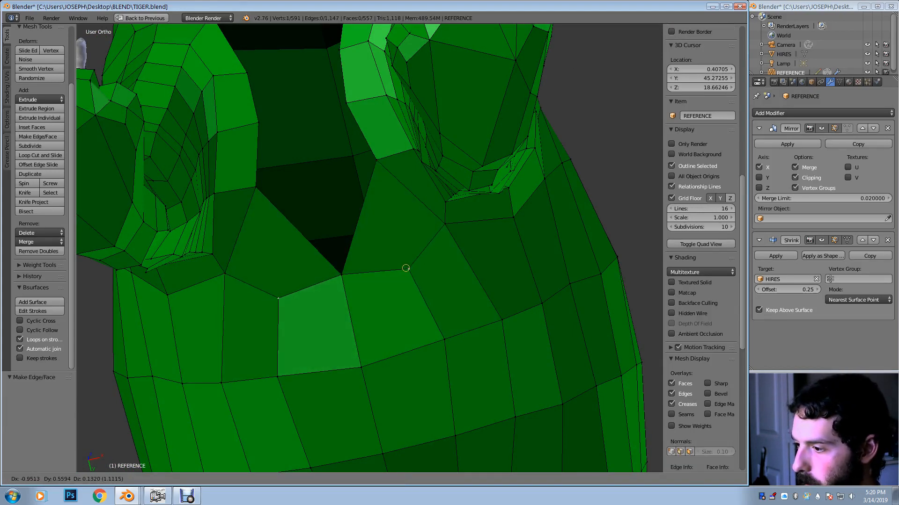
left_click(405, 265)
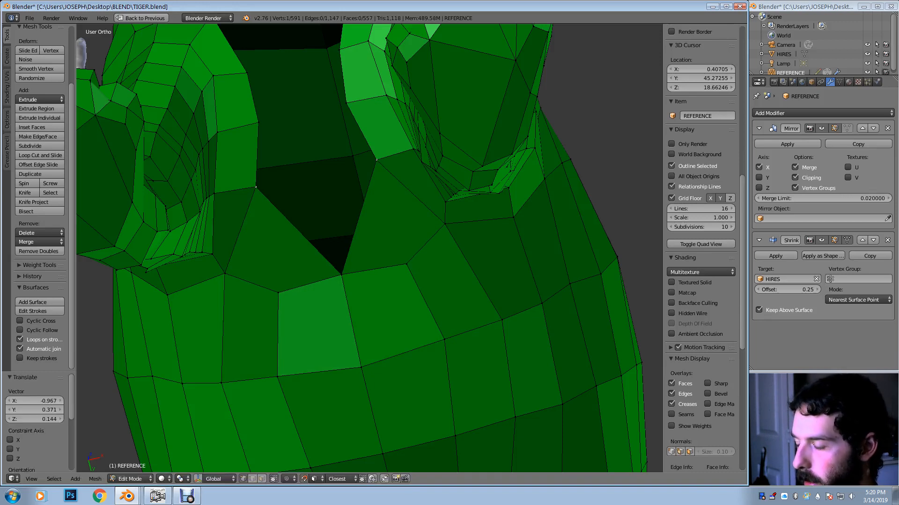
Extrude the three inner leg edges bordering the chest opening towards the centre line by (-1.162, -0.503, -0.532)
right_click(346, 103, "shift")
scroll(700, 187, "up", 2)
key("ctrl+z")
scroll(700, 187, "down", 2)
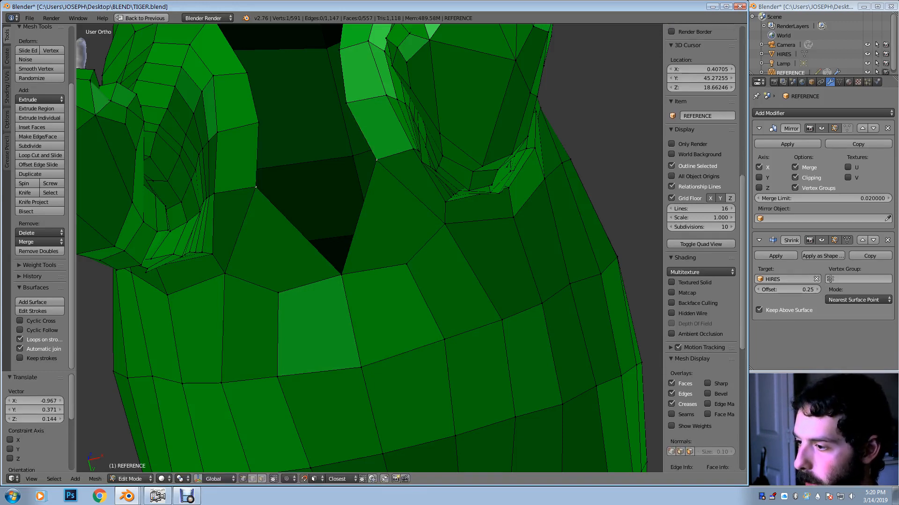
key("ctrl+shift+z")
scroll(700, 187, "up", 2)
right_click(340, 50, "shift")
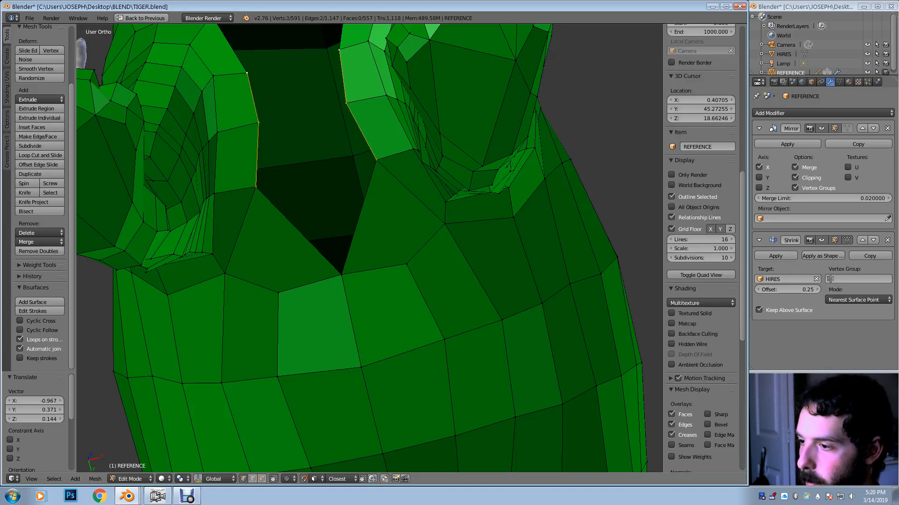
middle_click_drag(339, 50, 386, 143, "shift")
right_click(394, 79, "shift")
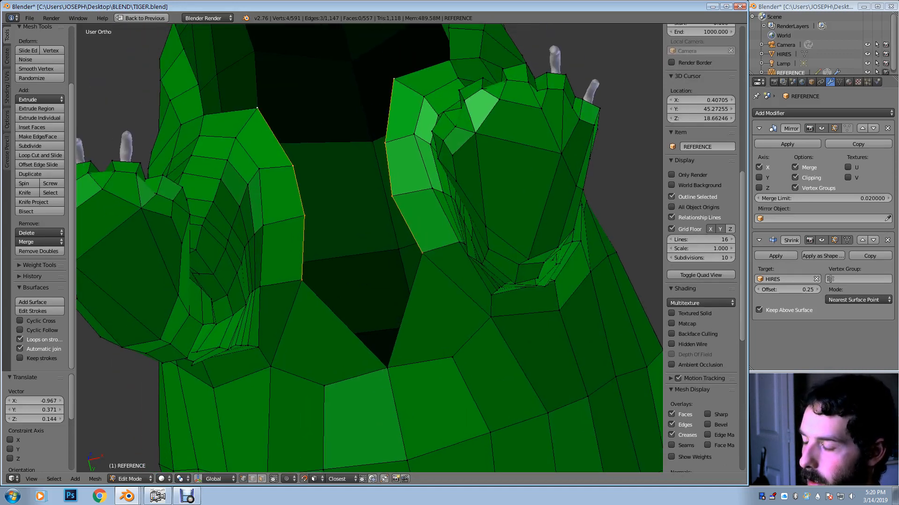
key("e")
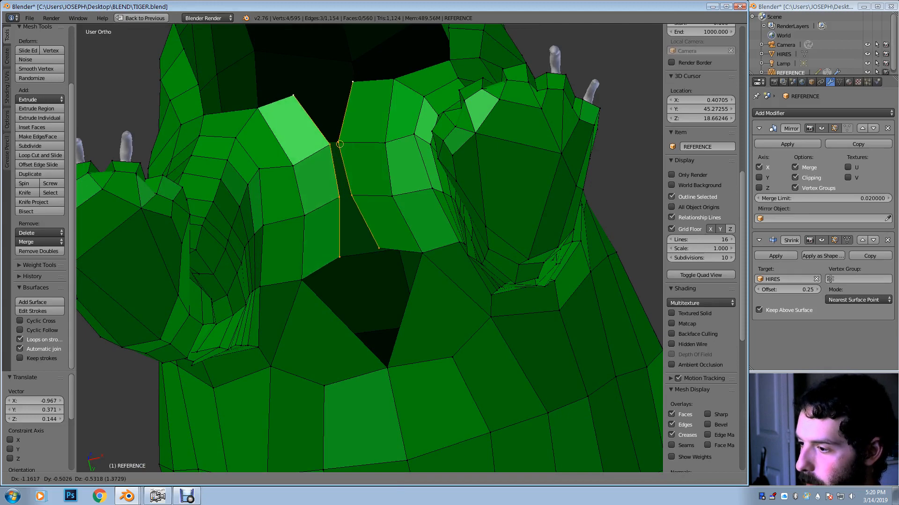
left_click(294, 95)
Move the four extruded vertices onto the centre line so the new chest strip joins its mirrored half
right_click(337, 141)
scroll(702, 141, "down", 3)
key("g")
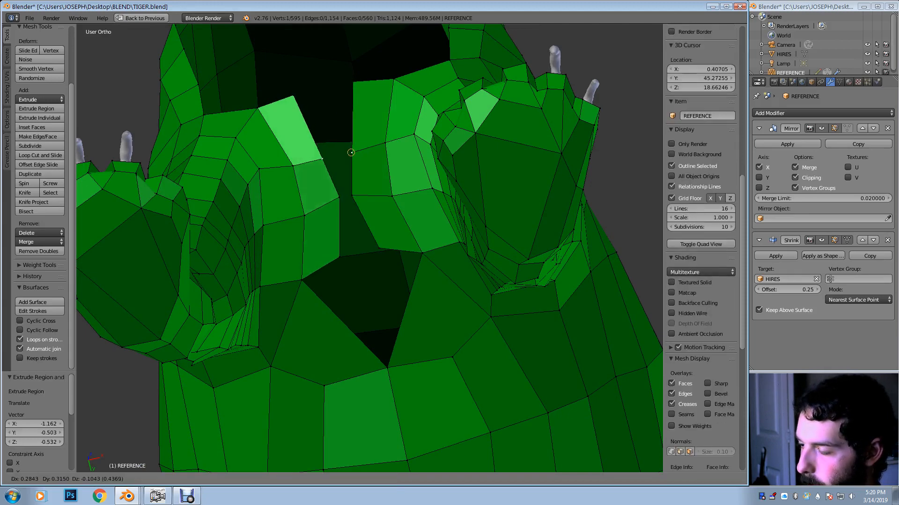
left_click(338, 157)
key("g")
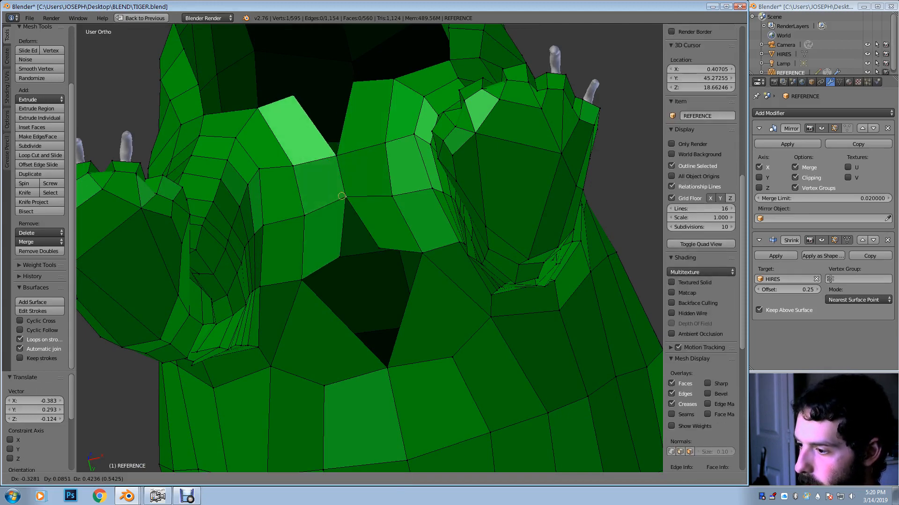
left_click(347, 198)
key("g")
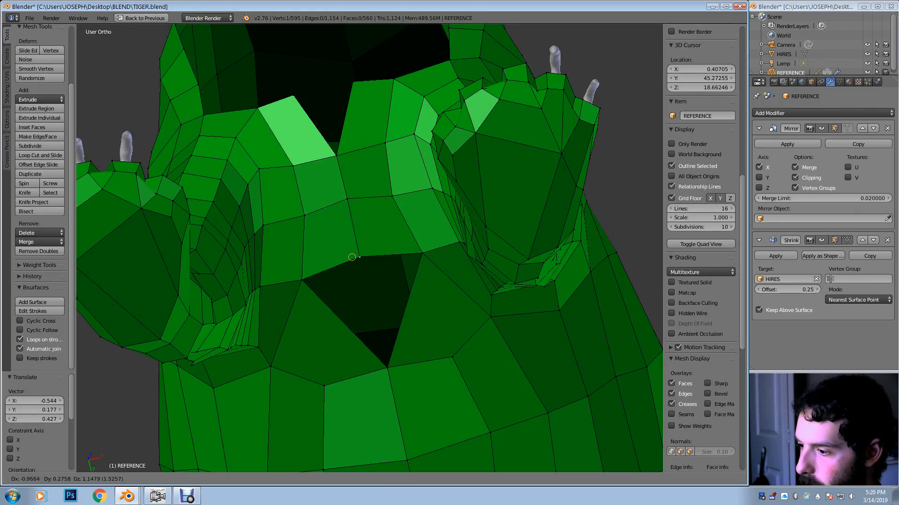
left_click(360, 257)
key("g")
left_click(322, 89)
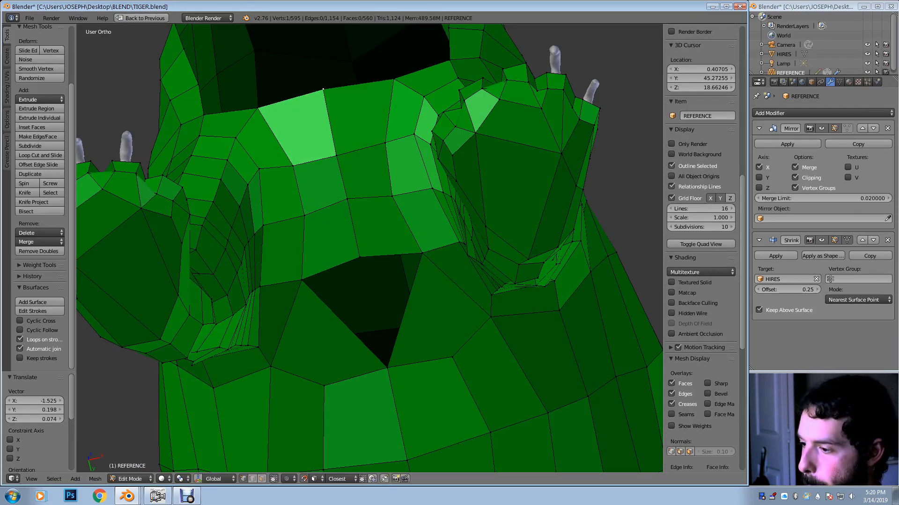
Delete the corner face between the leg's inner edge and the belly edge of the remaining chest opening
middle_click_drag(370, 248, 374, 175, "shift")
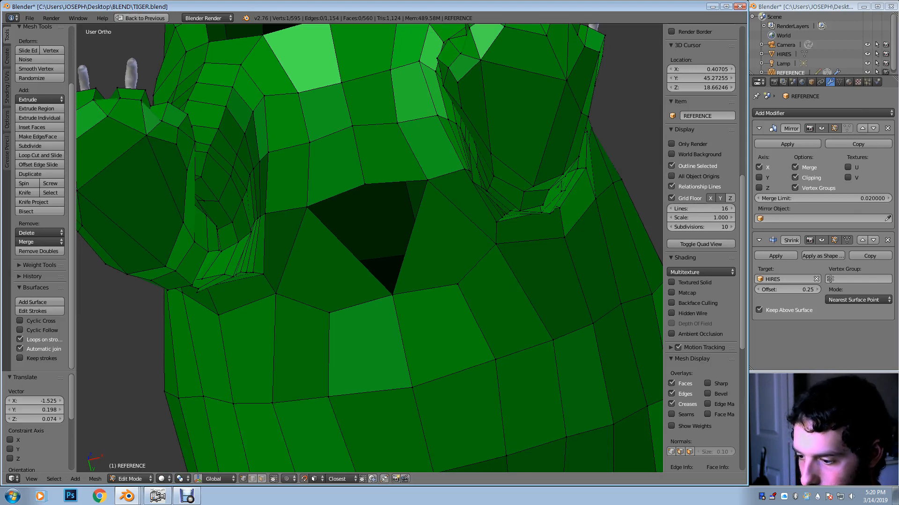
left_click(262, 479)
right_click(321, 271)
key("x")
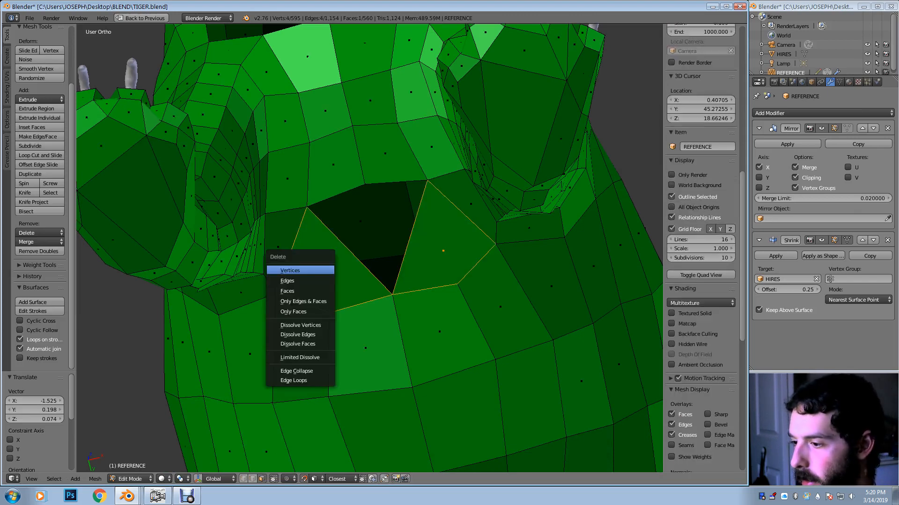
left_click(287, 291)
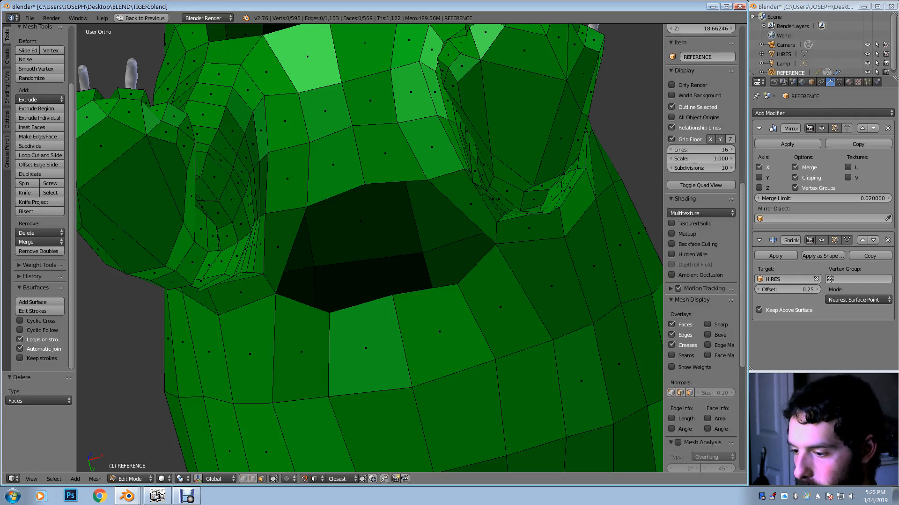
left_click(216, 479)
key("Escape")
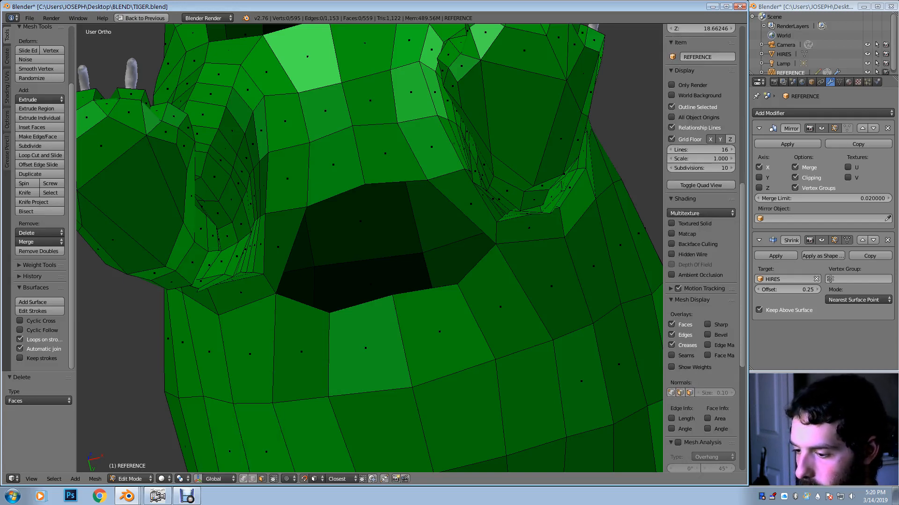
Fill a four-vertex face from the chest strip's centre and leg corner to the two outer belly-edge vertices
left_click(243, 478)
right_click(364, 184)
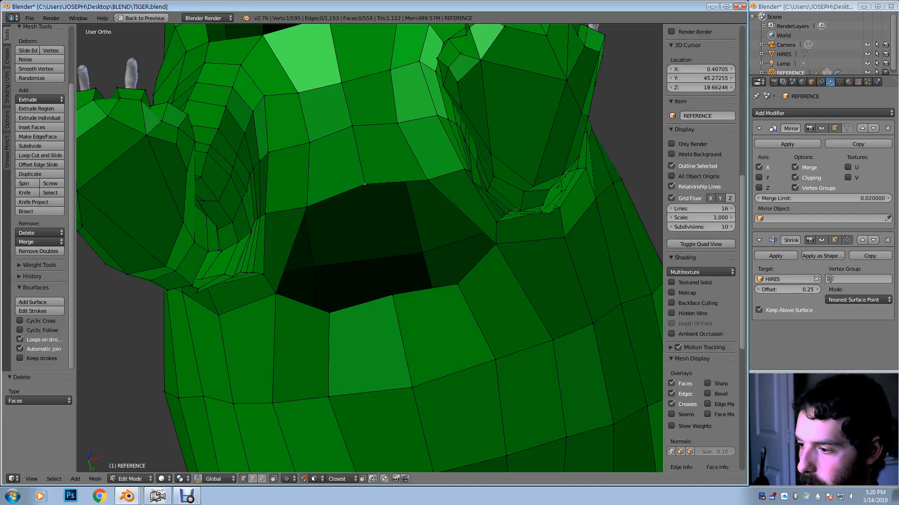
right_click(307, 206, "shift")
right_click(275, 294, "shift")
right_click(329, 313, "shift")
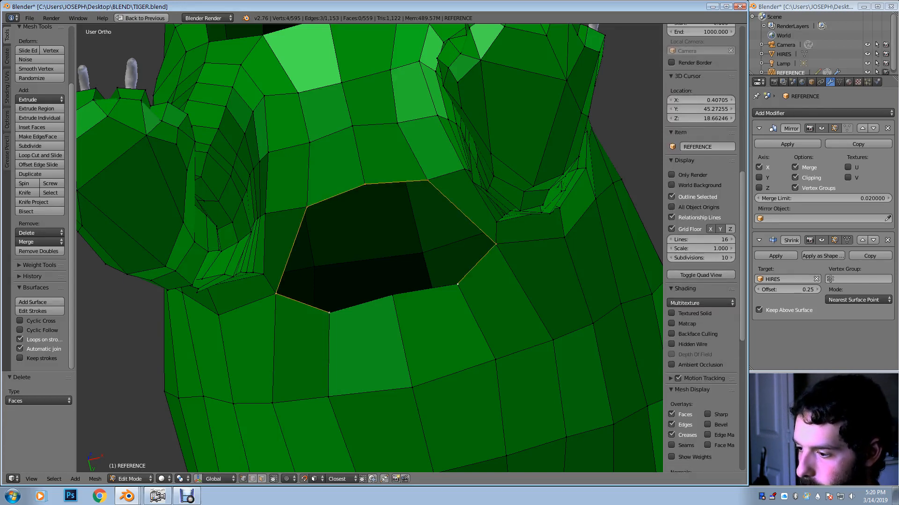
key("f")
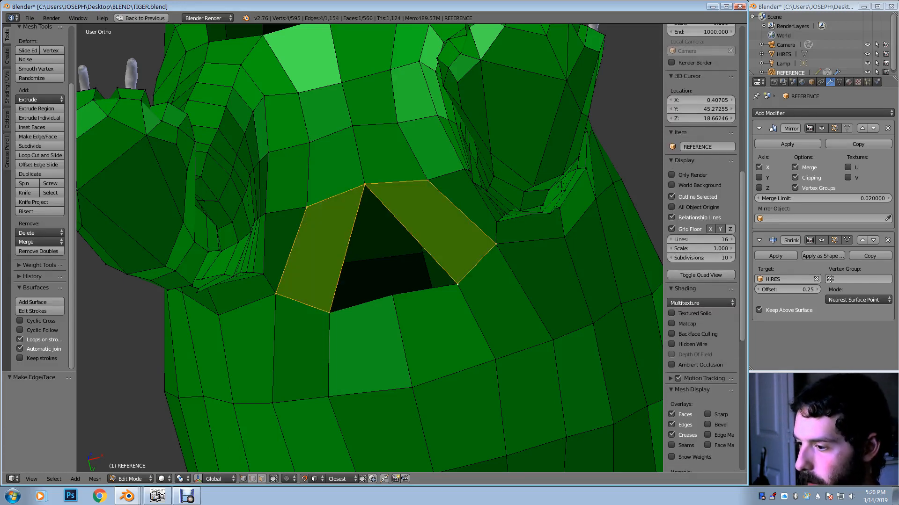
Bring the gap's two centre-line vertices closer together and merge them At Last to close the chest opening
middle_click_drag(329, 313, 333, 299)
right_click(370, 172)
key("g")
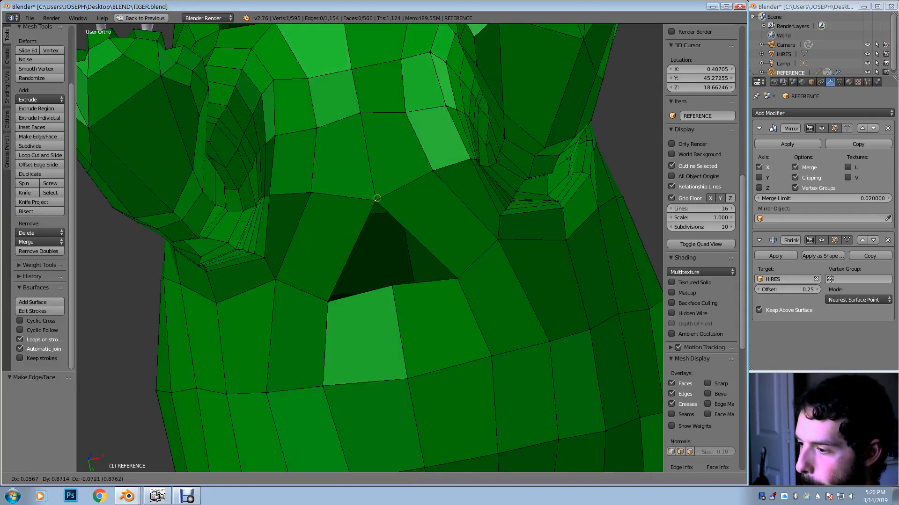
left_click(375, 203)
right_click_drag(392, 286, 386, 256)
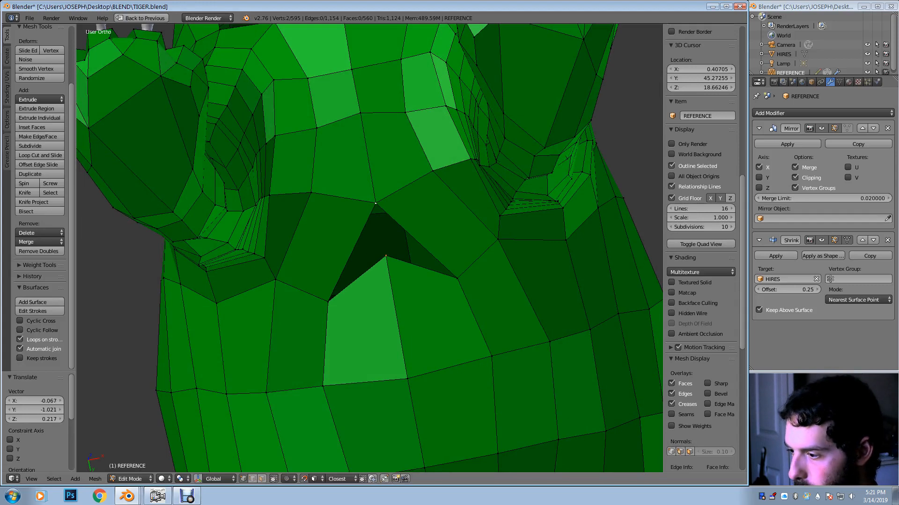
key("alt+m")
left_click(360, 198)
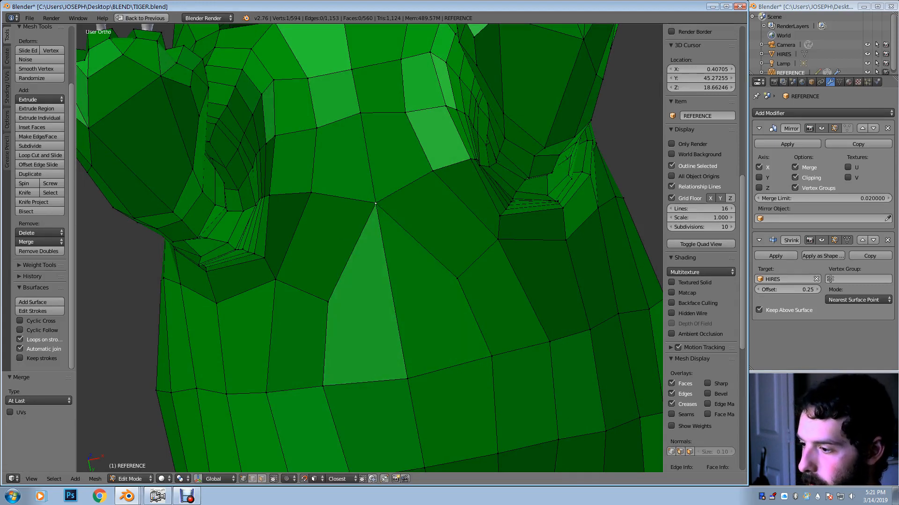
Move the merged centre vertex by (0.075, 0.559, 0.055) and the belly vertex beside it by (-0.272, -0.594, -0.041)
right_click_drag(378, 201, 379, 221)
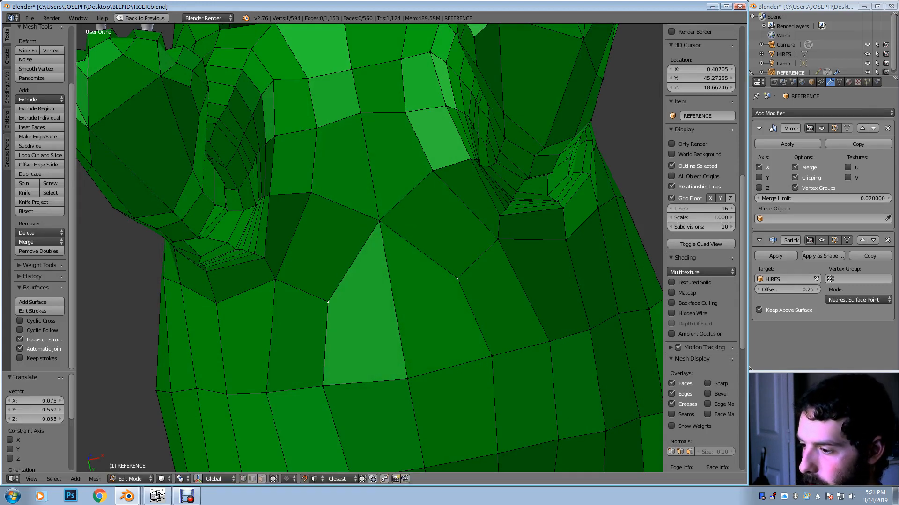
key("g")
key("Escape")
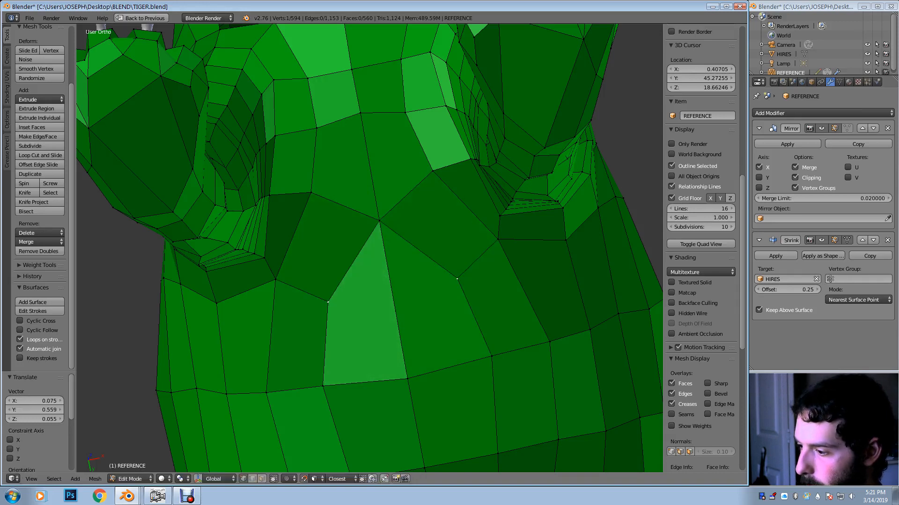
key("g")
left_click(445, 263)
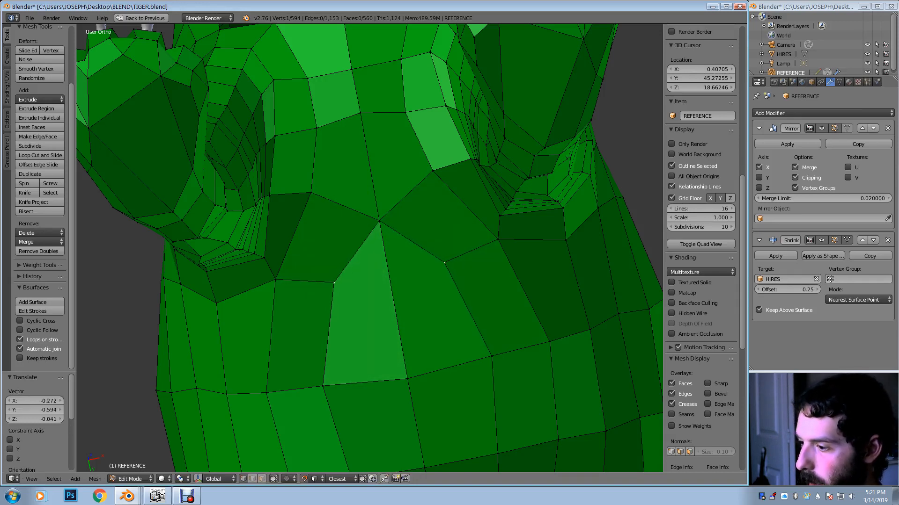
Shift the merged centre vertex by (0.033, -0.975, -0.047) and the adjacent belly vertex by (-0.081, -0.602, -0.043)
right_click_drag(379, 221, 322, 266)
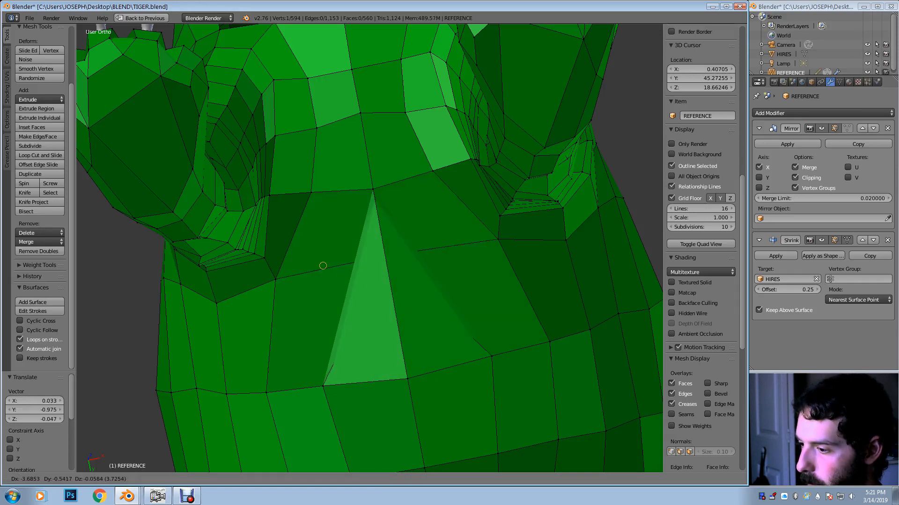
right_click(310, 269)
right_click_drag(442, 263, 436, 245)
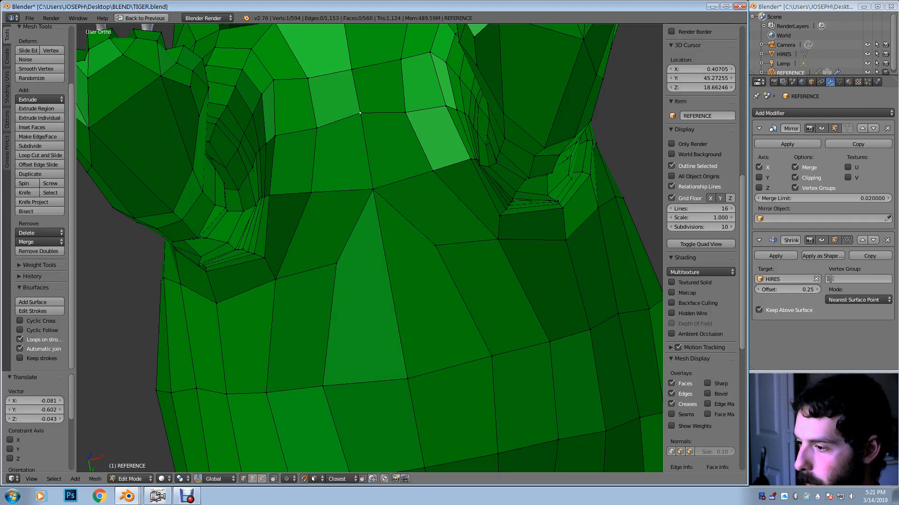
Even out the chest's centre line by moving two of its vertices by (0.016, 0.259, -0.116) and (-0.062, -0.150, 0.040)
right_click_drag(360, 112, 359, 119)
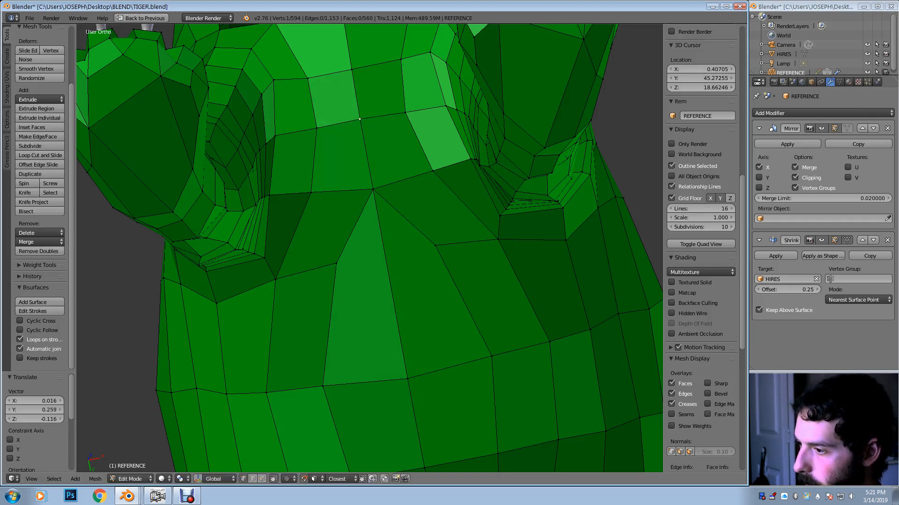
middle_click_drag(360, 123, 380, 183)
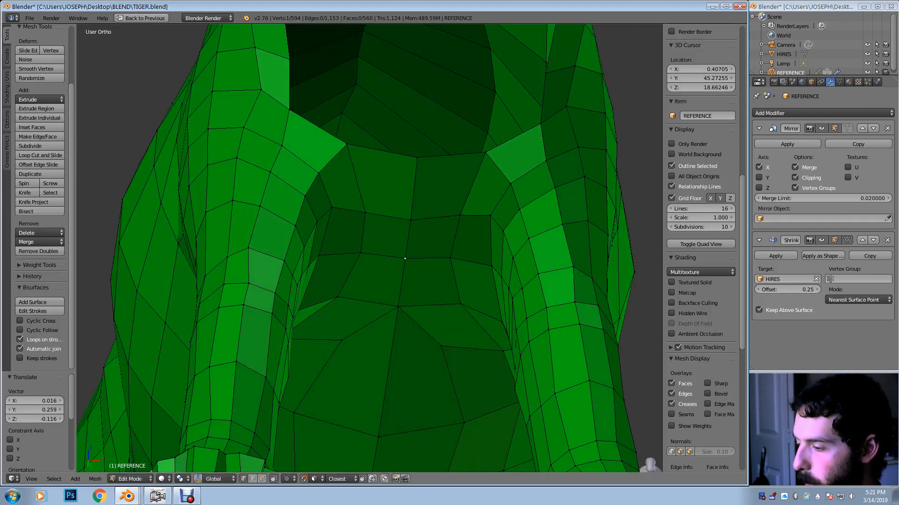
right_click_drag(411, 220, 408, 213)
Move two vertices just outside the neck opening's lower corner by (-0.036, 0.639, 0.380) and (0.066, 0.406, 0.084)
middle_click_drag(408, 213, 411, 369)
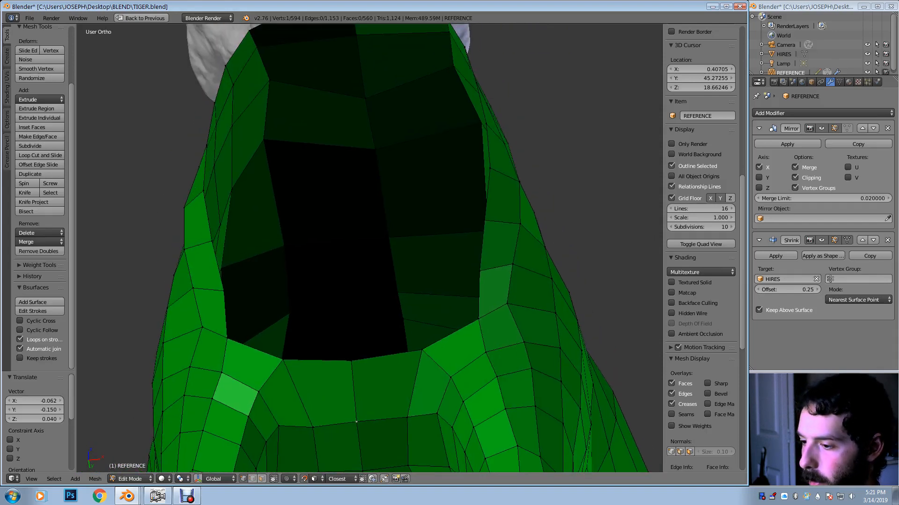
right_click_drag(203, 328, 349, 275)
right_click(349, 274)
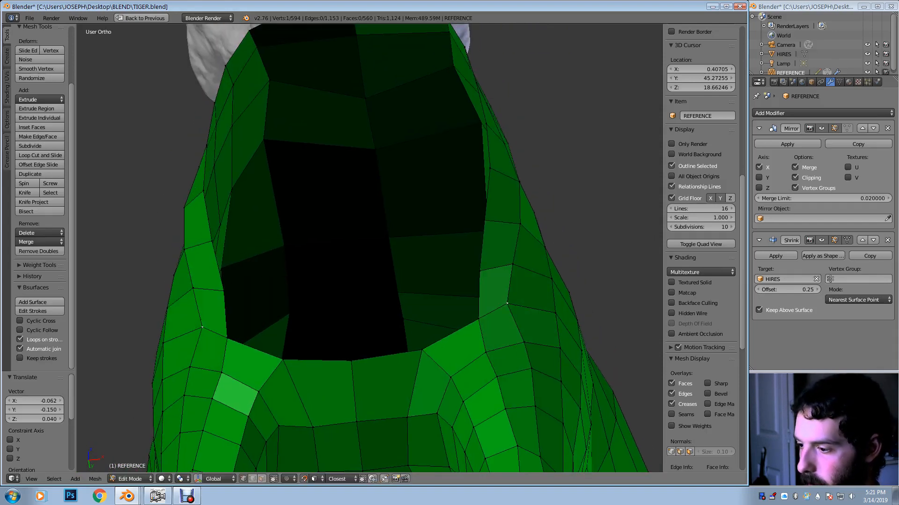
key("g")
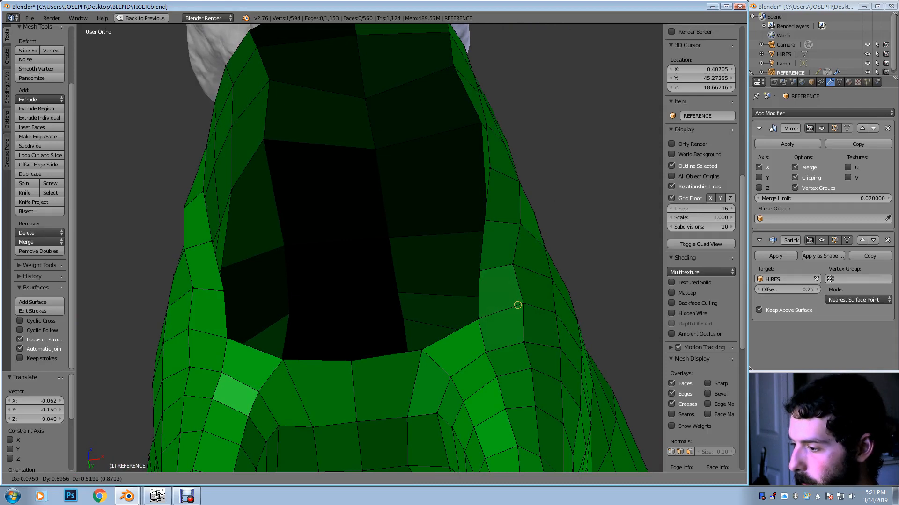
left_click(514, 307)
key("g")
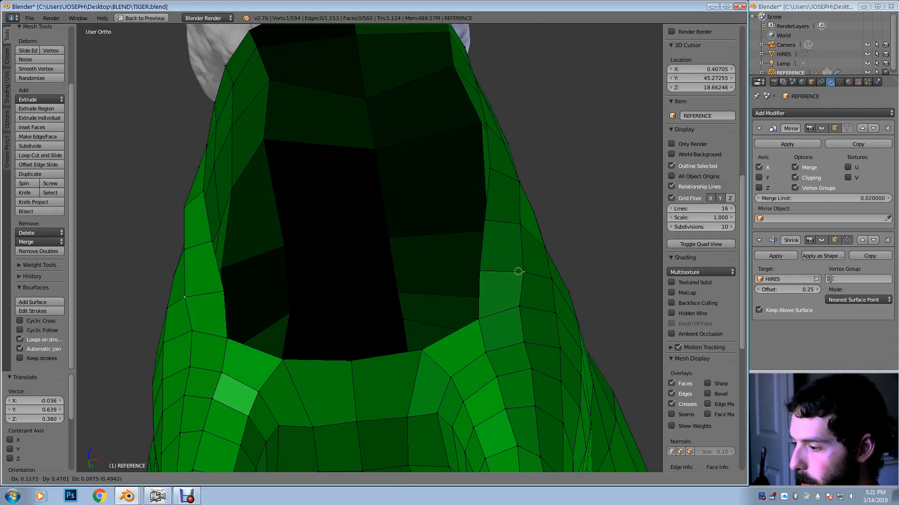
left_click(519, 270)
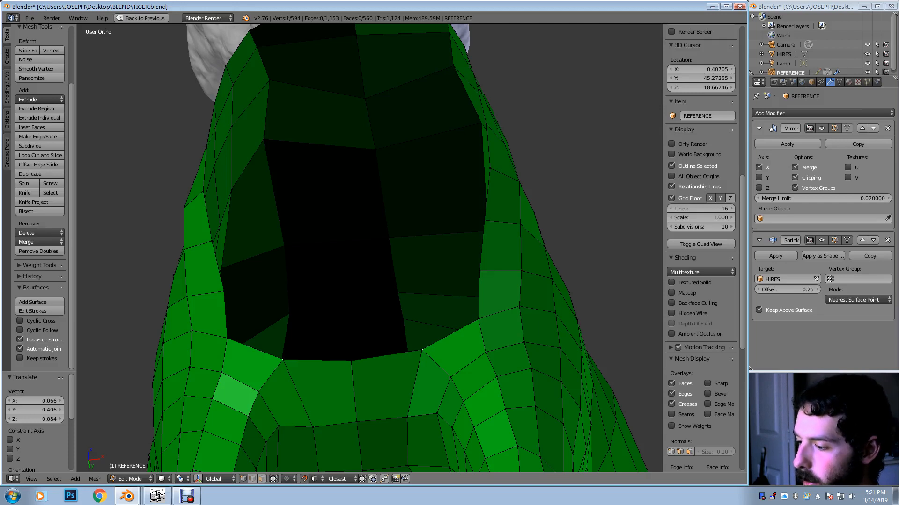
Select the connected edges along the neck opening's lower border and turn off X-Ray display for the REFERENCE mesh
right_click(479, 319, "shift")
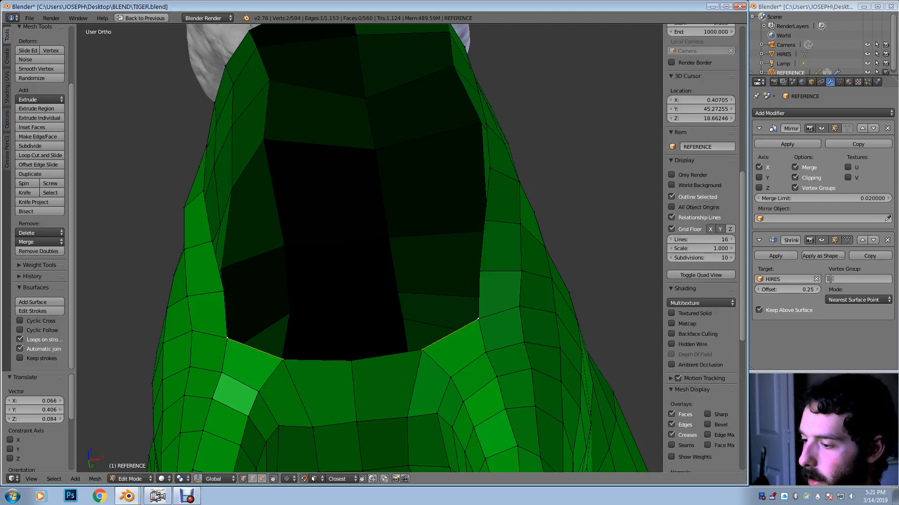
right_click(351, 361, "shift")
mouse_move(352, 361)
middle_mouse_down()
mouse_move(368, 378)
mouse_move(369, 416)
mouse_move(353, 407)
mouse_move(383, 426)
middle_mouse_up()
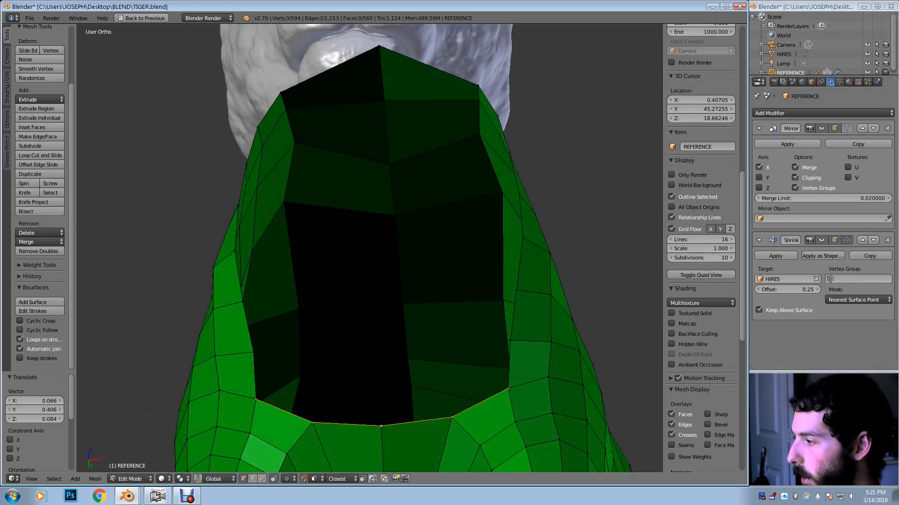
left_click(811, 82)
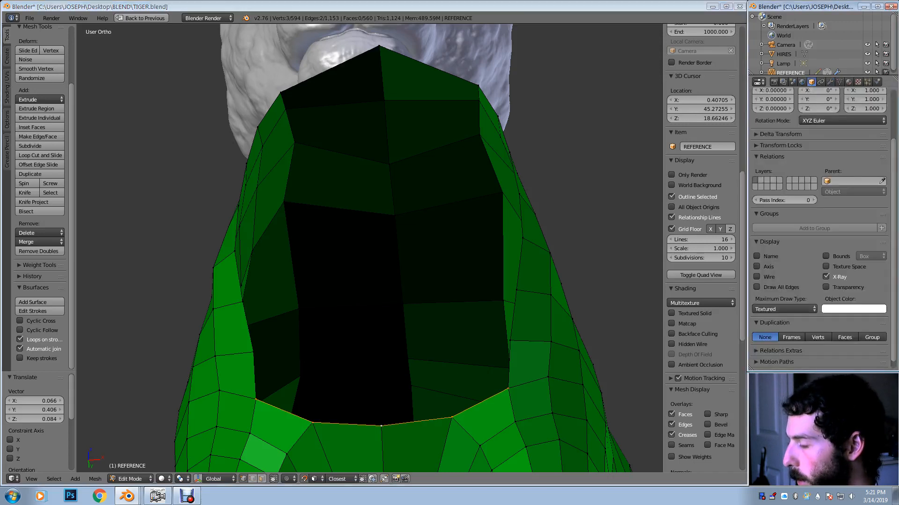
left_click(826, 277)
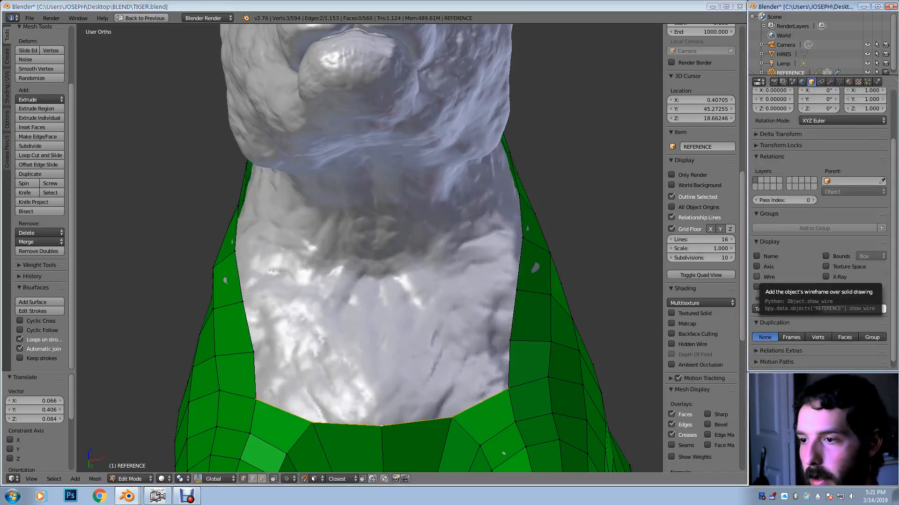
Draw a Grease Pencil stroke on the sculpt's surface, running from the throat's centre beneath the jaw to the side of the neck
left_click(6, 150)
left_click(25, 53)
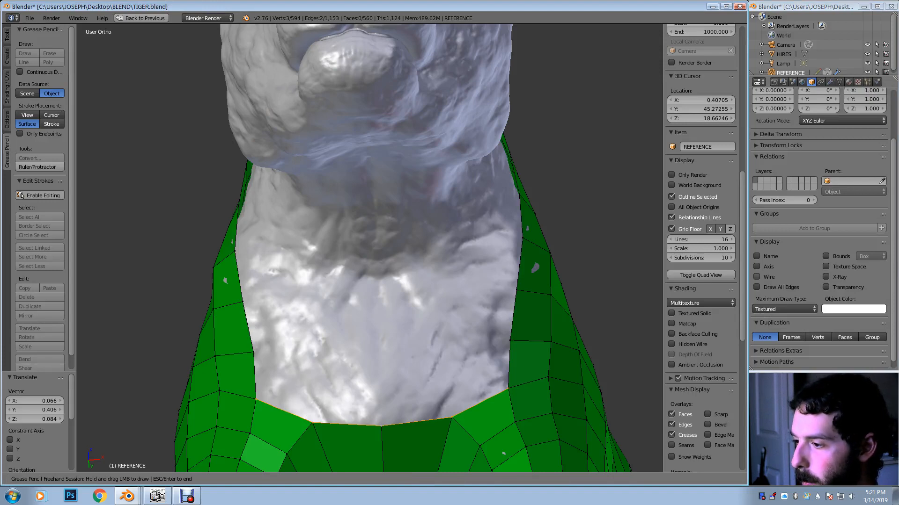
left_click_drag(362, 161, 502, 158)
middle_click_drag(502, 158, 460, 156)
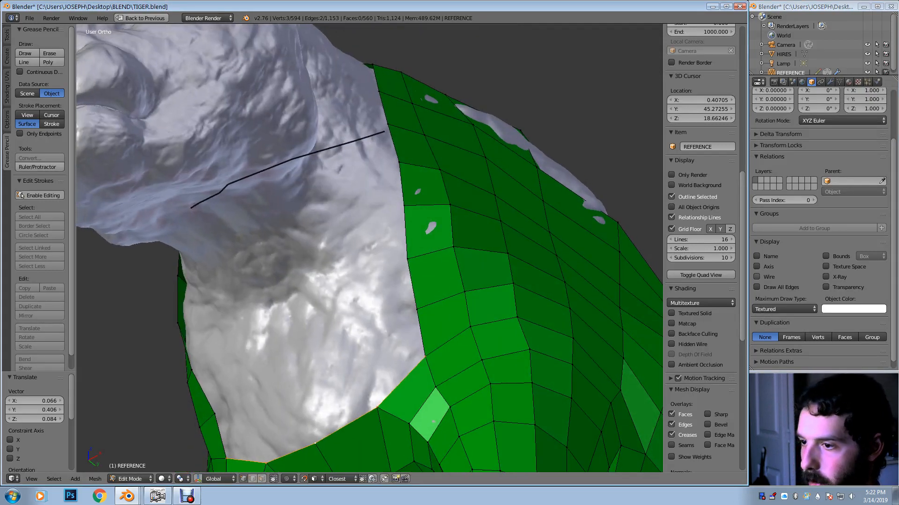
Add a Bsurfaces surface from the selected neck border to the throat stroke, with Follow set to 6
left_click(7, 35)
scroll(39, 197, "down", 3)
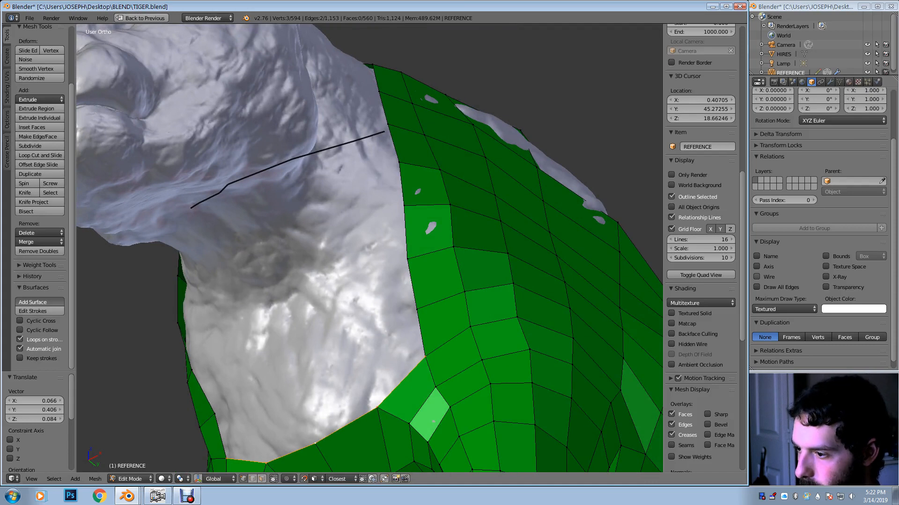
left_click(39, 301)
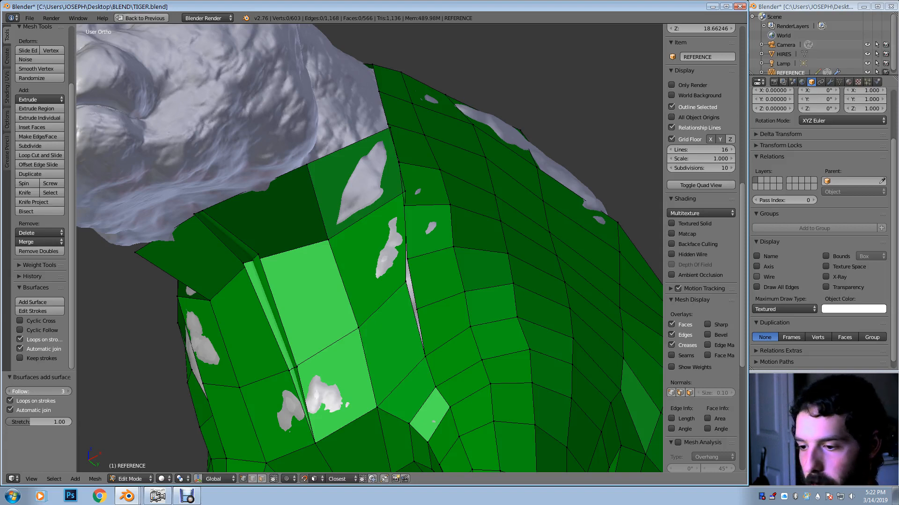
left_click(68, 392)
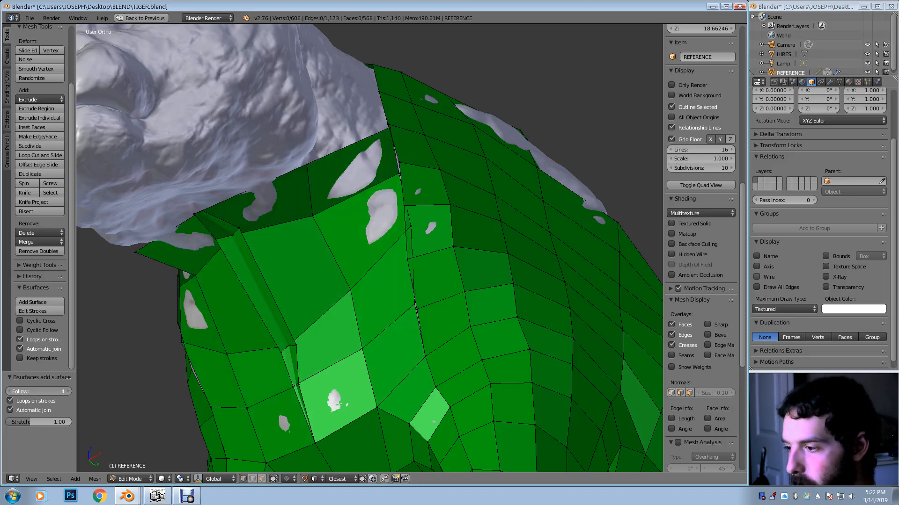
left_click(68, 391)
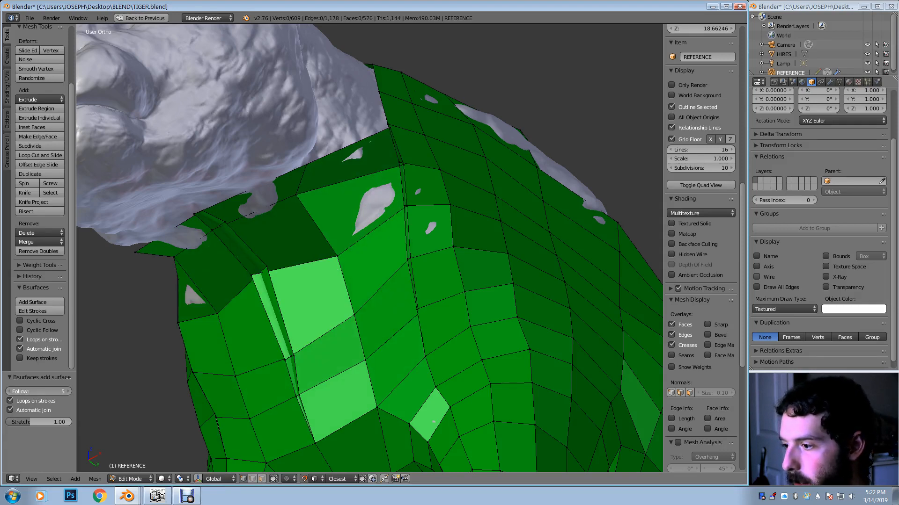
left_click(68, 392)
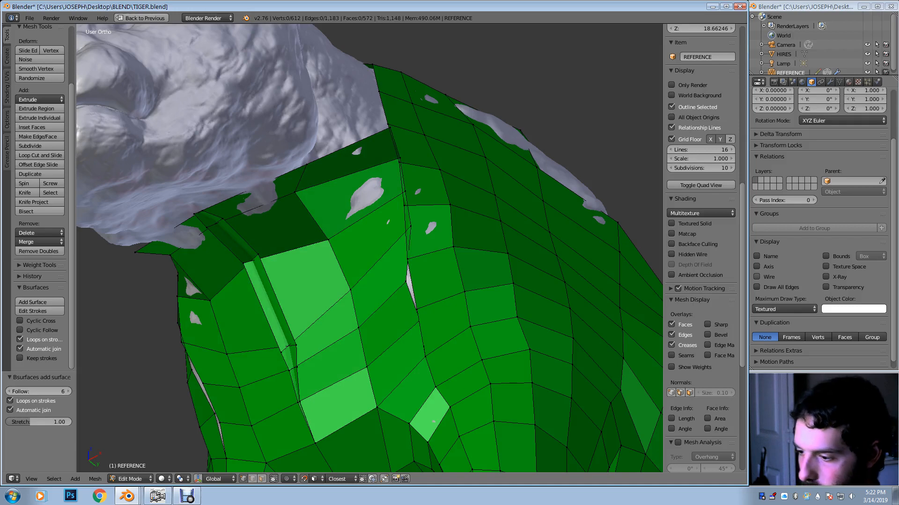
Close the lower throat's centre seam by moving its vertices by (0.327, 0.232, 0.137), (0.053, 1.558, 1.600) and (0.291, 0.797, 0.891)
middle_click_drag(370, 248, 394, 229)
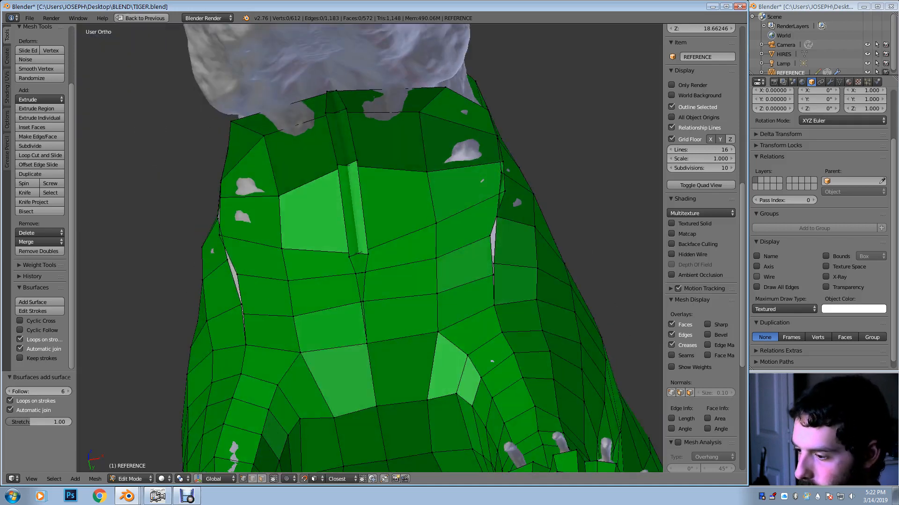
scroll(701, 140, "up", 3)
key("g")
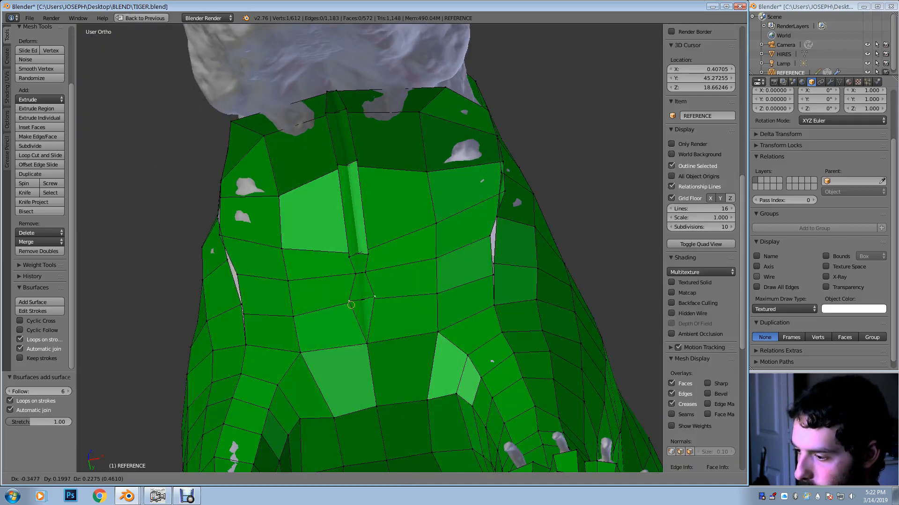
left_click(372, 305)
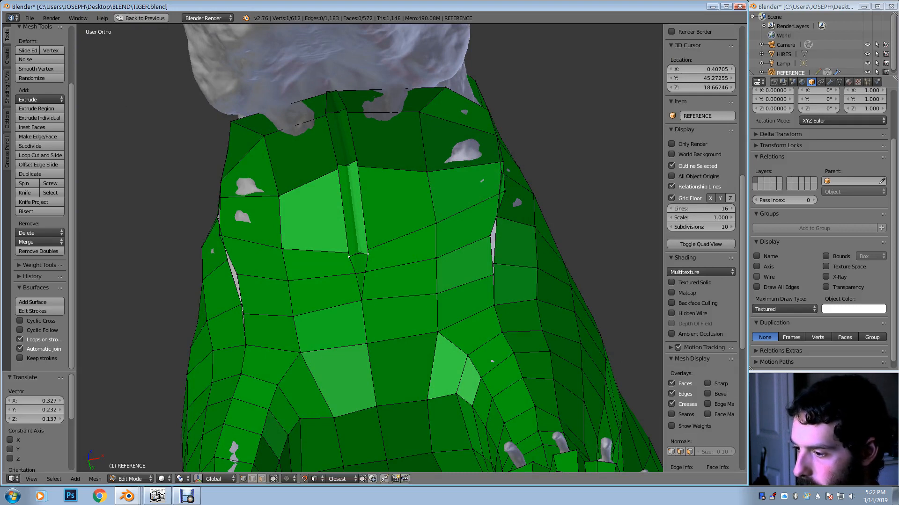
key("g")
key("g")
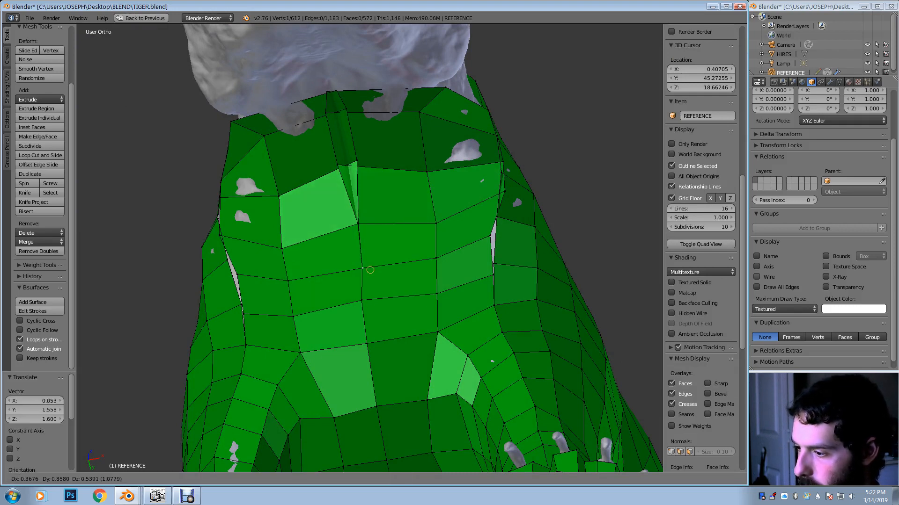
left_click(358, 259)
Move two vertices on the mid-throat centre line by (0.726, 1.202, 1.552) and (0.300, -0.021, -0.090)
right_click(338, 165)
key("g")
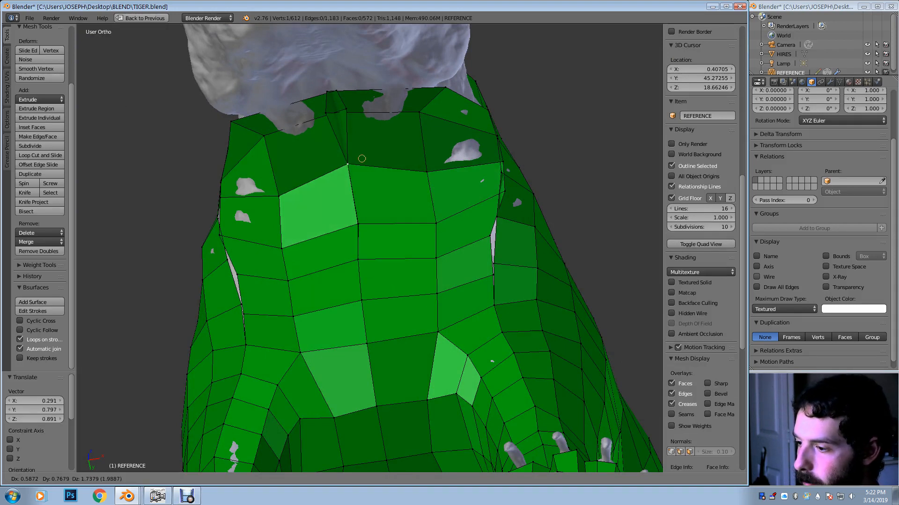
left_click(364, 172)
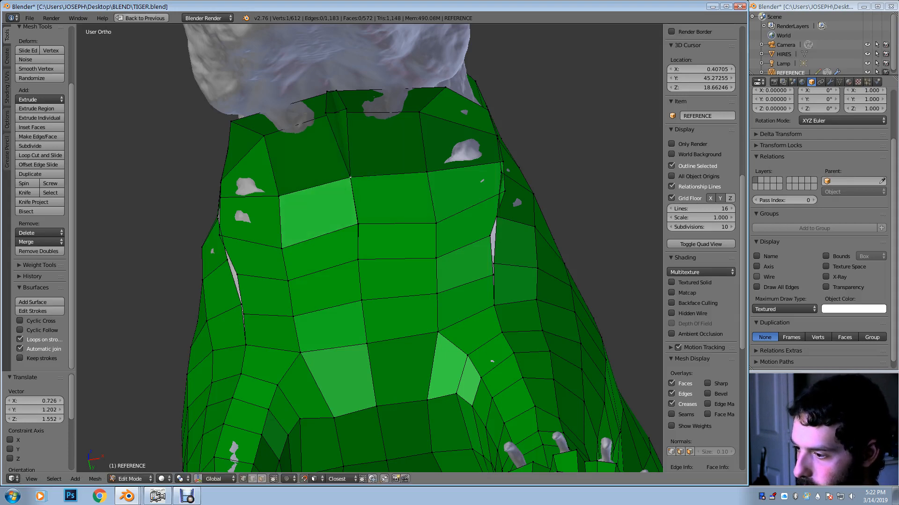
right_click(359, 227)
key("g")
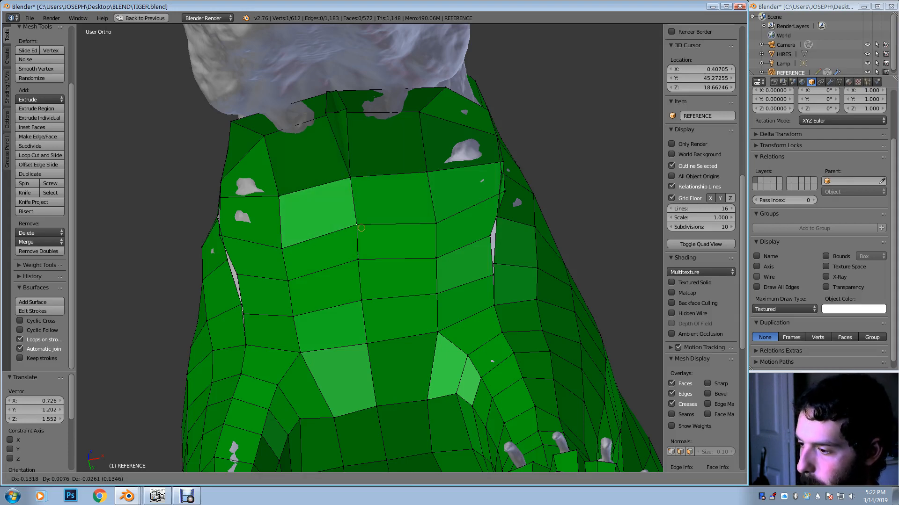
left_click(366, 227)
Close the top of the throat's centre seam by moving its two uppermost vertices by (0.757, 1.339, 1.023) and (0.755, 0.561, 0.119)
right_click(347, 111)
key("g")
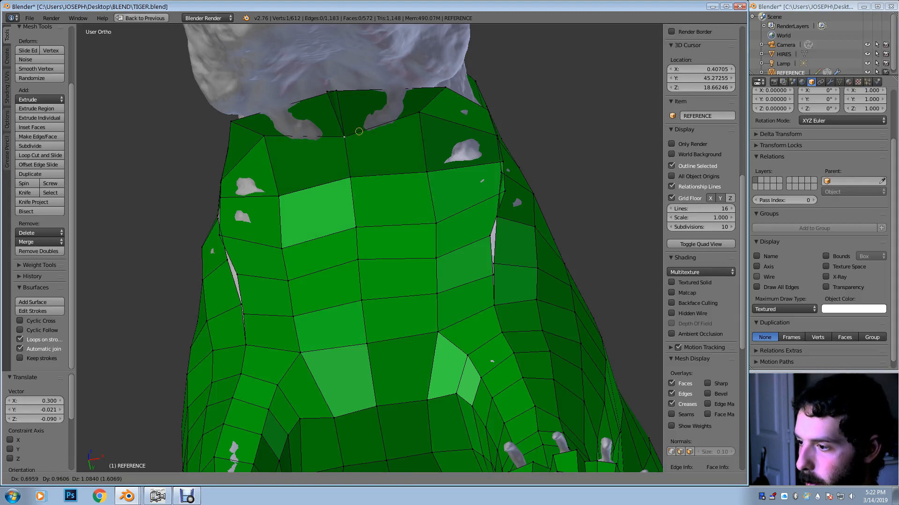
left_click(359, 140)
key("g")
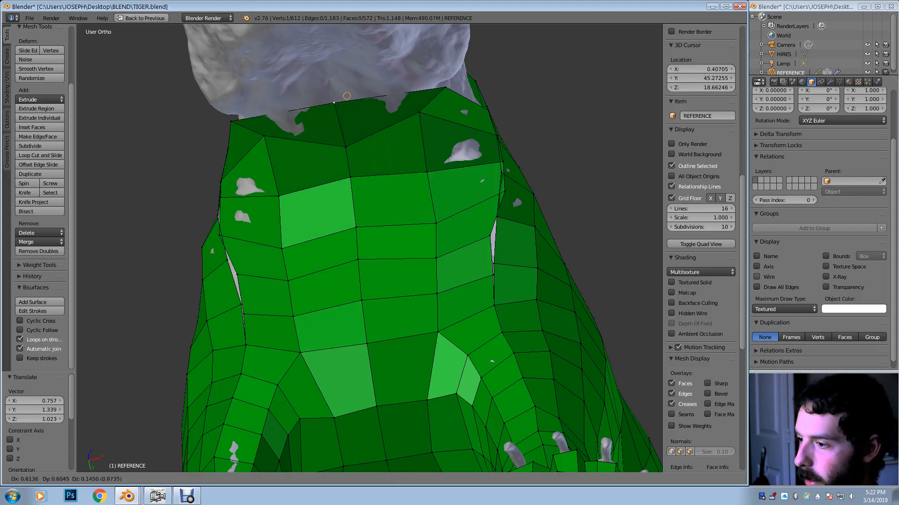
left_click(350, 94)
Pull three vertices beside the upper throat's centre line inward and down, moving the first by (-1.559, 0.621, 0.400) and the last by (-1.098, 0.874, 0.714)
right_click(419, 113)
key("g")
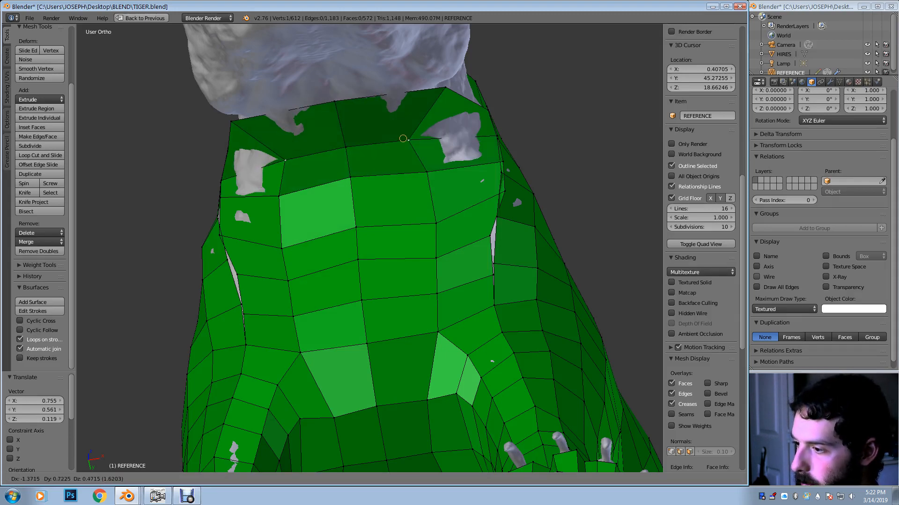
left_click(402, 140)
key("g")
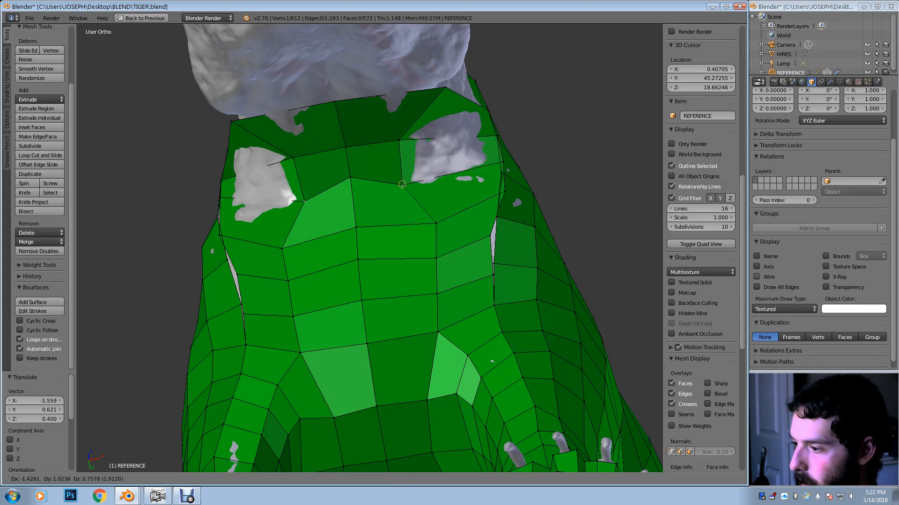
left_click(401, 185)
right_click(438, 227)
key("g")
left_click(411, 218)
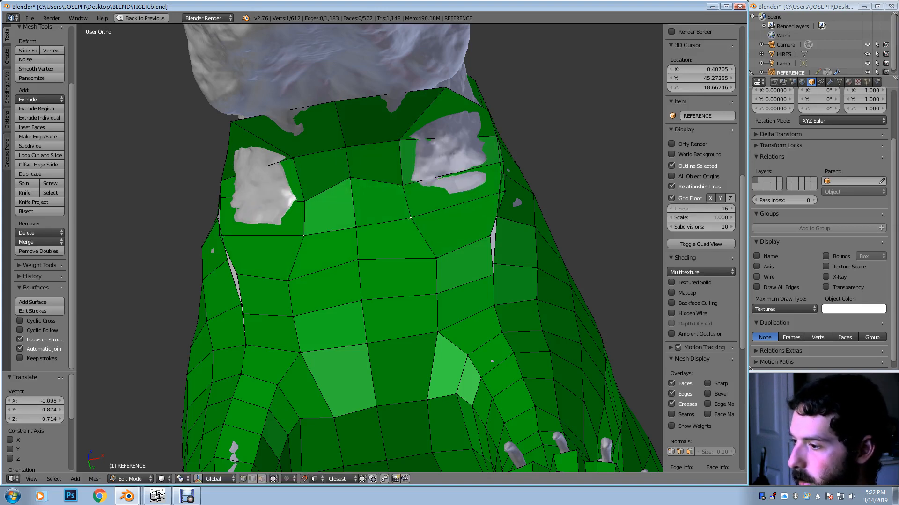
Lower a centre-line throat vertex, then move the mid-throat side vertex by (-0.732, 0.523, 0.495) and the top-edge one by (-1.807, -0.187, -0.657)
key("g")
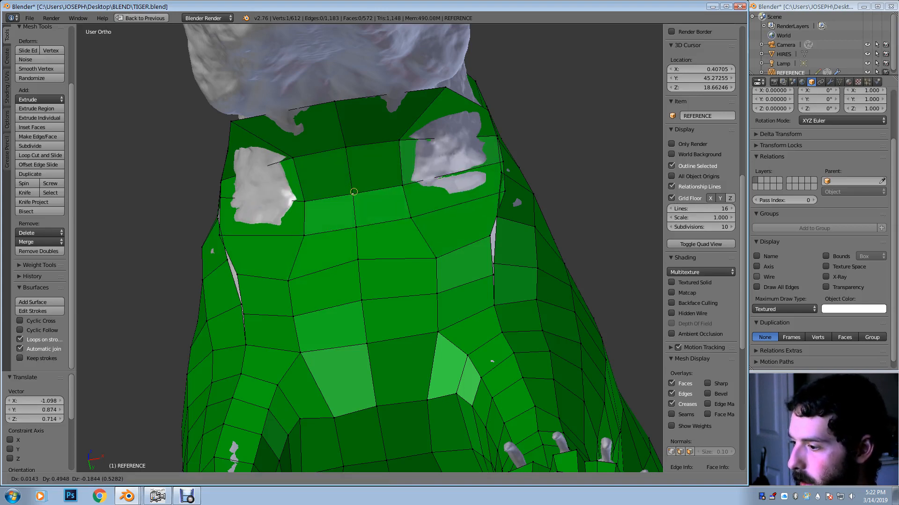
left_click(353, 194)
right_click(436, 258)
key("g")
left_click(422, 255)
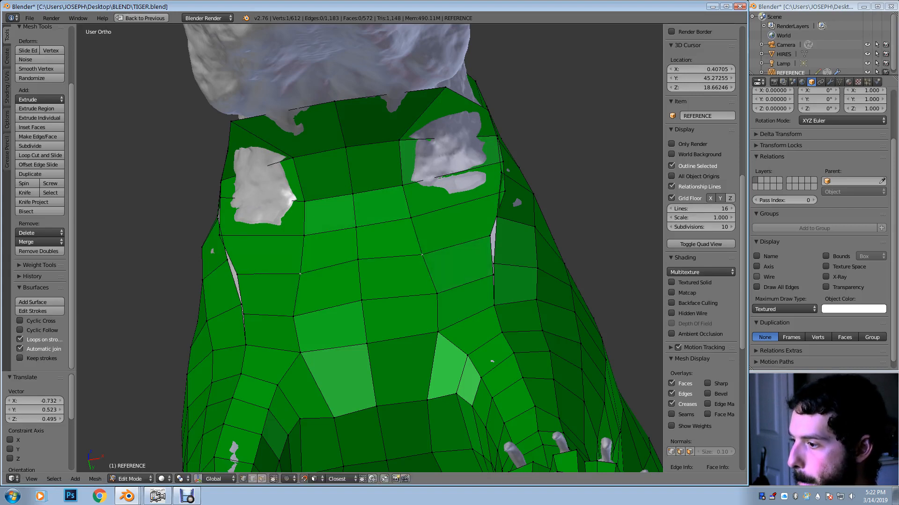
right_click(444, 87)
key("g")
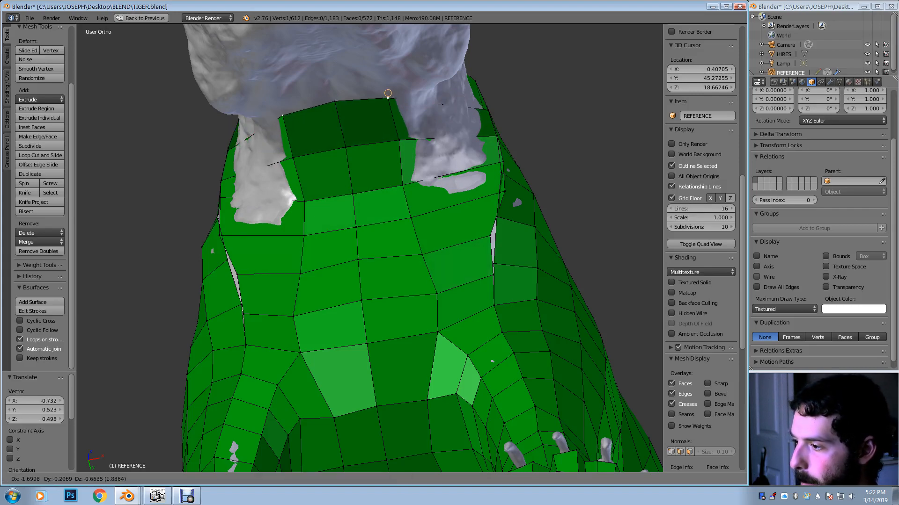
left_click(386, 96)
Merge three vertex pairs At Last along the lower gap between the throat surface and the side of the neck
middle_click_drag(384, 99, 316, 145)
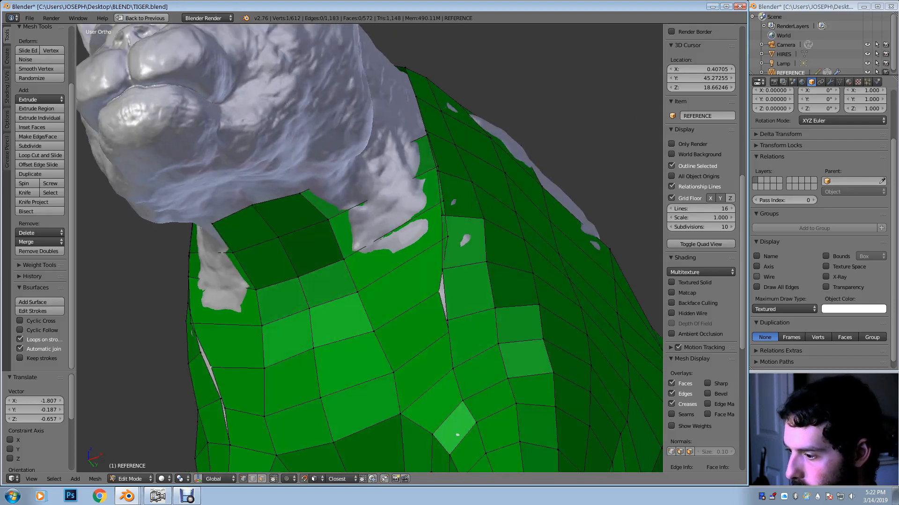
key("z")
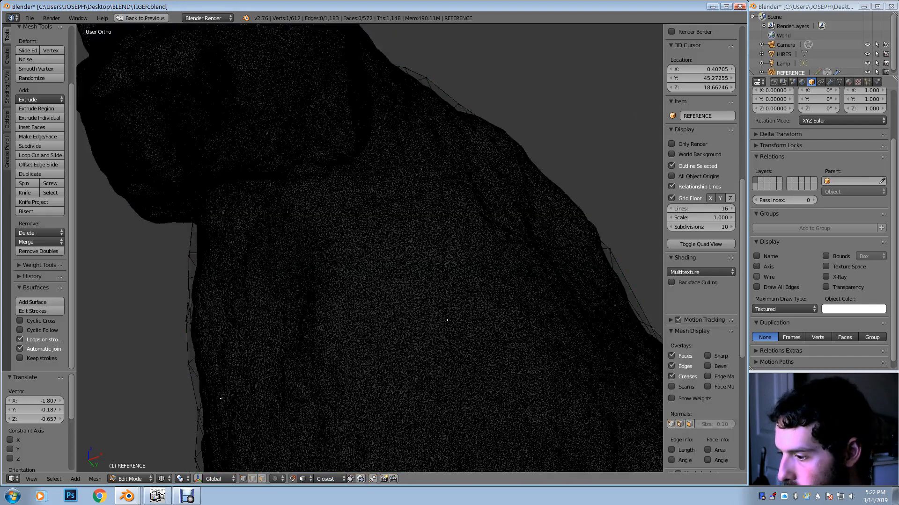
key("z")
key("alt+m")
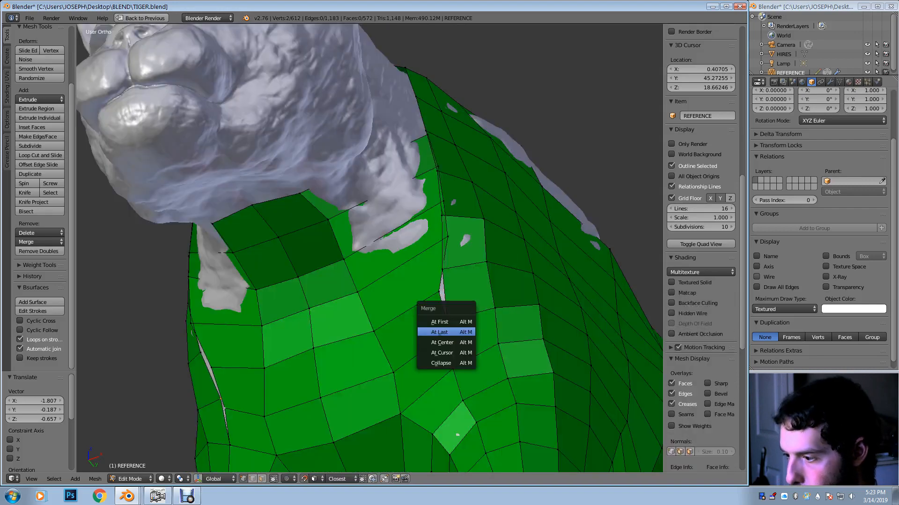
key("Return")
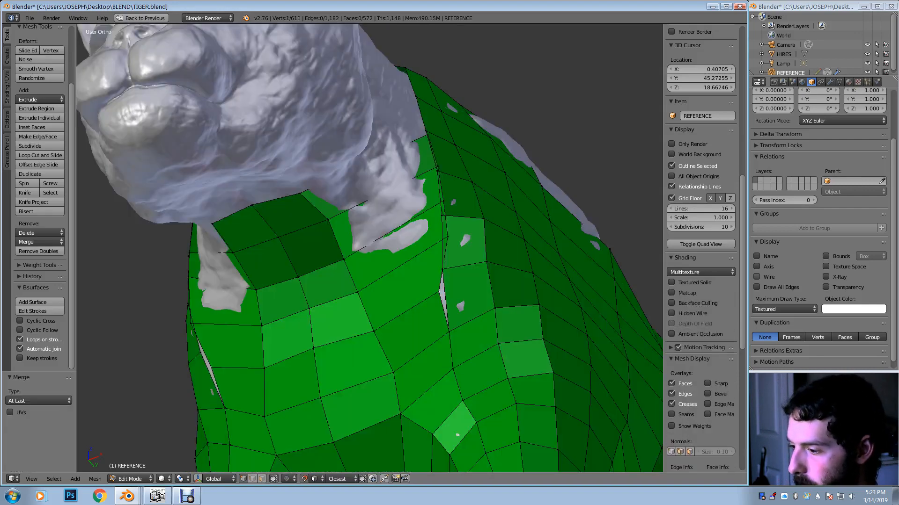
key("alt+m")
key("Return")
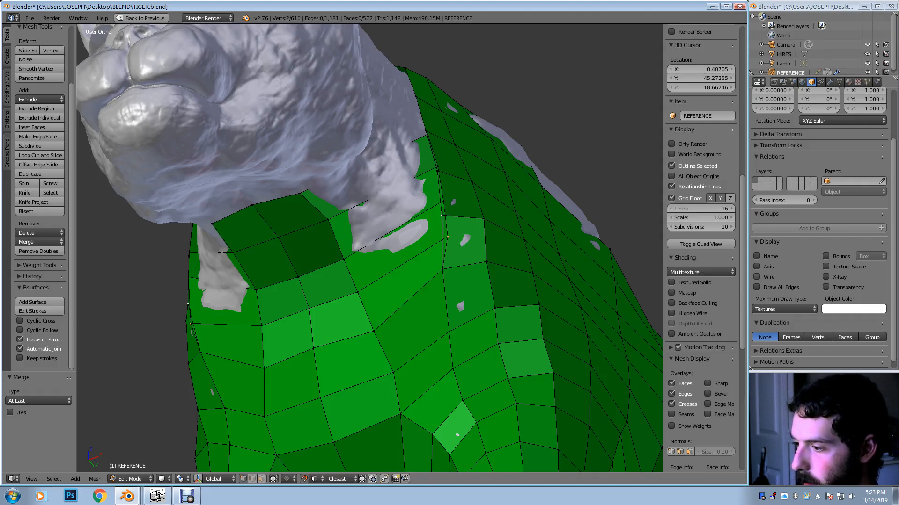
key("alt+m")
key("Return")
Merge three more vertex pairs At Last up the side of the neck, joining the throat surface to the existing border
middle_click_drag(430, 232, 468, 222)
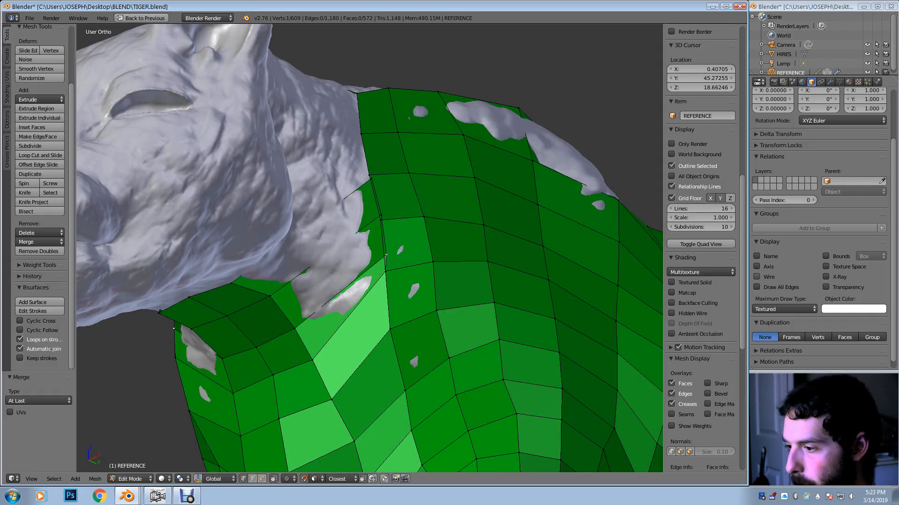
key("alt+m")
key("Return")
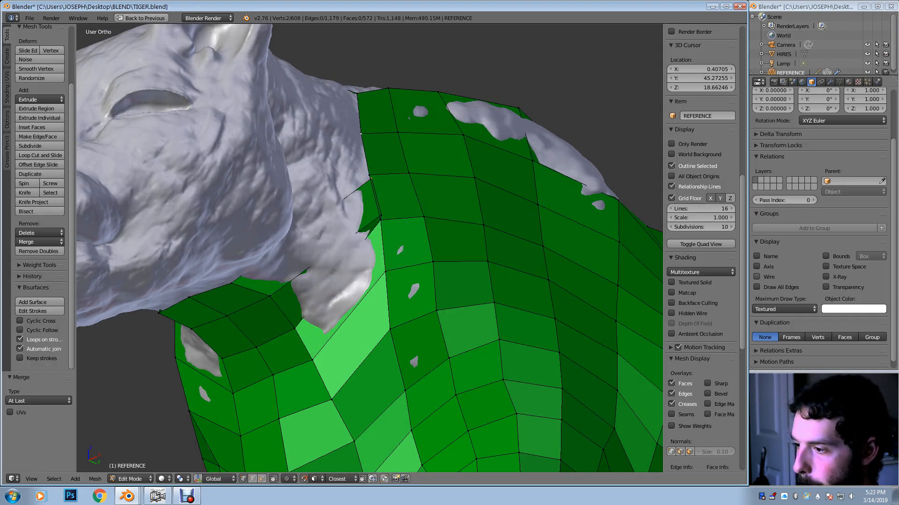
key("alt+m")
key("Return")
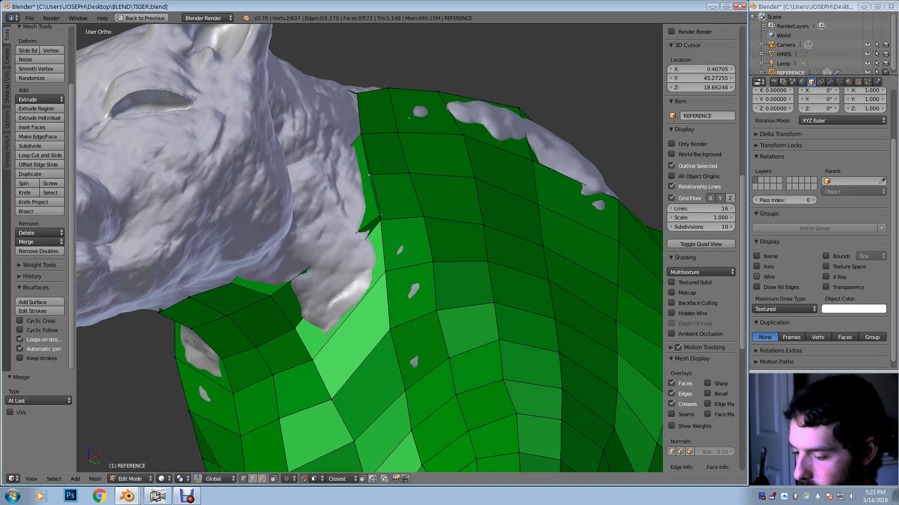
key("alt+m")
key("Return")
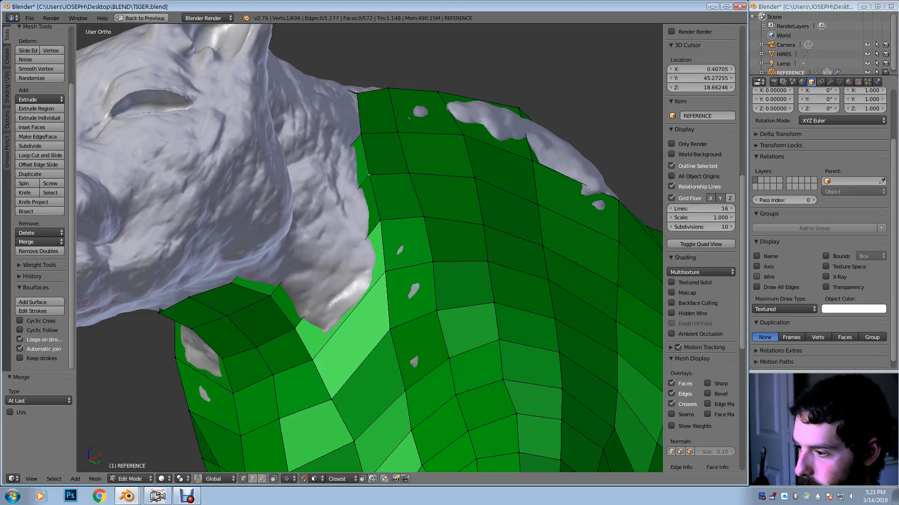
Turn on X-Ray for the mesh and delete the face at the upper inner corner where the shoulder meets the chest
middle_click_drag(375, 197, 464, 208)
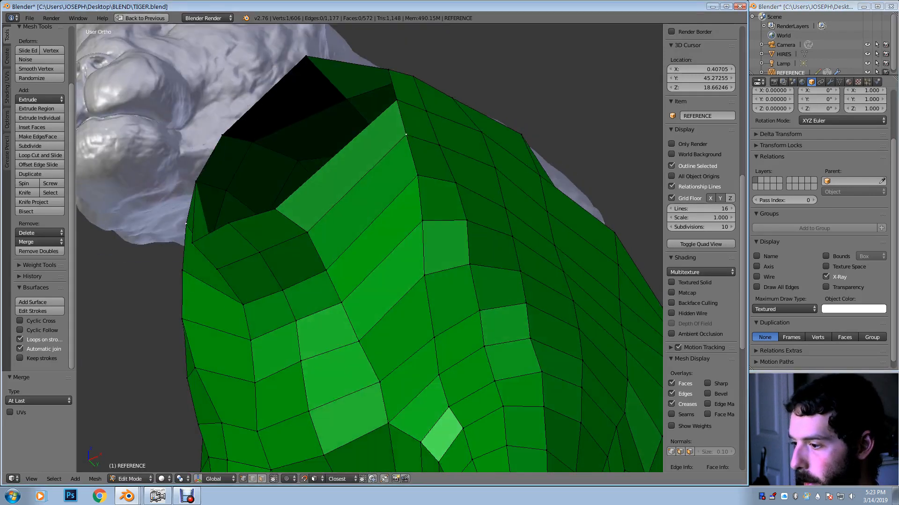
scroll(369, 248, "down", 4)
scroll(370, 248, "up", 2)
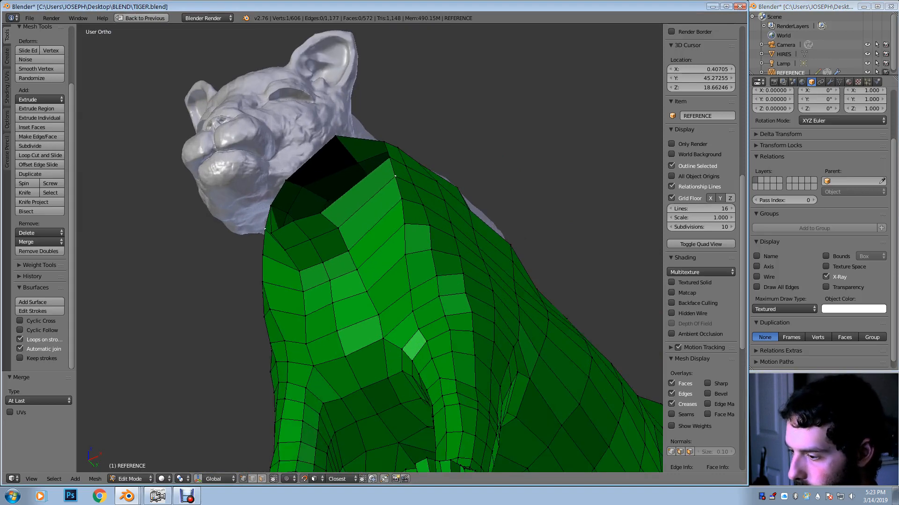
scroll(370, 248, "up", 4)
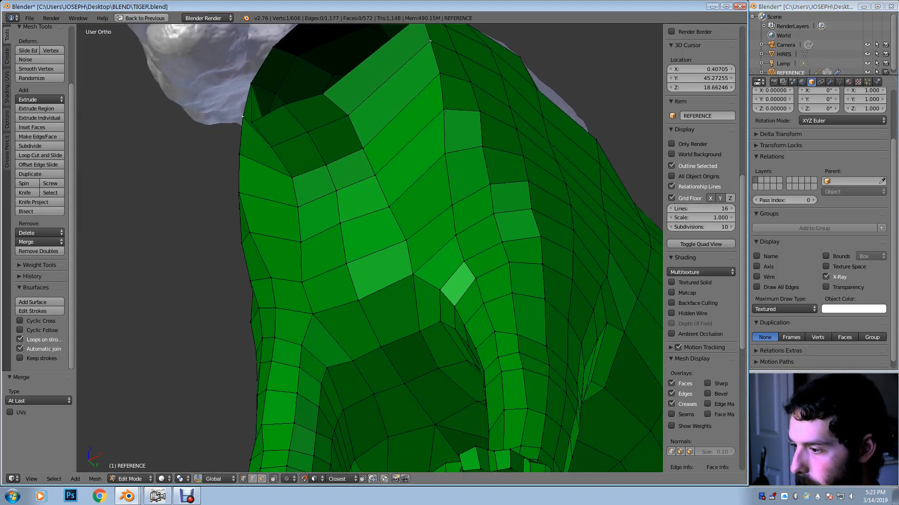
middle_click_drag(369, 248, 349, 274)
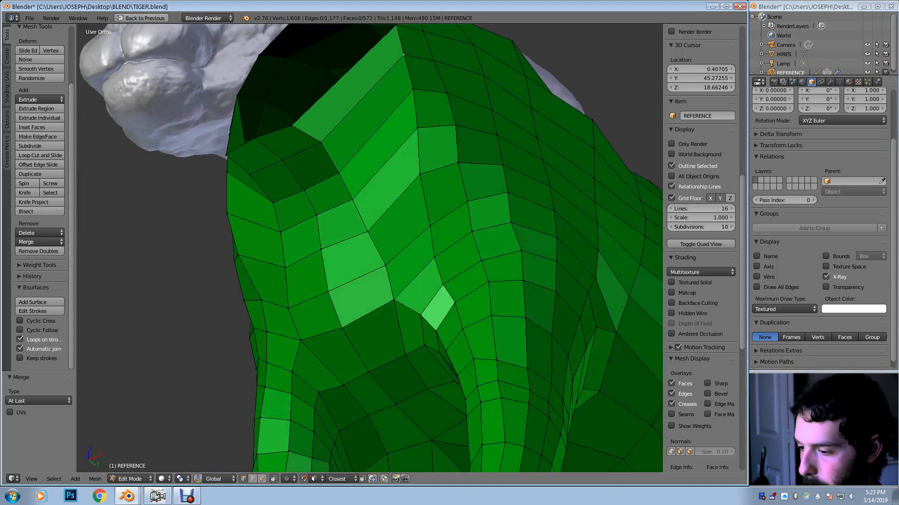
left_click(261, 478)
scroll(701, 210, "down", 3)
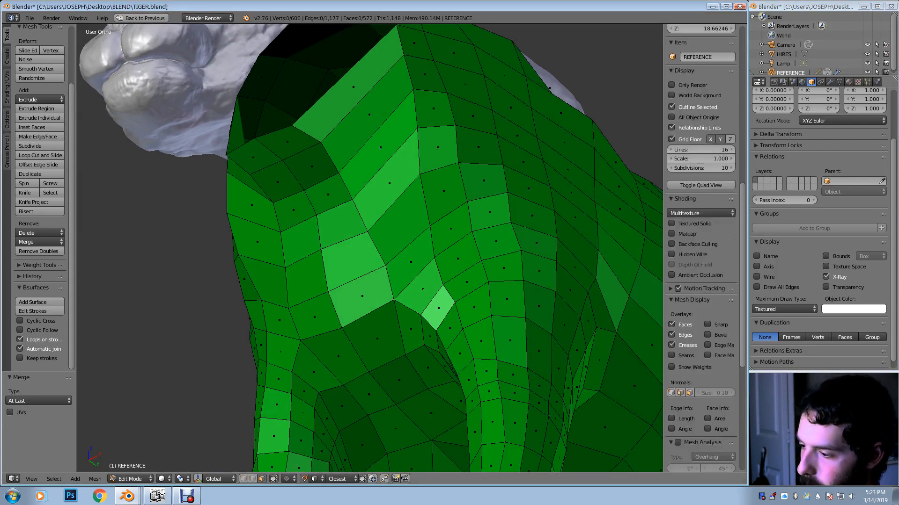
right_click(411, 262)
scroll(701, 211, "up", 4)
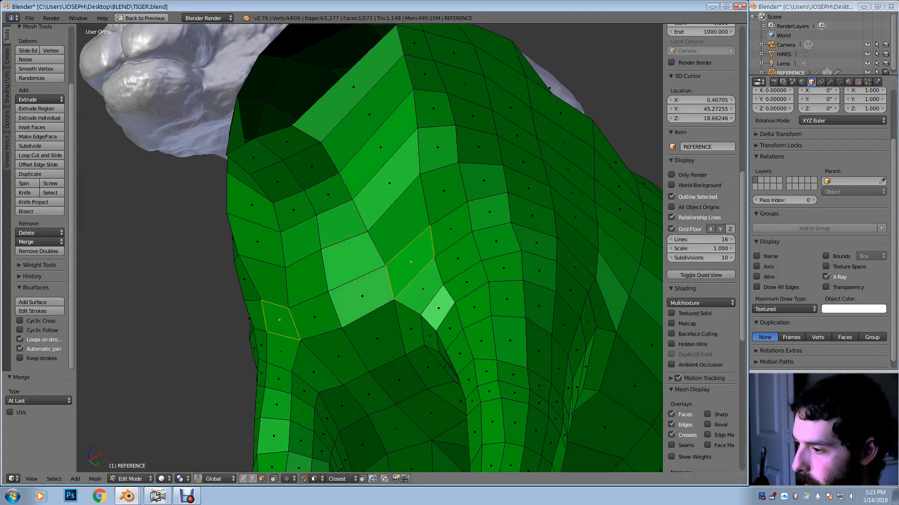
middle_click_drag(388, 279, 386, 291)
key("x")
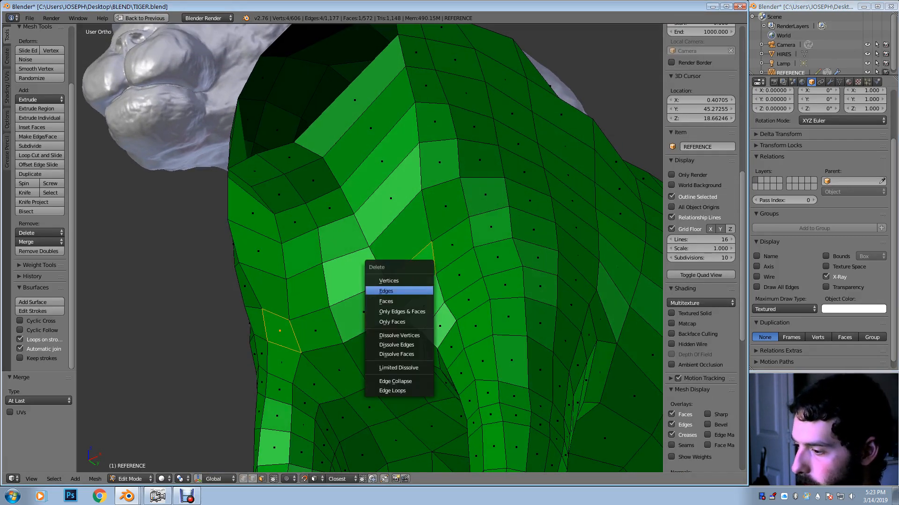
left_click(386, 302)
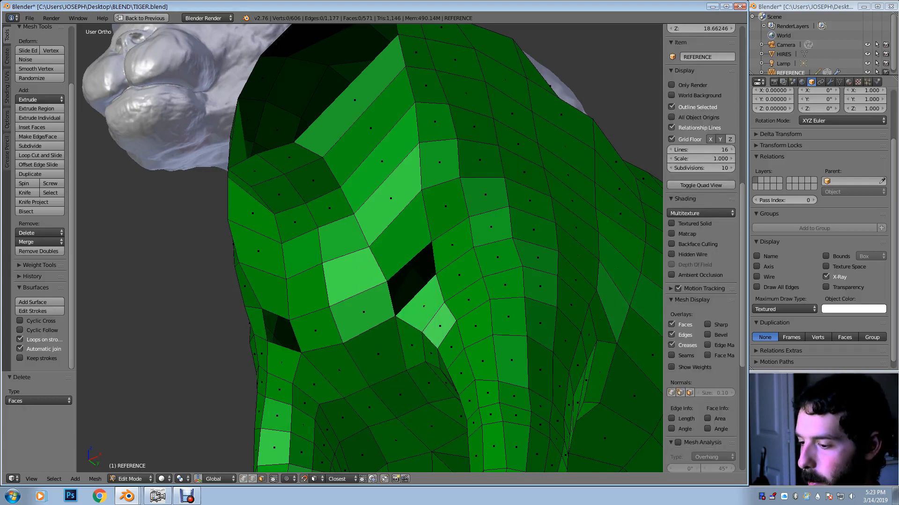
Add one loop cut from the hole's upper edge up the side of the throat to the neck opening
key("ctrl+Tab")
key("1")
right_click(387, 281)
key("g")
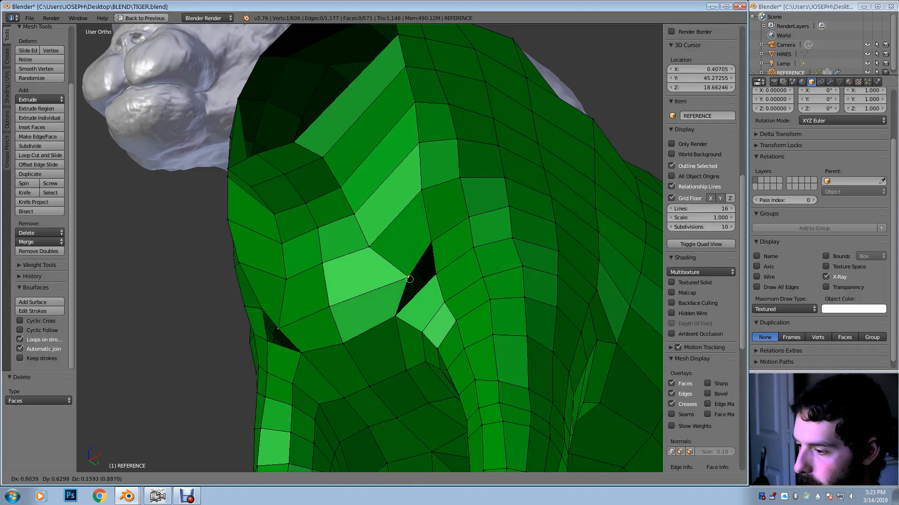
key("Escape")
key("ctrl+r")
left_click(406, 262)
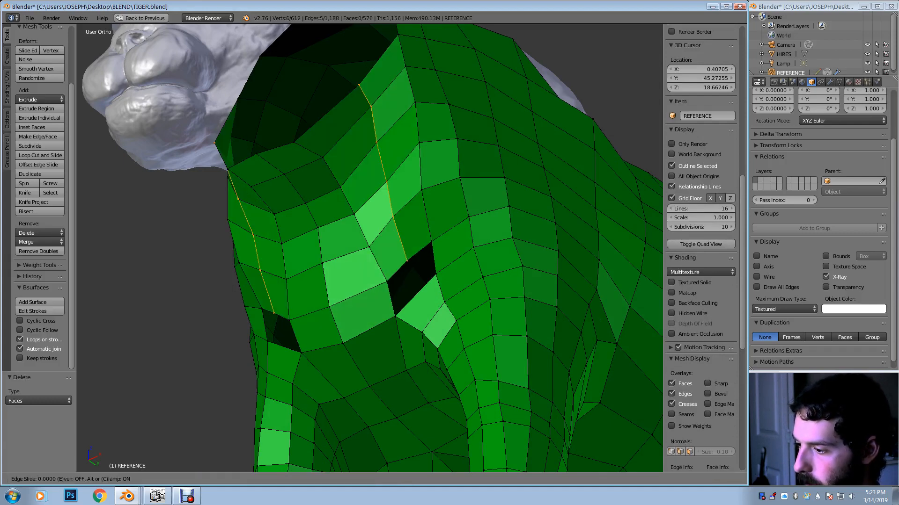
left_click(406, 261)
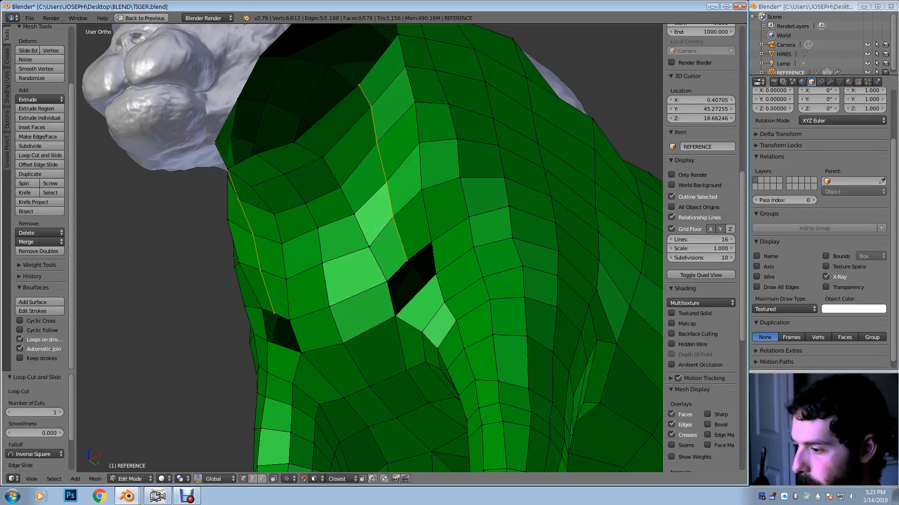
Move the hole's inner corner vertex by (0.118, 0.464, 0.074) and fill the upper part of the hole with a four-vertex face
right_click(388, 282)
key("g")
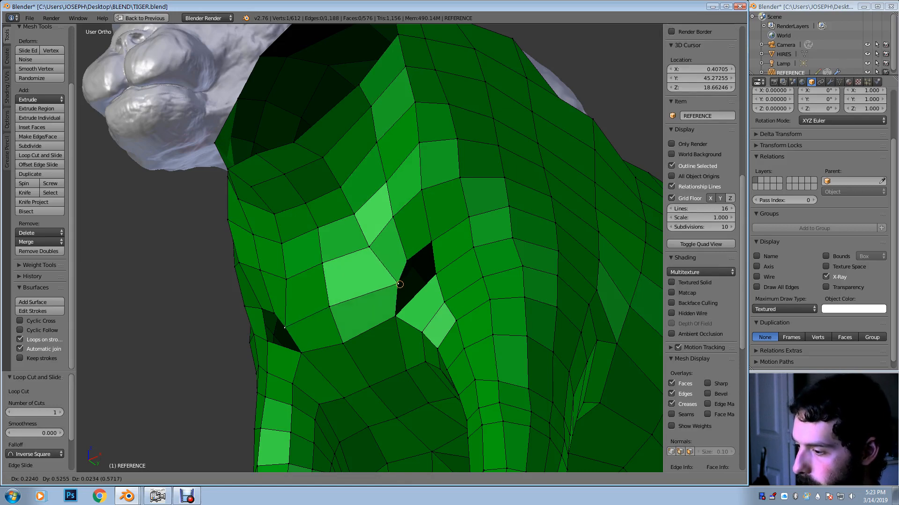
left_click(394, 282)
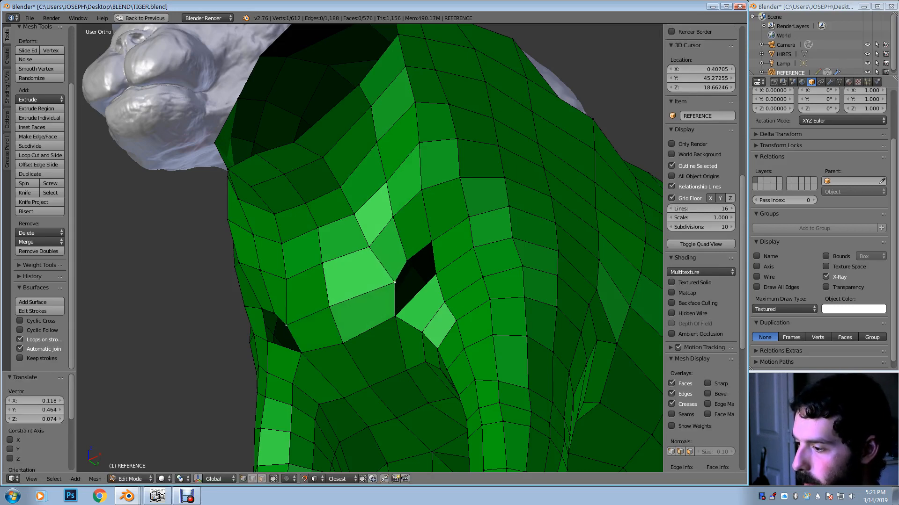
right_click(431, 242, "shift")
right_click(406, 261, "shift")
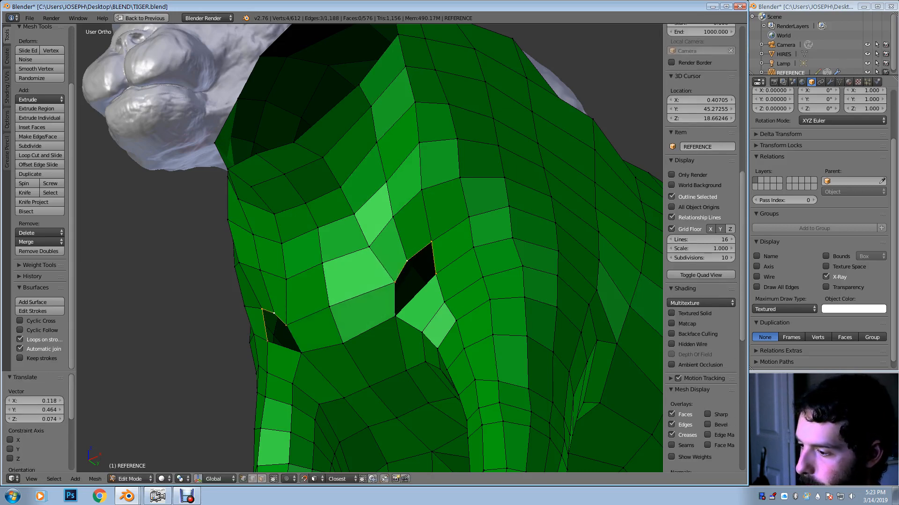
key("f")
Move the lower end vertex of the new throat loop by (0.111, 0.010, 0.430)
right_click(407, 261)
key("g")
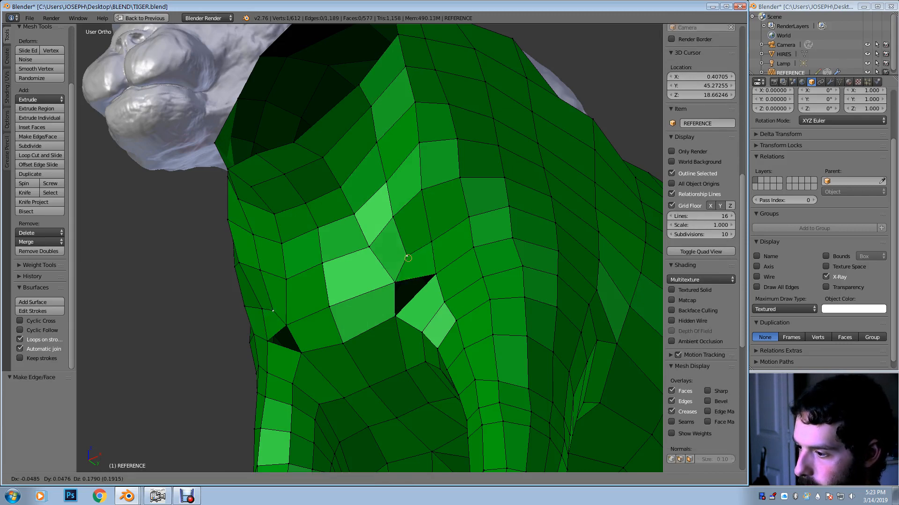
left_click(411, 250)
Add one loop cut across the row of chest faces between the two remaining triangular holes
middle_click_drag(411, 251, 436, 209)
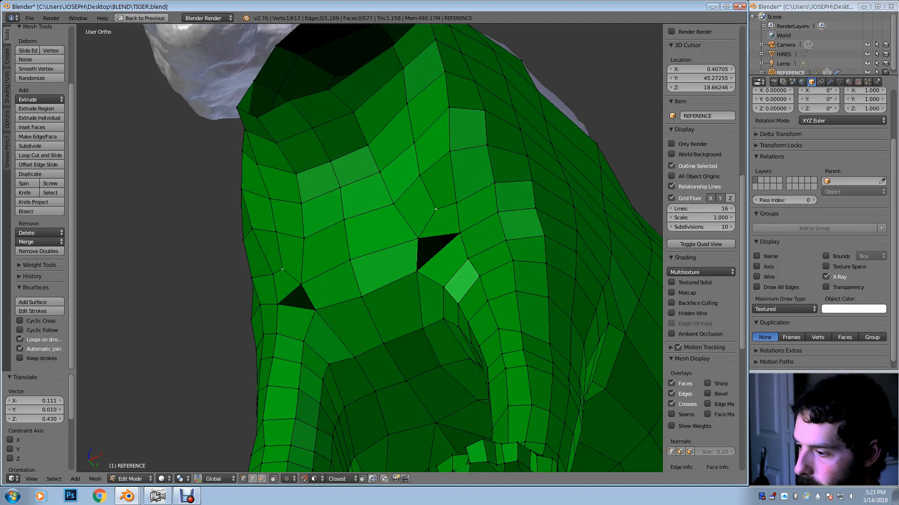
key("ctrl+r")
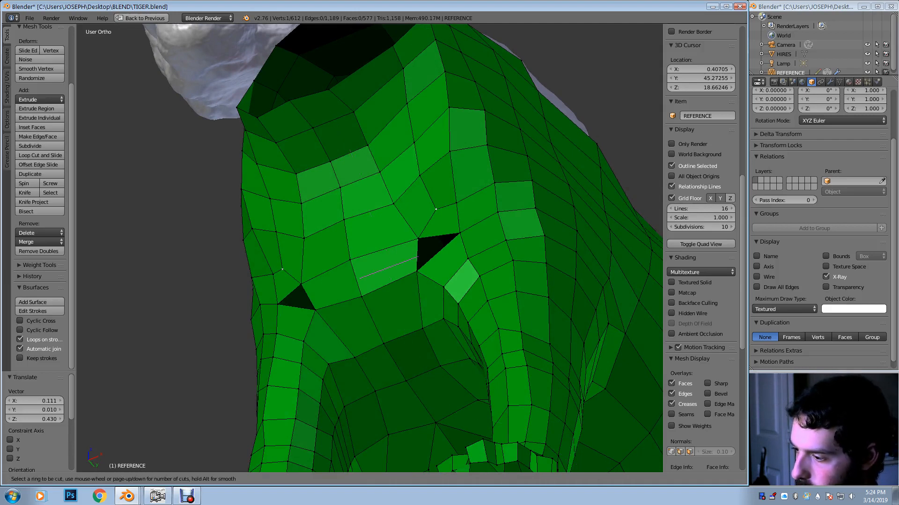
left_click(416, 256)
left_click(416, 254)
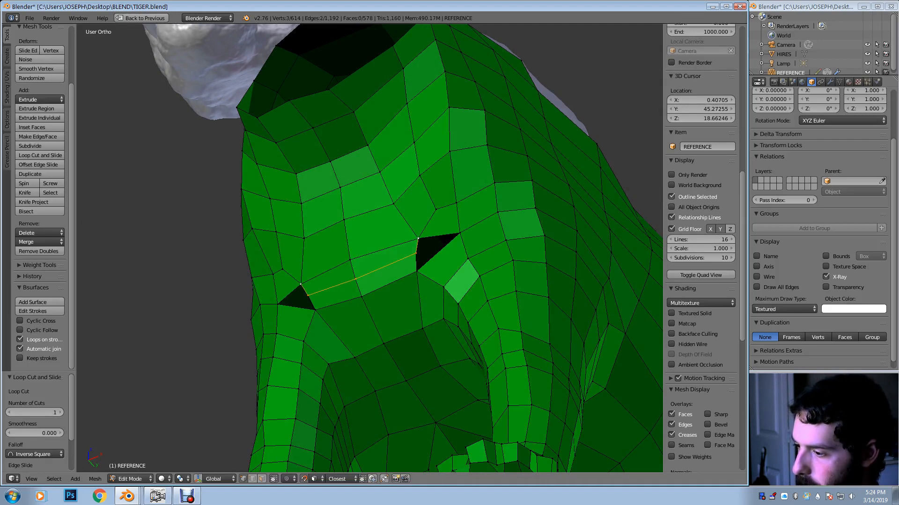
Fill the remaining triangular hole beside the chest with a face from its four border vertices
right_click(418, 239)
scroll(701, 281, "down", 2)
right_click(459, 233, "shift")
scroll(700, 281, "up", 2)
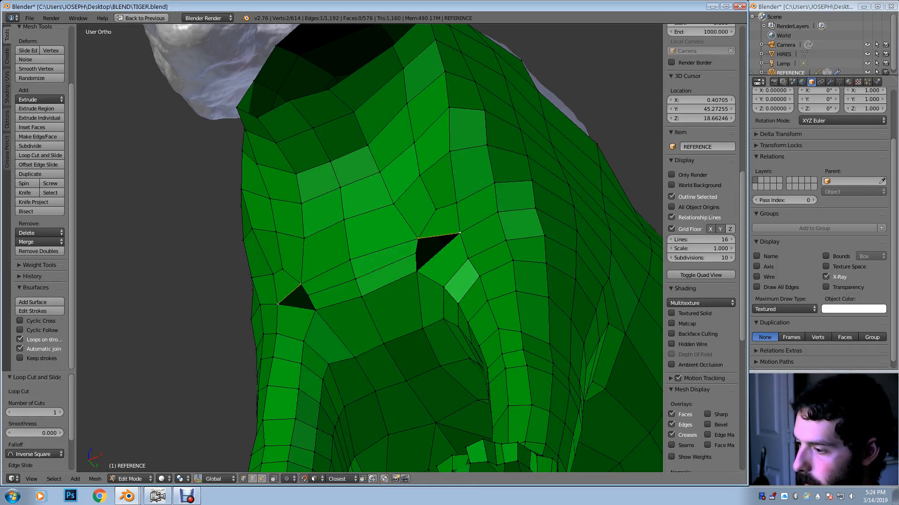
right_click(416, 271, "shift")
key("f")
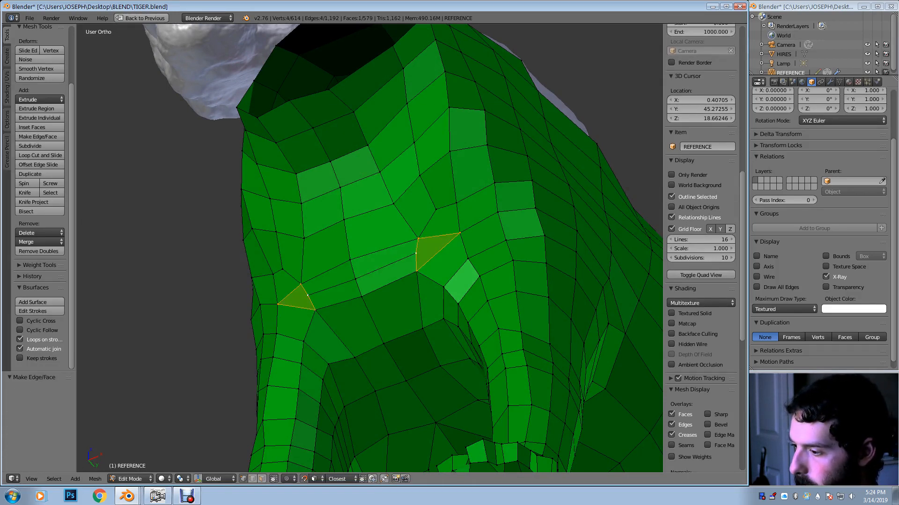
Raise three chest vertices around the filled hole by (-0.075, -0.409, 0.867), (-0.007, -0.261, 1.031) at the centre line, and (0.019, -0.447, 0.869)
right_click(418, 238)
key("g")
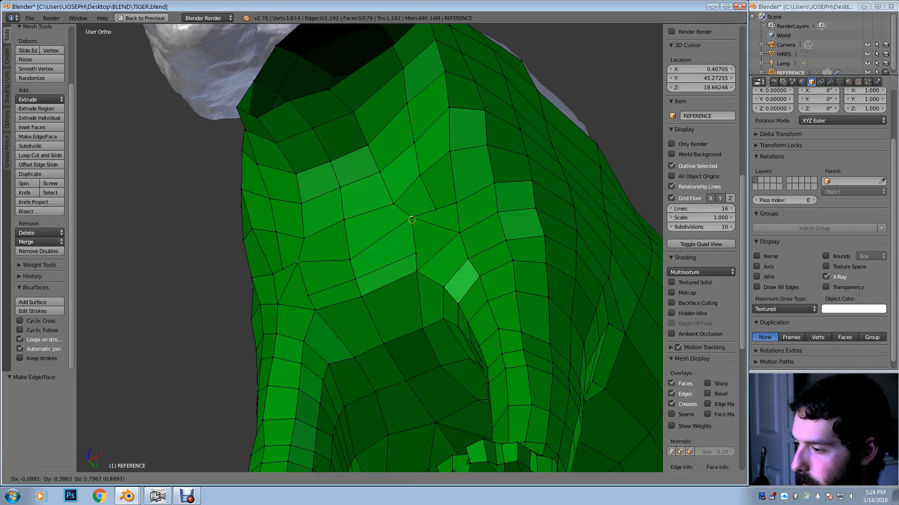
left_click(411, 215)
key("g")
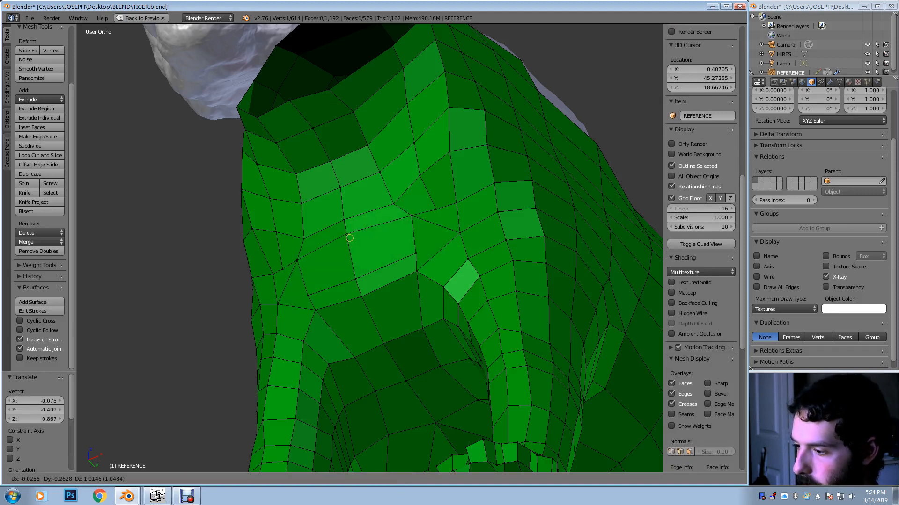
key("Return")
key("g")
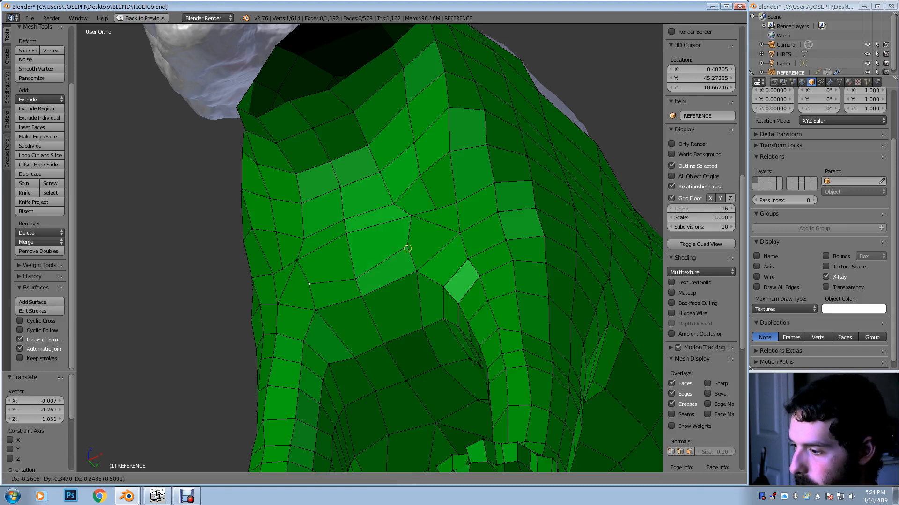
key("Return")
Nudge the two raised side vertices inward, using moves of (-0.382, -0.106, 0.044), (-0.318, -0.008, -0.404) and (-0.219, -0.075, -0.243)
key("g")
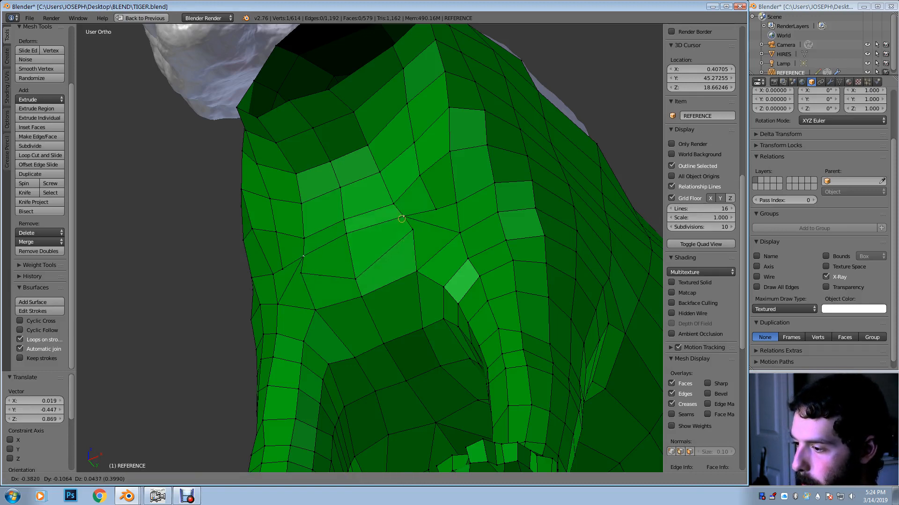
key("Return")
key("g")
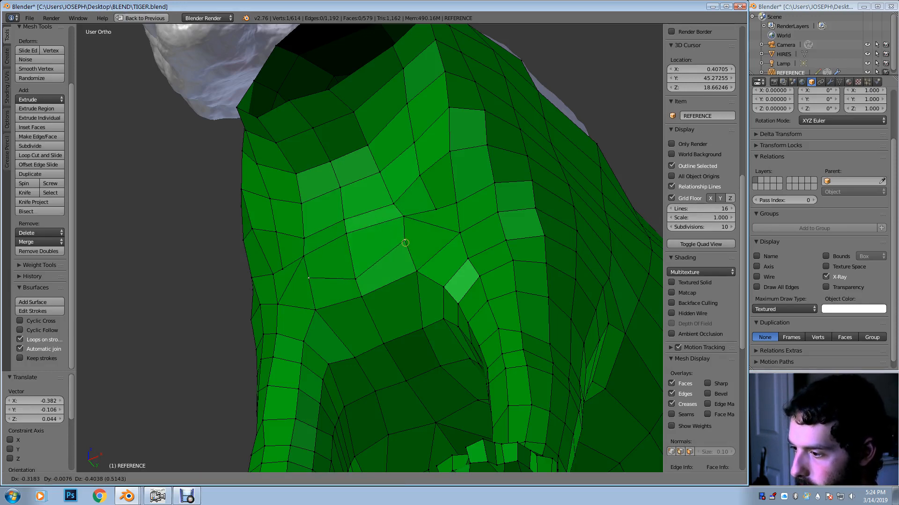
key("Return")
key("g")
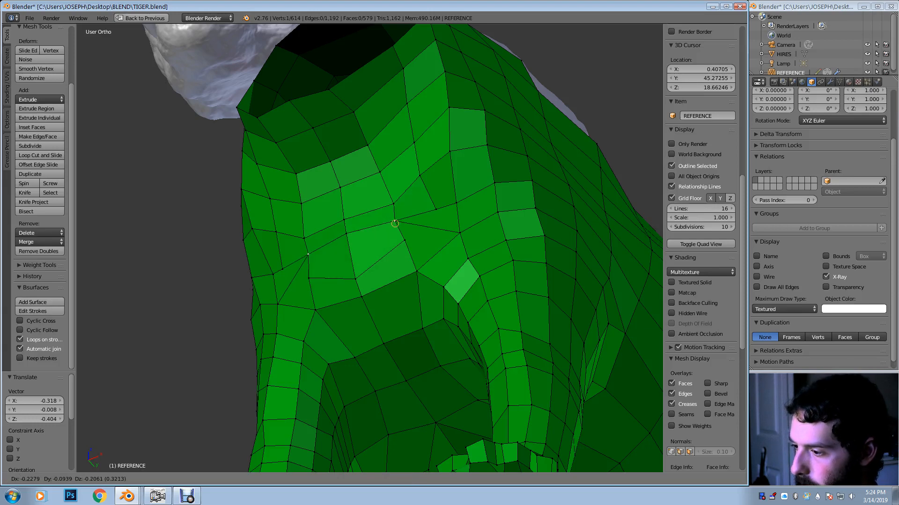
key("Return")
Lower the upper centre-line chest vertex by (-0.126, 0.032, -0.322) and the side vertex on the new loop by (-0.258, 0.167, -0.624)
key("g")
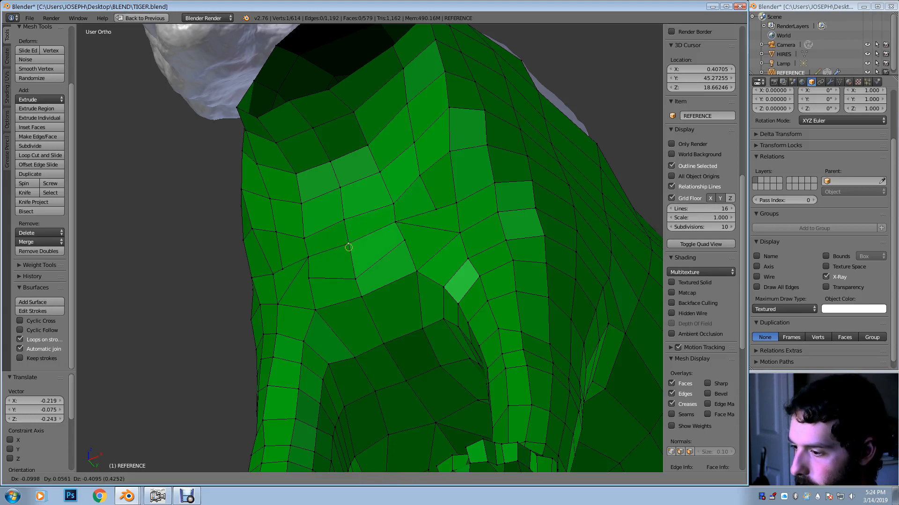
key("Return")
key("g")
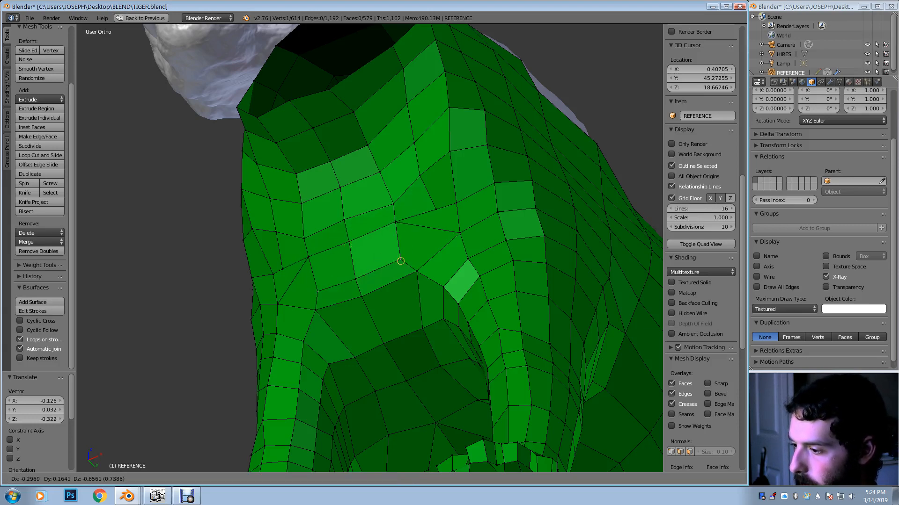
key("Return")
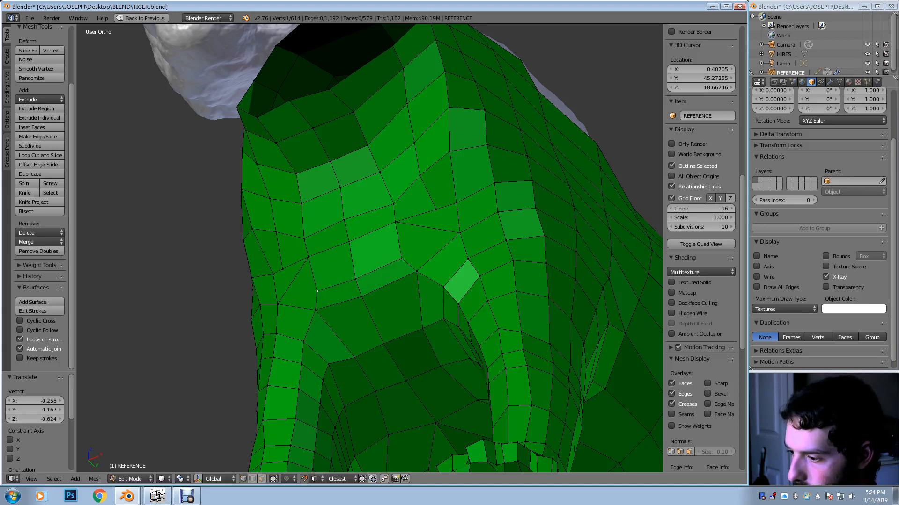
Lower the centre-line and side vertices of the next chest row down, ending with a side-vertex move of (-0.099, 0.263, -0.380)
key("g")
key("Return")
key("g")
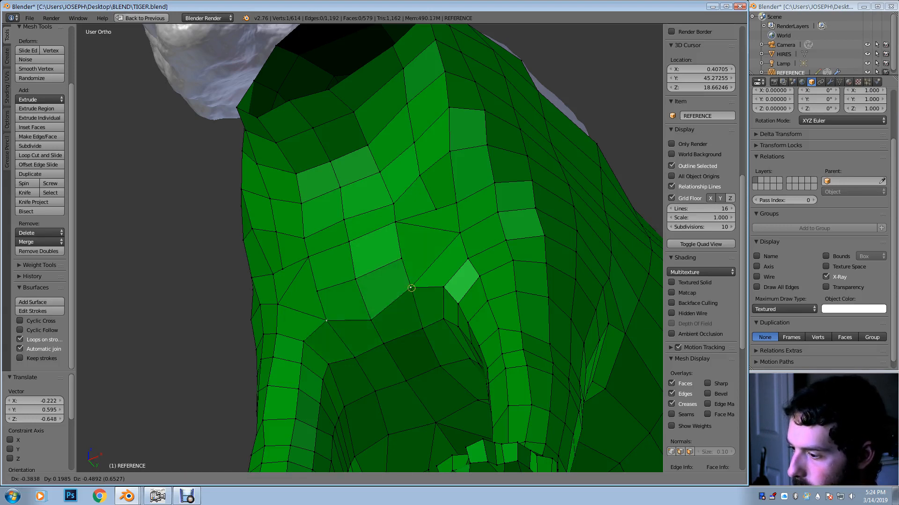
key("Return")
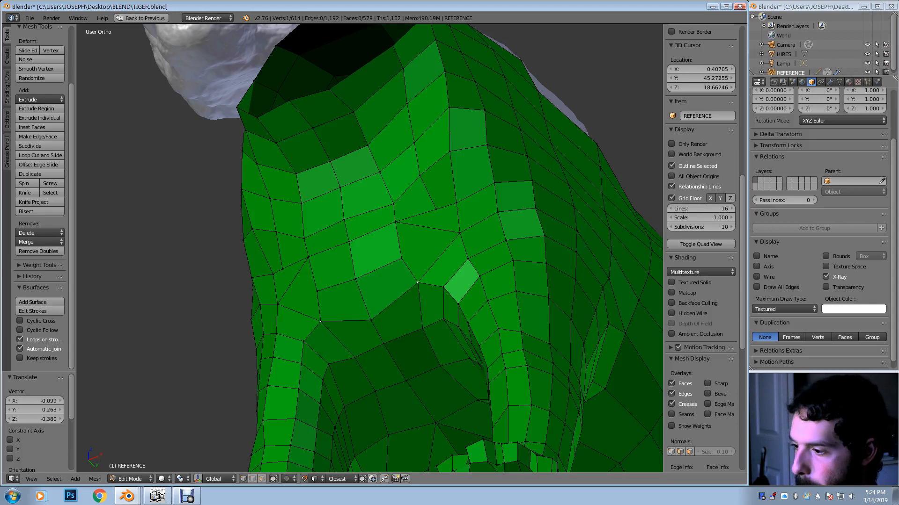
Move the side vertex on the new chest loop by (-0.331, -0.020, -0.266), then even out the chest vertices below, ending with (-0.179, 0.135, -0.251)
key("g")
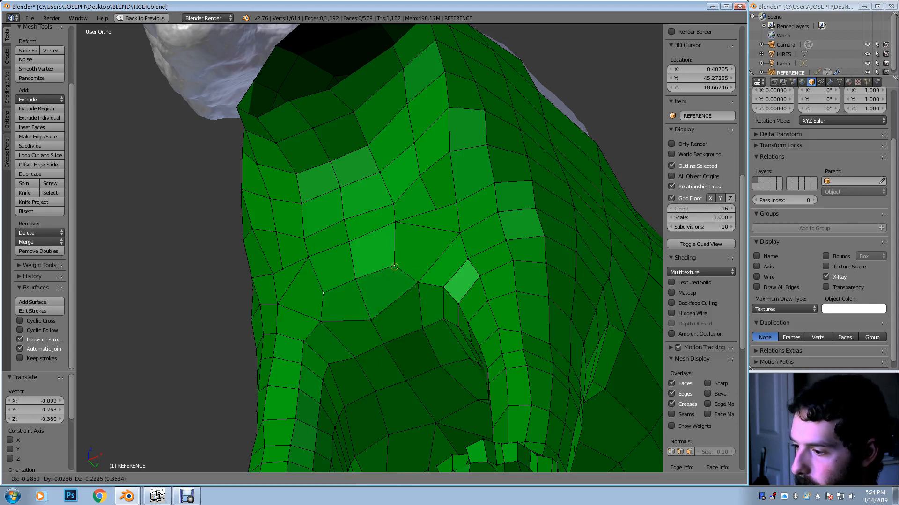
key("Return")
middle_click_drag(393, 267, 404, 210)
key("g")
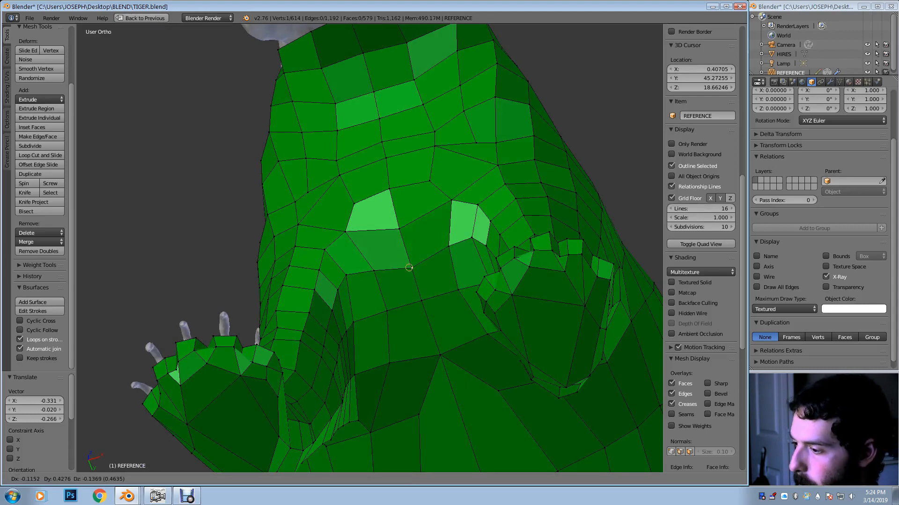
key("Return")
key("g")
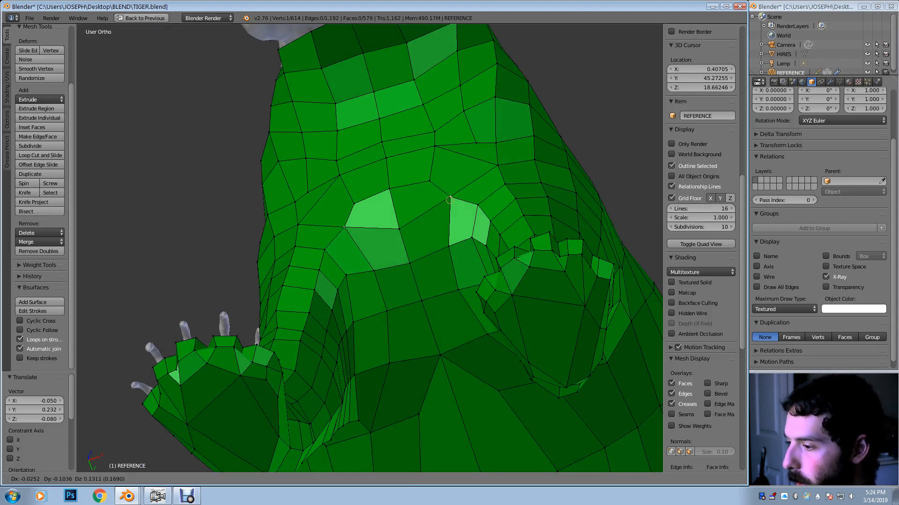
key("Return")
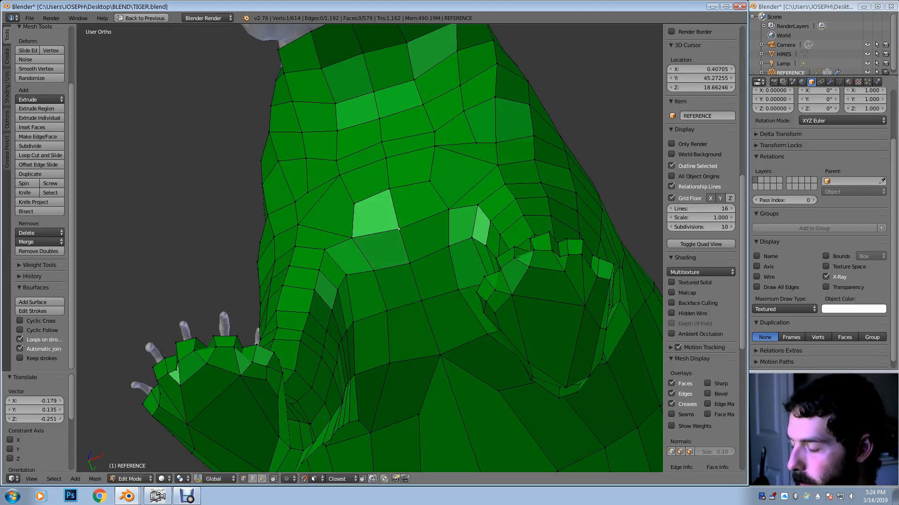
Even out the side vertices of the chest rows with moves of (-0.044, -0.110, 0.047), (-0.117, -0.142, 0.212) and (-0.049, -0.341, 0.427)
key("g")
key("Return")
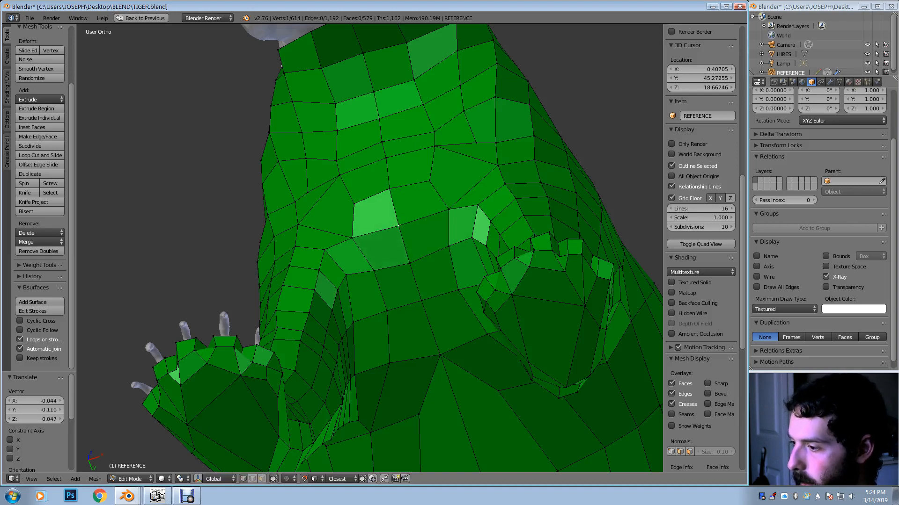
middle_click_drag(398, 227, 395, 262)
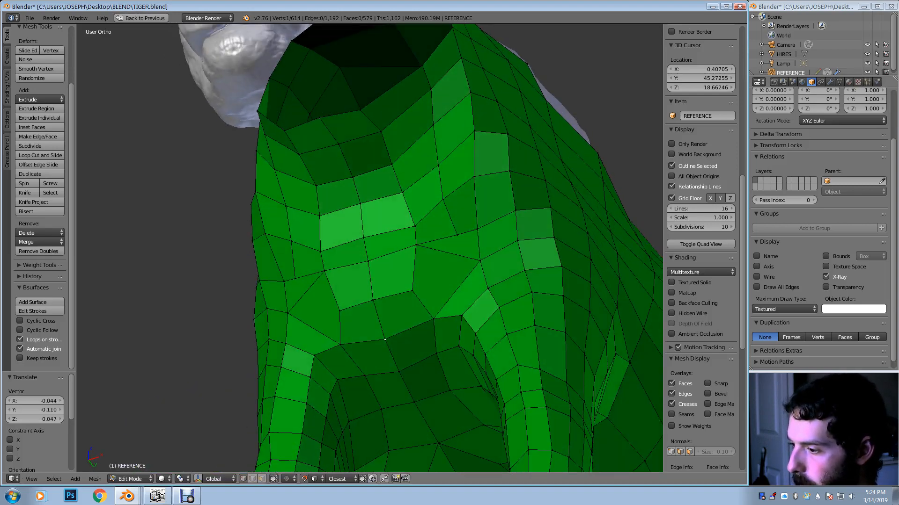
right_click(414, 227)
key("g")
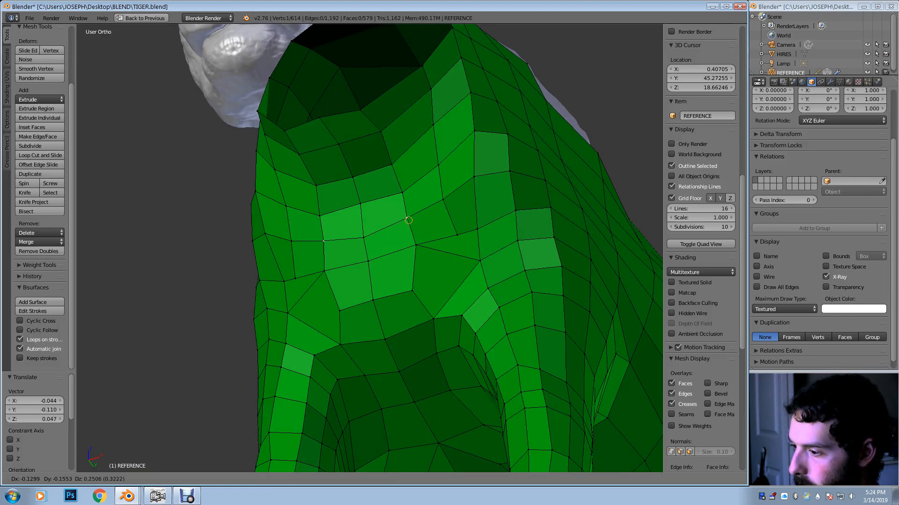
key("Return")
key("g")
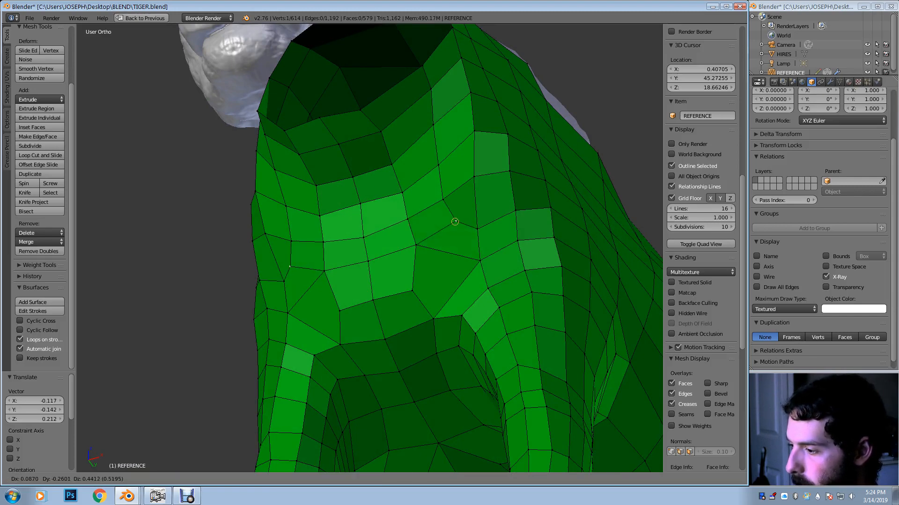
left_click(451, 221)
Enable proportional editing and lower two vertices on the side of the neck by (0.327, -0.354, -0.398) and (0.233, -0.290, -0.413)
middle_click_drag(451, 221, 484, 278)
key("o")
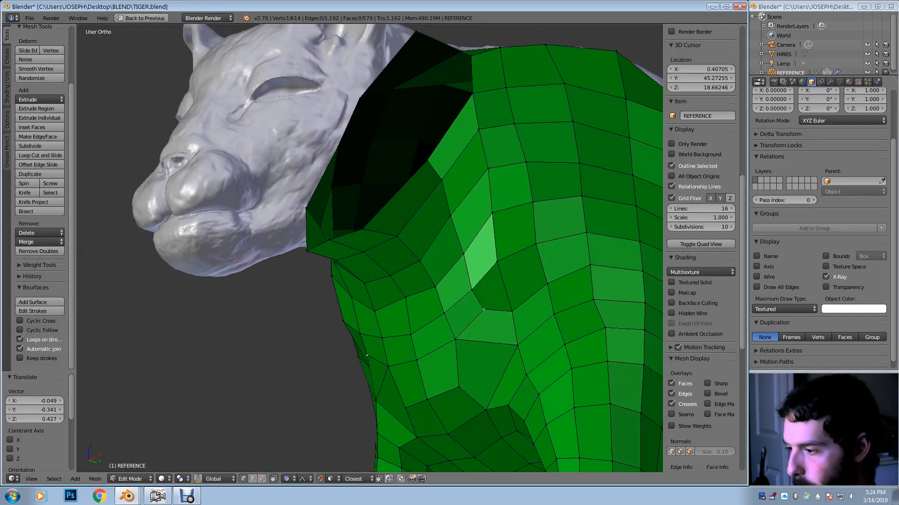
key("g")
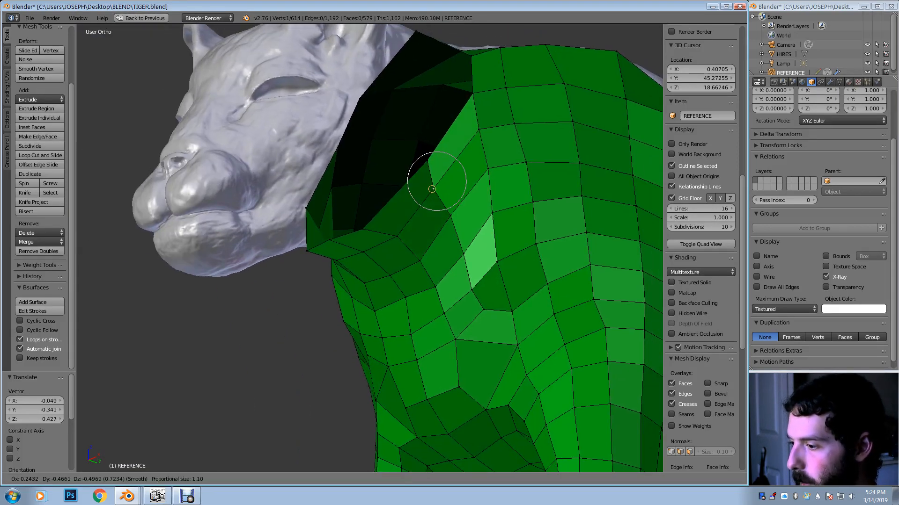
left_click(433, 188)
key("g")
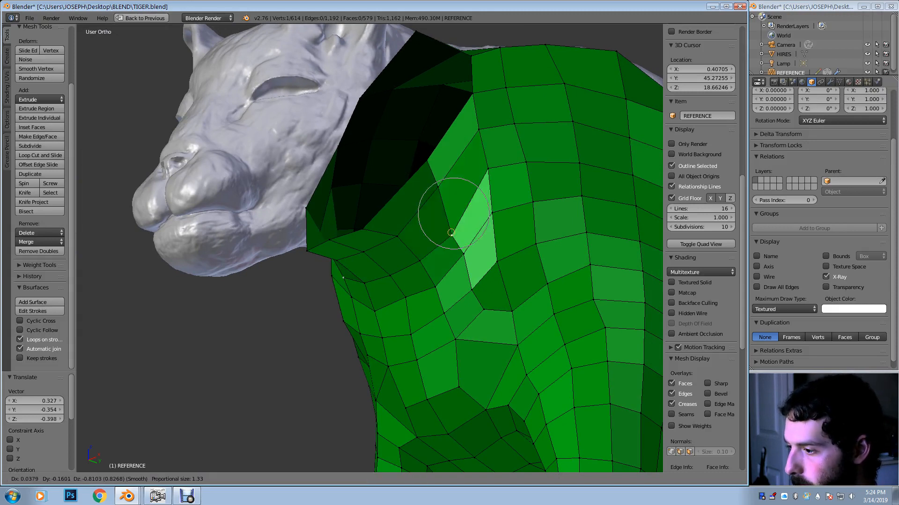
left_click(451, 220)
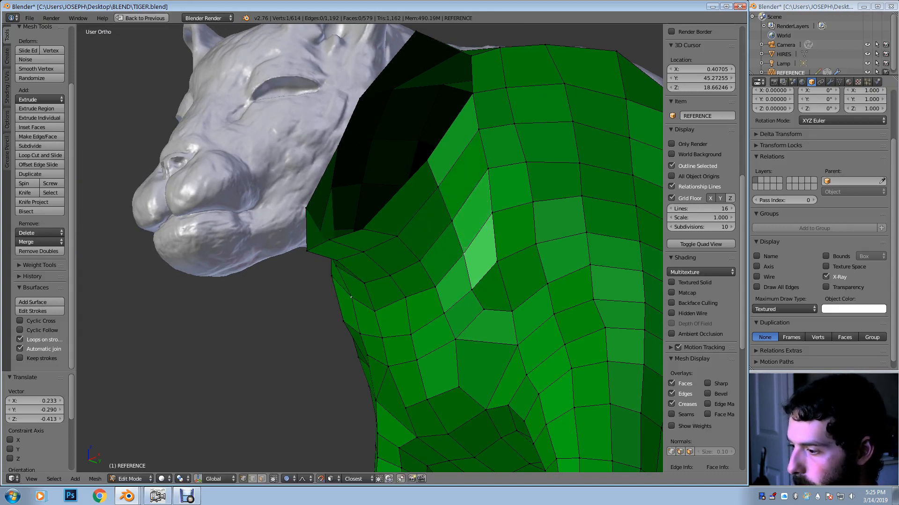
Adjust the neighbouring vertices on the lower side of the neck by (0.176, -0.048, -0.324) and (0.165, -0.174, 0.209)
key("g")
left_click(350, 302)
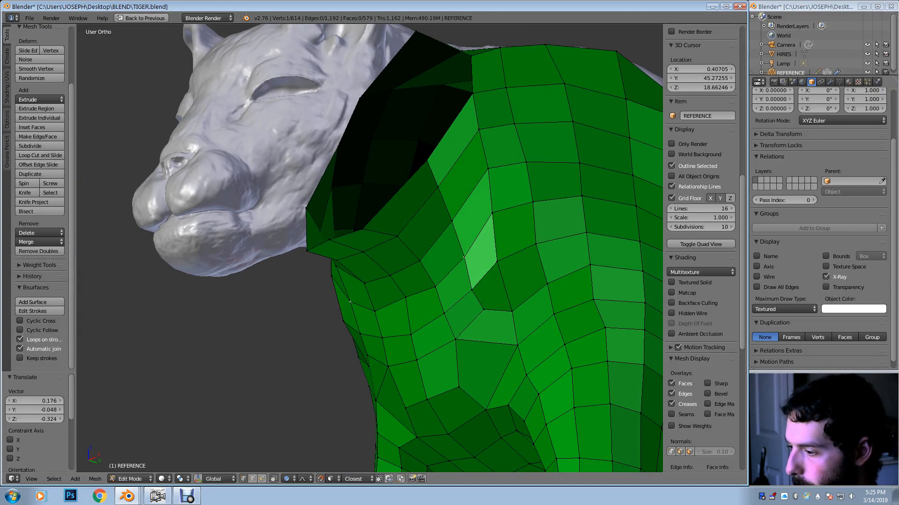
key("g")
left_click(356, 329)
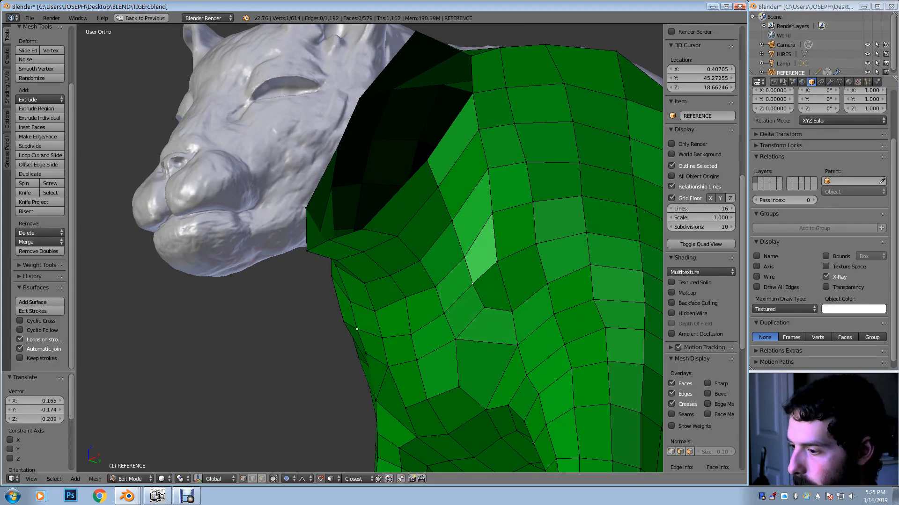
Move the throat vertex on the edge of the neck opening by (0.504, -0.164, 0.016)
right_click(363, 230)
key("g")
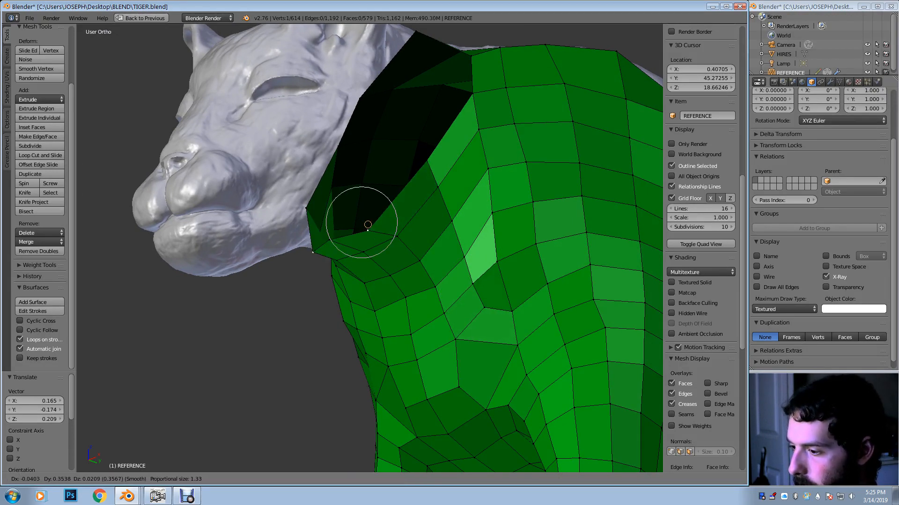
left_click(371, 224)
Shift three vertices below the top line of the neck toward the head by (-0.643, -0.725, -0.085), (-0.464, -0.536, -0.054) and (-0.612, -0.442, -0.044)
middle_click_drag(371, 225, 450, 193)
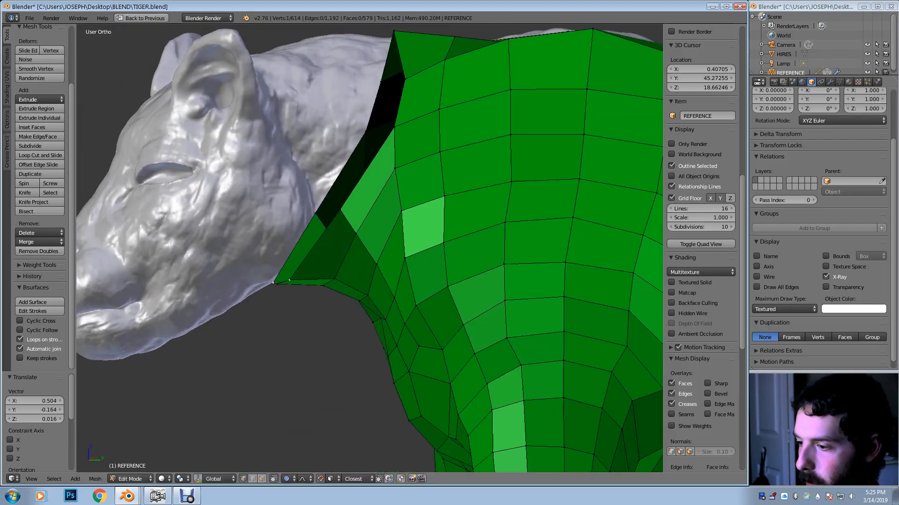
right_click(396, 146, "alt")
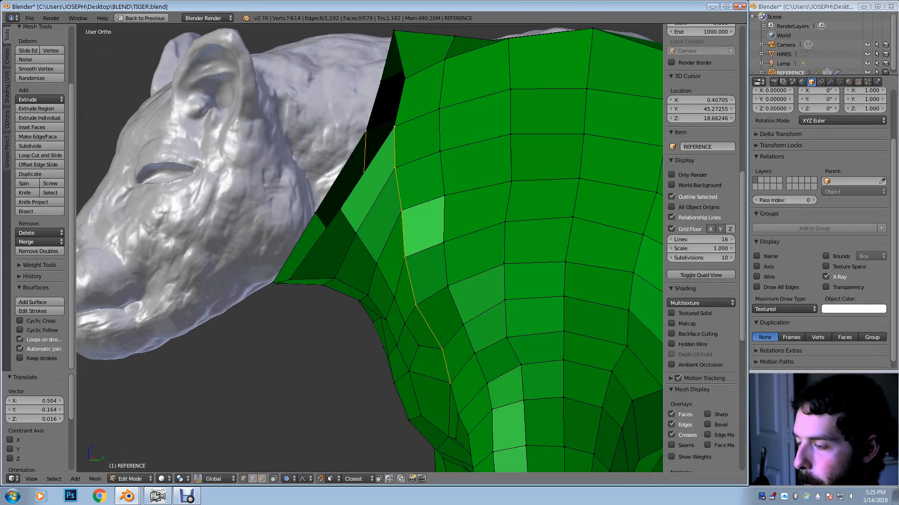
right_click(402, 95, "alt")
middle_click_drag(401, 95, 404, 146)
right_click(513, 149)
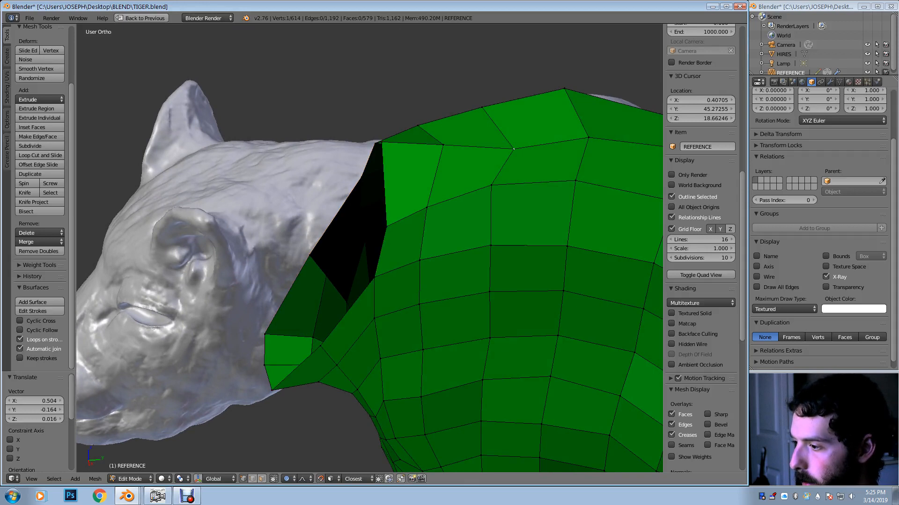
key("g")
left_click(498, 150)
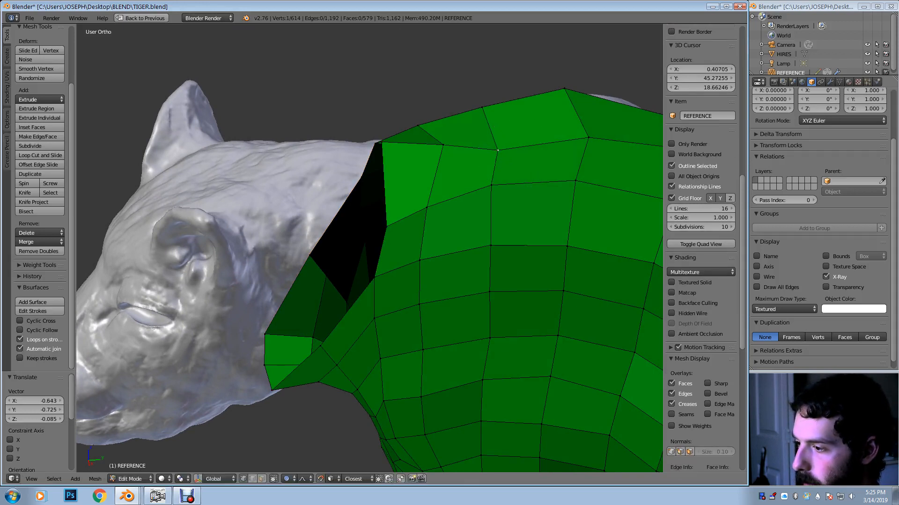
key("g")
left_click(427, 146)
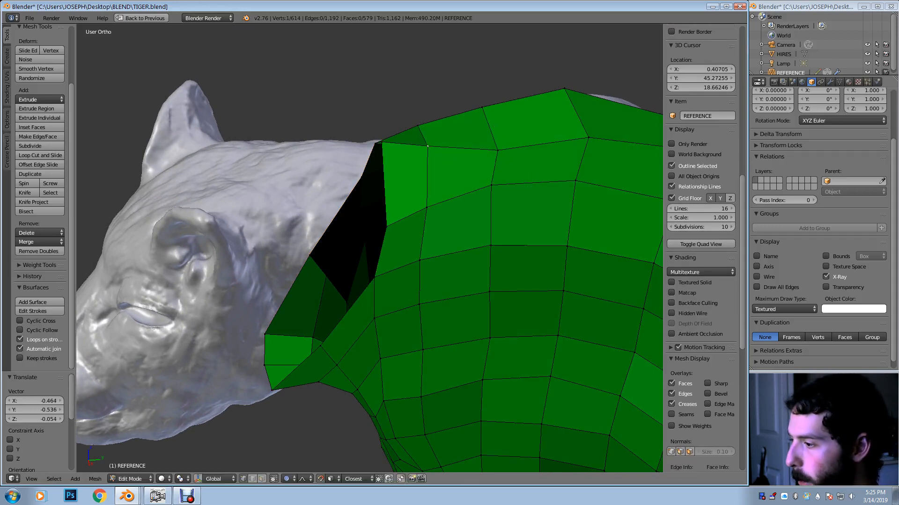
key("g")
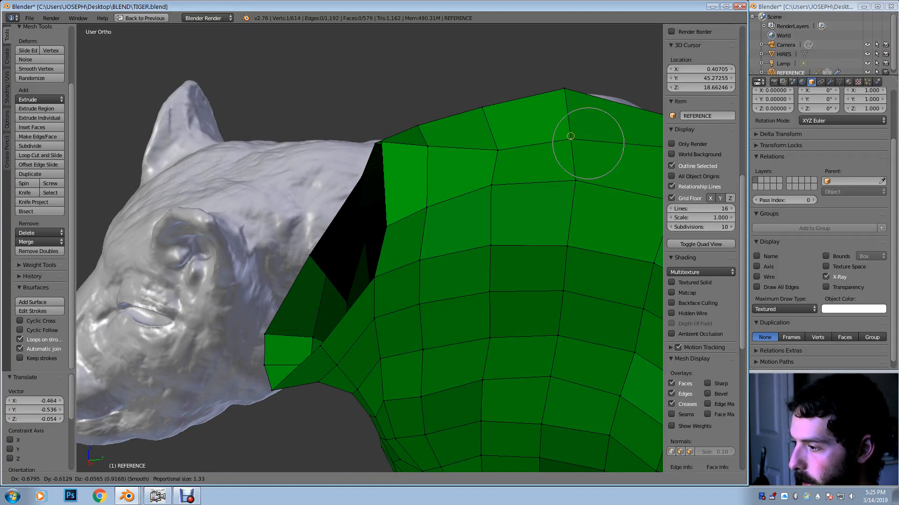
left_click(575, 137)
middle_click_drag(575, 138, 637, 87, "shift")
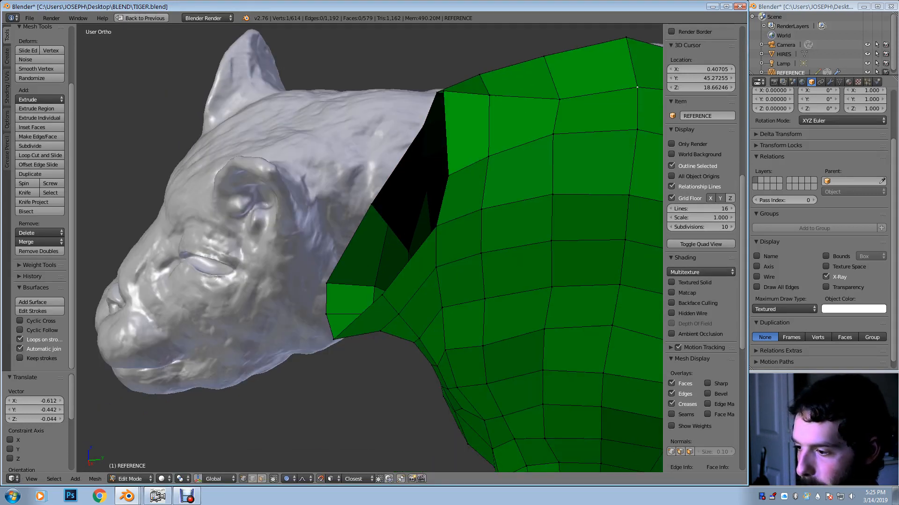
Select the open edge loop of the neck and extrude it toward the head by (1.774, -3.047, 1.756)
right_click(386, 290, "alt")
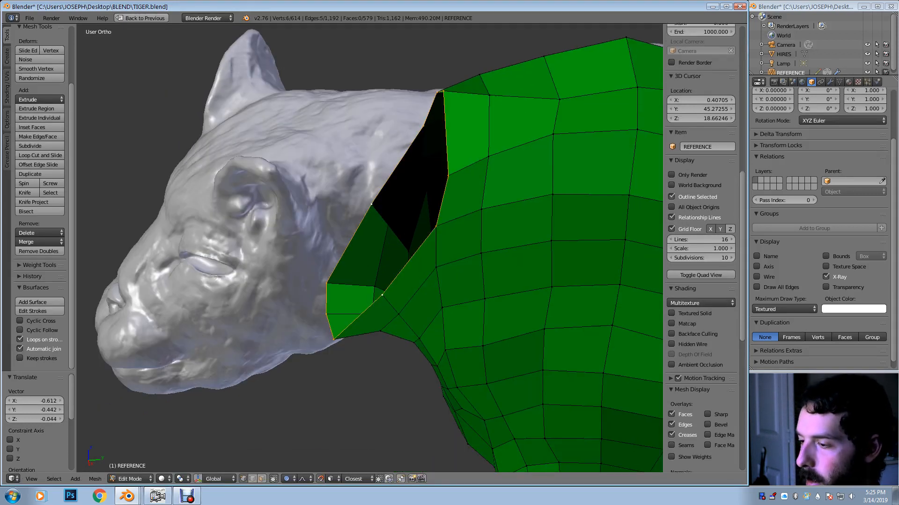
middle_click_drag(382, 295, 485, 231)
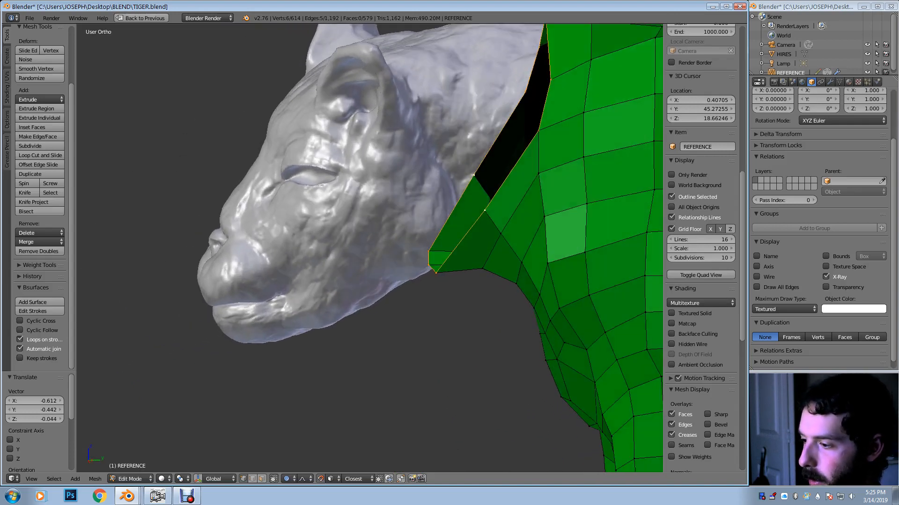
middle_click_drag(543, 218, 567, 216)
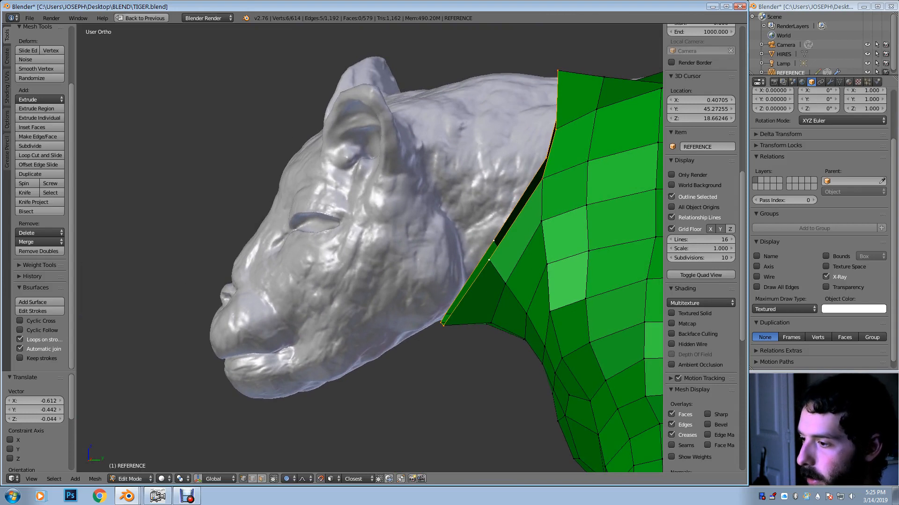
key("e")
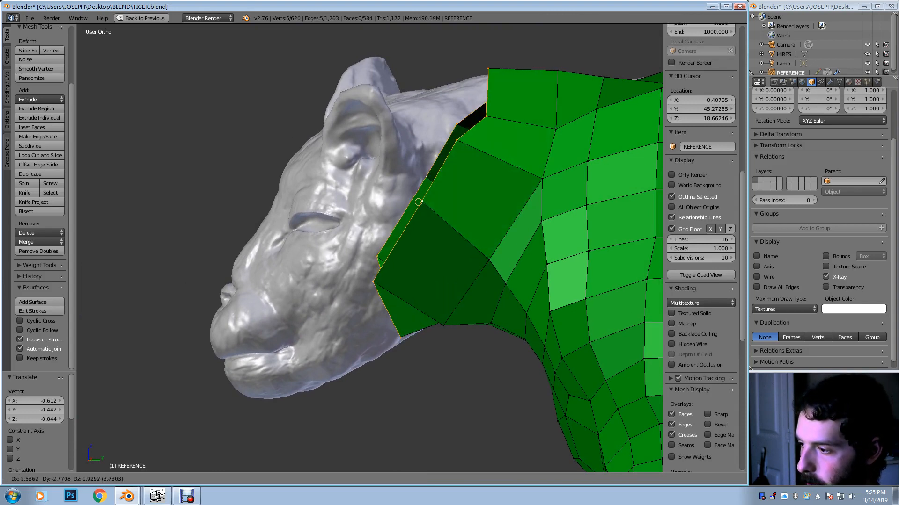
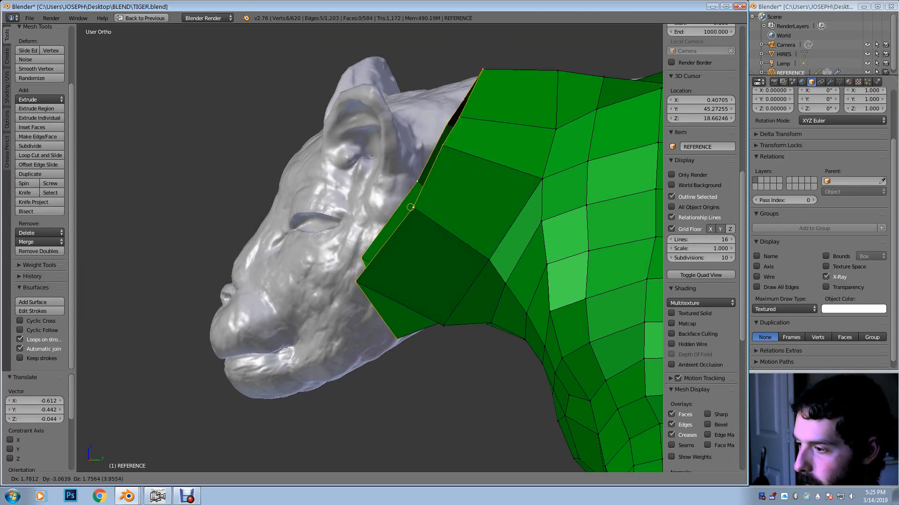
left_click(413, 208)
Pull the lower vertices of the extruded neck edge down around the throat, with moves of (0.296, 0.629, -2.890) and (-0.977, 1.269, -2.143)
middle_click_drag(413, 208, 412, 103)
right_click(373, 199)
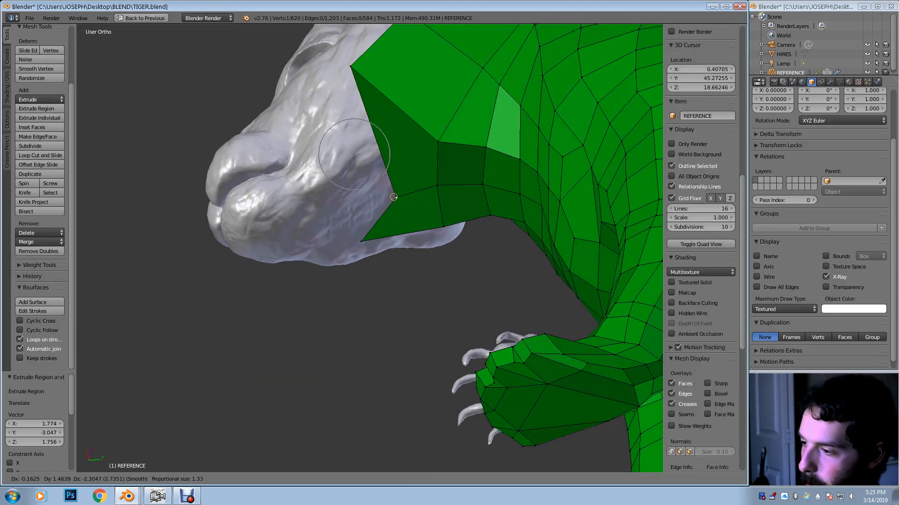
key("g")
left_click(370, 199)
right_click(350, 66)
key("g")
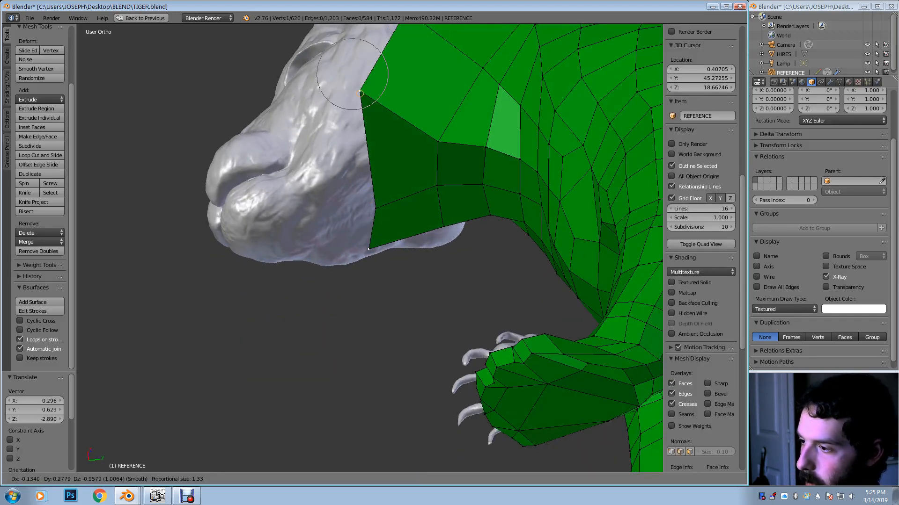
left_click(386, 127)
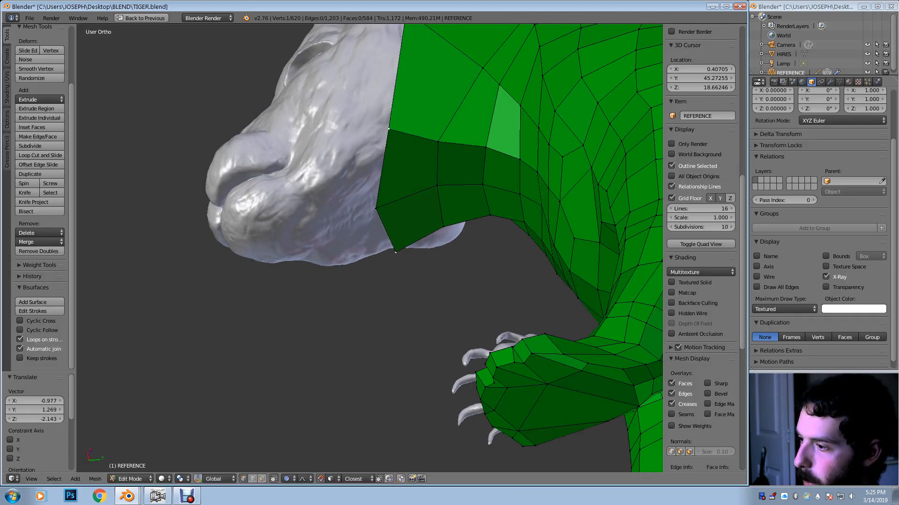
Lower the side vertex of the extruded neck edge by (0.063, 0.092, -2.038) and the vertex behind it by (0.402, -0.561, -0.531)
middle_click_drag(386, 127, 384, 248)
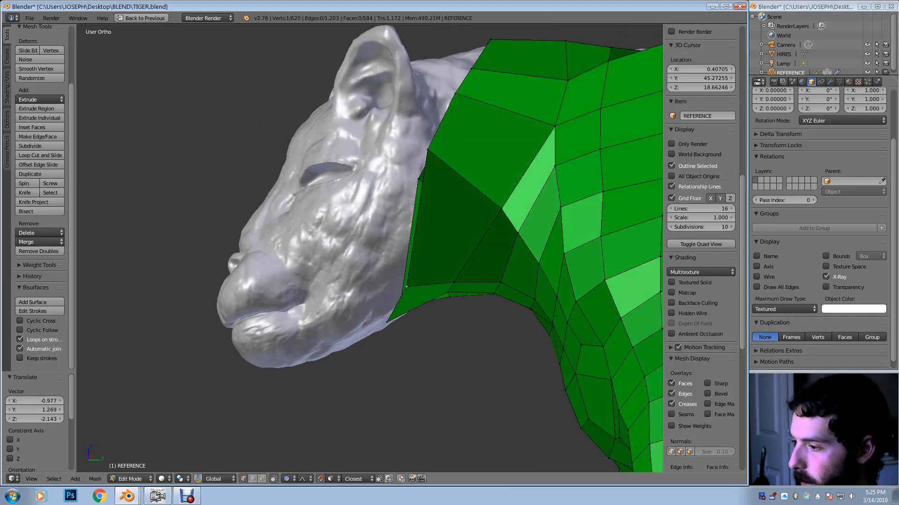
middle_click_drag(337, 137, 323, 140)
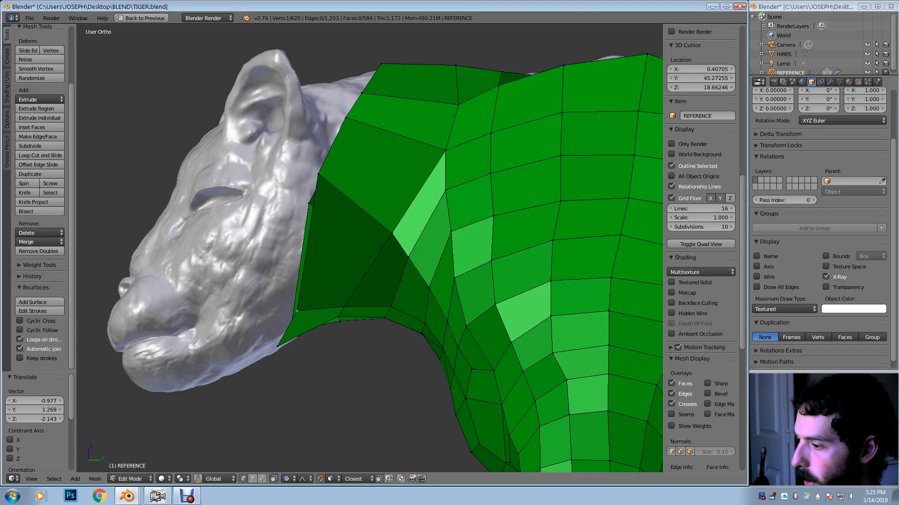
key("g")
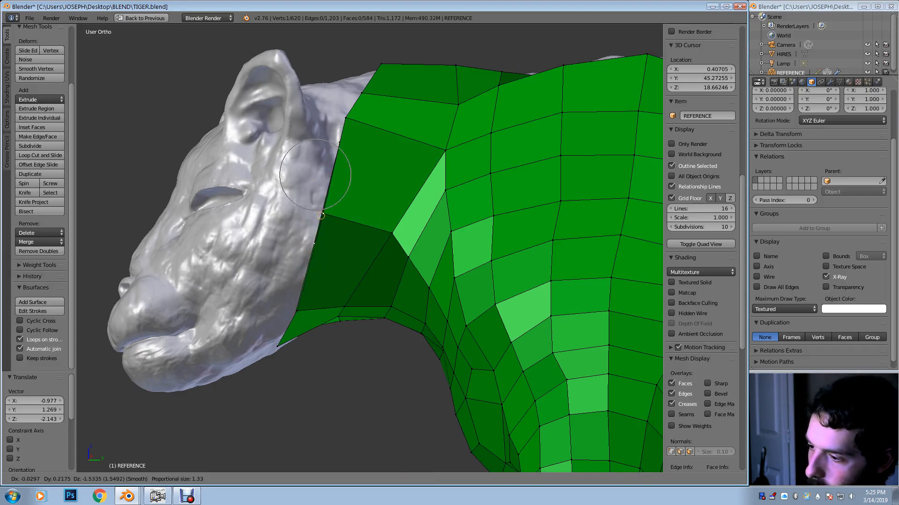
left_click(320, 228)
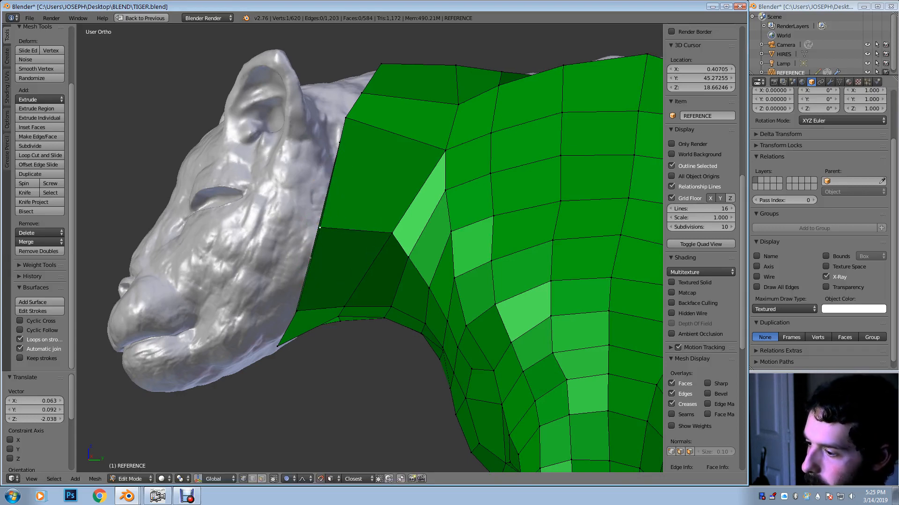
right_click(392, 233)
key("g")
left_click(381, 241)
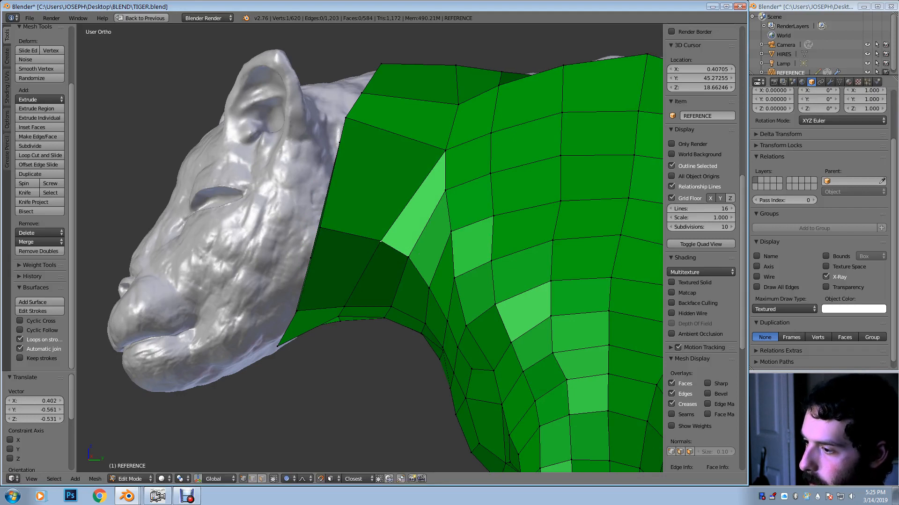
Move two upper side vertices of the extruded neck edge toward the head by (-1.651, -1.431, -1.030) and (-1.359, -1.972, -1.260)
key("g")
left_click(329, 131)
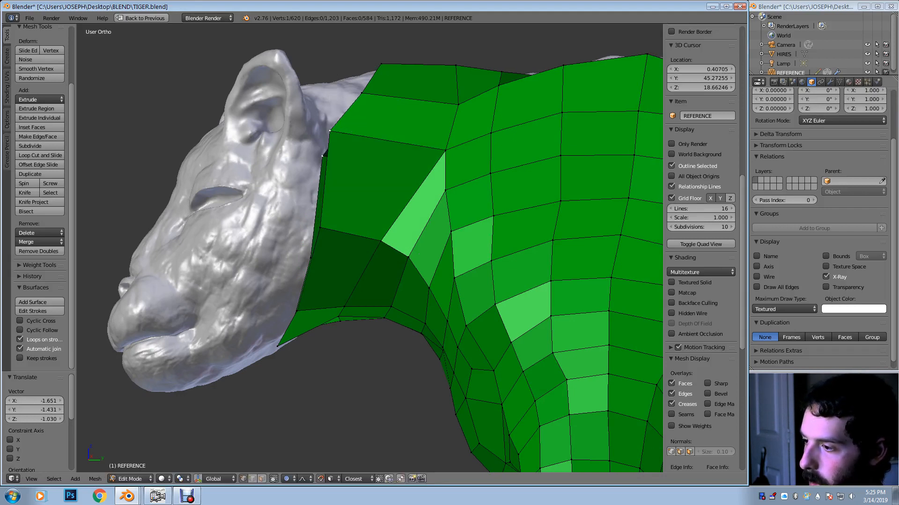
right_click(361, 92)
key("g")
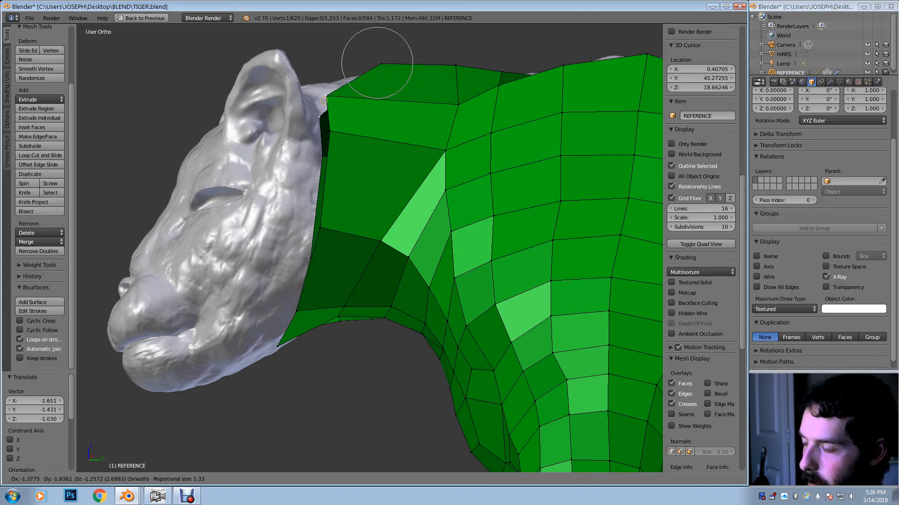
left_click(326, 96)
Shift the next vertex up the front neck edge by (-0.384, -2.013, -2.336) and the upper neck vertex behind it by (0.347, -0.269, -0.0000839)
middle_click_drag(326, 96, 334, 150)
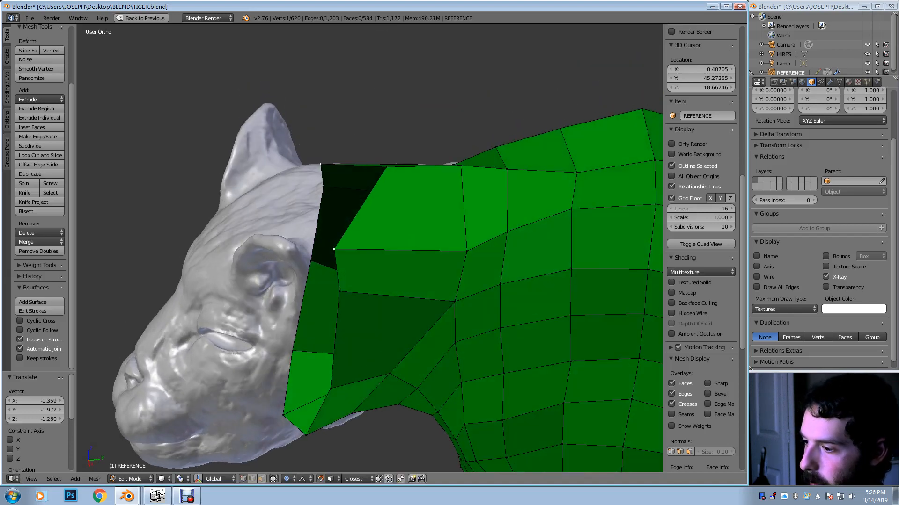
key("g")
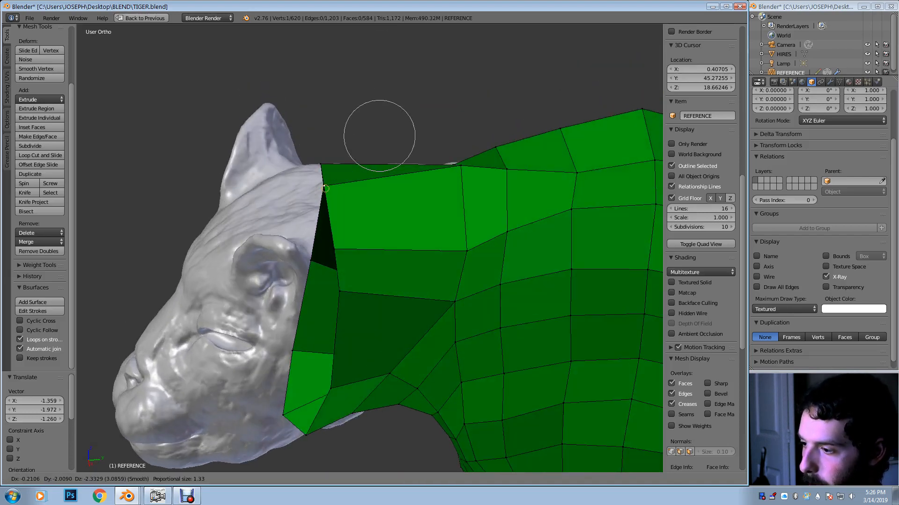
left_click(324, 187)
key("g")
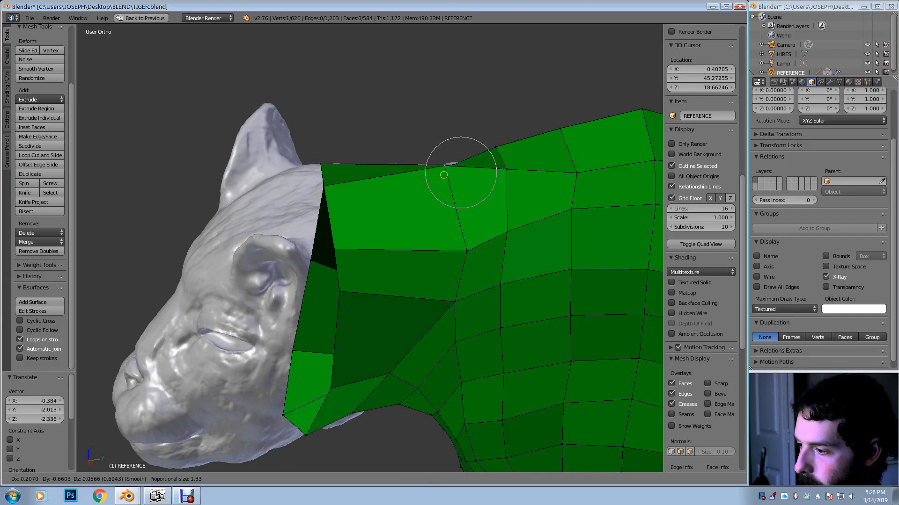
left_click(453, 167)
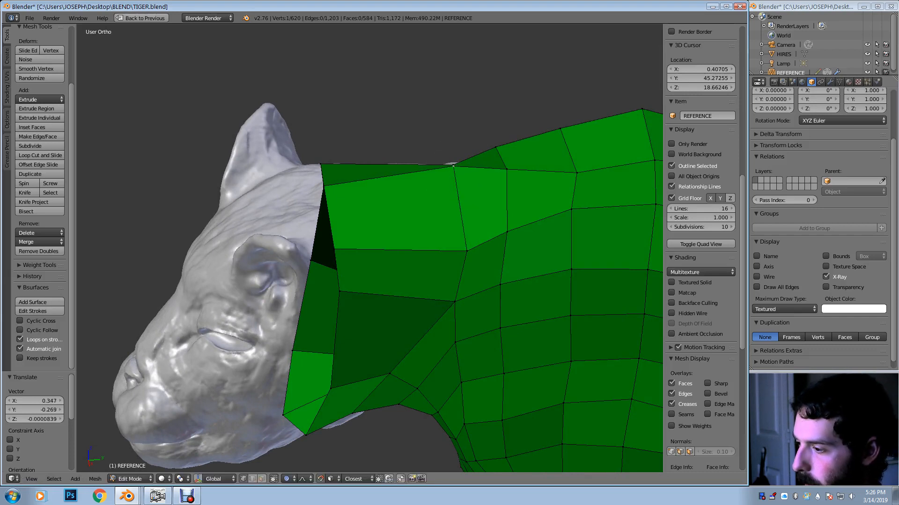
Add a single loop cut around the newly extruded neck band, between its front edge and the older neck faces
key("ctrl+r")
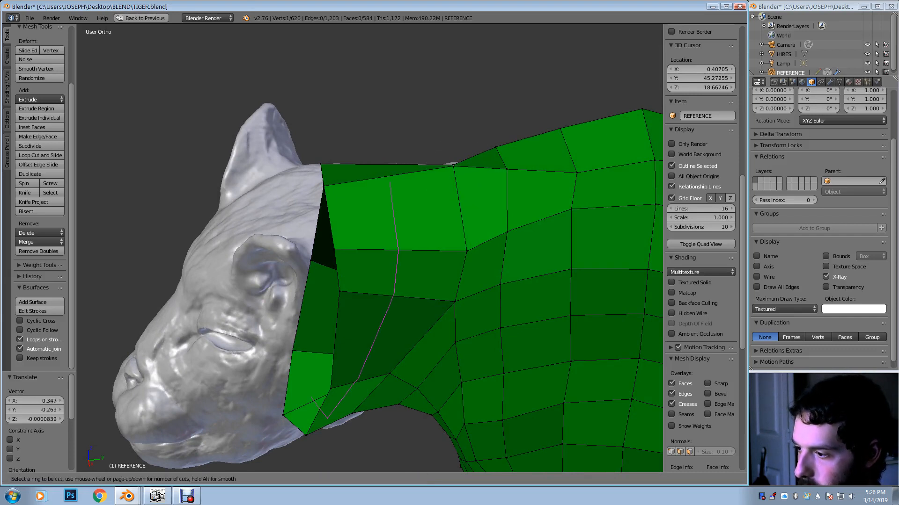
left_click(453, 166)
left_click(393, 166)
middle_click_drag(393, 201, 396, 253)
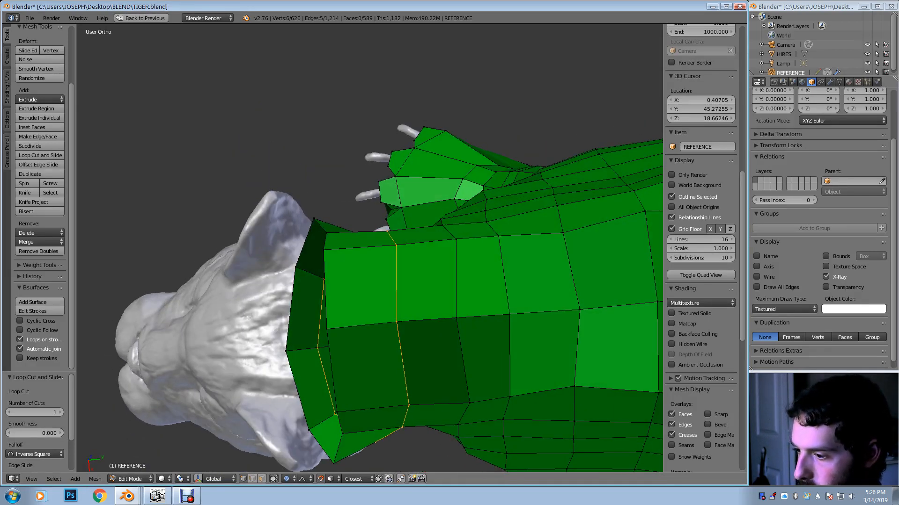
right_click_drag(336, 409, 314, 255)
key("Escape")
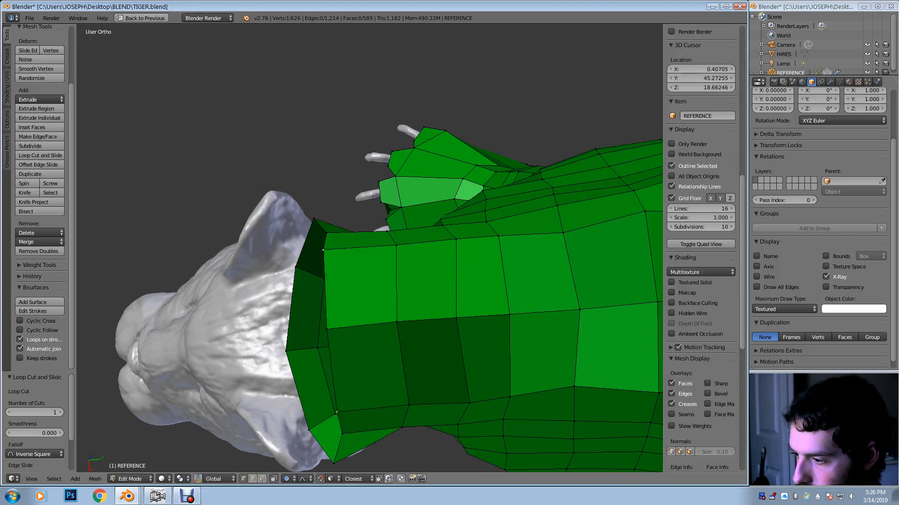
Move the new loop's vertex just below the top line of the neck by (0.007, 0.359, 0.440)
middle_click_drag(323, 262, 322, 181)
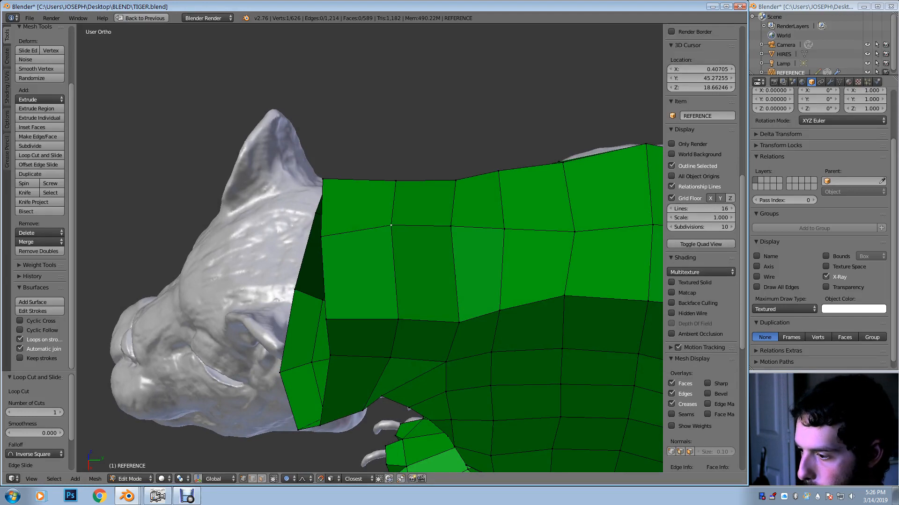
right_click_drag(391, 225, 402, 228)
left_click(404, 228)
middle_click_drag(404, 229, 405, 192)
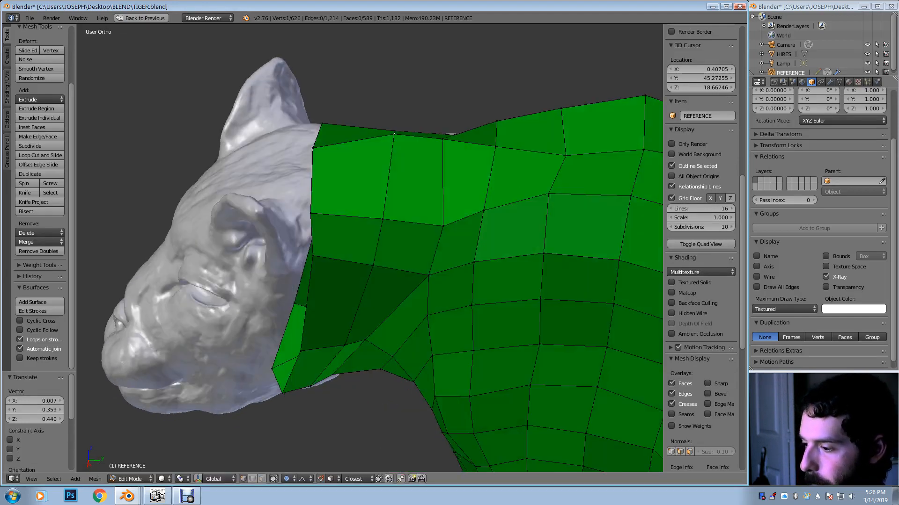
Pull the front neck edge's side vertex behind the ear back toward the body by (-0.249, 0.985, -0.273)
middle_click_drag(394, 134, 400, 69)
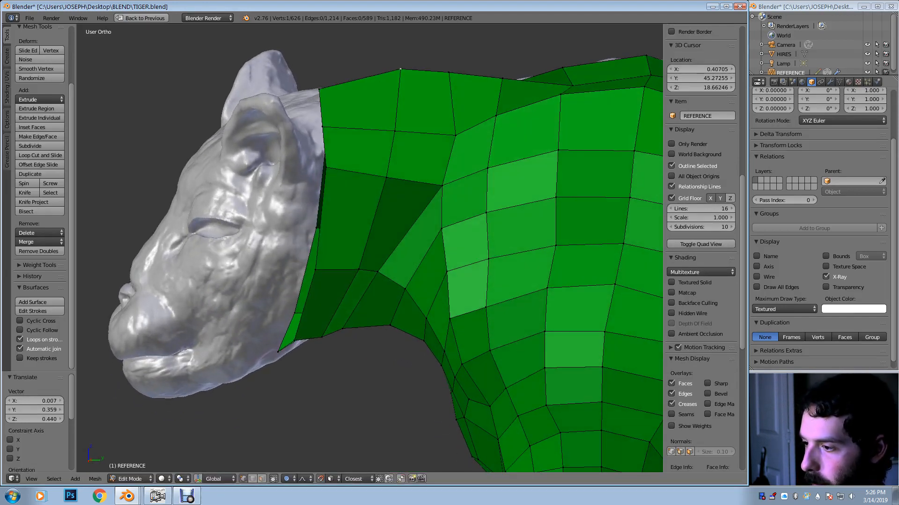
key("g")
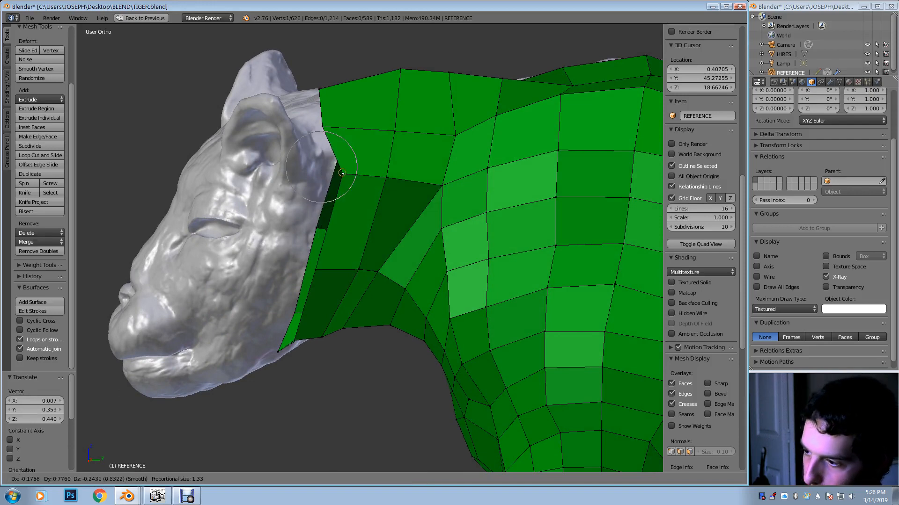
left_click(350, 172)
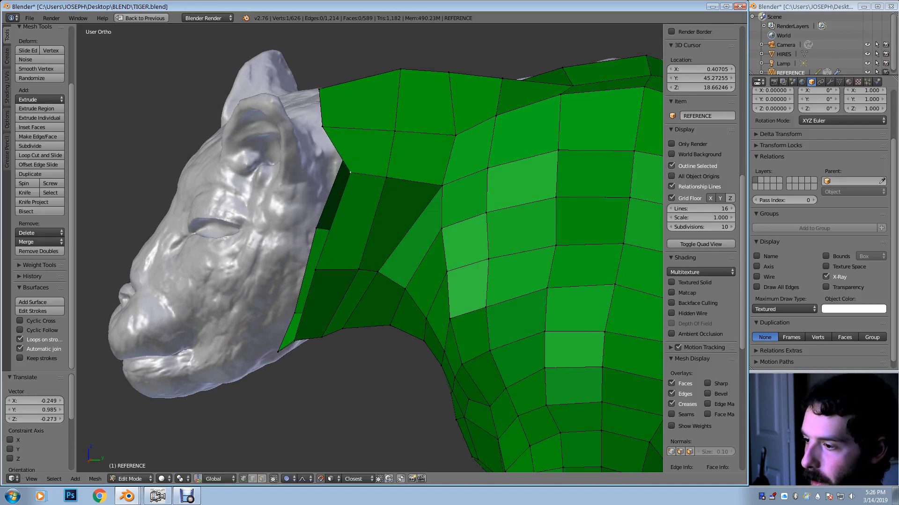
Lower the side vertex of the front neck edge beside the jaw toward the throat
right_click(322, 127, "shift")
middle_click_drag(322, 127, 322, 106)
middle_click_drag(351, 244, 337, 236)
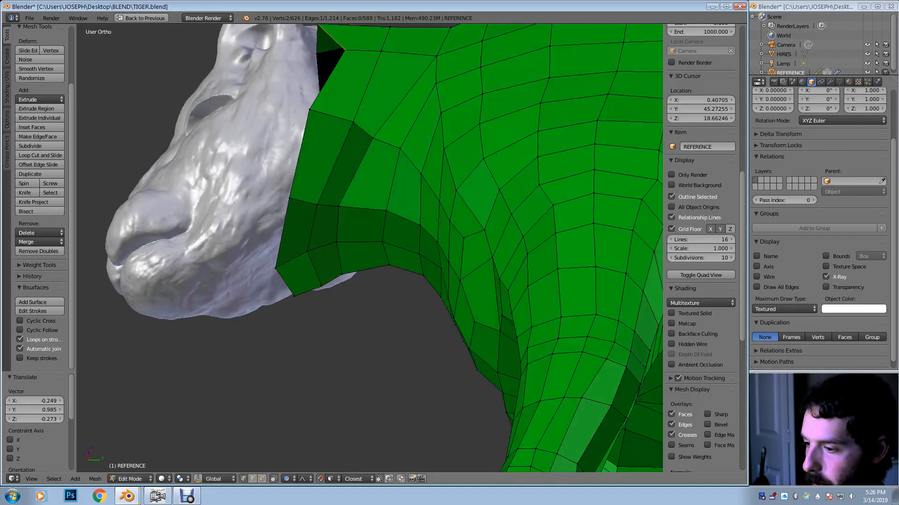
key("g")
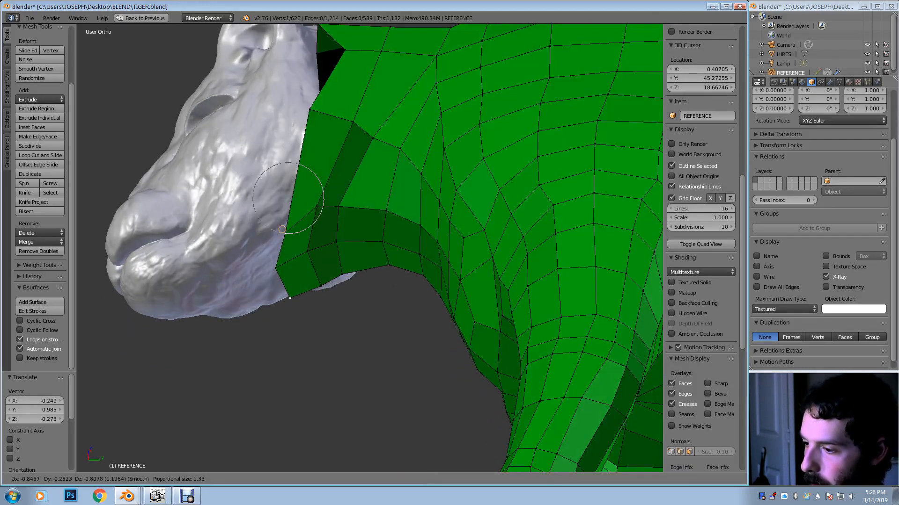
Delete the two misplaced vertices protruding from the cheek and jaw border, and pull the remaining jaw border vertex forward over the sculpt
left_click(294, 231)
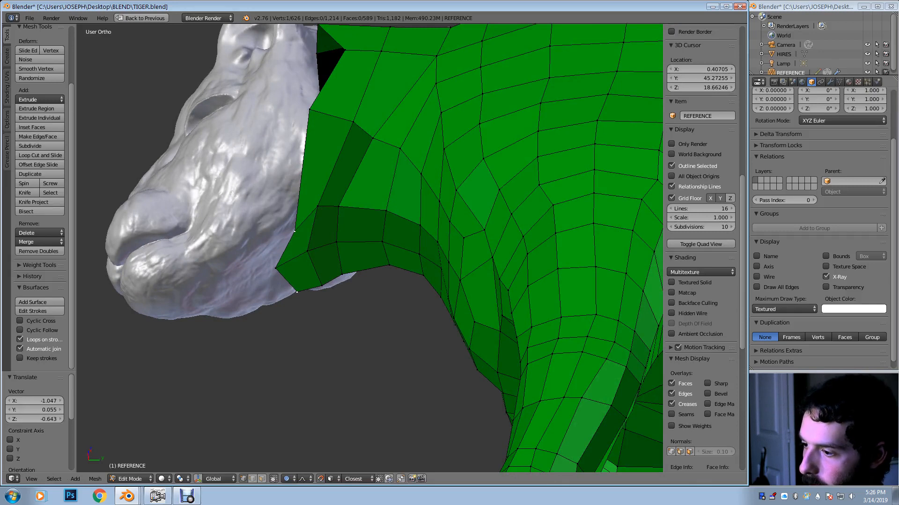
key("x")
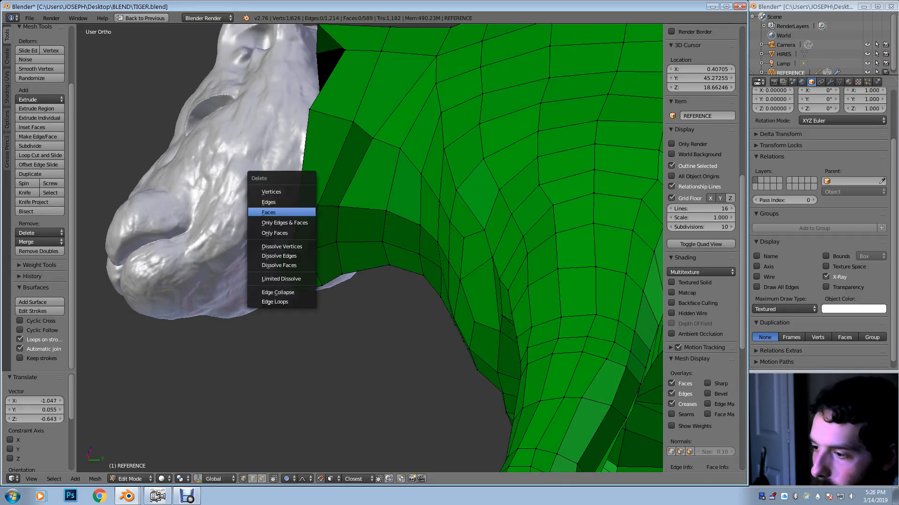
left_click(271, 192)
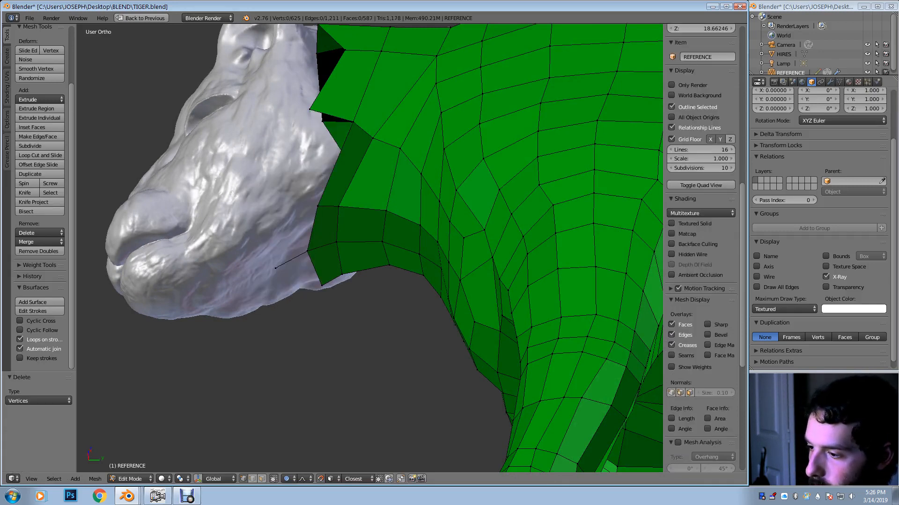
scroll(700, 234, "up", 3)
right_click(275, 268)
key("x")
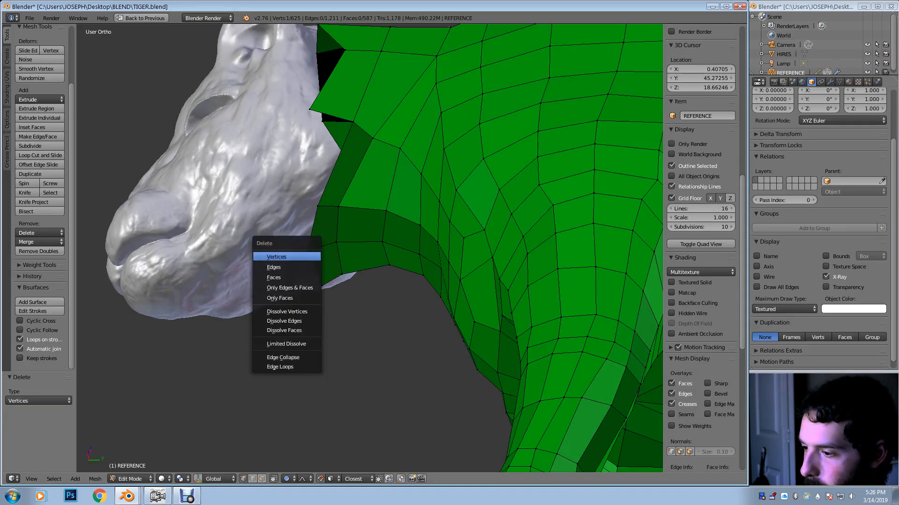
left_click(277, 257)
right_click_drag(307, 250, 284, 260)
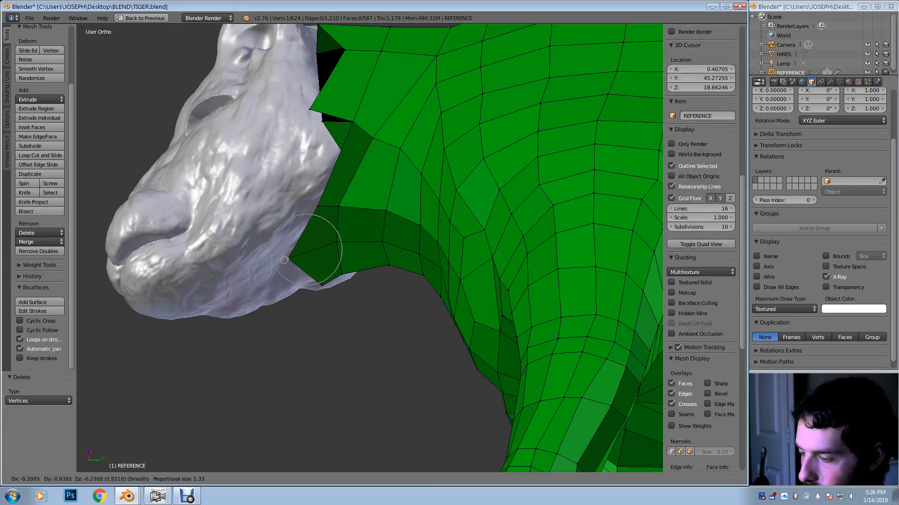
left_click(277, 267)
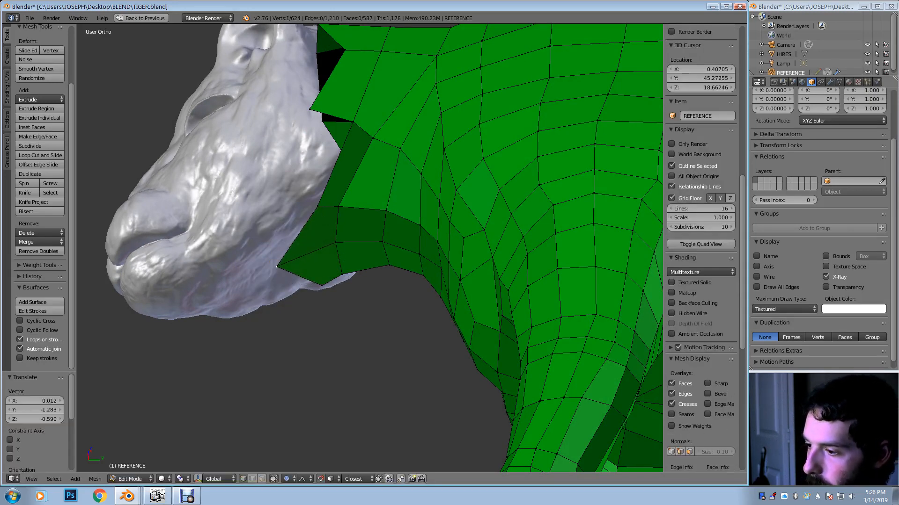
right_click(318, 206, "shift")
right_click(321, 285, "shift")
key("e")
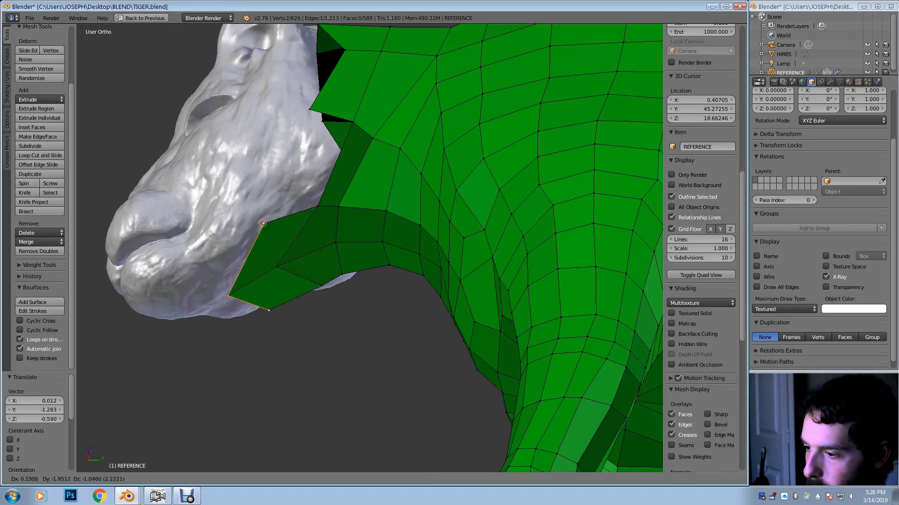
key("Escape")
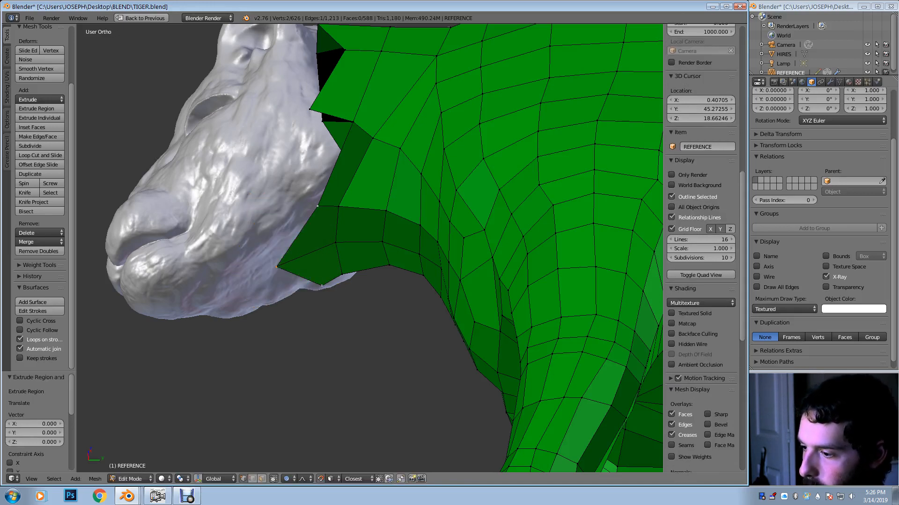
Duplicate the cheek's border edge forward onto the muzzle side and fill a face between the copy and the jaw border edge
right_click(317, 206)
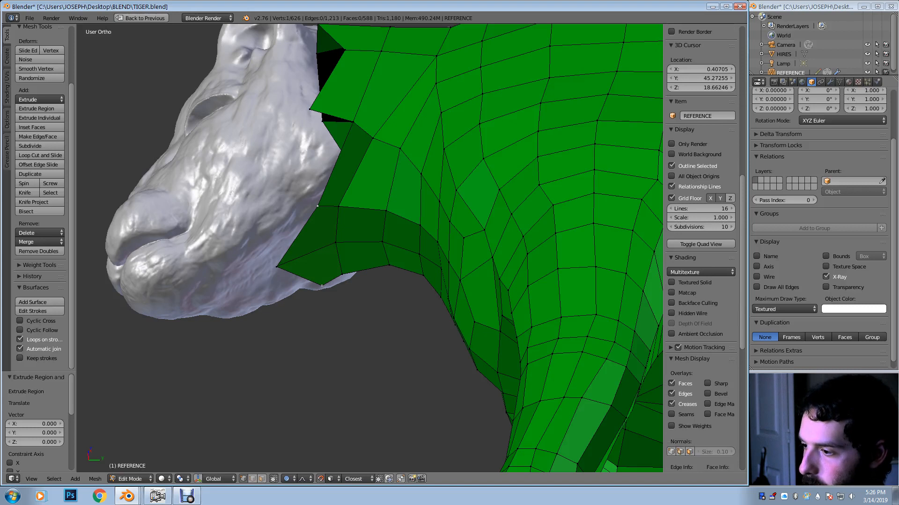
right_click(353, 122, "shift")
key("e")
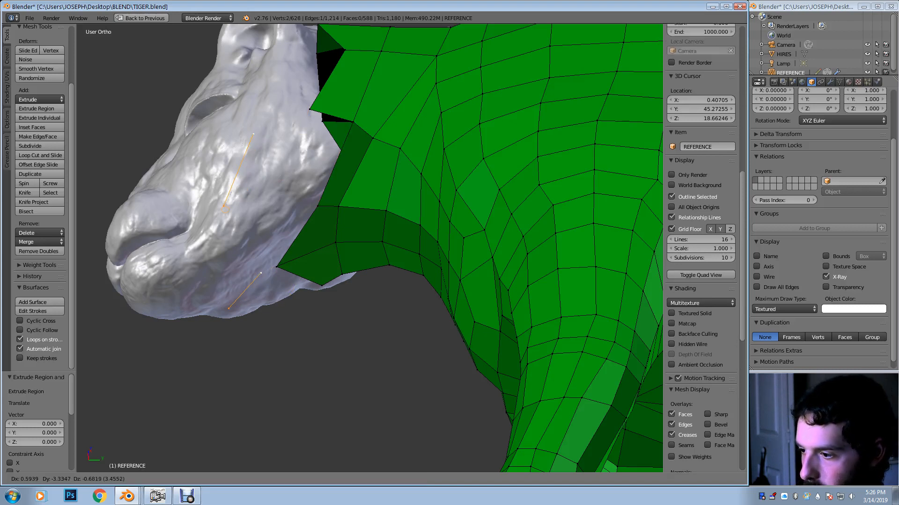
left_click(223, 206)
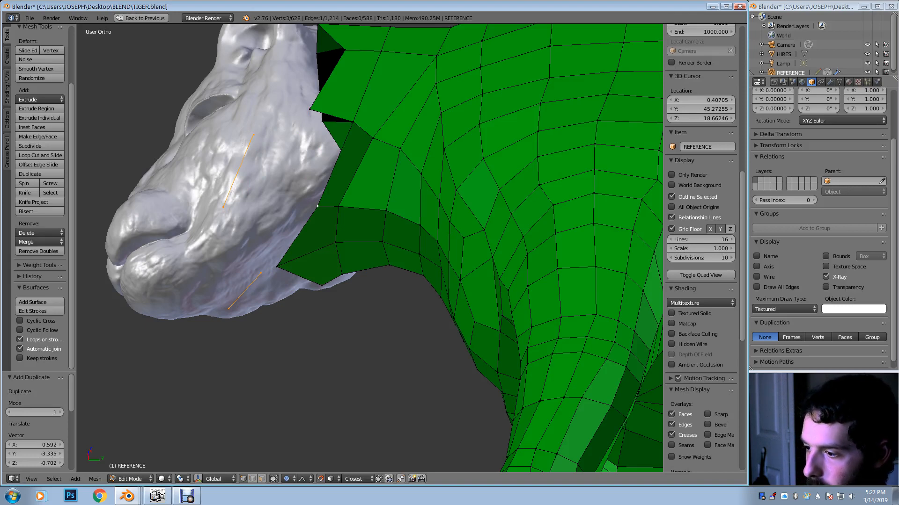
right_click(277, 266, "shift")
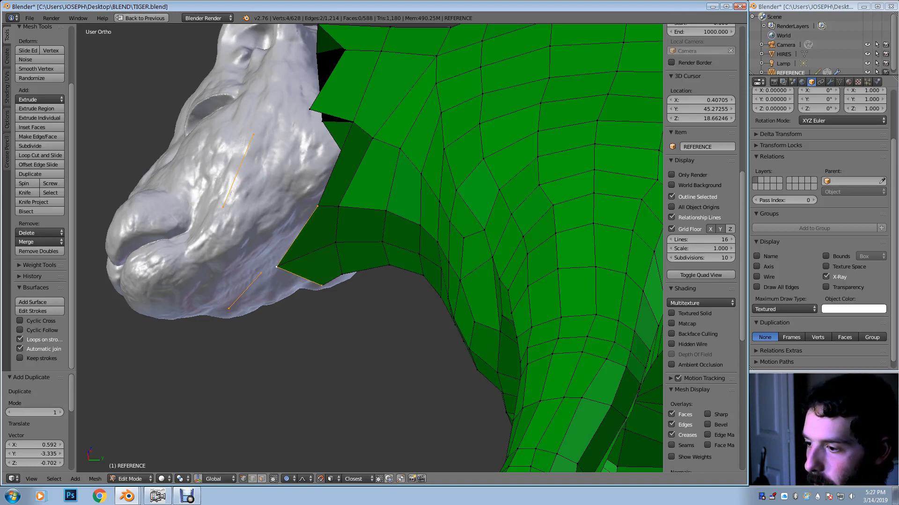
key("f")
Flip the normals of the newly filled cheek face
middle_click_drag(277, 266, 319, 280)
middle_click_drag(341, 220, 346, 227)
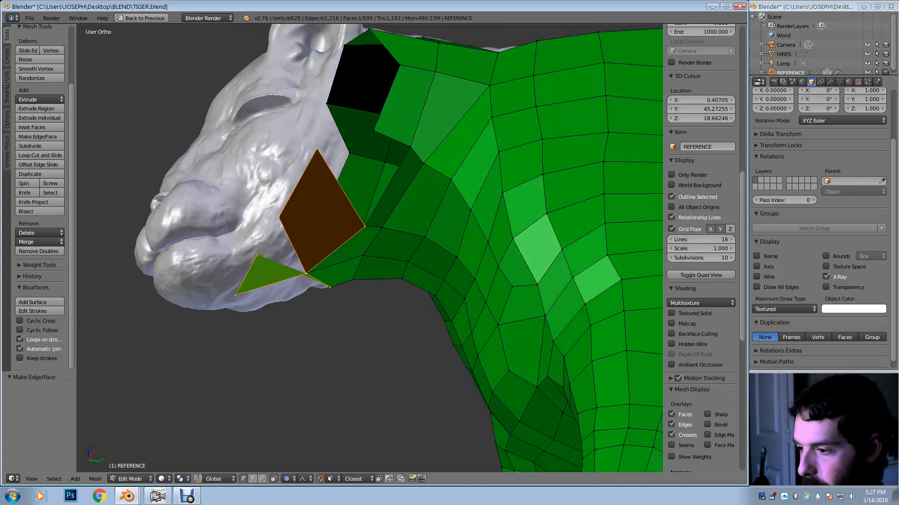
key("n")
key("n")
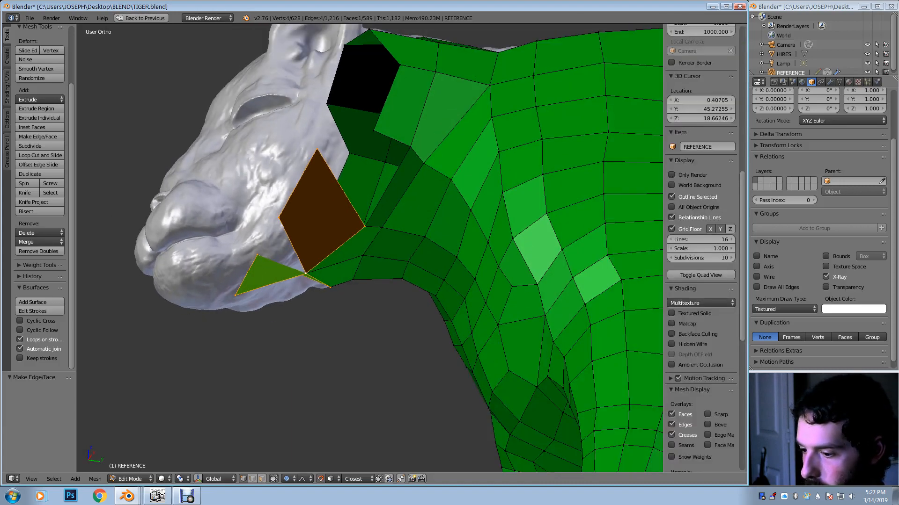
left_click(95, 479)
mouse_move(140, 329)
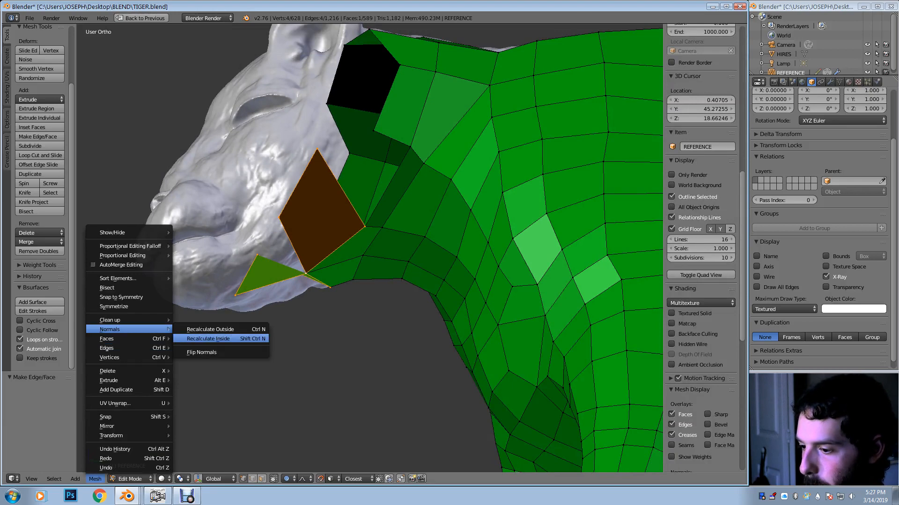
left_click(201, 352)
Reposition the upper rear corner vertex of the new cheek face on the sculpt
middle_click_drag(300, 252, 335, 264)
right_click_drag(370, 182, 358, 211)
left_click(360, 212)
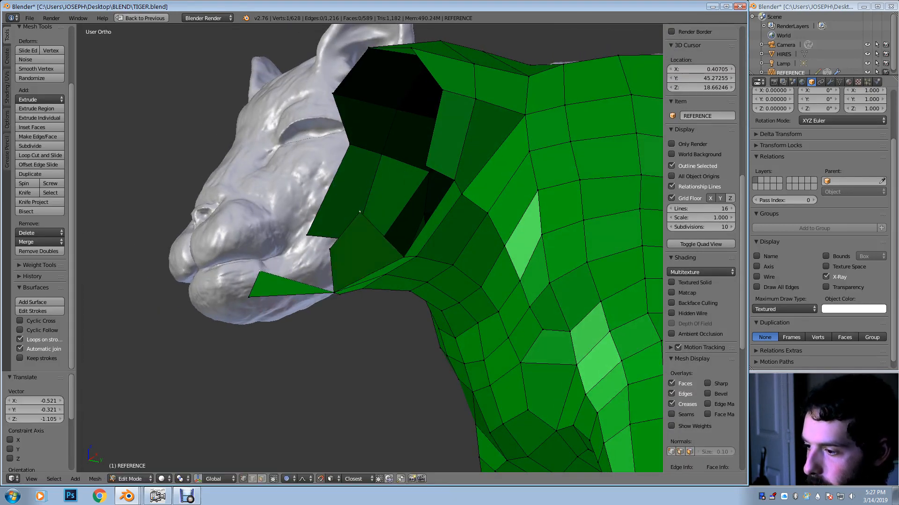
Extrude the free edge of the cheek face three times in a strip up and over the muzzle to the nose bridge centre
right_click(249, 297, "shift")
key("e")
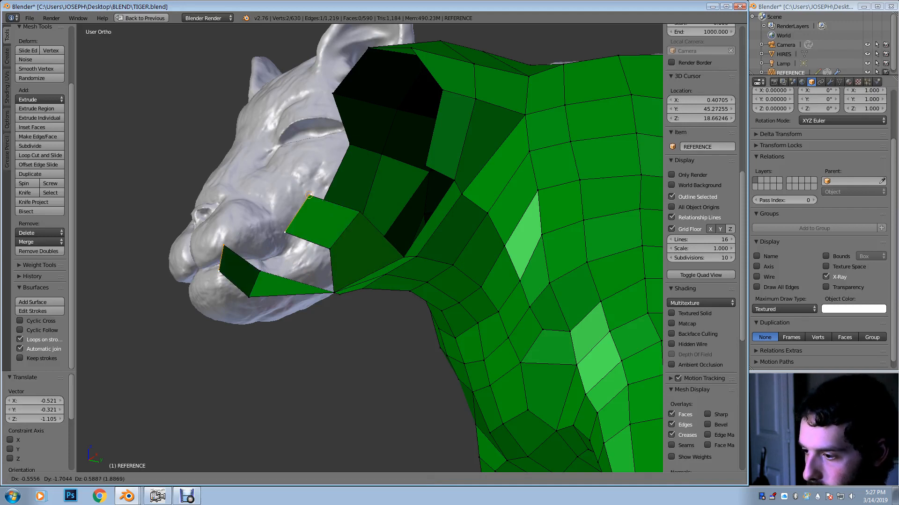
left_click(307, 181)
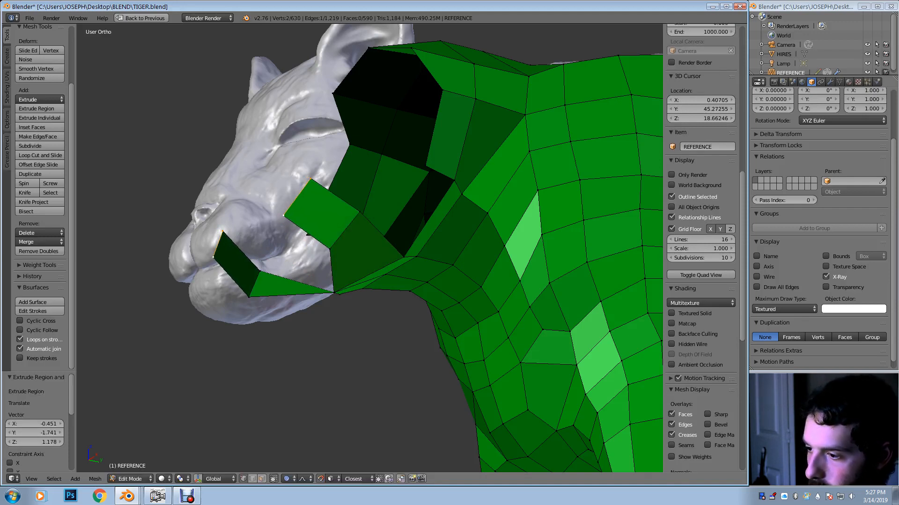
key("e")
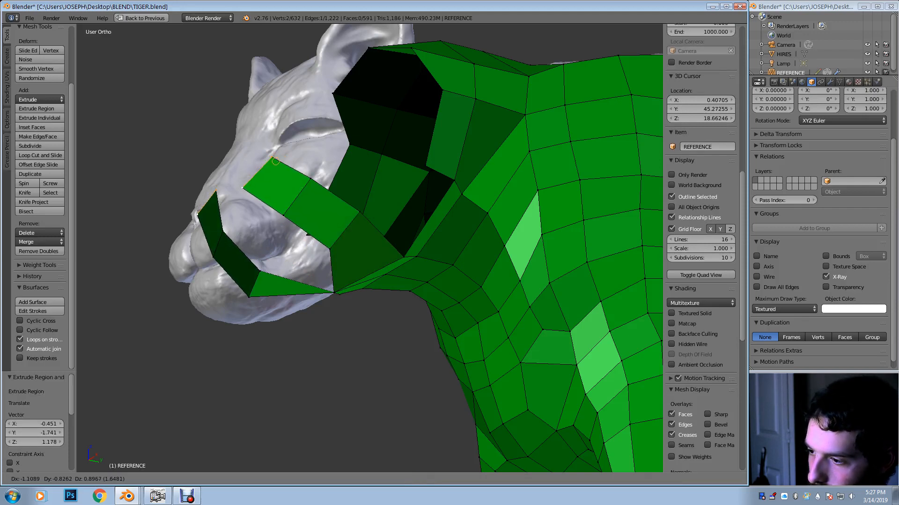
left_click(272, 166)
middle_click_drag(272, 166, 325, 180)
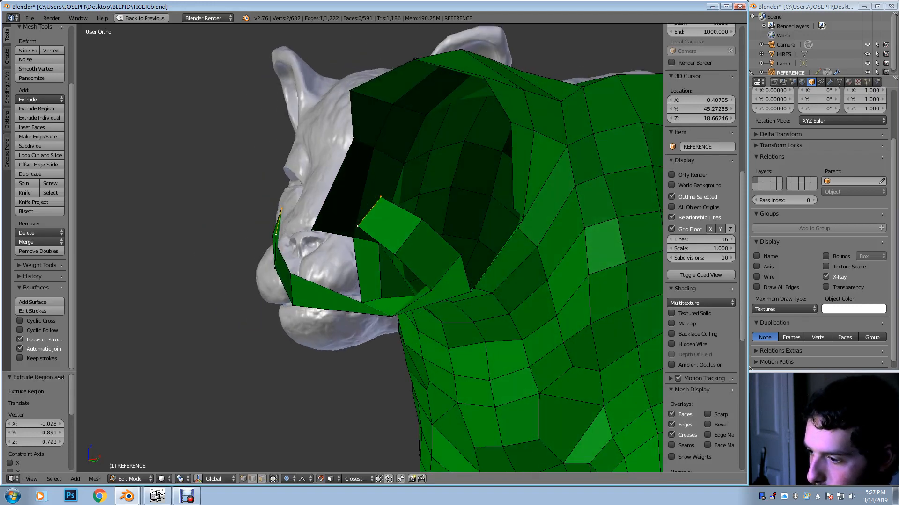
key("e")
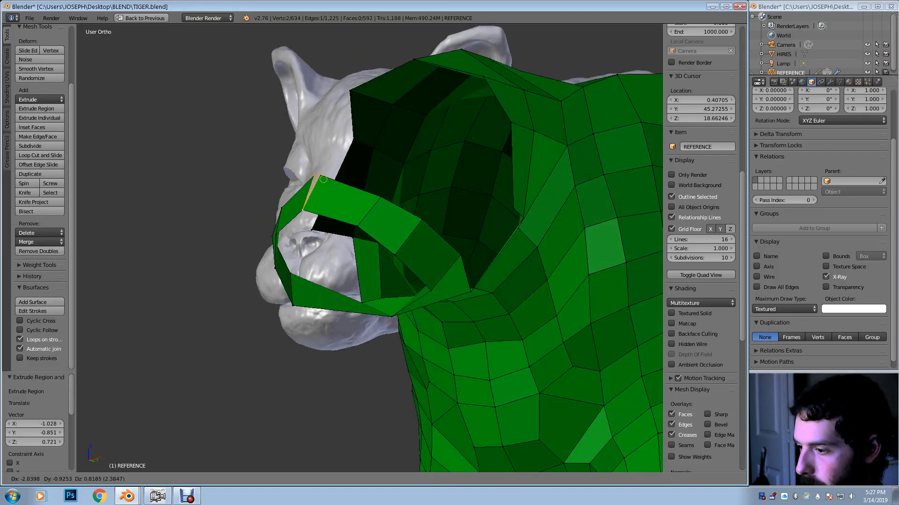
left_click(321, 178)
Reposition the strip's upper and lower end vertices at the nose bridge to follow the top of the muzzle
right_click(316, 176)
key("g")
left_click(321, 169)
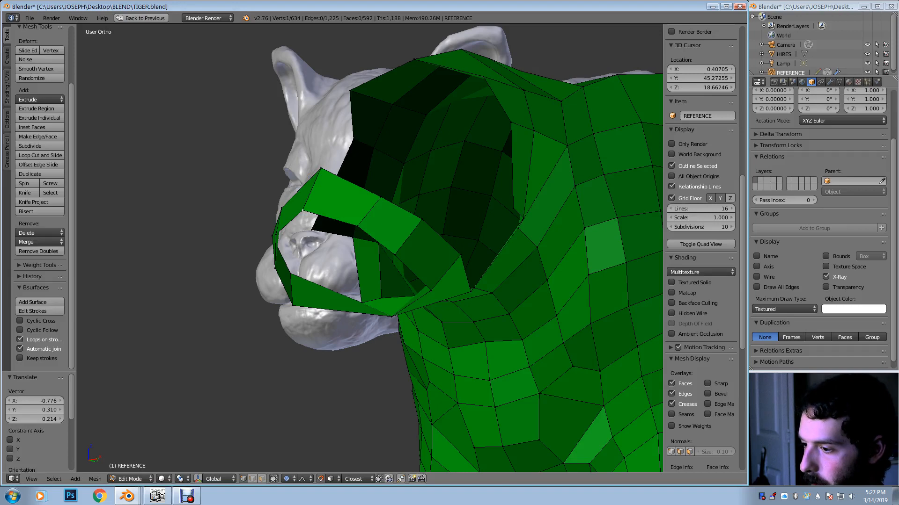
left_click(296, 211)
middle_click_drag(297, 212, 298, 225)
key("g")
left_click(351, 242)
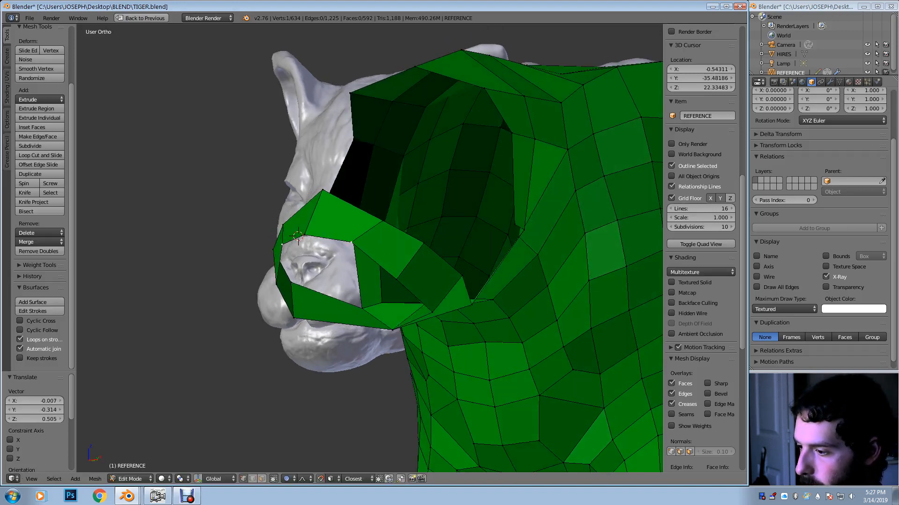
Adjust the vertices along the side of the muzzle strip to fit the cheek contour and even out its faces
right_click_drag(383, 222, 373, 205)
right_click_drag(396, 279, 425, 238)
left_click(425, 238)
middle_click_drag(424, 238, 437, 174)
right_click_drag(385, 124, 376, 146)
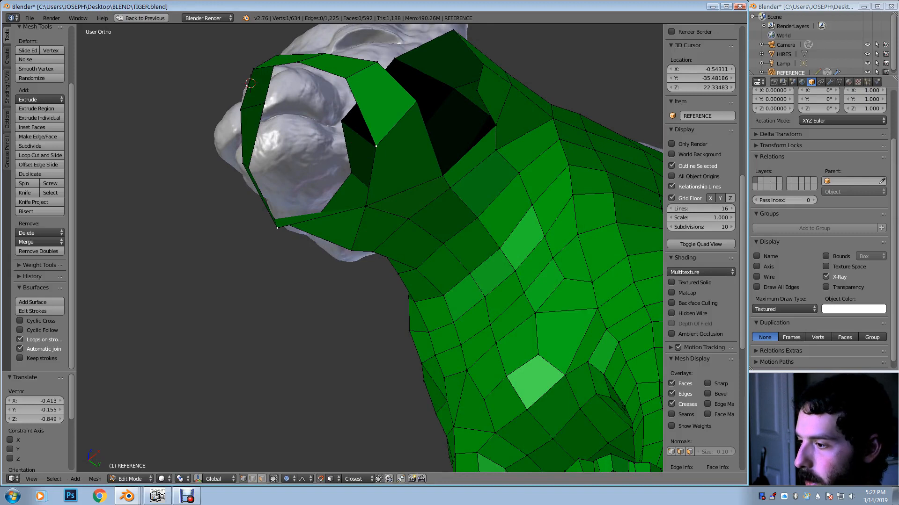
right_click_drag(417, 101, 426, 119)
Fill a four-sided face between the muzzle strip's inner edge vertices and the lower jaw corner vertex
middle_click_drag(426, 118, 467, 101)
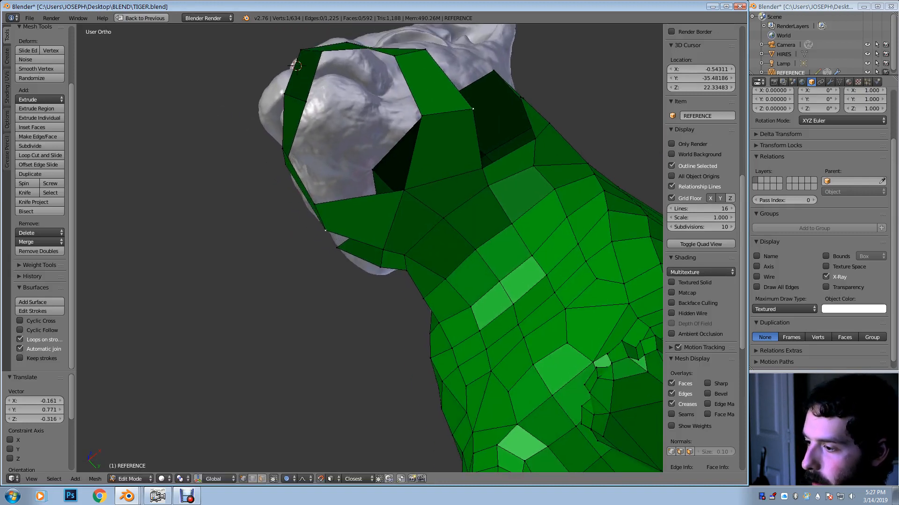
scroll(701, 211, "up", 2)
right_click(421, 115, "shift")
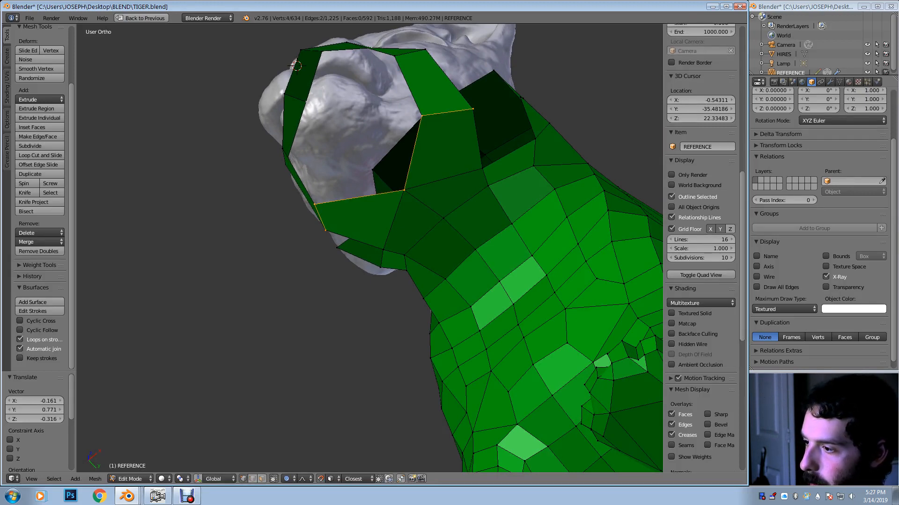
middle_click_drag(314, 204, 326, 229)
right_click(376, 70)
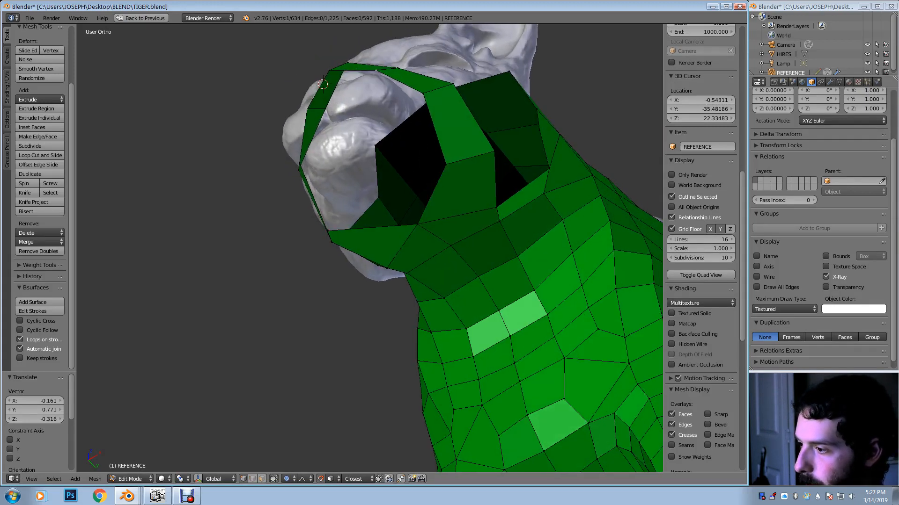
right_click(423, 93, "shift")
right_click(445, 163, "shift")
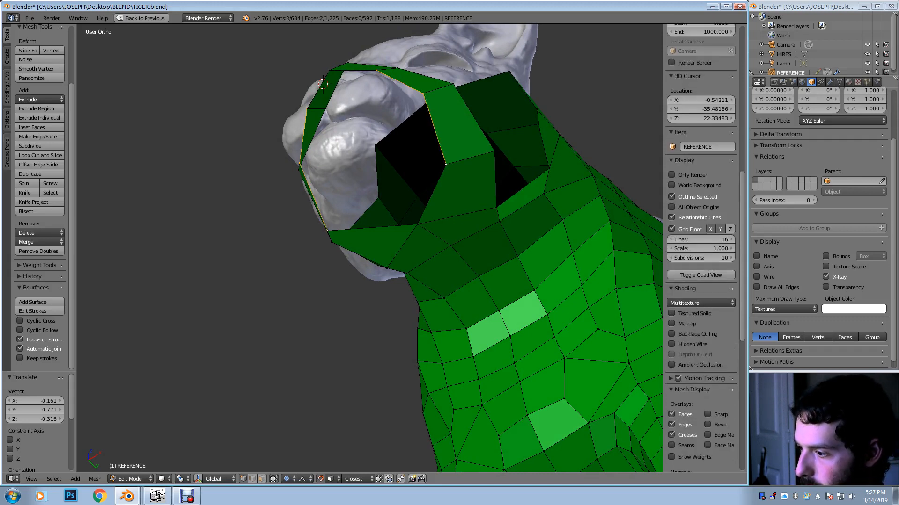
right_click(416, 224, "shift")
key("f")
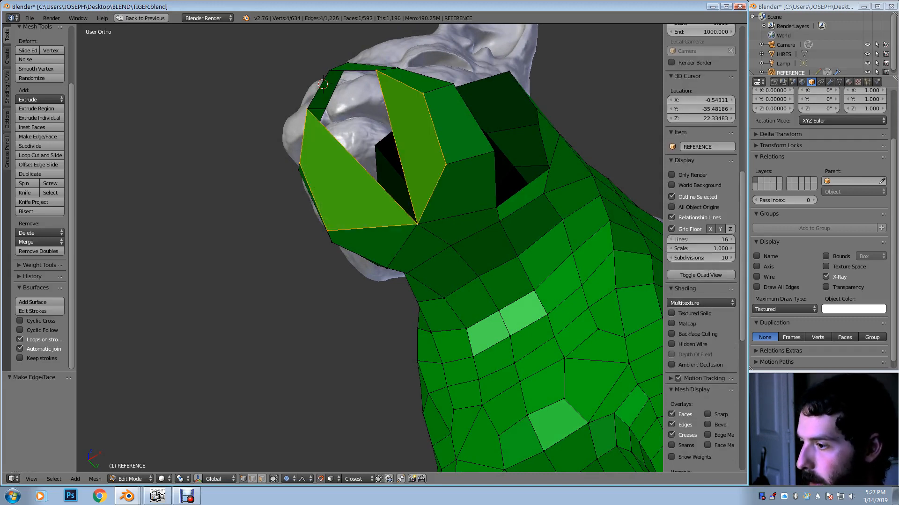
Add one loop cut across the muzzle strip and its new inner face, and move the cut's vertices inward over the muzzle
key("ctrl+r")
left_click(431, 128)
left_click(431, 127)
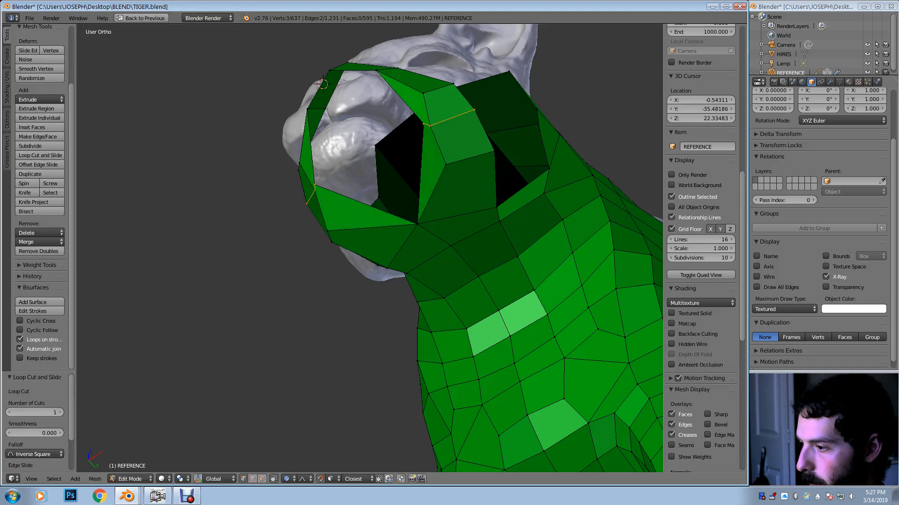
right_click(423, 124)
key("g")
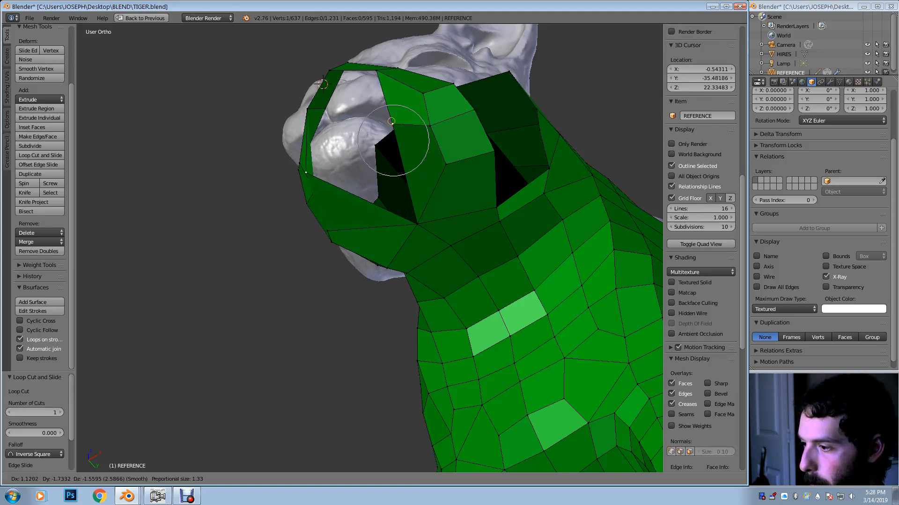
left_click(389, 121)
key("g")
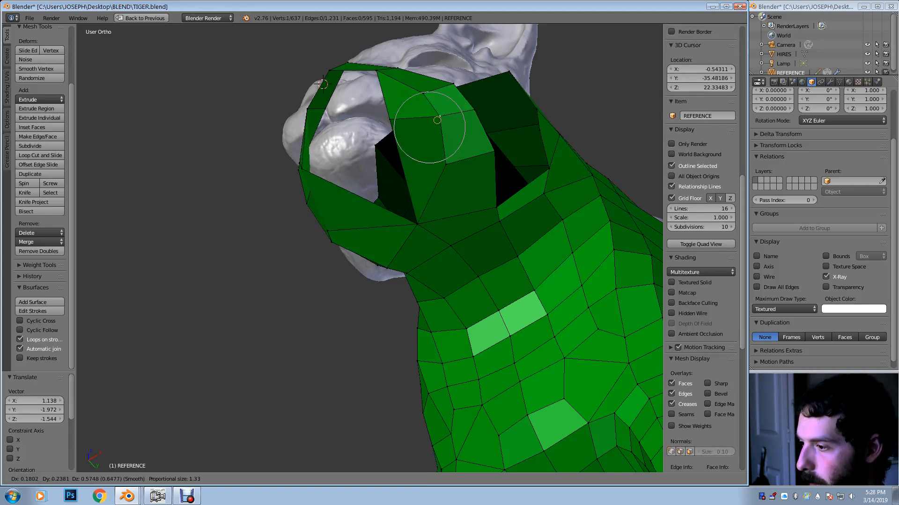
left_click(437, 119)
Add a loop cut across the lower cheek faces, slide it slightly upward, and move its inner end vertex toward the chin
middle_click_drag(437, 119, 508, 161)
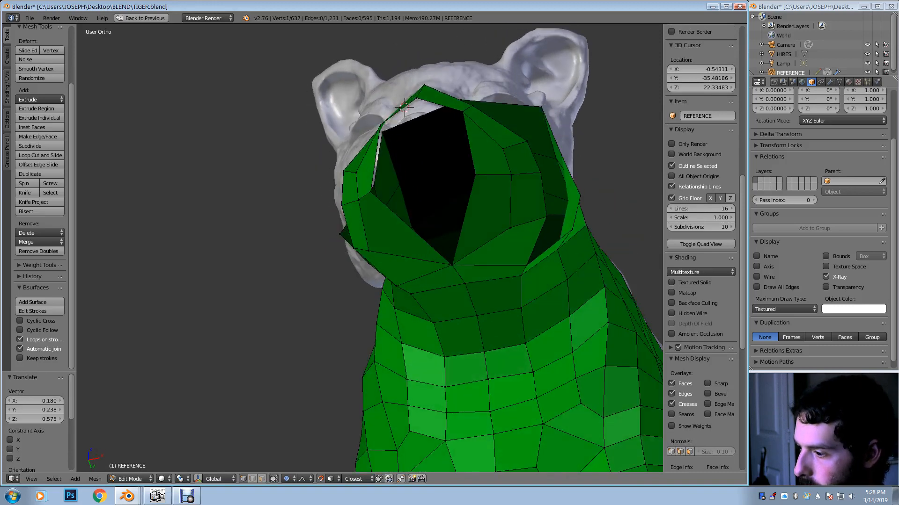
key("ctrl+r")
left_click(512, 201)
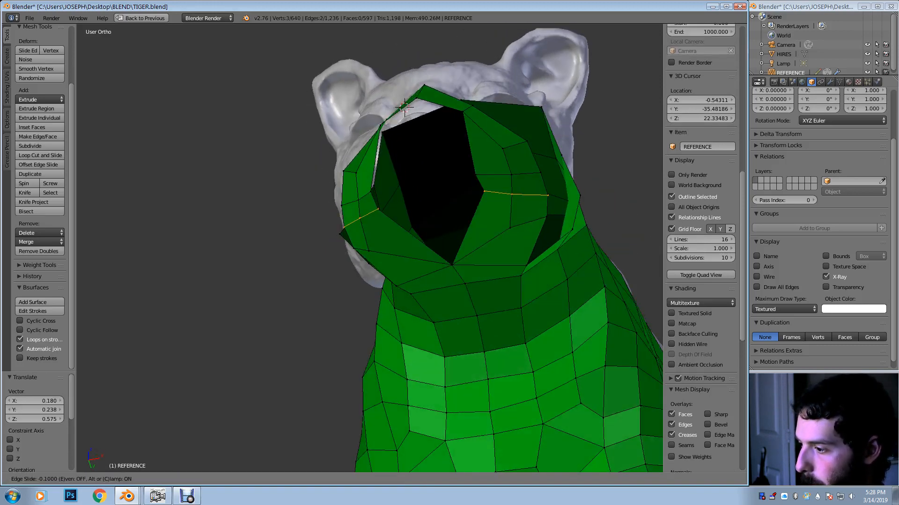
left_click(511, 190)
right_click(484, 192)
key("g")
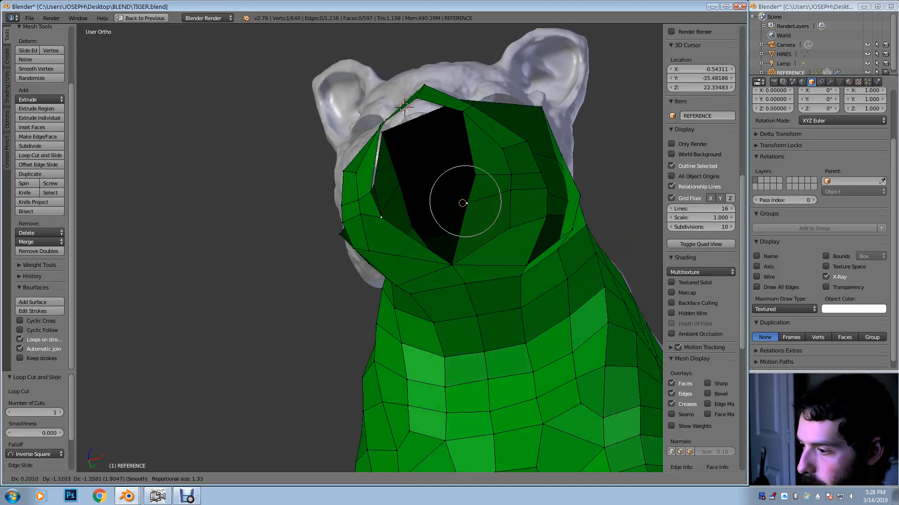
left_click(456, 205)
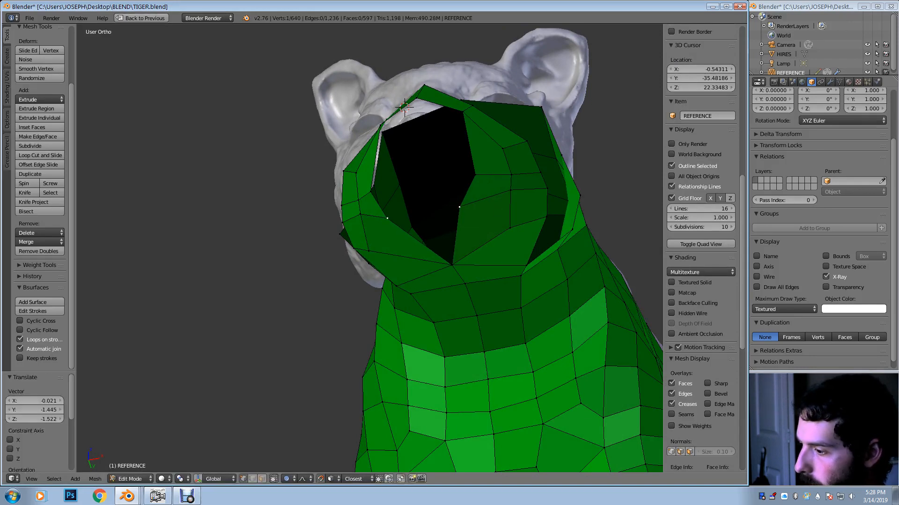
Move the lower jaw's center vertex inward under the chin, and delete that vertex together with its surrounding faces
key("g")
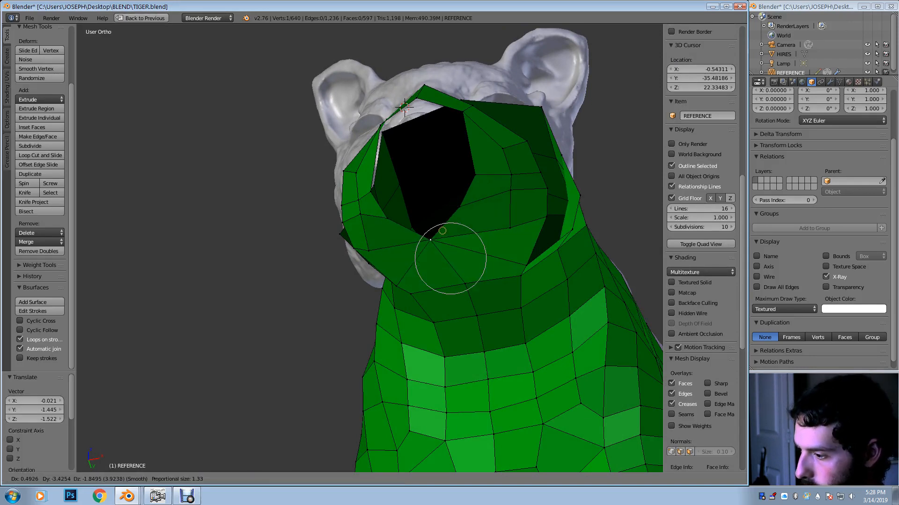
left_click(450, 227)
middle_click_drag(450, 227, 438, 241)
key("x")
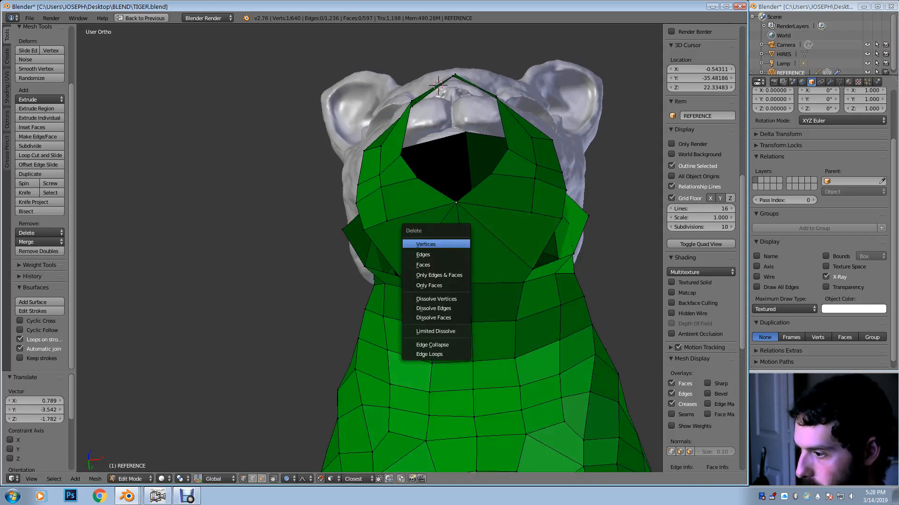
key("Return")
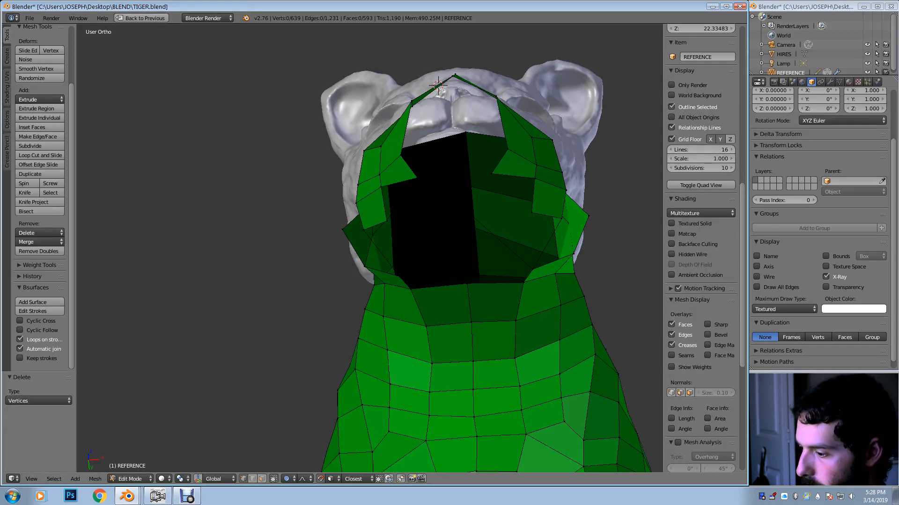
Raise the center vertex of the throat opening's edge and move its neighboring vertex down and inward
middle_click_drag(438, 241, 361, 196, "shift")
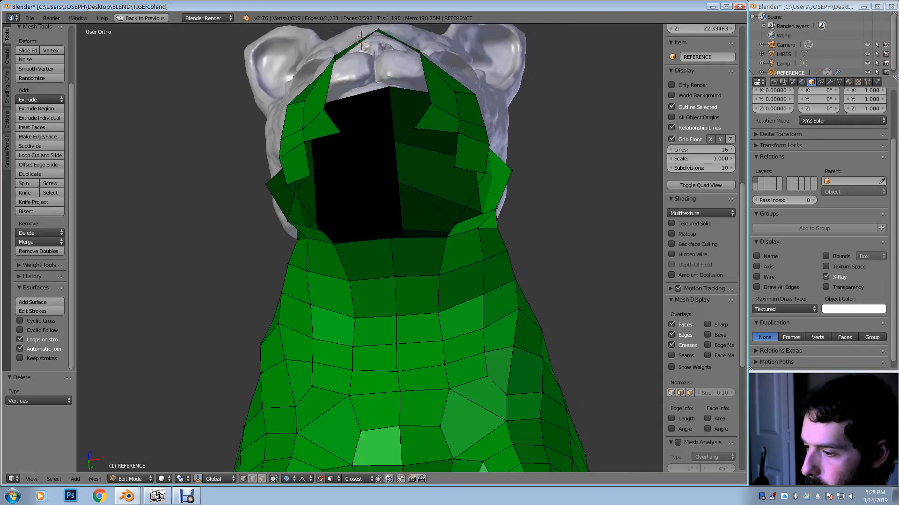
right_click_drag(390, 238, 389, 222)
right_click_drag(333, 244, 353, 255)
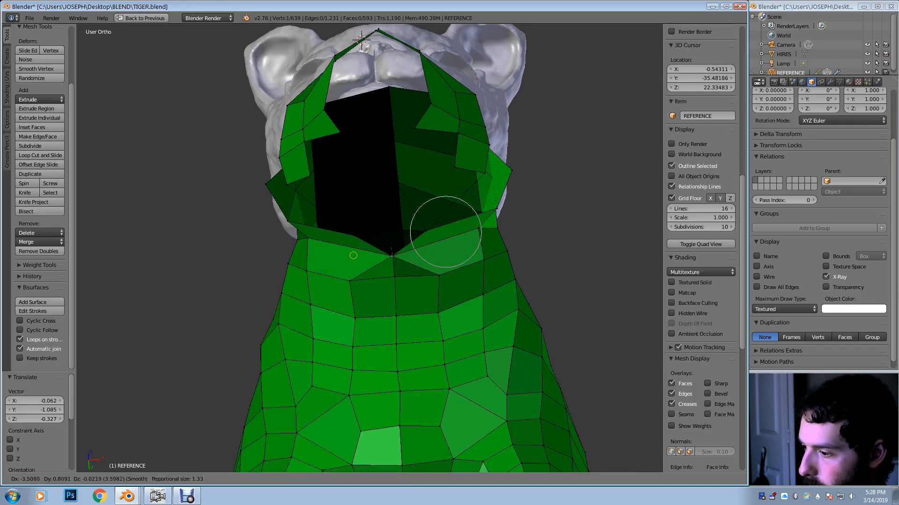
right_click(352, 255)
key("g")
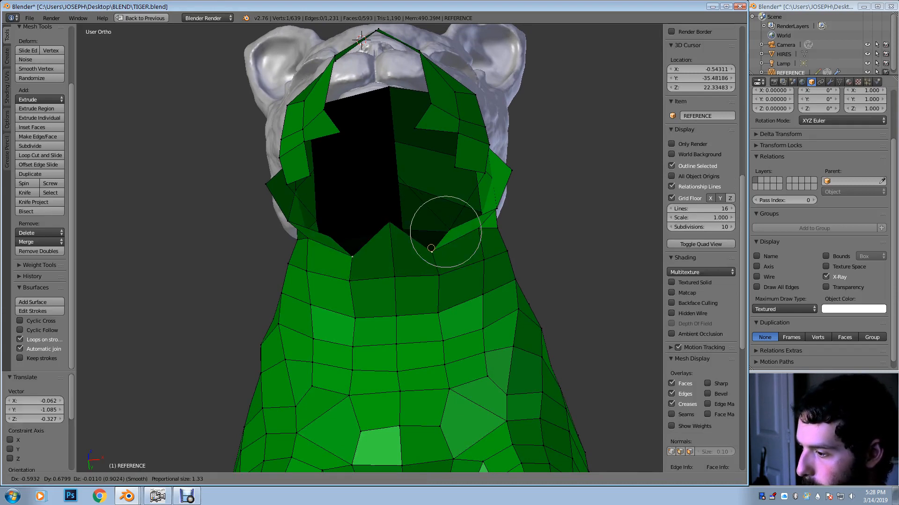
left_click(432, 247)
Extrude the edge beside the throat's center, merge its inner vertex into the center vertex, and move its other vertex outward
right_click(450, 229, "shift")
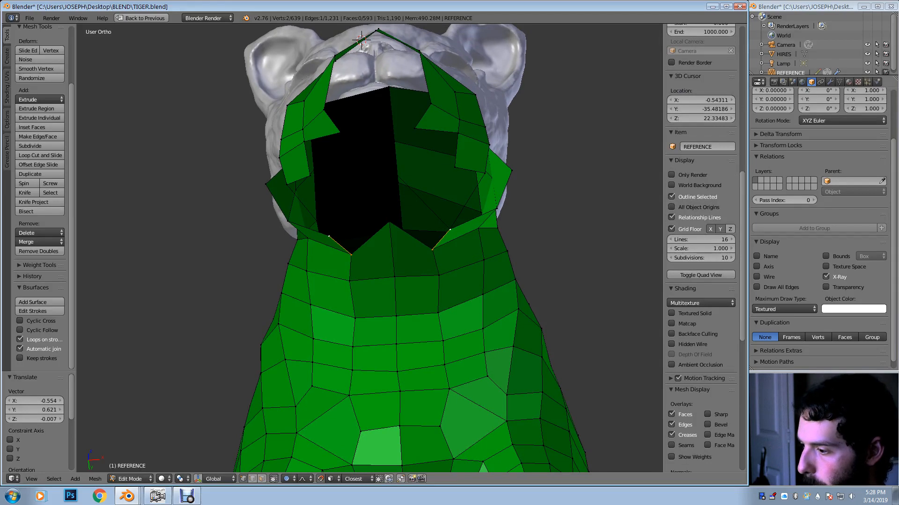
key("g")
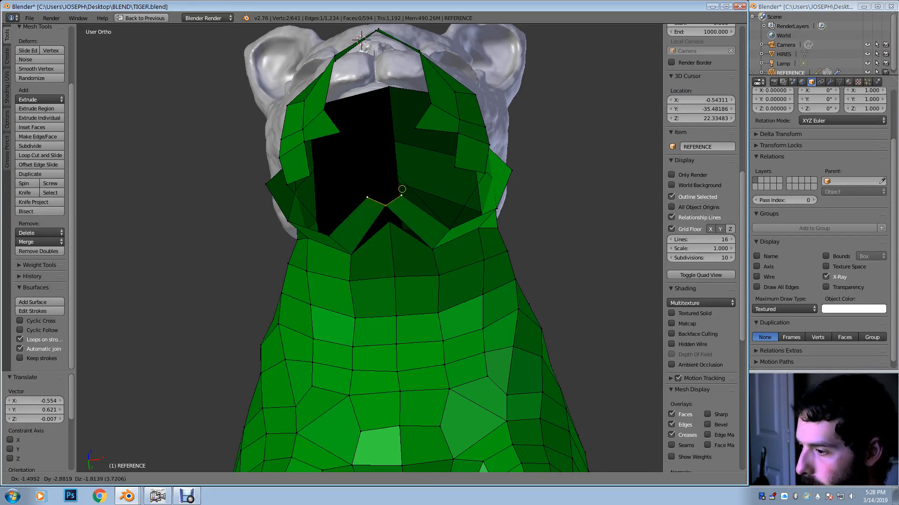
key("Return")
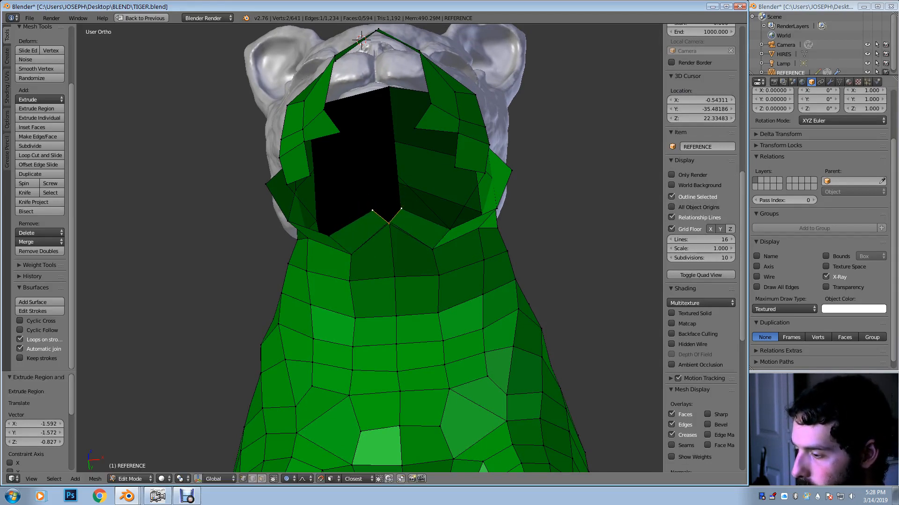
right_click(388, 224)
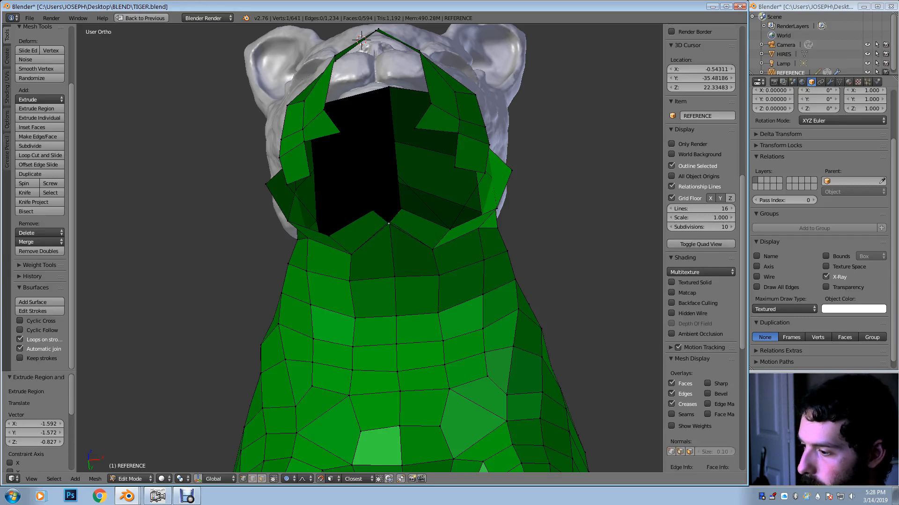
key("alt+m")
left_click(386, 227)
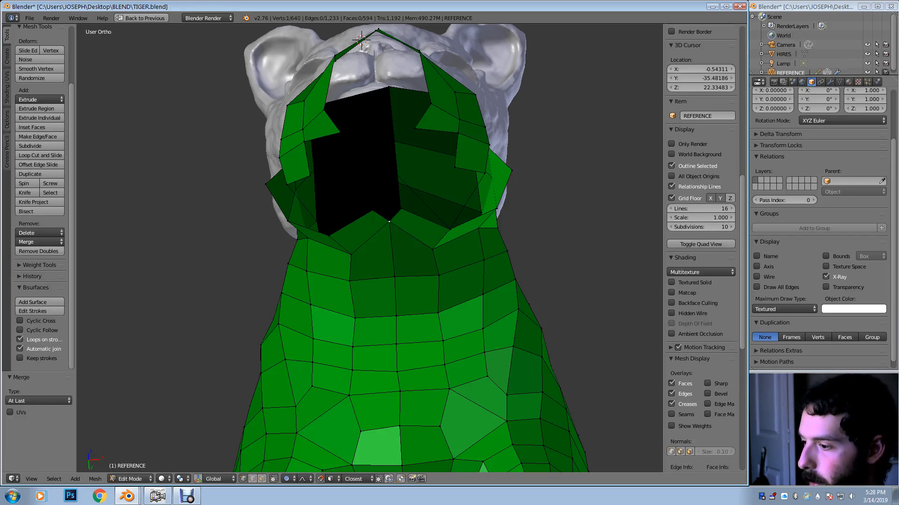
key("g")
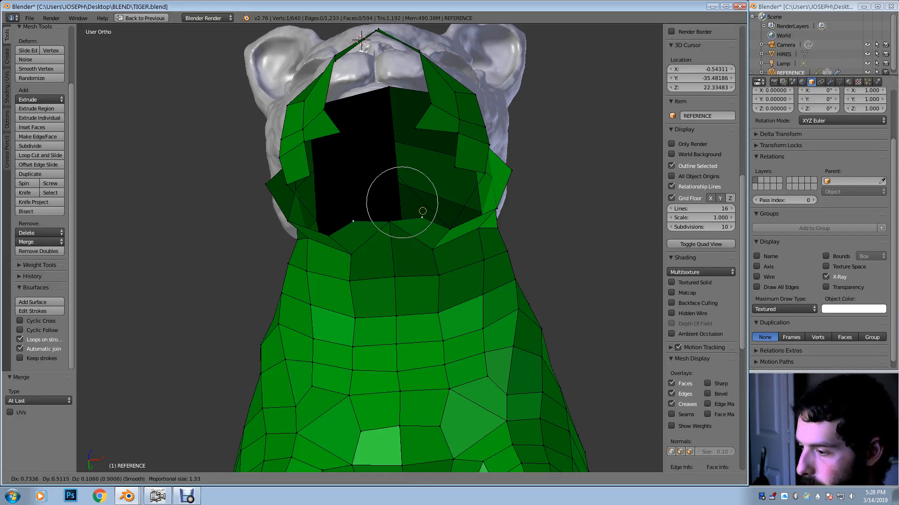
left_click(420, 213)
Extrude the throat opening's front edge up toward the chin and shift the new strip's vertices toward the center line
right_click(389, 222, "shift")
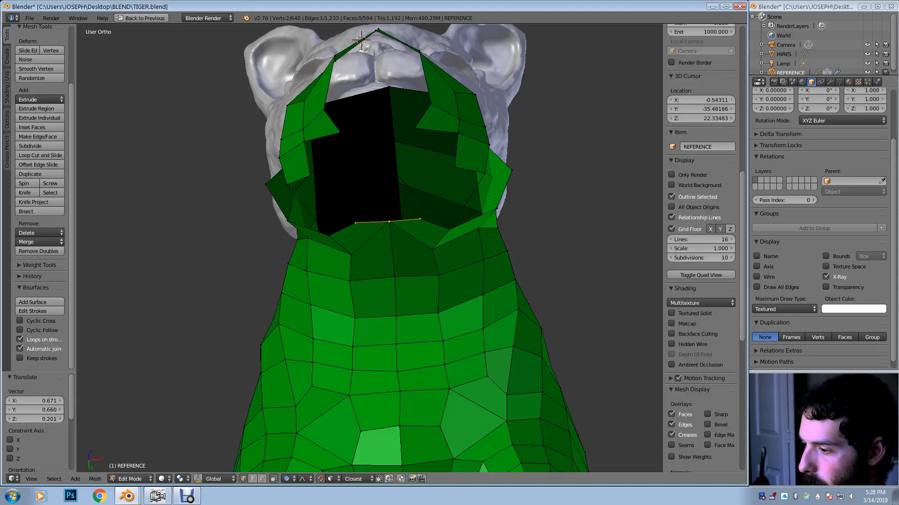
right_click(450, 230, "shift")
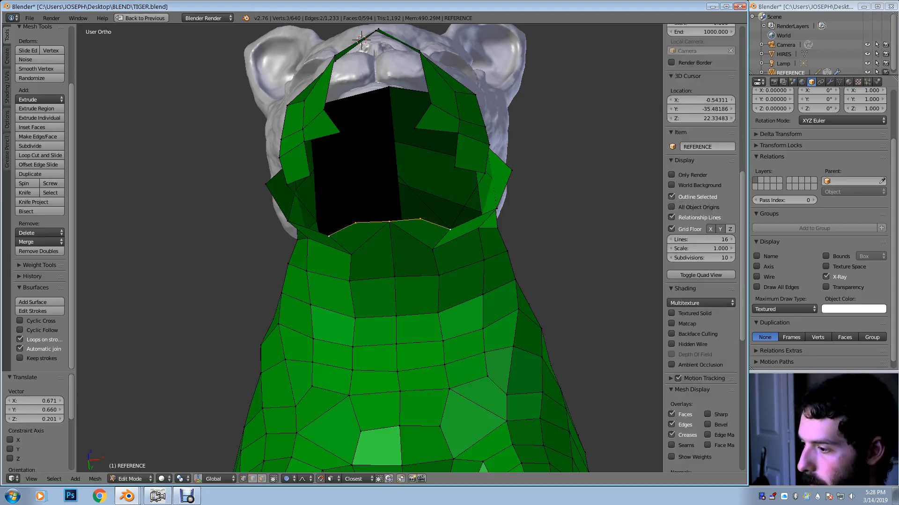
key("e")
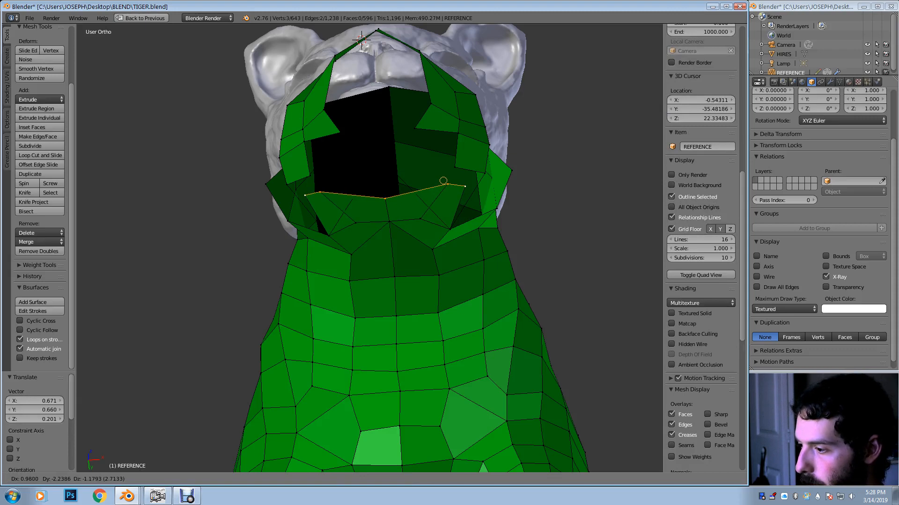
left_click(441, 180)
right_click(441, 179)
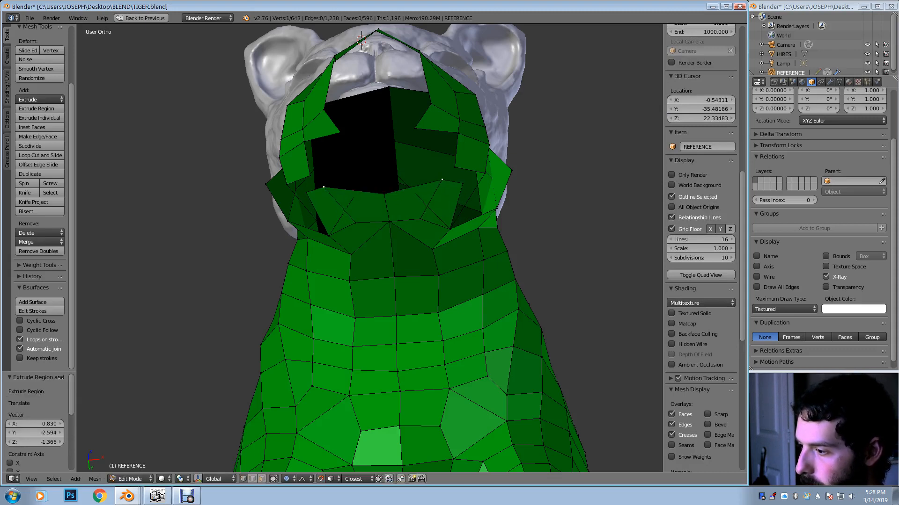
key("g")
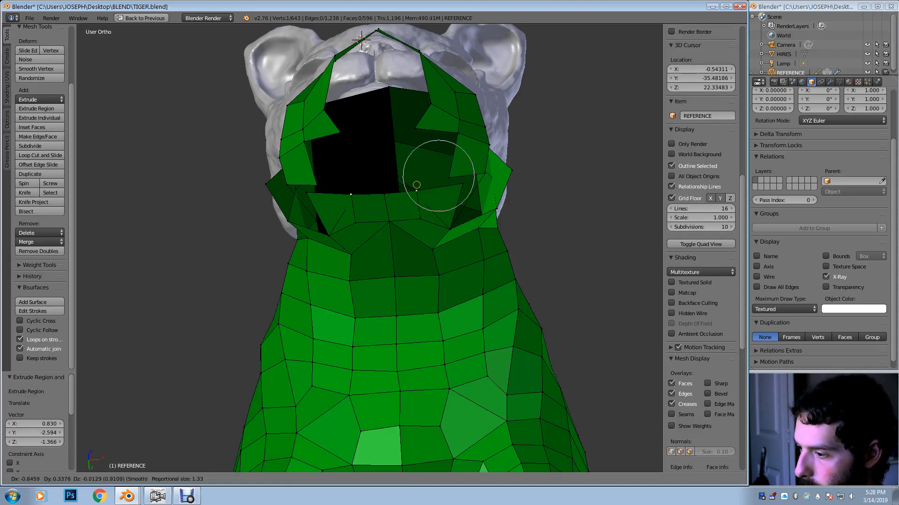
left_click(425, 176)
key("g")
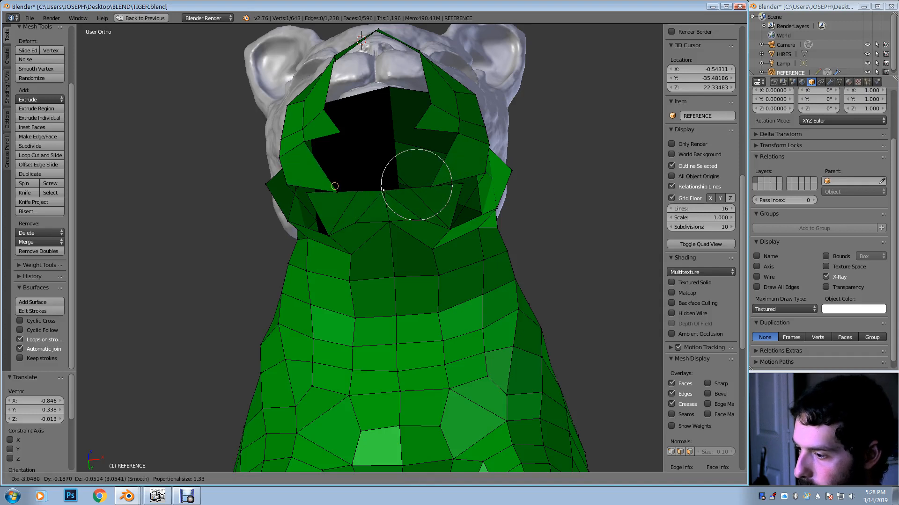
left_click(326, 169)
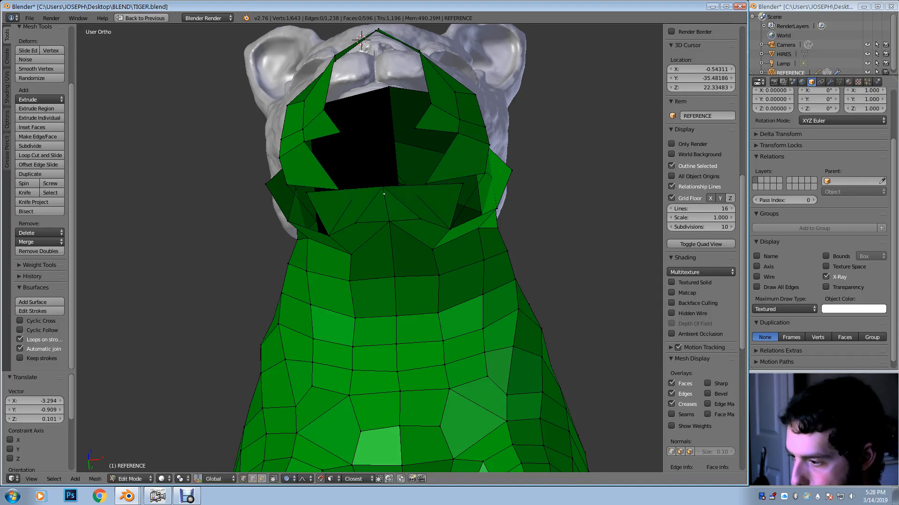
Delete the extruded strip's center vertex and merge the throat's center vertex into the strip's remaining inner vertex using At Last
key("x")
left_click(388, 218)
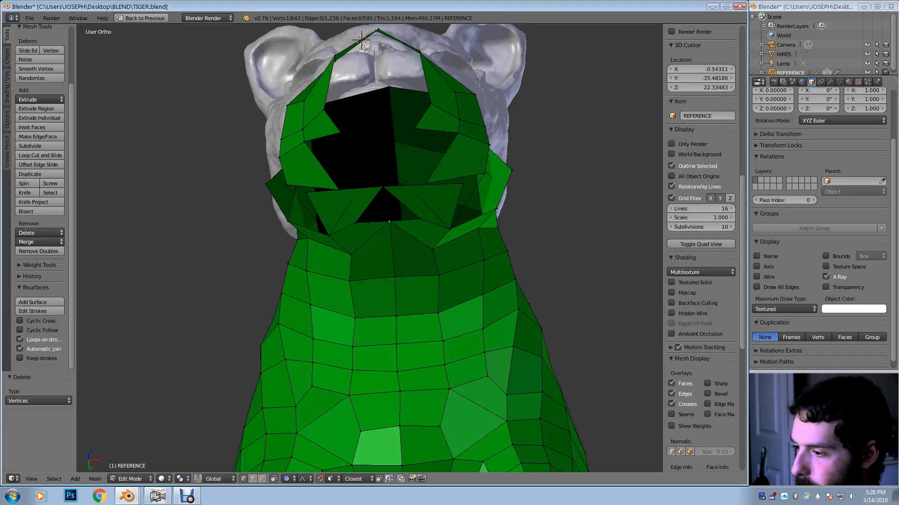
key("alt+m")
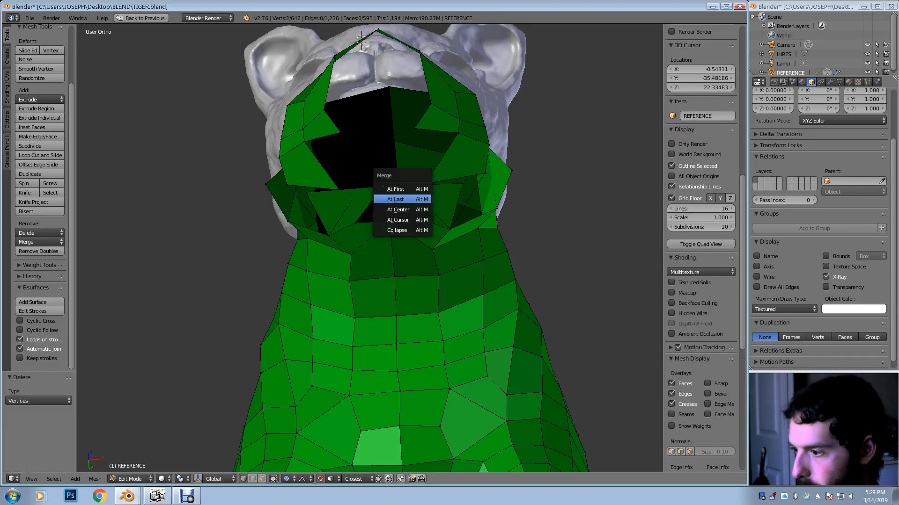
left_click(397, 200)
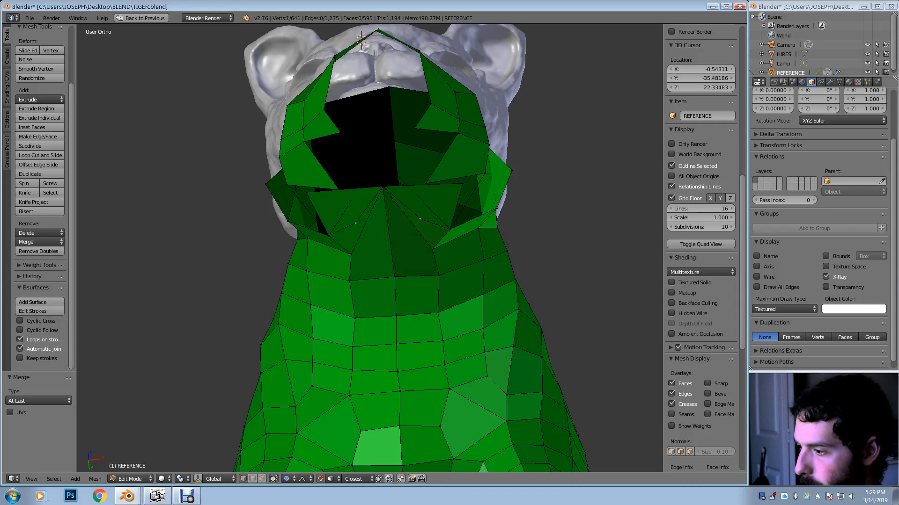
Nudge the vertex beside the throat's center line upward and delete it with its attached faces
key("g")
left_click(419, 210)
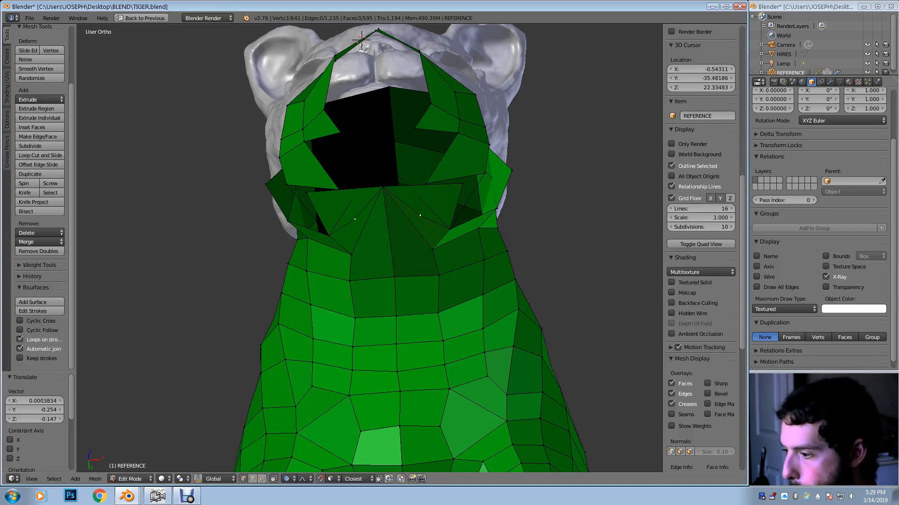
key("x")
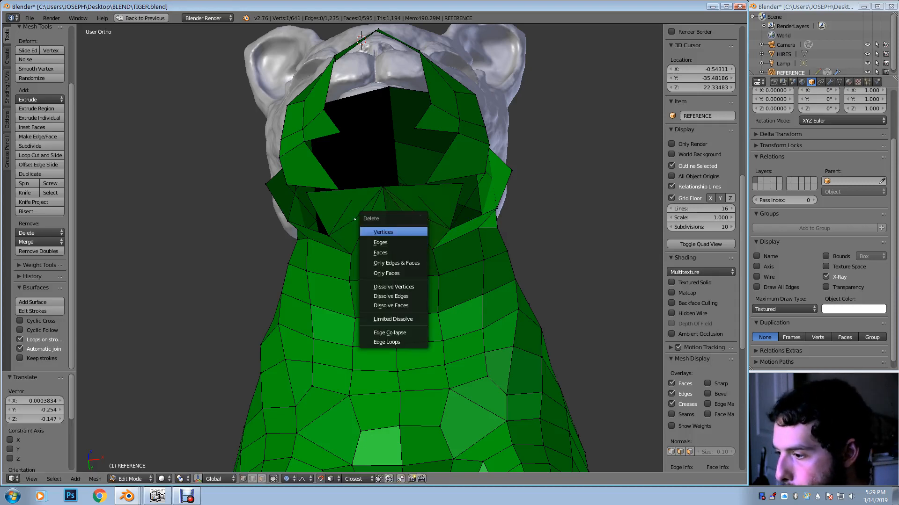
key("Return")
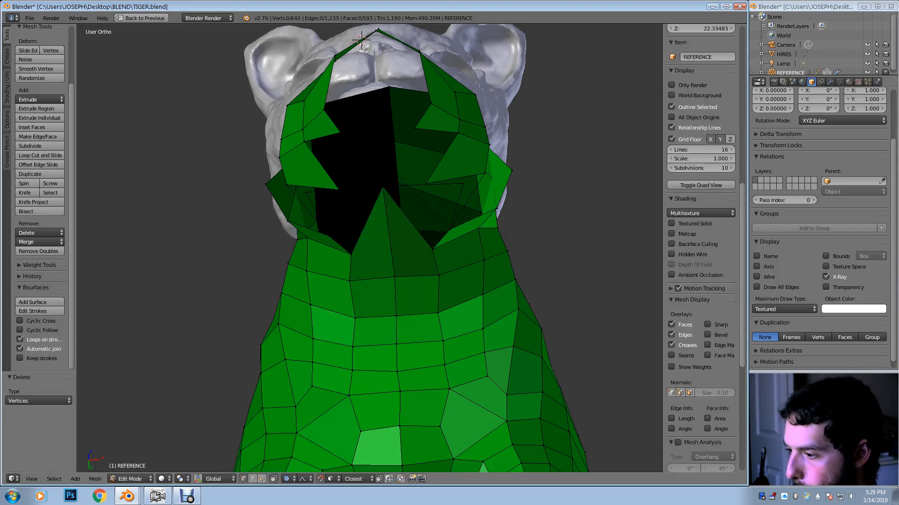
Delete the stretched center vertex of the throat and the leftover strip vertex connected to it beneath the cheek
middle_click_drag(411, 215, 427, 237)
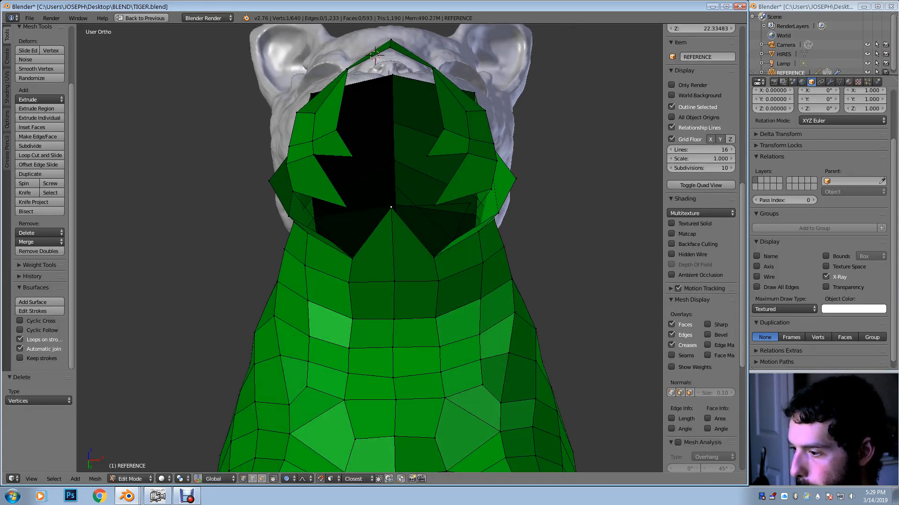
key("g")
key("Escape")
middle_click_drag(394, 234, 378, 173)
right_click(300, 165, "shift")
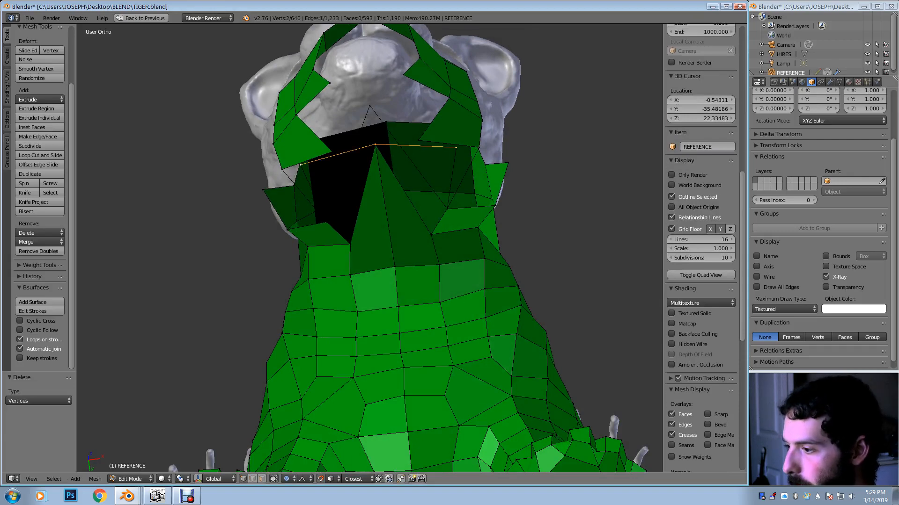
key("x")
left_click(389, 163)
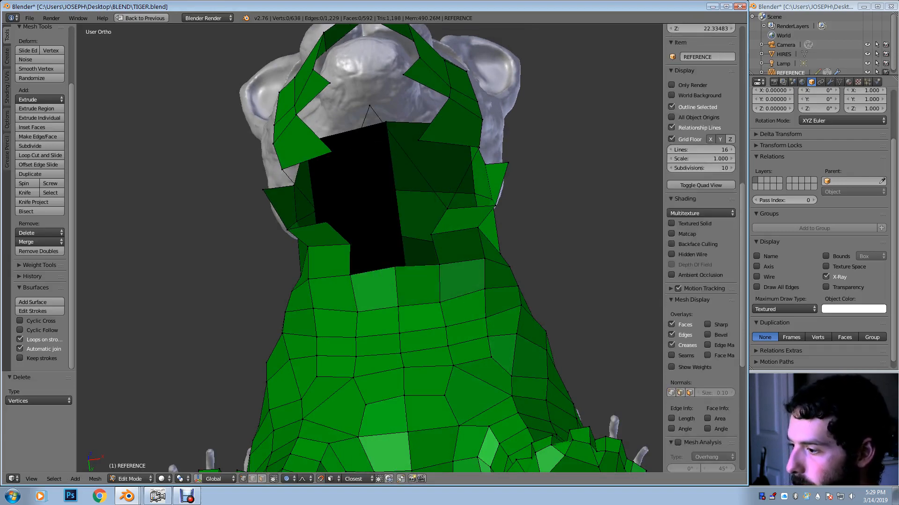
Delete the stray vertex left inside the open jaw area
middle_click_drag(389, 164, 415, 193)
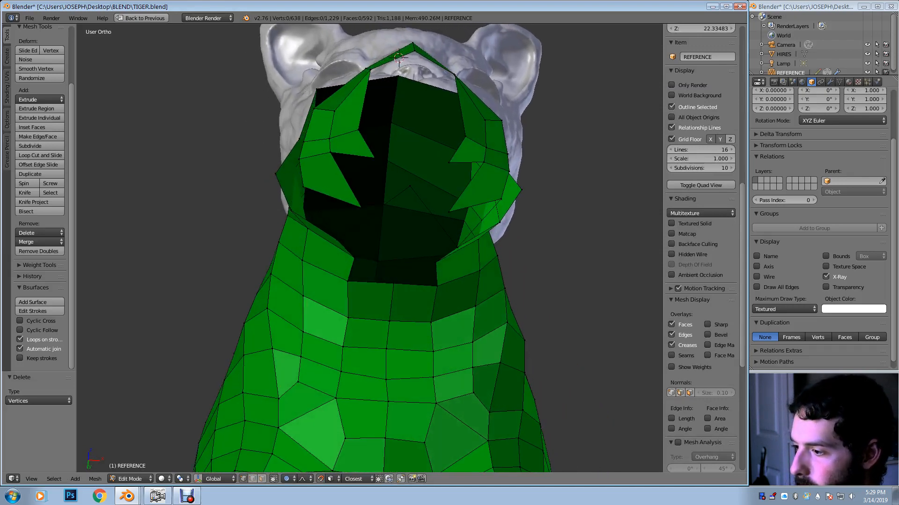
right_click(411, 187)
key("x")
left_click(411, 187)
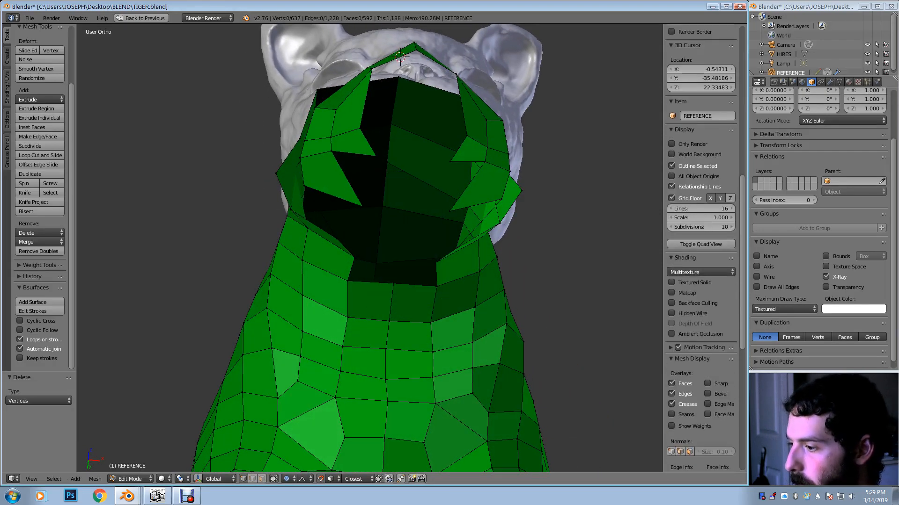
middle_click_drag(411, 188, 417, 113)
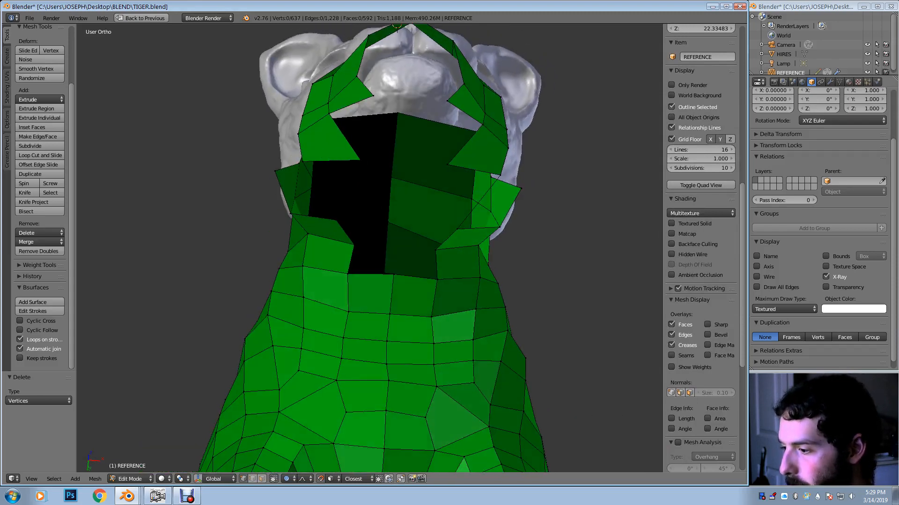
Reposition the throat rim vertex beside the center line and extrude the rim's edge chain up into the open jaw area
key("g")
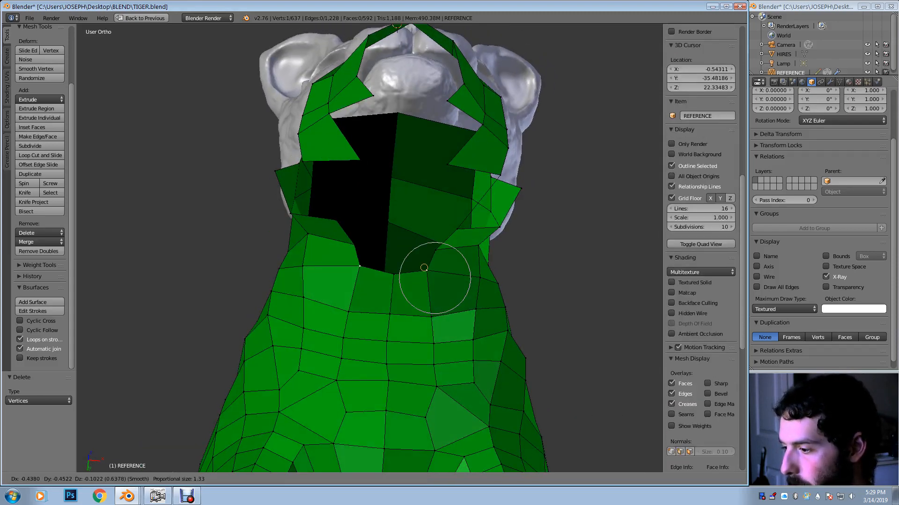
left_click(425, 270)
right_click(435, 250, "shift")
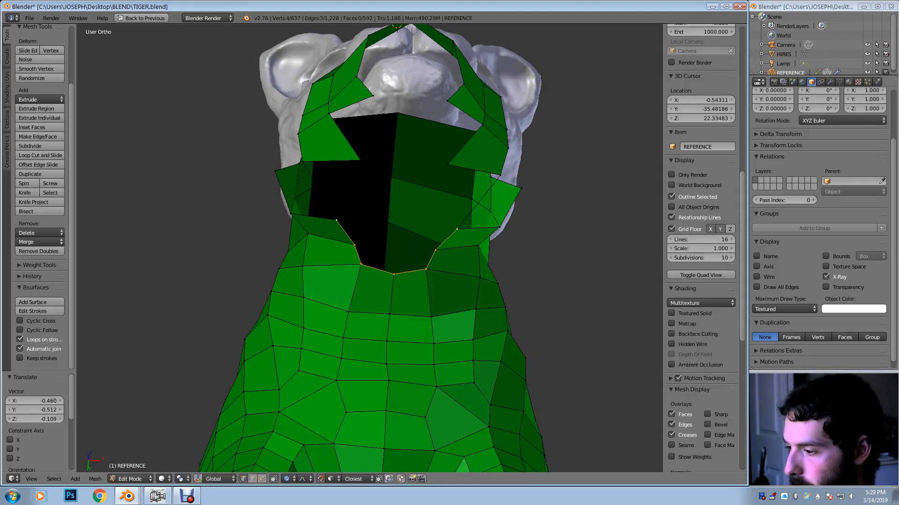
key("g")
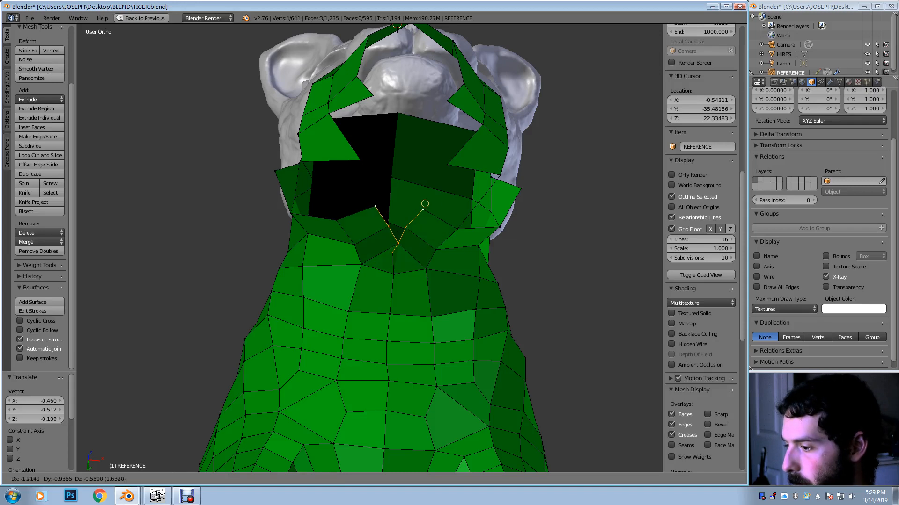
left_click(456, 187)
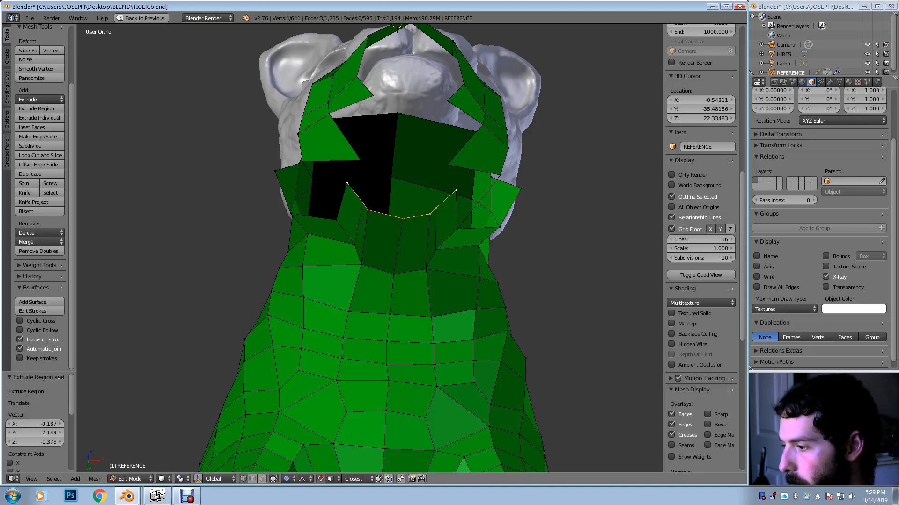
Merge the extruded throat strip's end vertex into the nearby cheek vertex using At Last and reposition the vertices around the join
right_click(456, 190)
middle_click_drag(455, 190, 420, 192)
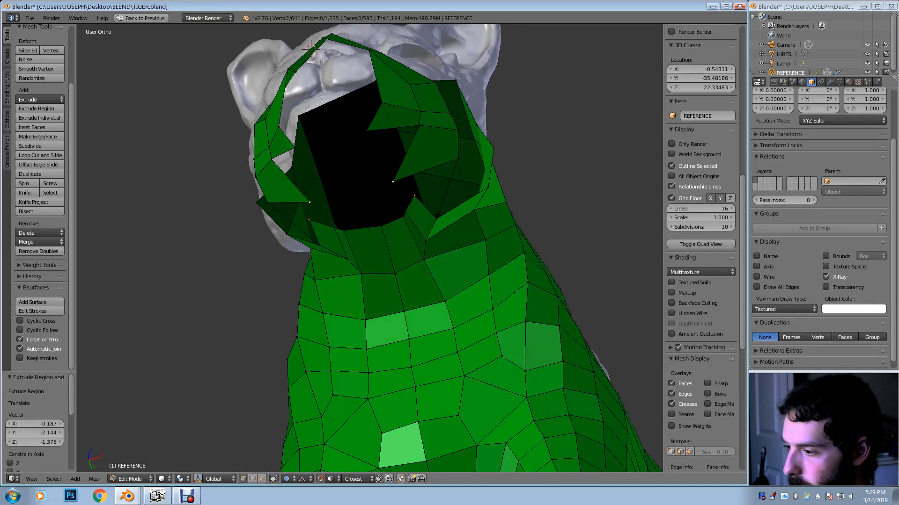
key("alt+m")
left_click(424, 186)
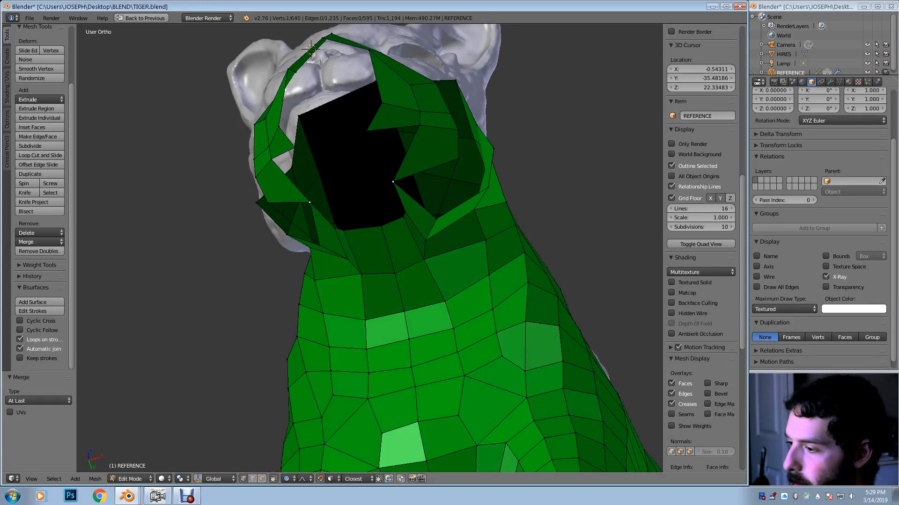
key("g")
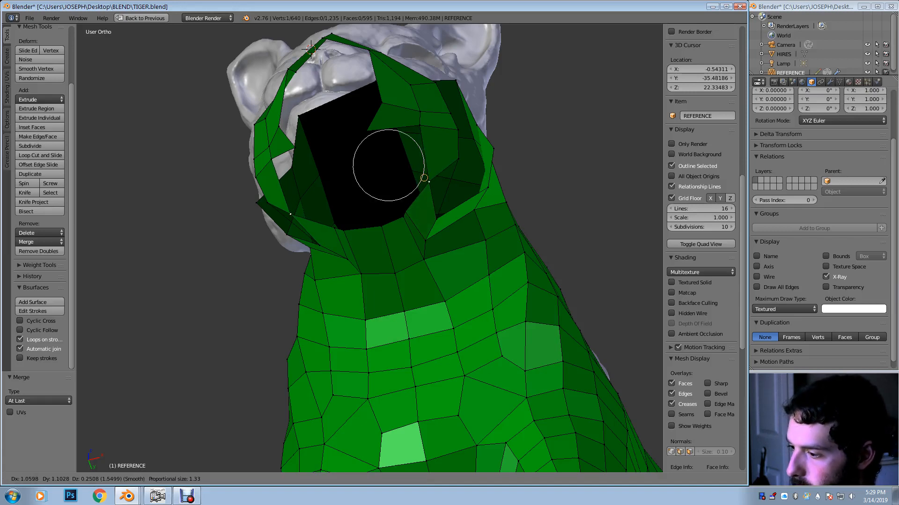
key("Return")
key("g")
left_click(415, 201)
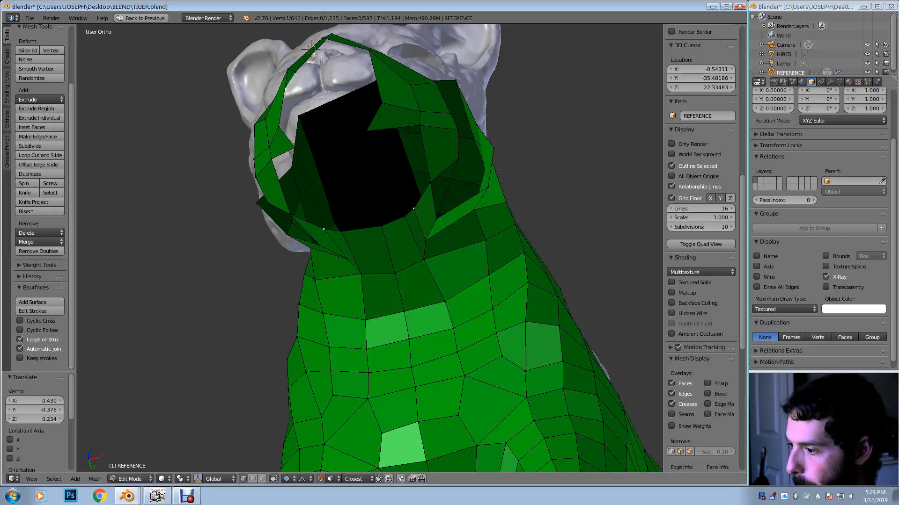
Move the jaw strip's side vertex up toward the cheek and merge it into the adjacent cheek vertex using At Last
middle_click_drag(414, 201, 357, 228)
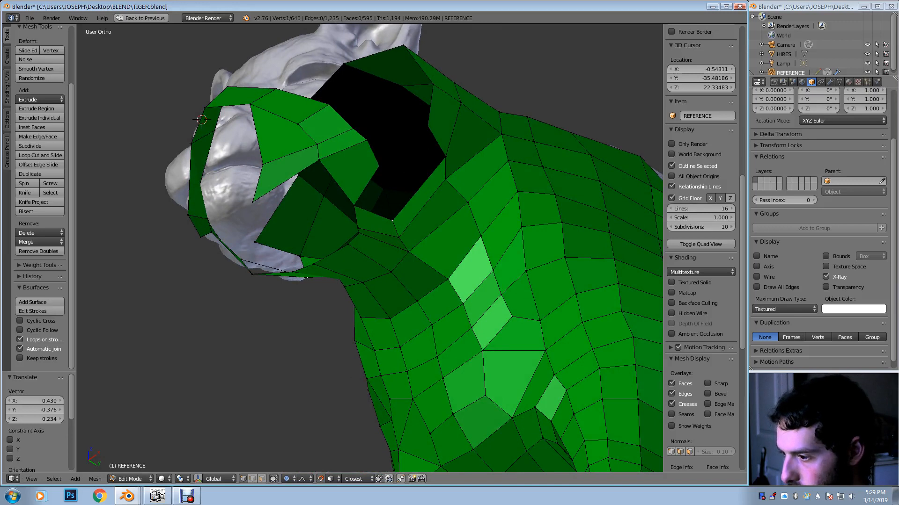
key("g")
left_click(397, 187)
right_click(379, 166, "shift")
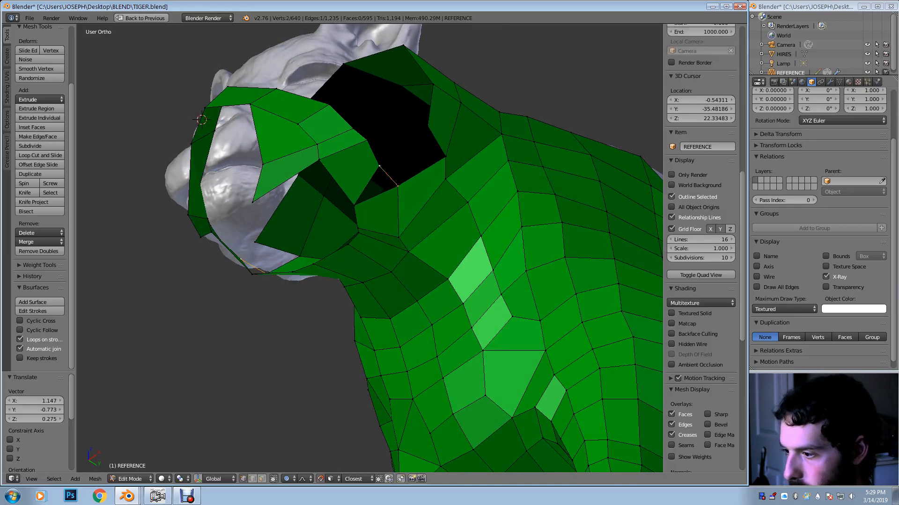
key("alt+m")
left_click(375, 180)
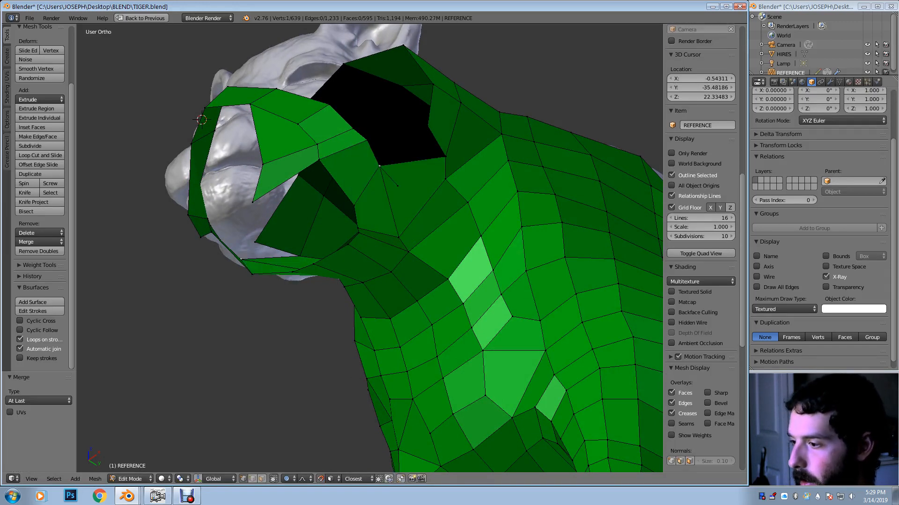
Pull the leftover vertex out of the face beneath the cheek and delete it
scroll(701, 248, "down", 1)
right_click(398, 186)
key("g")
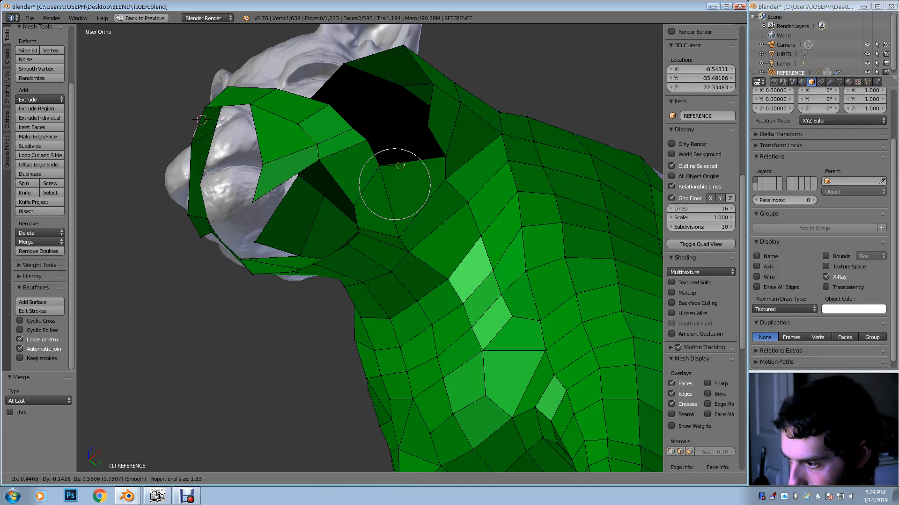
left_click(397, 141)
key("x")
left_click(373, 140)
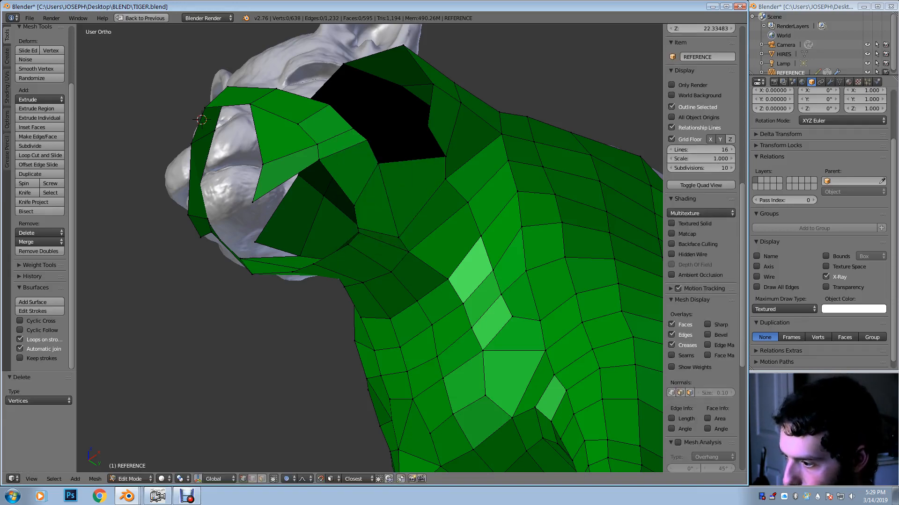
Reposition the jaw vertices where the throat meets the cheek to even out the surrounding faces
right_click(398, 238)
key("g")
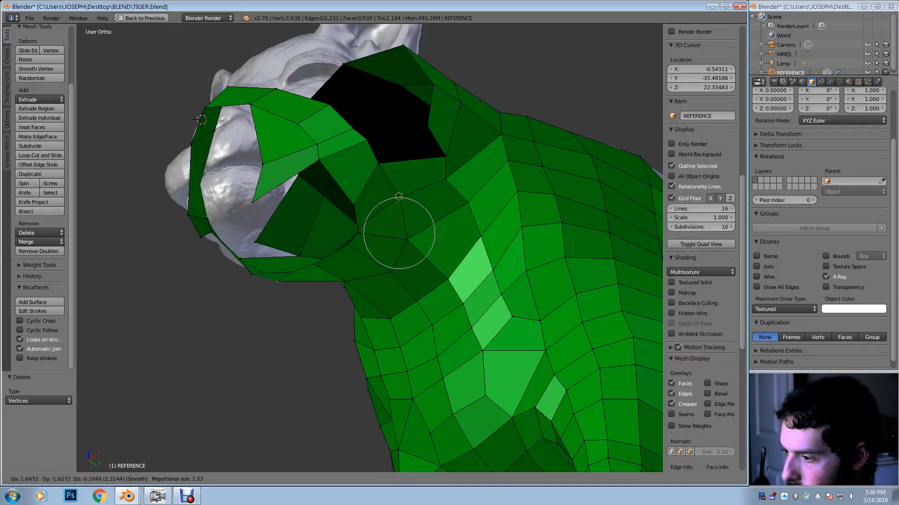
left_click(399, 197)
middle_click_drag(399, 197, 410, 168)
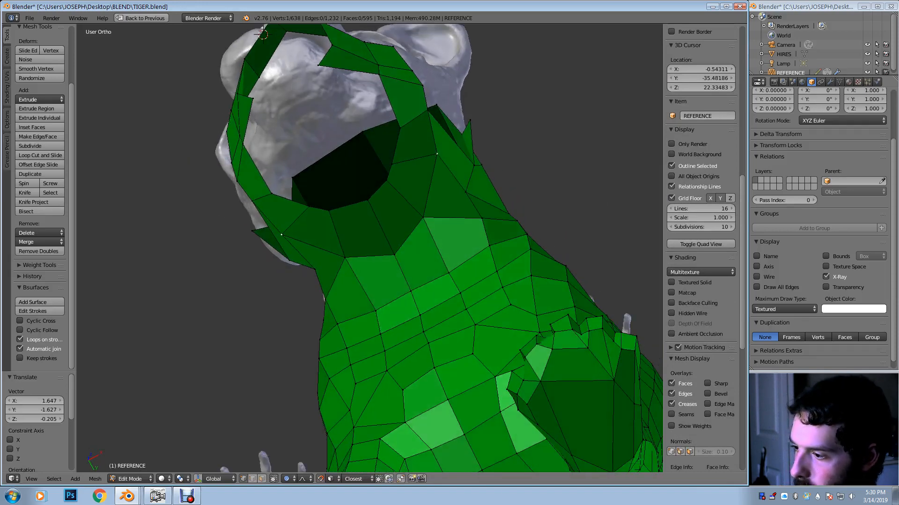
key("g")
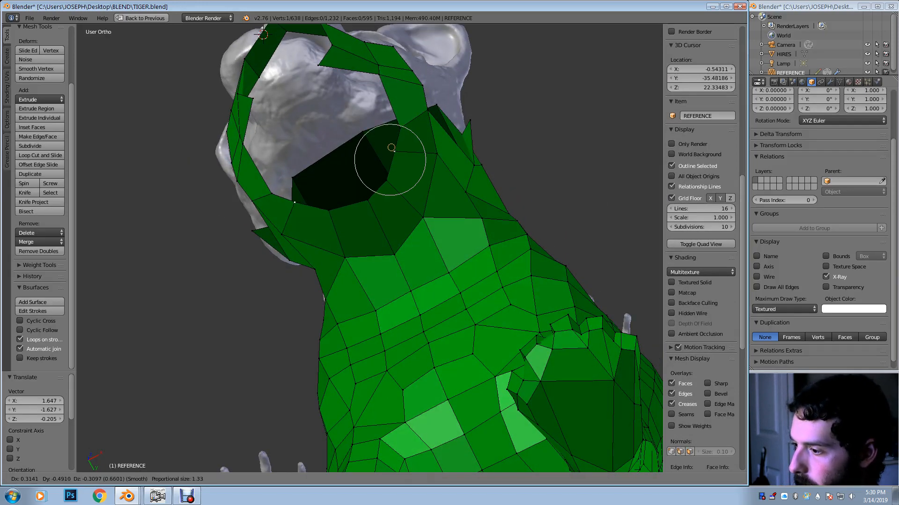
left_click(397, 151)
Move the pointed cheek vertex beside the muzzle and extrude the cheek's lower edge down toward the jaw
middle_click_drag(398, 150, 407, 132)
key("g")
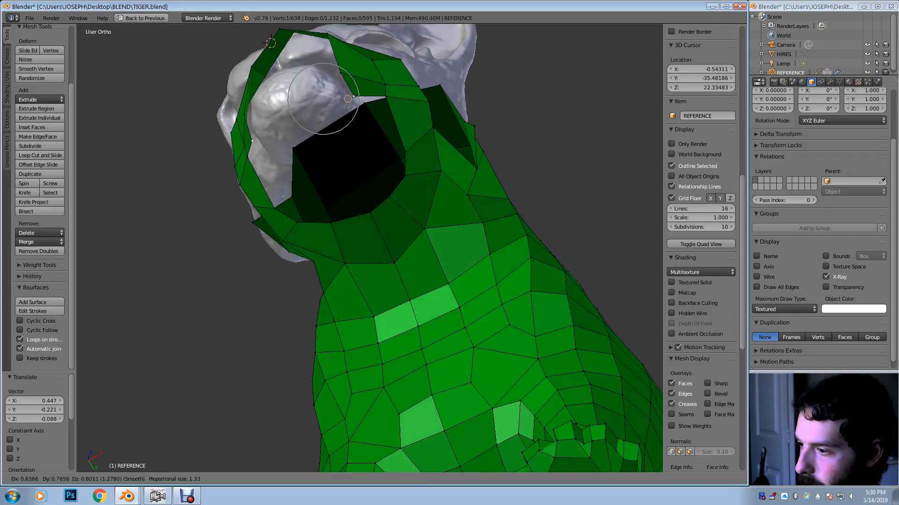
left_click(348, 96)
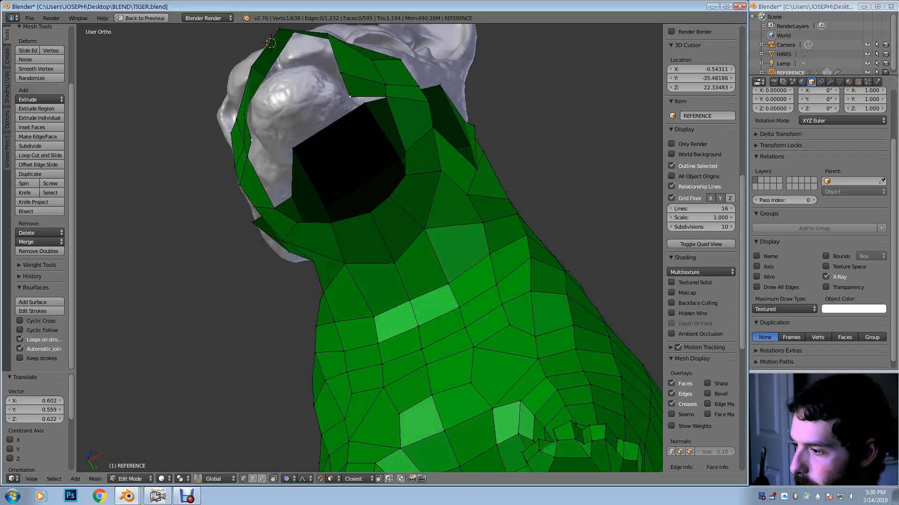
right_click(385, 96, "shift")
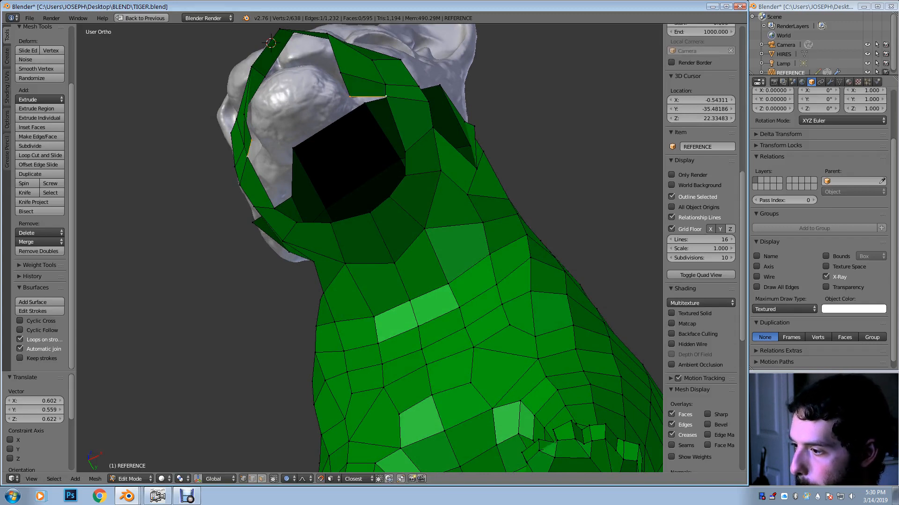
key("e")
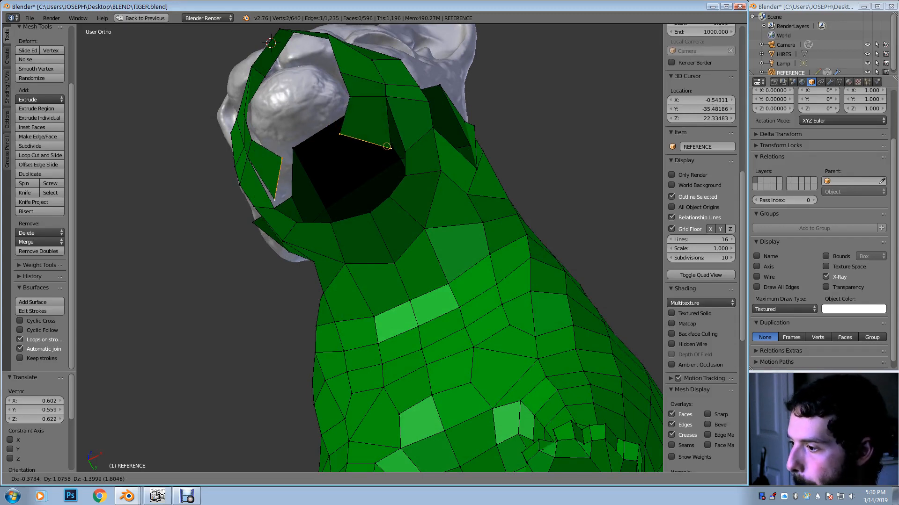
left_click(393, 150)
Merge the extruded cheek edge's outer vertex into the jaw using At Last and reposition the new face's vertices
right_click(393, 151)
scroll(700, 187, "down", 2)
key("alt+m")
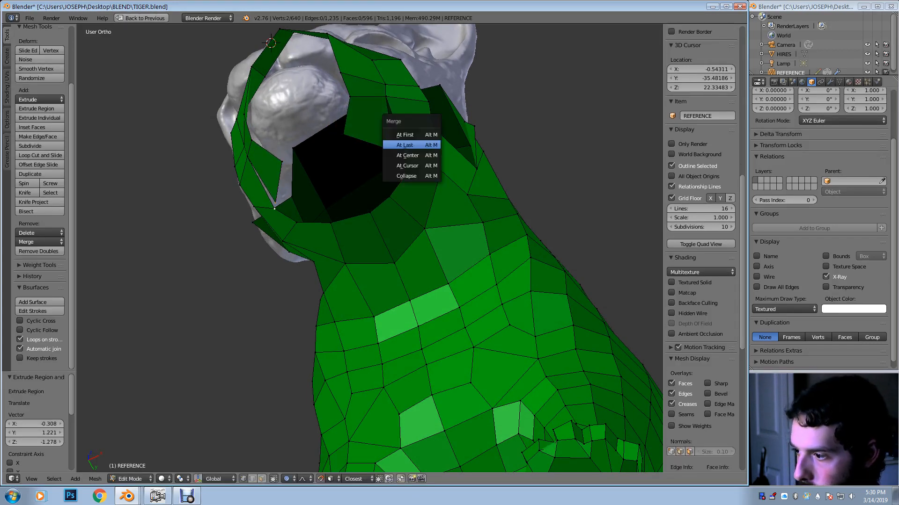
key("Return")
key("g")
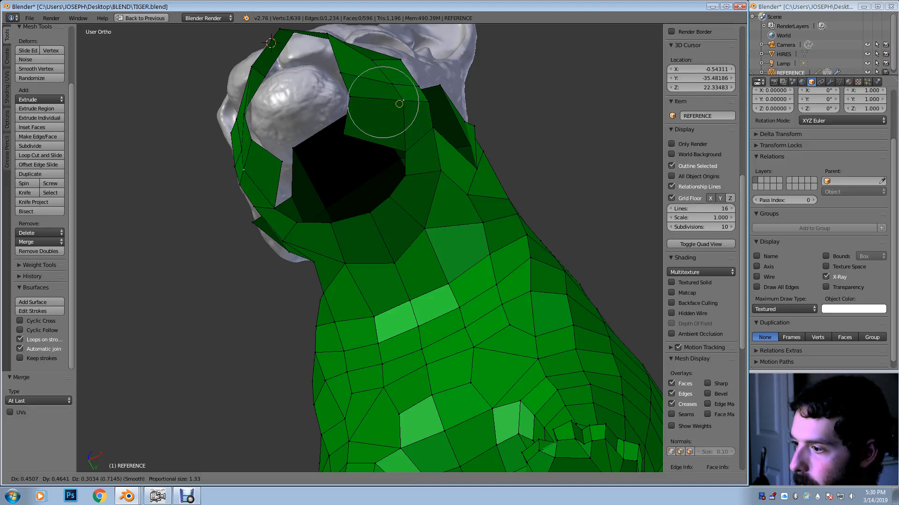
key("Return")
key("g")
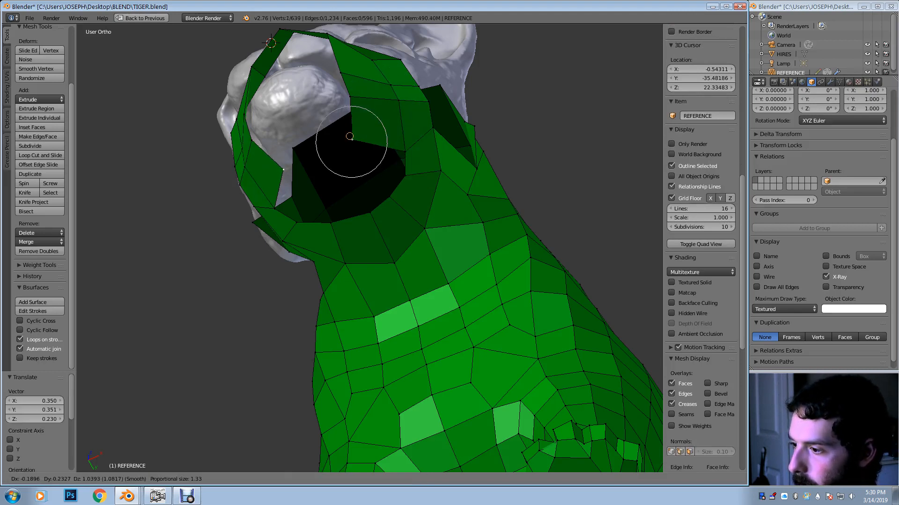
key("Return")
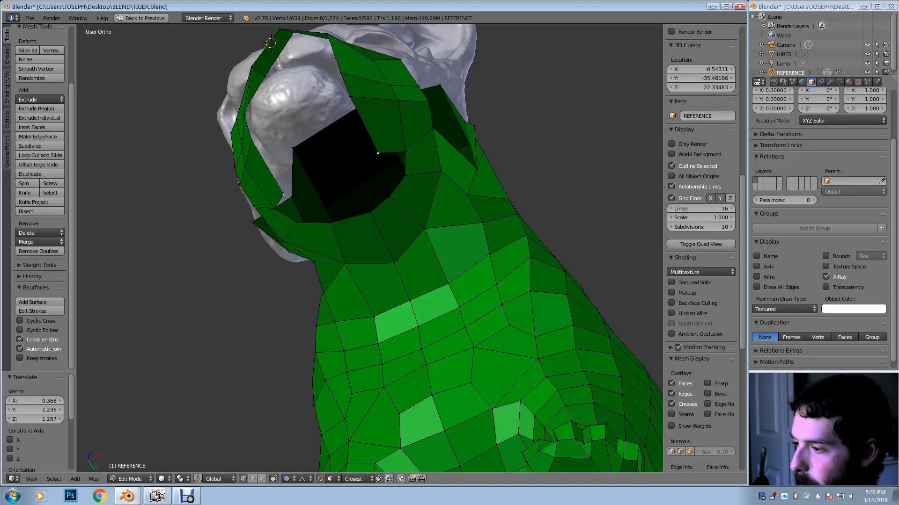
Fill the gap between the new cheek face and the throat strip with a four-vertex face
right_click(405, 152, "shift")
scroll(700, 188, "up", 2)
right_click(388, 196, "shift")
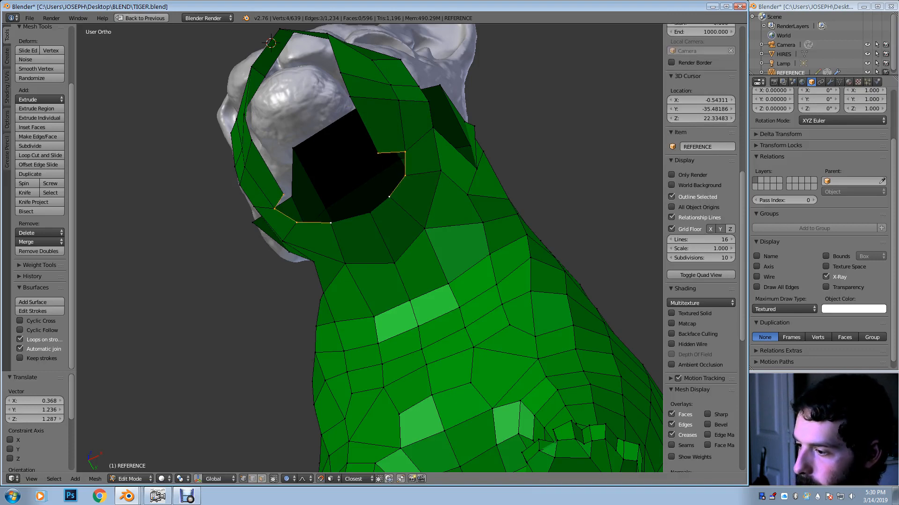
key("f")
Select the inner edge chain from the throat up to the muzzle and extrude it inward across the jaw opening
right_click(378, 152)
scroll(701, 187, "down", 2)
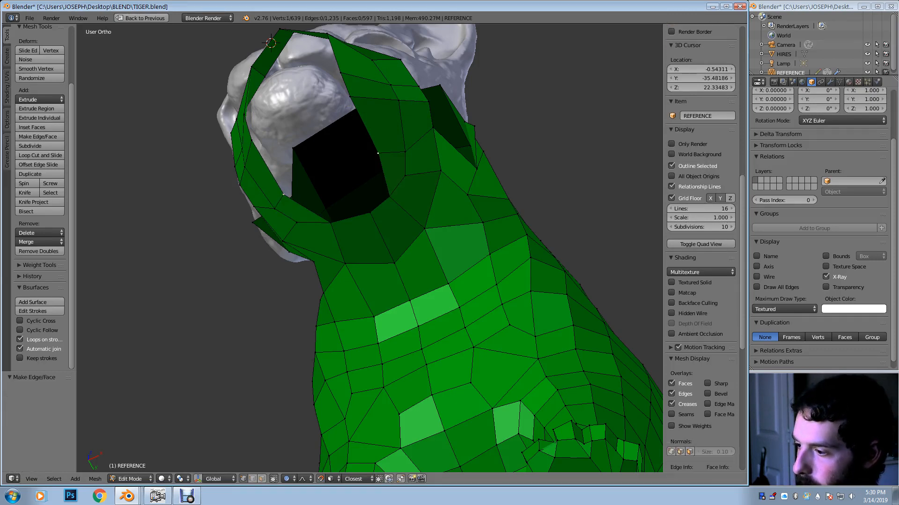
right_click(389, 196, "shift")
scroll(701, 187, "up", 2)
right_click(350, 97, "shift")
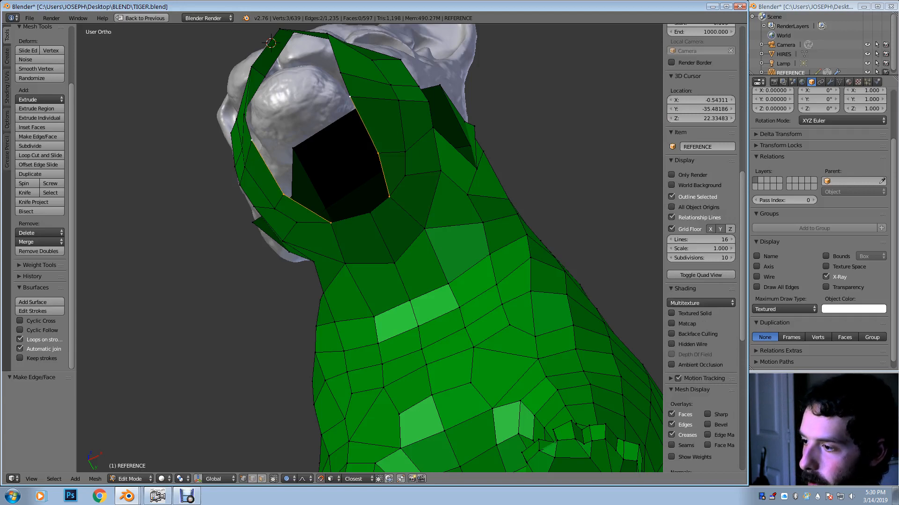
right_click(327, 33, "shift")
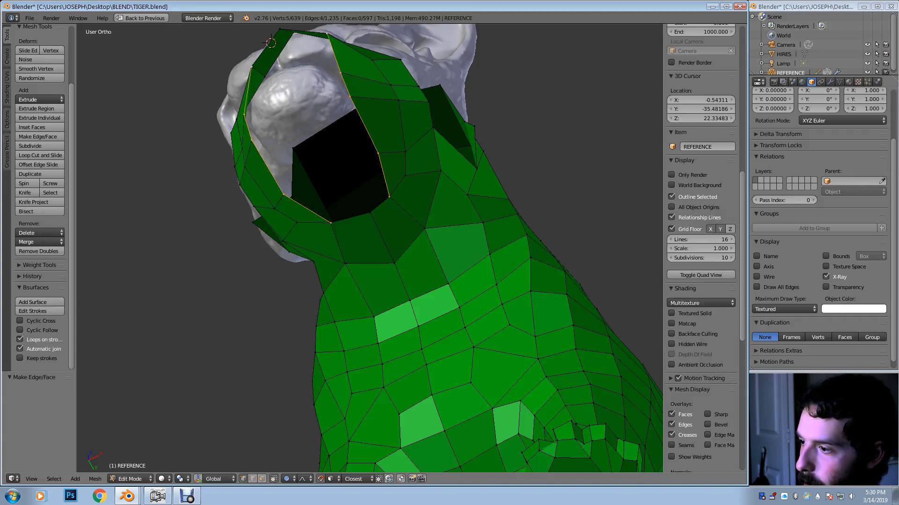
key("e")
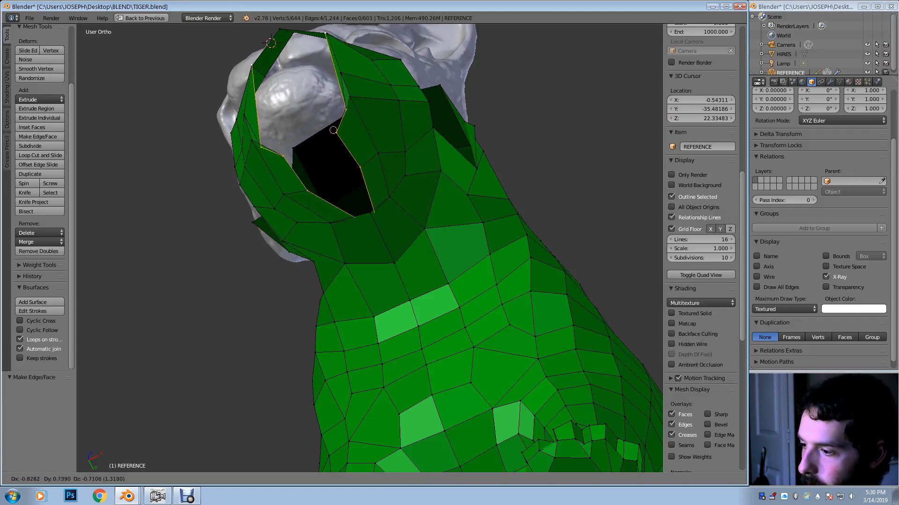
left_click(320, 124)
Merge the extruded chain's lower end vertex into the throat's center vertex using At Last
right_click(363, 206)
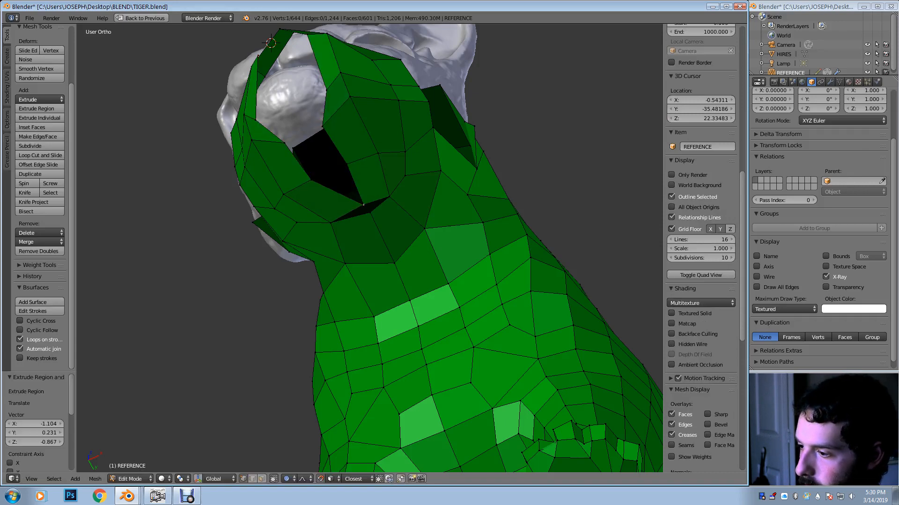
key("g")
left_click(365, 206)
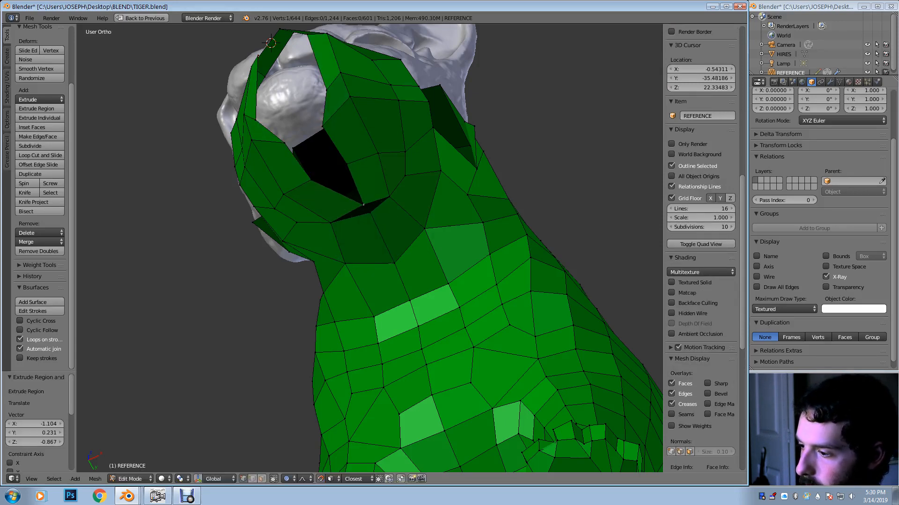
right_click(370, 212, "shift")
key("alt+m")
left_click(375, 208)
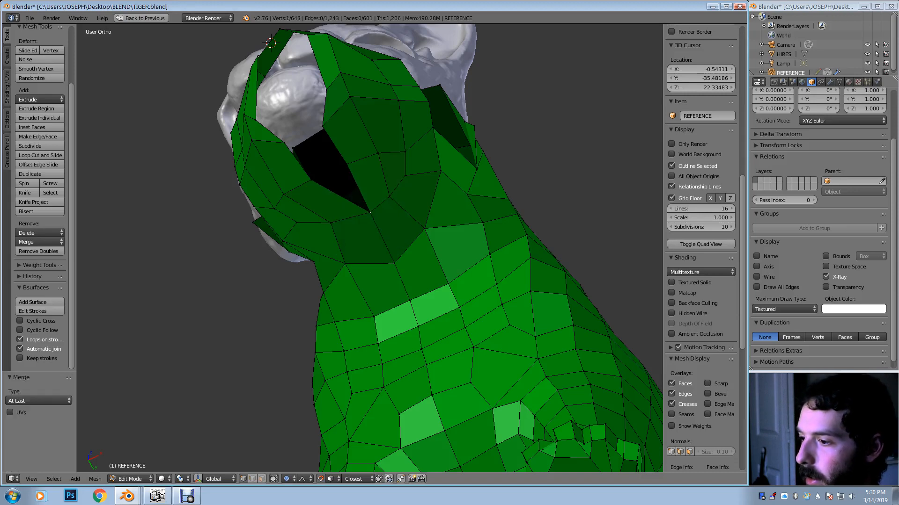
Move the lowest open vertex of the extruded chain inward to narrow the jaw gap and adjust the neighbouring jaw vertex
right_click(347, 164)
key("g")
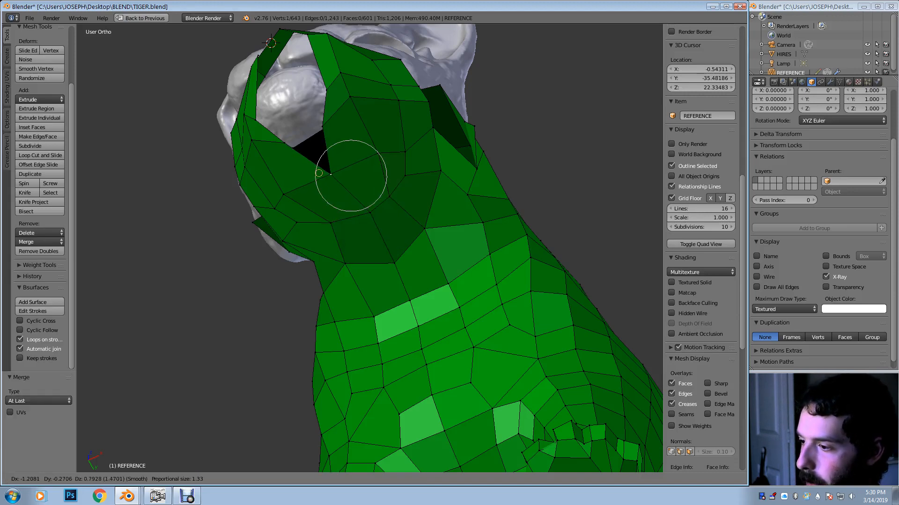
left_click(330, 173)
right_click(378, 153)
key("g")
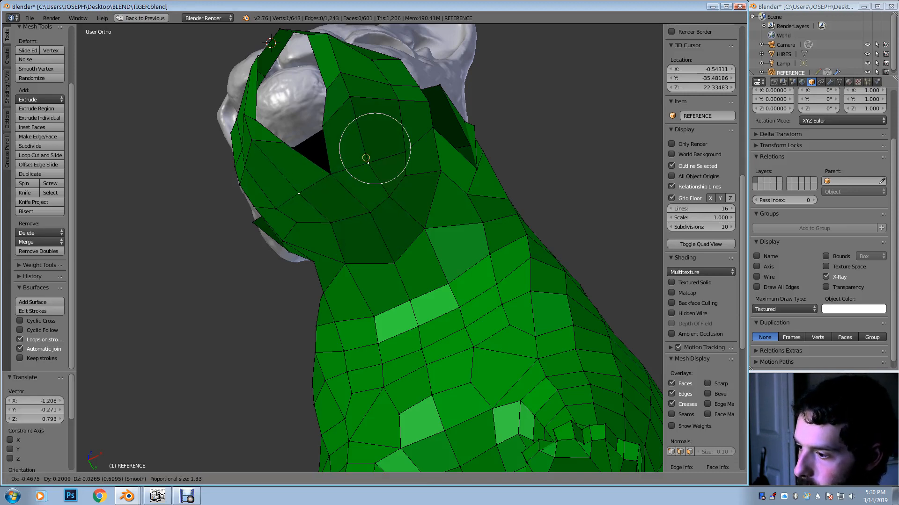
left_click(367, 155)
Move the next two vertices along the extruded chain onto the centerline to close the lower part of the jaw opening
middle_click_drag(367, 154, 438, 179)
key("g")
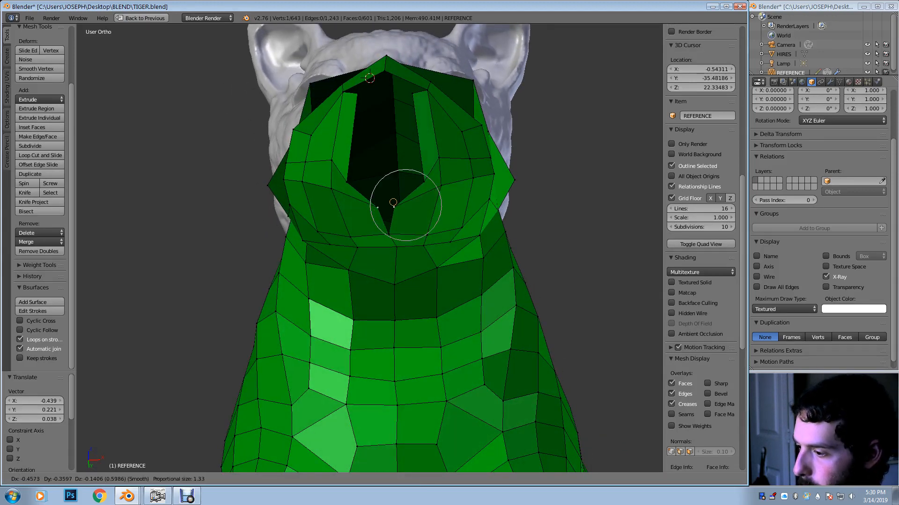
left_click(381, 199)
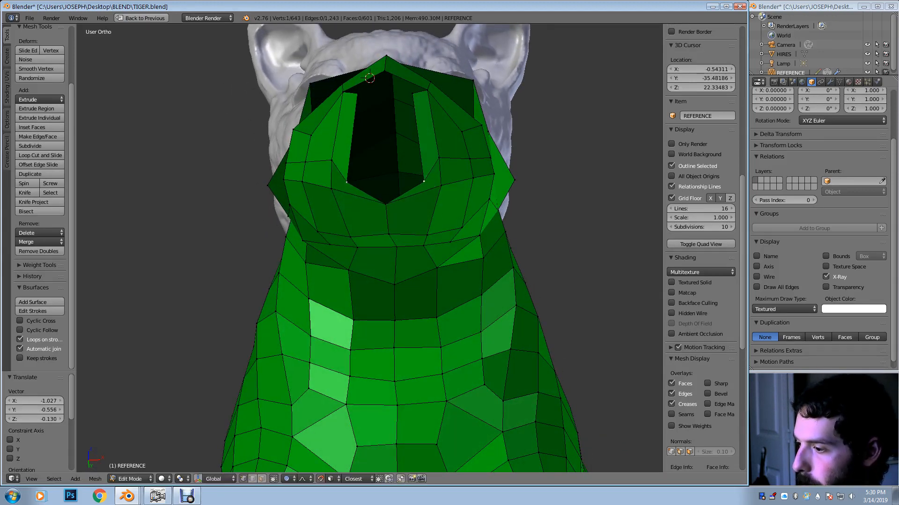
key("g")
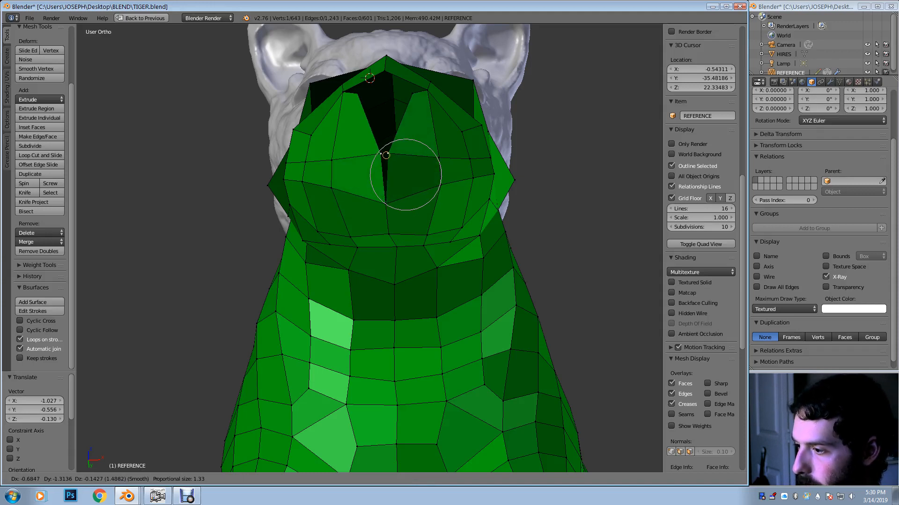
left_click(383, 162)
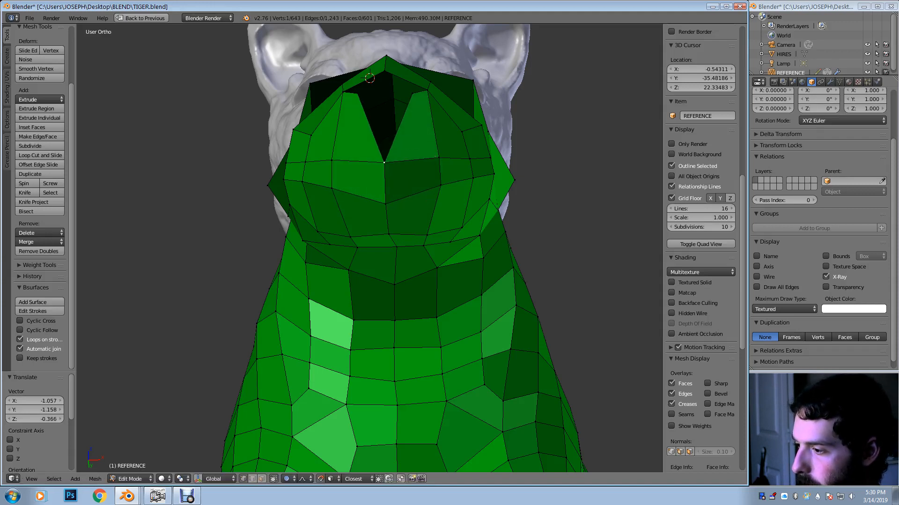
Reposition the vertices beside the jaw's centerline to even out the faces under the chin
key("g")
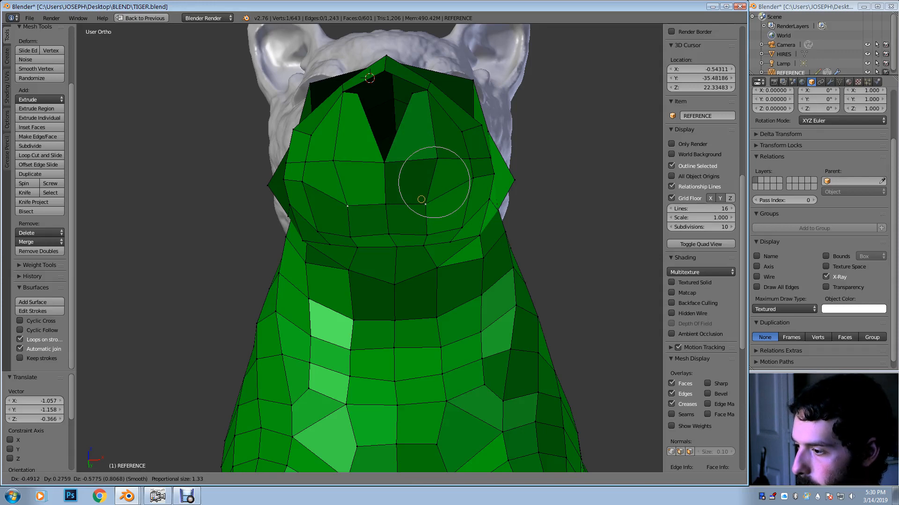
left_click(419, 181)
middle_click_drag(412, 187, 420, 217)
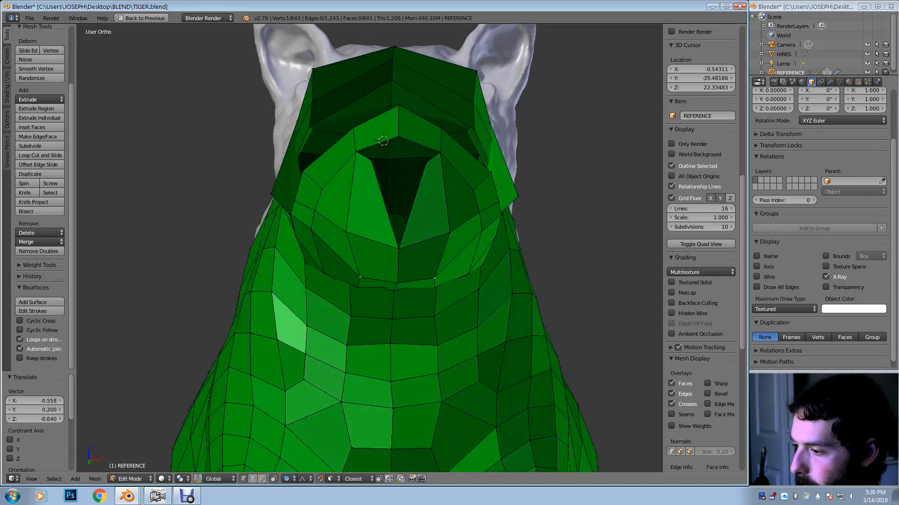
key("g")
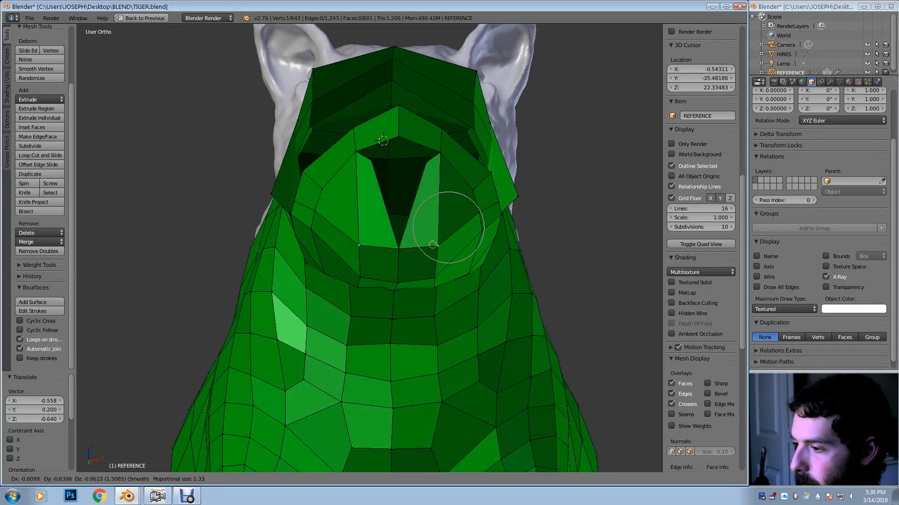
left_click(452, 222)
Move the chain's upper vertex to the centerline and merge it with the remaining selected vertex using At Last
key("g")
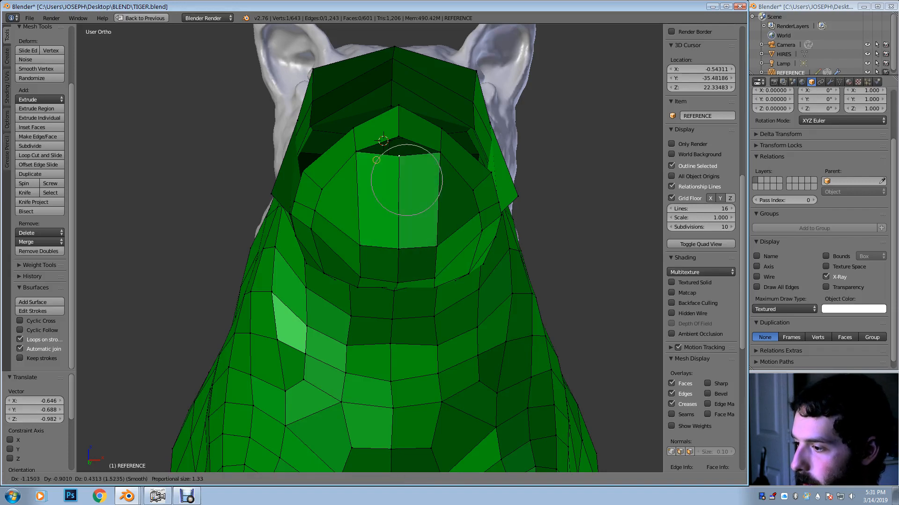
key("Return")
key("alt+m")
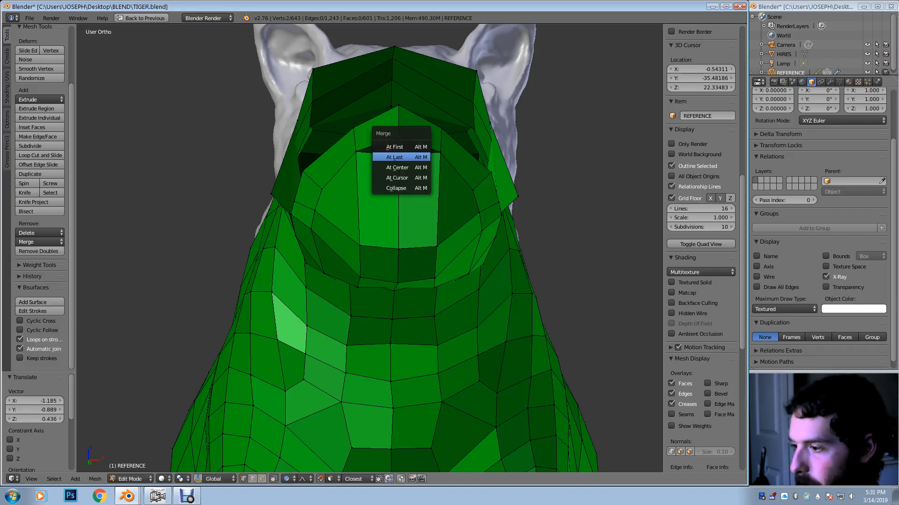
left_click(398, 157)
Add a single loop cut across the front and side of the muzzle and slide it toward the nose
middle_click_drag(398, 157, 320, 164)
middle_click_drag(224, 220, 163, 197)
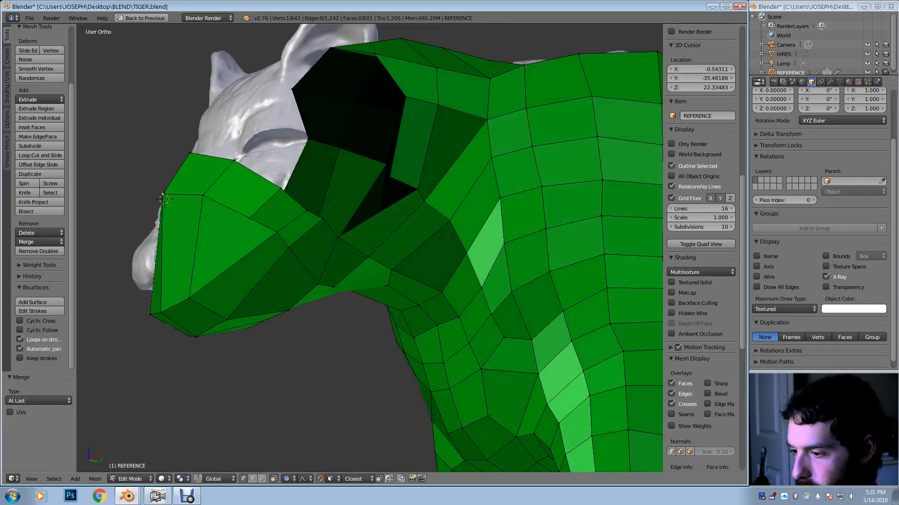
key("ctrl+r")
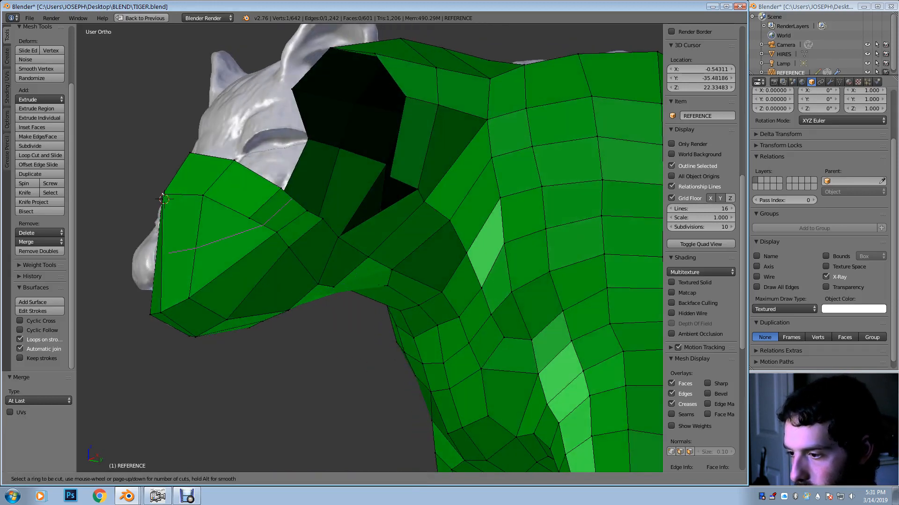
left_click(163, 199)
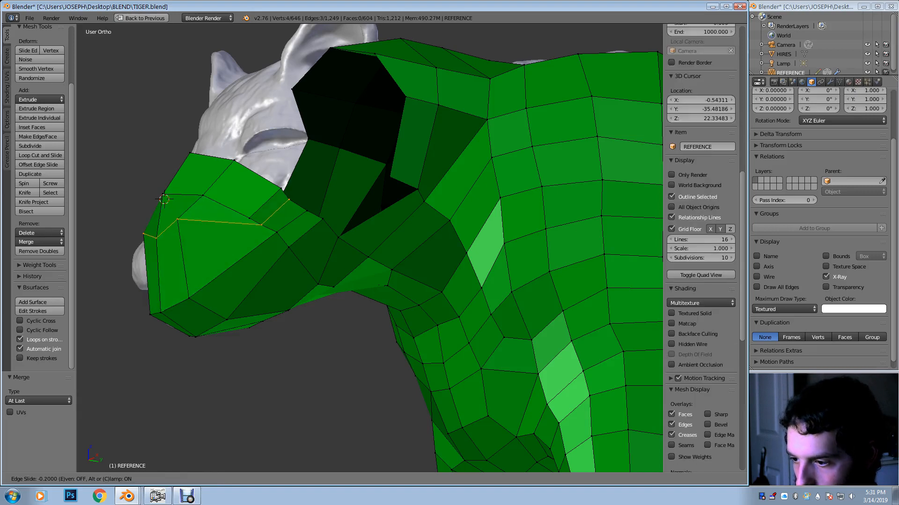
left_click(177, 219)
Move the new loop's vertices at the front of the muzzle forward and down to follow the sculpted snout
right_click(178, 219)
key("g")
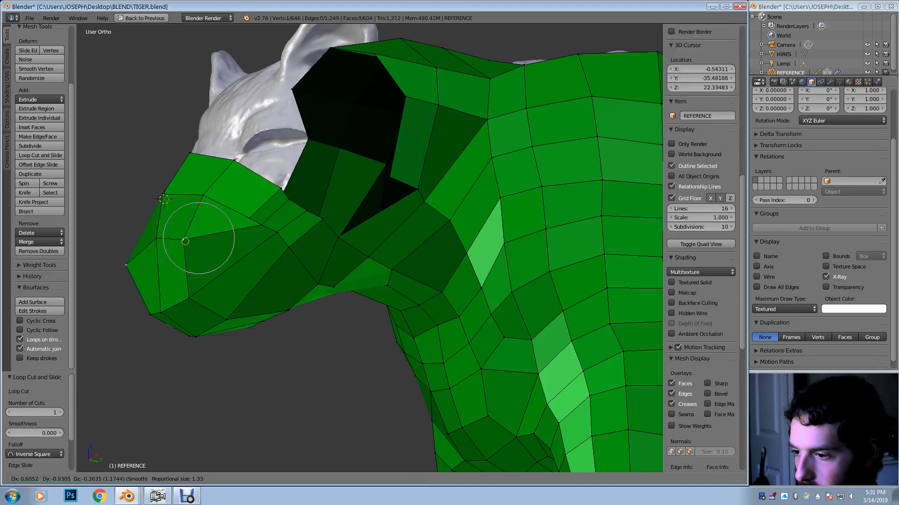
left_click(184, 250)
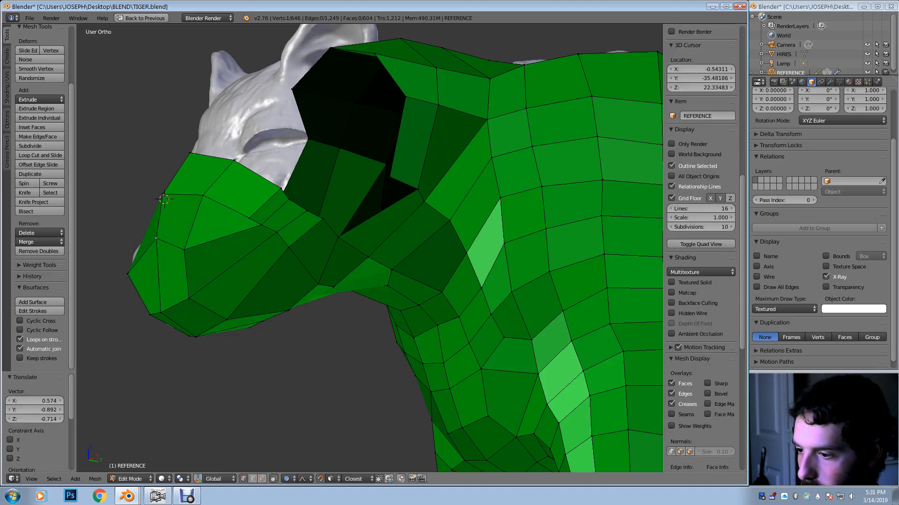
key("g")
key("Return")
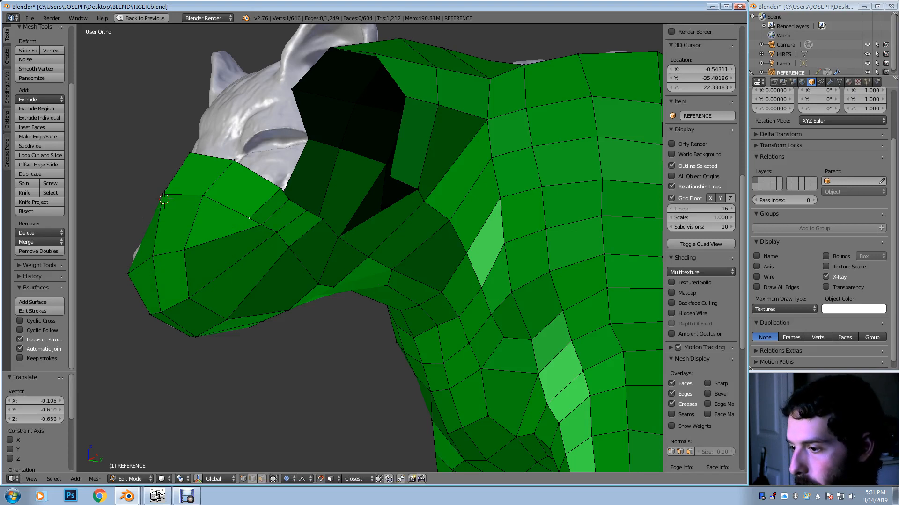
Reposition the two vertices on the upper side of the muzzle below the eye to even out their faces
key("g")
key("Return")
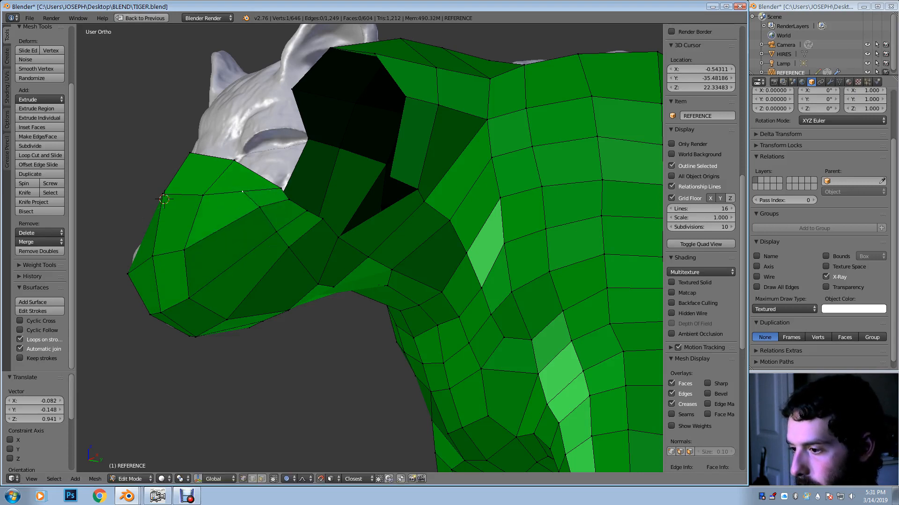
key("g")
key("Return")
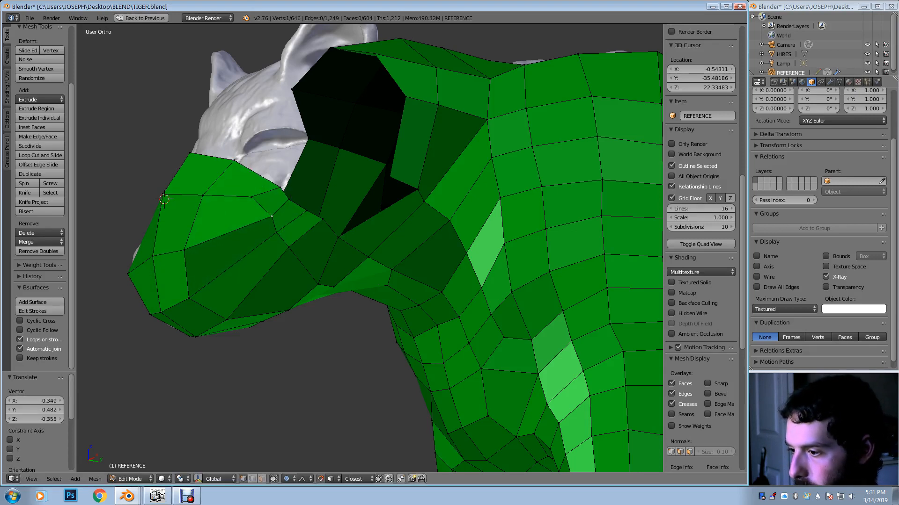
Reshape the mesh's open border below the eye by moving its border, inner muzzle and cheek vertices
key("g")
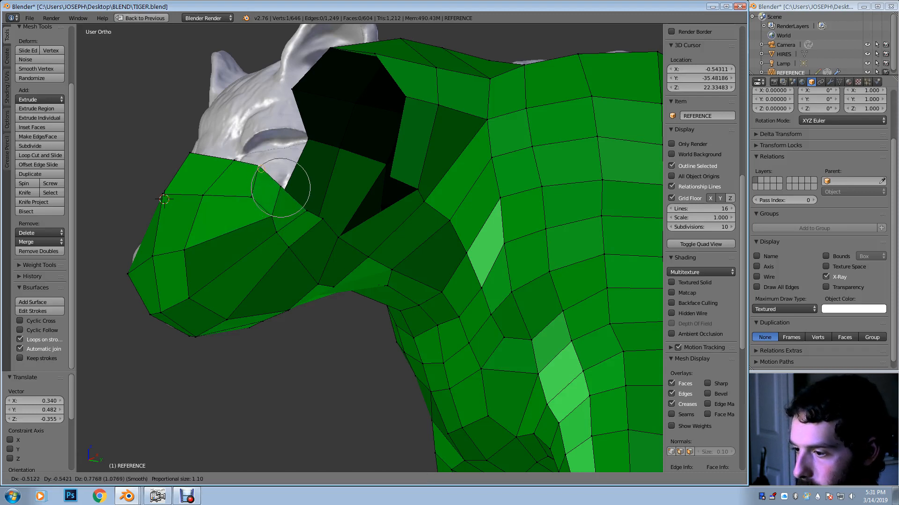
key("Return")
key("g")
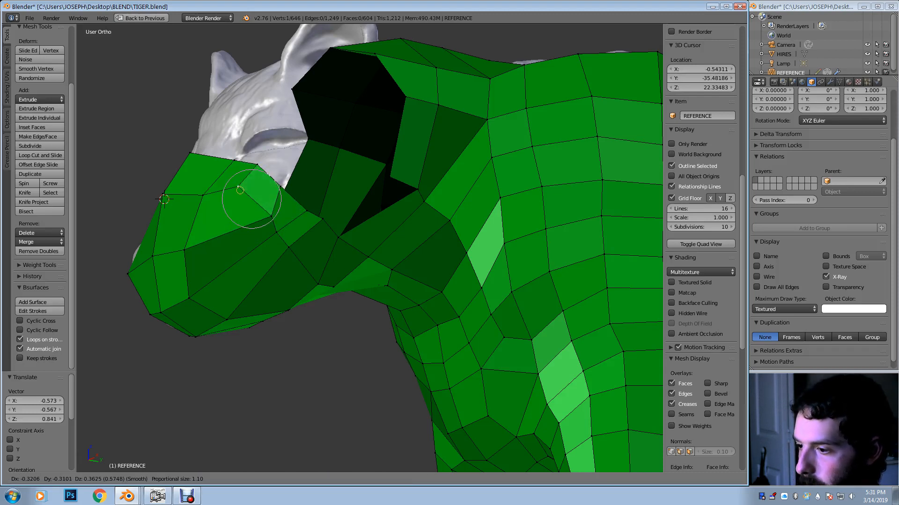
key("Return")
key("g")
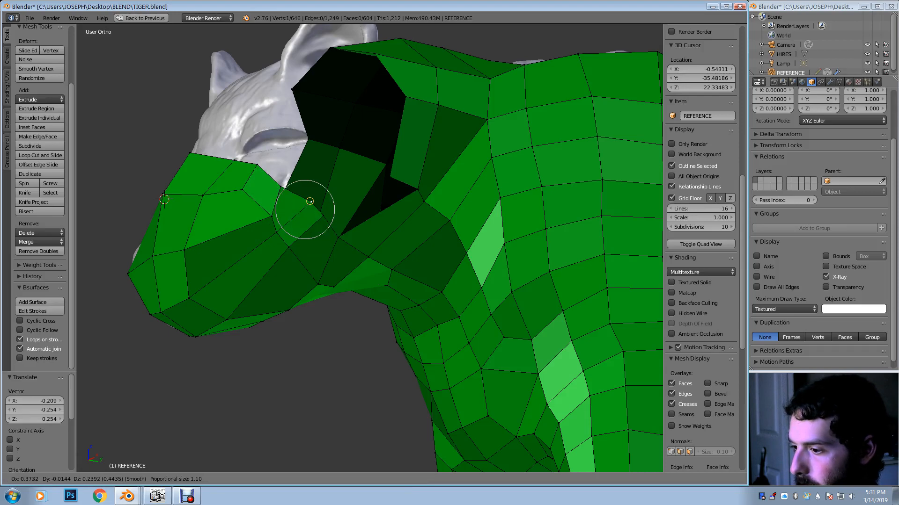
left_click(309, 197)
Reposition two adjacent vertices along the lower cheek above the jawline
middle_click_drag(309, 196, 375, 122)
middle_click_drag(264, 213, 255, 204)
key("g")
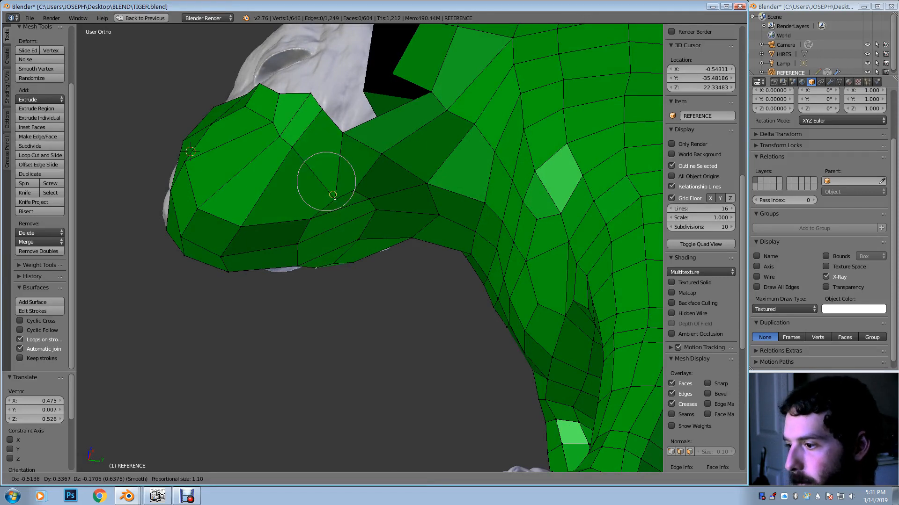
left_click(335, 194)
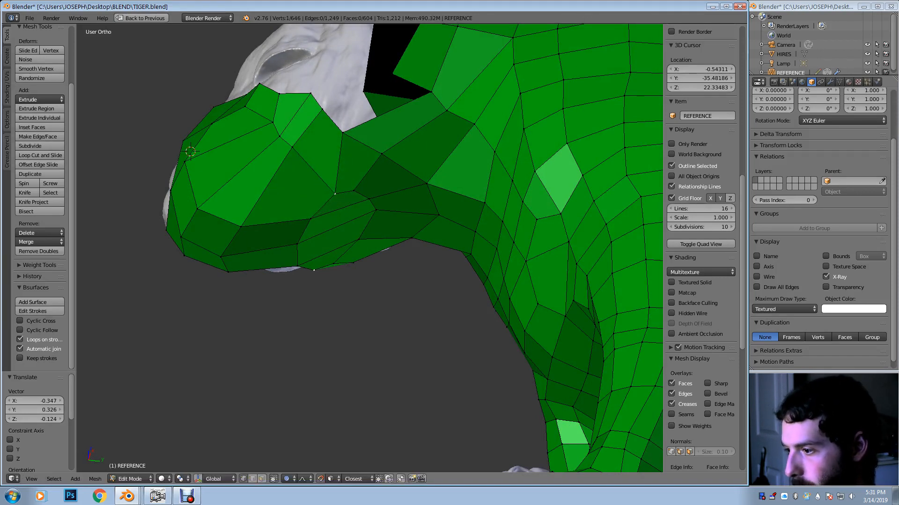
key("g")
left_click(353, 191)
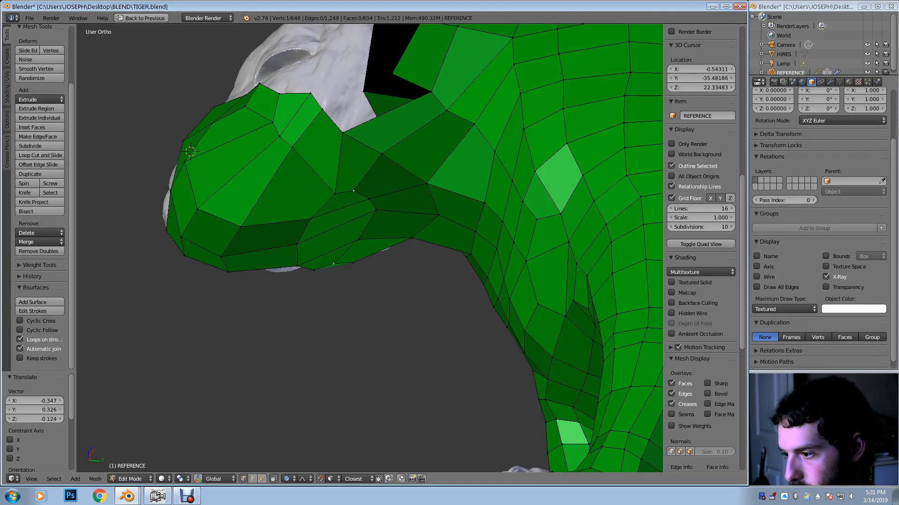
Delete the narrow face on the lower cheek above the jawline using Faces, working in face select mode
left_click(262, 479)
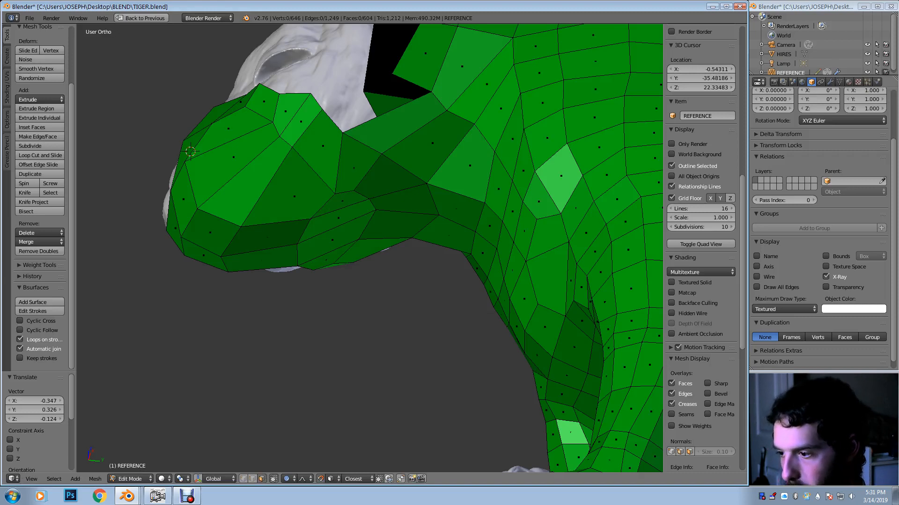
right_click(342, 201)
key("x")
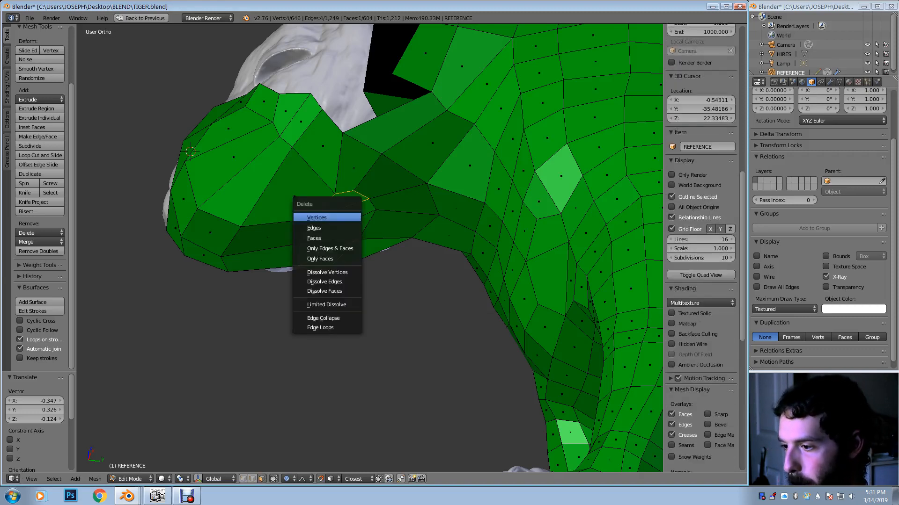
left_click(327, 238)
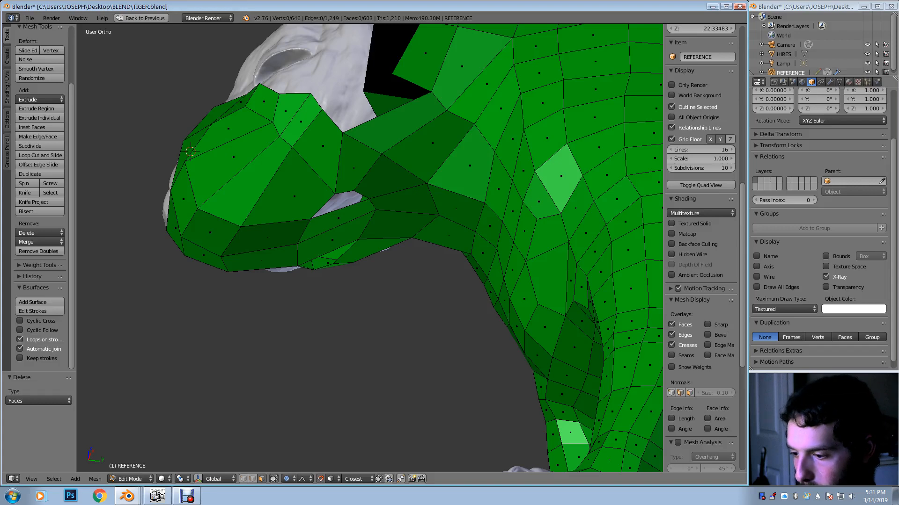
Return to vertex select mode and add a single loop cut over the muzzle's side ending at the cheek hole
left_click(243, 479)
key("ctrl+r")
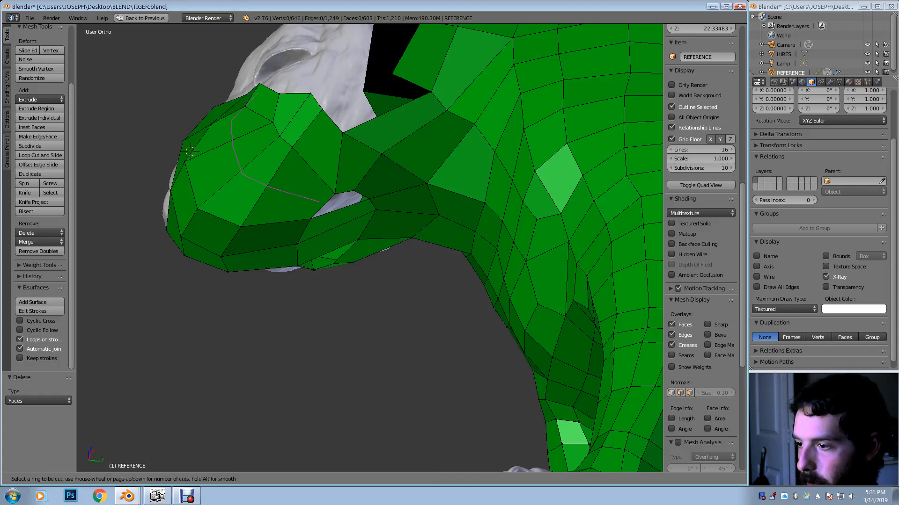
left_click(251, 180)
left_click(251, 180)
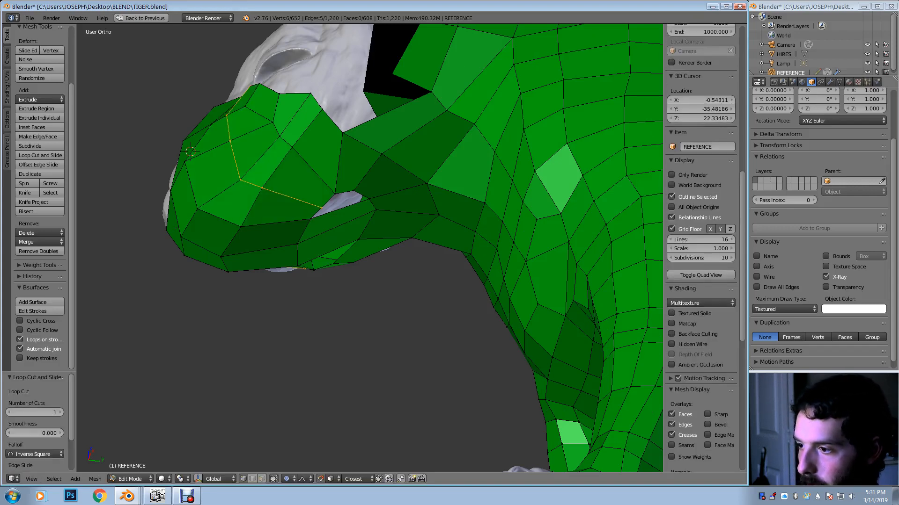
Move one vertex on the muzzle's upper border and one on its side forward to space the new loop evenly
middle_click_drag(251, 180, 309, 199)
right_click(315, 113)
key("g")
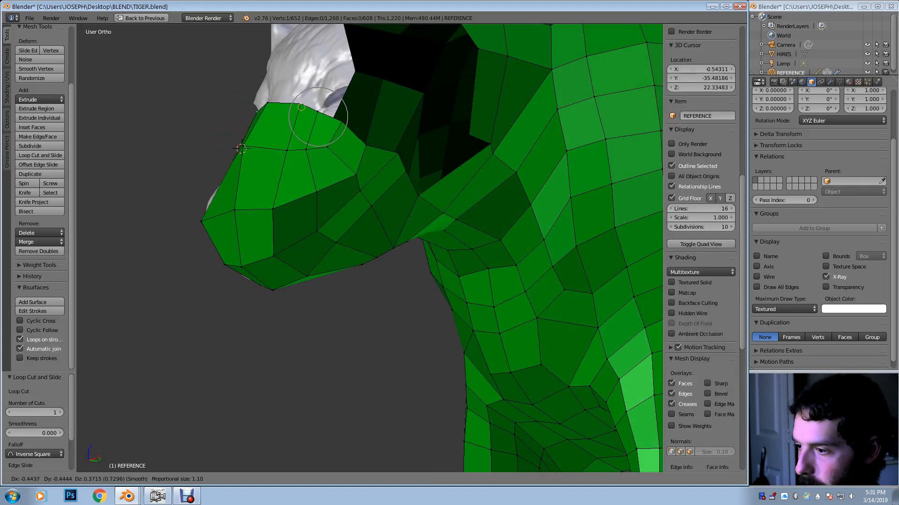
left_click(298, 105)
middle_click_drag(298, 105, 294, 94)
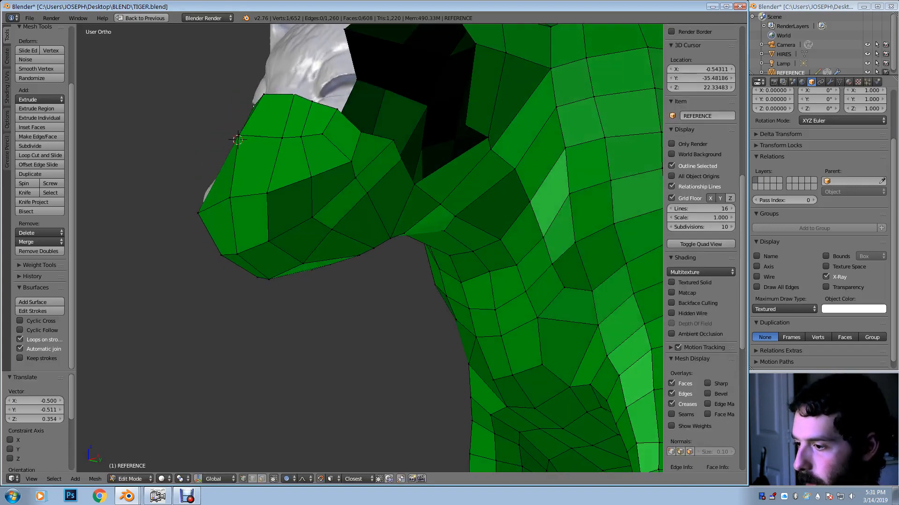
right_click(312, 177)
key("g")
left_click(297, 191)
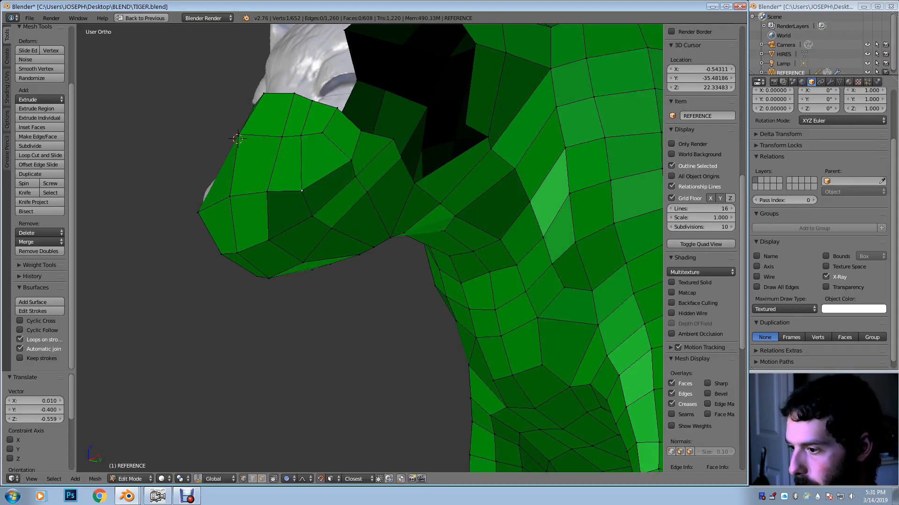
Move the new loop's lower side vertex to even out the faces on the muzzle's side
middle_click_drag(297, 190, 276, 187)
right_click(273, 197)
key("g")
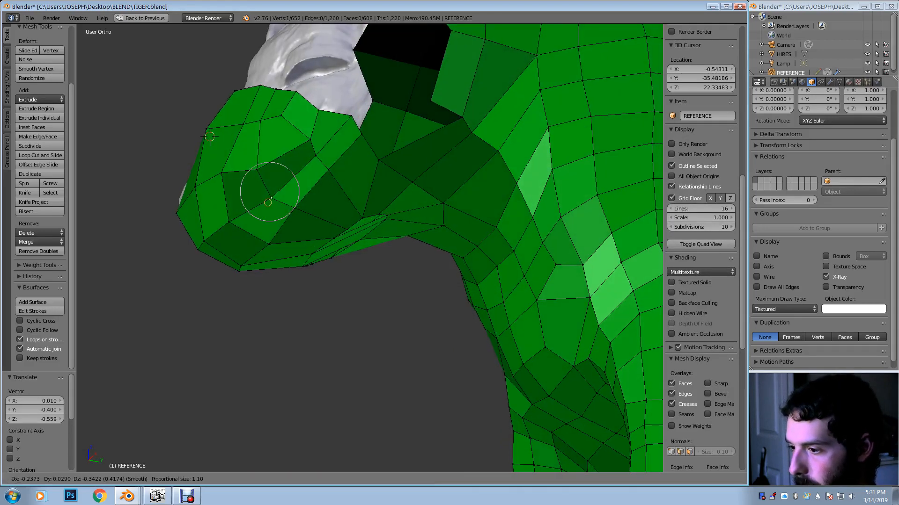
left_click(276, 200)
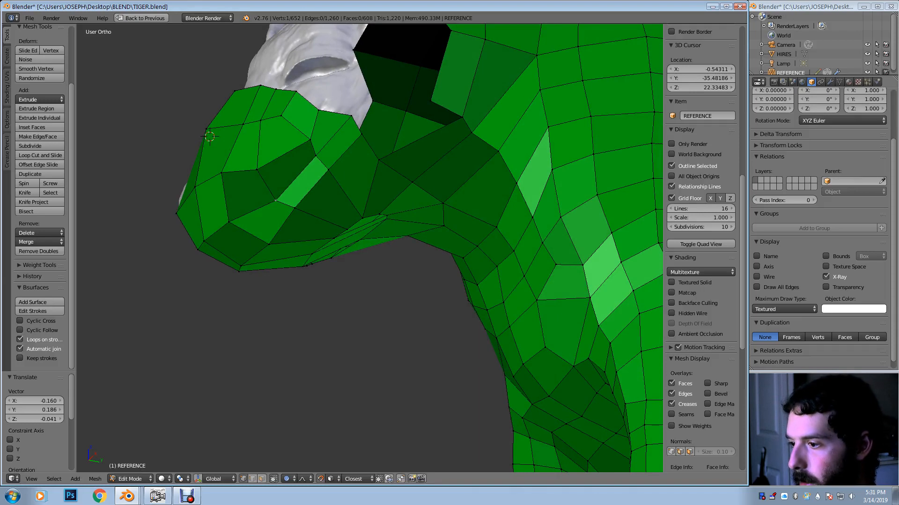
Move the vertex on the upper side of the muzzle slightly forward to even out the surrounding faces
right_click(310, 140)
key("g")
left_click(300, 139)
Add a single loop cut across the strip of faces running between the two mirrored cheek holes
middle_click_drag(300, 139, 271, 169)
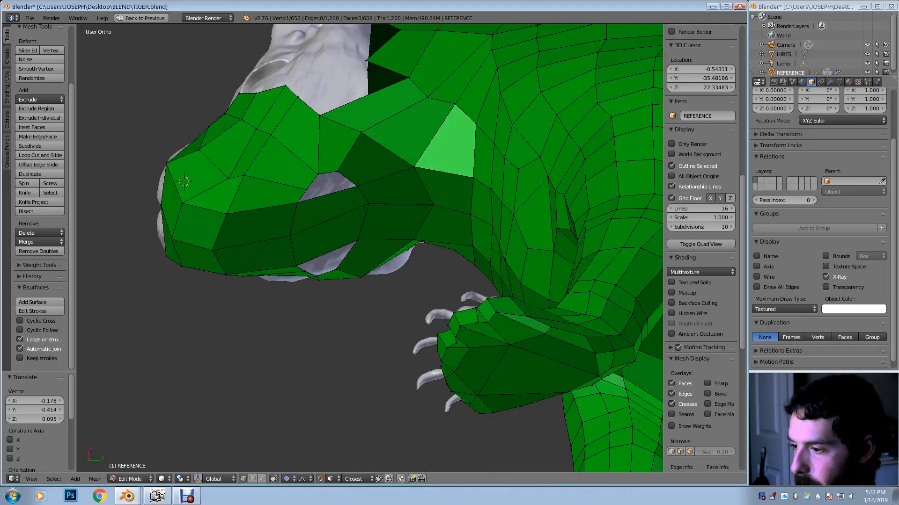
key("ctrl+r")
left_click(327, 222)
left_click(330, 222)
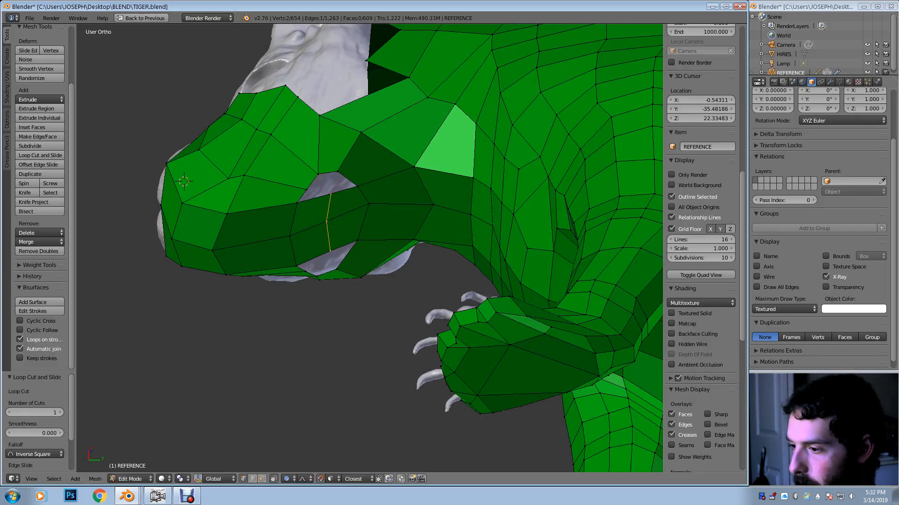
Fill the cheek hole with a triangle at its front and a quad over the remaining opening
right_click(318, 174)
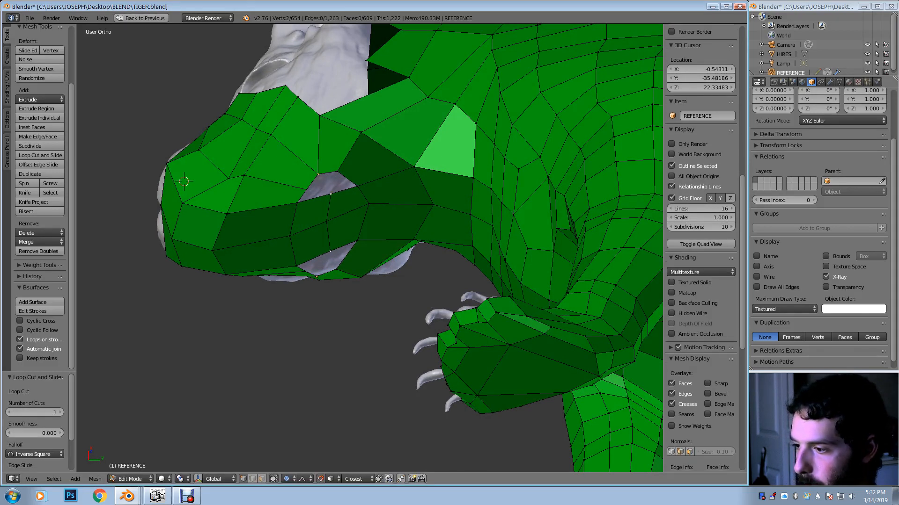
scroll(701, 248, "up", 2)
key("f")
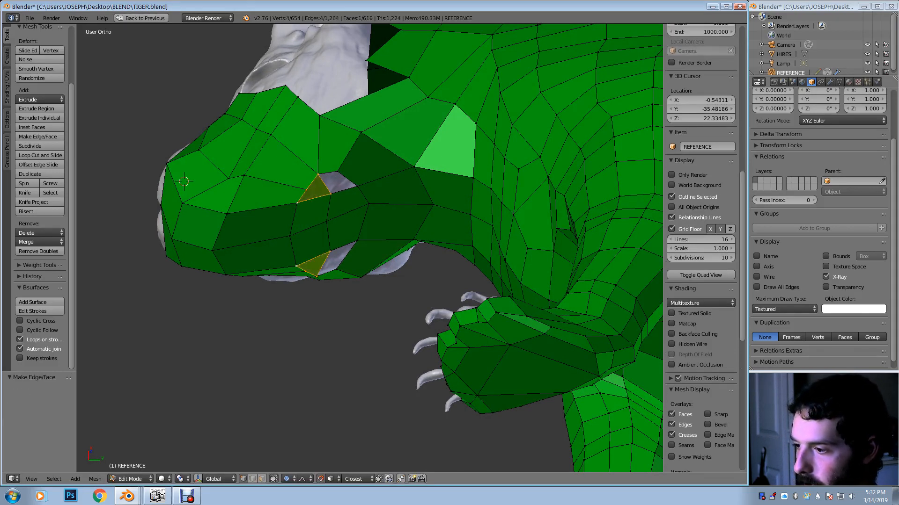
right_click(318, 175)
right_click(337, 172, "shift")
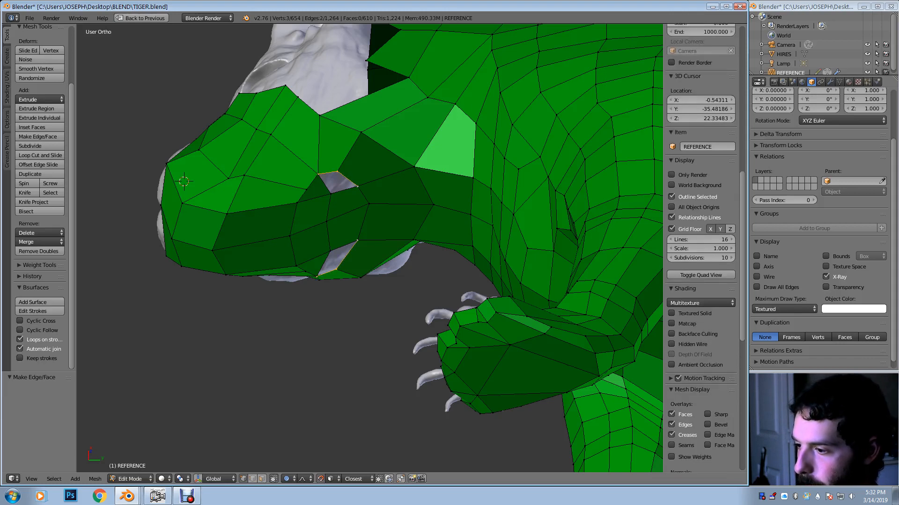
right_click(330, 194, "shift")
key("f")
Reposition the vertices along the muzzle's side, from the filled cheek hole towards the nose, to even out their spacing
right_click_drag(307, 190, 293, 183)
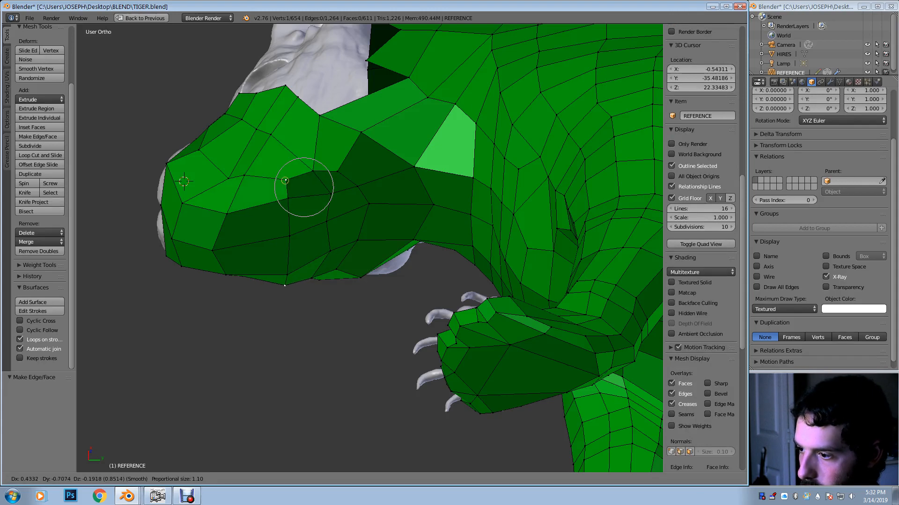
left_click(283, 175)
key("g")
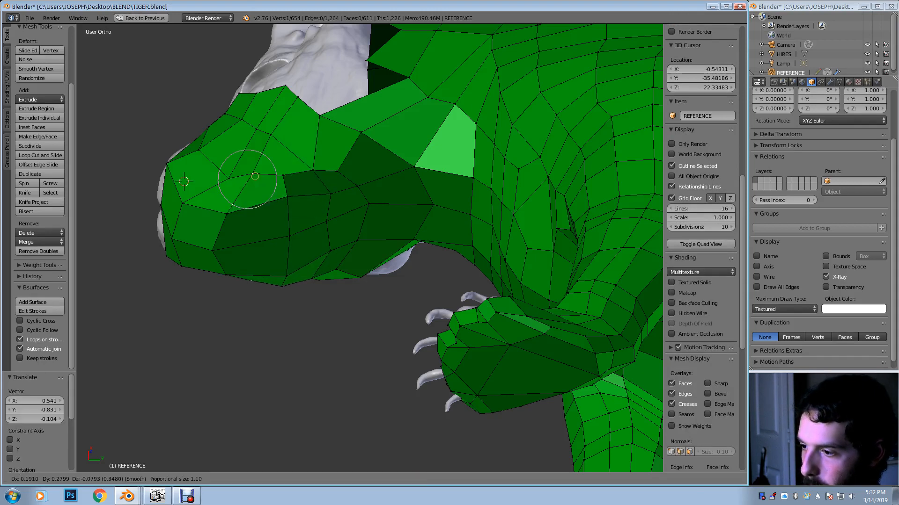
left_click(220, 172)
key("g")
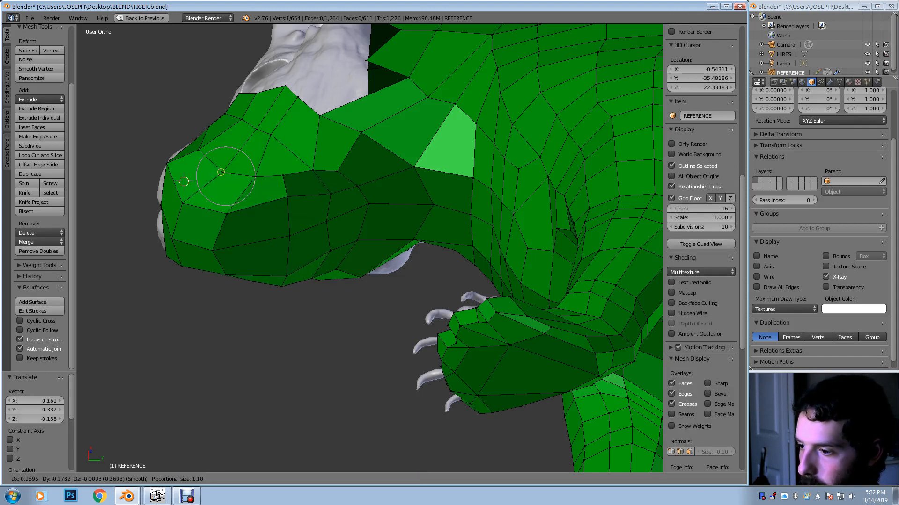
left_click(225, 176)
middle_click_drag(225, 176, 226, 167)
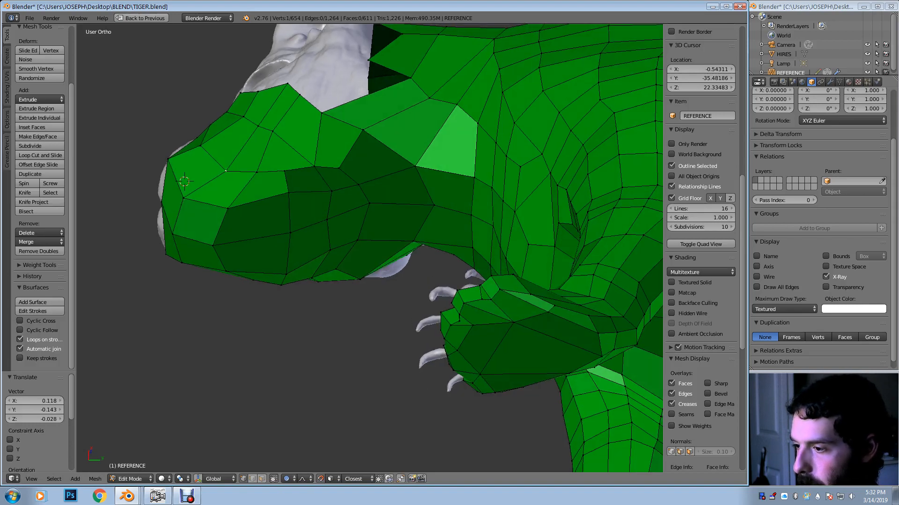
right_click(284, 171)
key("g")
left_click(299, 178)
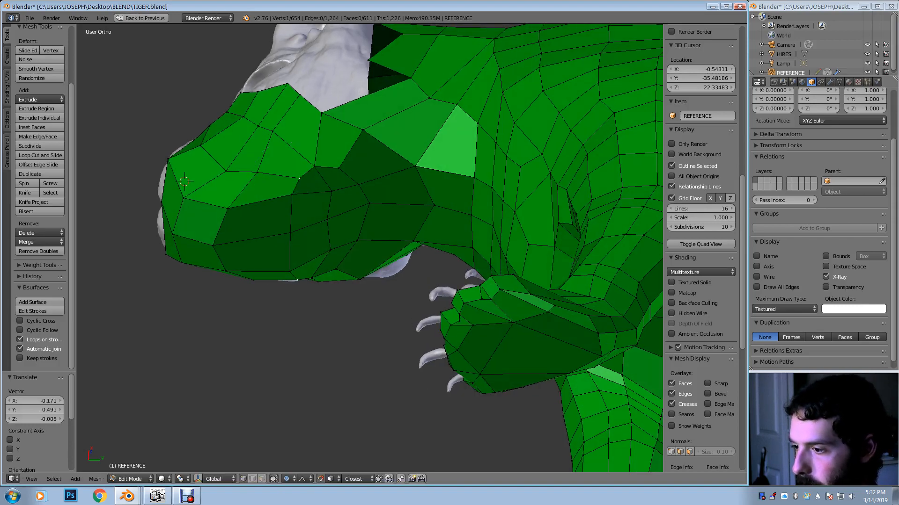
Add a loop cut across the rear half of the muzzle and another one closer to the nose
key("ctrl+r")
left_click(276, 174)
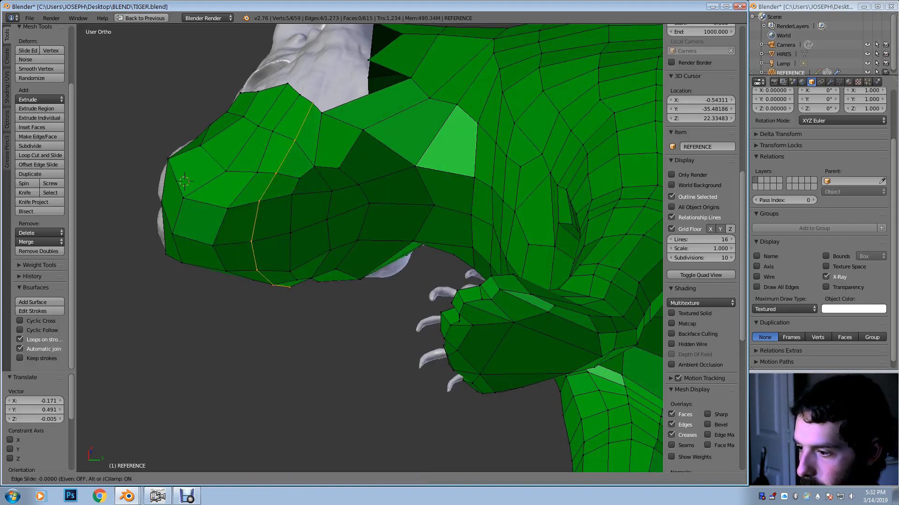
left_click(276, 174)
middle_click_drag(225, 176, 243, 225)
key("ctrl+r")
left_click(241, 156)
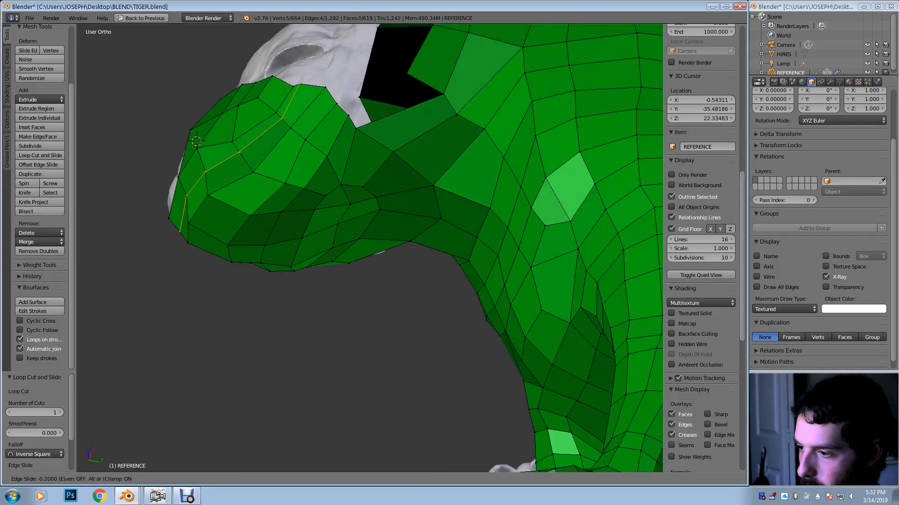
left_click(239, 154)
Add one more loop cut through the wide faces on the muzzle's side, slid slightly off centre
middle_click_drag(337, 210, 320, 212)
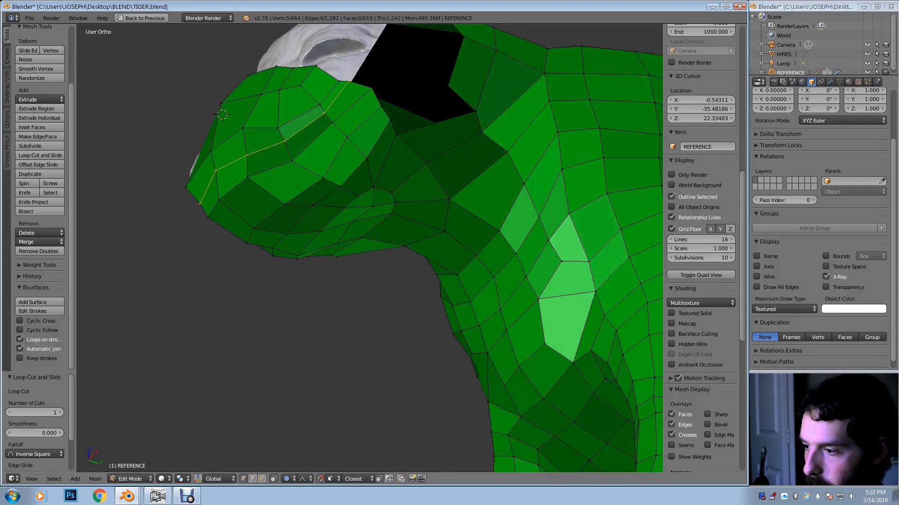
key("ctrl+r")
left_click(270, 191)
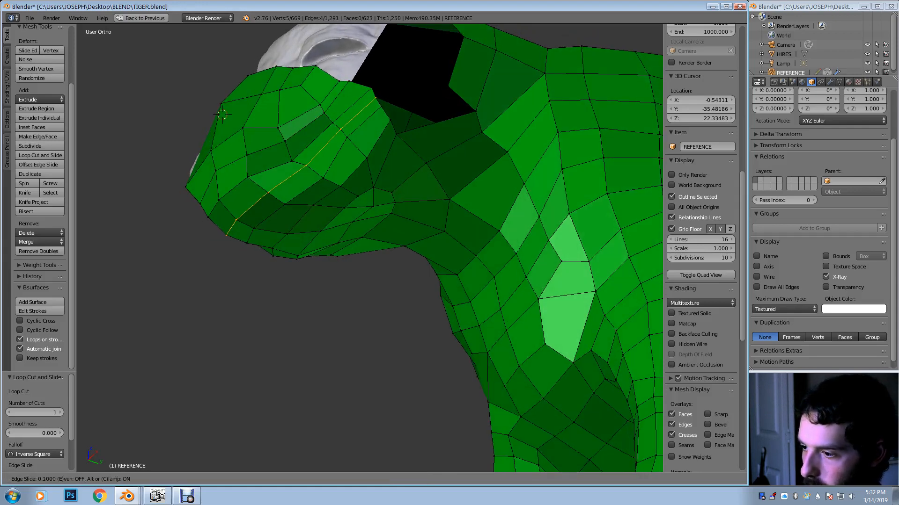
left_click(269, 192)
Move three vertices on the front side of the muzzle to even out the faces around the new loops
middle_click_drag(328, 211, 285, 213)
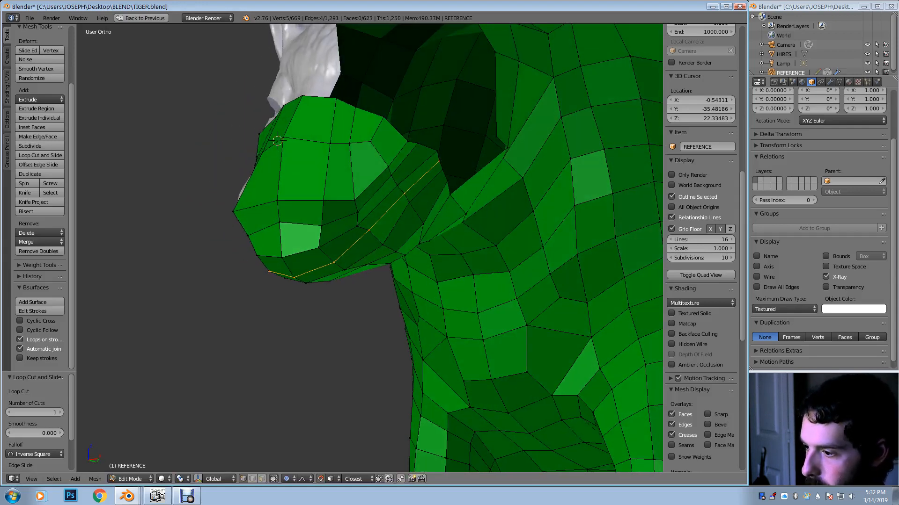
right_click(323, 200)
key("g")
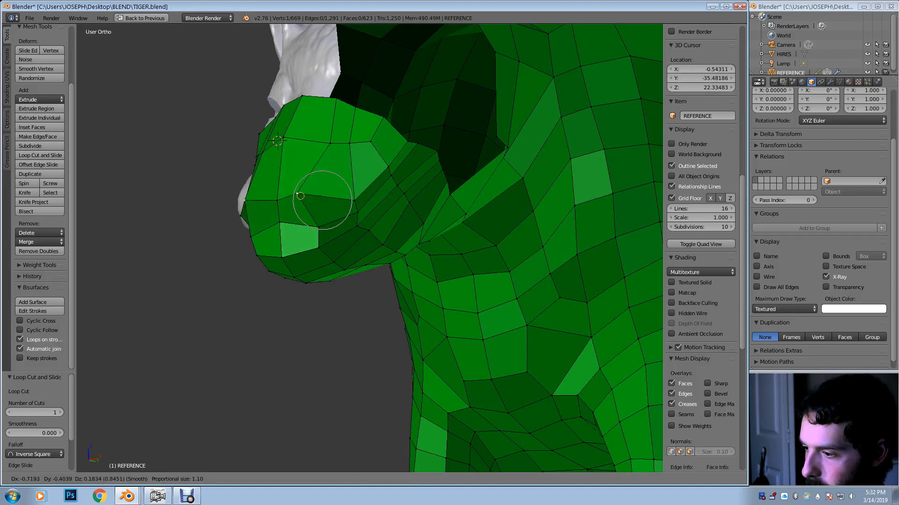
left_click(298, 194)
key("g")
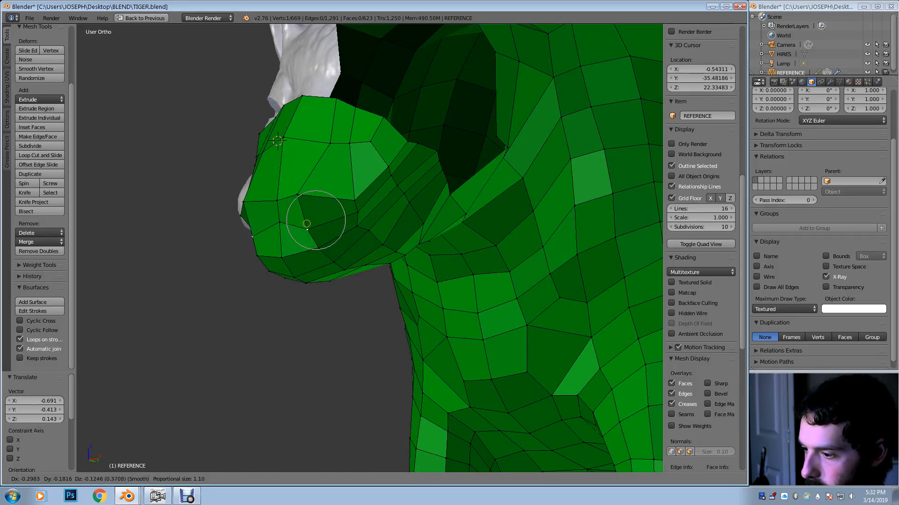
left_click(308, 228)
right_click(282, 225)
key("g")
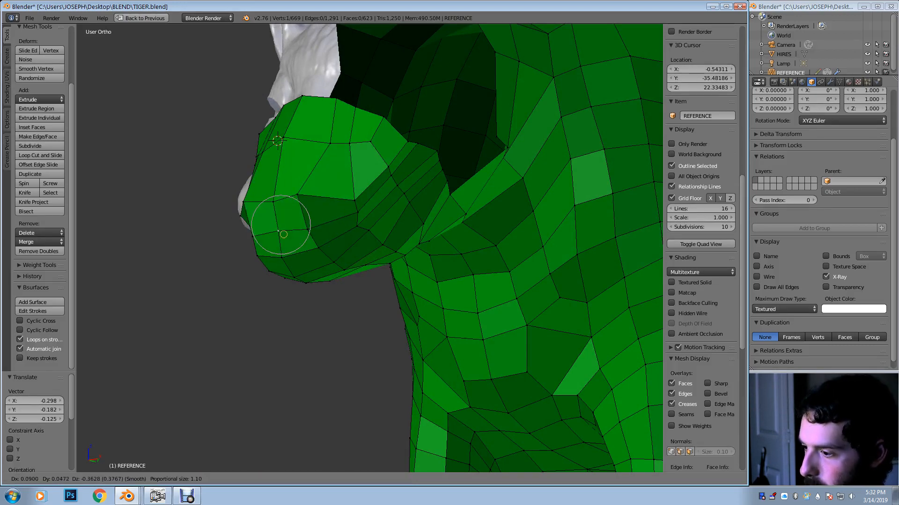
left_click(283, 232)
Raise one vertex on the muzzle's side and lower the one beneath it to spread the faces between them
right_click(351, 200)
key("g")
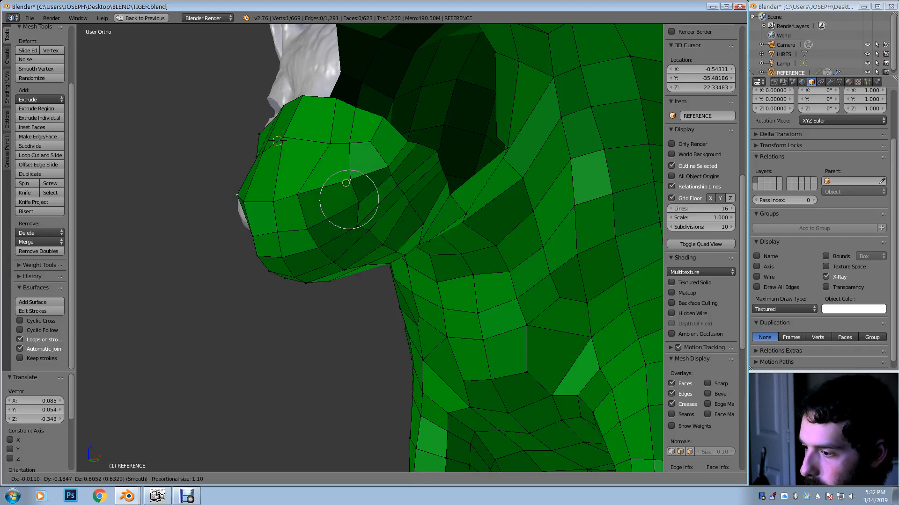
left_click(347, 181)
key("g")
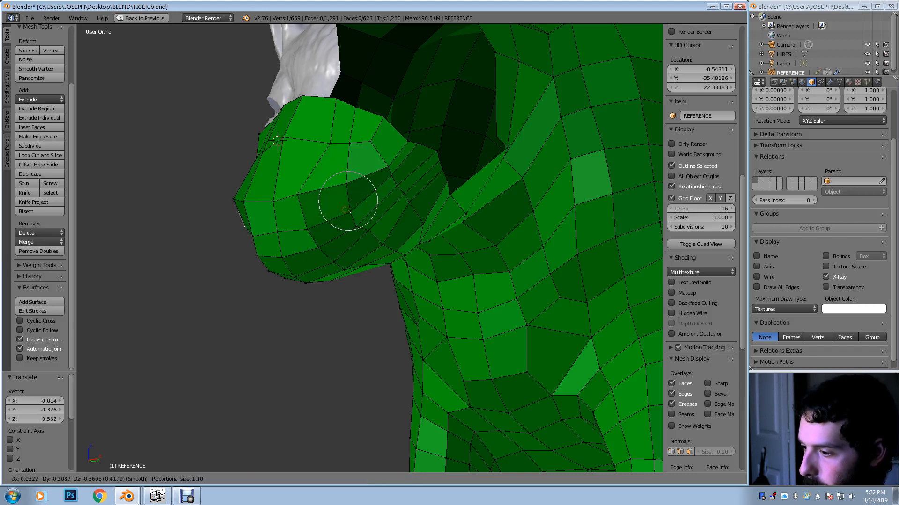
left_click(347, 209)
middle_click_drag(347, 208, 311, 207)
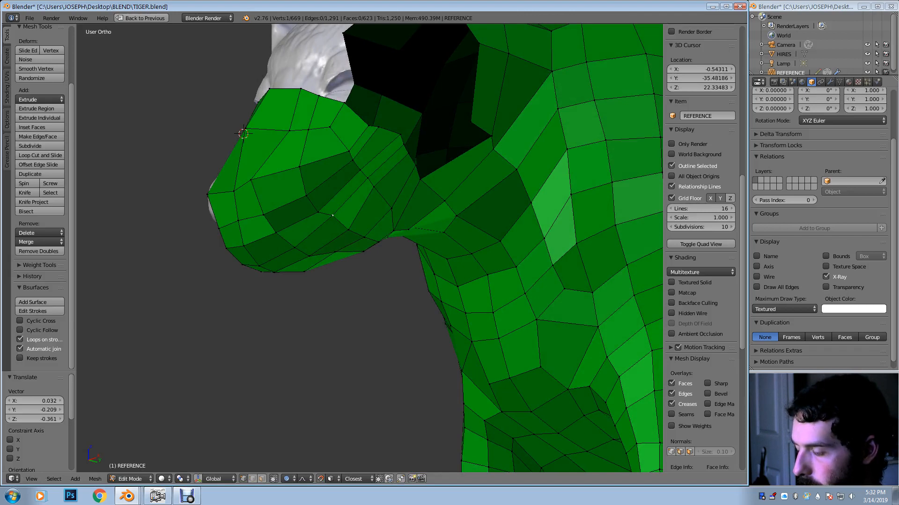
key("g")
left_click(334, 226)
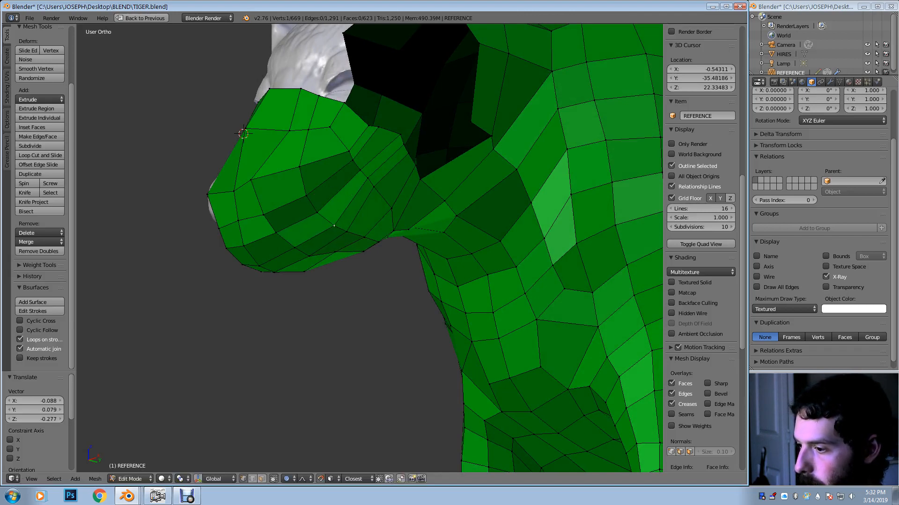
Adjust the vertices across the front and upper part of the muzzle so its rows of faces run evenly
middle_click_drag(333, 226, 374, 227)
right_click(366, 207)
key("g")
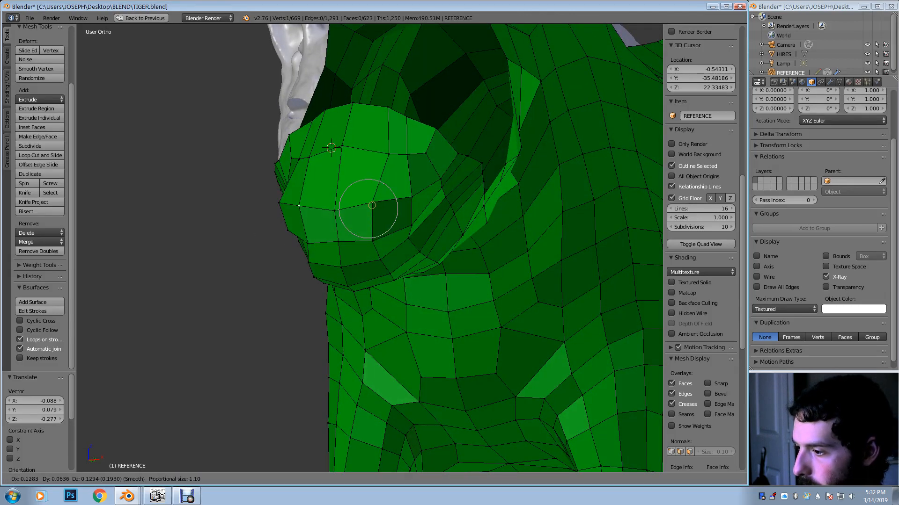
left_click(370, 203)
key("g")
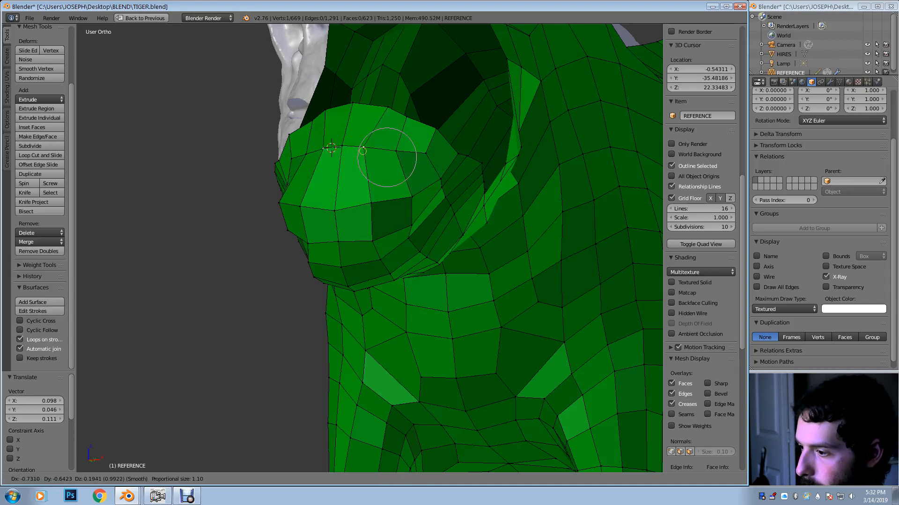
left_click(322, 148)
key("g")
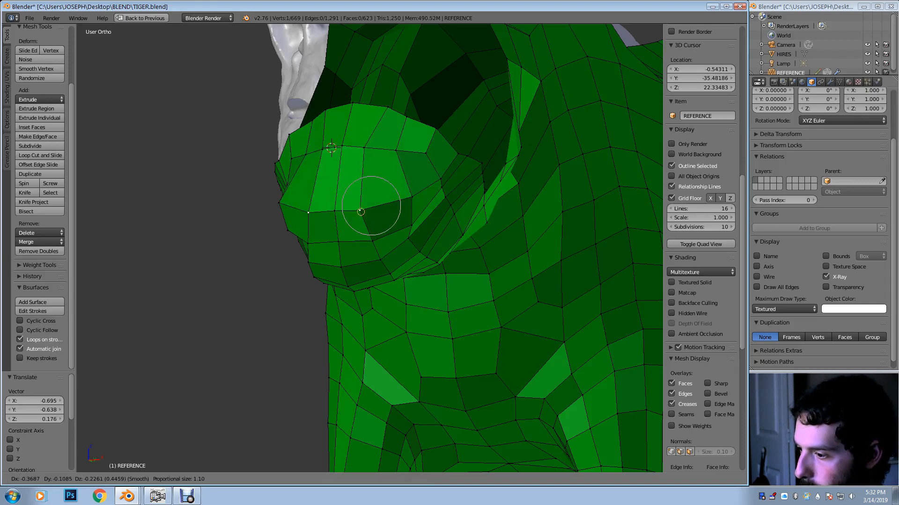
left_click(307, 214)
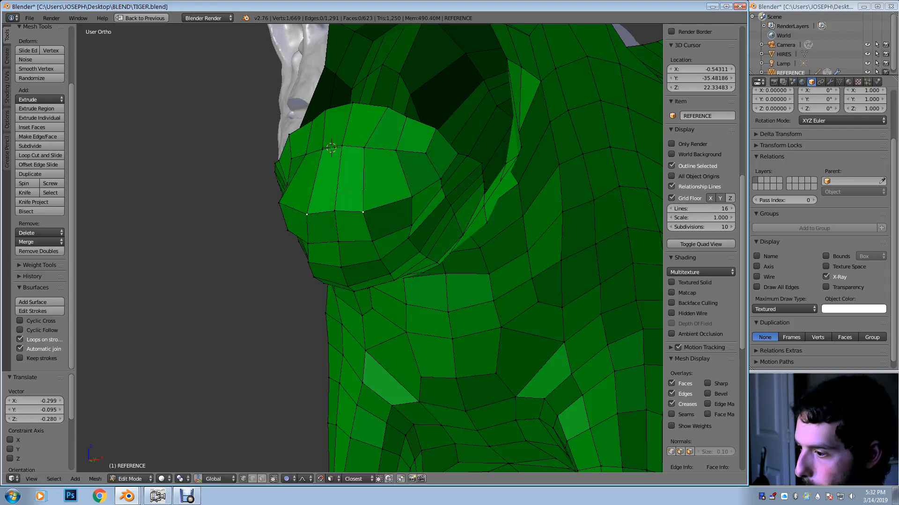
key("g")
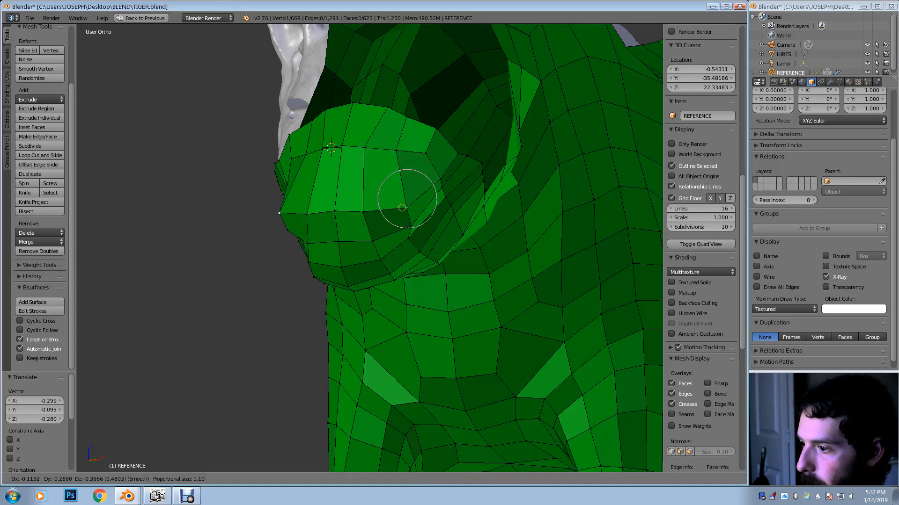
left_click(402, 207)
Move two vertices on the mesh's upper border over the nose bridge to smooth the border line
middle_click_drag(402, 207, 658, 369)
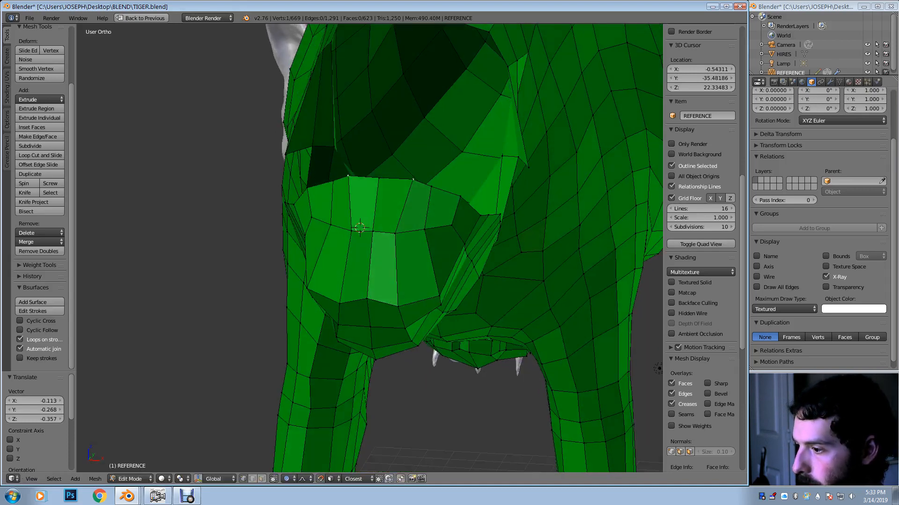
key("g")
key("Return")
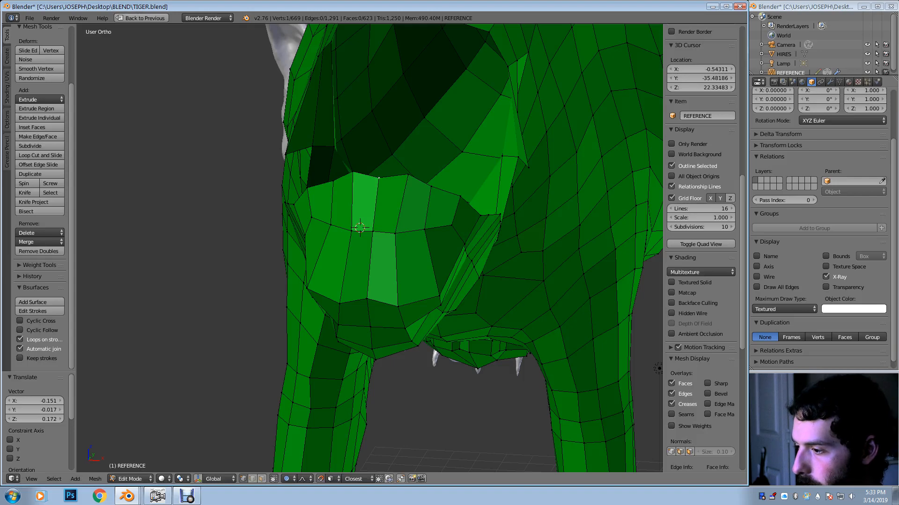
key("g")
key("Return")
Move two upper border vertices below the eye to follow the line from the nose bridge to the cheek
middle_click_drag(658, 368, 496, 373)
key("g")
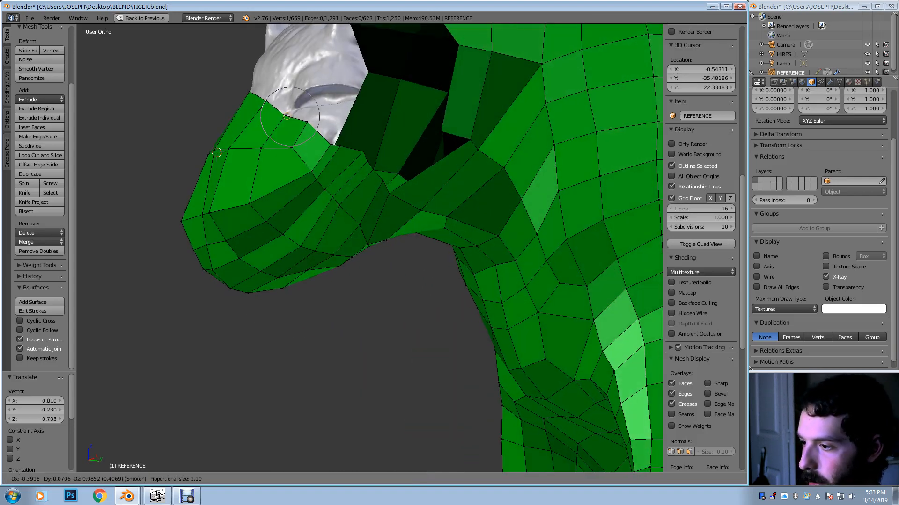
key("Return")
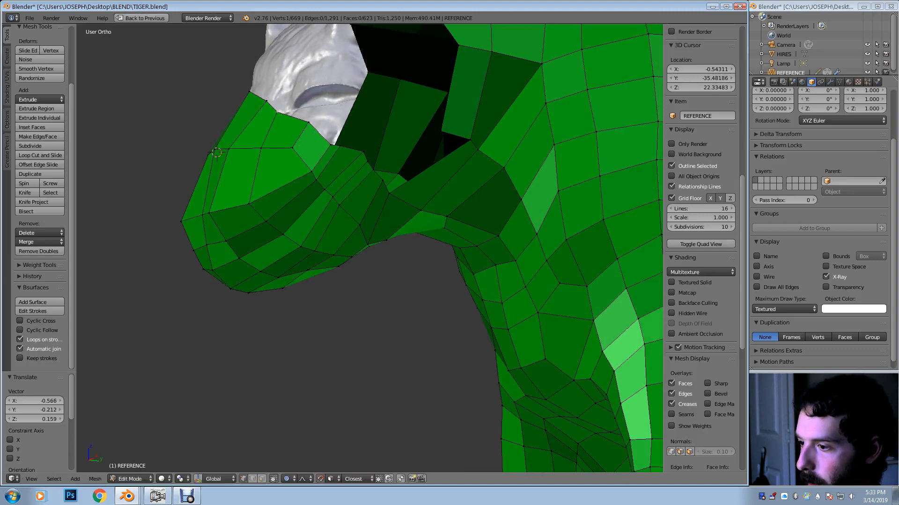
key("g")
key("Return")
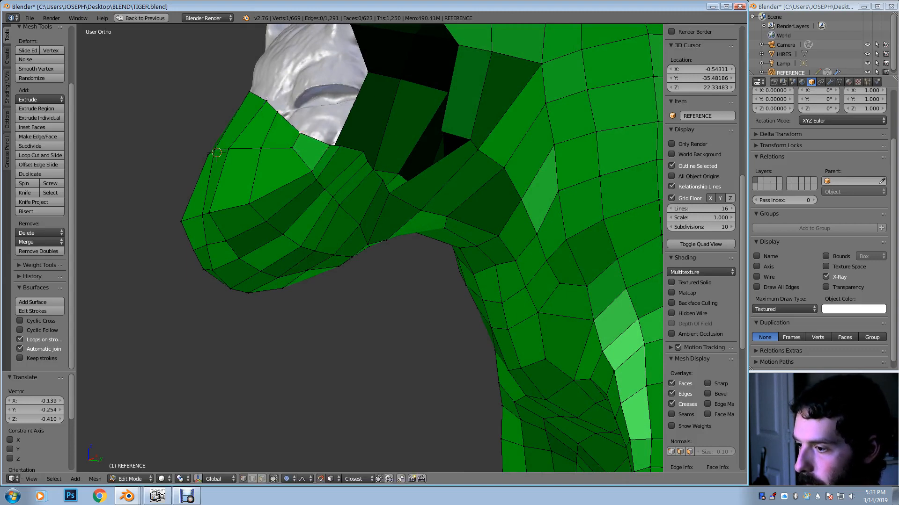
Extrude the upper border edge beside the nose bridge up past the eye's inner corner
right_click(277, 111, "shift")
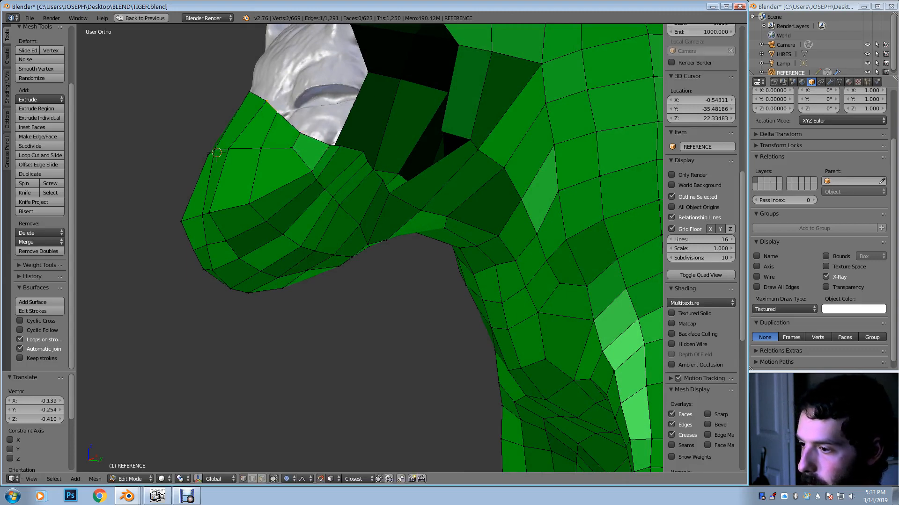
middle_click_drag(277, 112, 274, 197, "shift")
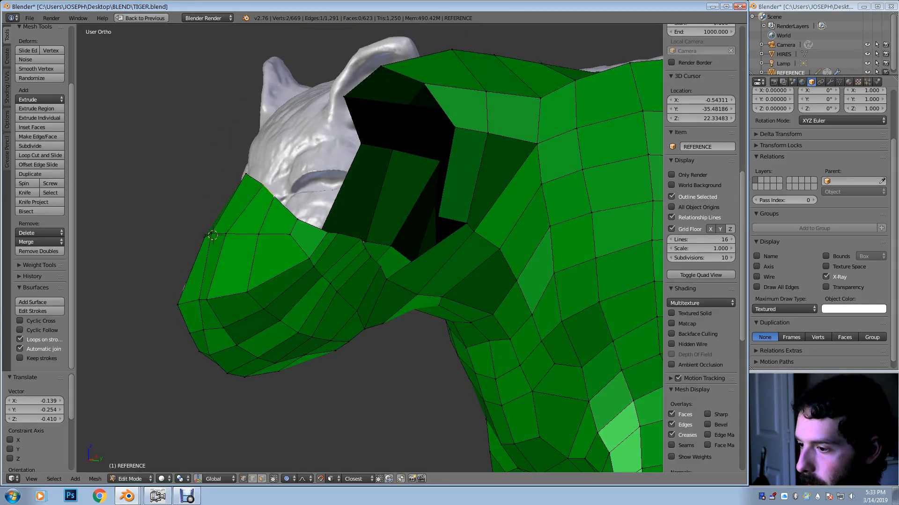
key("e")
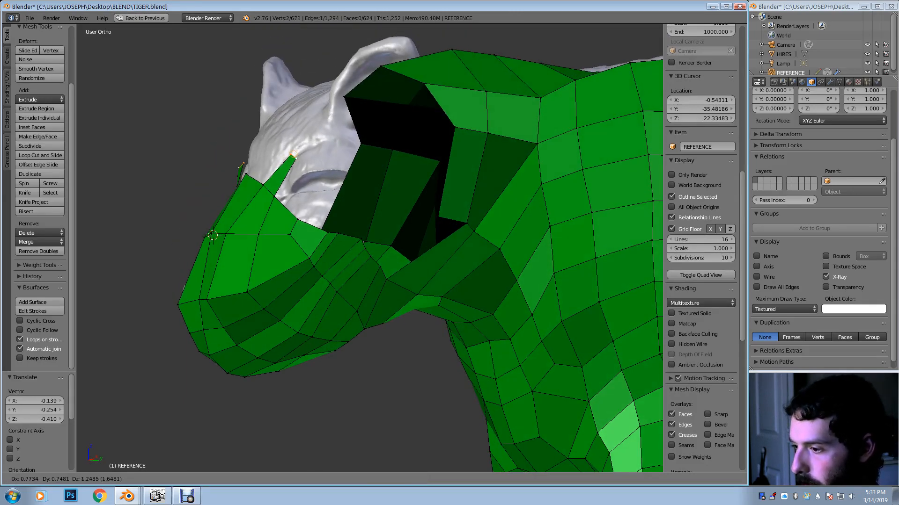
key("Return")
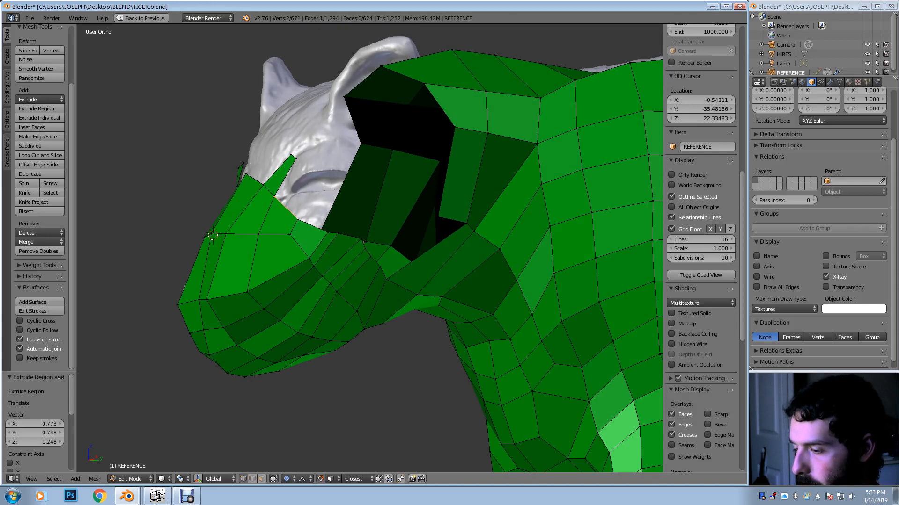
Extrude the neighbouring border edge toward the lower eyelid and shape the new face by moving its outer vertices
key("e")
key("Return")
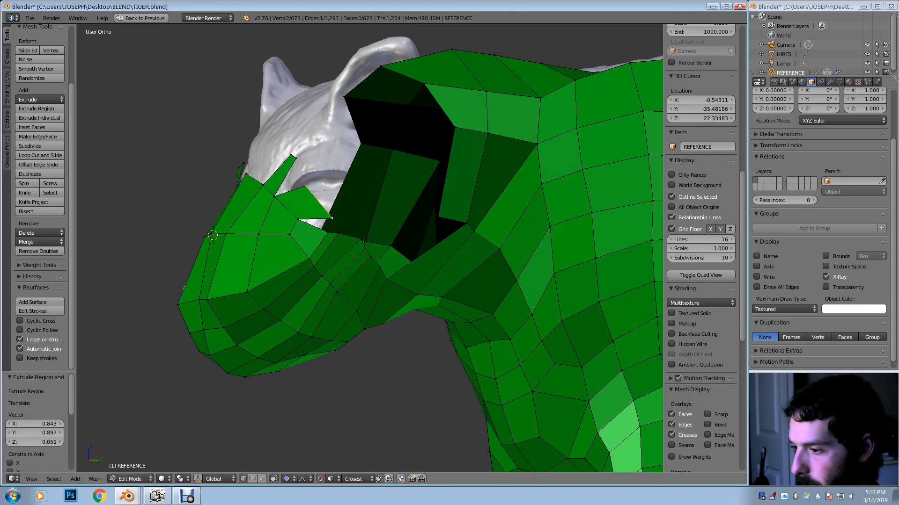
key("g")
key("Return")
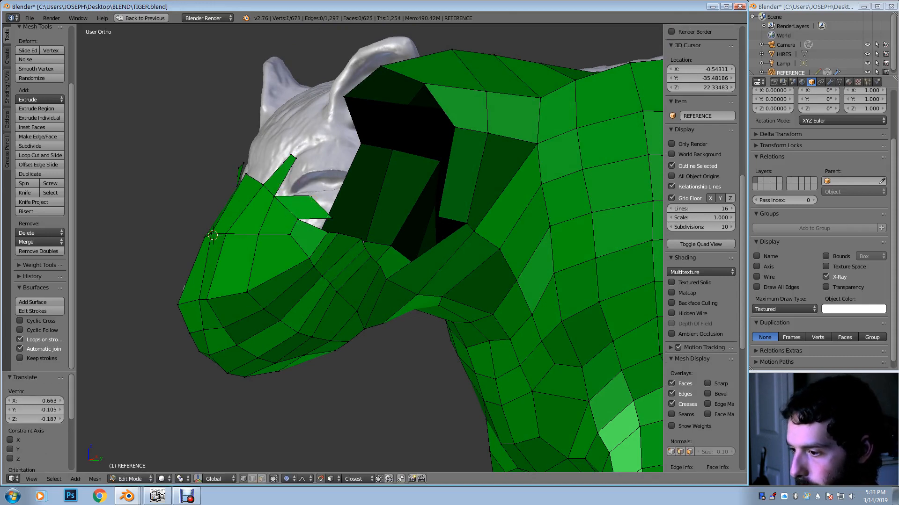
key("g")
key("Return")
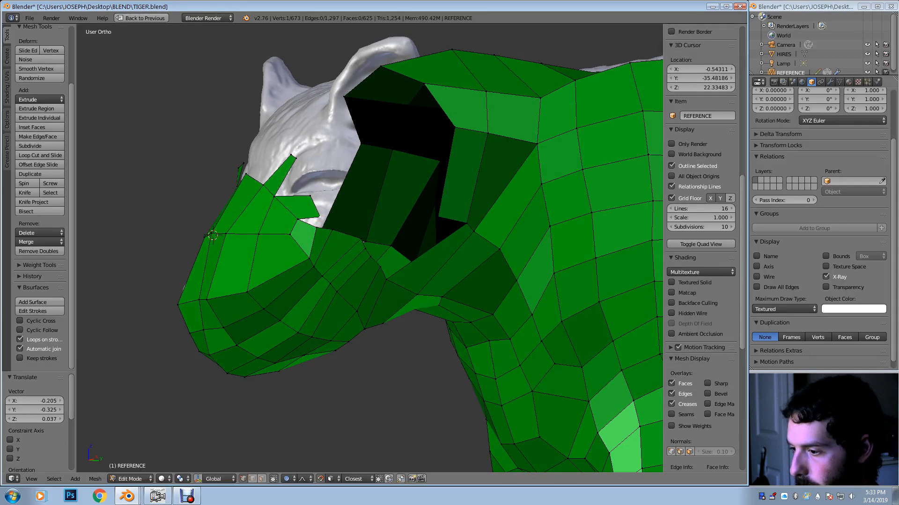
Merge the new face's lower outer vertex into the adjoining cheek border with At Last and adjust the corner below the eye
key("alt+m")
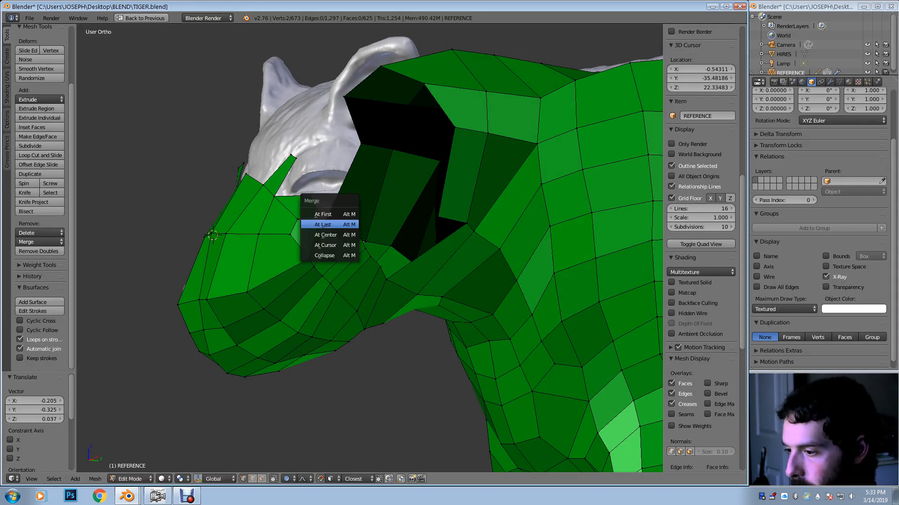
key("Return")
key("g")
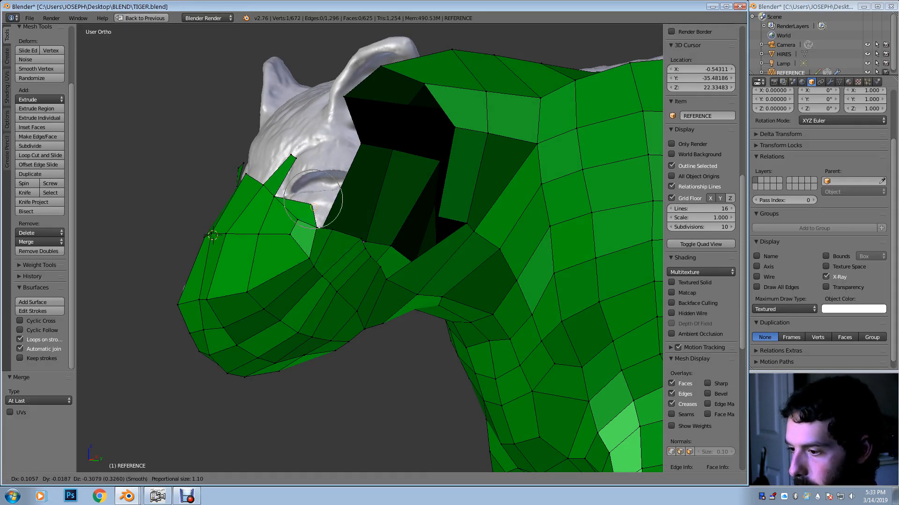
key("Return")
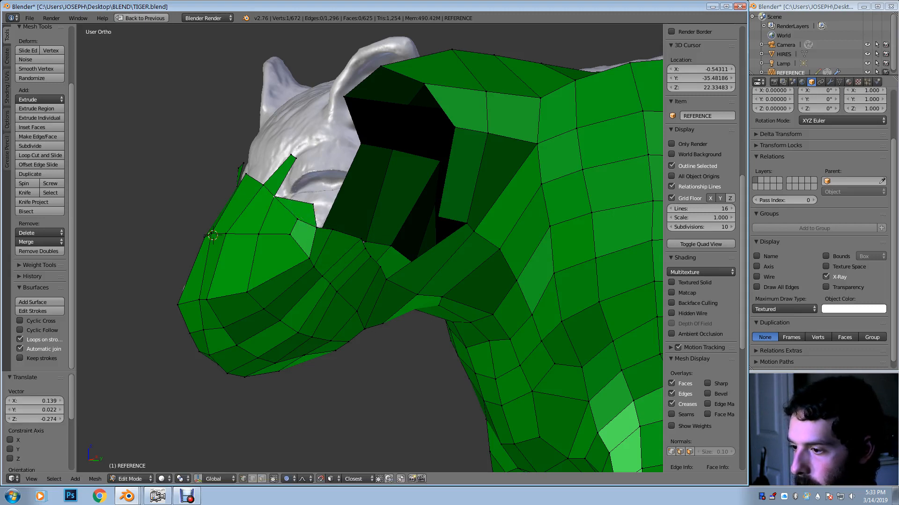
Reposition the vertices of the faces below the eye's inner corner to even out their spacing toward the cheek
key("g")
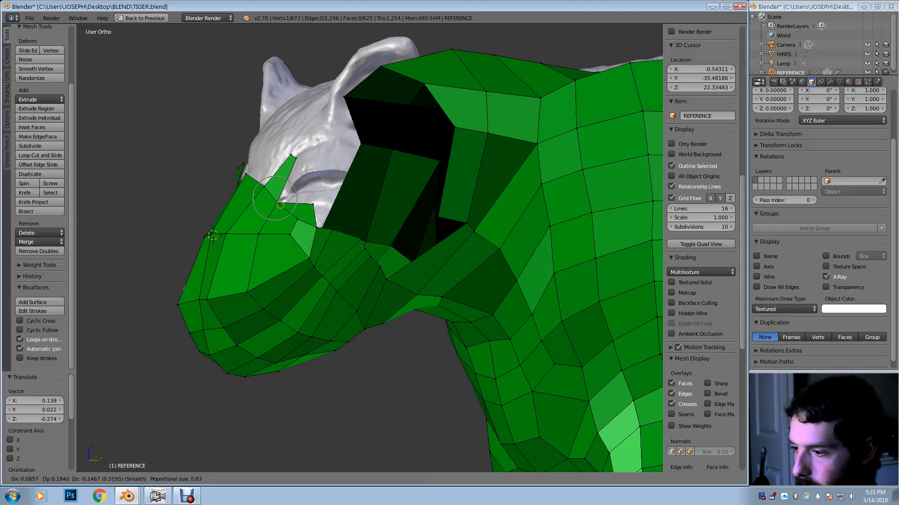
key("Return")
key("g")
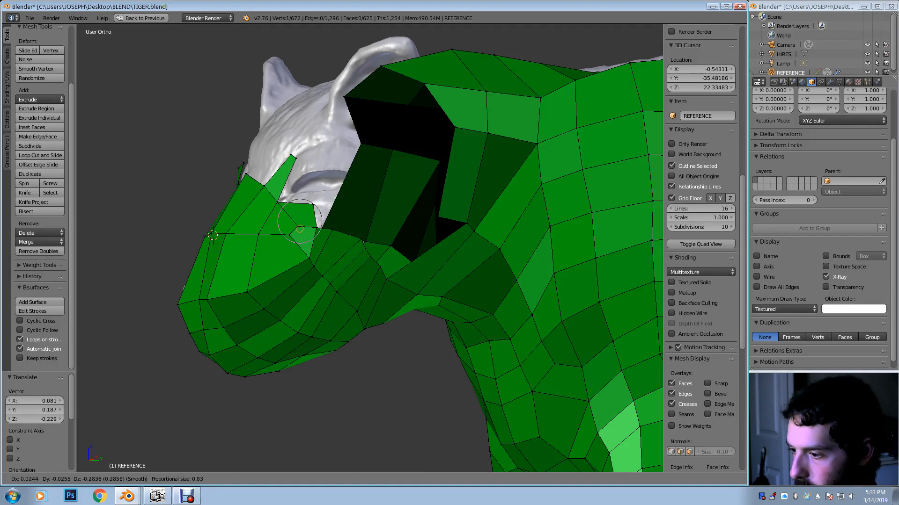
key("Return")
key("g")
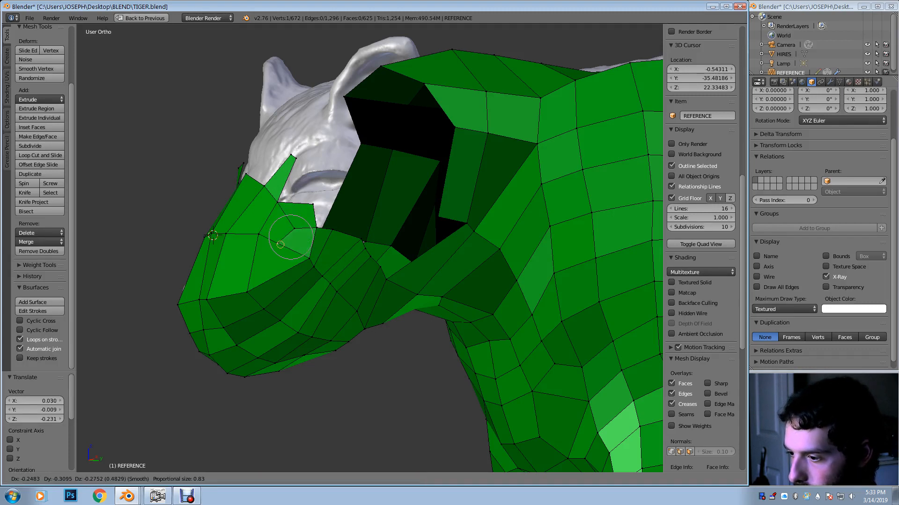
key("Return")
key("g")
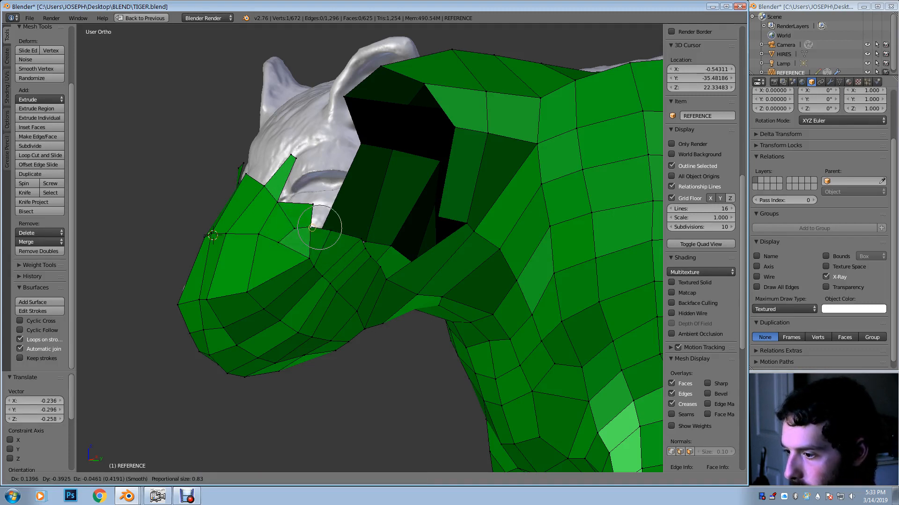
key("Return")
key("g")
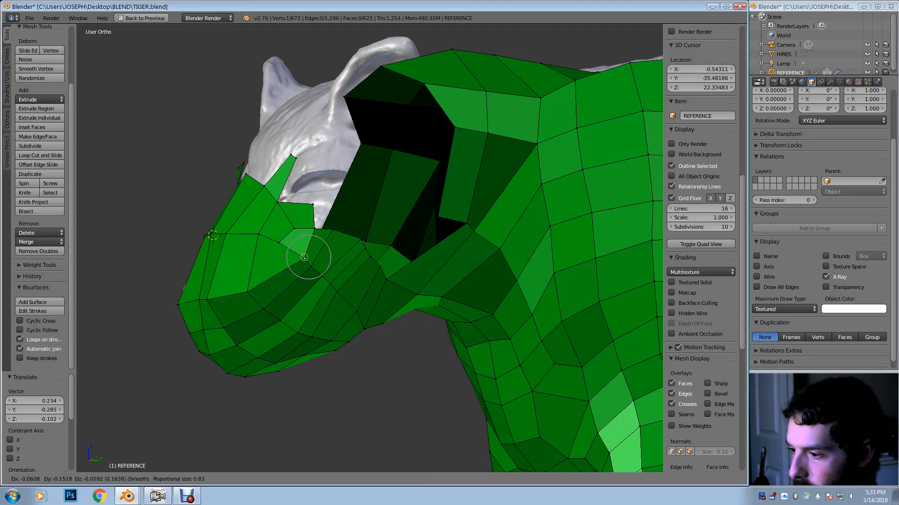
key("Return")
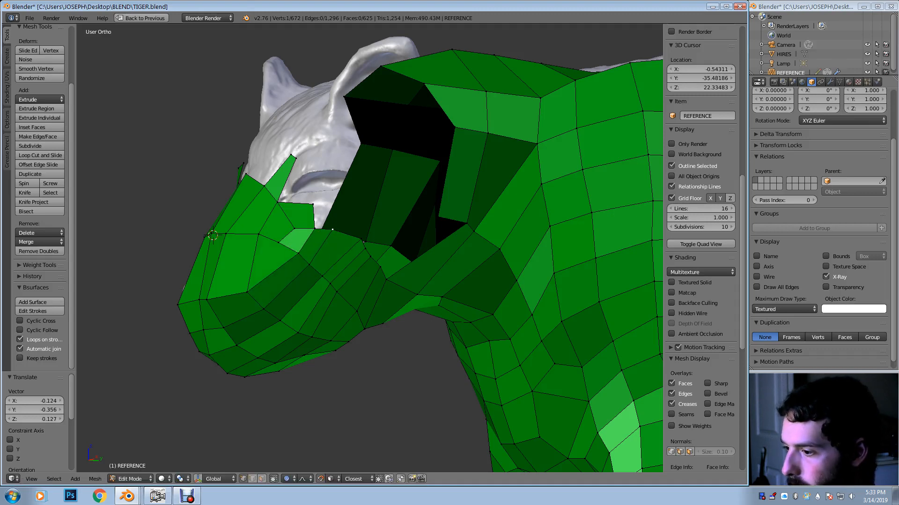
Extrude two cheek border edges up toward the eye and merge the overlapping vertex into the face below the eye with At Last
right_click(314, 229, "shift")
scroll(701, 188, "up", 2)
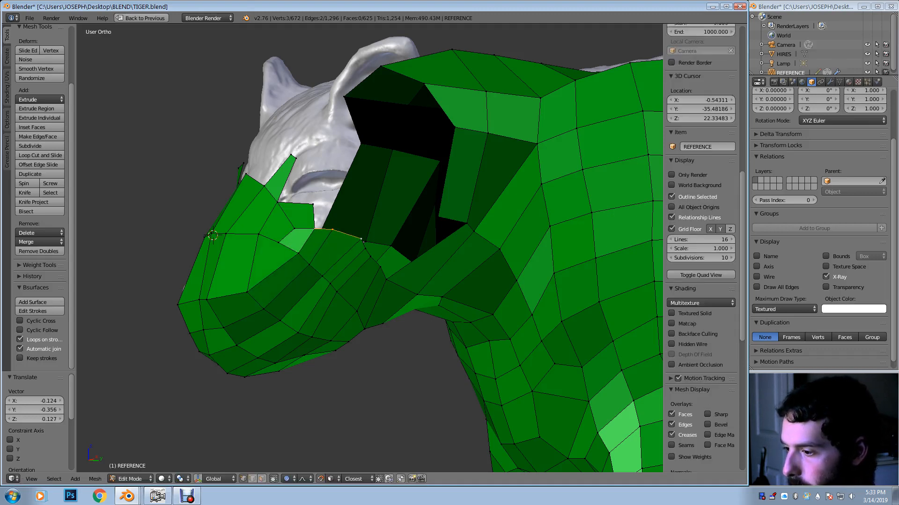
middle_click_drag(360, 239, 318, 249)
key("e")
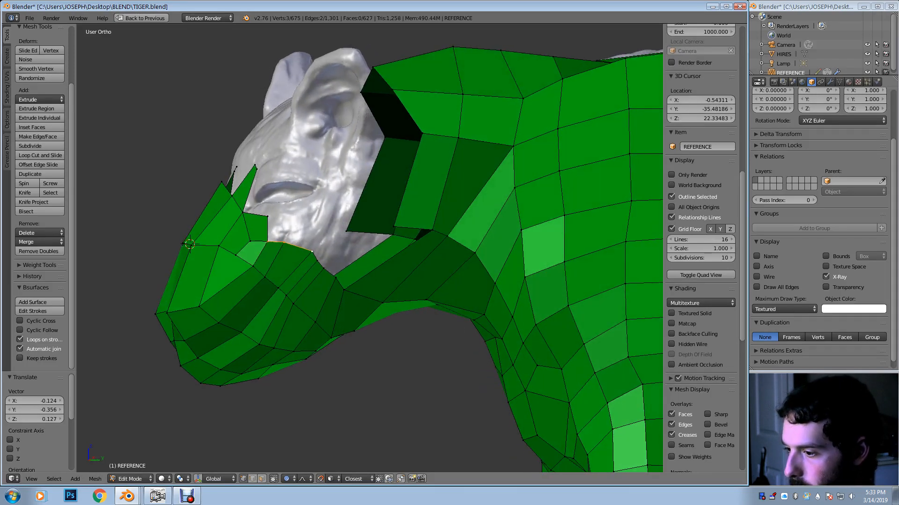
key("Return")
right_click(312, 205)
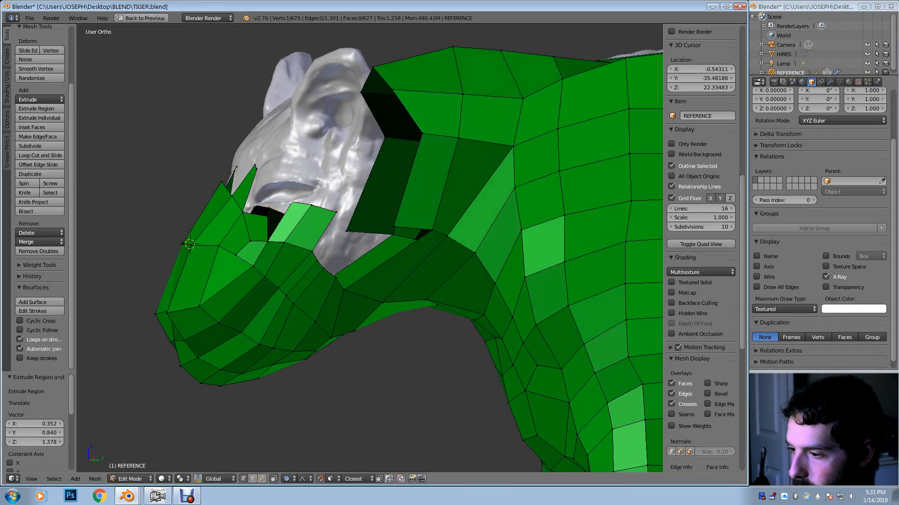
key("alt+m")
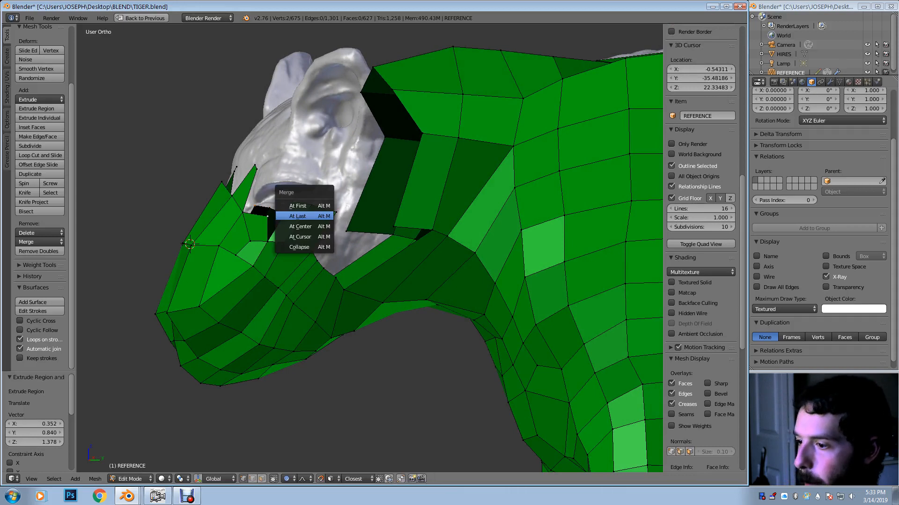
left_click(311, 209)
Move the two upper vertices of the new cheek faces to follow the curve beneath the eye
key("g")
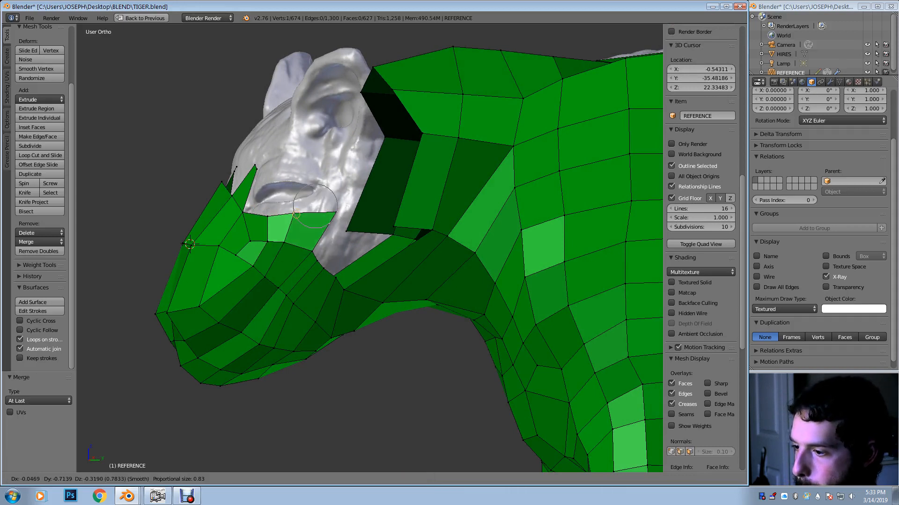
left_click(294, 214)
right_click(336, 212)
key("g")
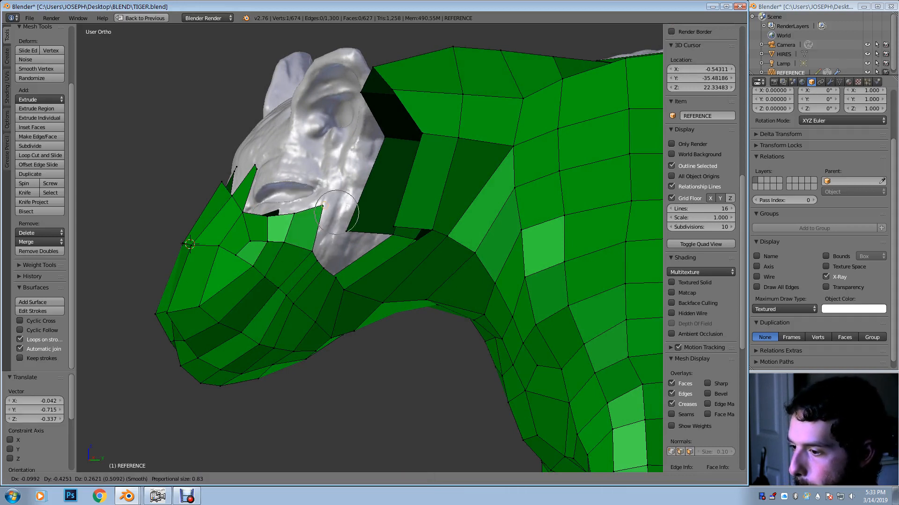
left_click(324, 205)
Add a single loop cut across the narrow face rising beside the eye's inner corner
key("ctrl+r")
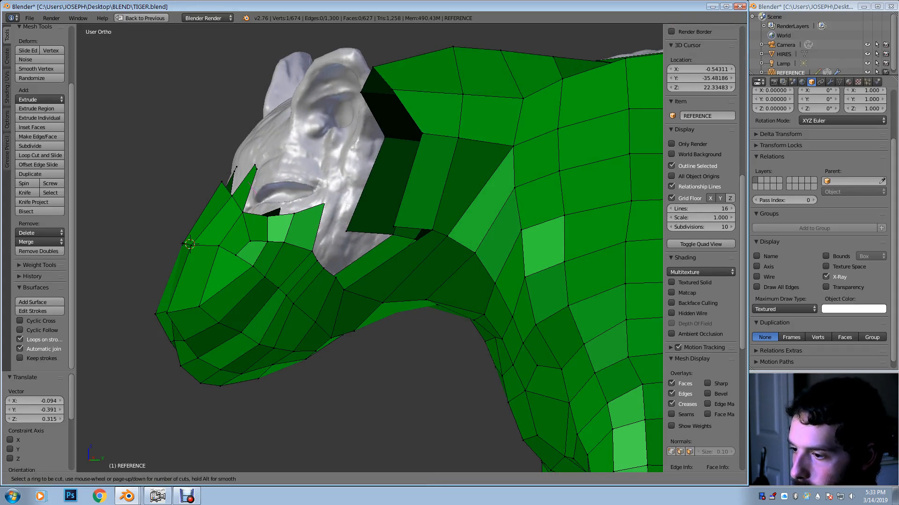
key("Escape")
key("ctrl+r")
left_click(247, 184)
left_click(246, 184)
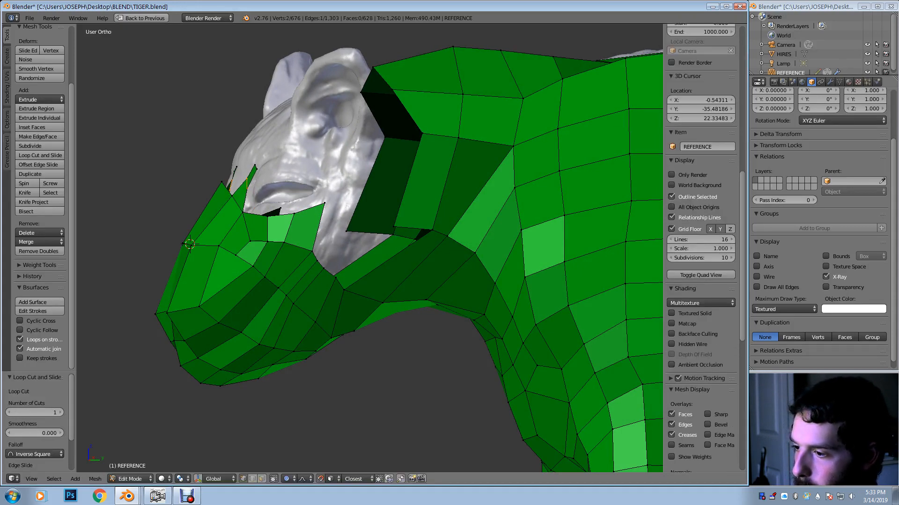
Move the vertices of the split strip to bend it around the eye's inner corner and onto the brow
scroll(700, 140, "down", 2)
right_click(256, 165)
key("g")
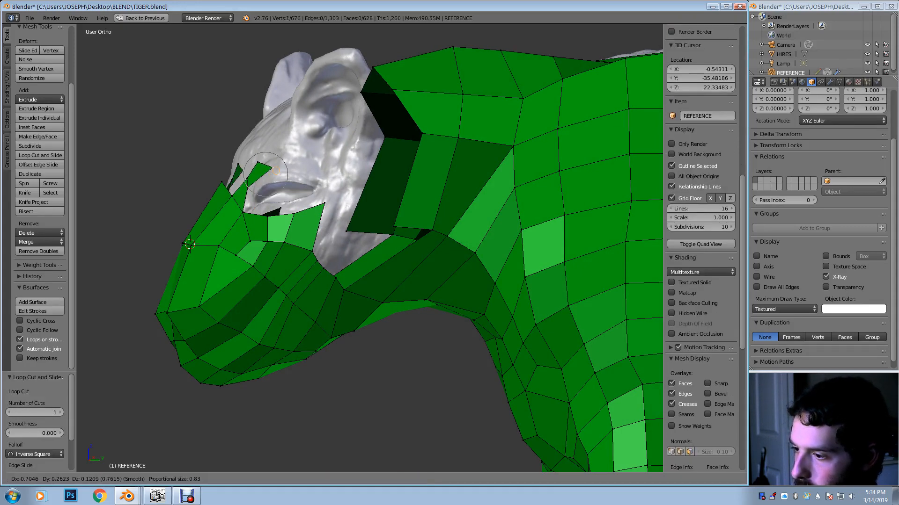
left_click(275, 169)
key("g")
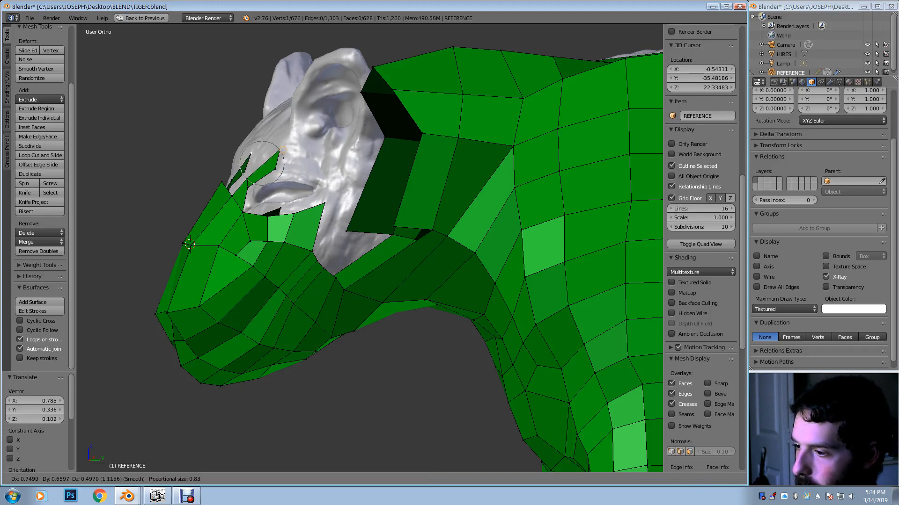
left_click(274, 156)
key("g")
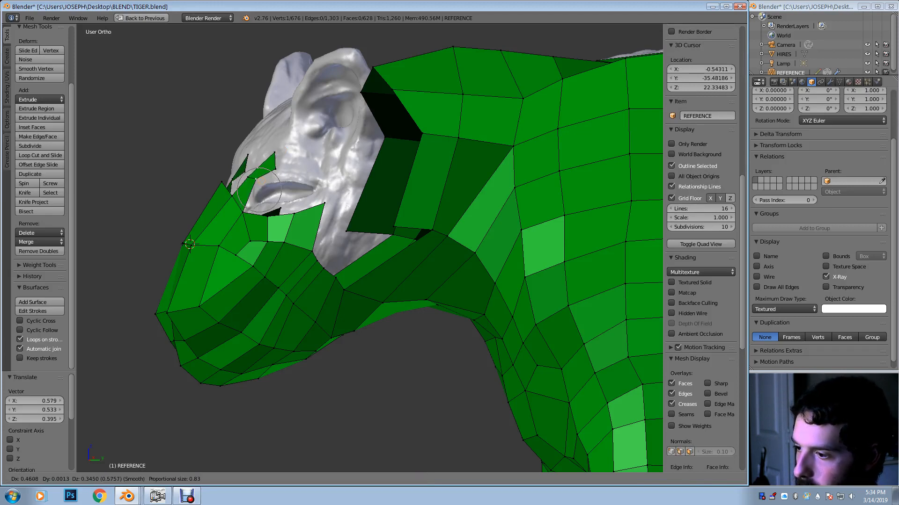
left_click(261, 182)
key("g")
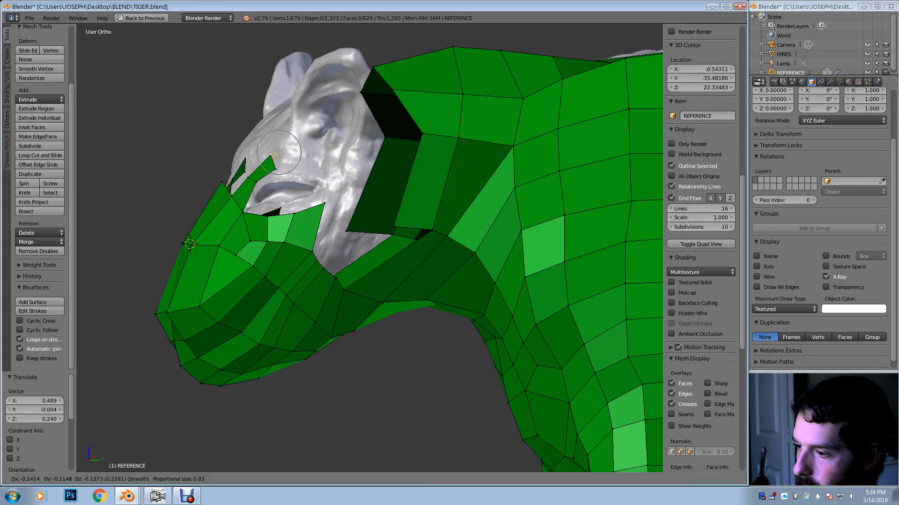
left_click(276, 161)
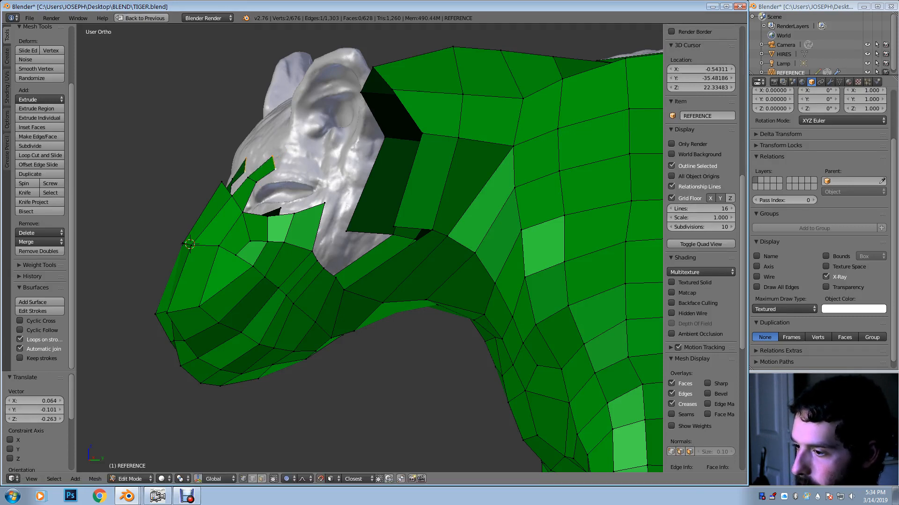
Extrude the strip's end edge outward above the eye and rotate it about 36°
right_click(276, 172, "shift")
key("e")
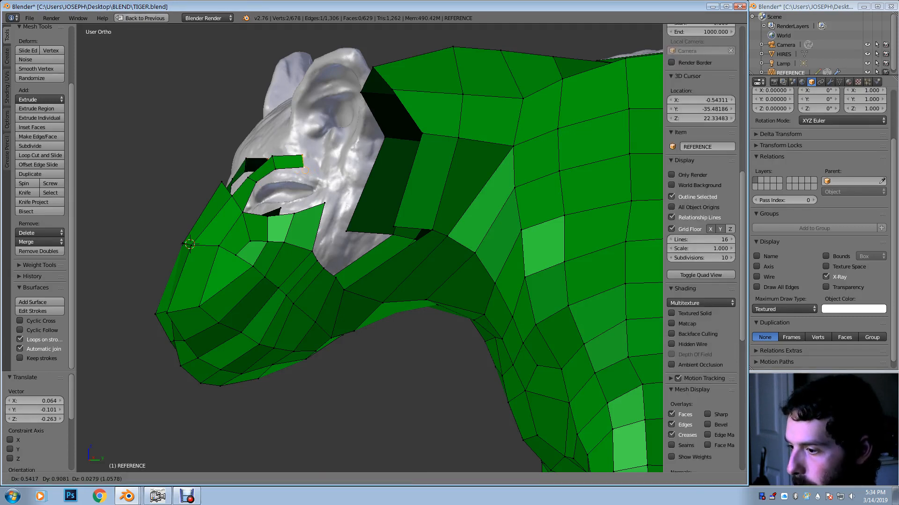
left_click(299, 164)
key("r")
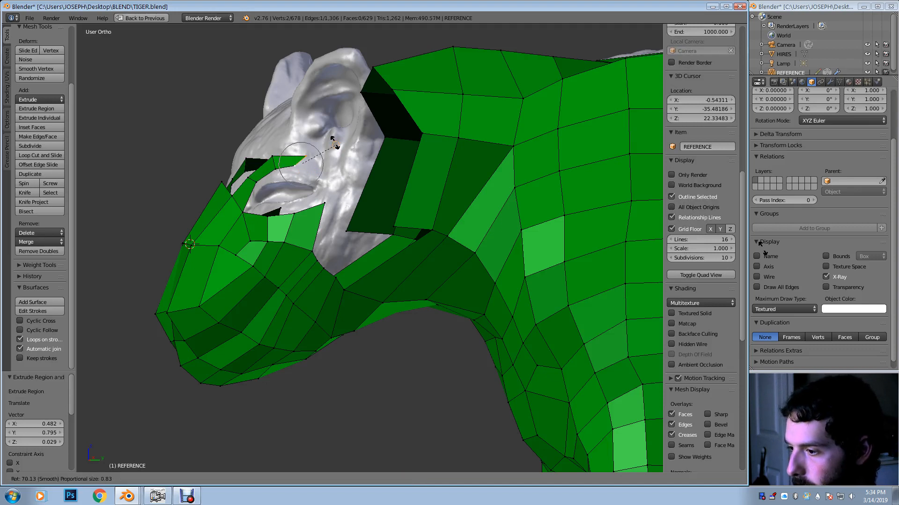
left_click(319, 126)
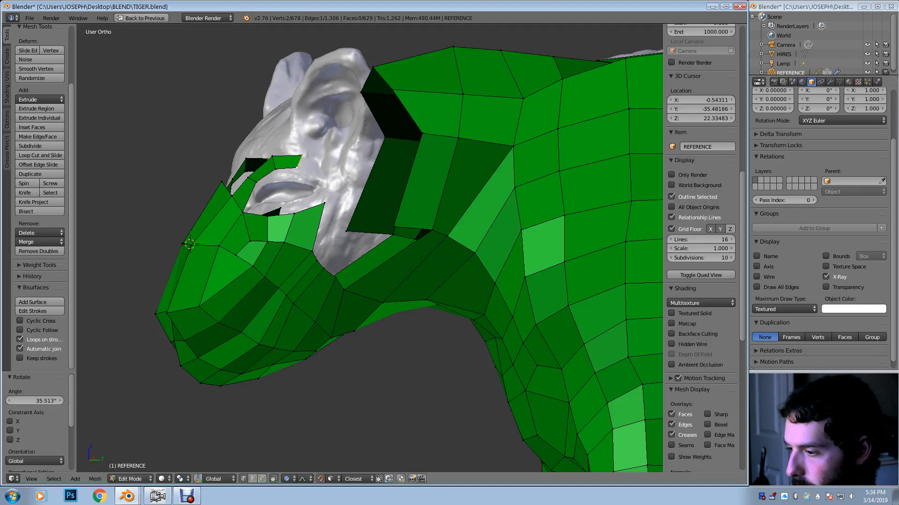
Extrude the strip's end edge along the top of the eye, rotate it about 44° and adjust its lower vertex
key("e")
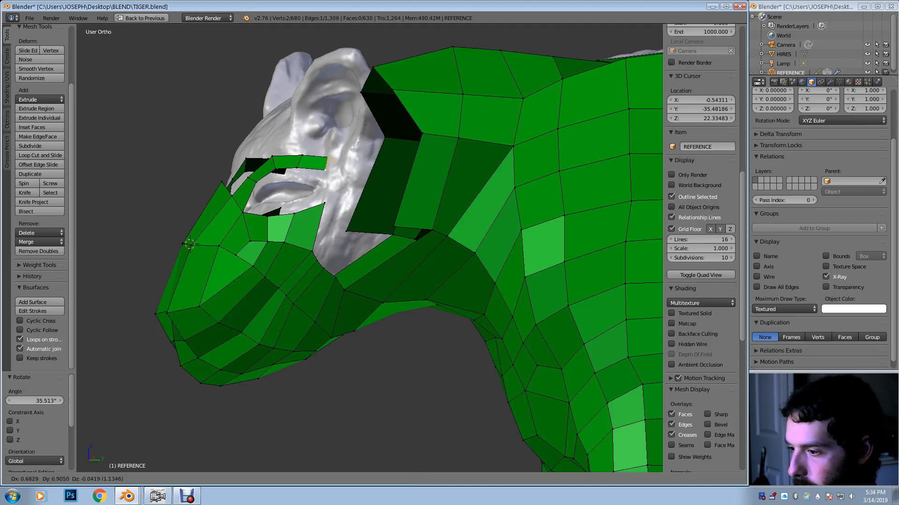
left_click(329, 162)
key("r")
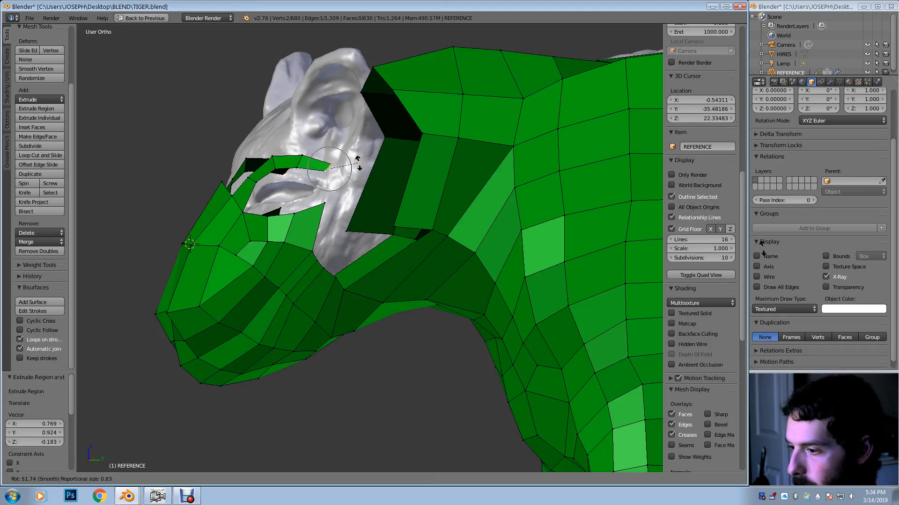
left_click(355, 159)
key("s")
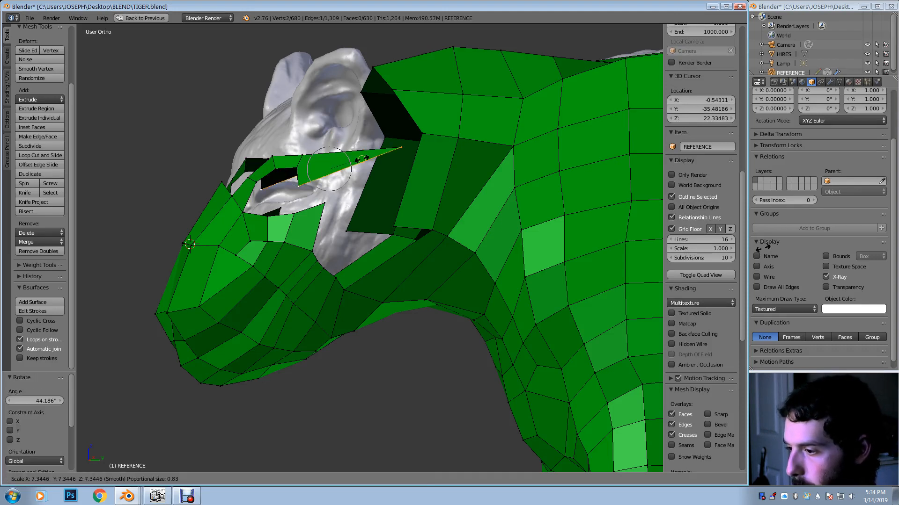
right_click(354, 159)
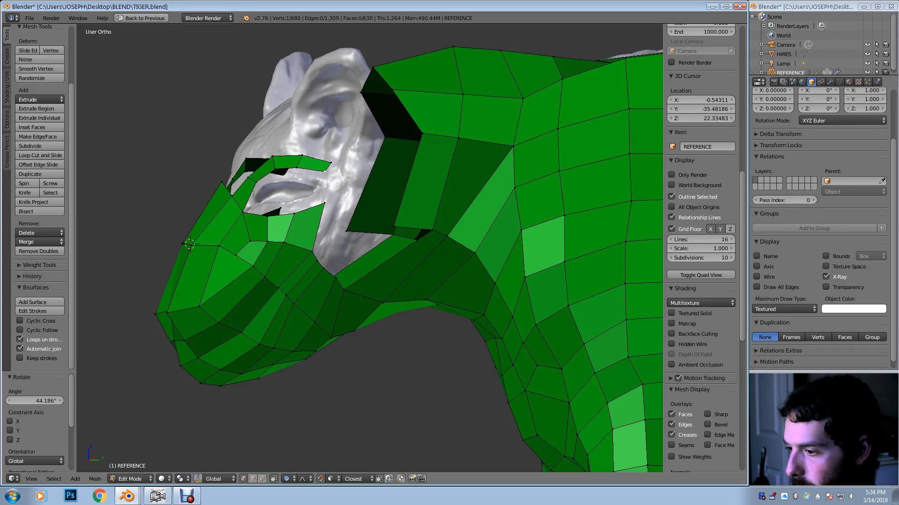
scroll(700, 234, "down", 3)
key("g")
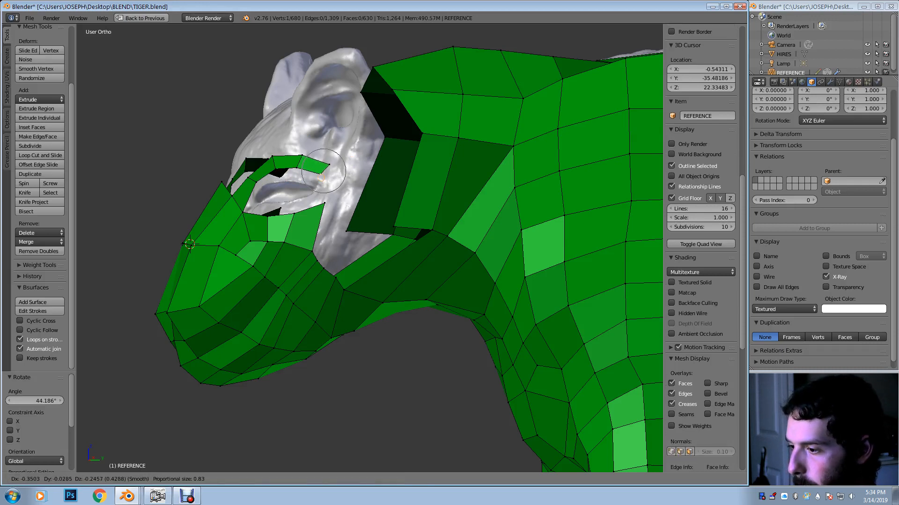
key("Return")
scroll(701, 187, "up", 3)
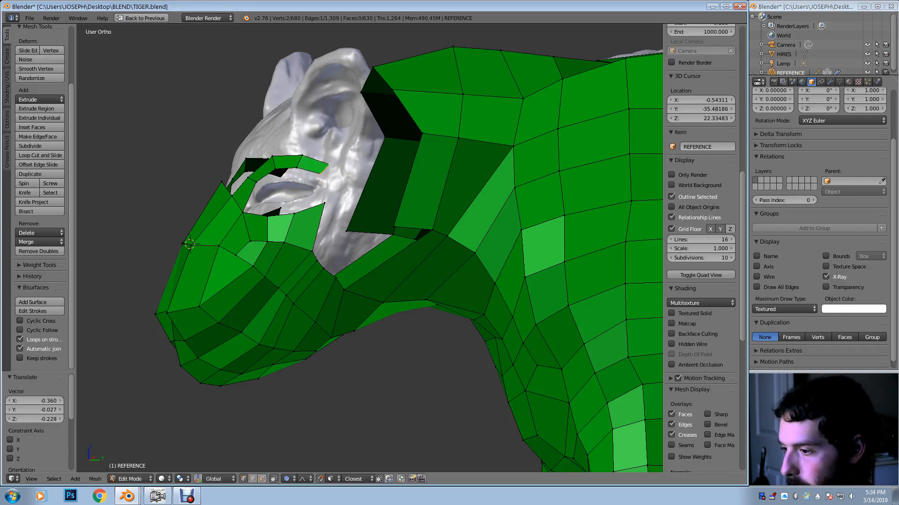
Extrude the strip's end edge down toward the eye's outer corner and reposition its outer vertex
key("e")
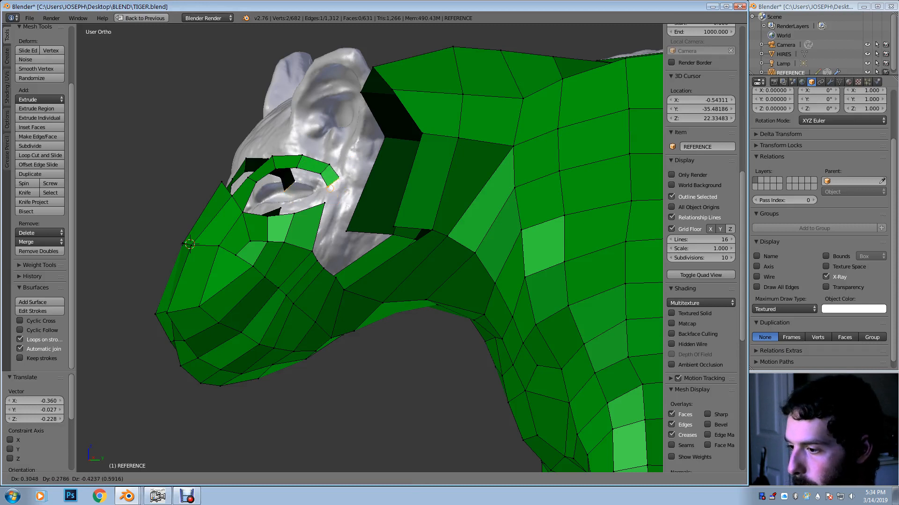
key("Return")
scroll(701, 187, "down", 3)
key("g")
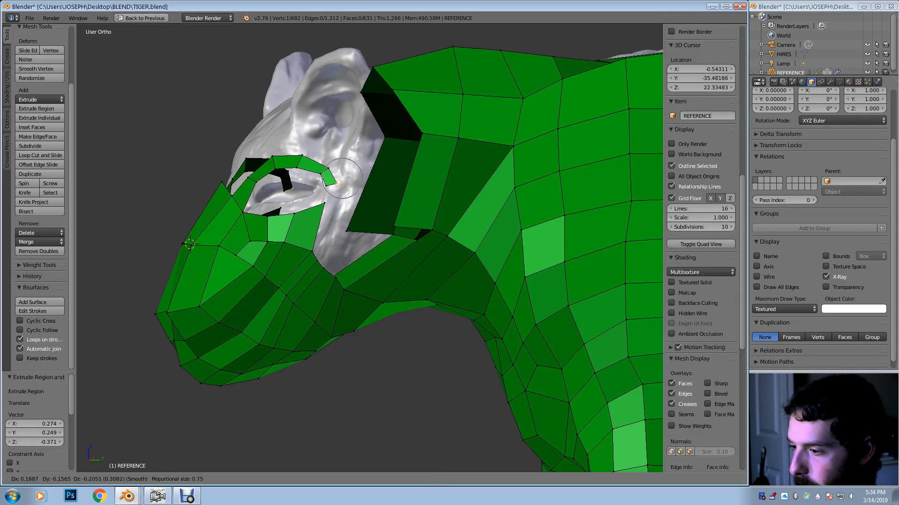
key("Return")
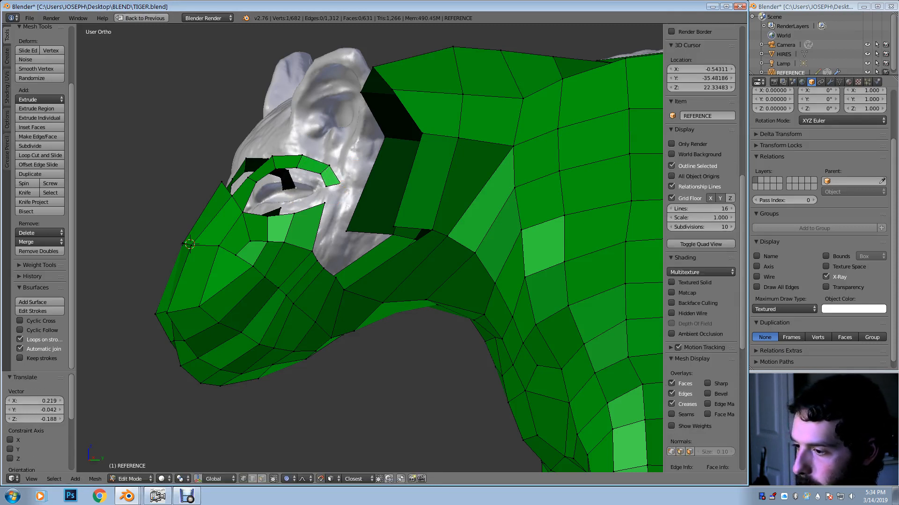
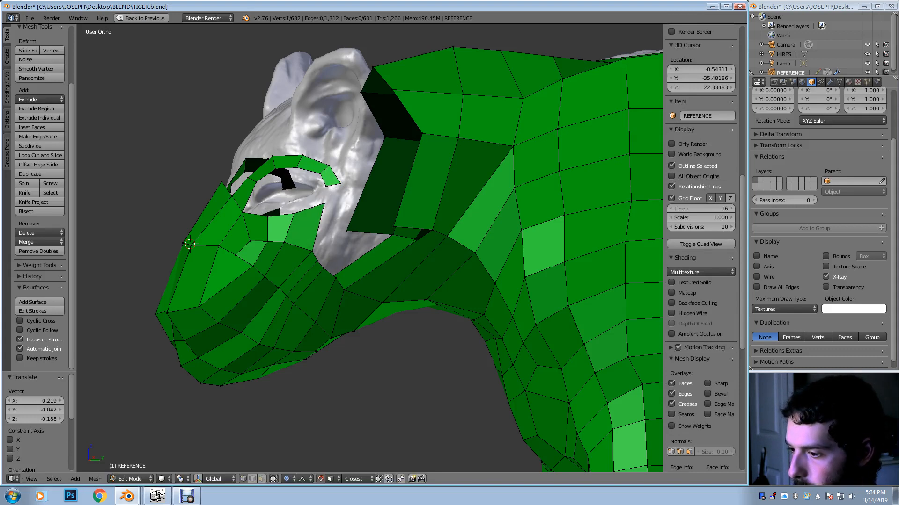
Move the end vertices of the cheek faces below the eye closer to the eye's lower contour
key("g")
key("Return")
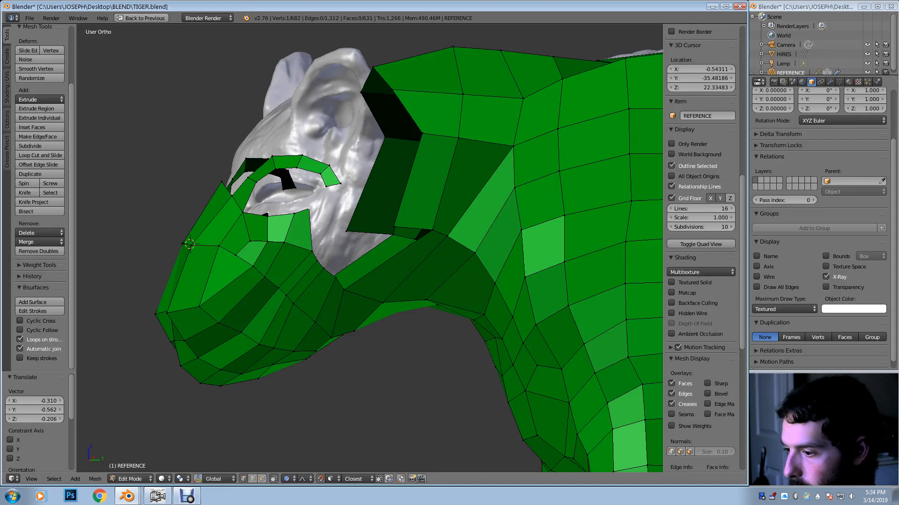
key("g")
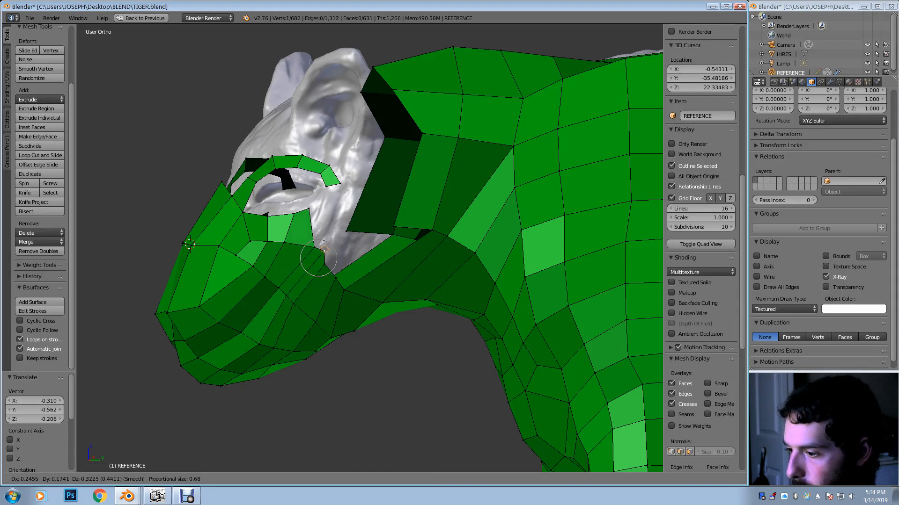
left_click(325, 251)
Extrude the open cheek edge up toward the eye's outer corner and merge its inner vertex with the neighbouring under-eye face at last
right_click(315, 247, "shift")
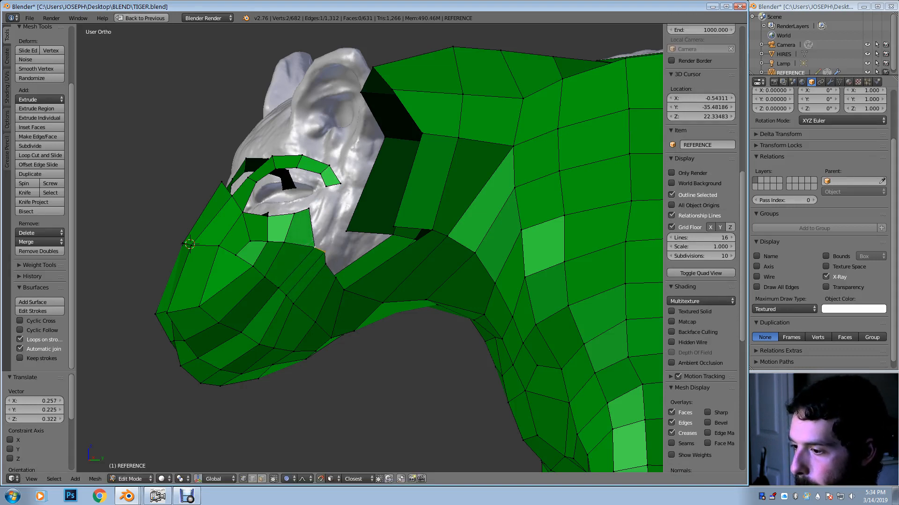
key("e")
left_click(341, 206)
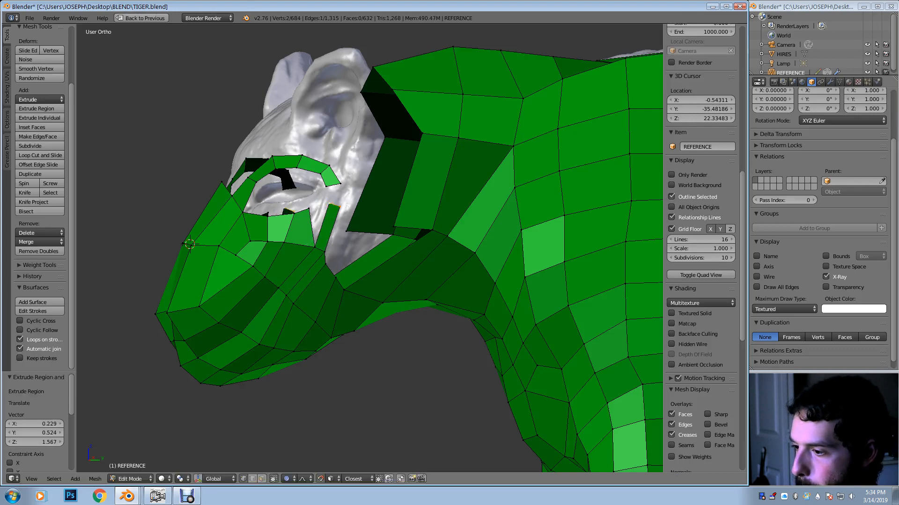
key("g")
key("Escape")
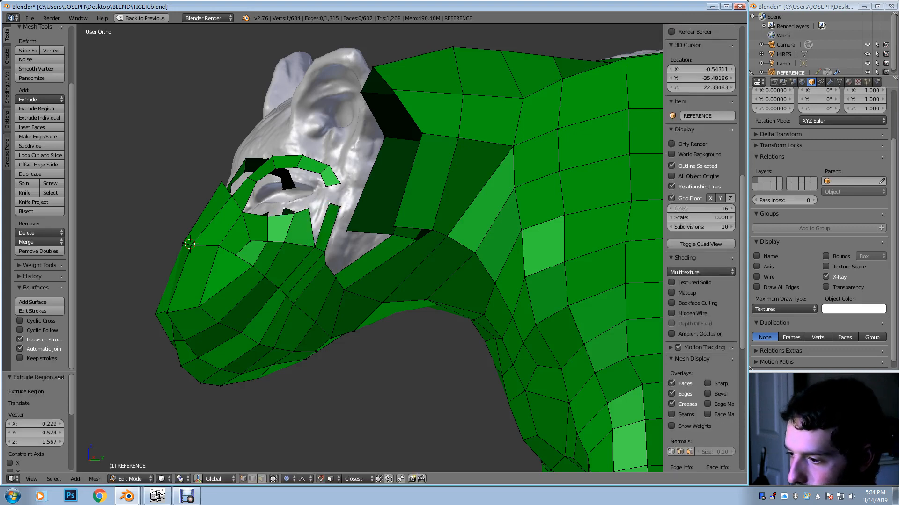
key("alt+m")
key("Return")
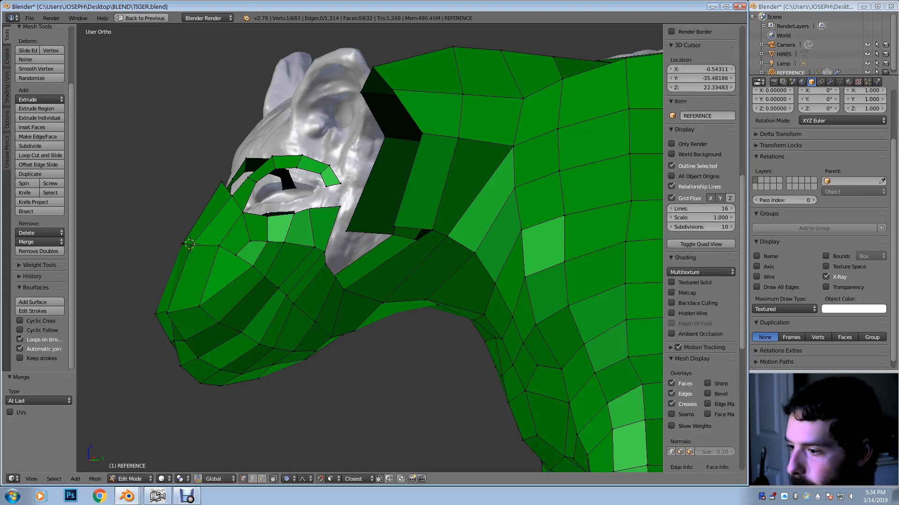
Shift the merged vertex outward along the lower eyelid and fill a face joining the brow strip to the under-eye faces
key("g")
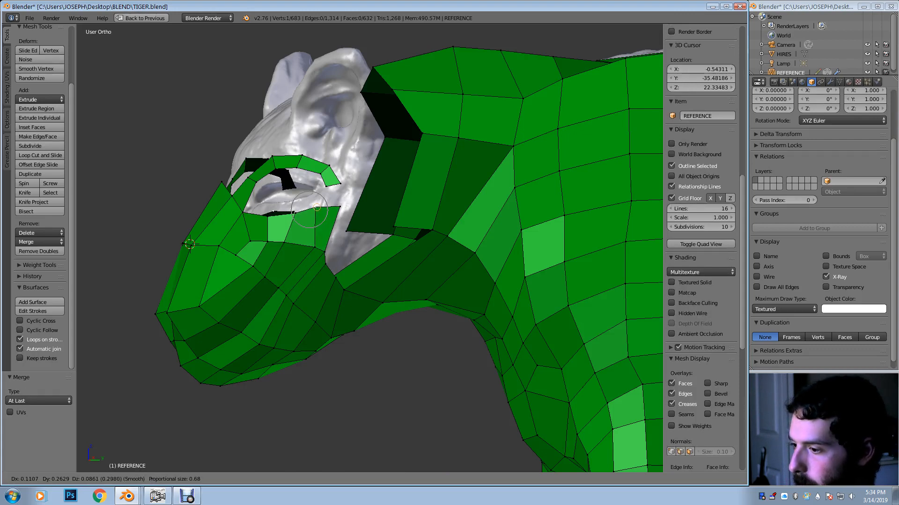
key("Return")
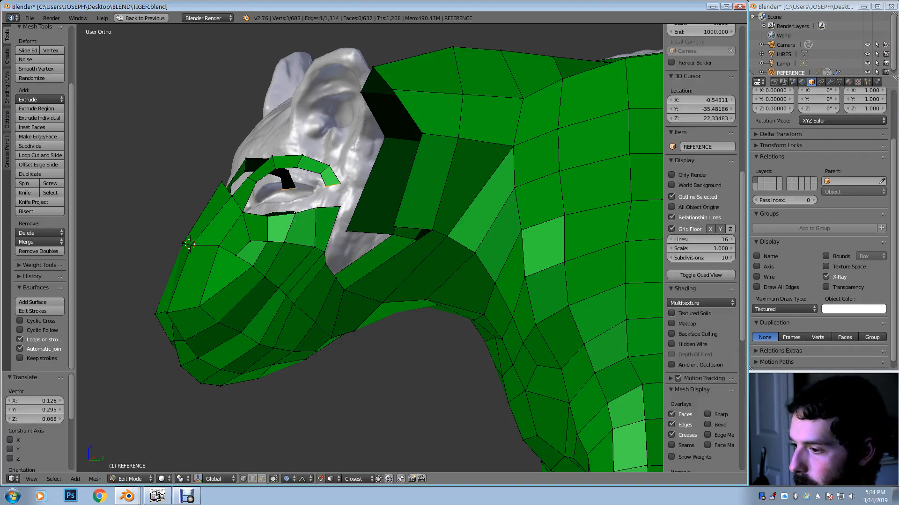
key("f")
middle_click_drag(190, 244, 187, 245)
middle_click_drag(341, 258, 295, 280)
Move the cheek vertices below the eye's outer corner back toward the neck to even out the faces
right_click(292, 282)
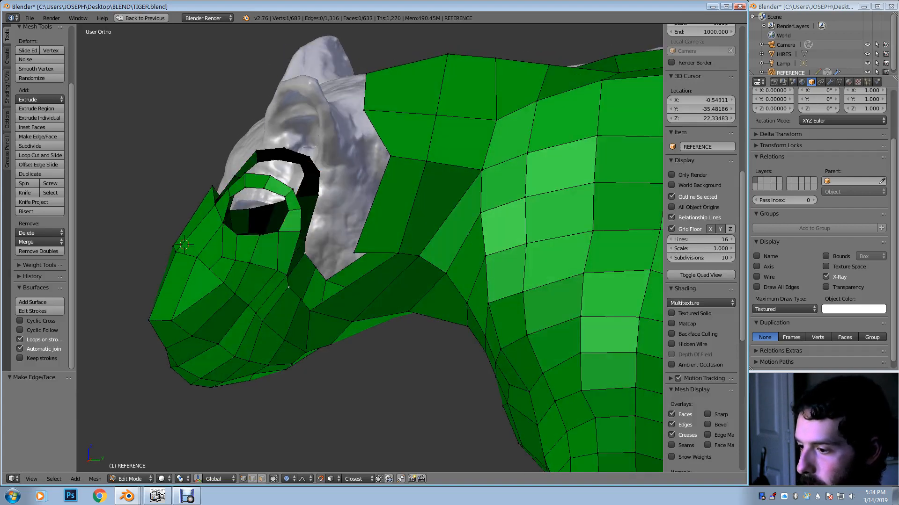
key("g")
left_click(299, 287)
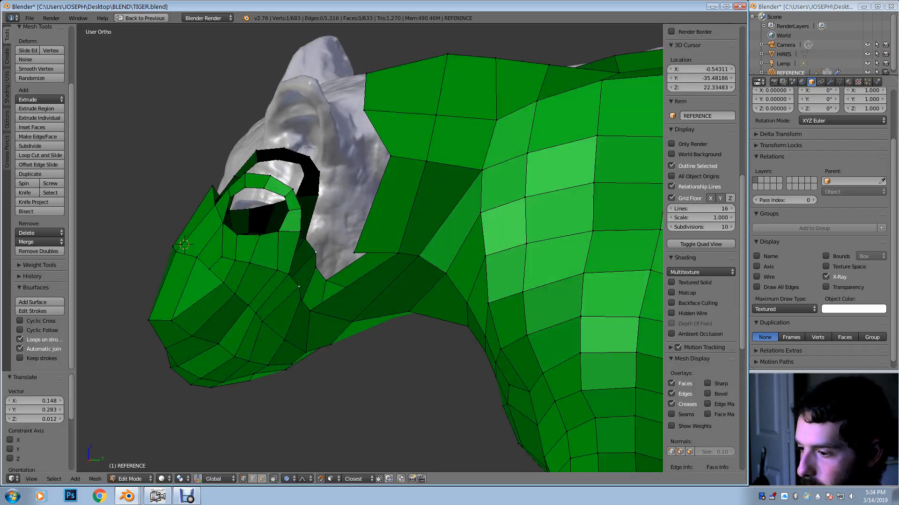
key("g")
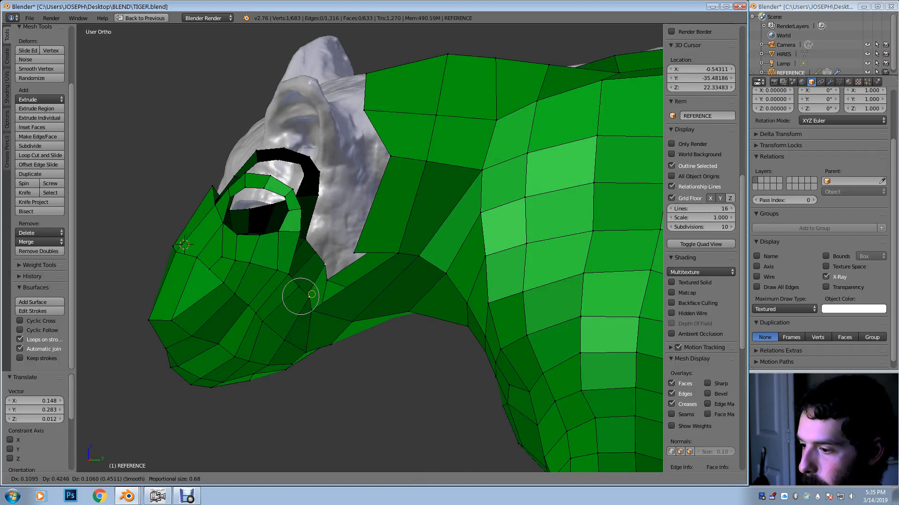
left_click(308, 296)
middle_click_drag(309, 296, 300, 318)
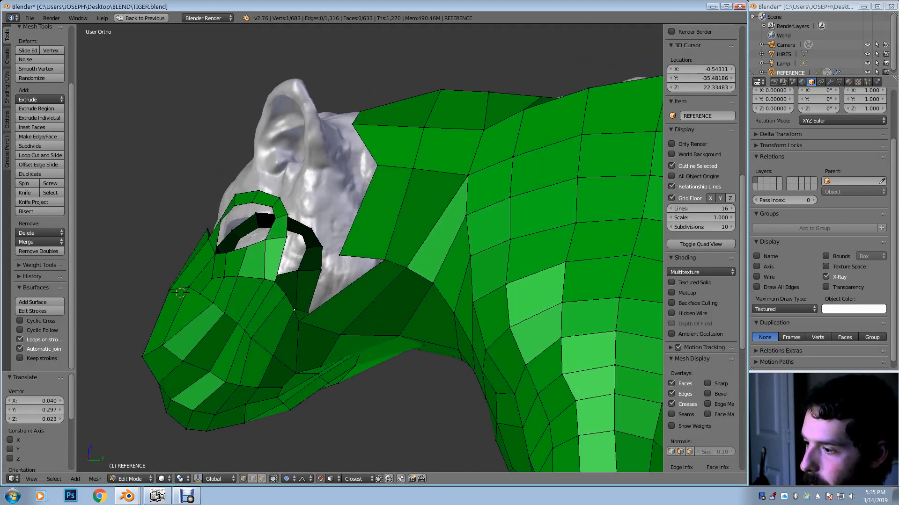
Raise the neck mesh's front corner vertex and fill a face between it and the cheek
key("g")
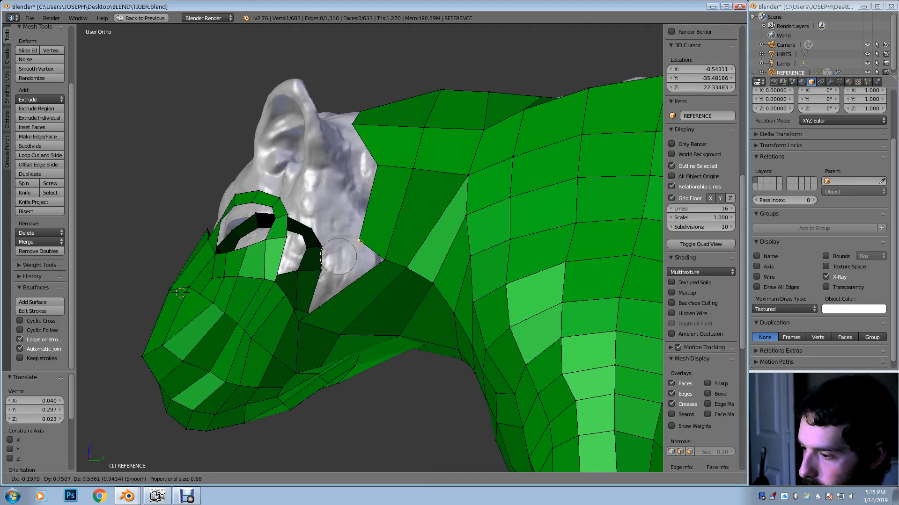
key("Return")
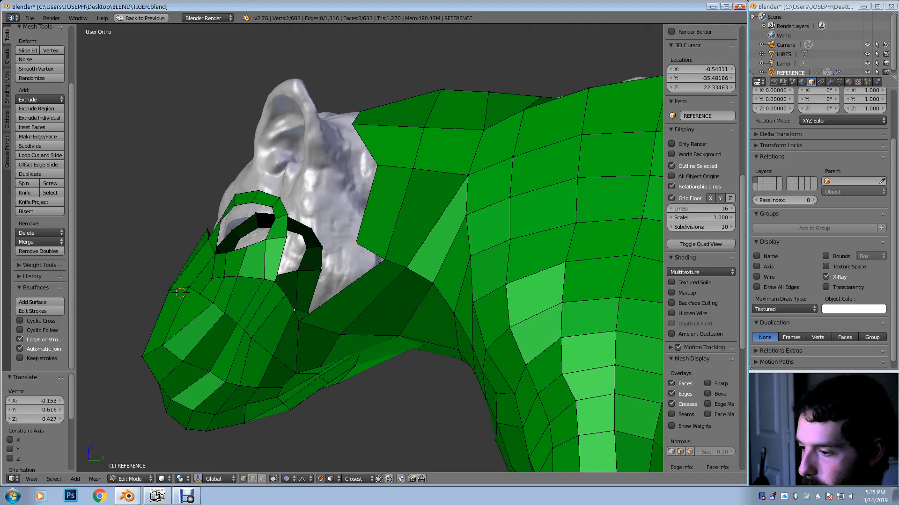
scroll(701, 187, "up", 2)
key("f")
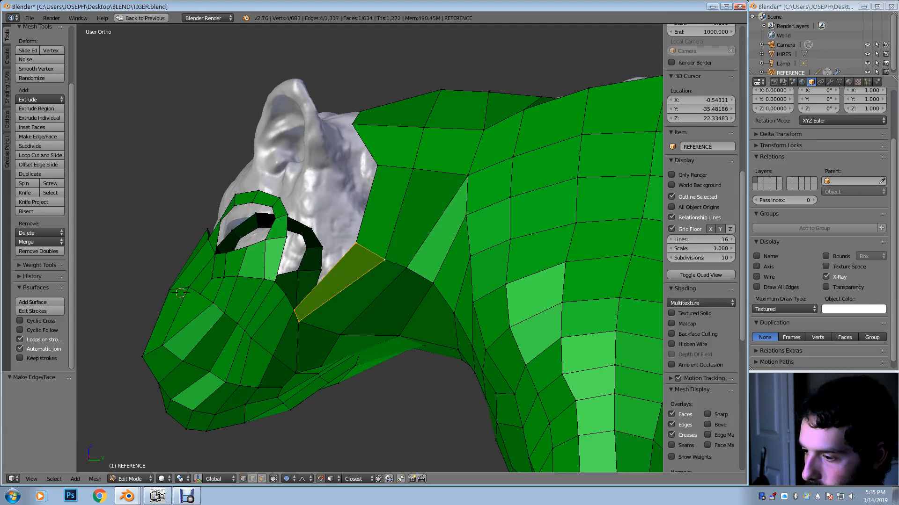
Extrude the open cheek edges upward behind the eye and merge the inner end vertex with the eye loop's lower outer vertex at last
right_click(285, 295)
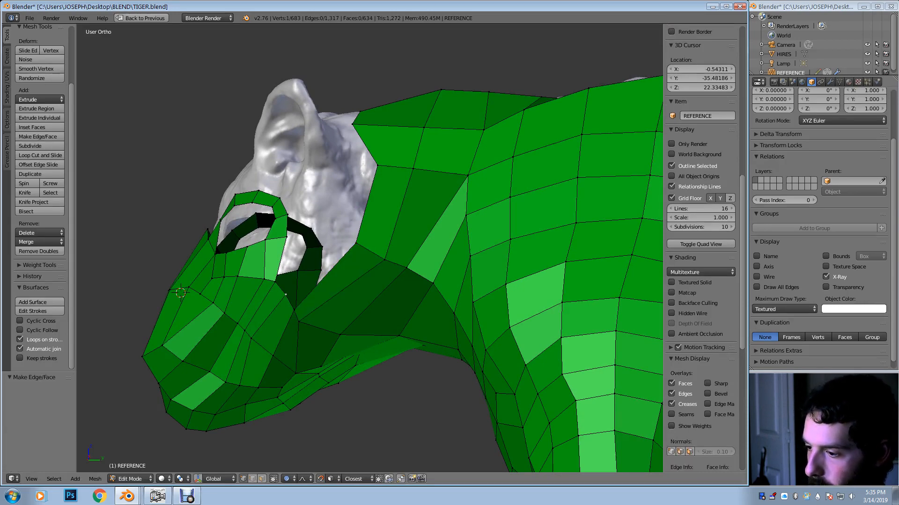
right_click(294, 310, "shift")
middle_click_drag(290, 300, 301, 308)
key("e")
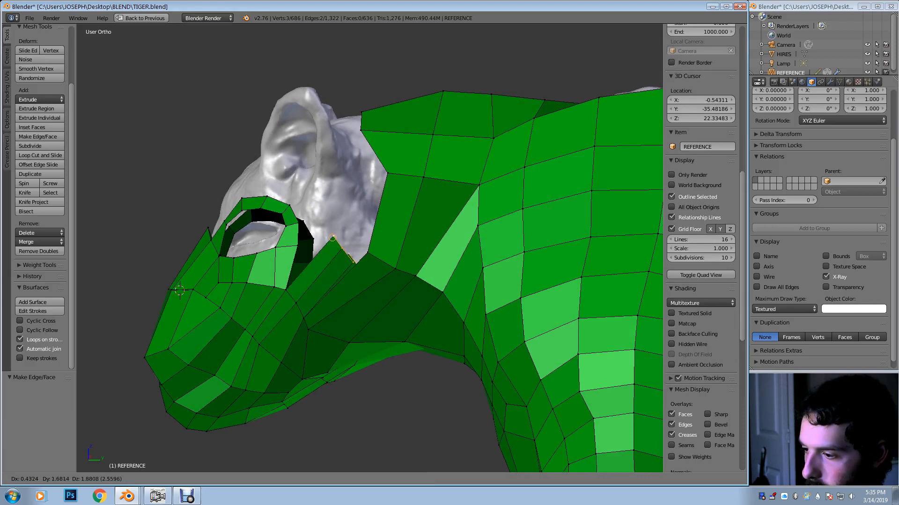
left_click(323, 237)
right_click(338, 254)
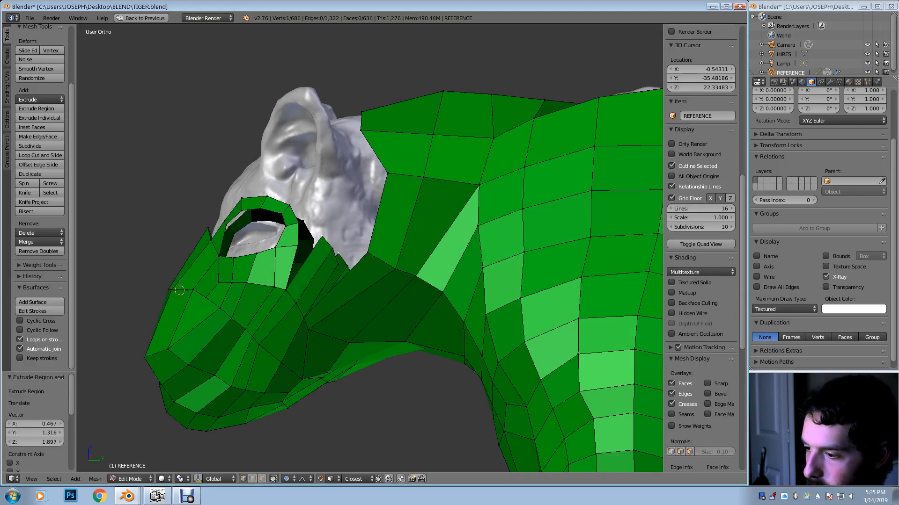
key("alt+m")
key("Return")
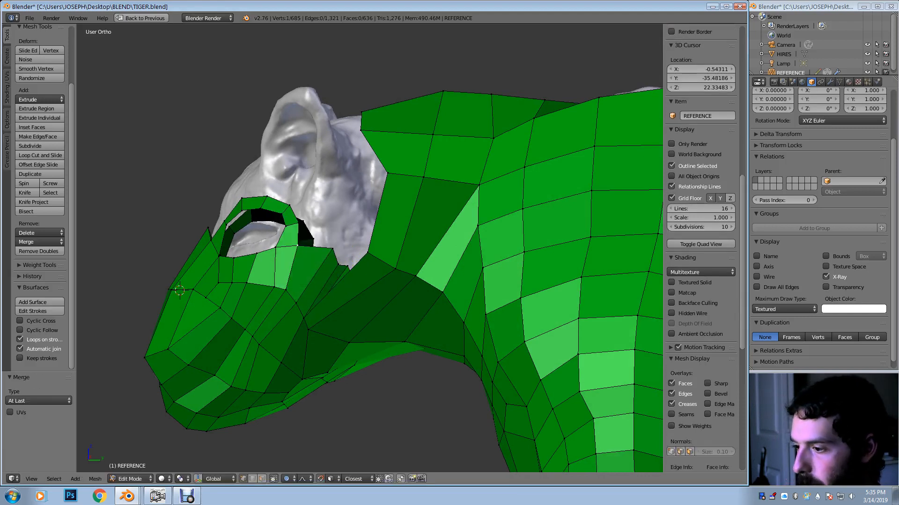
Merge the other end of the extruded cheek strip with the neck mesh's front corner vertex at last
middle_click_drag(309, 248, 310, 264)
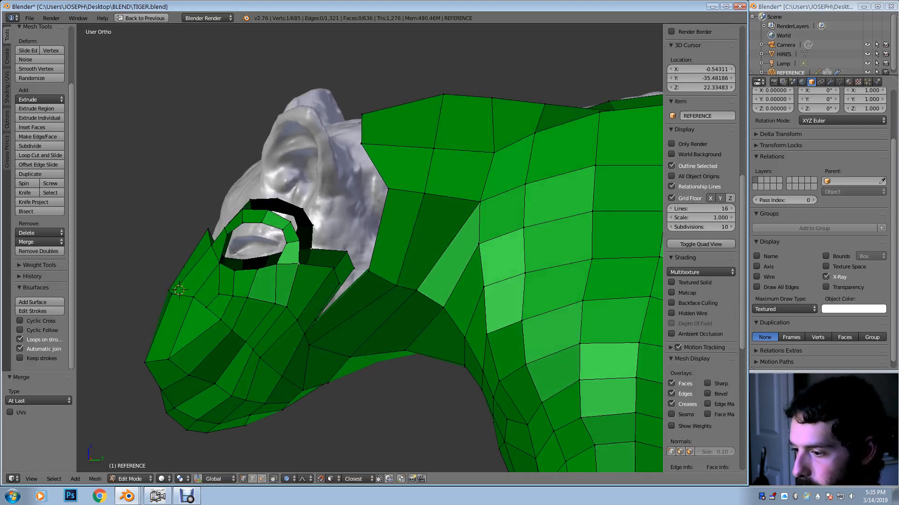
key("alt+m")
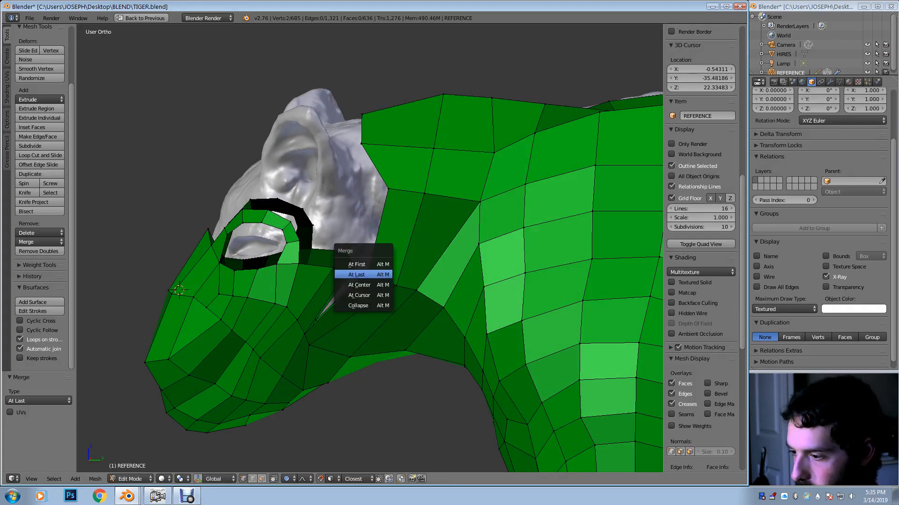
key("Return")
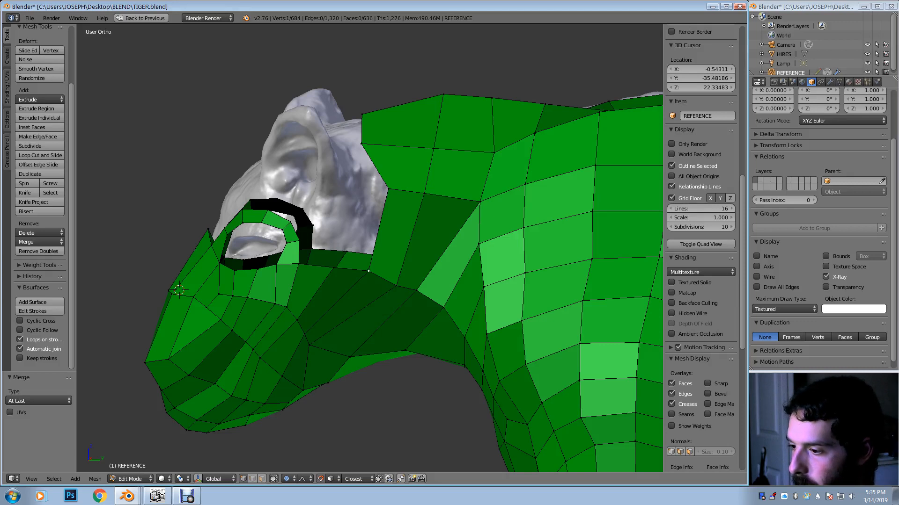
Extrude the cheek strip's open upper edges upward behind the eye and merge the inner end vertex with the eye loop's outer vertex at last
right_click(333, 267, "shift")
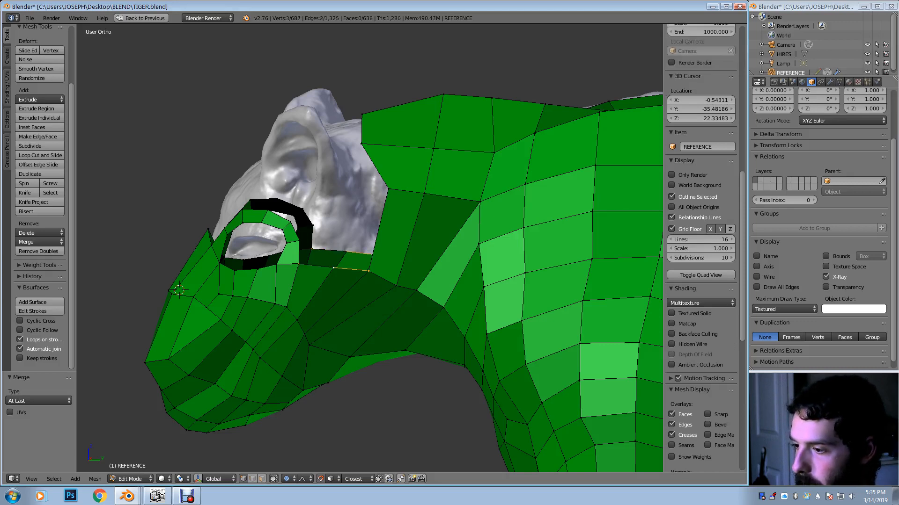
key("e")
key("Return")
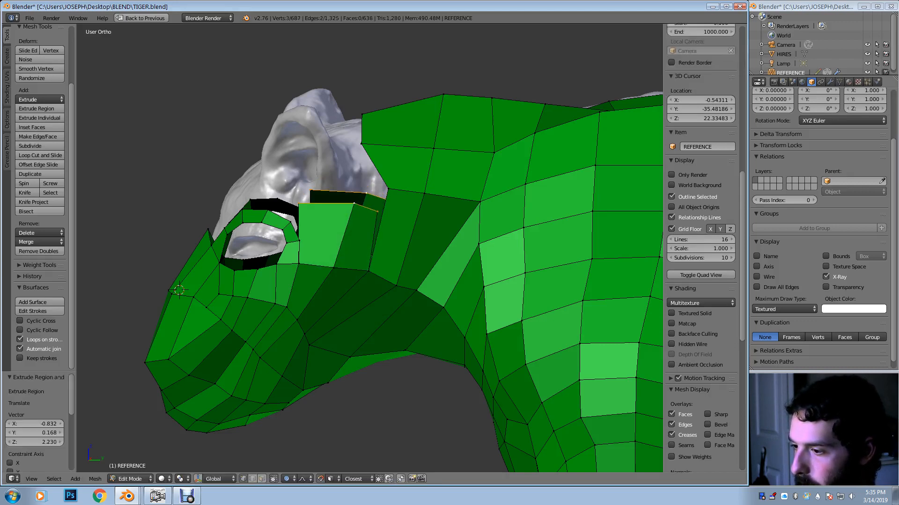
right_click(298, 203)
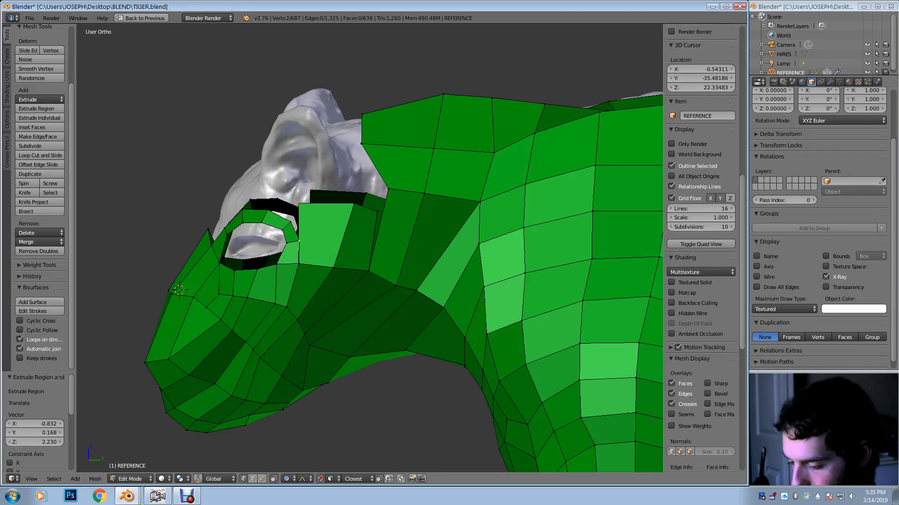
key("alt+m")
key("Return")
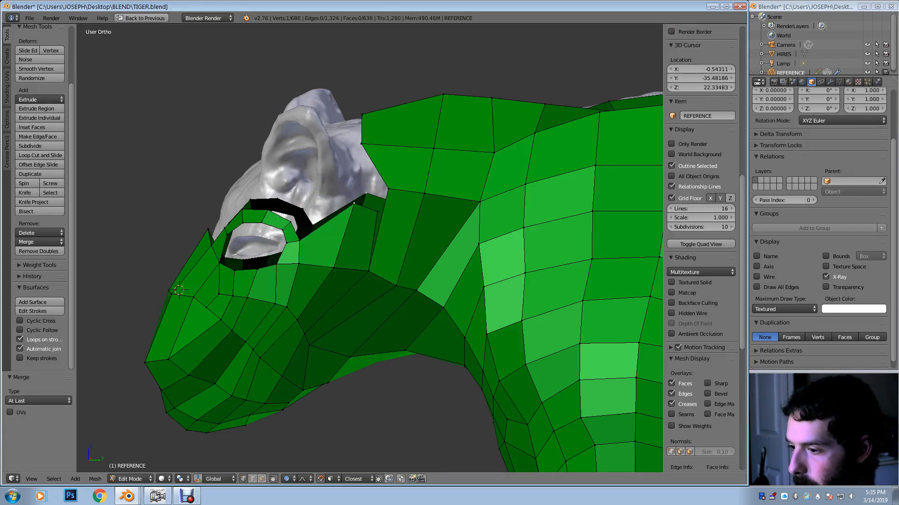
Merge the new strip's other end vertex with the neck mesh's front vertex at last, and lower the strip's middle vertex into line
key("g")
key("Return")
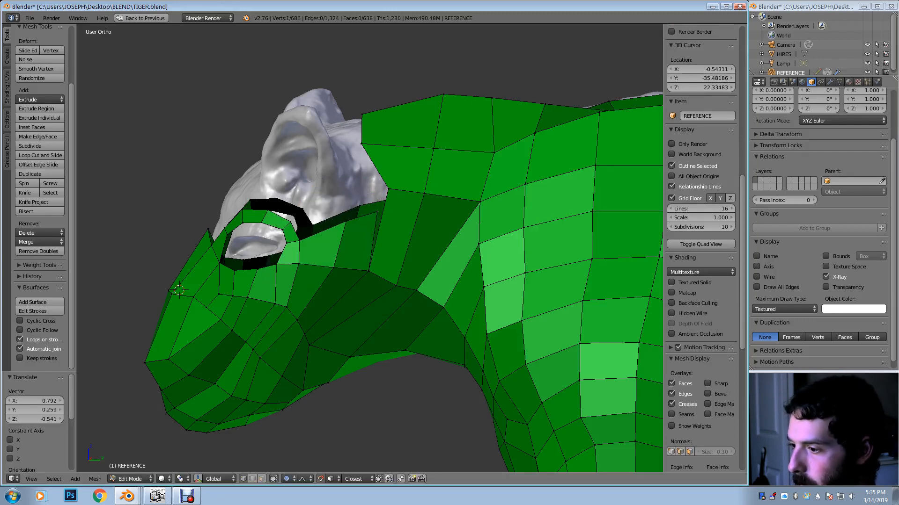
key("alt+m")
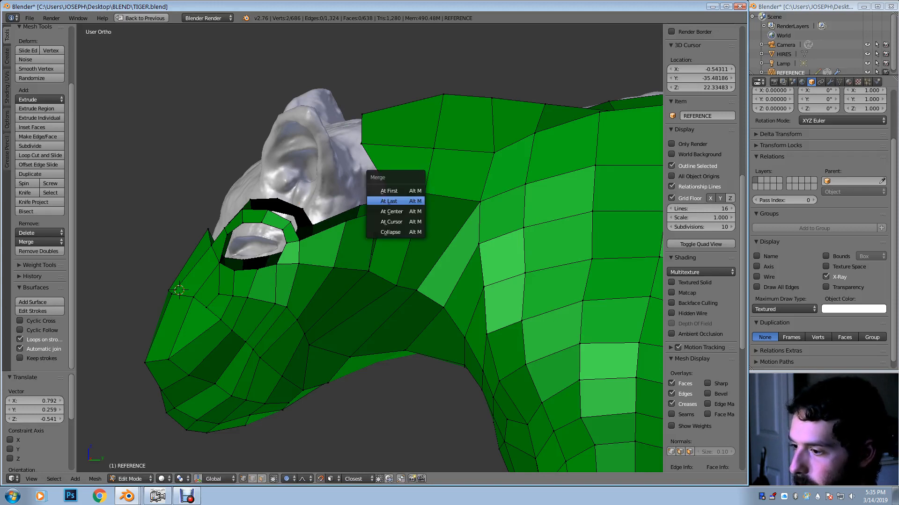
key("Return")
key("g")
key("Return")
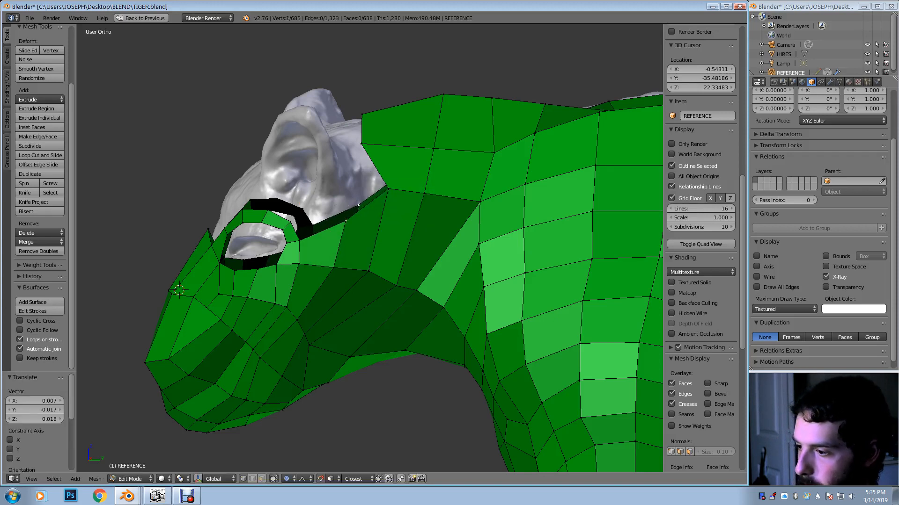
Extrude the open temple edges up toward the ear and merge the inner end vertex with the eye loop's upper outer vertex at last
right_click(299, 241, "shift")
right_click(388, 188, "shift")
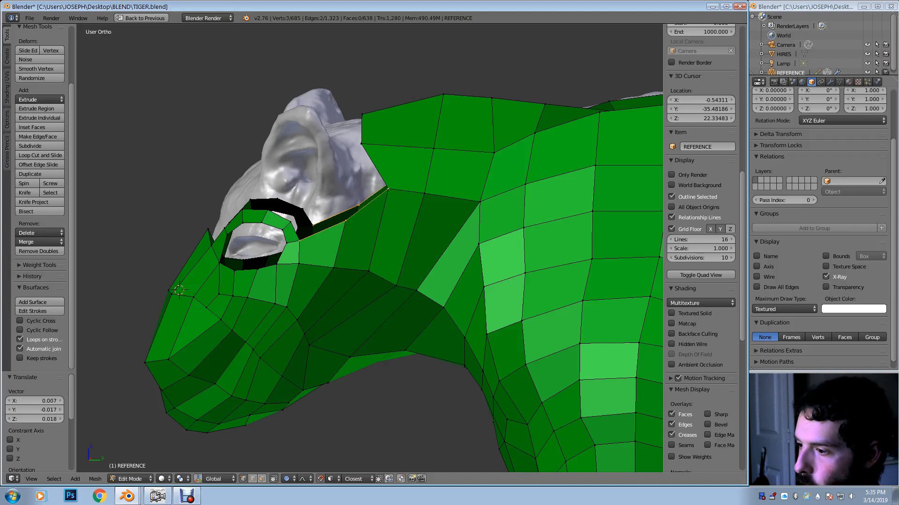
key("e")
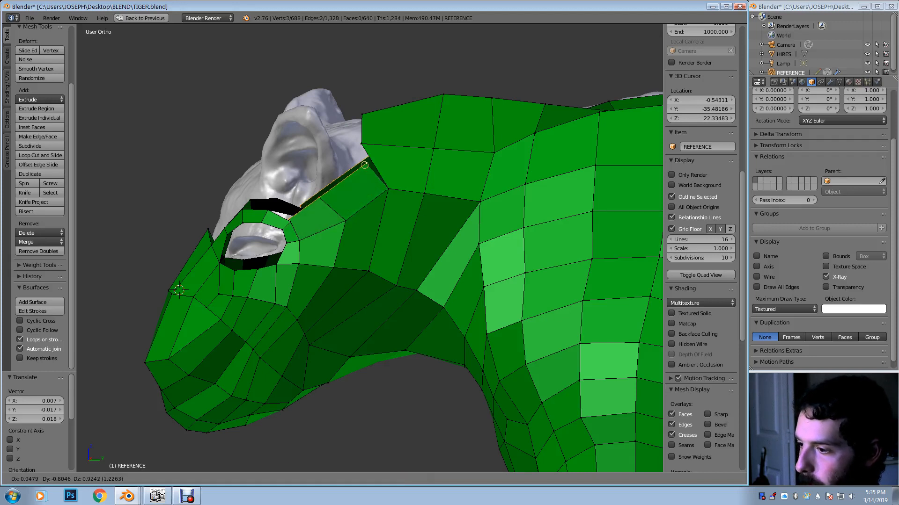
key("Return")
right_click(300, 206)
key("a")
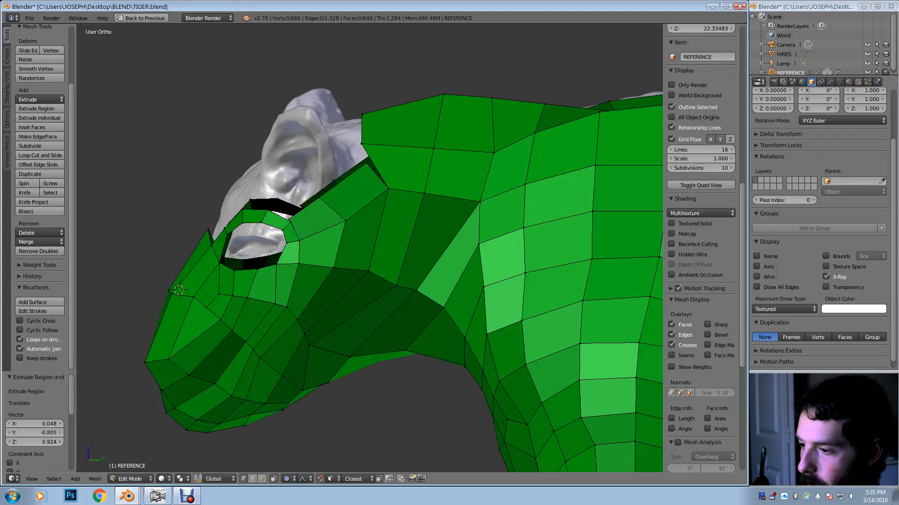
right_click(301, 206)
key("alt+m")
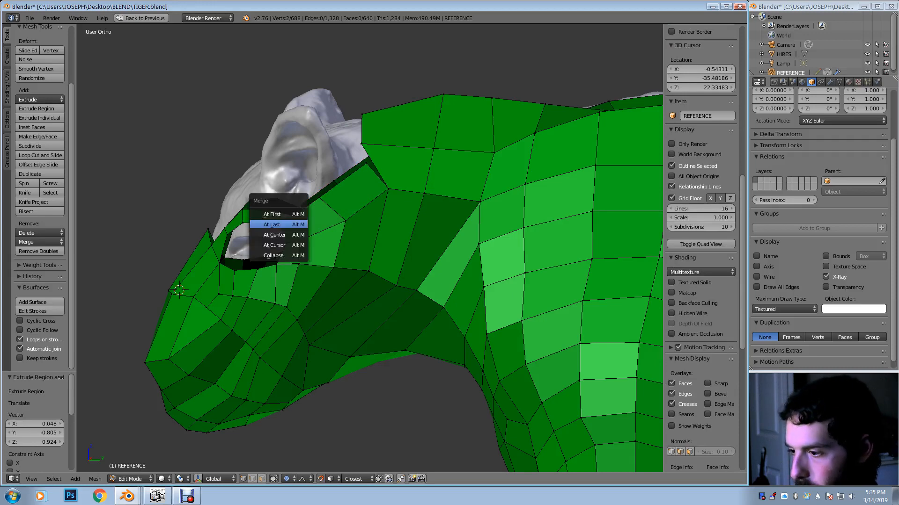
key("Return")
Merge the temple strip's rear end vertex with the neck mesh's front edge vertex at last, and reposition the strip's middle vertex
middle_click_drag(300, 220, 305, 249)
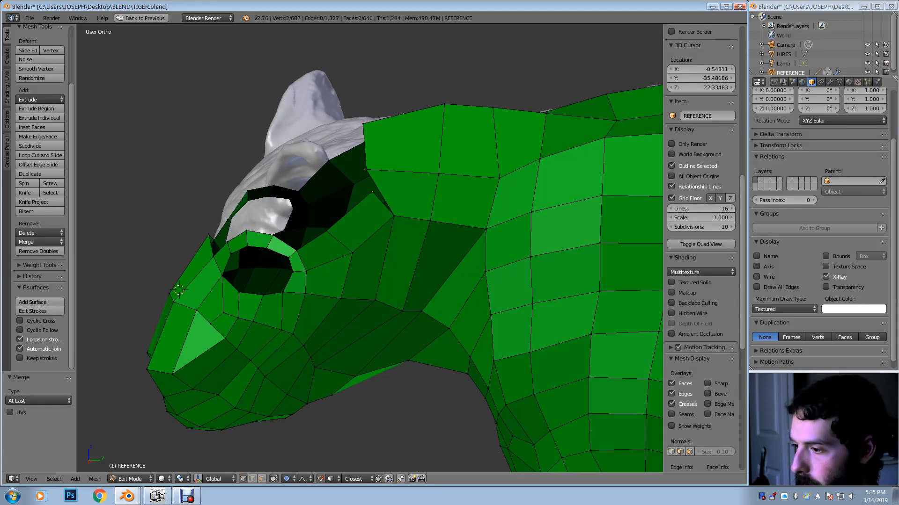
key("alt+m")
key("Return")
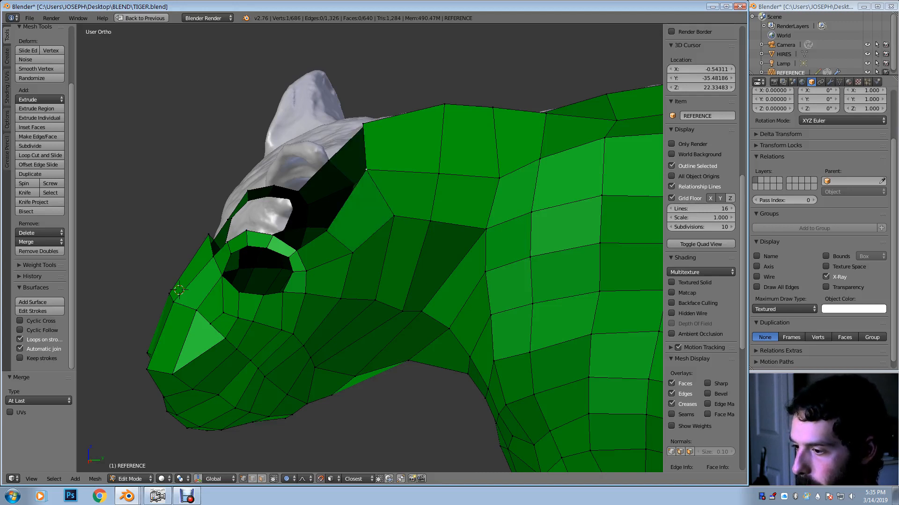
key("g")
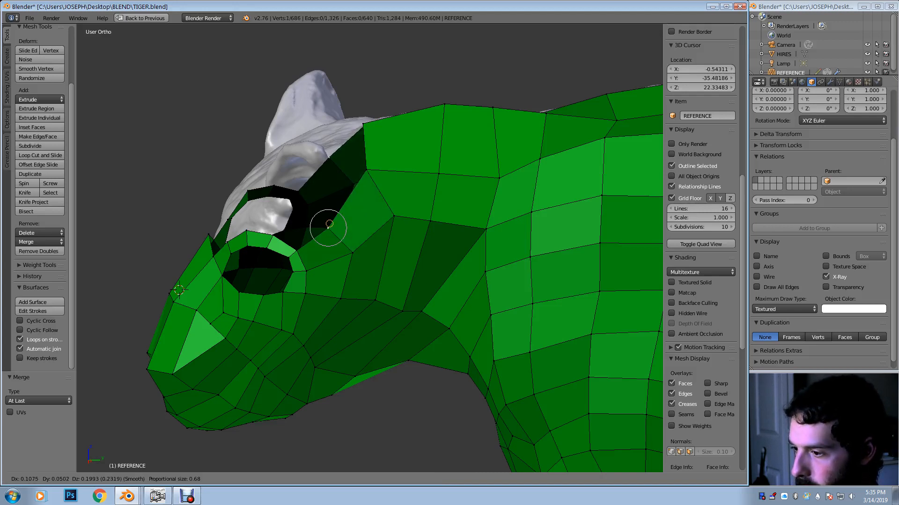
left_click(329, 231)
Move the two temple vertices behind the eye and the neighbouring neck corner vertex forward to even out the faces
right_click(366, 169, "shift")
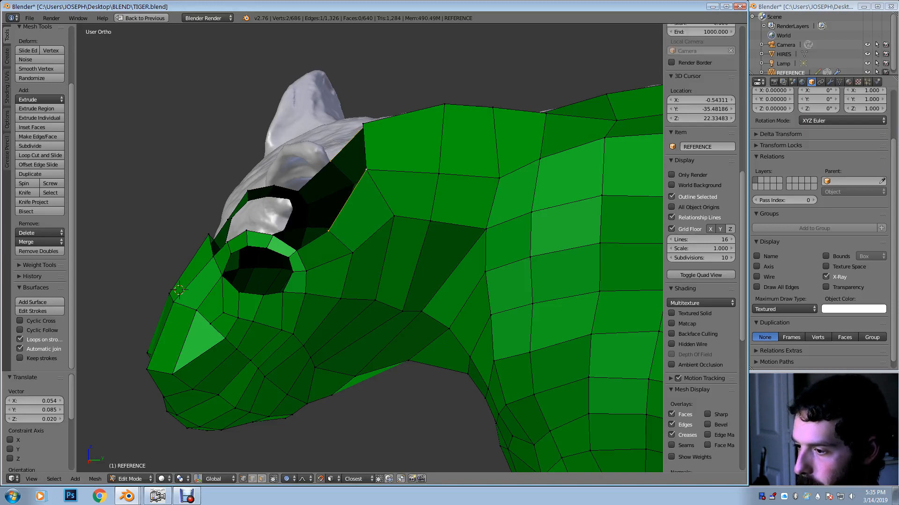
mouse_move(367, 171)
middle_mouse_down()
mouse_move(367, 181)
mouse_move(376, 180)
middle_mouse_up()
right_click(363, 261)
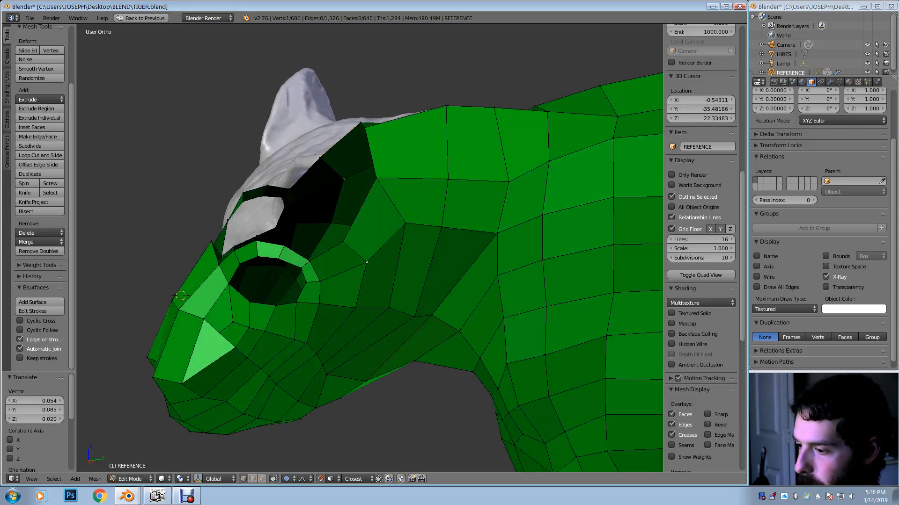
key("g")
left_click(352, 270)
right_click(344, 239)
key("g")
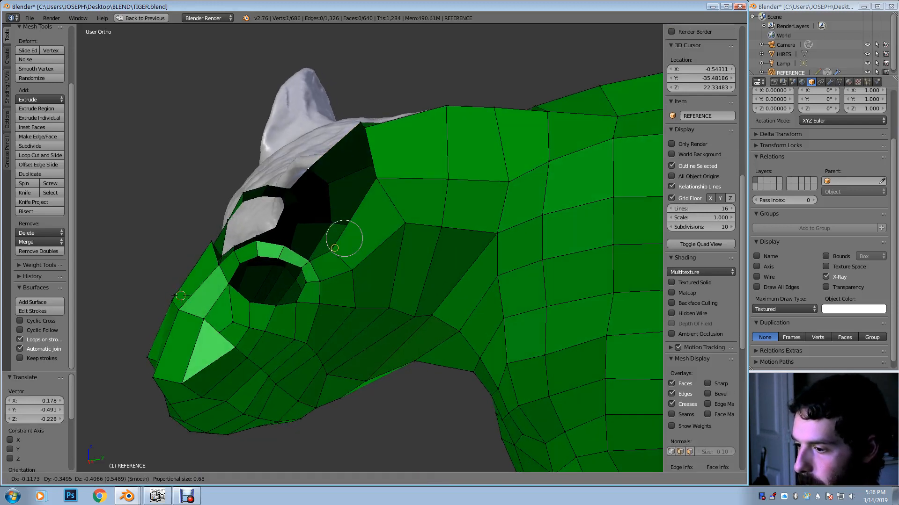
left_click(334, 250)
right_click(405, 224)
key("g")
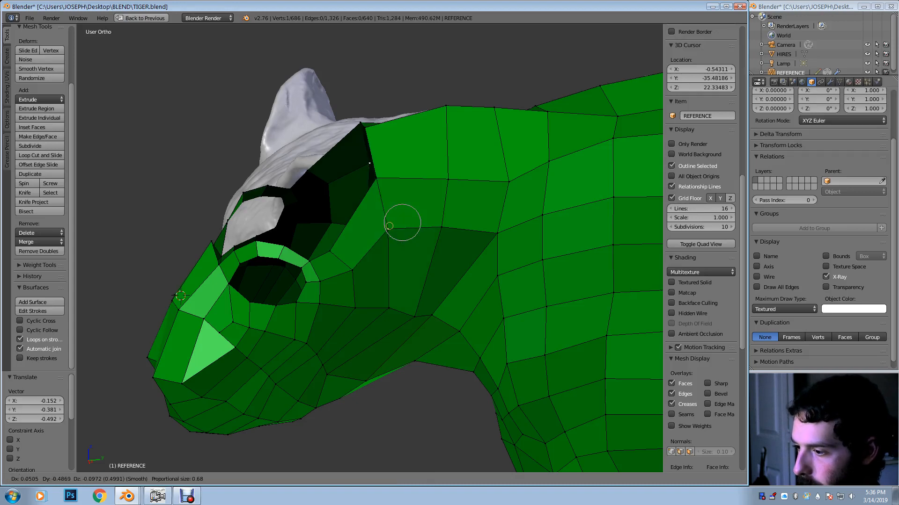
left_click(392, 233)
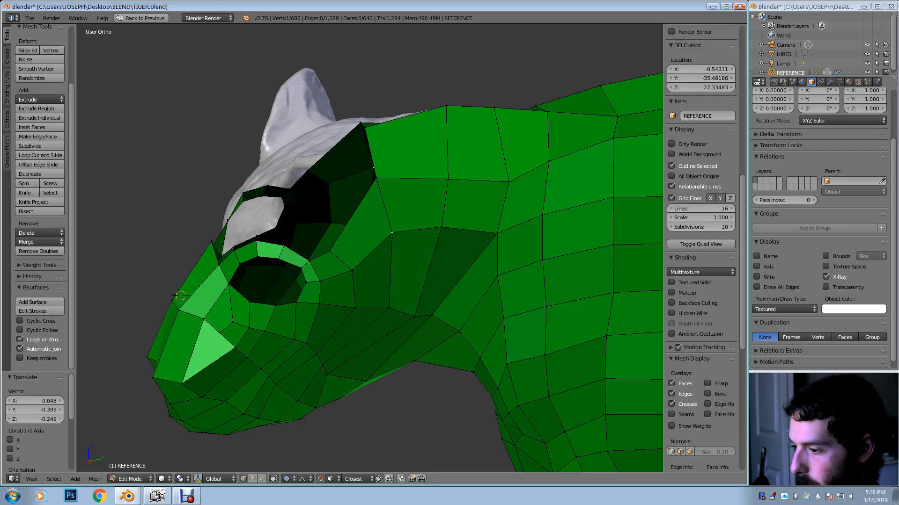
Insert one edge loop from the top of the neck down through the cheek to the jaw, slid slightly toward the body
middle_click_drag(391, 233, 422, 239)
key("ctrl+r")
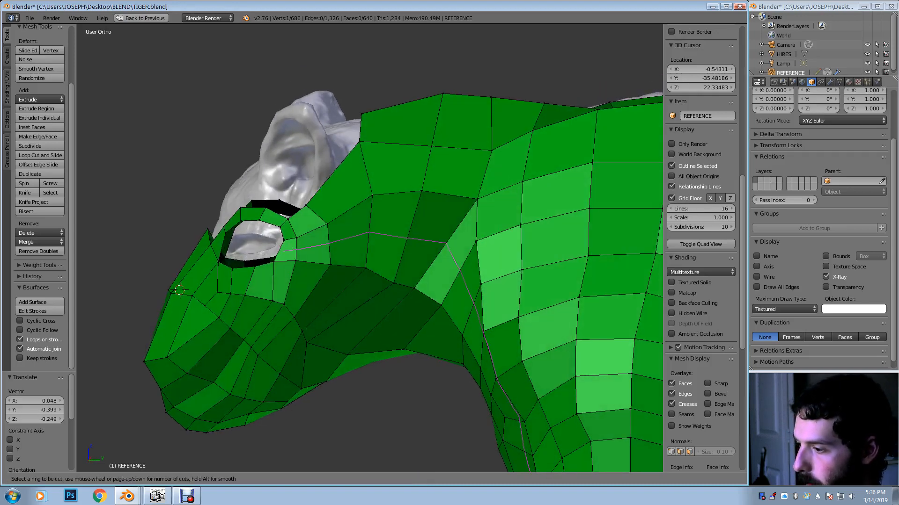
left_click(445, 195)
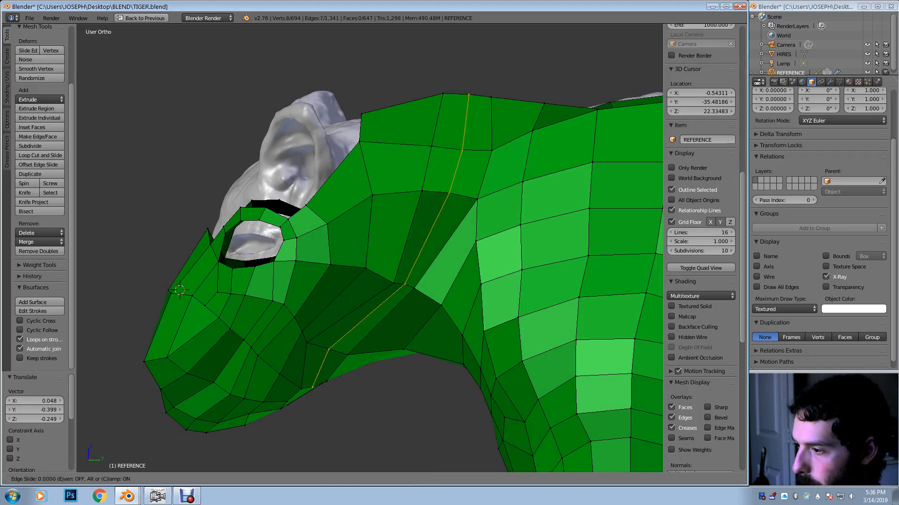
left_click(450, 195)
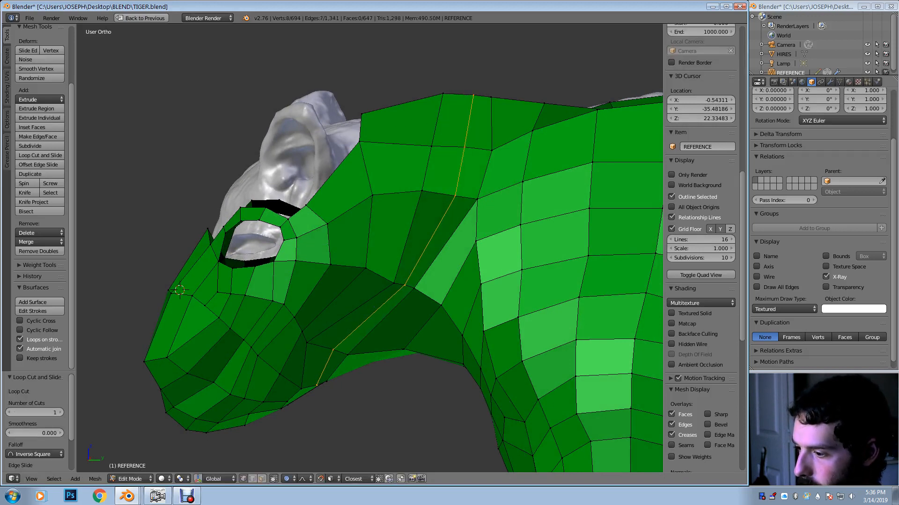
Reposition the new loop's vertex at the rear of the cheek and the vertices along the lower jaw to even out the spacing
right_click(414, 286)
key("g")
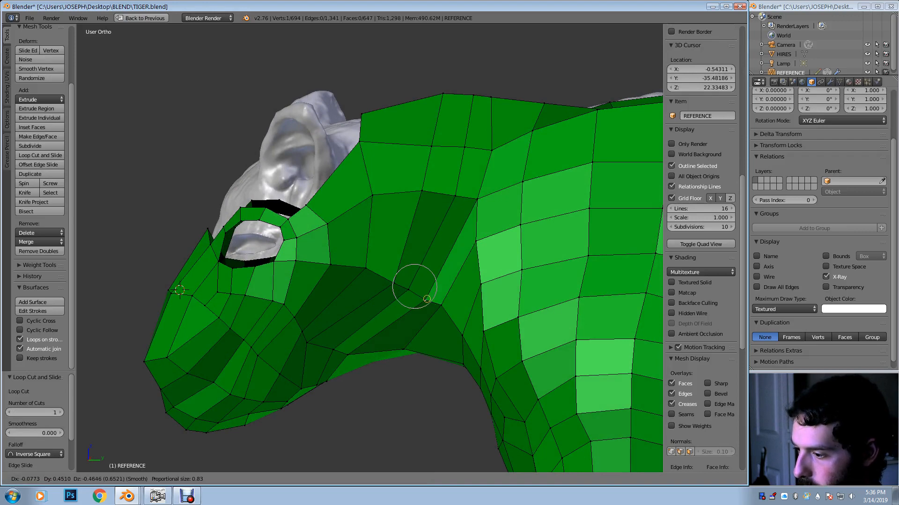
left_click(426, 303)
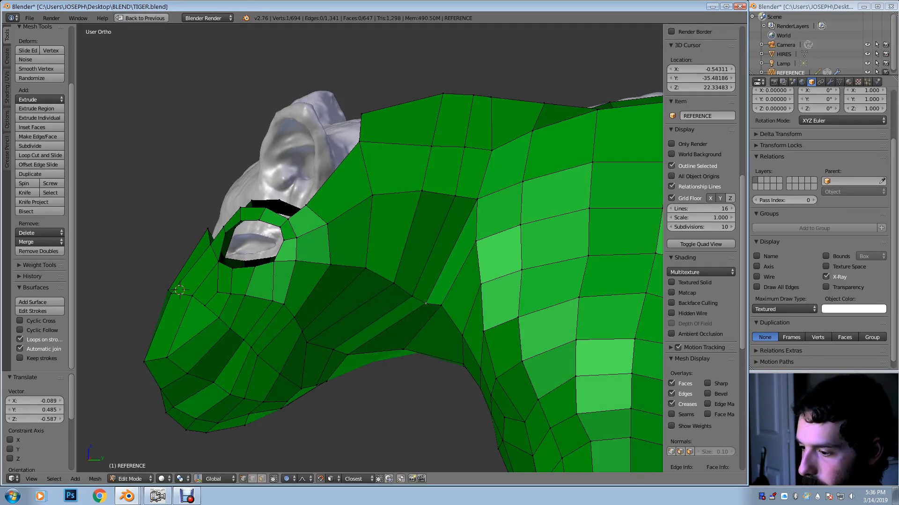
middle_click_drag(426, 303, 403, 248)
right_click(312, 338)
key("g")
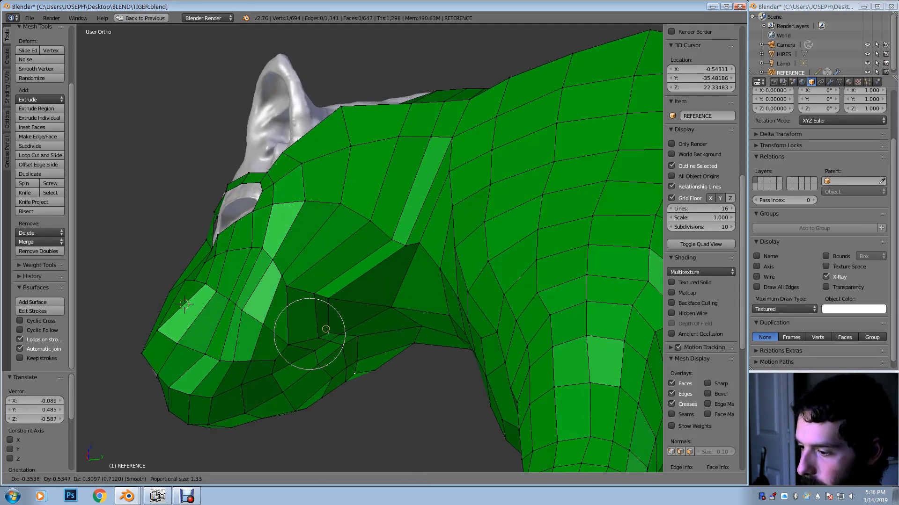
left_click(333, 329)
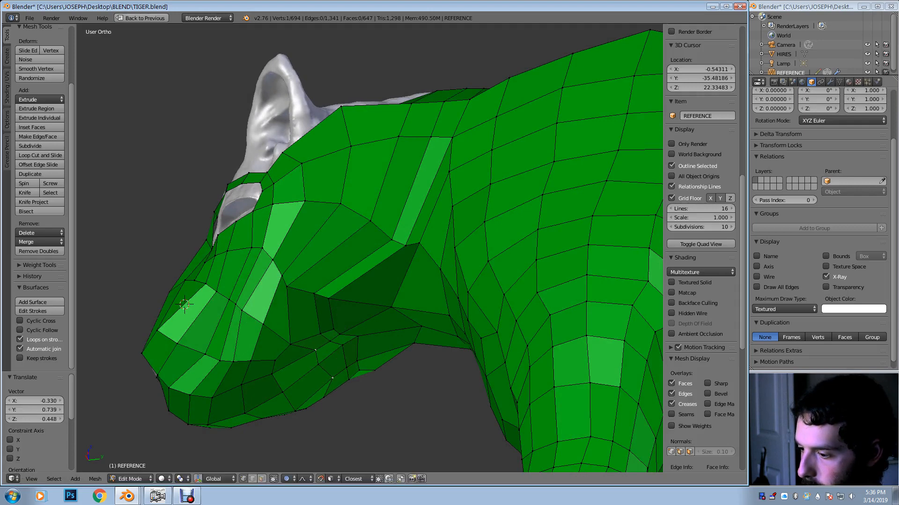
key("g")
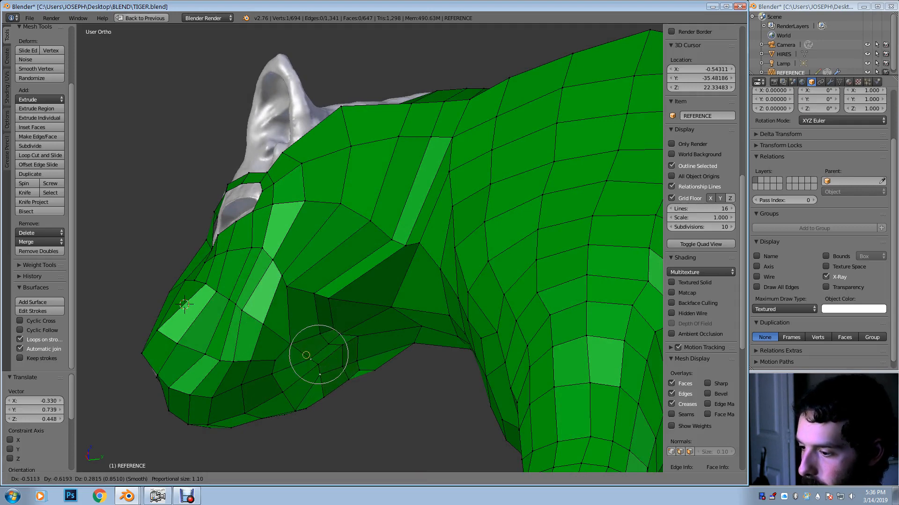
left_click(322, 380)
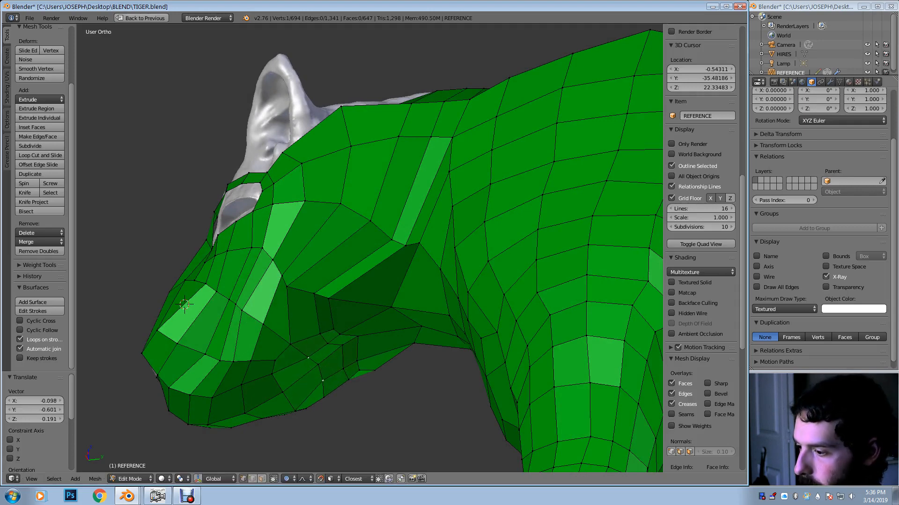
Move the throat vertex back toward the neck and lower the vertex above it at the rear of the cheek
right_click(391, 308)
key("g")
left_click(417, 303)
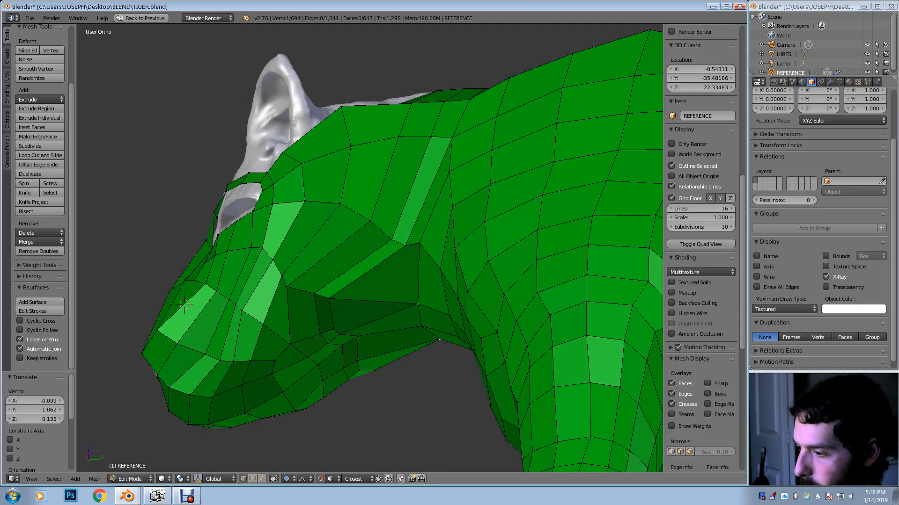
key("g")
left_click(420, 263)
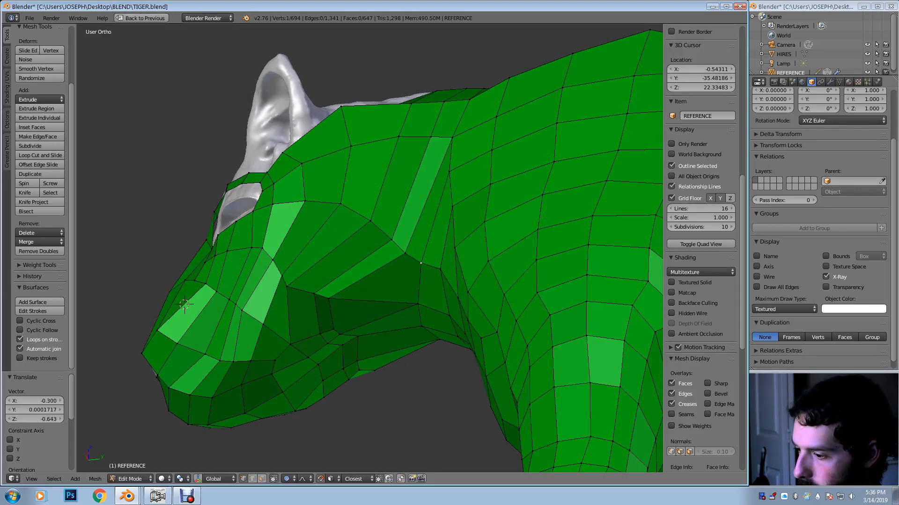
Move the lower rear cheek vertex back toward the neck and shift three vertices in the jaw rows below it up and back
middle_click_drag(421, 263, 410, 215)
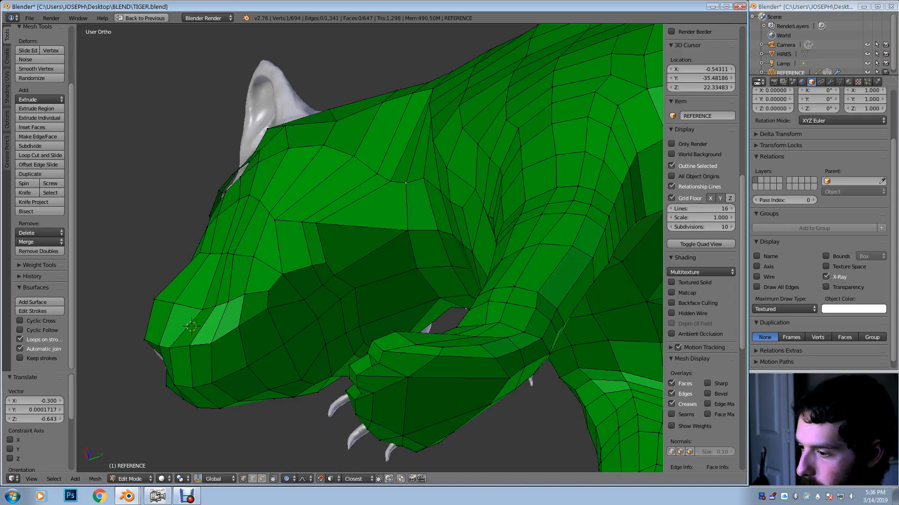
right_click(319, 223)
key("g")
left_click(362, 223)
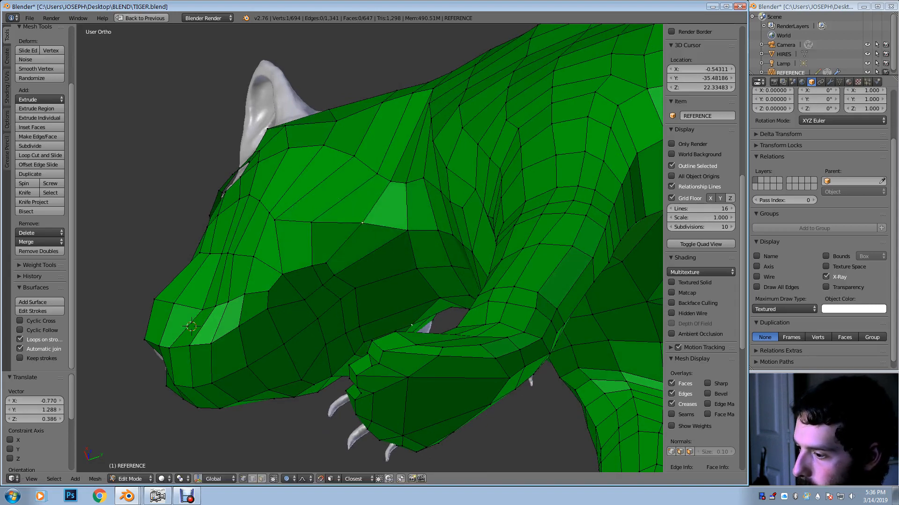
key("g")
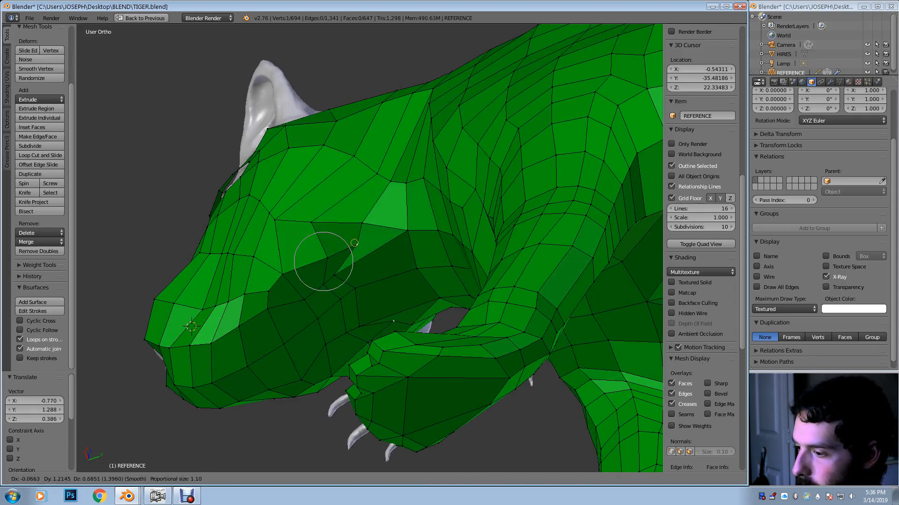
left_click(357, 243)
key("g")
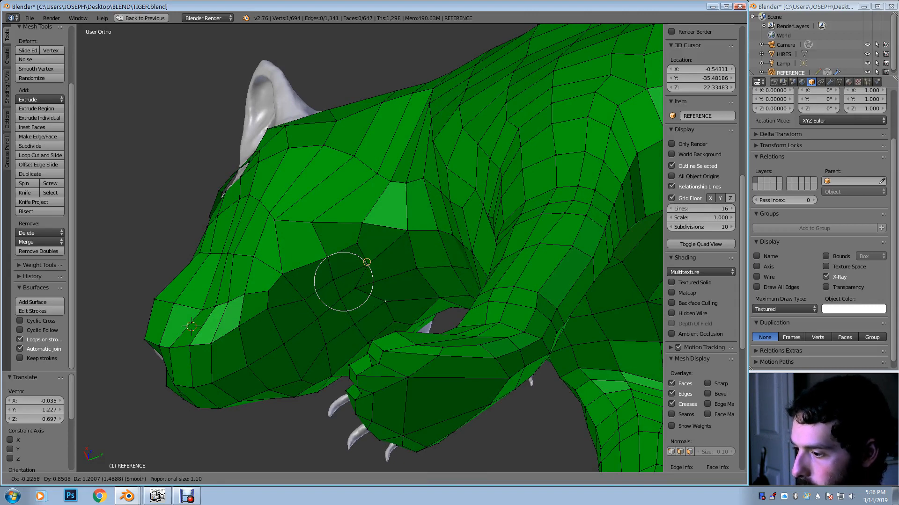
left_click(368, 265)
key("g")
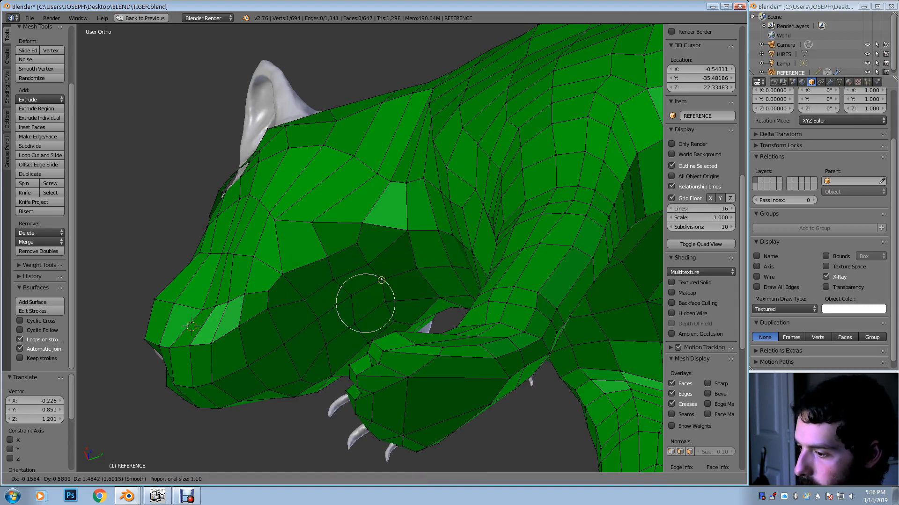
left_click(377, 282)
Shift the vertices along the lower cheek edge back toward the neck and nudge one jaw vertex forward to even out the faces
middle_click_drag(378, 281, 382, 303)
key("g")
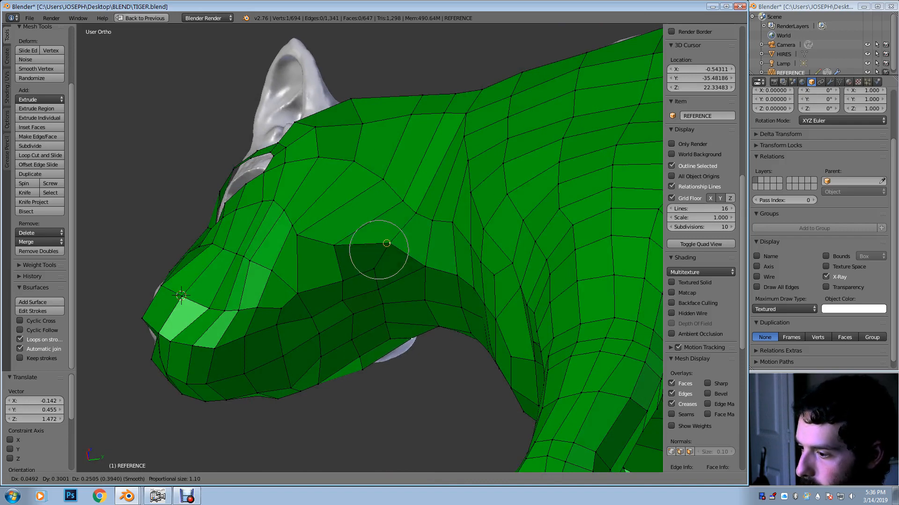
left_click(387, 244)
key("g")
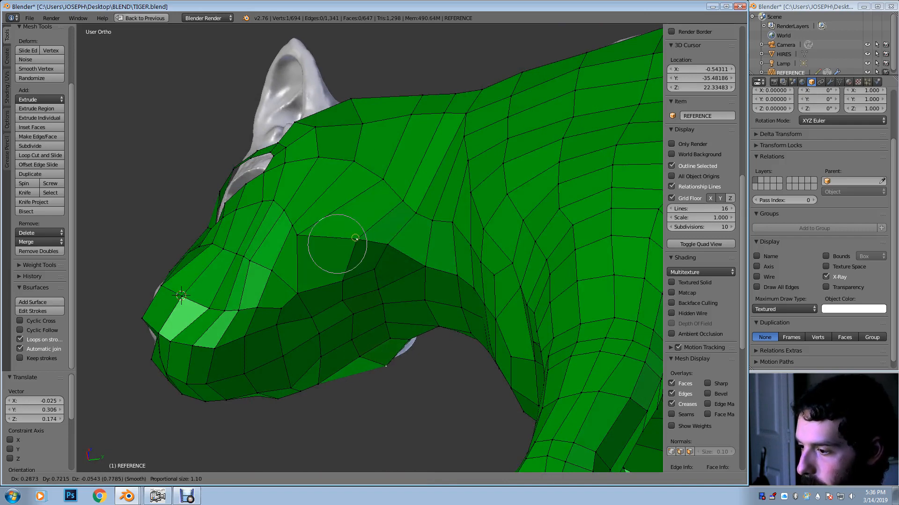
left_click(359, 240)
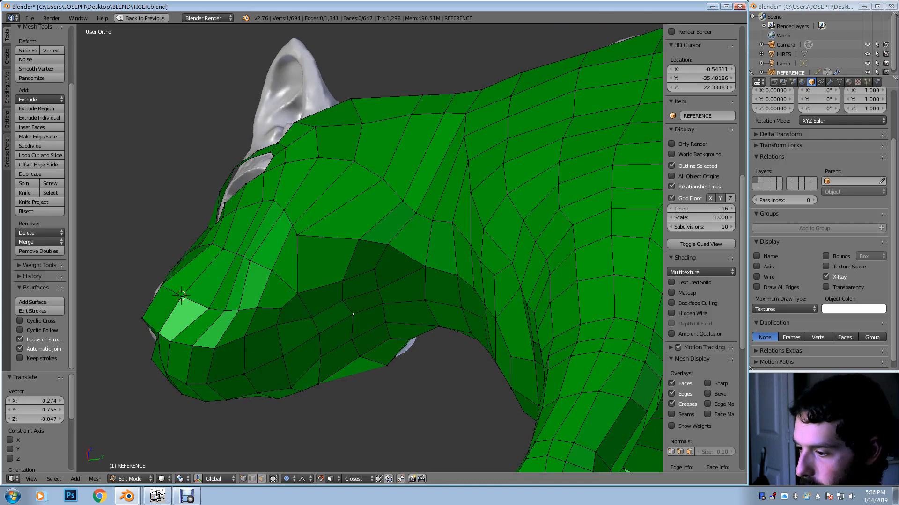
key("g")
left_click(349, 317)
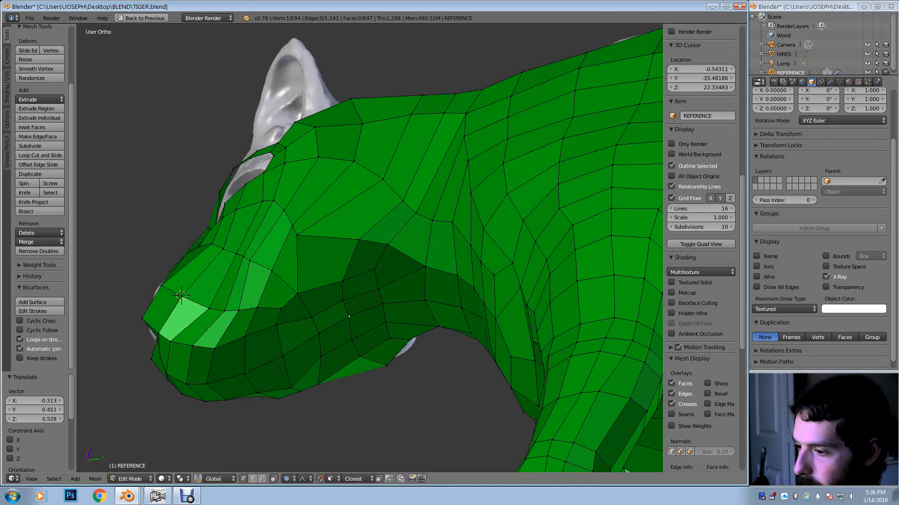
key("g")
left_click(322, 235)
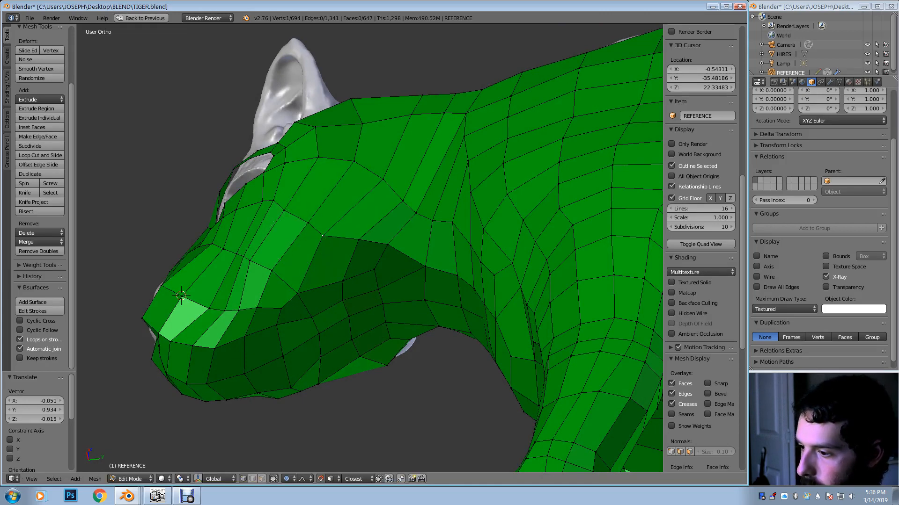
Reposition the vertices on the front of the cheek, mostly back toward the jaw hinge, to widen the narrow faces beside the muzzle
key("g")
left_click(291, 206)
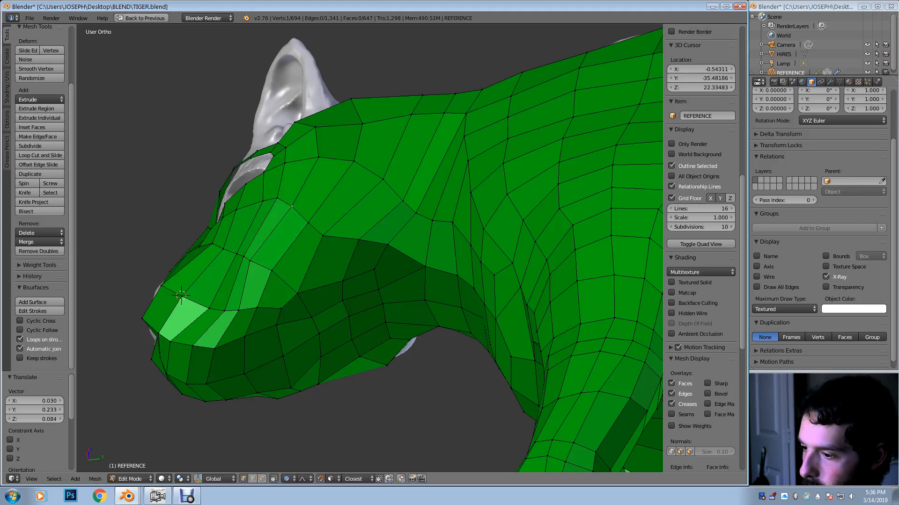
key("g")
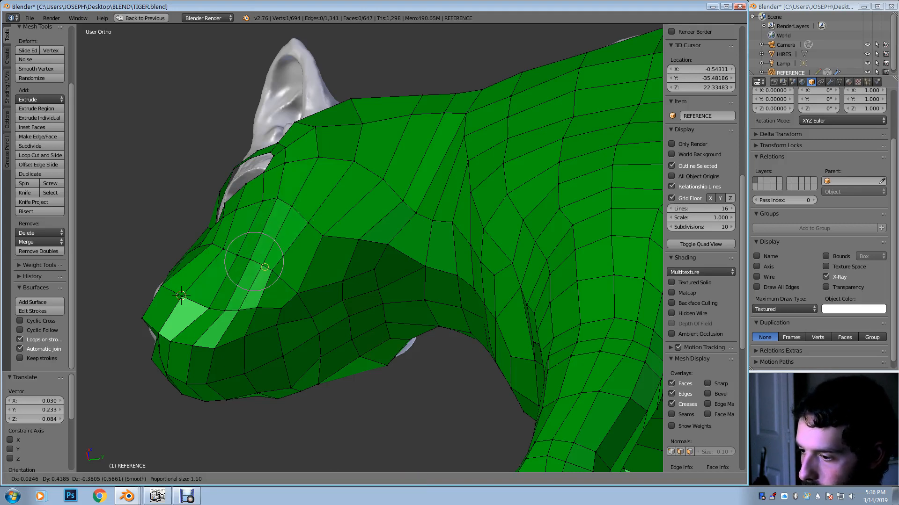
key("Return")
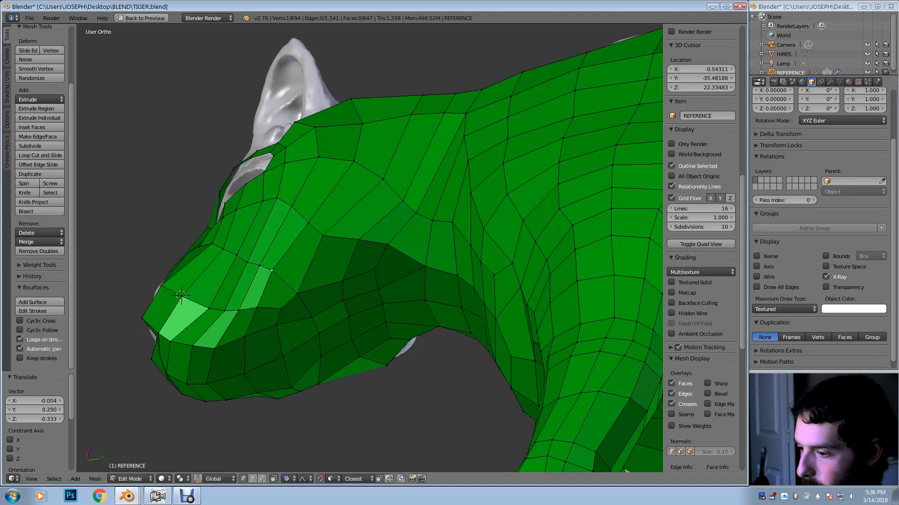
key("g")
key("Return")
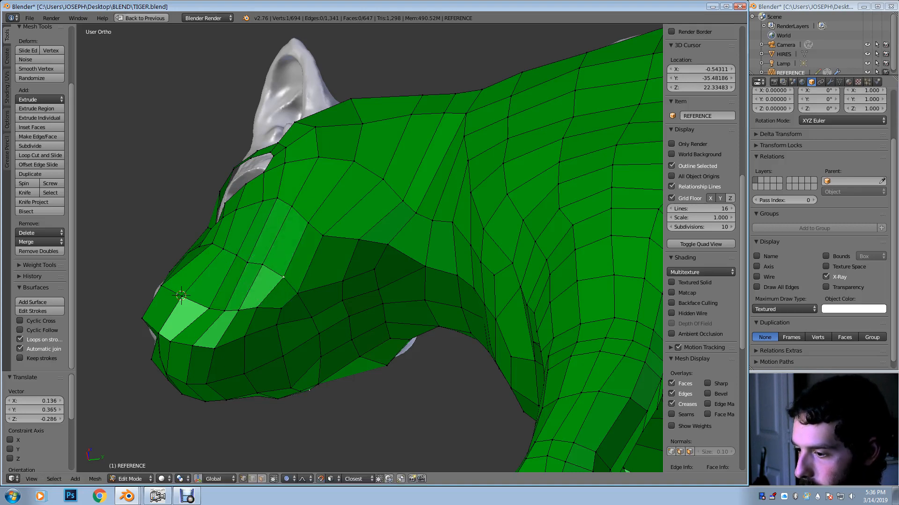
key("g")
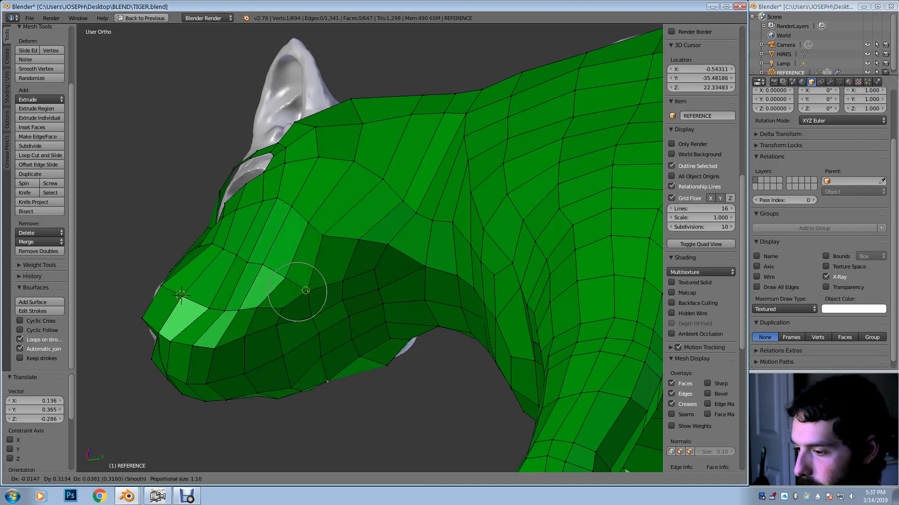
key("Return")
key("g")
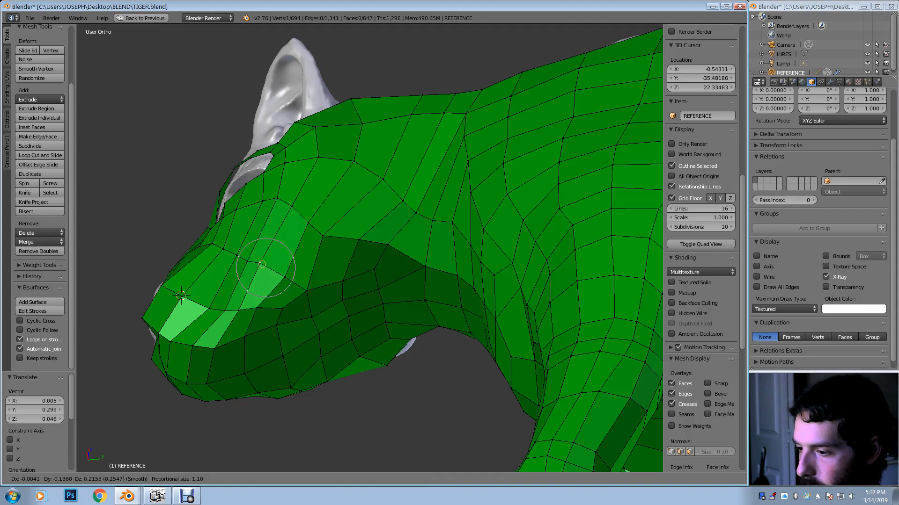
key("Return")
Raise the low vertex on the upper side of the neck and move the vertex above it back to straighten that edge column
middle_click_drag(268, 198, 288, 263)
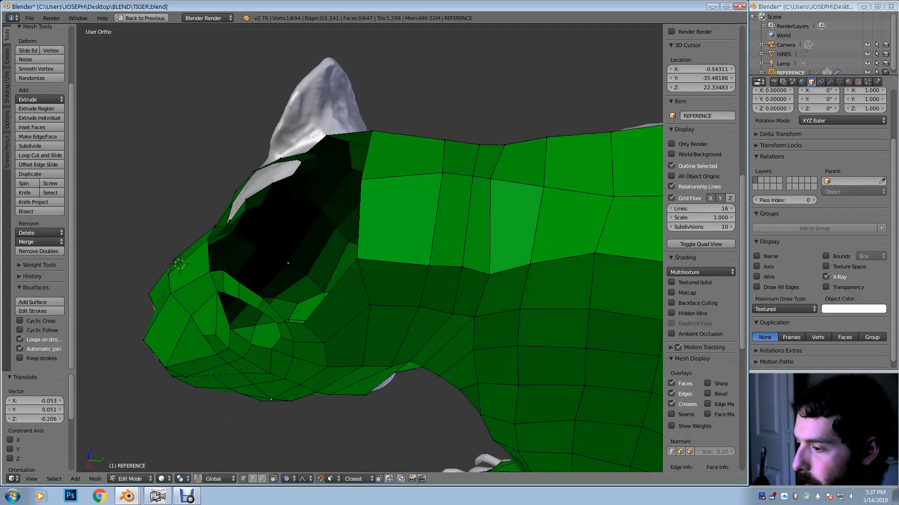
right_click(489, 274)
key("g")
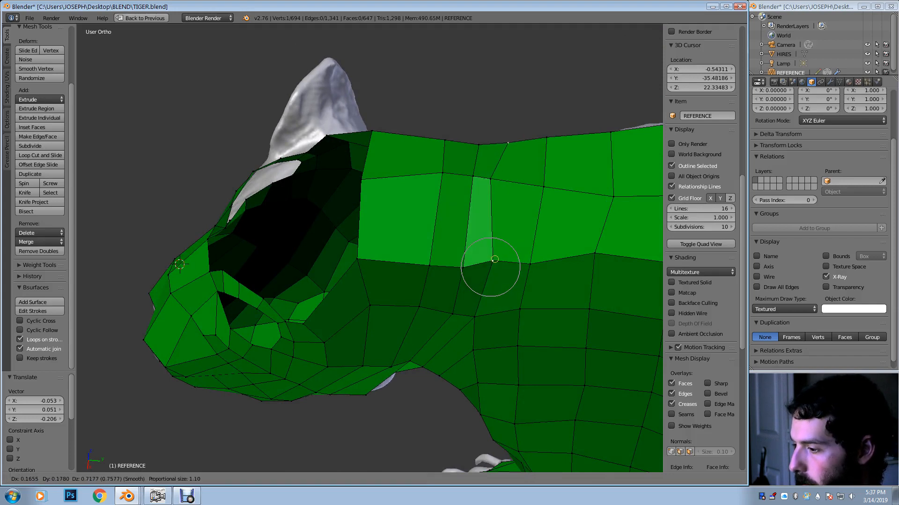
key("Return")
key("g")
left_click(508, 181)
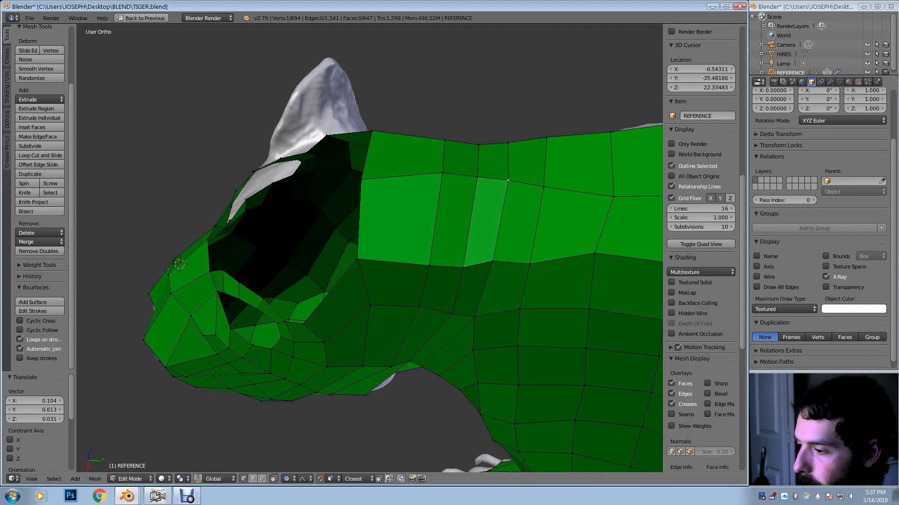
Raise three neighbouring vertices in the second row below the top of the neck, just behind the head
right_click(429, 266)
key("g")
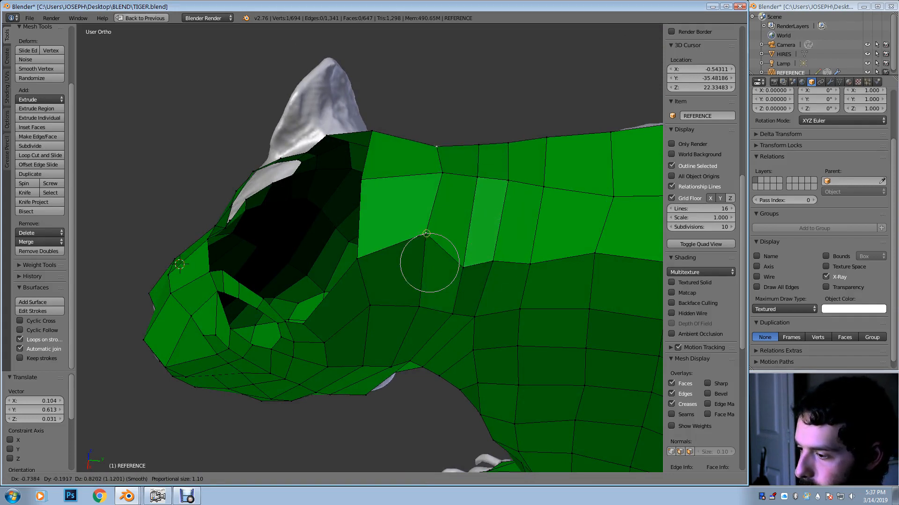
left_click(425, 234)
right_click(465, 266)
key("g")
left_click(466, 232)
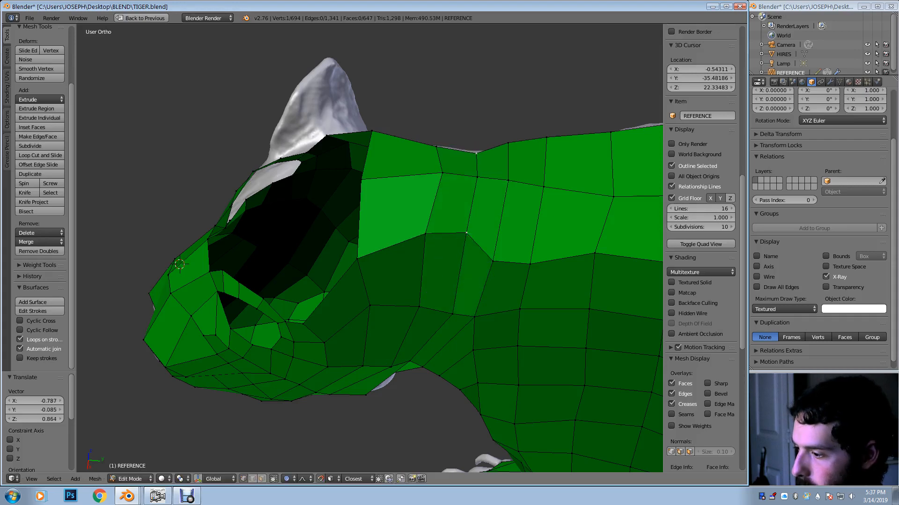
key("g")
left_click(502, 235)
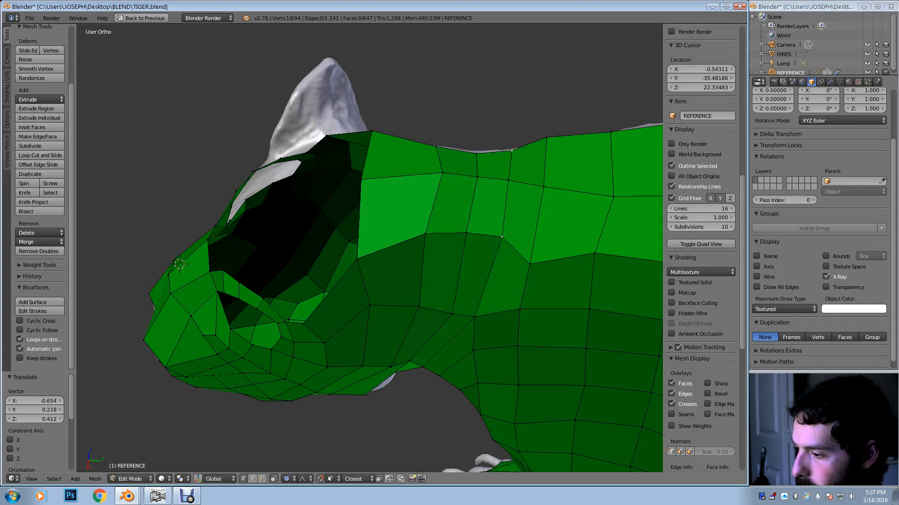
Raise two vertices in the next row down the side of the neck and move the vertex below and behind them back
middle_click_drag(502, 235, 503, 201)
right_click(456, 267)
key("g")
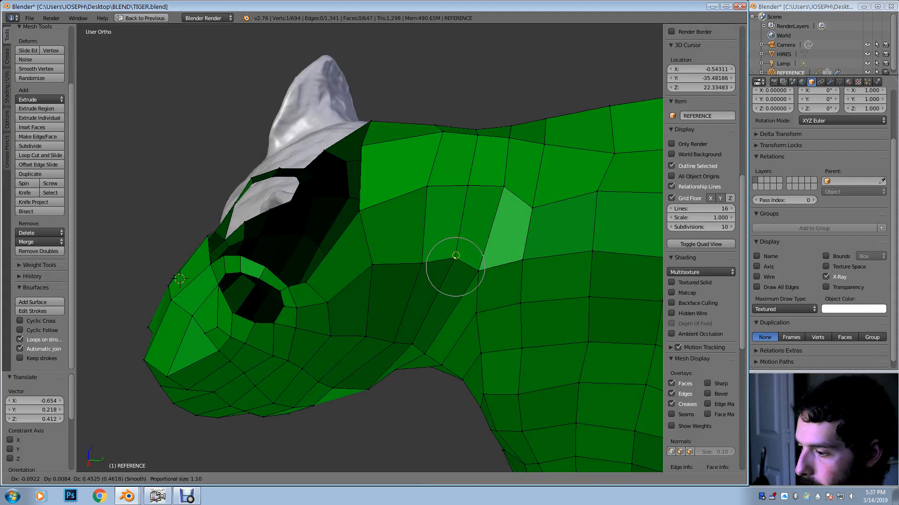
left_click(456, 251)
right_click(421, 263)
key("g")
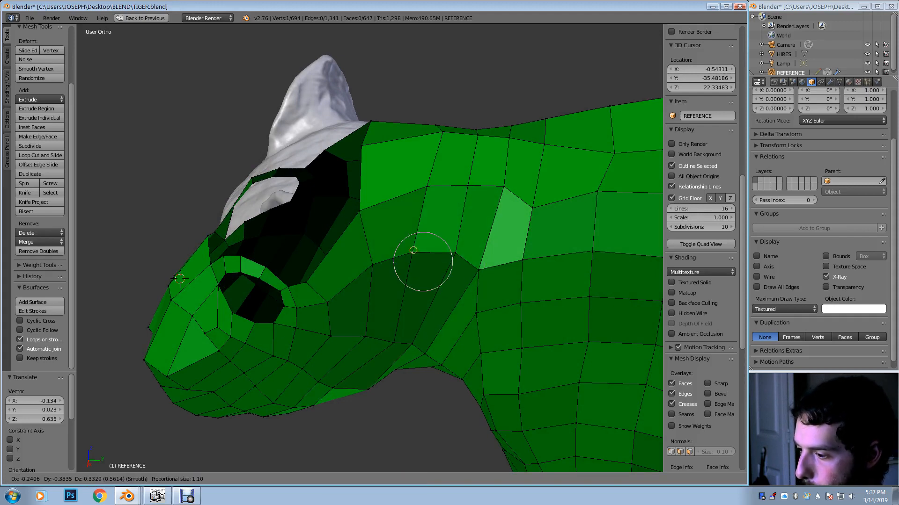
left_click(413, 252)
right_click(475, 310)
key("g")
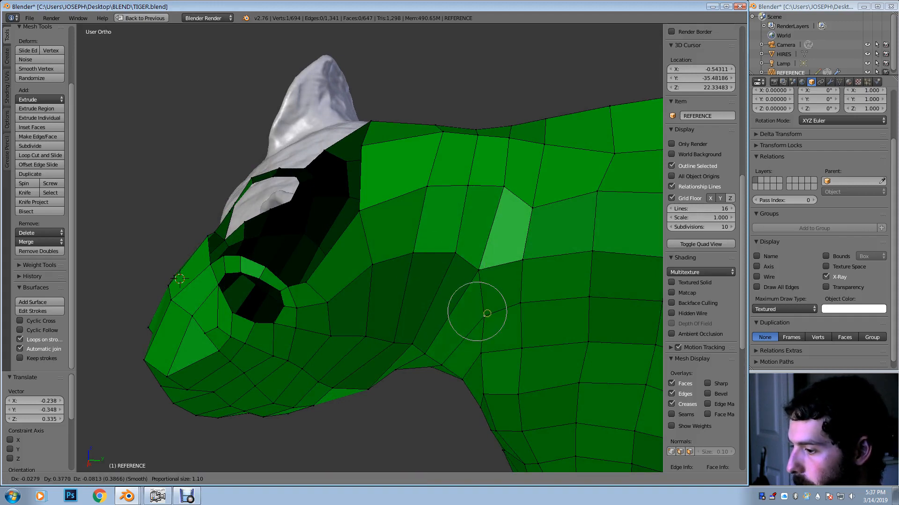
left_click(484, 315)
Move the vertex at the front edge of the neck up and slightly back, in line with the row behind the cheek
middle_click_drag(484, 316, 466, 263)
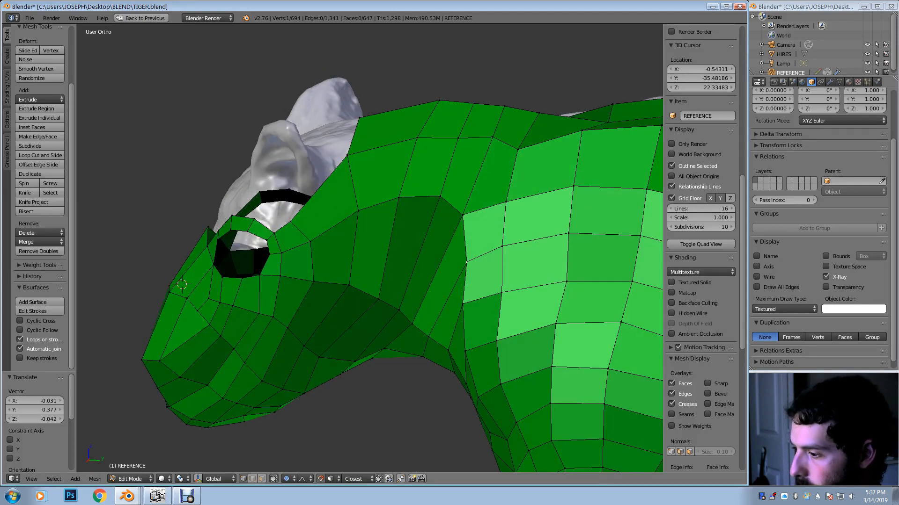
key("g")
key("Escape")
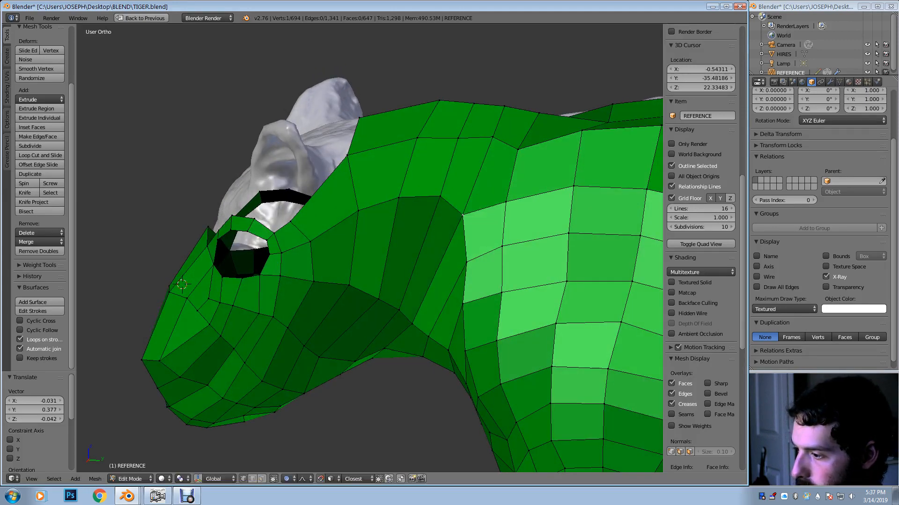
key("g")
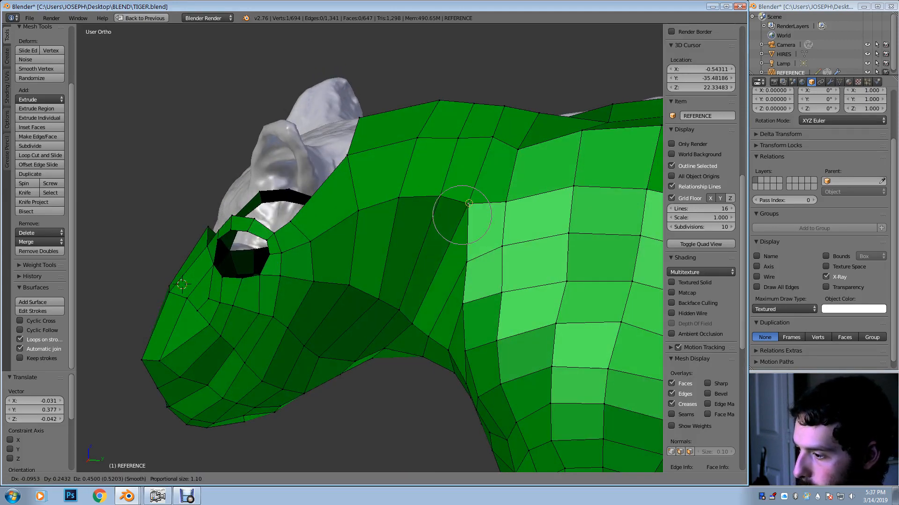
left_click(469, 202)
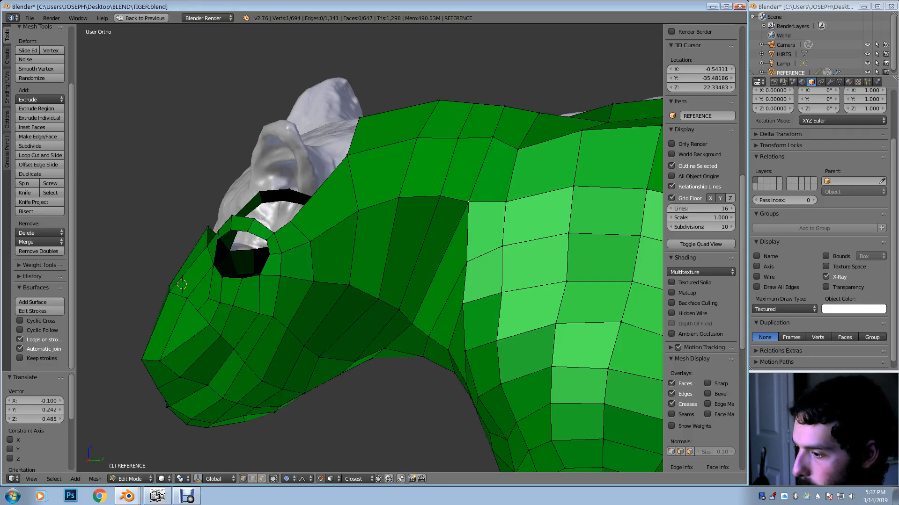
middle_click_drag(468, 202, 483, 185)
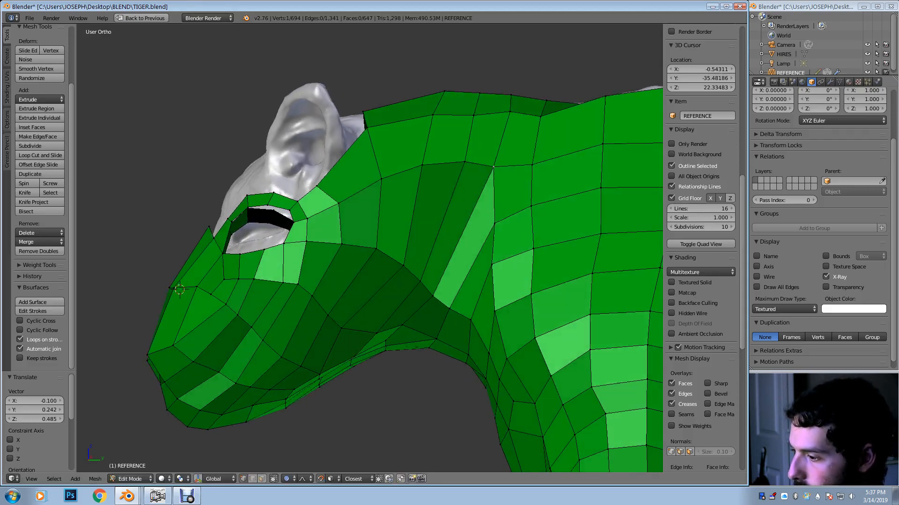
middle_click_drag(393, 238, 402, 235)
key("ctrl+r")
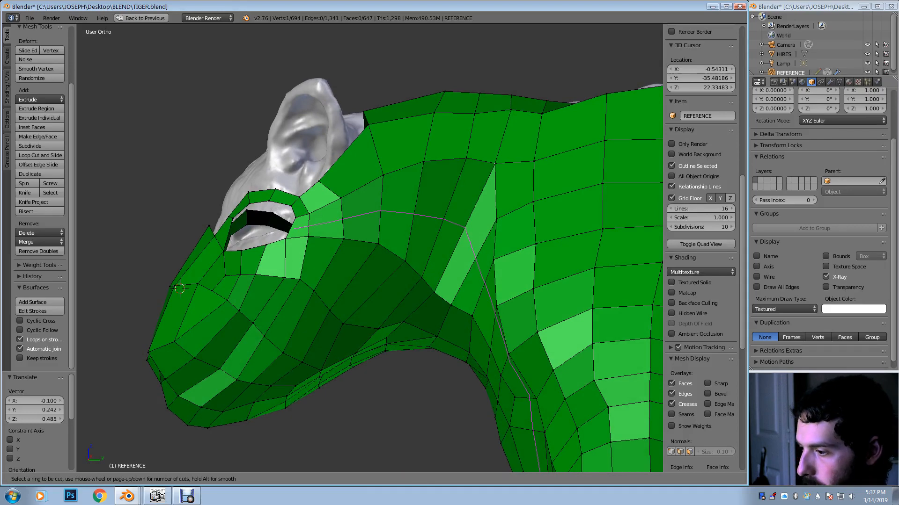
scroll(370, 248, "down", 1)
key("Escape")
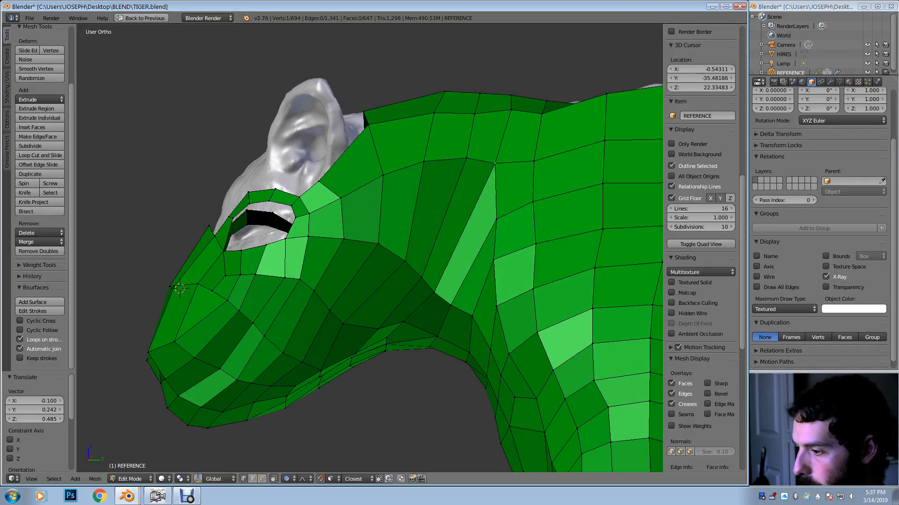
middle_click_drag(370, 248, 258, 184, "shift")
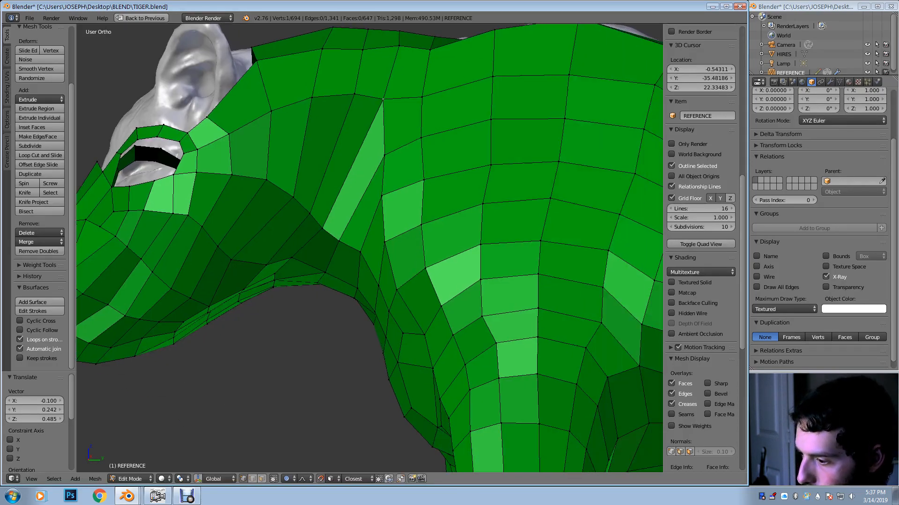
middle_click_drag(356, 206, 383, 208)
right_click(408, 283)
key("g")
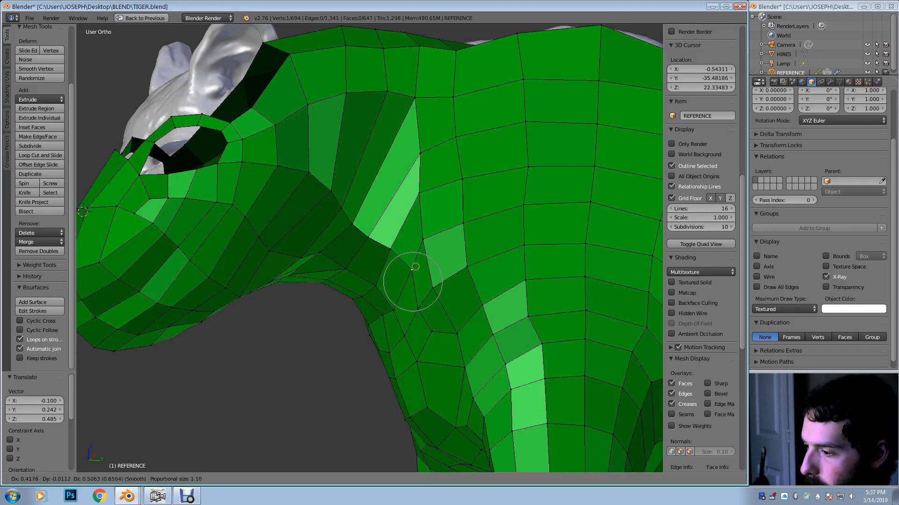
key("Escape")
key("3")
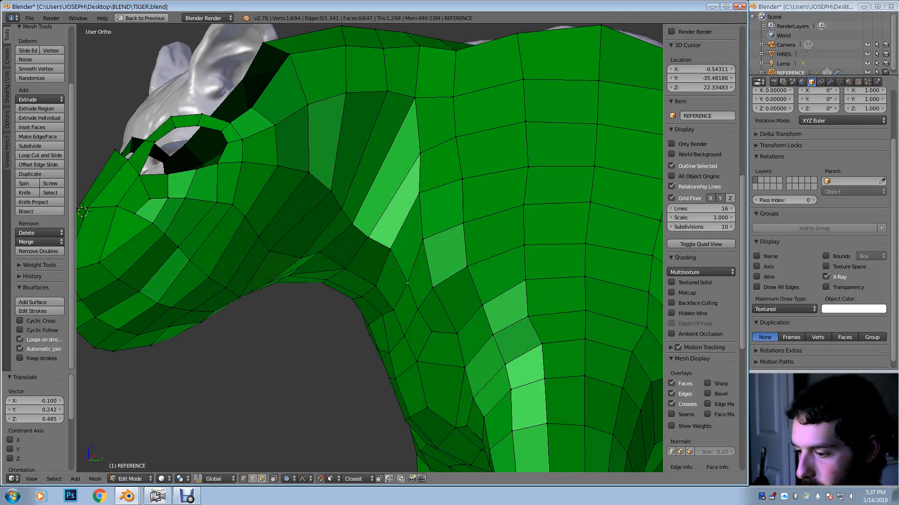
Delete the narrow diamond-shaped face between the back of the jaw and the neck
scroll(700, 234, "down", 3)
right_click(419, 278)
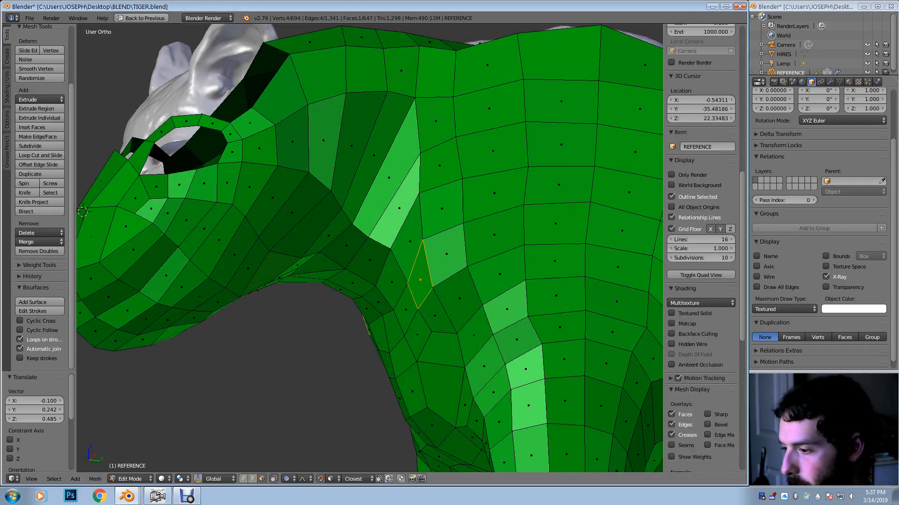
key("x")
left_click(399, 277)
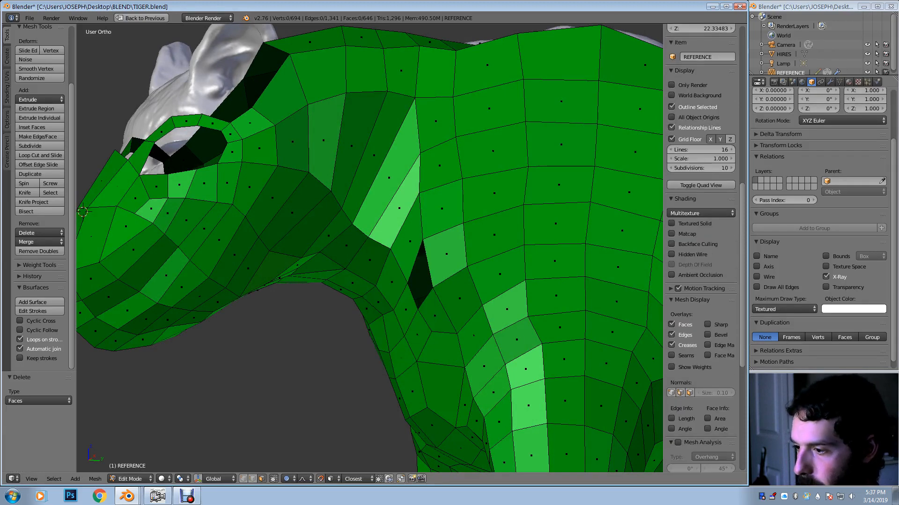
Add a loop cut from the eye corner across the cheek down to the gap behind the jaw
key("ctrl+r")
left_click(393, 191)
left_click(395, 190)
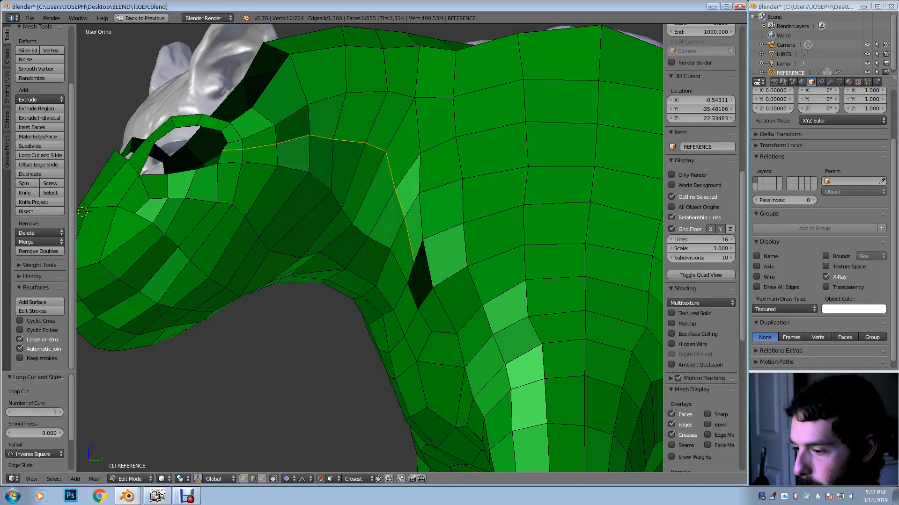
In vertex select mode, reposition three neighbouring vertices along the new cheek loop to smooth its curve behind the eye
left_click(244, 478)
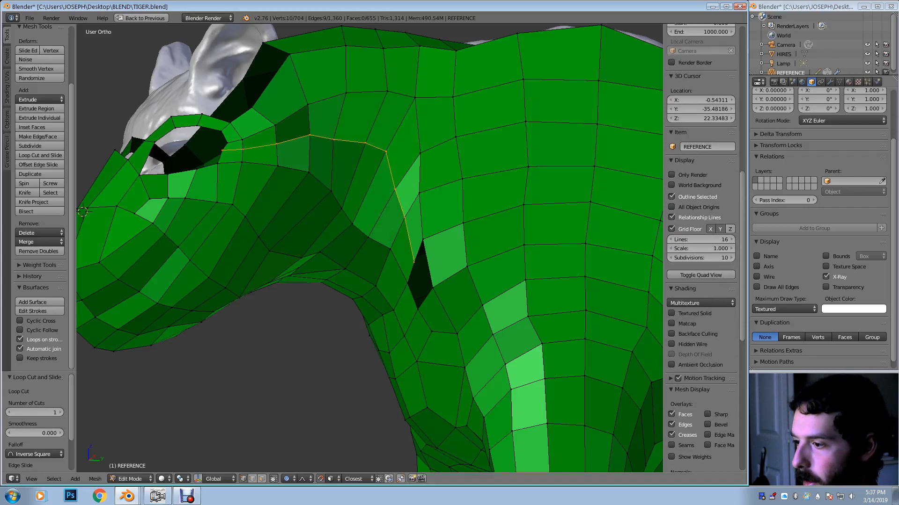
right_click(386, 152)
key("g")
left_click(385, 162)
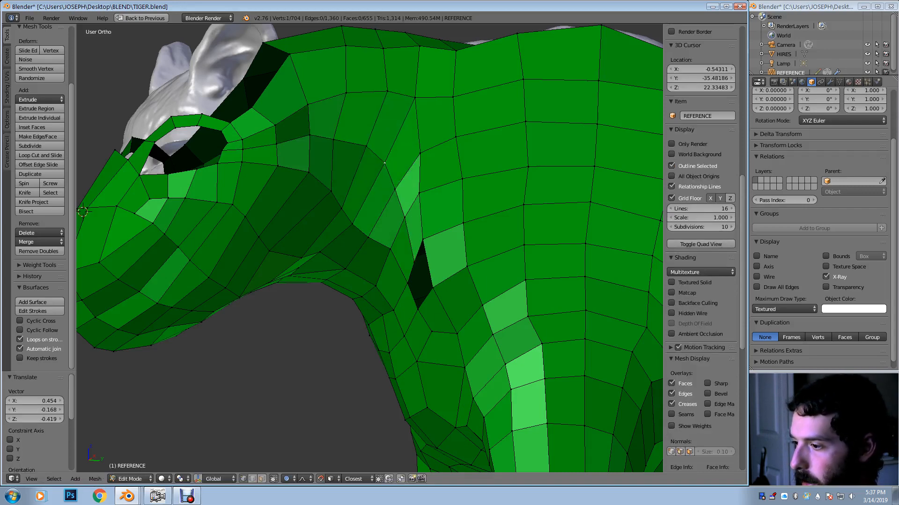
key("g")
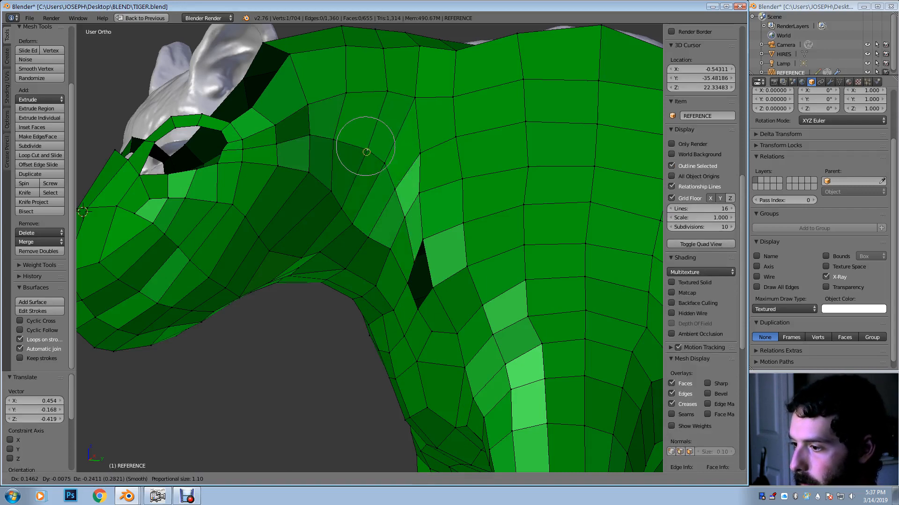
left_click(367, 149)
key("g")
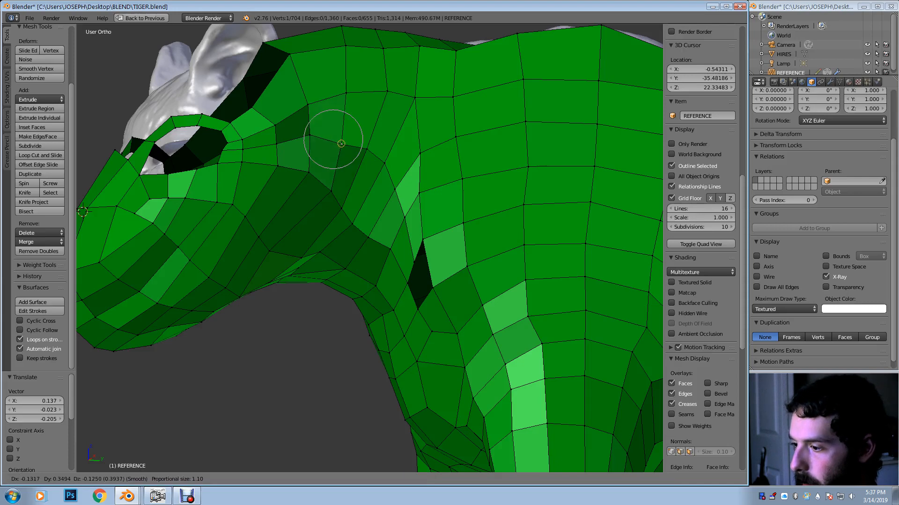
left_click(340, 137)
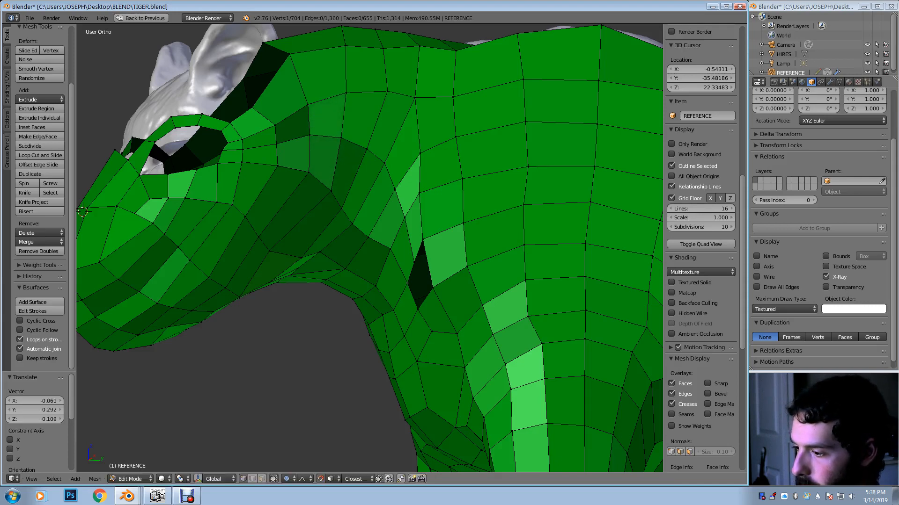
key("ctrl+r")
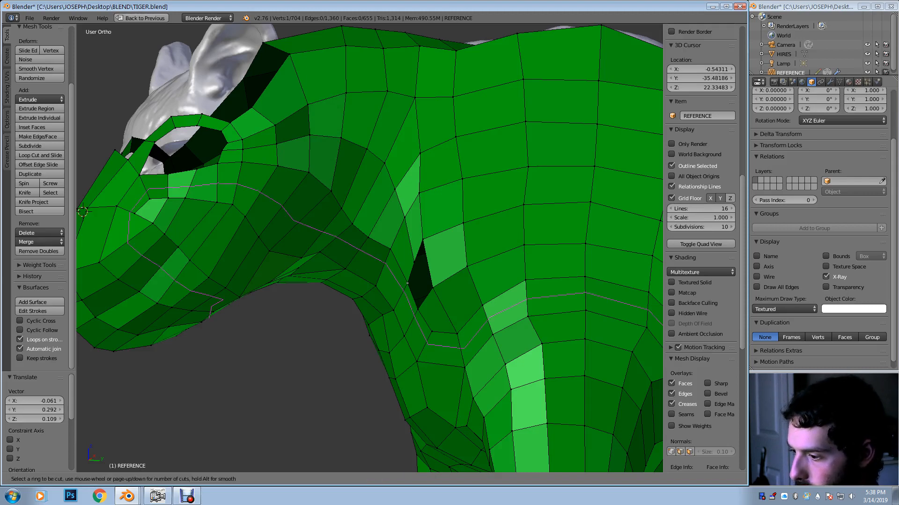
left_click(490, 172)
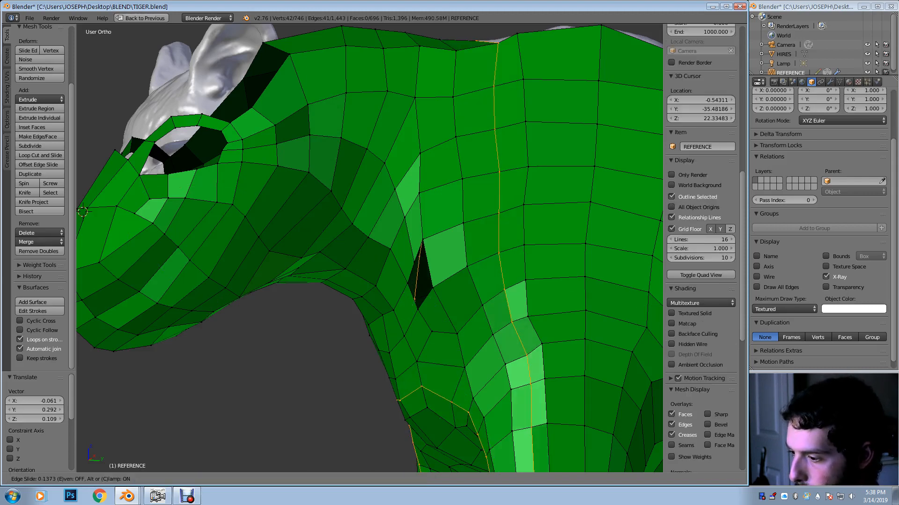
key("Escape")
key("ctrl+z")
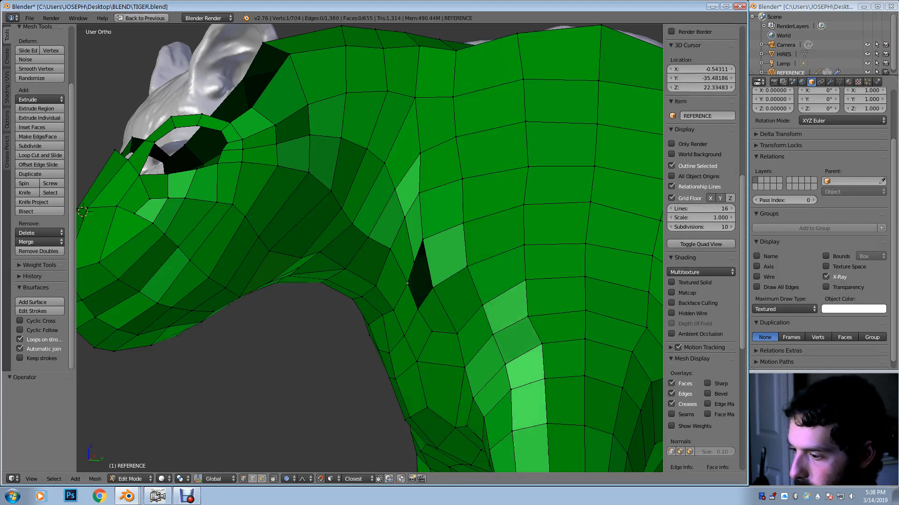
Add a centred loop cut across the short face strip running from the gap down to the throat
key("ctrl+r")
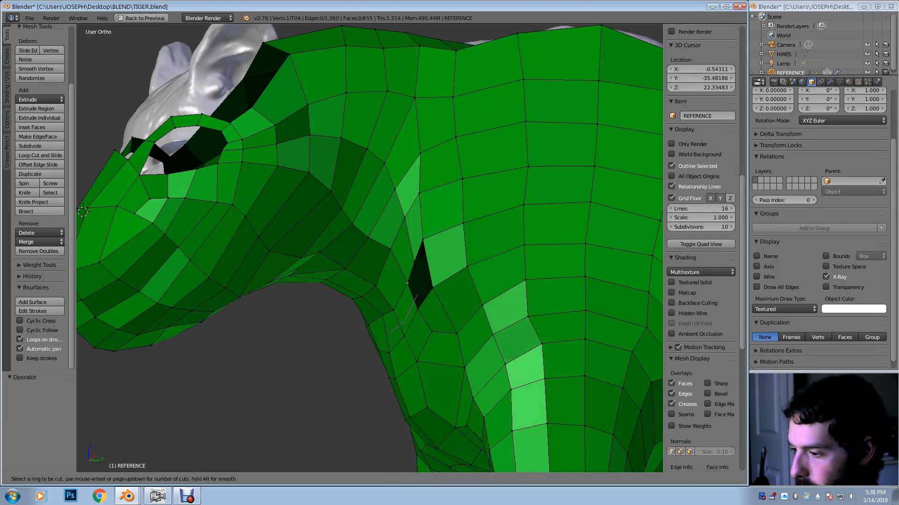
left_click(407, 283)
right_click(407, 283)
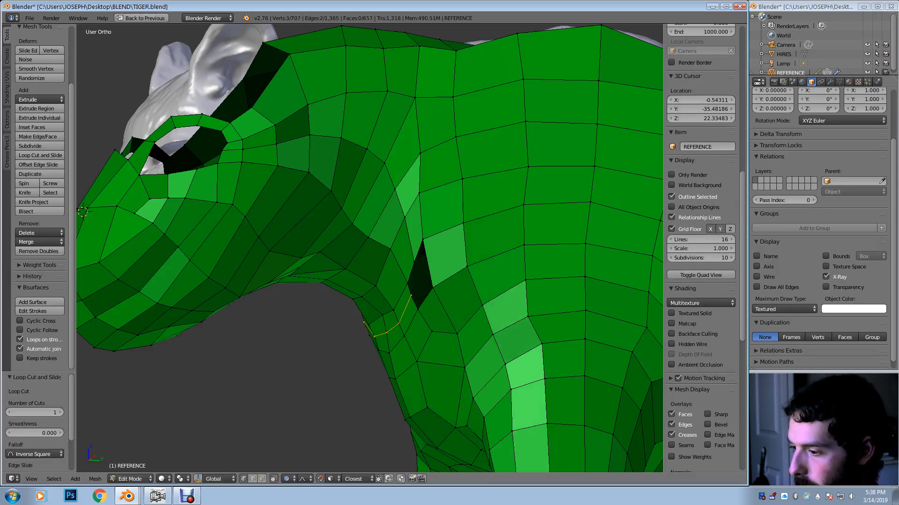
Fill the lower and upper parts of the gap behind the jaw with two new faces
right_click(407, 283)
right_click(411, 295, "shift")
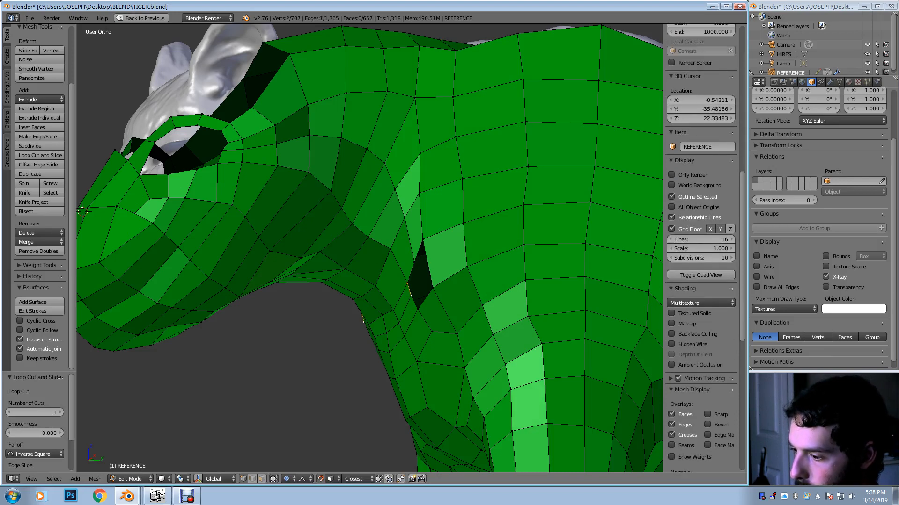
key("f")
right_click(413, 262)
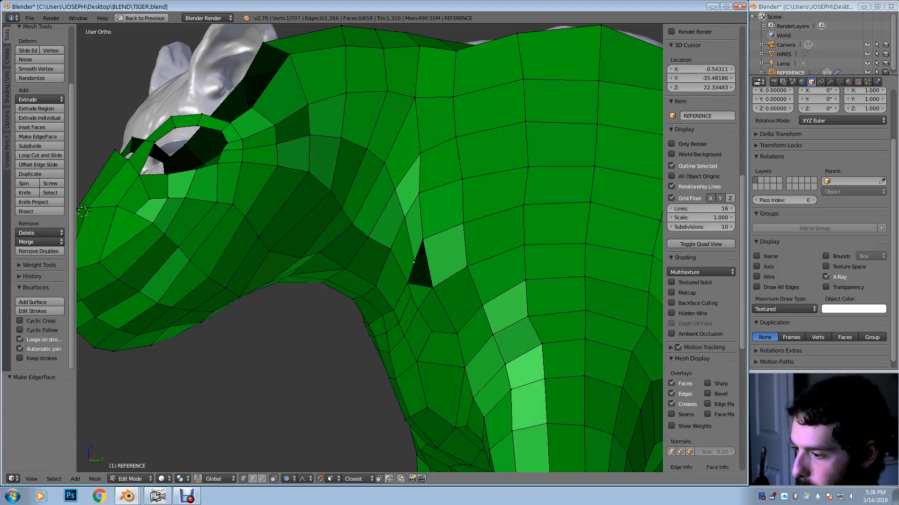
scroll(700, 249, "up", 2)
right_click(433, 288, "shift")
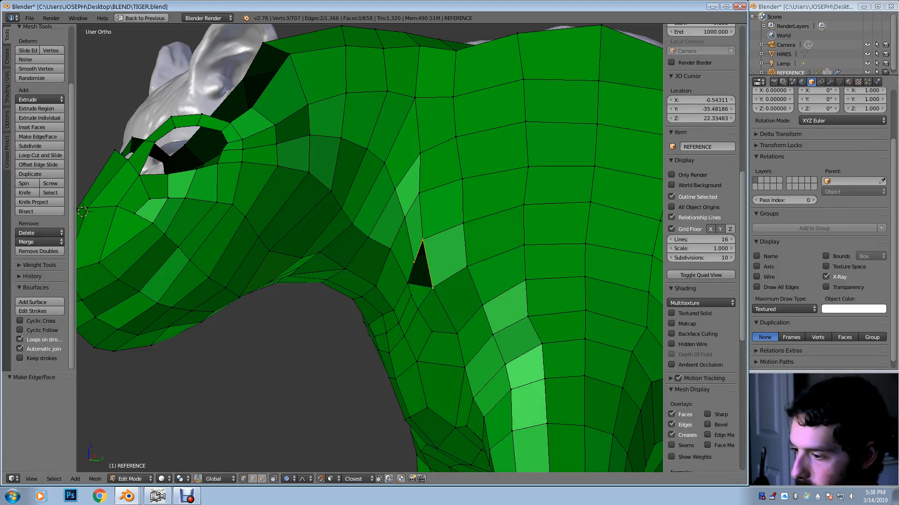
key("f")
middle_click_drag(421, 262, 442, 244)
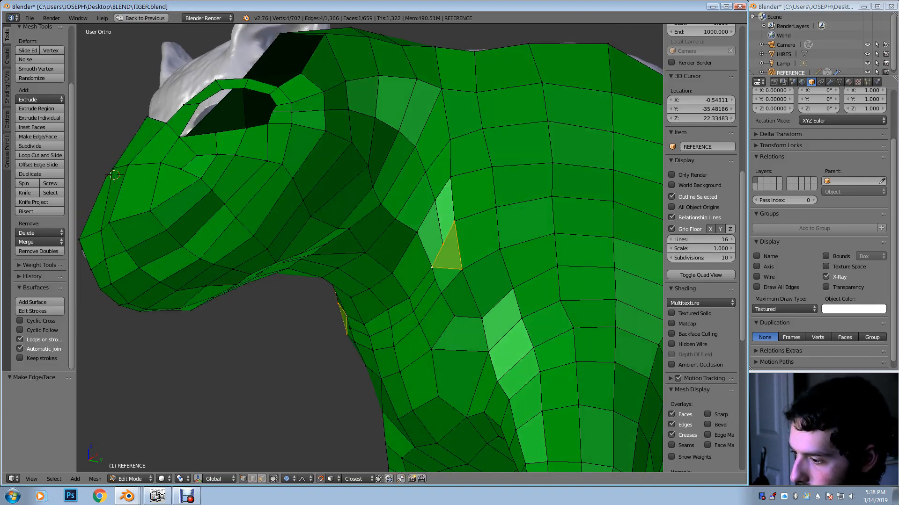
Reposition the vertices around the newly filled faces, pulling them down toward the front of the neck
scroll(700, 234, "down", 2)
right_click(454, 222)
key("g")
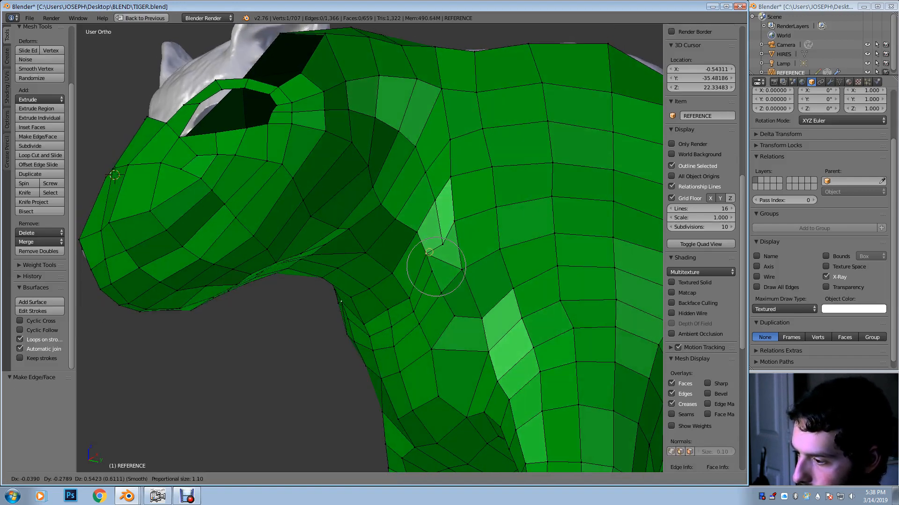
left_click(429, 252)
key("g")
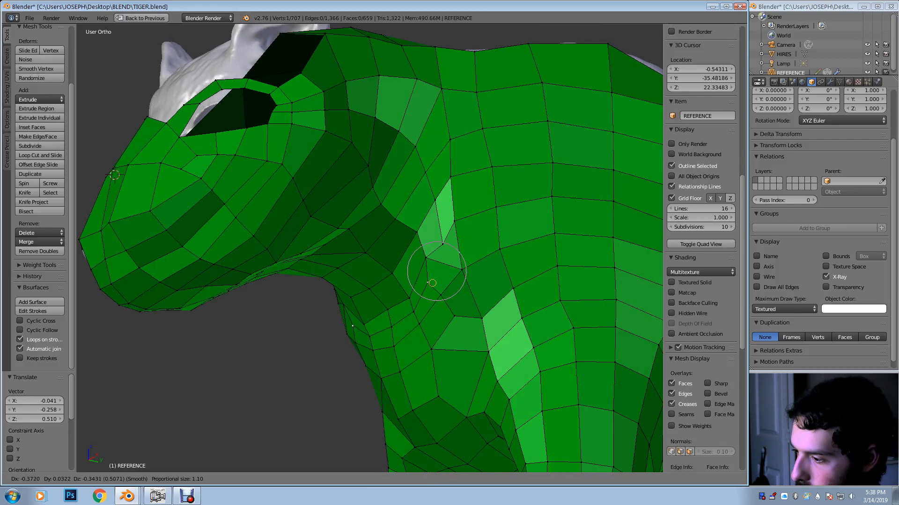
left_click(433, 280)
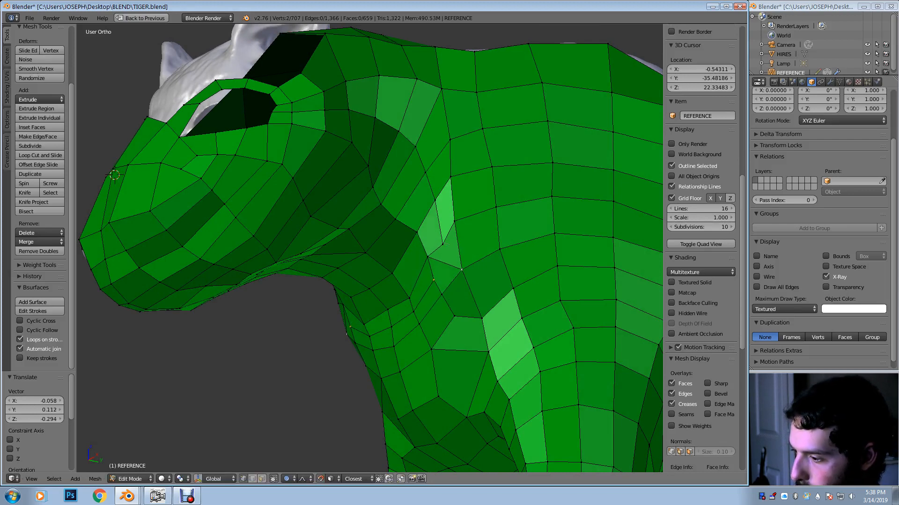
Merge the extra vertex beneath the filled faces into its neighbour on the neck using At Last
key("alt+m")
key("Return")
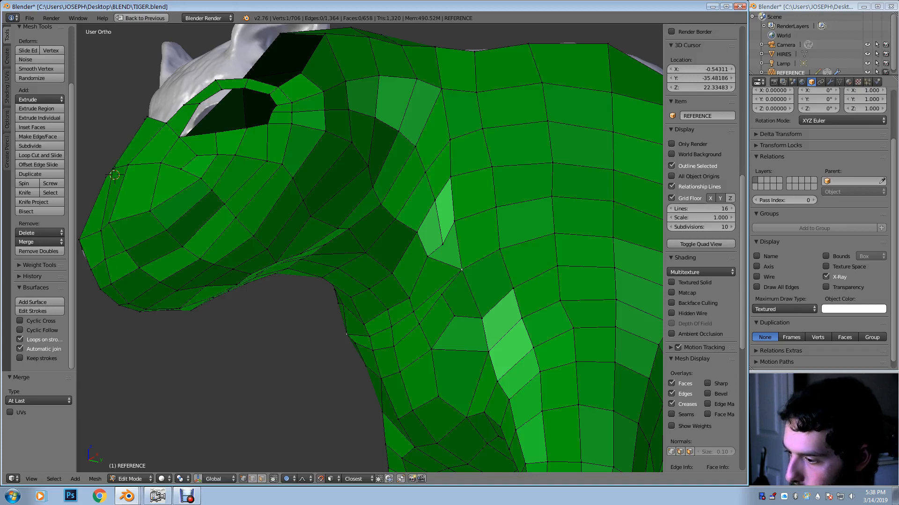
key("g")
key("Escape")
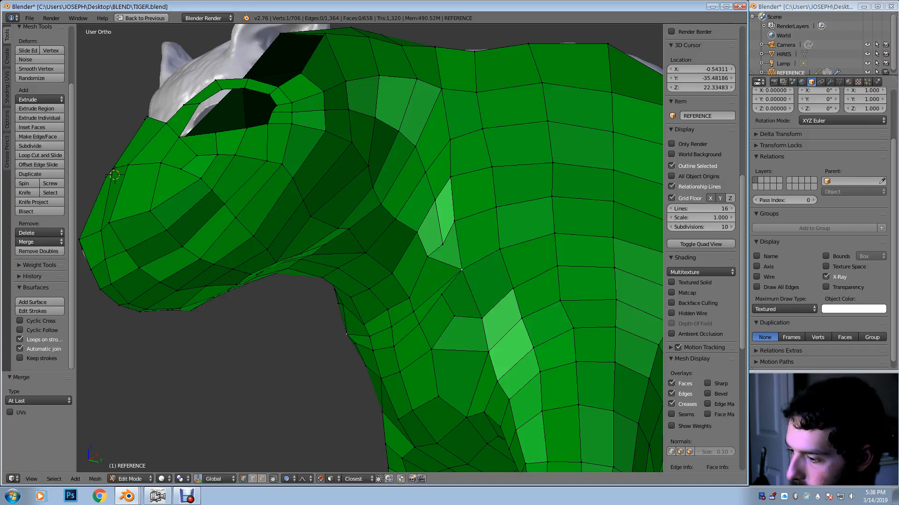
Adjust the two vertices in the column behind the jaw, just above the merged vertex, to even out the narrow faces
key("g")
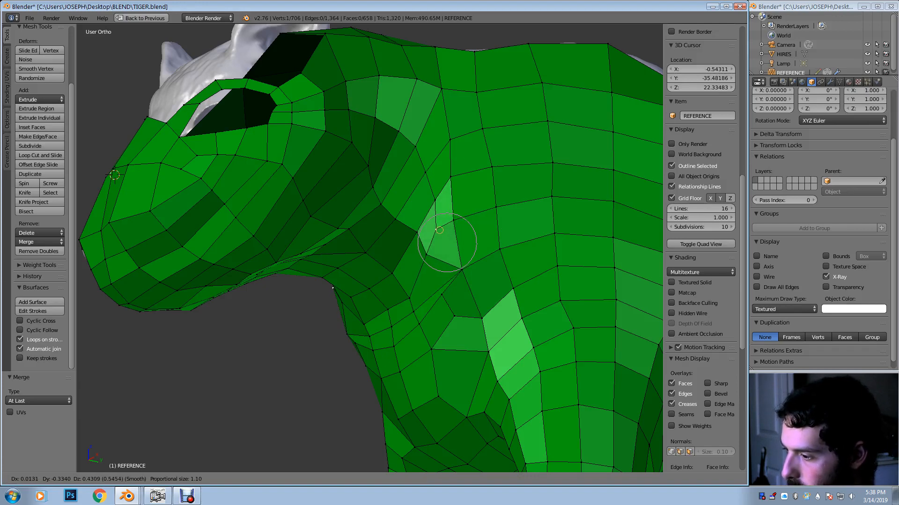
left_click(435, 241)
key("g")
left_click(435, 256)
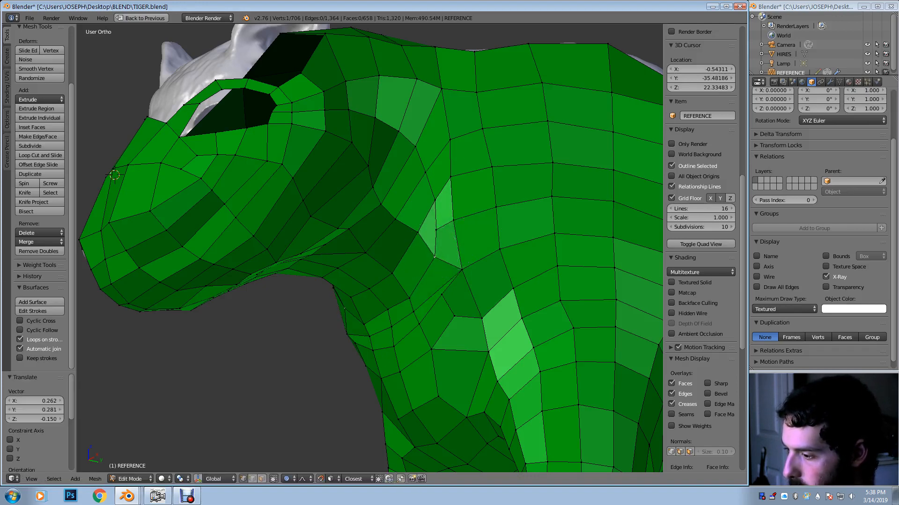
Reposition the vertices below the merged point on the side of the neck to reshape the uneven faces there
middle_click_drag(435, 256, 447, 252)
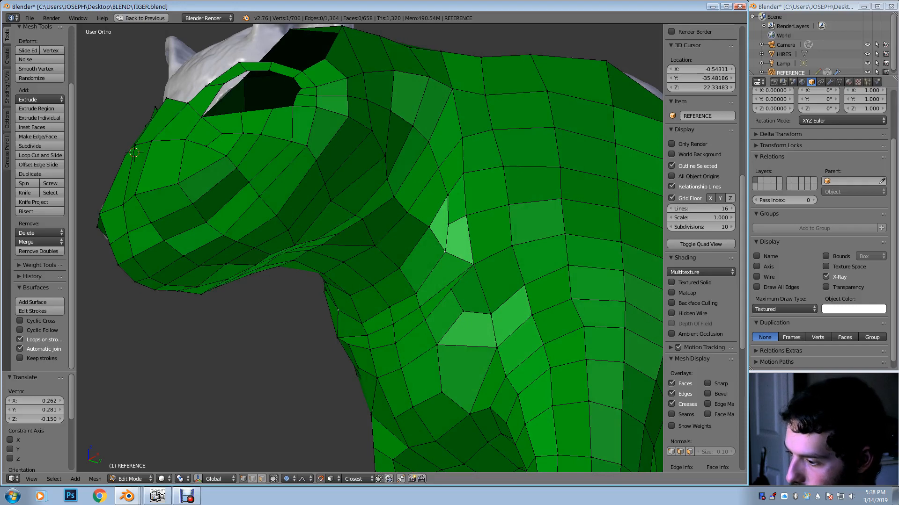
key("g")
left_click(464, 299)
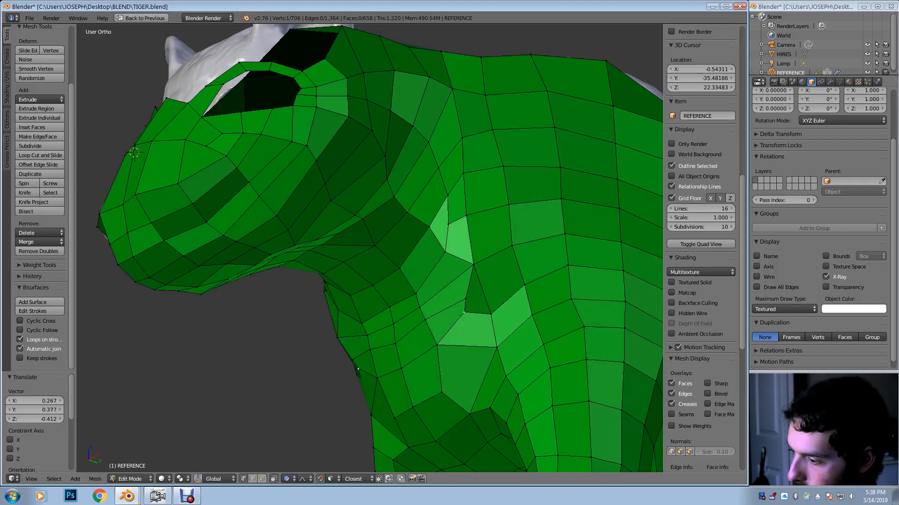
key("g")
left_click(469, 311)
right_click(469, 309)
key("g")
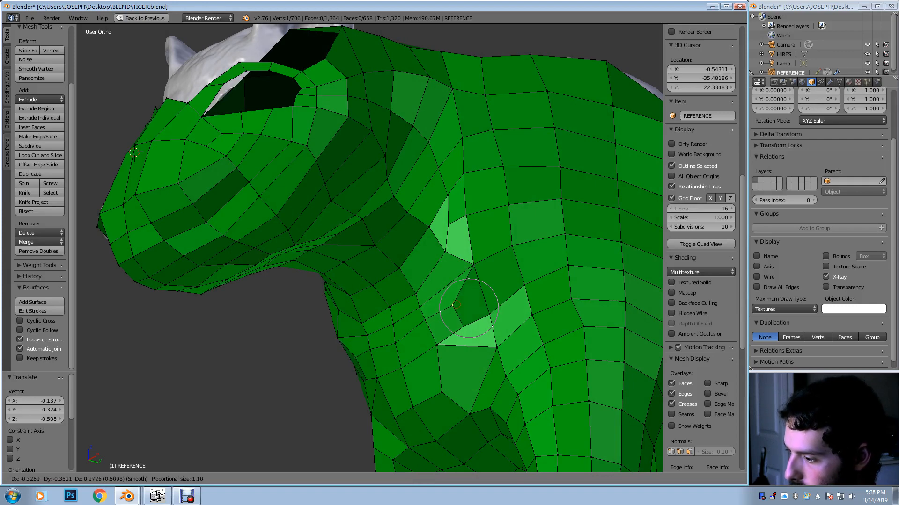
left_click(452, 306)
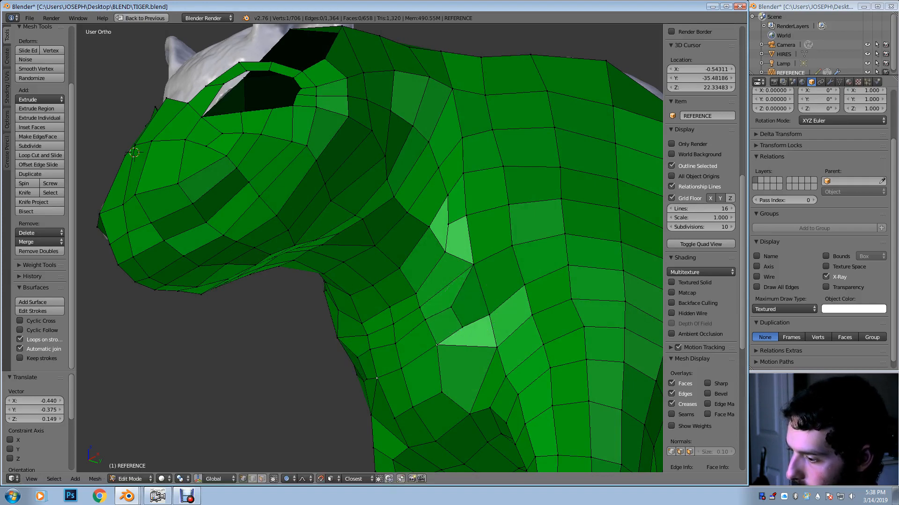
Lower the front corner vertex of the bright neck face and move the vertex above it down and forward to square the face
key("g")
key("Escape")
key("g")
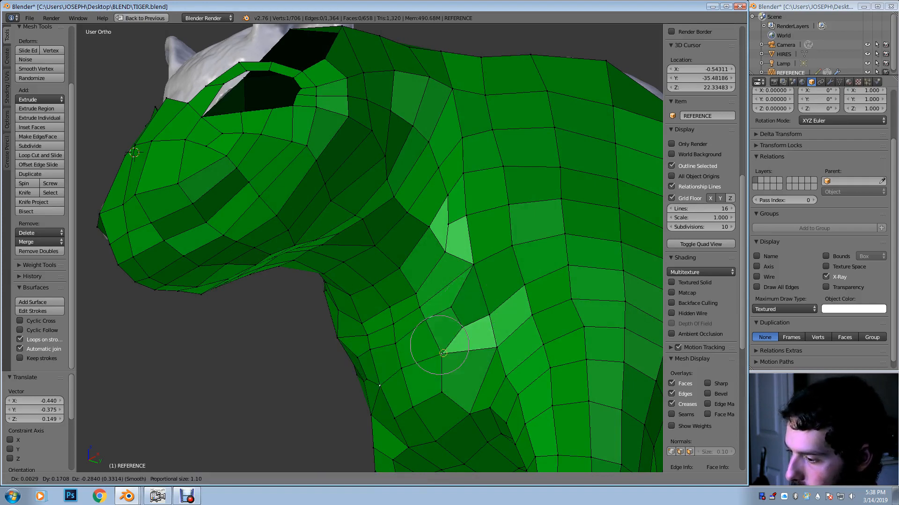
left_click(381, 394)
key("g")
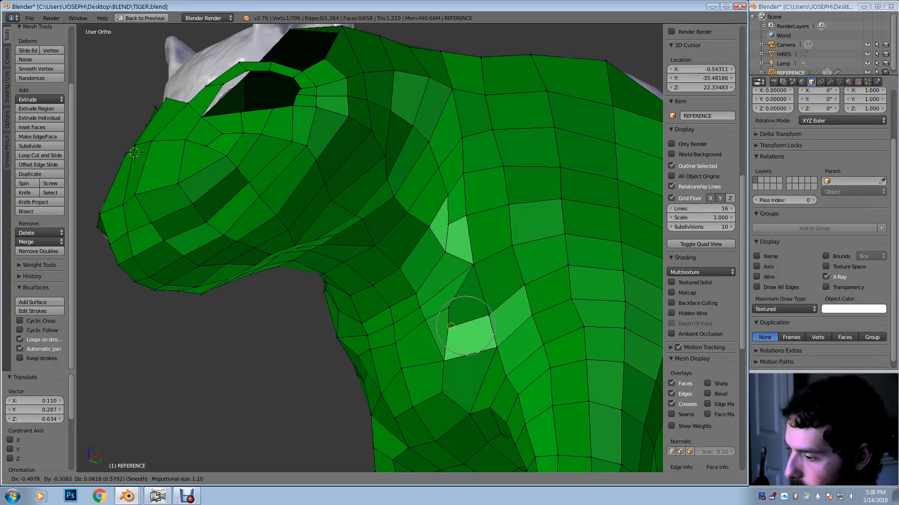
left_click(449, 329)
Raise the vertex above the squared neck face slightly and shift its neighbour toward the front of the neck
right_click(452, 306)
key("g")
left_click(453, 299)
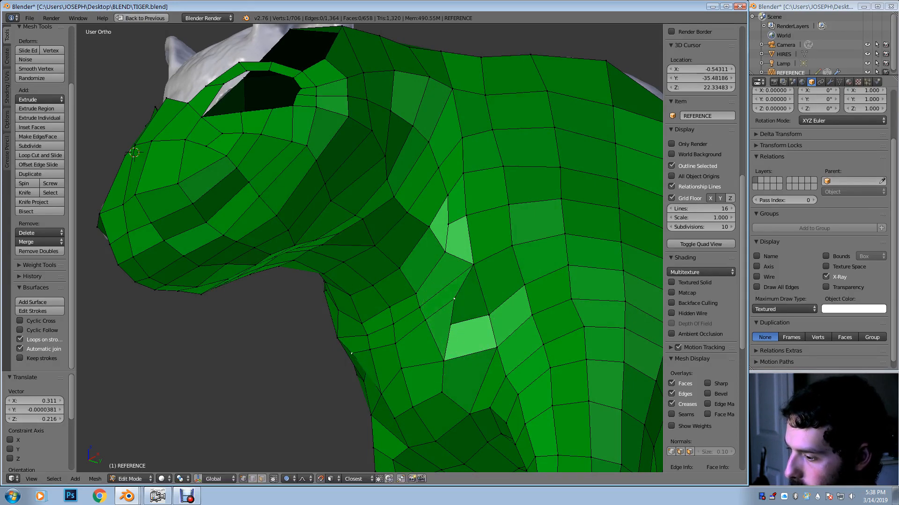
key("g")
key("Escape")
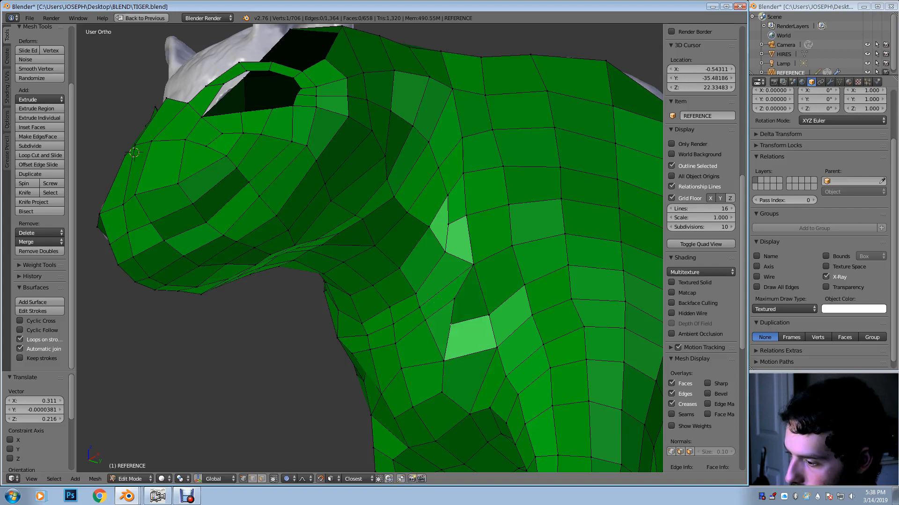
key("g")
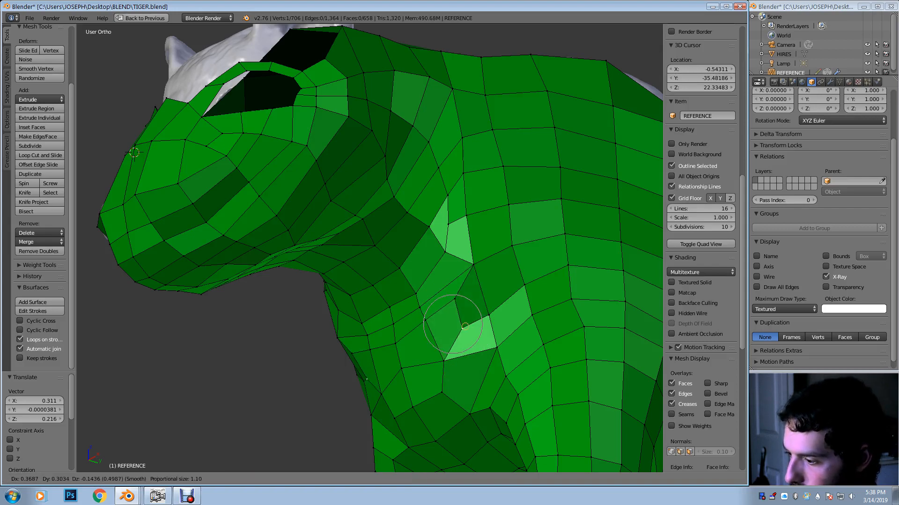
left_click(458, 325)
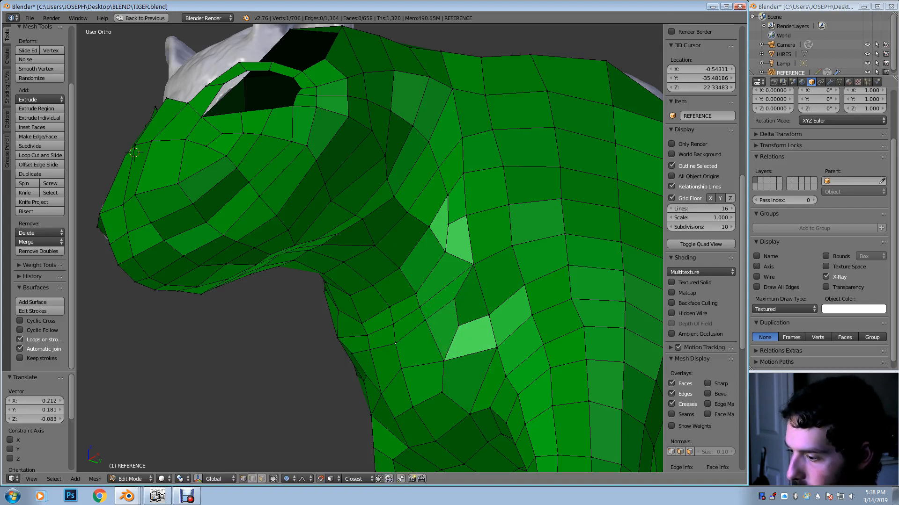
Lower the vertices around the front of the neck below the jaw to even out the faces there
key("g")
left_click(403, 358)
key("g")
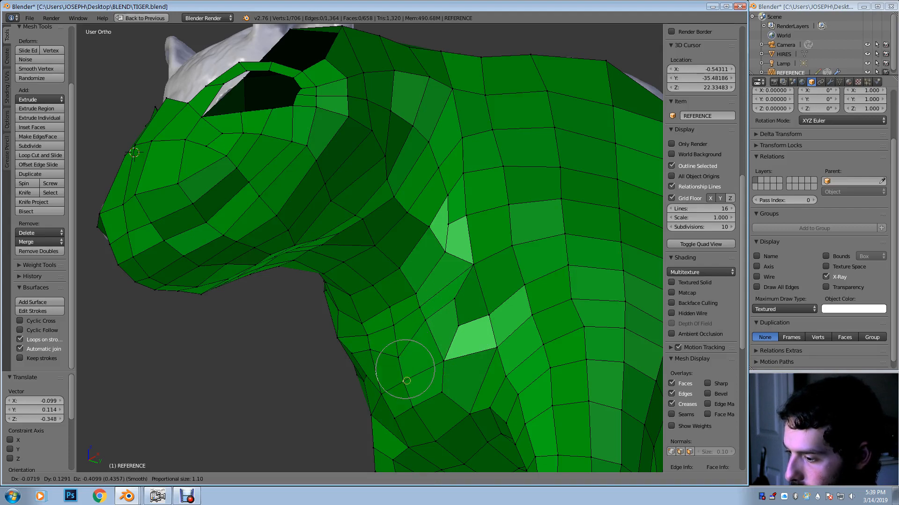
left_click(404, 381)
key("g")
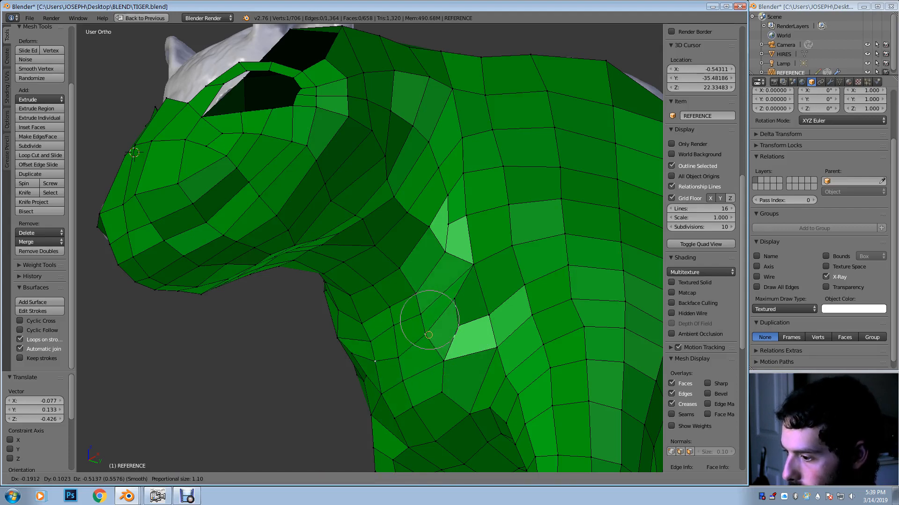
left_click(374, 367)
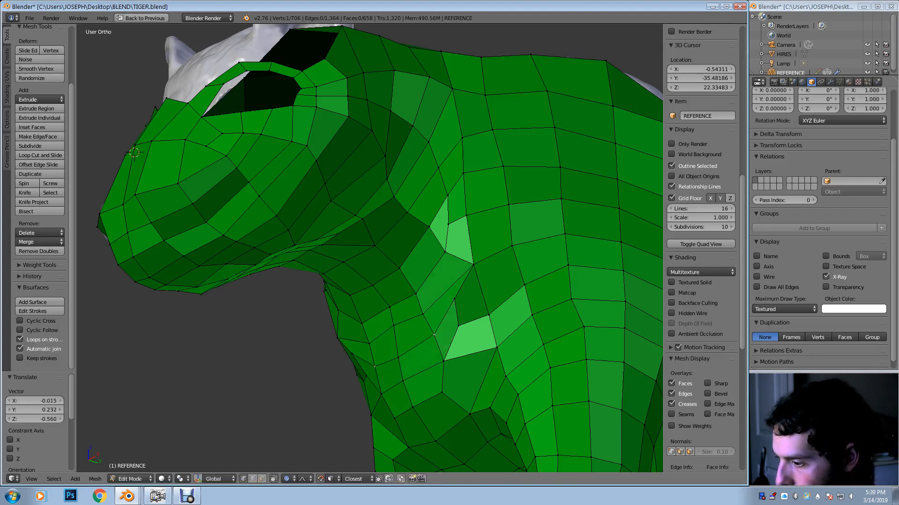
Merge the two vertices above the bright neck face at the last one and move the result down toward the throat
right_click(458, 324, "shift")
key("alt+m")
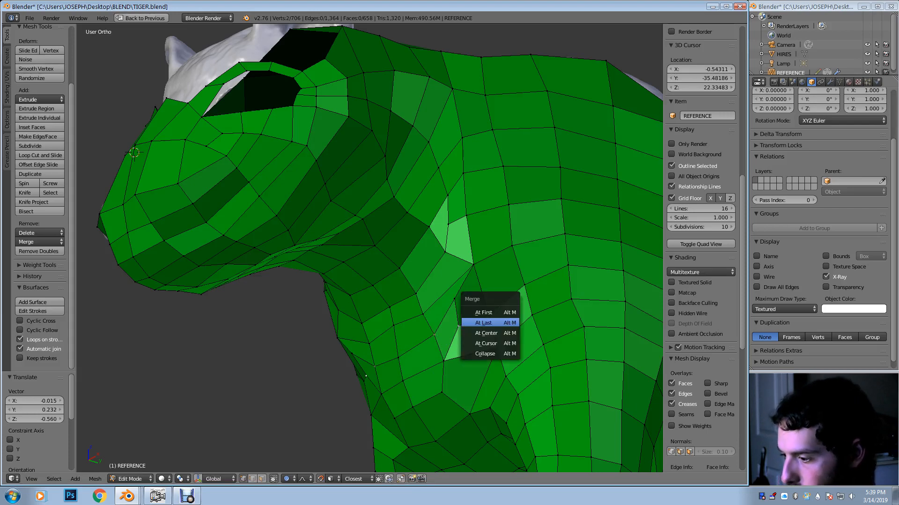
left_click(505, 323)
key("g")
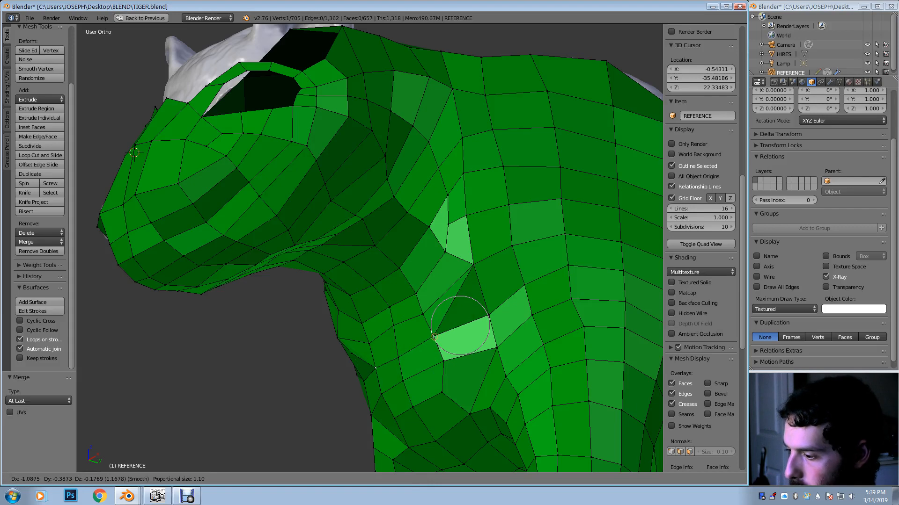
left_click(433, 336)
Delete the extra vertex inside the uneven faces directly above the bright neck face
key("g")
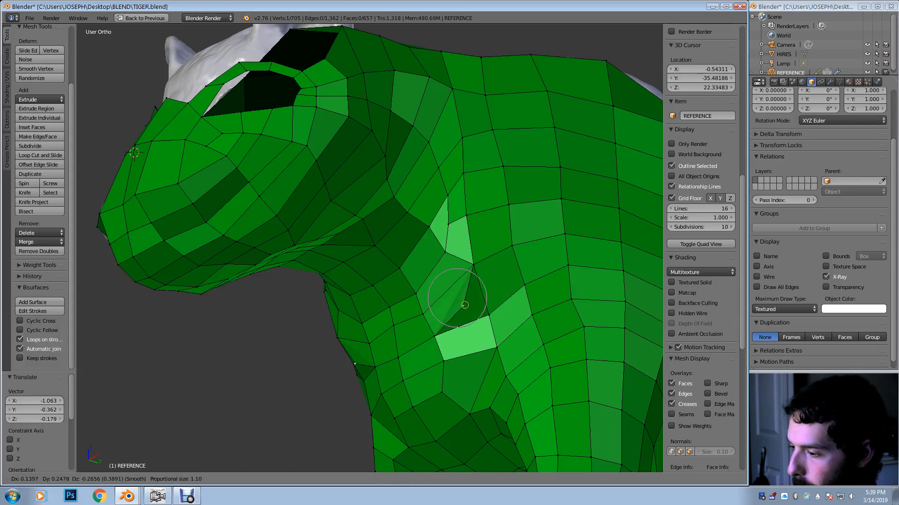
left_click(464, 305)
key("x")
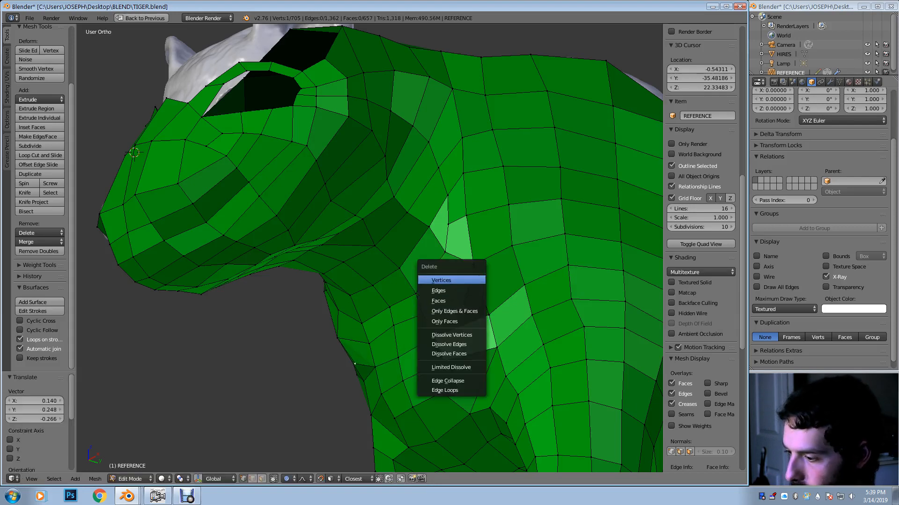
key("Return")
Fill the four-sided hole above the bright neck face with a quad and nudge its front corner vertex
right_click(424, 314)
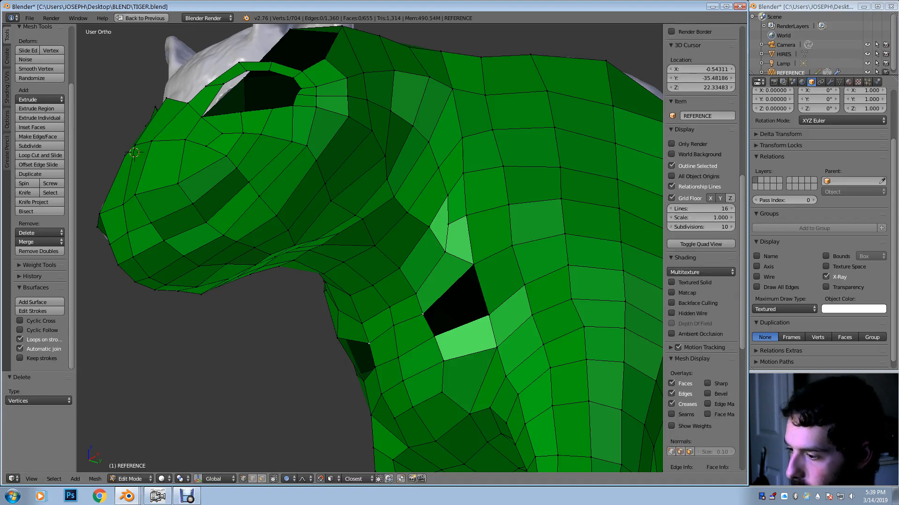
right_click(473, 265, "shift")
right_click(489, 315, "shift")
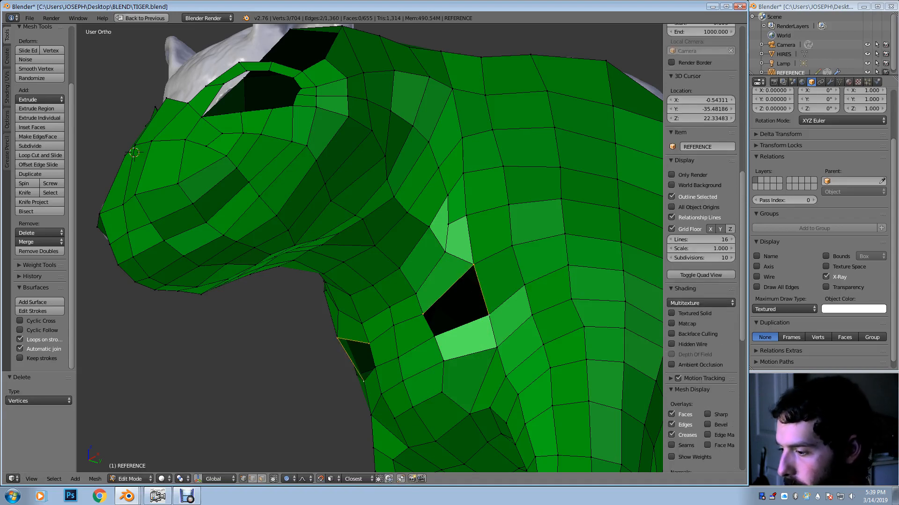
right_click(434, 336, "shift")
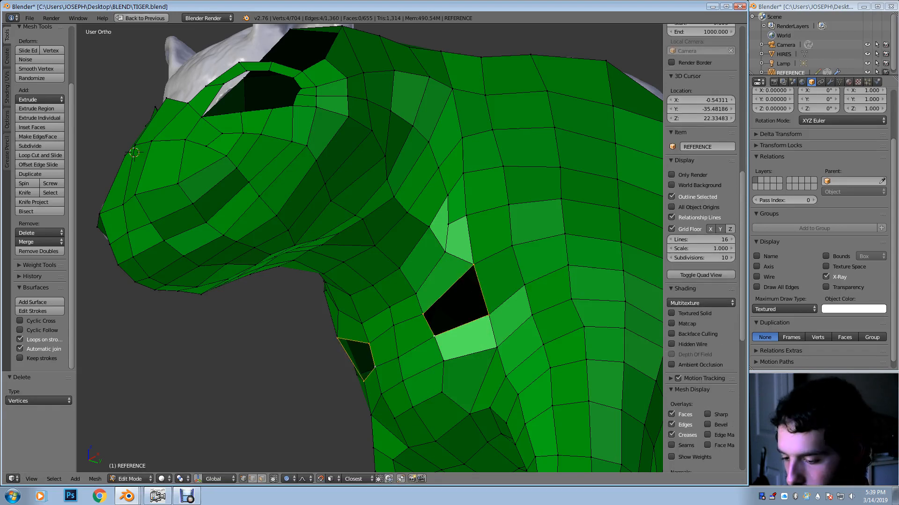
key("f")
right_click(424, 315)
key("g")
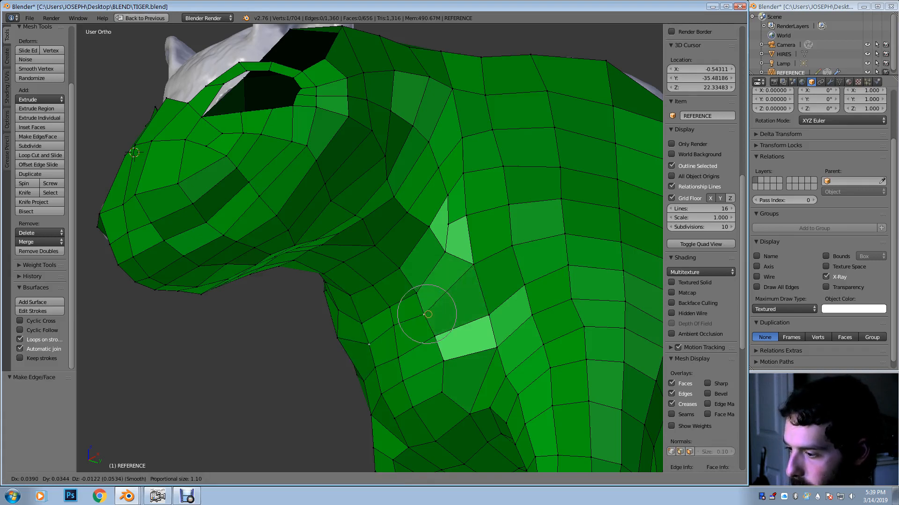
left_click(427, 315)
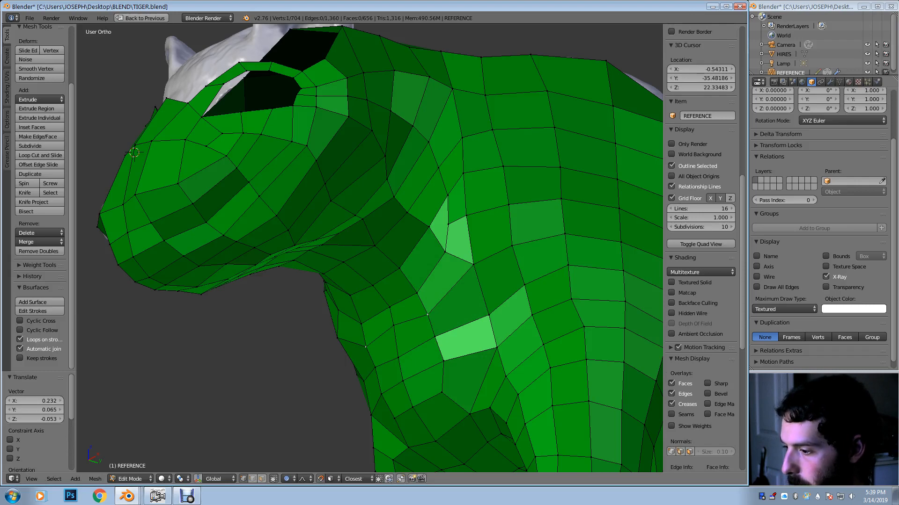
Lower a vertex in the bright patch under the jaw and shift the one behind it toward the back of the neck
middle_click_drag(427, 314, 458, 313)
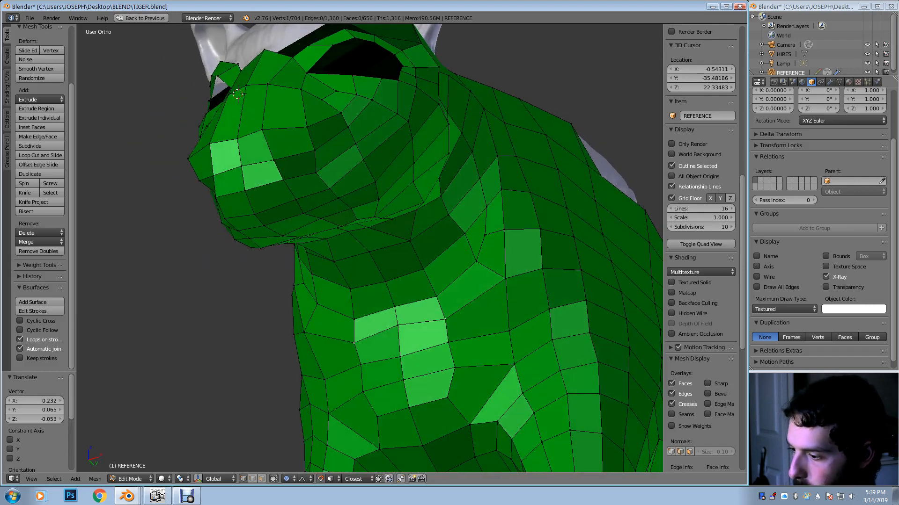
key("g")
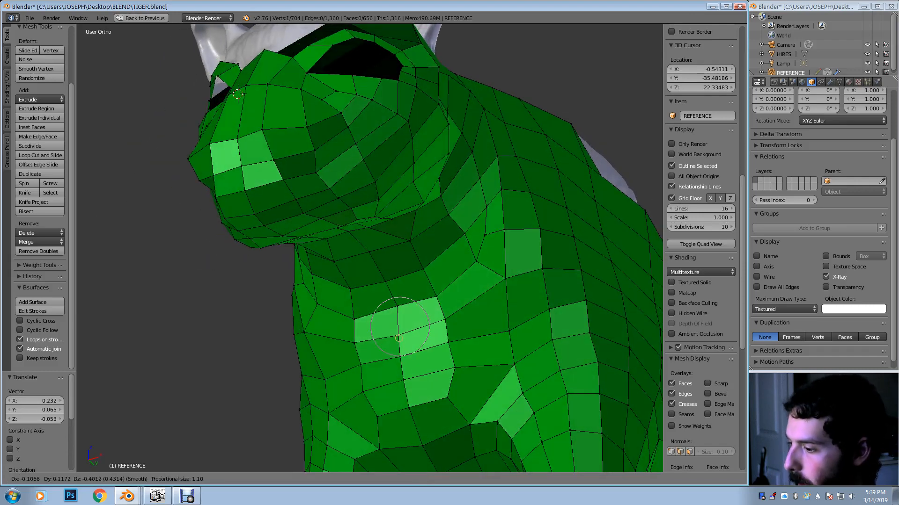
key("Return")
key("g")
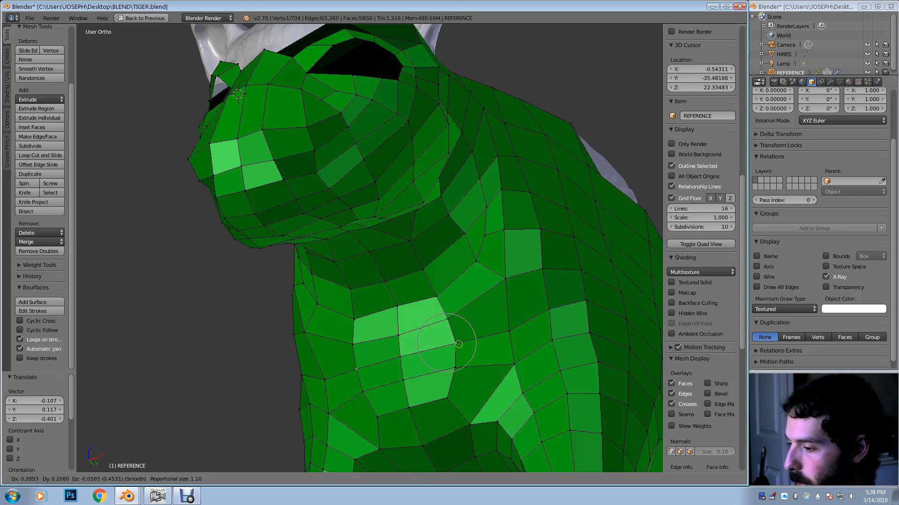
key("Return")
Shift the vertex behind the jaw slightly backward and raise its neighbour to even out the adjoining neck faces
middle_click_drag(412, 323, 337, 358)
middle_click_drag(439, 374, 438, 369)
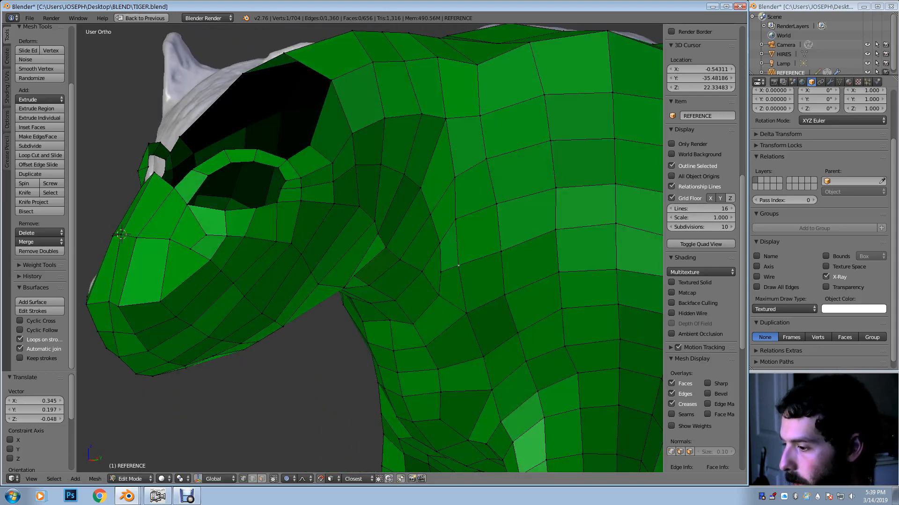
key("g")
left_click(468, 266)
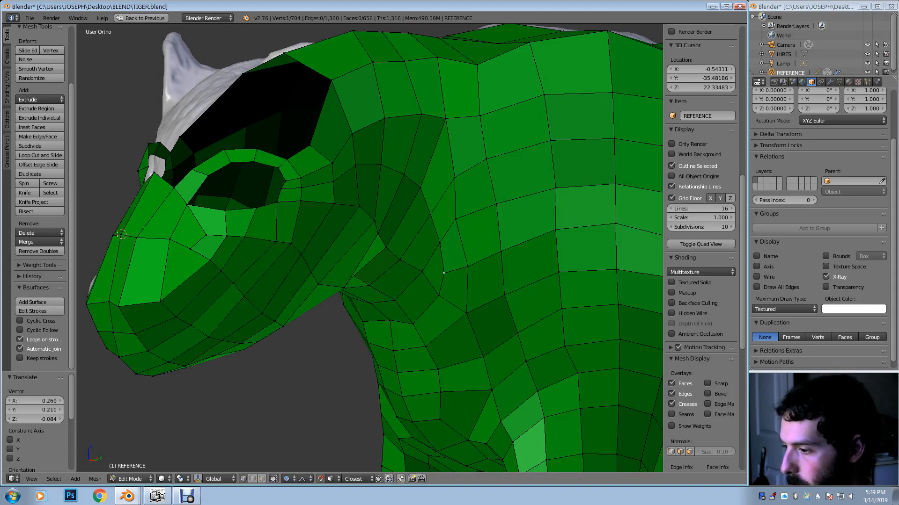
key("g")
left_click(451, 256)
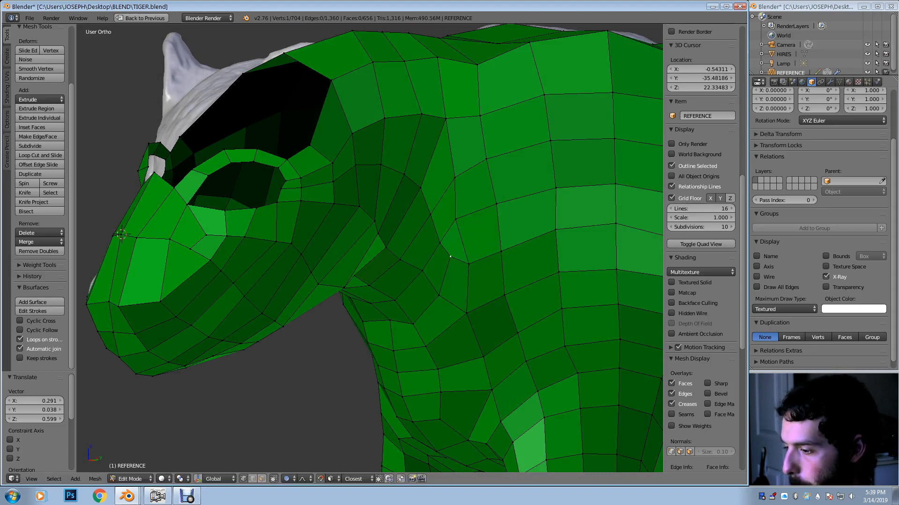
Lower two neighbouring vertices on the upper neck behind the cheek and raise another near the nape to straighten the rows
middle_click_drag(450, 256, 405, 302)
key("g")
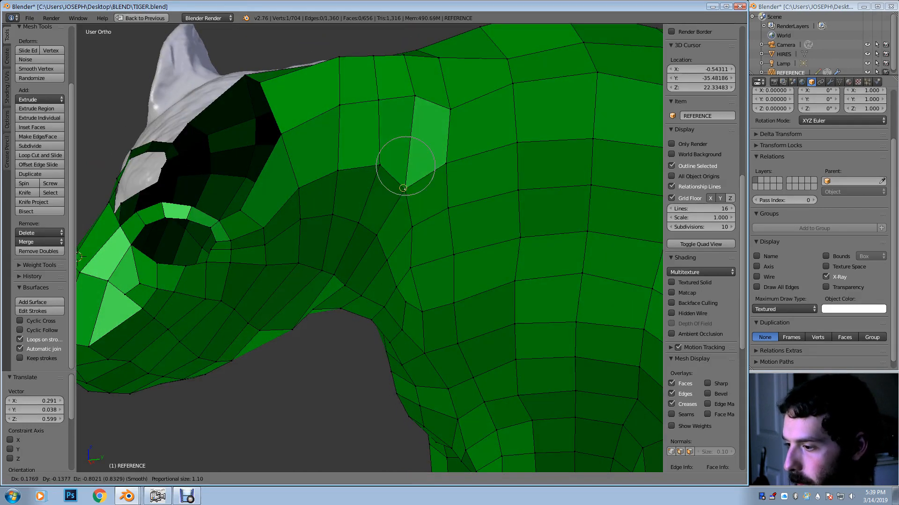
left_click(408, 178)
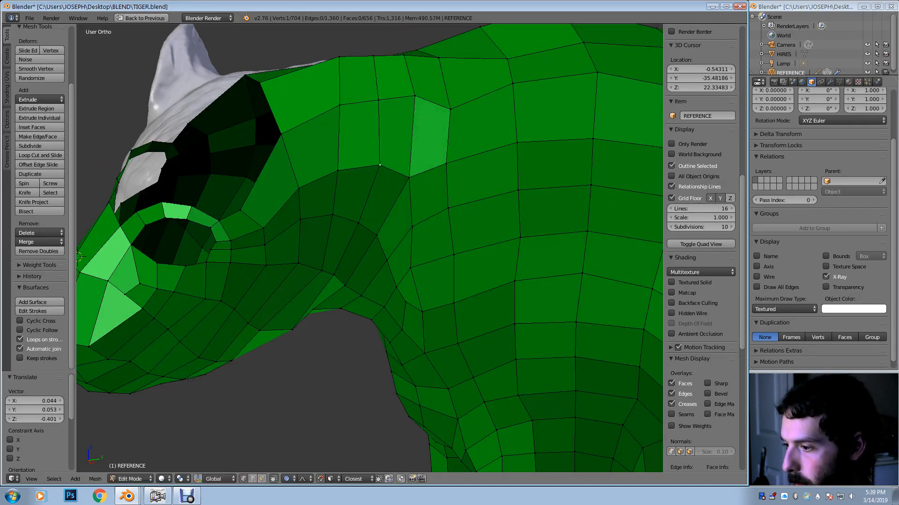
key("g")
left_click(373, 171)
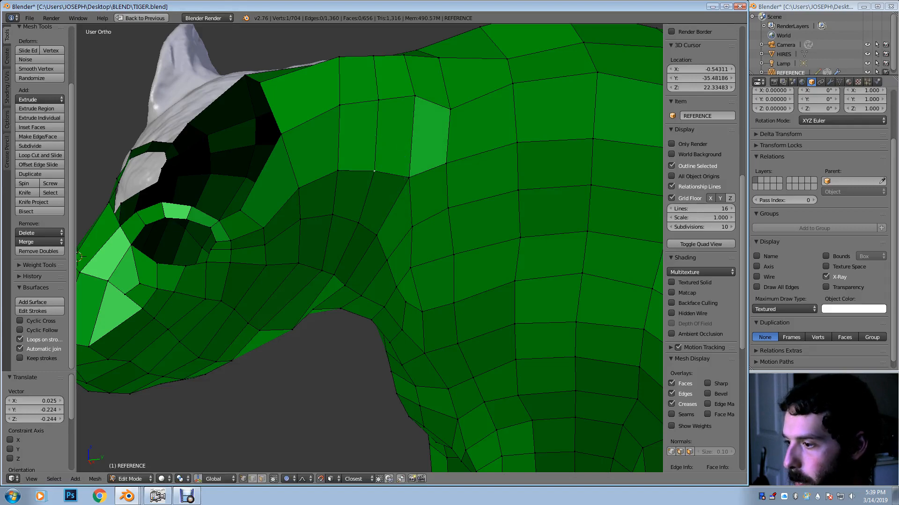
middle_click_drag(374, 171, 357, 259)
key("g")
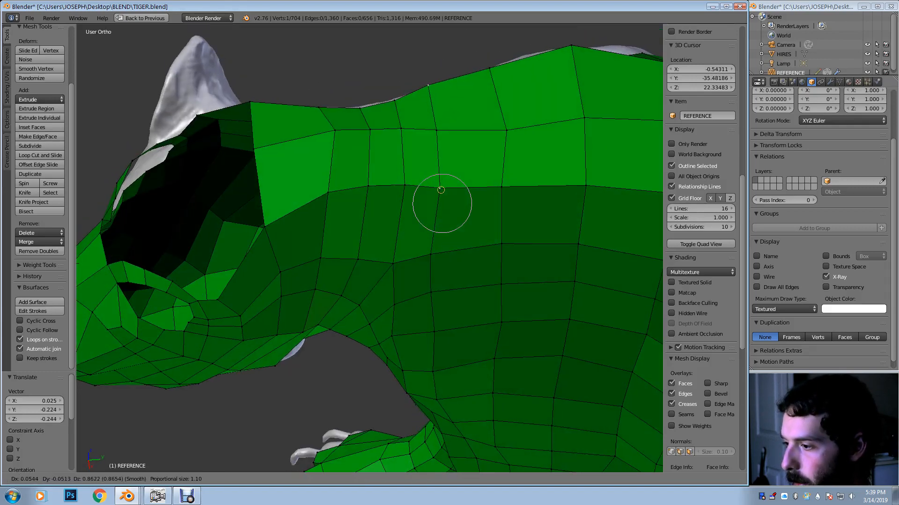
left_click(442, 190)
Merge the rear cheek vertex into the neighbouring neck vertex with At Last and move the merged point forward
middle_click_drag(442, 190, 430, 136)
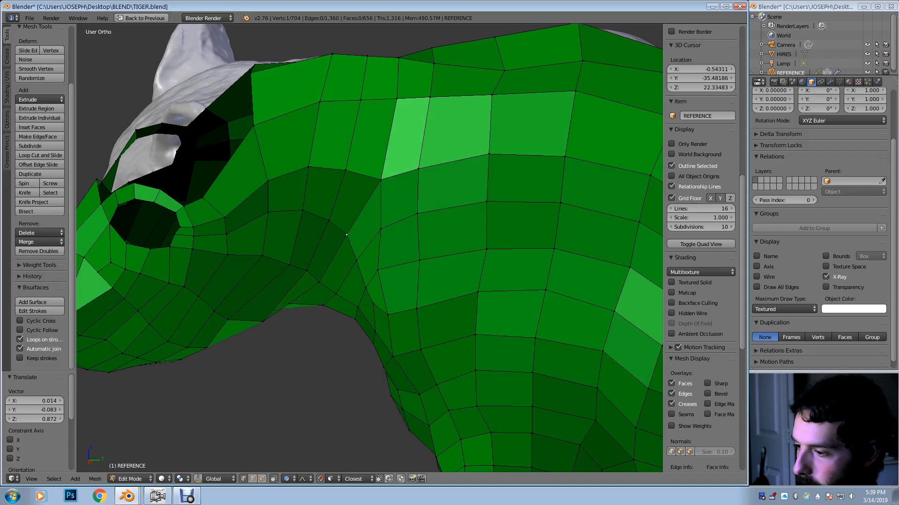
key("alt+m")
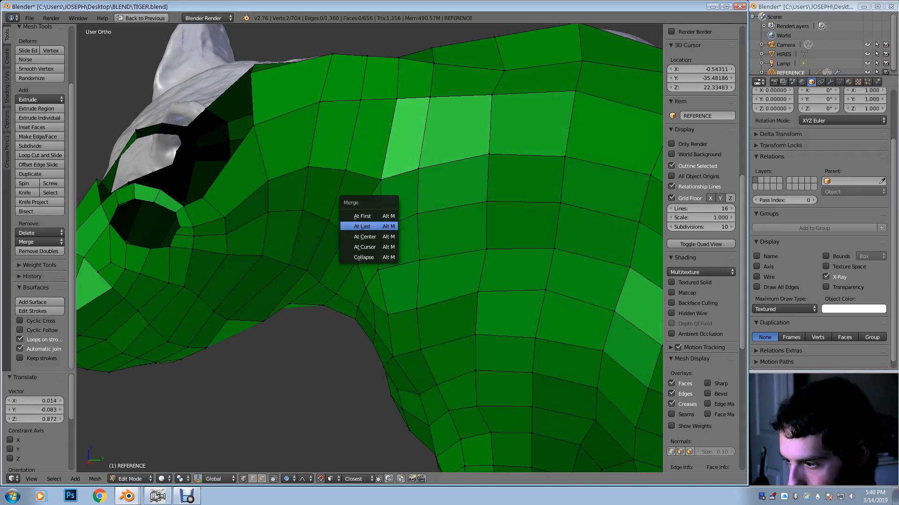
left_click(380, 227)
key("g")
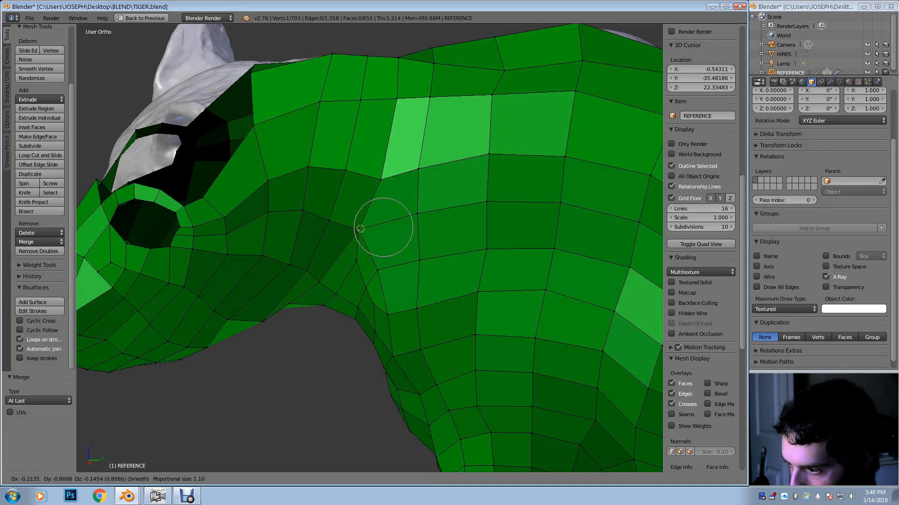
left_click(363, 230)
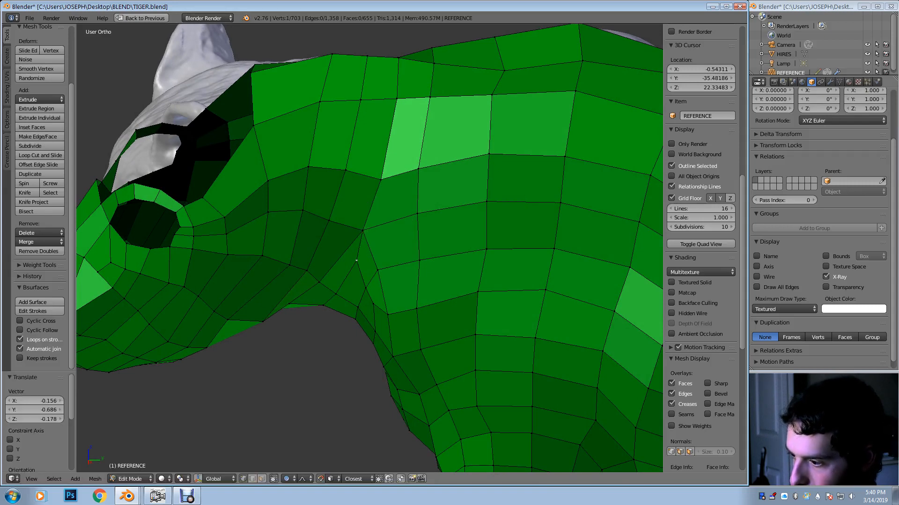
Merge the next vertex down behind the jaw into its neck neighbour at the last one and pull it forward
middle_click_drag(370, 269, 370, 237)
right_click(380, 252, "shift")
key("alt+m")
left_click(365, 237)
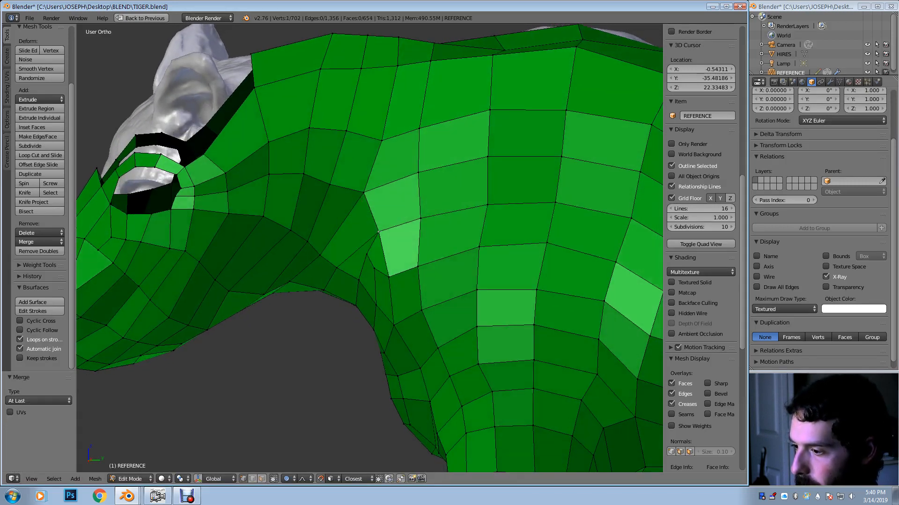
key("g")
left_click(360, 229)
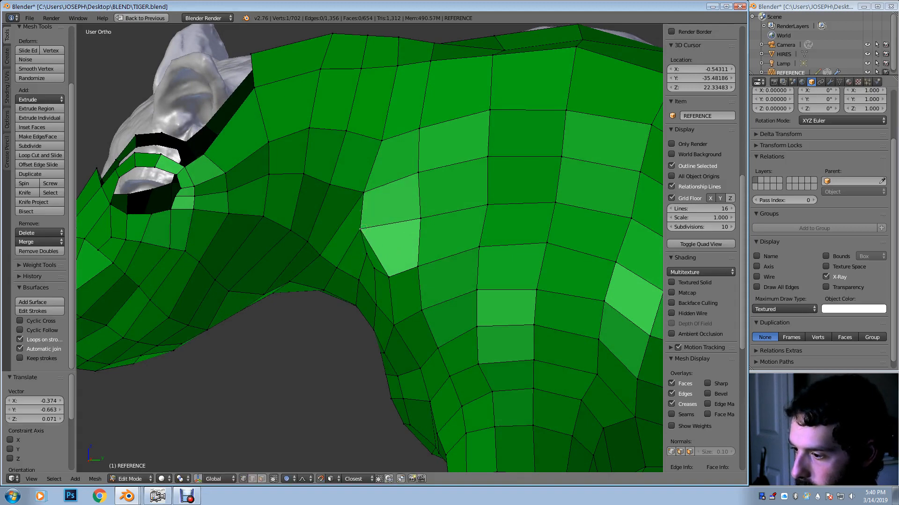
Lower three vertices where the jaw meets the neck, below the merged points, to spread out the cramped faces
middle_click_drag(363, 227, 373, 199)
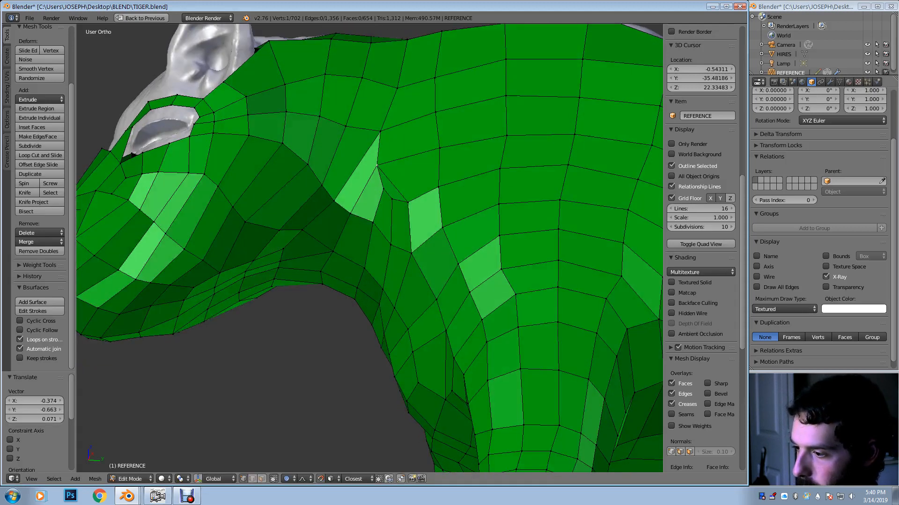
key("g")
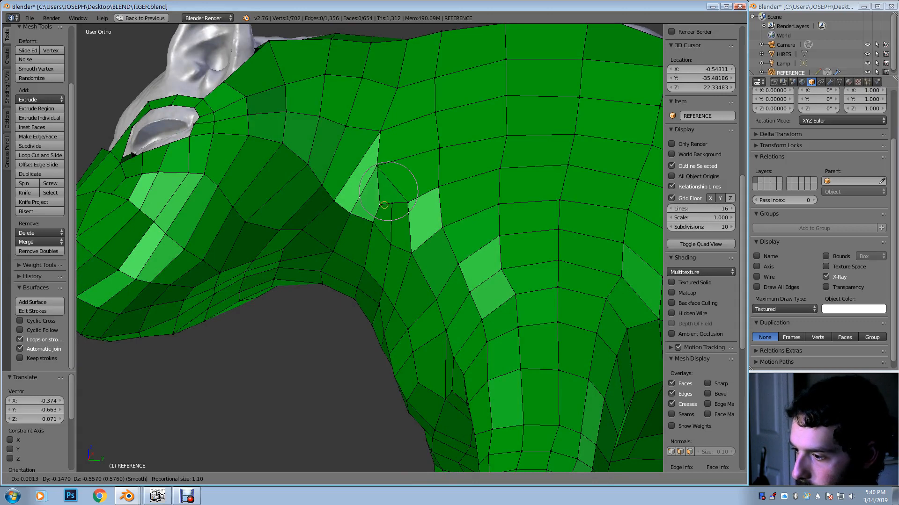
left_click(380, 204)
key("g")
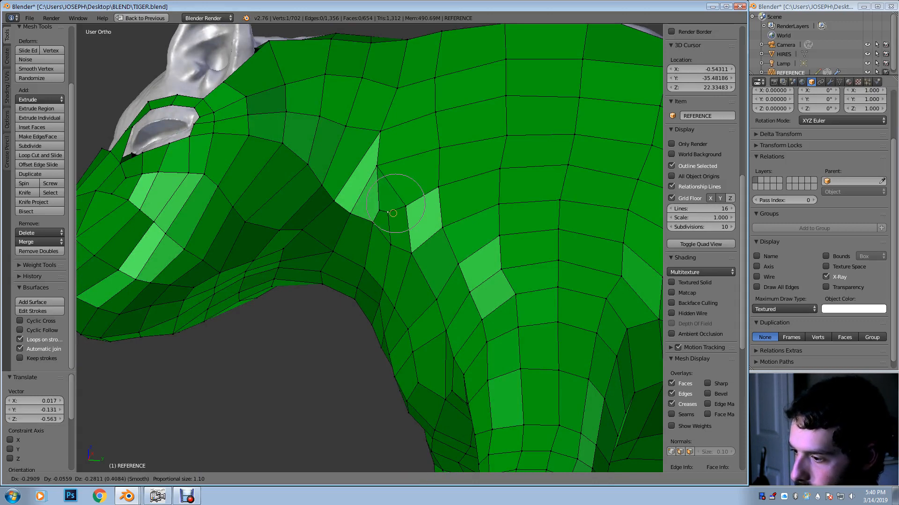
left_click(391, 214)
key("g")
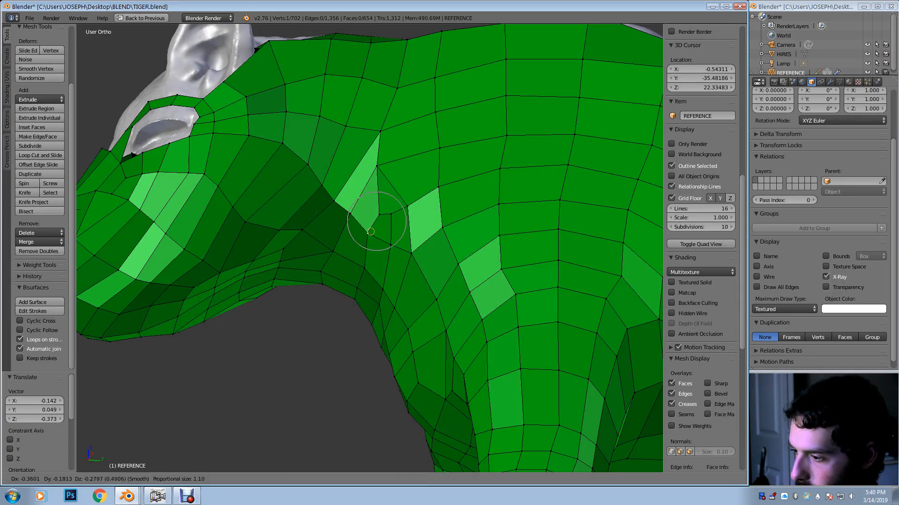
left_click(369, 228)
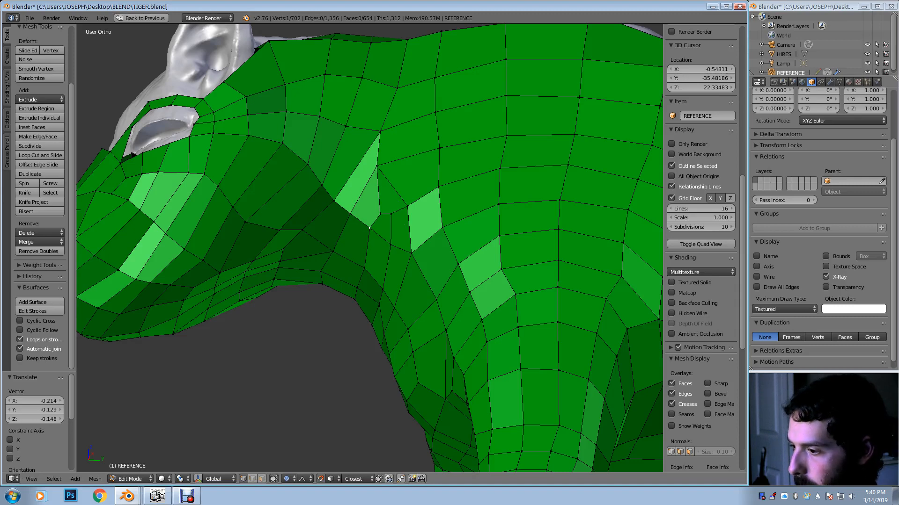
Lower three vertices on the upper neck behind the cheek to even out the faces around the merged points
key("g")
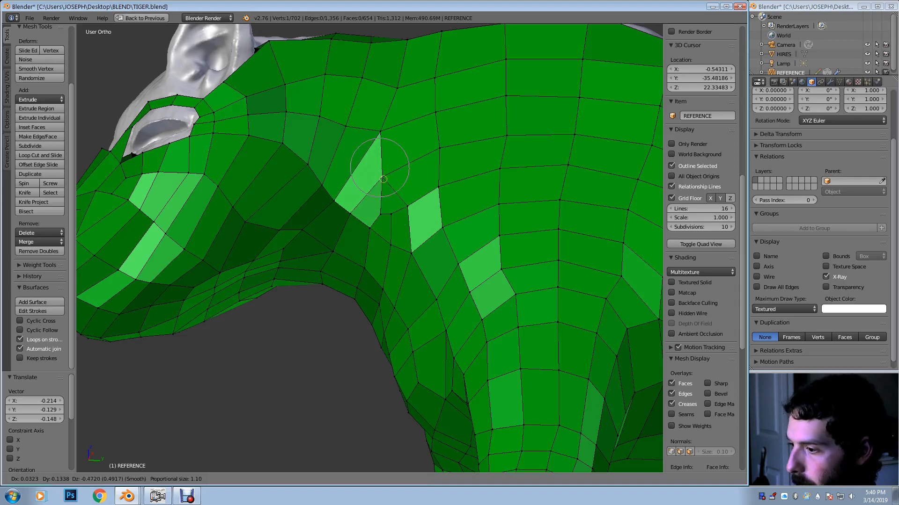
left_click(380, 132)
key("g")
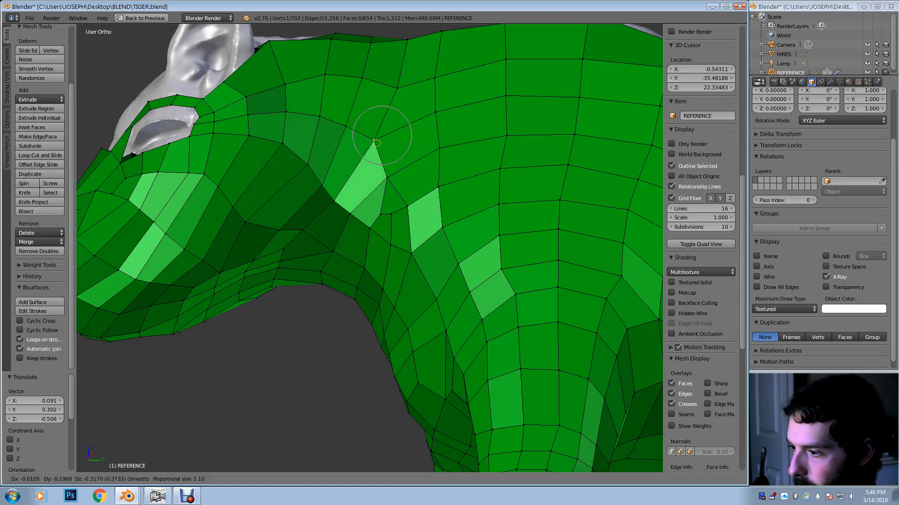
left_click(376, 141)
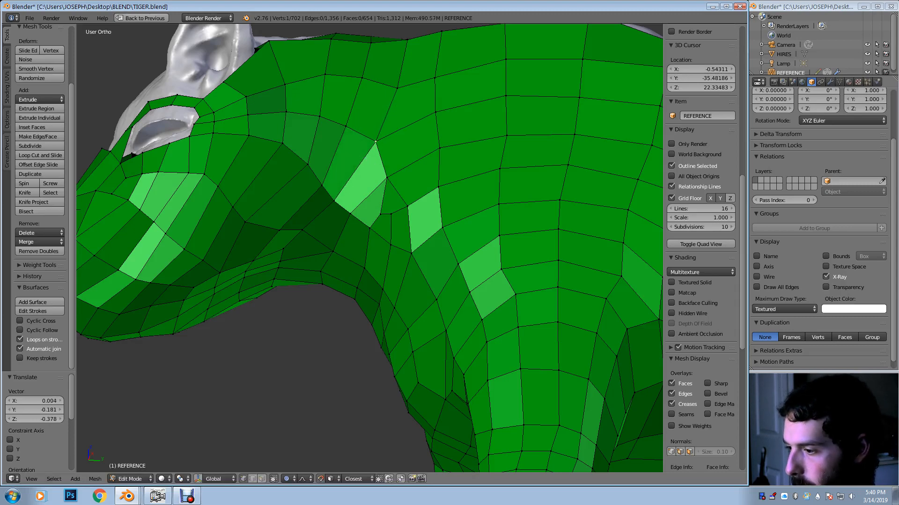
key("g")
left_click(395, 221)
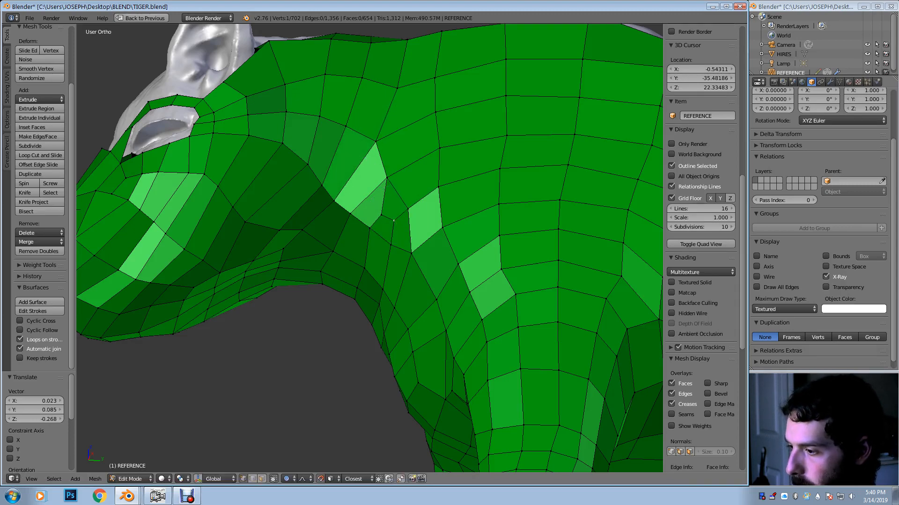
Extrude the open temple edge forward over the brow gap and merge its lower vertex into the vertex behind the eye with At Last
middle_click_drag(396, 221, 500, 290)
middle_click_drag(511, 337, 453, 359)
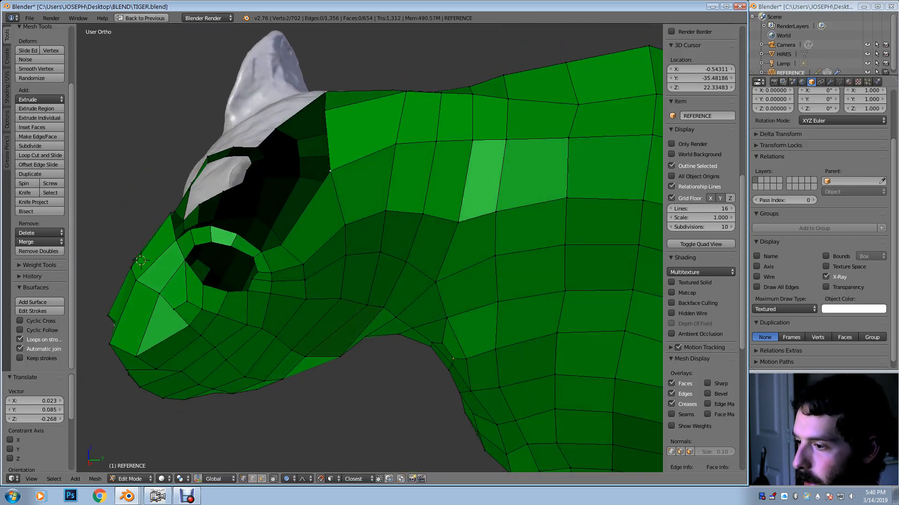
right_click(324, 110, "shift")
key("e")
left_click(277, 196)
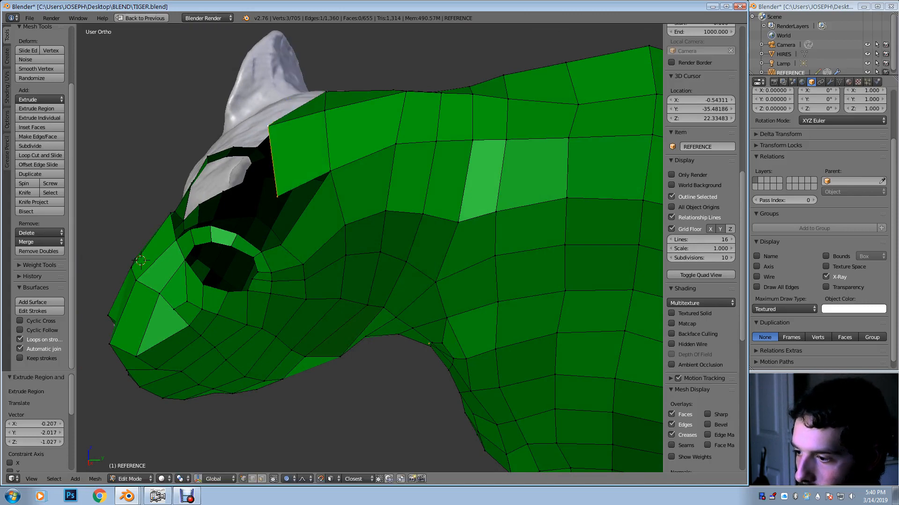
scroll(700, 248, "down", 1)
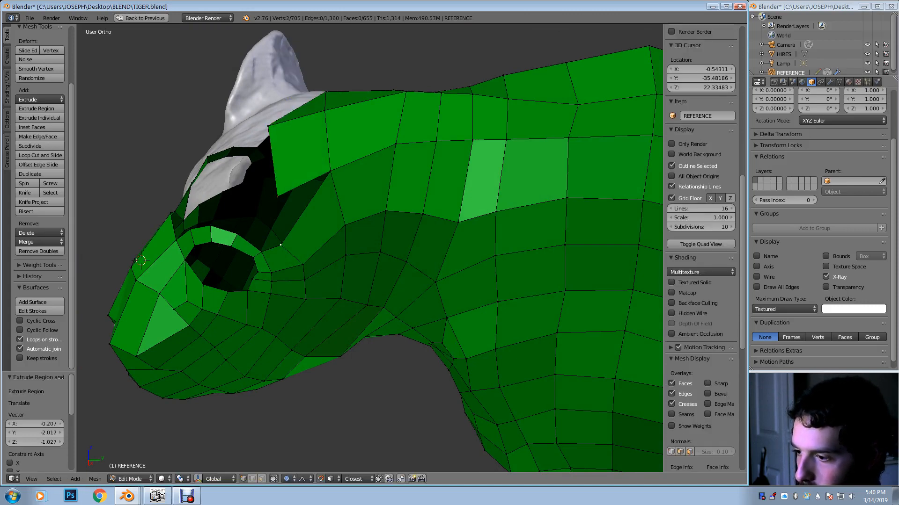
key("alt+m")
key("Return")
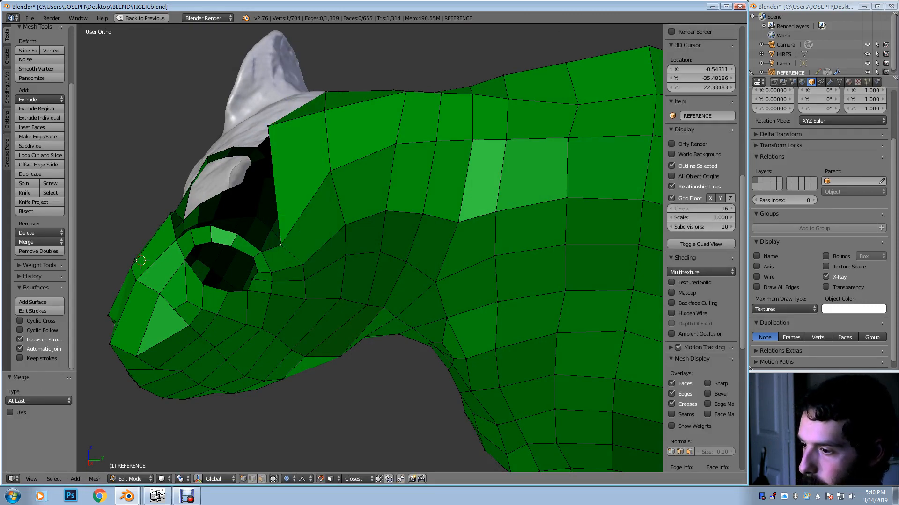
Adjust the upper corner of the extruded face on the forehead and pull its lower corner up and forward above the eye
middle_click_drag(327, 234, 370, 250)
key("g")
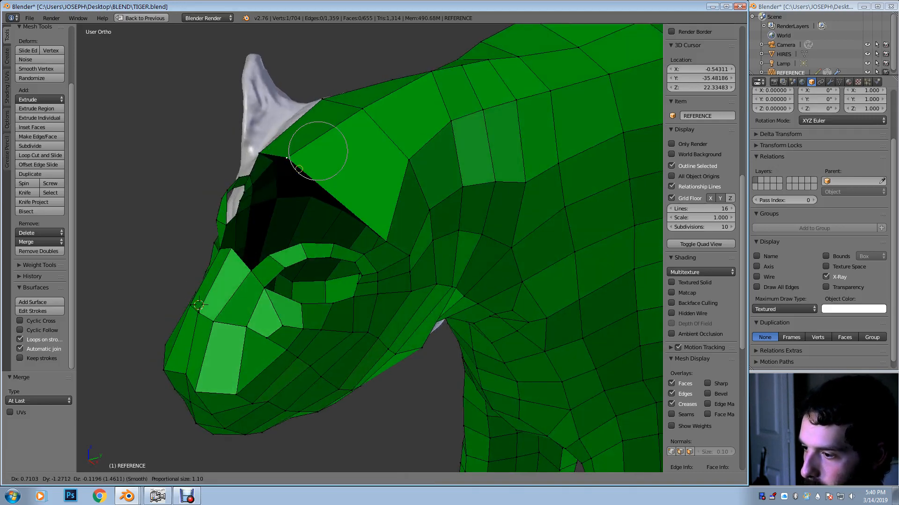
key("Return")
middle_click_drag(328, 234, 330, 218)
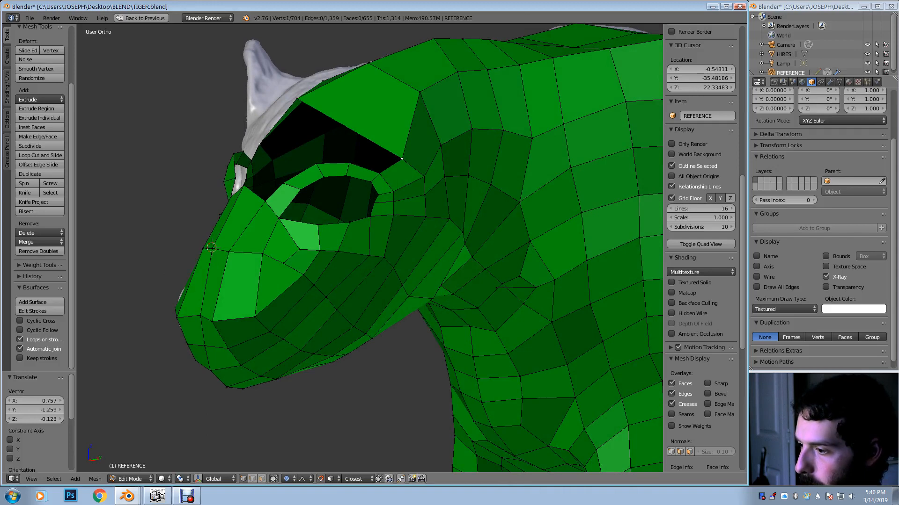
key("g")
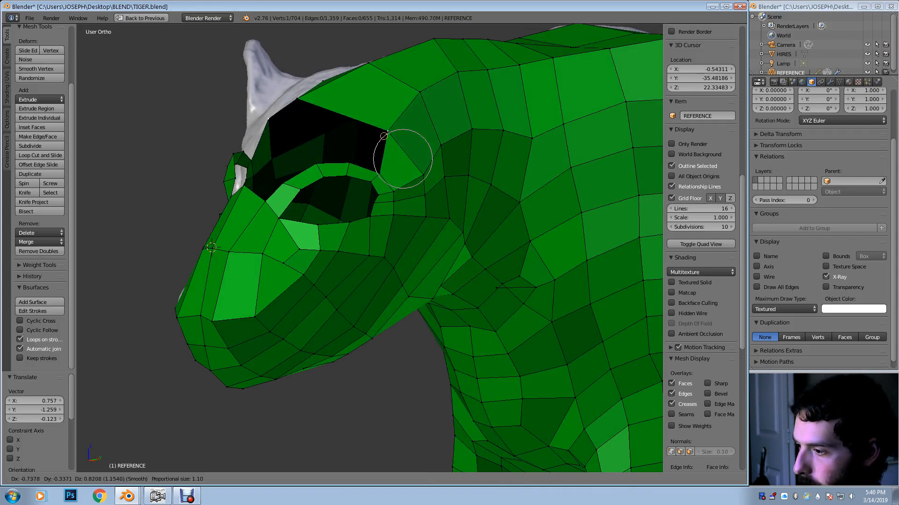
key("Return")
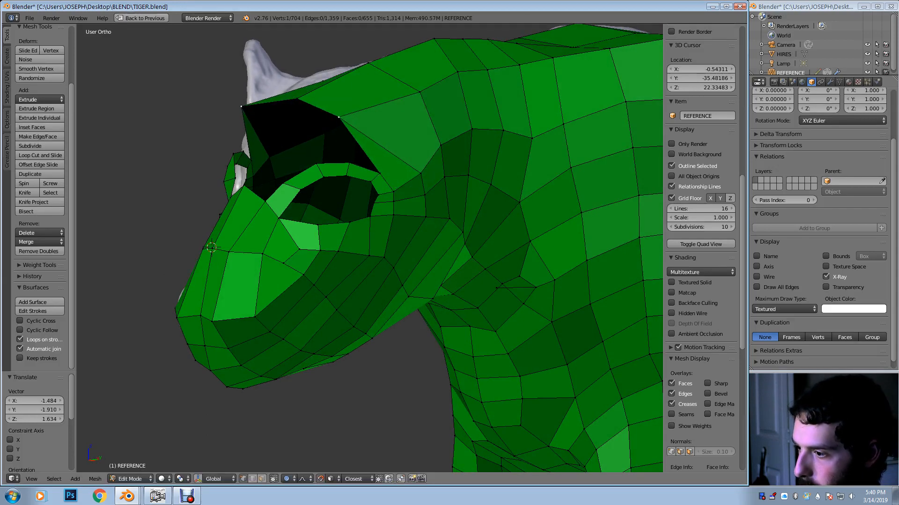
Pull the front brow corner of the new face inward and raise its rear temple corner toward the crown
middle_click_drag(414, 257, 496, 276)
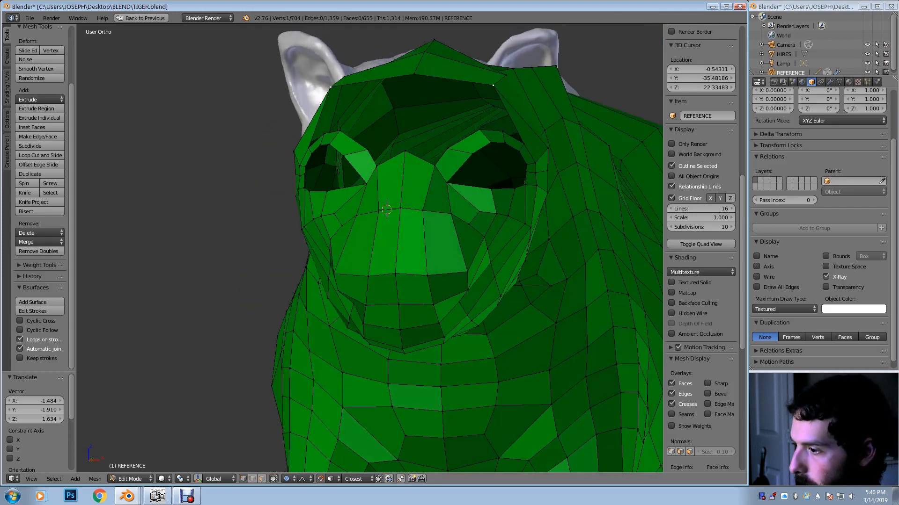
key("g")
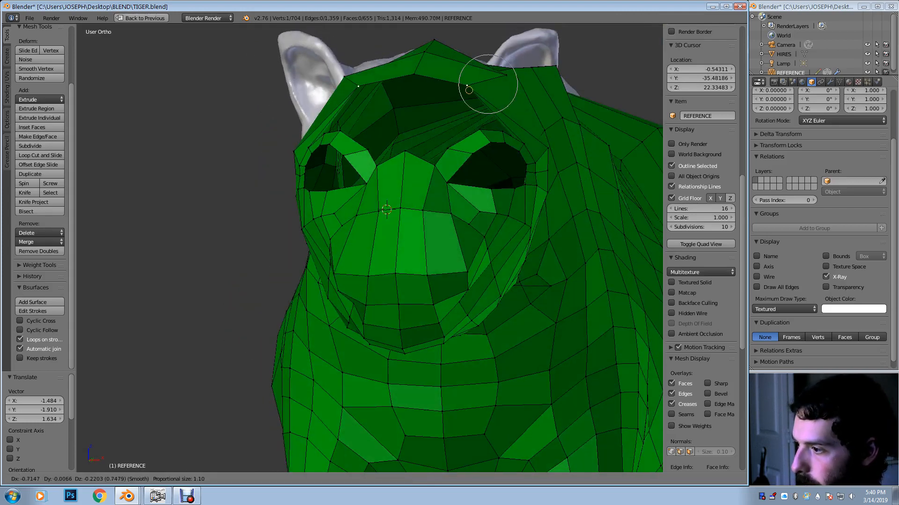
key("Return")
middle_click_drag(464, 187, 417, 285)
key("g")
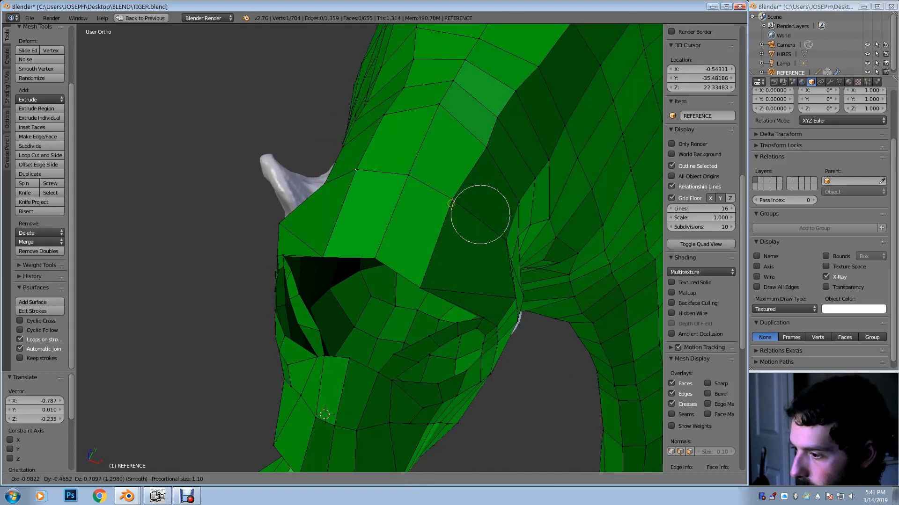
key("Return")
Switch to face selection, select the large temple face behind the eye, and start a Bevel on it
middle_click_drag(455, 204, 377, 210)
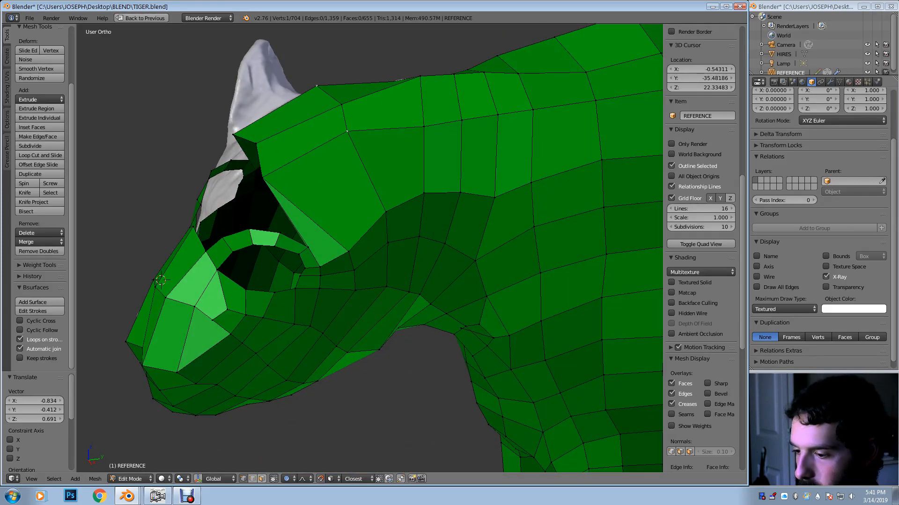
left_click(262, 479)
scroll(700, 281, "down", 3)
right_click(325, 192)
middle_click_drag(325, 191, 321, 181)
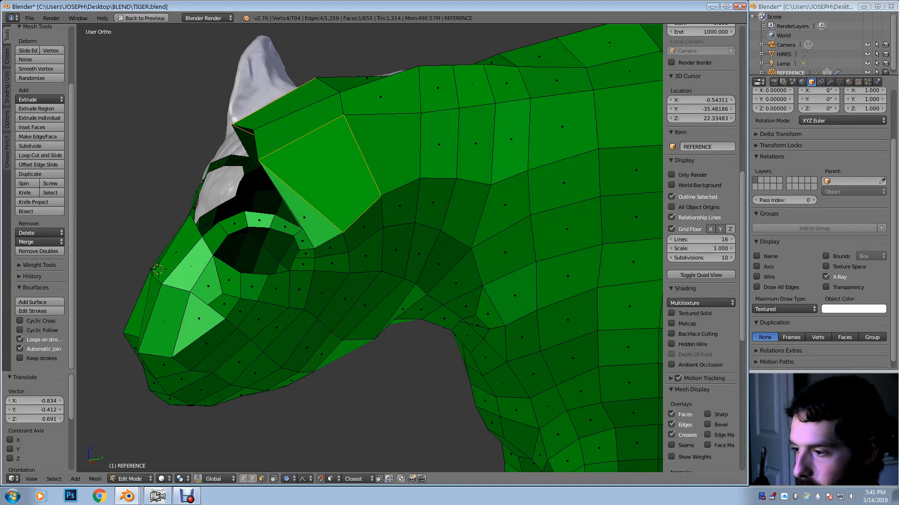
key("ctrl+b")
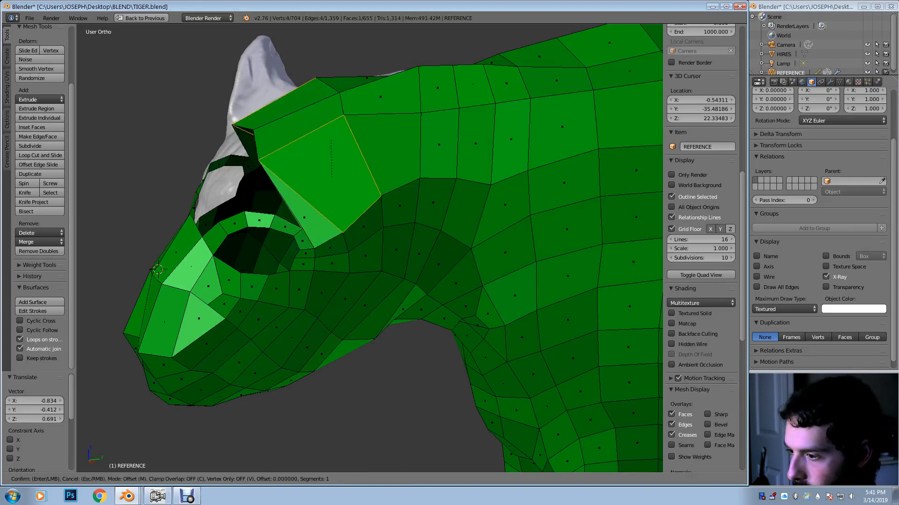
key("Return")
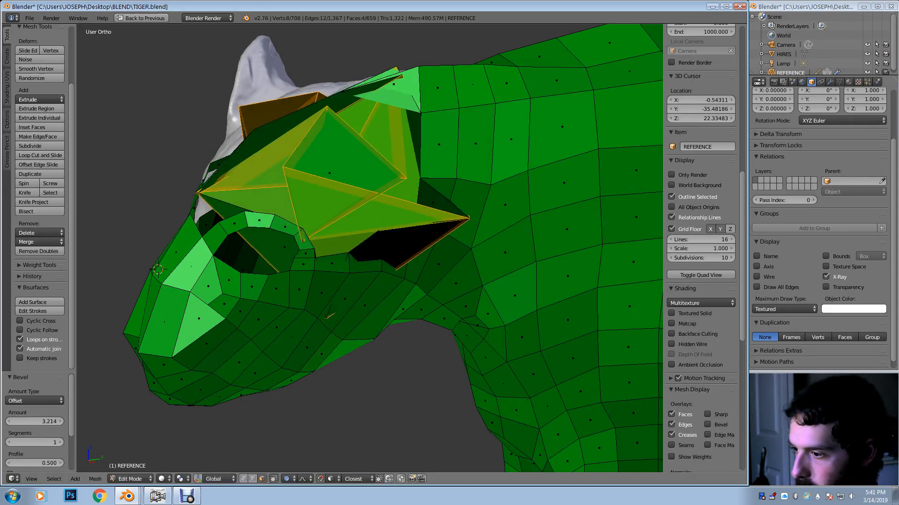
key("ctrl+z")
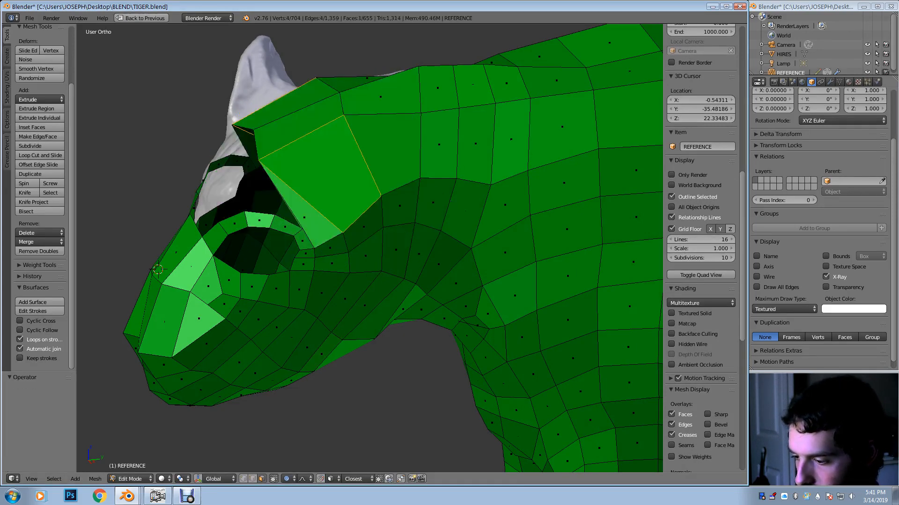
key("ctrl+b")
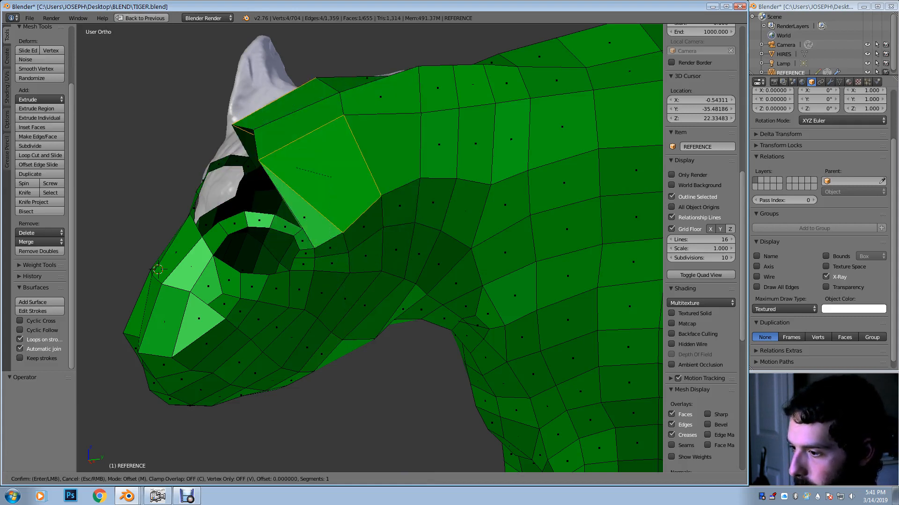
key("Escape")
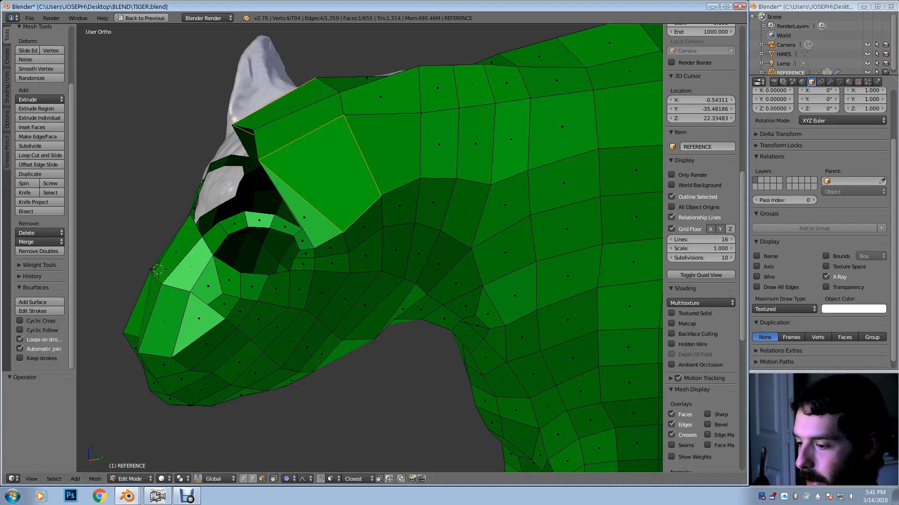
Bevel the selected boundary edges of the large ear-base face by about 0.377 with one segment
middle_click_drag(370, 248, 322, 250)
key("ctrl+b")
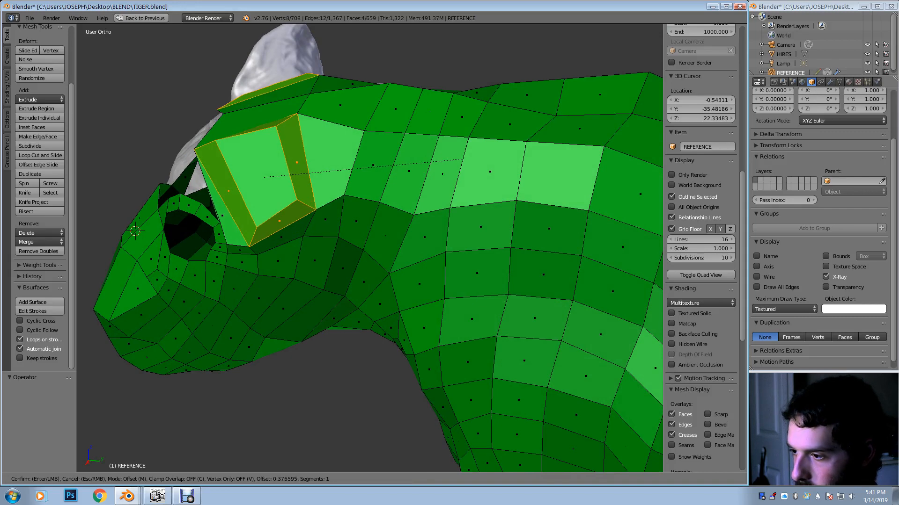
key("Return")
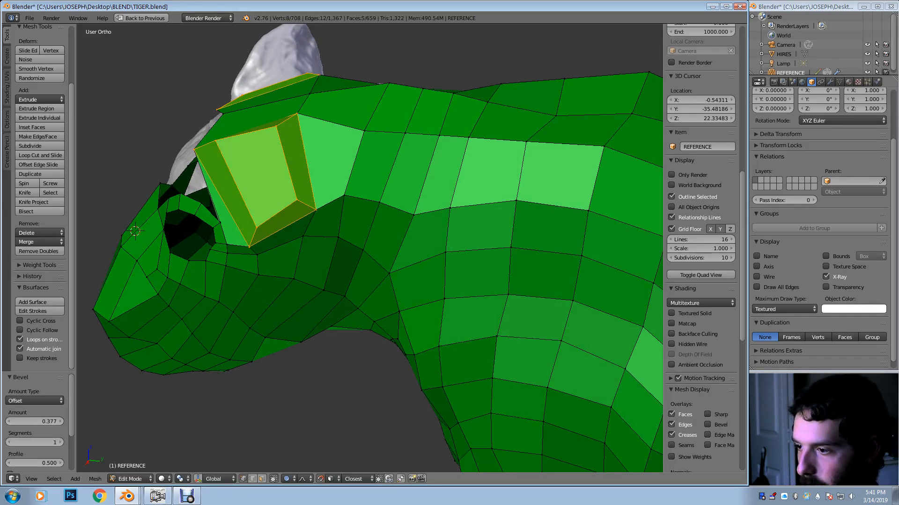
Pull the upper front and upper rear corner vertices of the inner ear-base face outward to start the ear
middle_click_drag(218, 151, 249, 174)
right_click(250, 174)
key("g")
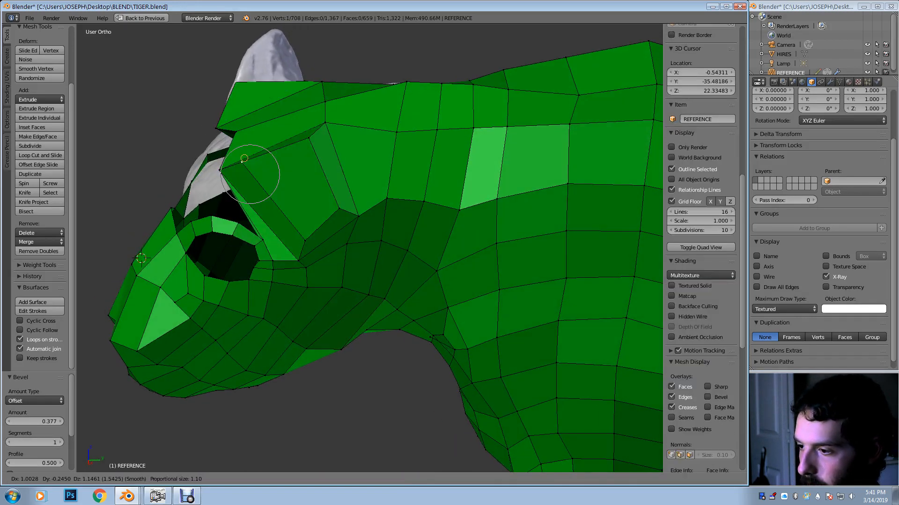
left_click(274, 181)
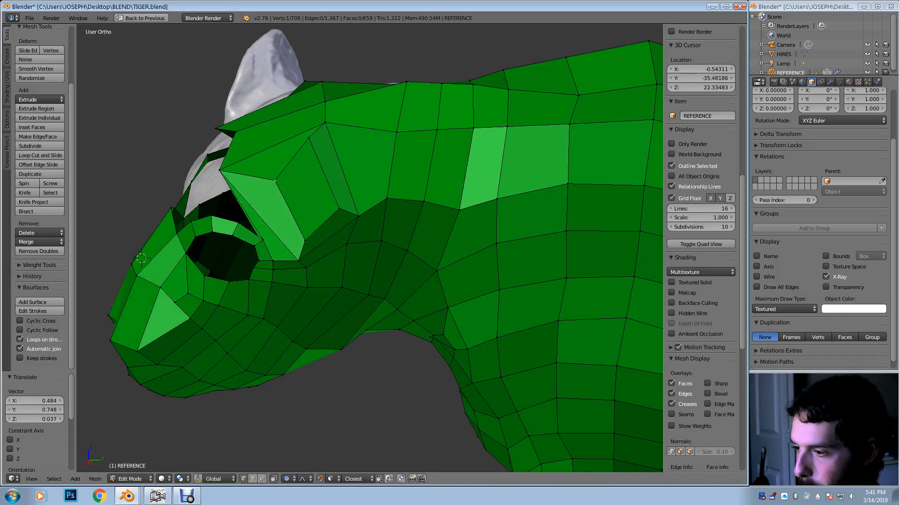
key("g")
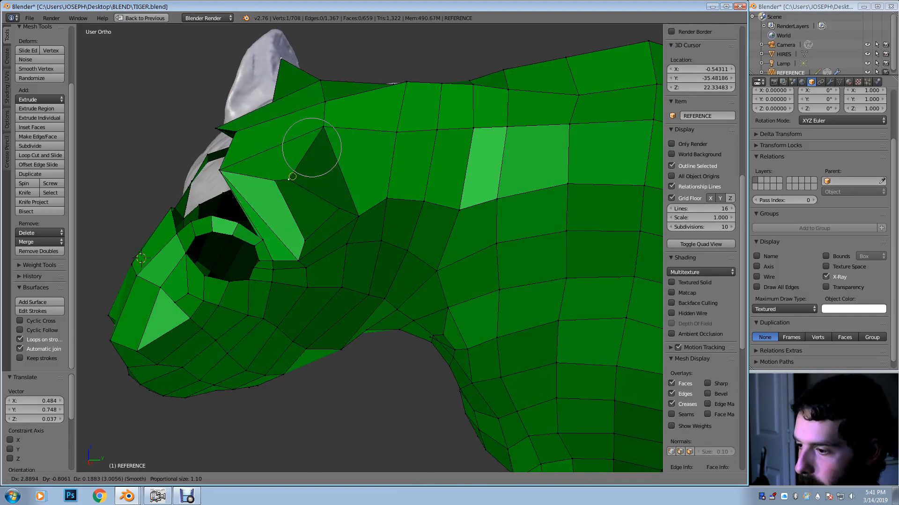
left_click(290, 173)
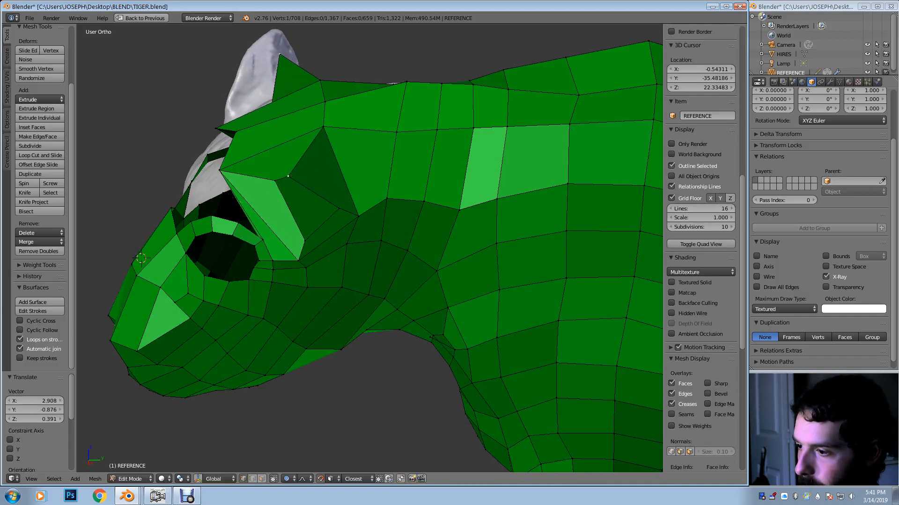
Raise the two upper inner ear vertices toward the tip of the high-resolution tiger's ear
key("g")
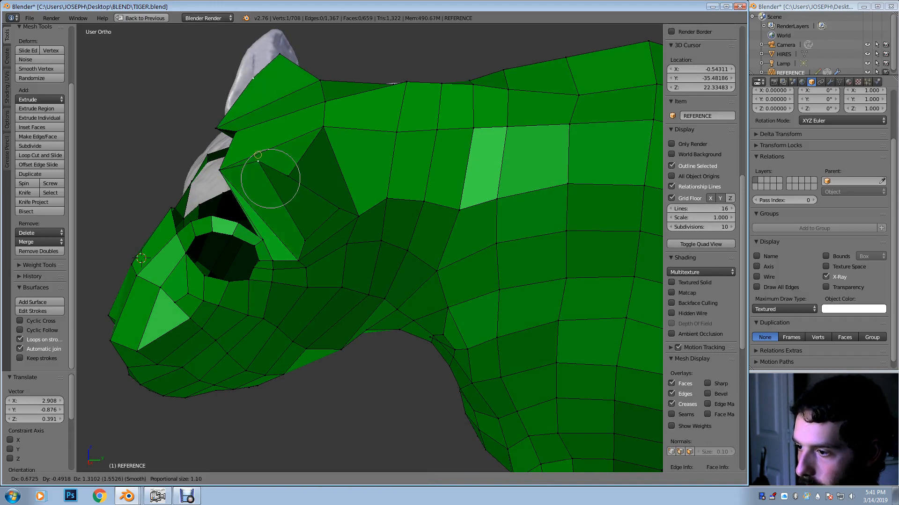
left_click(262, 167)
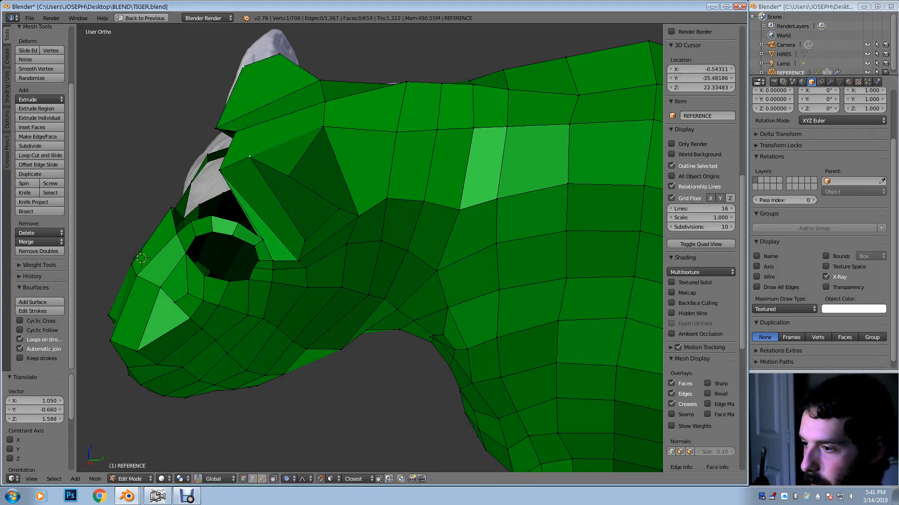
key("g")
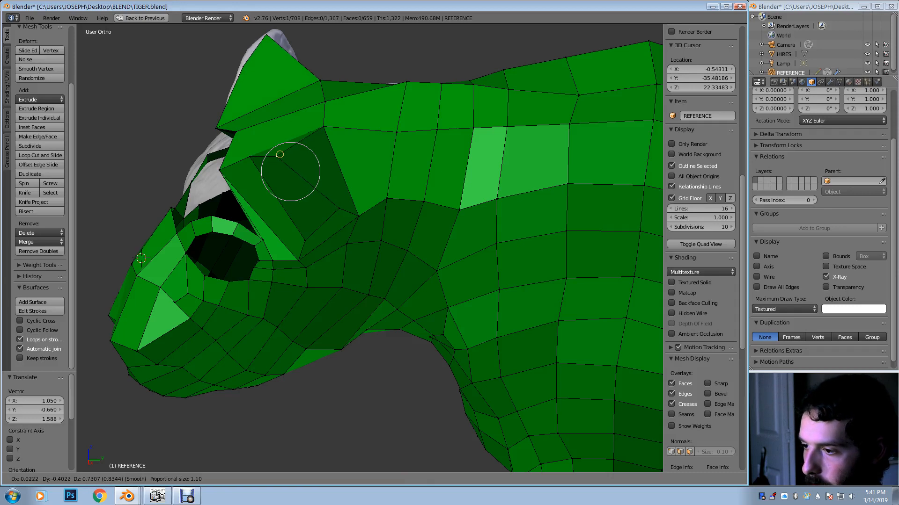
left_click(277, 148)
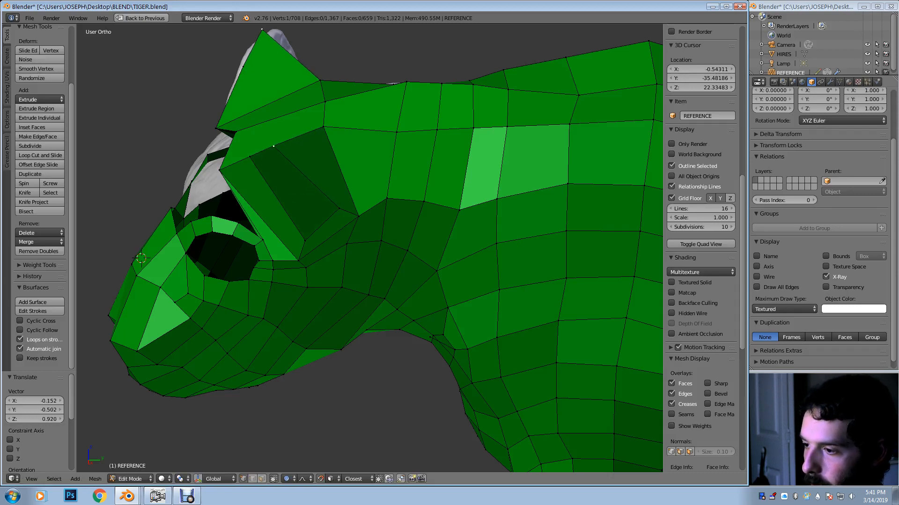
key("g")
left_click(278, 153)
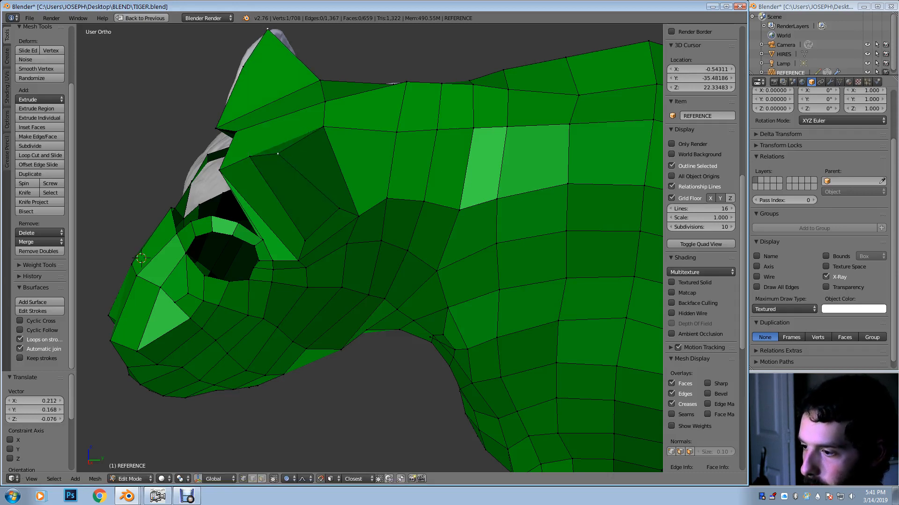
Move the two lower inner vertices of the ear face up and outward to give the ear volume
key("g")
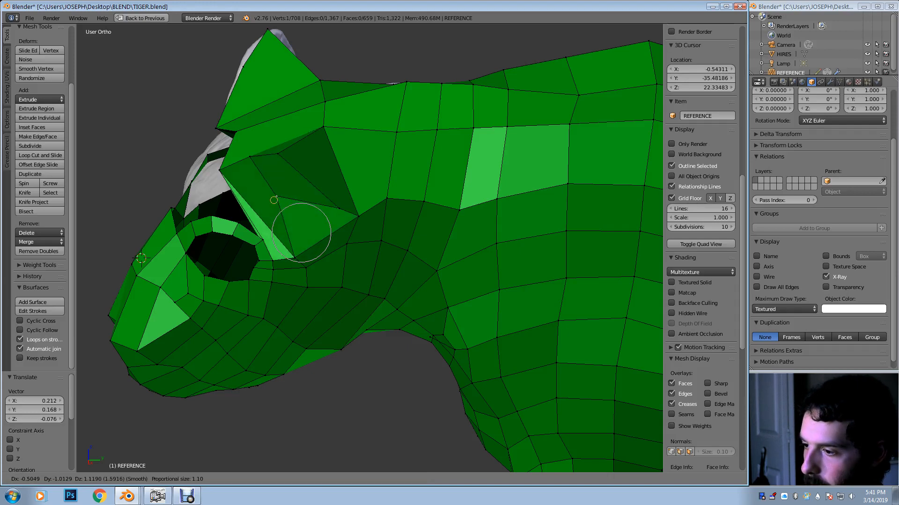
left_click(277, 189)
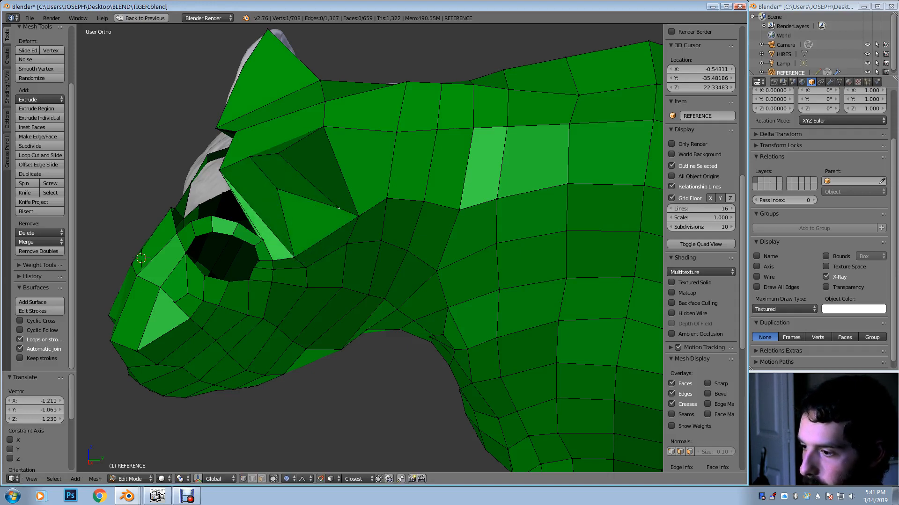
key("g")
left_click(318, 202)
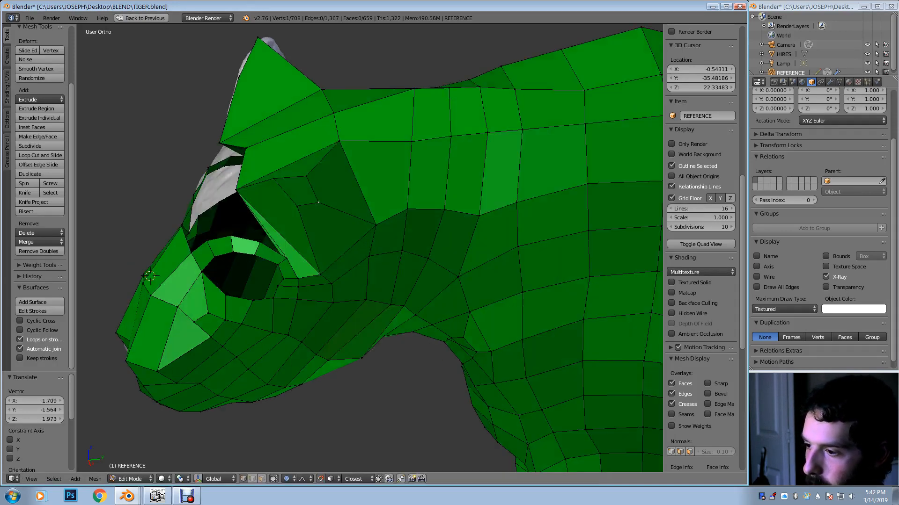
From the front, reposition the ear's upper outer vertex inward and its inner hollow vertex outward
middle_click_drag(318, 202, 522, 79)
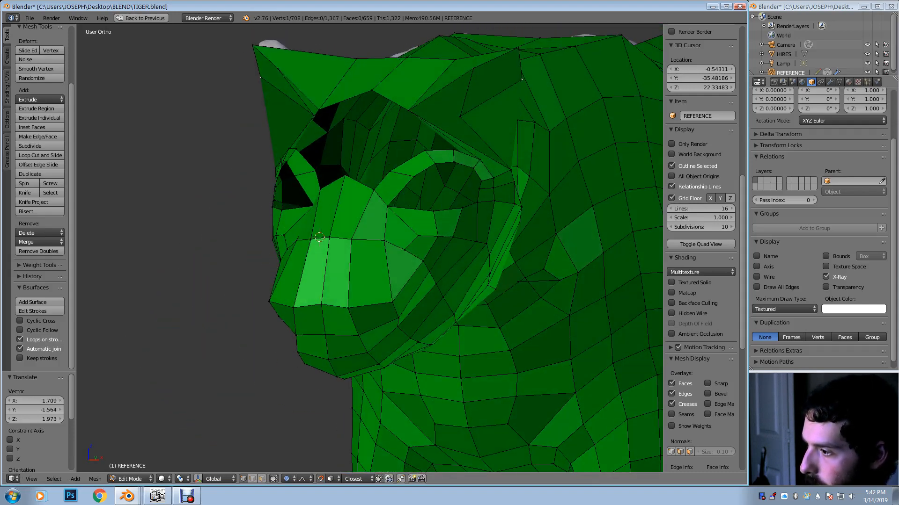
key("g")
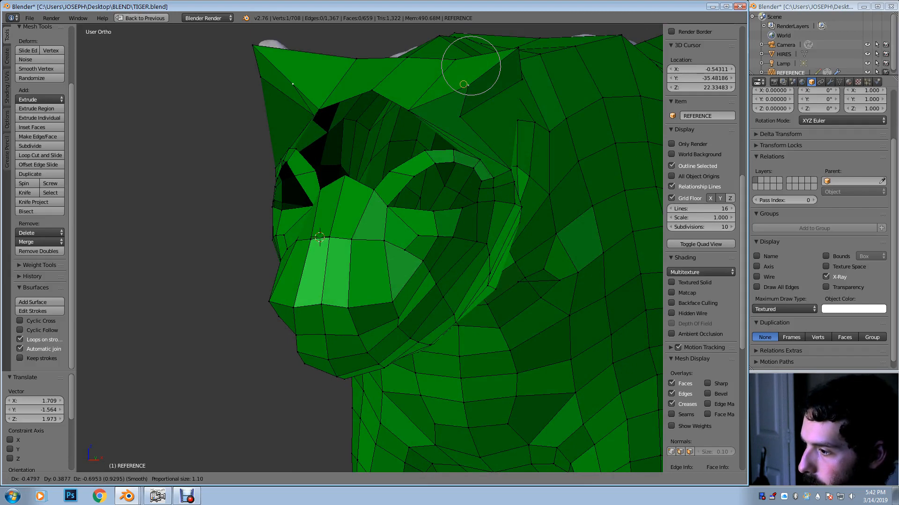
left_click(463, 84)
right_click(460, 117)
key("g")
left_click(480, 117)
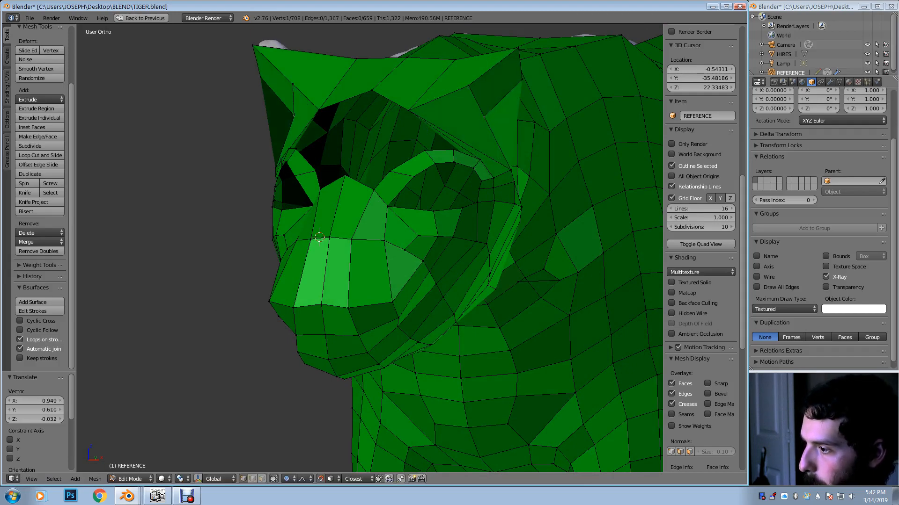
Shift the ear's tip vertex inward to match the high-resolution ear and readjust the vertex in the ear's hollow
middle_click_drag(482, 112, 478, 133)
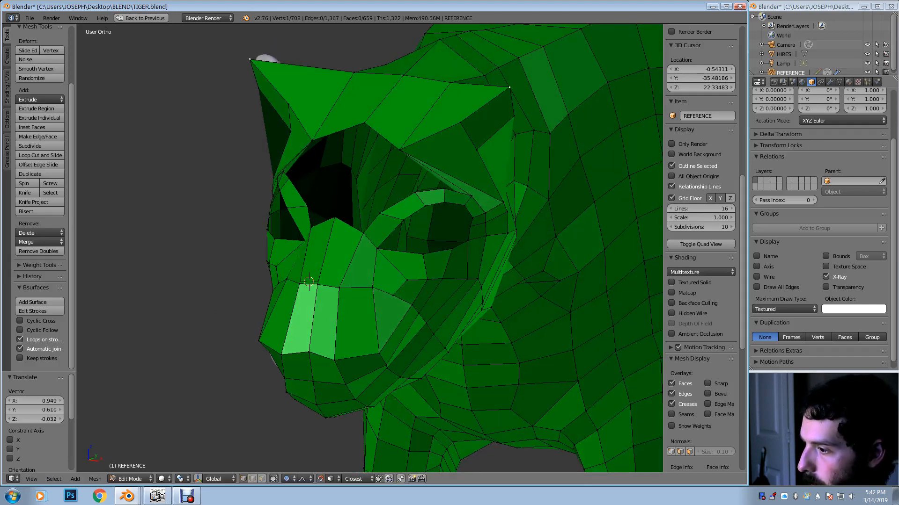
key("g")
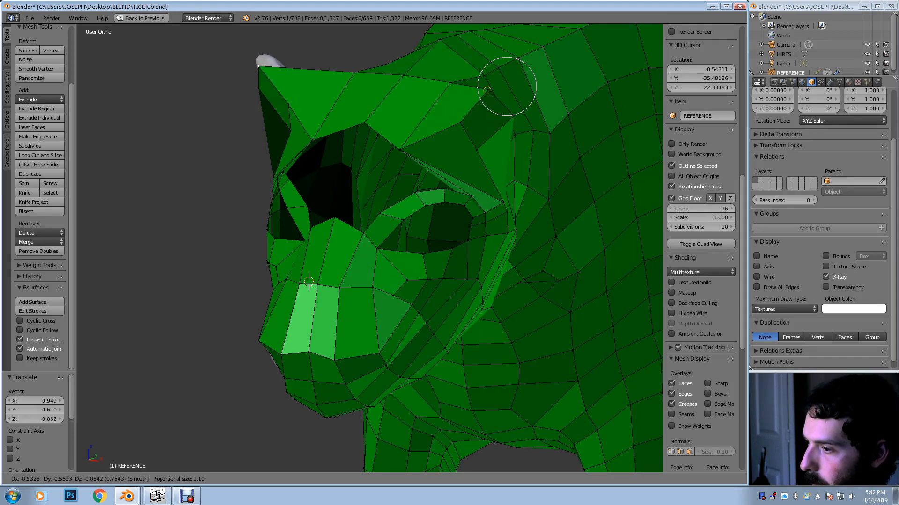
left_click(491, 77)
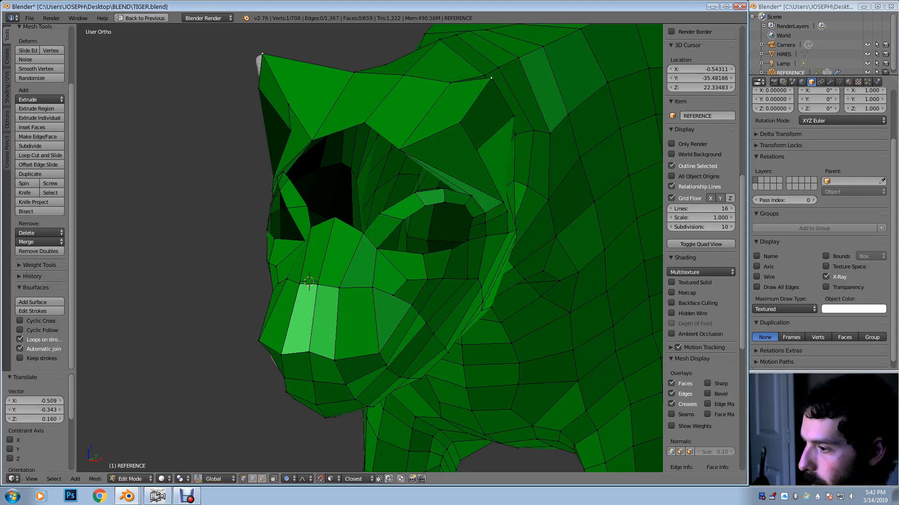
middle_click_drag(487, 94, 480, 77)
right_click(463, 118)
key("g")
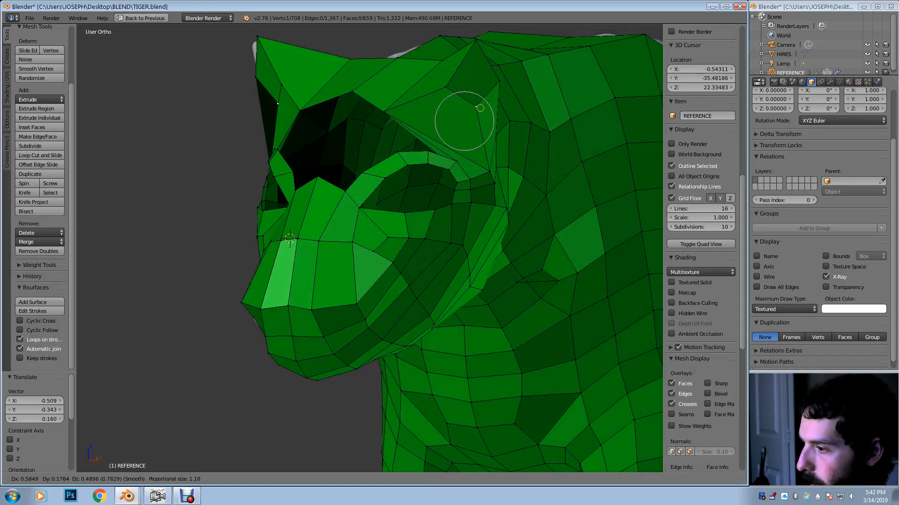
left_click(465, 112)
Fine-tune an ear vertex from the side and pull the vertex beside the ear tip inward from above
middle_click_drag(464, 112, 431, 100)
right_click(313, 114)
key("g")
left_click(319, 114)
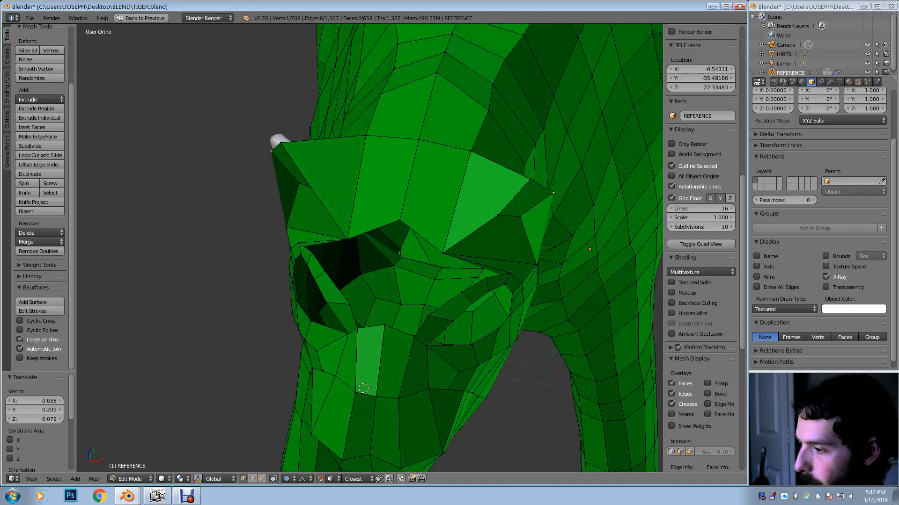
key("g")
left_click(517, 183)
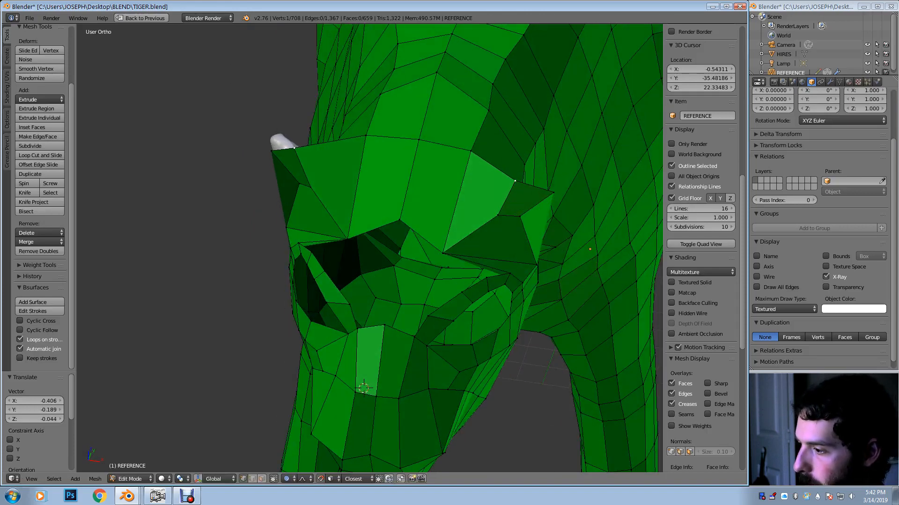
Add one edge loop around the ear midway between its base and tip
middle_click_drag(516, 183, 407, 132)
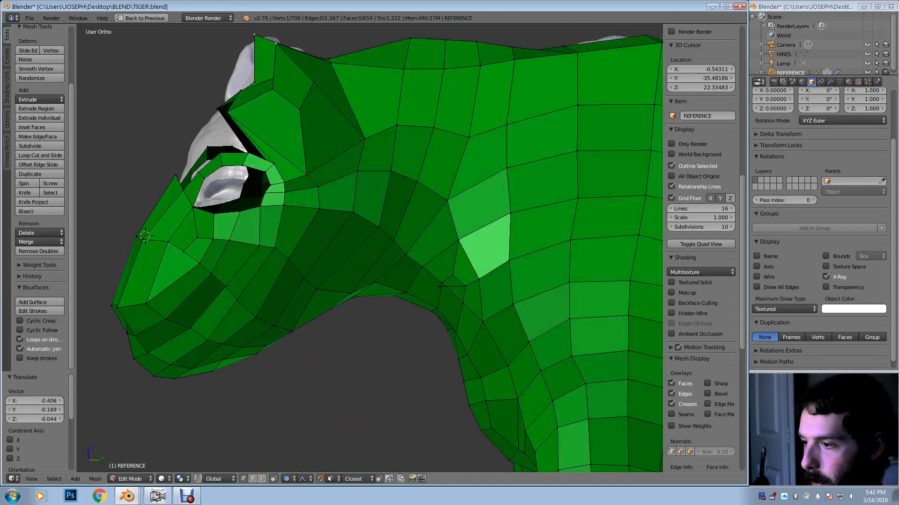
key("ctrl+r")
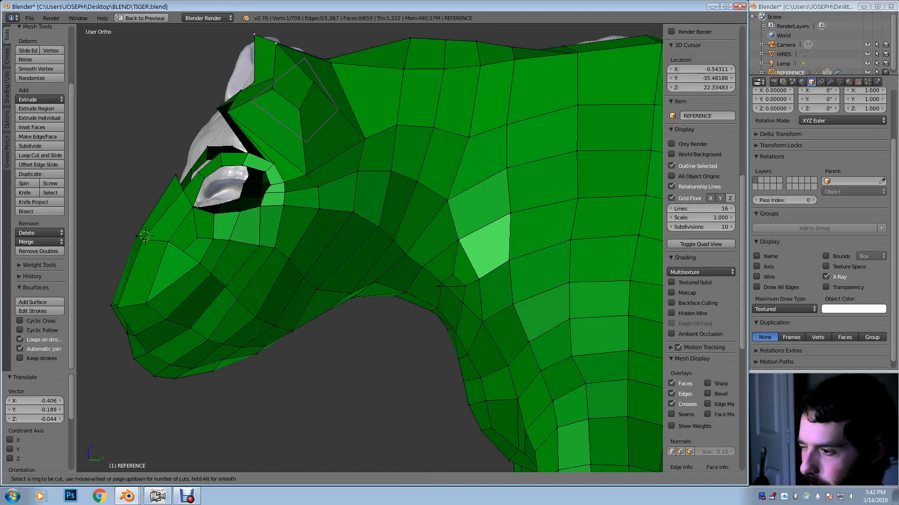
left_click(307, 138)
left_click(305, 137)
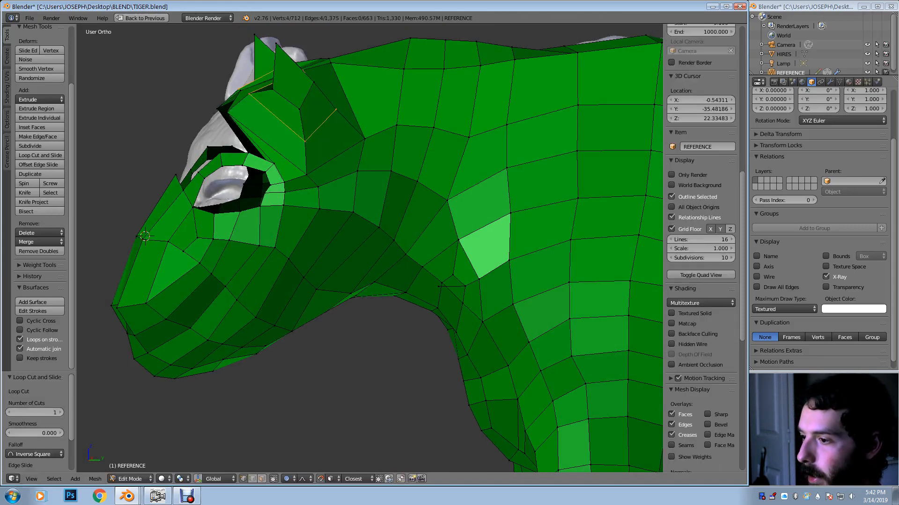
Move the new ear loop's middle hollow vertex and lower outer vertex slightly to follow the ear's shape
middle_click_drag(374, 234, 458, 236)
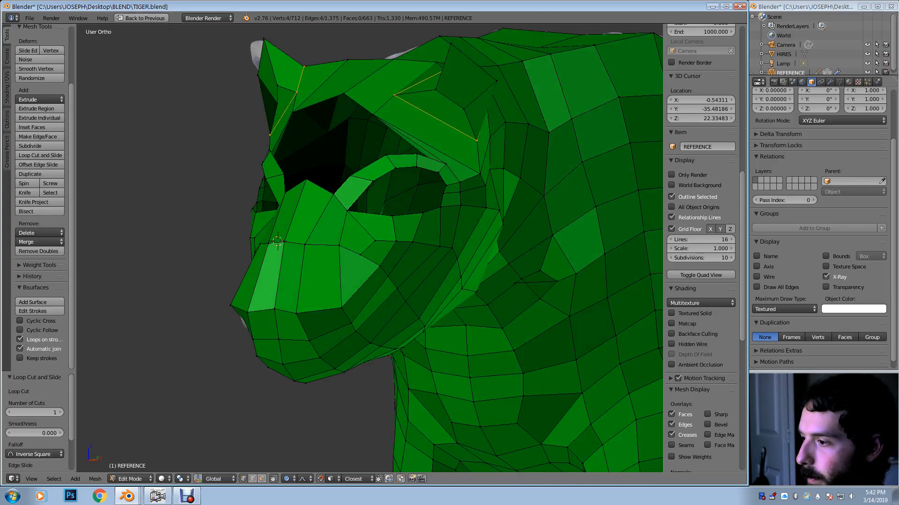
right_click(435, 88)
key("g")
left_click(436, 83)
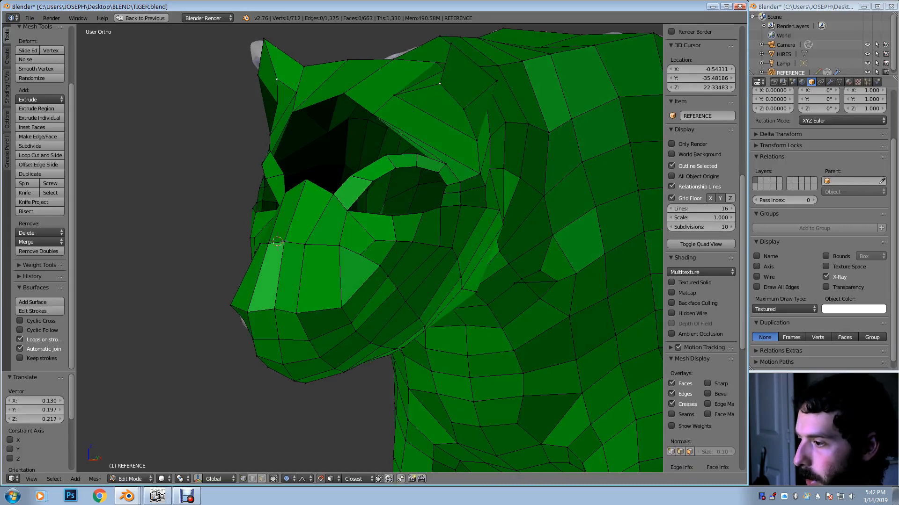
middle_click_drag(436, 84, 383, 86)
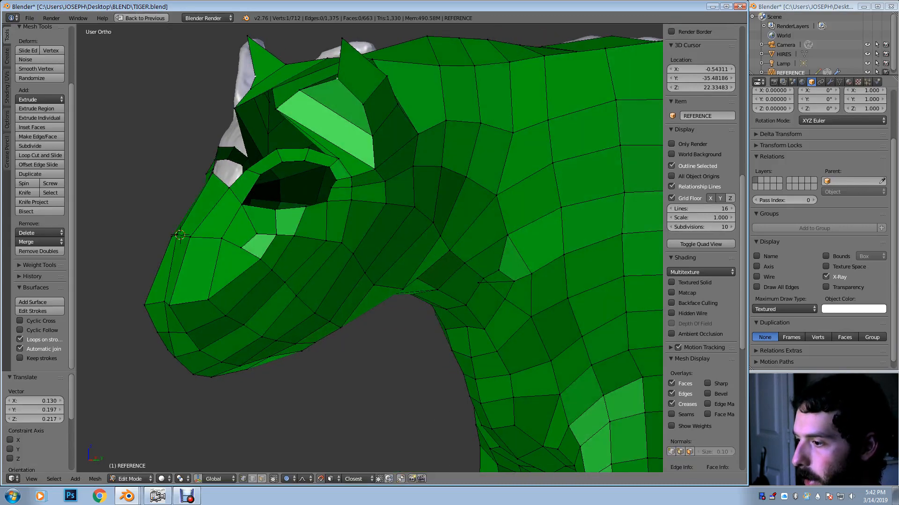
key("g")
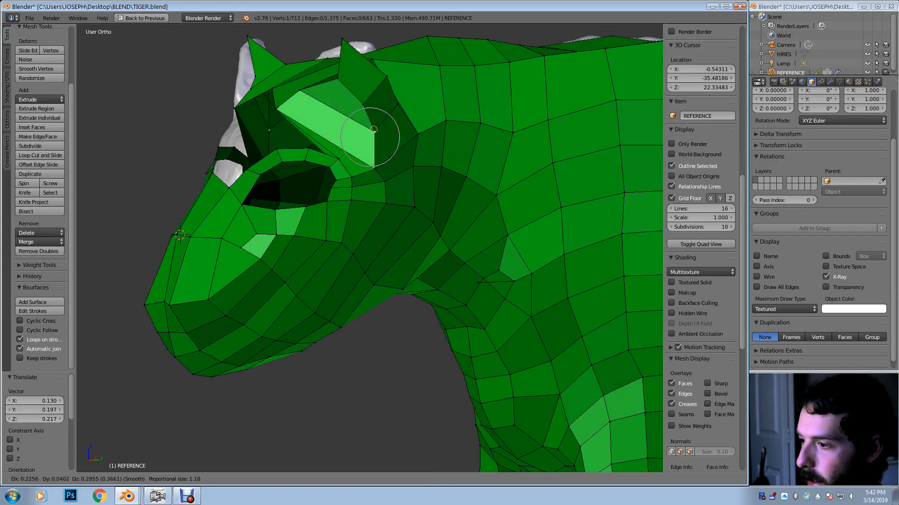
left_click(373, 130)
Raise the side ear vertex slightly and pull the ear's front base vertex back from the forehead opening
right_click(363, 104)
key("g")
left_click(370, 99)
middle_click_drag(370, 99, 311, 121)
key("g")
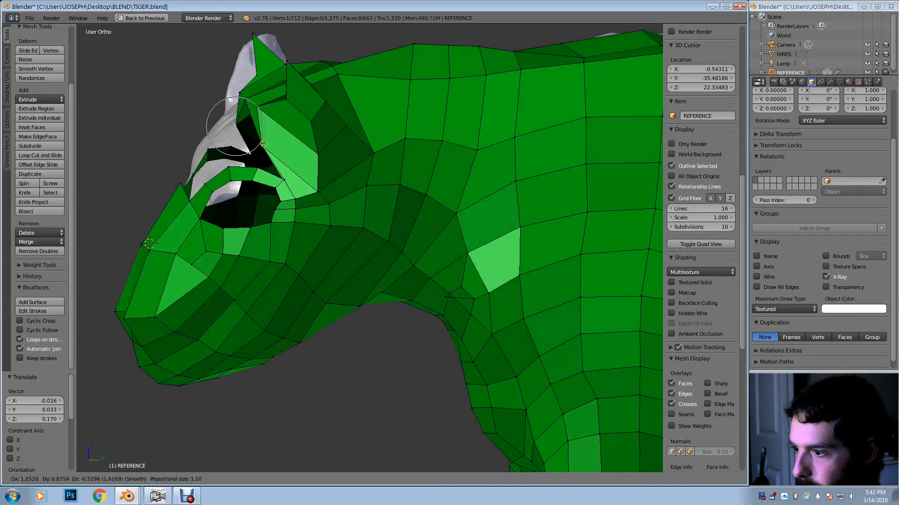
left_click(270, 152)
Shift the ear's front base vertex outward from the front view and move the brow vertex above the eye slightly back and down
middle_click_drag(271, 152, 378, 154)
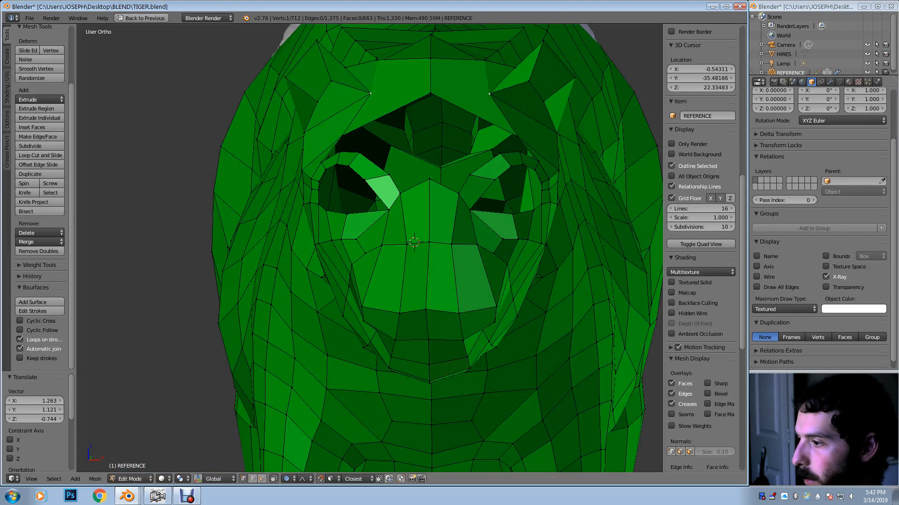
key("g")
left_click(502, 103)
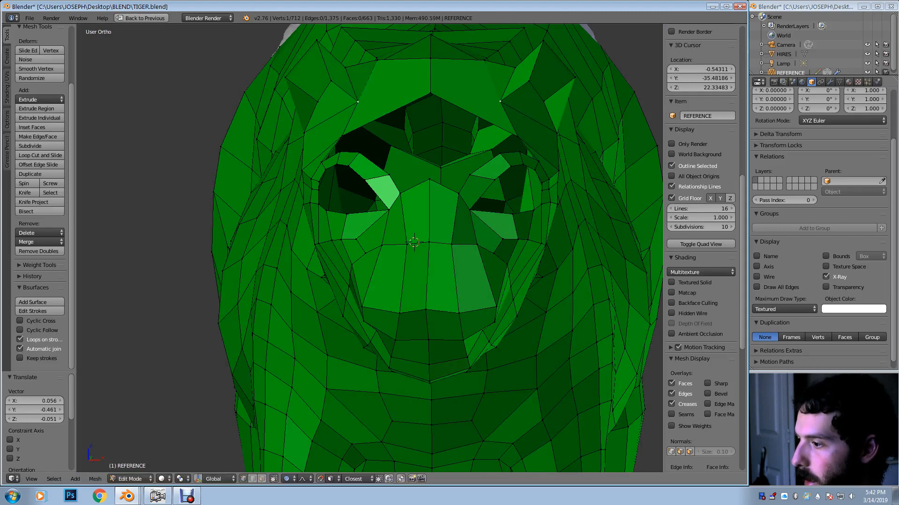
middle_click_drag(501, 104, 417, 105)
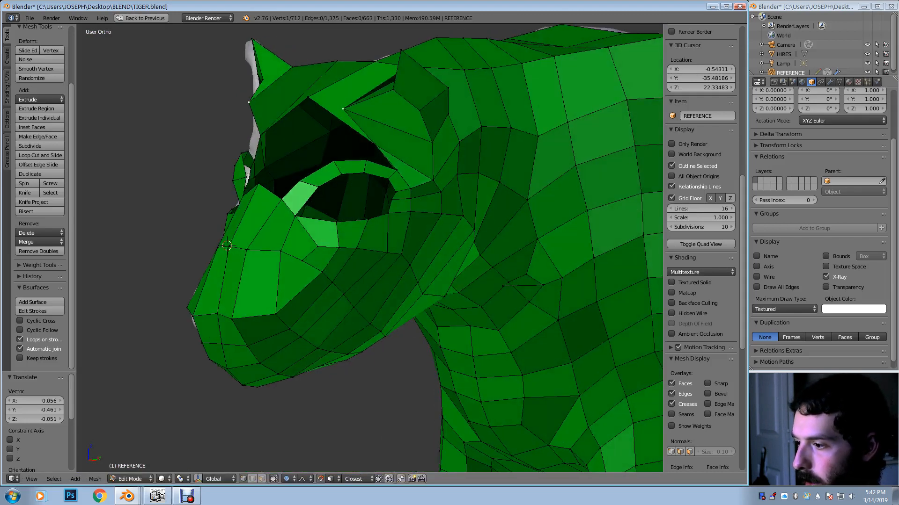
key("g")
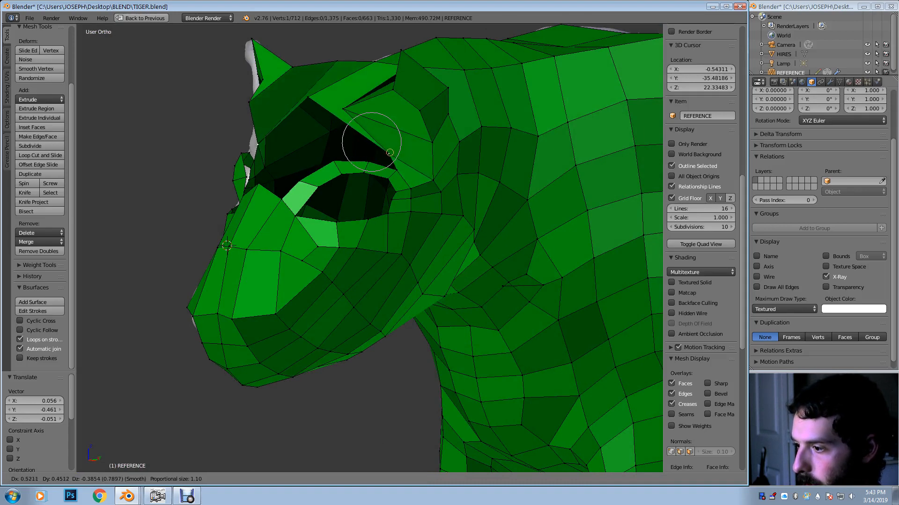
left_click(390, 153)
Move the vertex in front of the ear slightly back and pull the brow-edge vertex above the eye forward and up
middle_click_drag(389, 153, 314, 154)
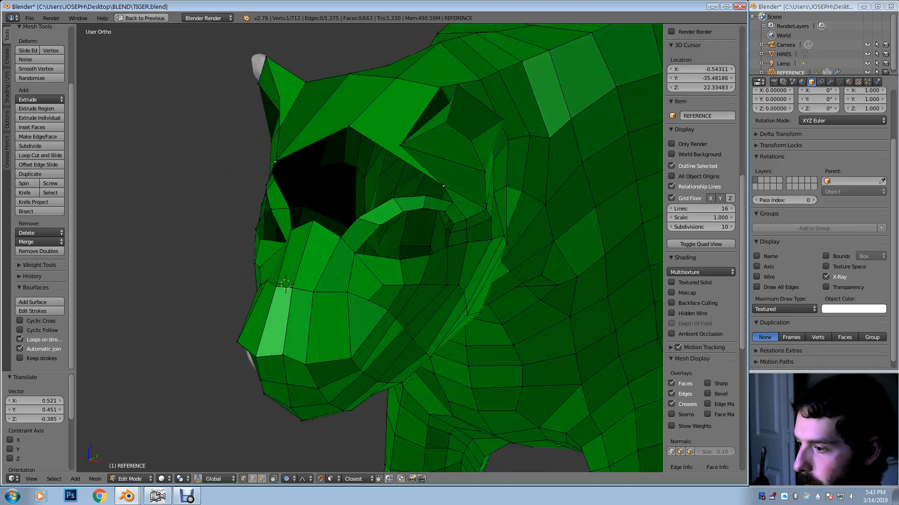
key("g")
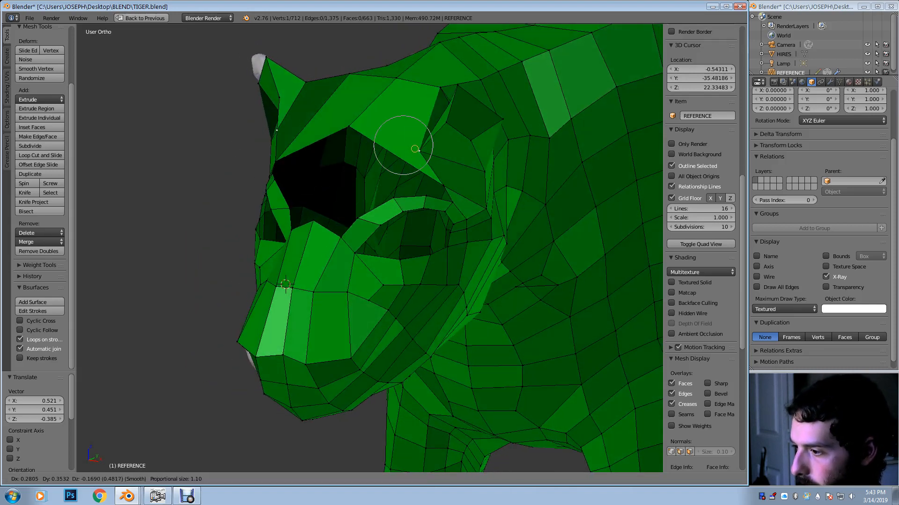
key("Return")
key("g")
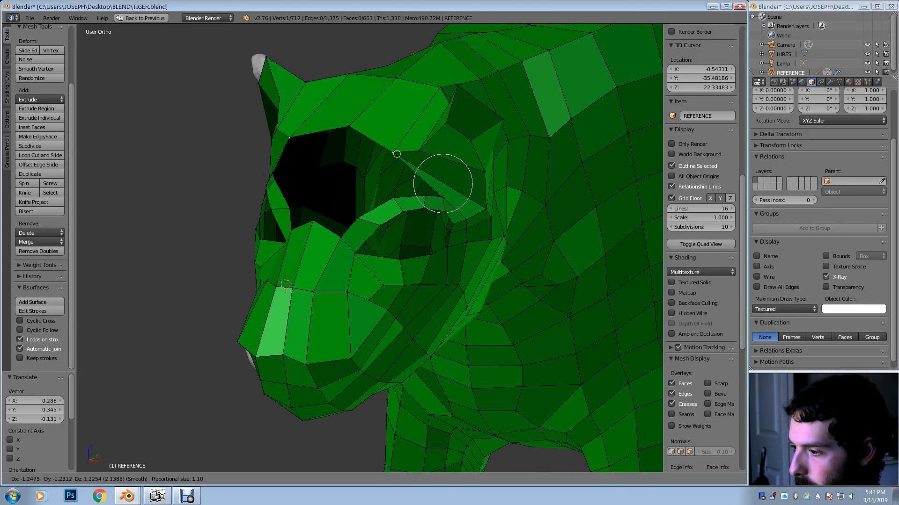
key("Return")
middle_click_drag(393, 152, 356, 156)
scroll(365, 156, "up", 2)
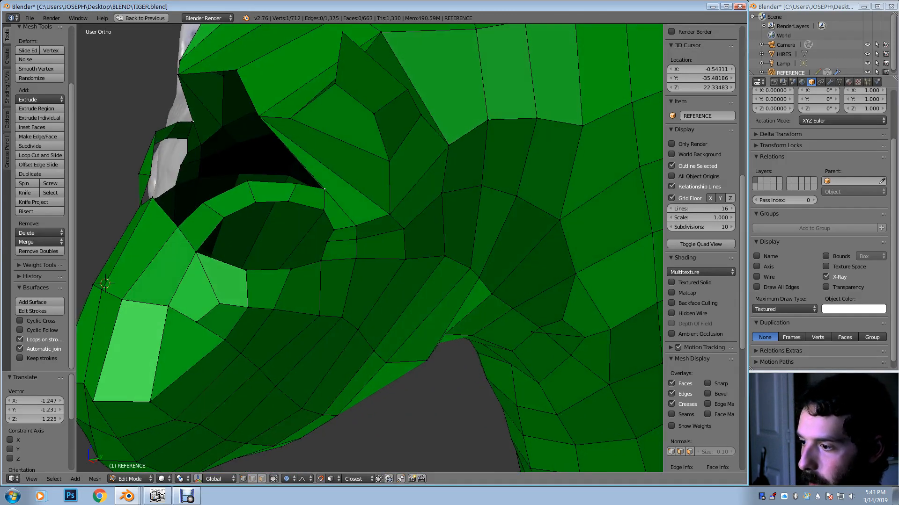
key("ctrl+r")
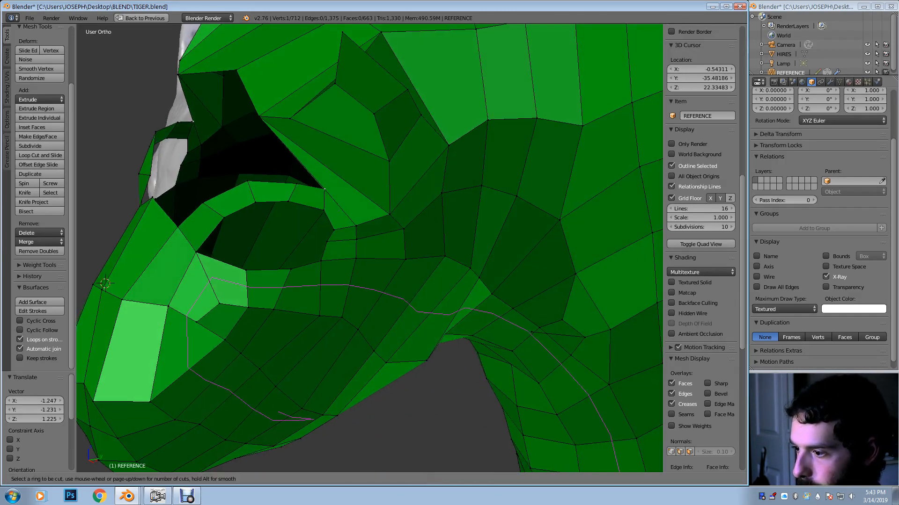
key("Escape")
scroll(370, 248, "down", 6)
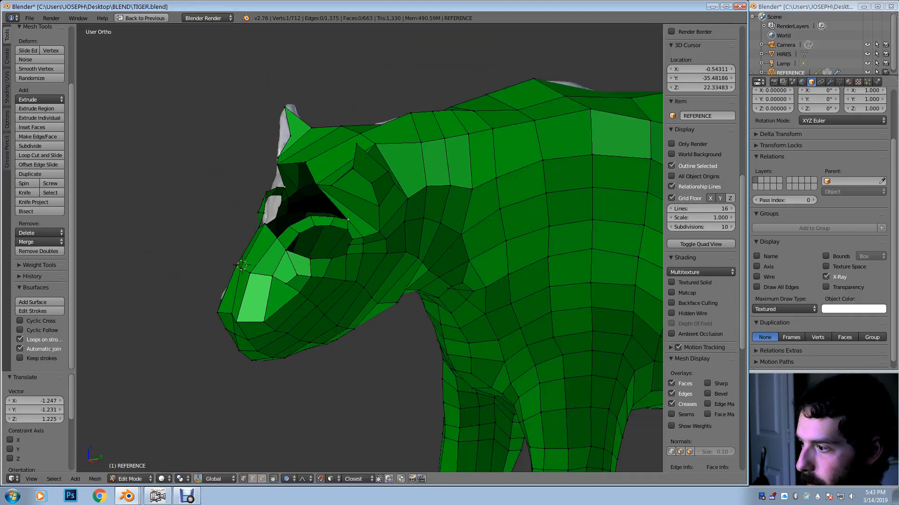
scroll(370, 248, "down", 2)
middle_click_drag(370, 248, 369, 283)
scroll(369, 283, "up", 1)
scroll(370, 248, "up", 6)
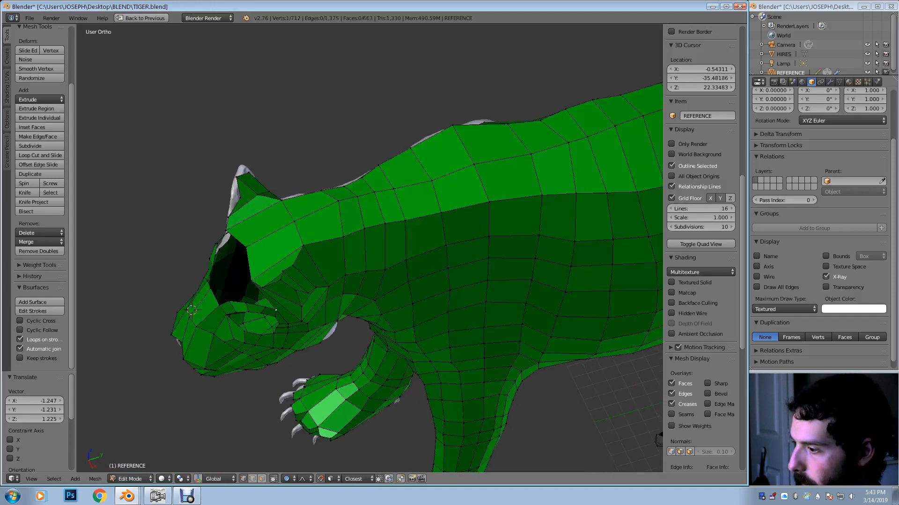
middle_click_drag(111, 342, 106, 344)
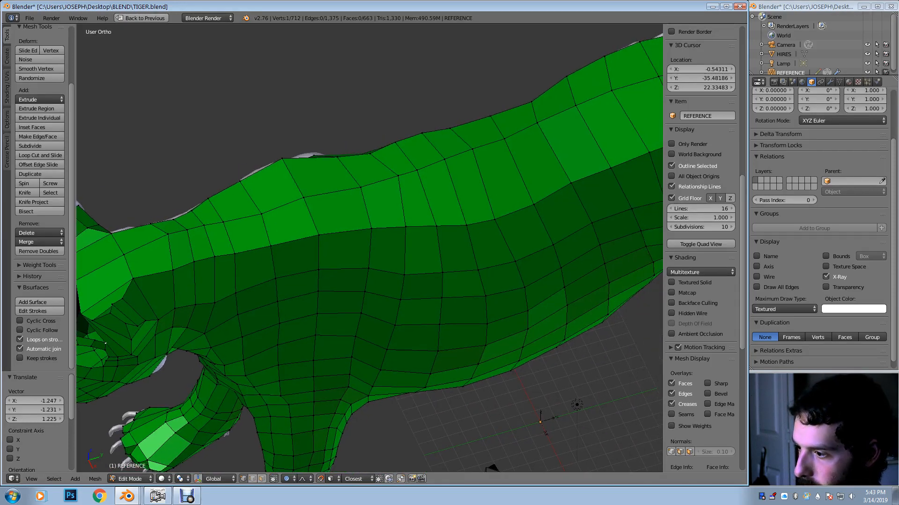
right_click(397, 176)
key("g")
right_click(392, 189)
Delete the centreline vertex on the rump in front of the tail base
mouse_move(392, 189)
middle_mouse_down()
mouse_move(374, 194)
mouse_move(335, 176)
mouse_move(197, 154)
mouse_move(194, 183)
middle_mouse_up()
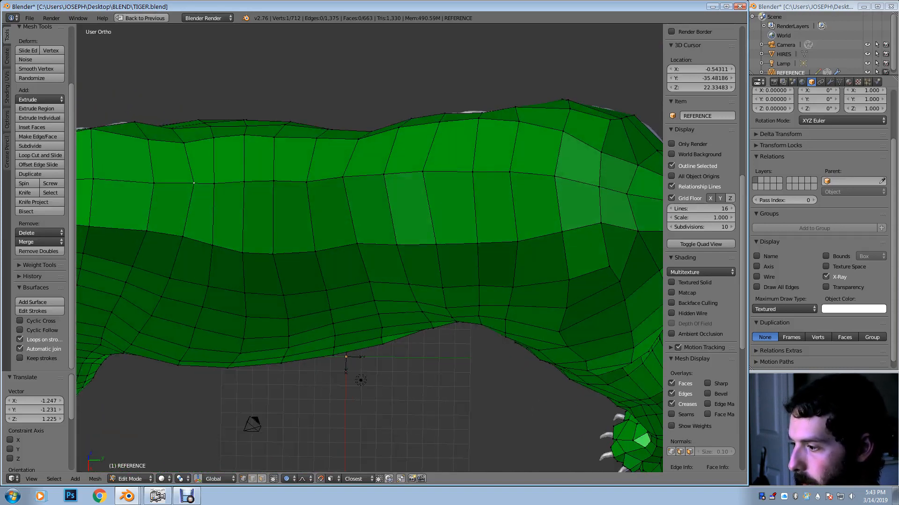
middle_click_drag(468, 248, 262, 233, "shift")
scroll(370, 248, "up", 1)
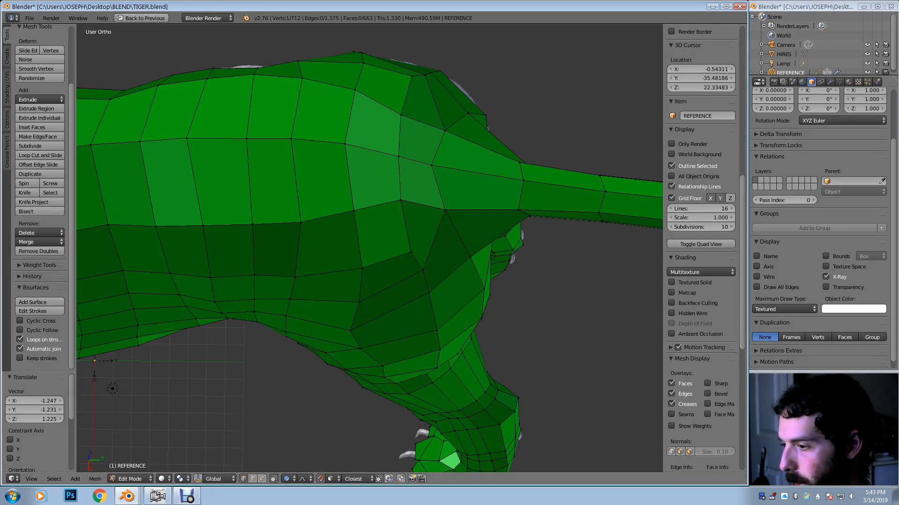
key("x")
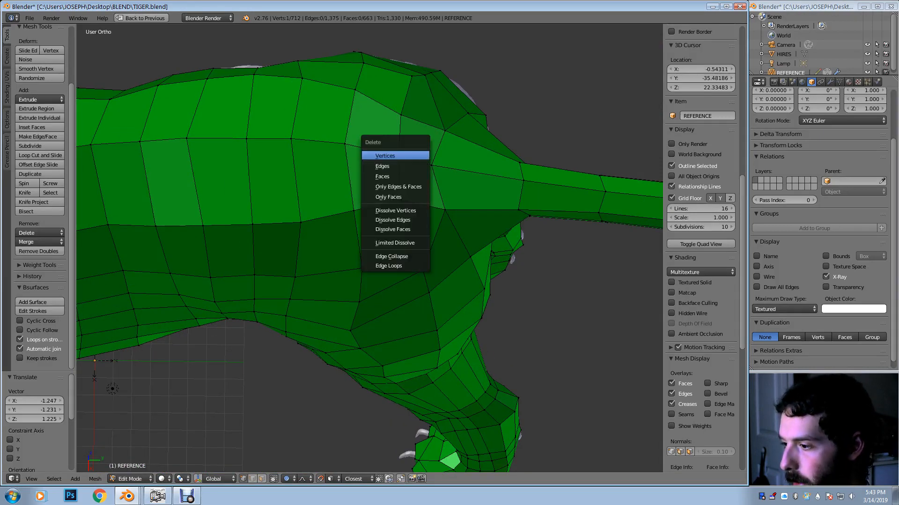
key("Return")
scroll(700, 187, "down", 3)
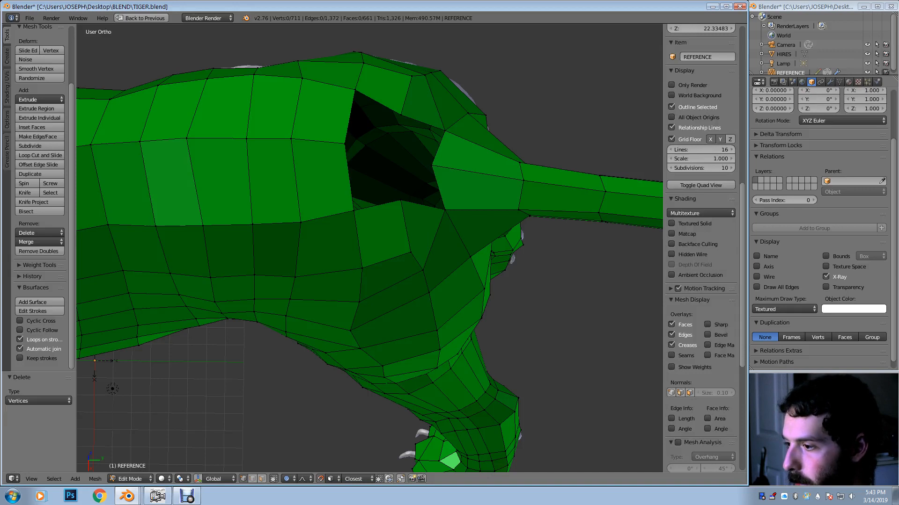
right_click(354, 90)
right_click_drag(354, 210, 375, 262, "shift")
key("Escape")
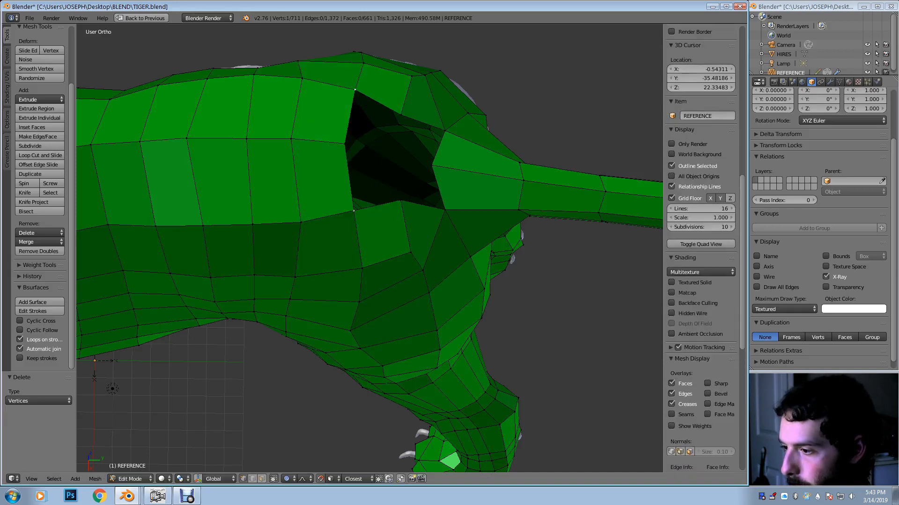
key("g")
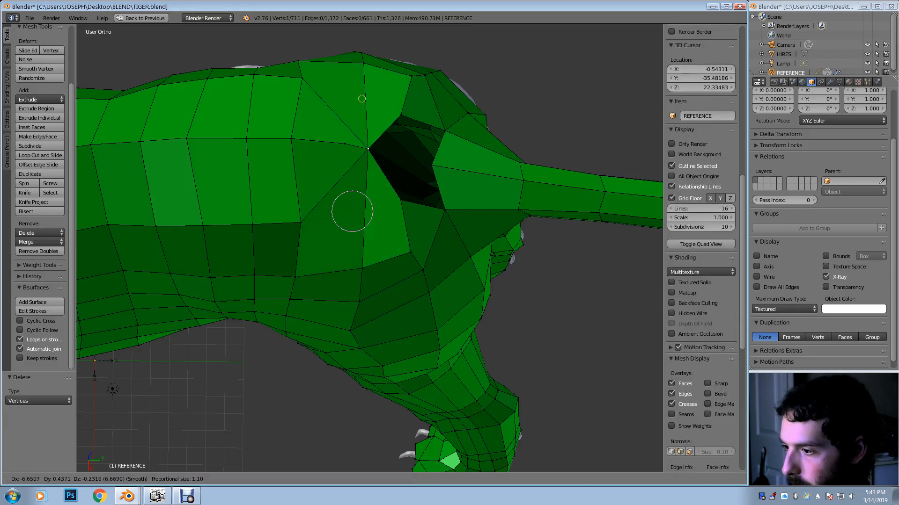
key("Escape")
Add one edge loop along the back beside the spine, mirrored on both sides and ending at the rump hole
key("ctrl+r")
left_click(298, 183)
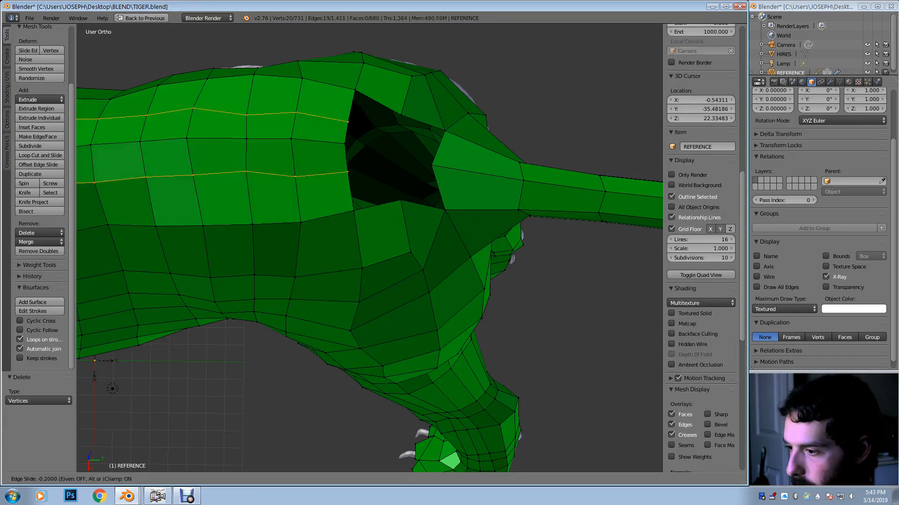
left_click(297, 177)
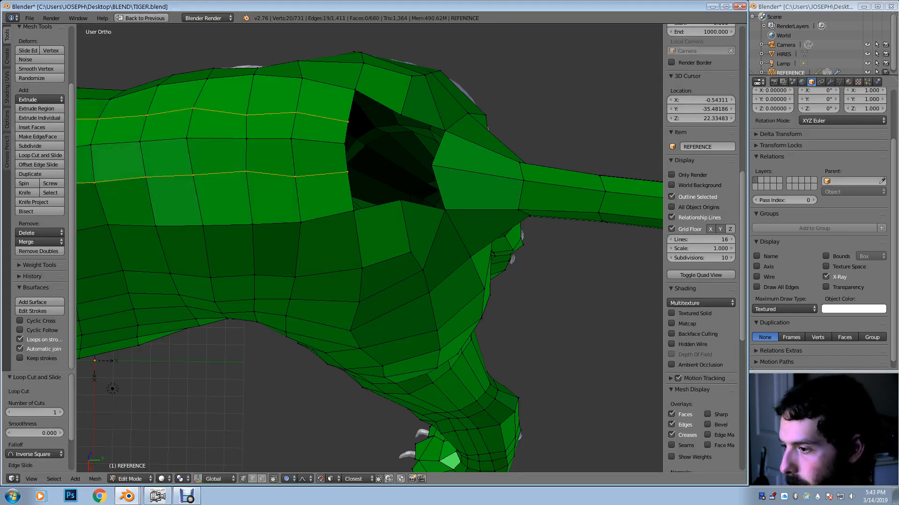
Fill a mirrored face at the front corner of the rump hole, joining the new loop's end to the neighbouring side edge
right_click(355, 90)
right_click(353, 211, "shift")
right_click(400, 200, "shift")
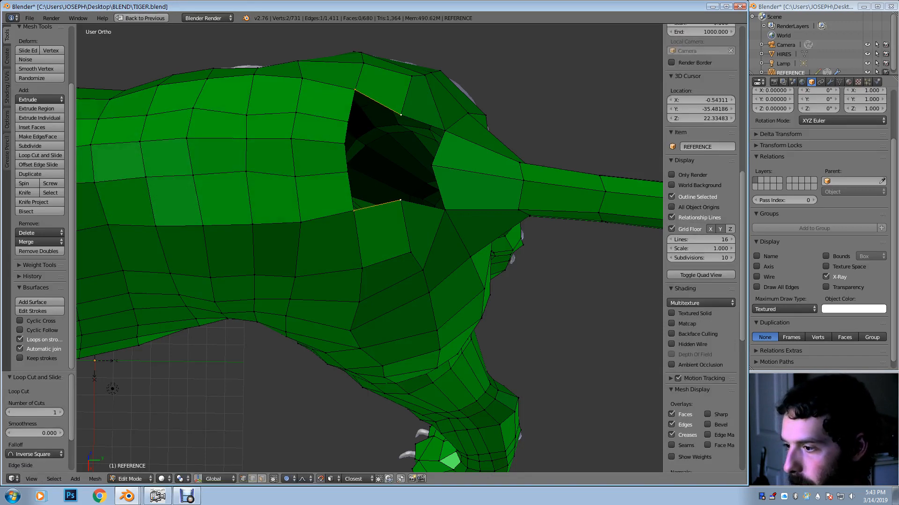
key("f")
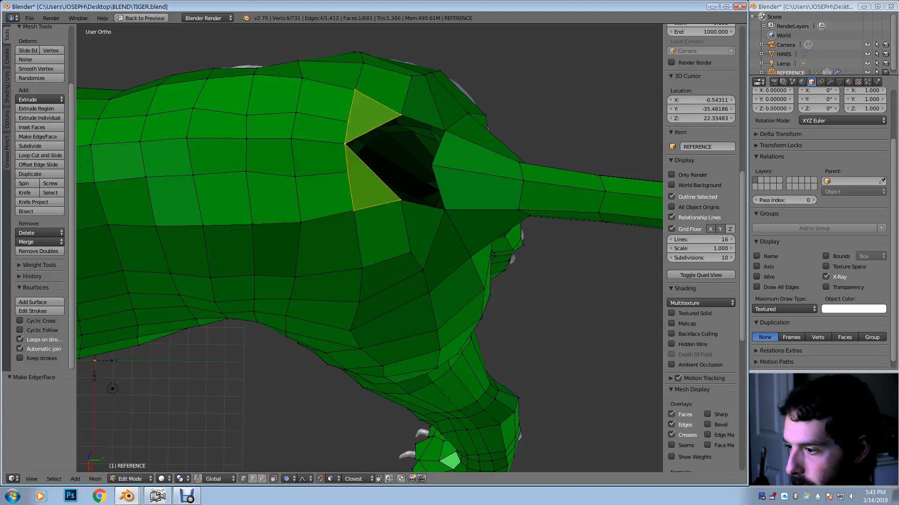
Shift the new loop's end vertex at the rump slightly forward and outward from the spine
right_click(347, 172)
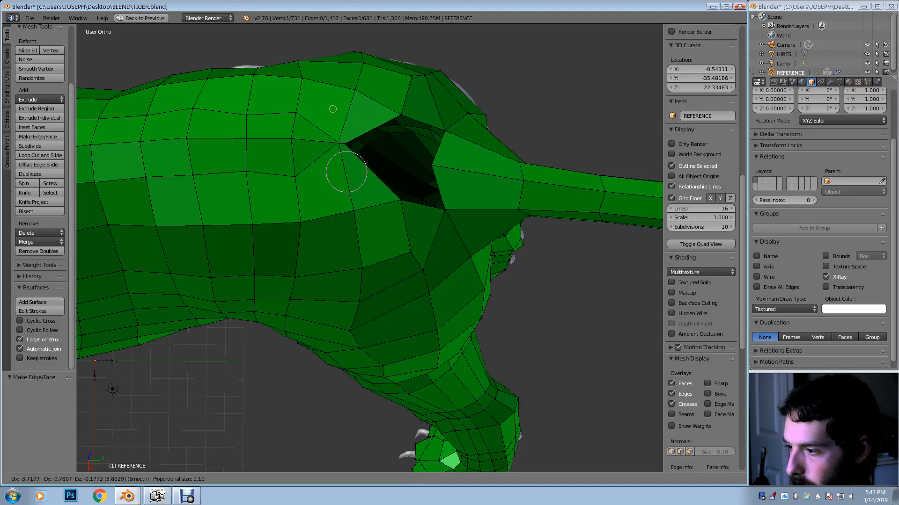
key("g")
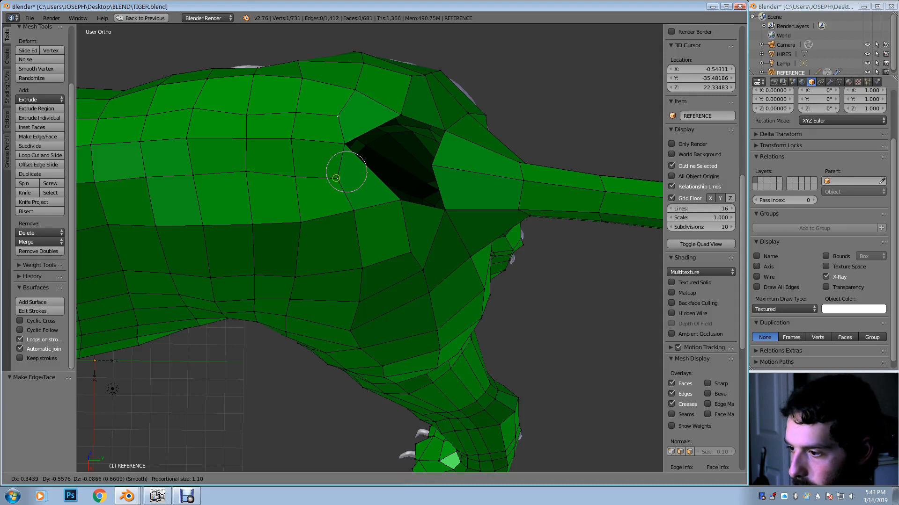
key("Return")
Close the rump hole by pulling its side vertices onto the centreline and merging the remaining centre vertices with At Last
key("g")
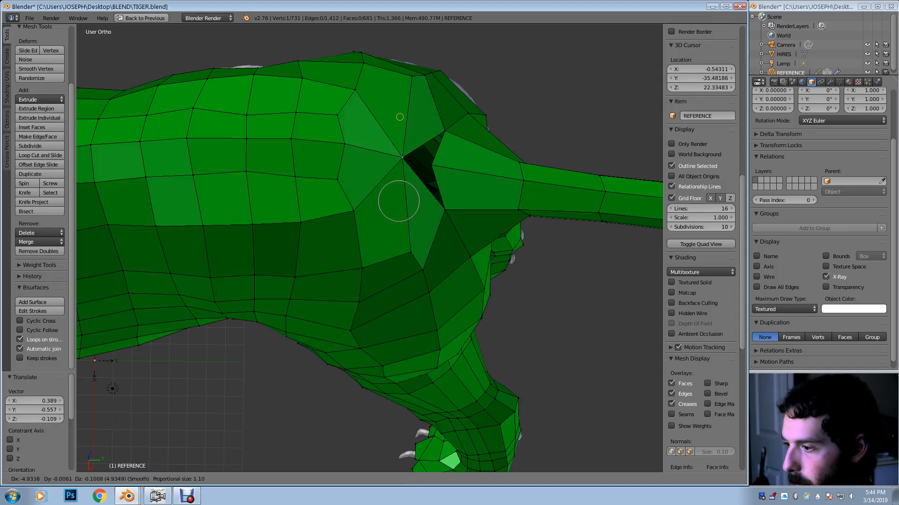
key("Return")
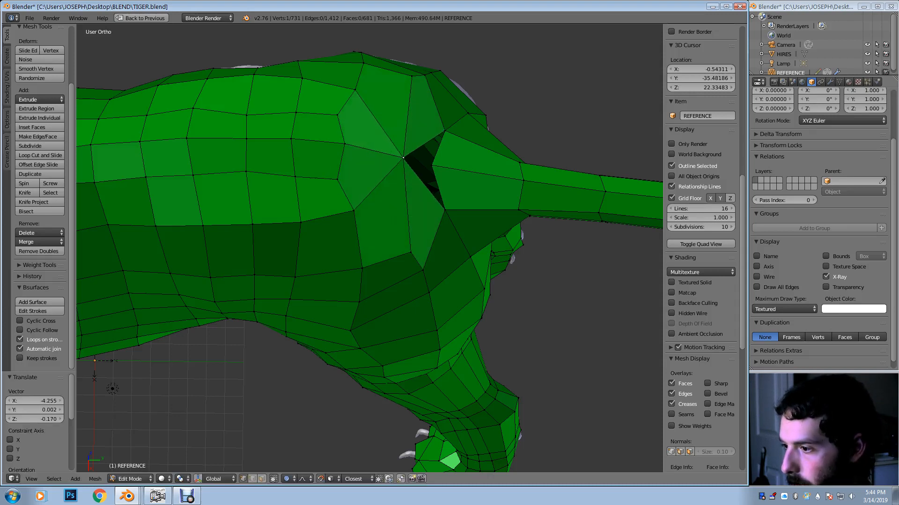
key("g")
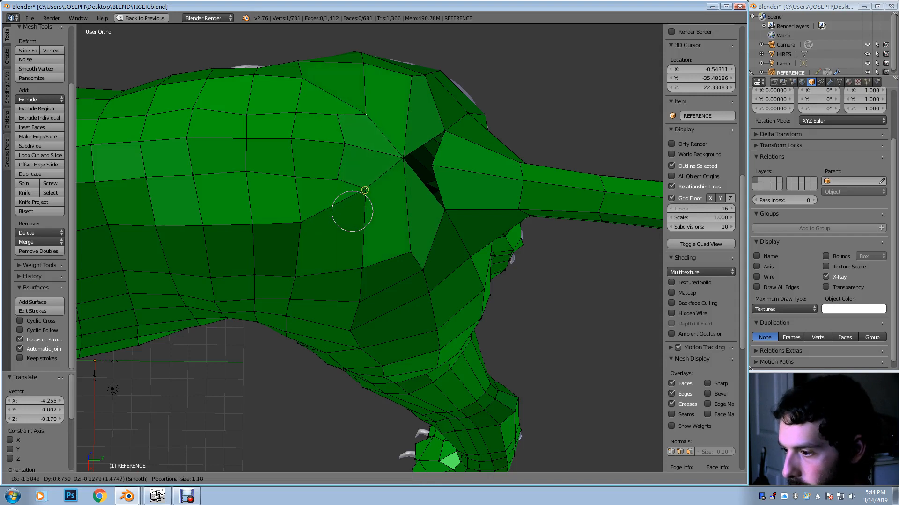
left_click(358, 197)
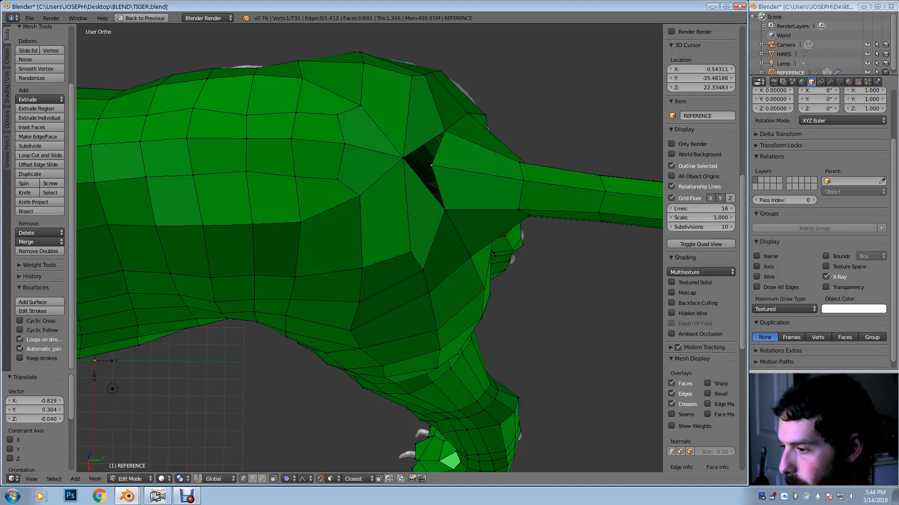
key("alt+m")
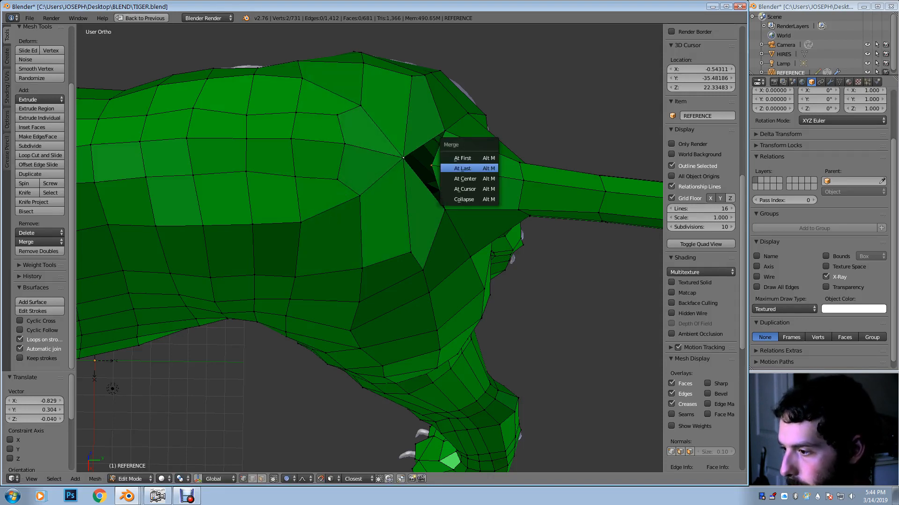
key("Return")
Nudge the back loop's end vertex toward the spine and the rump vertex beside it outward to even out the faces
middle_click_drag(358, 197, 297, 183)
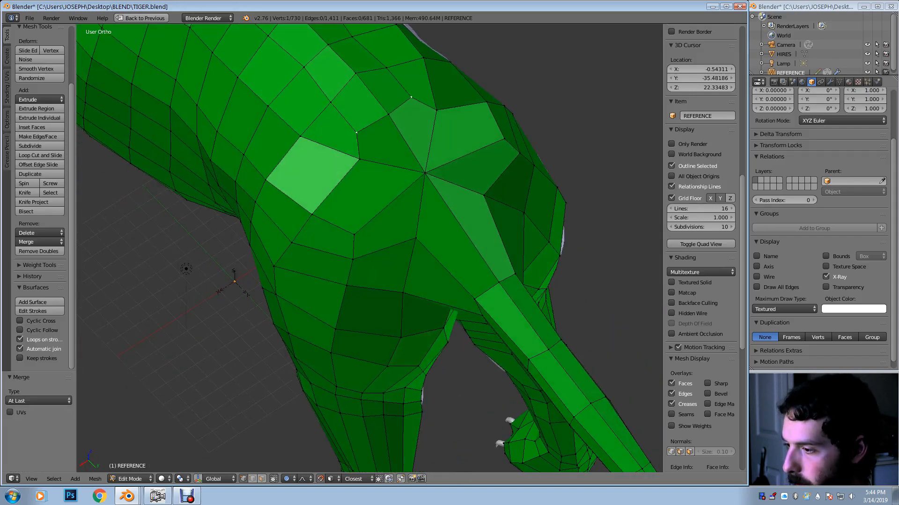
key("g")
key("Return")
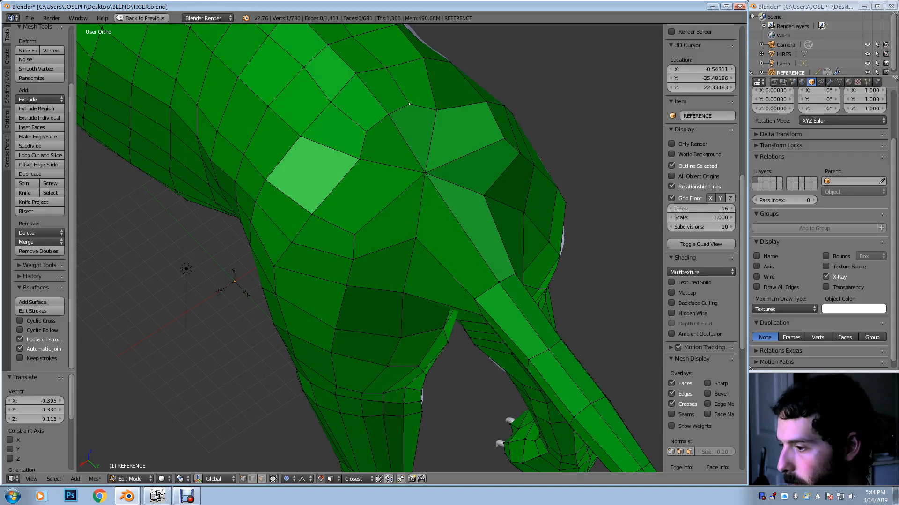
key("g")
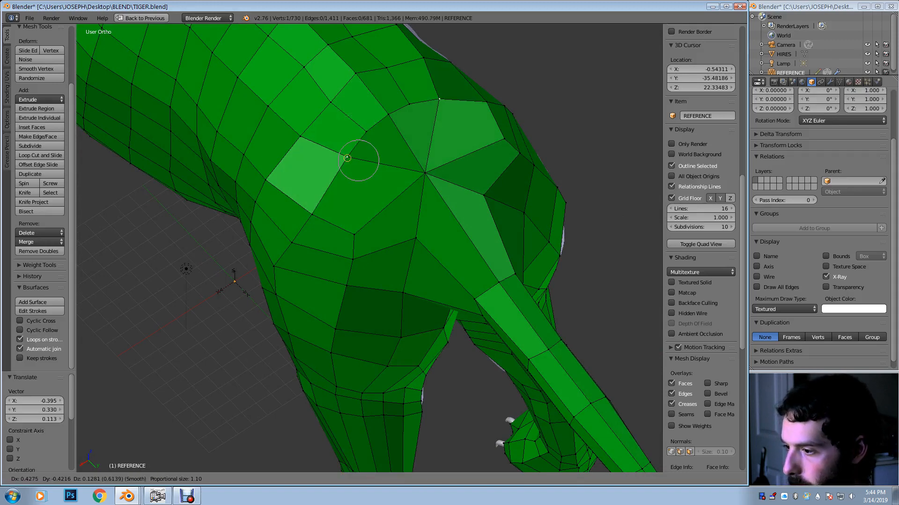
key("Return")
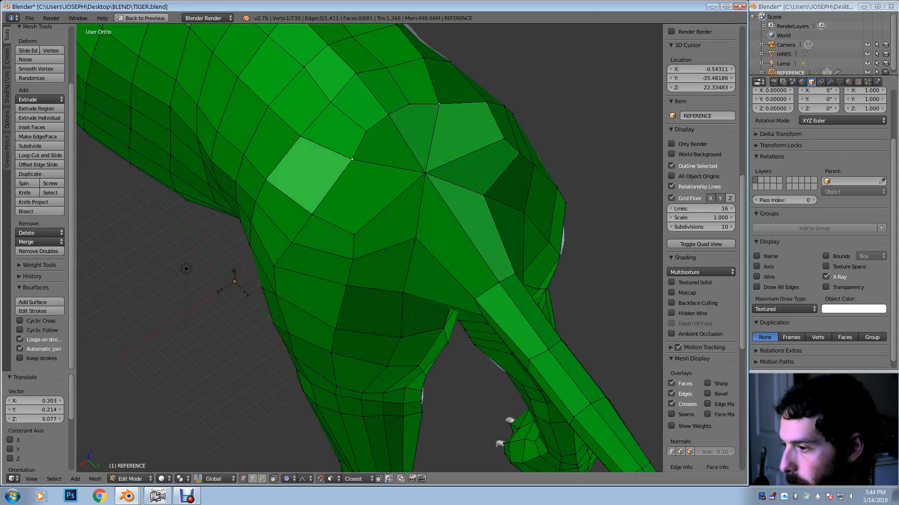
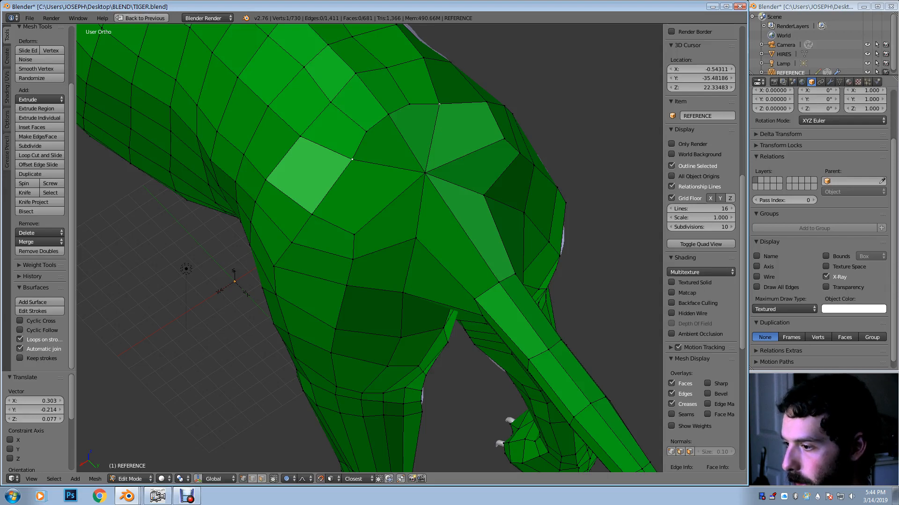
Nudge the rump vertex beside the spine back toward the tail to even out the surrounding faces
key("g")
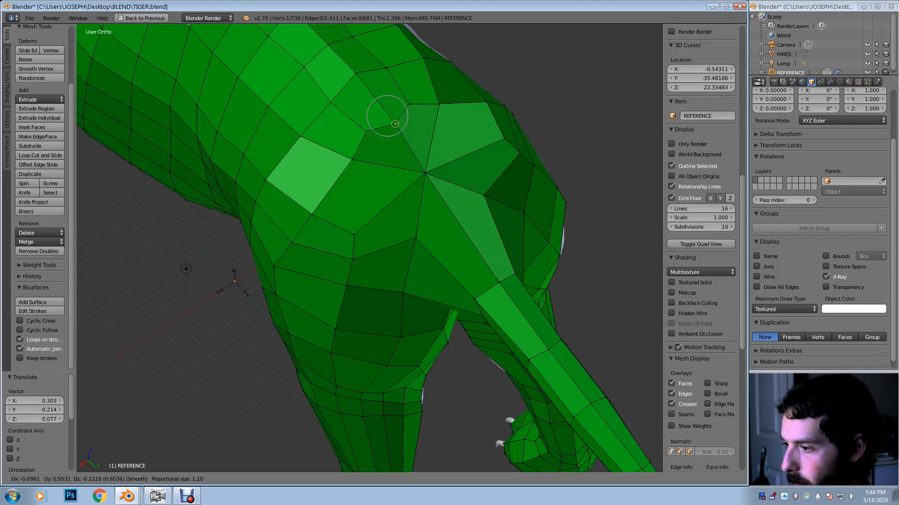
left_click(396, 125)
middle_click_drag(396, 125, 408, 93)
Cut a new edge loop around the base of the tail and slide it slightly off centre
key("ctrl+r")
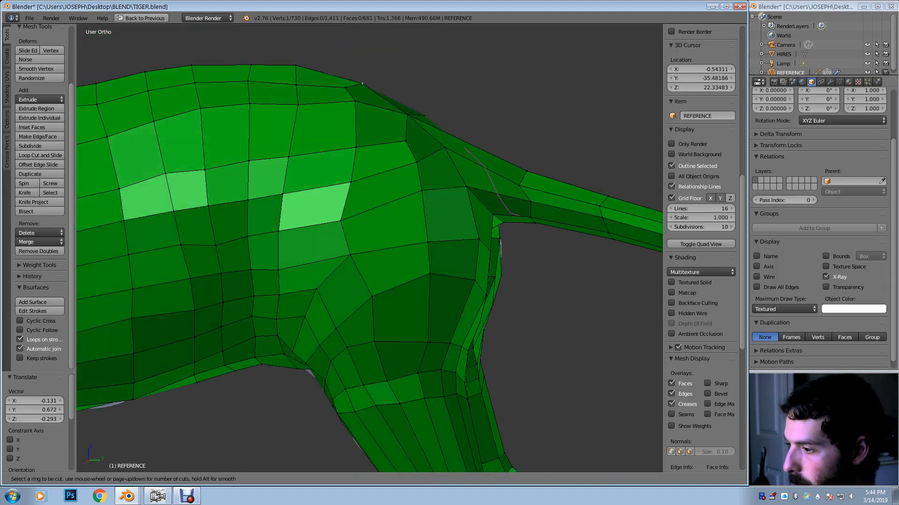
left_click(484, 185)
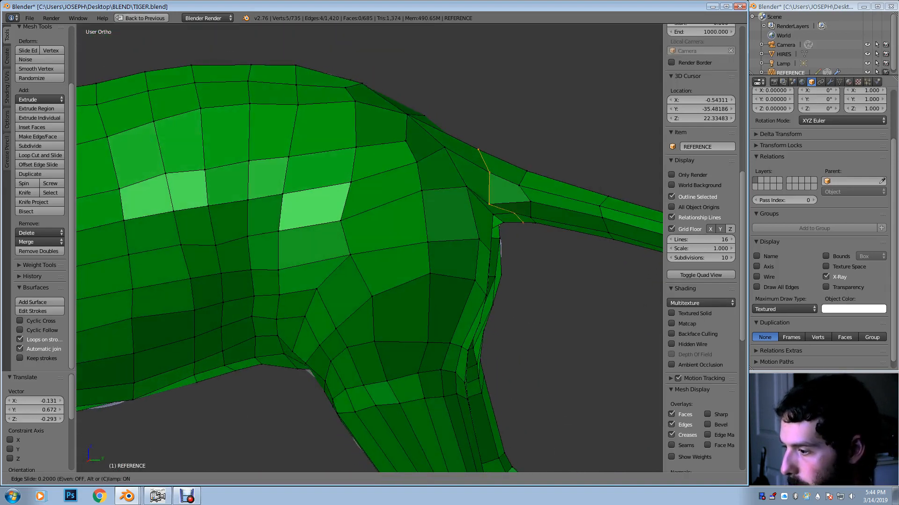
left_click(492, 195)
Reposition the vertices around the tail base and adjacent rump to smooth the transition from rump to tail
key("g")
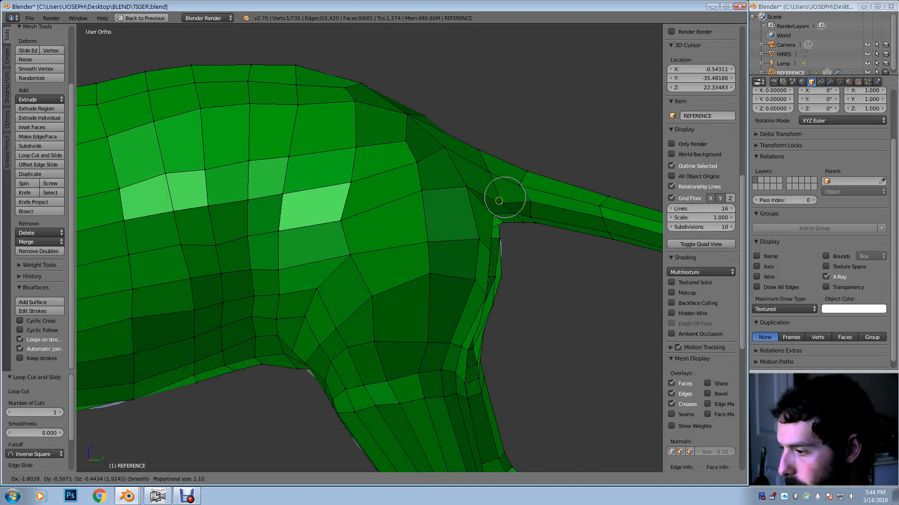
left_click(499, 198)
middle_click_drag(500, 198, 488, 201)
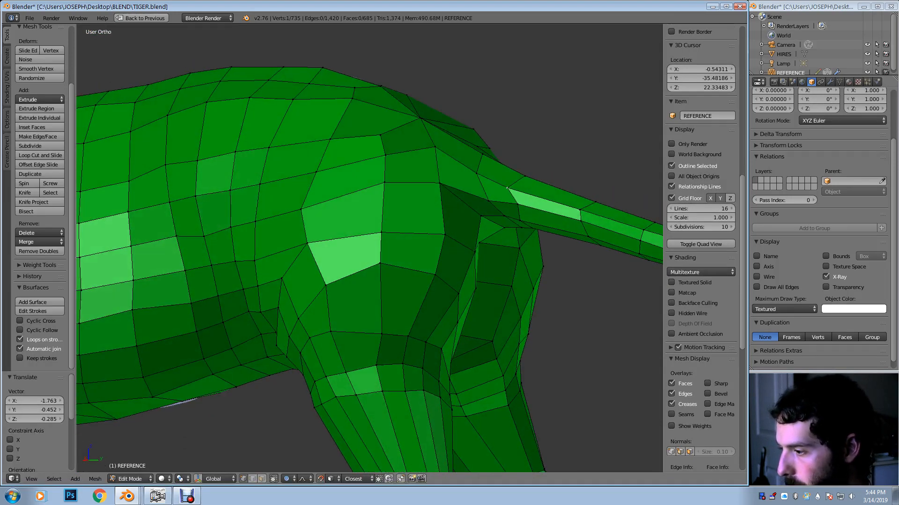
key("g")
left_click(503, 183)
middle_click_drag(503, 182, 488, 197)
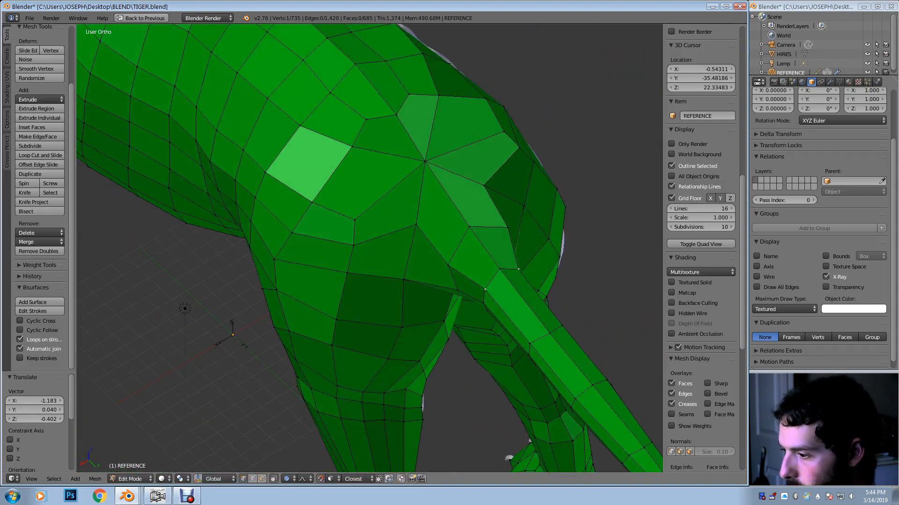
key("g")
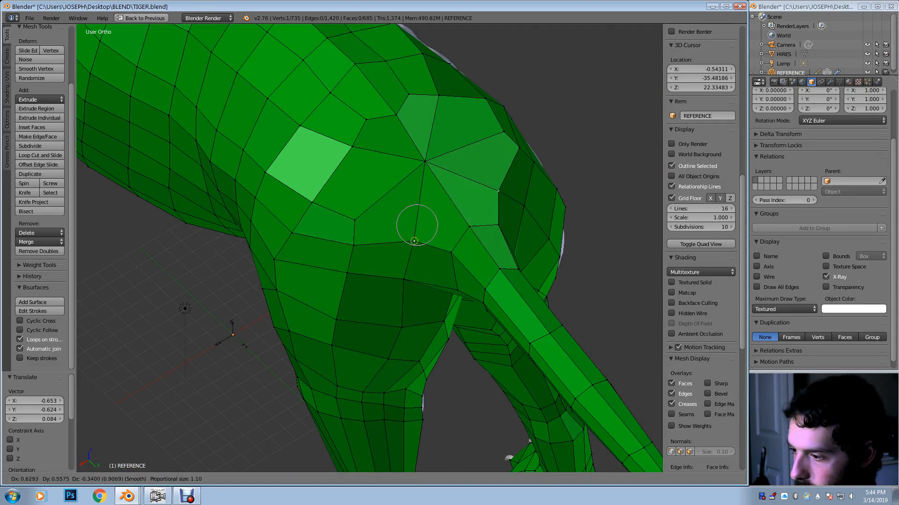
left_click(408, 243)
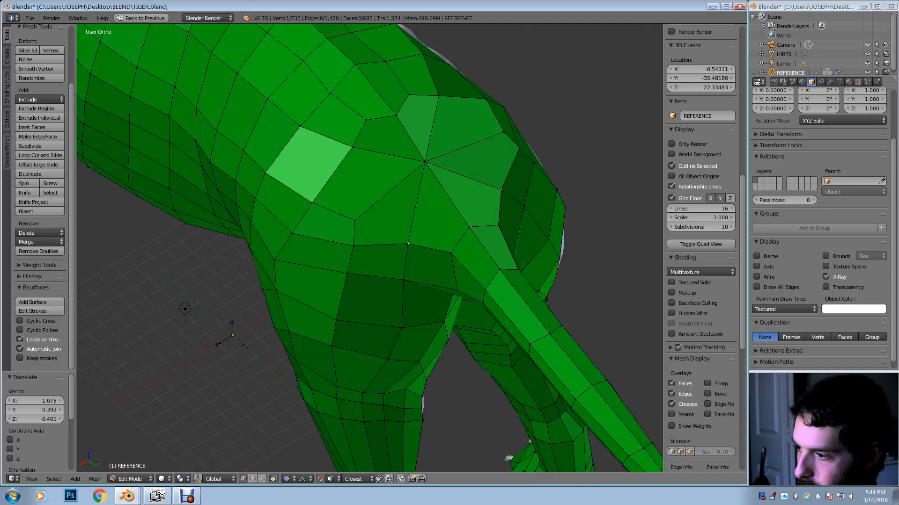
Shift the vertex ahead of the rump's central pole slightly backward along the lower back
middle_click_drag(408, 243, 568, 373, "shift")
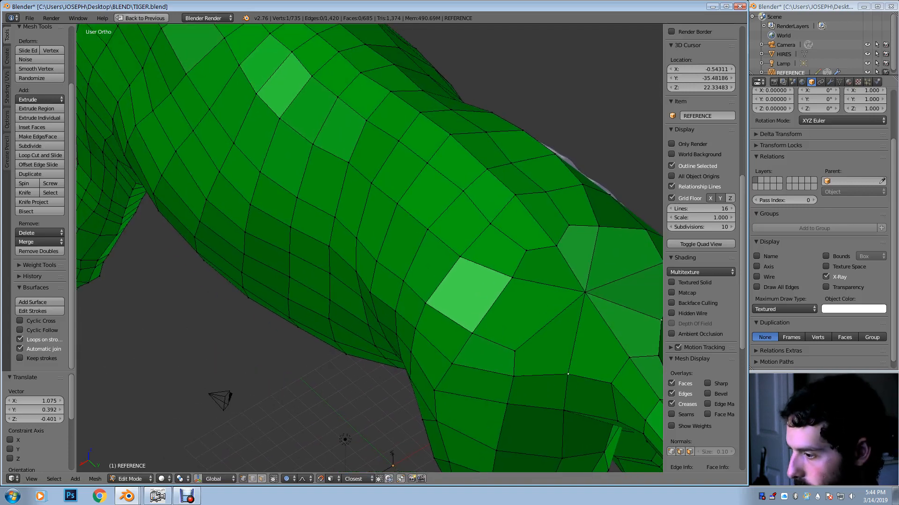
key("g")
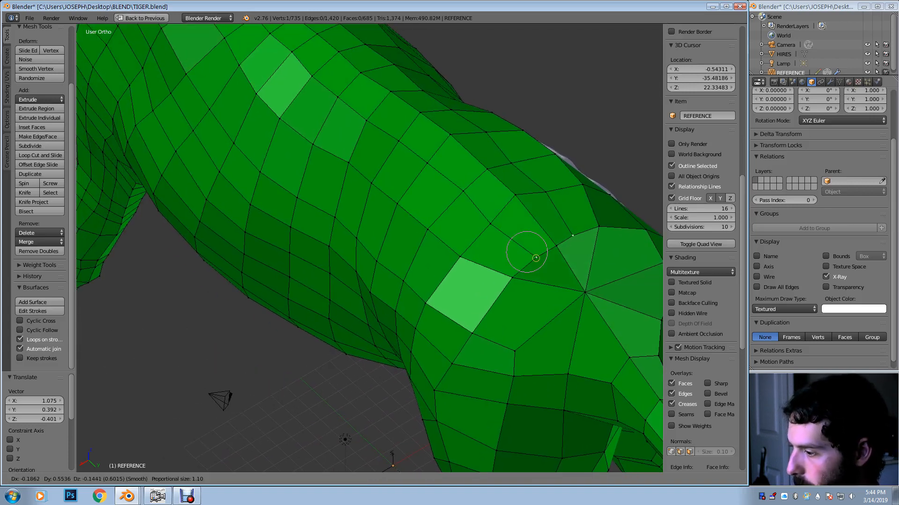
left_click(536, 259)
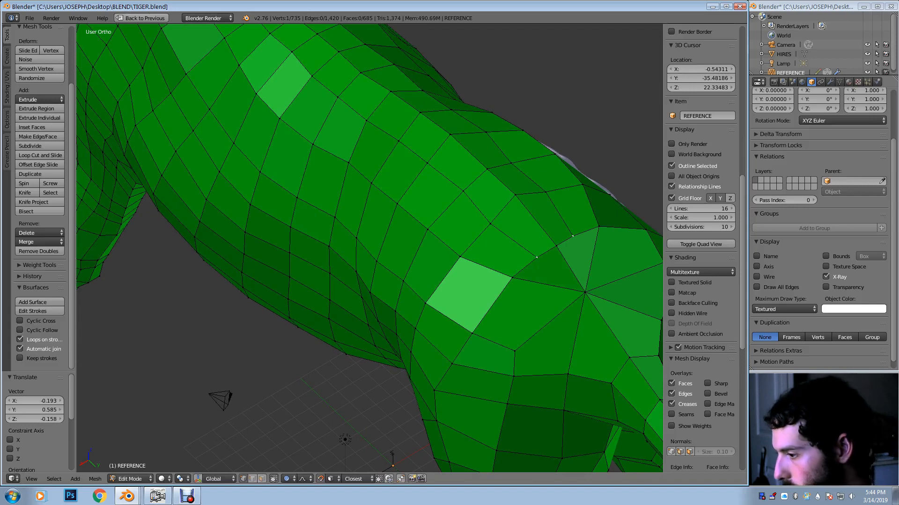
Try merging the lower-back vertices into the rump's central pole with At Last, and undo the merge
key("alt+m")
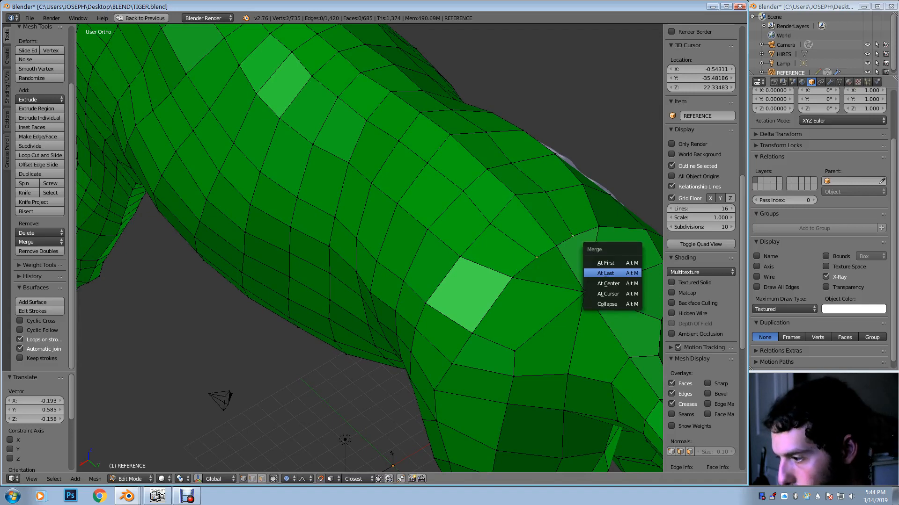
left_click(608, 261)
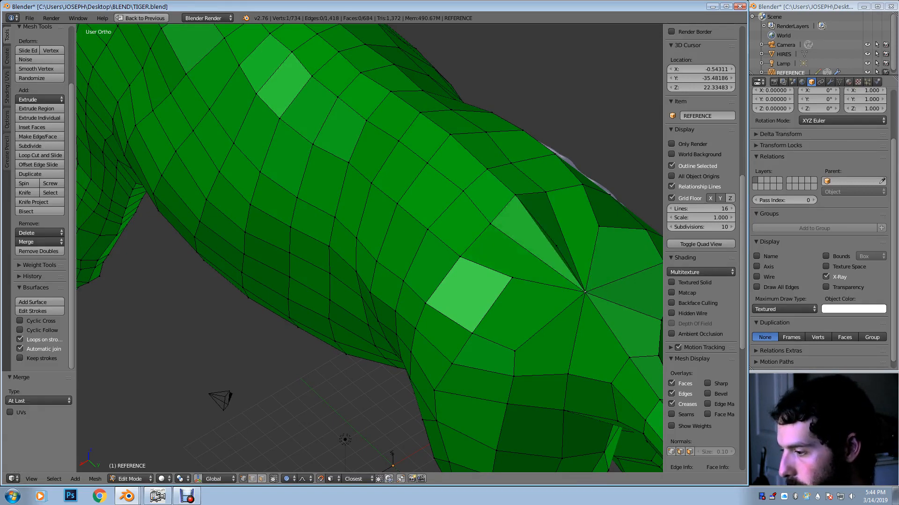
key("ctrl+z")
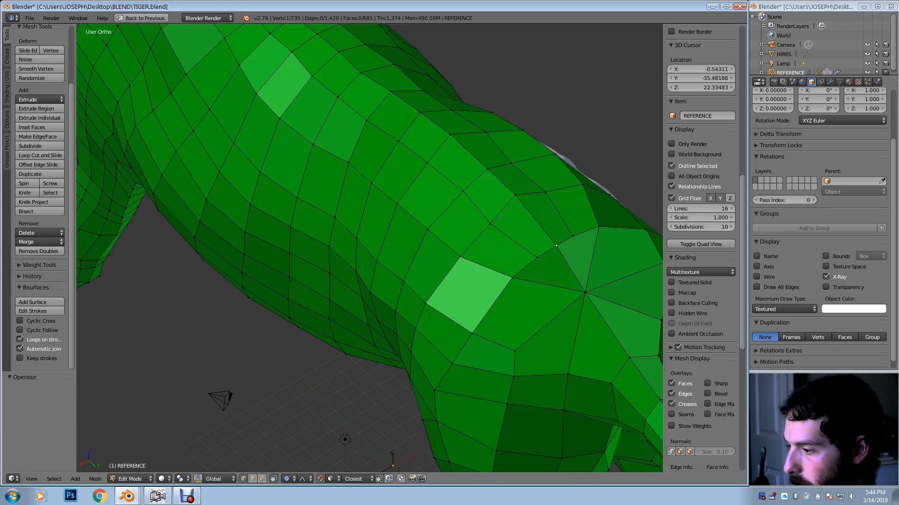
Pull the lower back's centreline vertex toward the rump pole and adjust the vertices on either side to match
right_click(554, 247)
key("g")
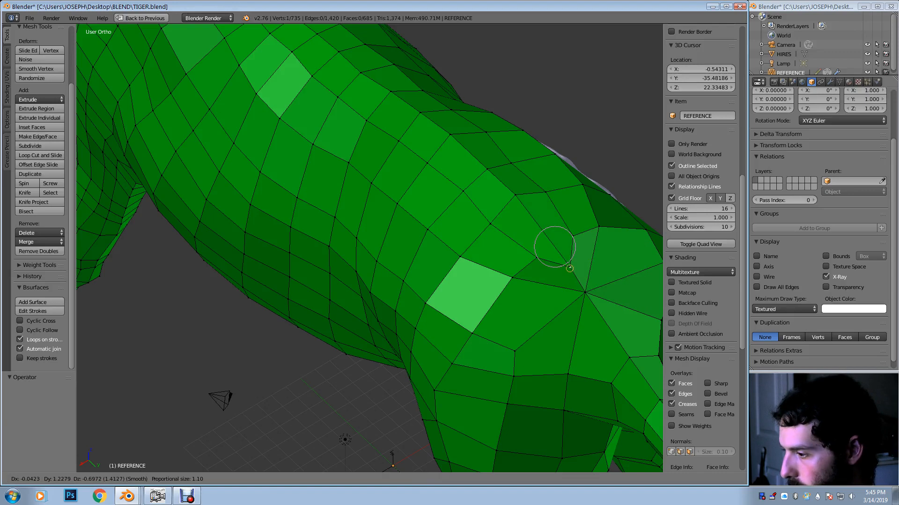
left_click(568, 265)
key("g")
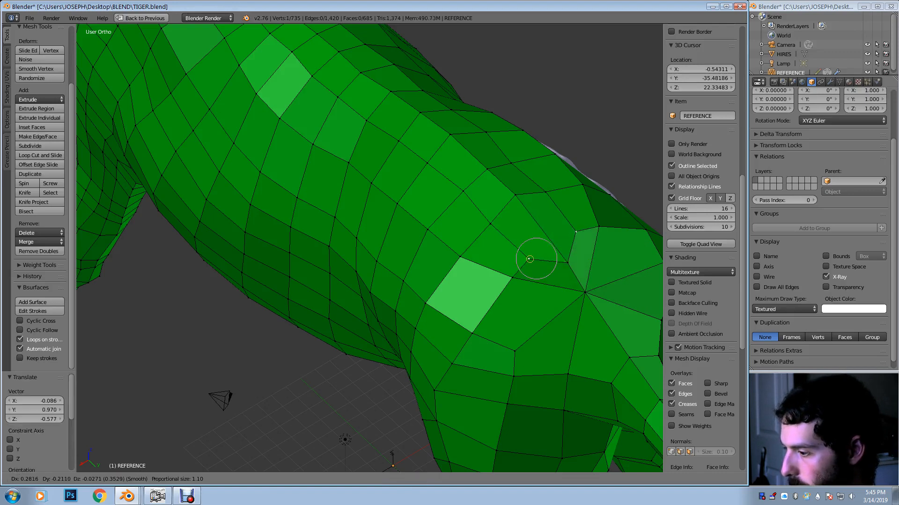
left_click(576, 239)
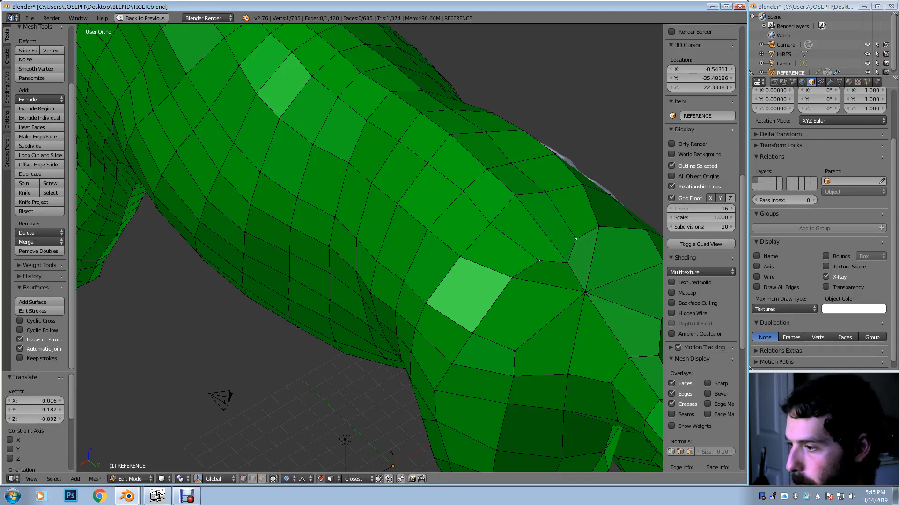
middle_click_drag(538, 260, 560, 259)
Even out the edge flow behind the neck by nudging the vertices along the upper shoulders beside the spine
middle_click_drag(374, 234, 600, 333, "shift")
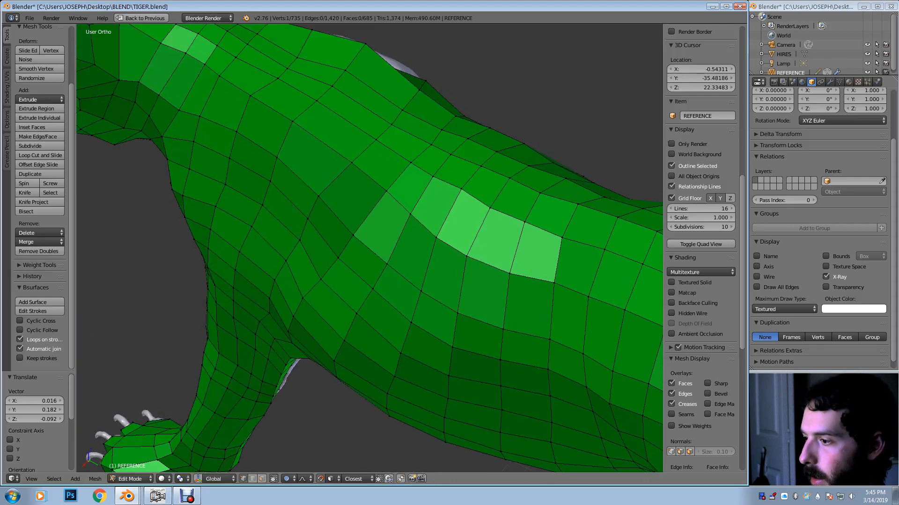
middle_click_drag(445, 197, 538, 447, "shift")
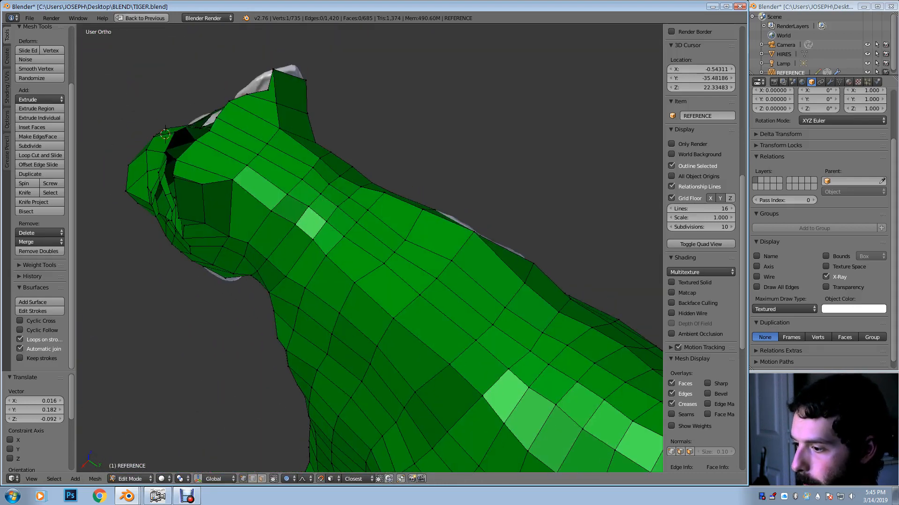
key("g")
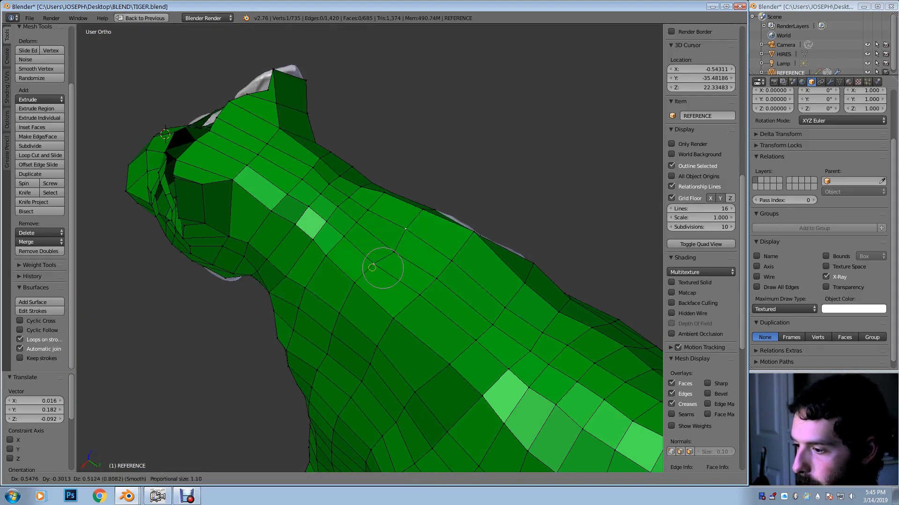
key("Return")
key("g")
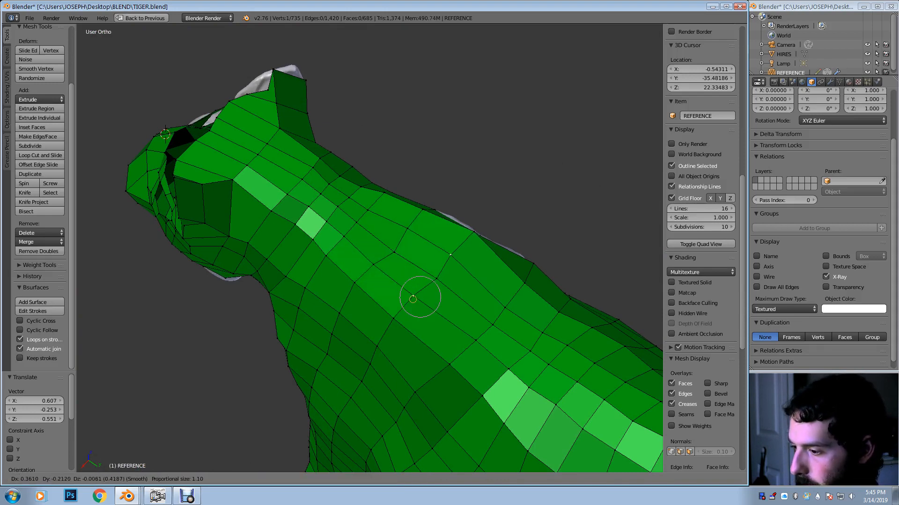
key("Return")
key("g")
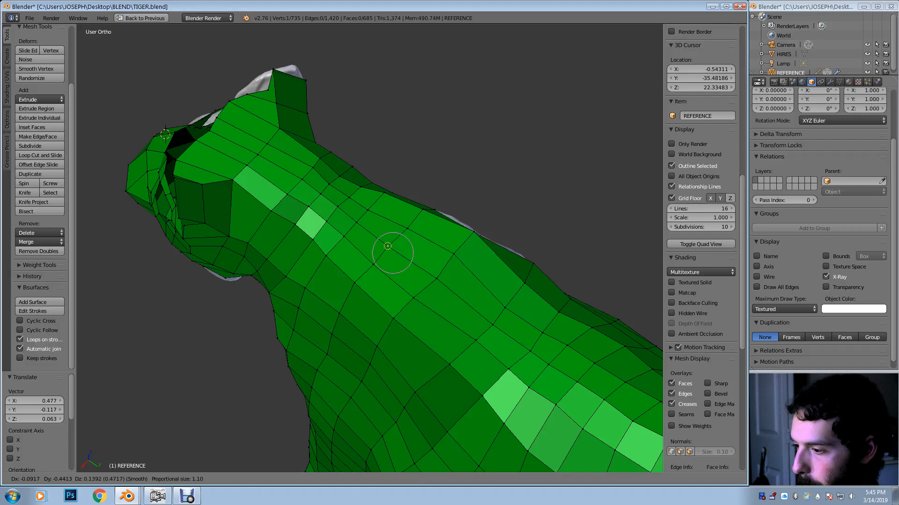
key("Return")
Cut a new centred edge loop around the ears, partway between their bases and tips
middle_click_drag(390, 248, 386, 141)
scroll(370, 249, "up", 2)
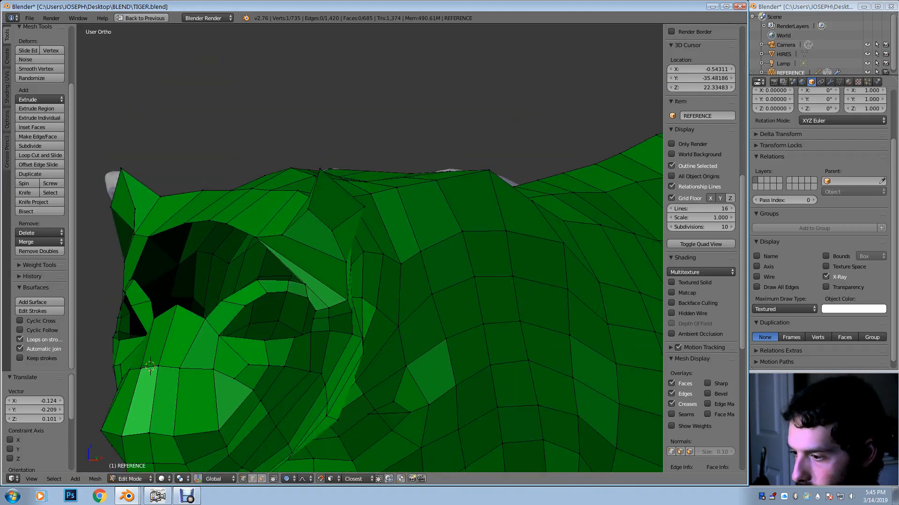
key("ctrl+r")
left_click(338, 245)
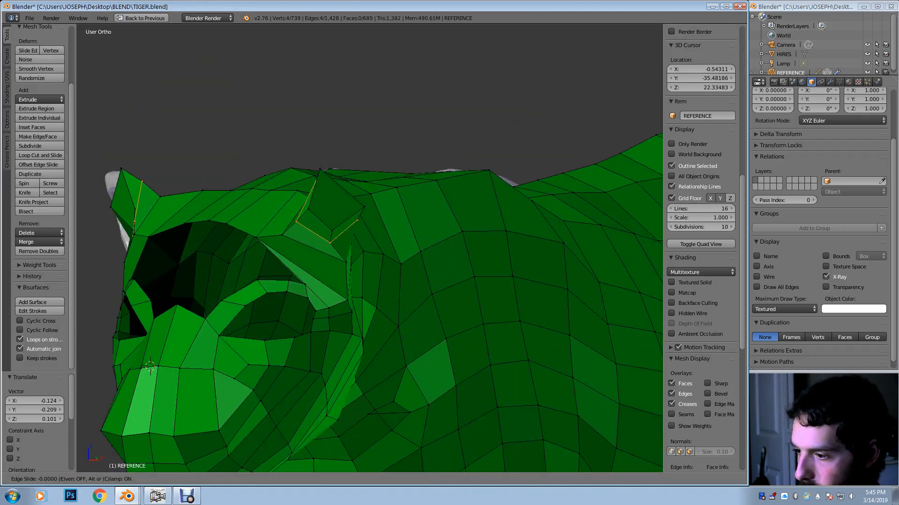
left_click(330, 243)
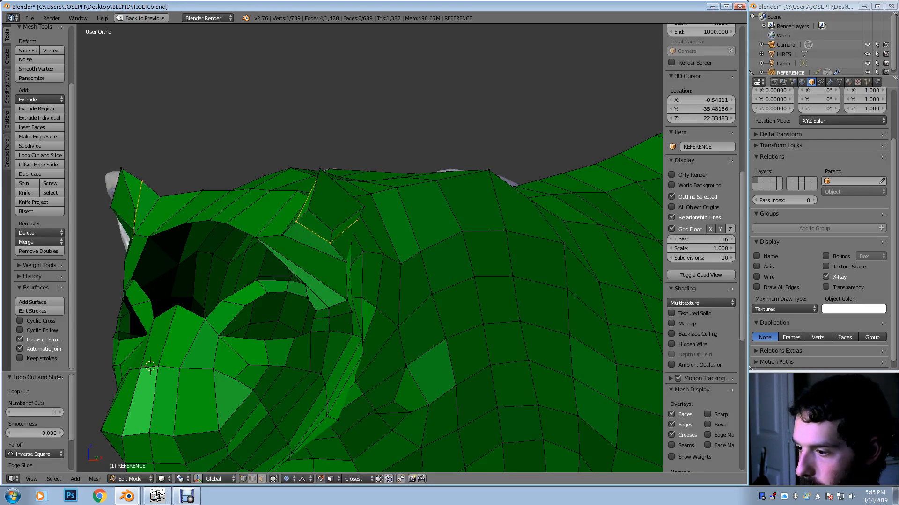
Move the new loop's vertices on the ear outward and upward to start widening the pointed ear
mouse_move(330, 243)
middle_mouse_down()
mouse_move(342, 240)
mouse_move(332, 233)
middle_mouse_up()
right_click(323, 191)
key("g")
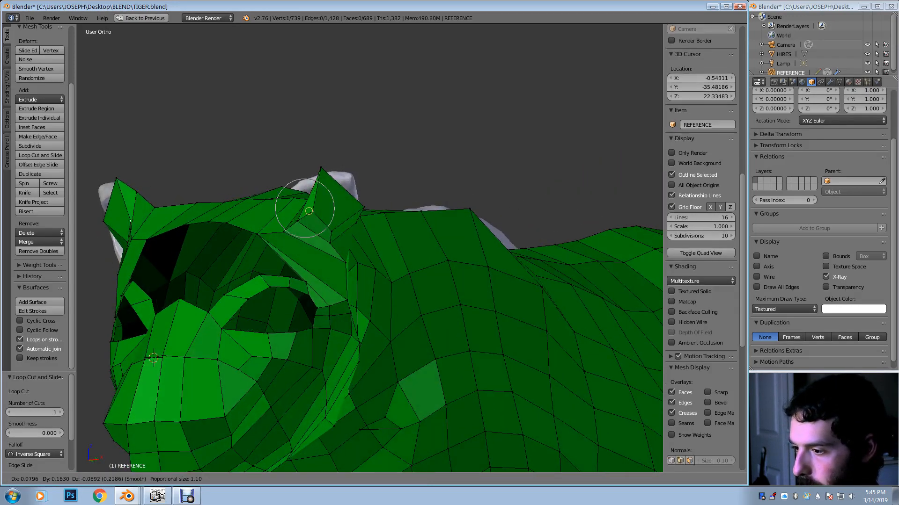
key("Return")
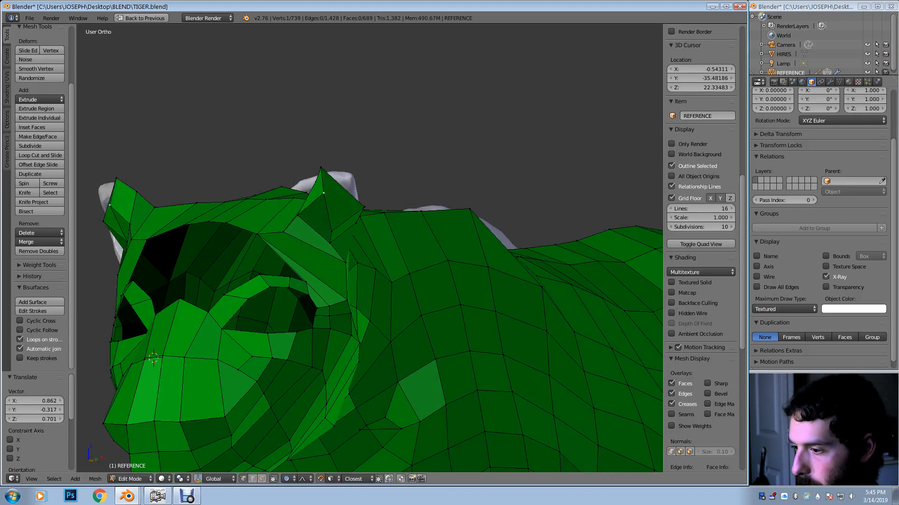
key("g")
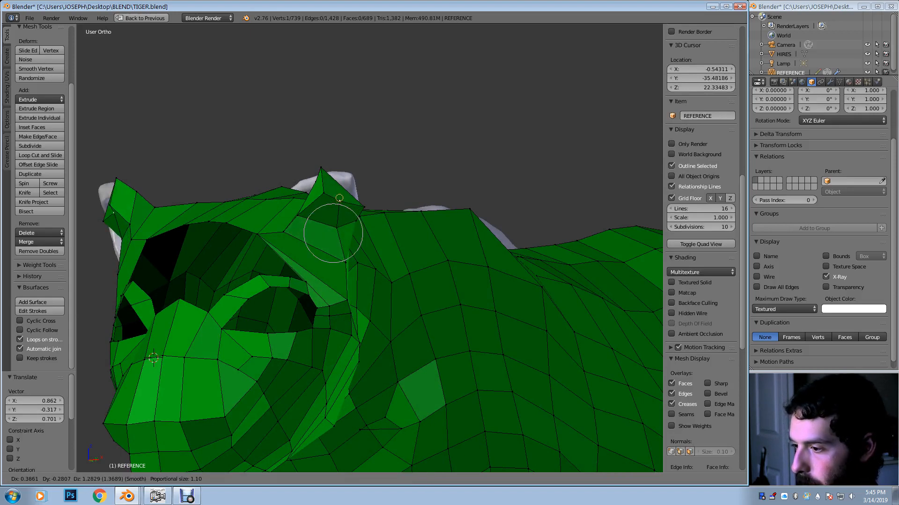
left_click(339, 198)
Raise the ear's outer rim vertex toward the tip and shift the neighbouring rim vertex to broaden the top
middle_click_drag(339, 198, 280, 206)
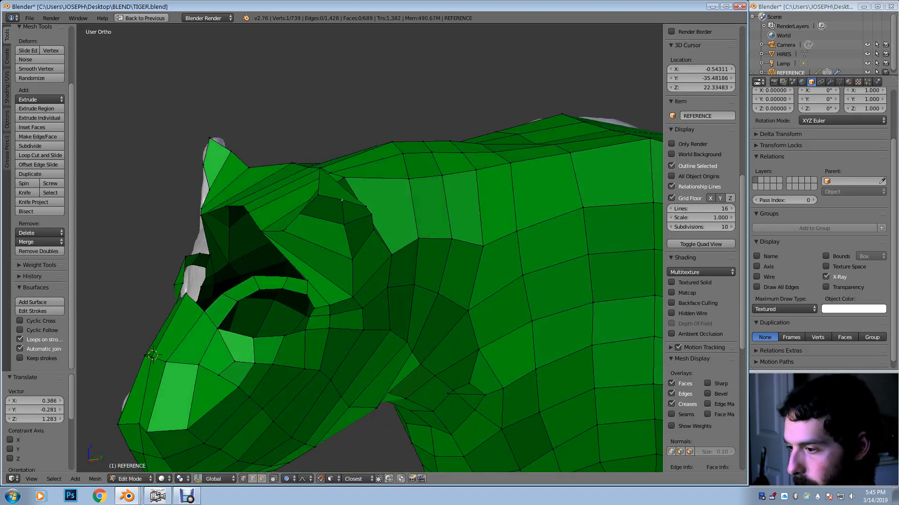
key("g")
key("Return")
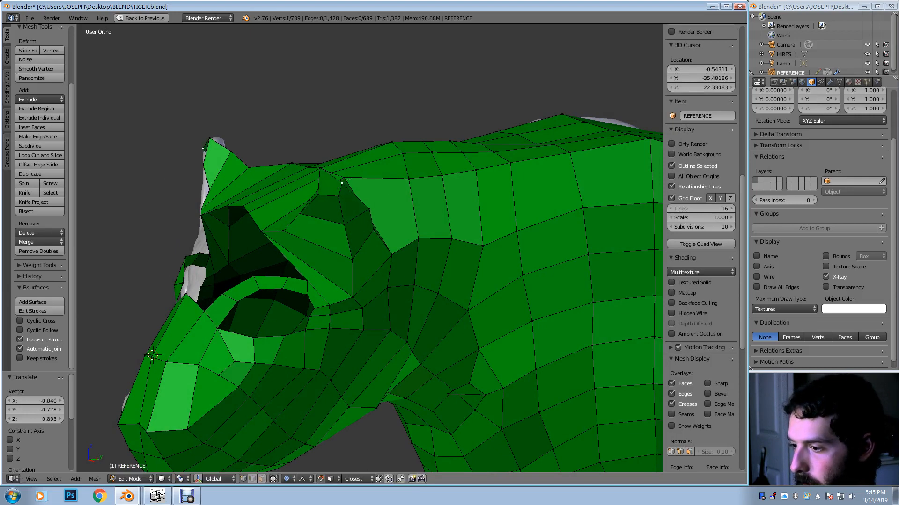
middle_click_drag(342, 201, 349, 190)
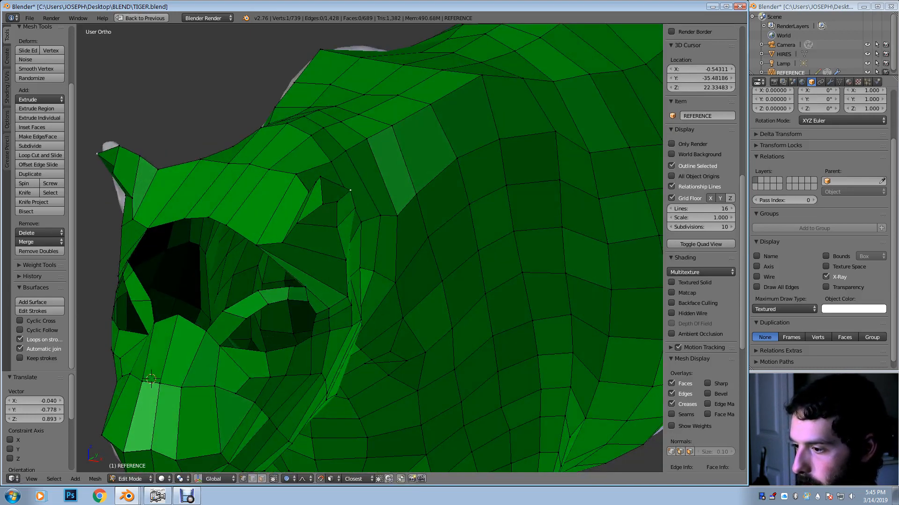
key("g")
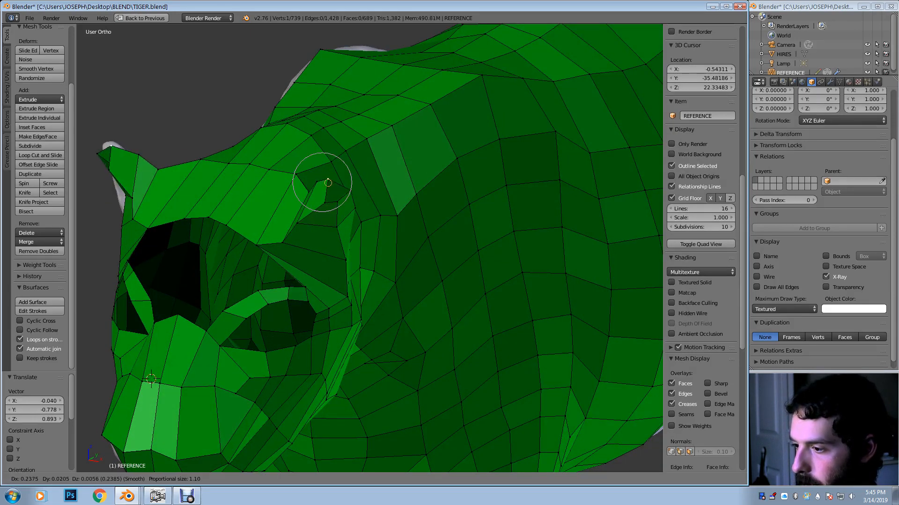
key("Return")
Nudge the ear's front rim vertex upward beside the tip, using a smaller proportional falloff
middle_click_drag(374, 234, 337, 236)
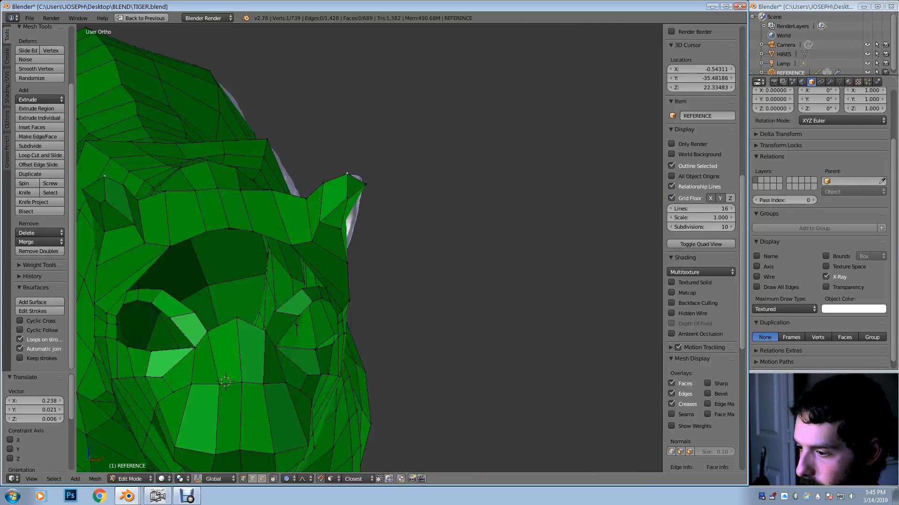
key("g")
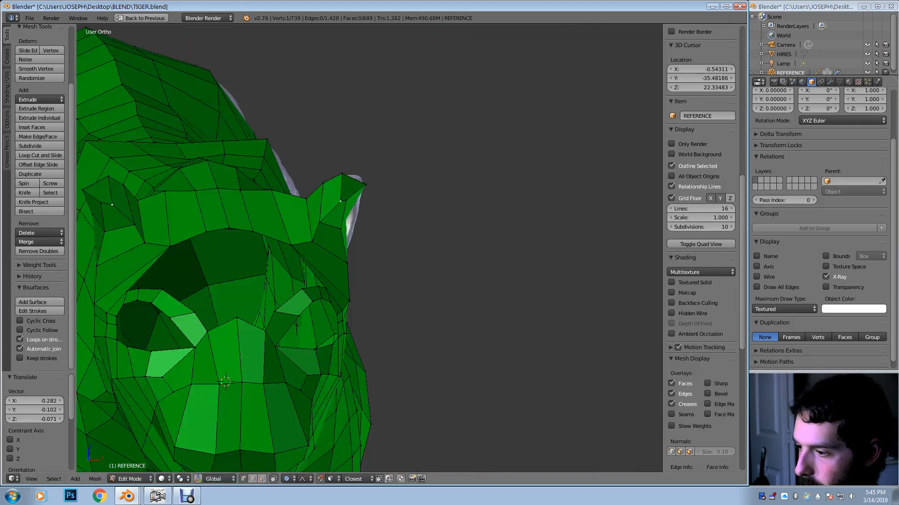
scroll(348, 180, "up", 1)
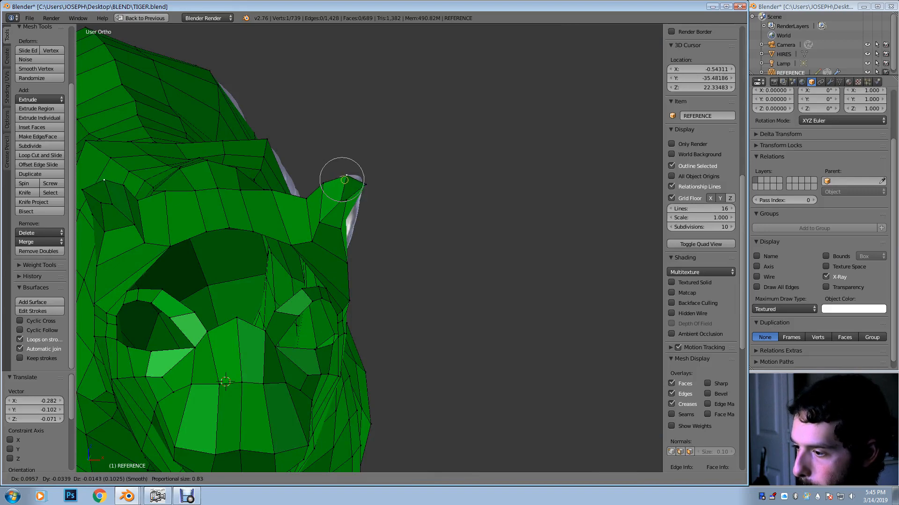
left_click(348, 182)
Reposition the vertex at the ear's inner base to smooth its join with the forehead
middle_click_drag(349, 182, 382, 146)
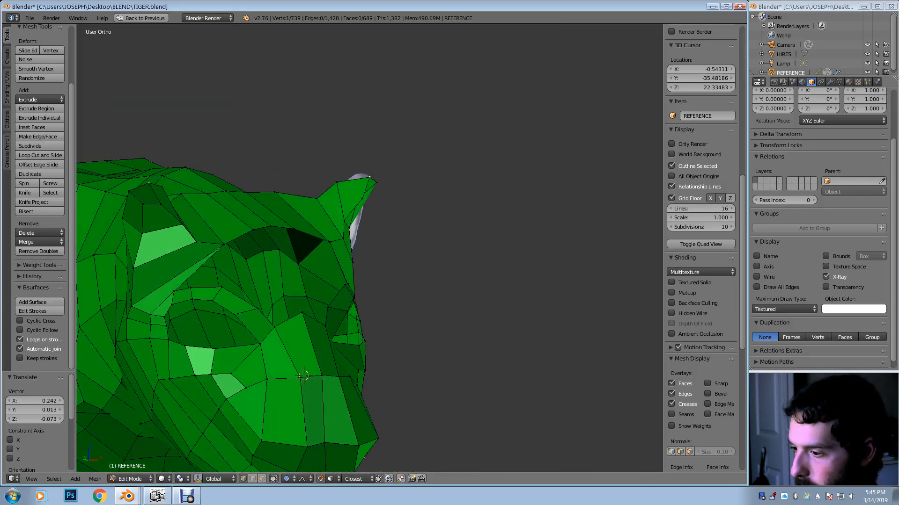
key("g")
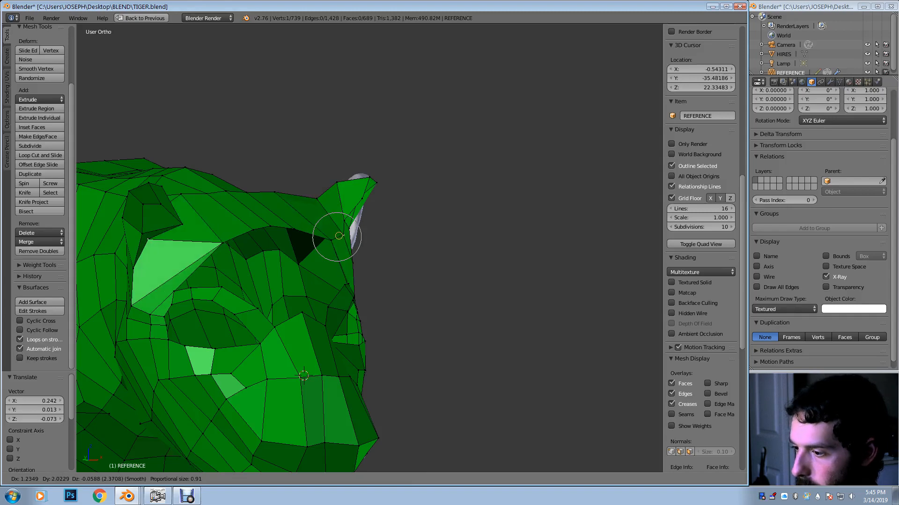
left_click(335, 231)
middle_click_drag(336, 232, 292, 276)
Raise the ear's inner front edge vertex toward the top to make the ear less pointed
key("ctrl+r")
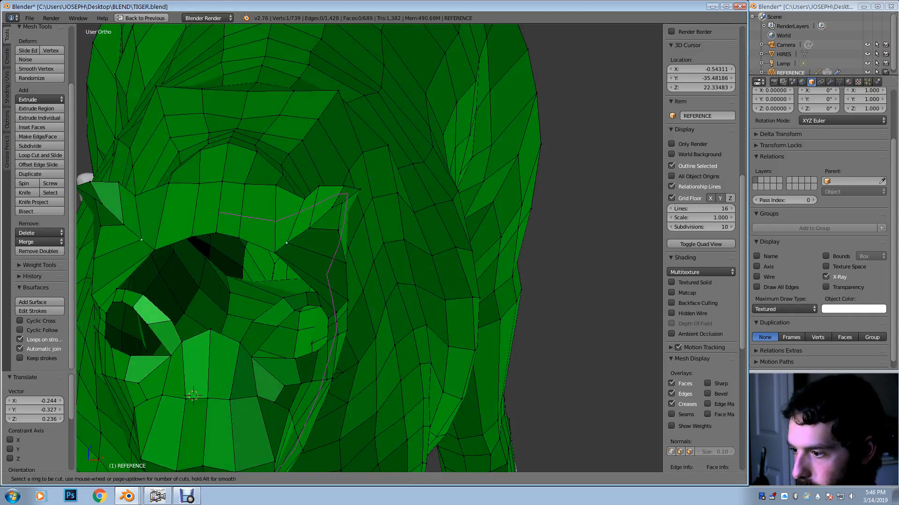
key("Escape")
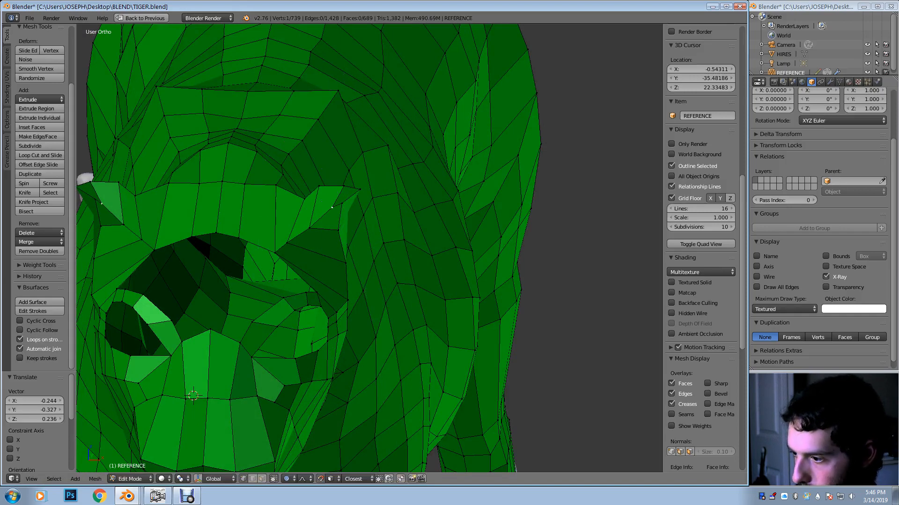
key("g")
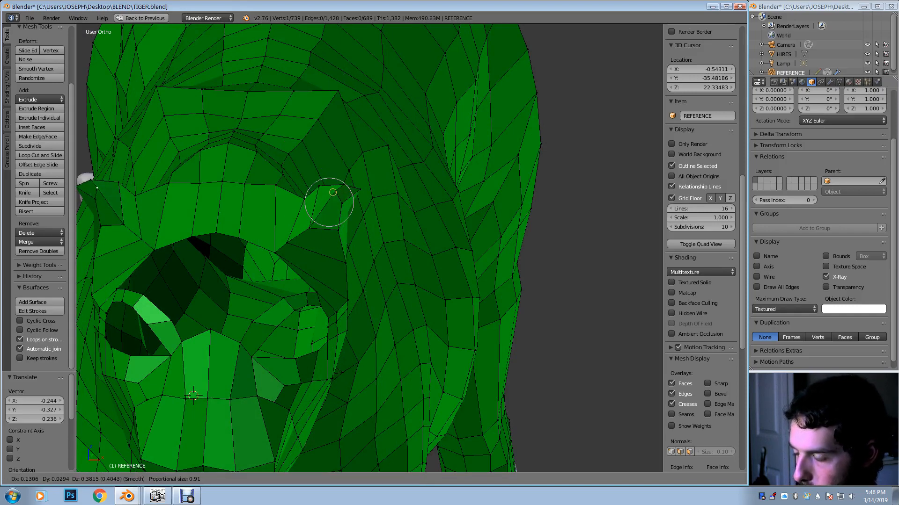
left_click(335, 190)
middle_click_drag(336, 191, 409, 203, "shift")
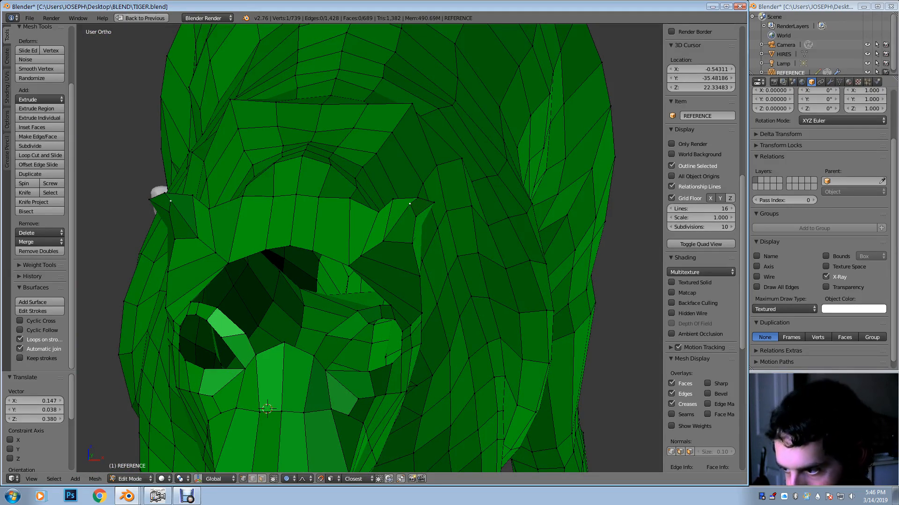
key("g")
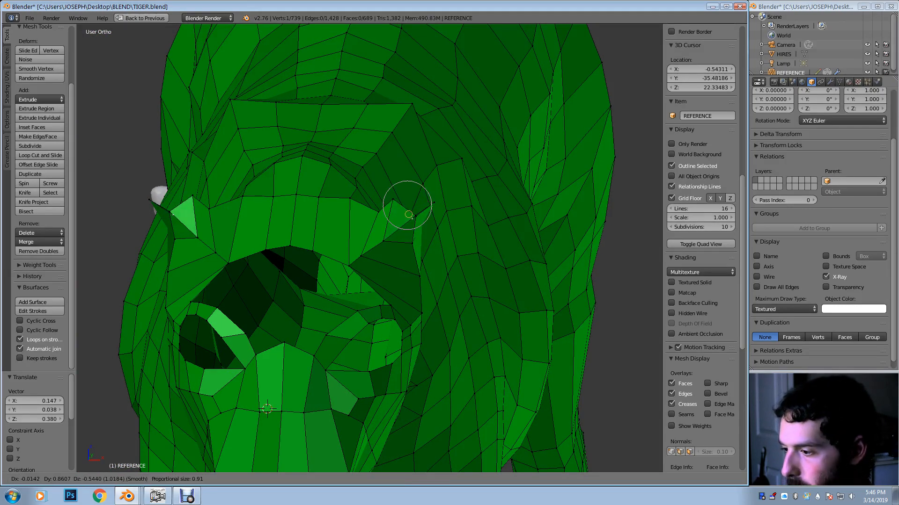
key("Escape")
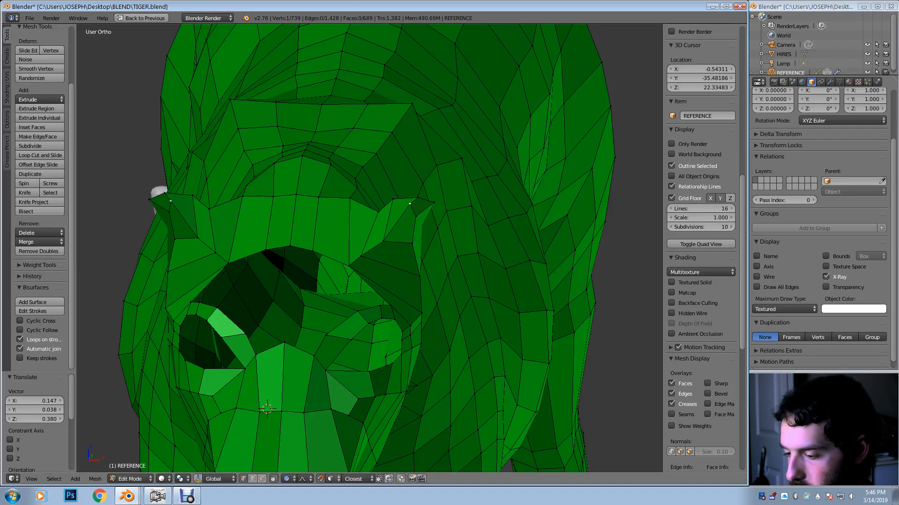
Delete the front face at the ear tips to open a gap there
scroll(700, 141, "up", 3)
right_click(163, 201)
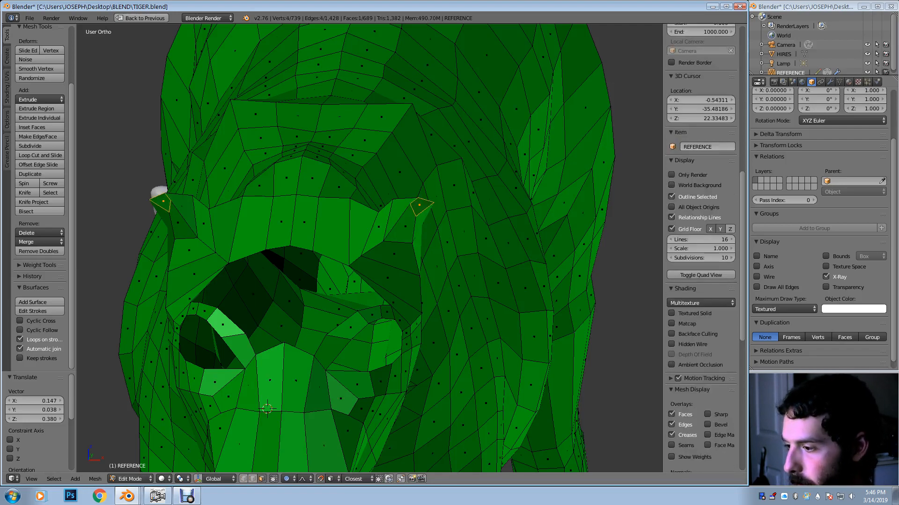
key("x")
left_click(394, 227)
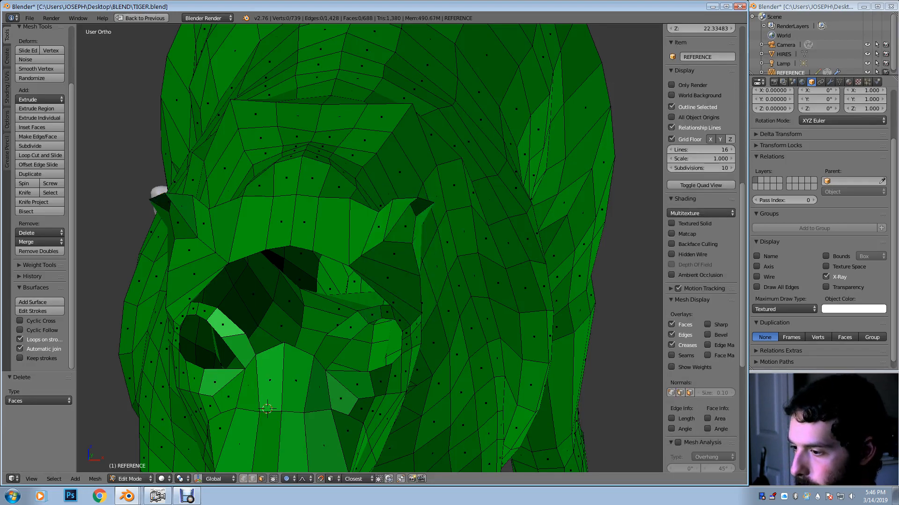
Cut a new edge loop across the forehead, running from one ear's open tip to the other
middle_click_drag(394, 228, 427, 315)
key("ctrl+r")
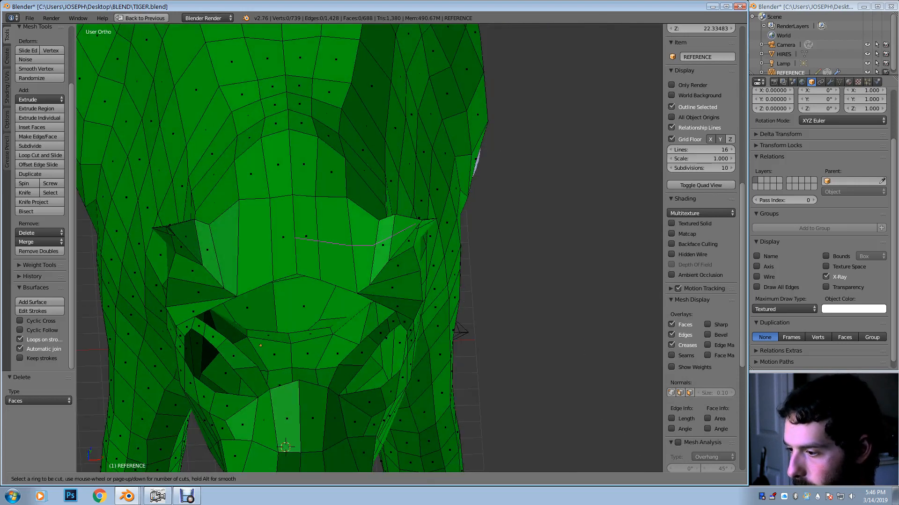
left_click(350, 244)
left_click(350, 234)
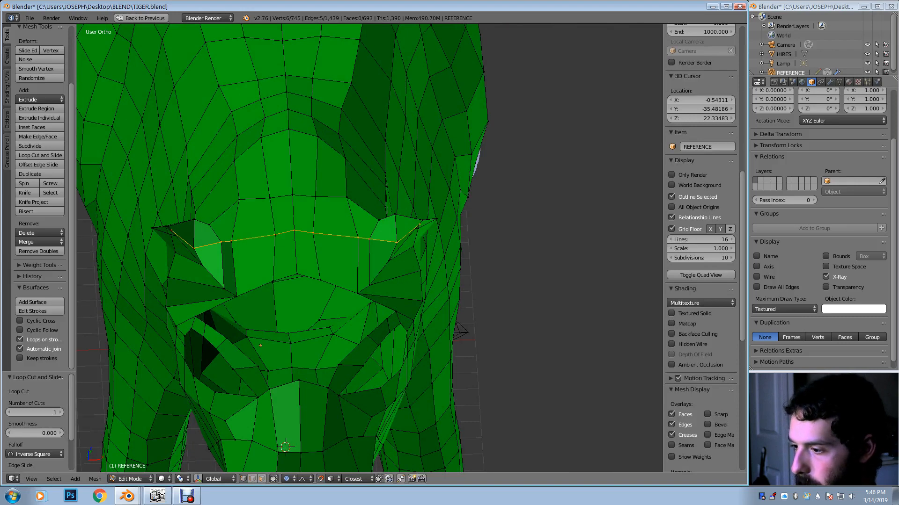
Shift the new forehead loop's vertices inward and upward to even out the spacing across the brow
right_click(355, 240)
key("g")
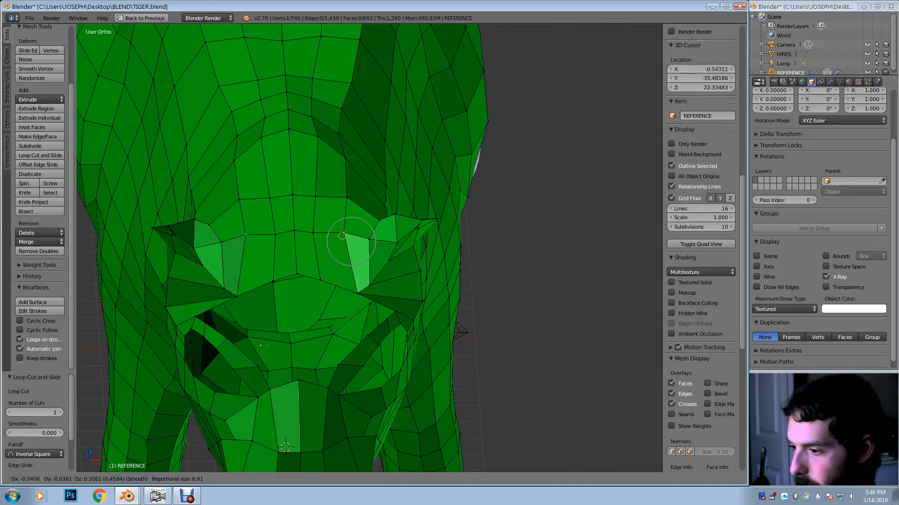
left_click(342, 235)
key("g")
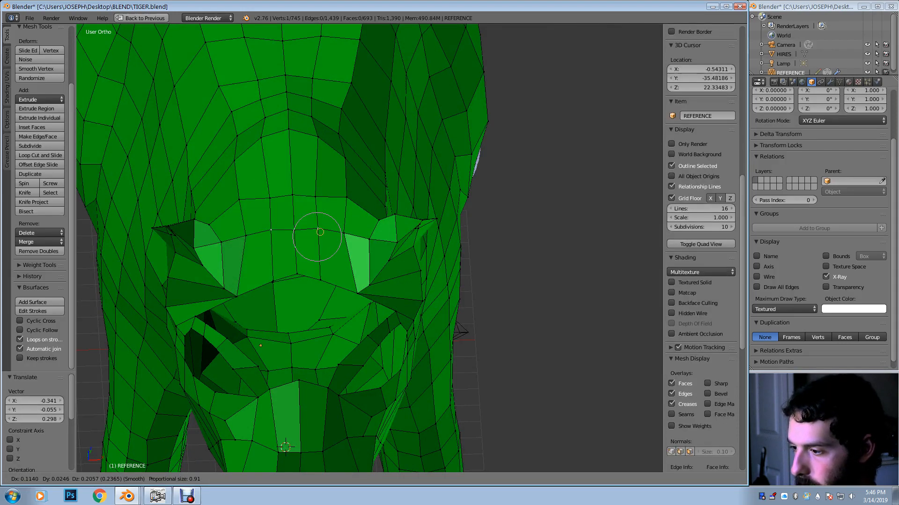
left_click(320, 233)
Fill the front part of the open ear tip with a new face
middle_click_drag(320, 232, 272, 185)
scroll(272, 184, "up", 1)
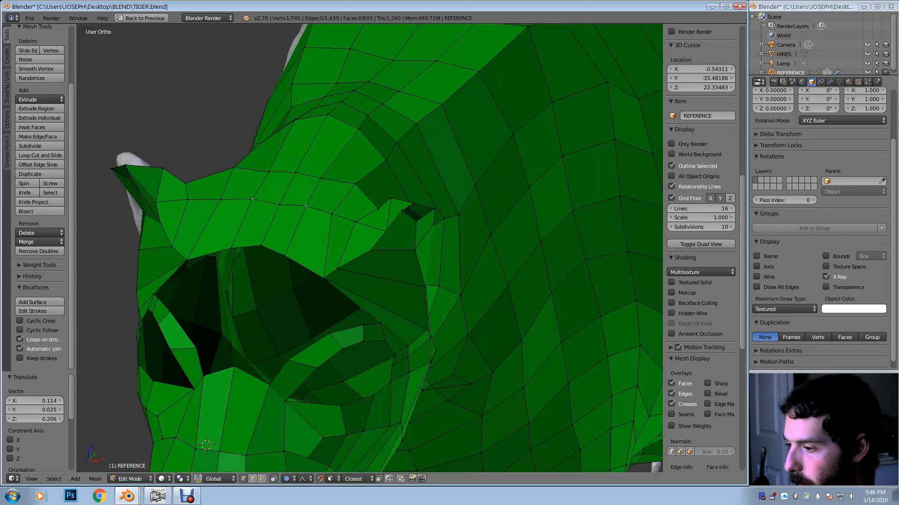
scroll(370, 248, "up", 1)
mouse_move(370, 248)
middle_mouse_down()
mouse_move(360, 255)
mouse_move(323, 209)
mouse_move(319, 218)
mouse_move(340, 234)
mouse_move(380, 239)
middle_mouse_up()
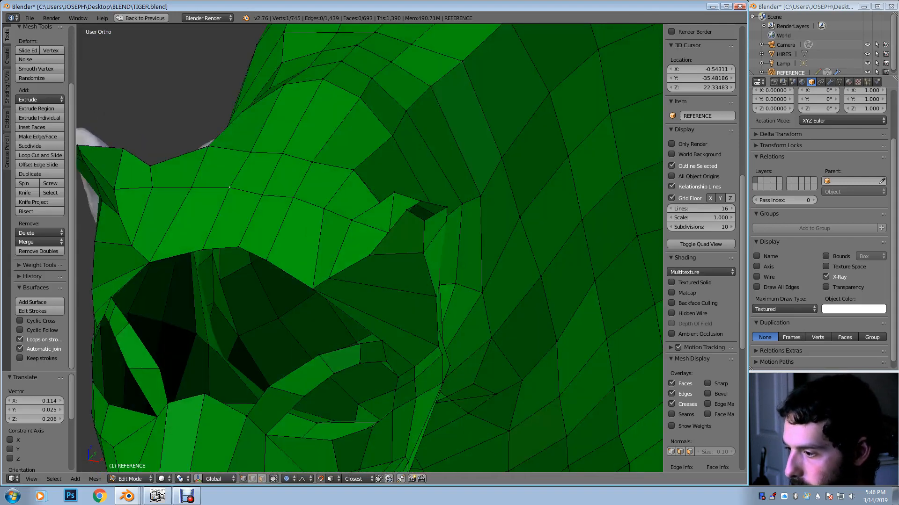
scroll(701, 187, "up", 1)
right_click(414, 205, "shift")
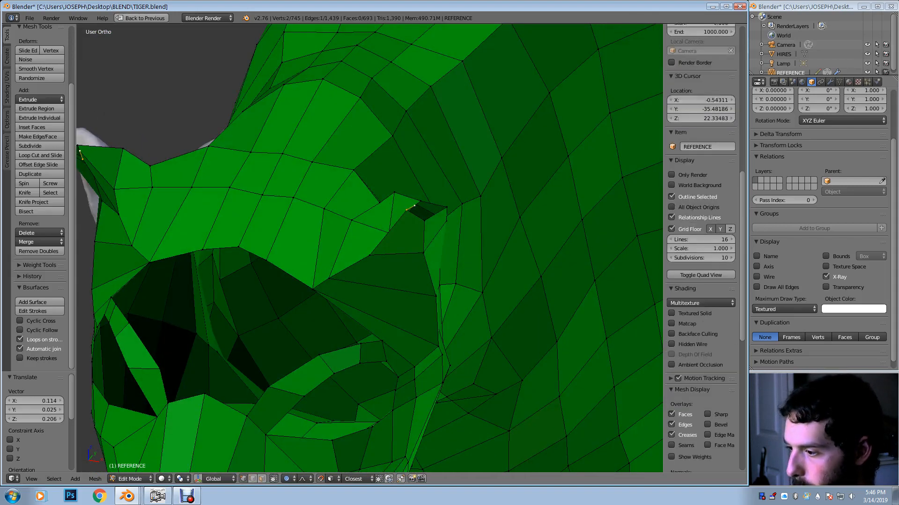
key("f")
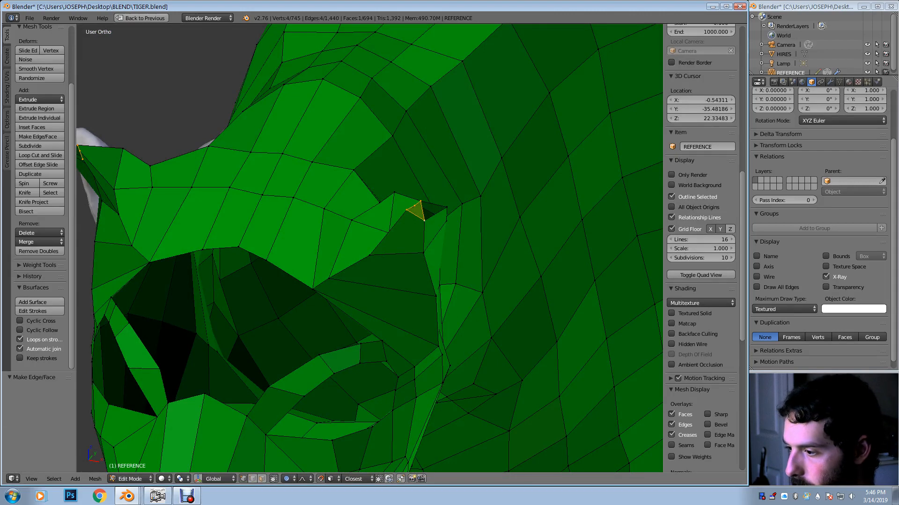
middle_click_drag(414, 220, 412, 182)
right_click(398, 167)
key("g")
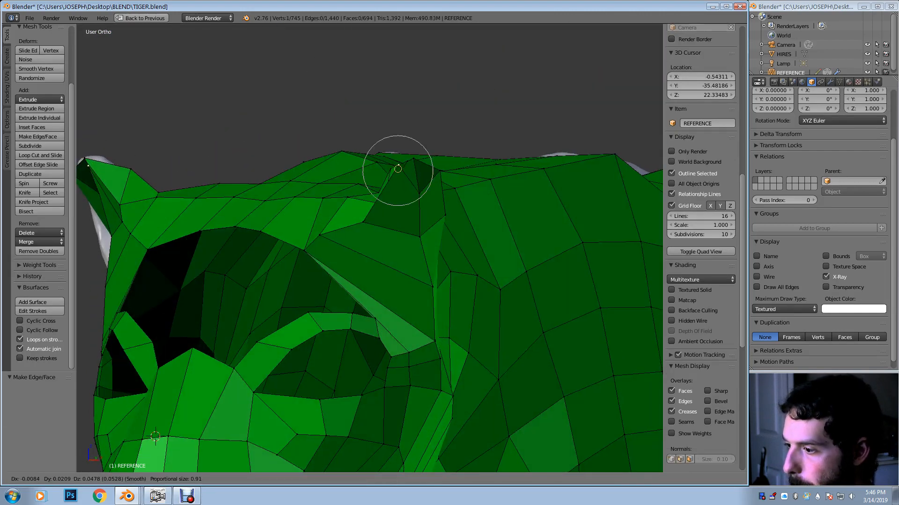
scroll(401, 180, "up", 3)
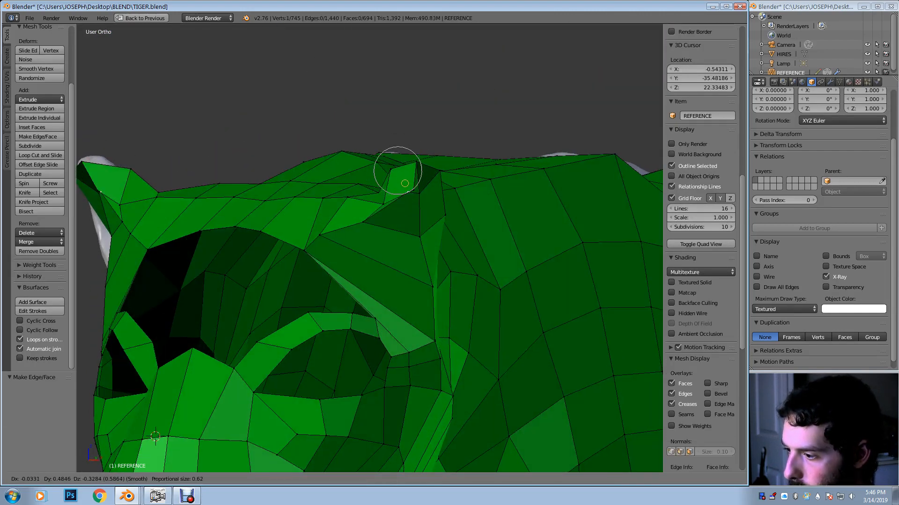
key("Escape")
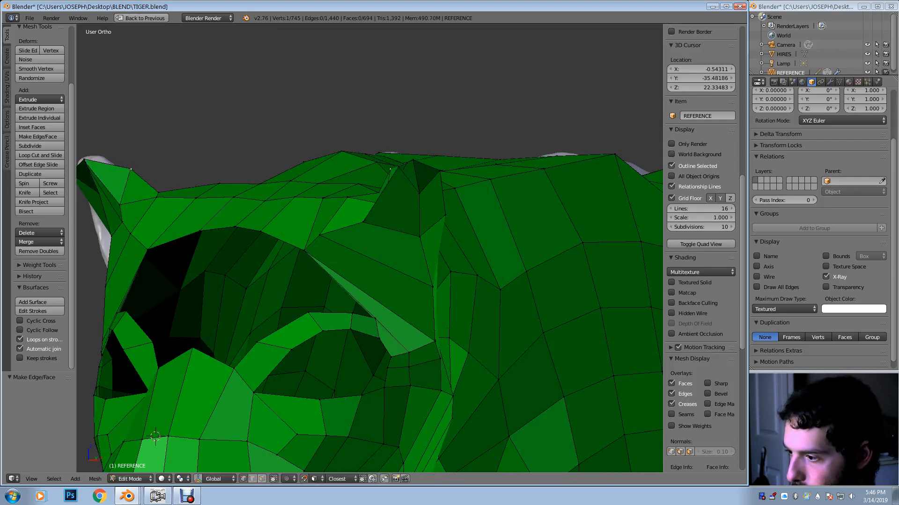
Lower the ear's front vertex without proportional falloff and pull the neighbouring inner-ear vertex toward the forehead
key("g")
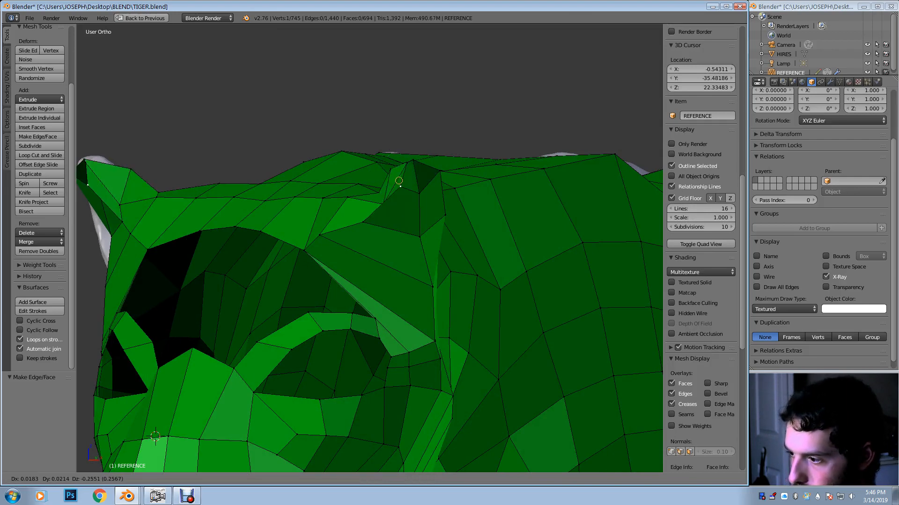
key("Return")
middle_click_drag(400, 197, 414, 238)
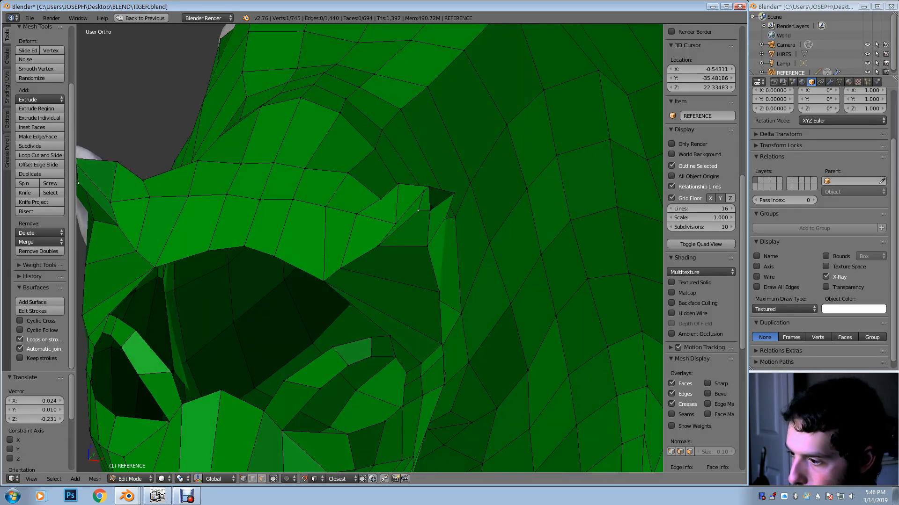
key("g")
left_click(388, 213)
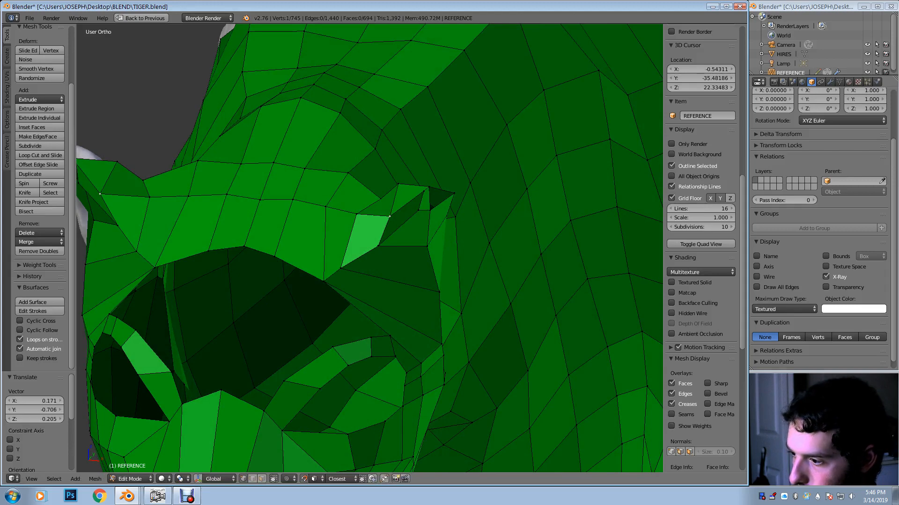
Move the vertices bordering the remaining ear-tip gap closer together, viewing the ear from the side
middle_click_drag(388, 213, 323, 231)
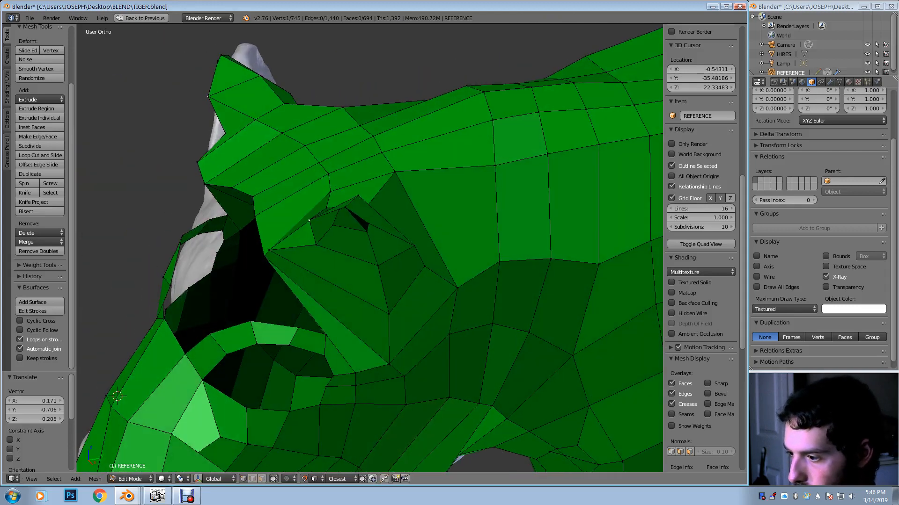
key("g")
left_click(353, 239)
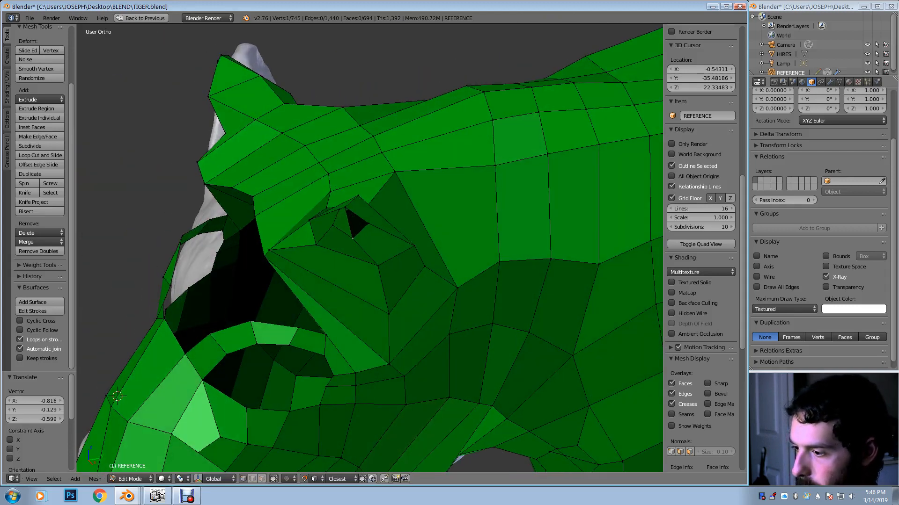
key("g")
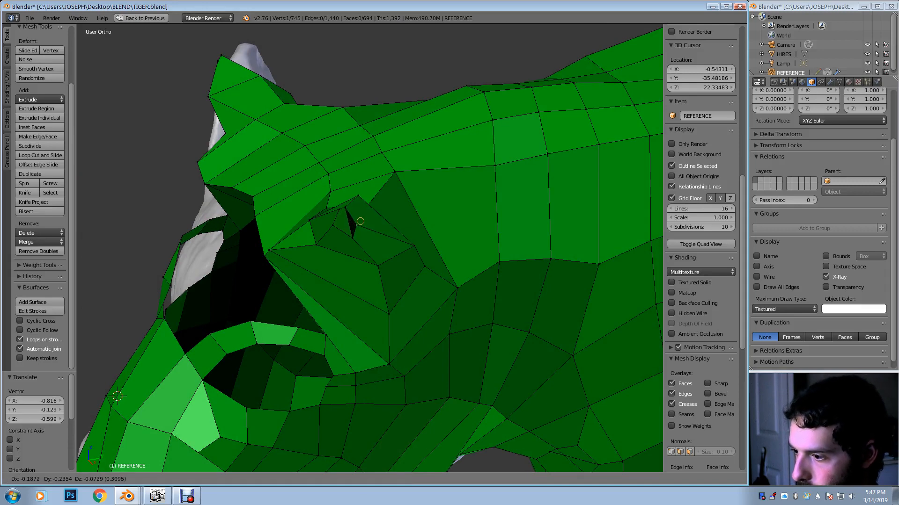
left_click(357, 224)
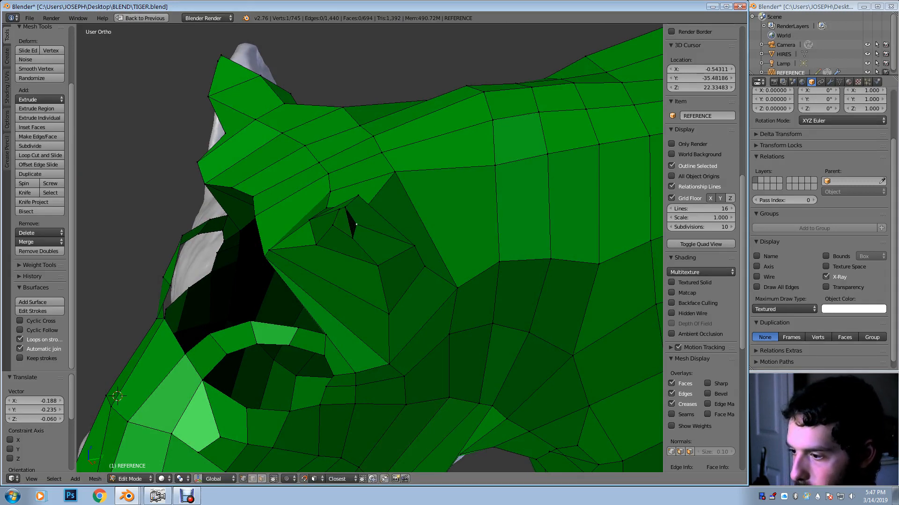
Cut a new edge loop through the inner-ear faces beside the ear-tip gap and across the forehead
key("ctrl+r")
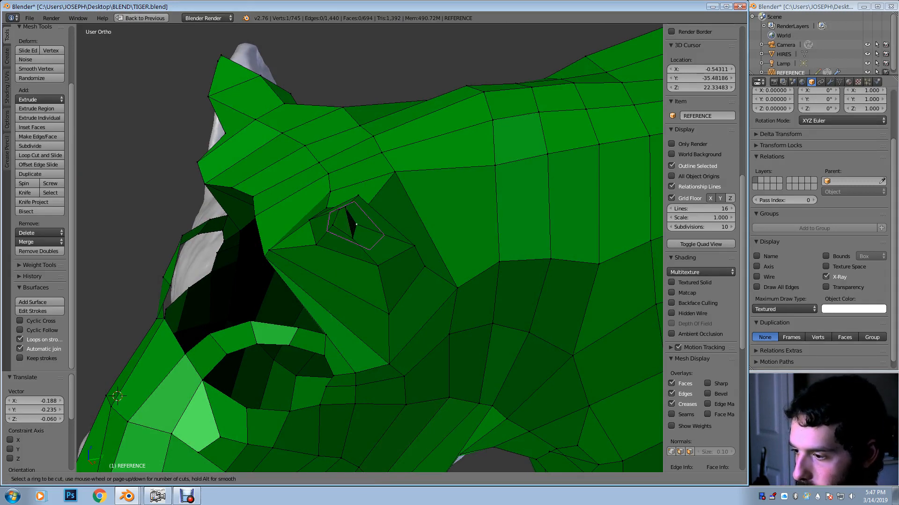
left_click(356, 224)
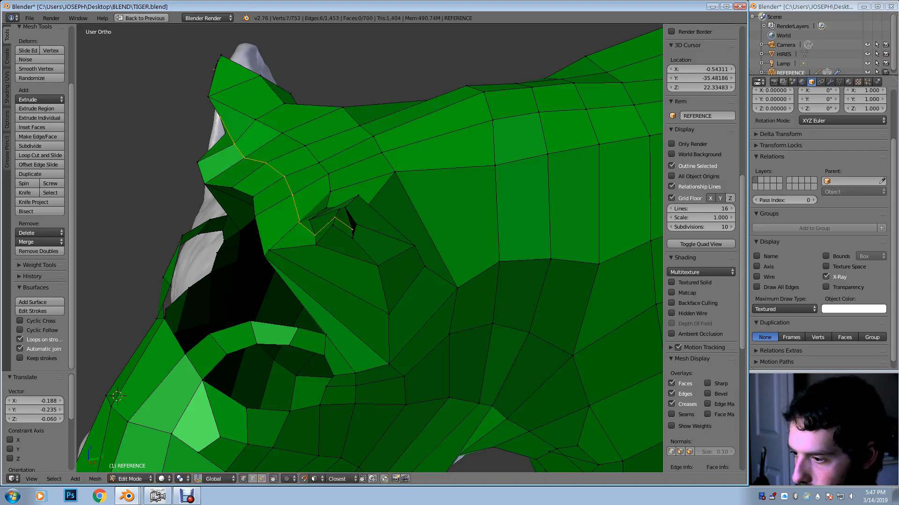
left_click(356, 224)
Merge the two vertices at the ear-tip gap at the last selected one to close the hole
scroll(356, 224, "up", 2)
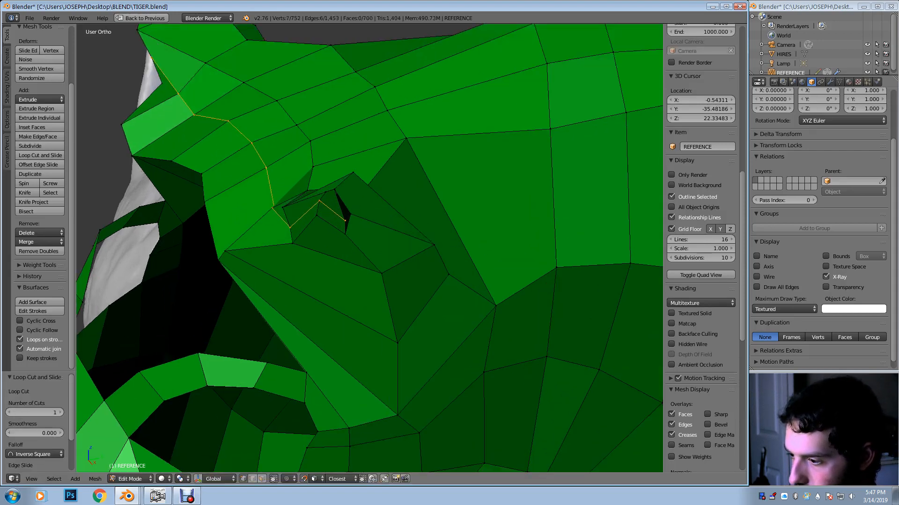
right_click(345, 220)
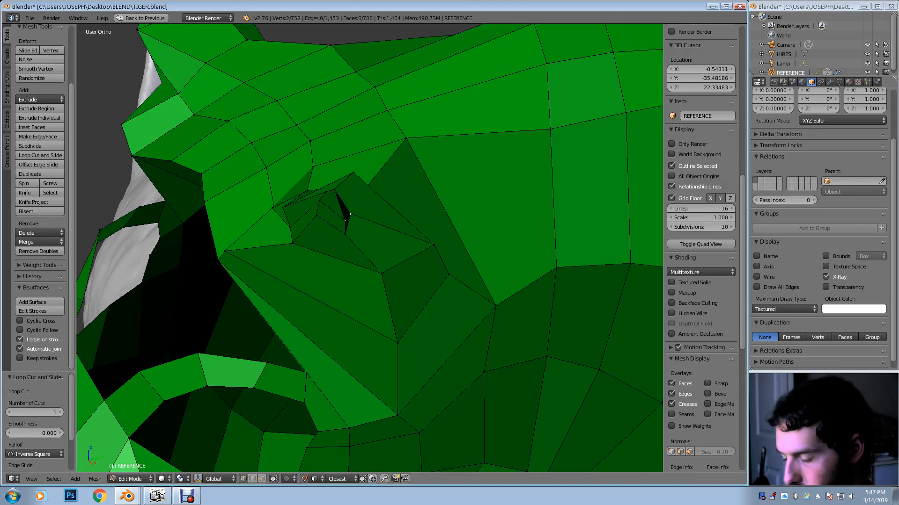
key("alt+m")
left_click(357, 203)
Reposition the new loop's vertices where the inner ear meets the forehead to deepen the ear's front fold
middle_click_drag(357, 203, 464, 183)
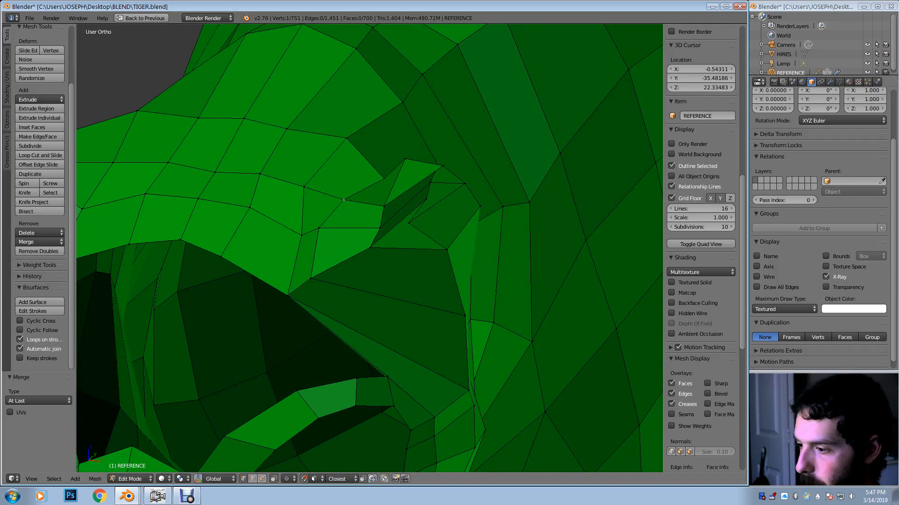
middle_click_drag(464, 183, 516, 164)
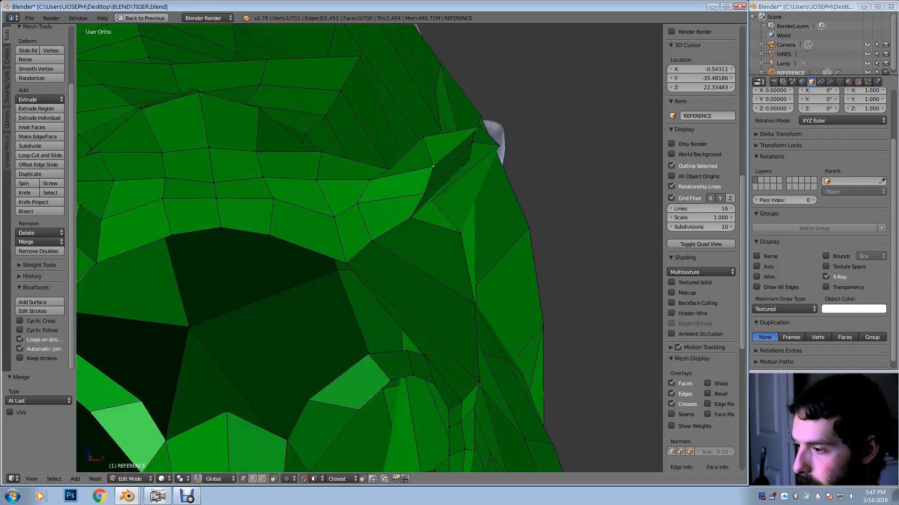
key("g")
left_click(408, 165)
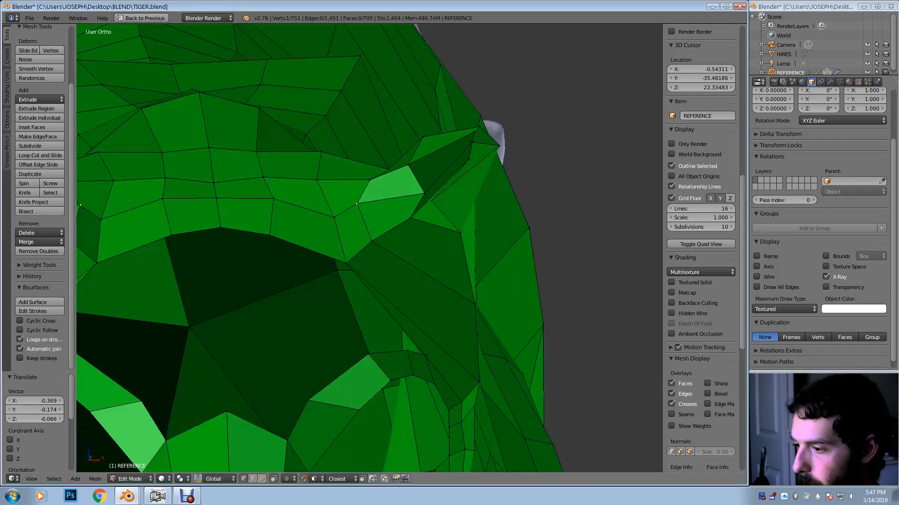
key("g")
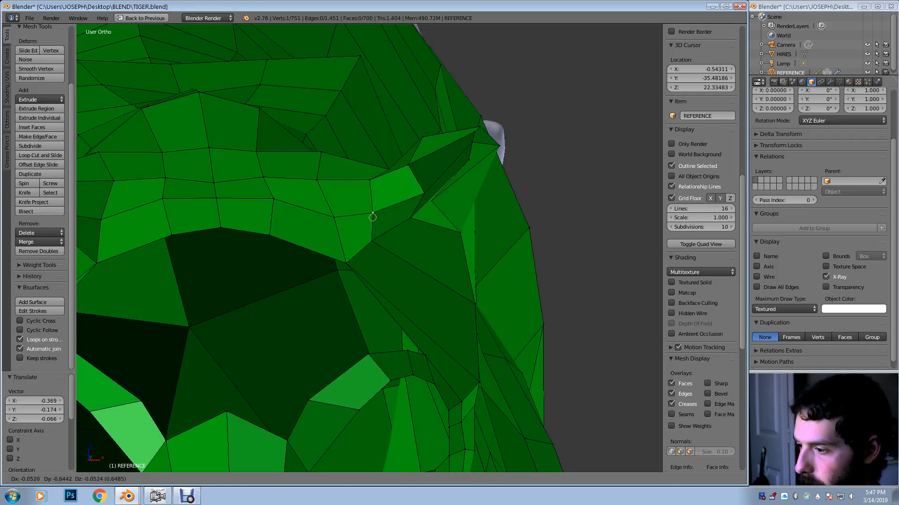
left_click(373, 213)
key("g")
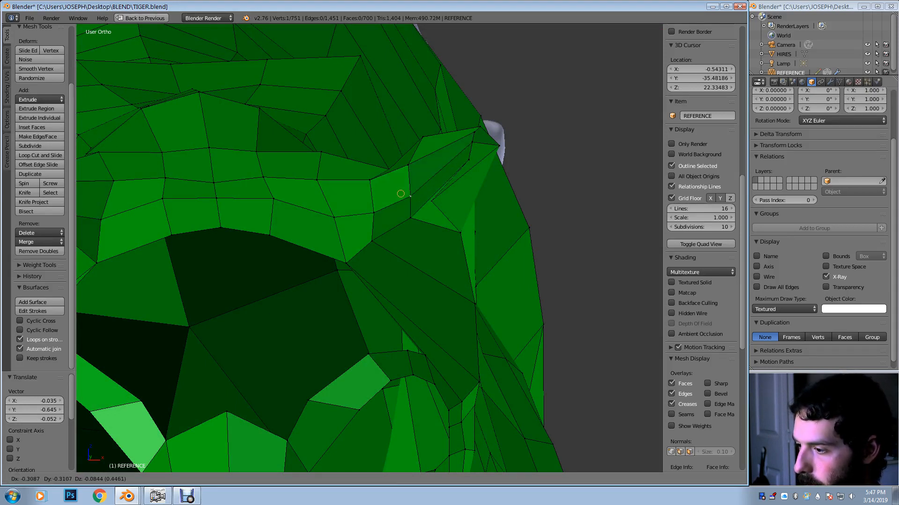
left_click(401, 190)
key("g")
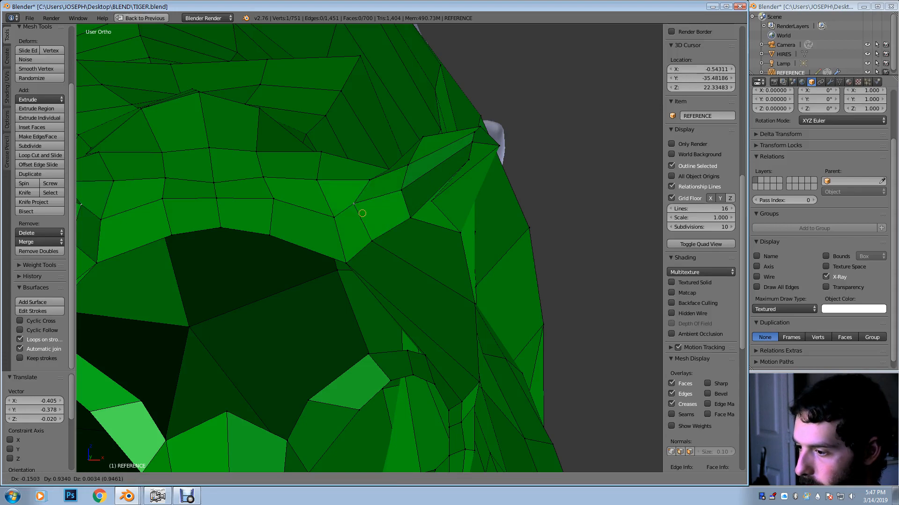
left_click(364, 215)
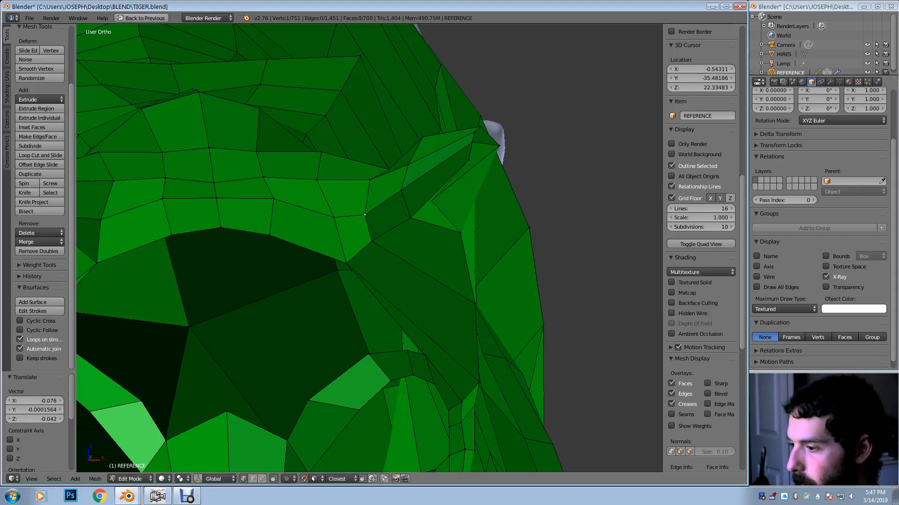
Pull the inner-ear vertex up toward the ear tip and move the tip's rear corner outward
middle_click_drag(365, 215, 265, 186)
key("g")
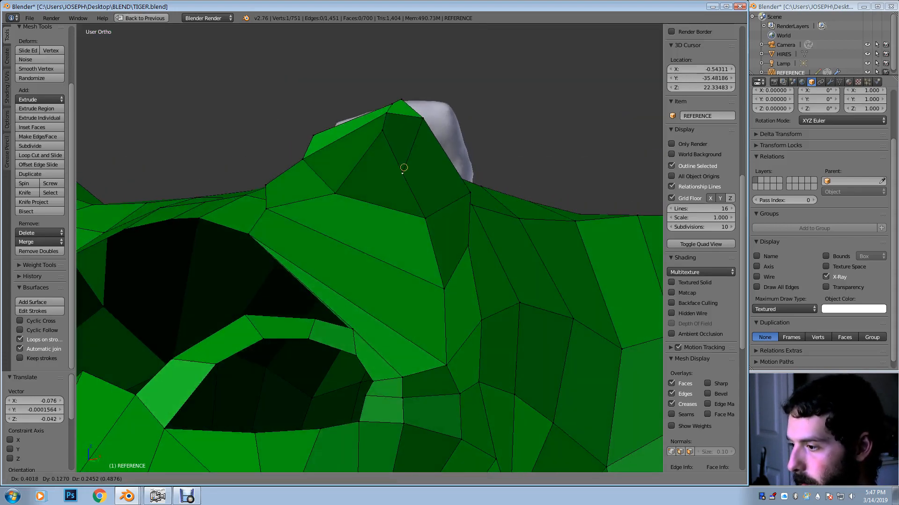
left_click(416, 143)
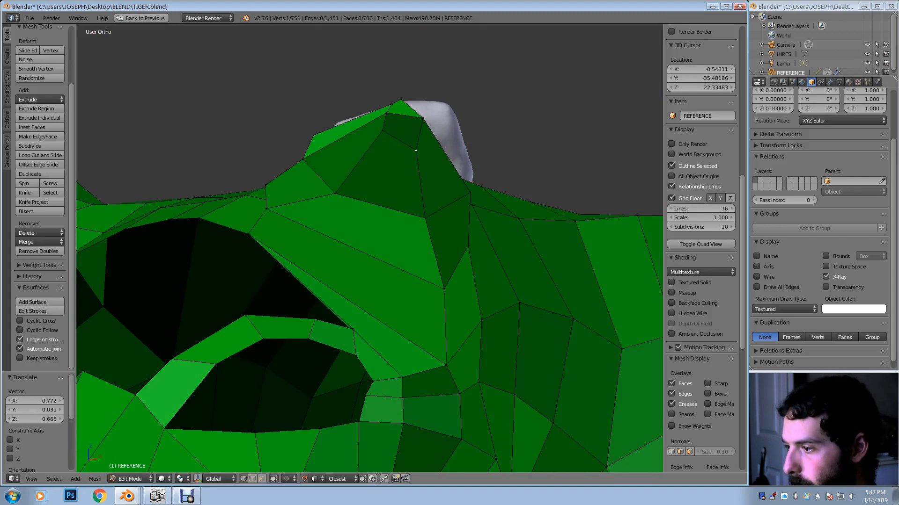
mouse_move(416, 150)
middle_mouse_down()
mouse_move(403, 191)
mouse_move(322, 164)
middle_mouse_up()
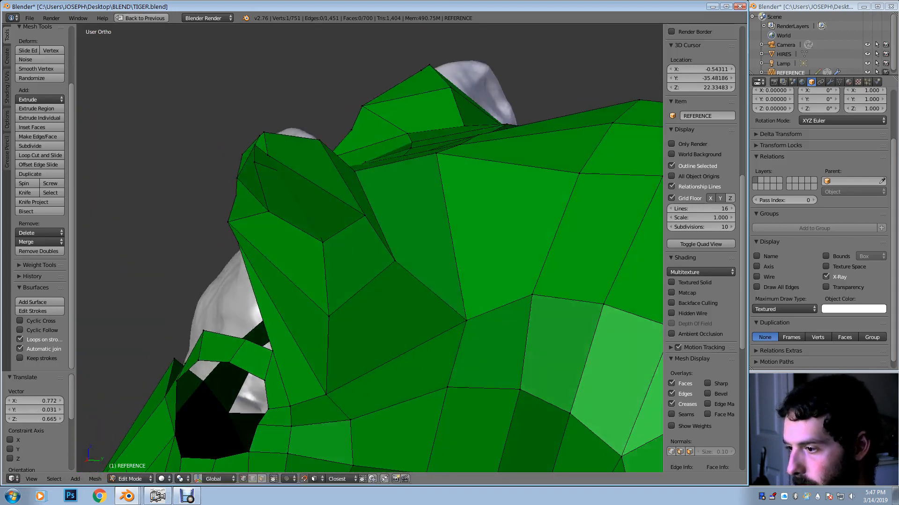
middle_click_drag(386, 197, 427, 206)
key("g")
left_click(346, 234)
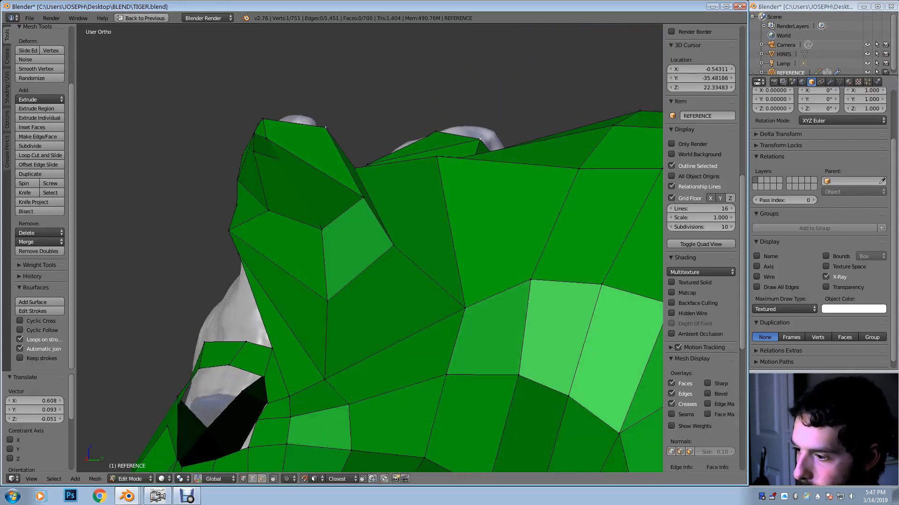
Adjust the ear's rear edge vertex and shift the two inner-ear vertices beside it backward to narrow the rim
key("g")
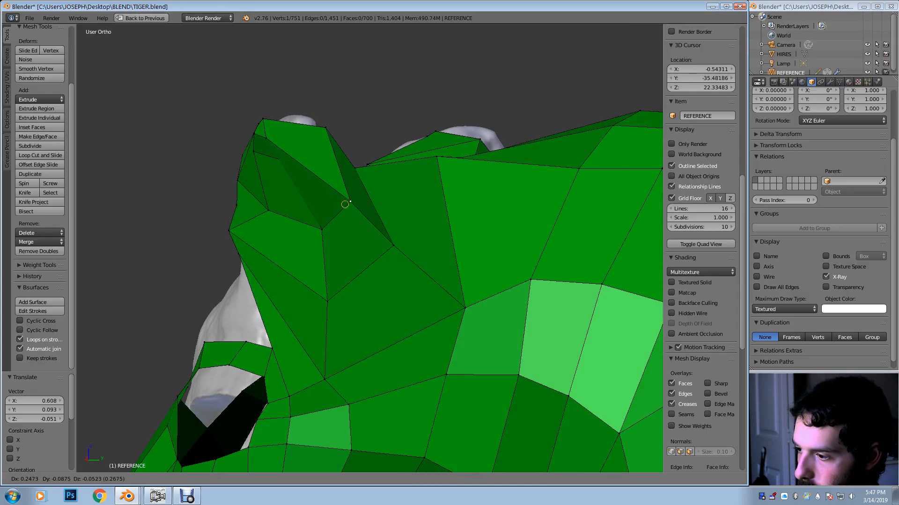
left_click(358, 205)
key("g")
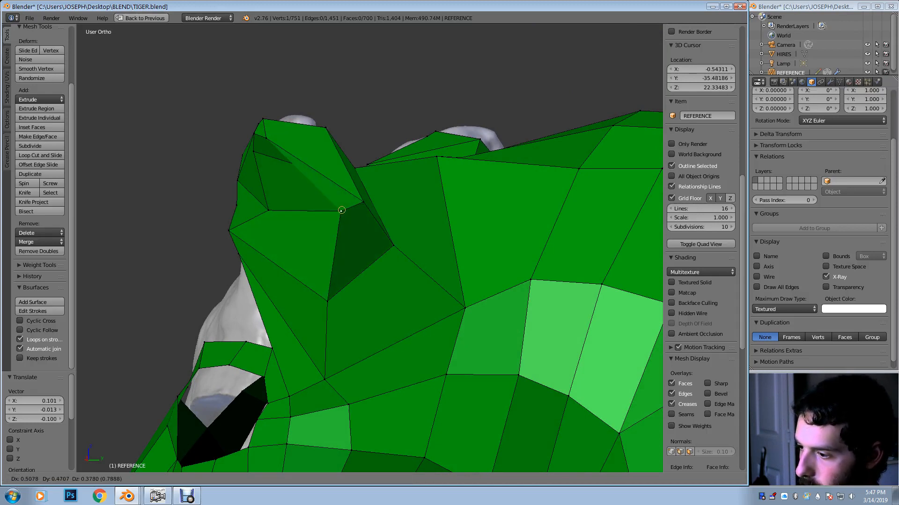
left_click(332, 211)
right_click(327, 301)
key("g")
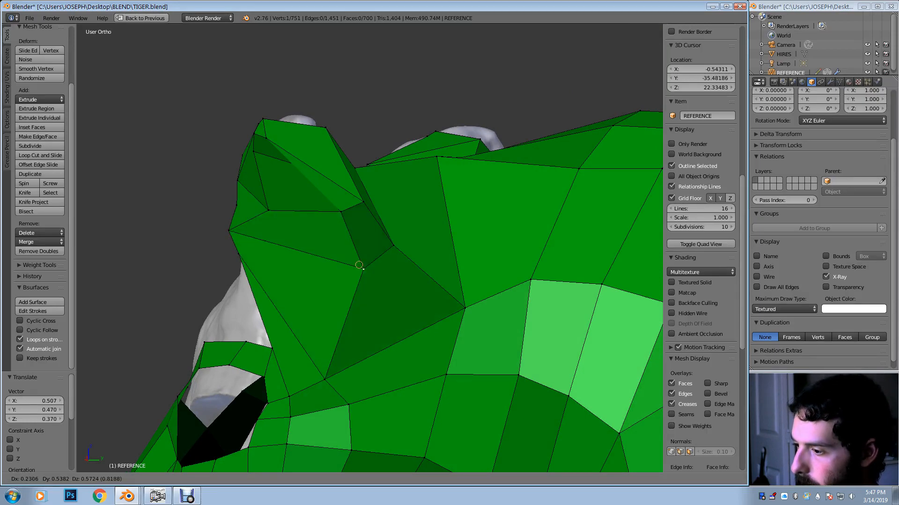
left_click(357, 263)
Move the rear corner of the ear tip and the inner vertex beneath it backward to widen the tip
middle_click_drag(357, 263, 434, 287)
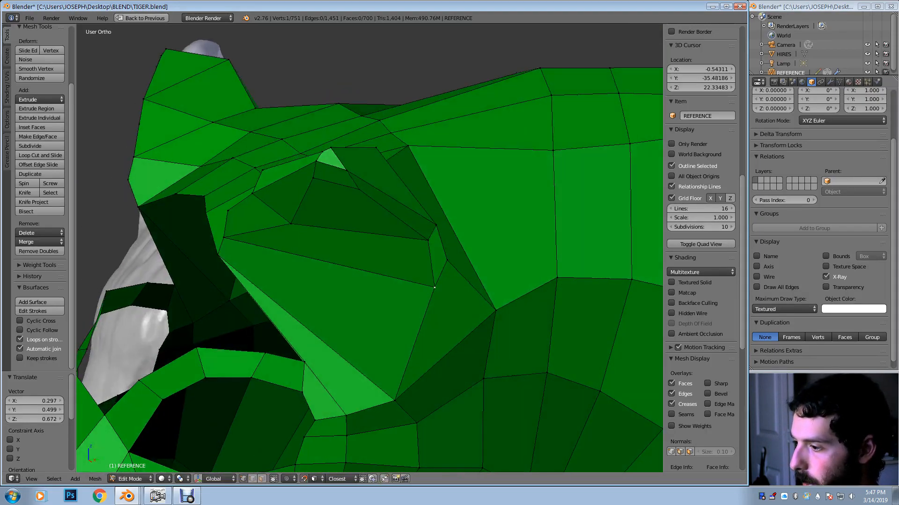
key("g")
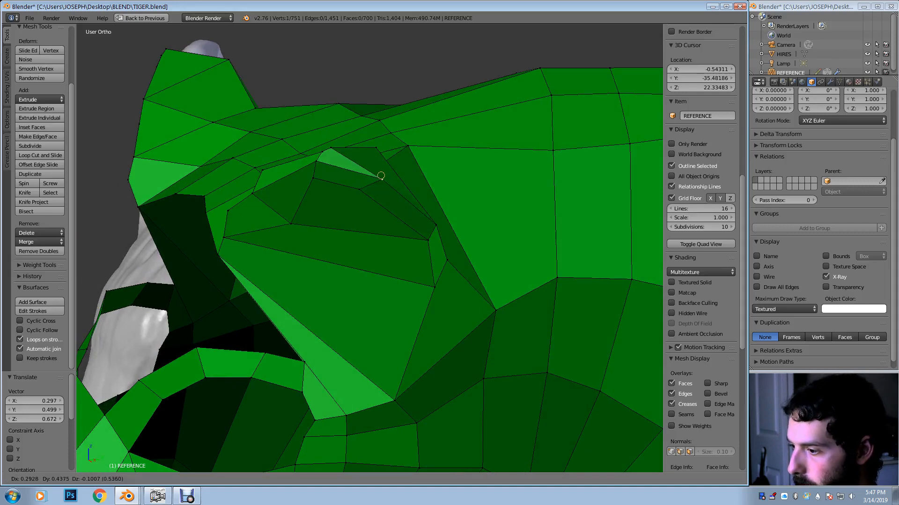
left_click(380, 176)
key("g")
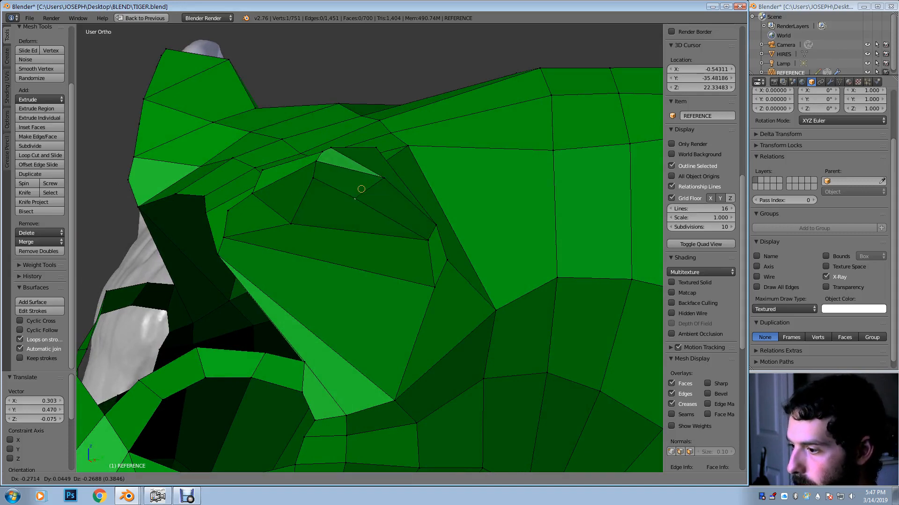
left_click(381, 192)
Reshape the ear tip's rear corner from behind, then raise it and the inner vertex below it
middle_click_drag(381, 191, 492, 392)
key("g")
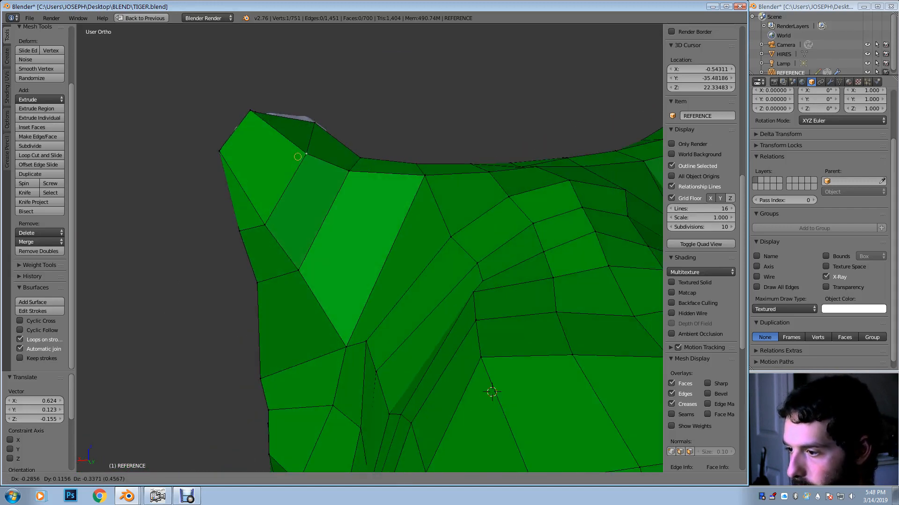
left_click(296, 162)
middle_click_drag(296, 162, 424, 149)
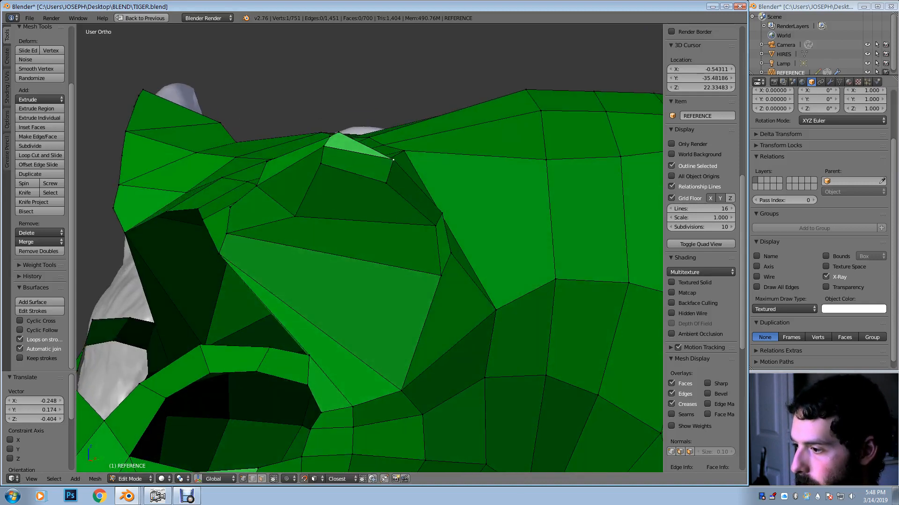
key("g")
key("Return")
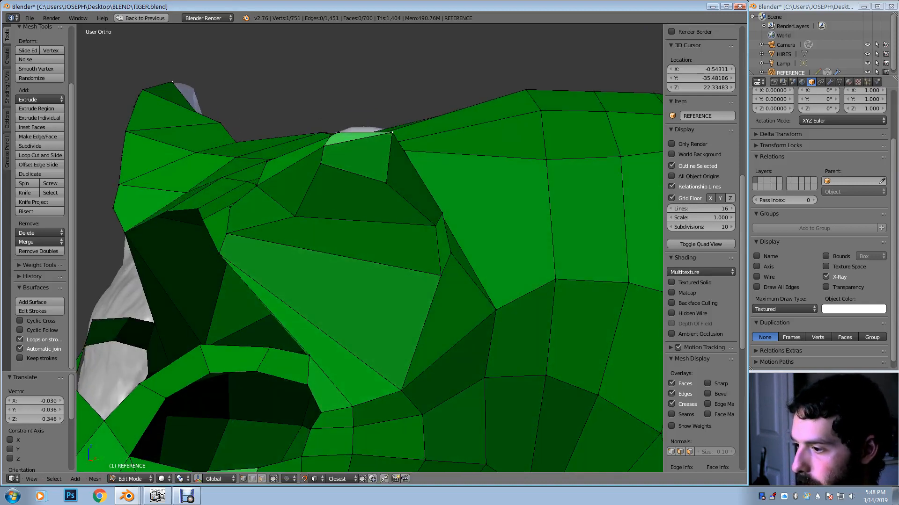
key("g")
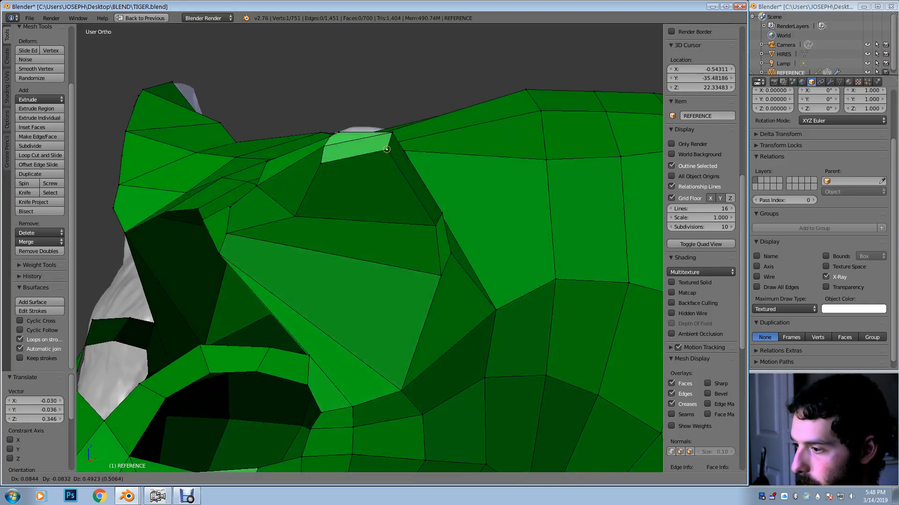
left_click(391, 160)
Raise the front corner of the ear tip and pull the inner vertex below it toward the forehead
middle_click_drag(392, 161, 413, 172)
middle_click_drag(412, 225, 496, 193)
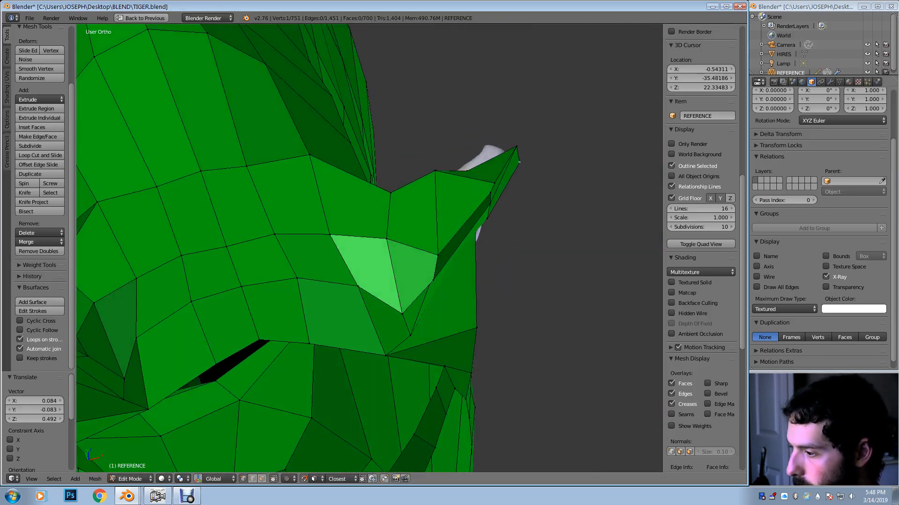
key("g")
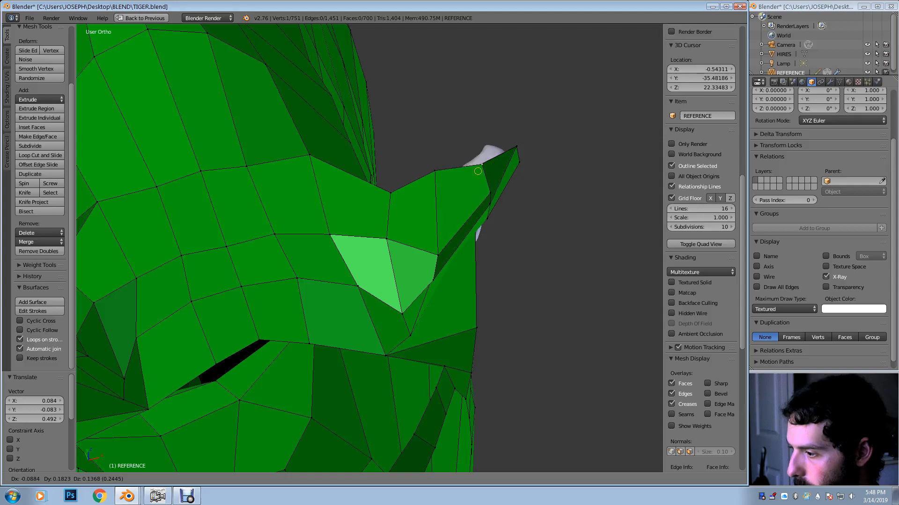
key("Return")
key("g")
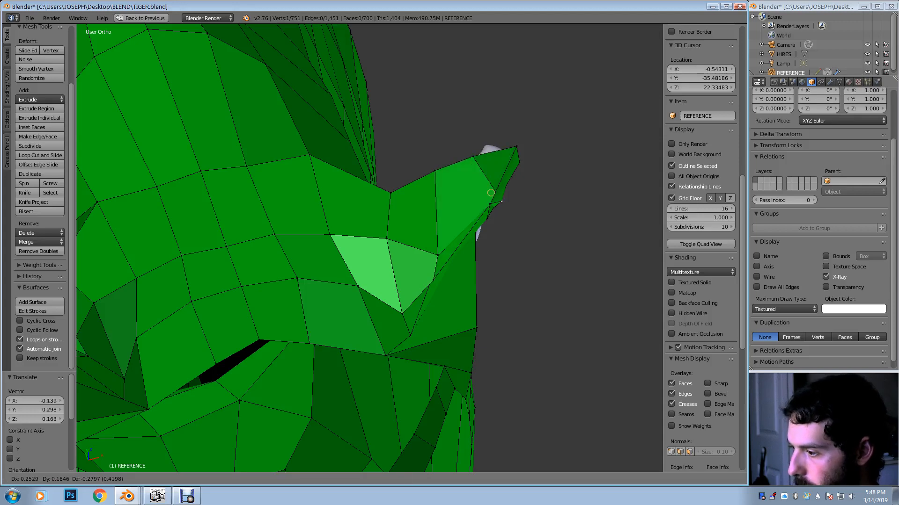
left_click(468, 195)
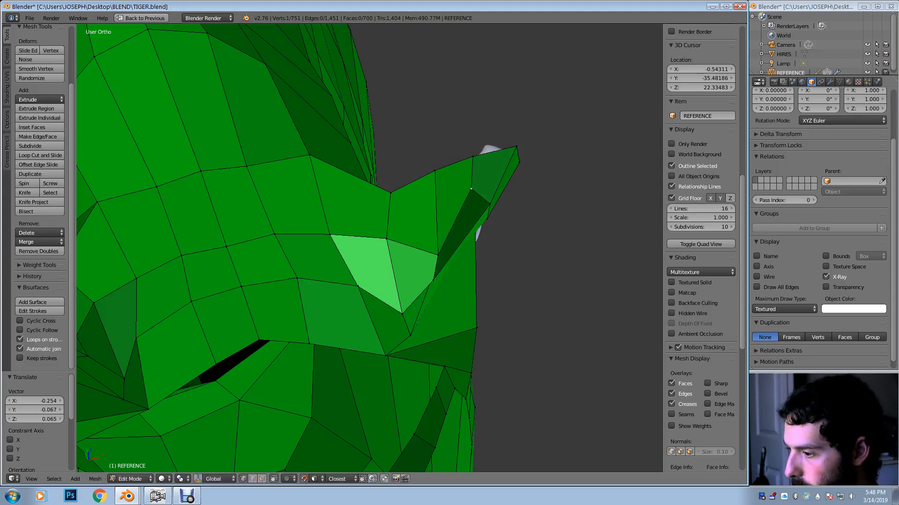
Move the vertex on the ear's front rim upward and refine its position against the neighbouring forehead faces
middle_click_drag(464, 220, 463, 199)
right_click_drag(439, 246, 433, 226)
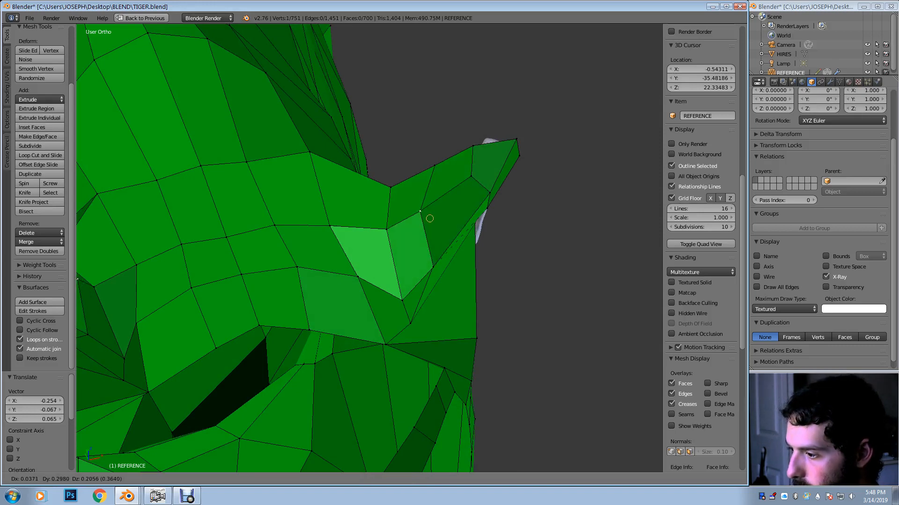
left_click(431, 219)
middle_click_drag(431, 218, 373, 326)
key("g")
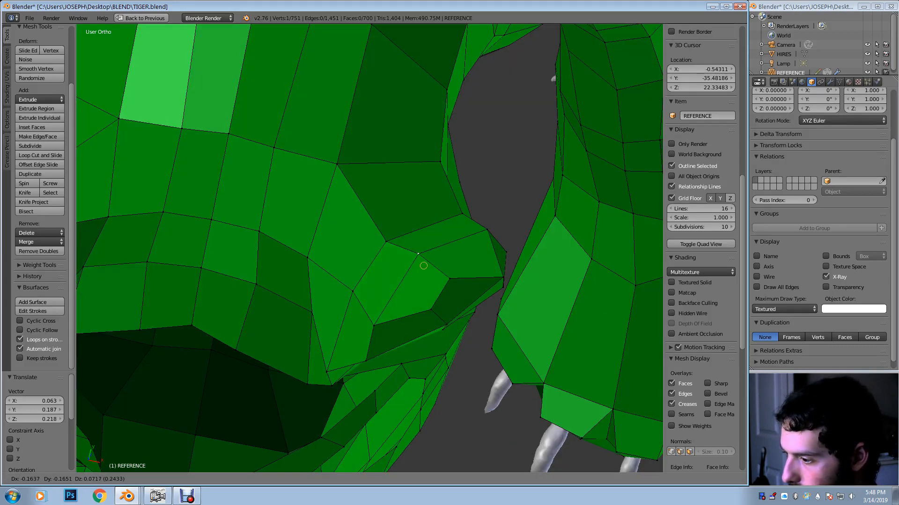
left_click(417, 256)
Raise the inner-ear vertex behind the front rim and nudge the inner vertex at the ear tip toward the forehead
middle_click_drag(417, 257, 372, 337)
key("g")
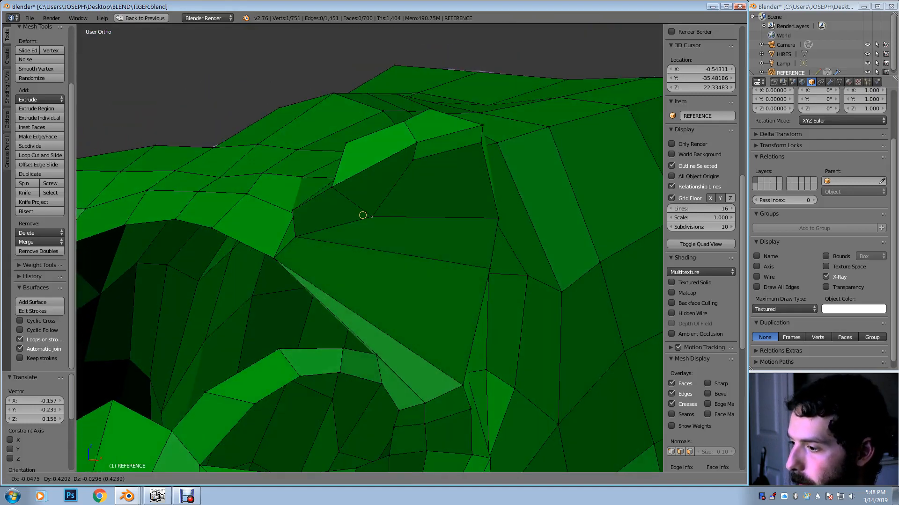
left_click(352, 193)
middle_click_drag(352, 193, 309, 277)
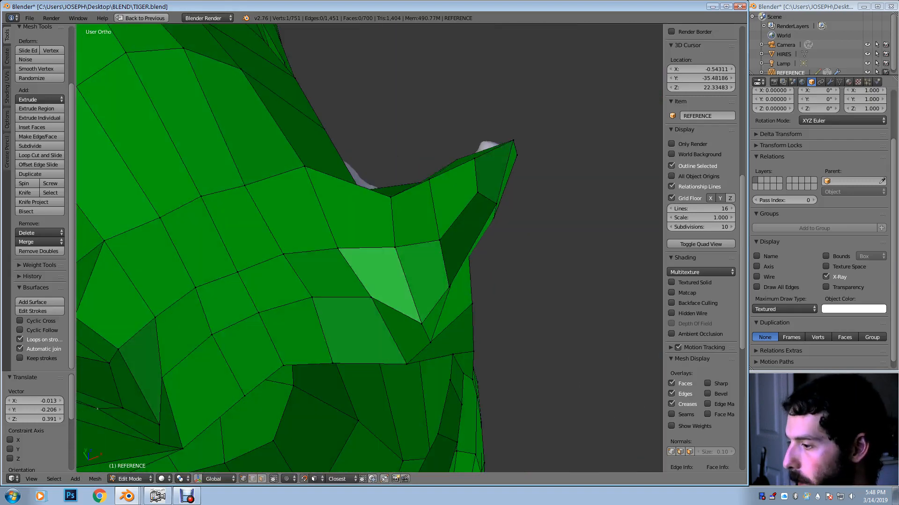
key("g")
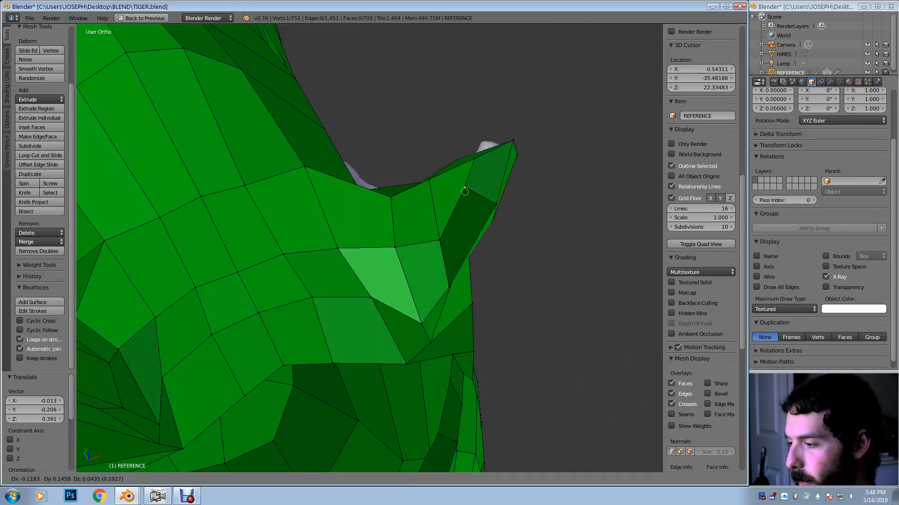
left_click(467, 188)
middle_click_drag(467, 188, 335, 141)
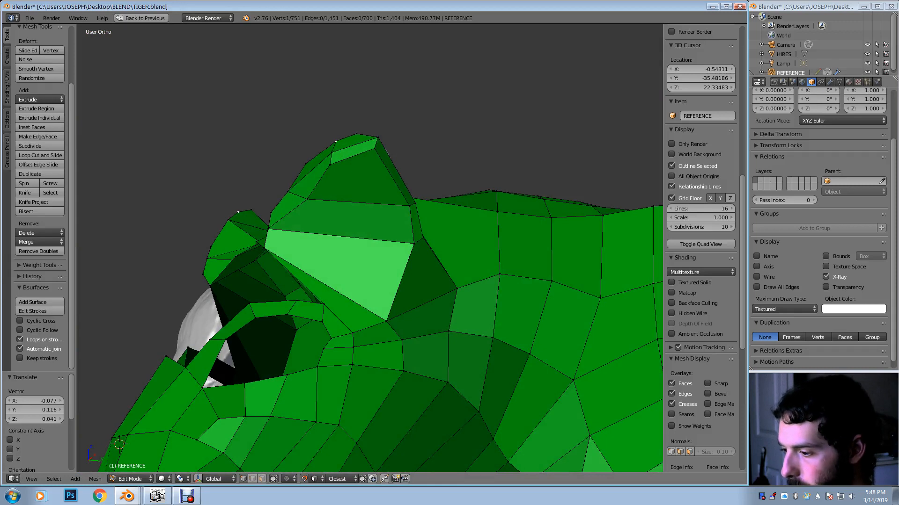
Move the lower corner vertex of the ear's base up and backward, and shift the vertex below it slightly backward
right_click_drag(386, 320, 409, 305)
right_click(402, 340)
key("g")
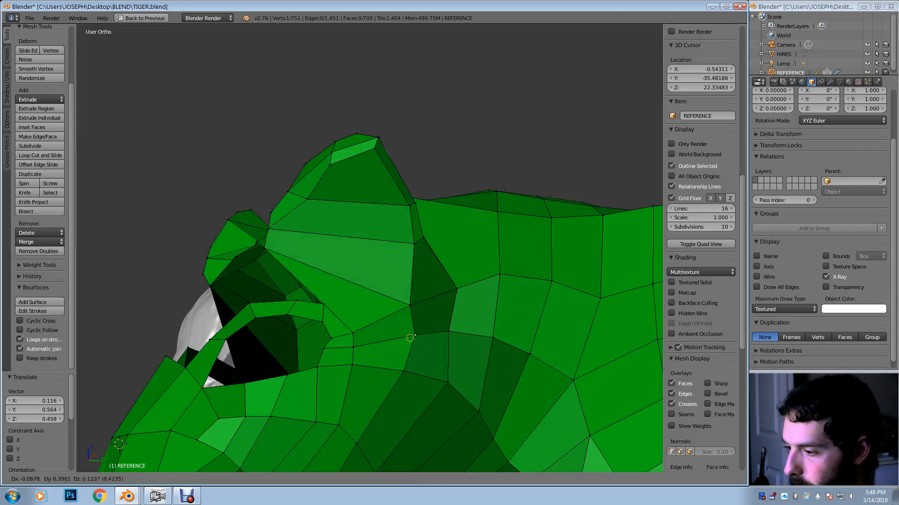
left_click(410, 337)
middle_click_drag(409, 335, 443, 355)
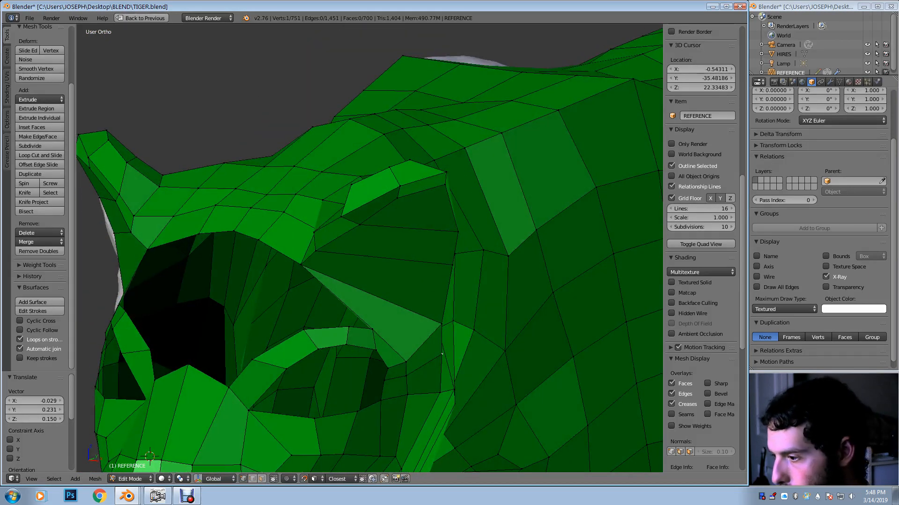
Add a single centred loop cut running from the eye's outer corner up through the ear, without sliding it
key("ctrl+r")
left_click(442, 354)
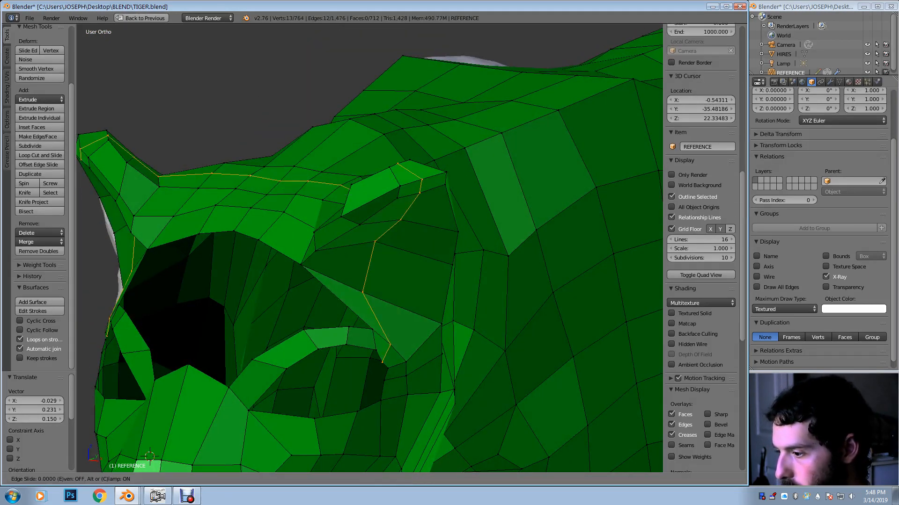
left_click(442, 355)
middle_click_drag(442, 354, 518, 257)
Pull the centre vertex of the forehead's open lower edge and its neighbour down toward the nose bridge with proportional editing
right_click_drag(338, 147, 333, 166)
right_click_drag(333, 199, 347, 147)
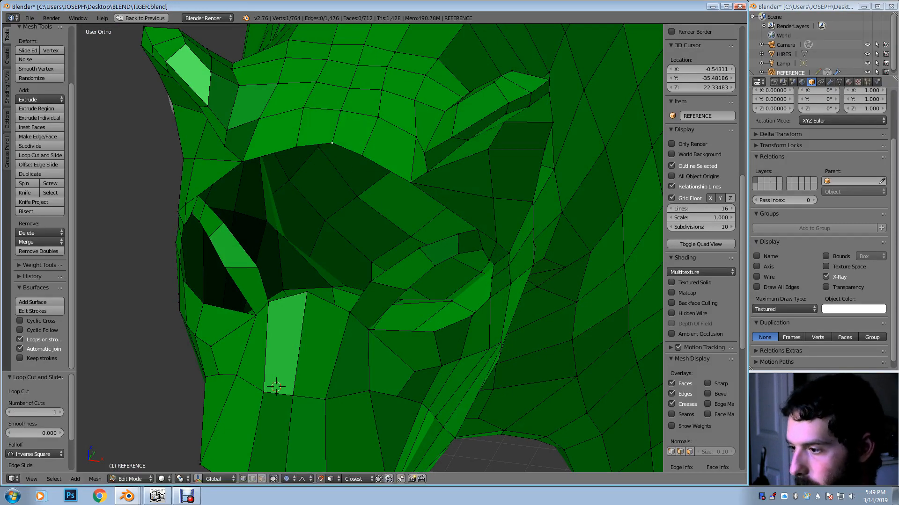
scroll(335, 185, "down", 8)
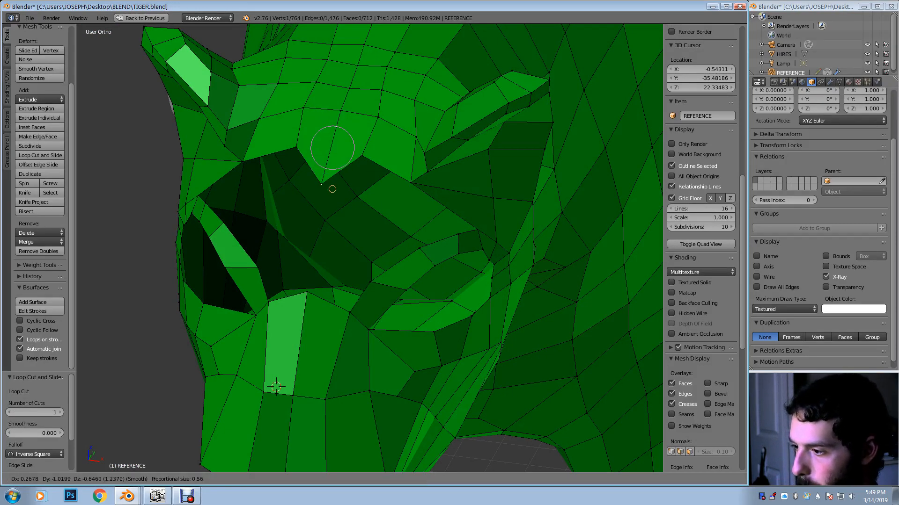
left_click(321, 251)
right_click(363, 193)
key("g")
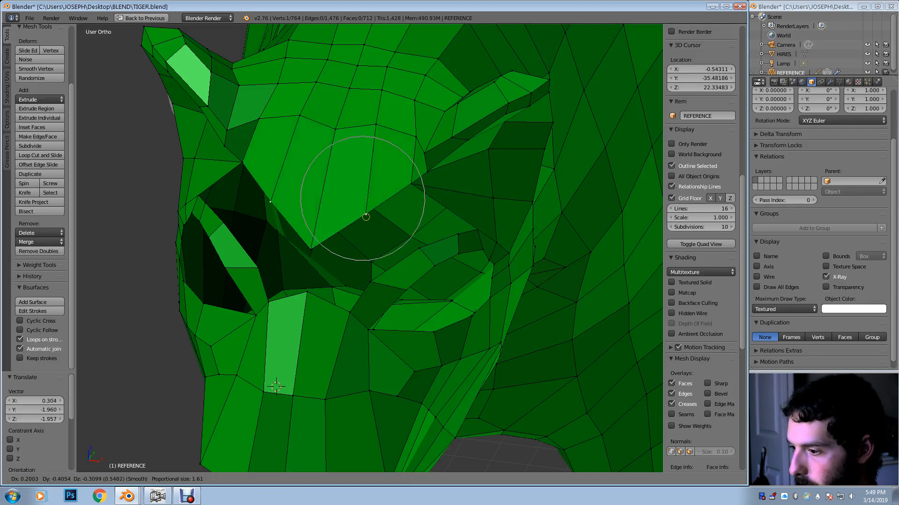
left_click(366, 215)
Lower the centre vertex and its neighbour in the second forehead row to even out the stretched brow faces
key("g")
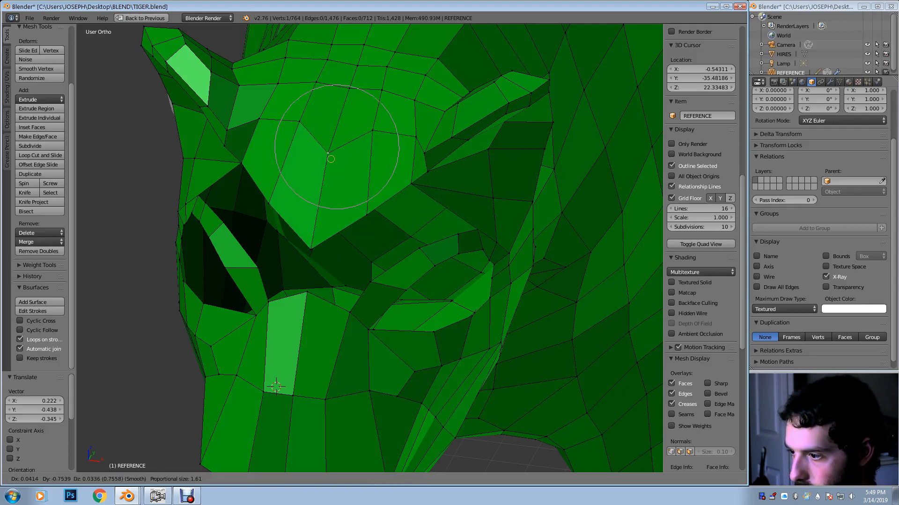
left_click(323, 177)
right_click(373, 135)
key("g")
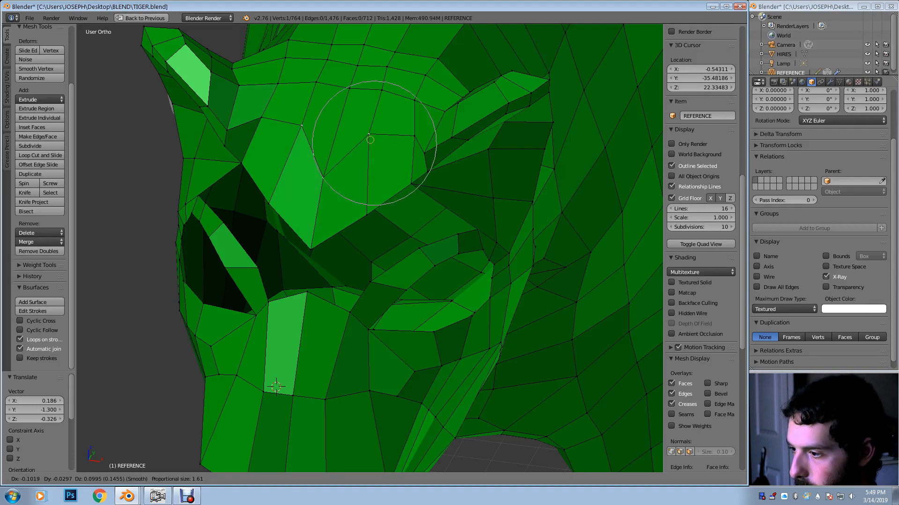
left_click(370, 161)
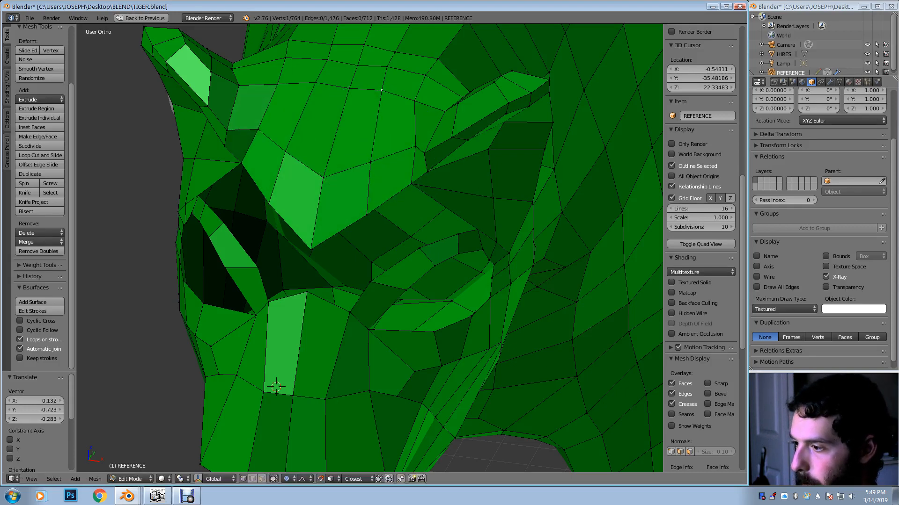
Lower the centre vertex and its neighbour in the third forehead row to match the row below
key("g")
left_click(375, 107)
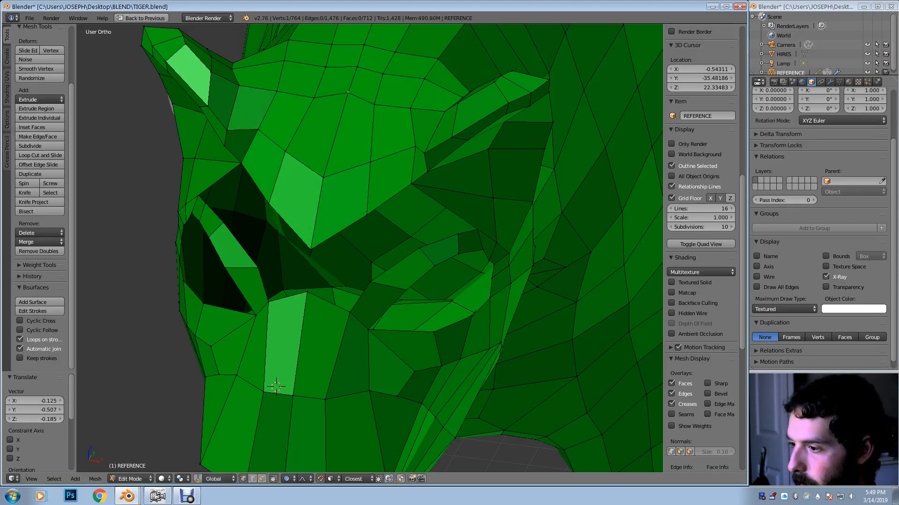
key("g")
key("Return")
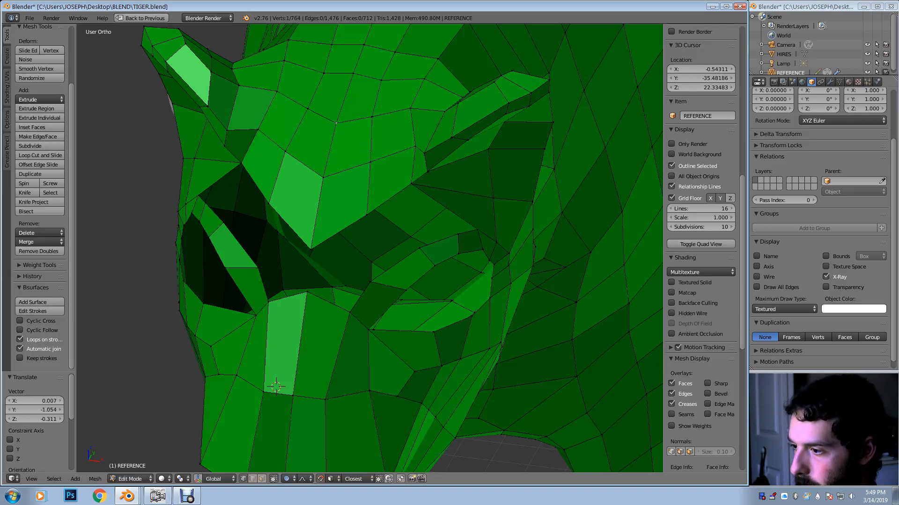
Nudge a centre vertex and its side neighbour on the upper forehead toward the brow, working from a higher view
middle_click_drag(361, 154, 371, 188)
key("g")
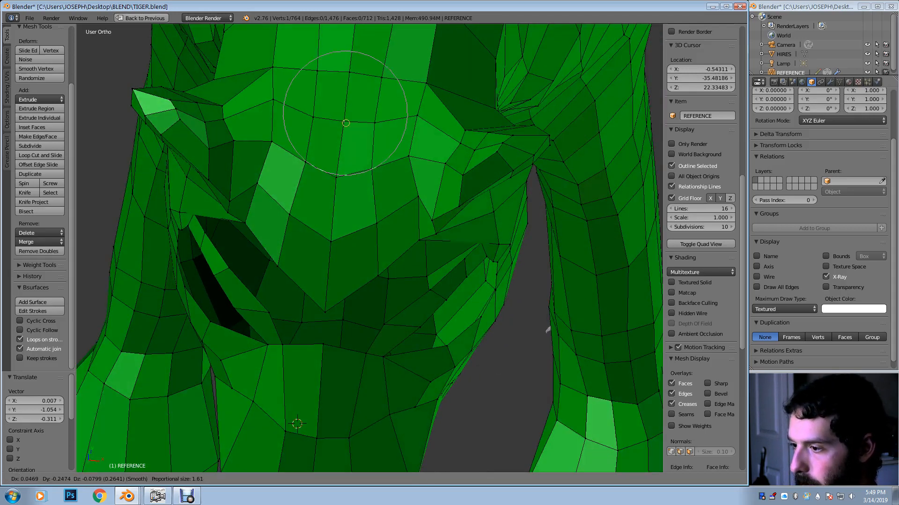
key("Return")
key("g")
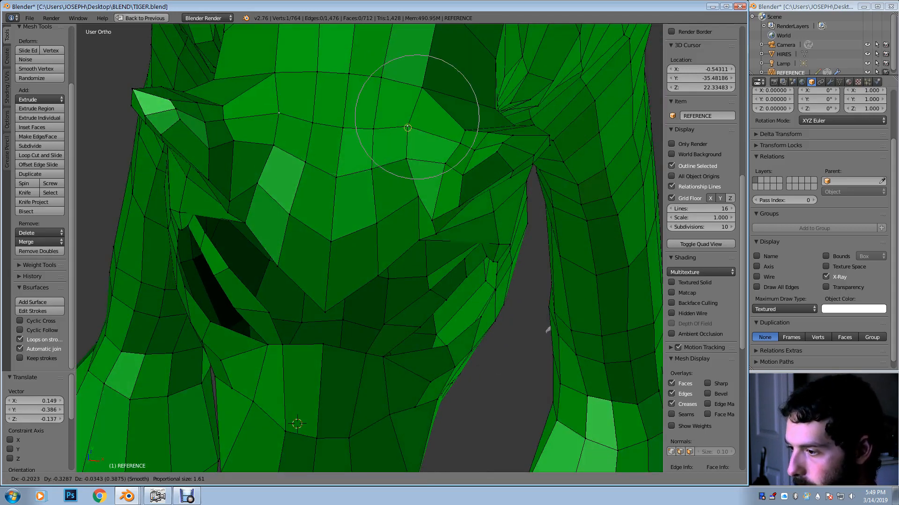
key("Return")
Fill two faces between the forehead's lower edge and the upper eye rim, reaching the forehead's lowest centre vertex
middle_click_drag(410, 136, 338, 77)
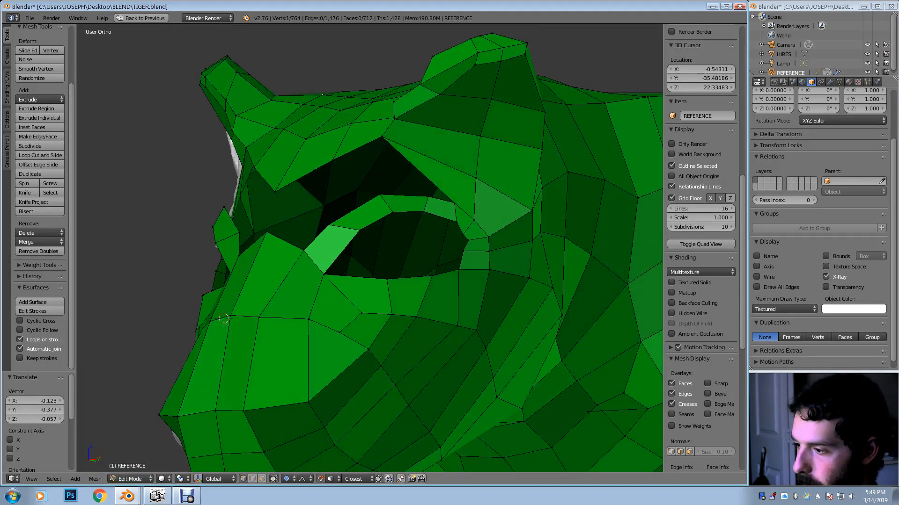
right_click(453, 202, "shift")
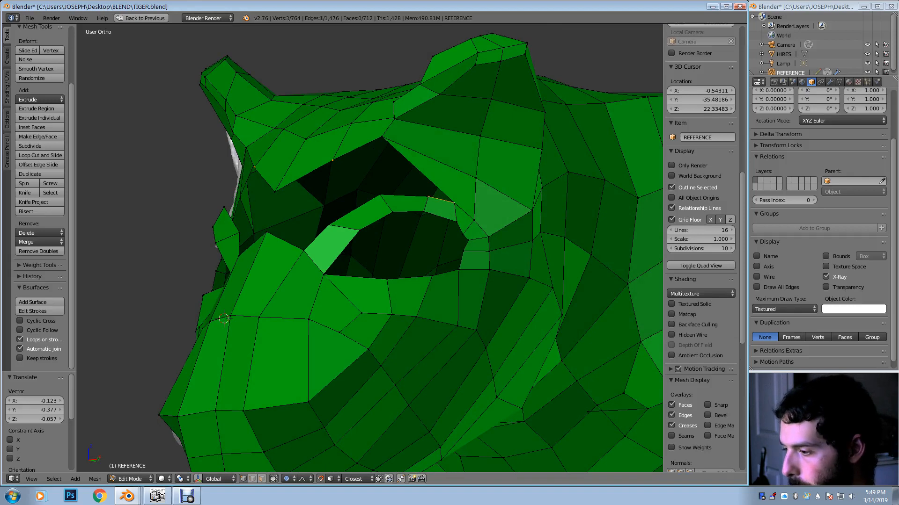
right_click(381, 137, "shift")
key("f")
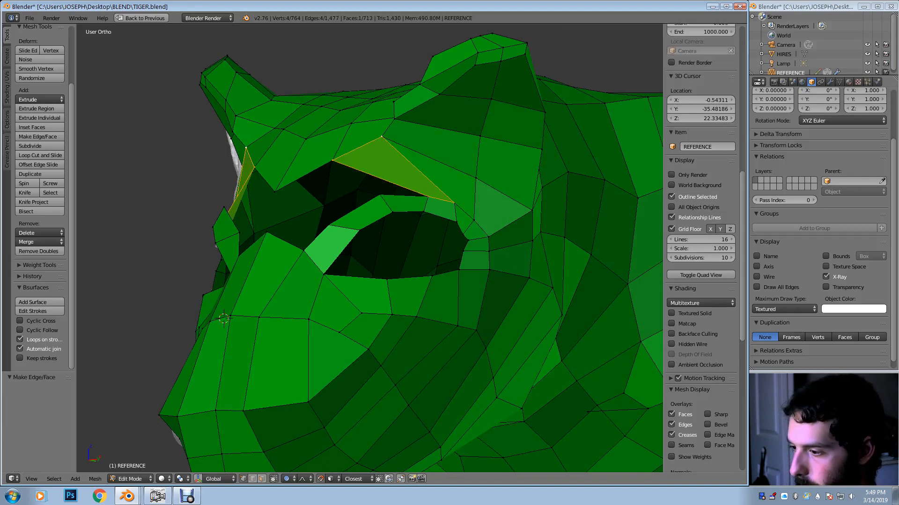
right_click(333, 161)
right_click(429, 197, "shift")
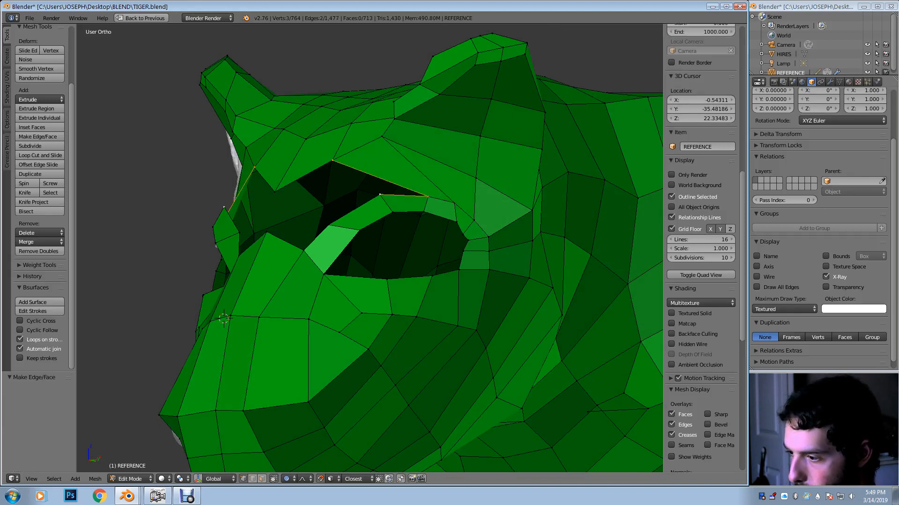
right_click(275, 191, "shift")
middle_click_drag(275, 191, 304, 209)
key("f")
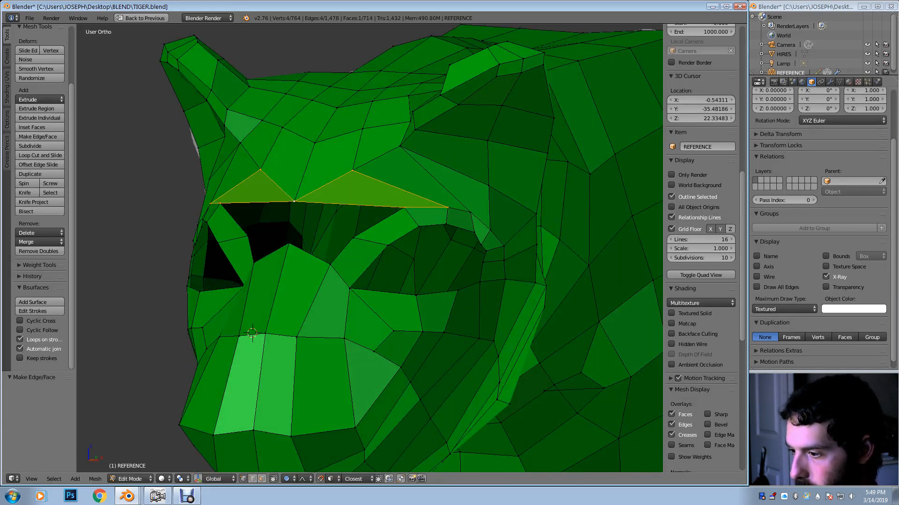
Extrude the two inner edges of the upper eye rim toward the centreline above the nose bridge
right_click(404, 207)
right_click(353, 238, "shift")
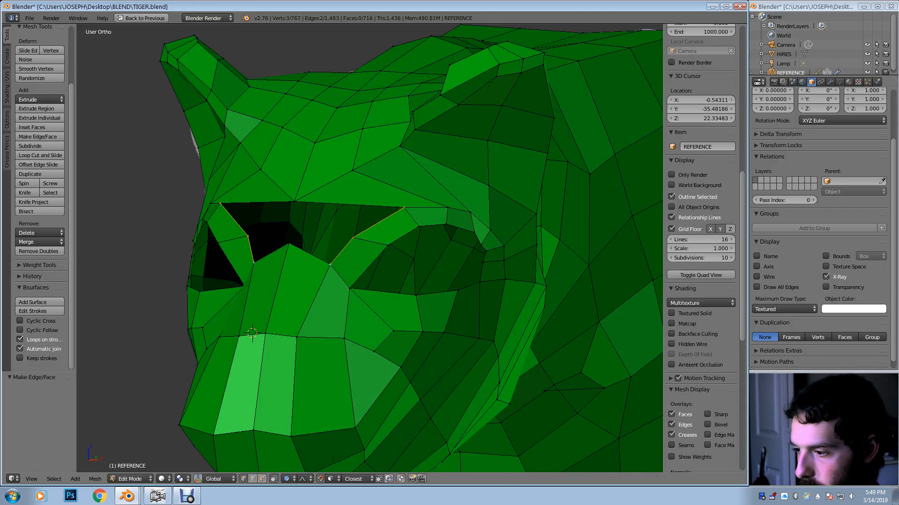
key("e")
left_click(293, 224)
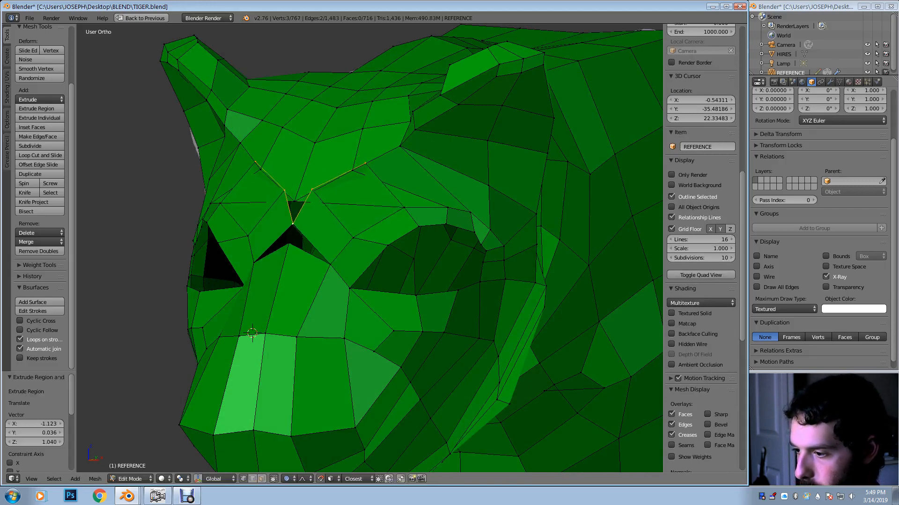
Adjust the lowest extruded vertex at the centreline and merge it At Last into the top vertex of the nose bridge
scroll(700, 187, "down", 2)
right_click(293, 224)
key("g")
left_click(292, 226)
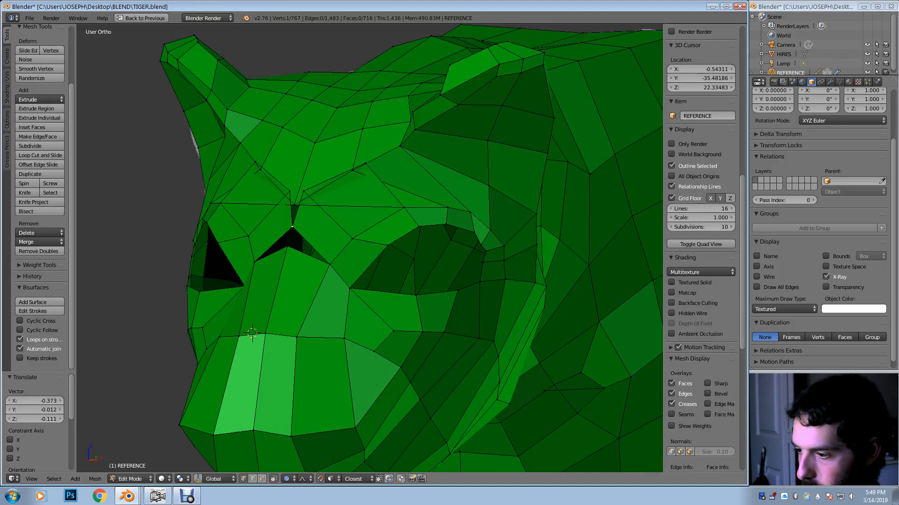
key("alt+m")
key("Return")
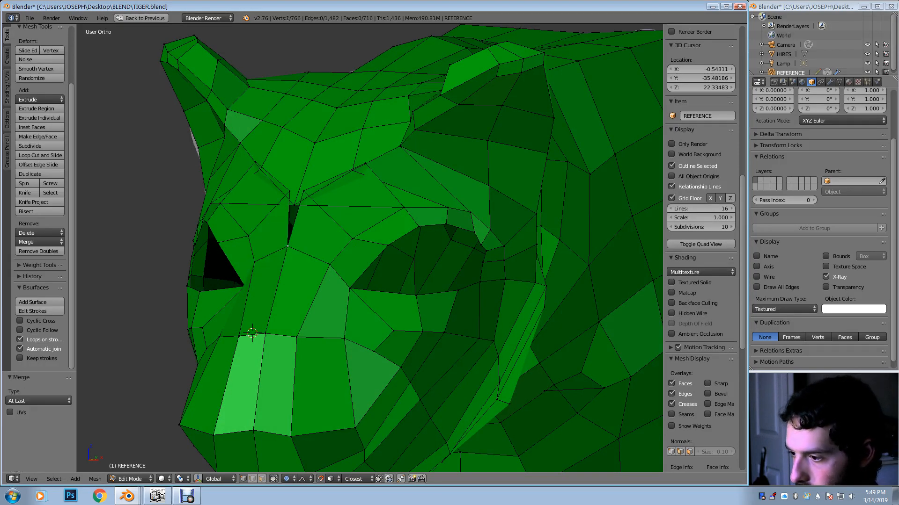
Turn off proportional editing and lower the middle extruded vertex onto the centreline just above the nose bridge
key("g")
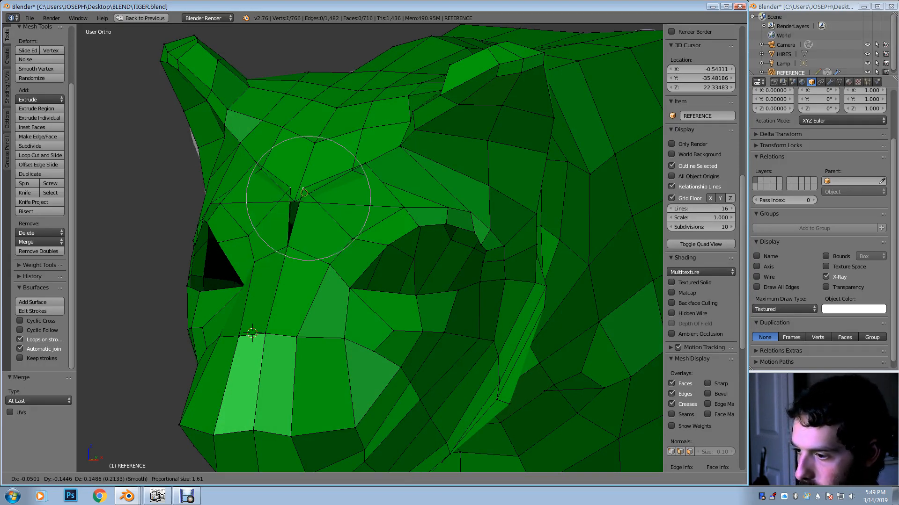
key("Escape")
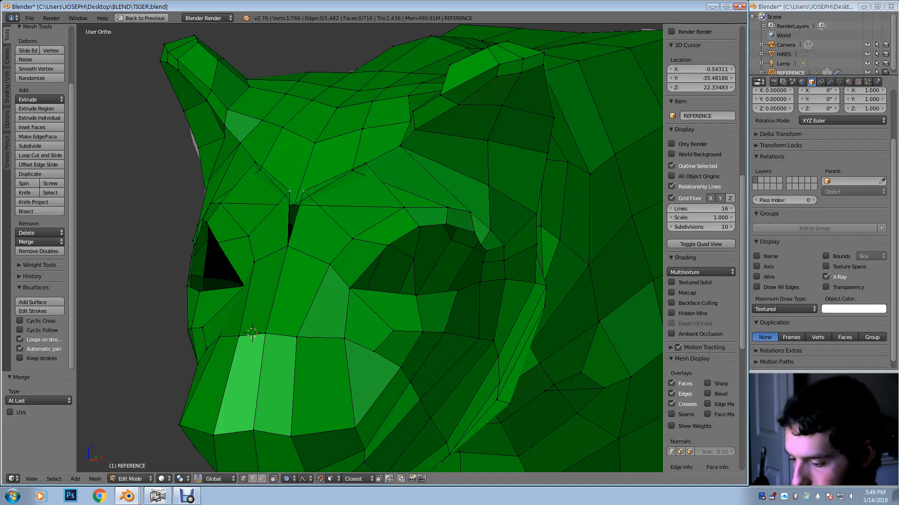
key("o")
key("g")
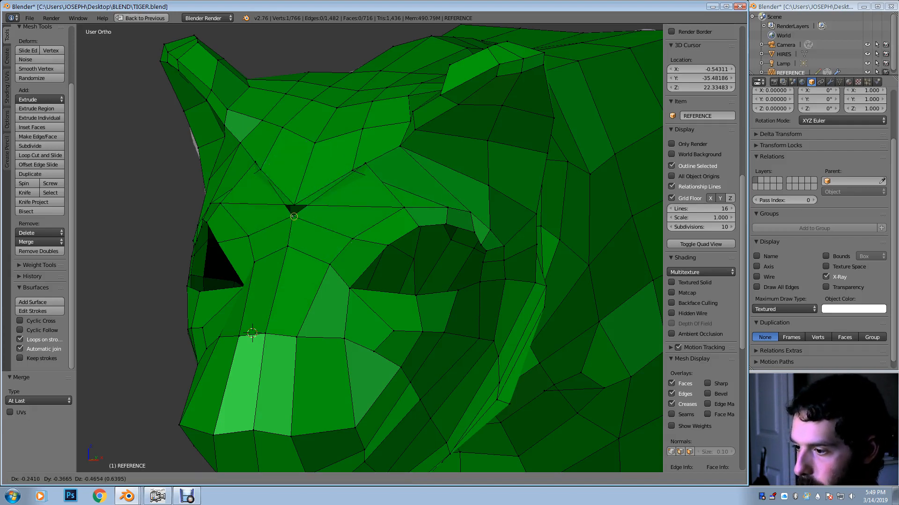
left_click(306, 227)
Bring the outer extruded vertex to the centre of the brow and merge it At Last with the forehead's lowest vertex
key("g")
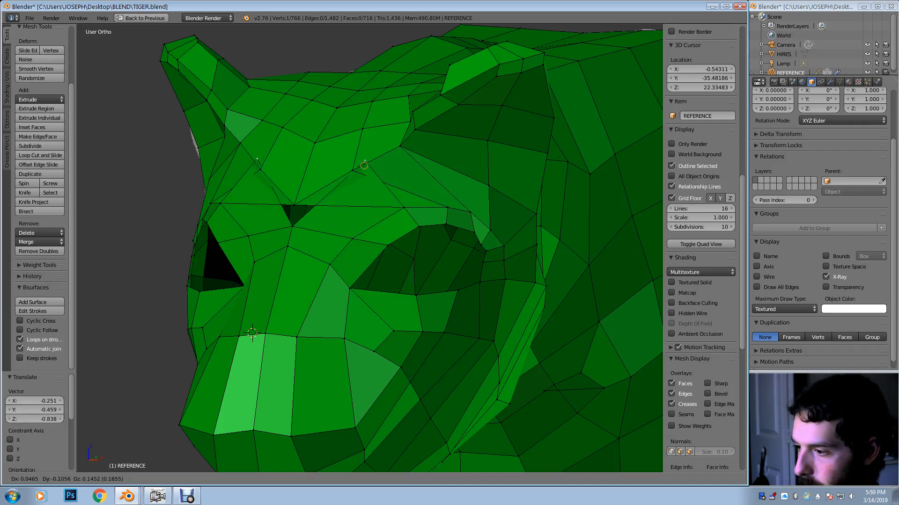
left_click(292, 216)
key("alt+m")
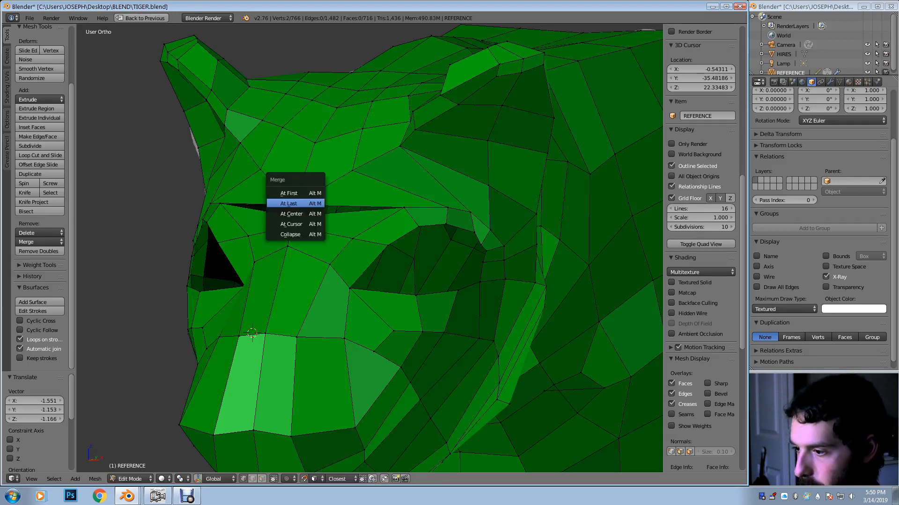
left_click(295, 204)
Raise the merged brow vertex on the centreline and the forehead vertex directly above it to smooth the brow
middle_click_drag(294, 205, 319, 234)
key("g")
left_click(318, 222)
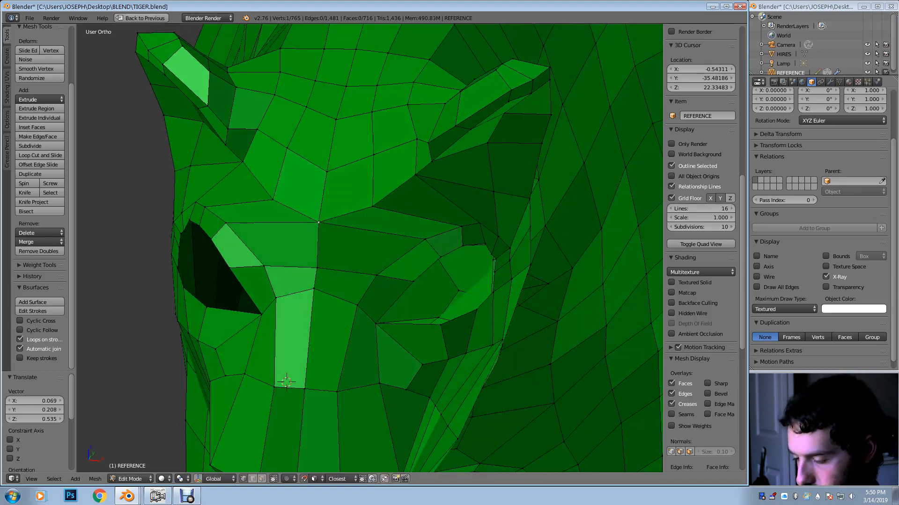
key("g")
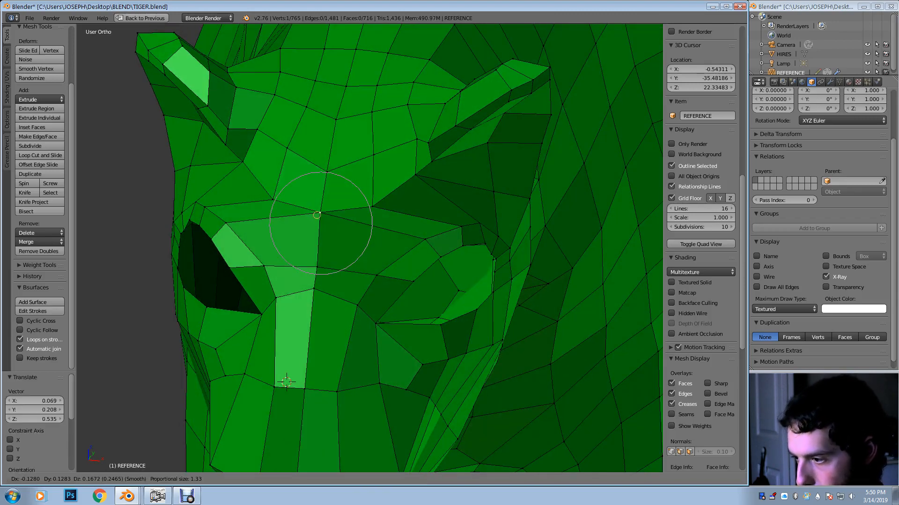
left_click(321, 218)
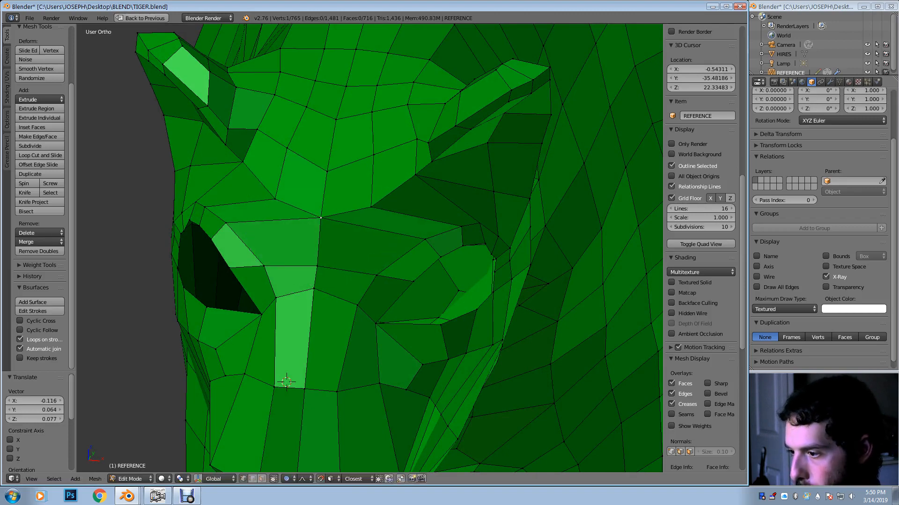
key("g")
left_click(329, 155)
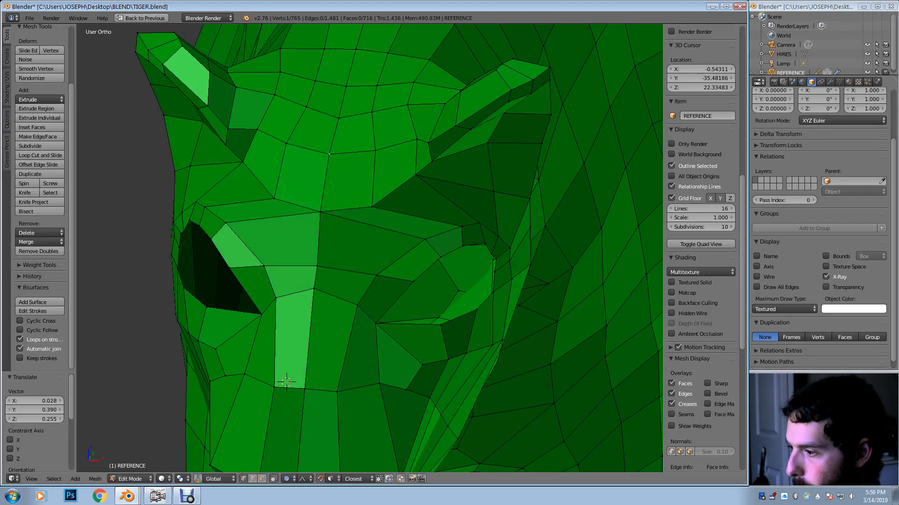
Raise the vertex at the ear's inner front base slightly, using a reduced proportional editing radius
middle_click_drag(329, 154, 364, 150)
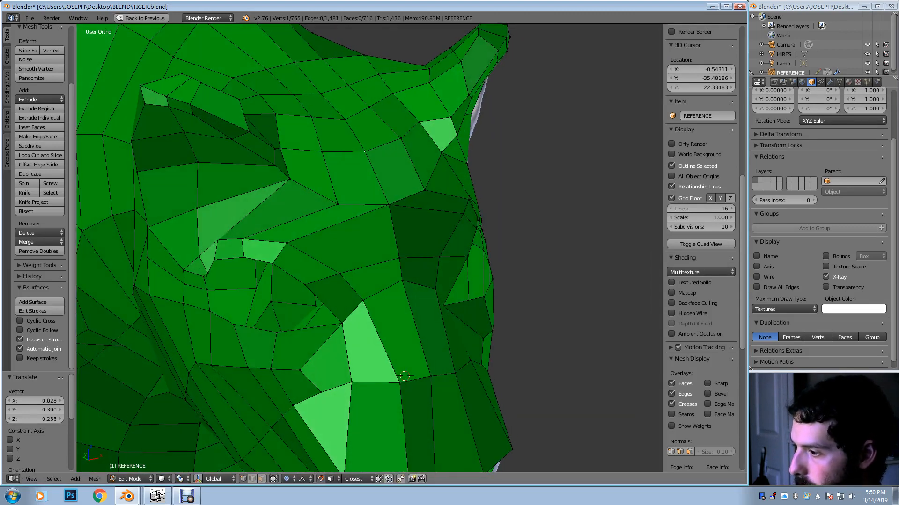
right_click(455, 118)
key("g")
scroll(444, 111, "up", 2)
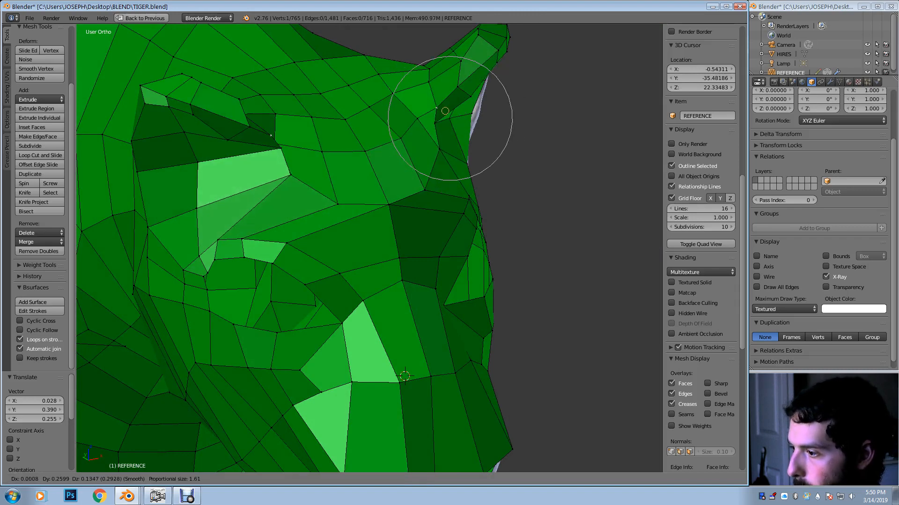
scroll(270, 136, "up", 8)
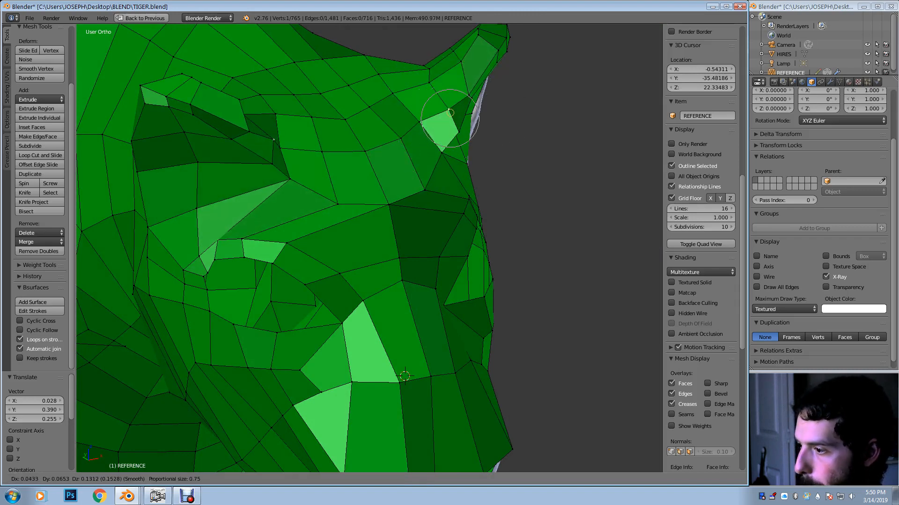
left_click(275, 136)
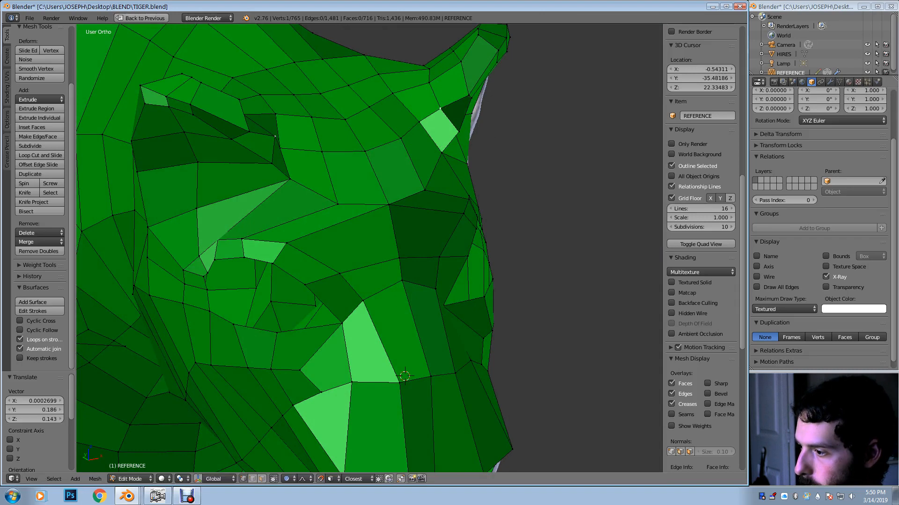
Raise two neighbouring vertices along the ear's inner front edge to smooth its rim
middle_click_drag(274, 137, 251, 125)
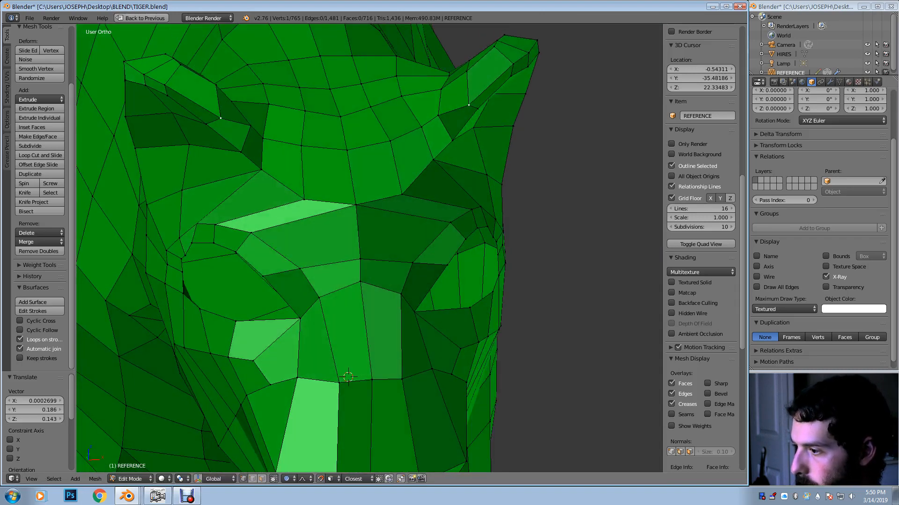
key("g")
scroll(467, 92, "up", 4)
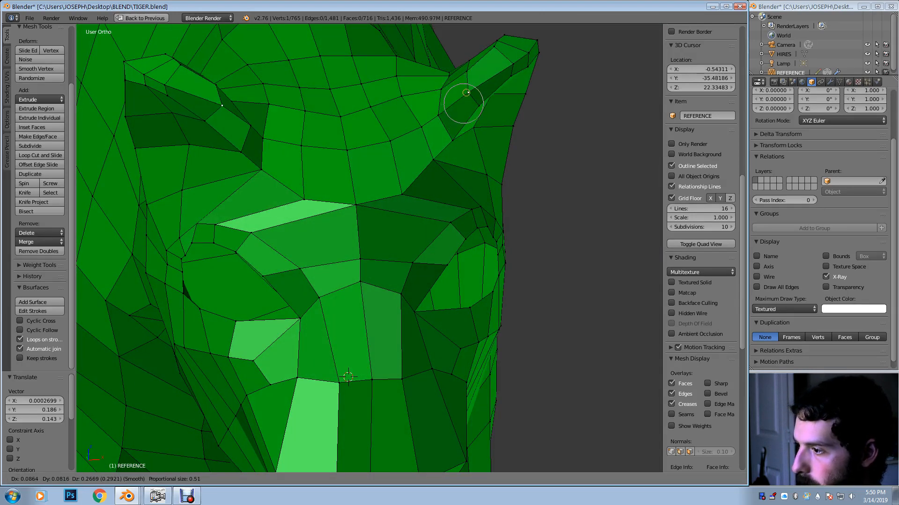
left_click(471, 92)
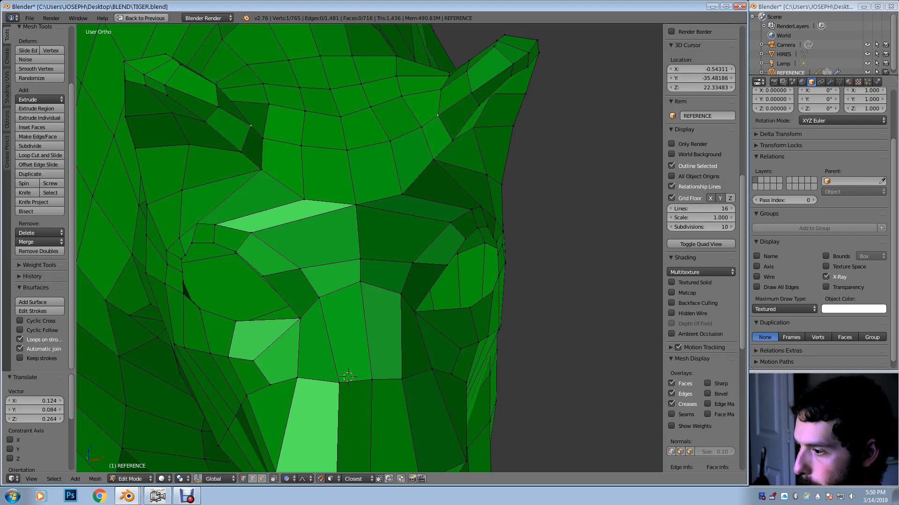
key("g")
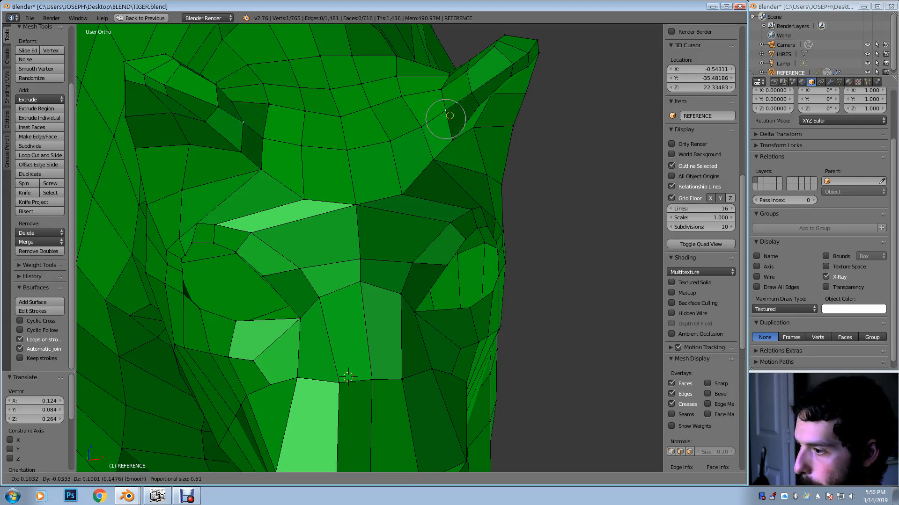
left_click(446, 118)
Nudge the eye's outer upper loop vertex forward and up, and pull the ear's front base vertex back and down towards the eye
middle_click_drag(446, 118, 309, 117)
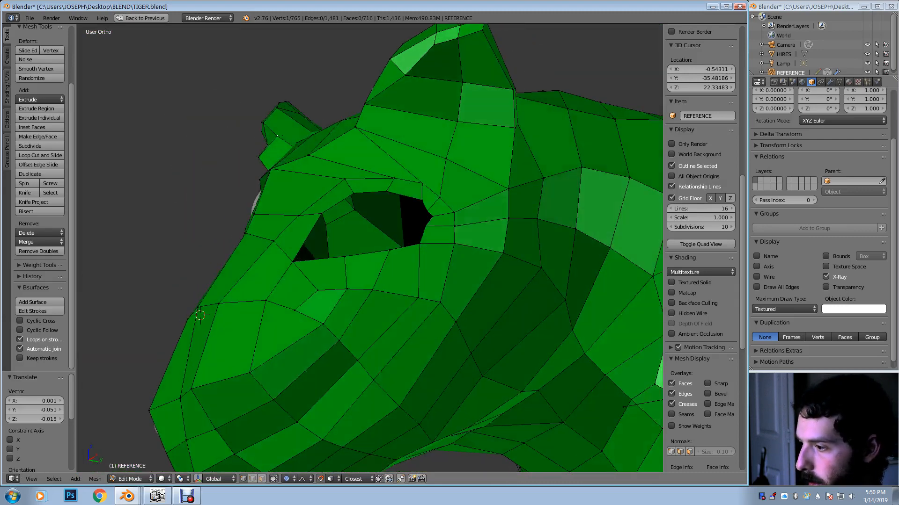
middle_click_drag(533, 129, 559, 131)
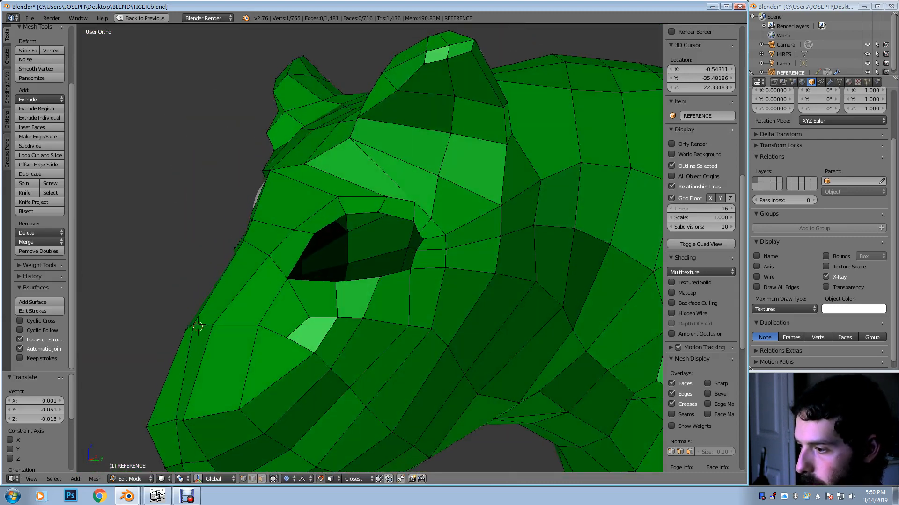
key("g")
left_click(410, 198)
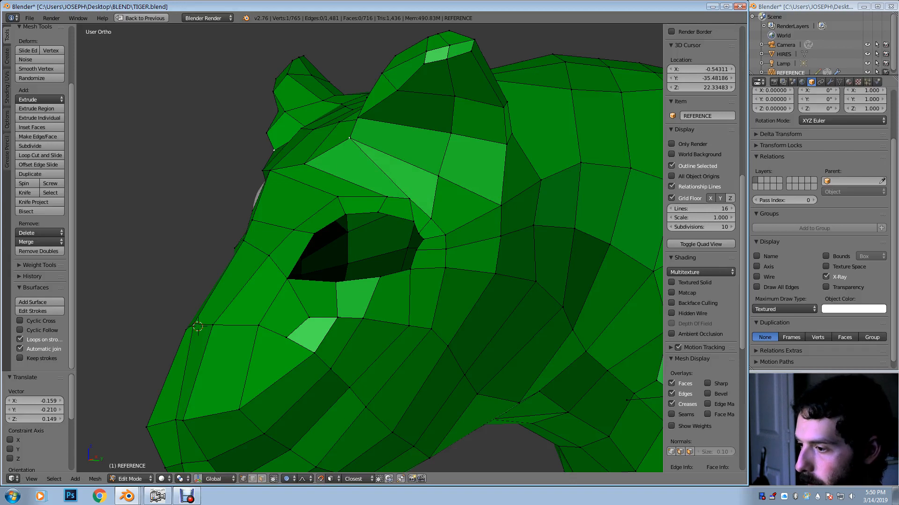
key("g")
key("Return")
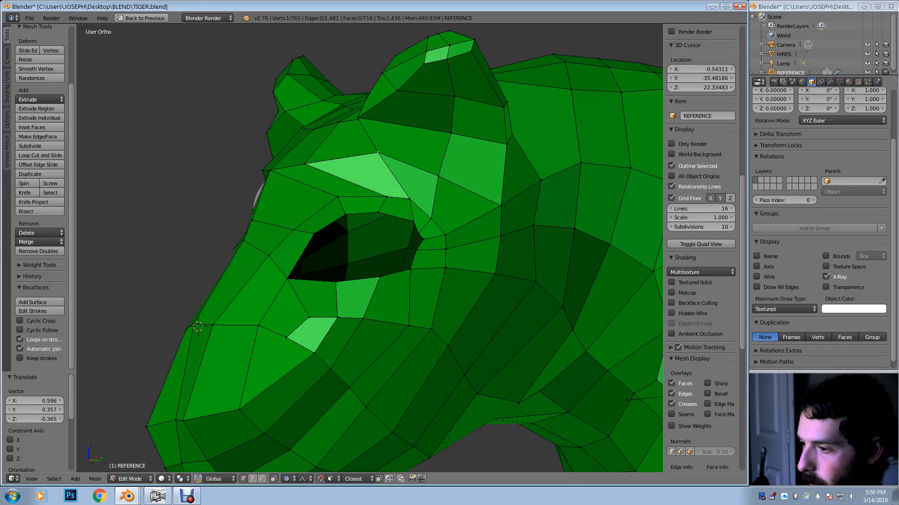
Shift the vertex on the ear's inner front edge outward and slightly up
mouse_move(378, 152)
middle_mouse_down()
mouse_move(452, 167)
mouse_move(388, 157)
middle_mouse_up()
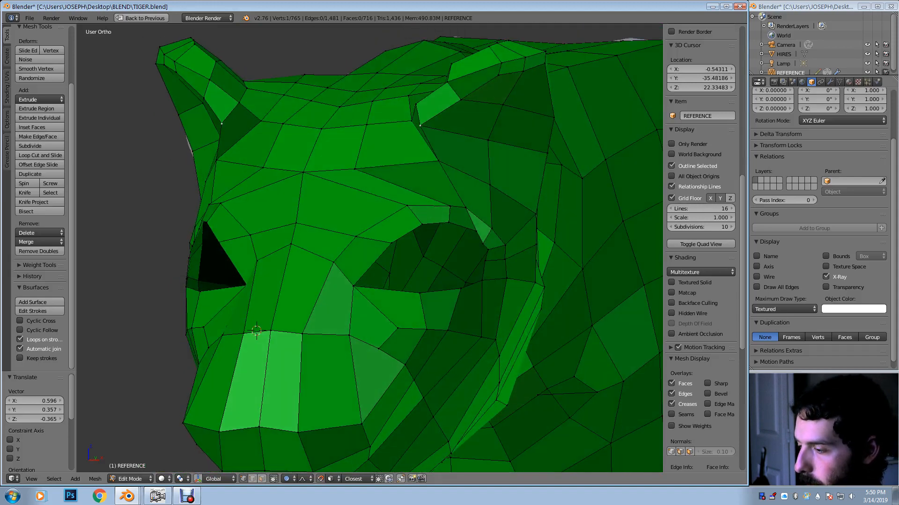
key("g")
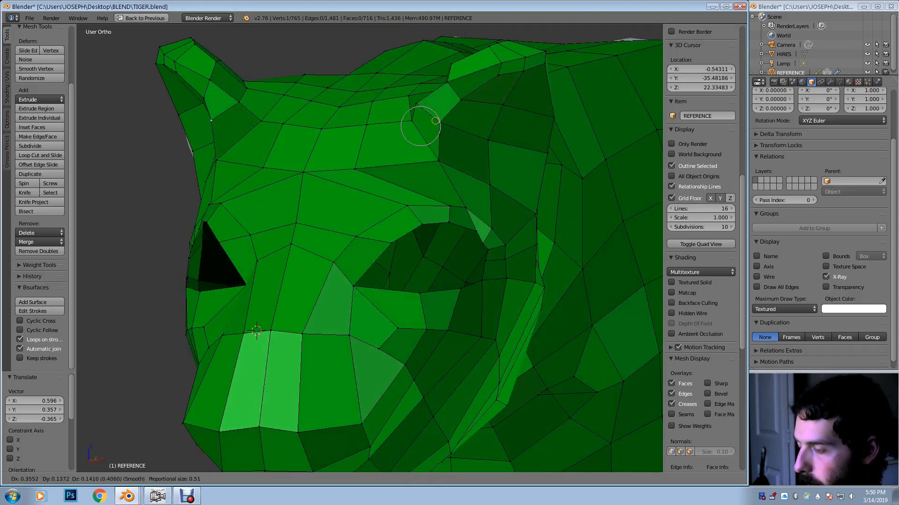
left_click(211, 121)
middle_click_drag(211, 120, 447, 281)
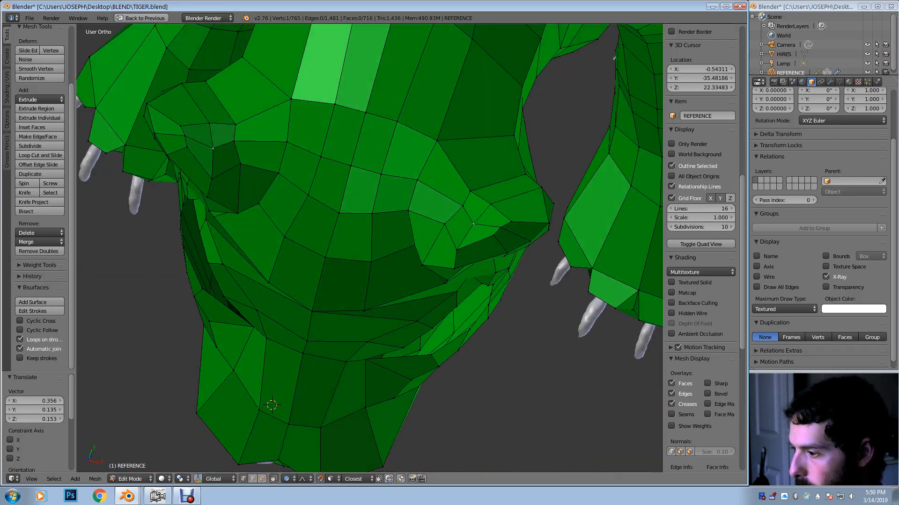
Reposition four vertices around the top and back of the ear to even out its edge spacing
key("g")
left_click(478, 220)
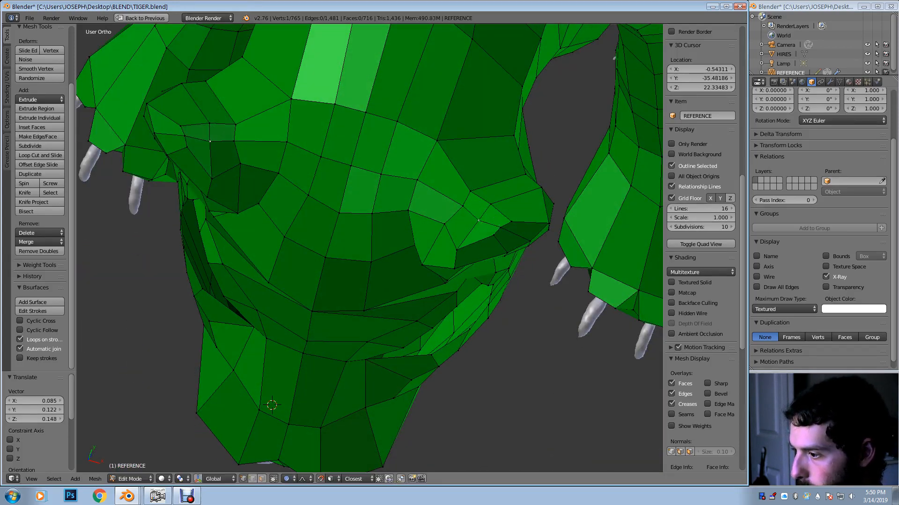
key("g")
left_click(454, 201)
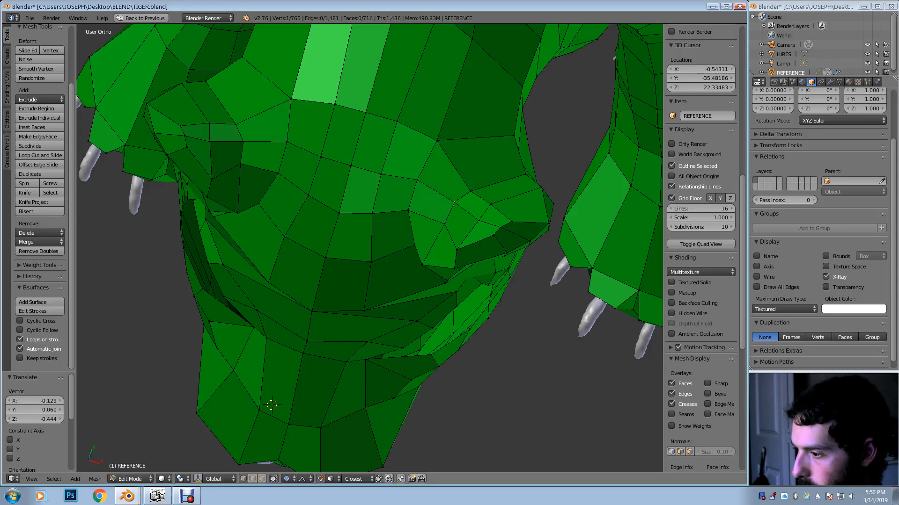
key("g")
left_click(483, 177)
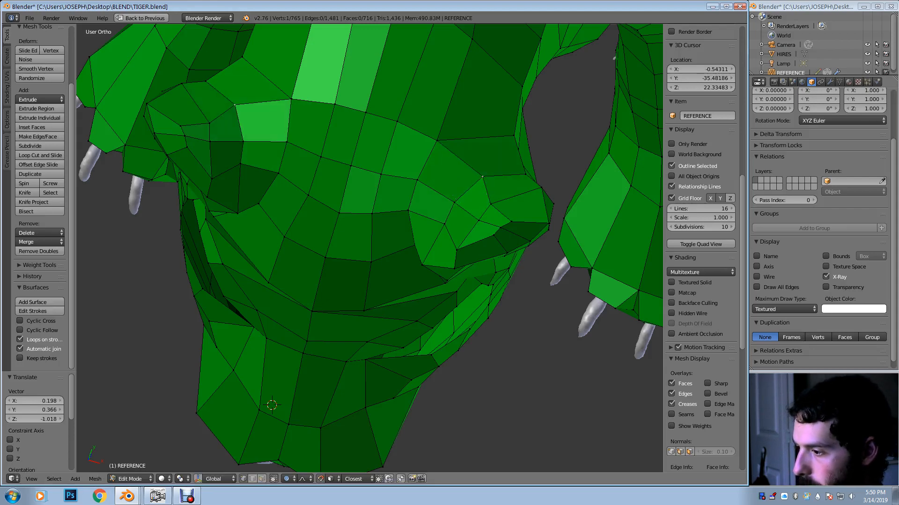
key("g")
left_click(502, 193)
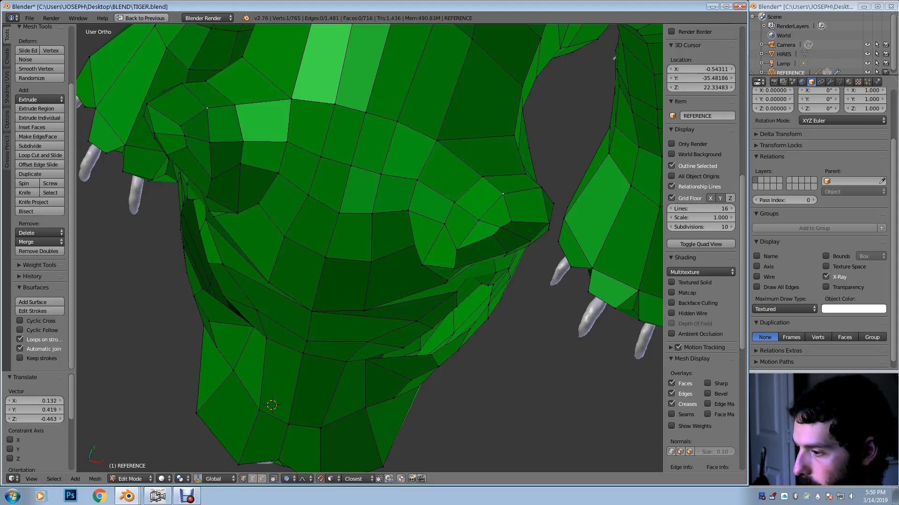
Move the vertex on the outer upper eye loop forward and up to round the upper eyelid
middle_click_drag(478, 224, 463, 131)
middle_click_drag(384, 149, 281, 164)
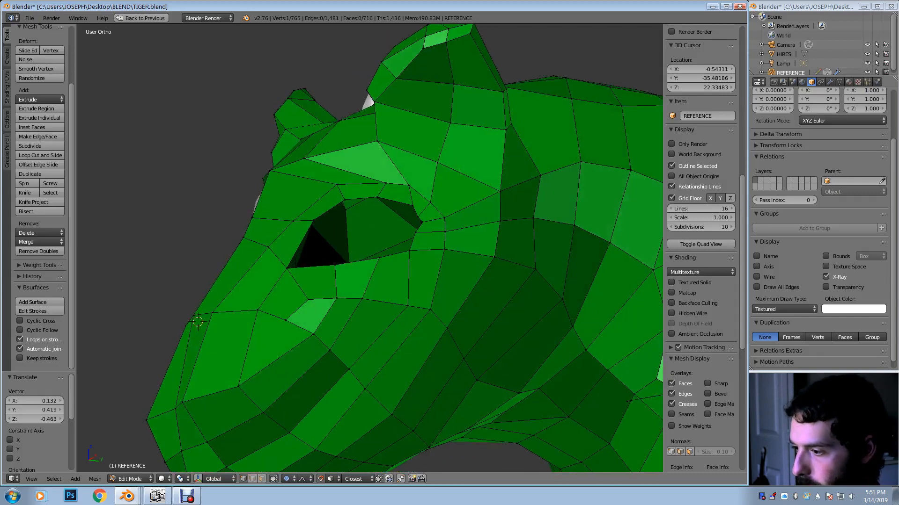
scroll(370, 248, "up", 2)
key("g")
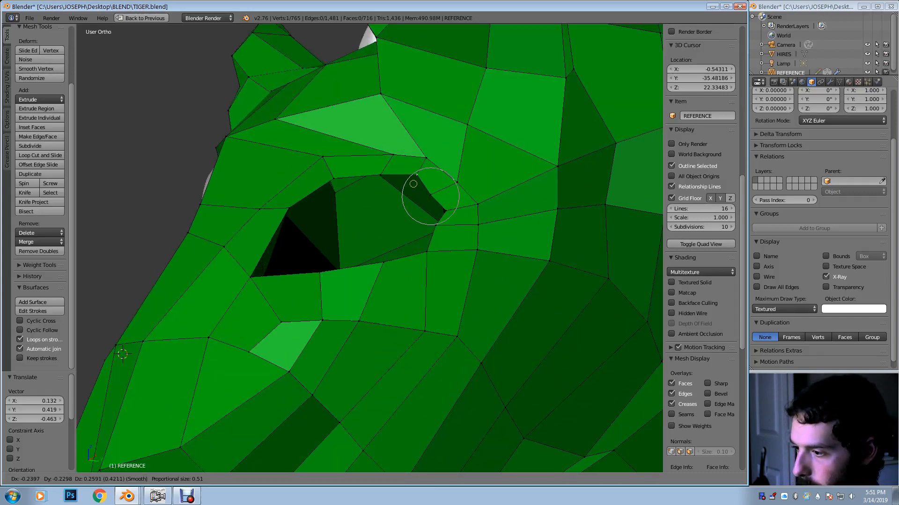
left_click(407, 178)
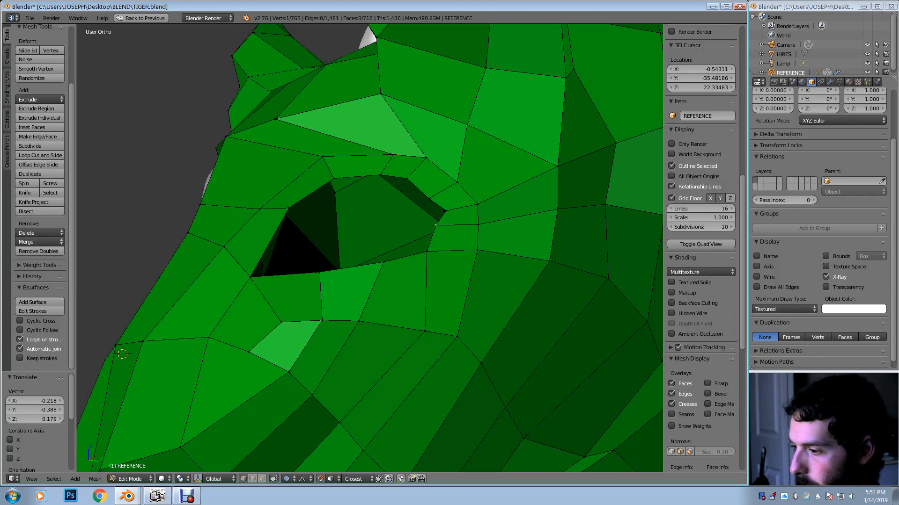
Widen the eye's outer corner by moving its lower vertex back and its upper rim vertices up
key("g")
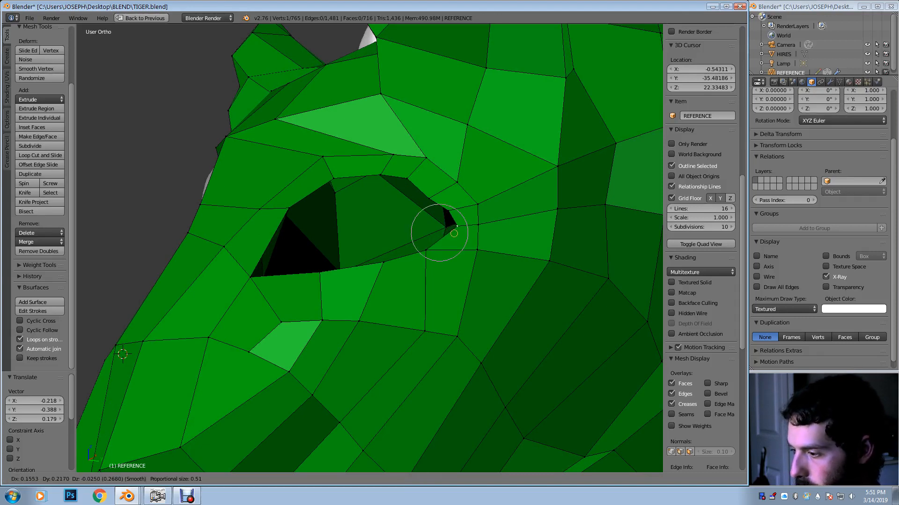
left_click(448, 209)
key("g")
left_click(445, 206)
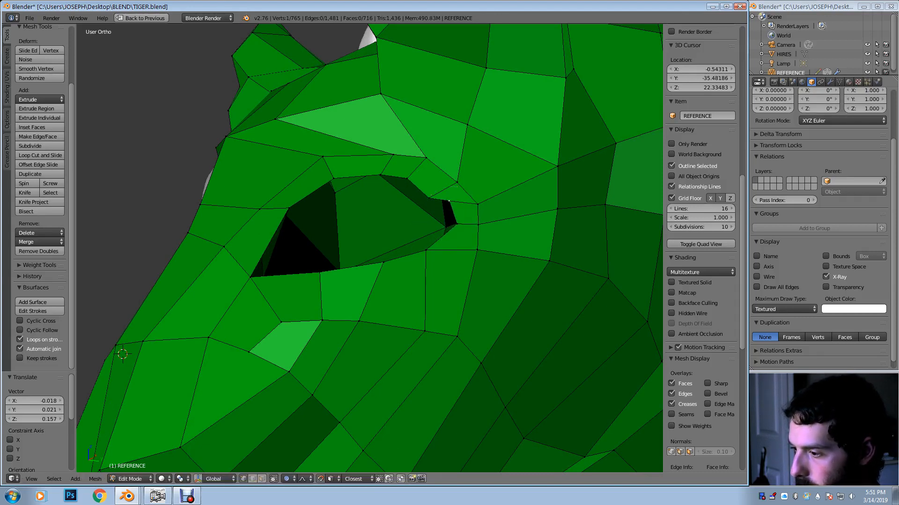
key("g")
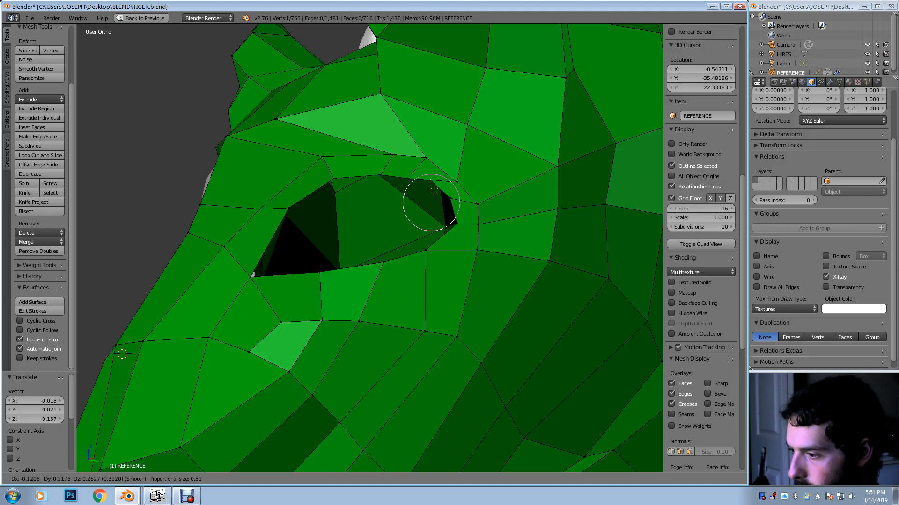
left_click(434, 191)
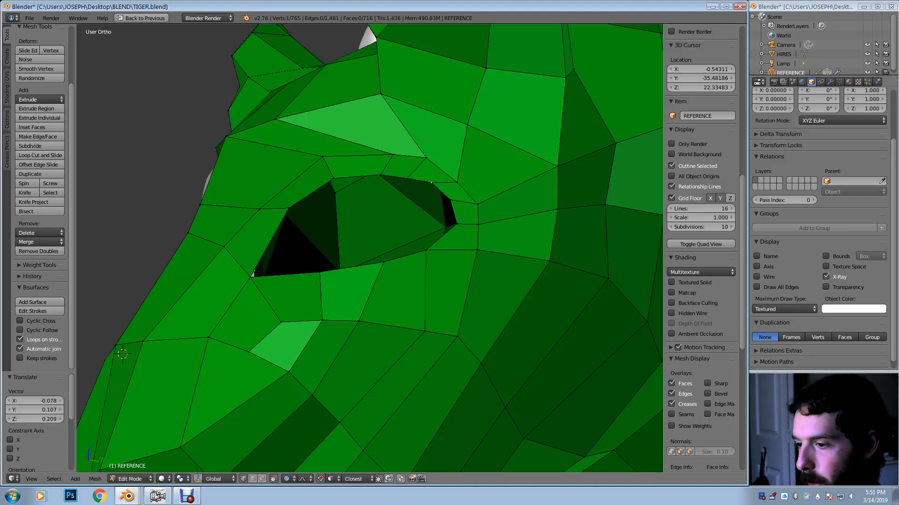
Add a single loop cut from the nose bridge centreline to the eye rim near the inner corner
key("ctrl+r")
left_click(249, 225)
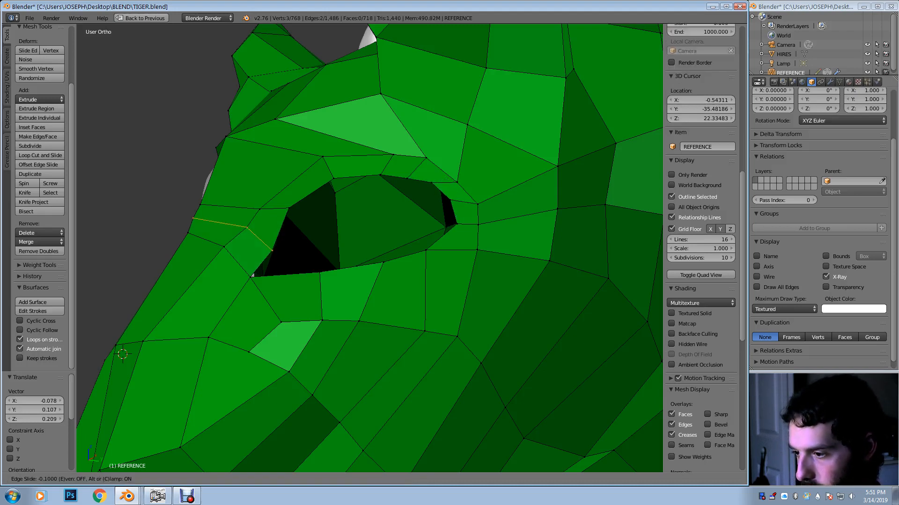
key("Return")
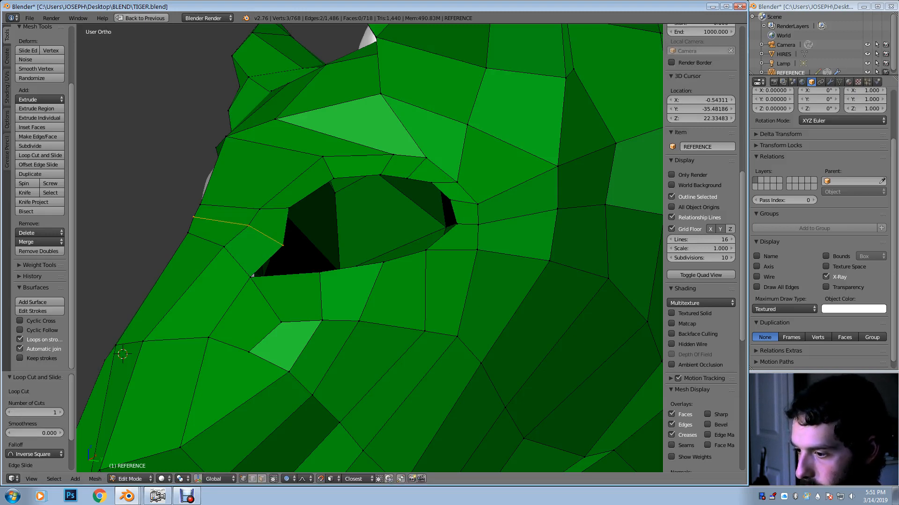
Shift the new loop's two outer vertices towards the nose and raise the lower rim vertex to shape the eye's inner corner
key("g")
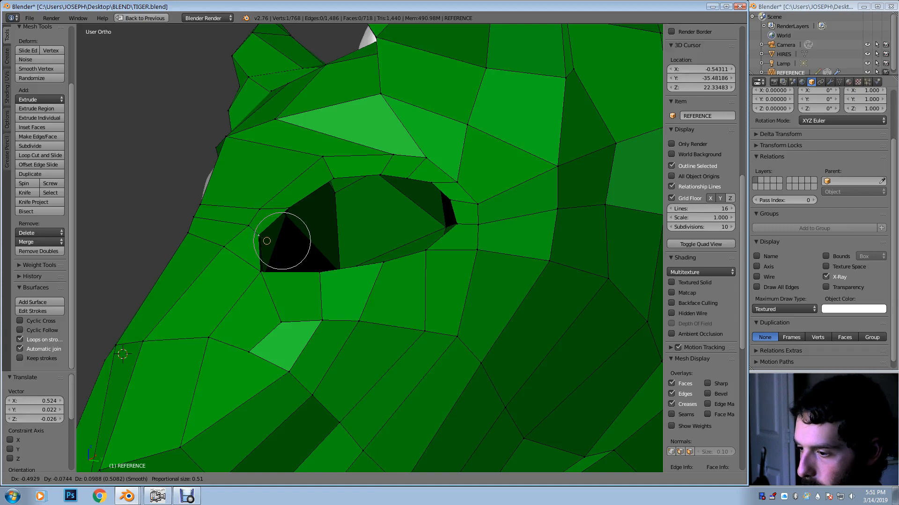
left_click(258, 238)
key("g")
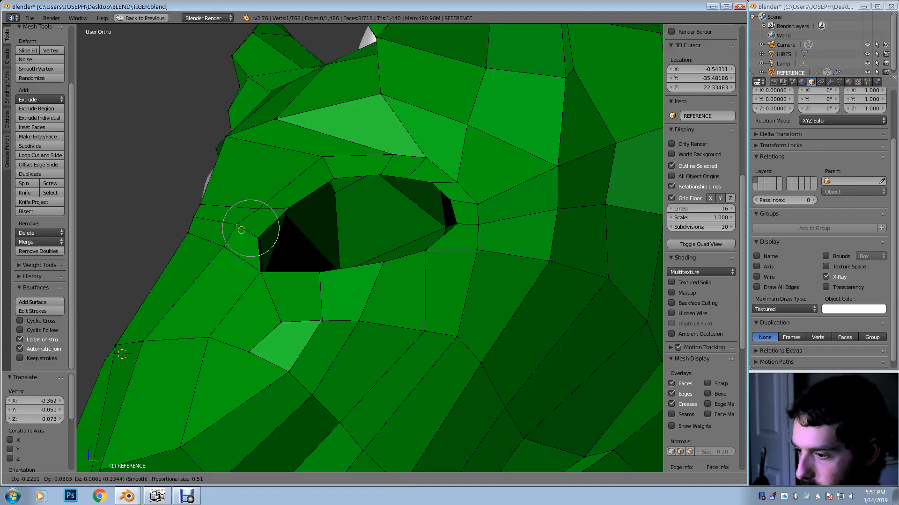
left_click(241, 230)
key("g")
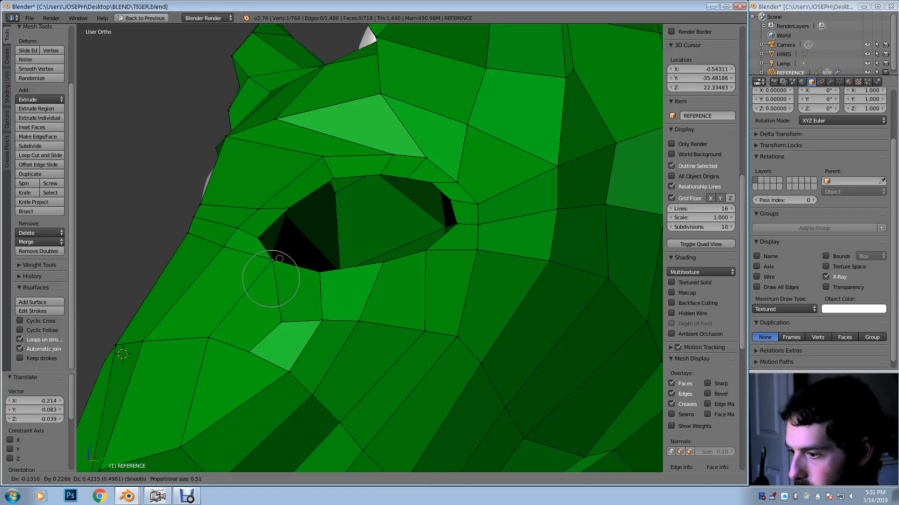
left_click(279, 260)
Slide the front upper eye rim vertex back and add a single loop cut across the brow ahead of it
right_click(335, 187)
key("g")
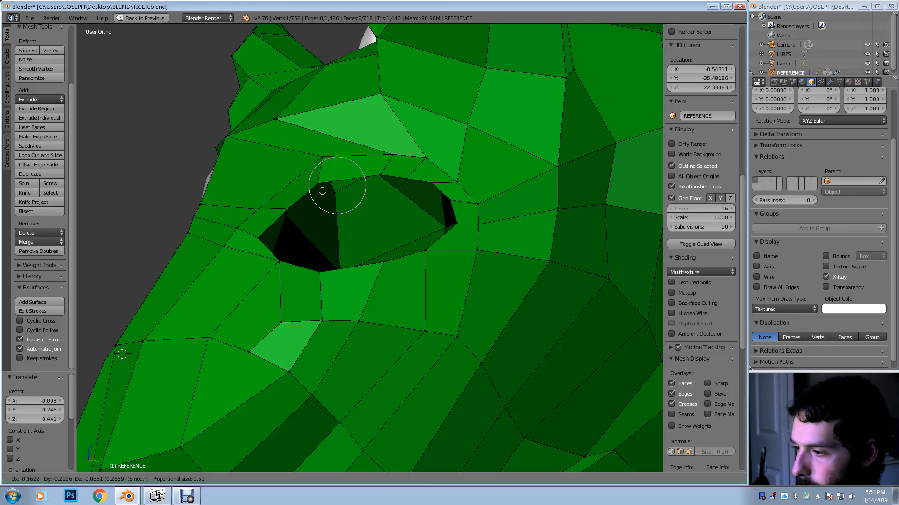
left_click(346, 176)
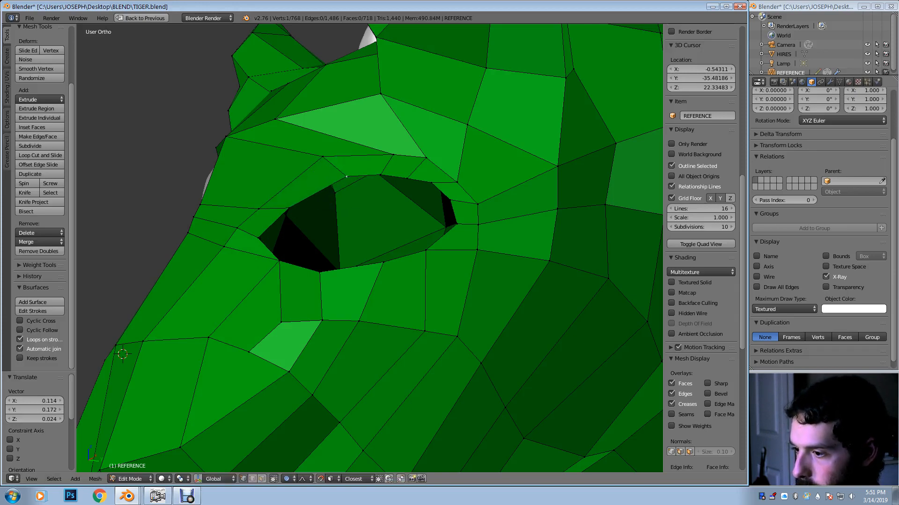
key("ctrl+r")
left_click(309, 185)
left_click(309, 182)
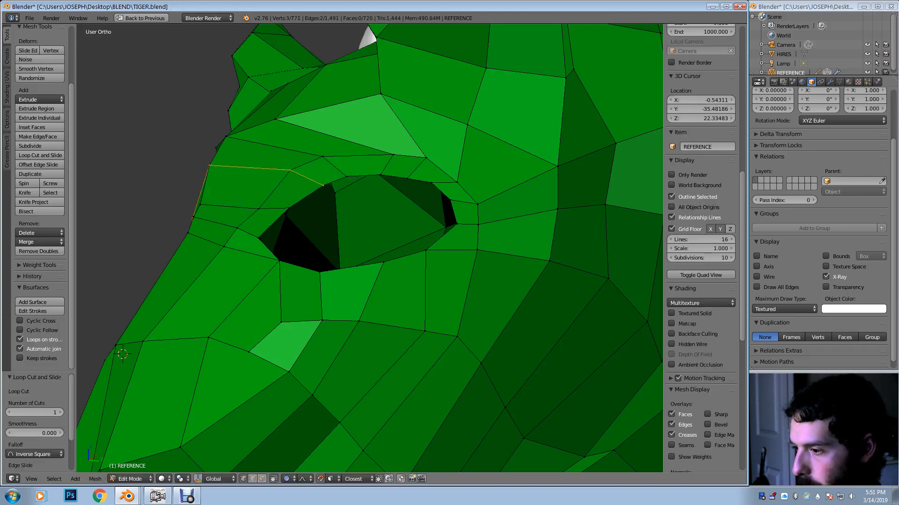
Move the front brow vertex and the new loop's rim vertex forward to even out the upper eyelid spacing
right_click(323, 156)
key("g")
left_click(310, 159)
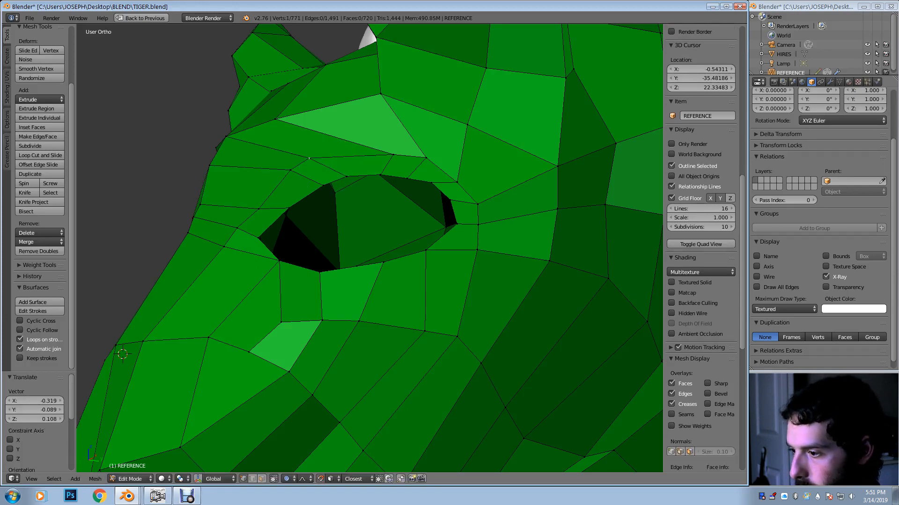
right_click(323, 185)
key("g")
left_click(310, 187)
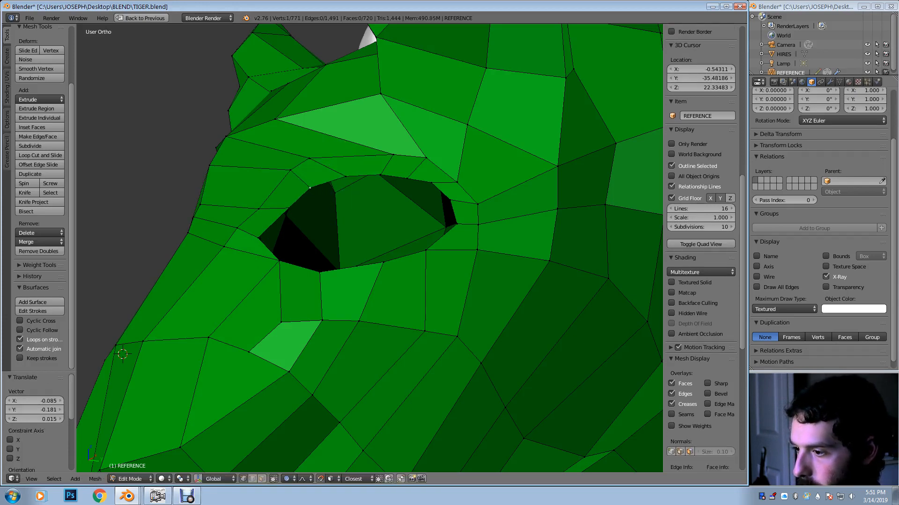
Move the new loop's middle vertex and the neighbouring front rim vertex forward towards the nose to round the eye opening
key("g")
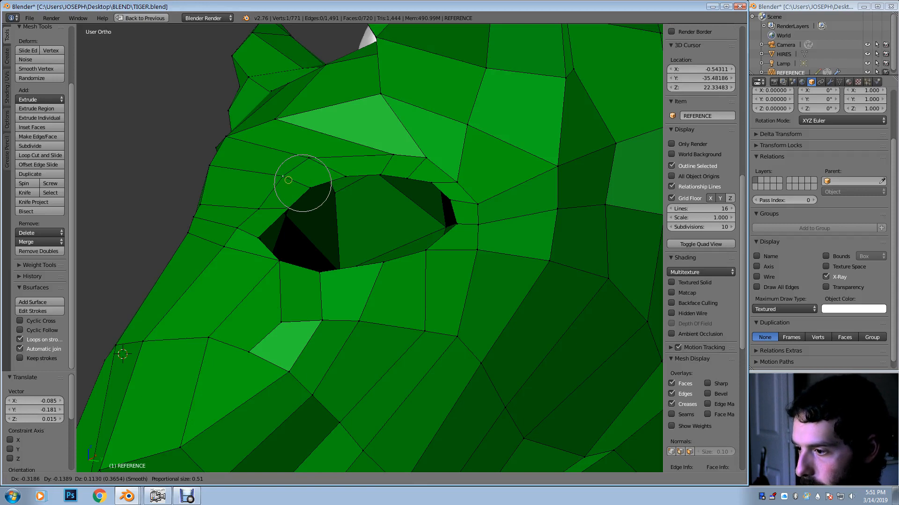
left_click(288, 181)
right_click(293, 202)
key("g")
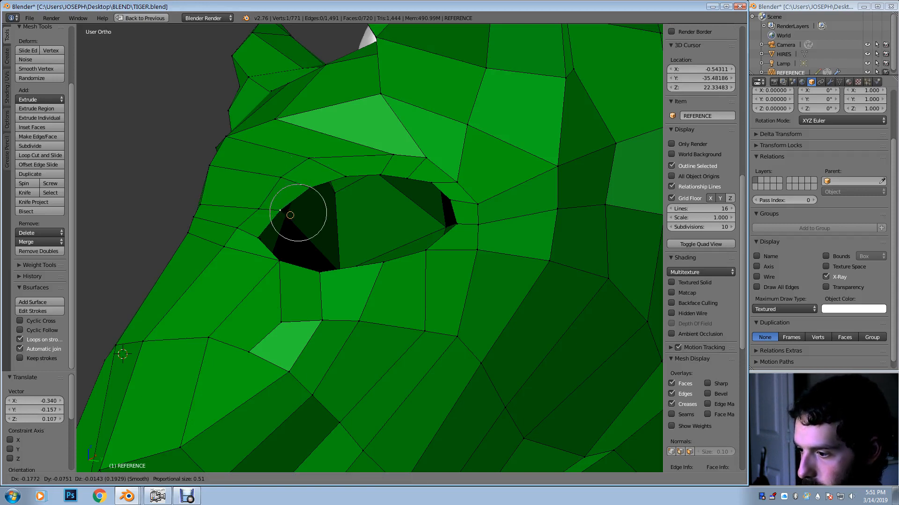
left_click(281, 210)
Nudge the eye's inner corner rim vertex and the vertex just outside it into place with a 0.29 proportional editing size
right_click(310, 188, "shift")
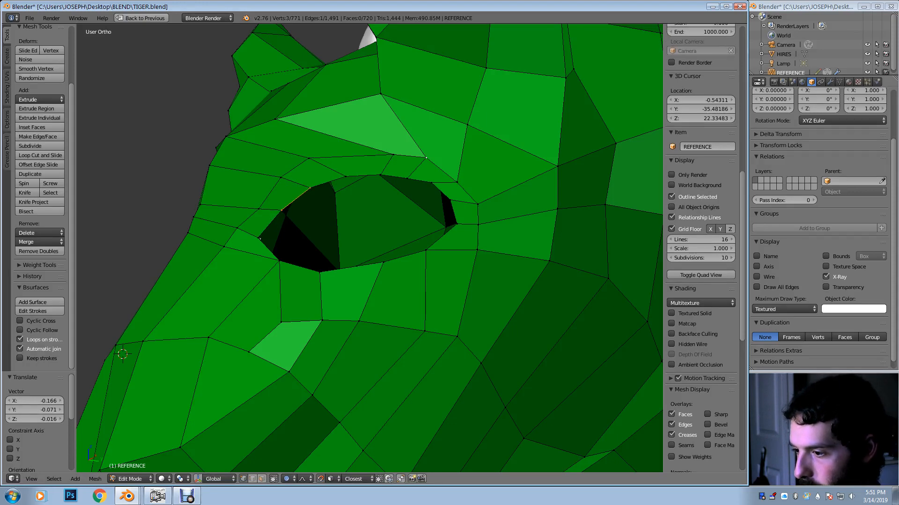
right_click(426, 157)
middle_click_drag(426, 159, 450, 180)
key("g")
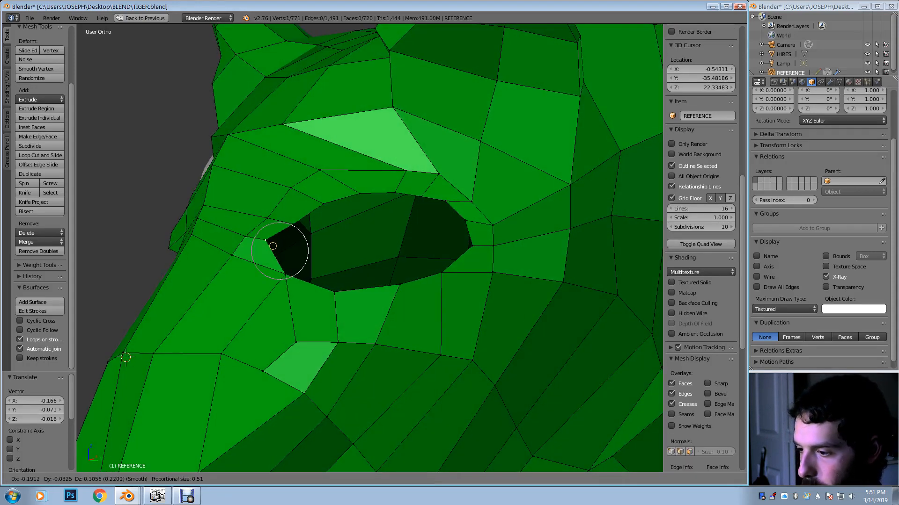
scroll(276, 246, "up", 4)
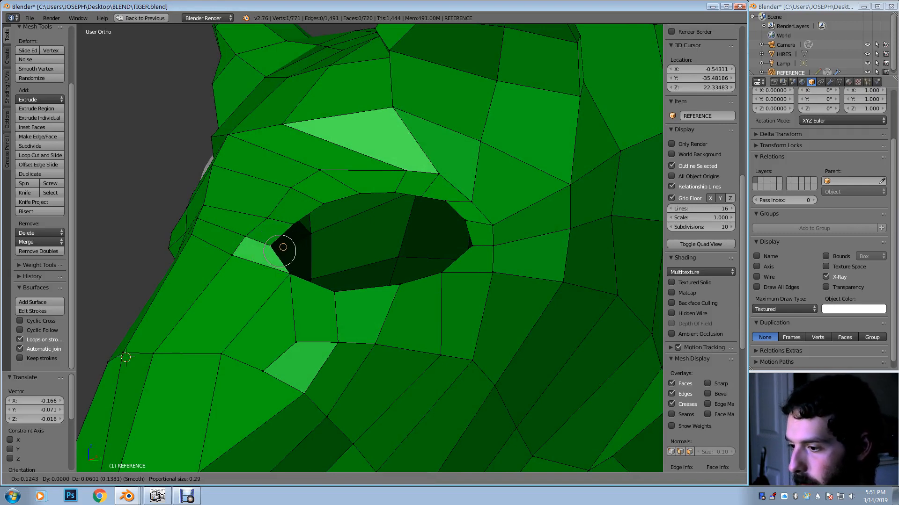
left_click(280, 248)
key("g")
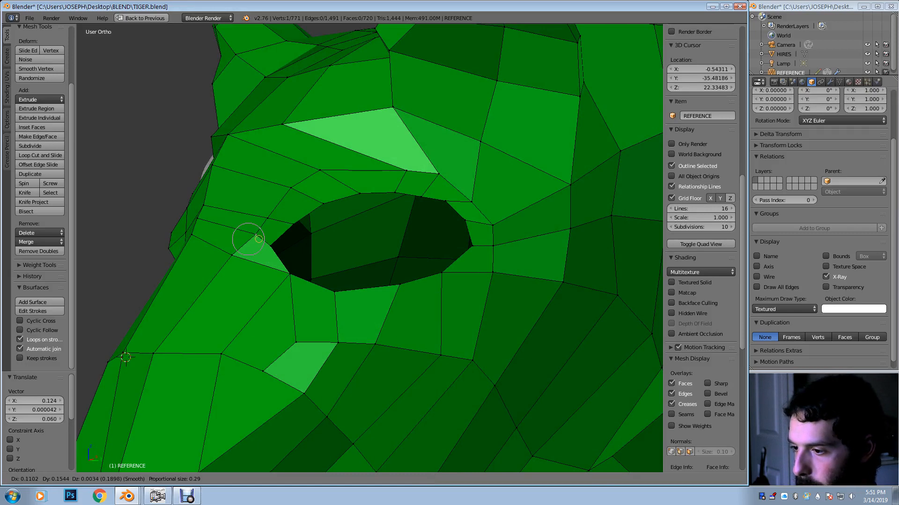
left_click(248, 234)
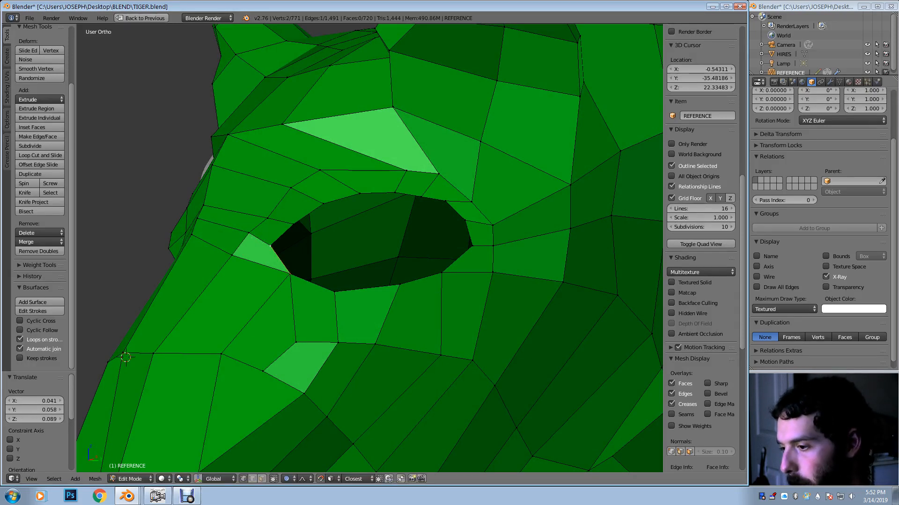
Fill the inner corner end of the eye opening with two quads joining the upper and lower rims
scroll(700, 248, "up", 2)
right_click(293, 224, "shift")
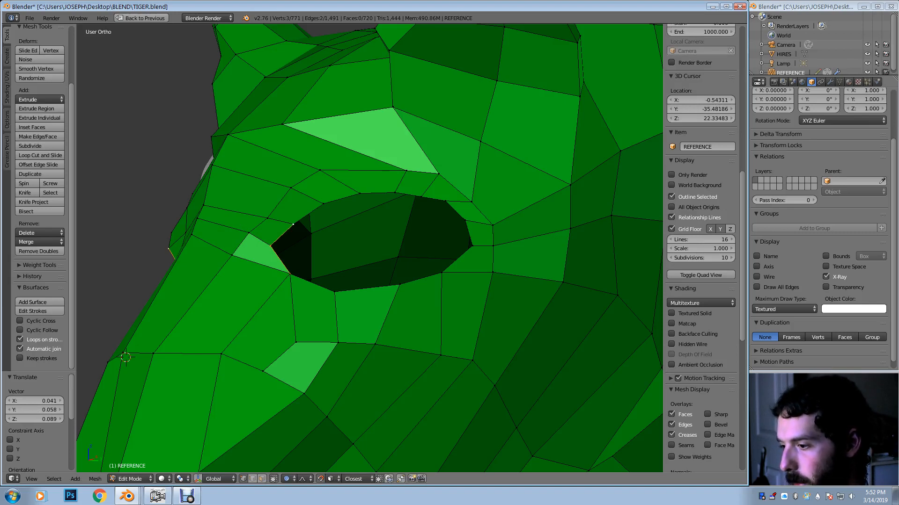
key("f")
mouse_move(328, 234)
middle_mouse_down()
mouse_move(271, 227)
mouse_move(328, 237)
mouse_move(349, 250)
middle_mouse_up()
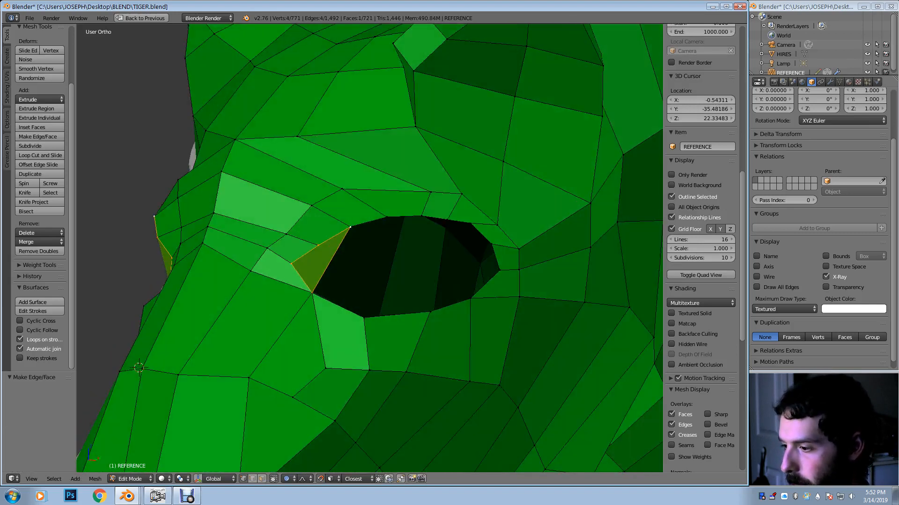
right_click(387, 217)
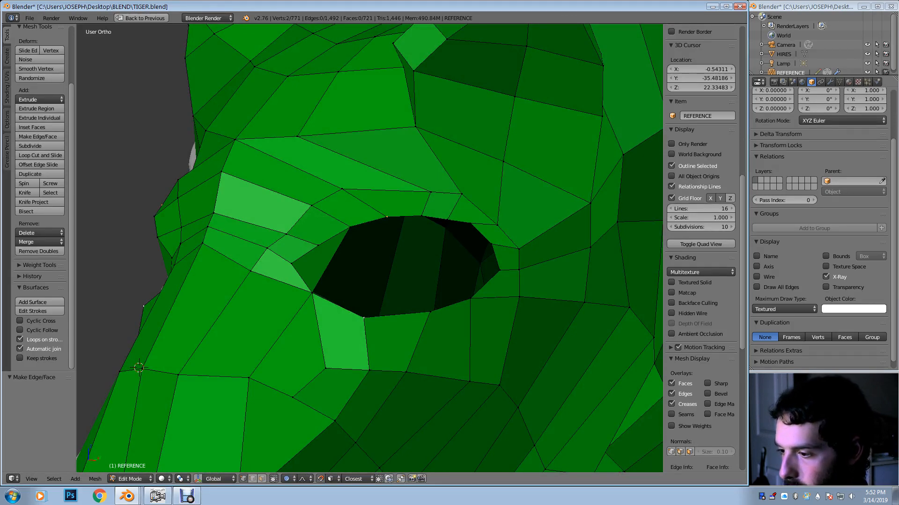
middle_click_drag(363, 317, 338, 313)
right_click(285, 289, "shift")
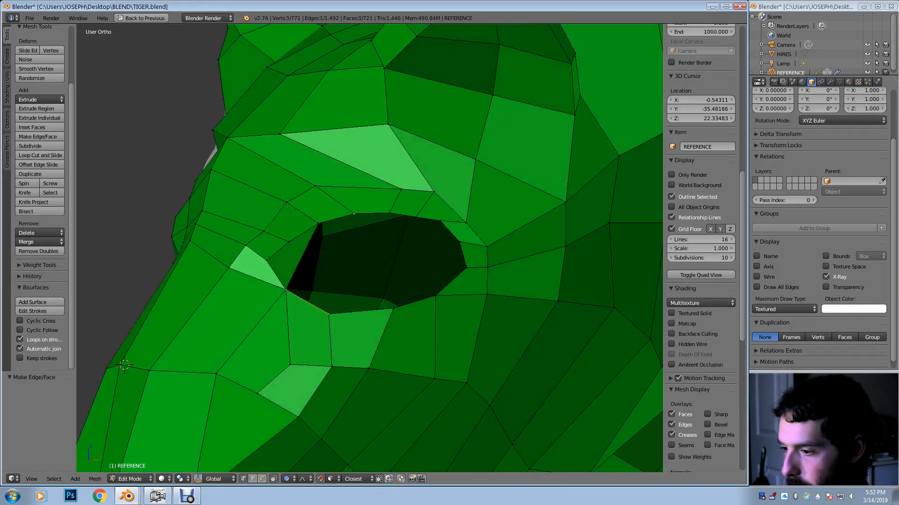
right_click(319, 223, "shift")
key("f")
middle_click_drag(323, 229, 281, 206)
Fill the middle of the eye opening with two more quads between the upper and lower rim vertices
right_click(337, 176)
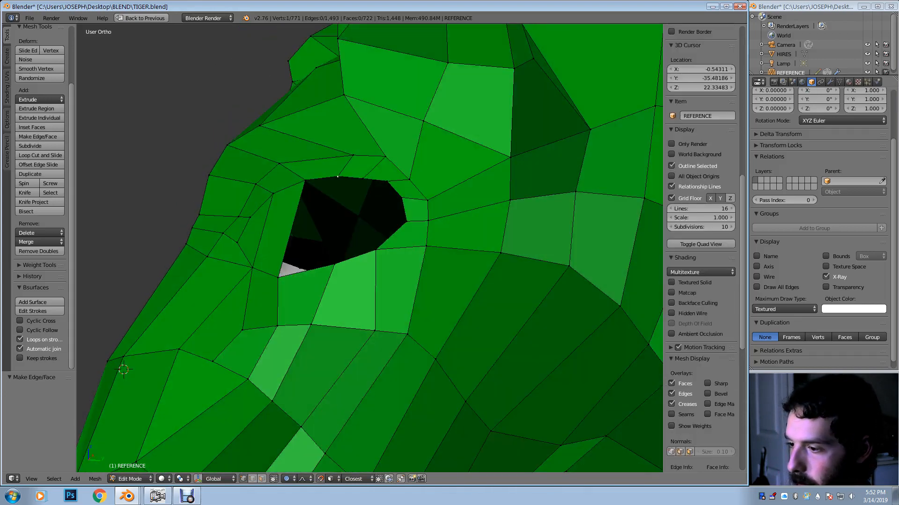
right_click(305, 181, "shift")
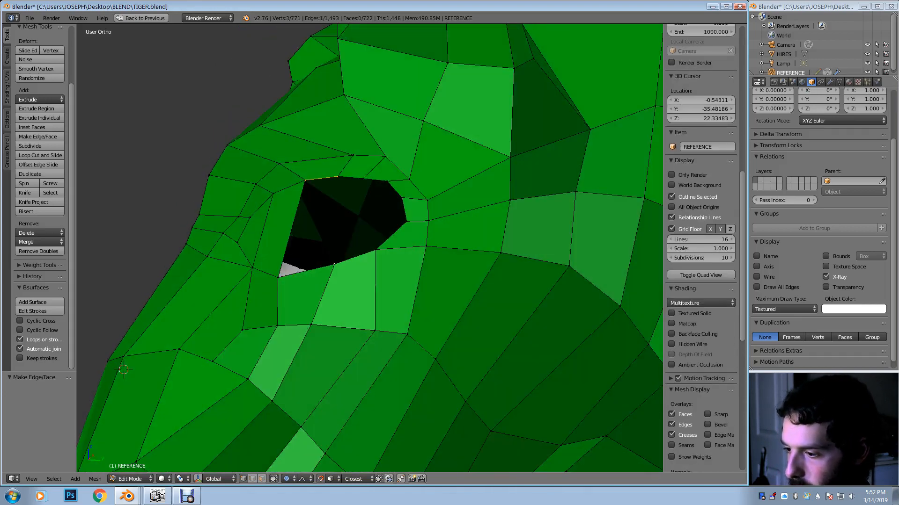
right_click(278, 278, "shift")
key("f")
middle_click_drag(278, 277, 235, 300, "shift")
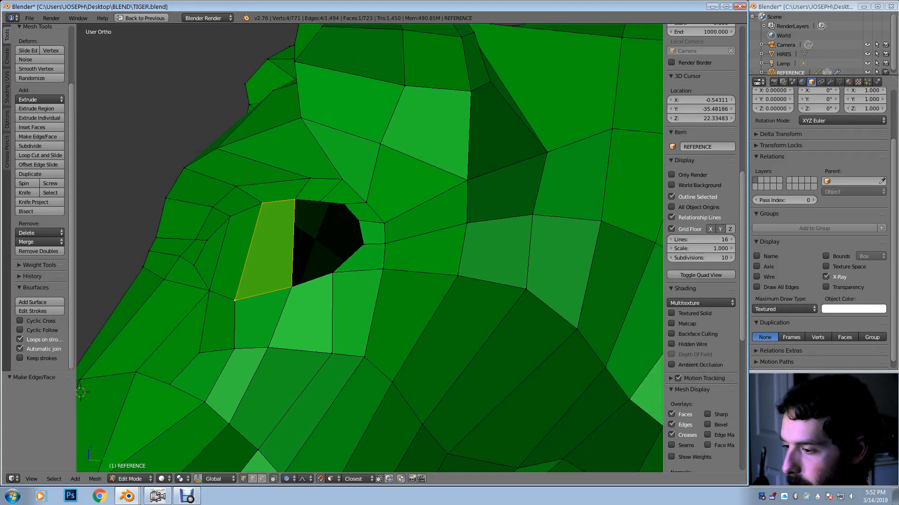
right_click(332, 272)
key("g")
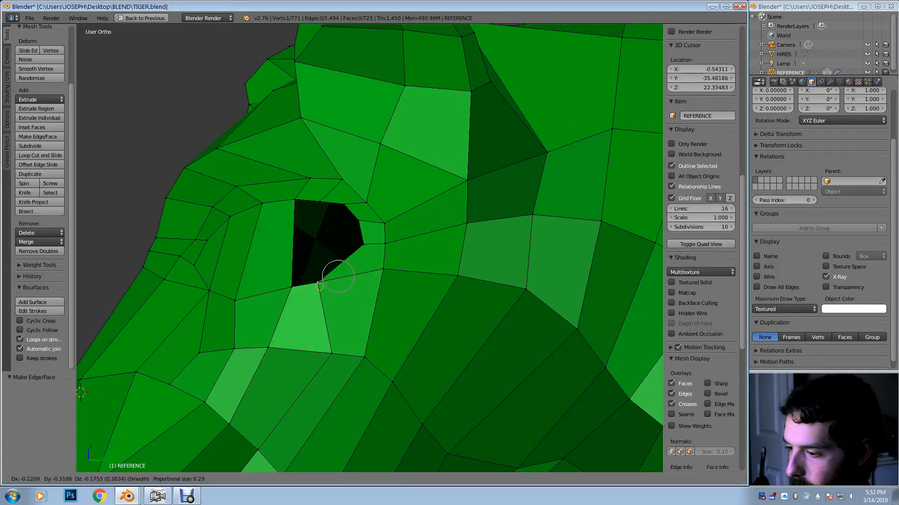
key("Escape")
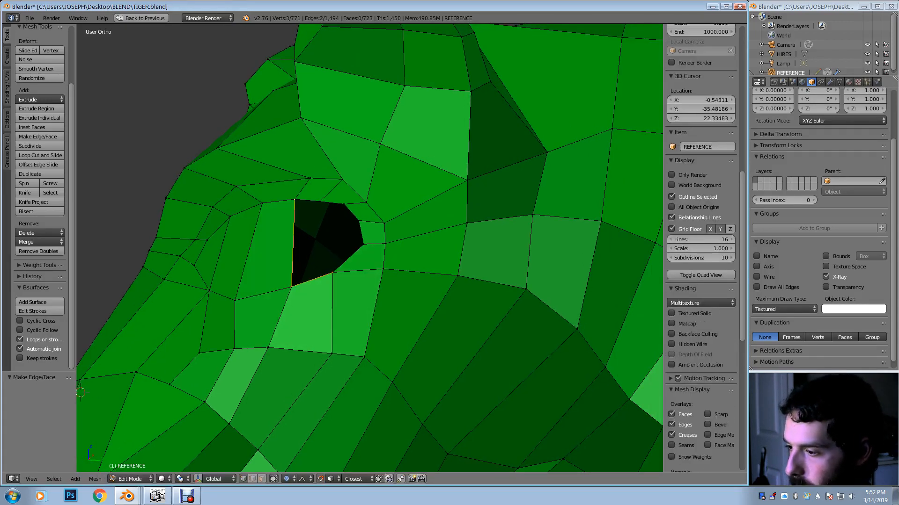
key("f")
middle_click_drag(319, 201, 333, 224)
Add one more quad across the eye opening, reaching the lower rim vertex near the outer corner
right_click(358, 228)
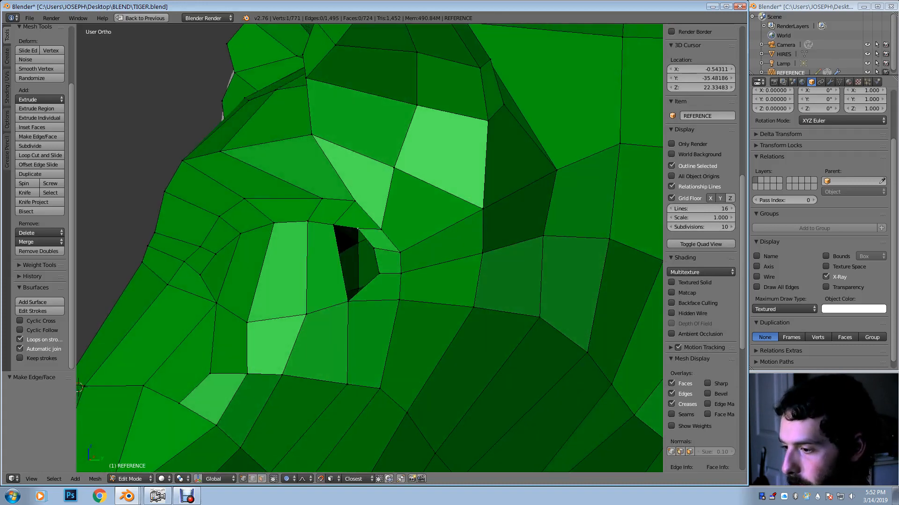
right_click(334, 224, "shift")
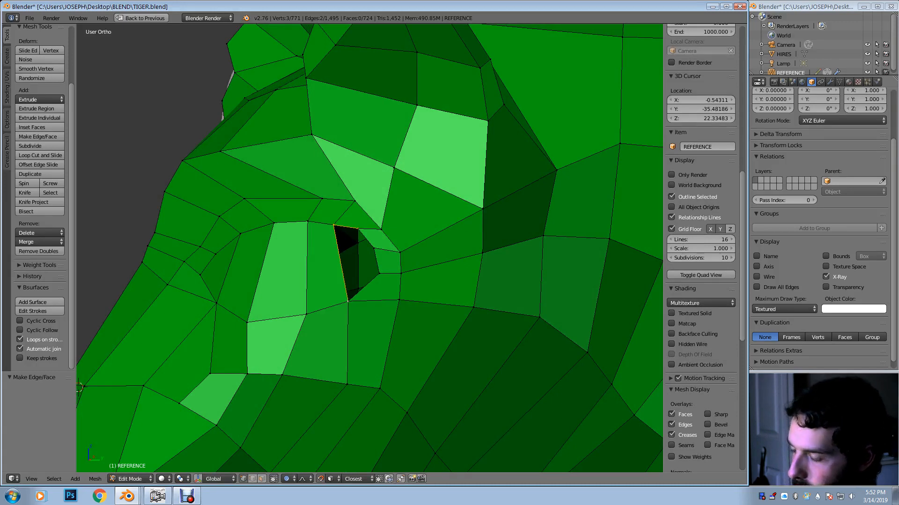
right_click(379, 274, "shift")
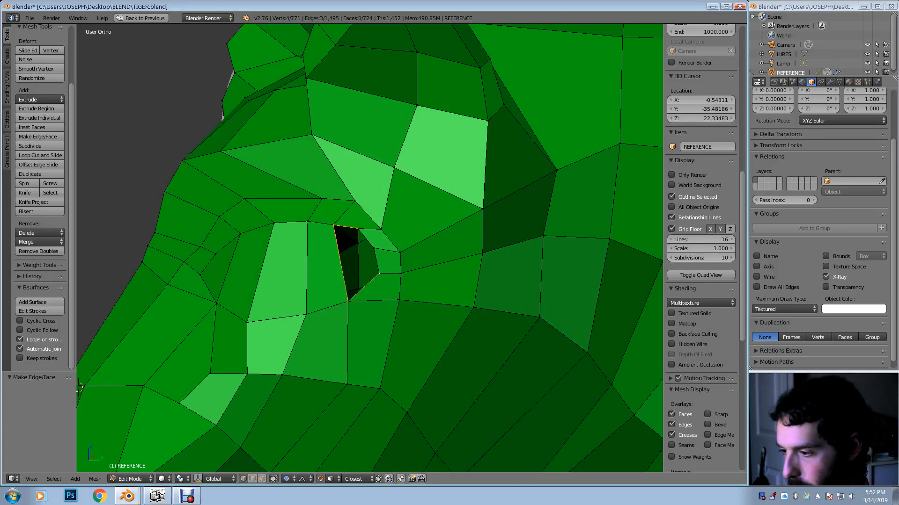
key("f")
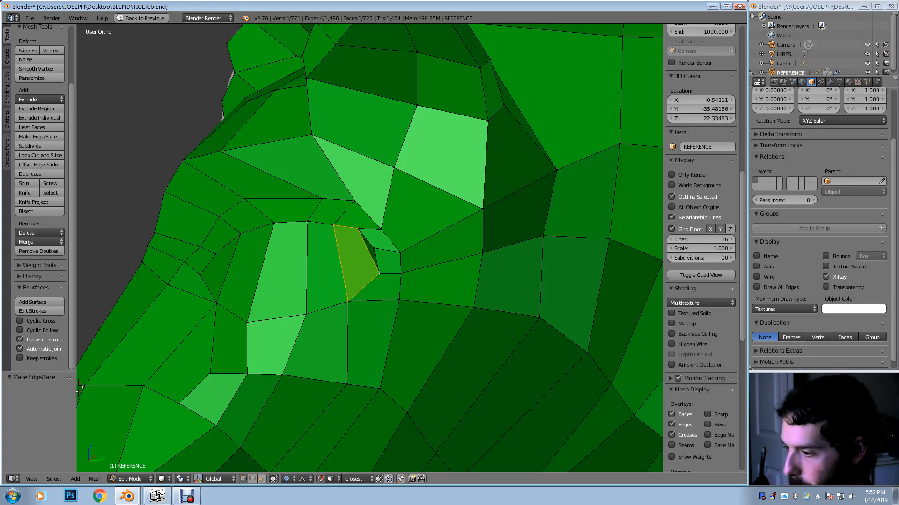
Raise the brow vertex above the eye's outer corner
right_click(373, 248)
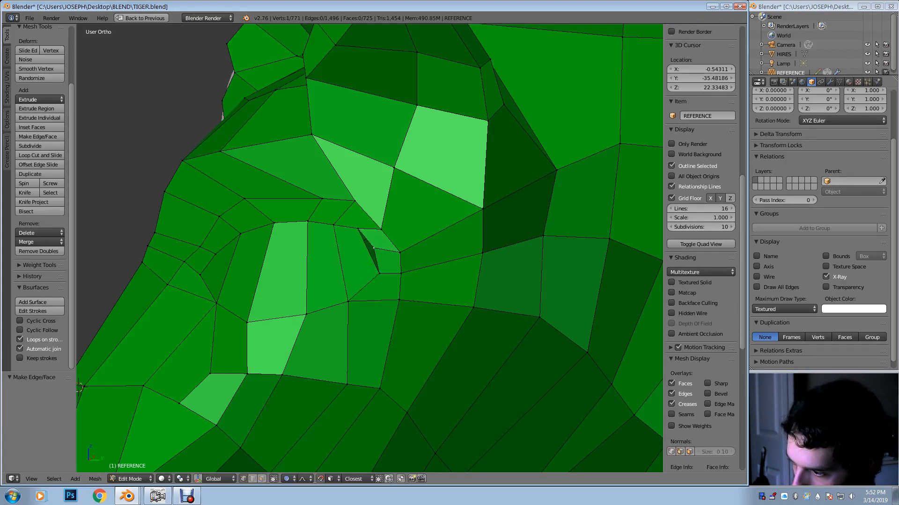
key("g")
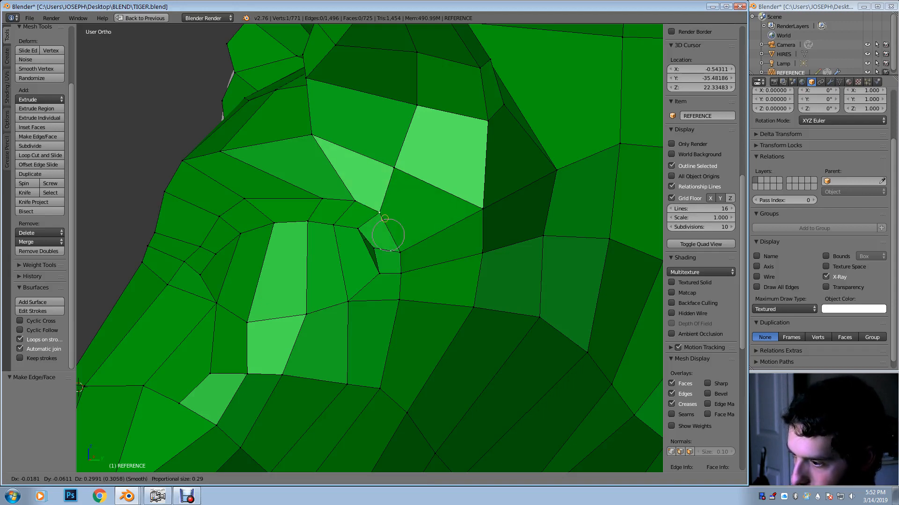
key("Return")
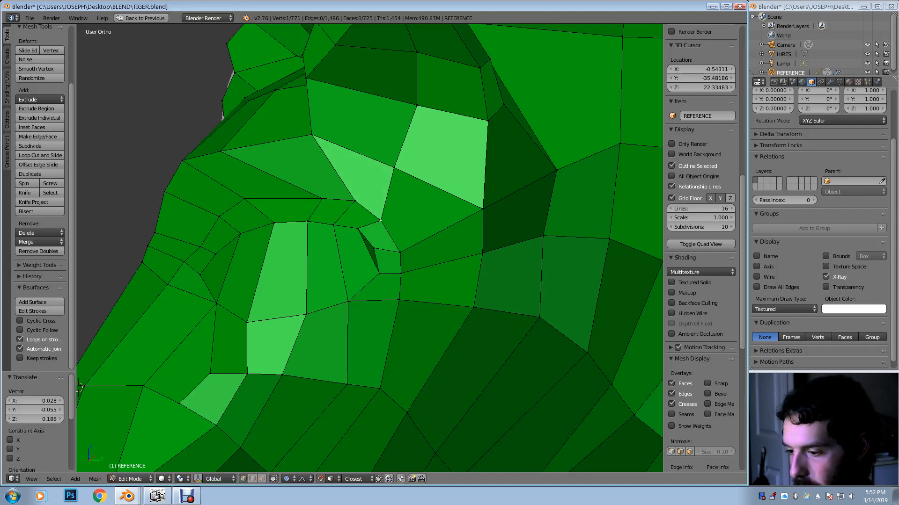
Delete the small rim face at the eye's outer corner and raise the vertex just behind it
key("3")
right_click(367, 258)
key("x")
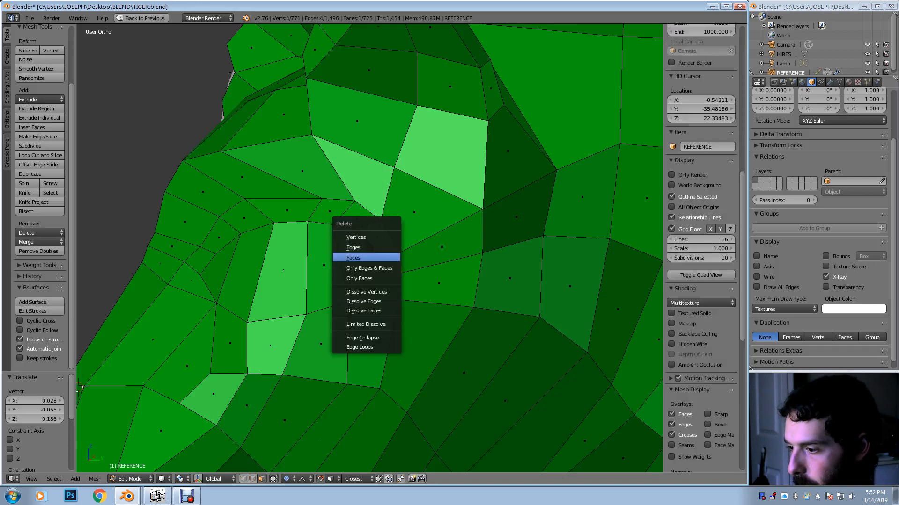
left_click(368, 258)
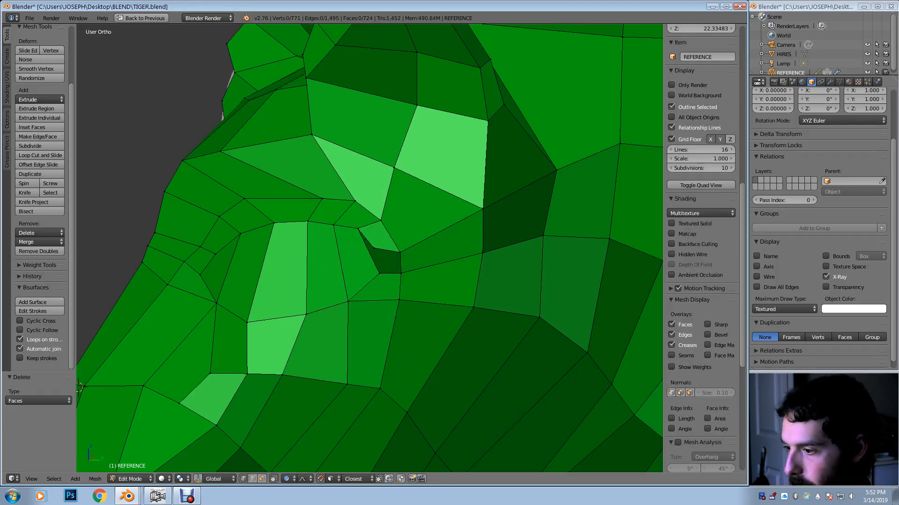
right_click(401, 252)
key("g")
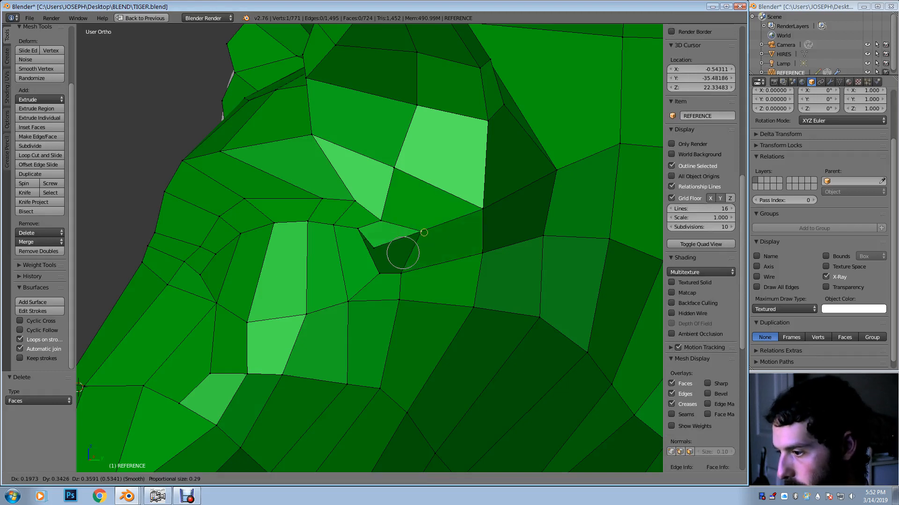
left_click(401, 233)
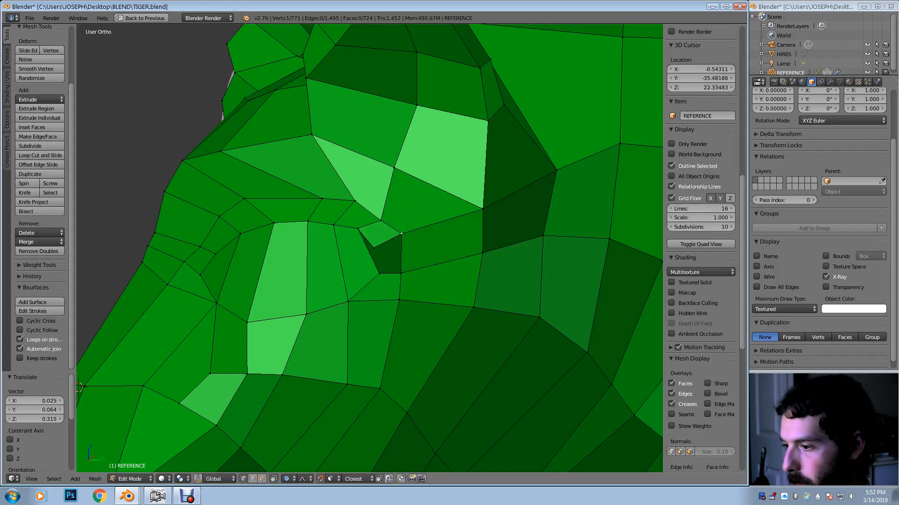
Move the two rear vertices of the loop above the upper eyelid forward and up to even out their spacing
right_click(322, 199)
key("g")
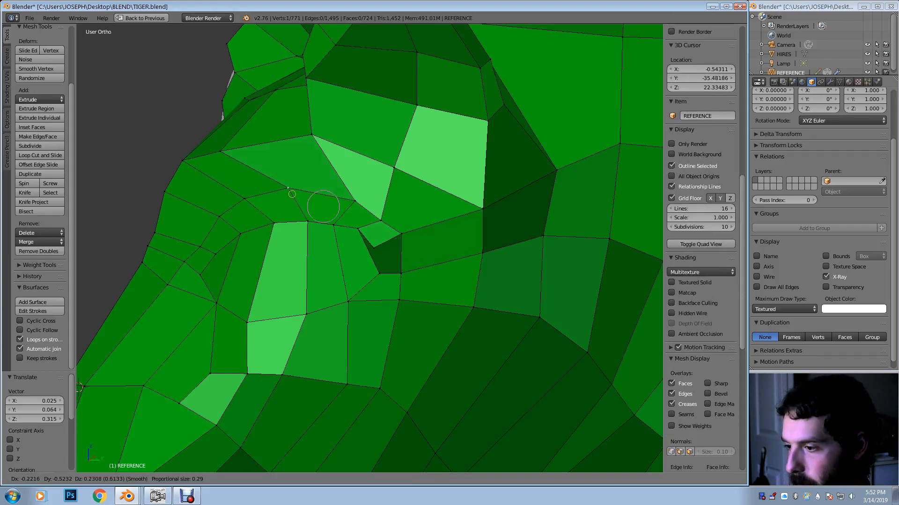
left_click(288, 189)
key("g")
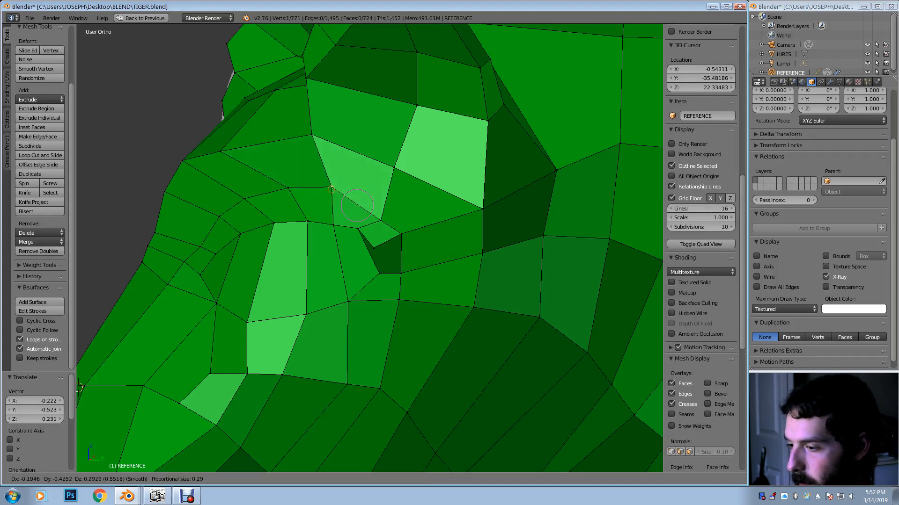
left_click(332, 191)
key("g")
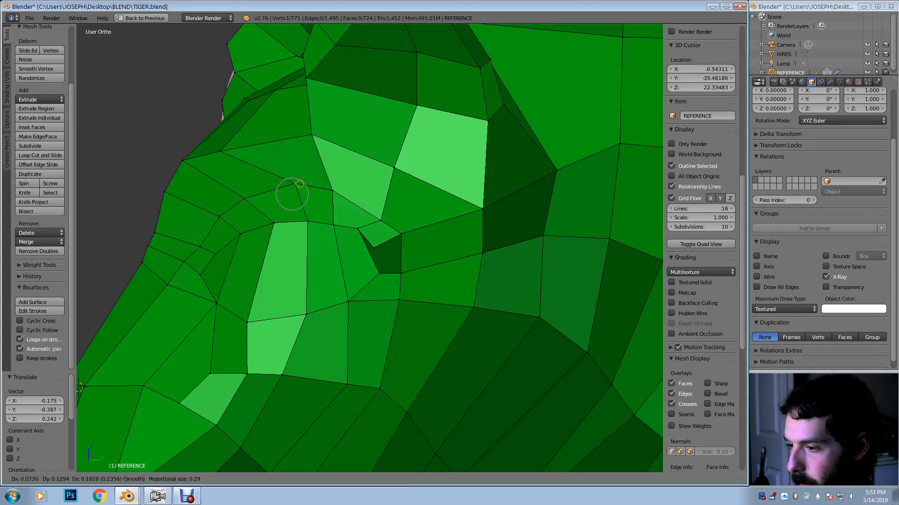
left_click(298, 189)
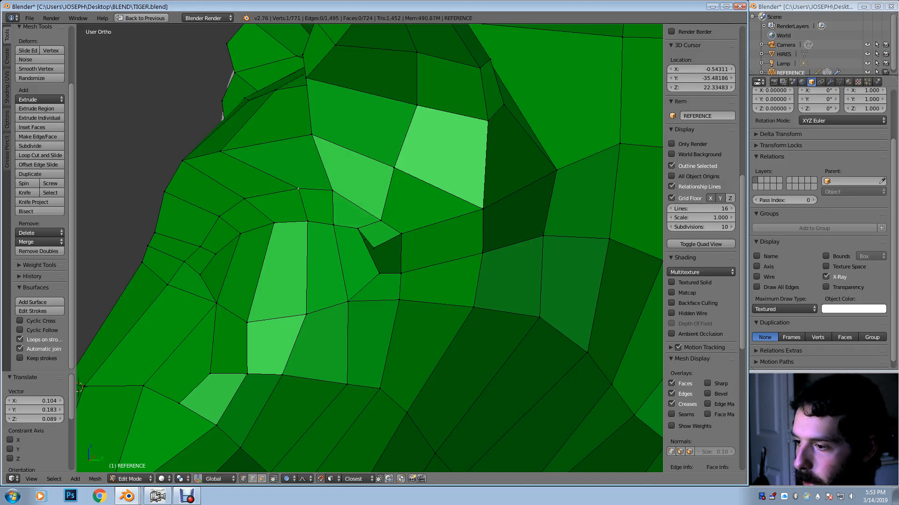
Shift the brow vertex above the eye outward, away from the centre of the face
middle_click_drag(298, 189, 350, 227)
key("g")
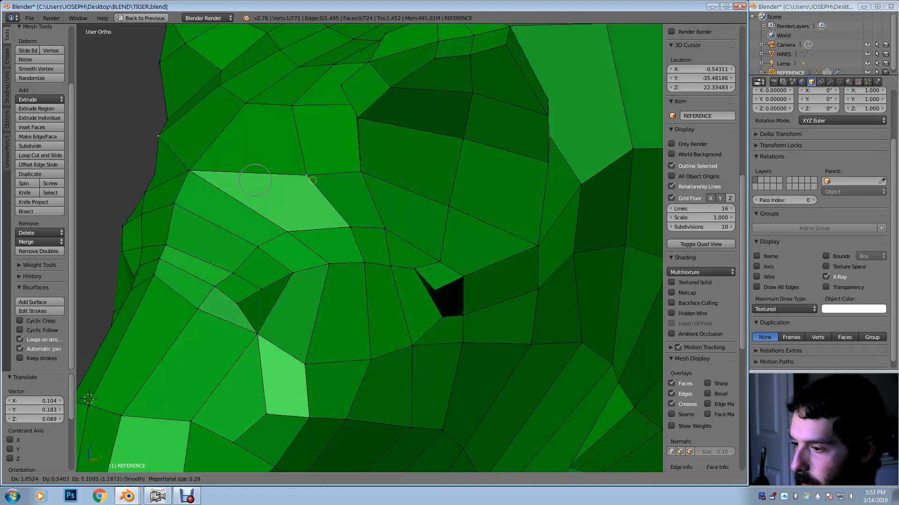
left_click(314, 174)
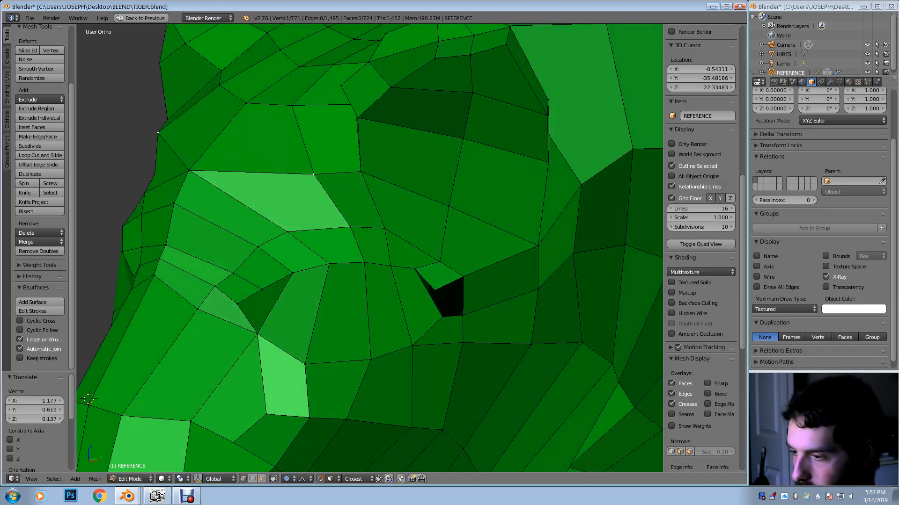
Delete the midline vertex between the brows together with its surrounding faces
middle_click_drag(313, 174, 390, 167)
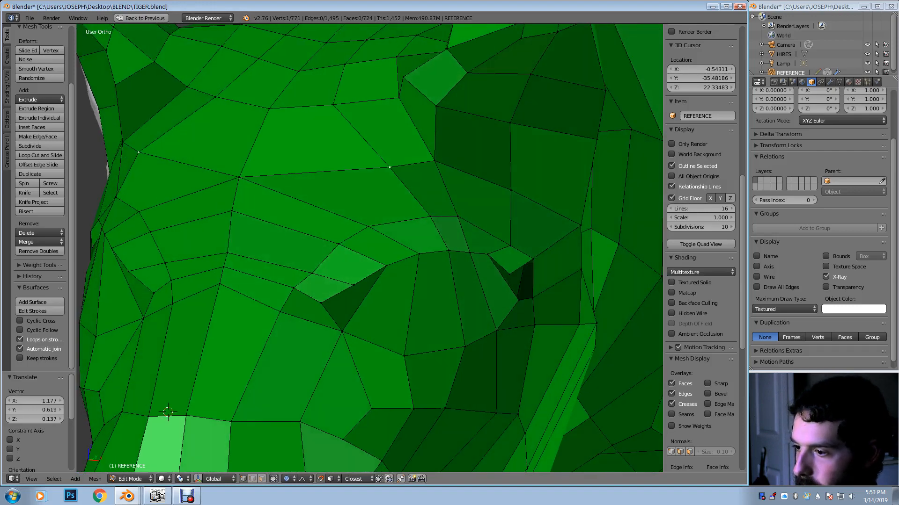
key("x")
left_click(220, 157)
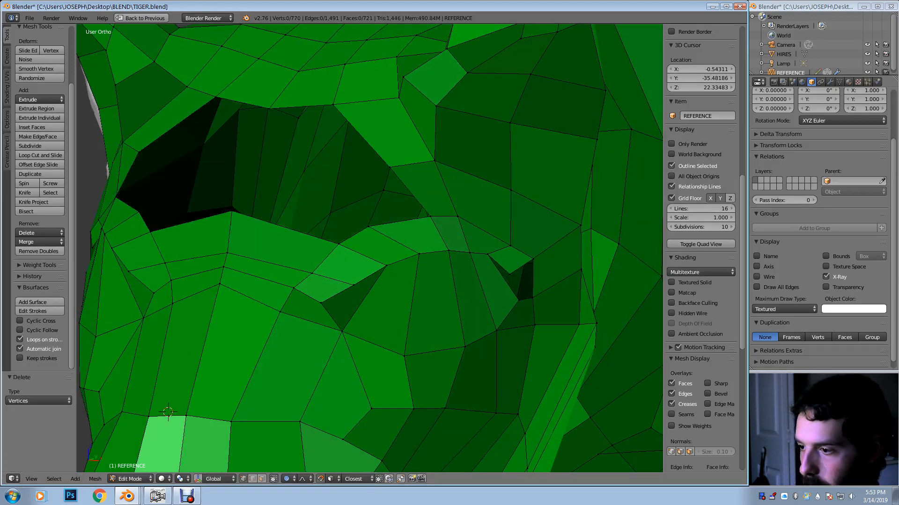
Fill the middle of the hole between the brows with a face joining the forehead edge to the nose bridge edge
scroll(701, 234, "down", 3)
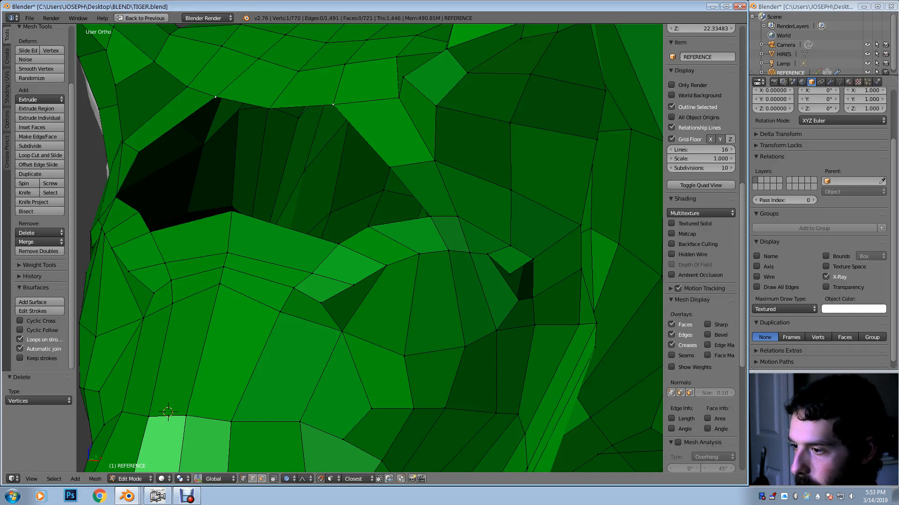
right_click(269, 108, "shift")
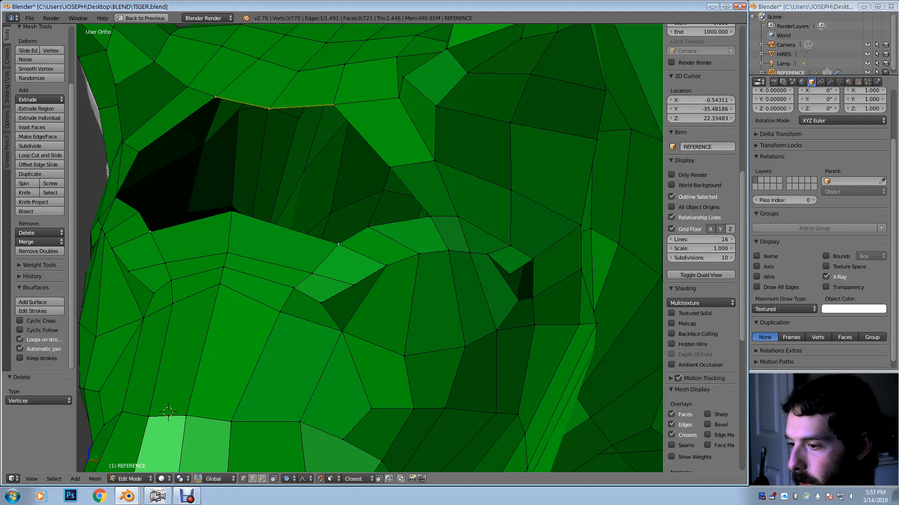
right_click(232, 211, "shift")
key("f")
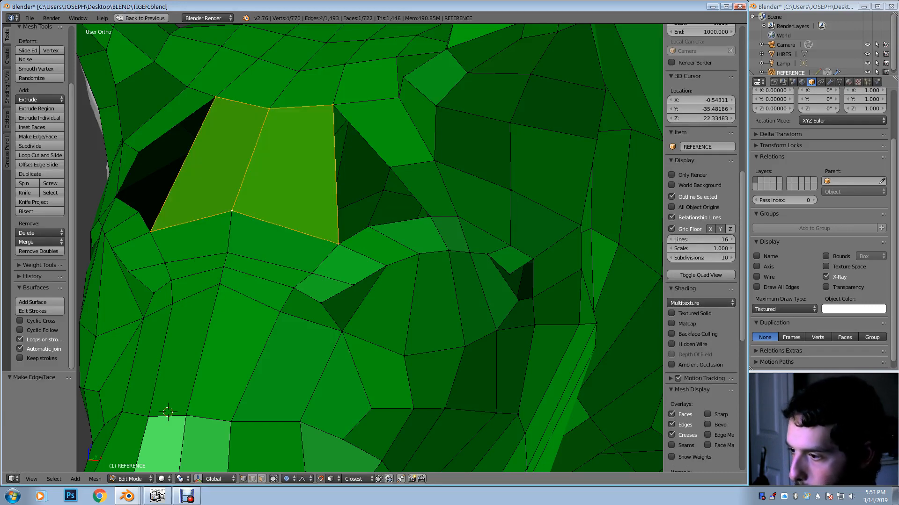
Add a horizontal loop cut across the new face between the brows and merge its end vertex into the neighbouring brow vertex
key("ctrl+r")
left_click(293, 167)
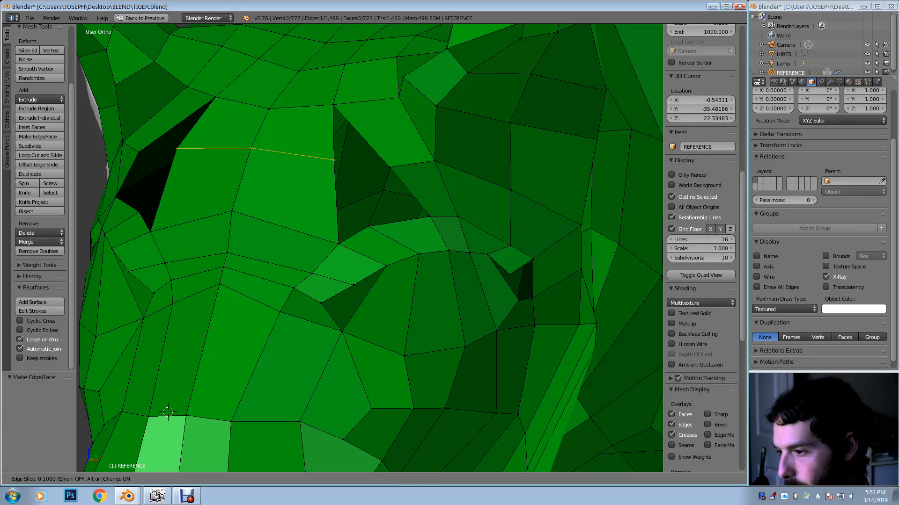
key("Return")
scroll(700, 248, "down", 2)
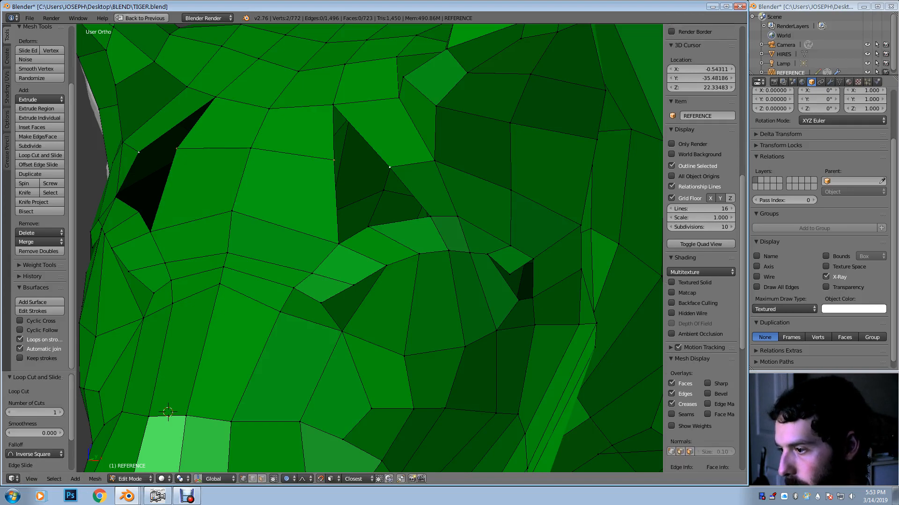
key("alt+m")
key("Return")
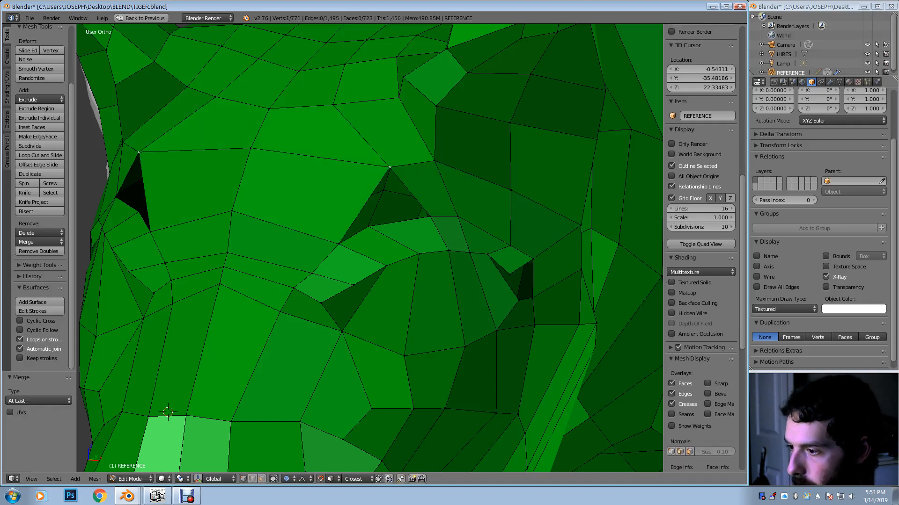
Move the merged brow vertex toward the face's midline and shift the loop vertex above the inner eye corner outward
key("g")
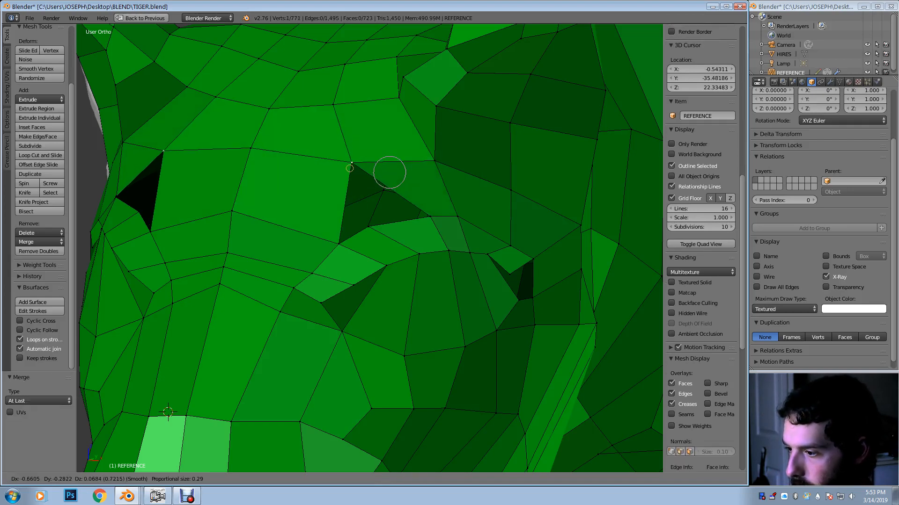
key("Return")
right_click(368, 226)
key("g")
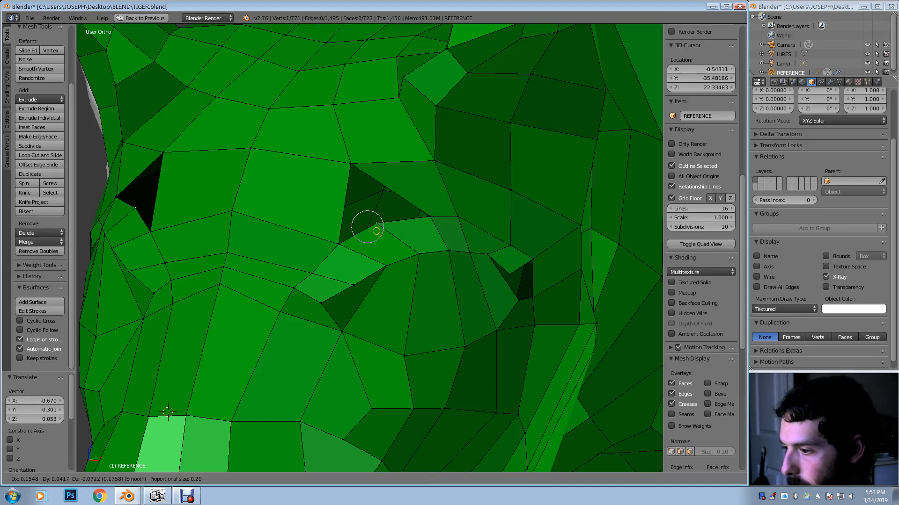
left_click(390, 227)
Fill the remaining triangular gap above the inner eye corner with a four-vertex face
middle_click_drag(391, 228, 319, 202)
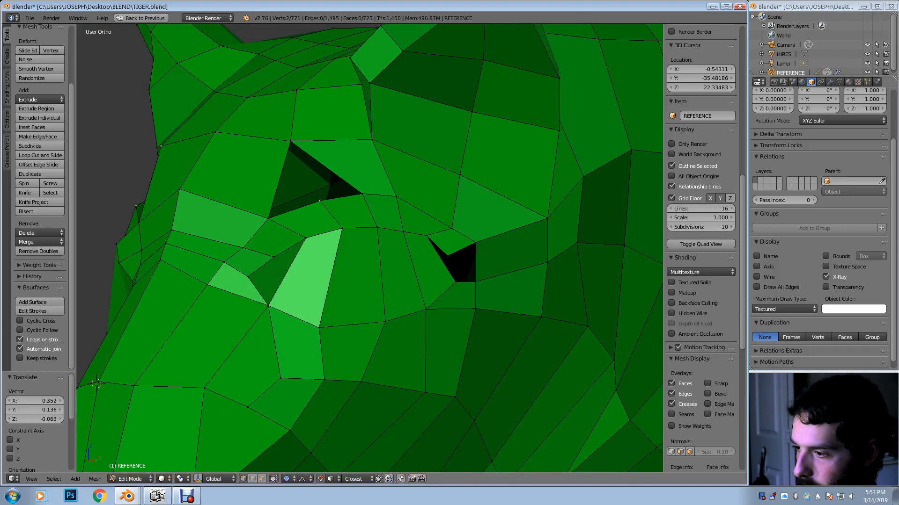
right_click(361, 194, "shift")
scroll(700, 234, "up", 2)
right_click(268, 219, "shift")
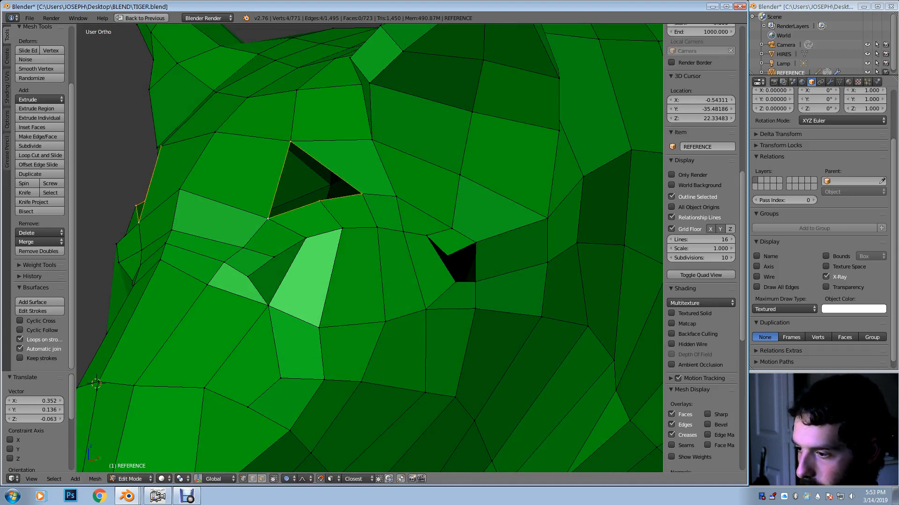
key("f")
Raise the two loop vertices above the inner eye corner and the brow vertex above them
right_click(267, 218)
key("g")
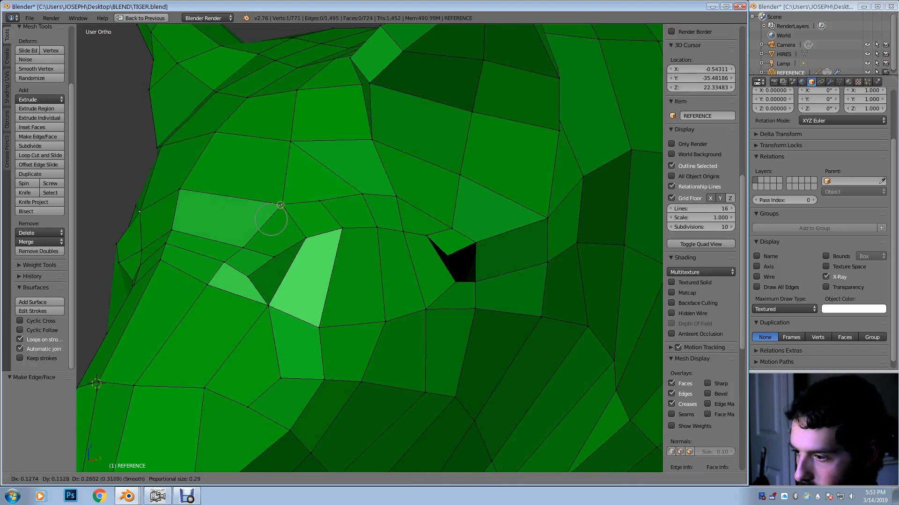
left_click(282, 205)
key("g")
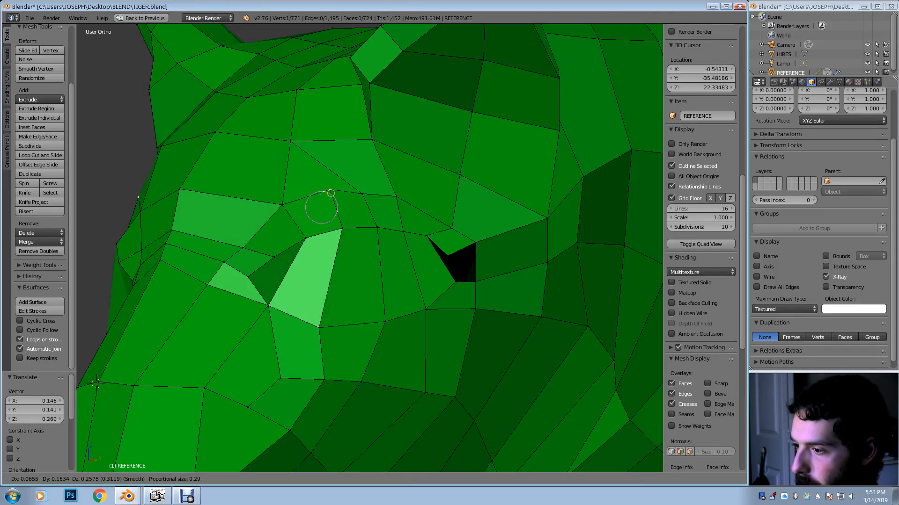
left_click(323, 194)
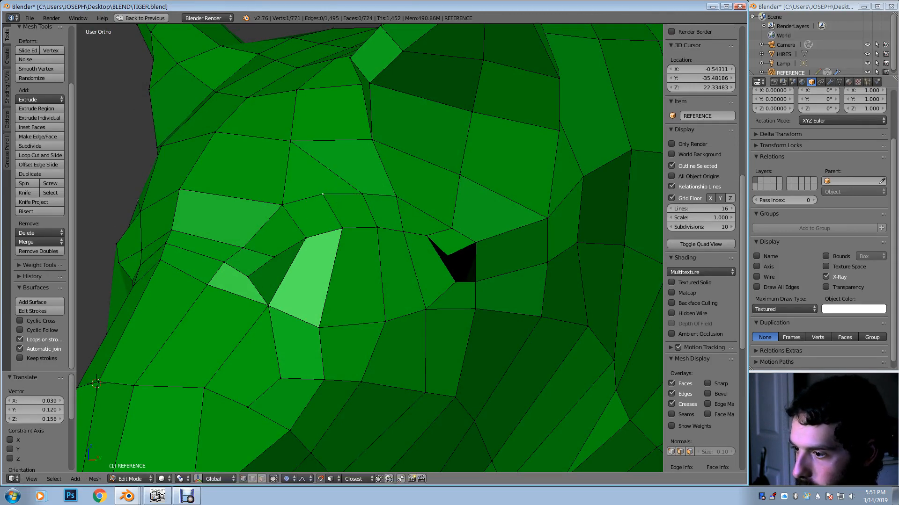
right_click(290, 141)
key("g")
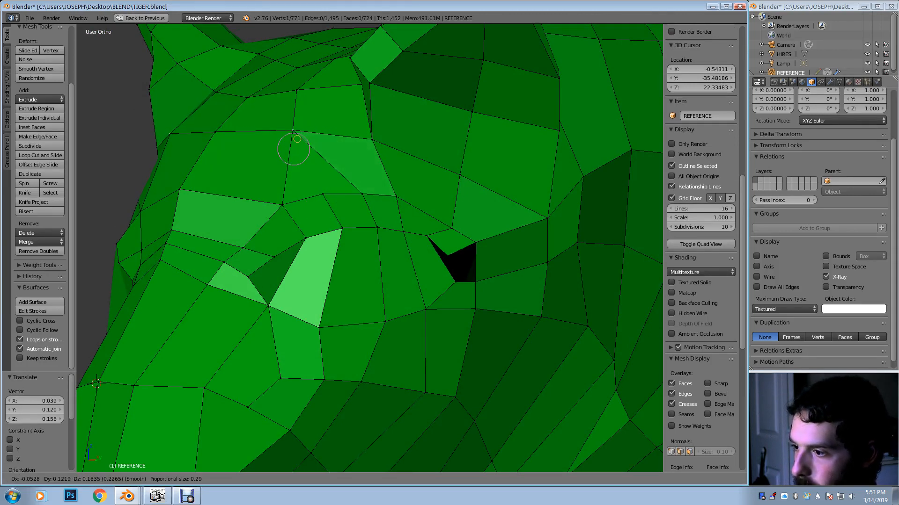
left_click(292, 130)
Delete the triangular-looking face above the inner eye corner, leaving its vertices in place
middle_click_drag(292, 130, 376, 148)
middle_click_drag(387, 254, 393, 257, "shift")
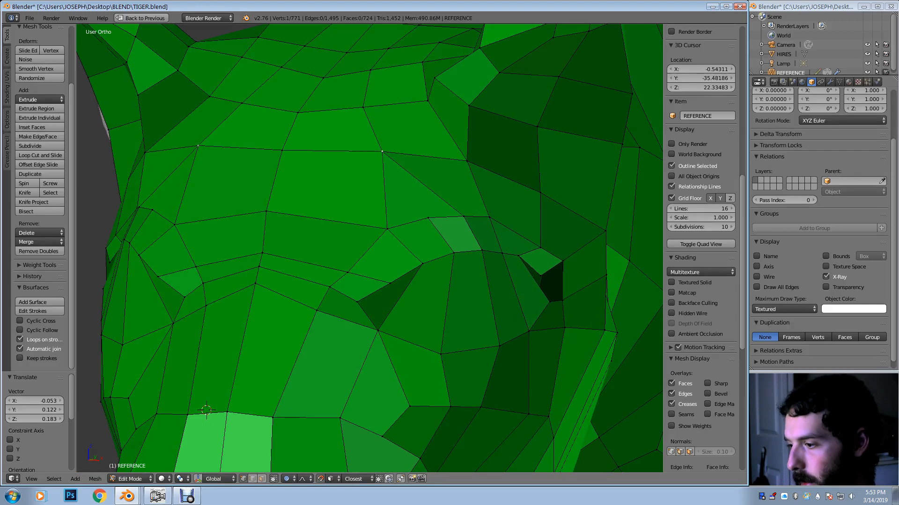
left_click(262, 479)
scroll(701, 234, "down", 3)
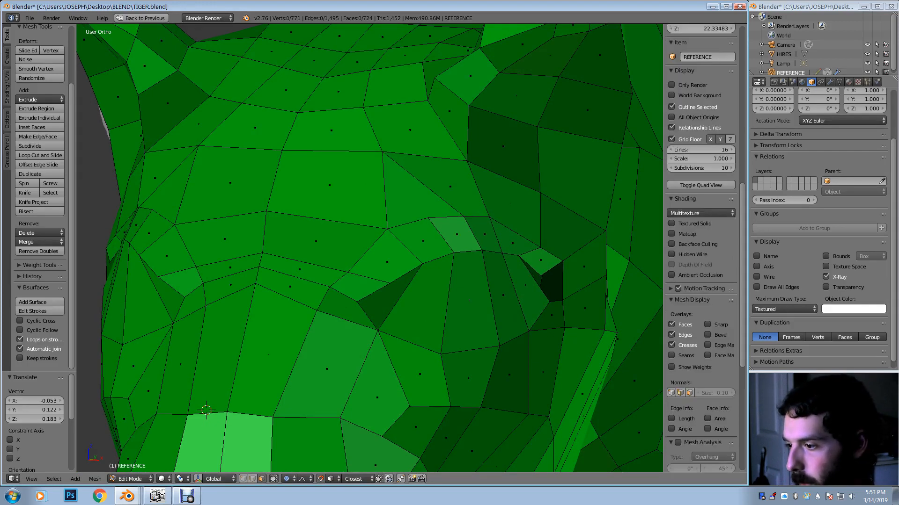
right_click(403, 198)
key("x")
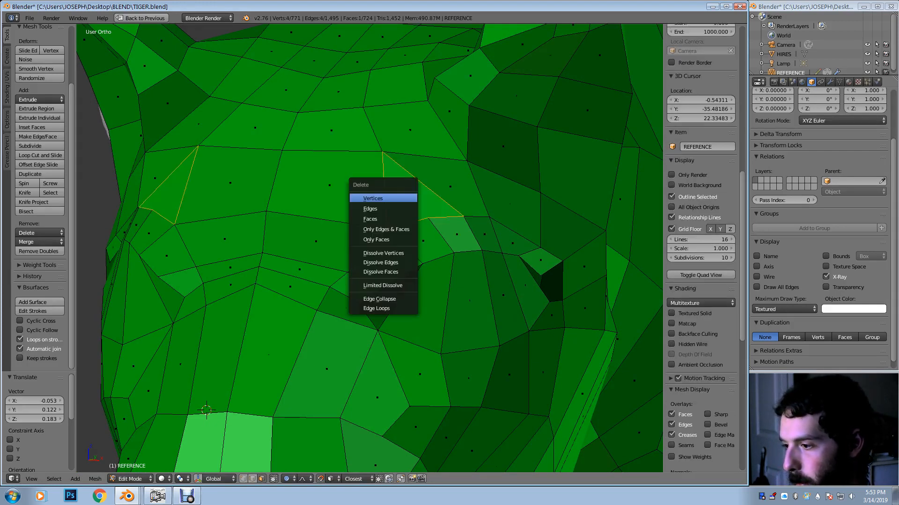
left_click(370, 219)
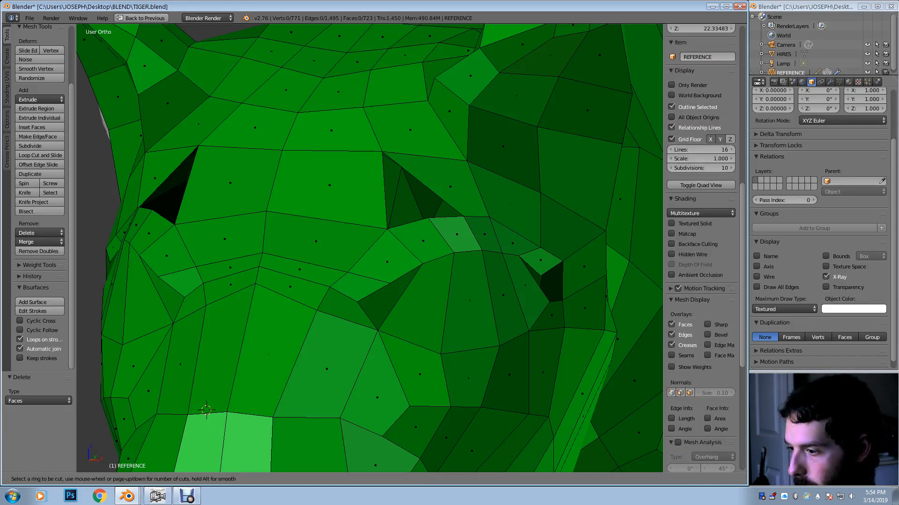
Add a loop cut across the faces between the brows, slid toward their upper edge, and return to vertex selection
left_click(370, 201)
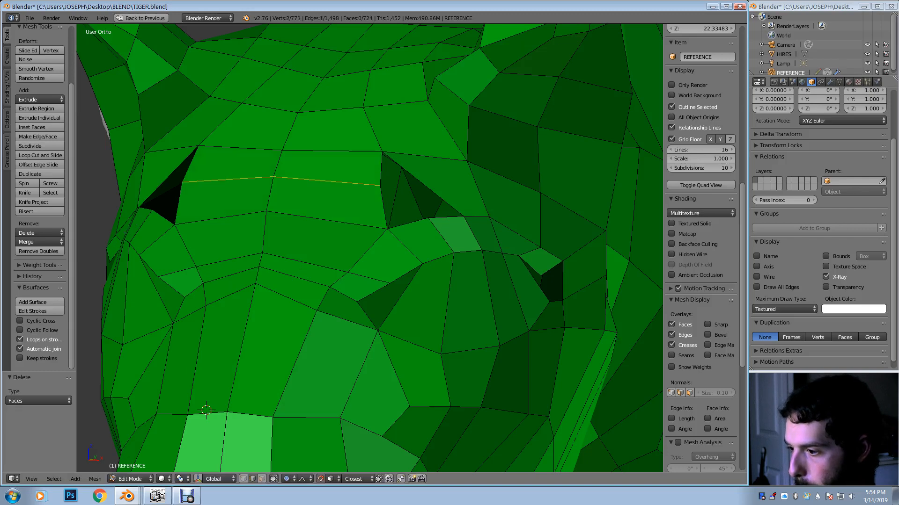
left_click(370, 192)
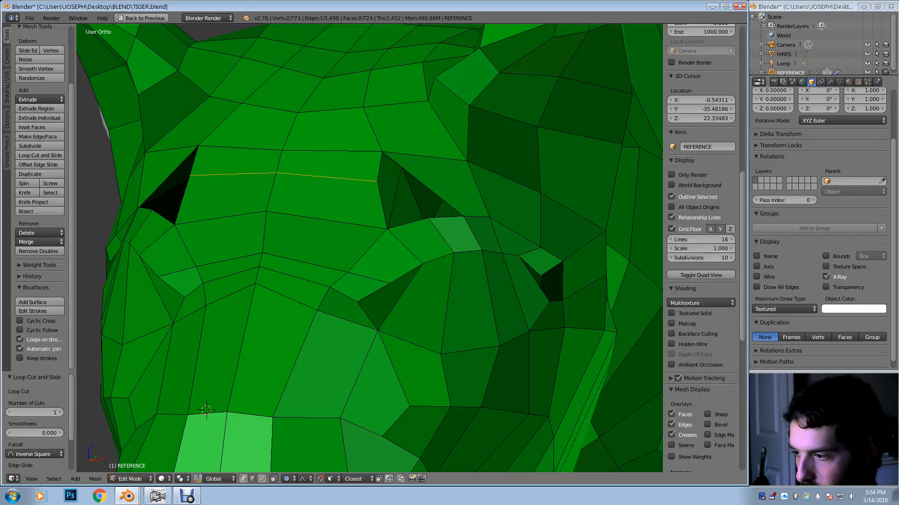
left_click(243, 478)
Fill the upper part of the gap above the inner eye corner with a quad reaching from the new cut to the eyelid loop
middle_click_drag(356, 262, 329, 266)
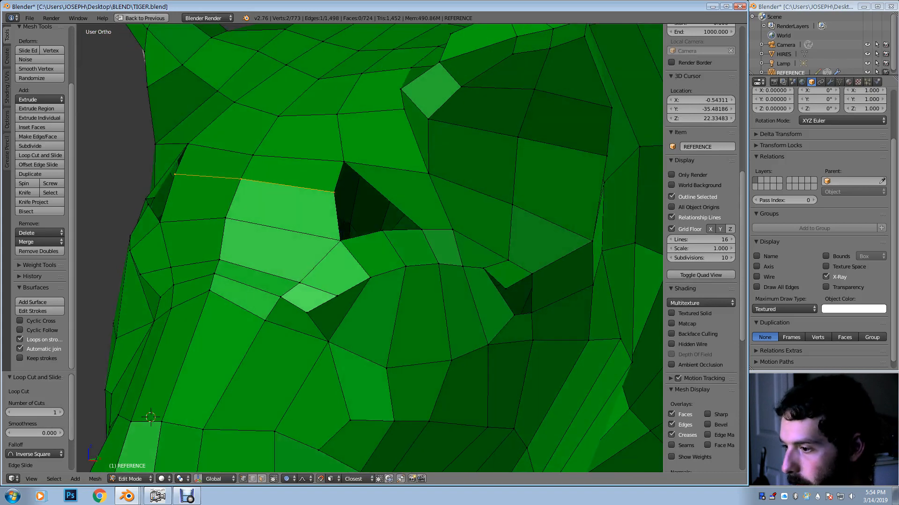
right_click(343, 162, "shift")
right_click(334, 193)
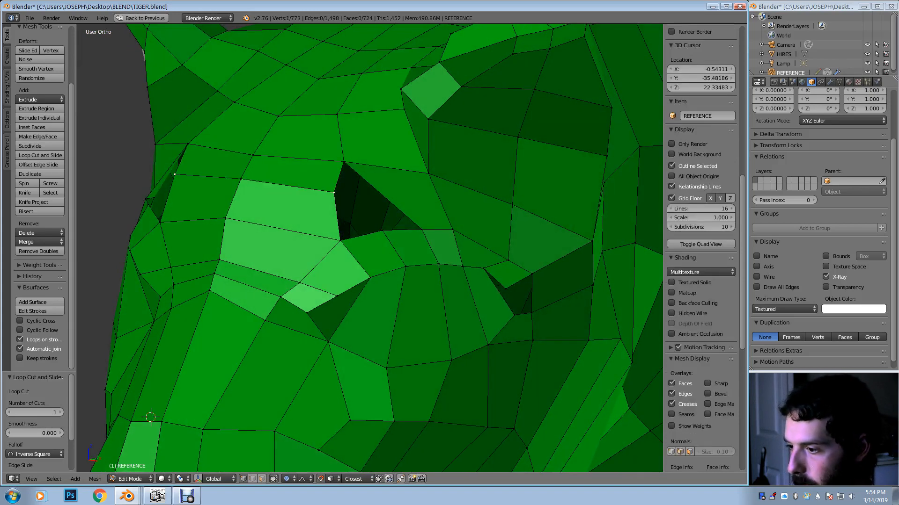
key("ctrl+z")
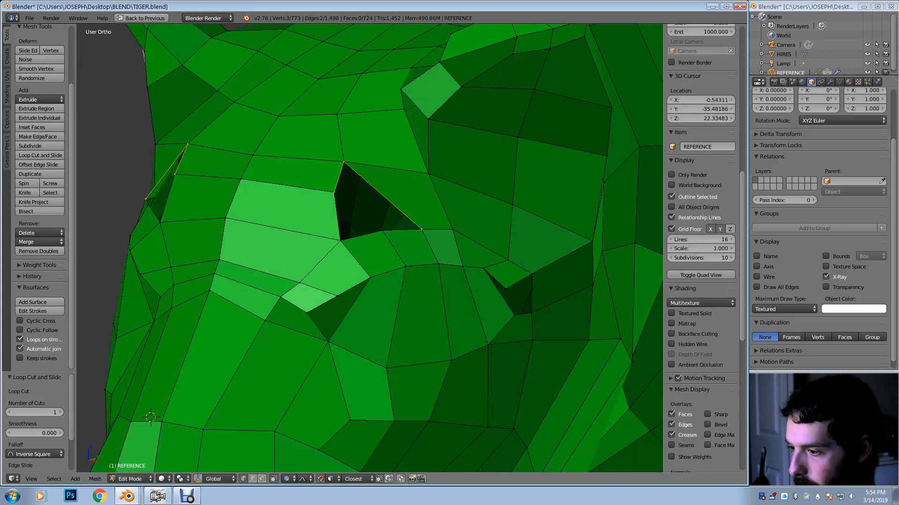
key("f")
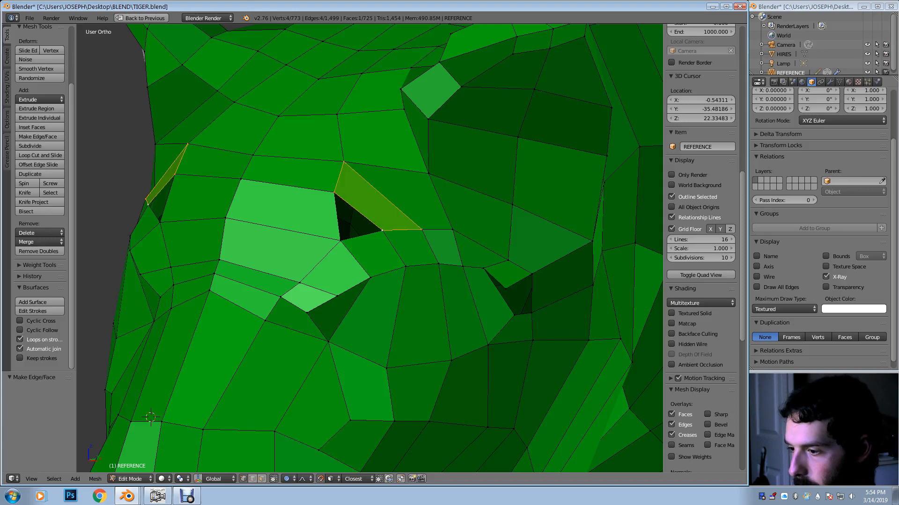
Add a second loop cut across the faces between the brows, just below the first one
key("ctrl+r")
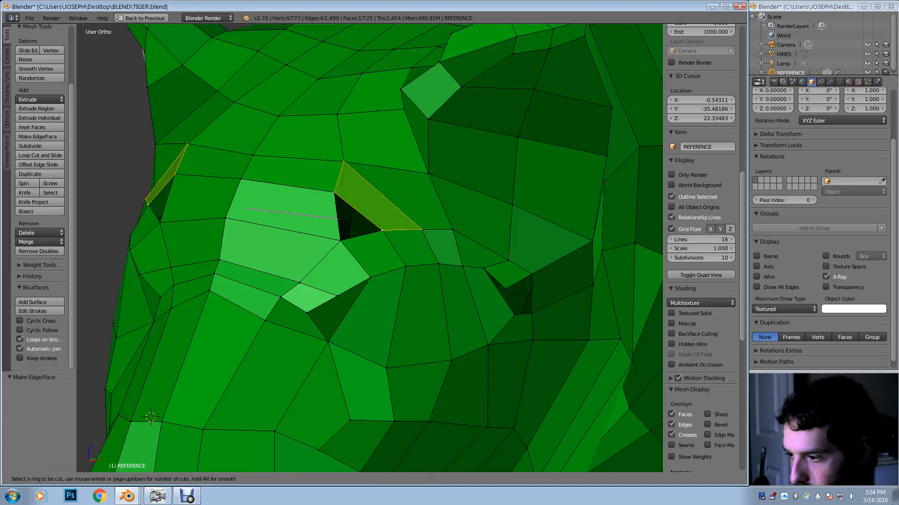
left_click(333, 216)
left_click(334, 217)
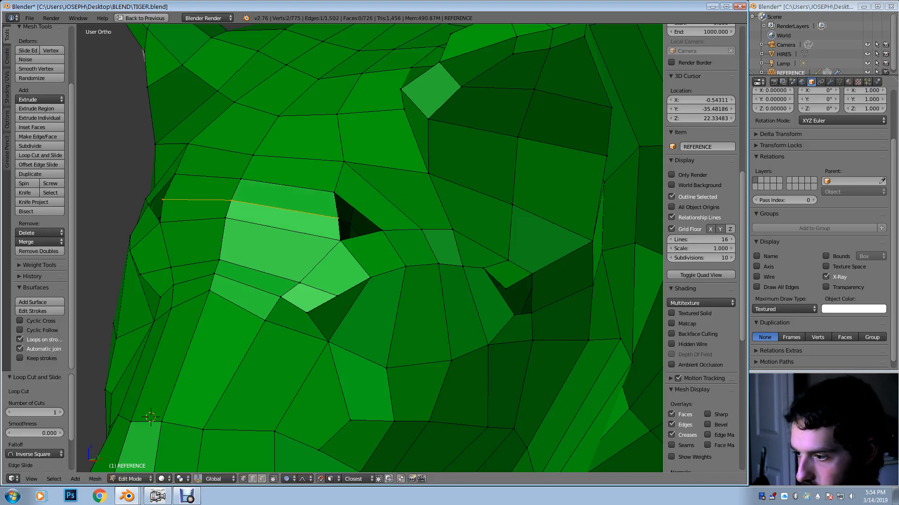
Fill the remaining gap above the inner eye corner with a quad using the second cut's end vertex
right_click(334, 193)
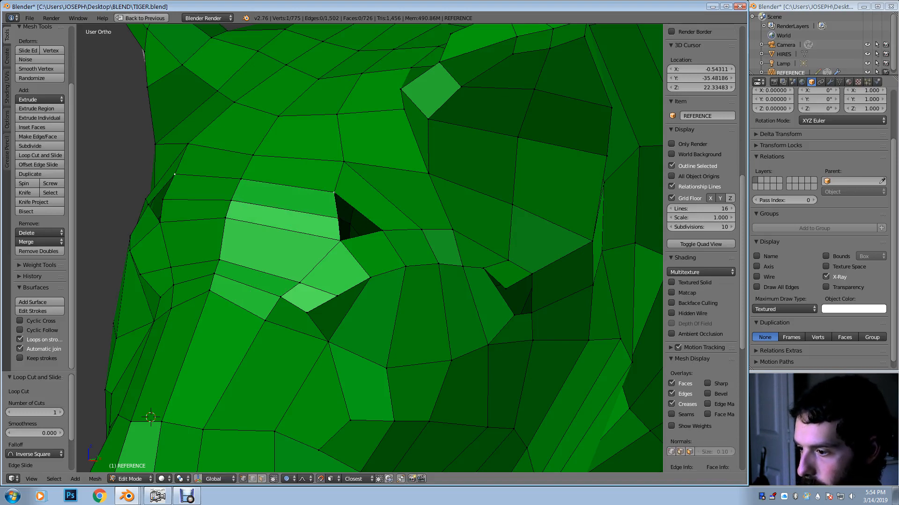
right_click(383, 230, "shift")
right_click(341, 241, "shift")
right_click(338, 219, "shift")
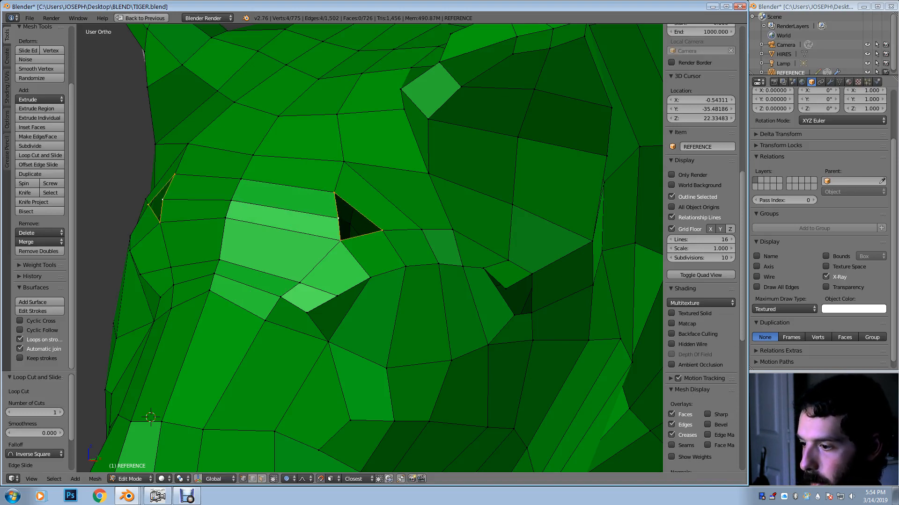
key("f")
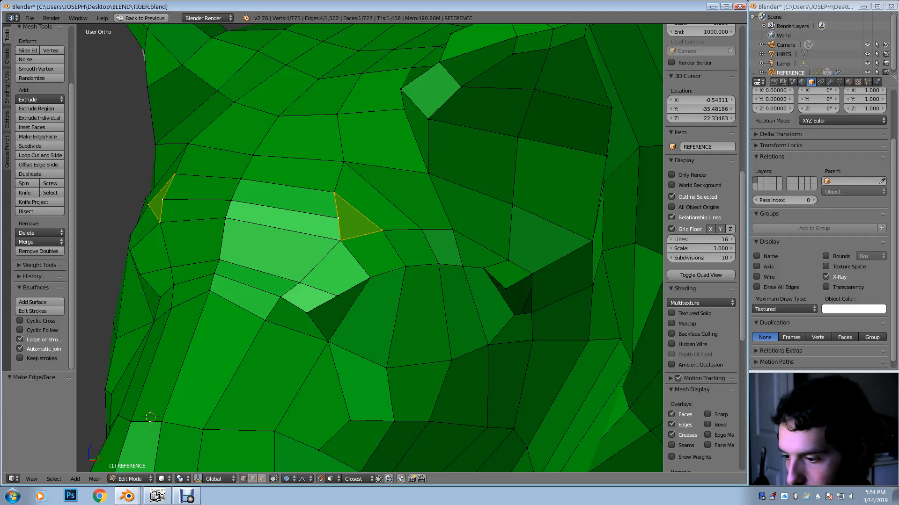
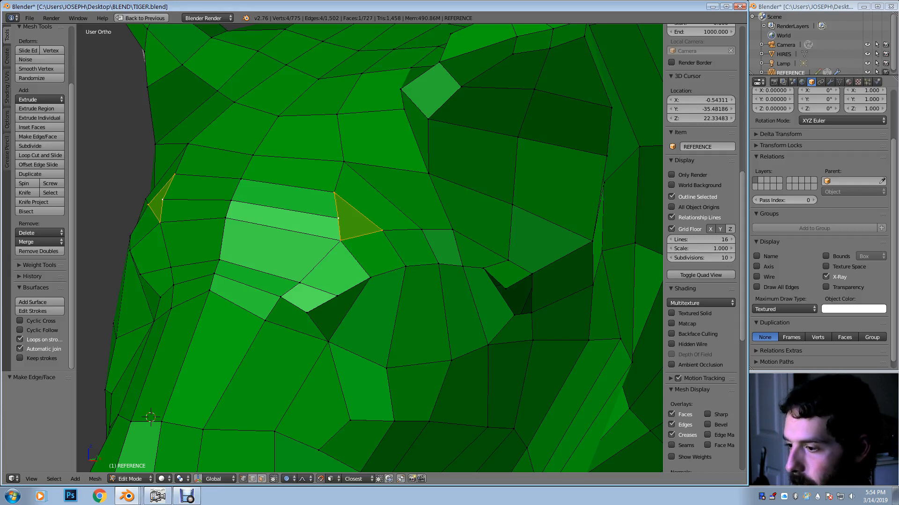
Move the three vertices joining the between-brow faces to the eyelid side inward toward the nose bridge, evening out the quads
right_click(338, 218)
key("g")
left_click(320, 208)
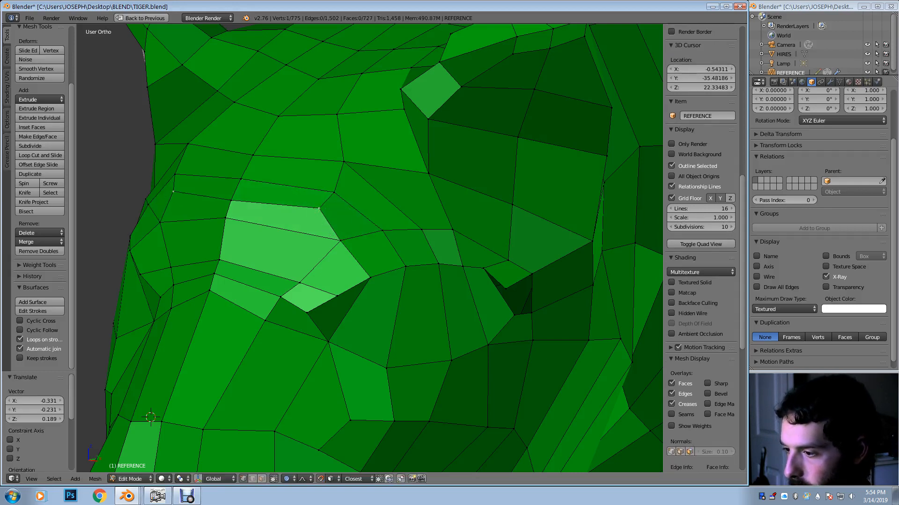
key("g")
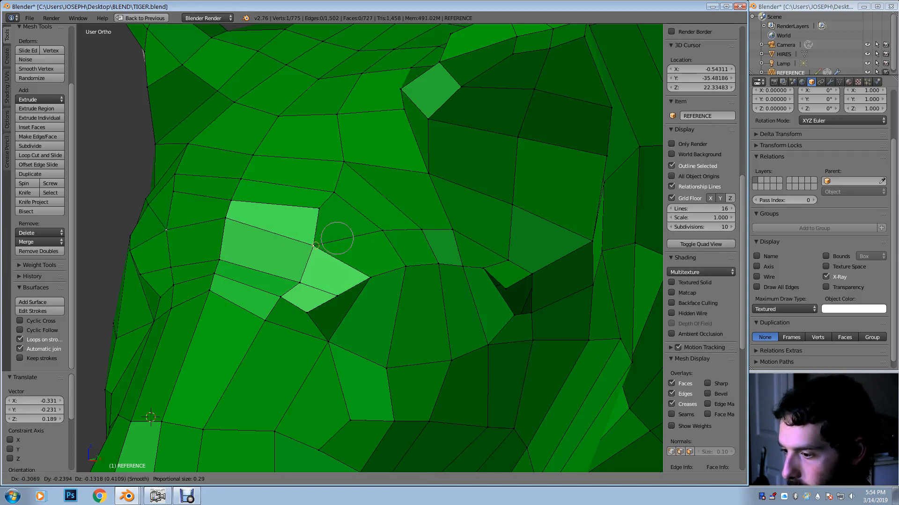
left_click(313, 246)
key("g")
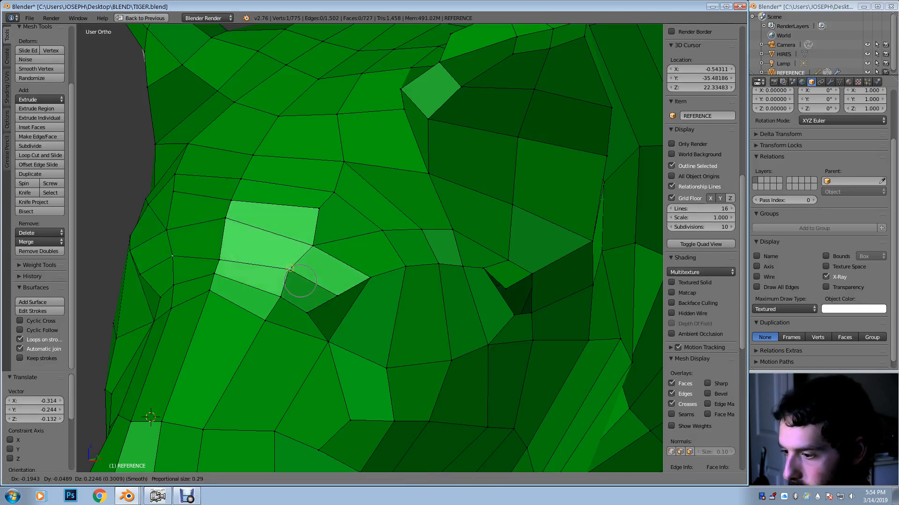
left_click(299, 270)
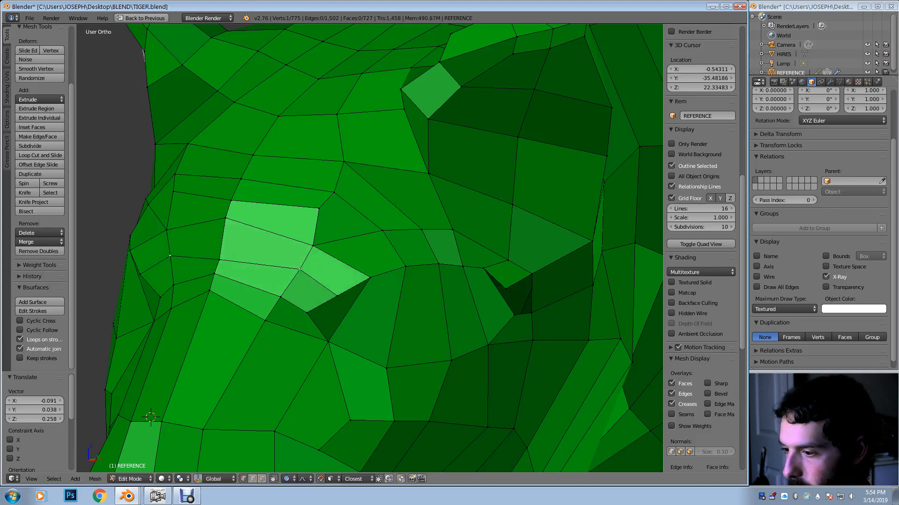
Lower the midline vertex on the lower brow cut and pull the upper cut's outer end vertex inward toward the midline
right_click(226, 219)
key("g")
left_click(222, 230)
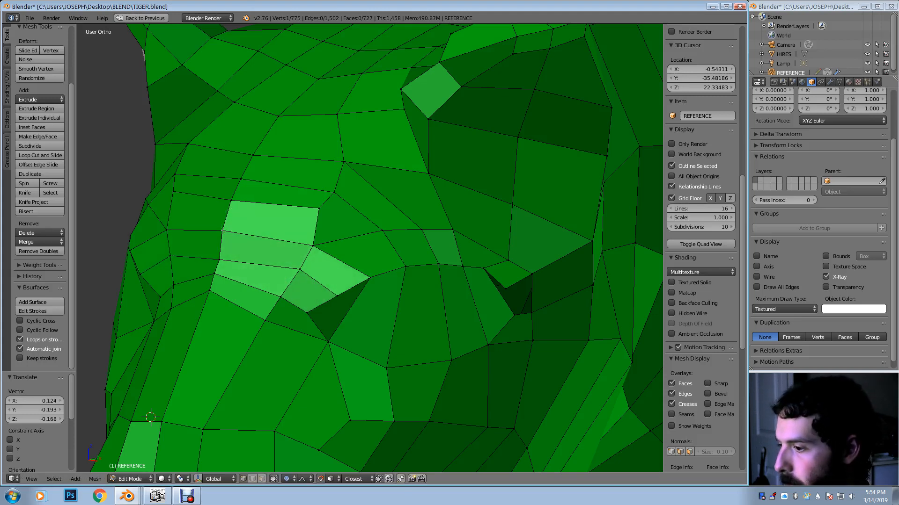
right_click(319, 208)
key("g")
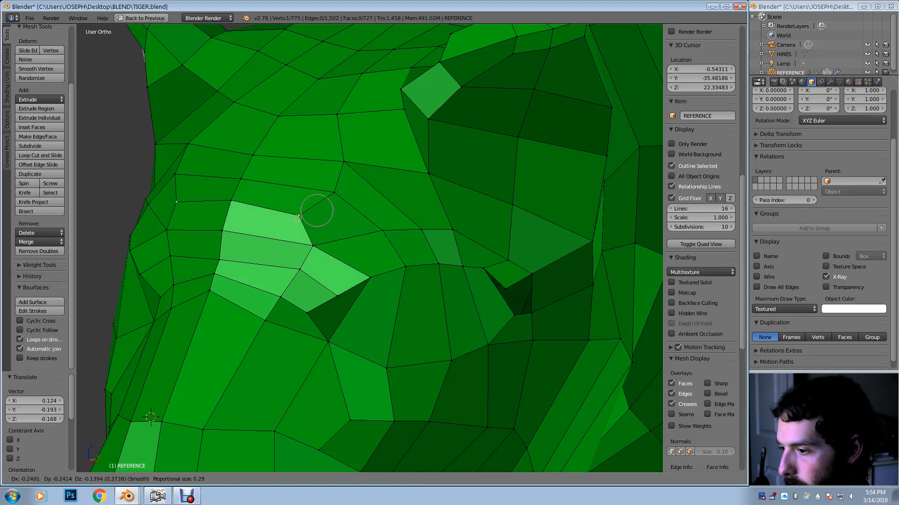
left_click(293, 217)
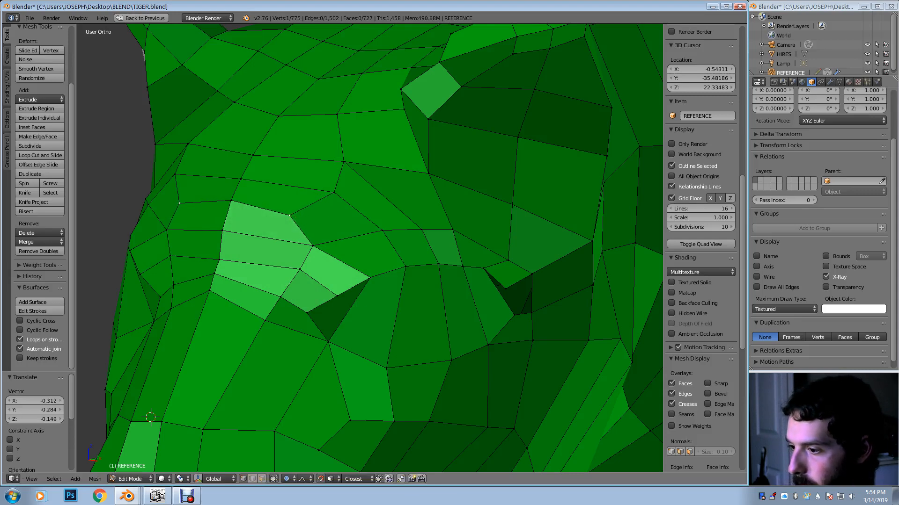
Adjust the midline vertices on the upper brow cut and at the top of the nose bridge to smooth the centre line
middle_click_drag(293, 217, 340, 200)
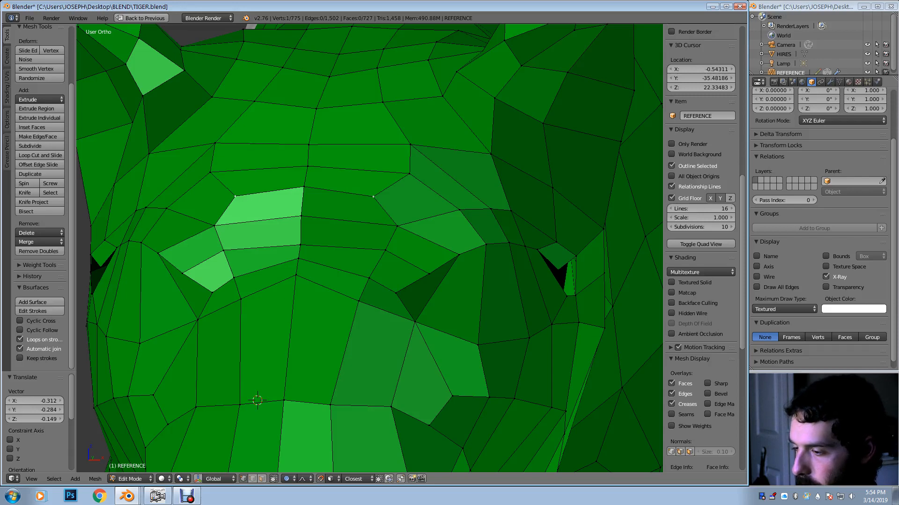
right_click(304, 187)
key("g")
left_click(305, 192)
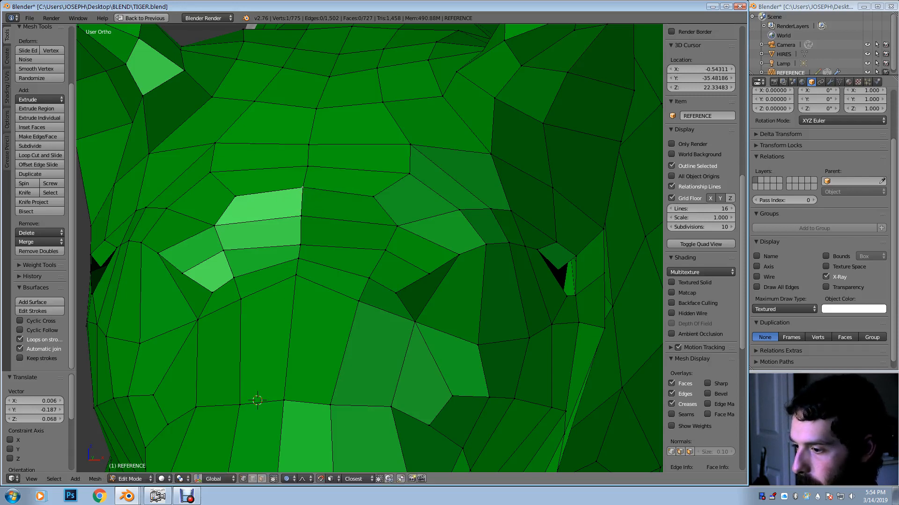
middle_click_drag(328, 201, 295, 201)
right_click(258, 288)
key("g")
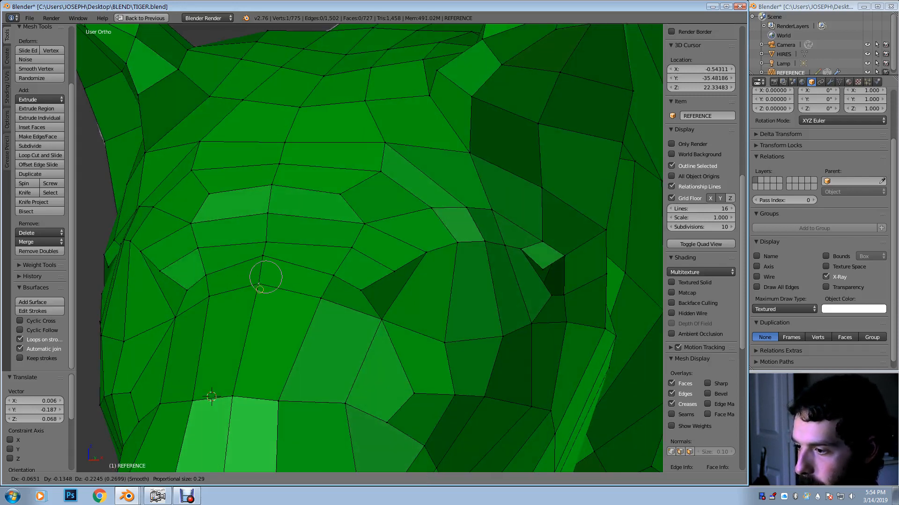
left_click(259, 287)
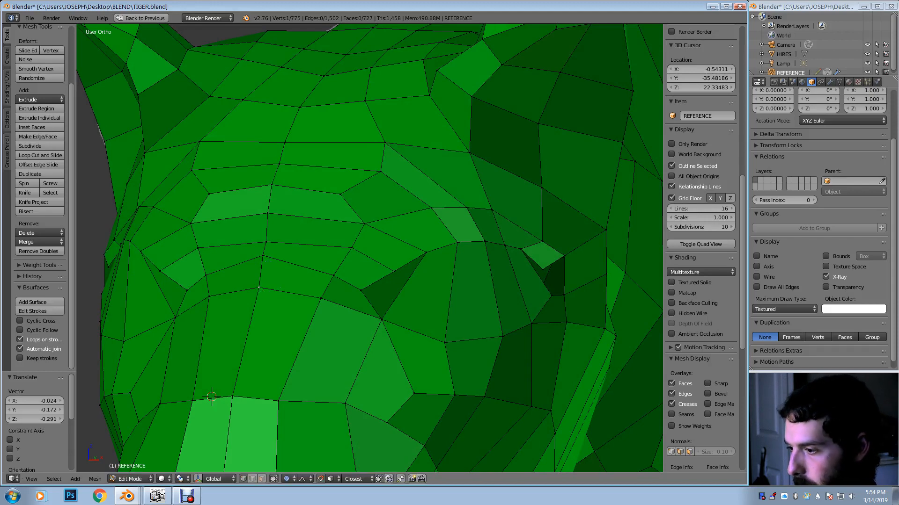
Pull the protruding vertices at the inner eye corner back toward the nose bridge to open up the folded eyelid faces
middle_click_drag(295, 201, 238, 198)
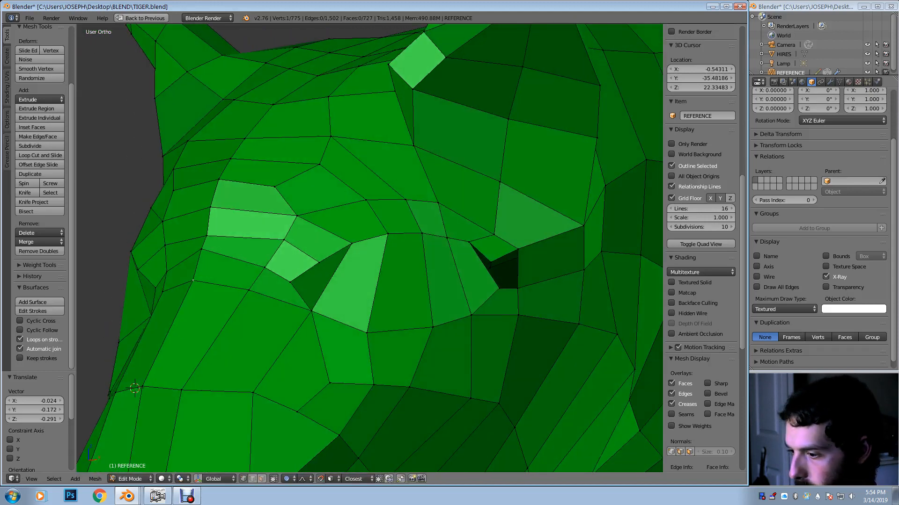
key("g")
key("Escape")
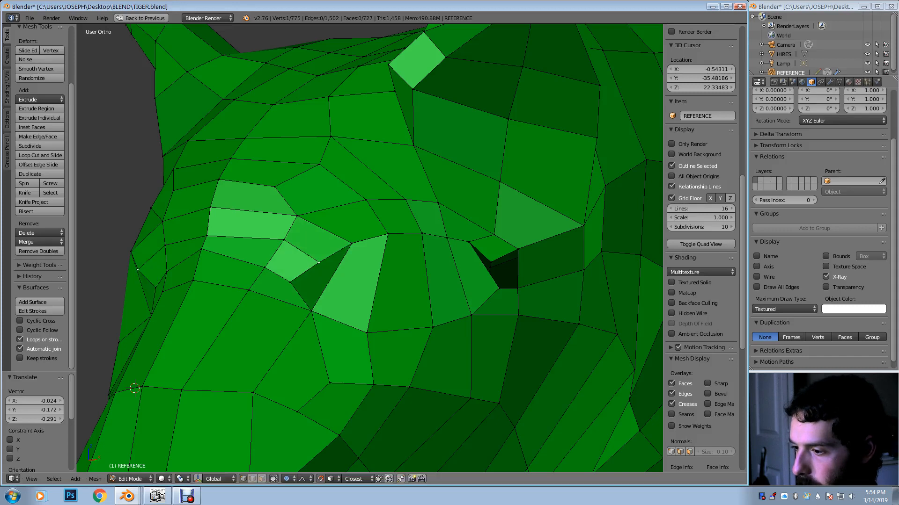
key("g")
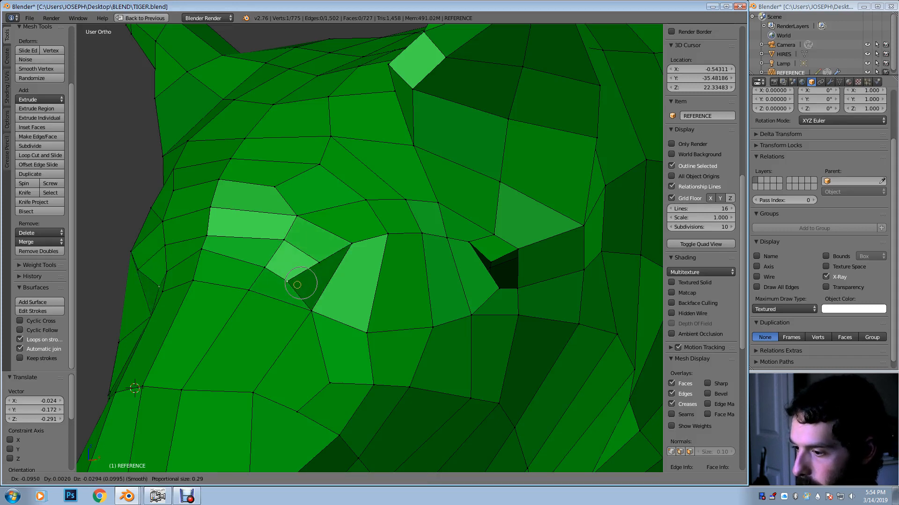
left_click(287, 281)
key("g")
key("Return")
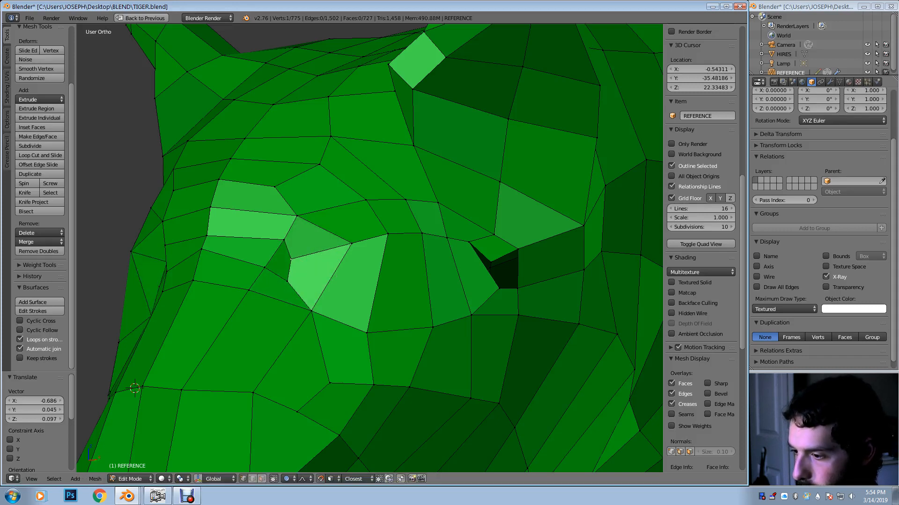
key("g")
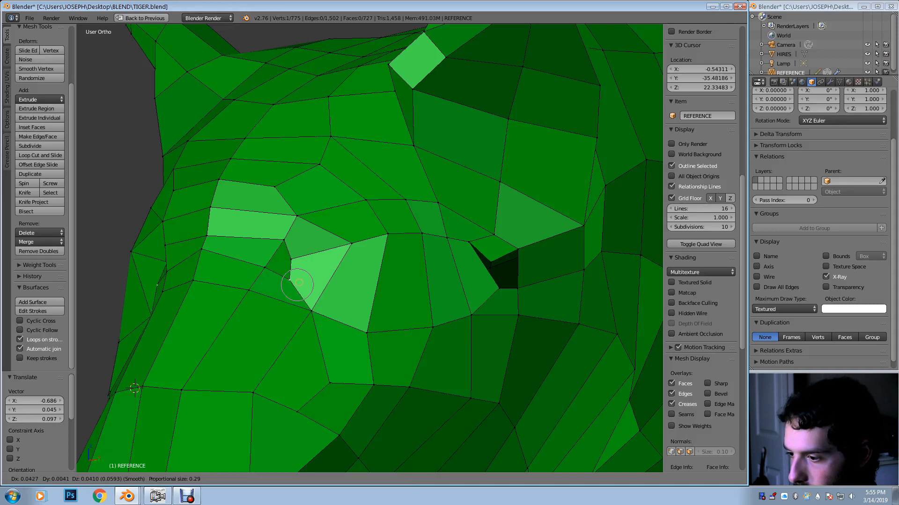
key("Return")
Shift the inner eyelid vertex toward the nose and move the vertex below the inner eye corner slightly outward and up
key("g")
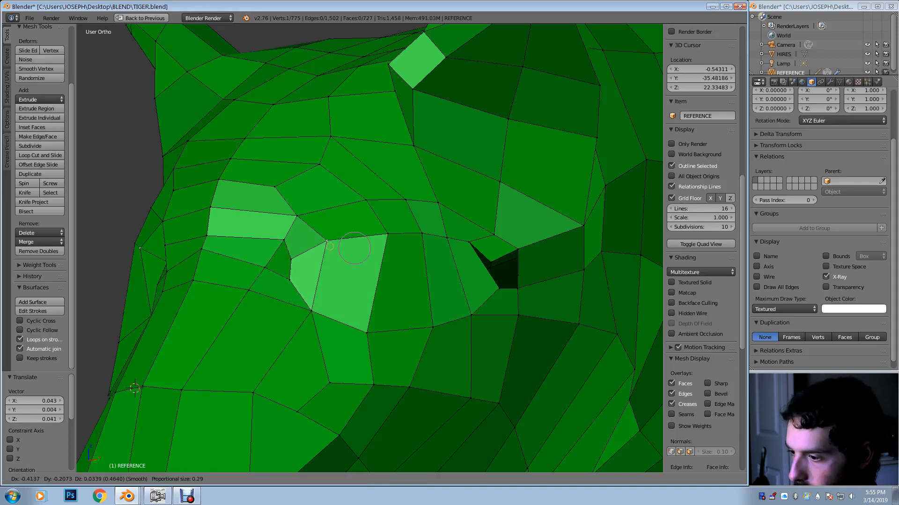
key("Return")
right_click(311, 311)
key("g")
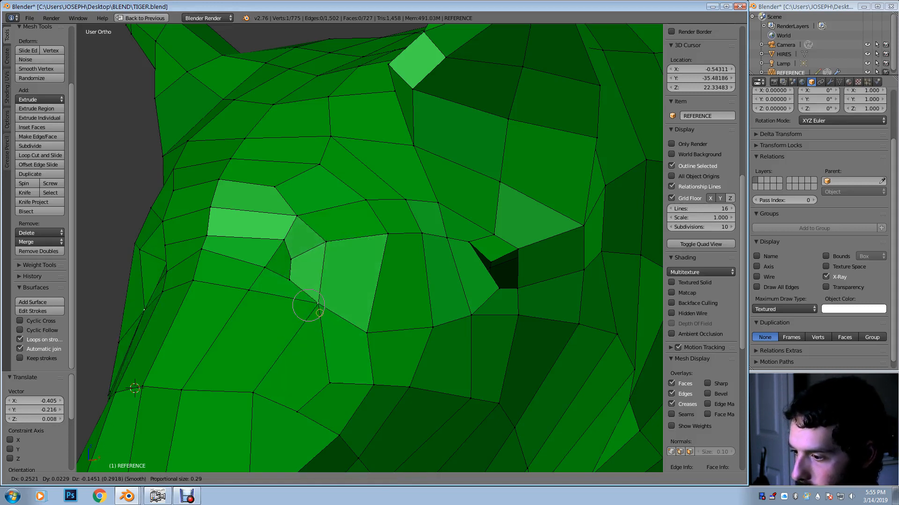
left_click(319, 304)
Merge the two vertices at the upper side of the outer eye corner gap at the last selected one
middle_click_drag(323, 302, 268, 302)
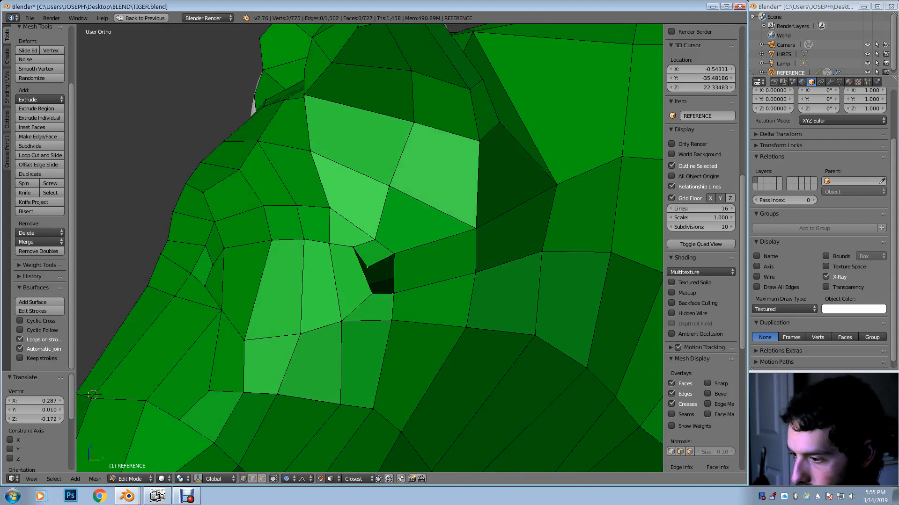
key("alt+m")
key("Return")
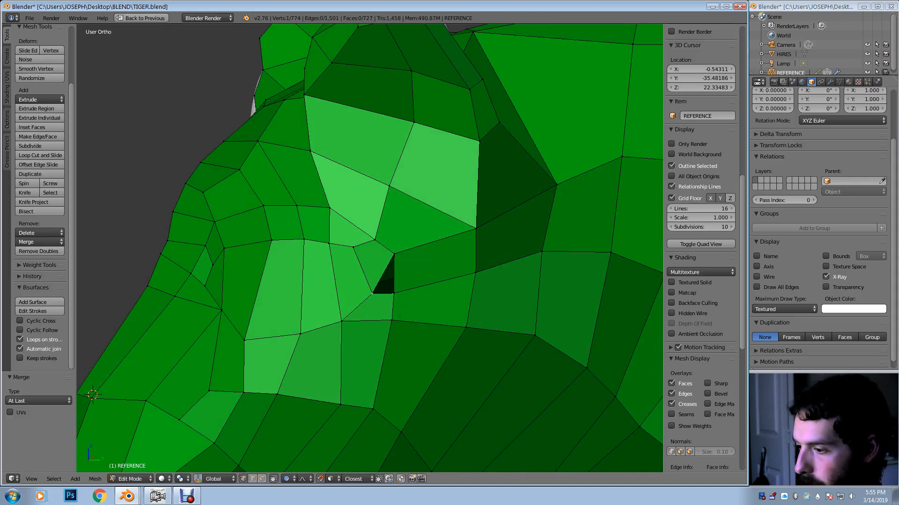
In face selection, delete the quad on the side of the neck where the row of faces running from the outer eye corner ends
middle_click_drag(384, 262, 324, 263)
scroll(307, 267, "down", 4)
scroll(306, 267, "up", 2)
middle_click_drag(183, 276, 191, 280, "shift")
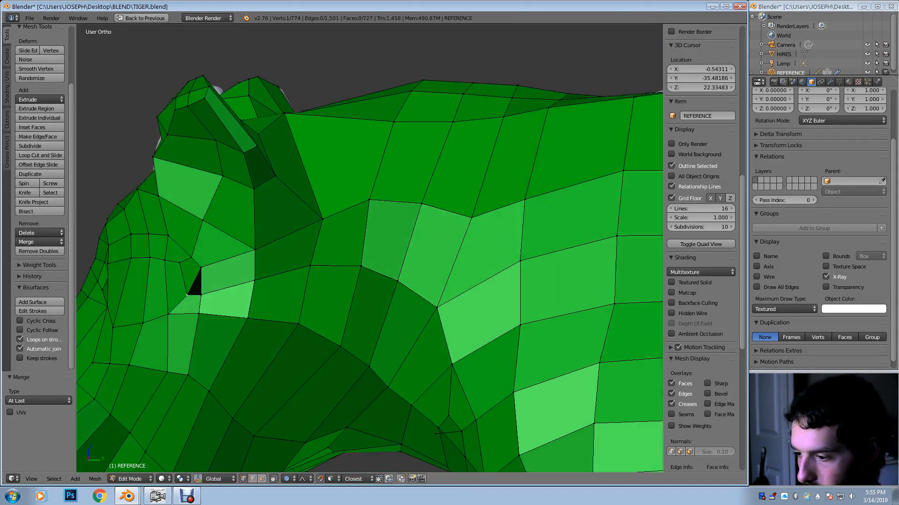
left_click(262, 479)
scroll(701, 281, "down", 3)
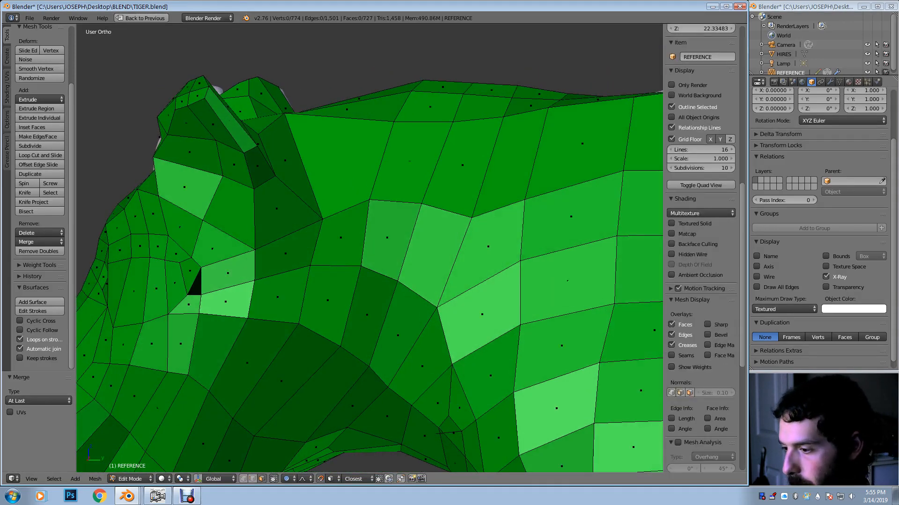
right_click(479, 252)
scroll(701, 140, "up", 5)
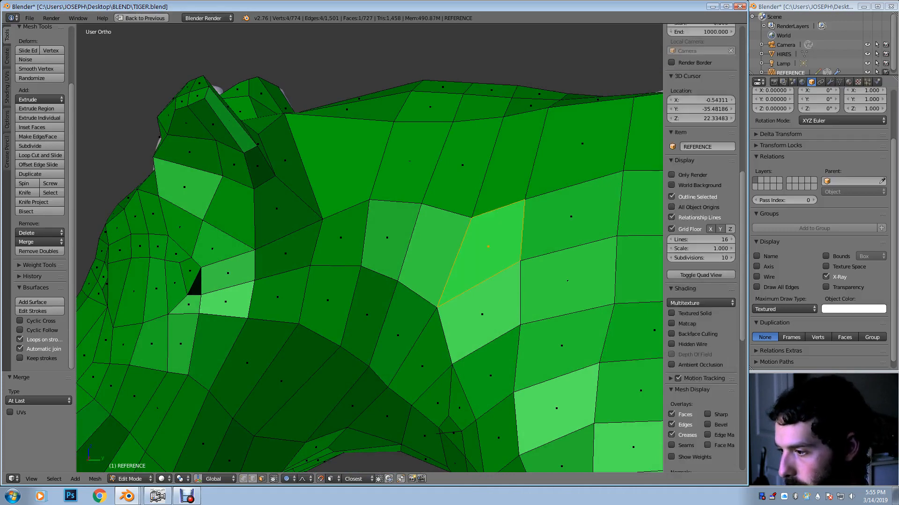
key("x")
left_click(421, 252)
scroll(700, 187, "down", 5)
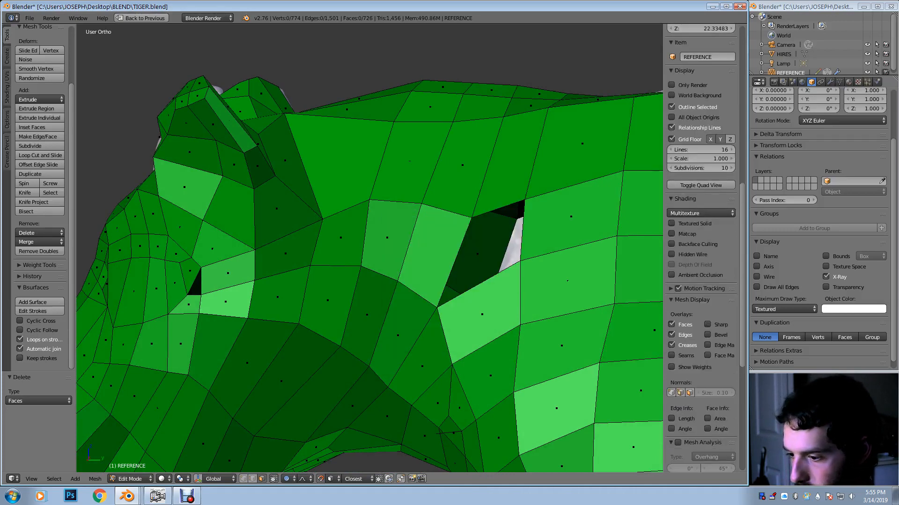
Return to vertex selection and add a centred loop cut through the face row from the outer eye corner gap to the neck hole
key("1")
key("ctrl+r")
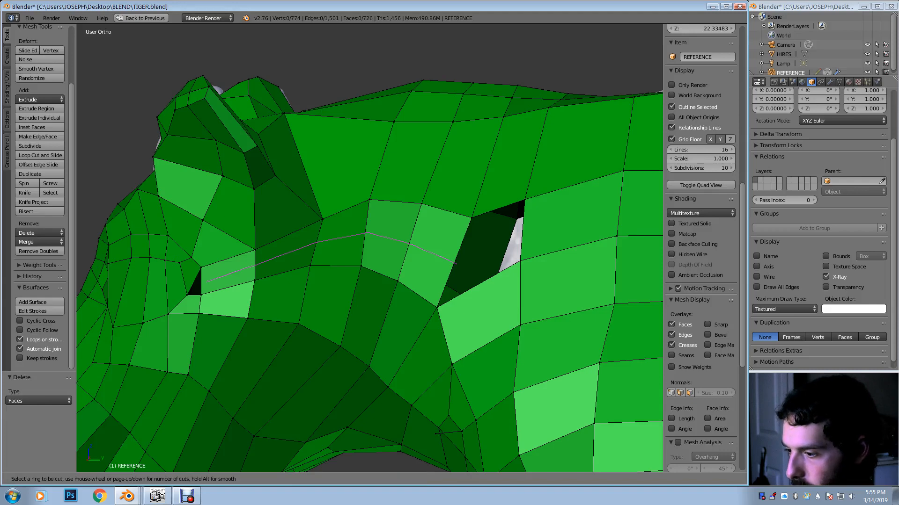
left_click(410, 243)
right_click(410, 243)
Fill the triangular gap at the outer eye corner with a face that includes the new cut's end vertex
middle_click_drag(369, 253, 426, 255)
scroll(426, 255, "up", 2)
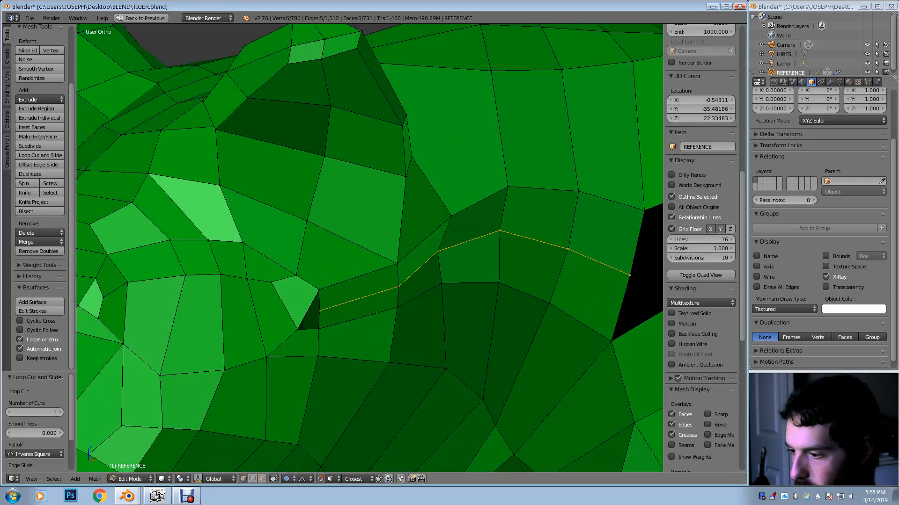
right_click(298, 329)
key("g")
right_click(321, 327)
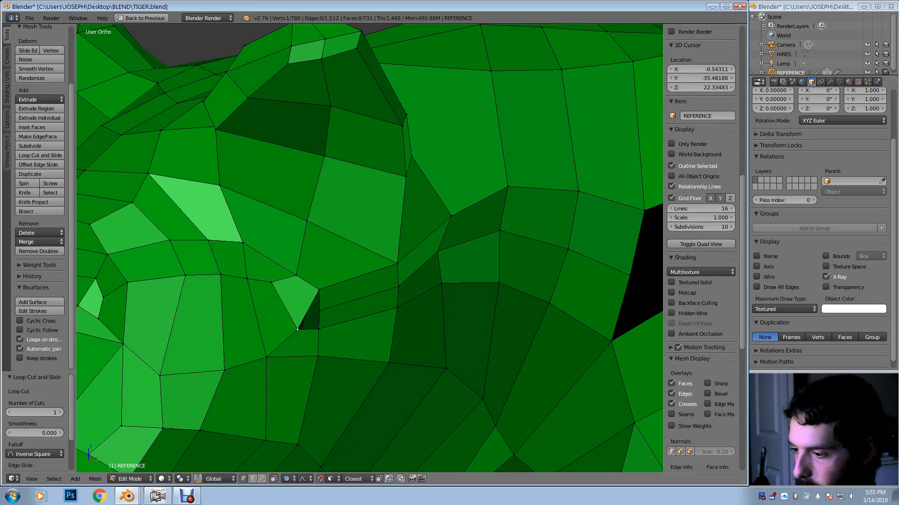
scroll(701, 187, "up", 2)
right_click(319, 290, "shift")
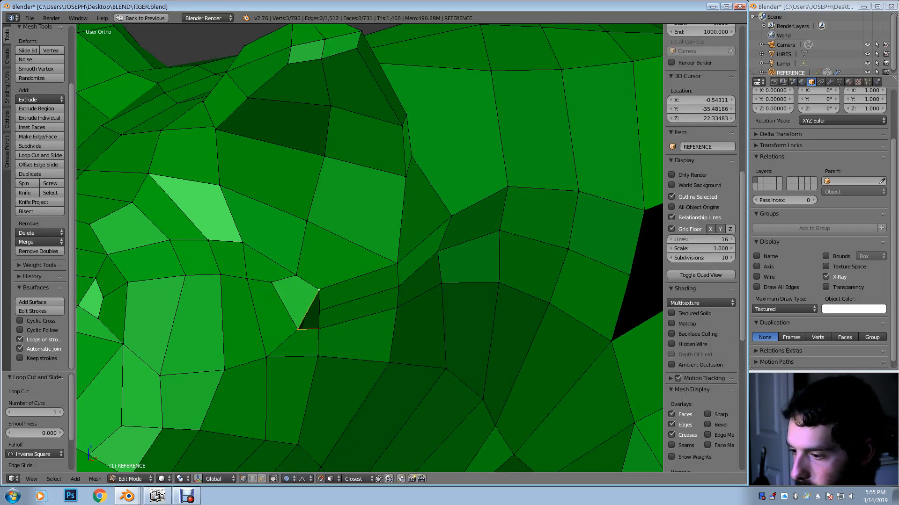
key("f")
Move the new cut's end vertex and the vertex below it slightly back from the outer eye corner
right_click(319, 311)
key("g")
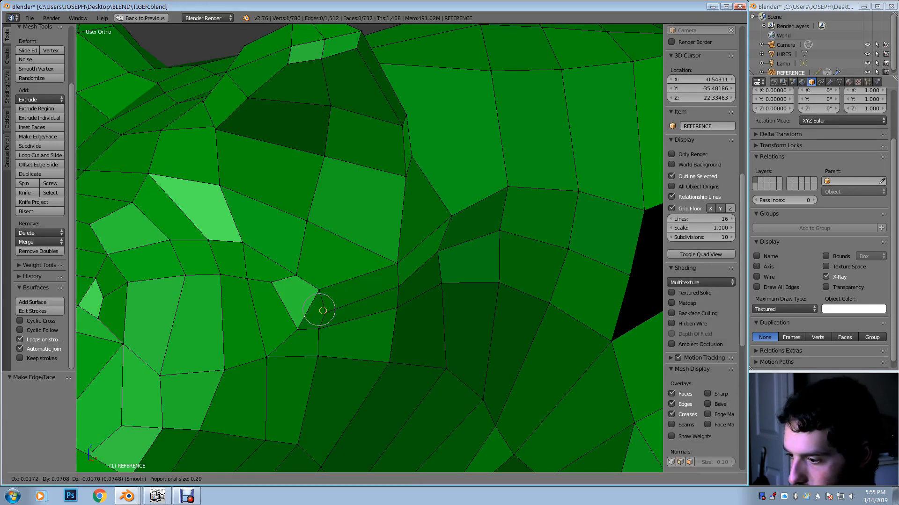
left_click(333, 306)
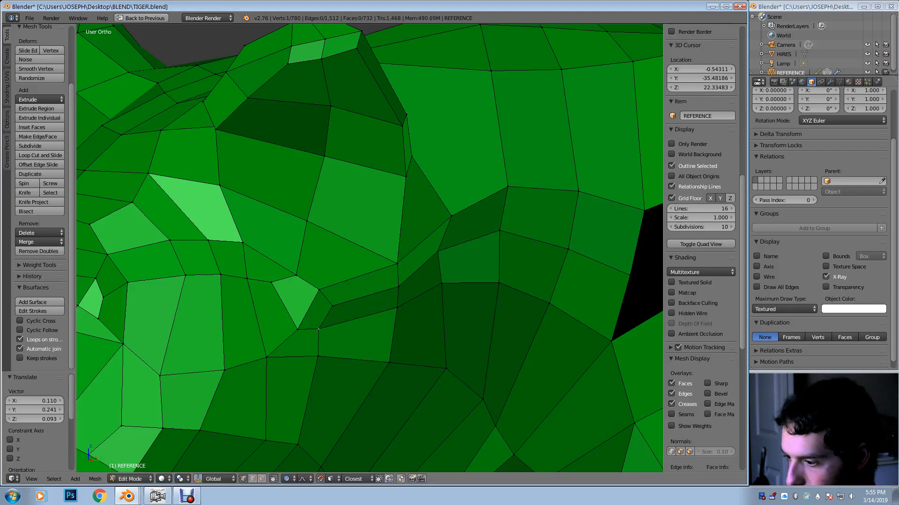
right_click(318, 330)
key("g")
left_click(324, 327)
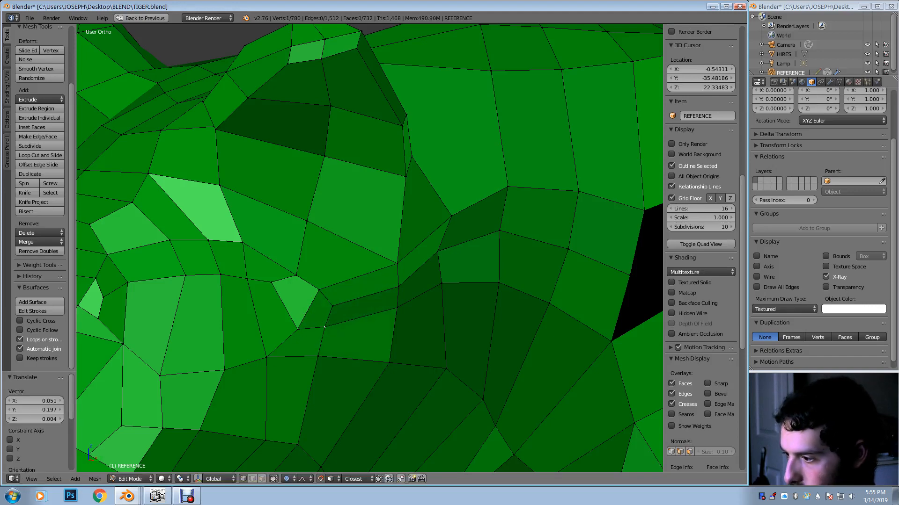
Pull the neck hole's front middle vertex backward and merge it at last into the hole's lower rear corner vertex
middle_click_drag(324, 327, 213, 299)
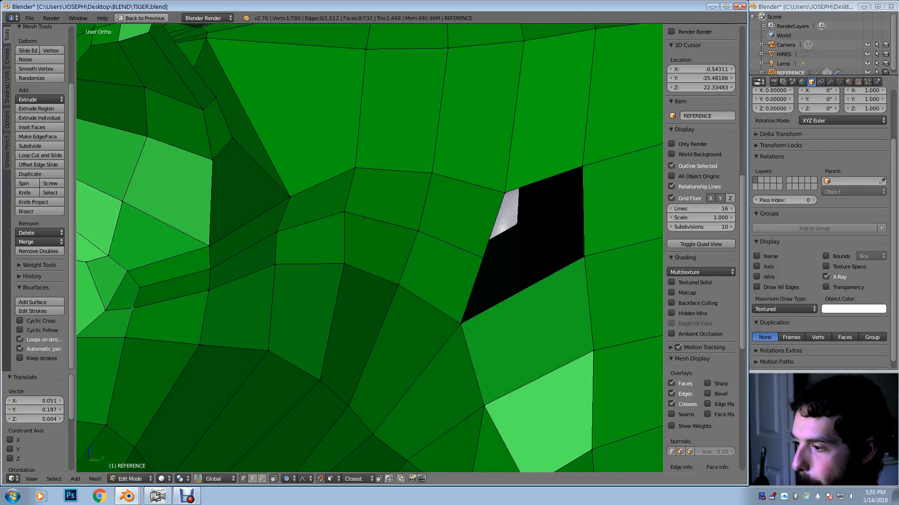
scroll(133, 309, "down", 4)
scroll(204, 290, "up", 2)
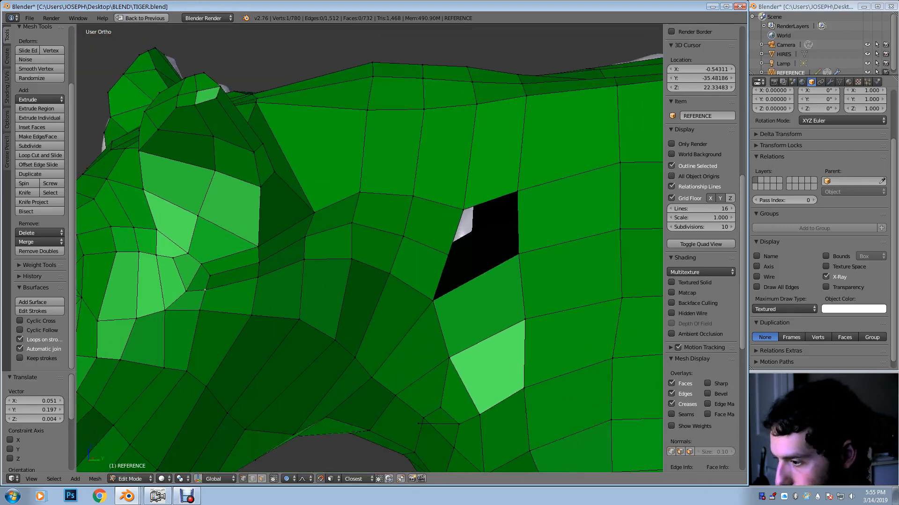
right_click(453, 241)
key("g")
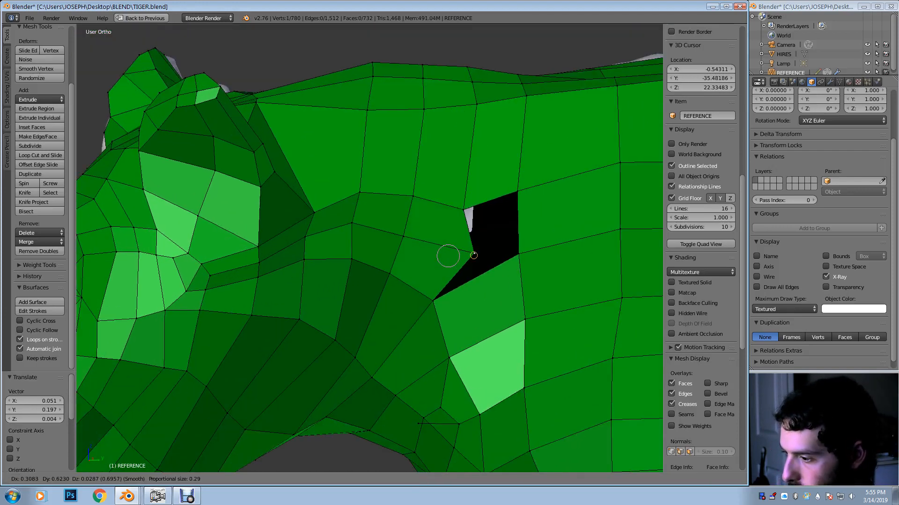
left_click(484, 250)
key("alt+m")
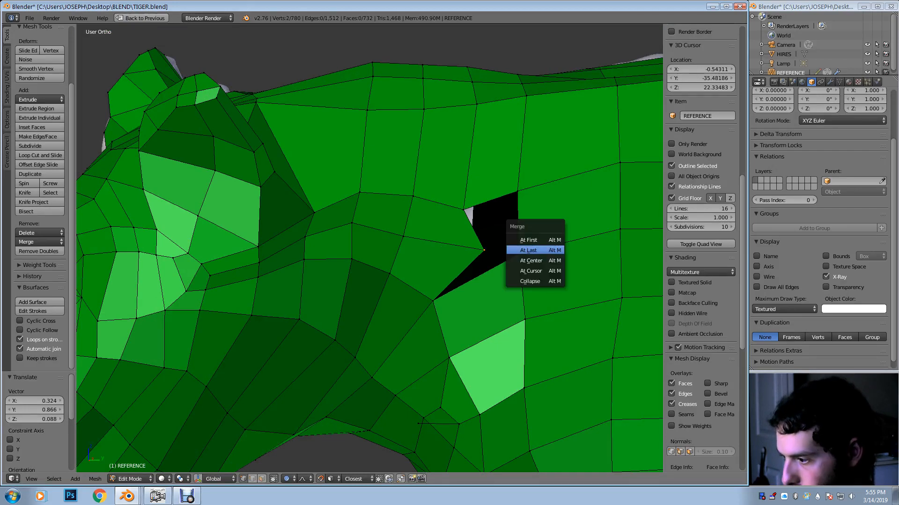
left_click(543, 248)
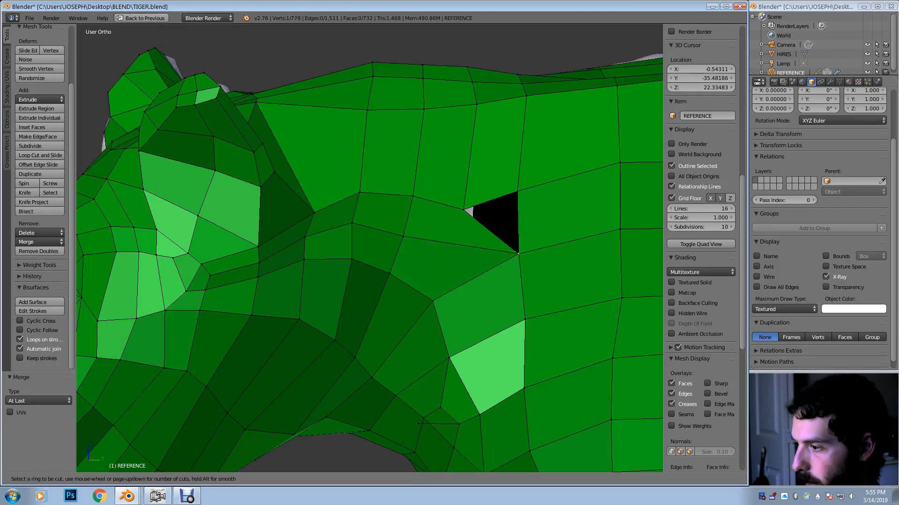
left_click(474, 152)
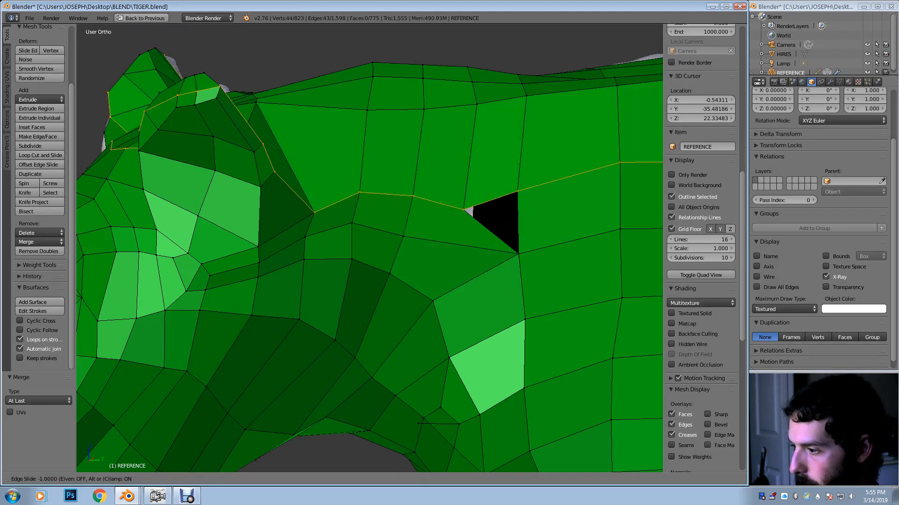
key("Escape")
key("ctrl+z")
Add a centred vertical loop cut through the neck faces above the remaining hole and fill the hole with a face
key("ctrl+r")
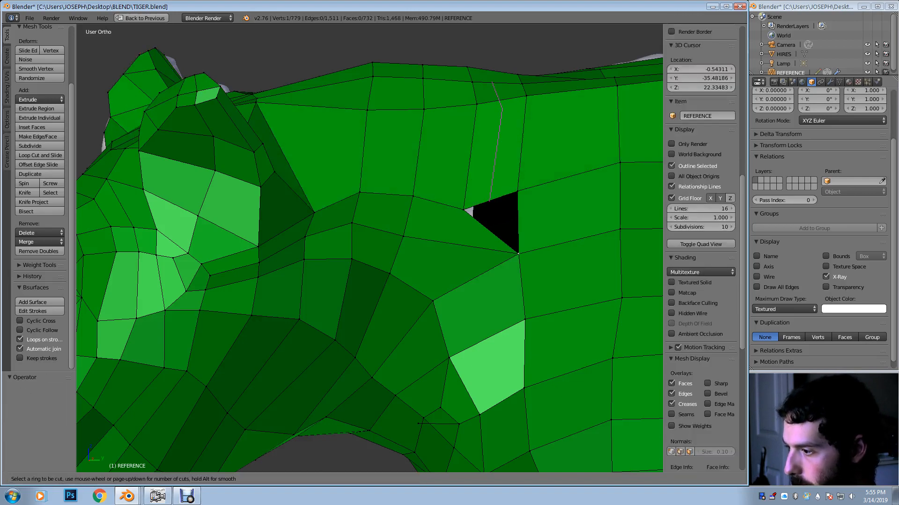
left_click(490, 200)
left_click(490, 201)
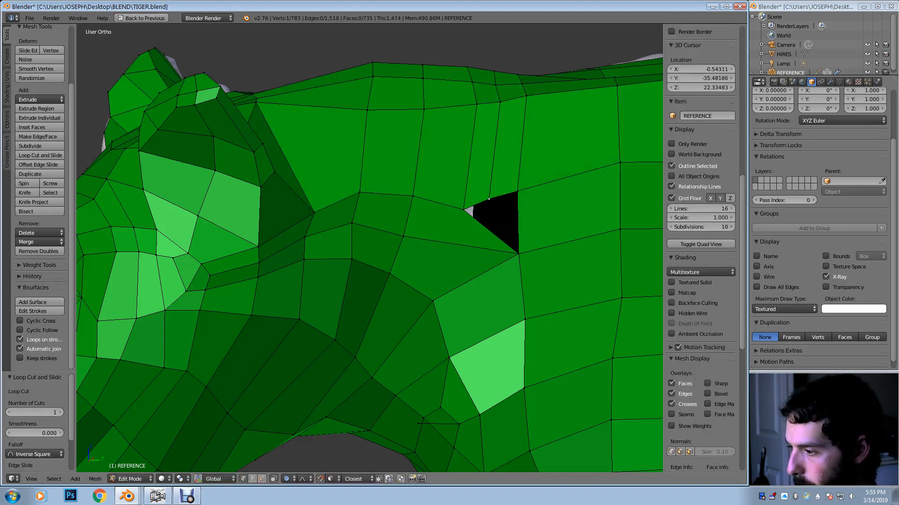
right_click(517, 191, "shift")
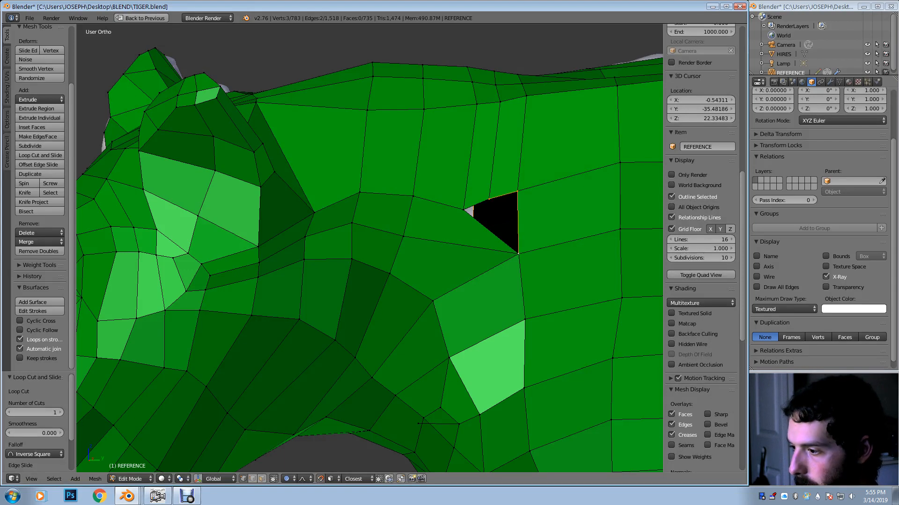
key("f")
right_click(489, 199)
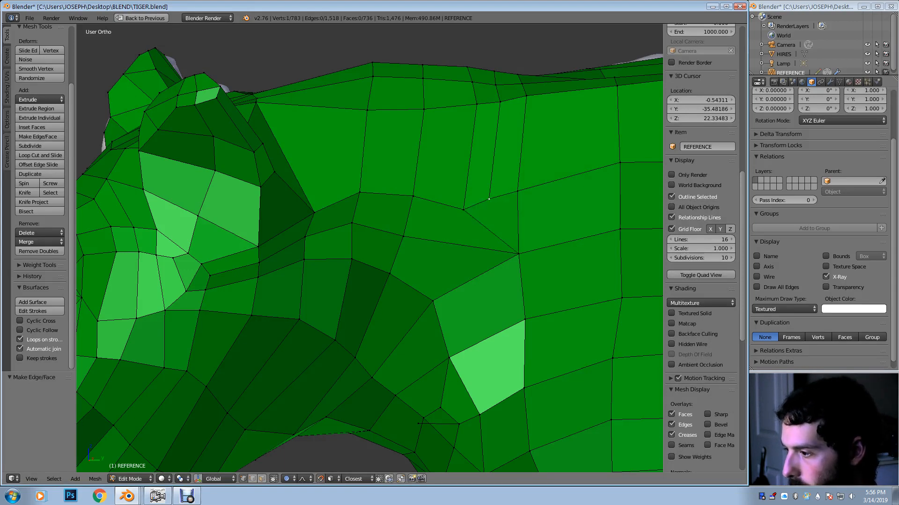
key("g")
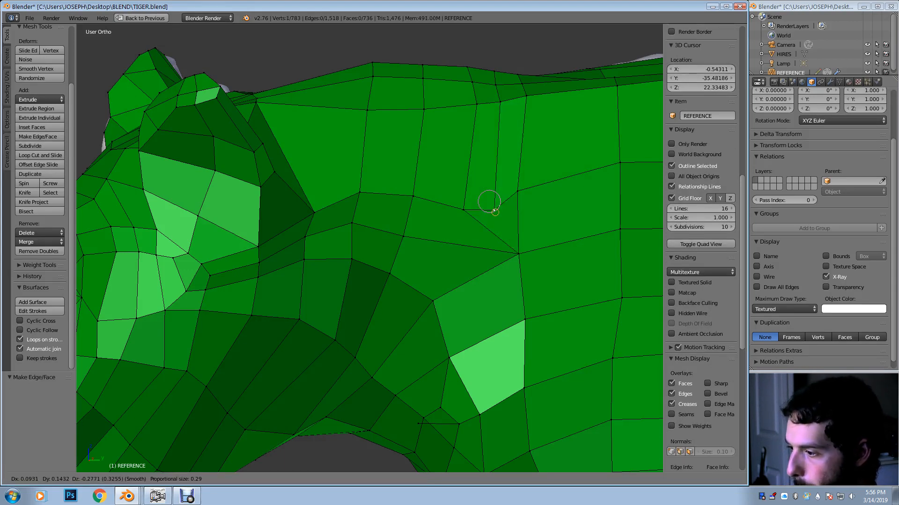
key("Escape")
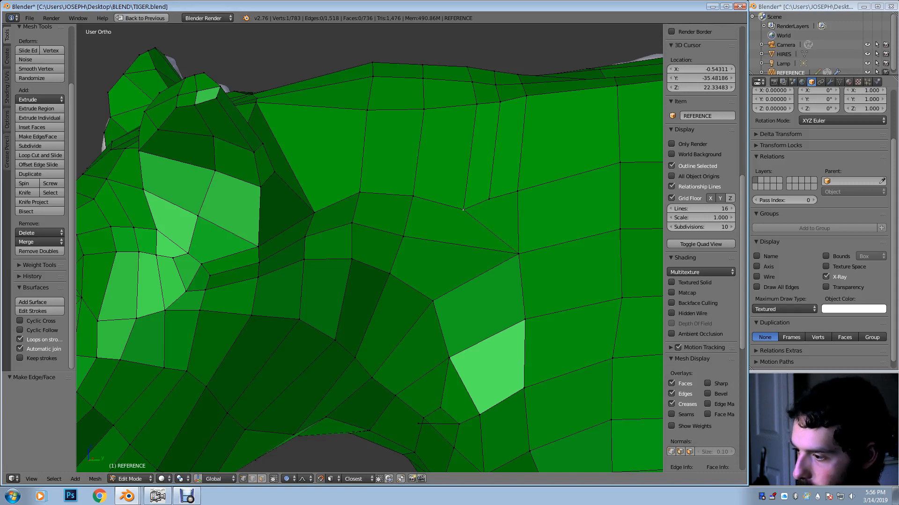
Move the filled face's front corner slightly up and merge the new cut's end vertex at last into the lower rear corner vertex
key("g")
left_click(457, 199)
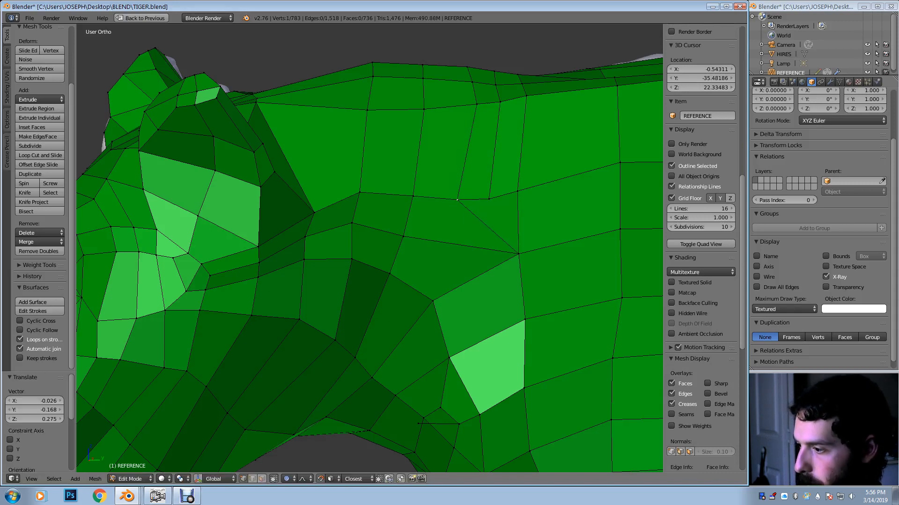
key("alt+m")
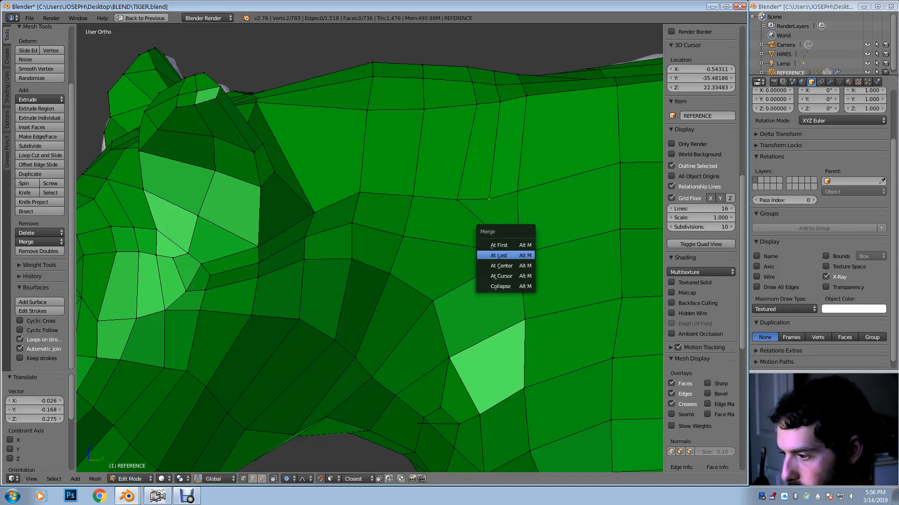
key("Return")
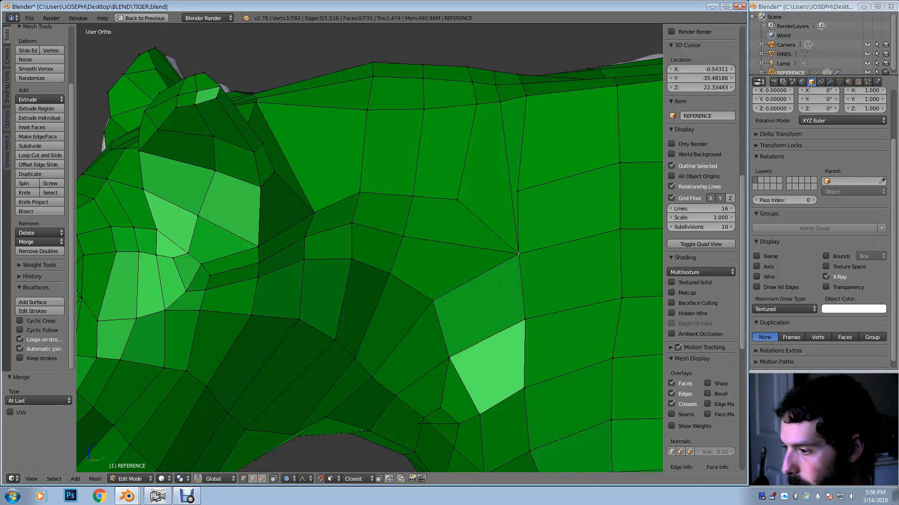
Shift the neck loop just behind the new cut toward the shoulder, moving its lowest vertex and the three vertices above it
middle_click_drag(518, 253, 512, 276)
right_click_drag(506, 247, 553, 256)
left_click(556, 256)
middle_click_drag(555, 256, 534, 281)
right_click_drag(499, 195, 522, 194)
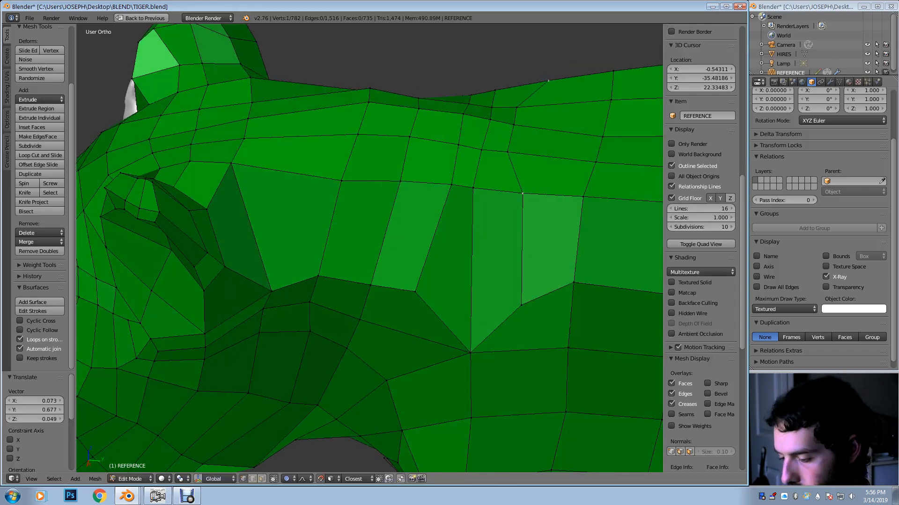
right_click_drag(508, 153, 526, 156)
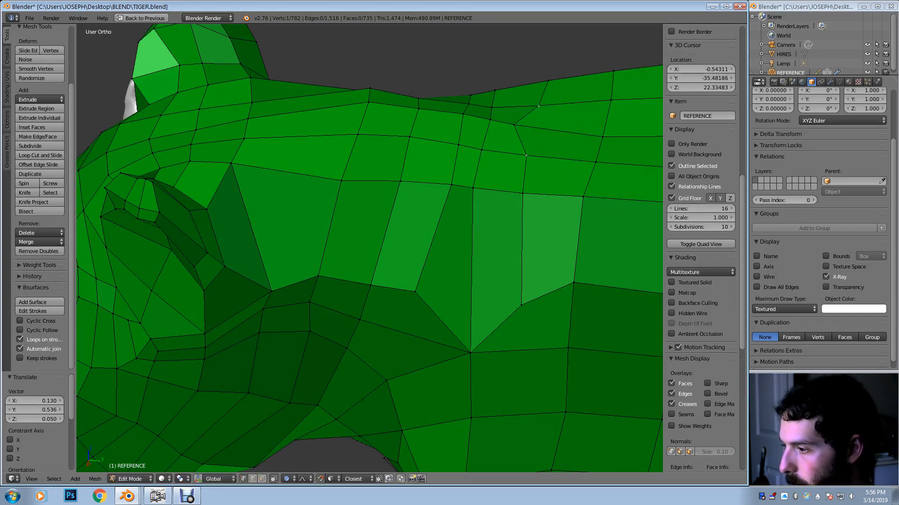
right_click_drag(513, 124, 533, 125)
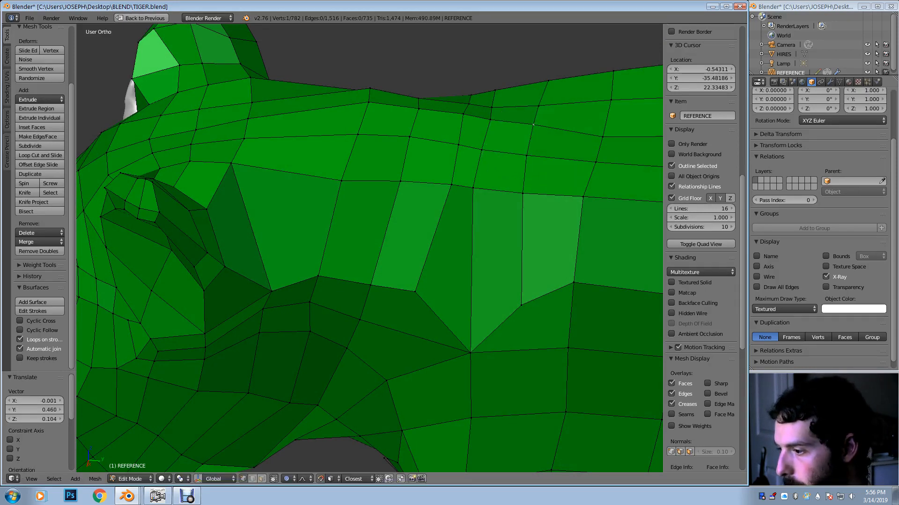
Shift three vertices of the neck loop just in front of the new cut forward toward the head to even the spacing
middle_click_drag(533, 124, 534, 101)
right_click_drag(452, 151, 434, 153)
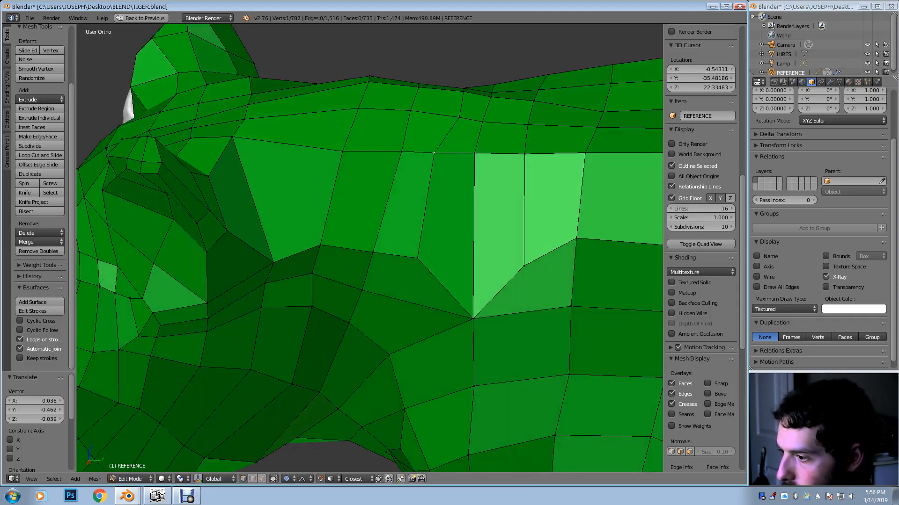
mouse_move(459, 116)
right_mouse_down()
mouse_move(447, 113)
mouse_move(448, 121)
right_mouse_up()
middle_click_drag(447, 121, 448, 171)
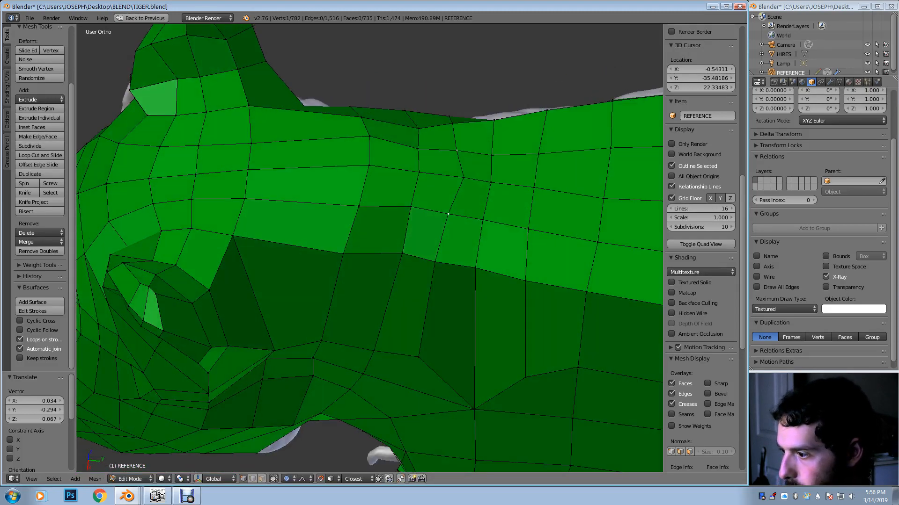
right_click_drag(464, 178, 457, 177)
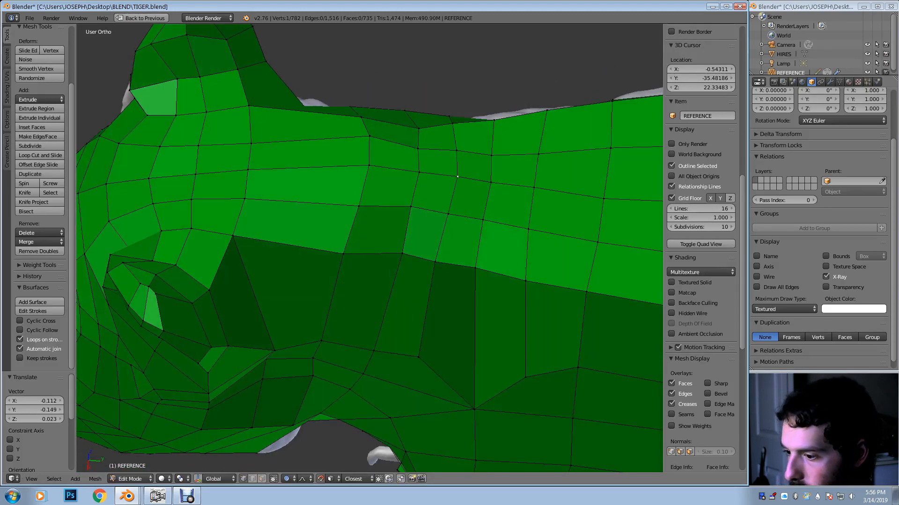
Examine the whole tiger mesh from the front and side, checking its silhouette in wireframe and the face flow along the body
middle_click_drag(457, 177, 495, 128)
scroll(495, 129, "down", 3)
middle_click_drag(414, 142, 356, 150)
scroll(367, 248, "down", 5)
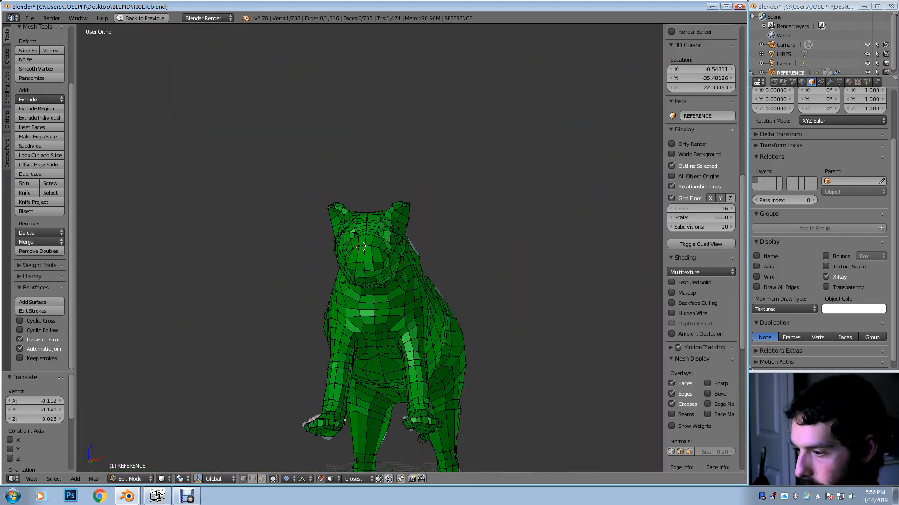
middle_click_drag(368, 248, 290, 276)
mouse_move(447, 266)
middle_mouse_down("shift")
mouse_move(343, 257)
mouse_move(291, 231)
mouse_move(236, 221)
middle_mouse_up("shift")
scroll(291, 231, "up", 3)
key("z")
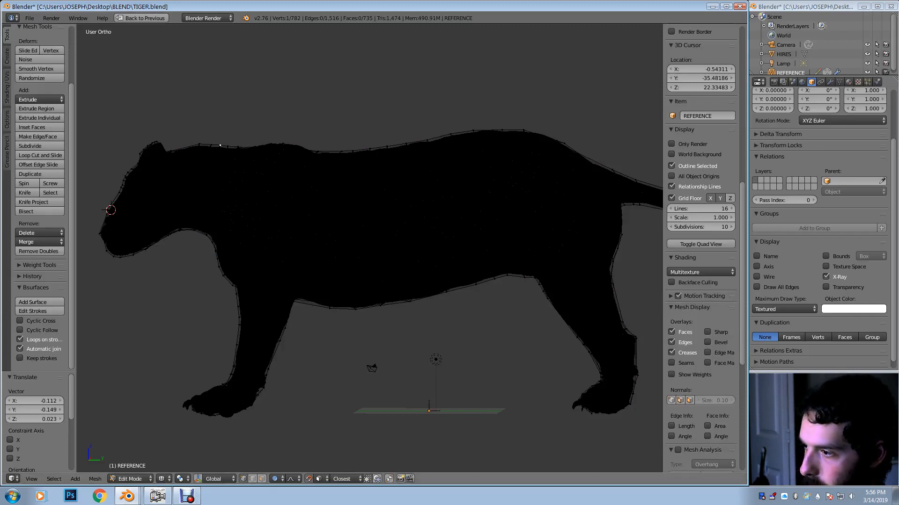
key("shift+z")
scroll(370, 248, "up", 6)
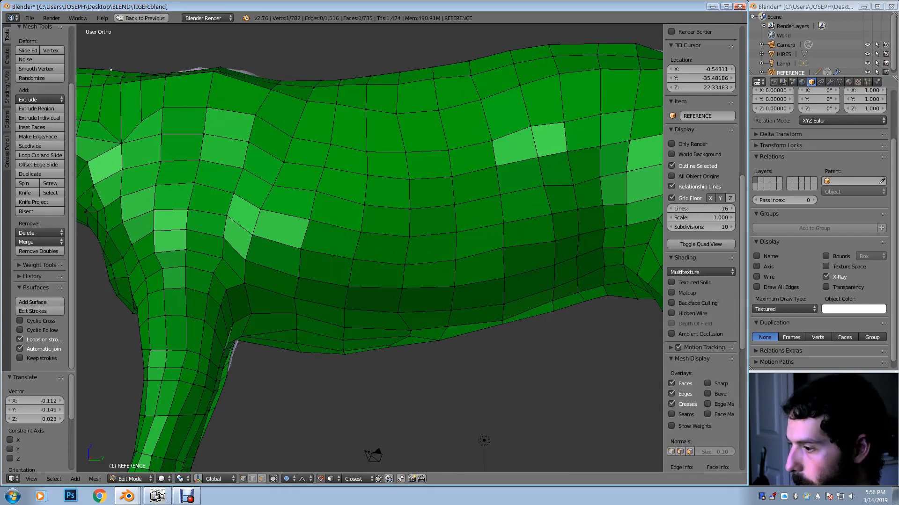
Nudge two vertices on the rear flank to even out the surrounding quads
key("g")
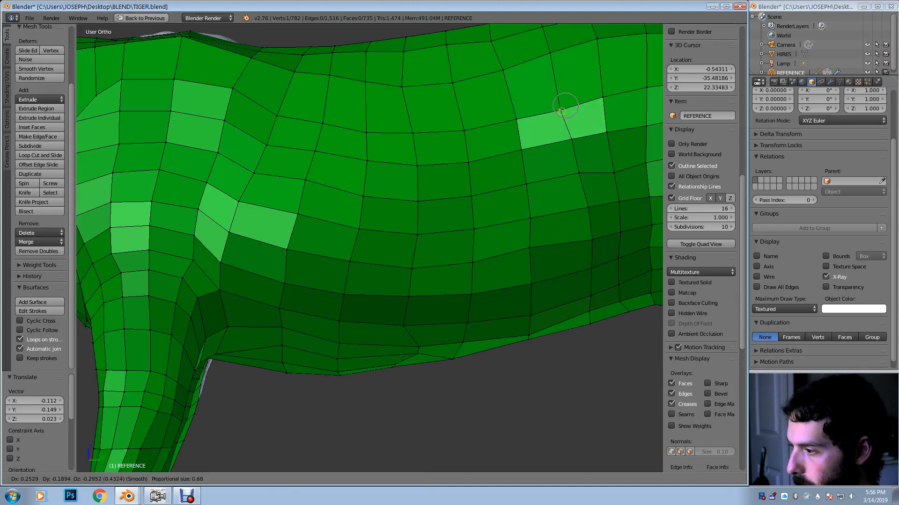
left_click(561, 105)
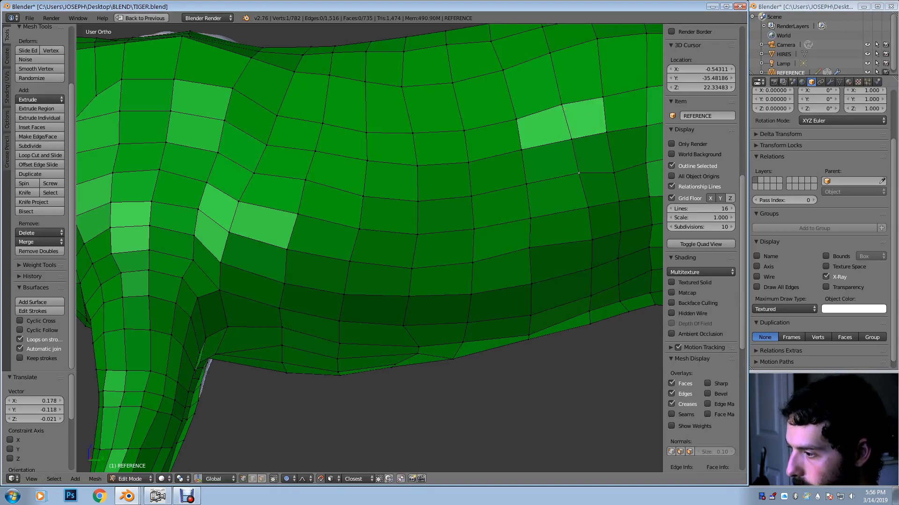
key("g")
left_click(580, 178)
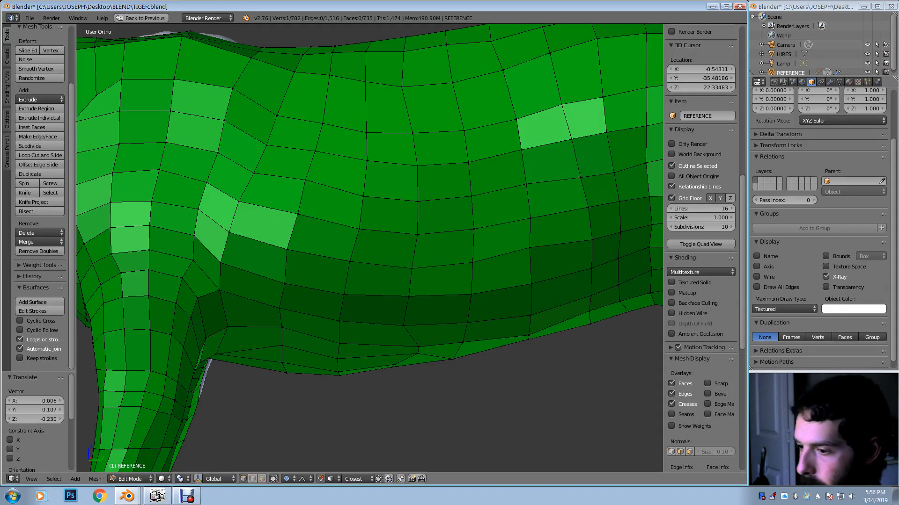
Merge two neighbouring vertices at the inner eye corner at last and move the merged vertex outward toward the eye
scroll(369, 248, "down", 4)
middle_click_drag(370, 248, 456, 254)
scroll(406, 205, "down", 1)
scroll(369, 248, "down", 3)
middle_click_drag(385, 223, 542, 181)
scroll(315, 201, "up", 4)
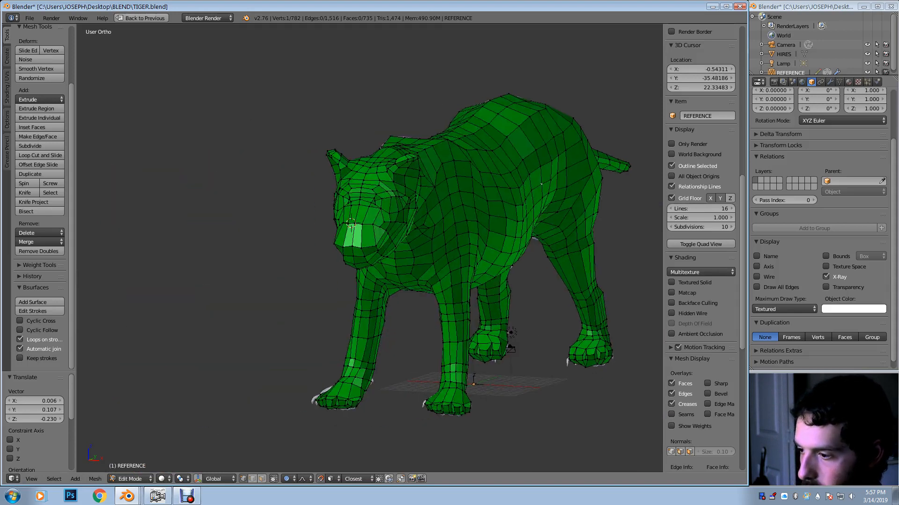
scroll(541, 182, "up", 5)
scroll(369, 248, "up", 2)
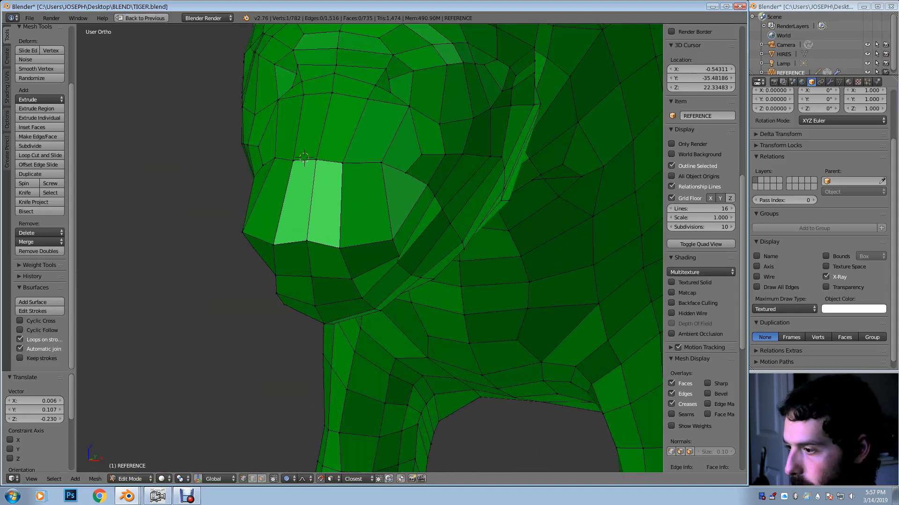
key("g")
key("Escape")
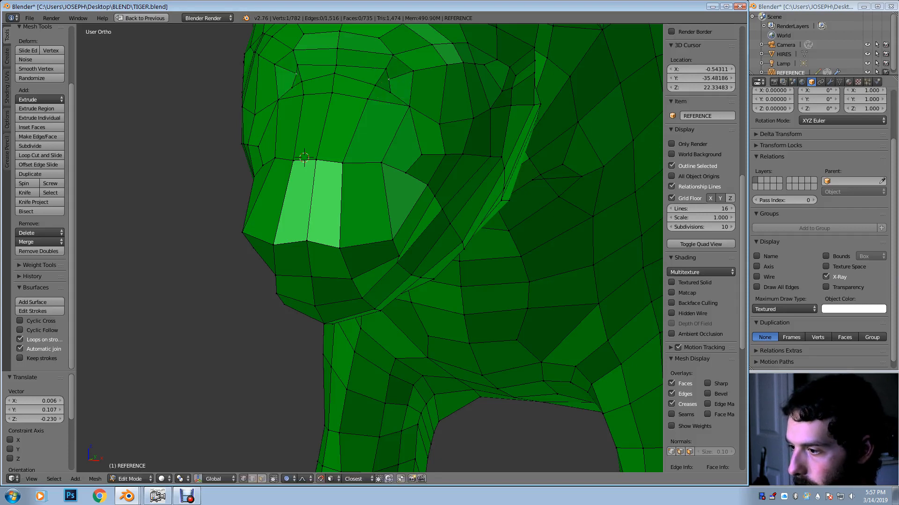
key("alt+m")
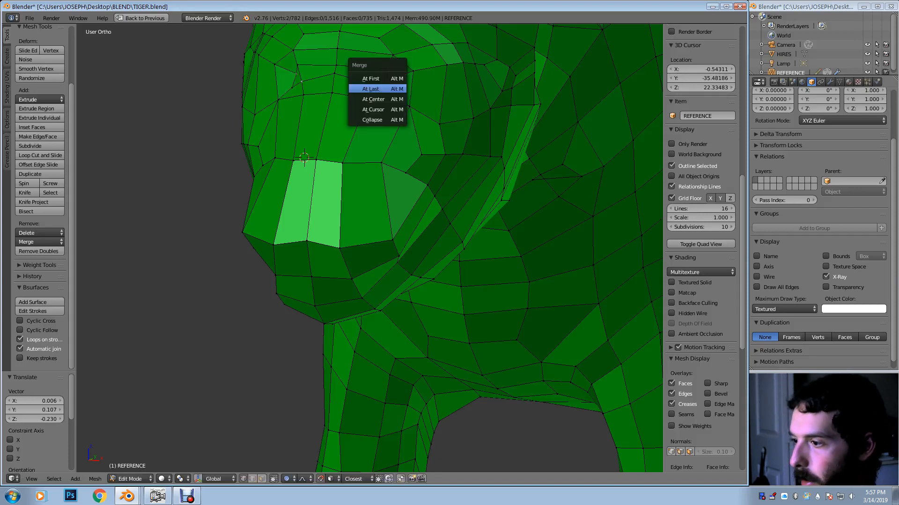
key("Return")
key("g")
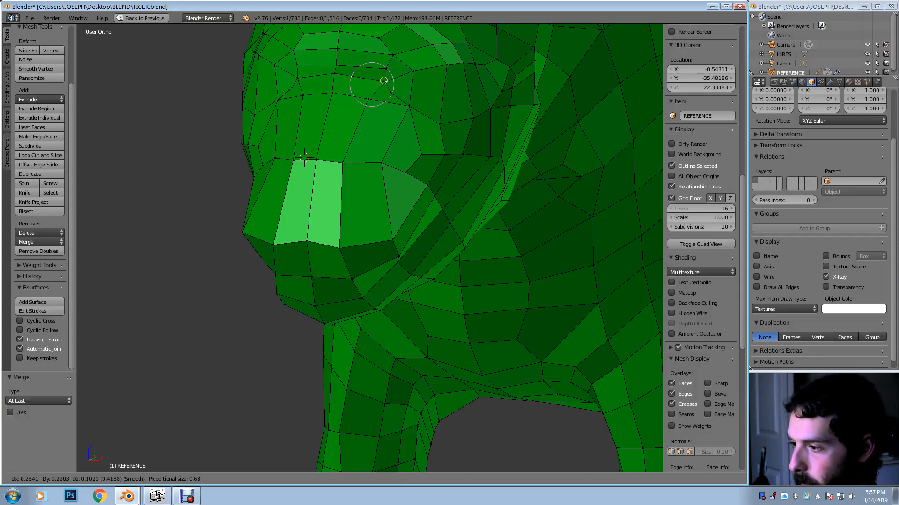
left_click(382, 79)
Delete the vertex just outward of the merged vertex at the inner eye corner
key("g")
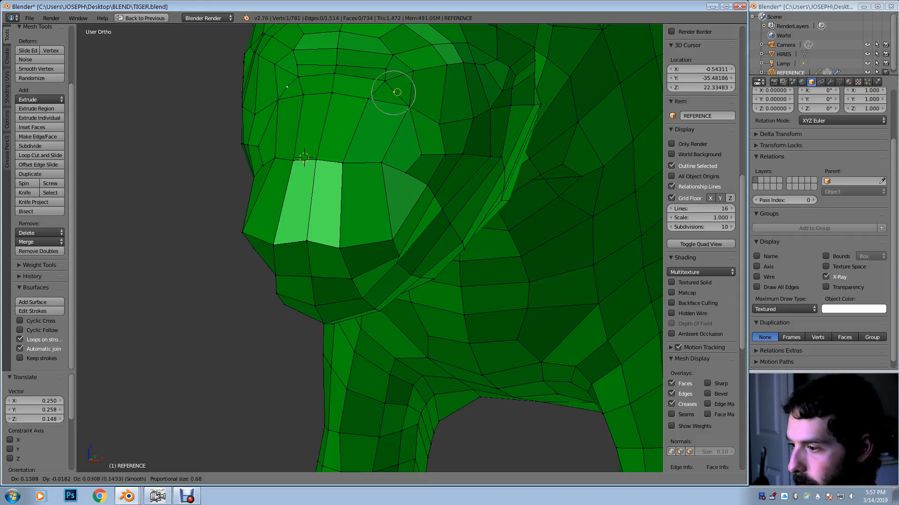
key("Return")
key("x")
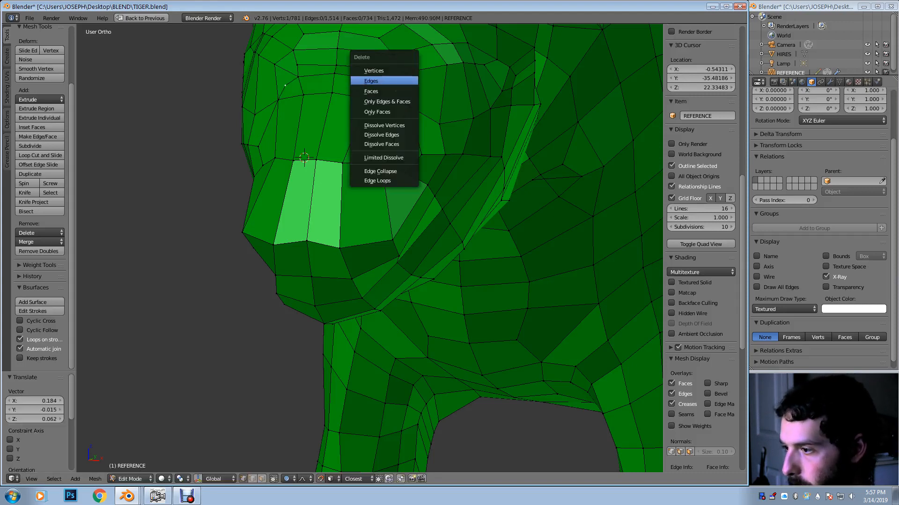
key("Return")
Fill the four-sided hole left at the inner eye corner with a single face
right_click(385, 81)
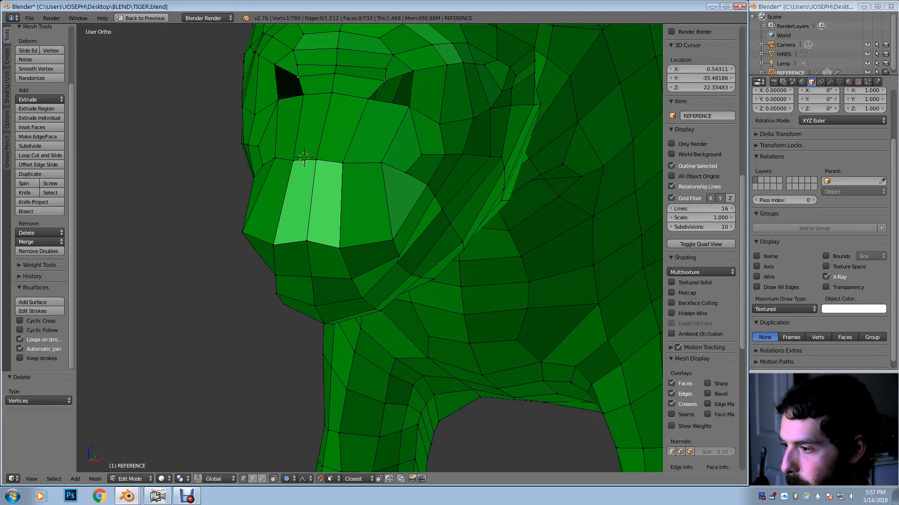
right_click(413, 71, "shift")
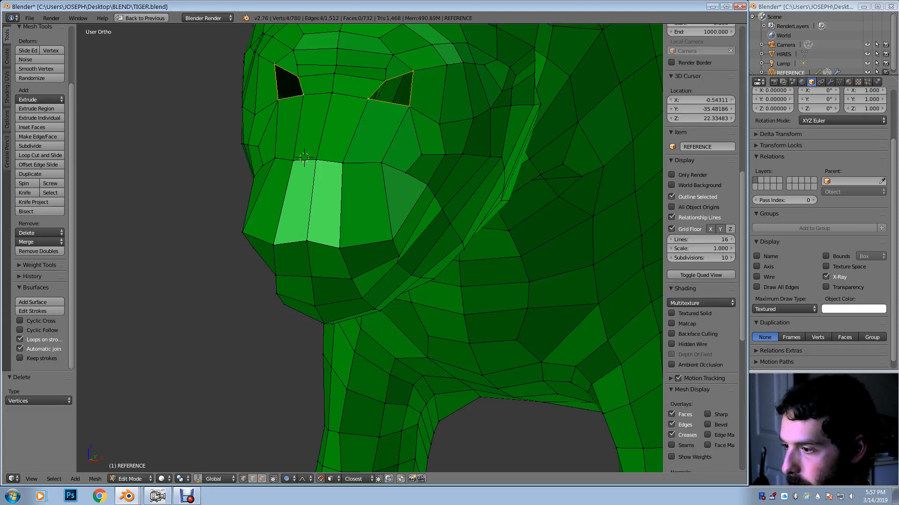
key("f")
Nudge the inner eye corner vertex inward and the centre vertex on the nose bridge beside it slightly downward
right_click(384, 80)
key("g")
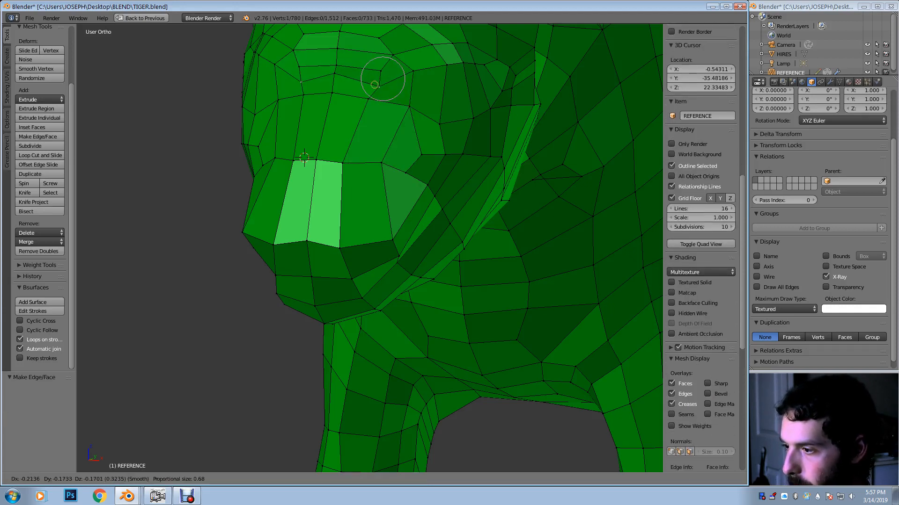
left_click(377, 85)
key("g")
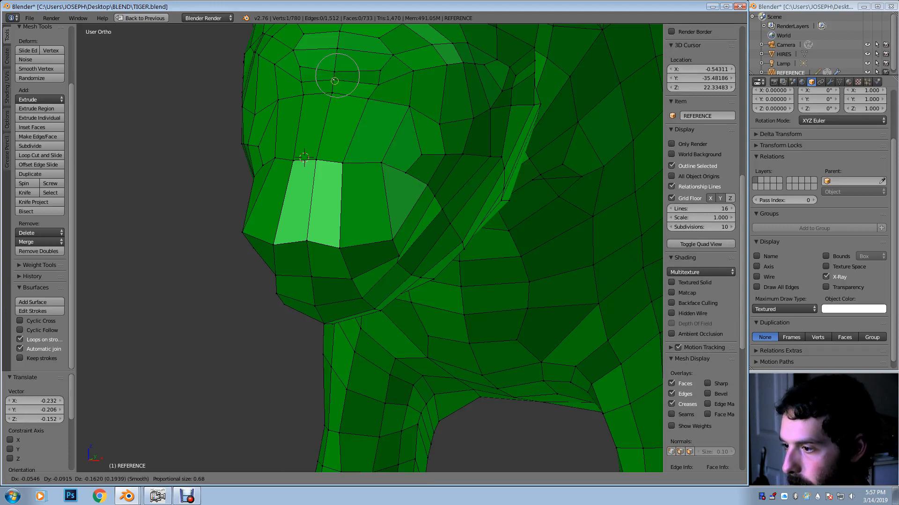
left_click(335, 78)
Raise the upper centre vertex between the eyes and pull two vertices above the inner eye corner inward to even out the loops
key("g")
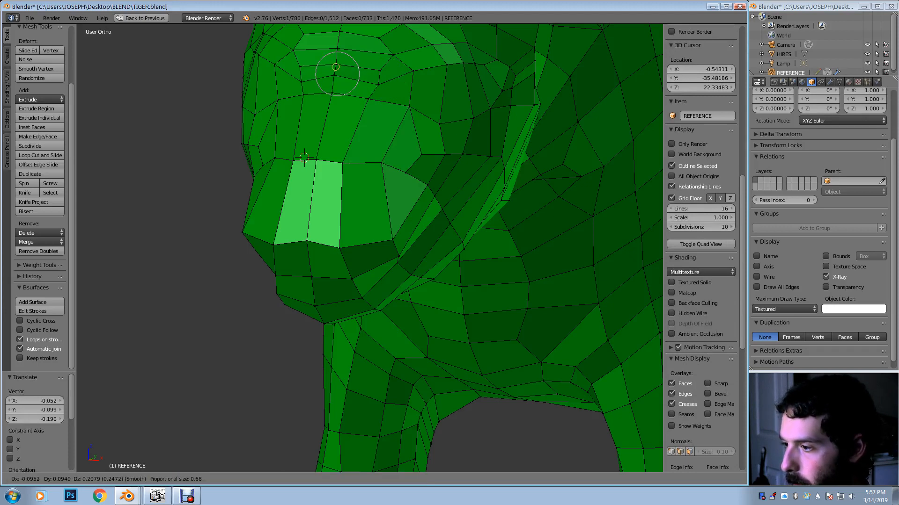
left_click(335, 67)
key("g")
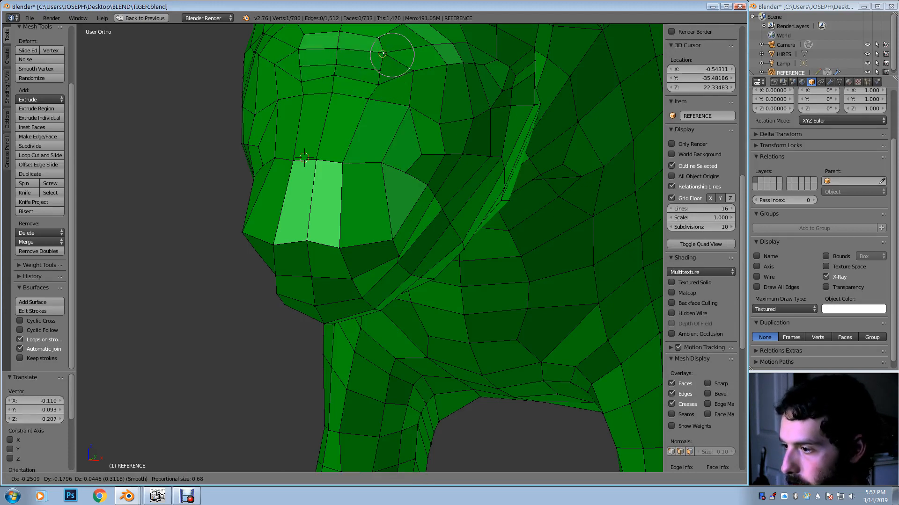
left_click(380, 54)
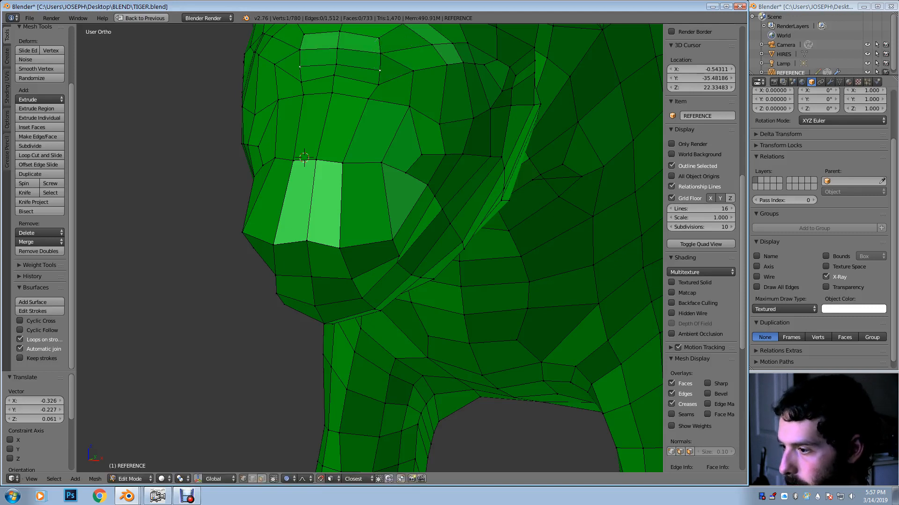
key("g")
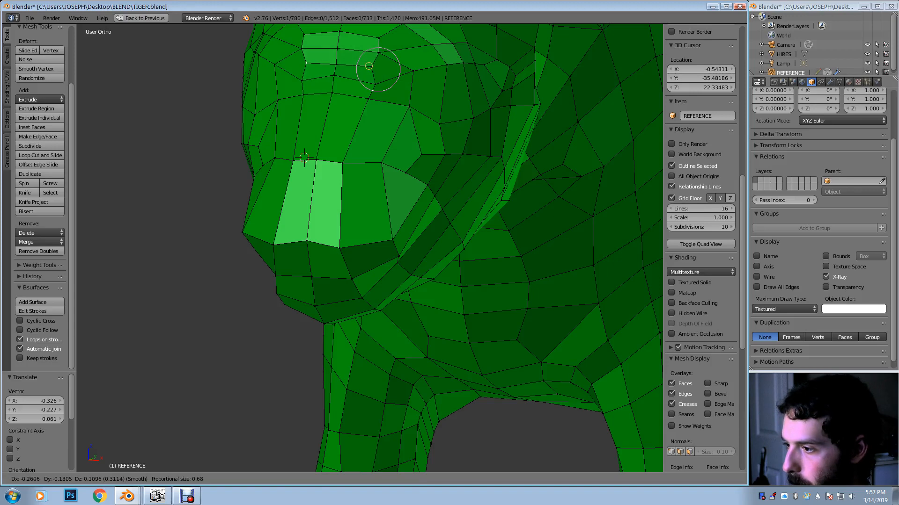
left_click(371, 67)
Try to merge the two neighbouring vertices at the inner eye corner at the last one selected
middle_click_drag(371, 68, 512, 152)
scroll(357, 96, "down", 2)
scroll(512, 152, "up", 2)
key("alt+m")
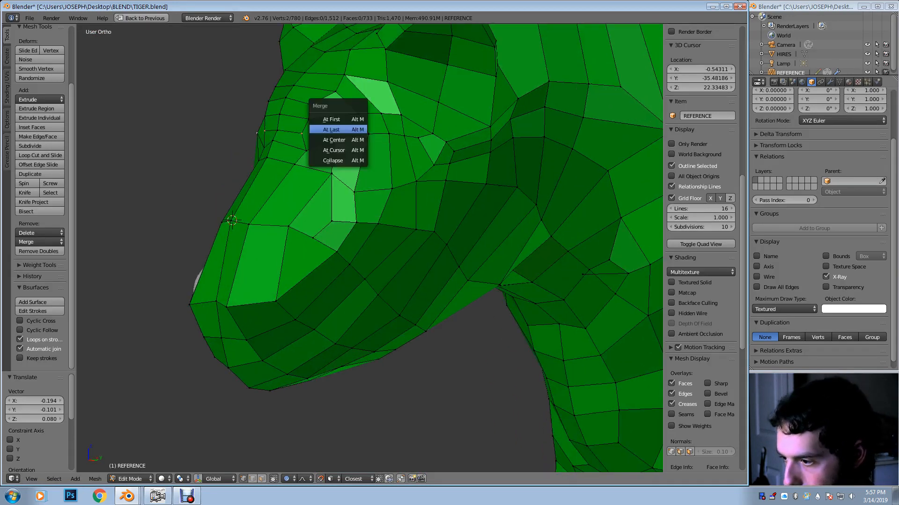
key("Return")
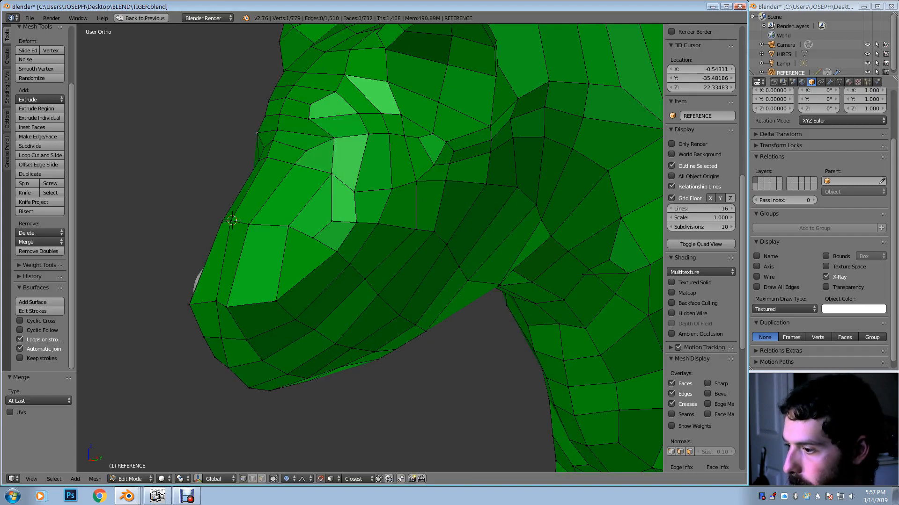
middle_click_drag(369, 248, 396, 251)
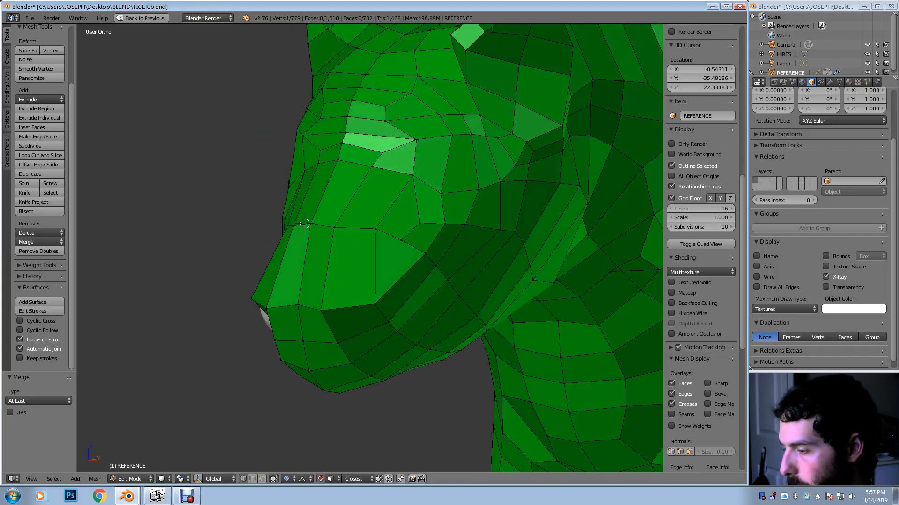
key("ctrl+z")
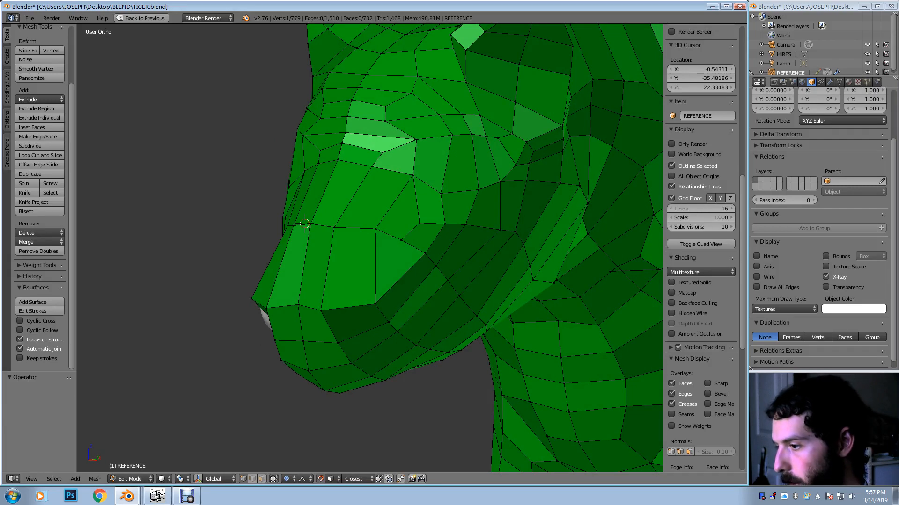
key("ctrl+z")
scroll(659, 448, "down", 5)
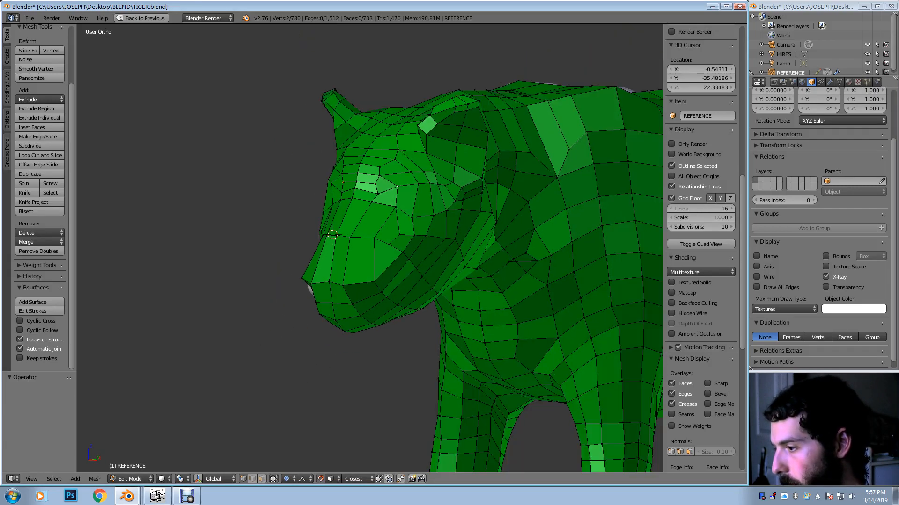
middle_click_drag(515, 281, 228, 215, "shift")
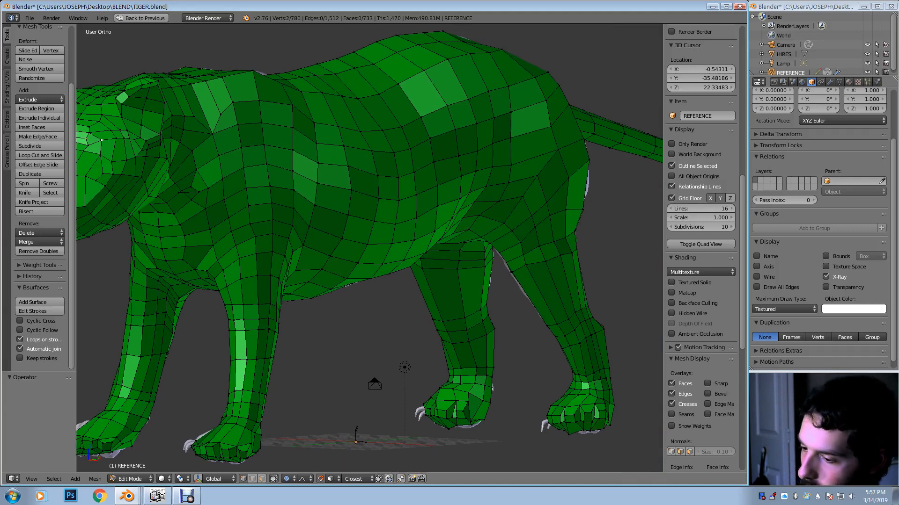
Switch to AMCAP and maximize its camera preview window
left_click(156, 493)
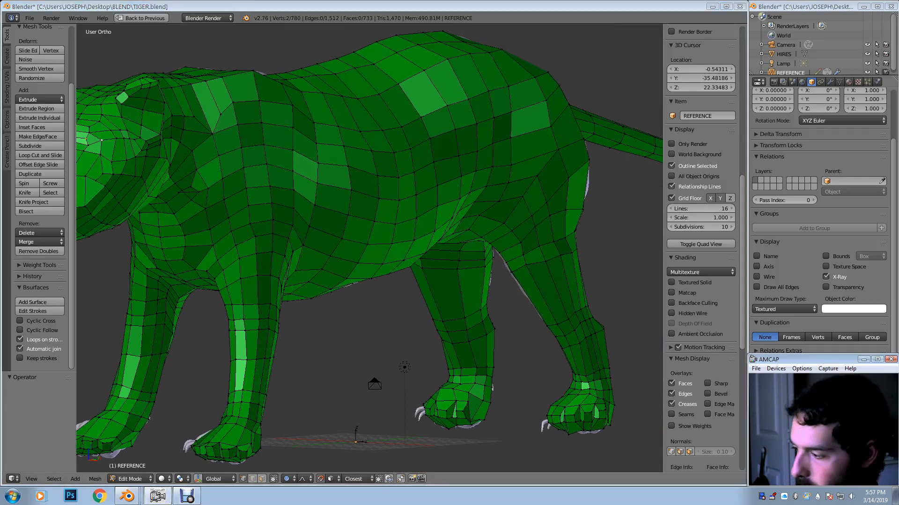
left_click(877, 359)
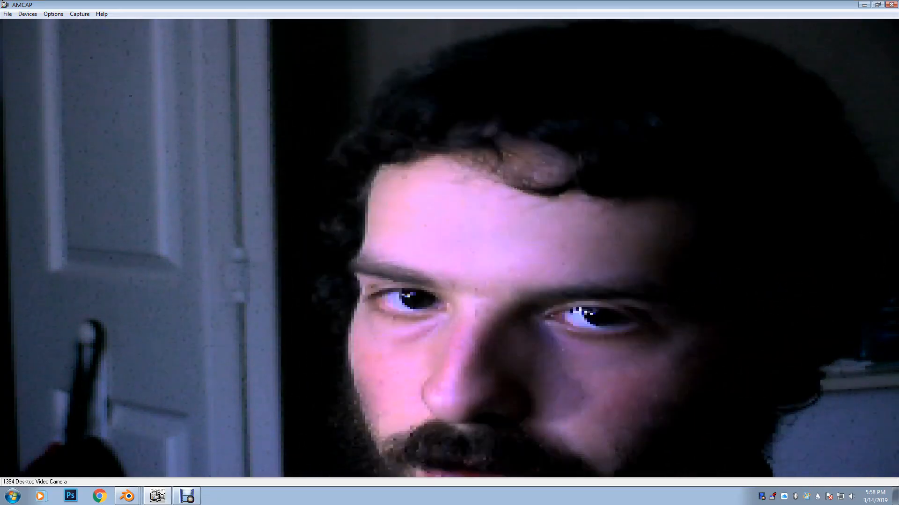